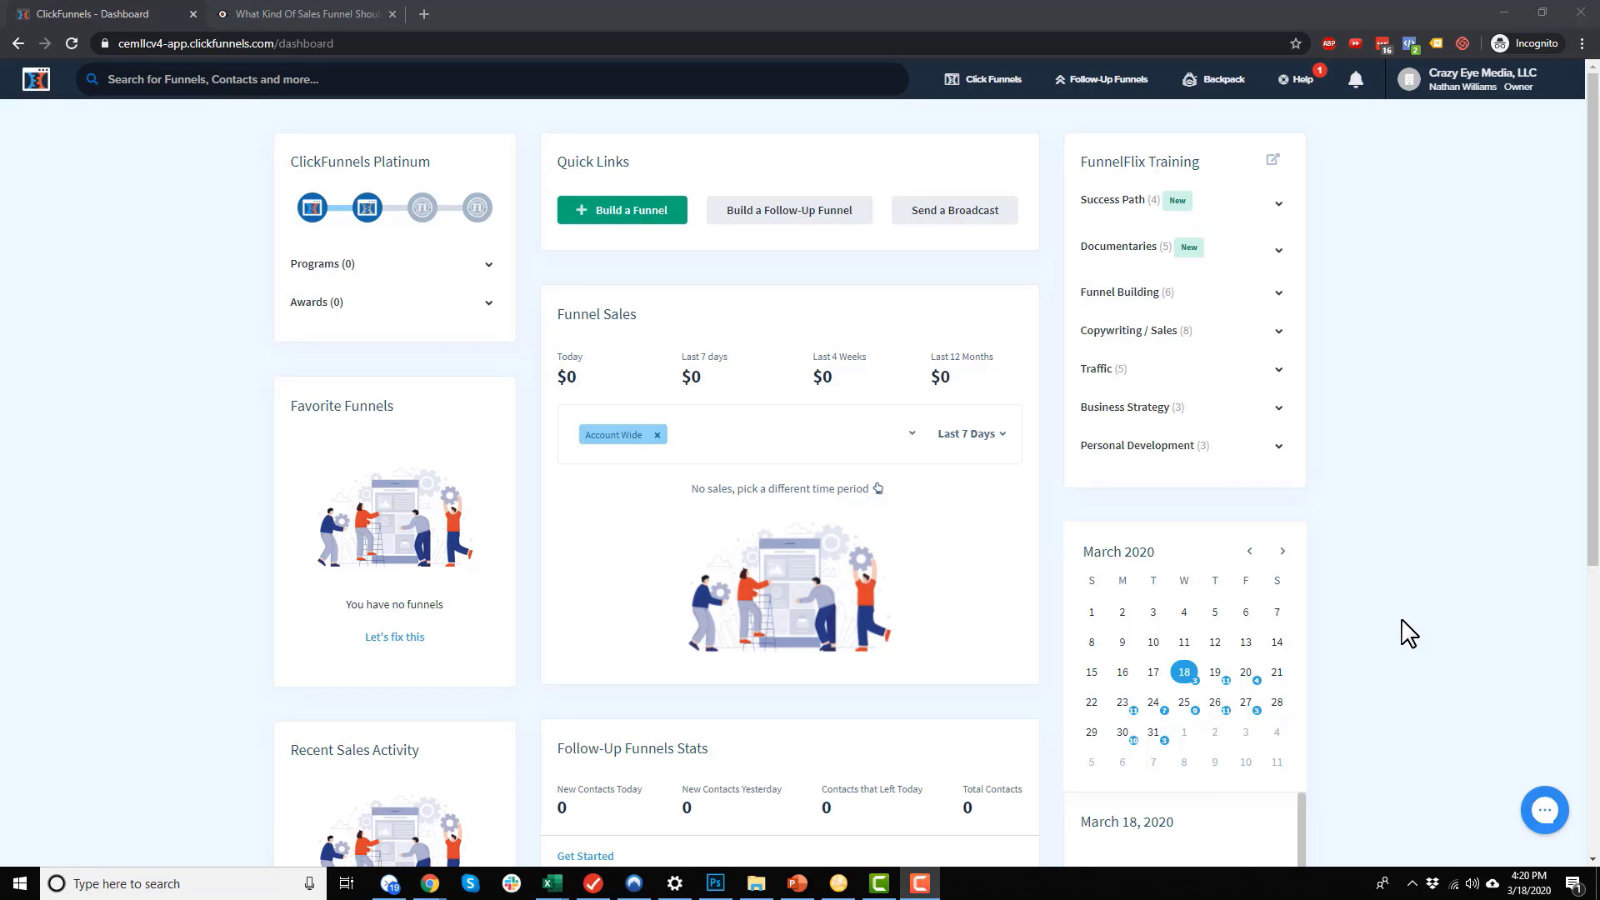
# Switch to the browser tab with the article about sales funnel types
pyautogui.click(343, 18)
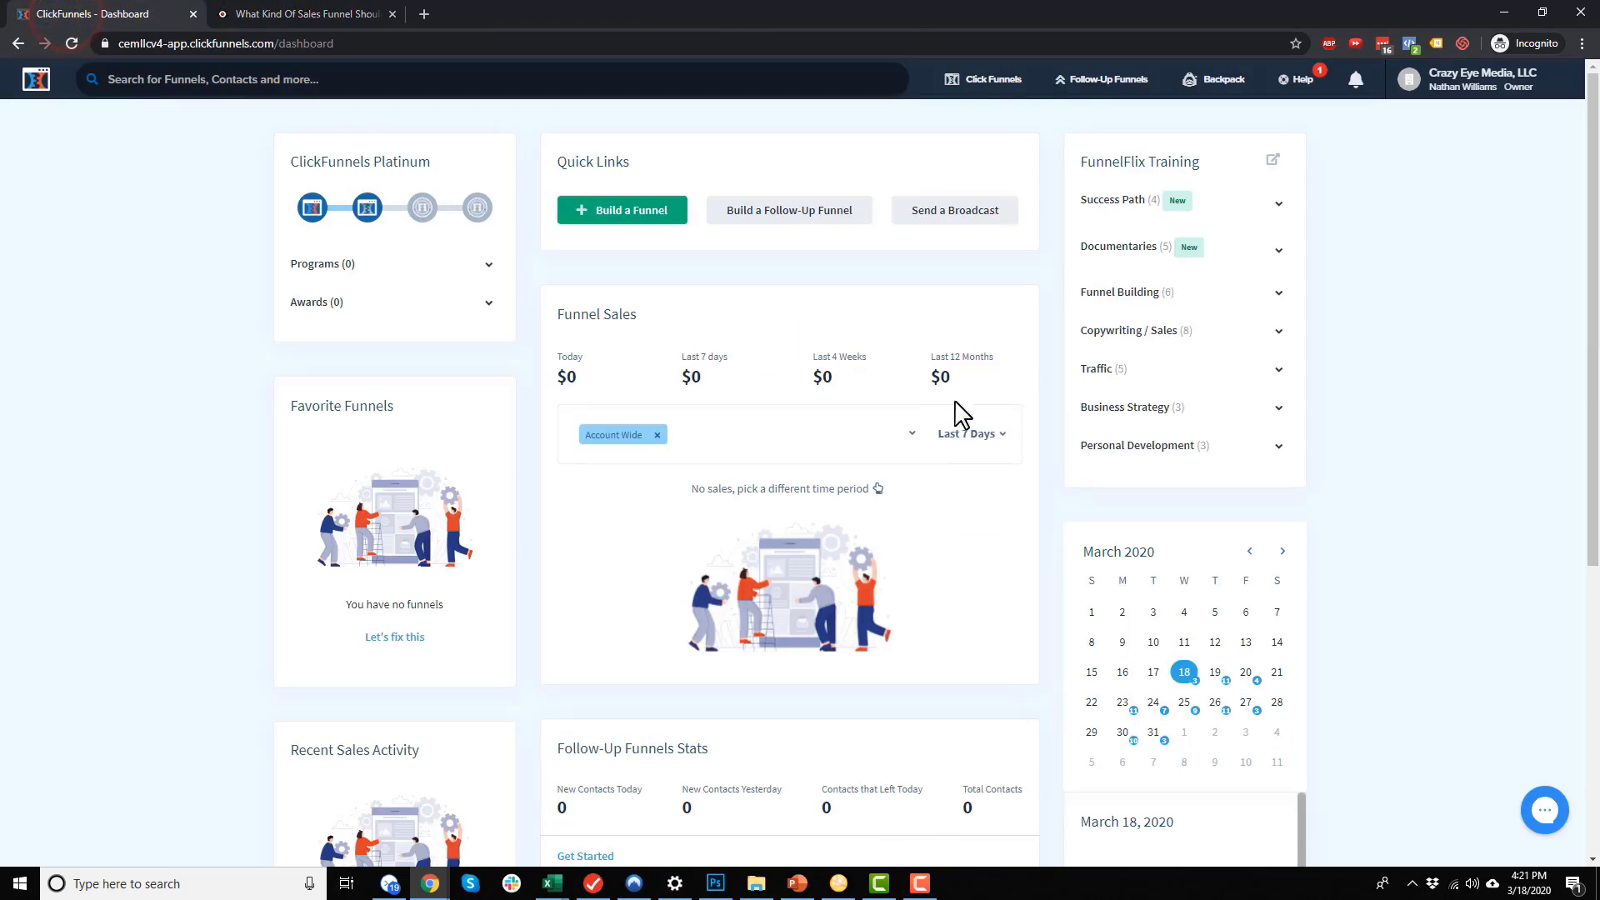
# Start a new funnel with the goal Sell Your Product and type Sales Funnel
pyautogui.moveTo(991, 83)
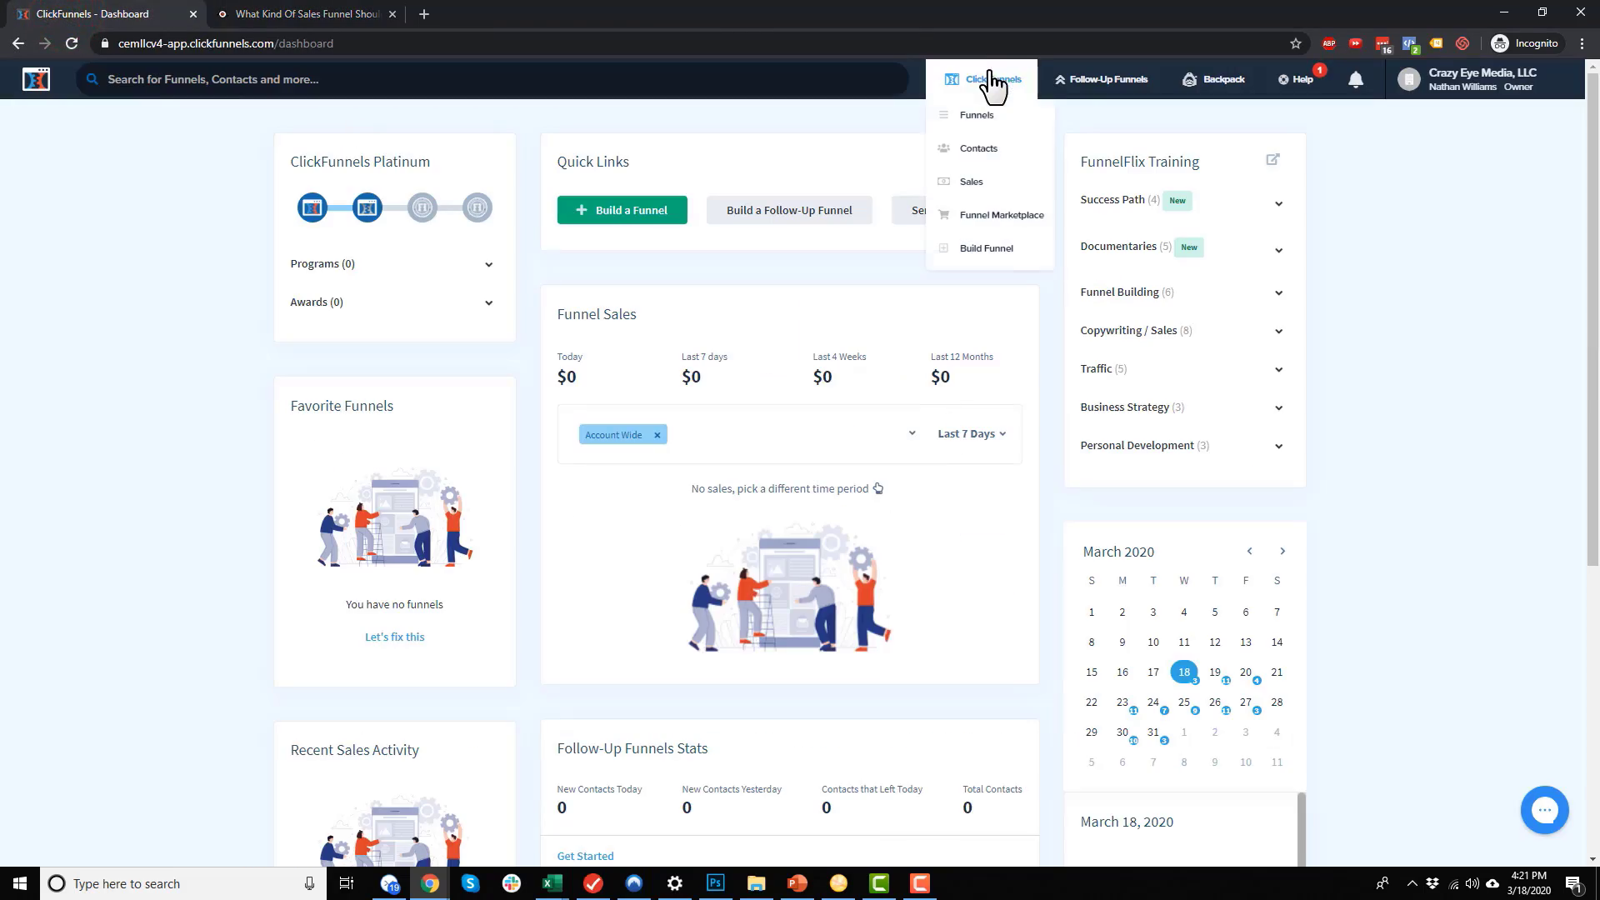
pyautogui.click(1000, 253)
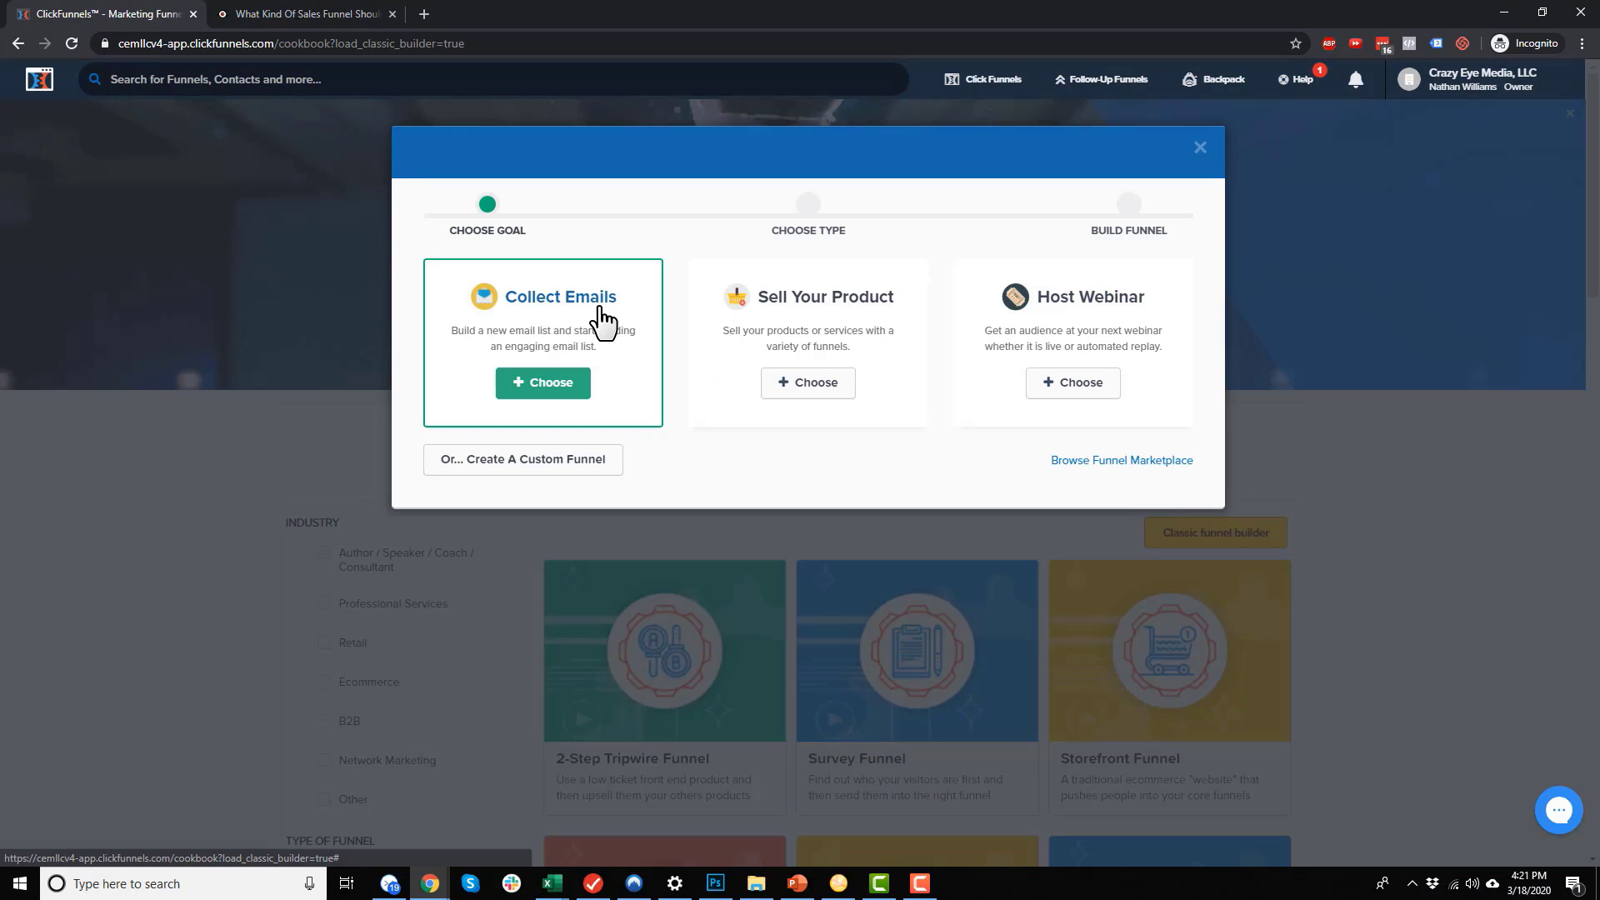
pyautogui.click(815, 386)
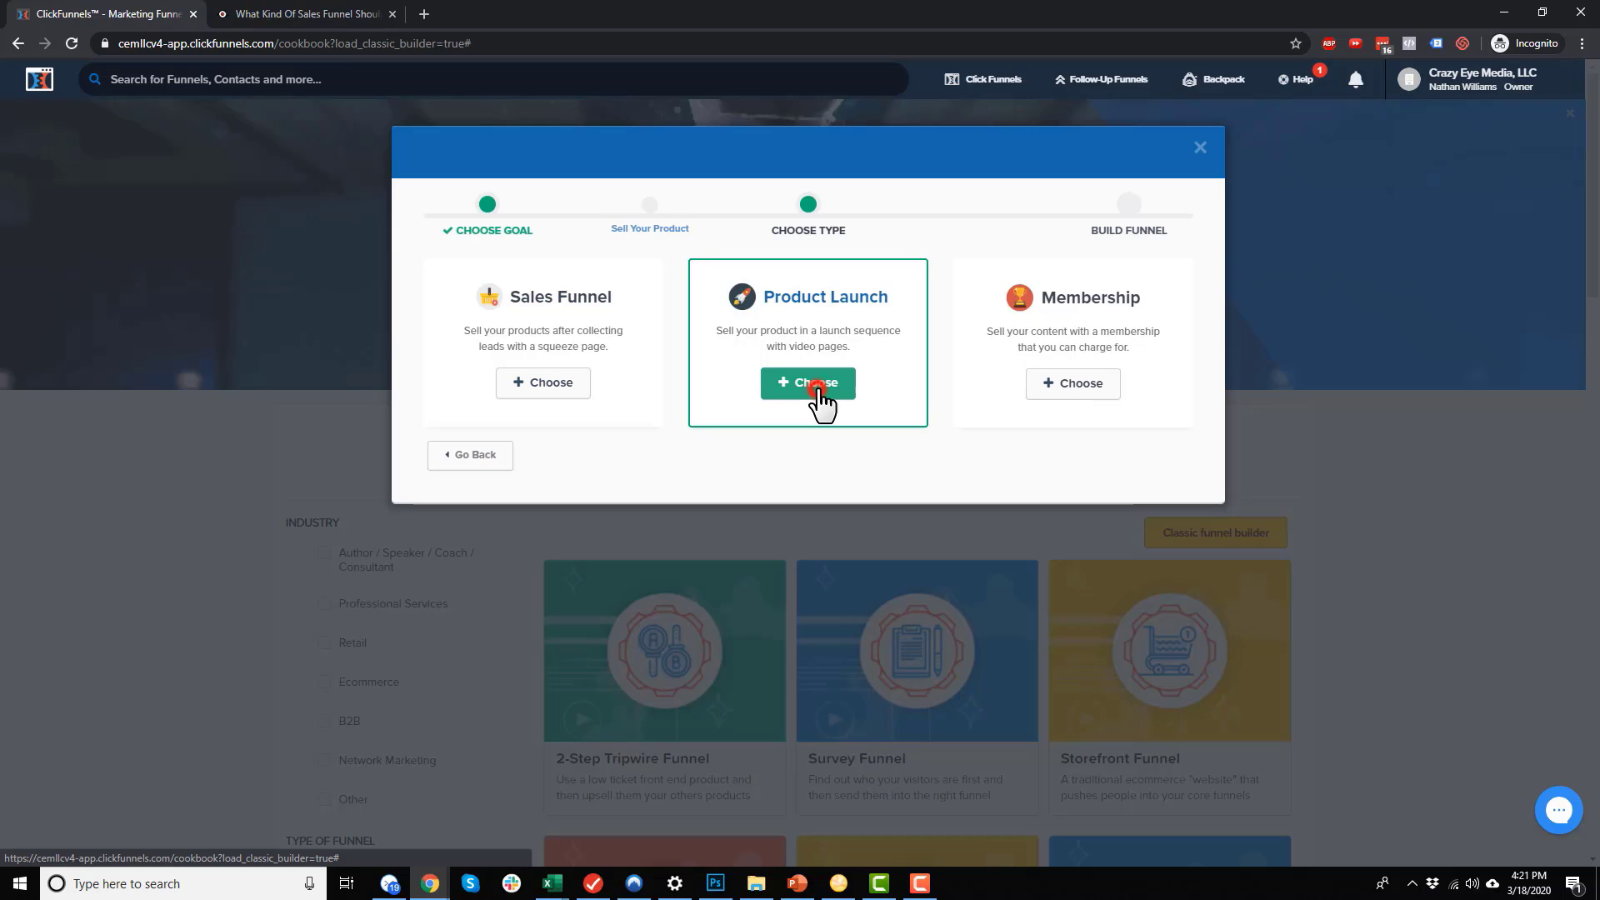
pyautogui.click(555, 391)
# Name the funnel 'Demo', add the group tag 'Demo', and build it
pyautogui.write('Demo')
pyautogui.click(702, 360)
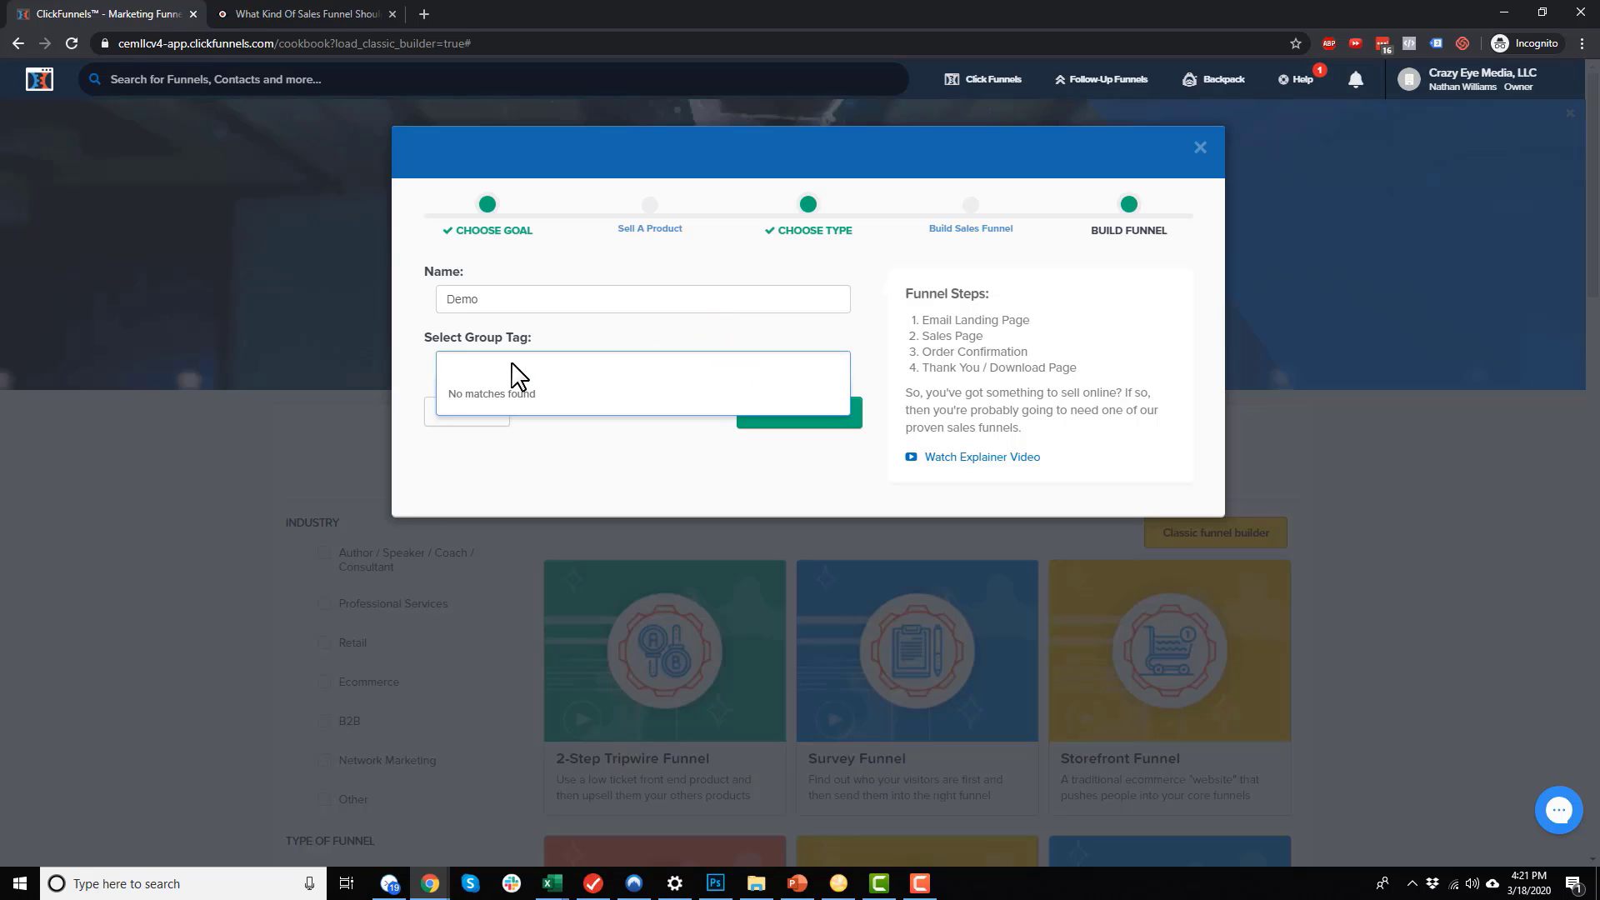
pyautogui.write('Demo')
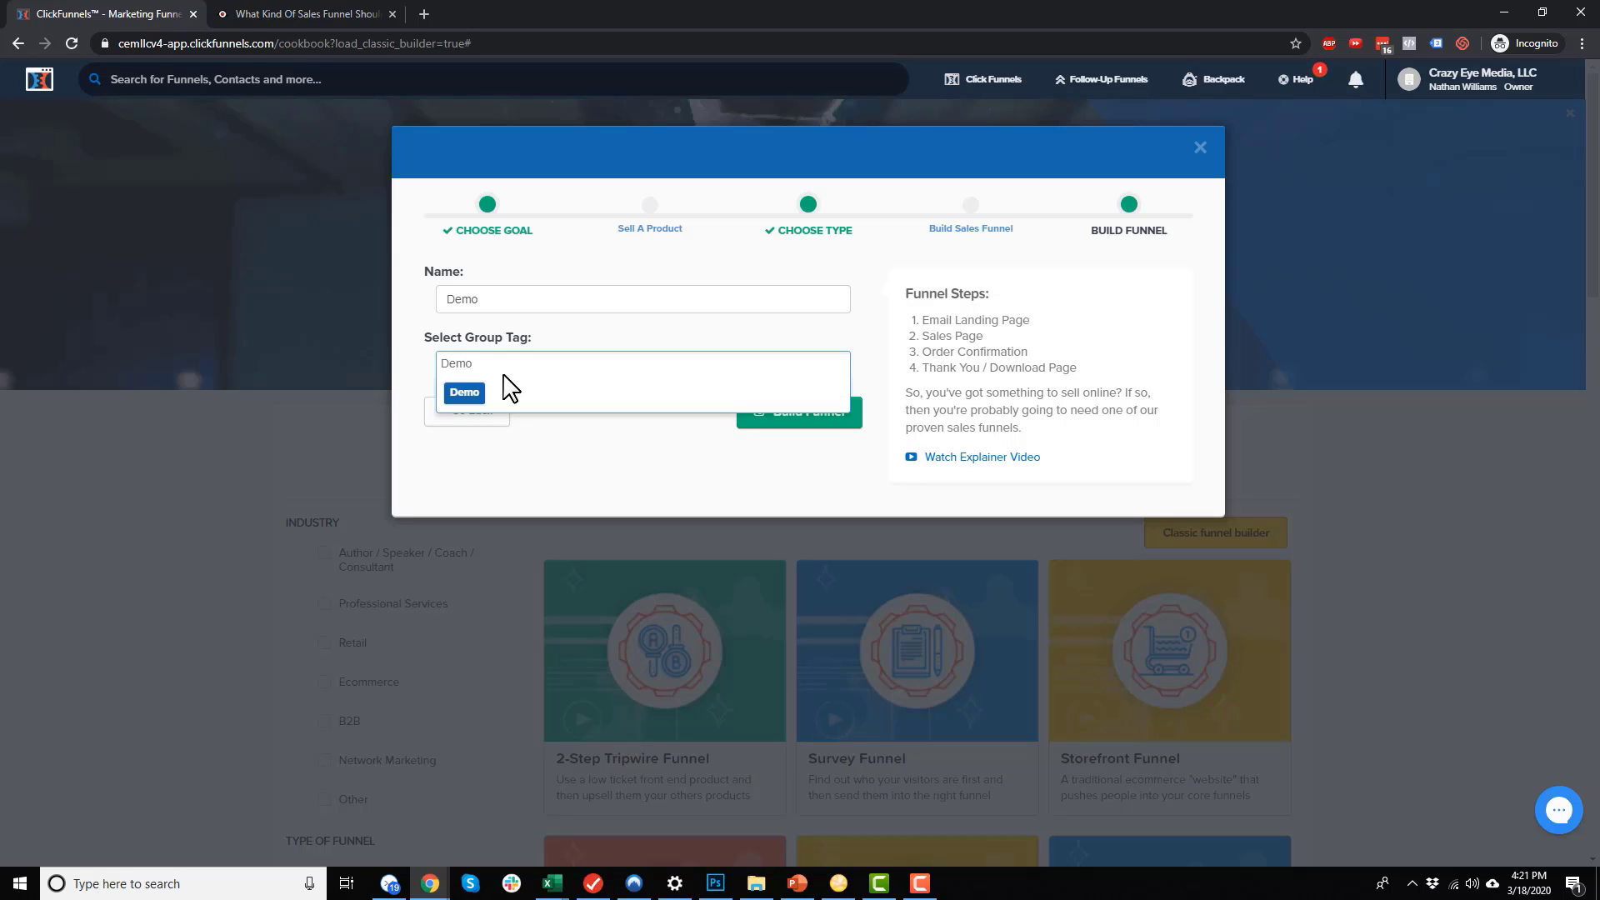
pyautogui.click(469, 390)
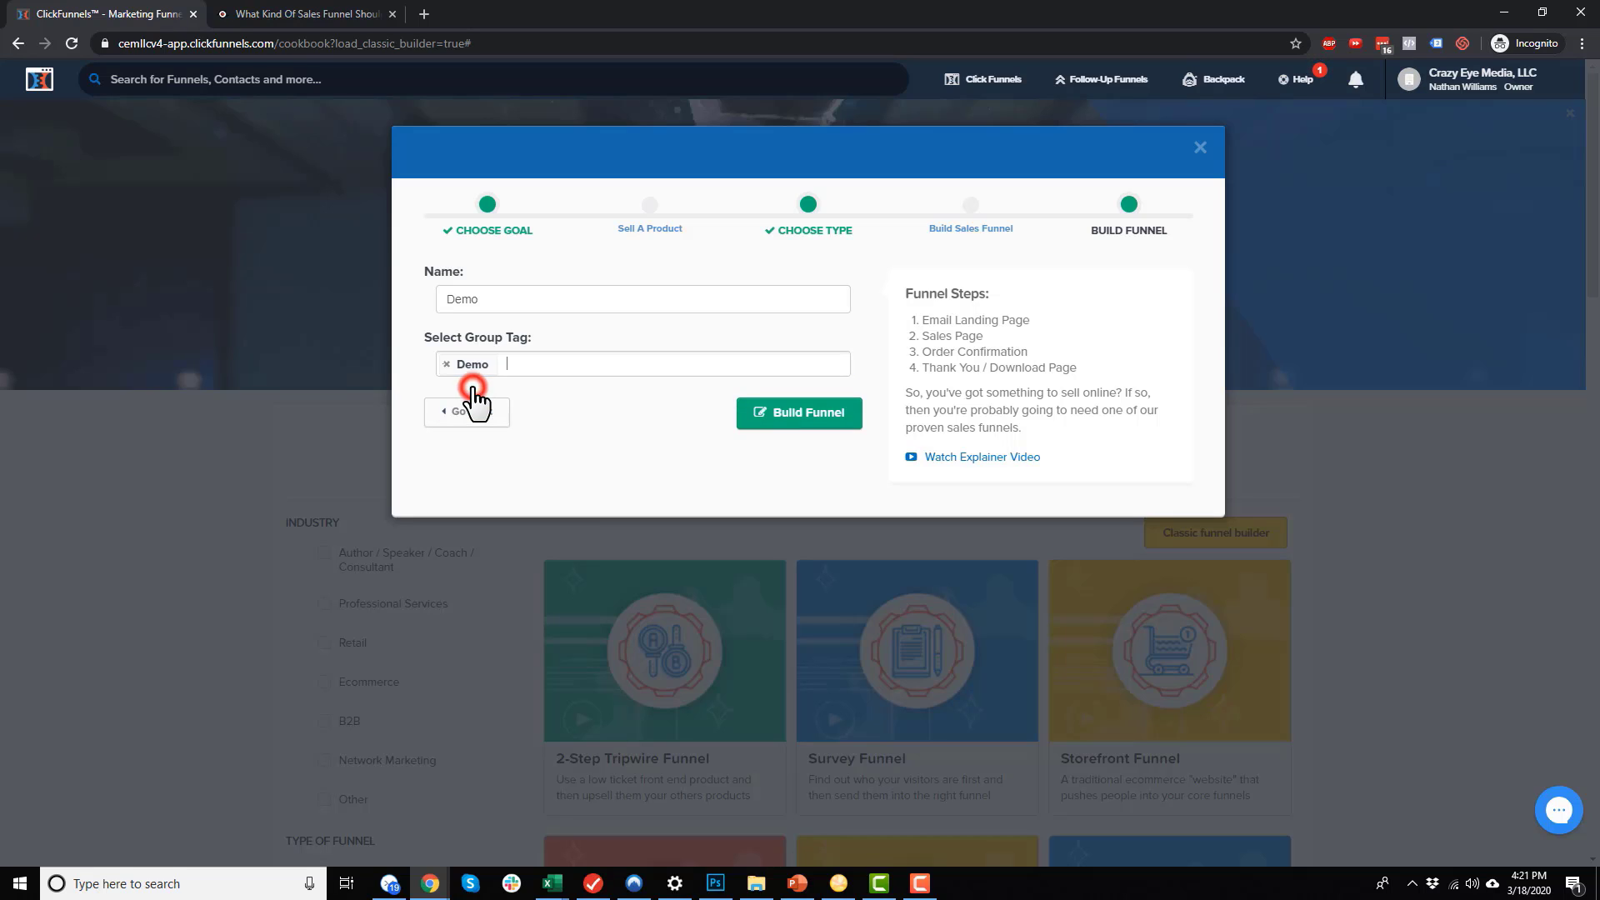
pyautogui.click(810, 417)
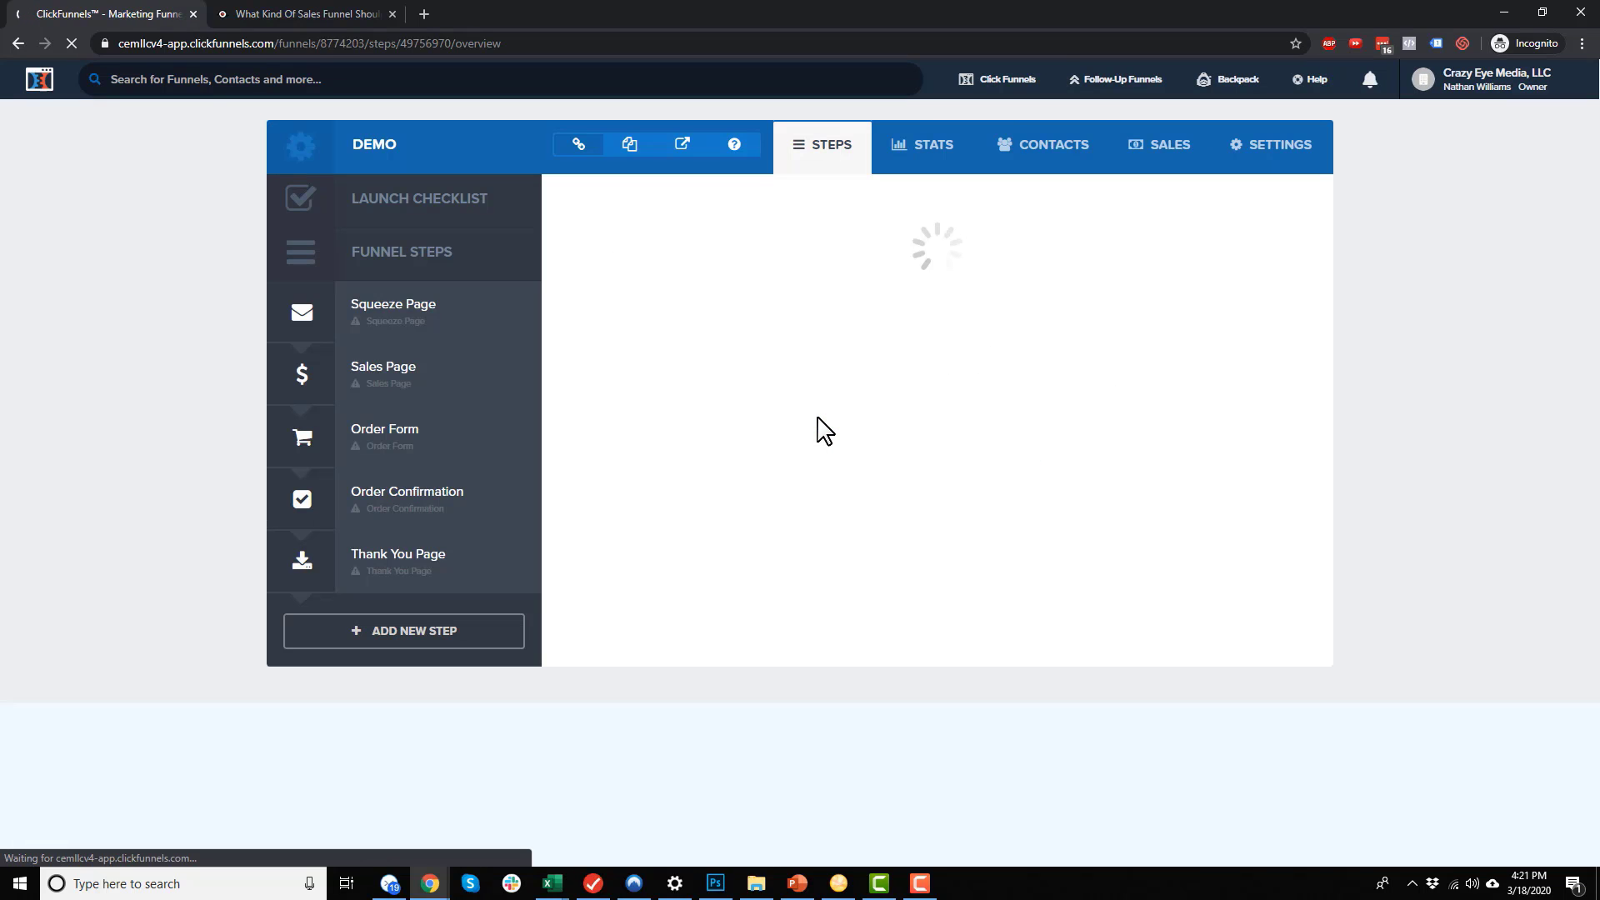
# Close the New Badge popup with 'Thanks! Close Window'
pyautogui.moveTo(708, 393)
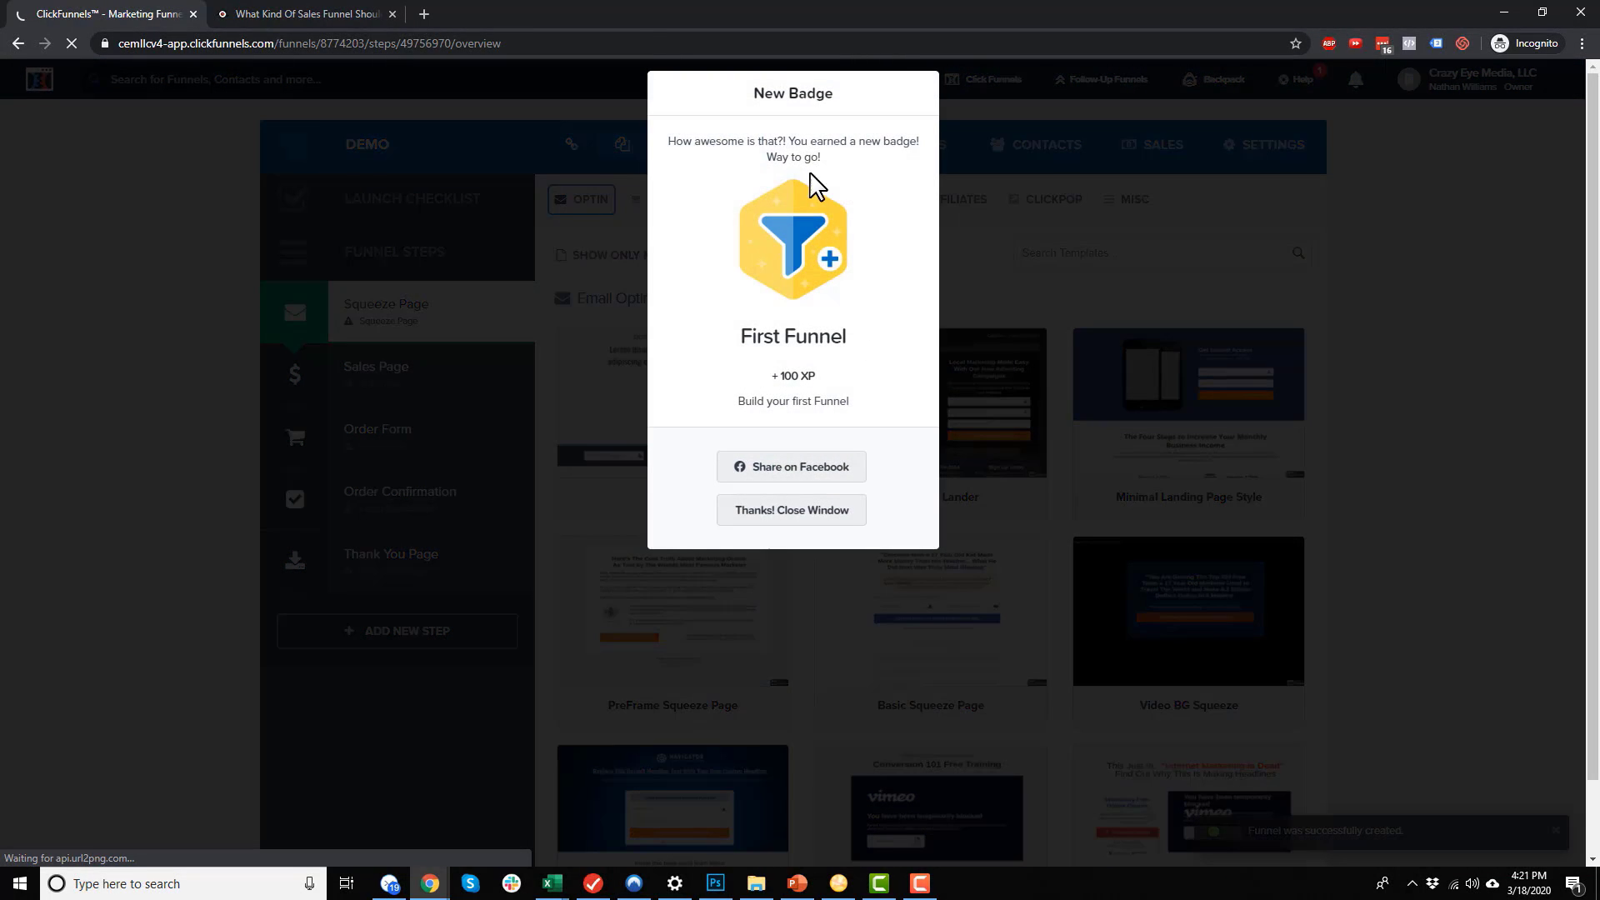
pyautogui.click(794, 520)
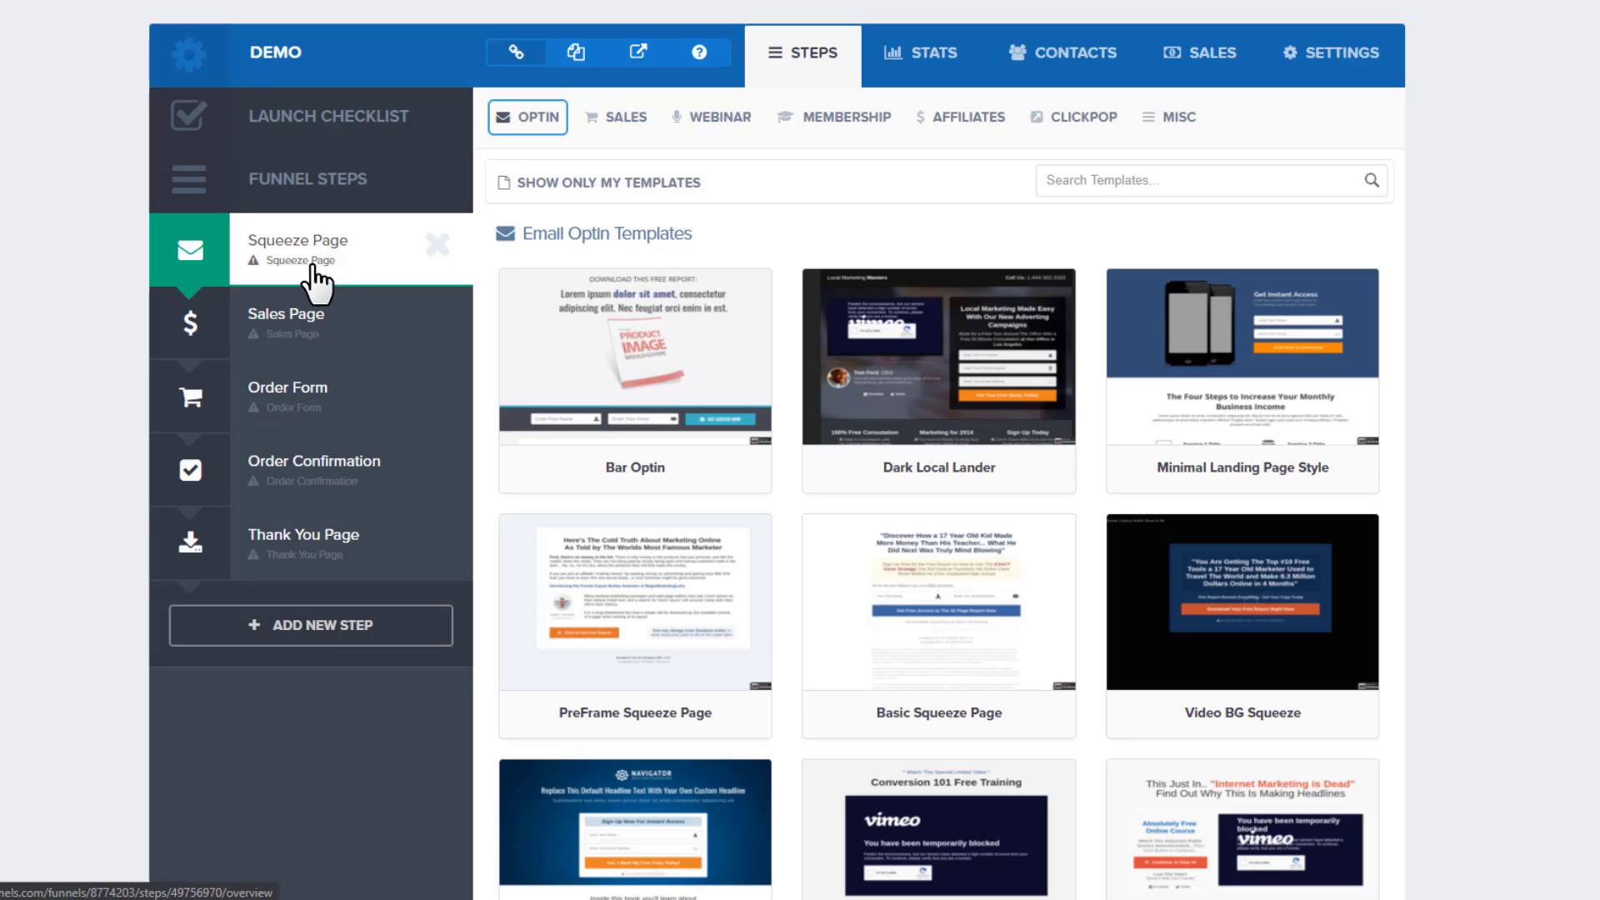
pyautogui.click(746, 125)
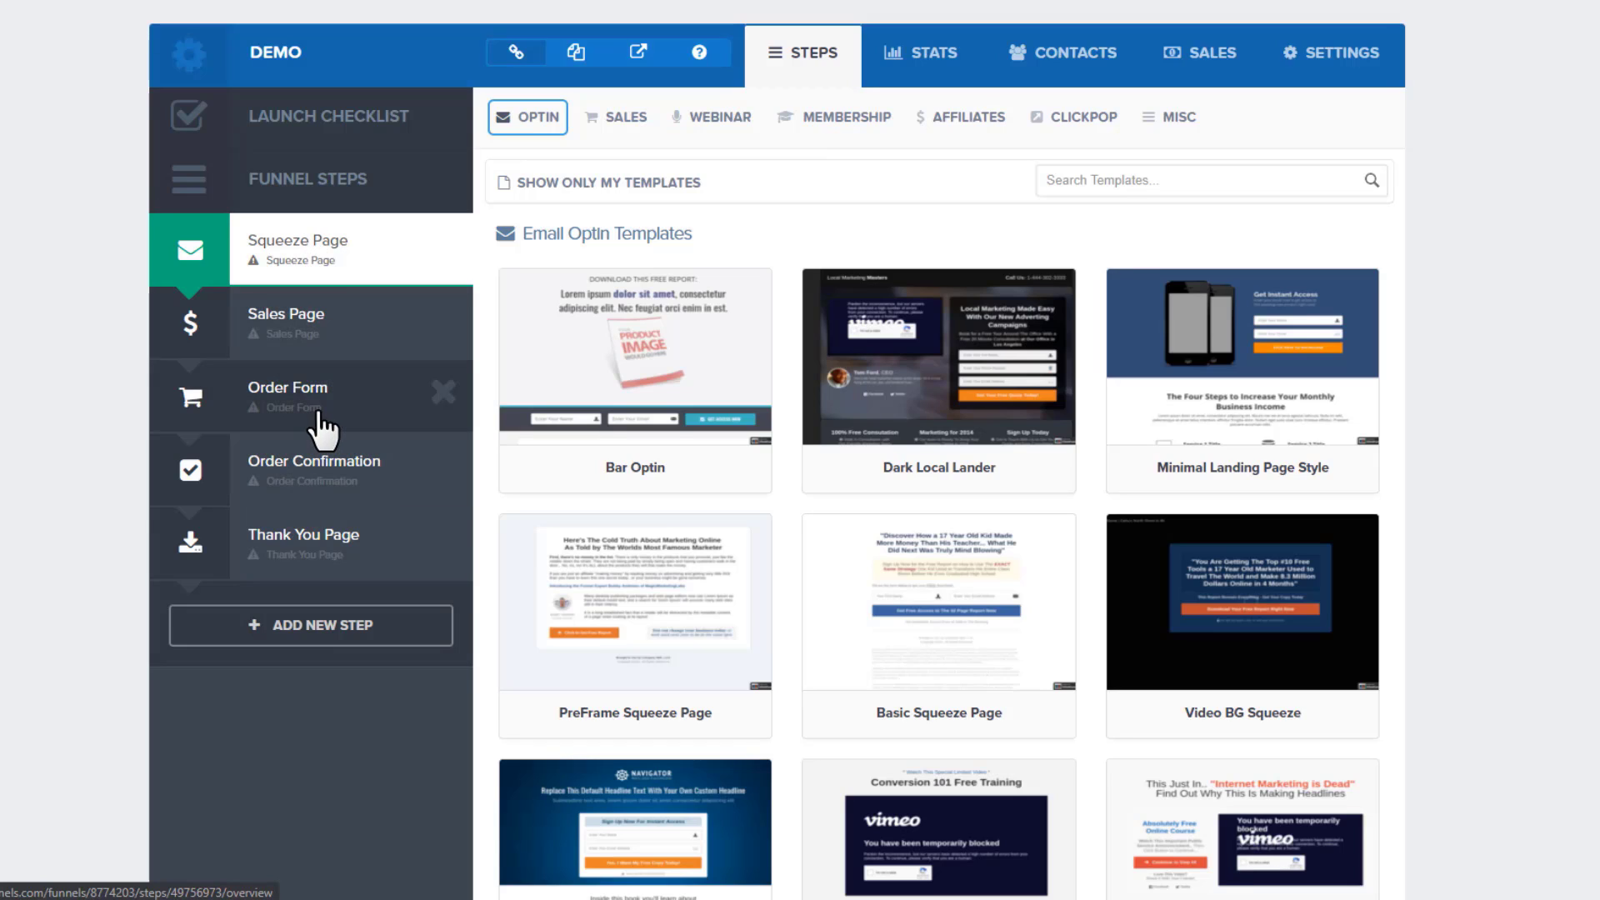
pyautogui.click(542, 118)
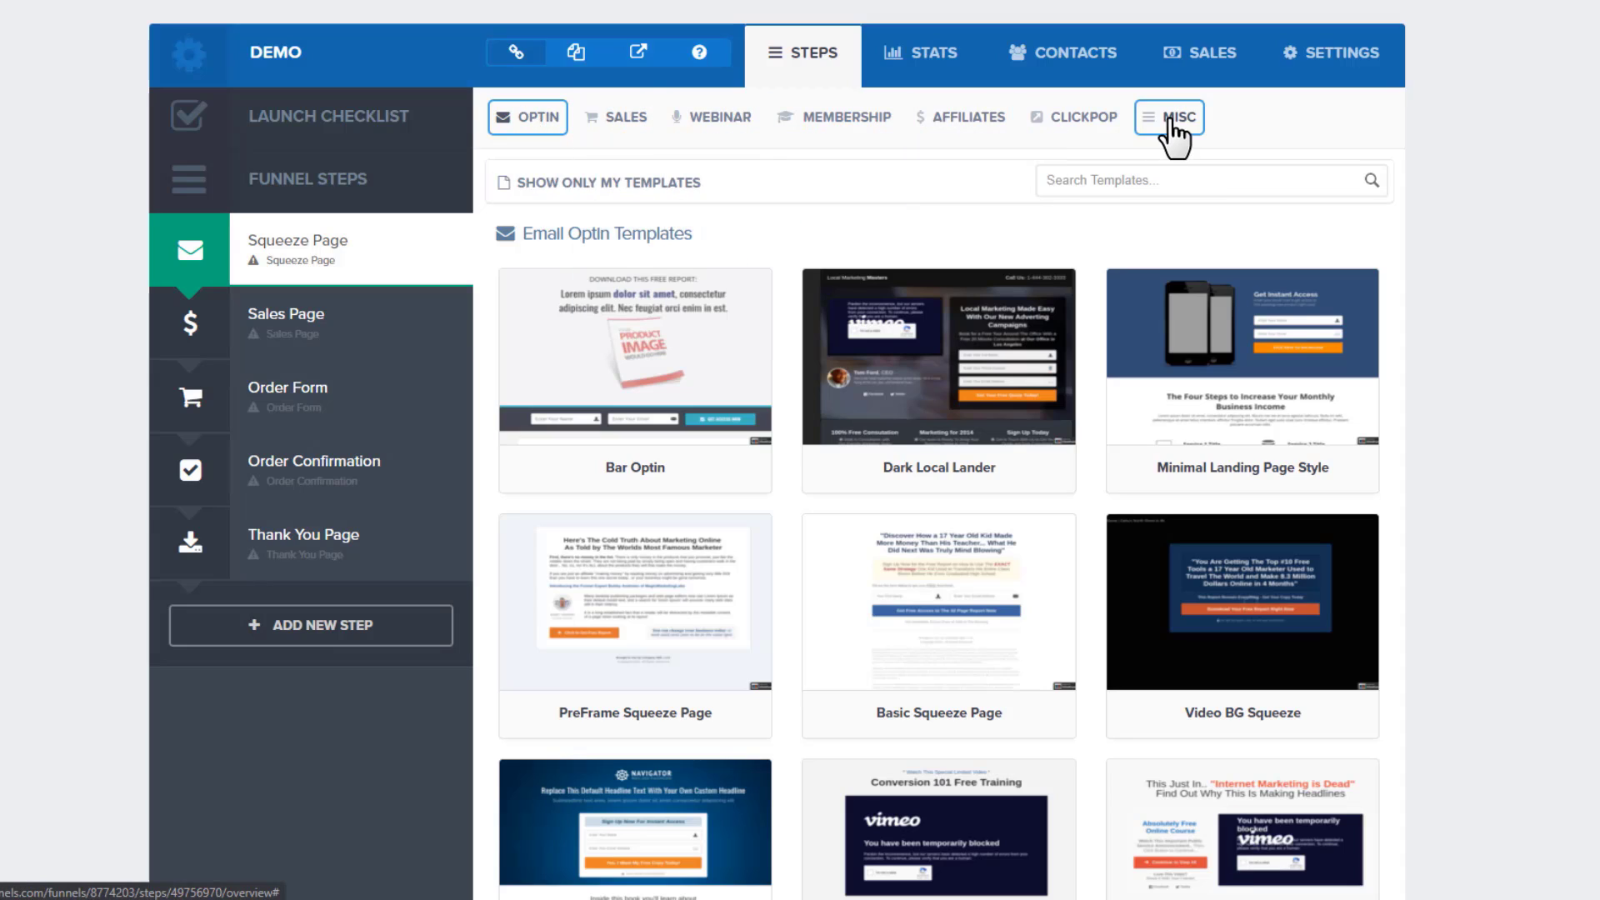
pyautogui.moveTo(516, 127)
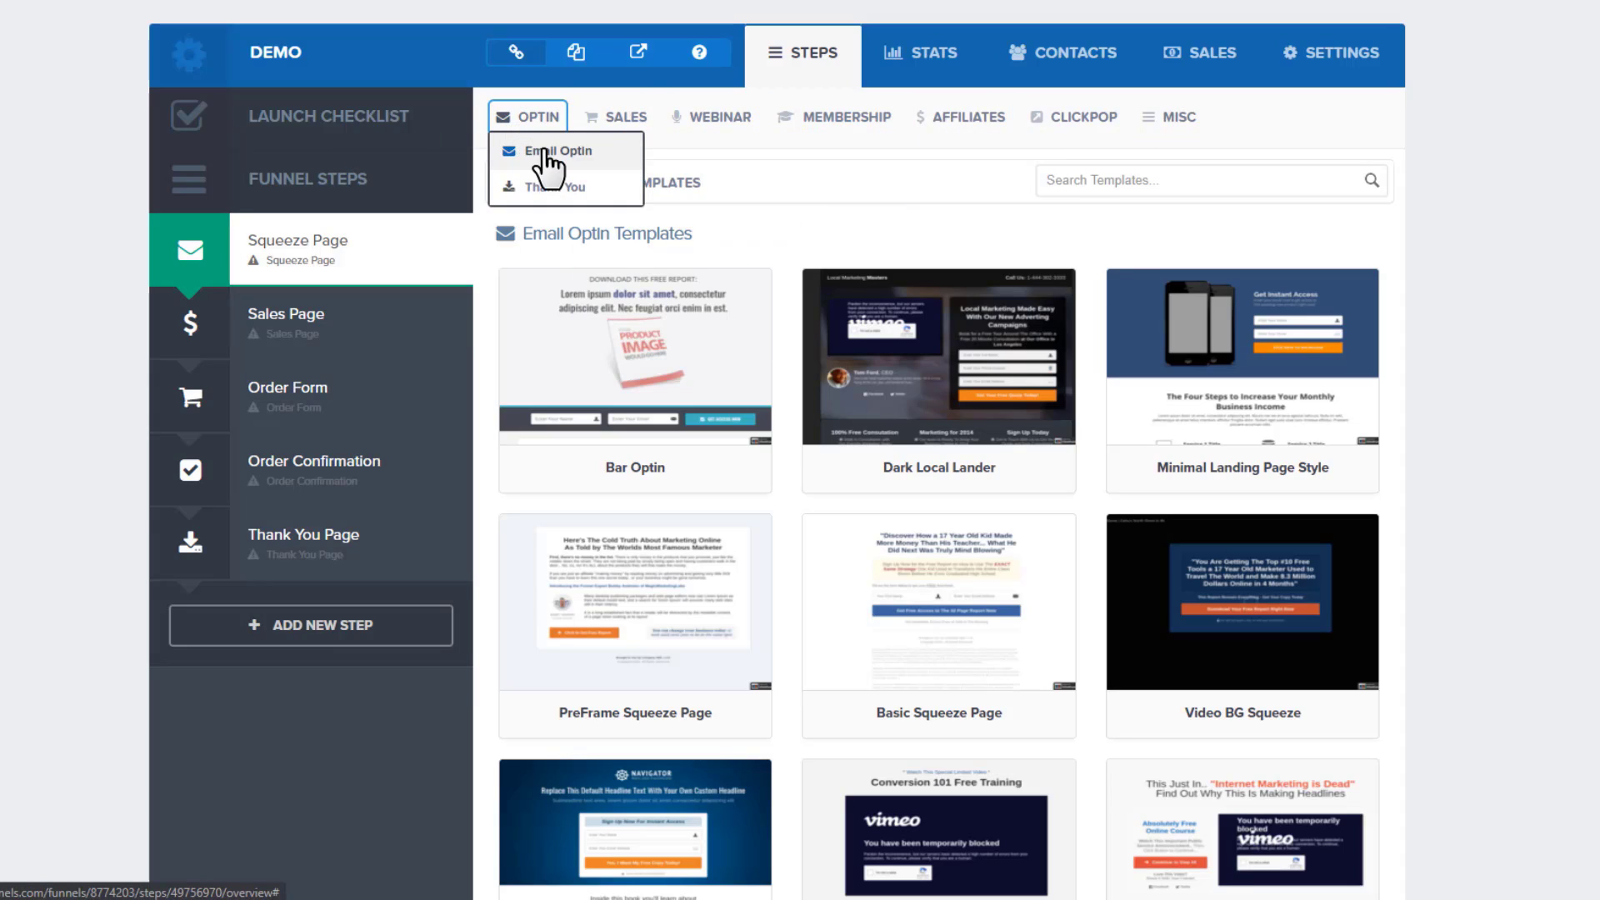
pyautogui.moveTo(632, 122)
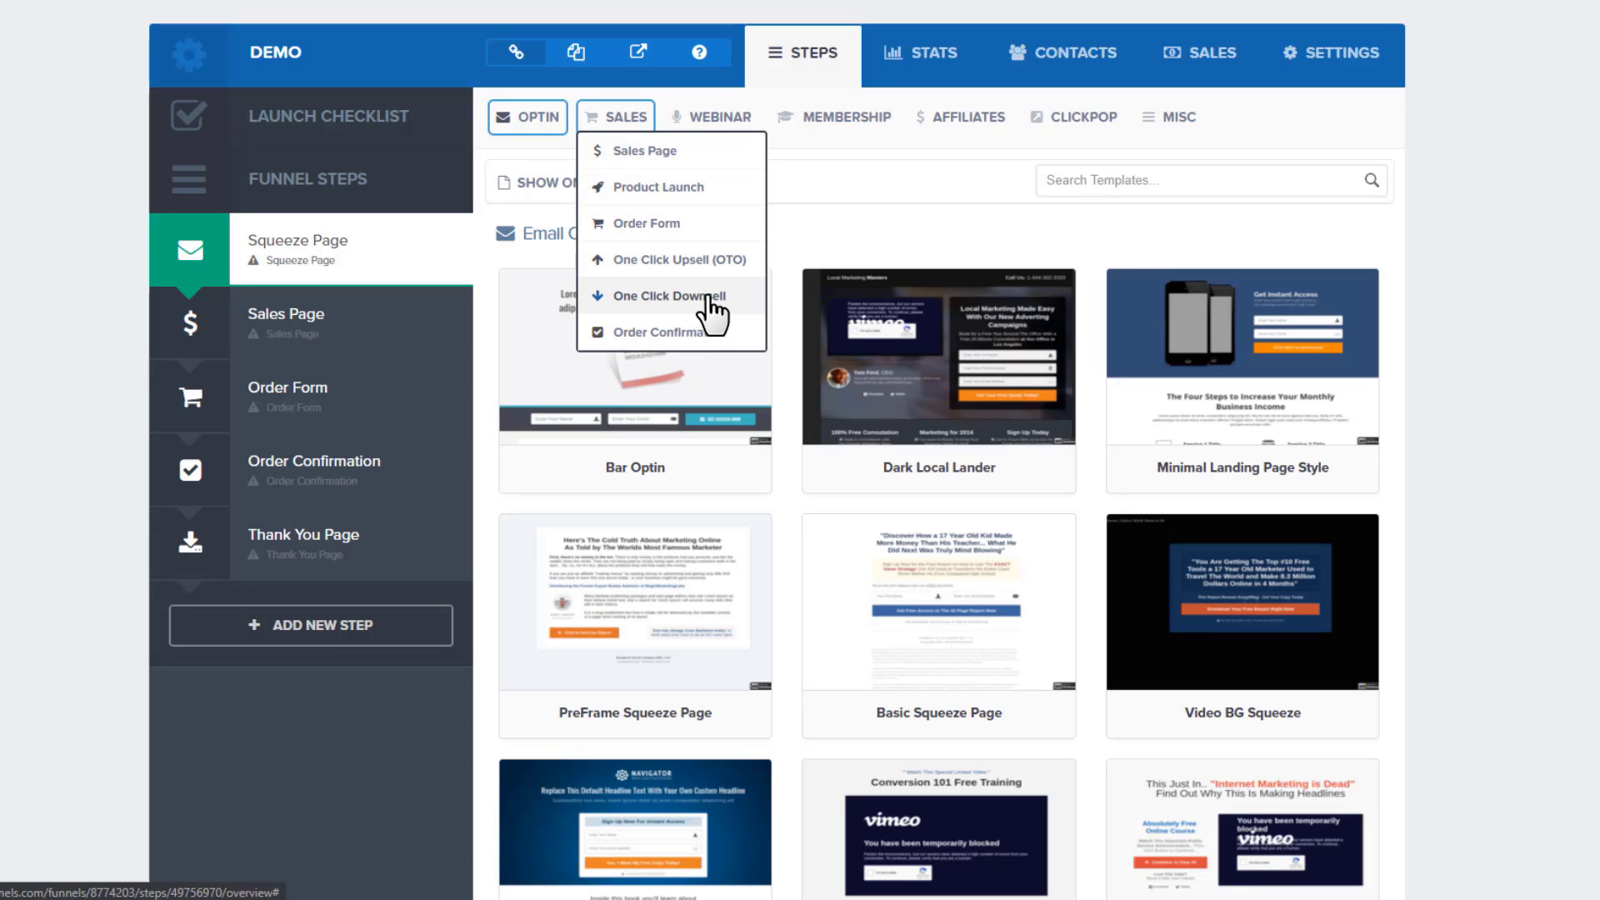
pyautogui.moveTo(693, 118)
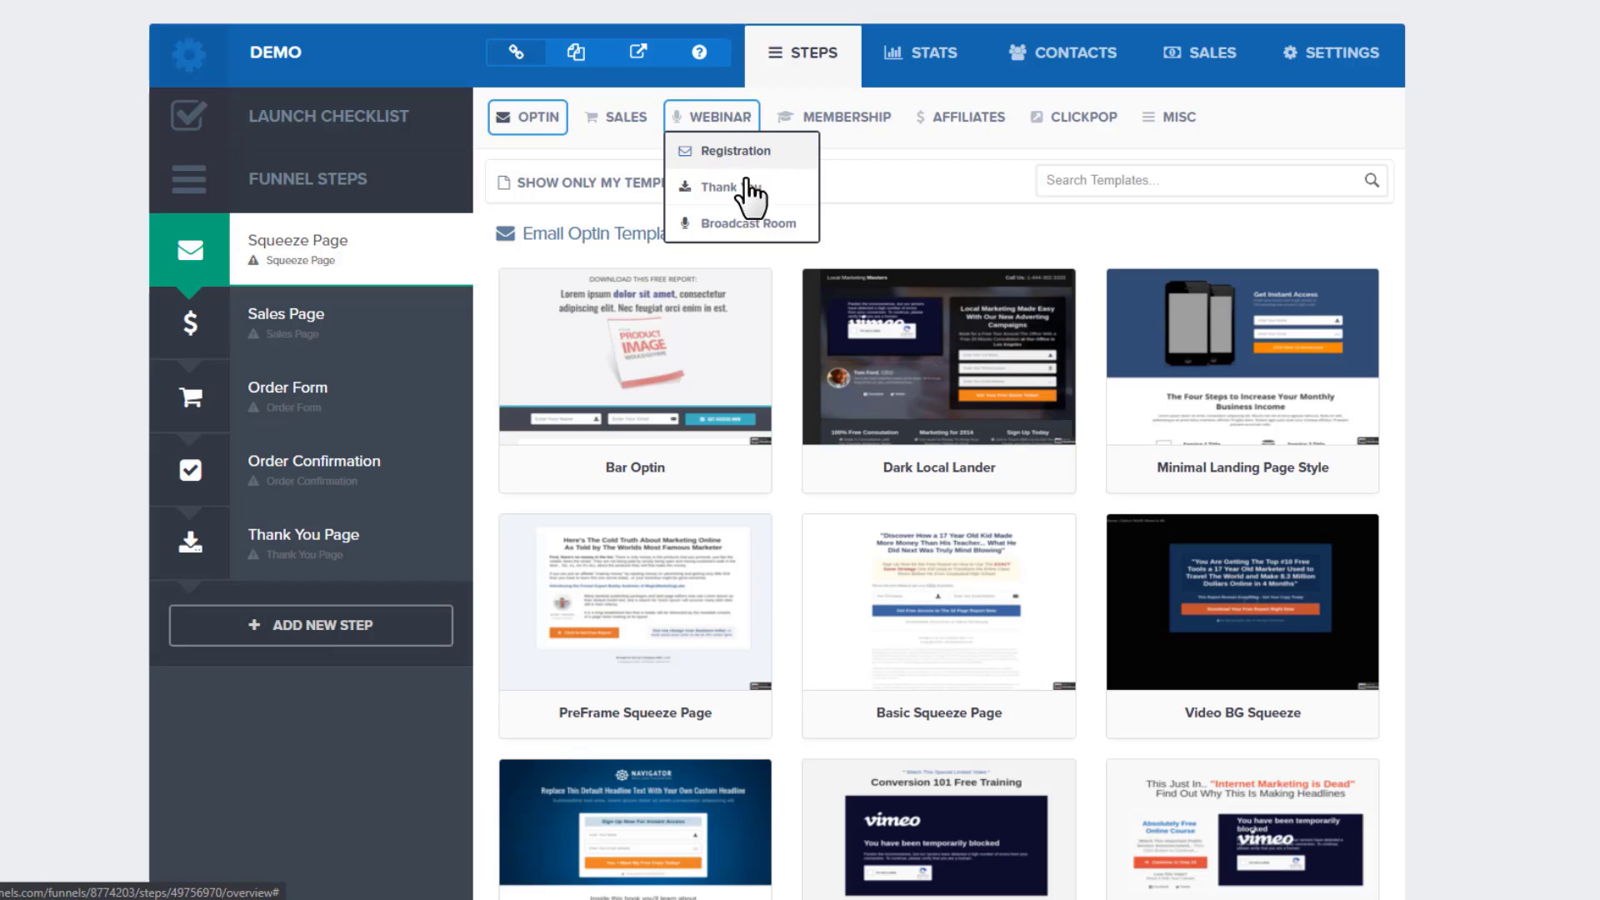
pyautogui.moveTo(838, 104)
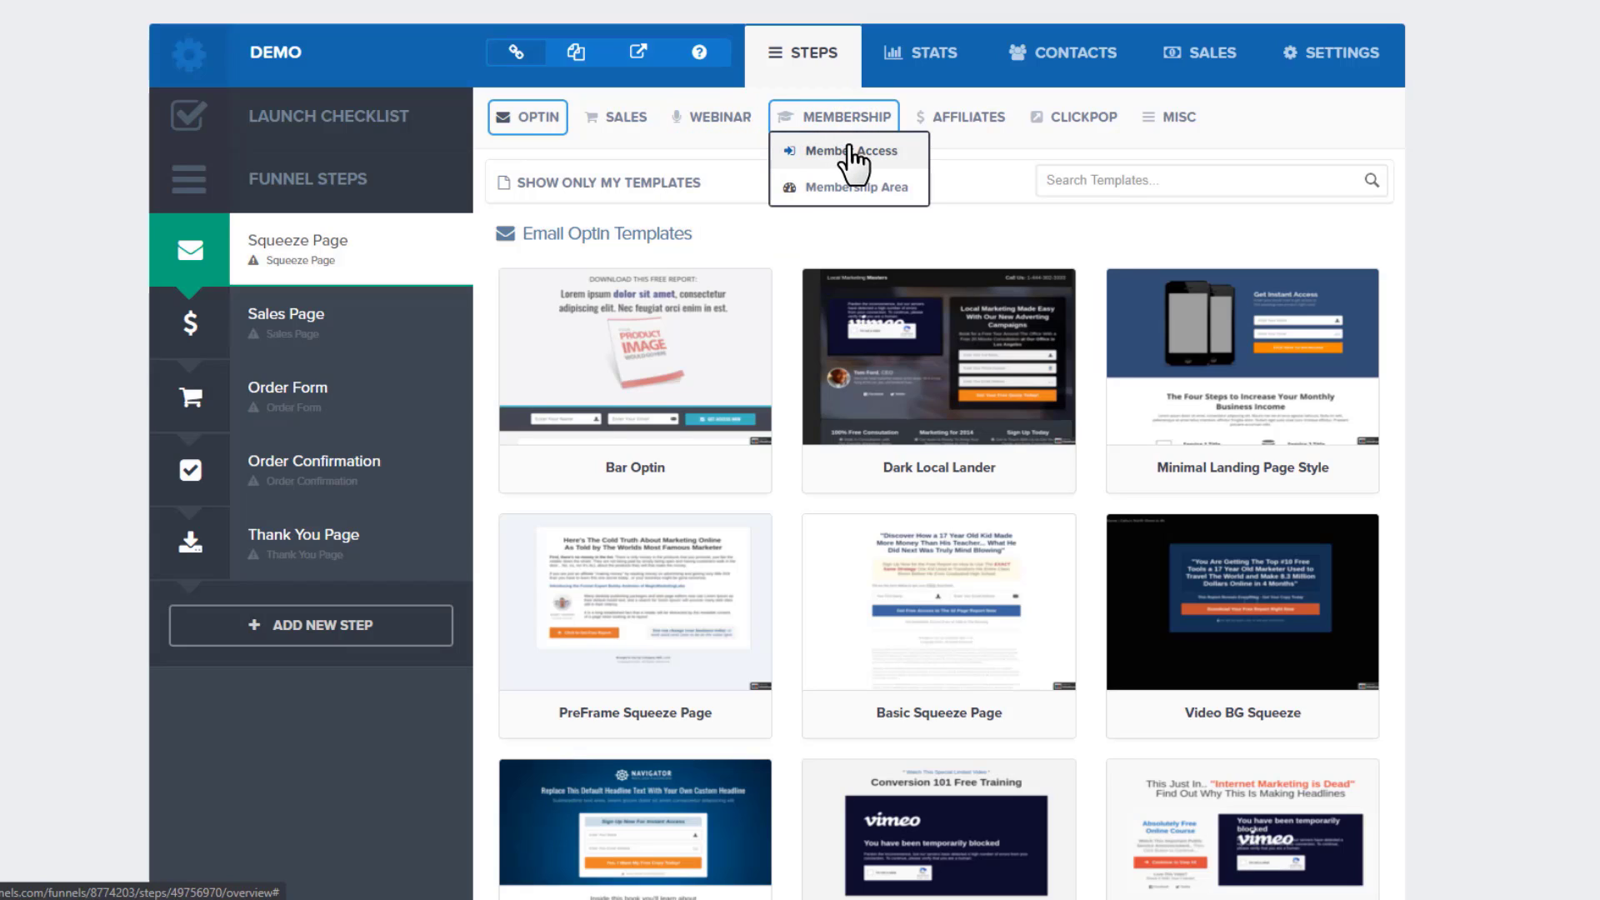
pyautogui.moveTo(971, 122)
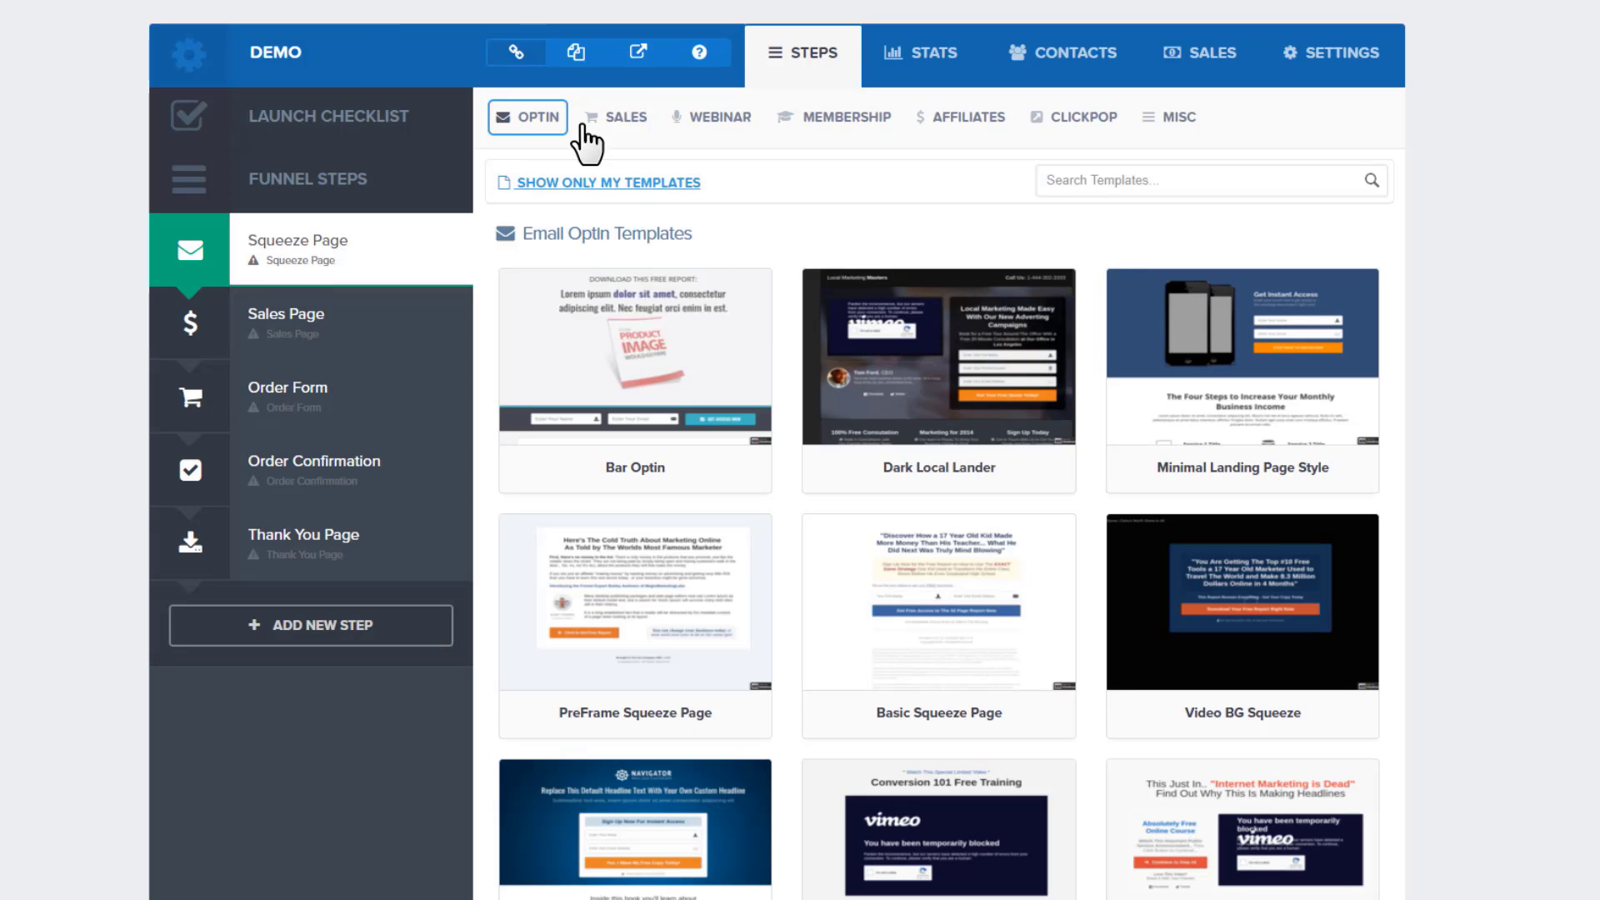
pyautogui.click(589, 155)
# Browse the Email Optin templates and select Bar Optin for the Squeeze Page
pyautogui.moveTo(689, 286)
pyautogui.moveTo(947, 380)
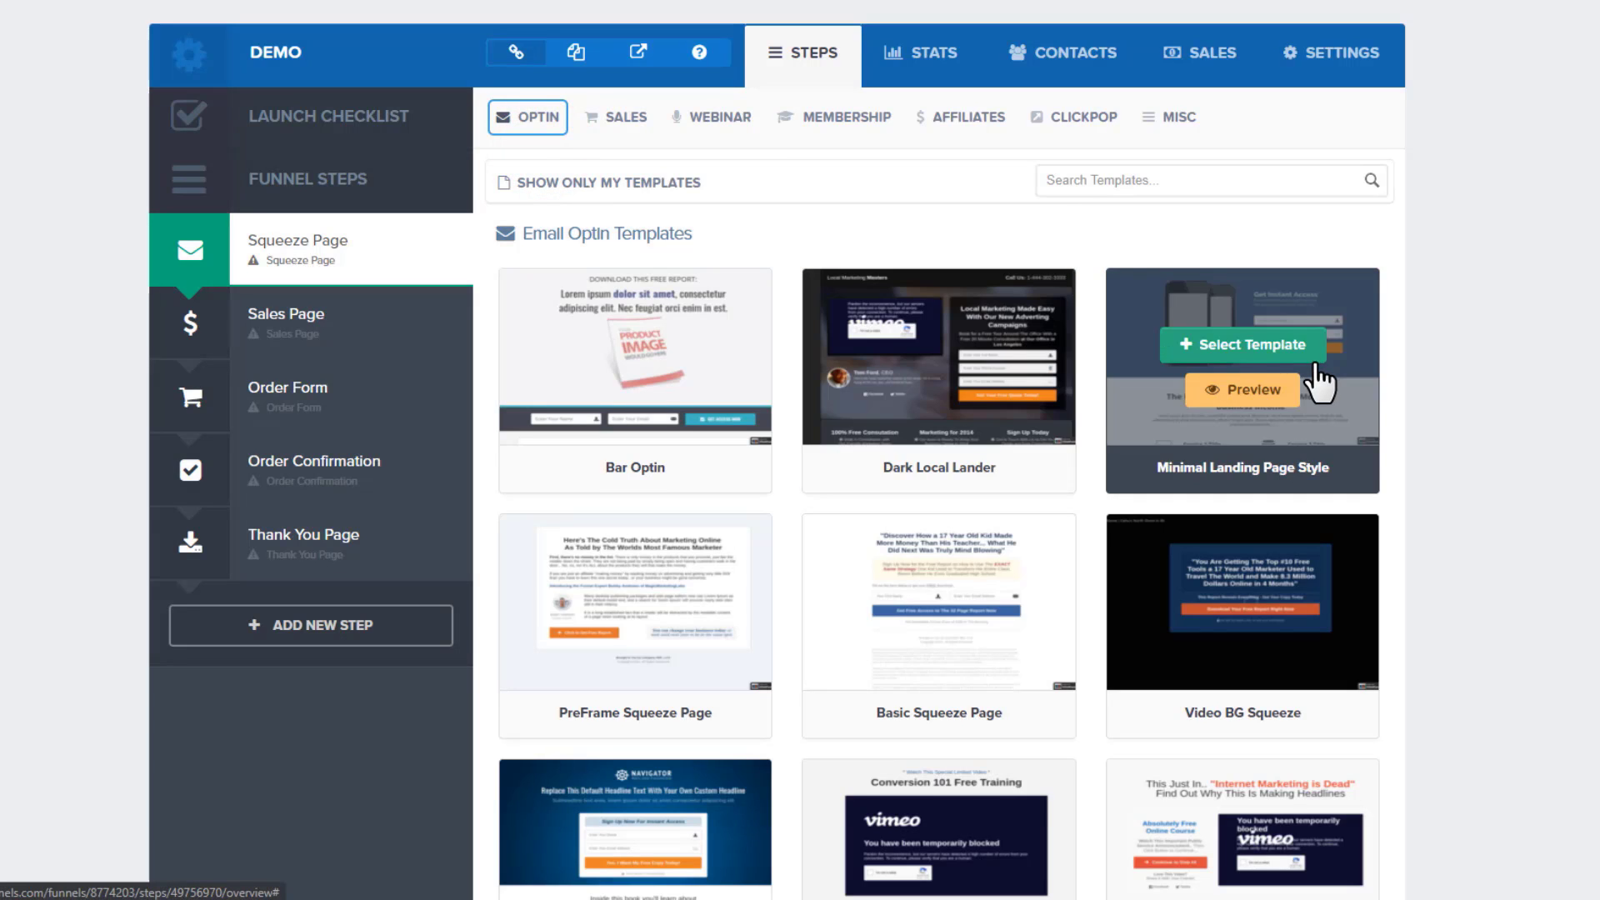
pyautogui.scroll(-12, 1200, 350)
pyautogui.scroll(-20, 1198, 468)
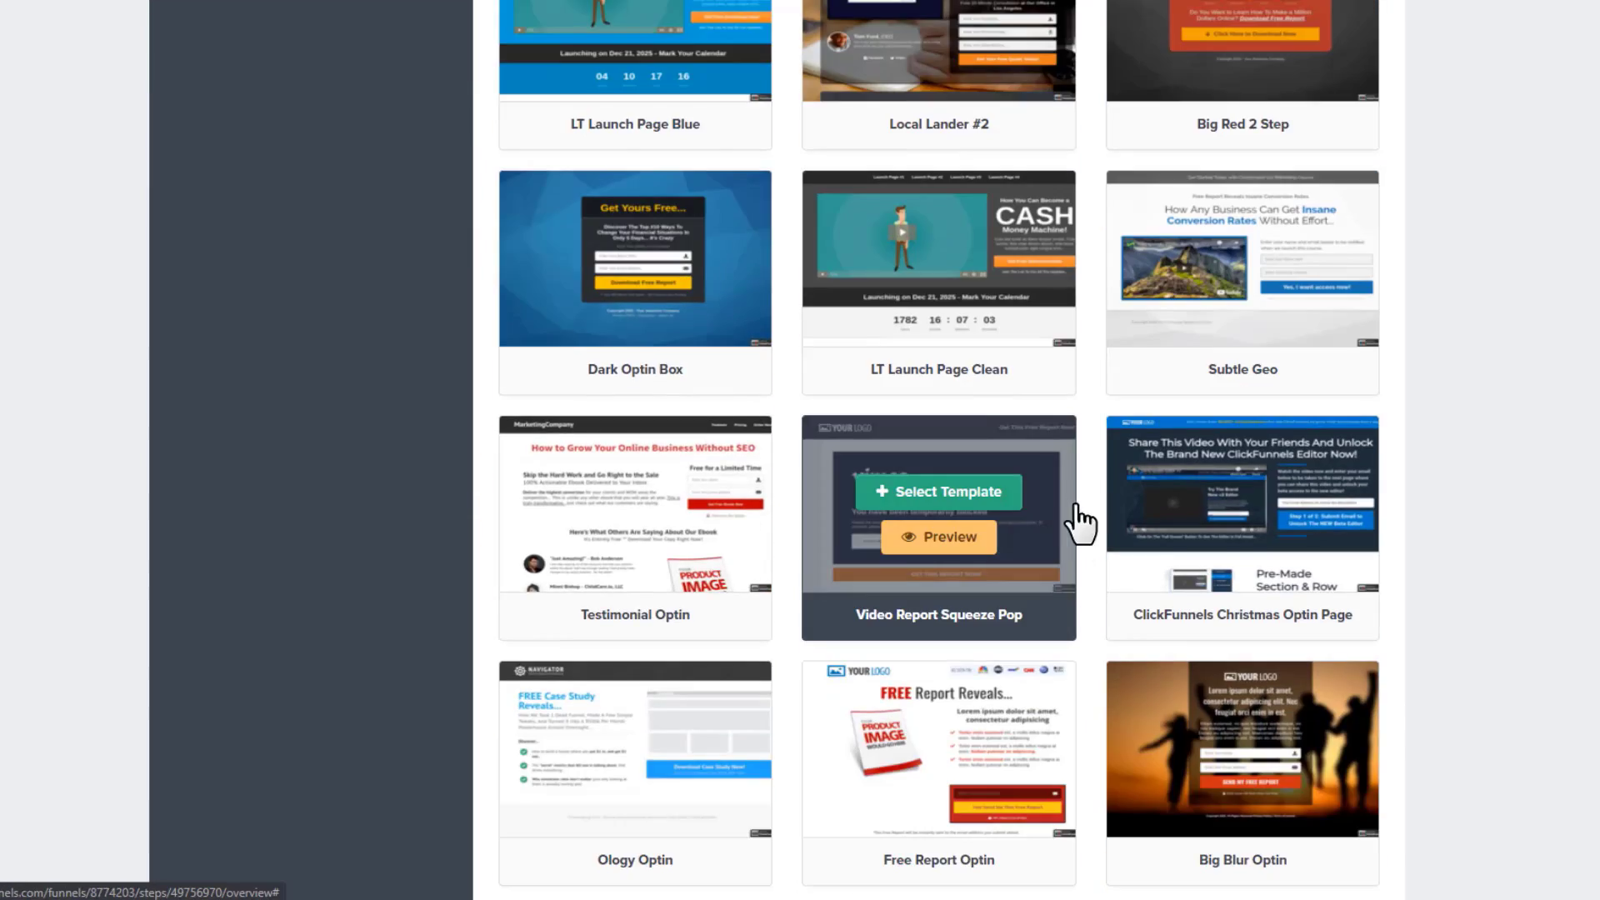
pyautogui.scroll(20, 941, 525)
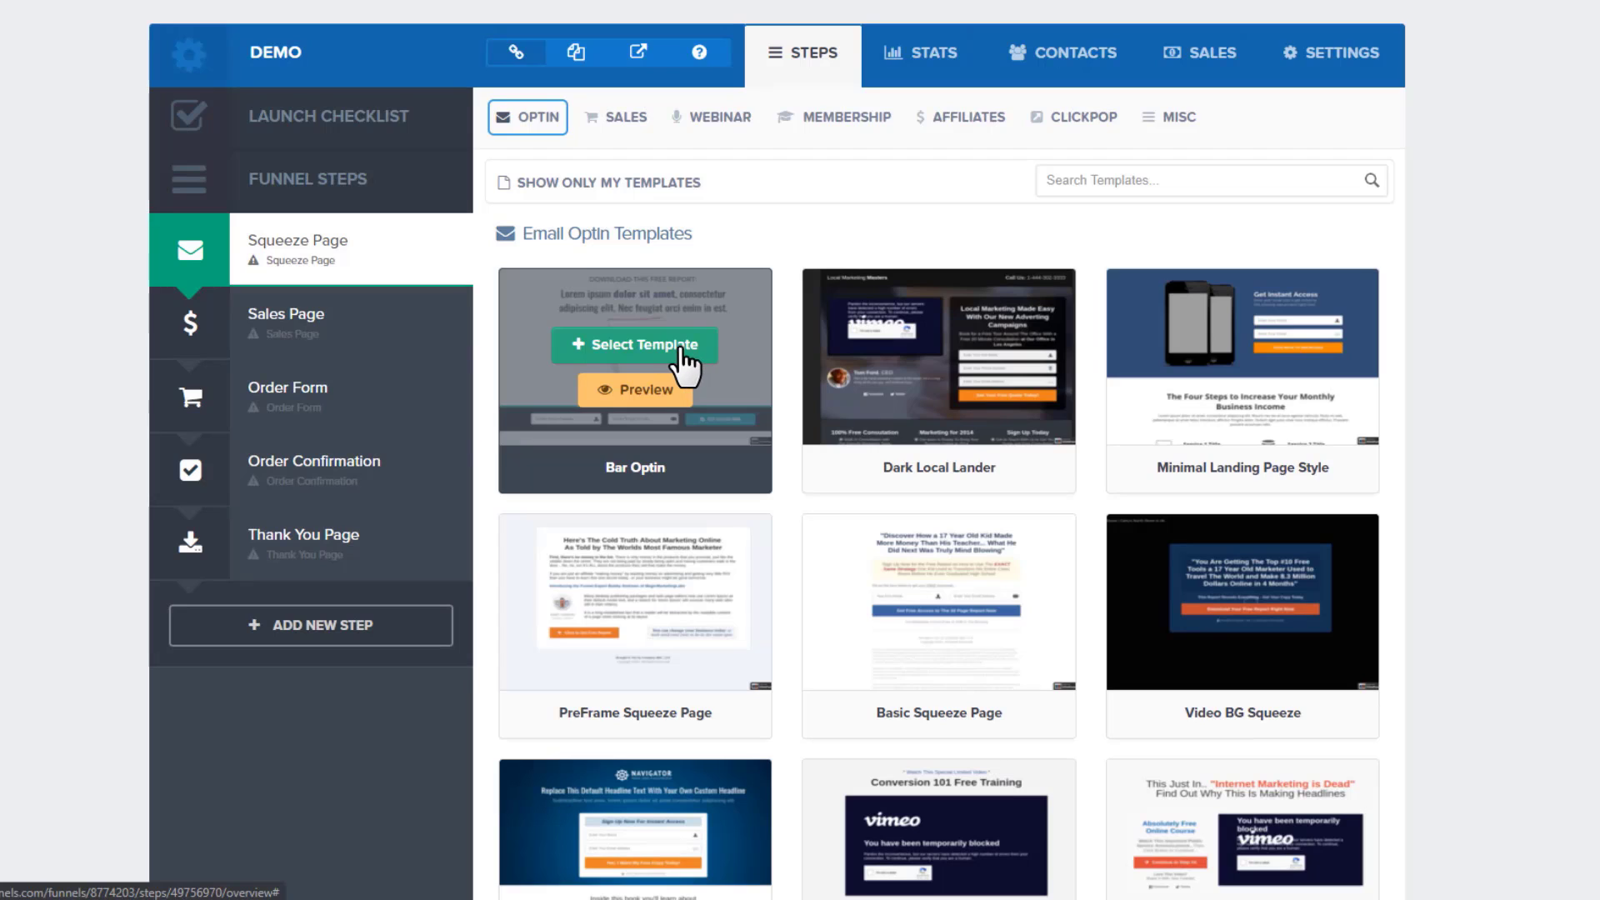
pyautogui.click(682, 350)
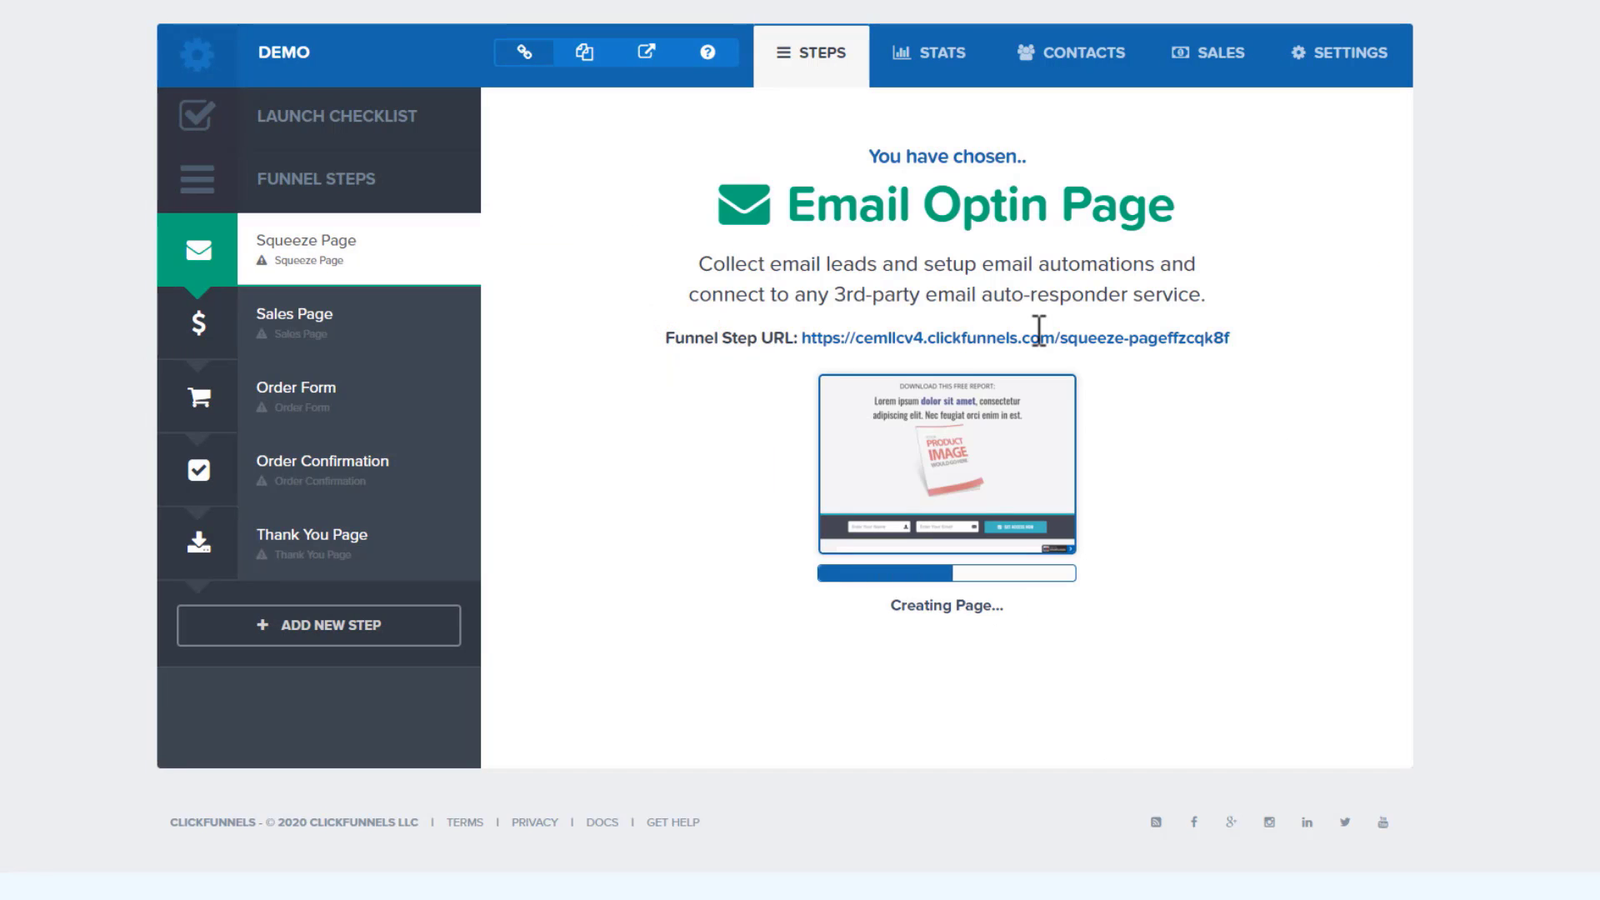
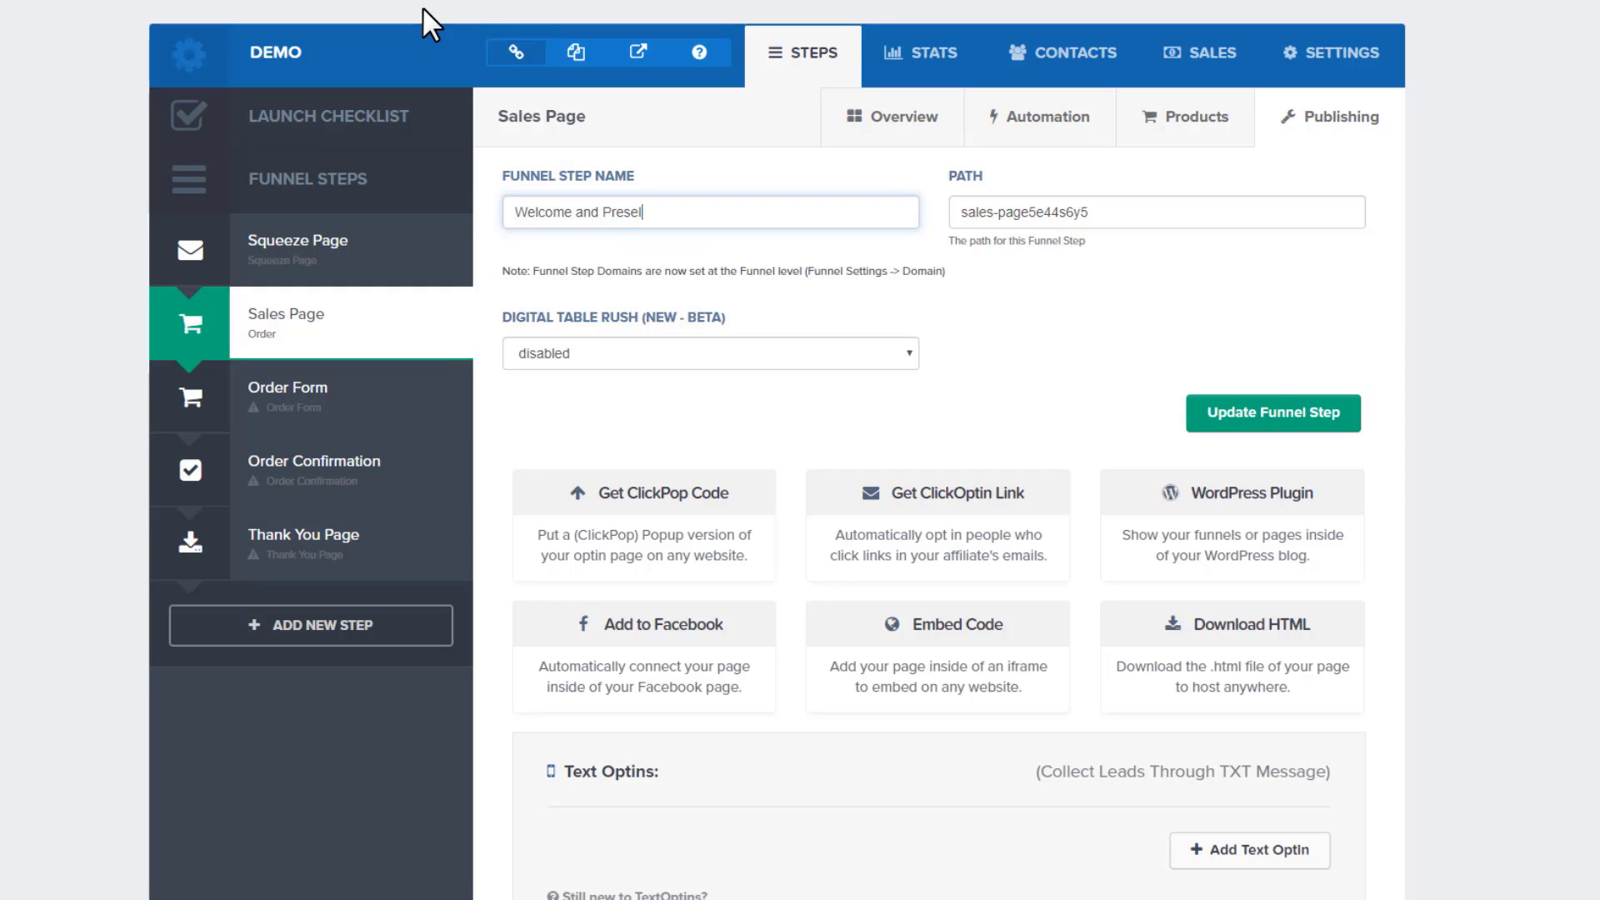
# Save the second step as 'Welcome and Presell', between Squeeze Page and Order Form
pyautogui.click(1339, 421)
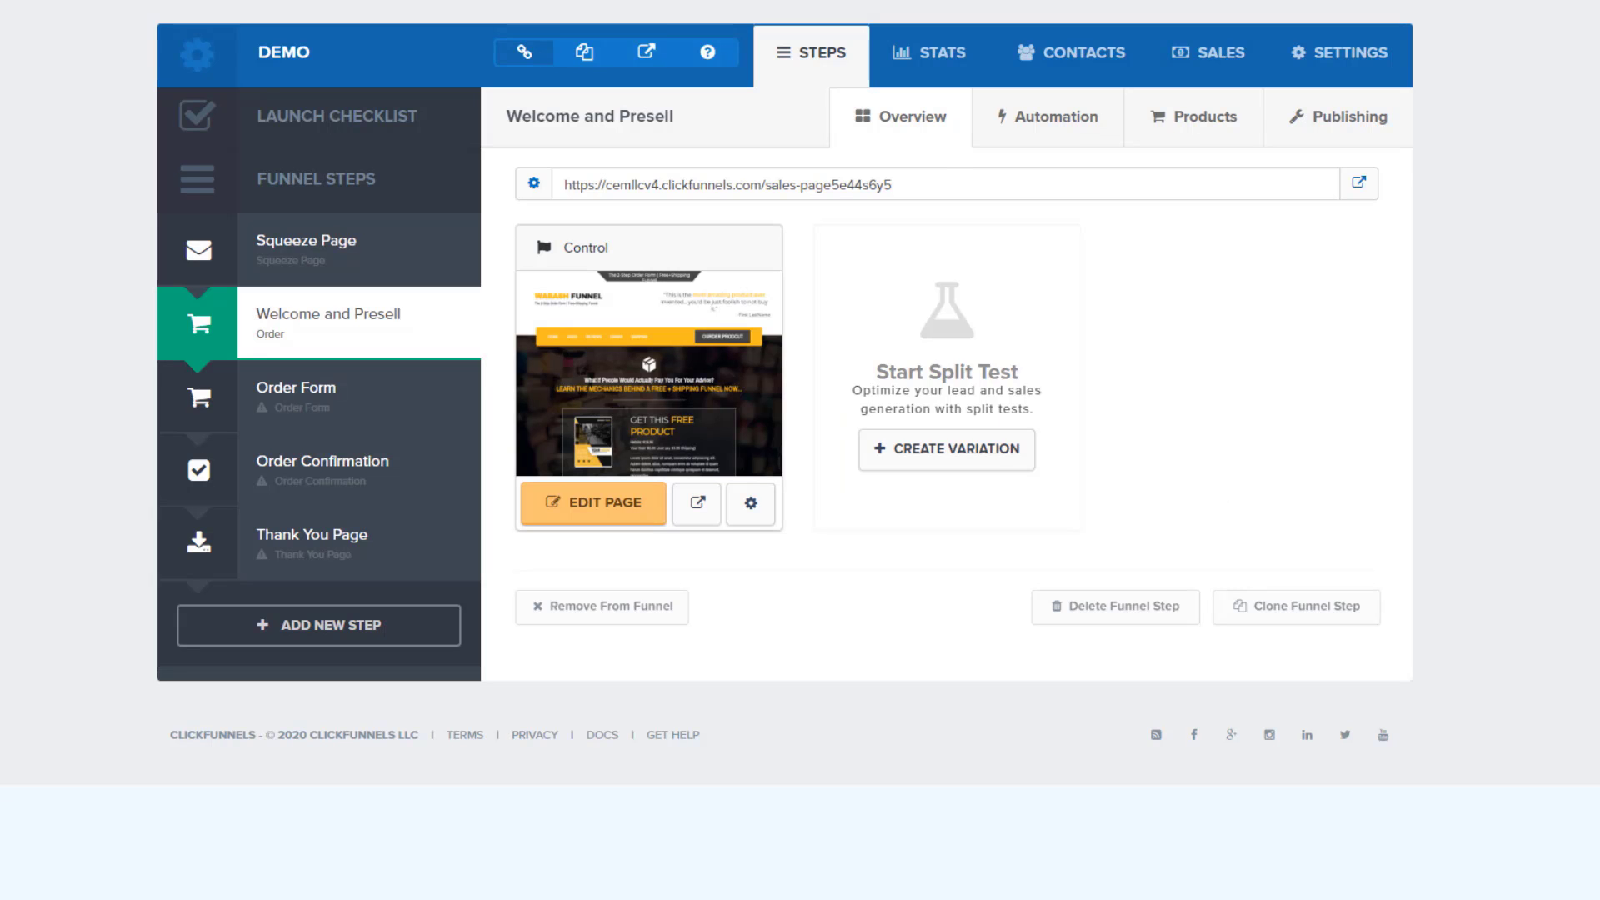
# Apply the Mother Funnel VSL - 2 - order template to the Order Form step
pyautogui.click(336, 401)
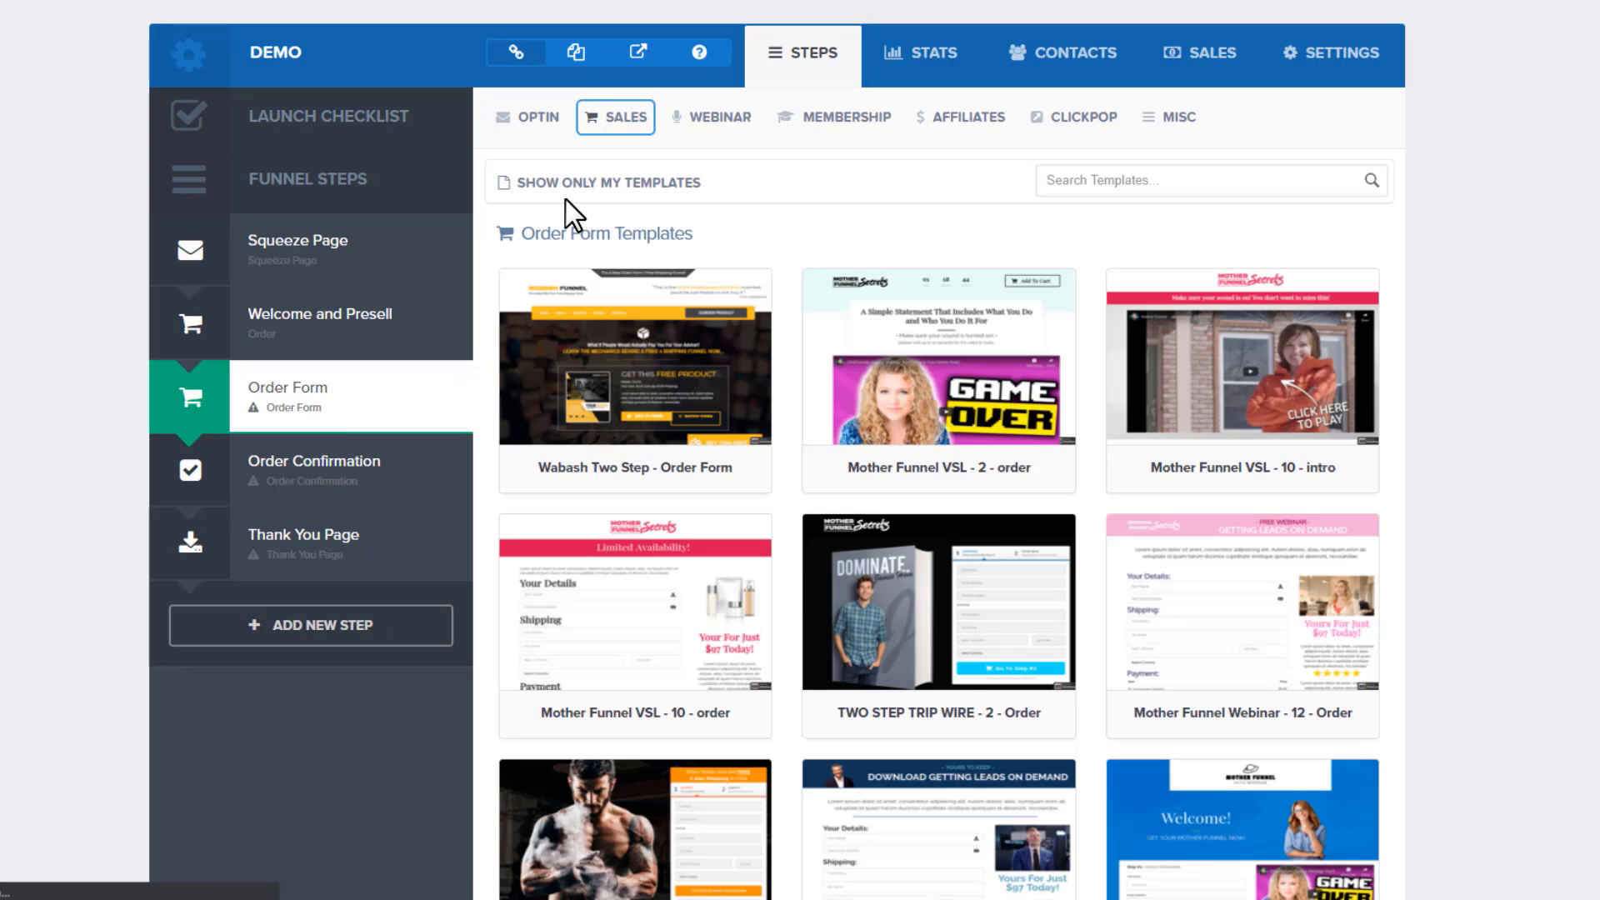
pyautogui.click(624, 110)
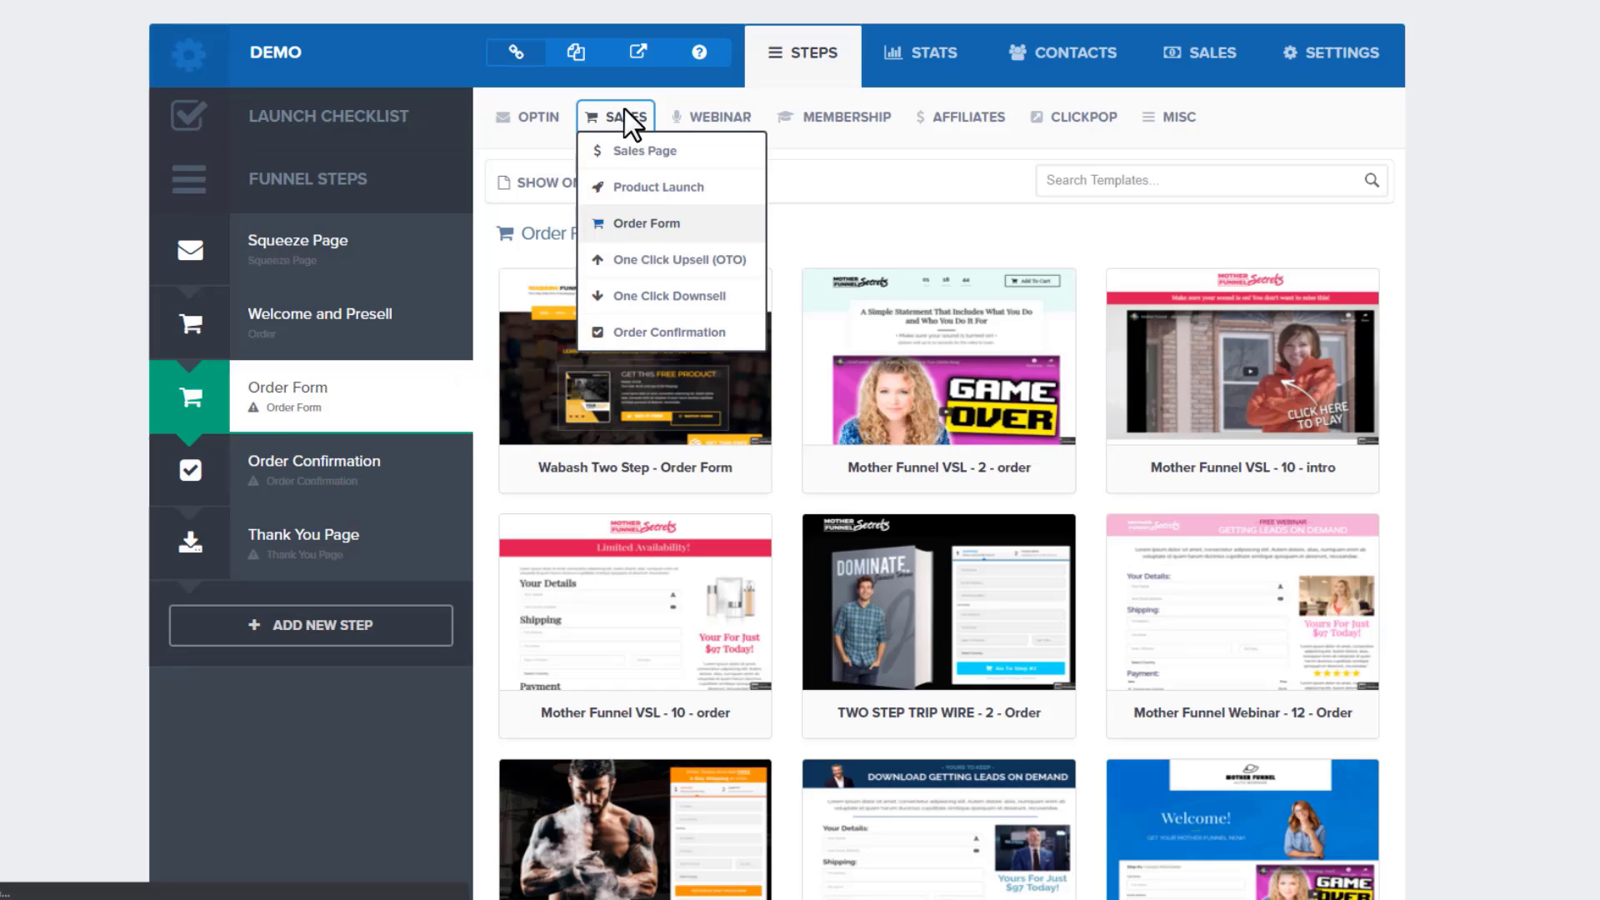
pyautogui.click(646, 220)
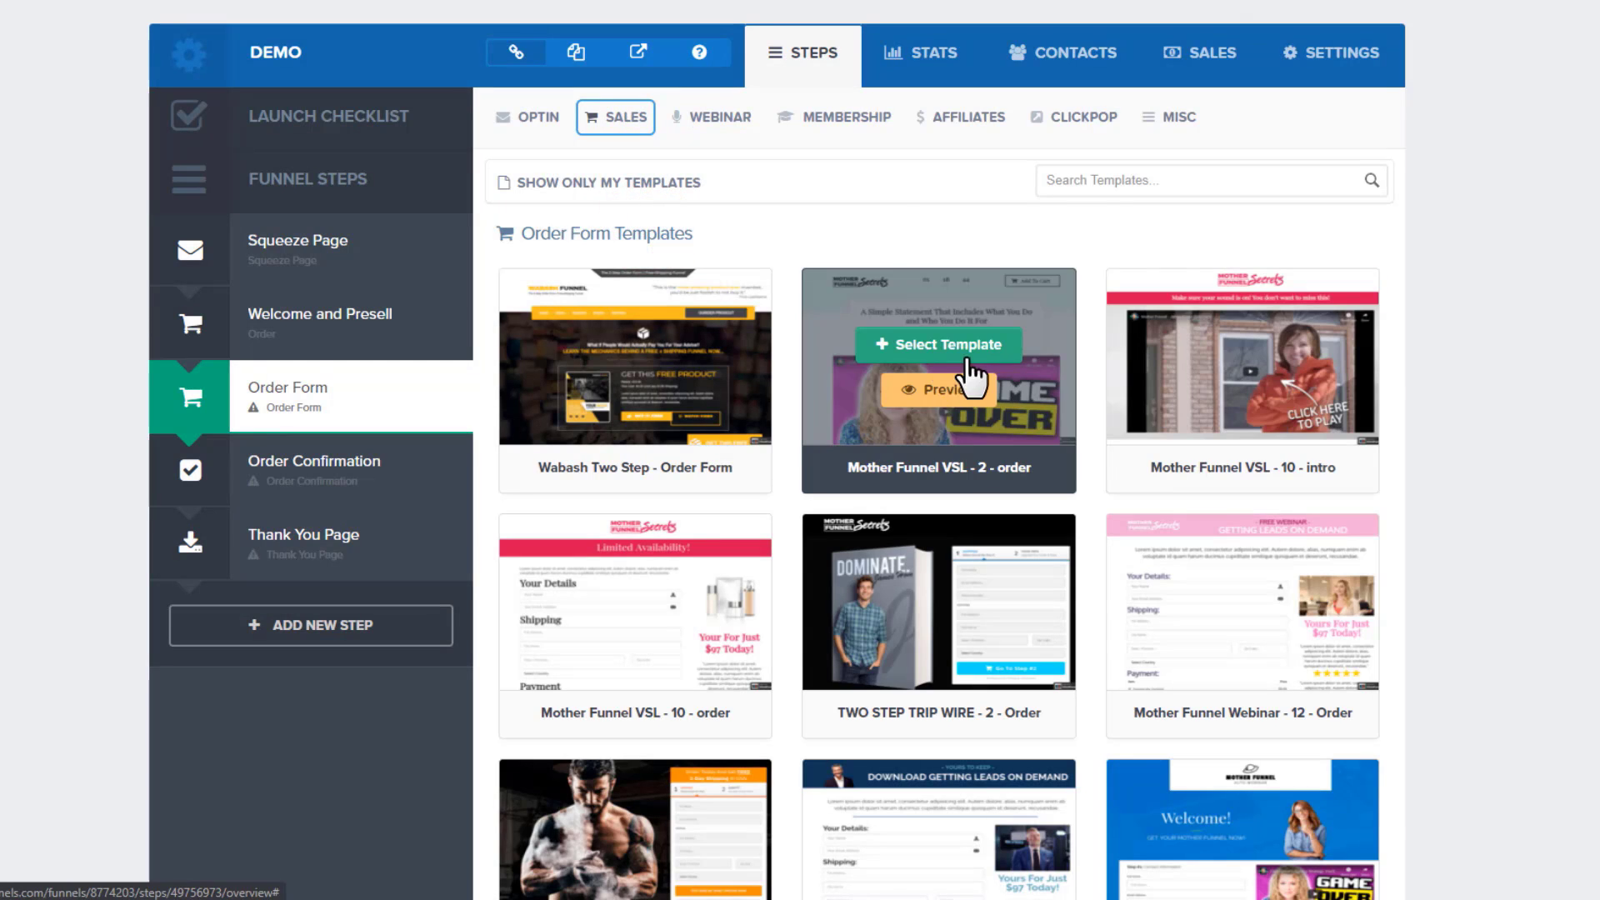
pyautogui.click(960, 345)
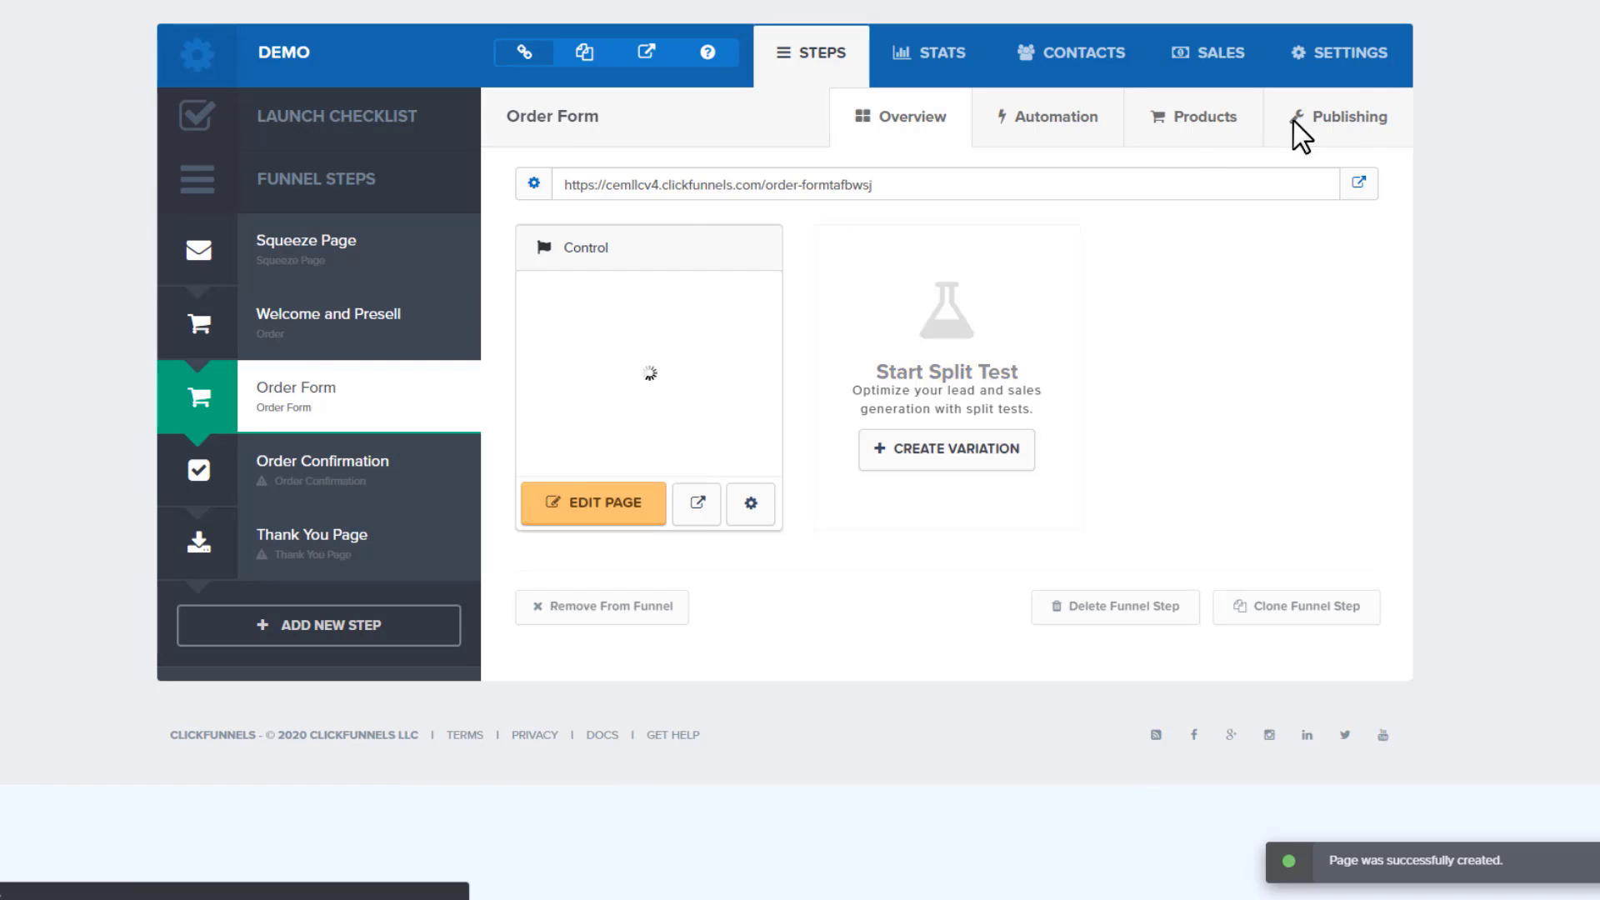
# Rename the step to 'Sales Page' in its publishing settings and save it
pyautogui.click(1360, 121)
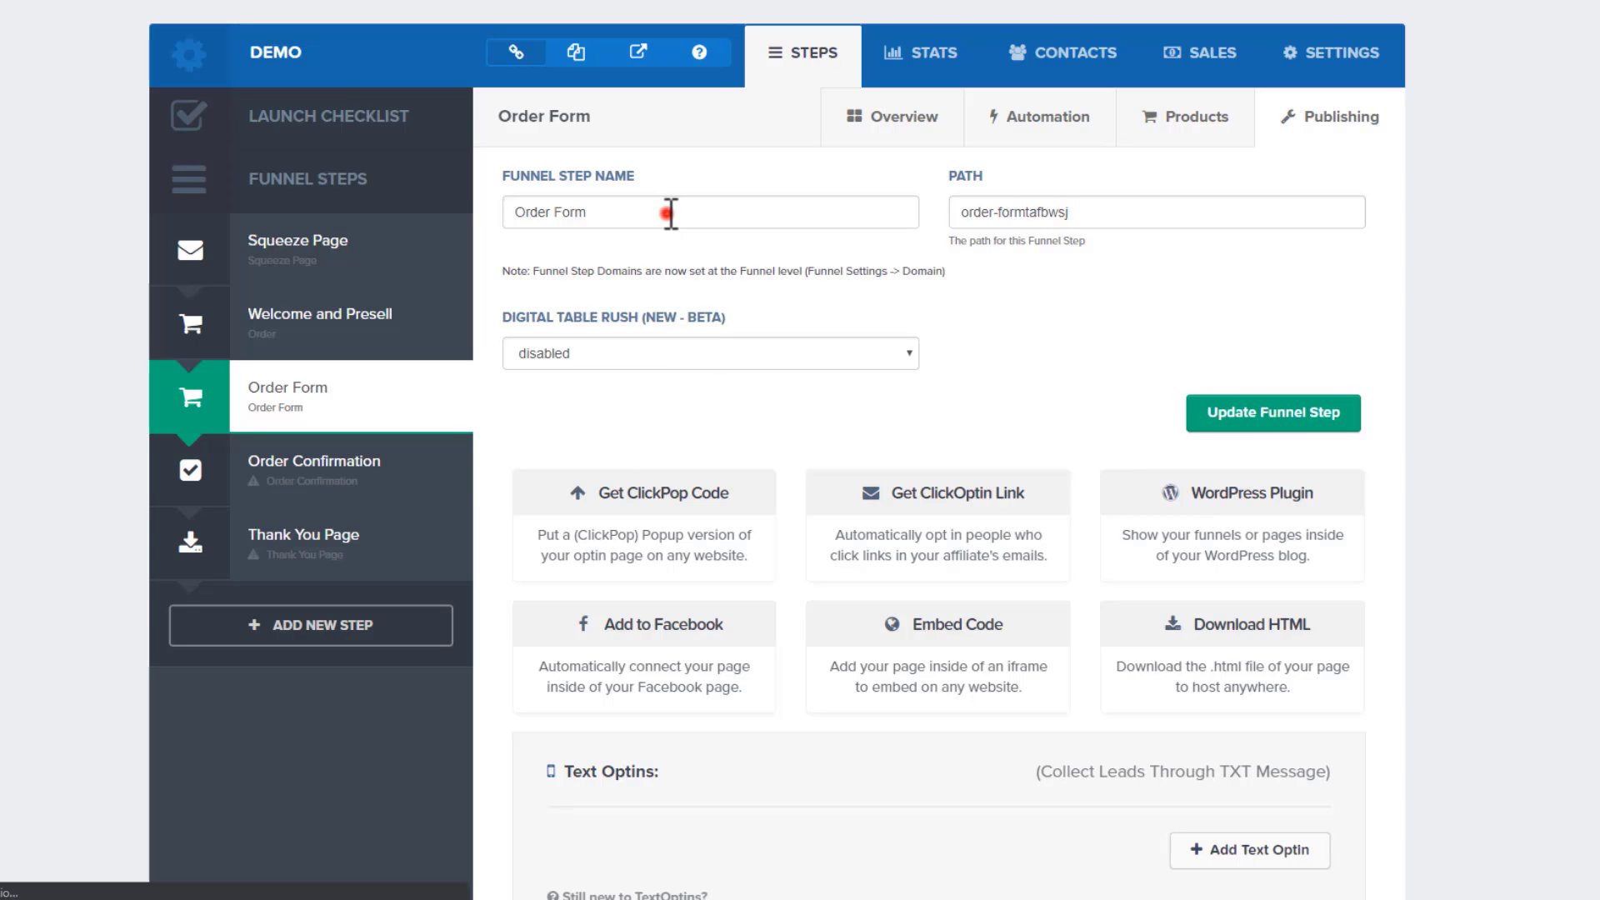
pyautogui.tripleClick(667, 213)
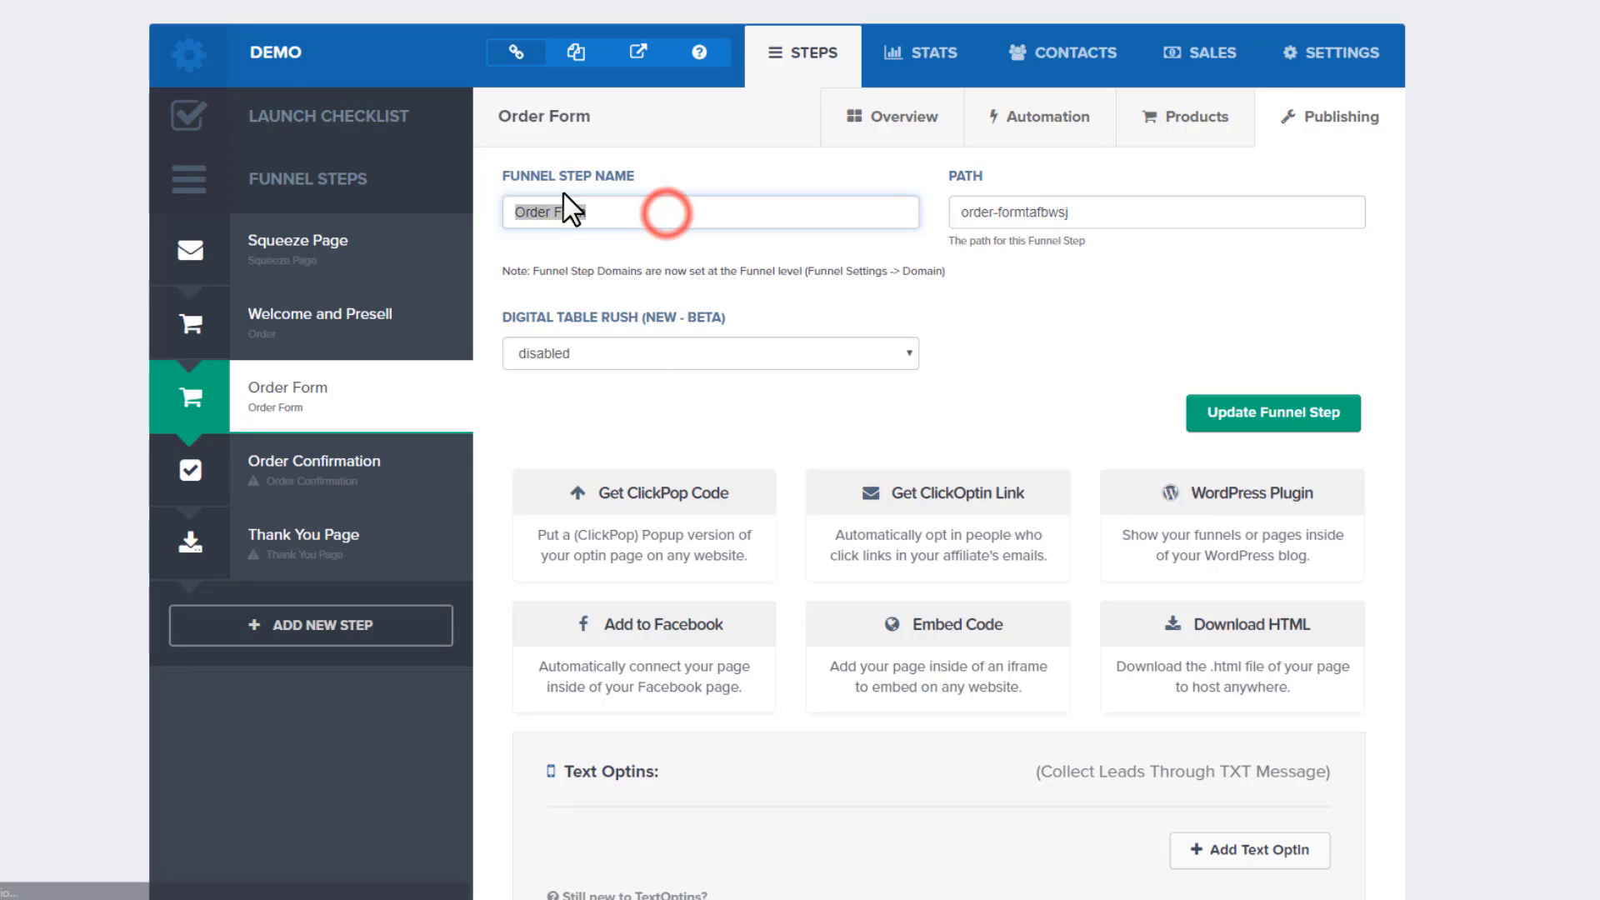
pyautogui.write('Sales')
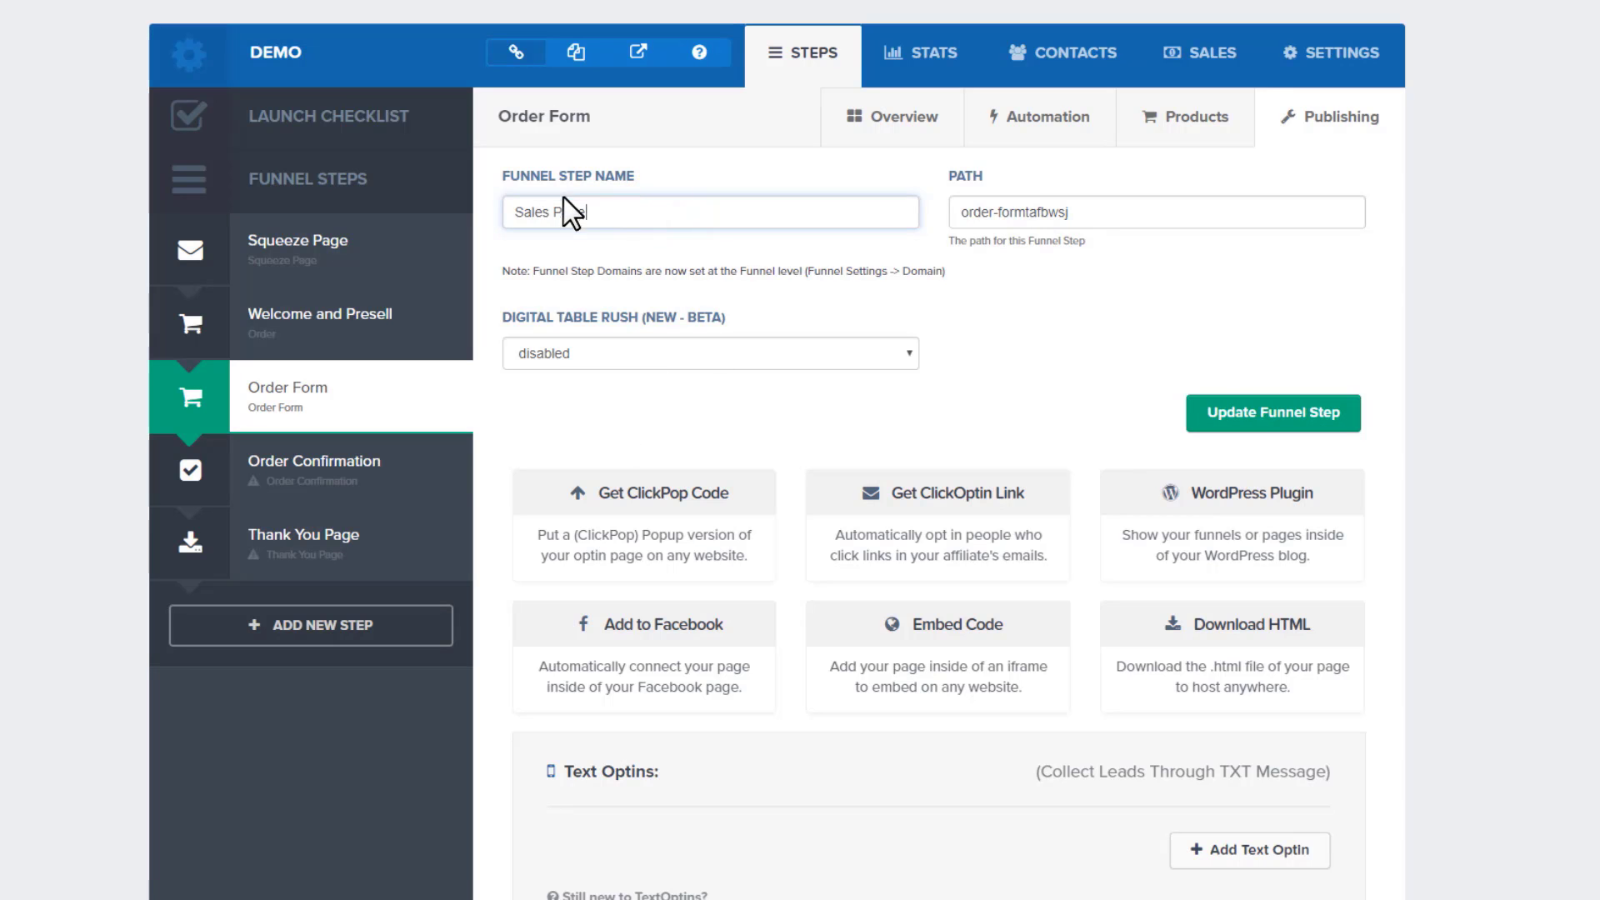
pyautogui.write(' Page')
pyautogui.click(1248, 408)
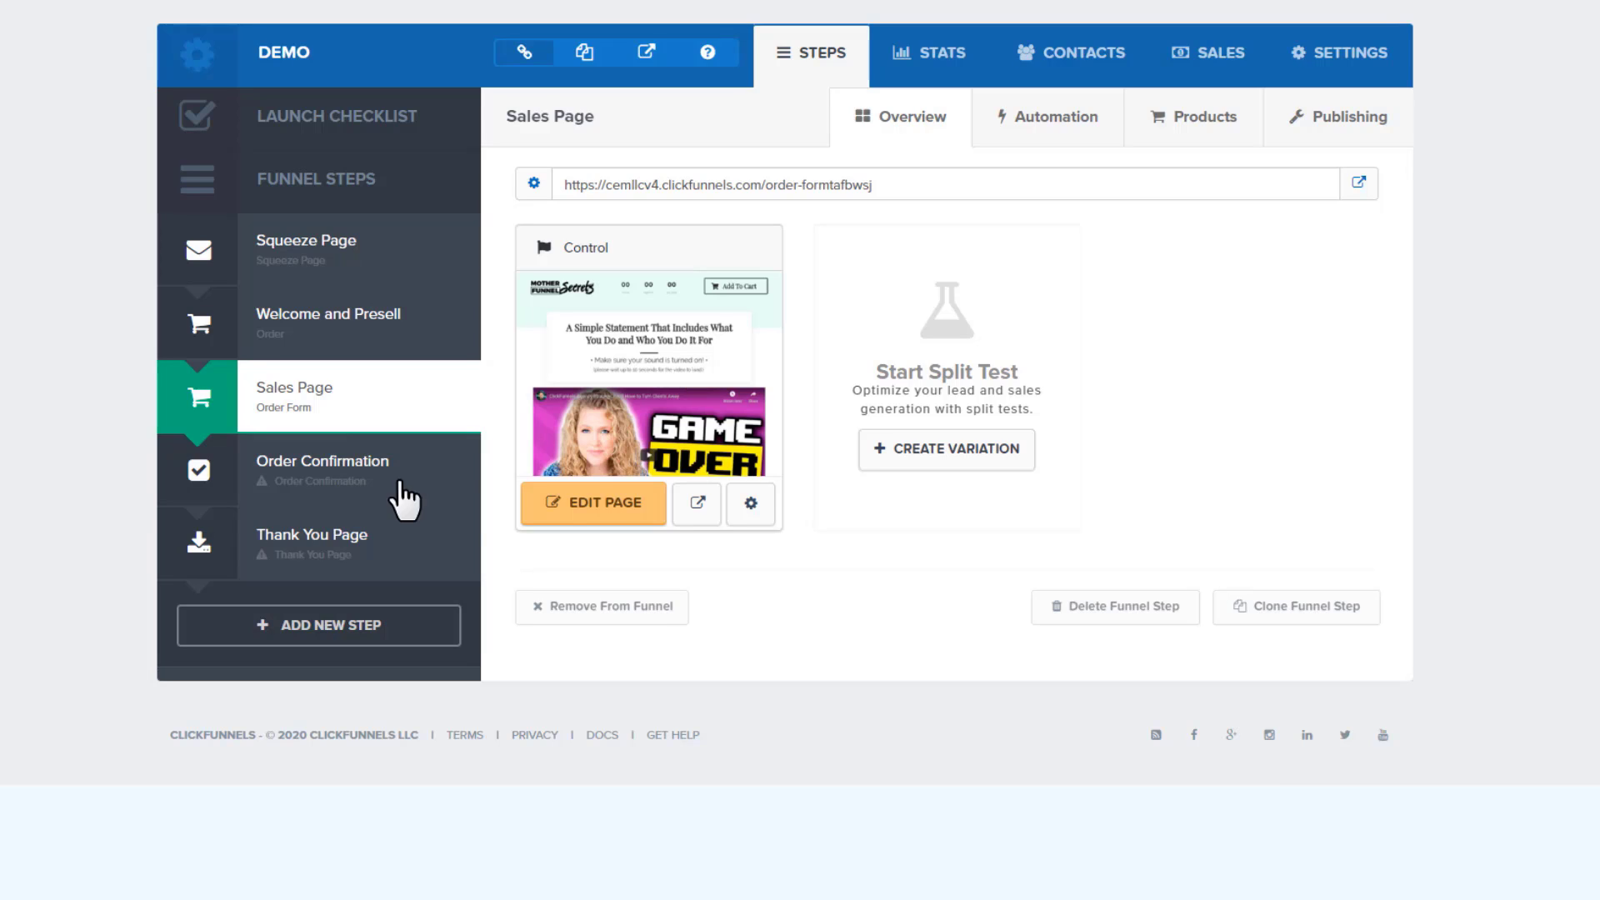
# Apply the first Two Step Trip Wire one-click upsell (OTO) template to Order Confirmation
pyautogui.click(369, 463)
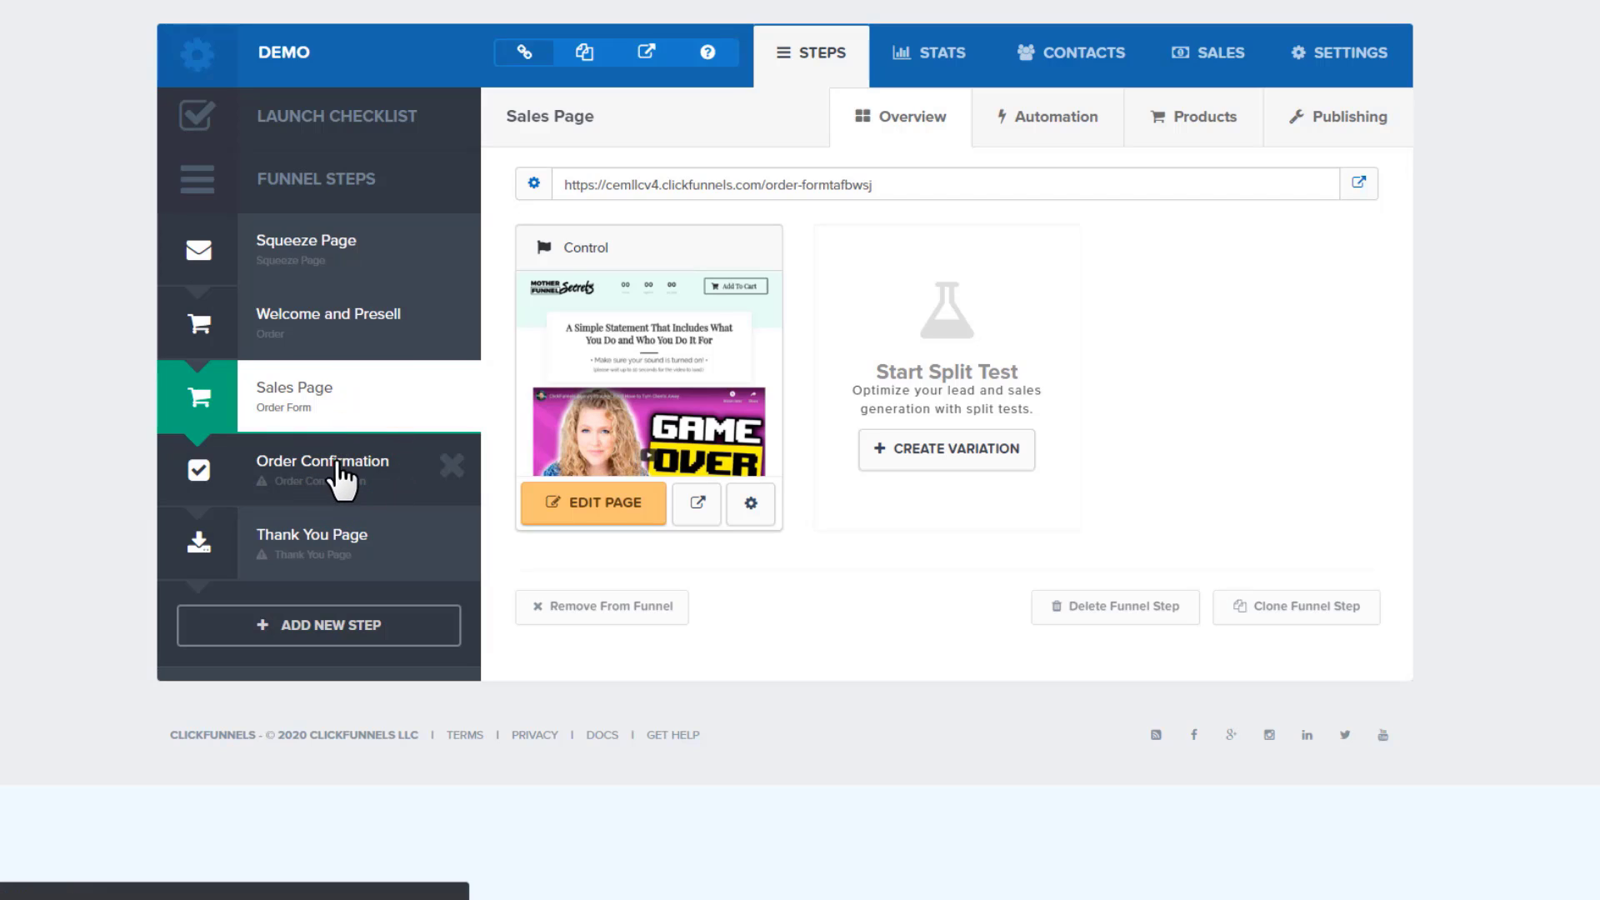
pyautogui.click(337, 475)
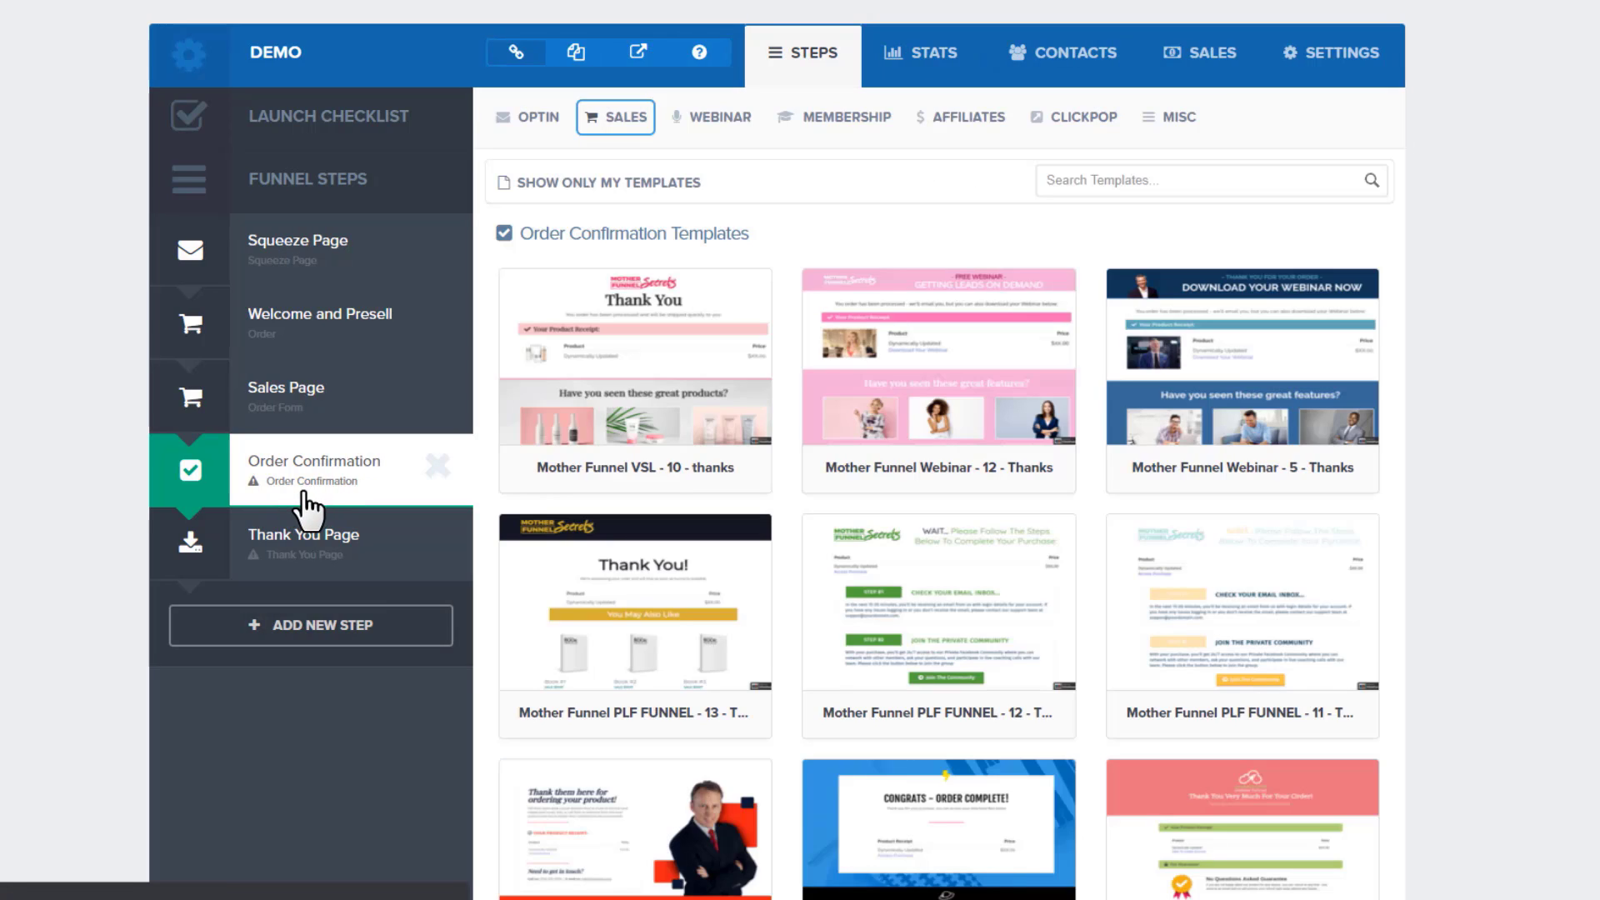
pyautogui.click(622, 118)
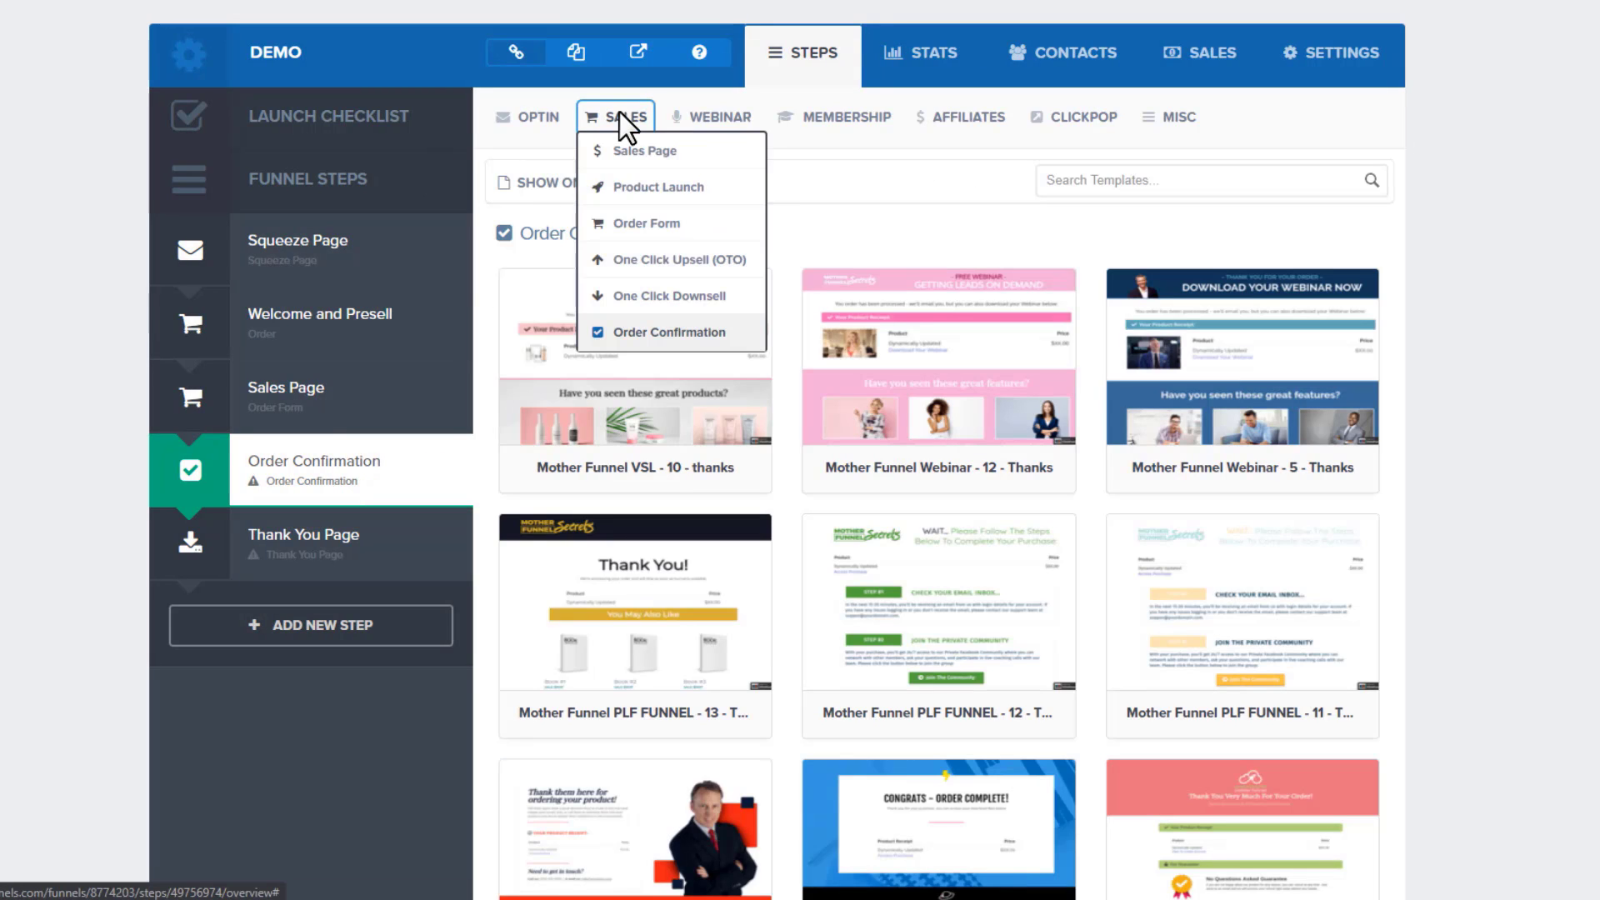
pyautogui.click(658, 259)
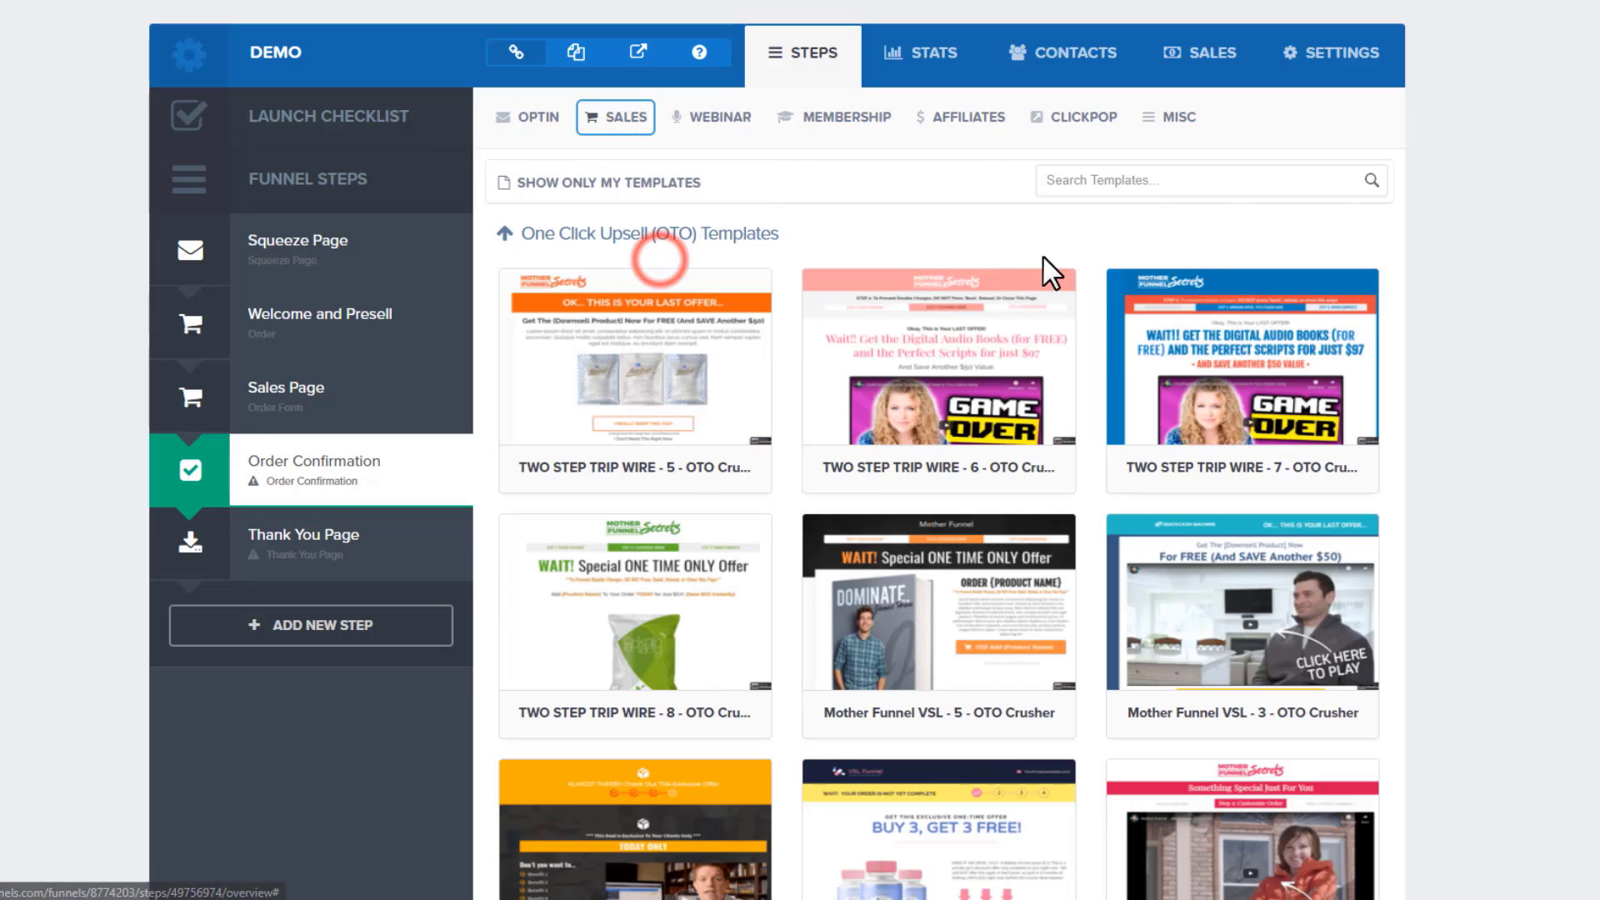
pyautogui.moveTo(668, 398)
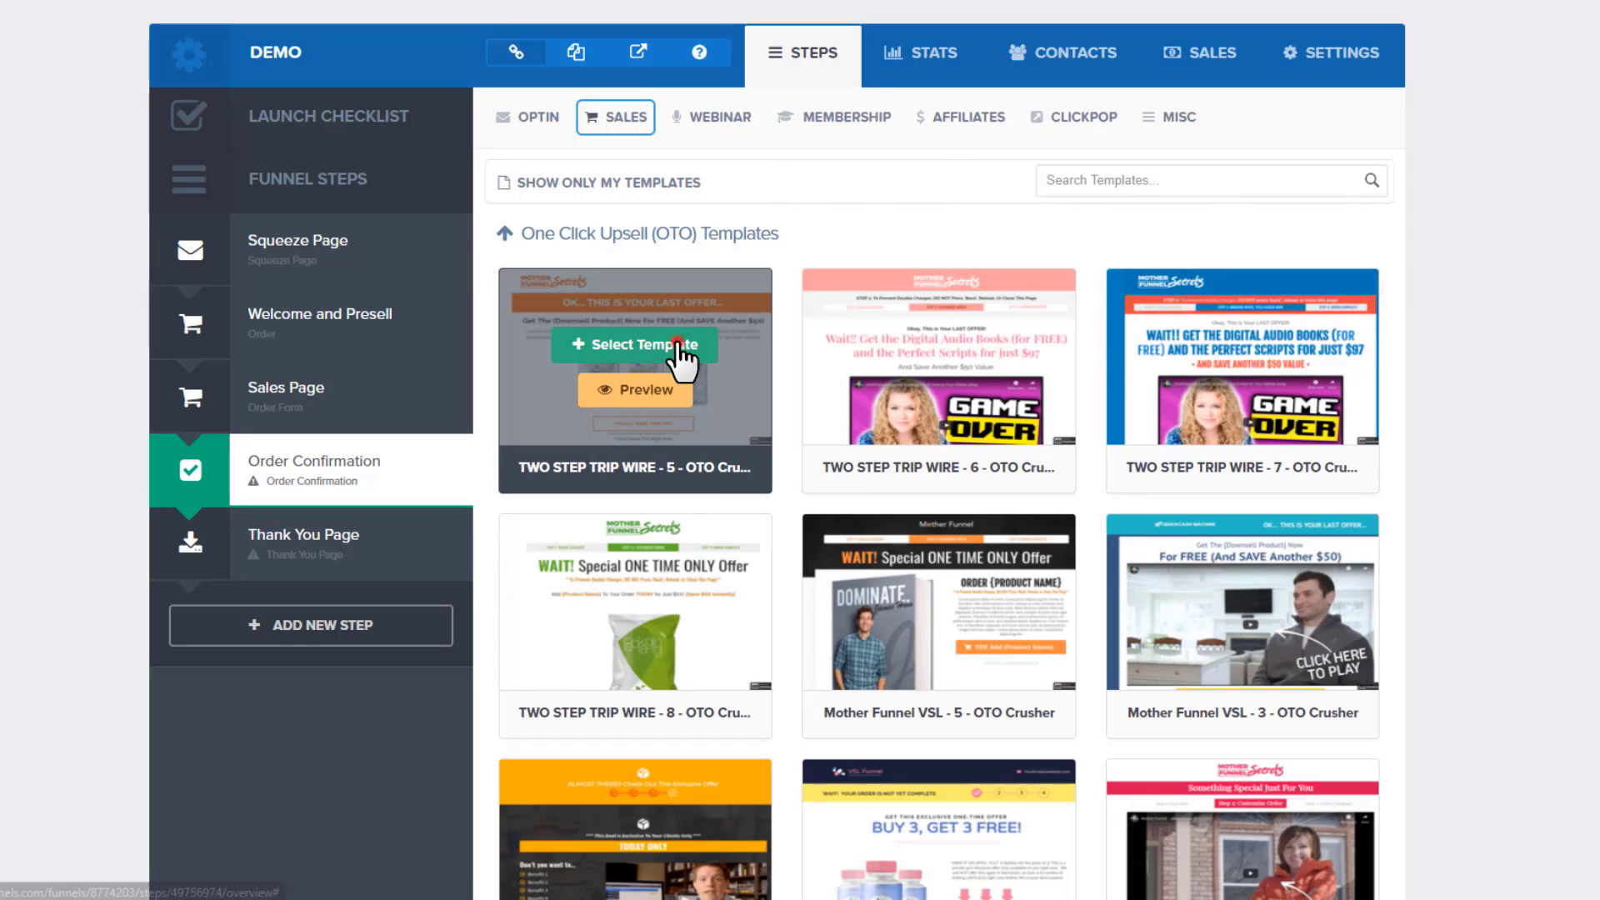
pyautogui.click(678, 346)
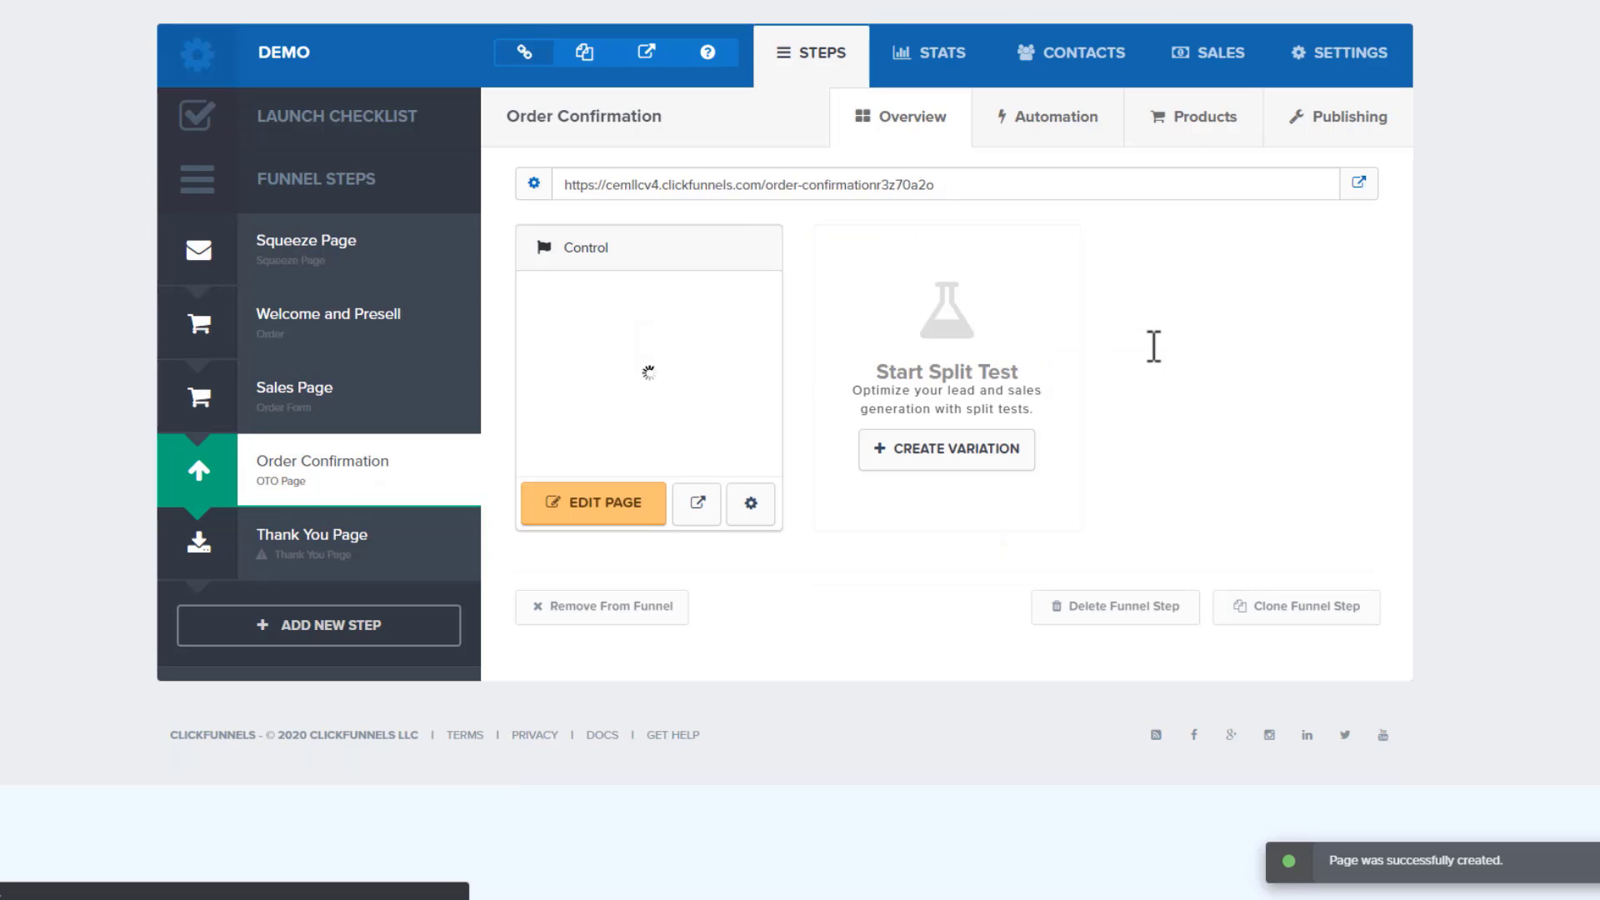
# Rename the Order Confirmation step to 'OTO 1' and save it
pyautogui.click(1354, 118)
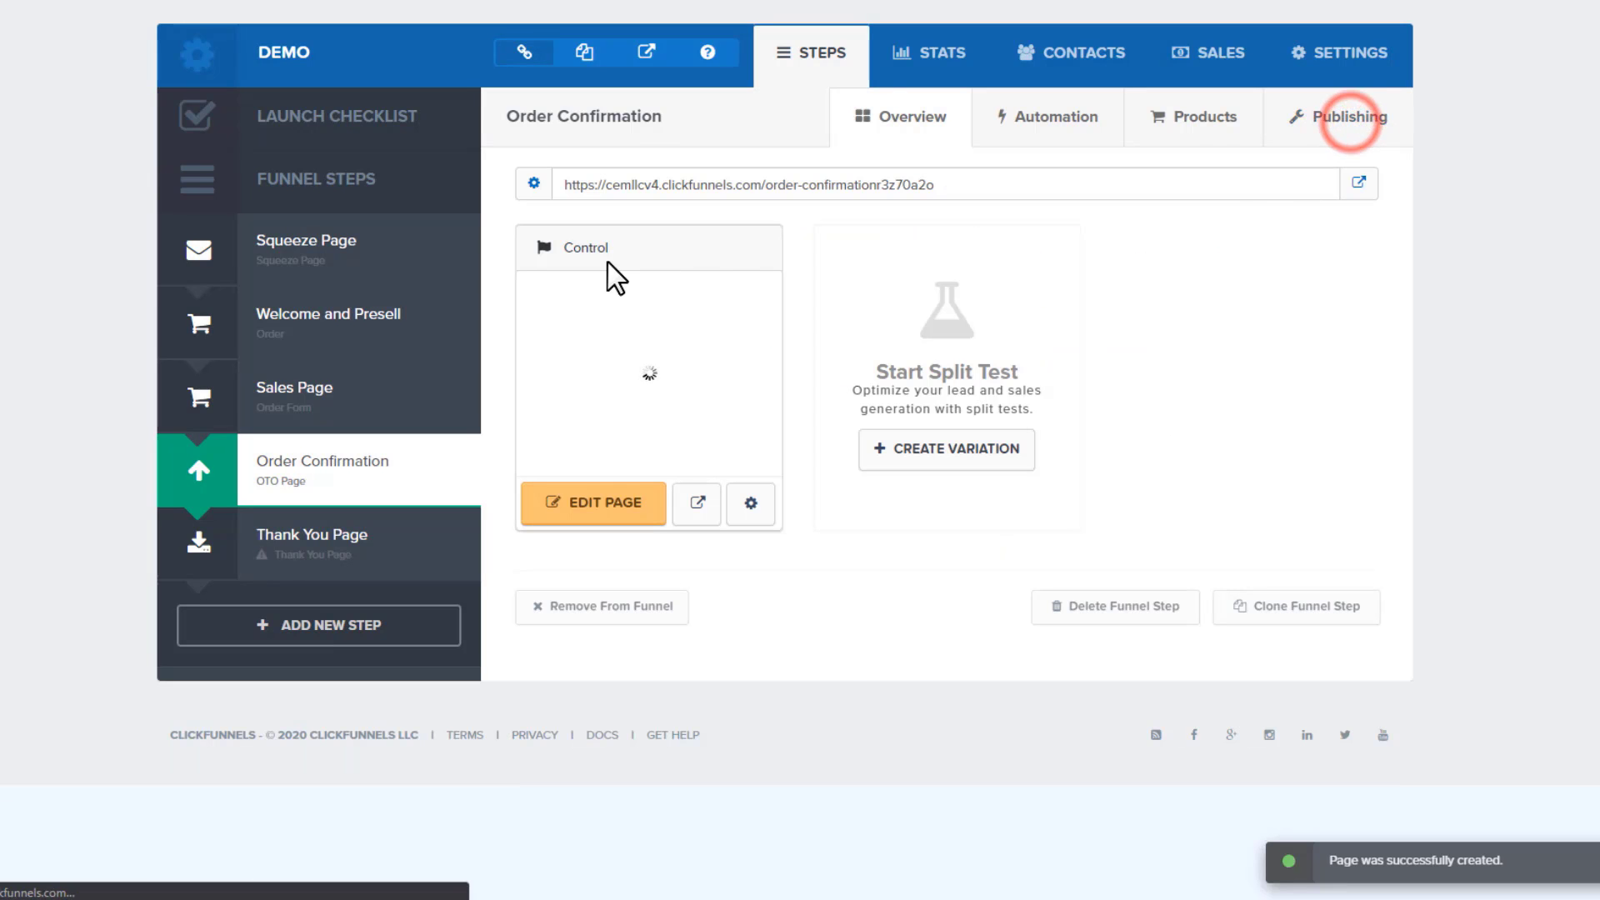
pyautogui.tripleClick(718, 209)
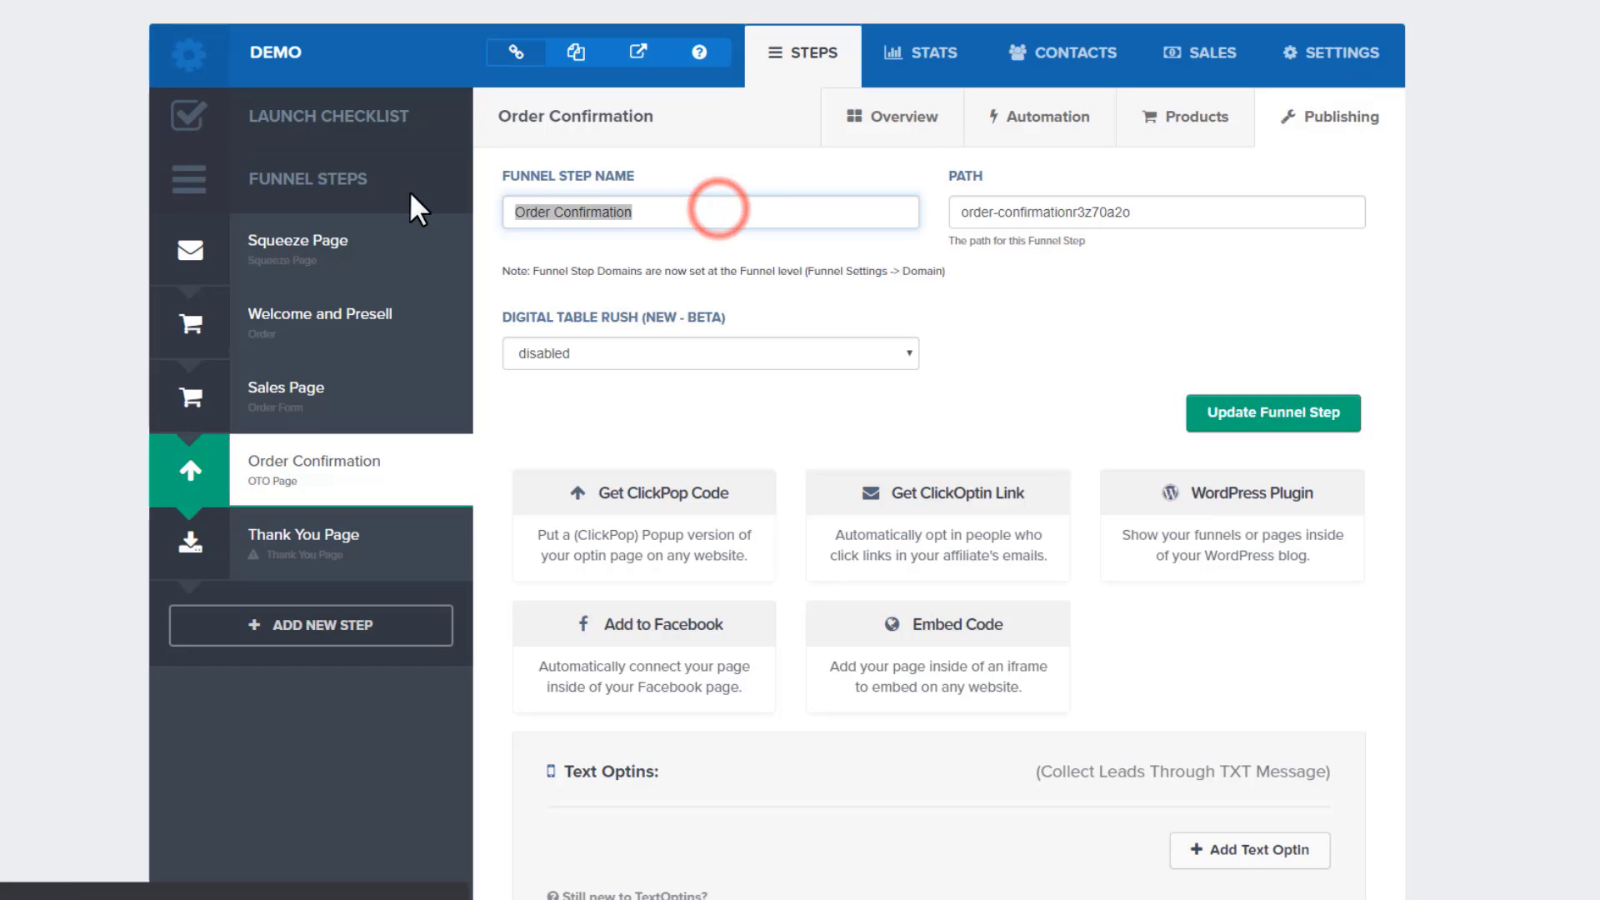
pyautogui.write('OTO 1')
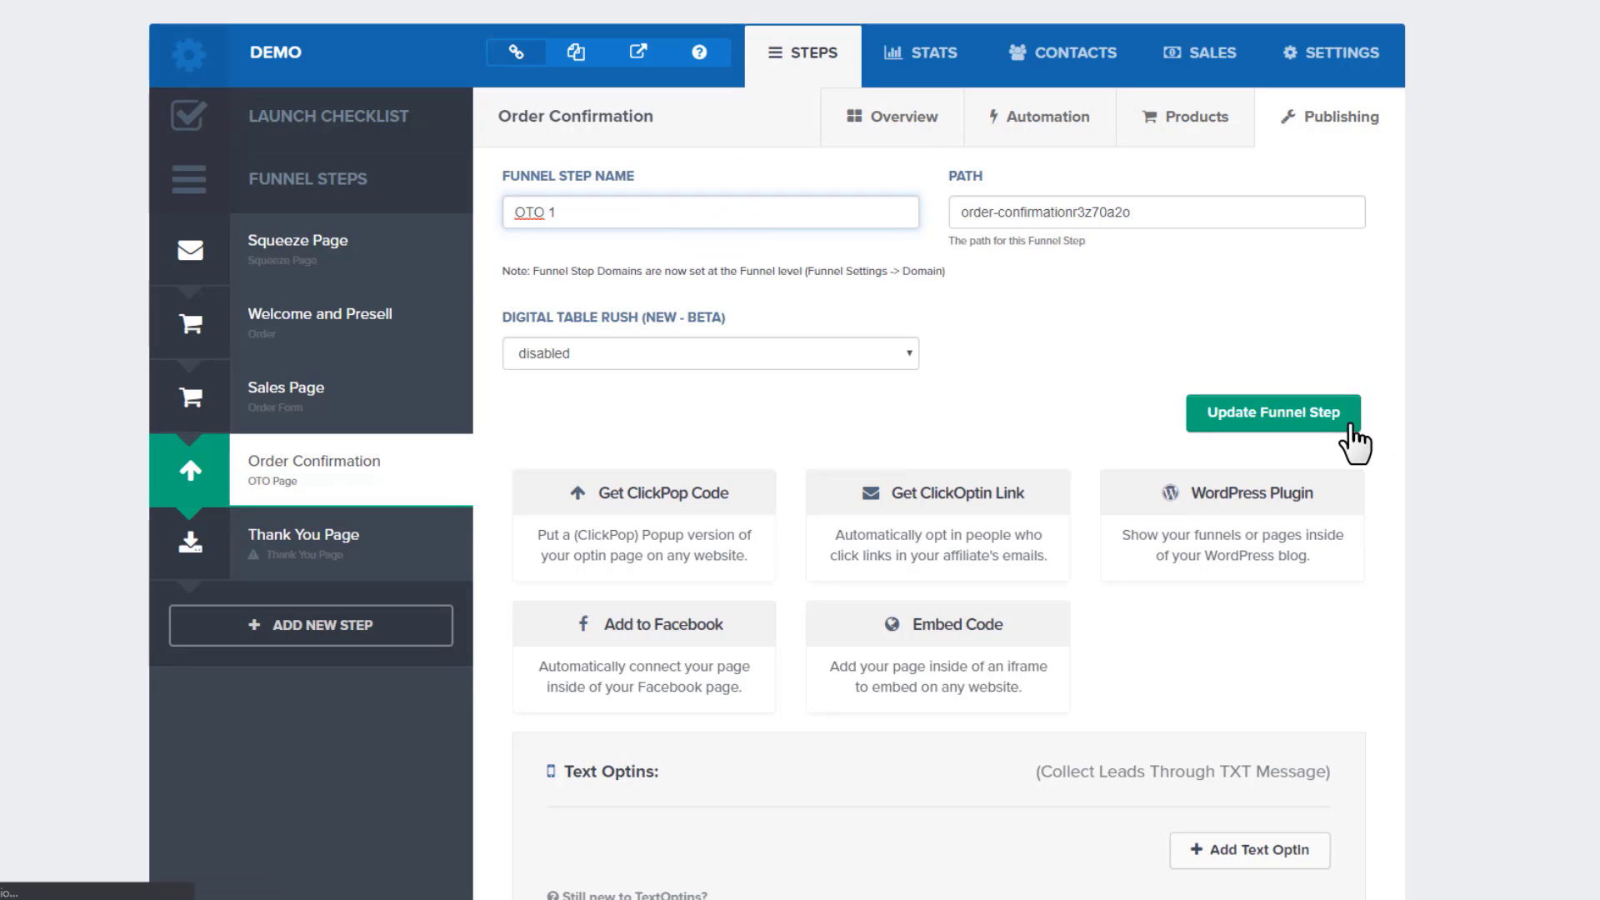
pyautogui.click(1349, 424)
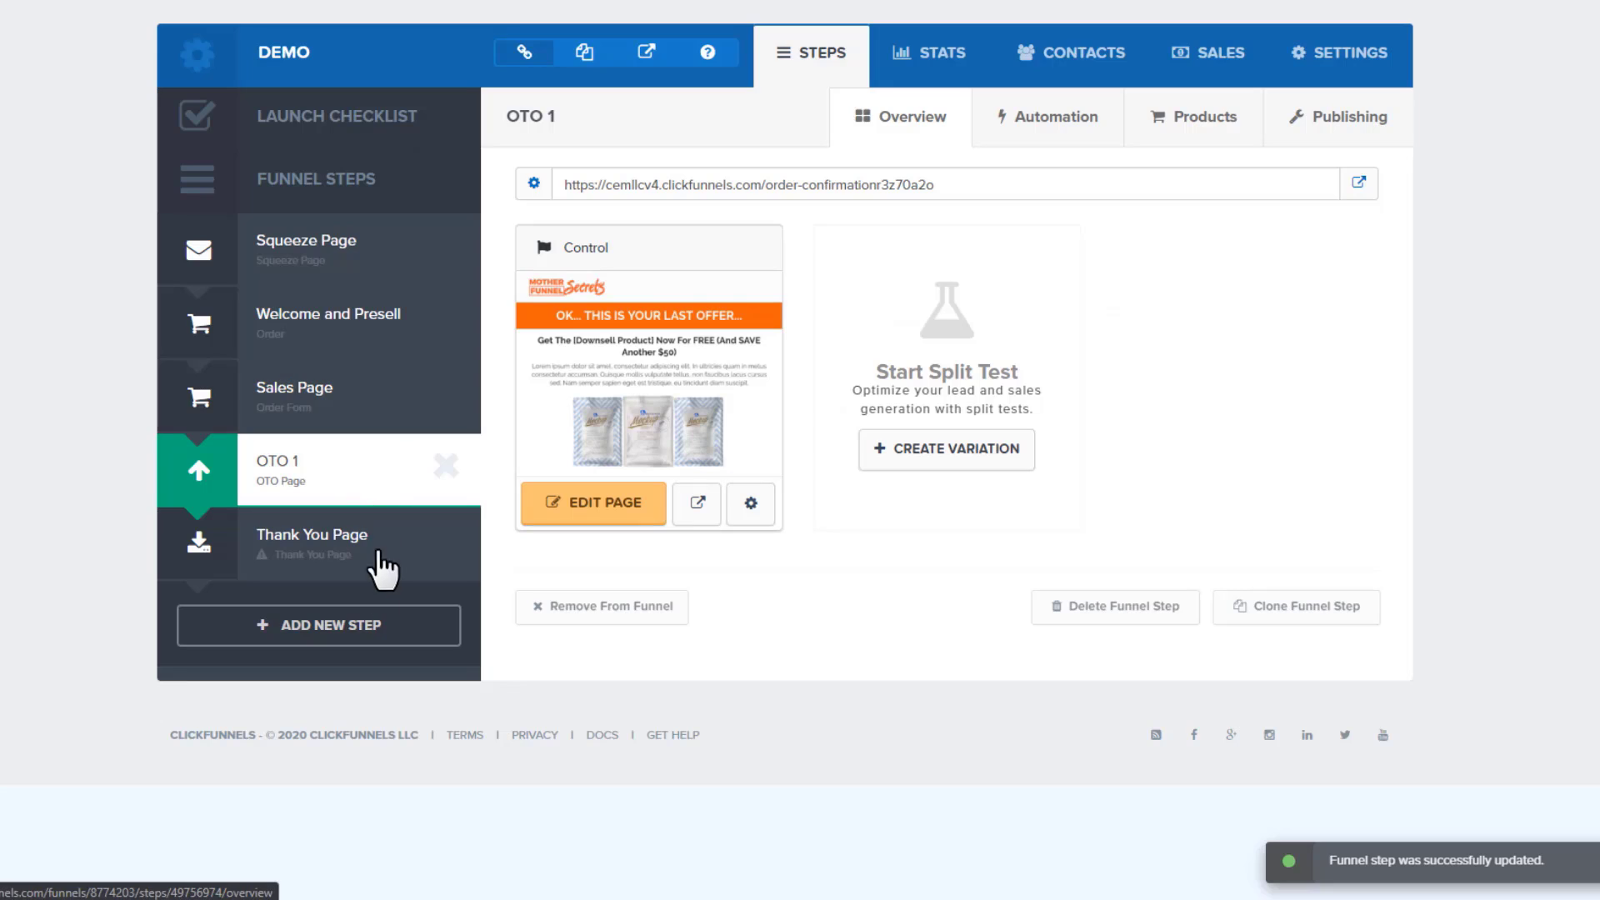
# Apply a one-click upsell (OTO) template to the Thank You Page step
pyautogui.click(348, 539)
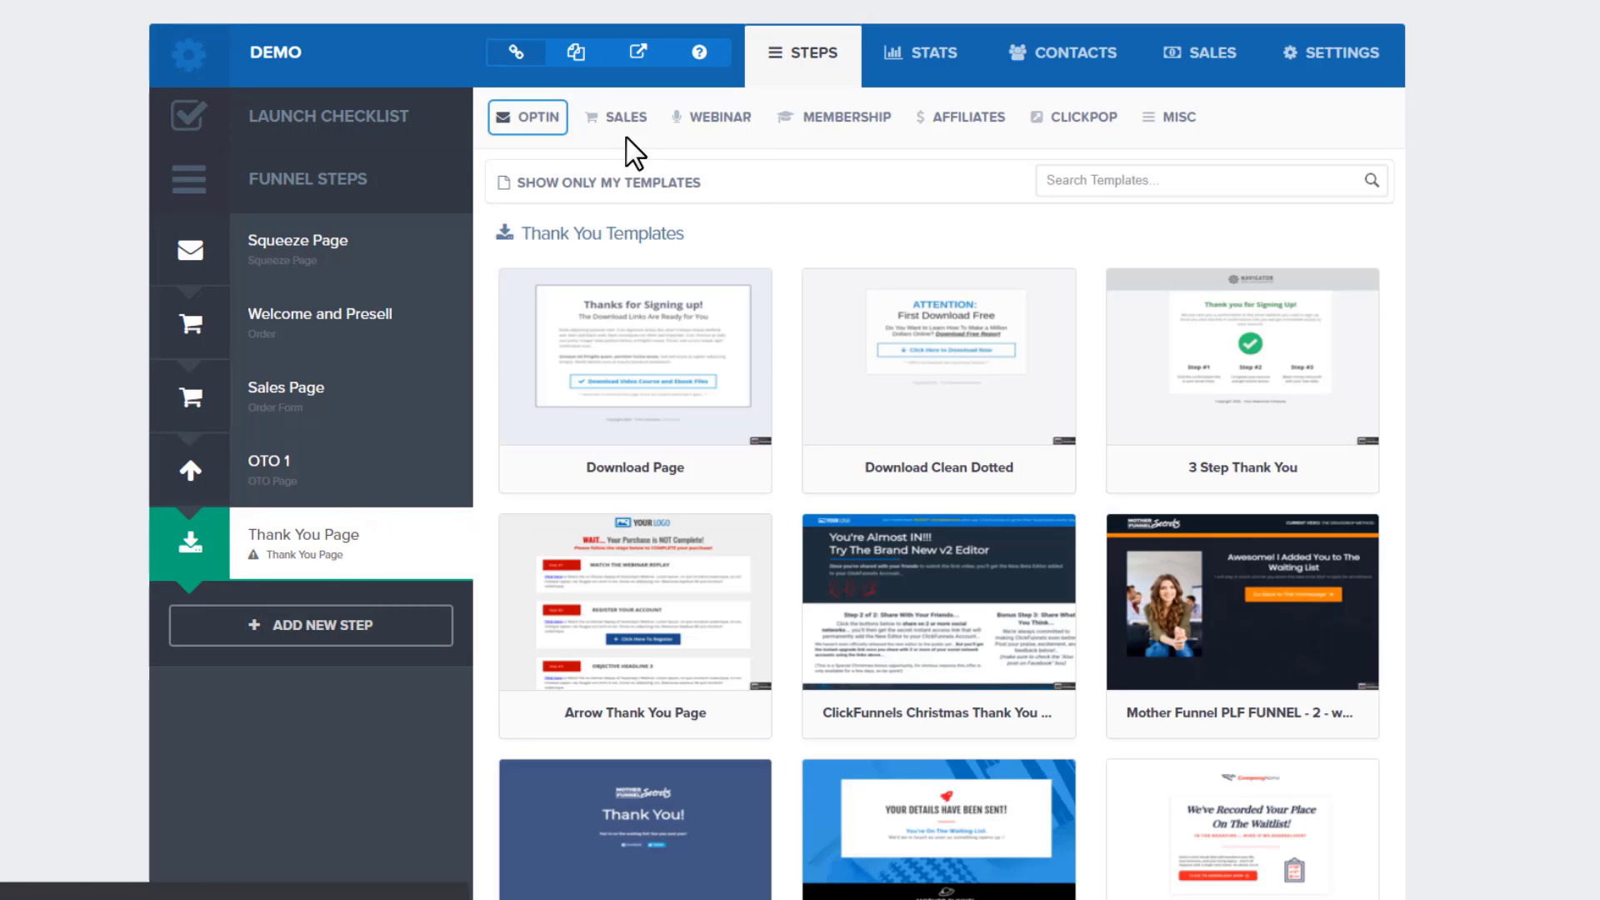
pyautogui.click(631, 117)
pyautogui.click(681, 267)
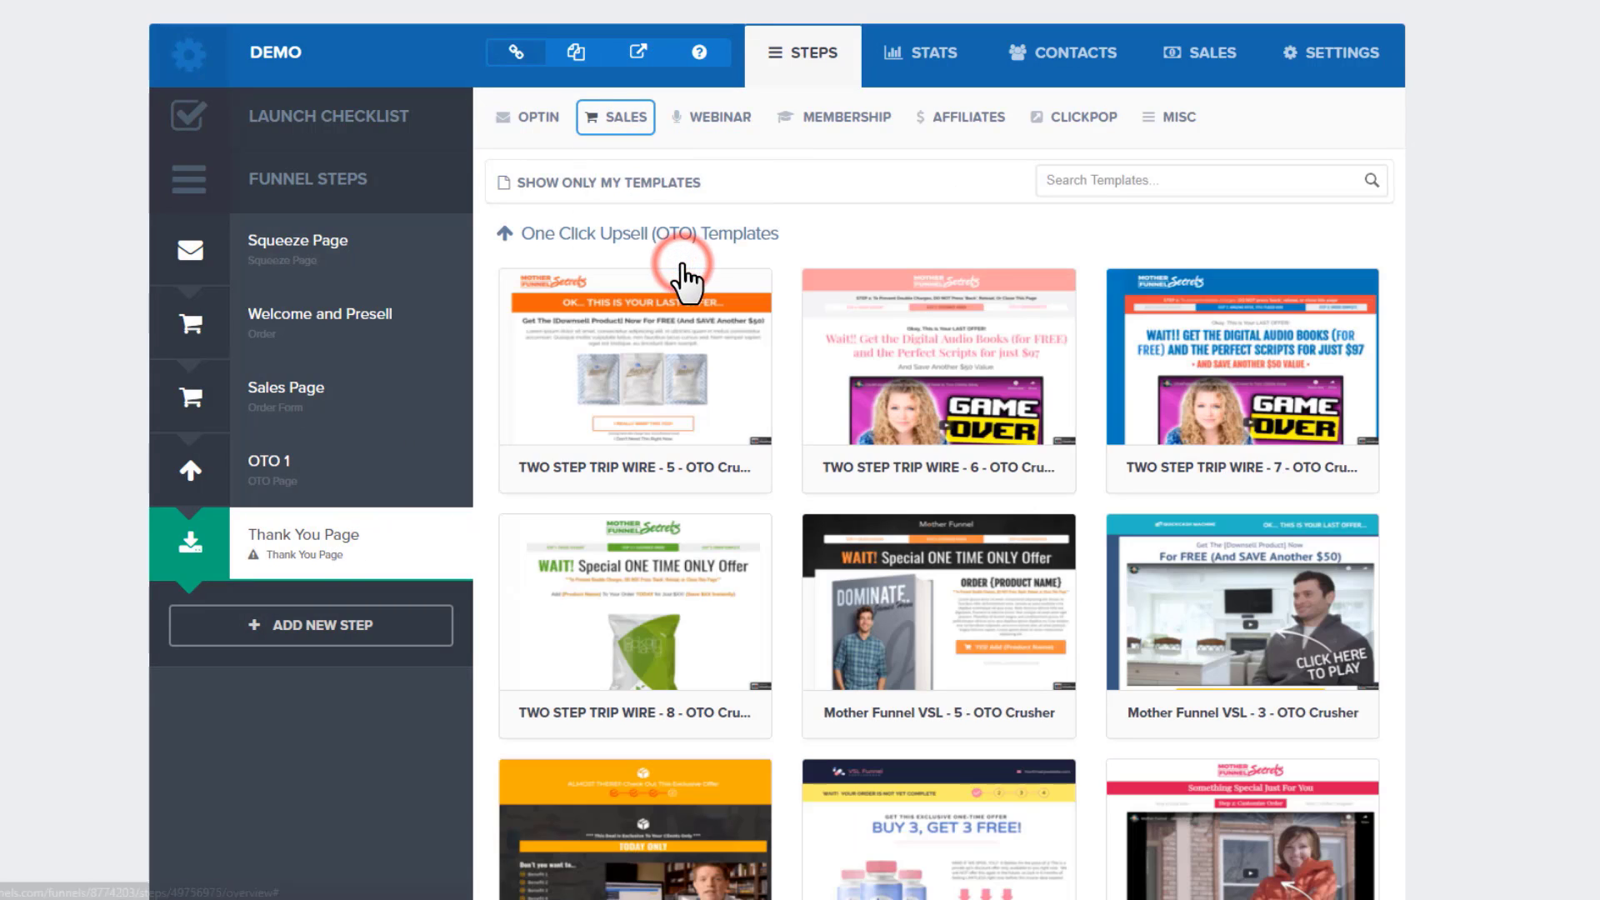
pyautogui.click(654, 343)
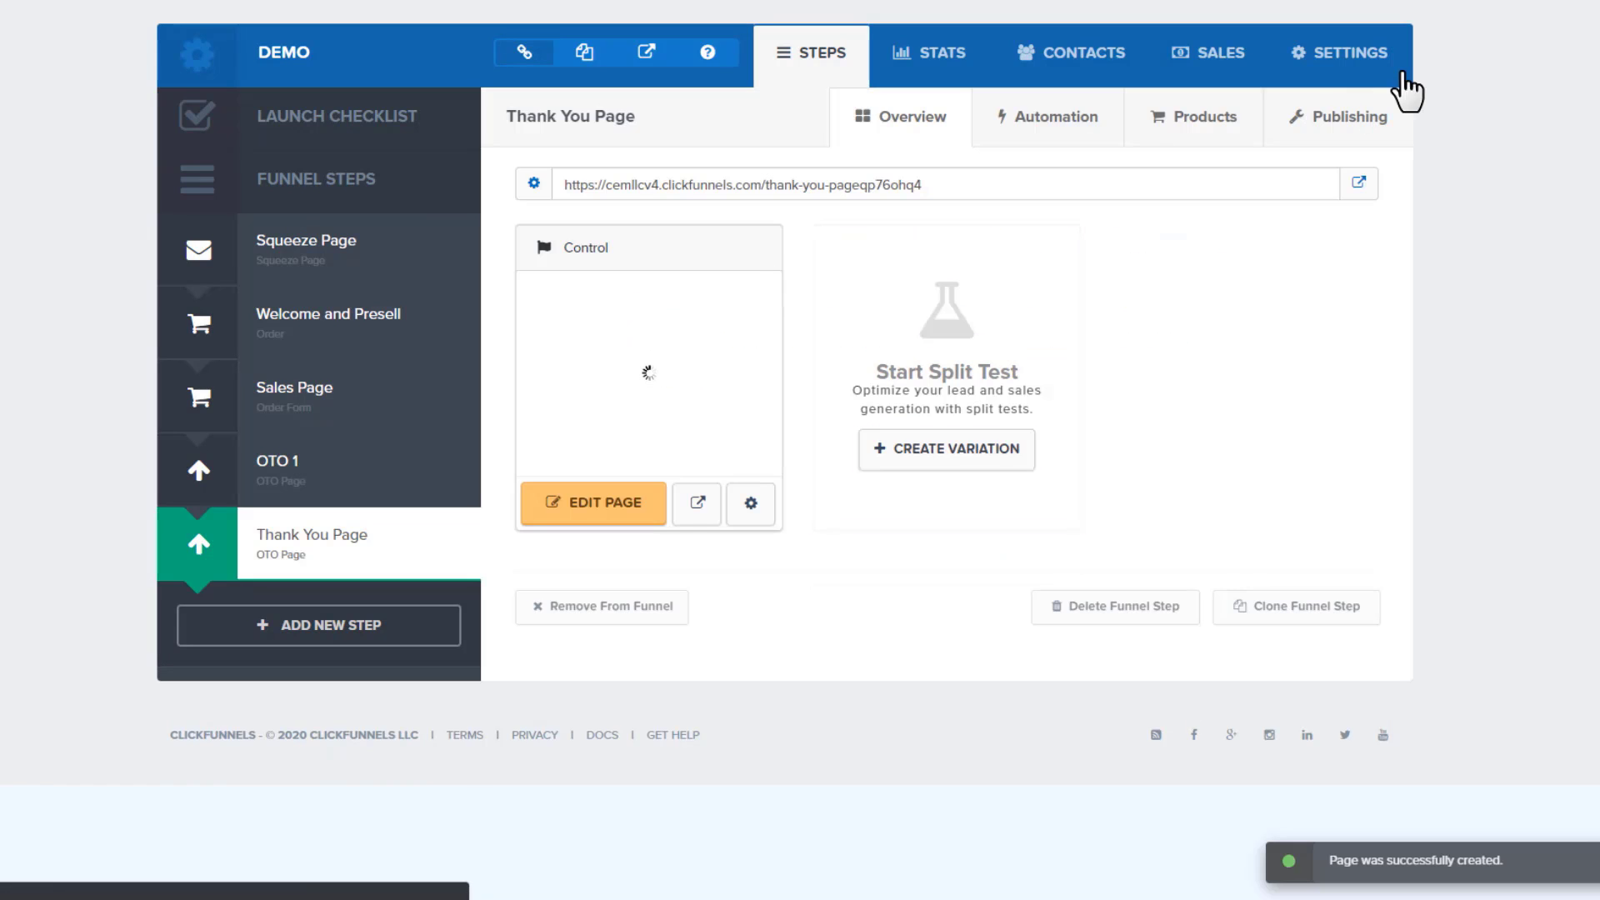
# Rename the Thank You Page step to 'OTO 2' and save it
pyautogui.click(1359, 121)
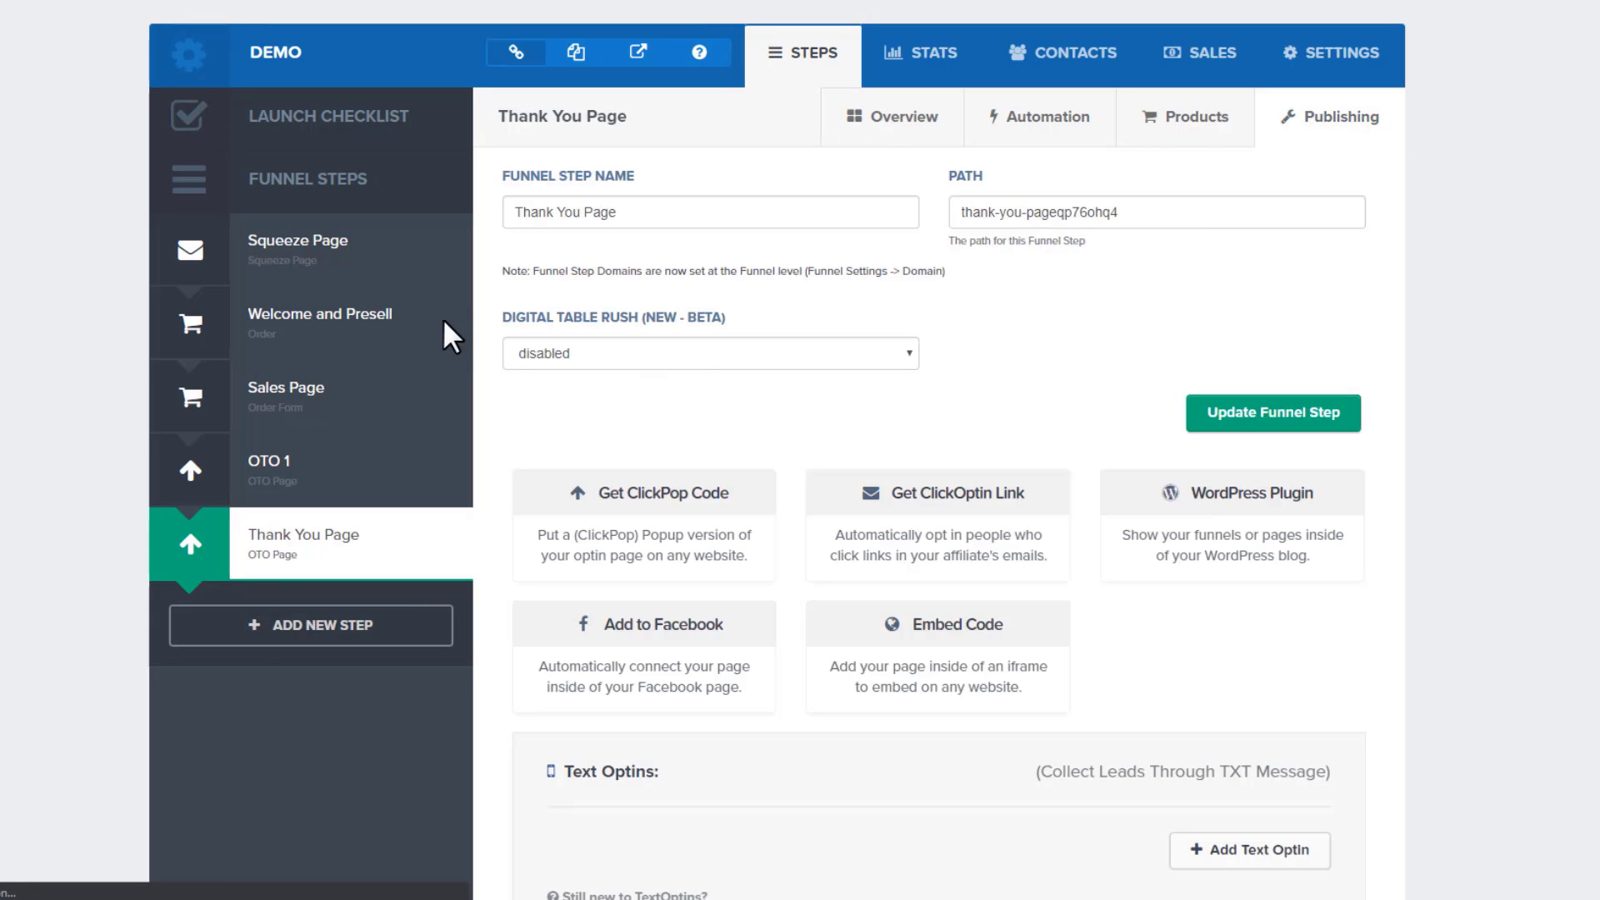
pyautogui.tripleClick(654, 214)
pyautogui.write('OTO')
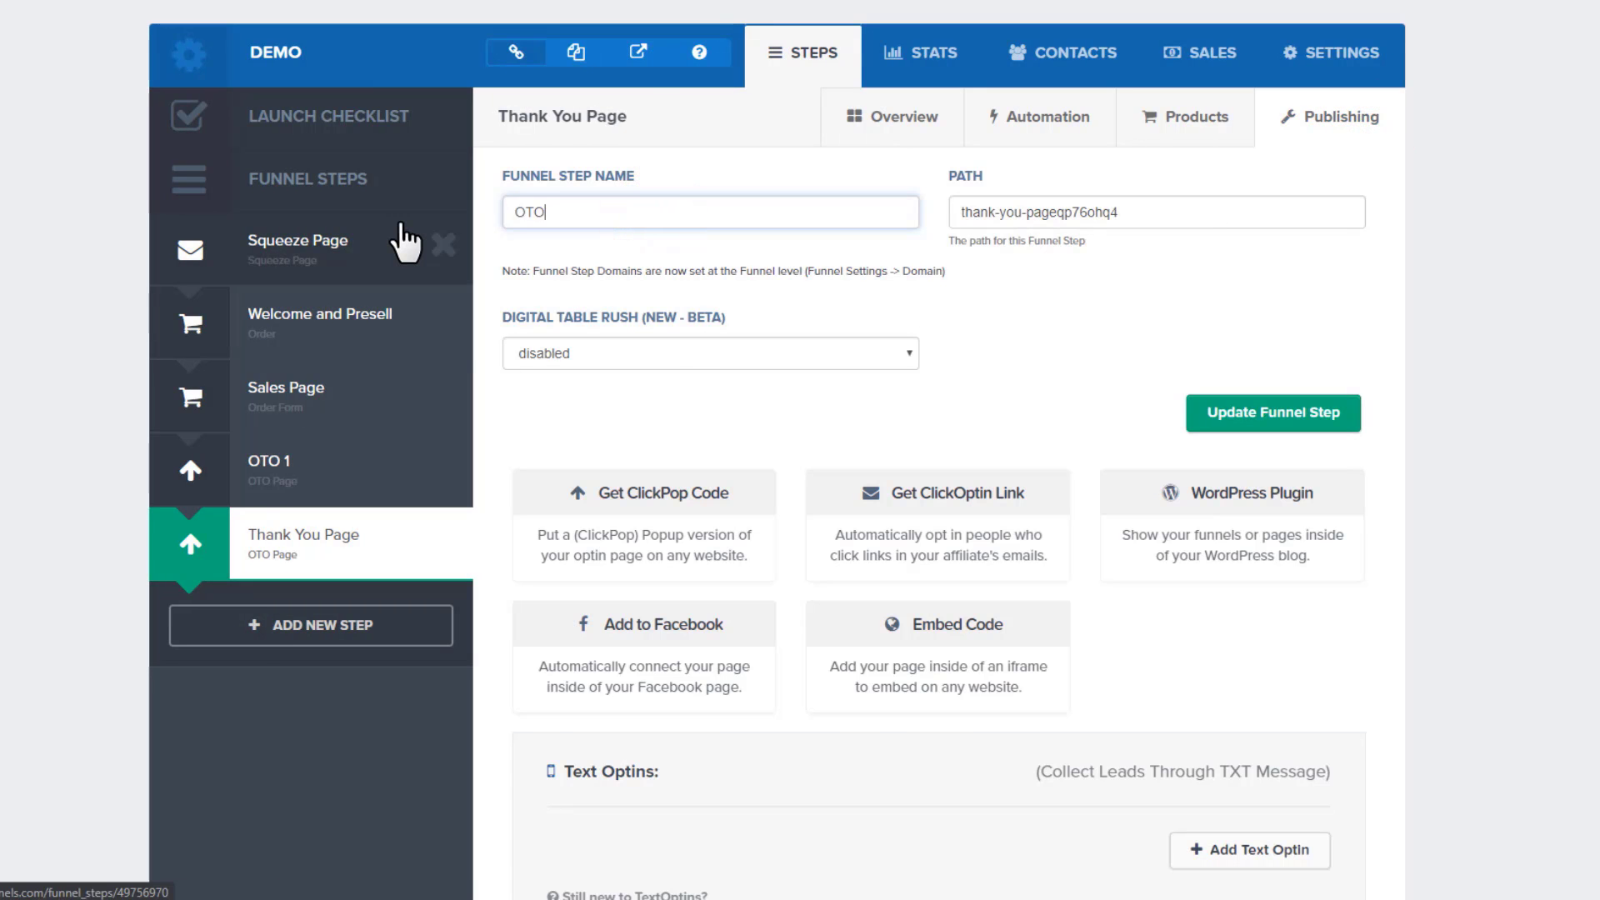
pyautogui.write(' 2')
pyautogui.click(1279, 410)
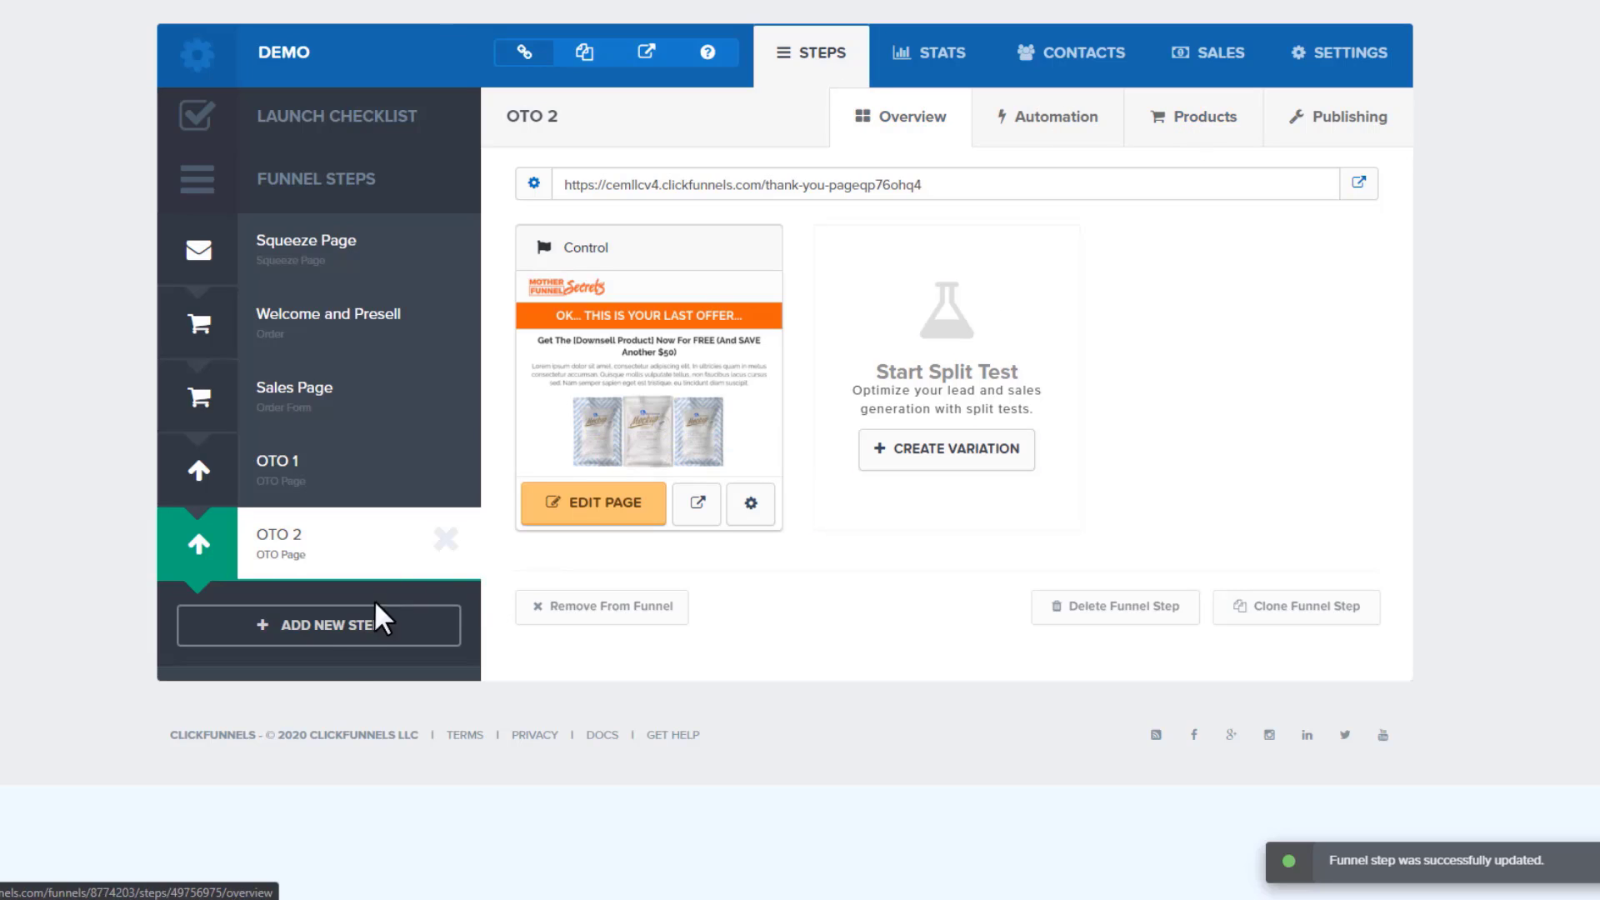
# Create an 'Order Confirmation' step using the first Sales > Order Confirmation thank-you template
pyautogui.click(354, 642)
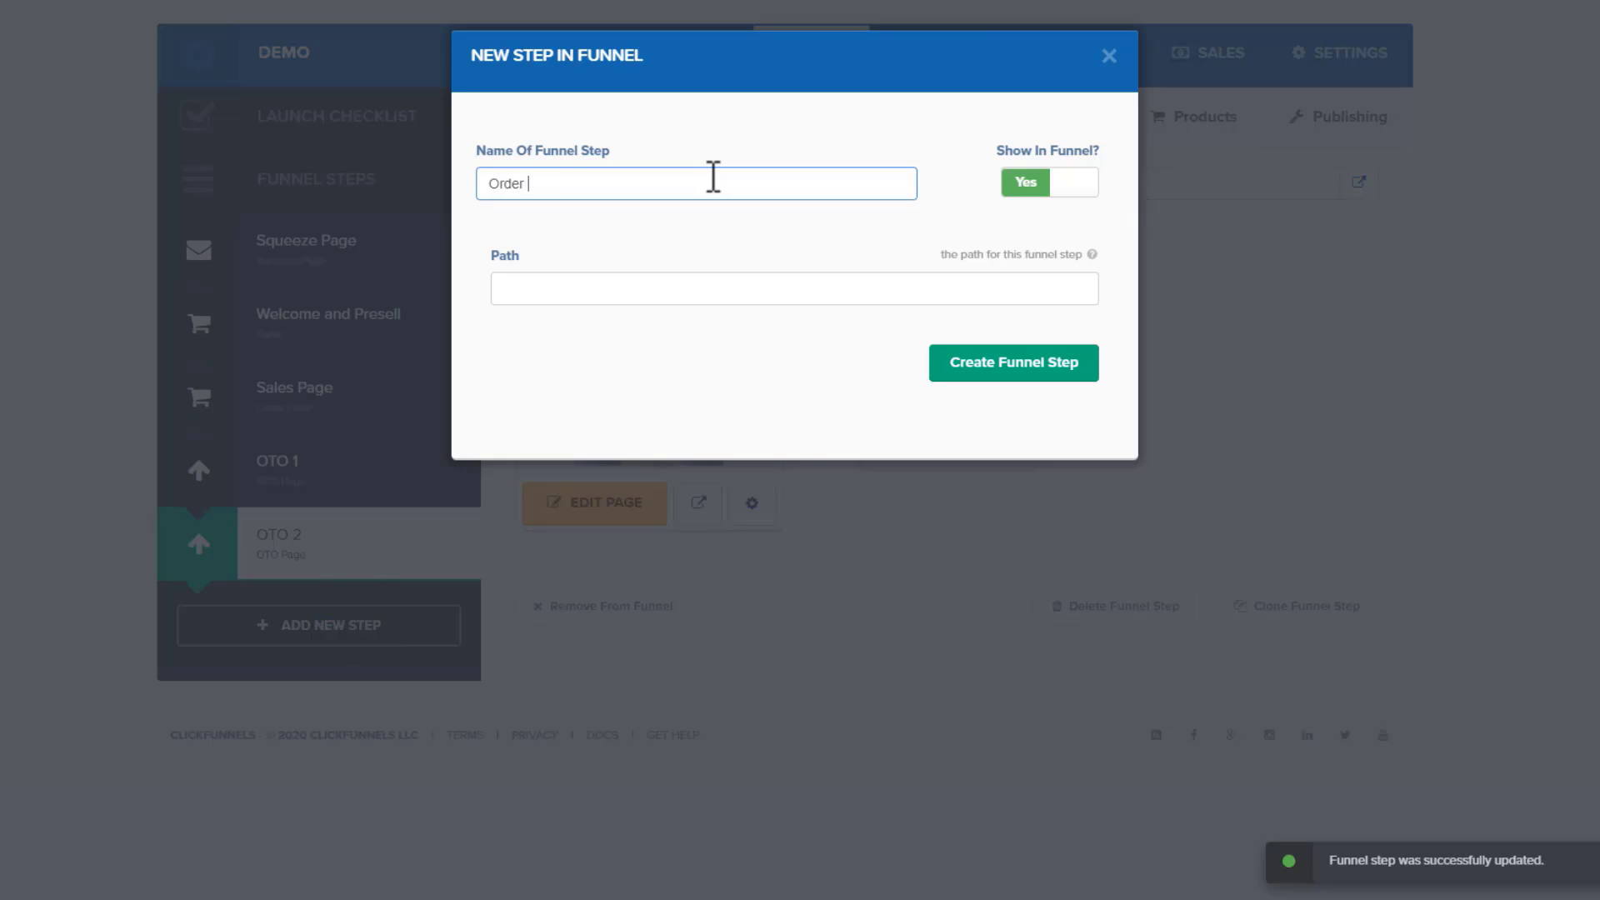
pyautogui.write('Order Confirmation')
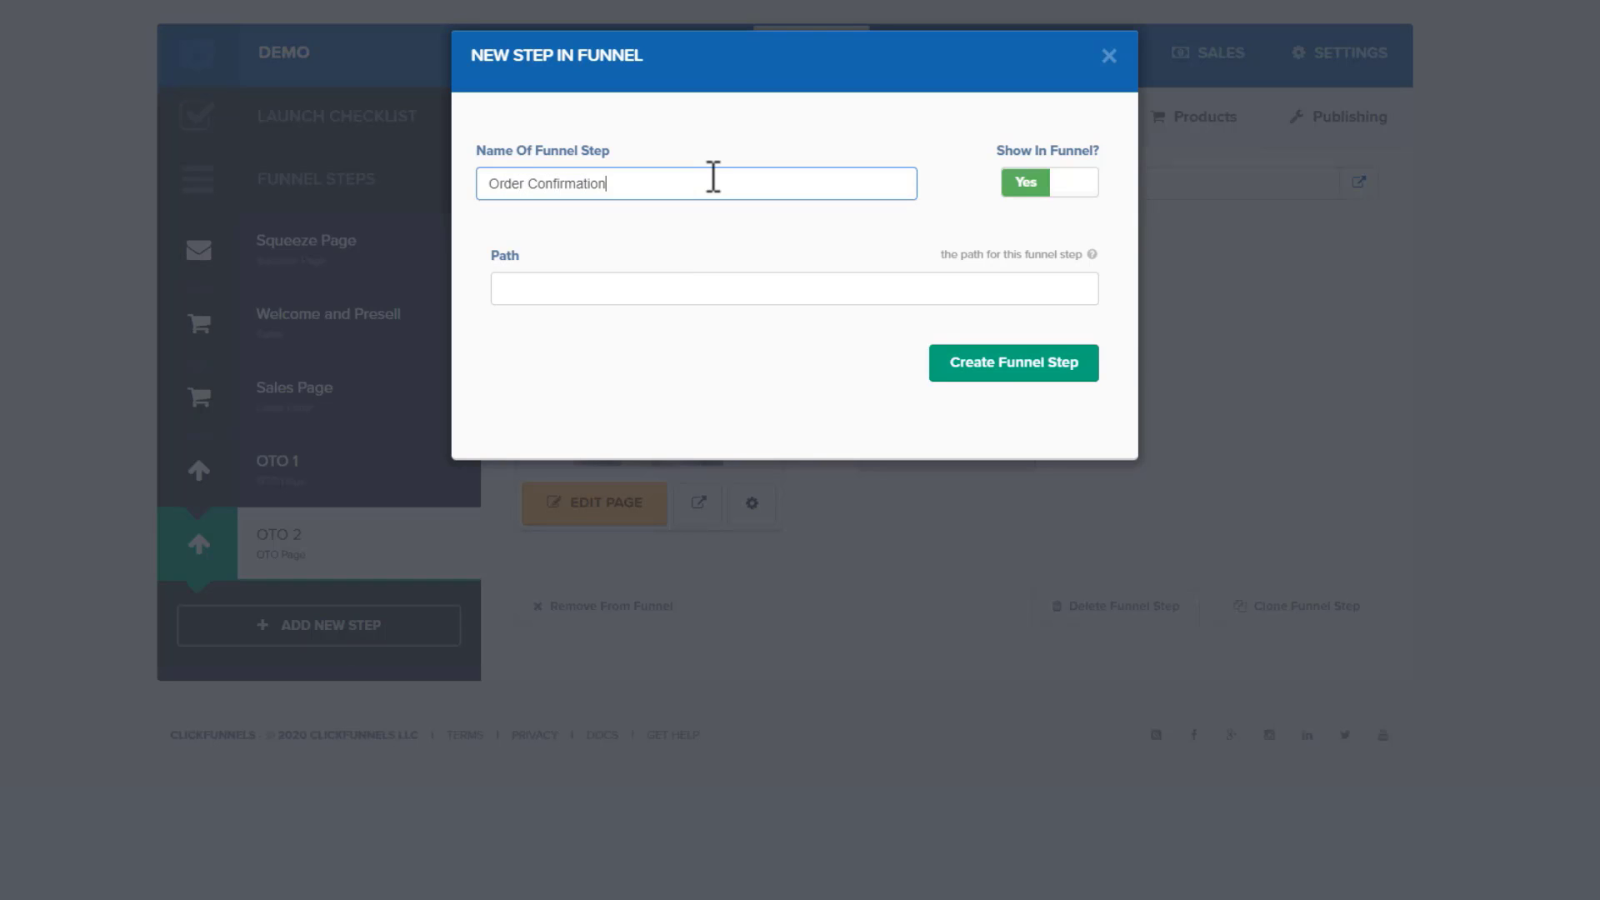
pyautogui.click(1029, 355)
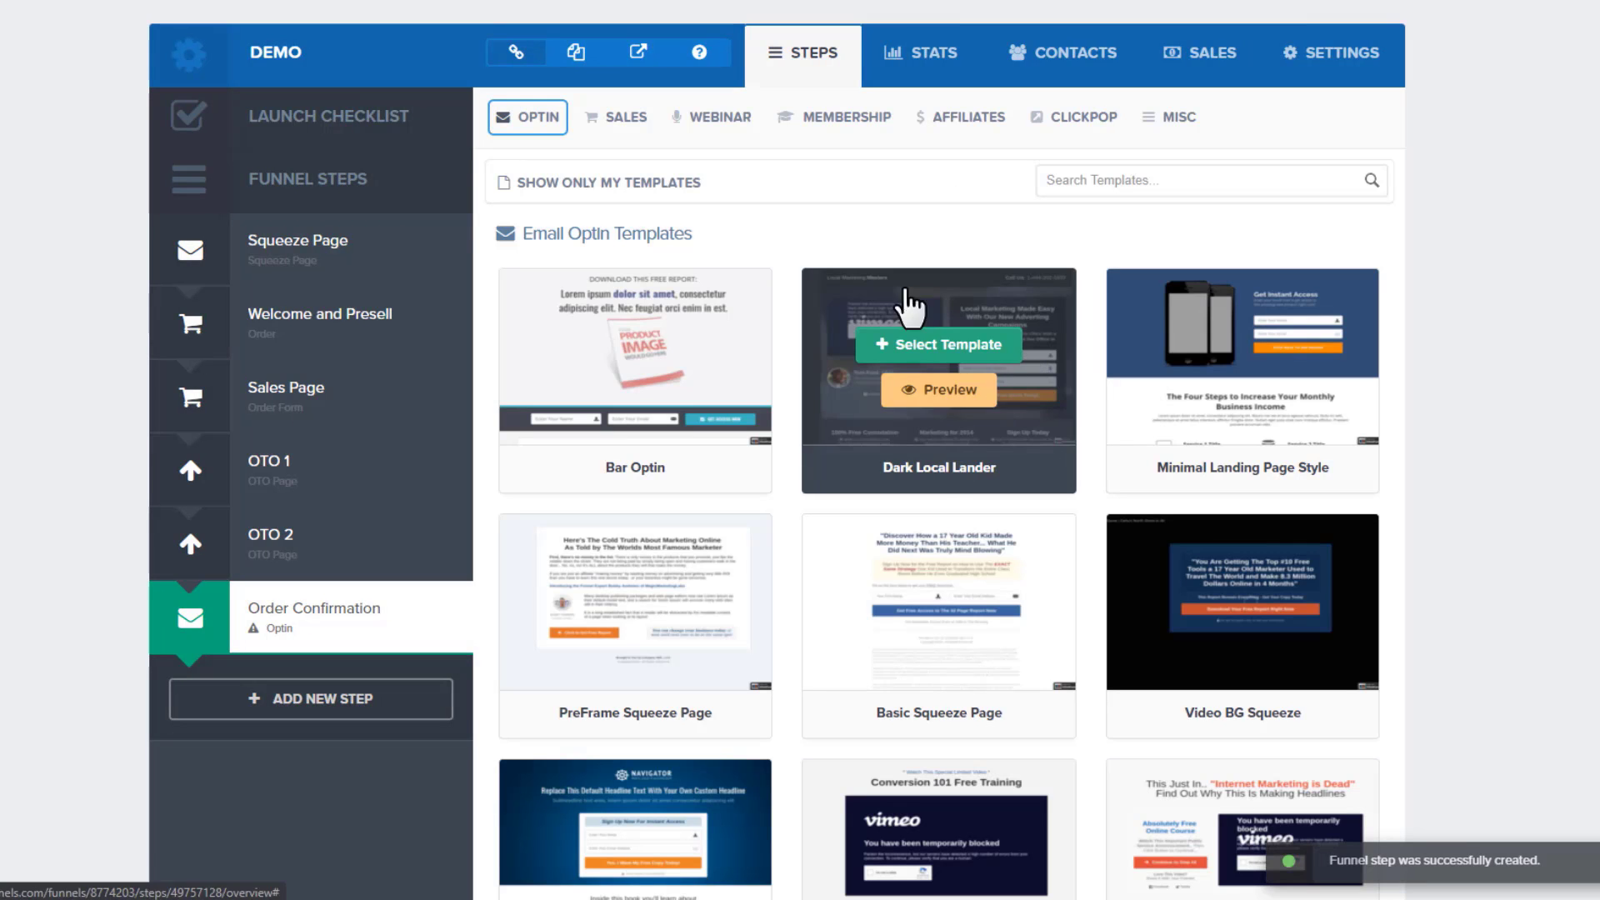
pyautogui.click(591, 115)
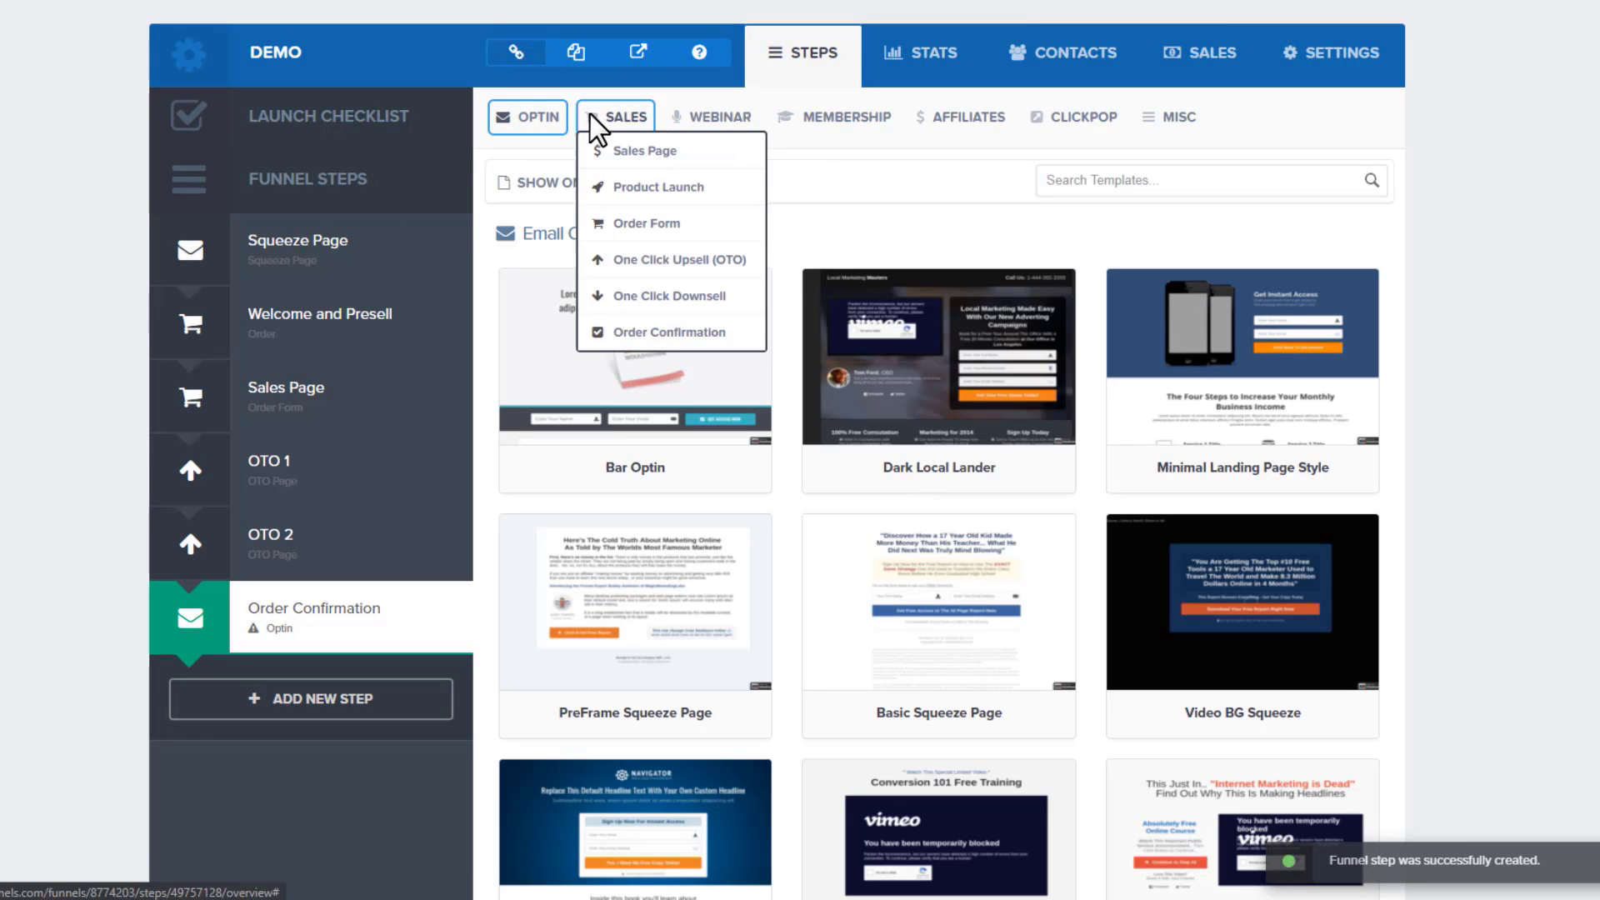
pyautogui.click(677, 331)
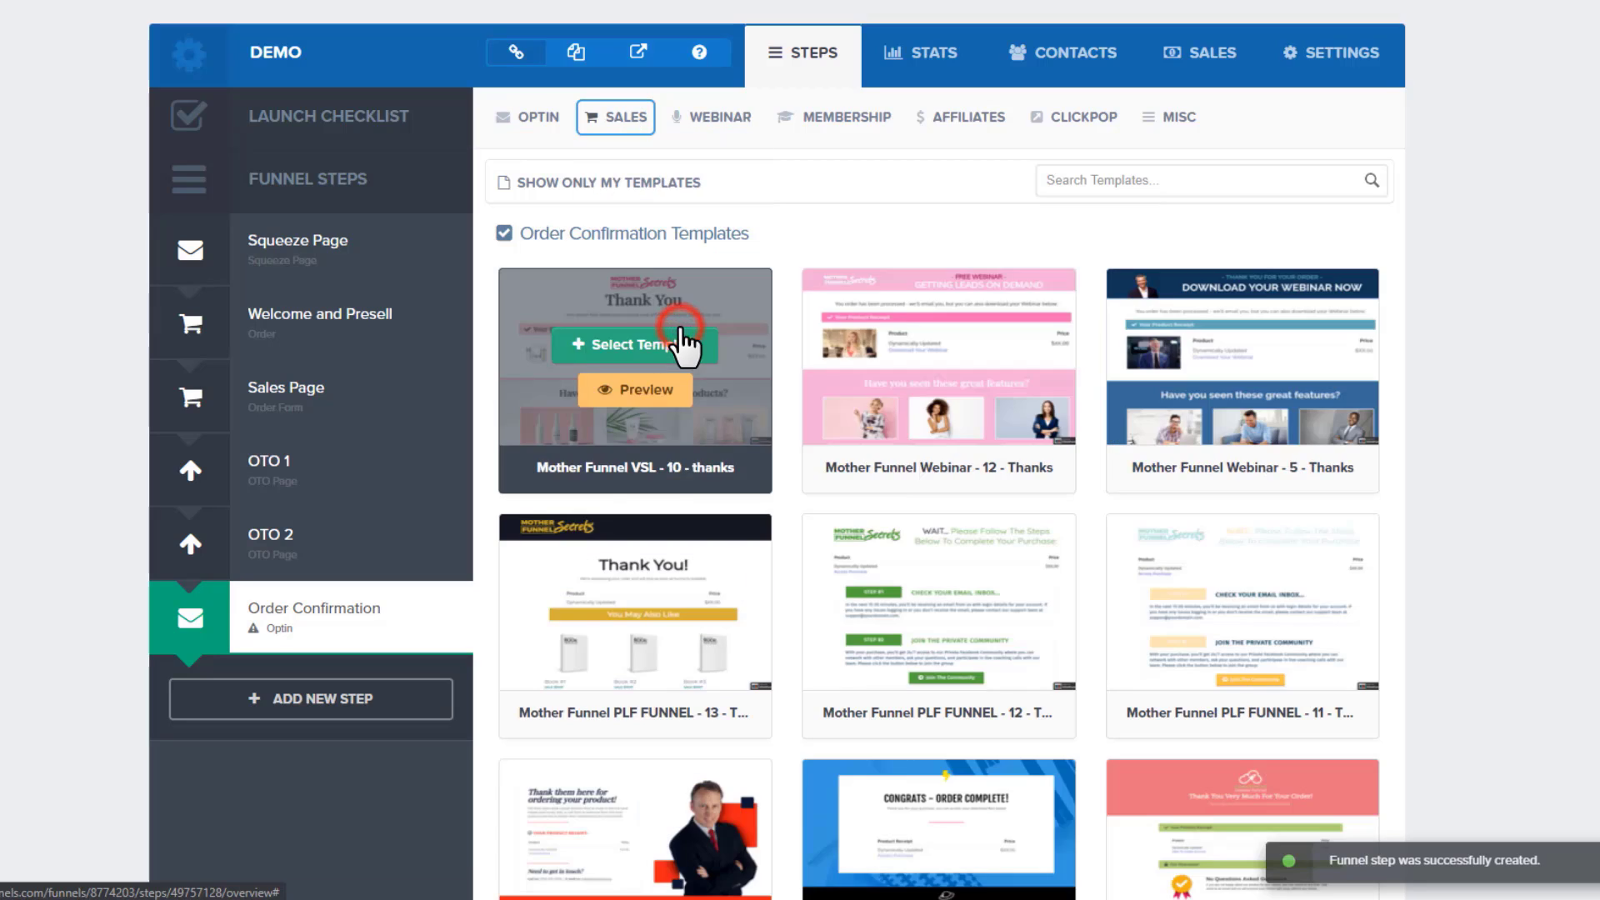
pyautogui.click(608, 343)
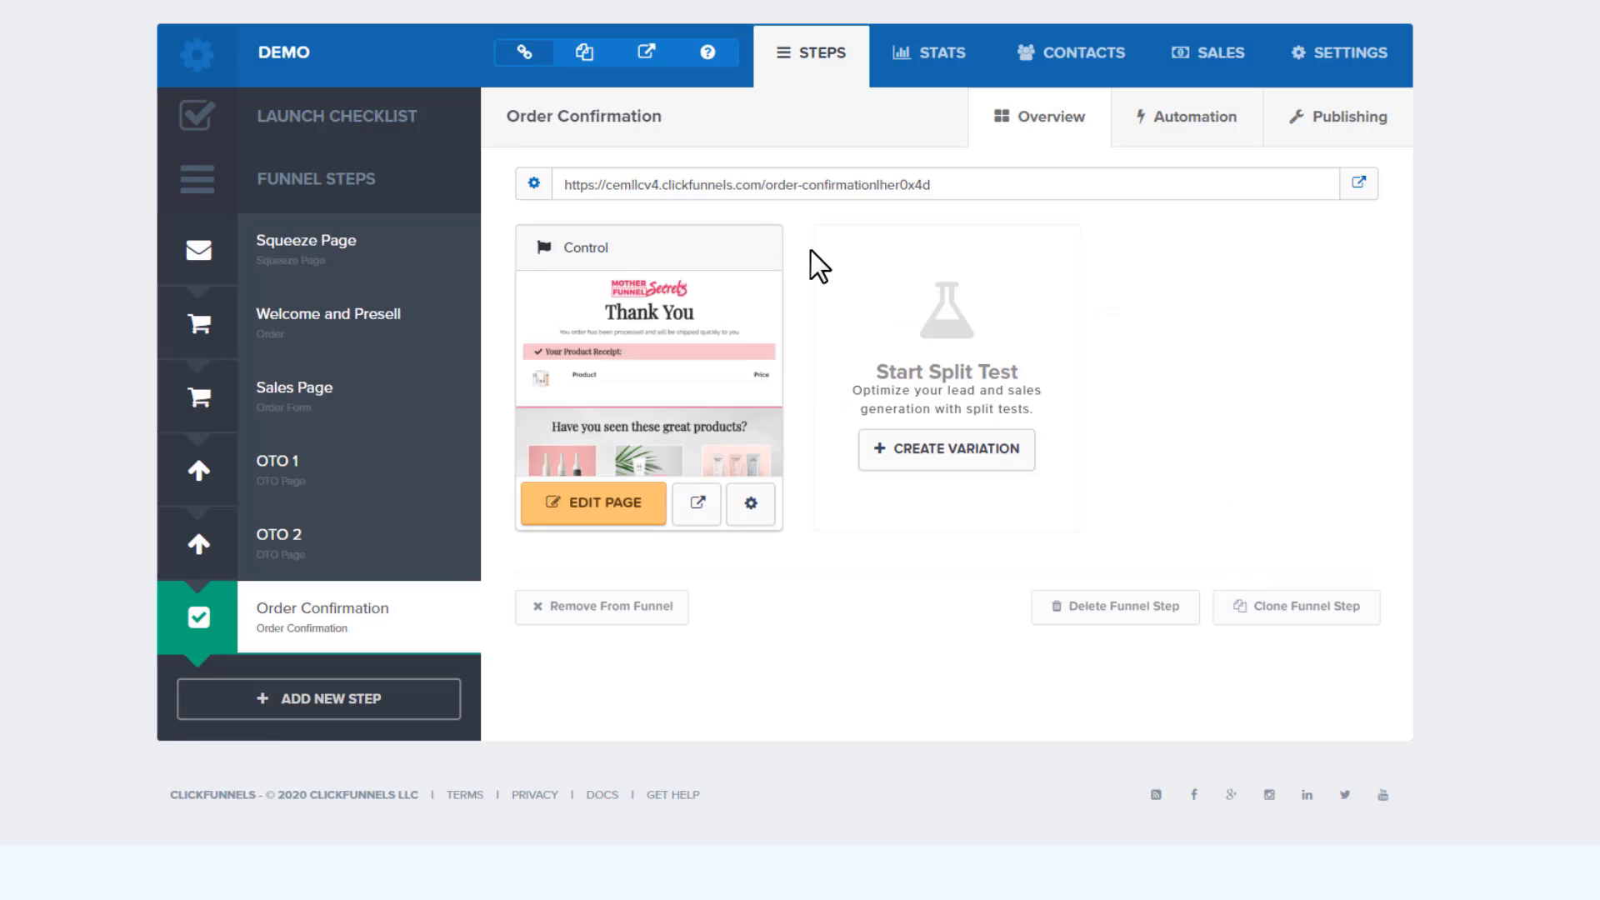
pyautogui.click(292, 702)
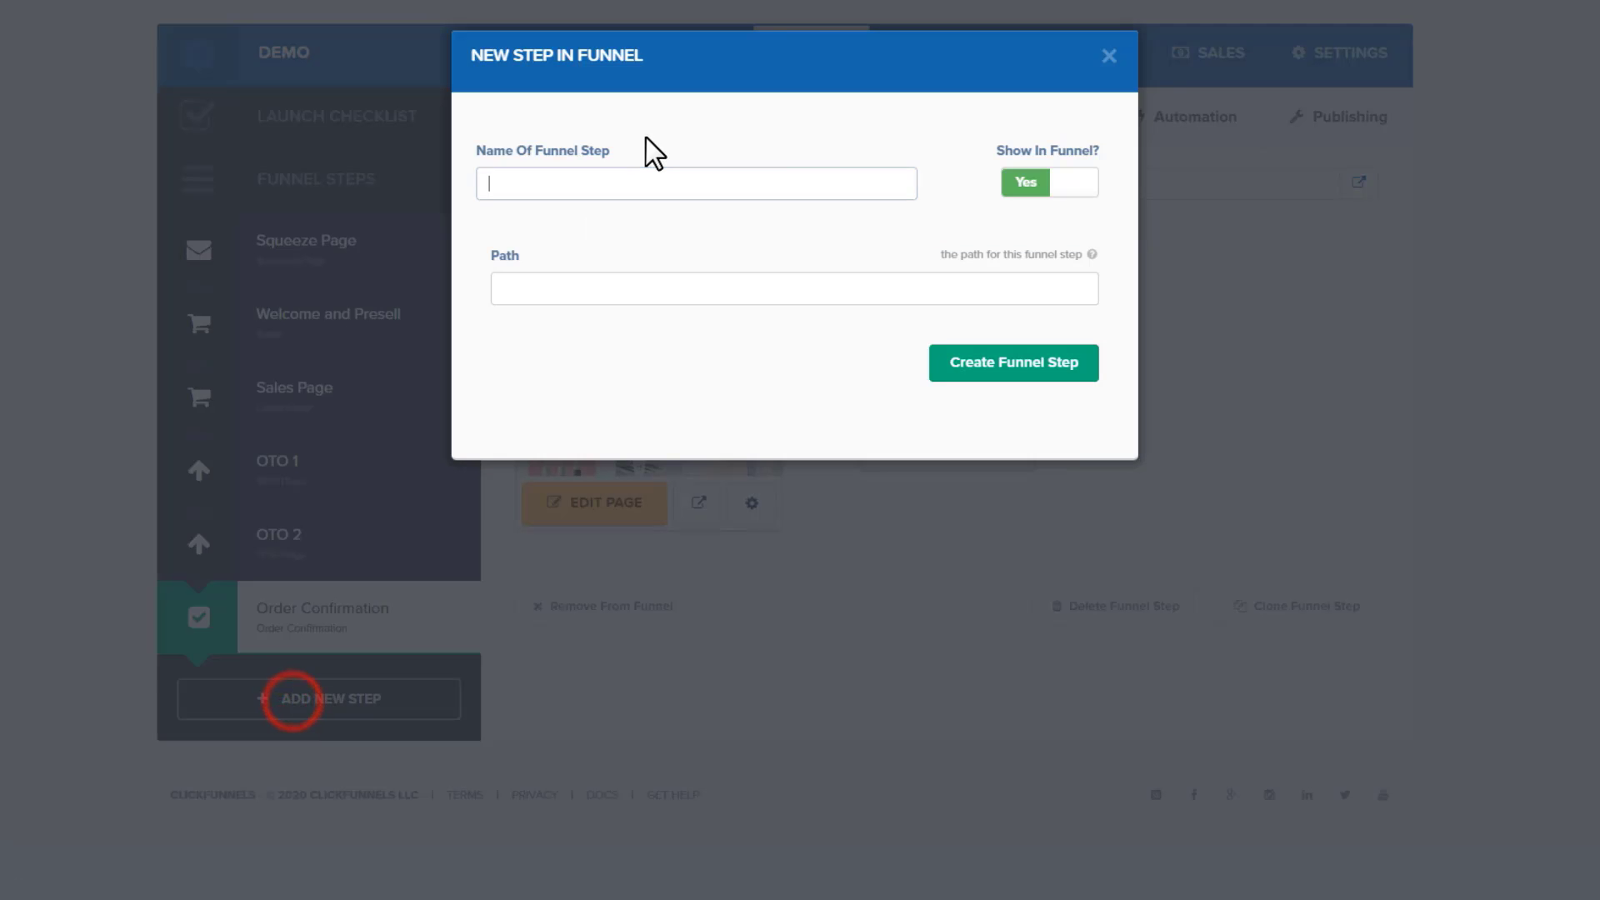
# Create a 'Downsell' step using the third Two Step Trip Wire One Click Downsell template
pyautogui.click(690, 183)
pyautogui.write('Downsell')
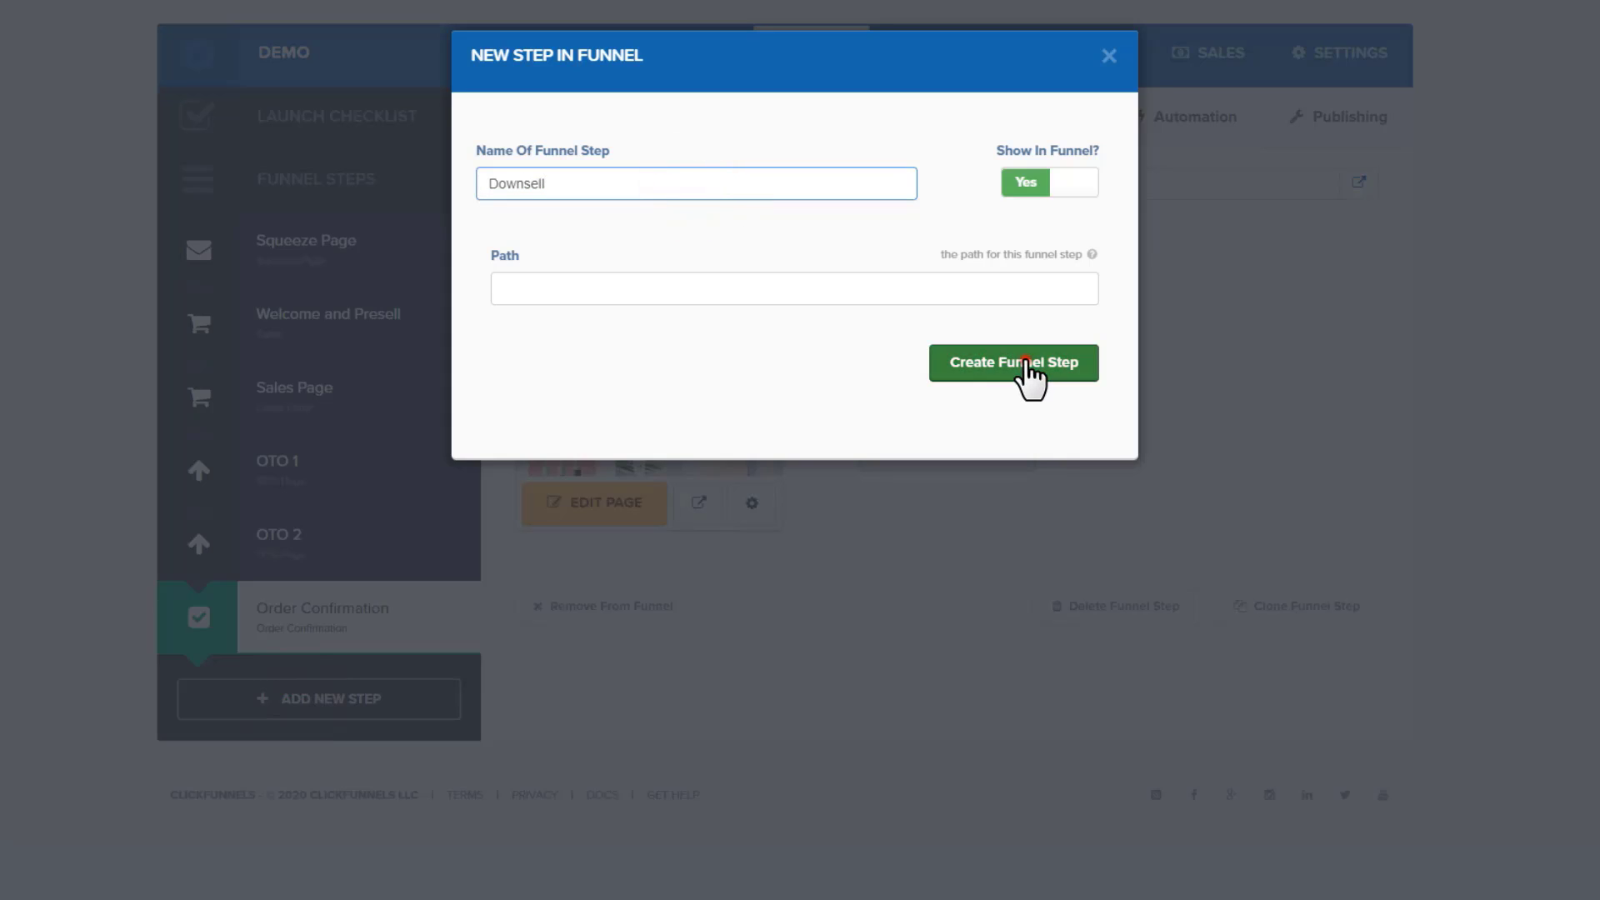
pyautogui.click(1017, 361)
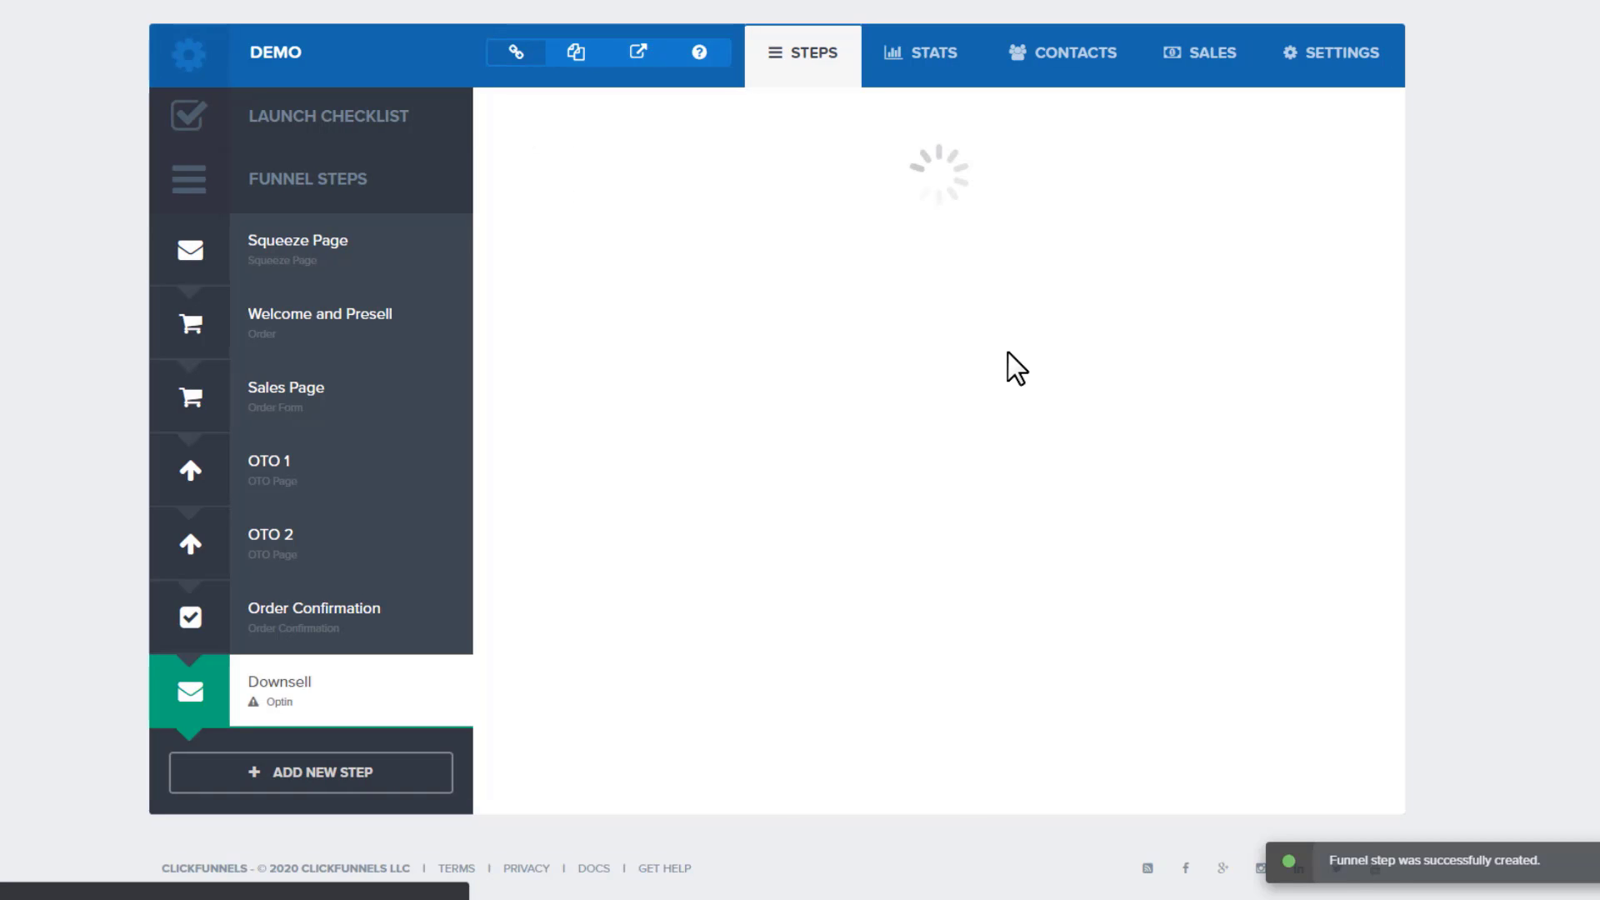
pyautogui.click(615, 115)
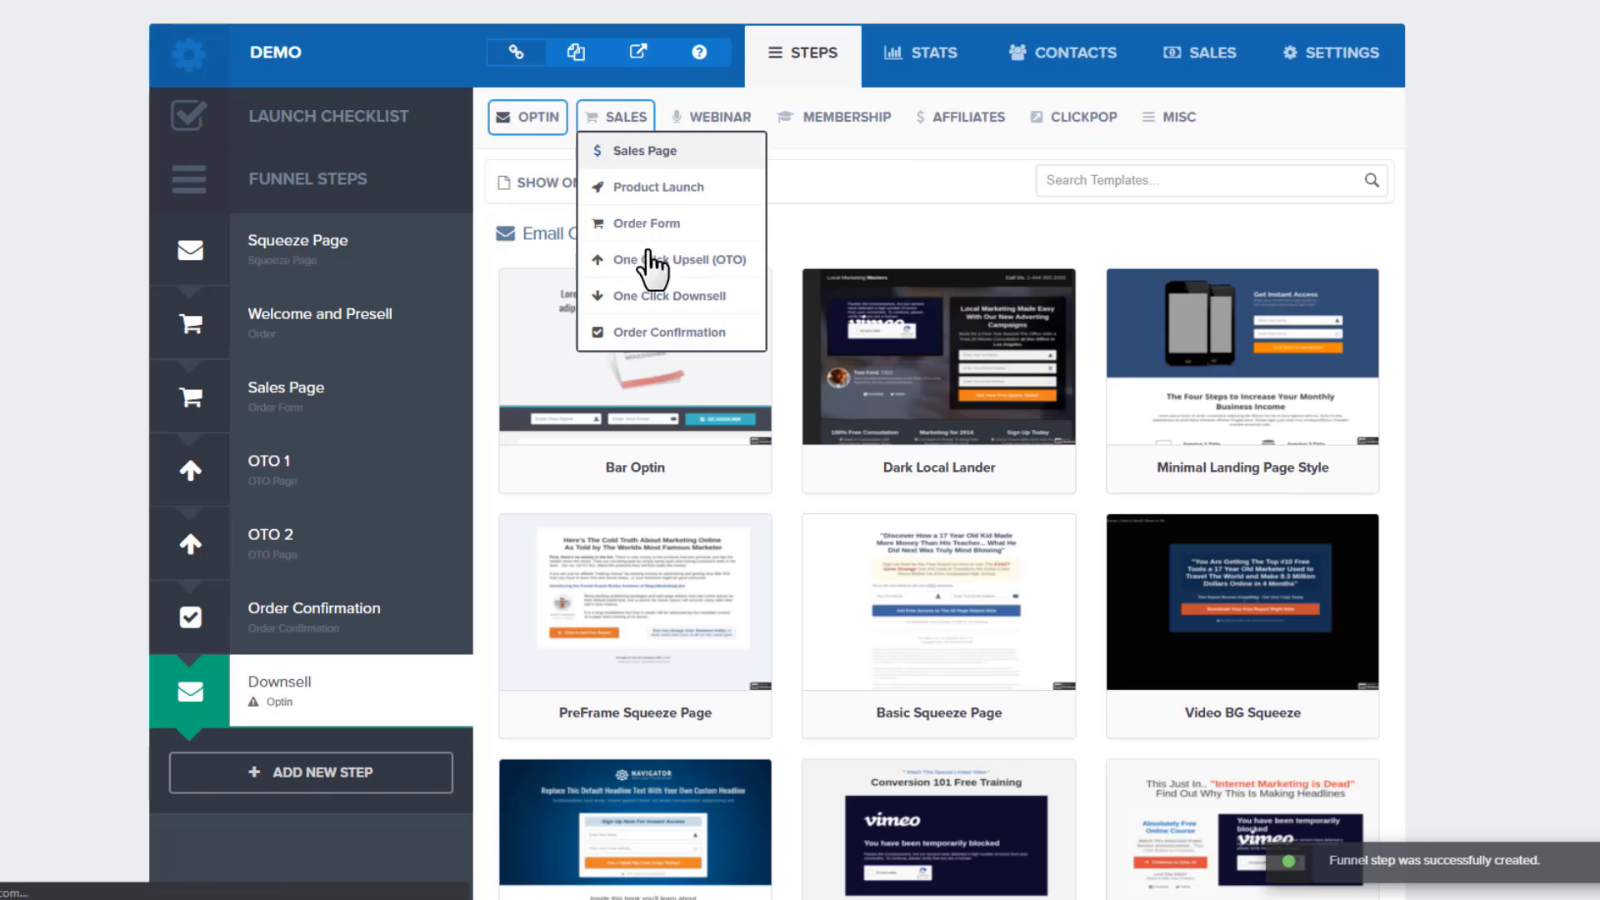
pyautogui.click(690, 297)
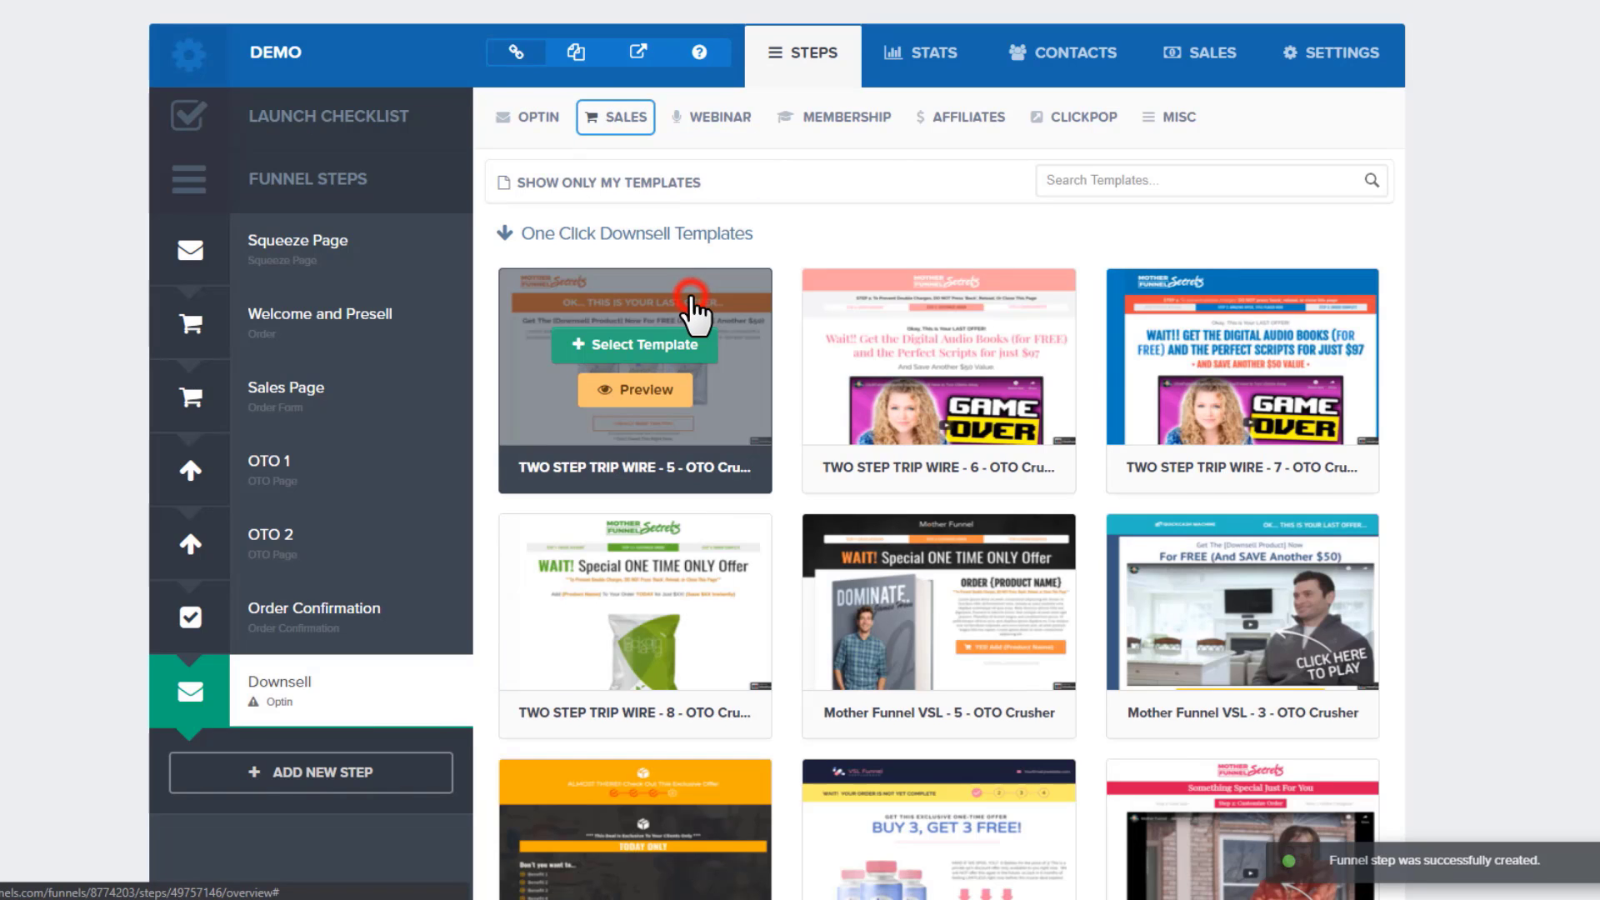
pyautogui.click(1248, 349)
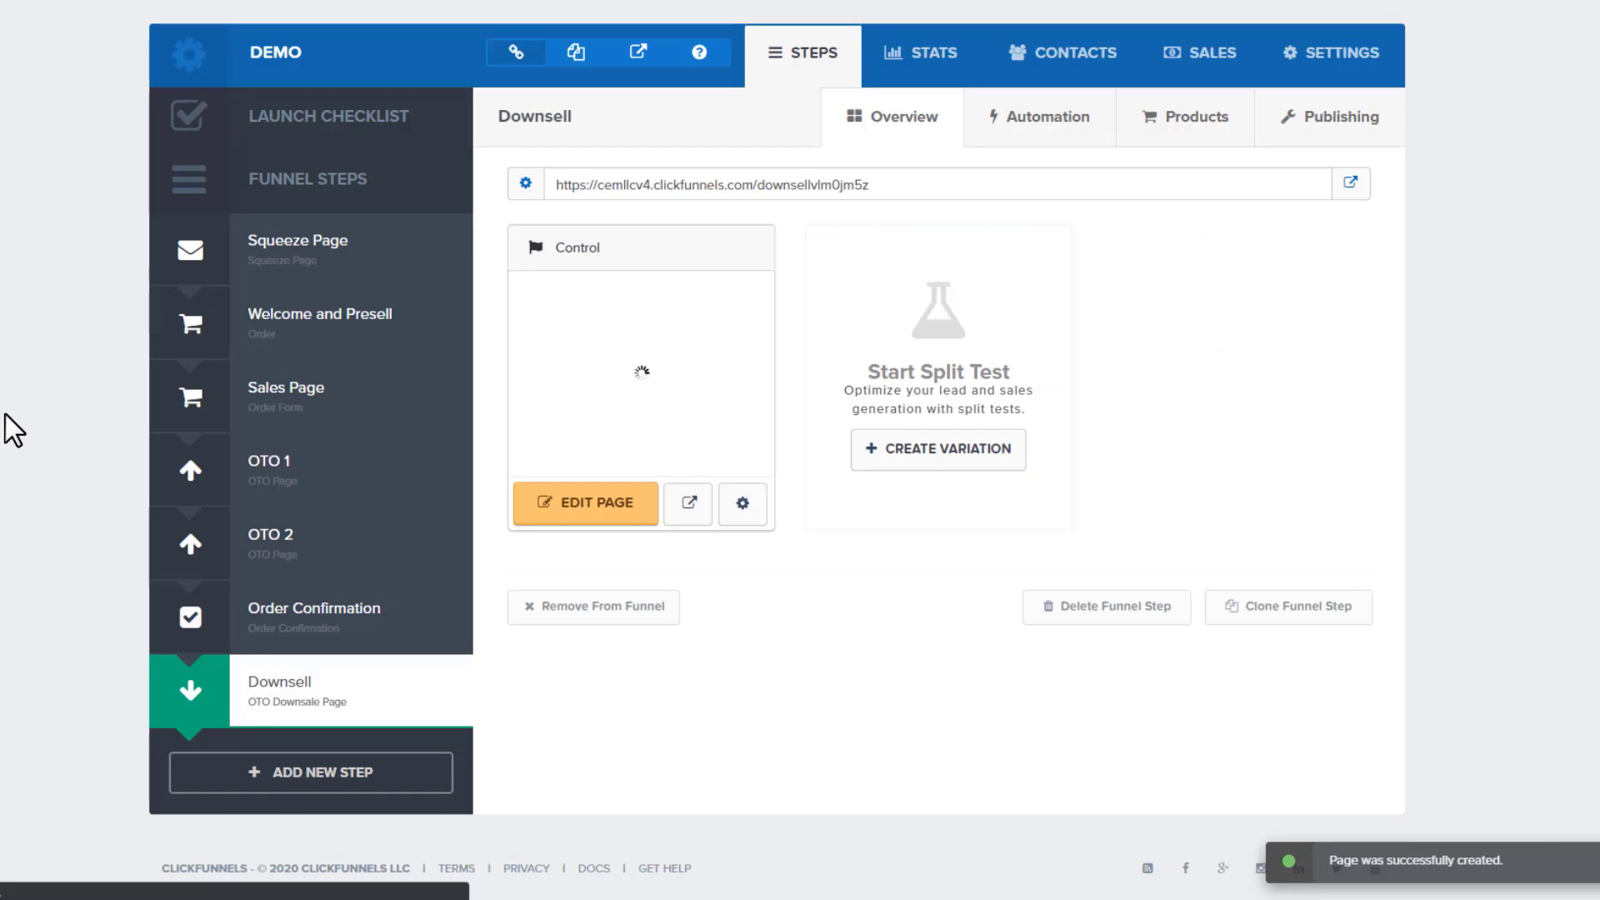
pyautogui.scroll(-1, 433, 675)
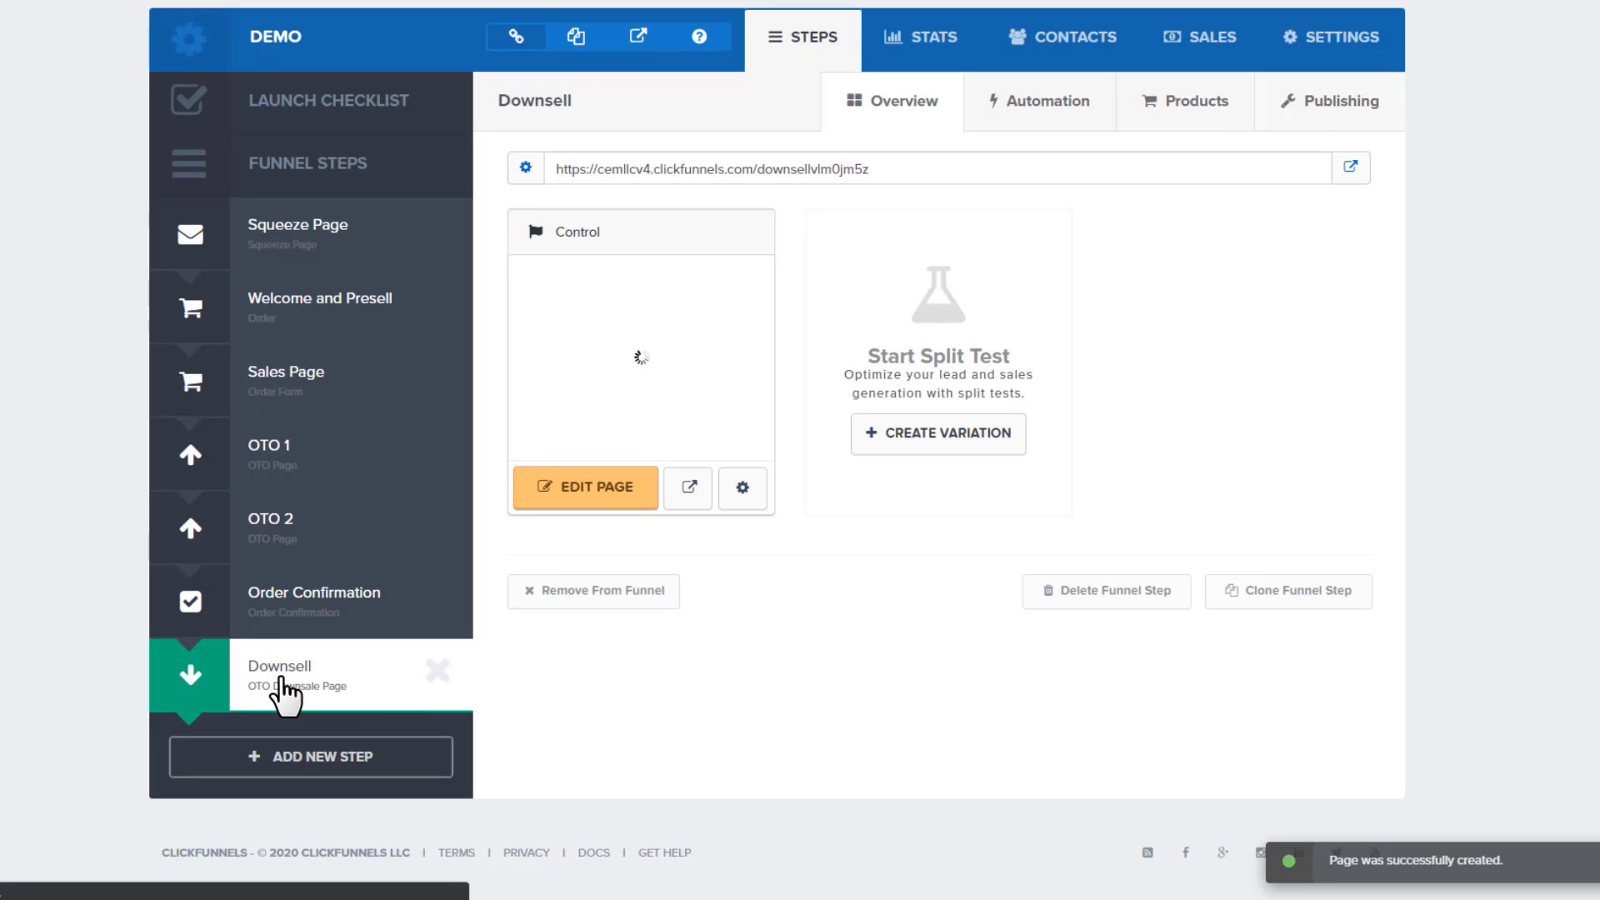
# Drag the Downsell step up in the sidebar to sit between OTO 1 and OTO 2
pyautogui.moveTo(283, 692); pyautogui.dragTo(304, 556)
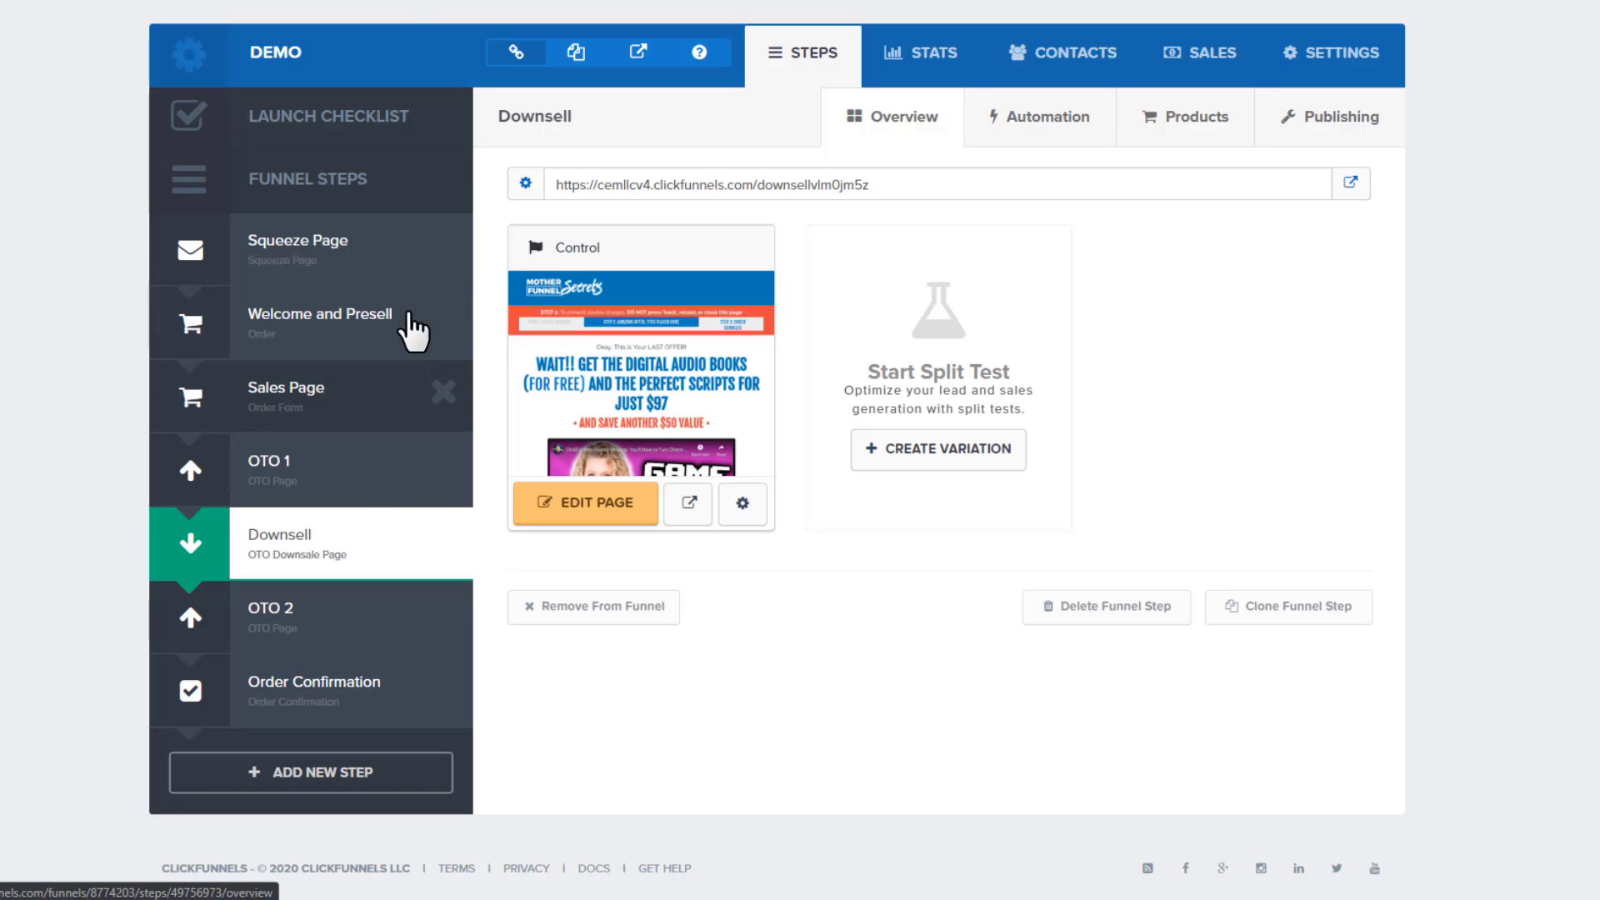
# Open the Downsell page in the page editor
pyautogui.click(608, 498)
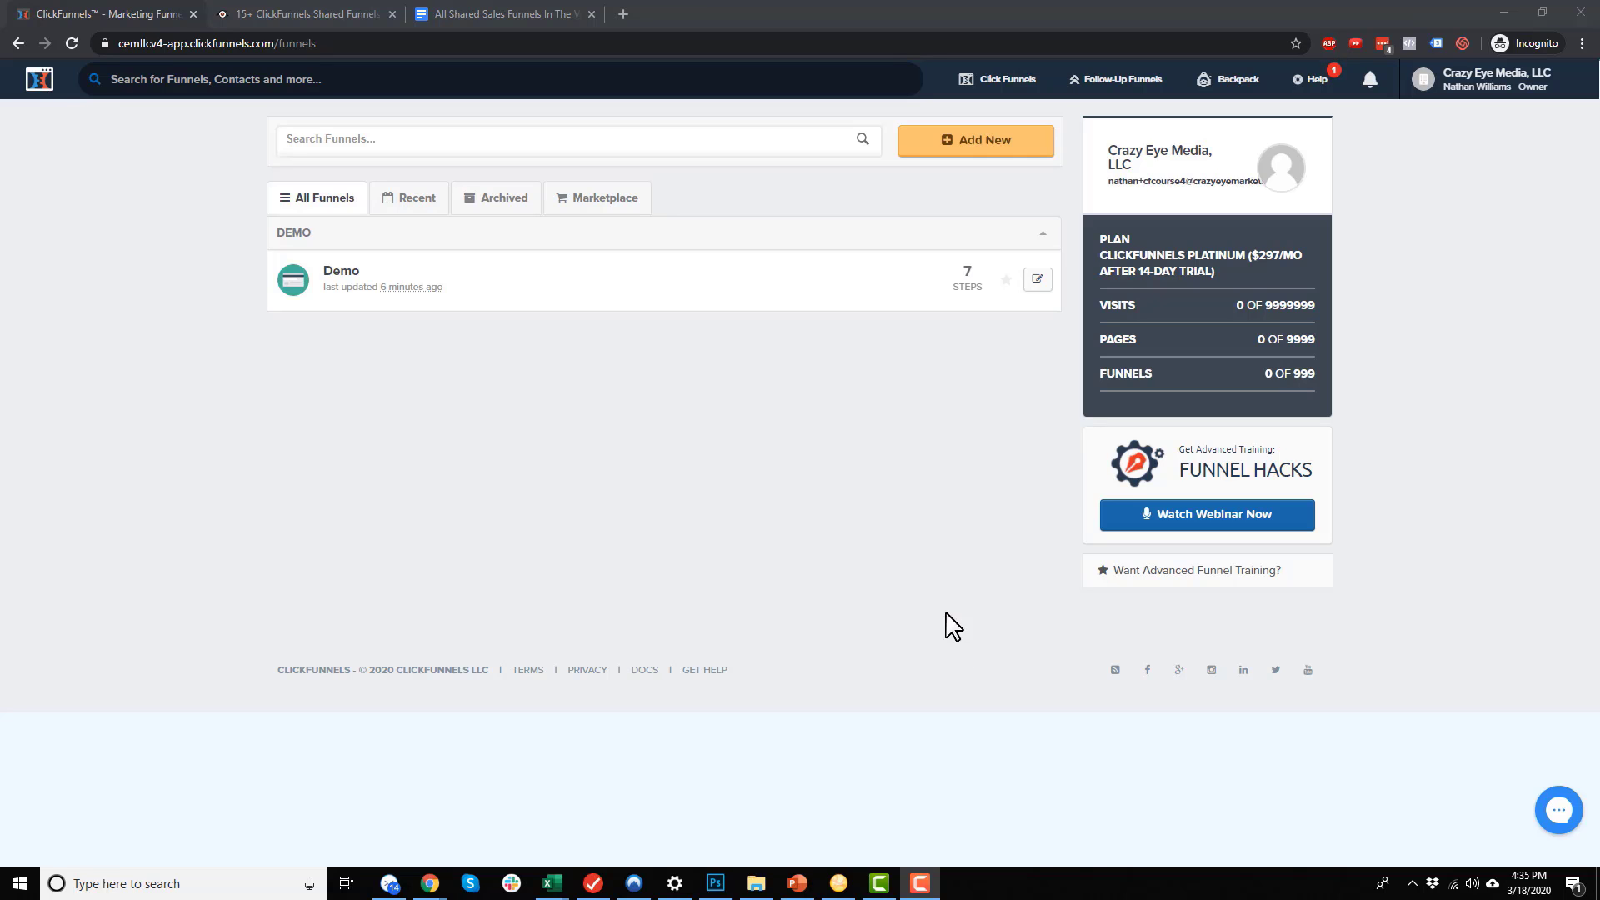
# Browse the Crazy Eye Marketing shared funnel database, then bring up the 'All Shared Sales Funnels In The Vault' doc
pyautogui.click(303, 13)
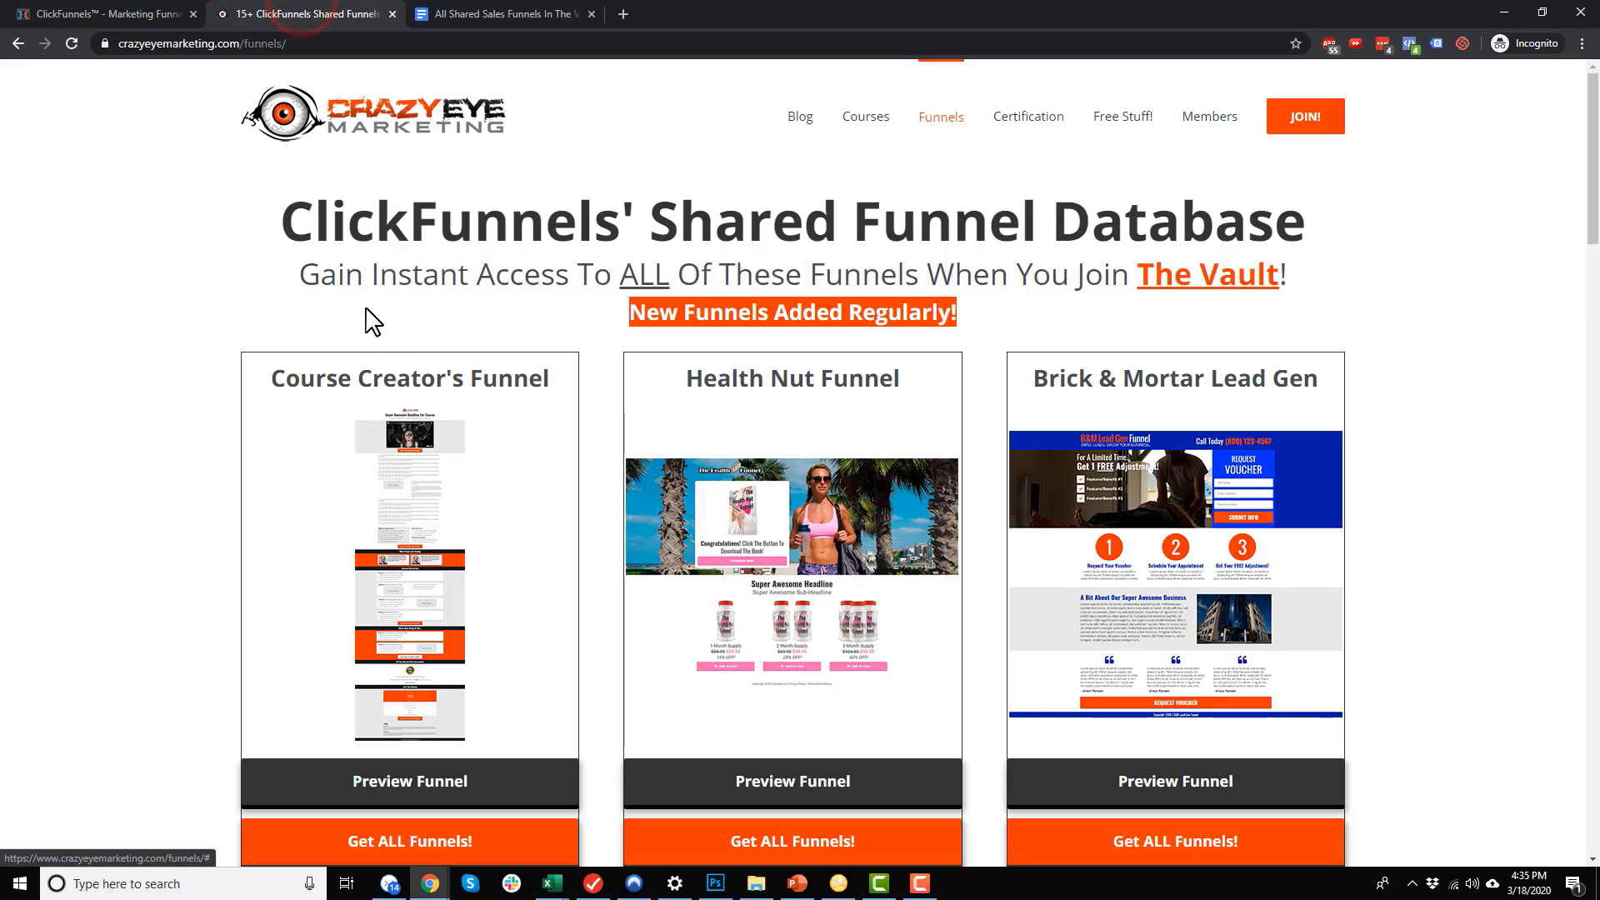
pyautogui.scroll(-4, 308, 473)
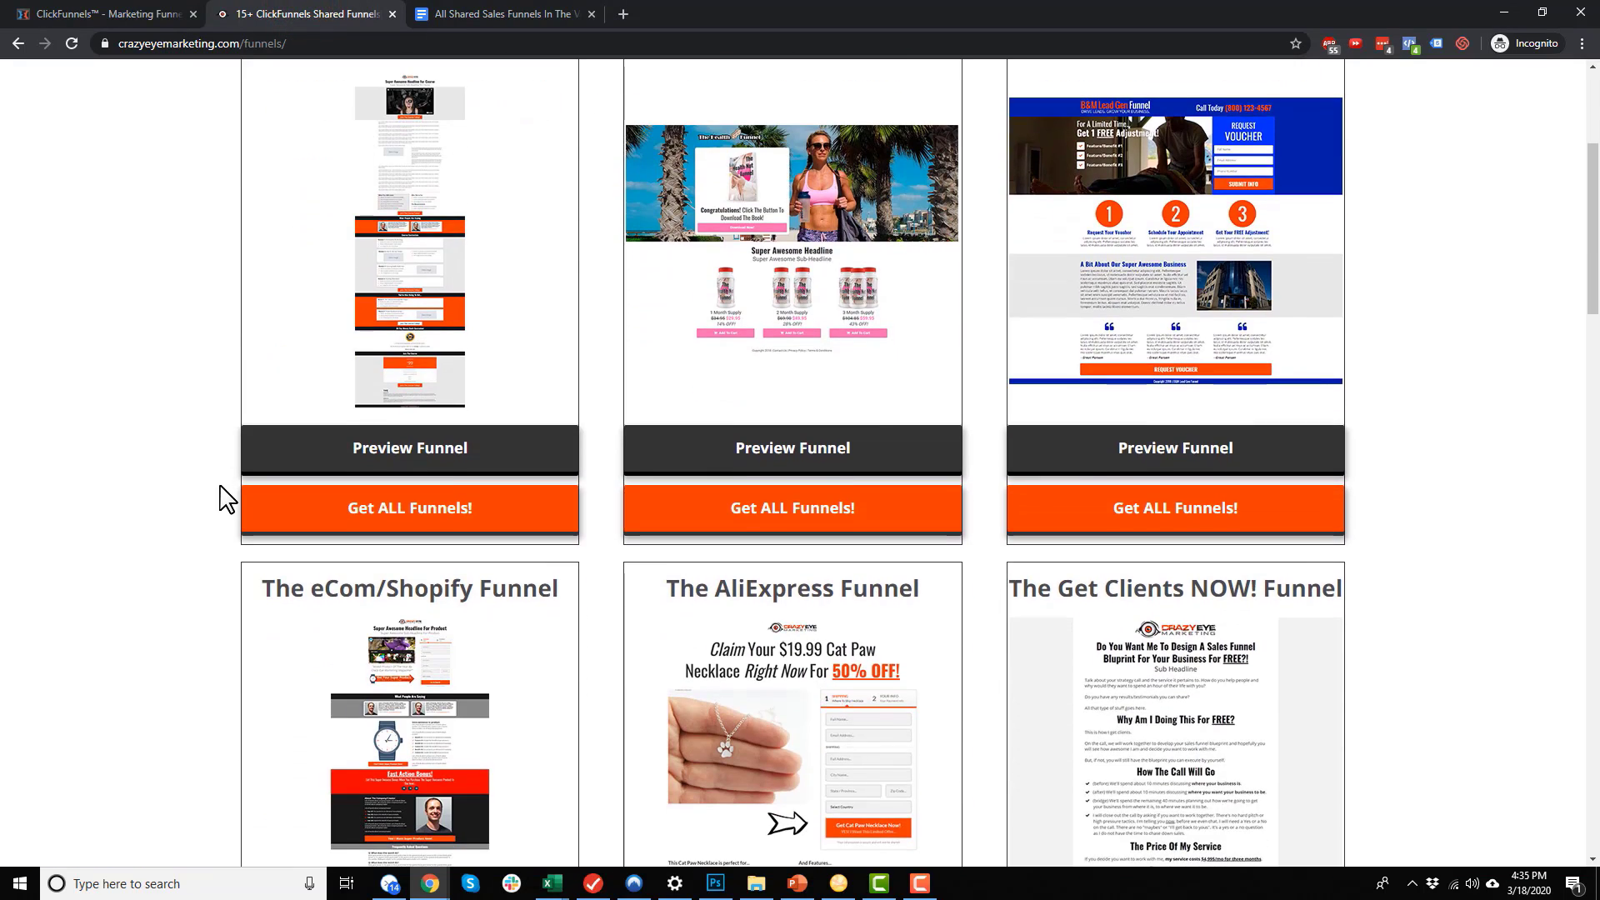
pyautogui.scroll(-4, 227, 498)
pyautogui.scroll(-7, 227, 498)
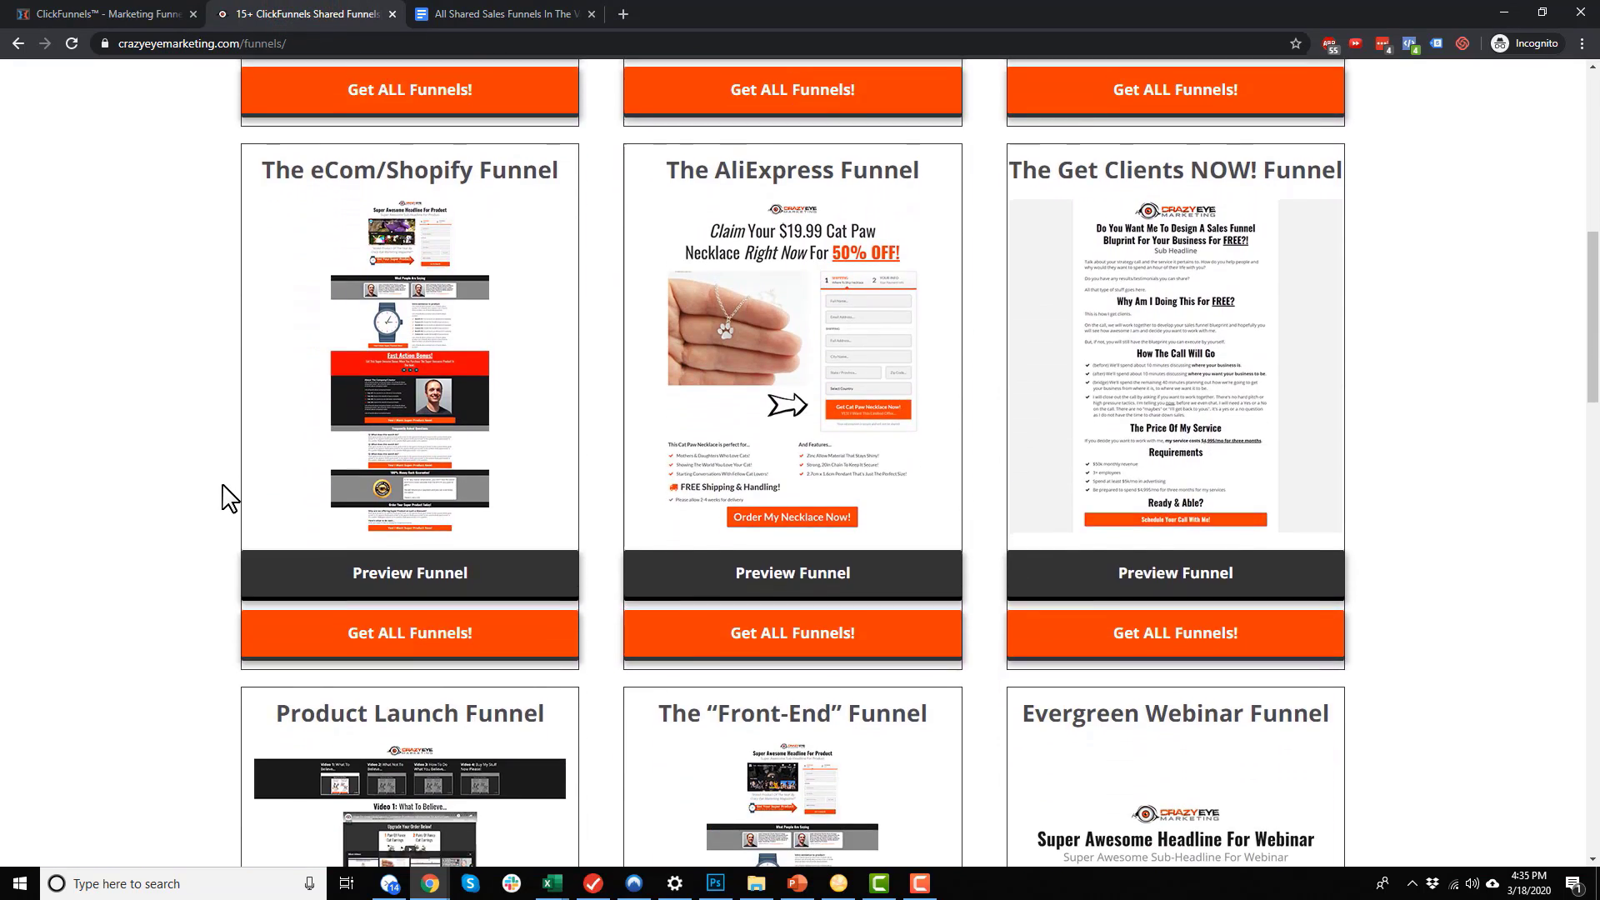
pyautogui.scroll(-7, 226, 498)
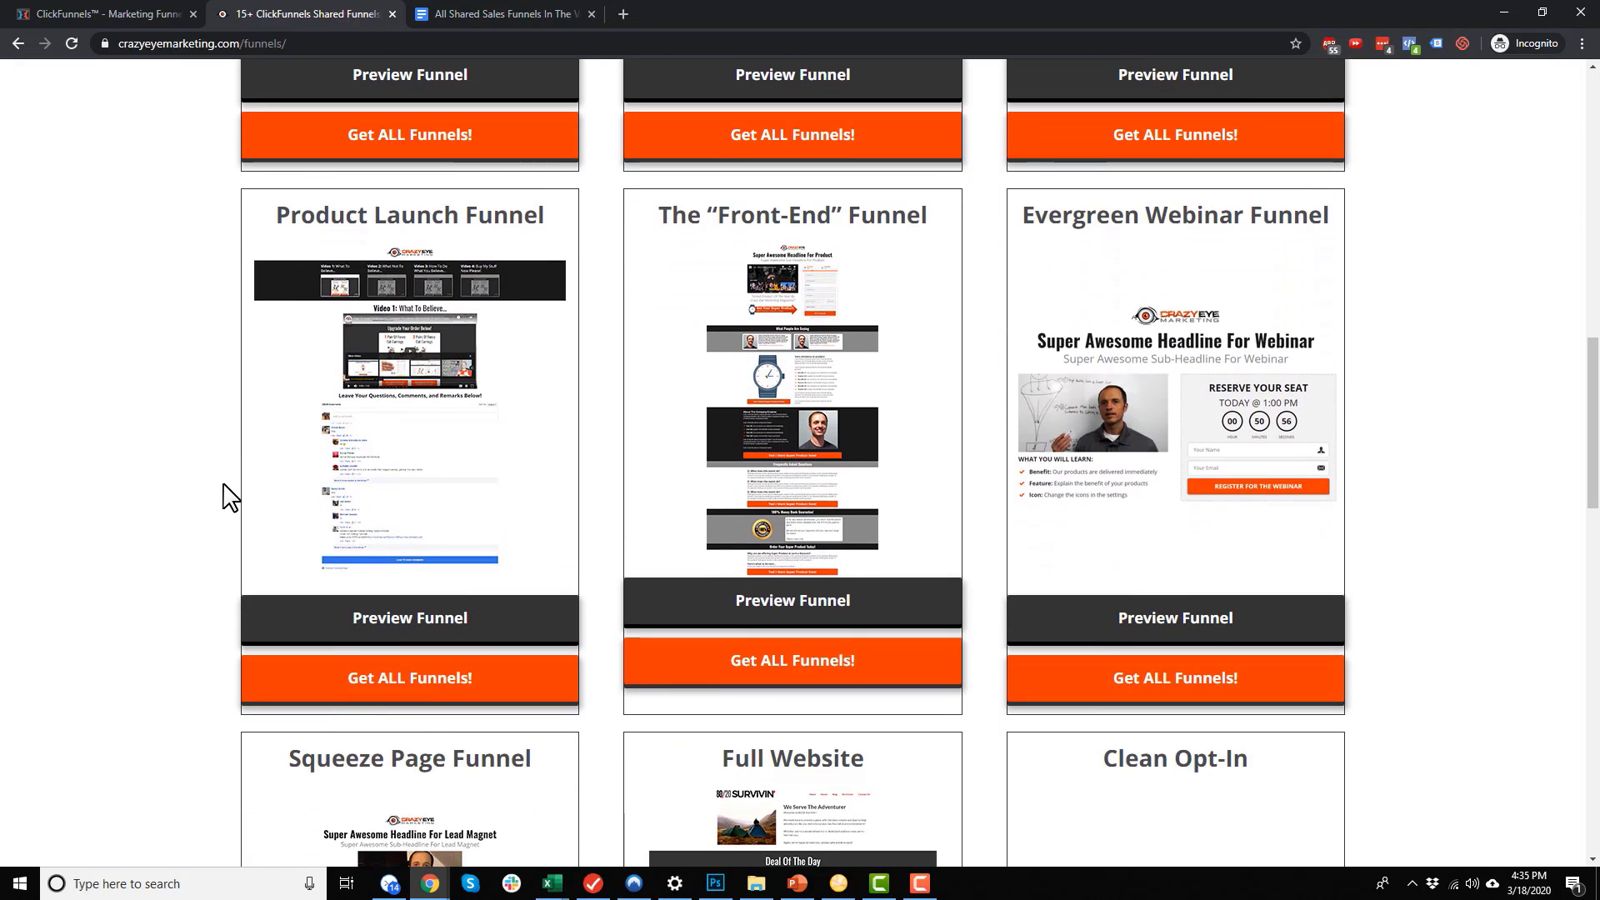
pyautogui.scroll(-9, 227, 500)
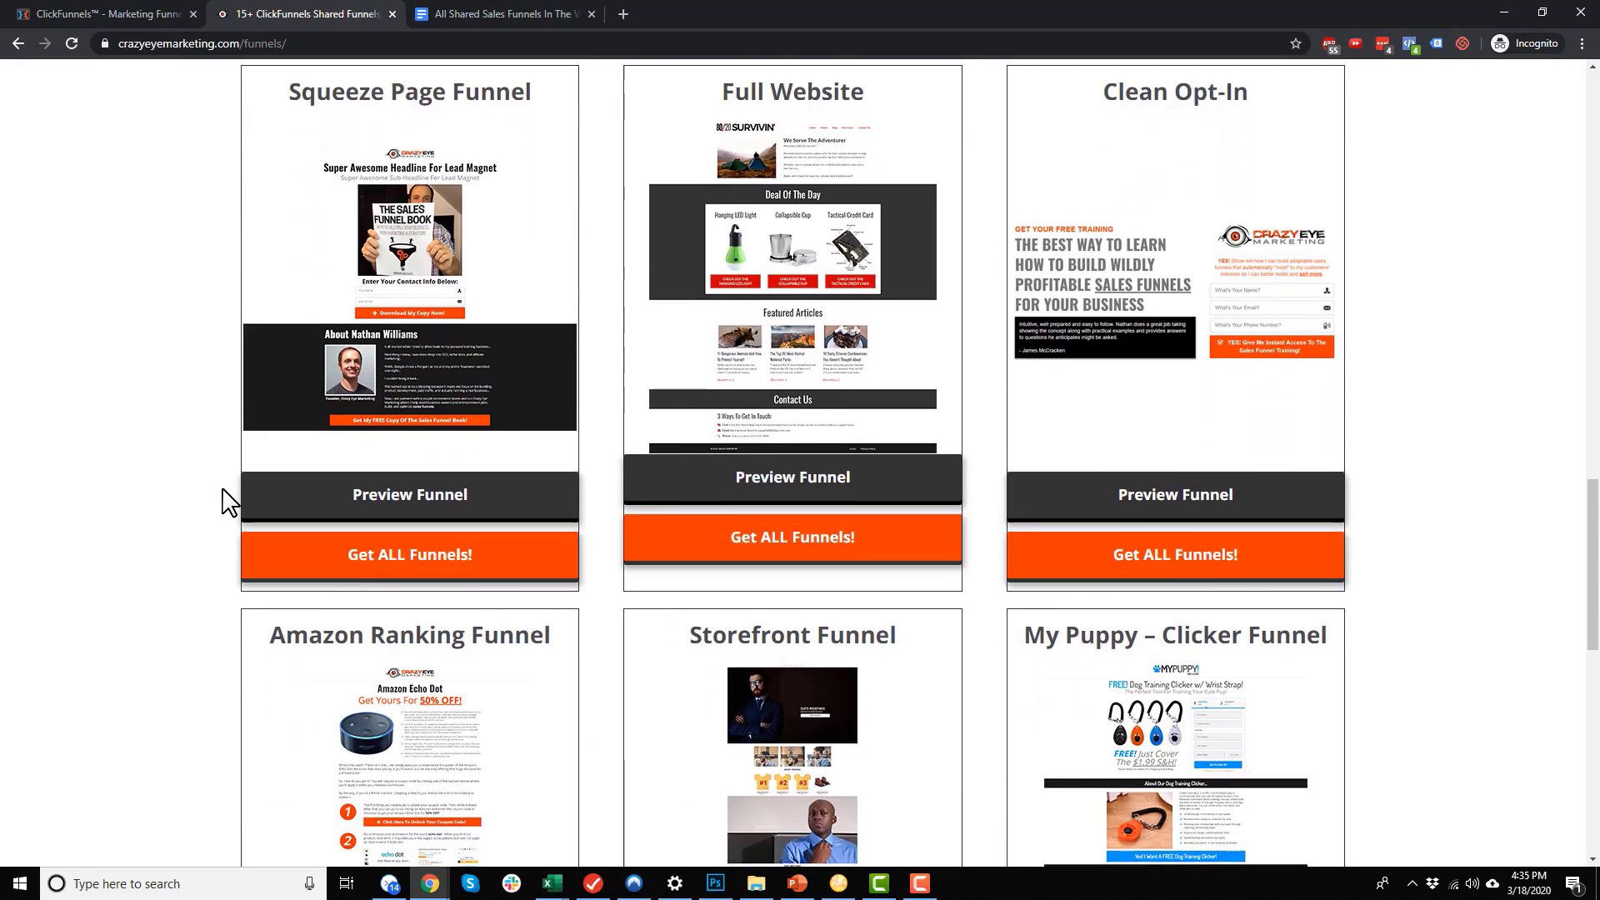
pyautogui.scroll(-5, 223, 503)
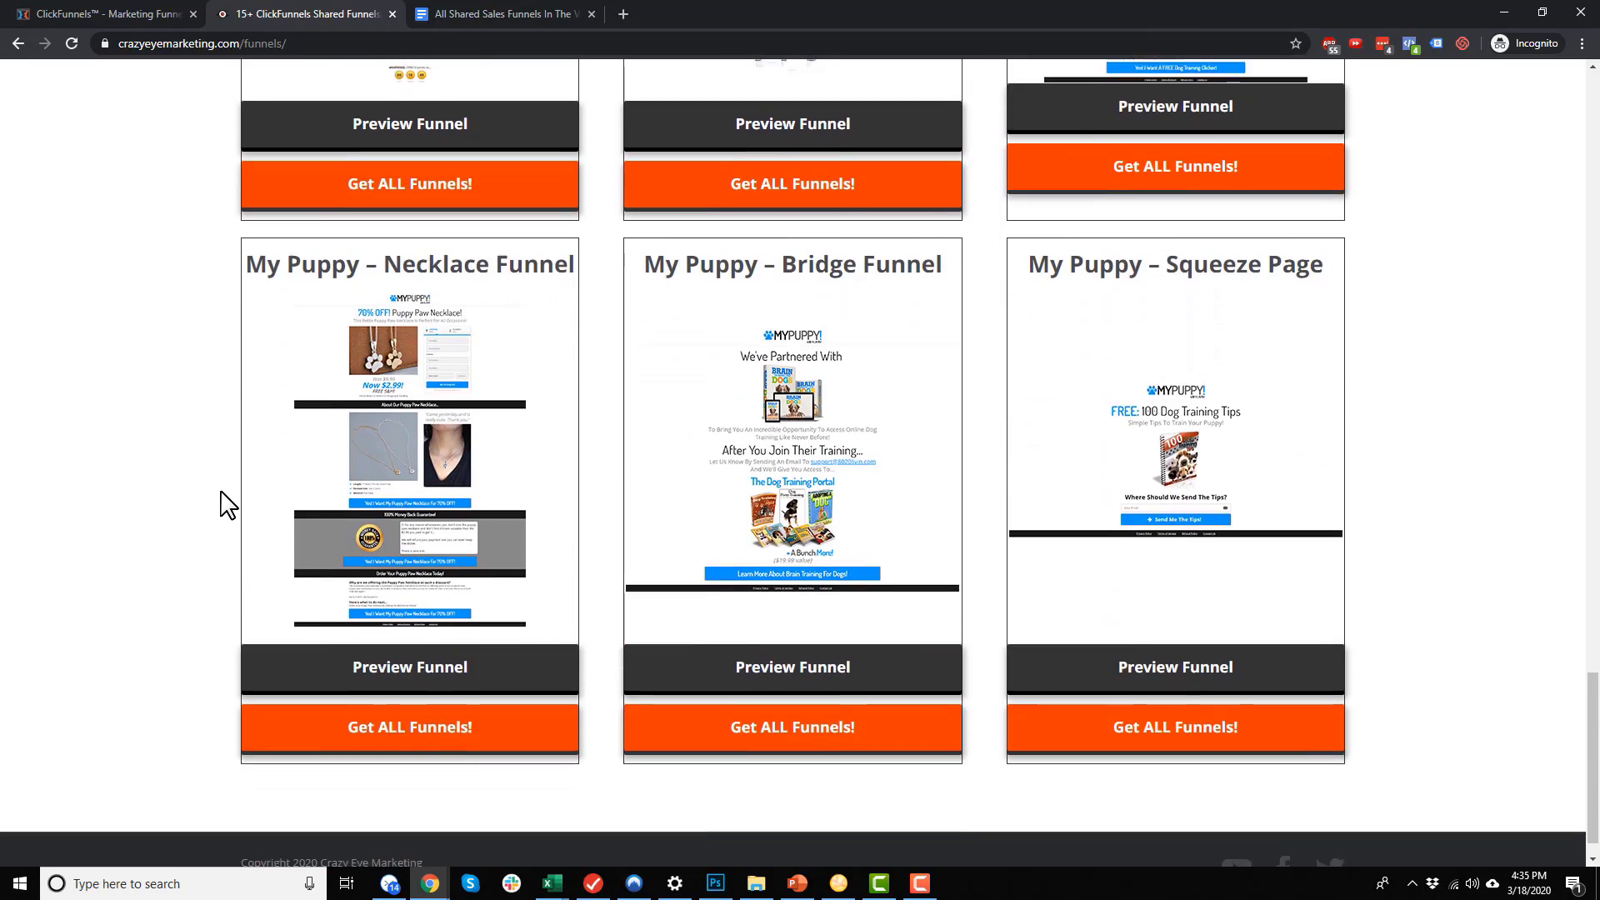
pyautogui.scroll(13, 733, 642)
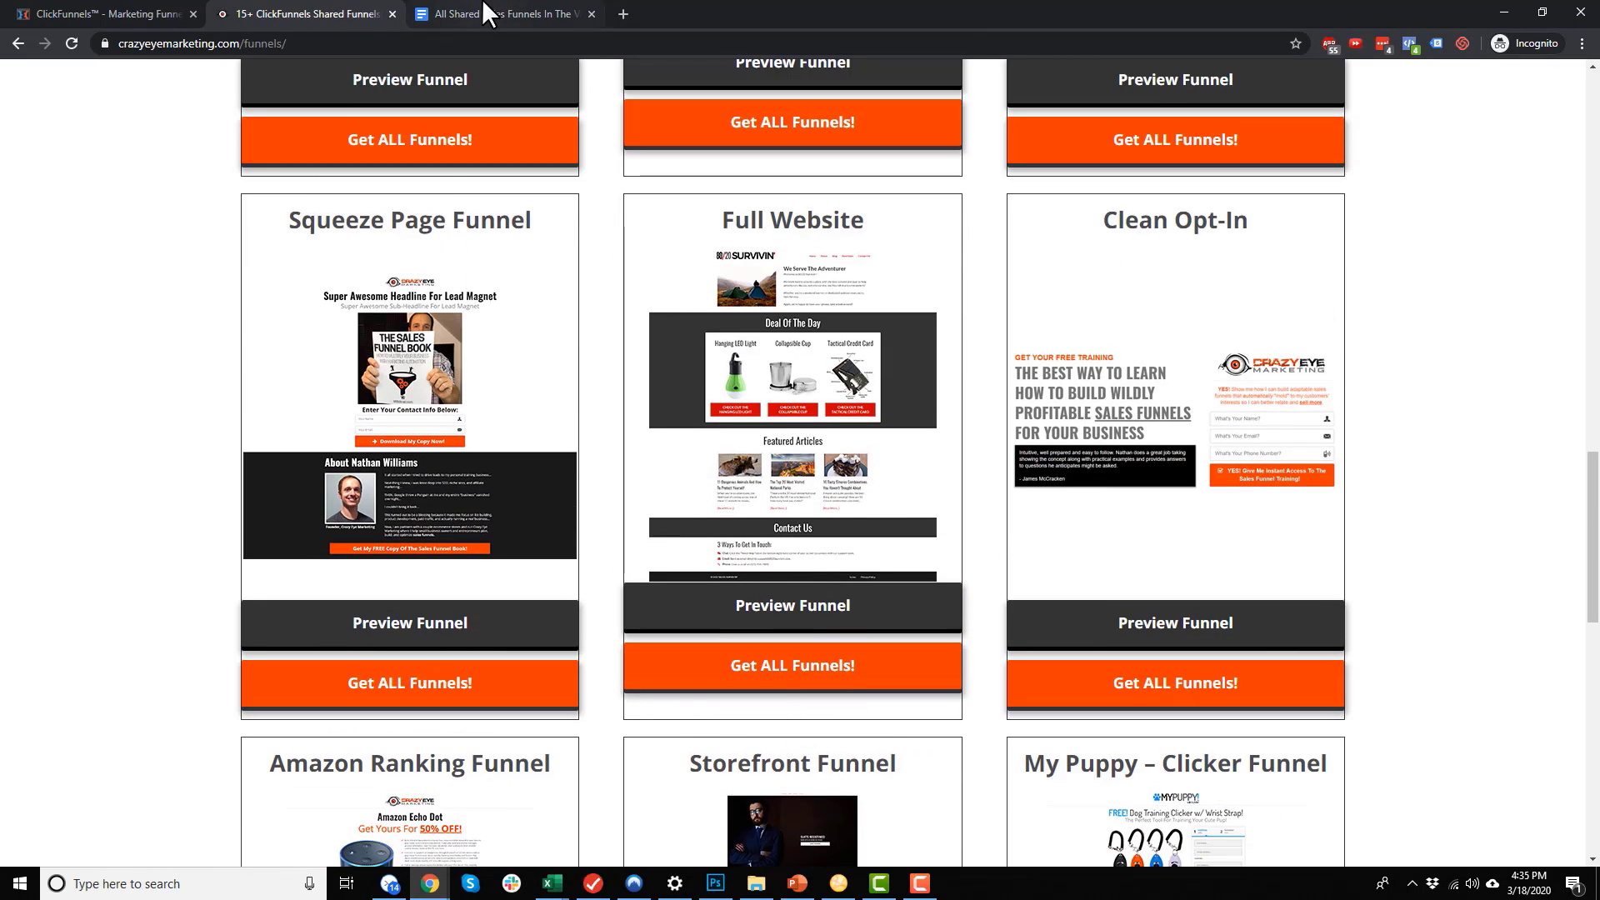
pyautogui.click(484, 12)
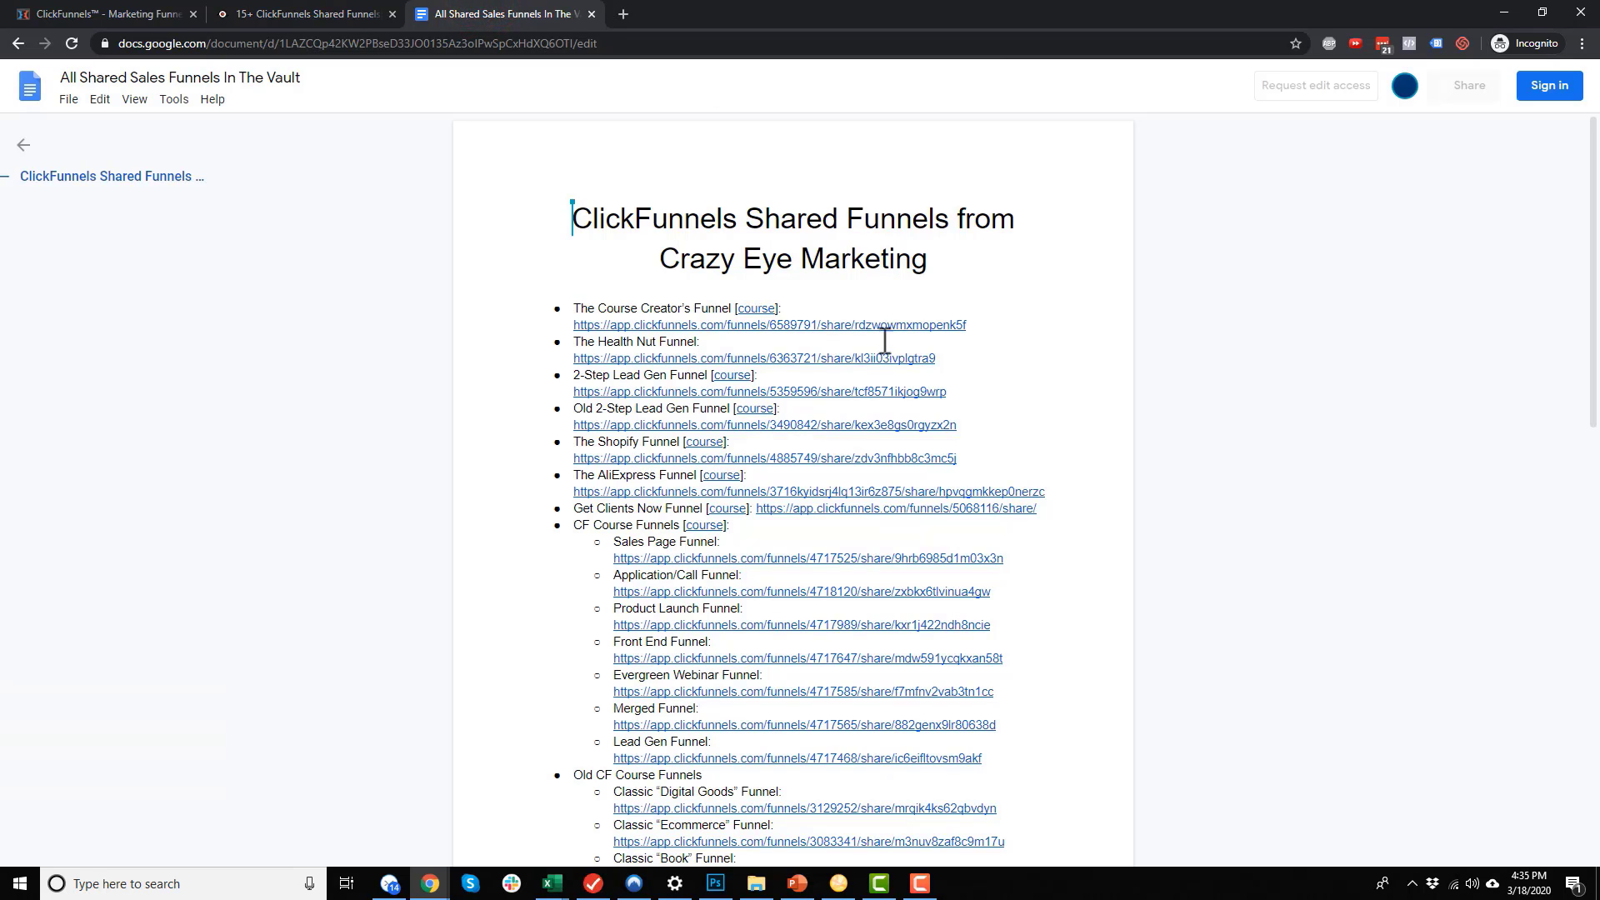
# Skim the shared funnel links doc, then switch back to the ClickFunnels dashboard tab
pyautogui.scroll(-4, 864, 455)
pyautogui.scroll(-5, 864, 455)
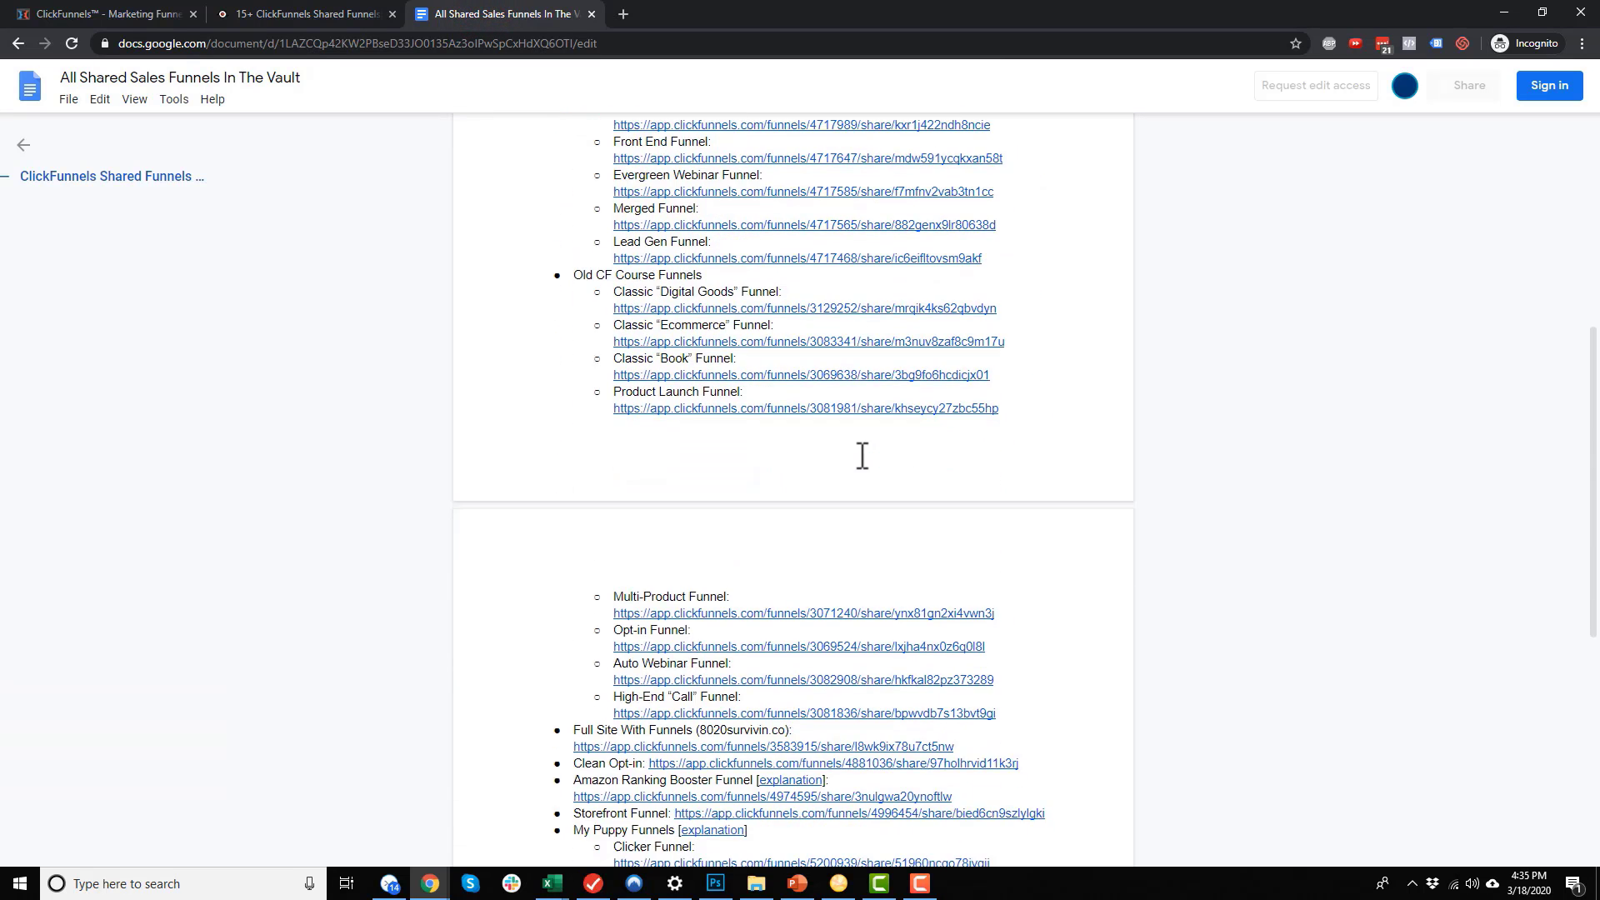
pyautogui.scroll(7, 868, 607)
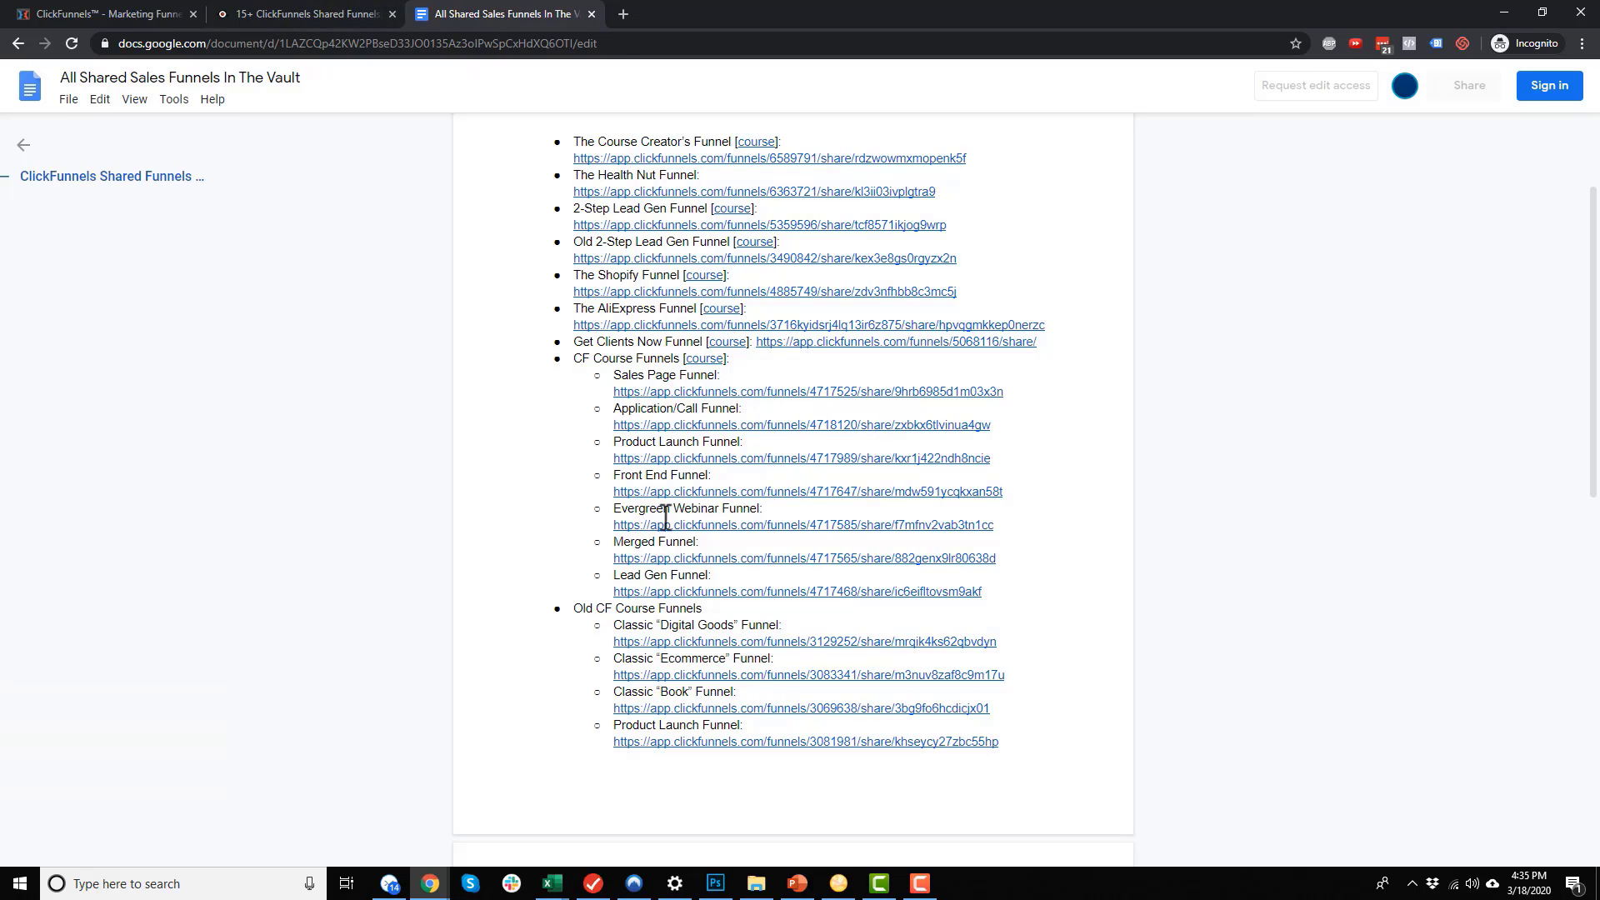
pyautogui.click(98, 15)
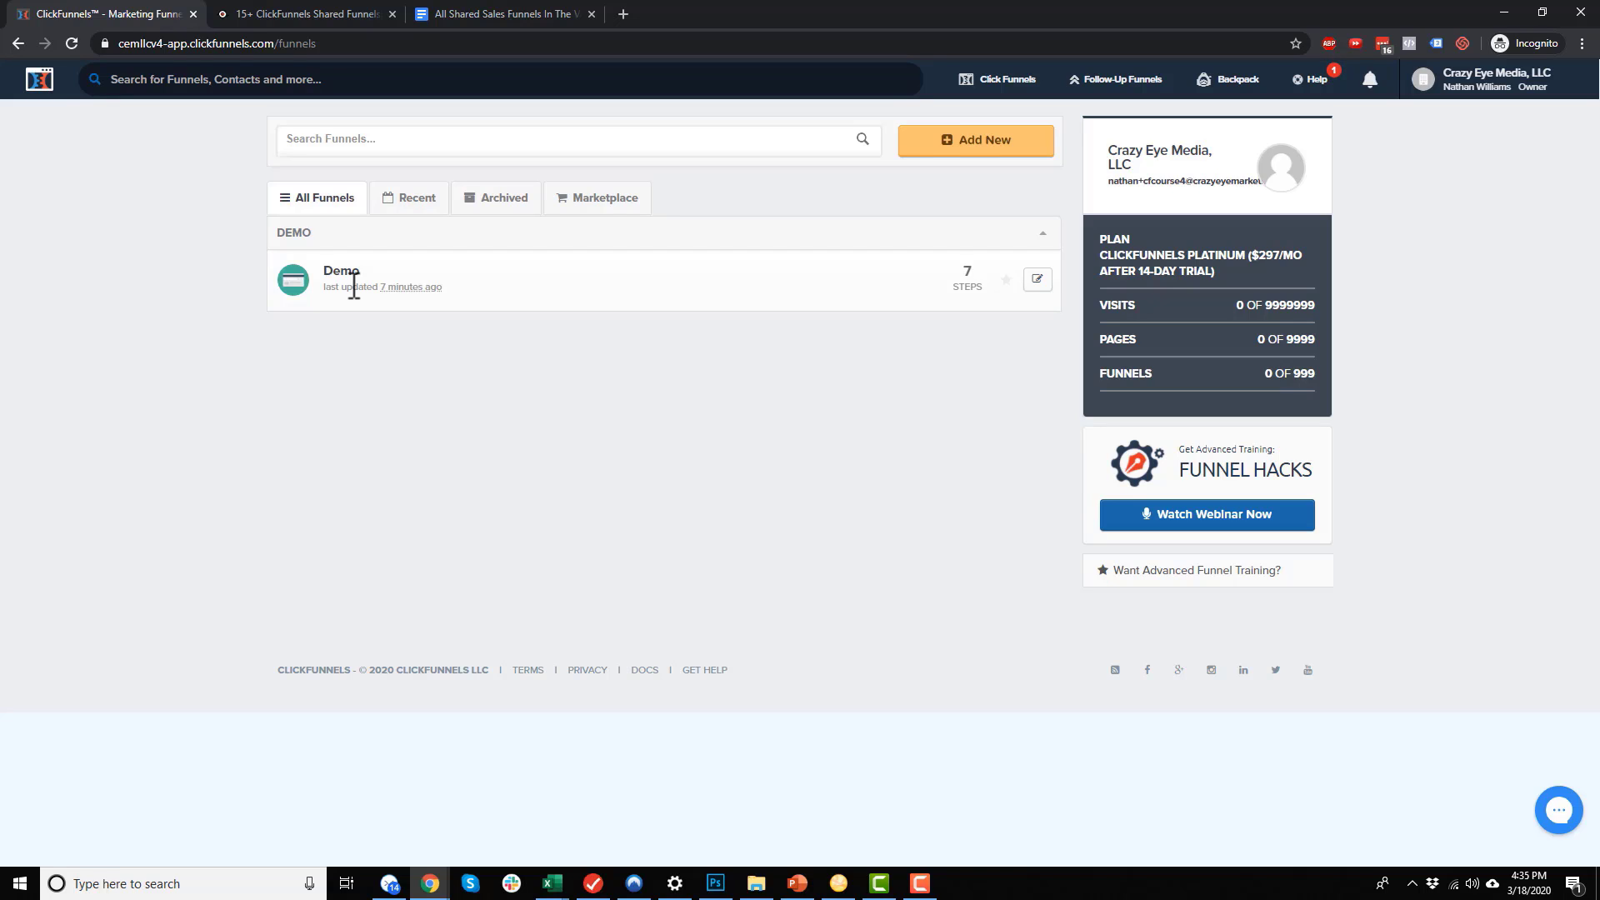
# Start a new funnel with Build Funnel and Start Cookbook, then request the free Cookbook copy
pyautogui.moveTo(1005, 88)
pyautogui.click(996, 254)
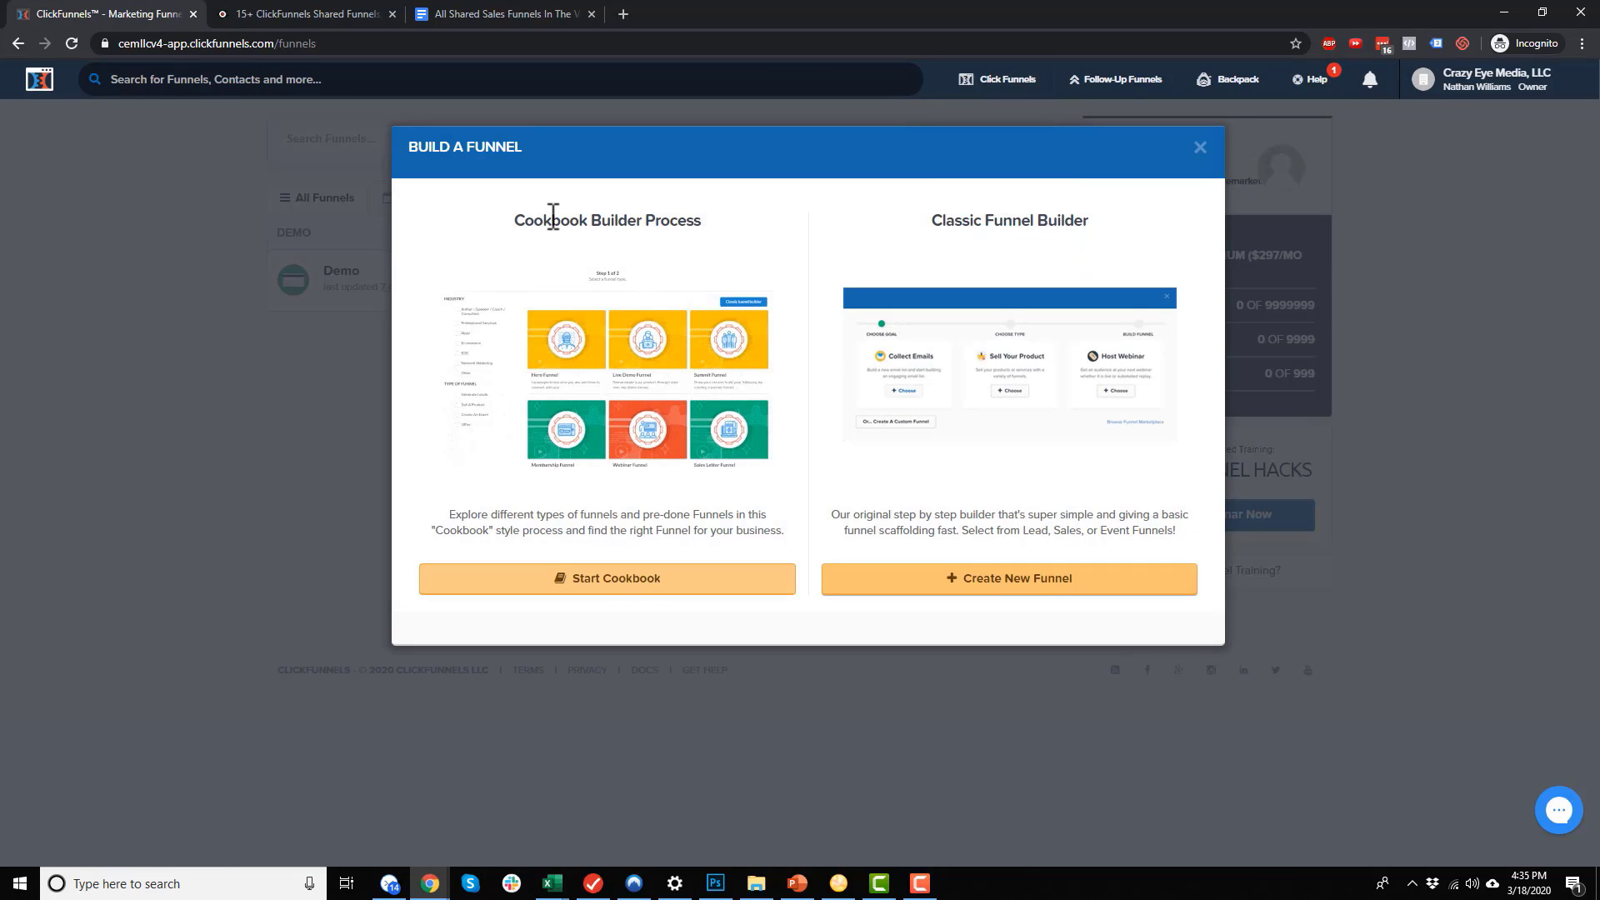
pyautogui.click(622, 582)
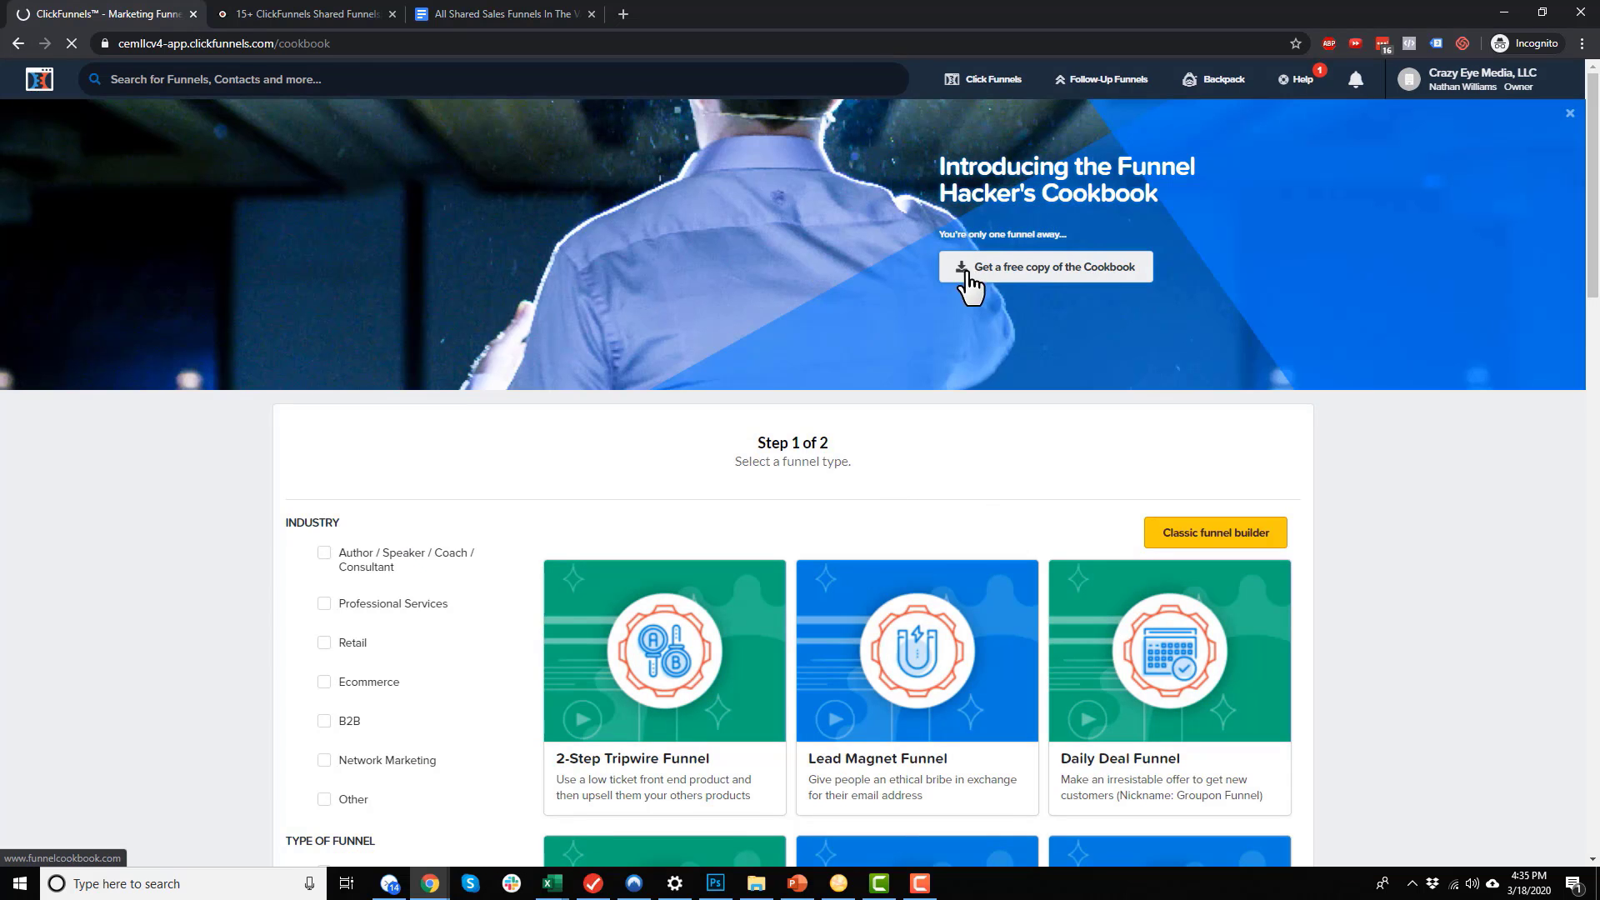
pyautogui.click(1073, 281)
# View the funnelcookbook.com free-download page for the Funnel Hacker's Cookbook
pyautogui.click(337, 14)
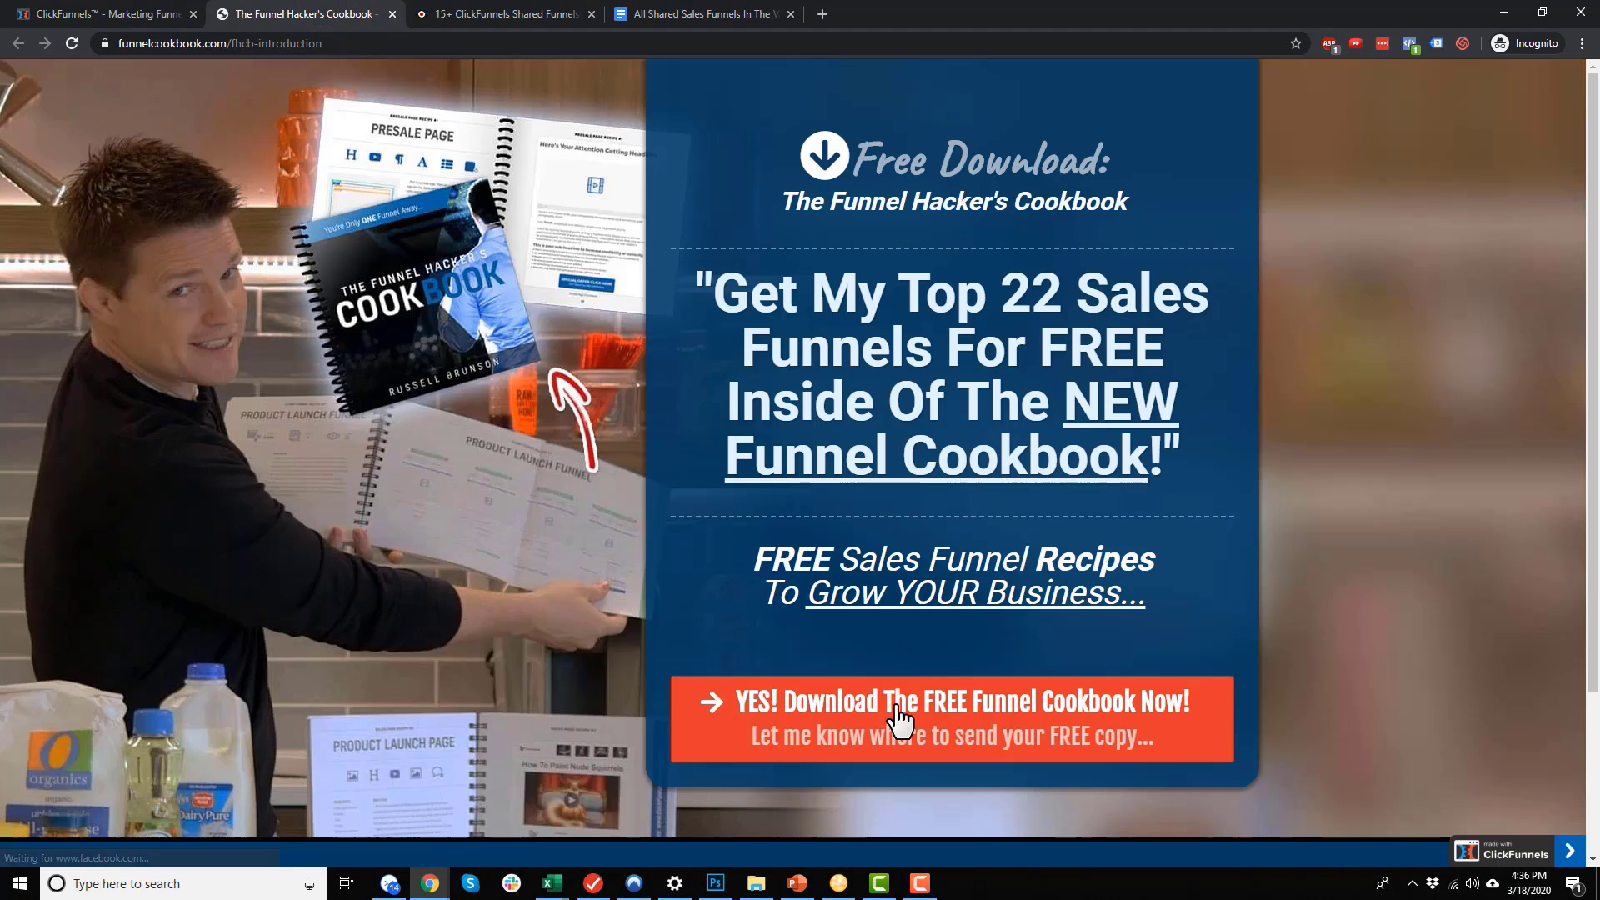
pyautogui.scroll(-1, 765, 625)
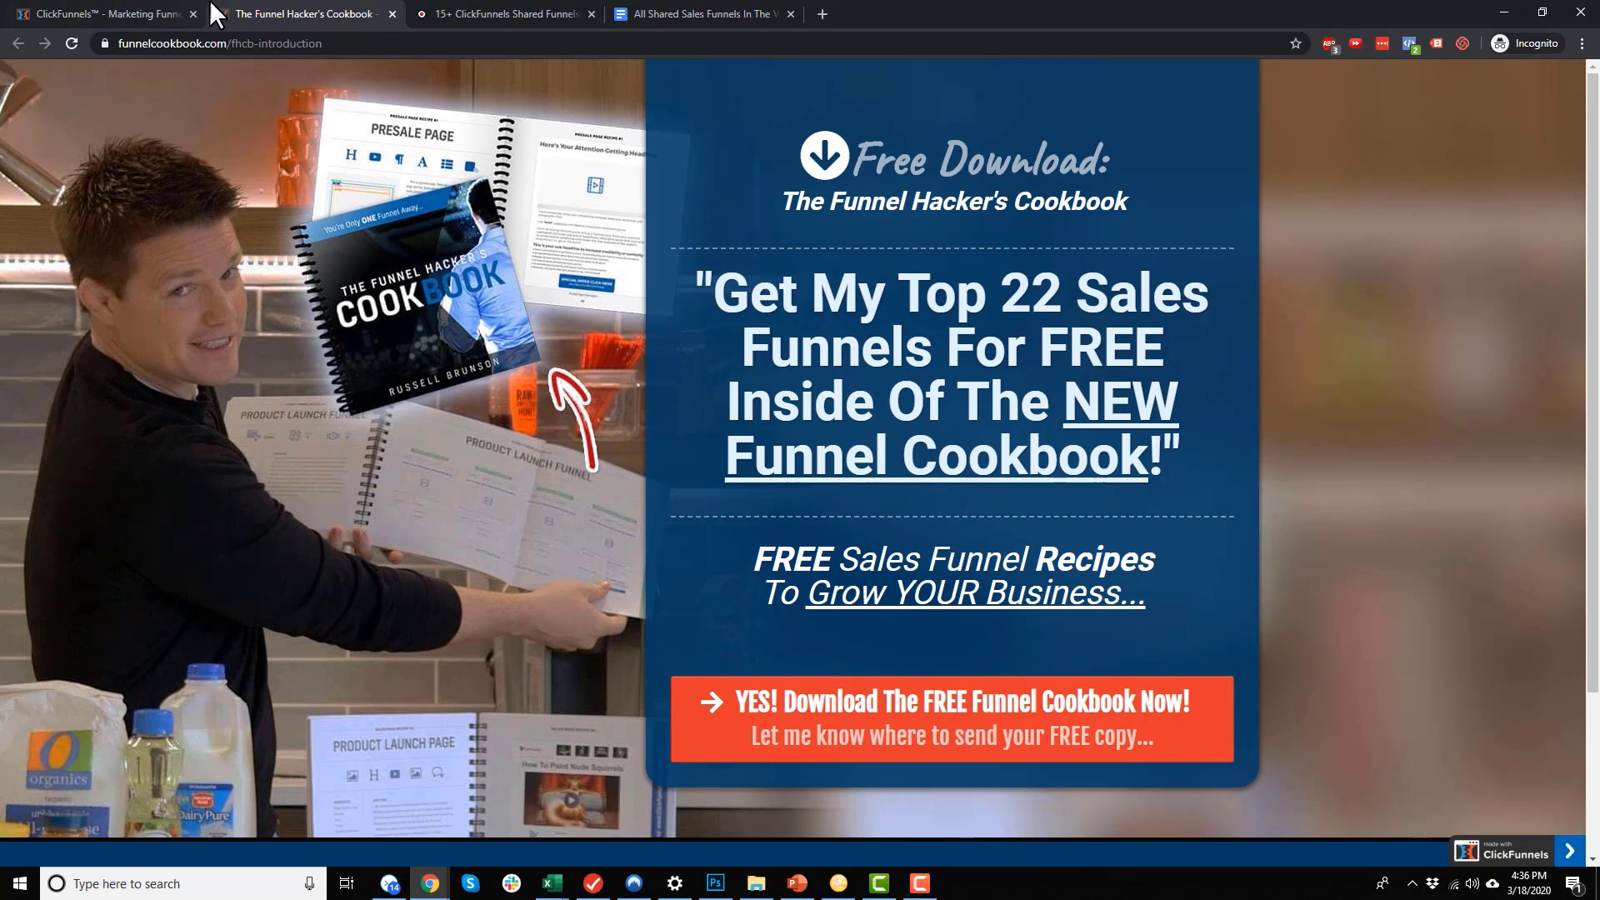
# Back in ClickFunnels, browse the cookbook funnel types and select the 2-Step Tripwire Funnel
pyautogui.click(127, 12)
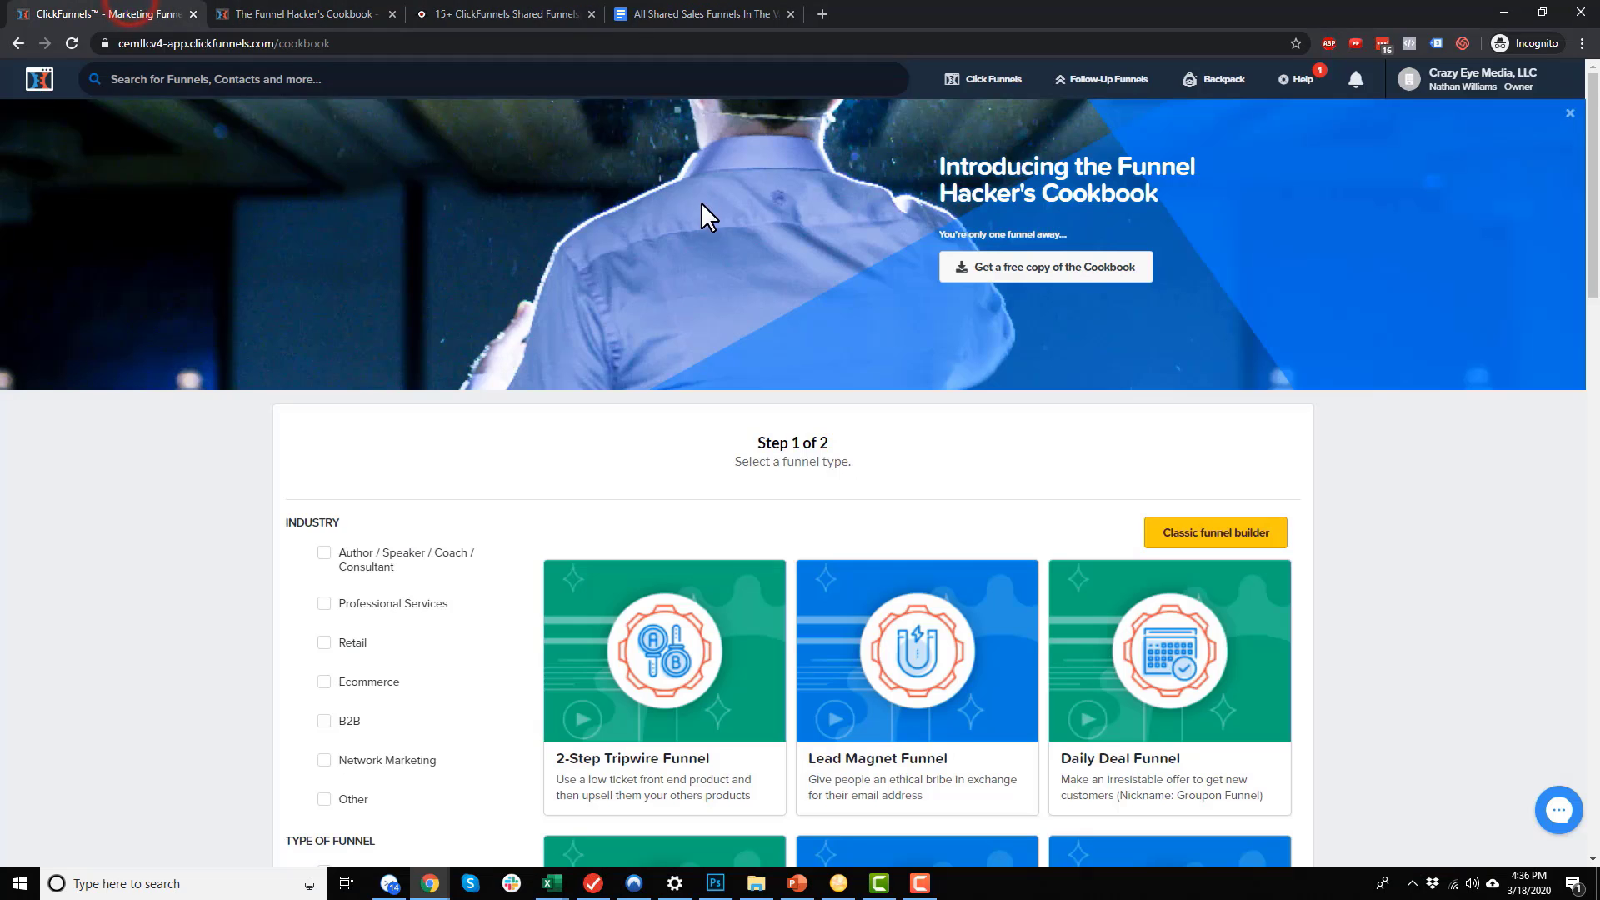
pyautogui.scroll(-3, 705, 215)
pyautogui.moveTo(563, 340)
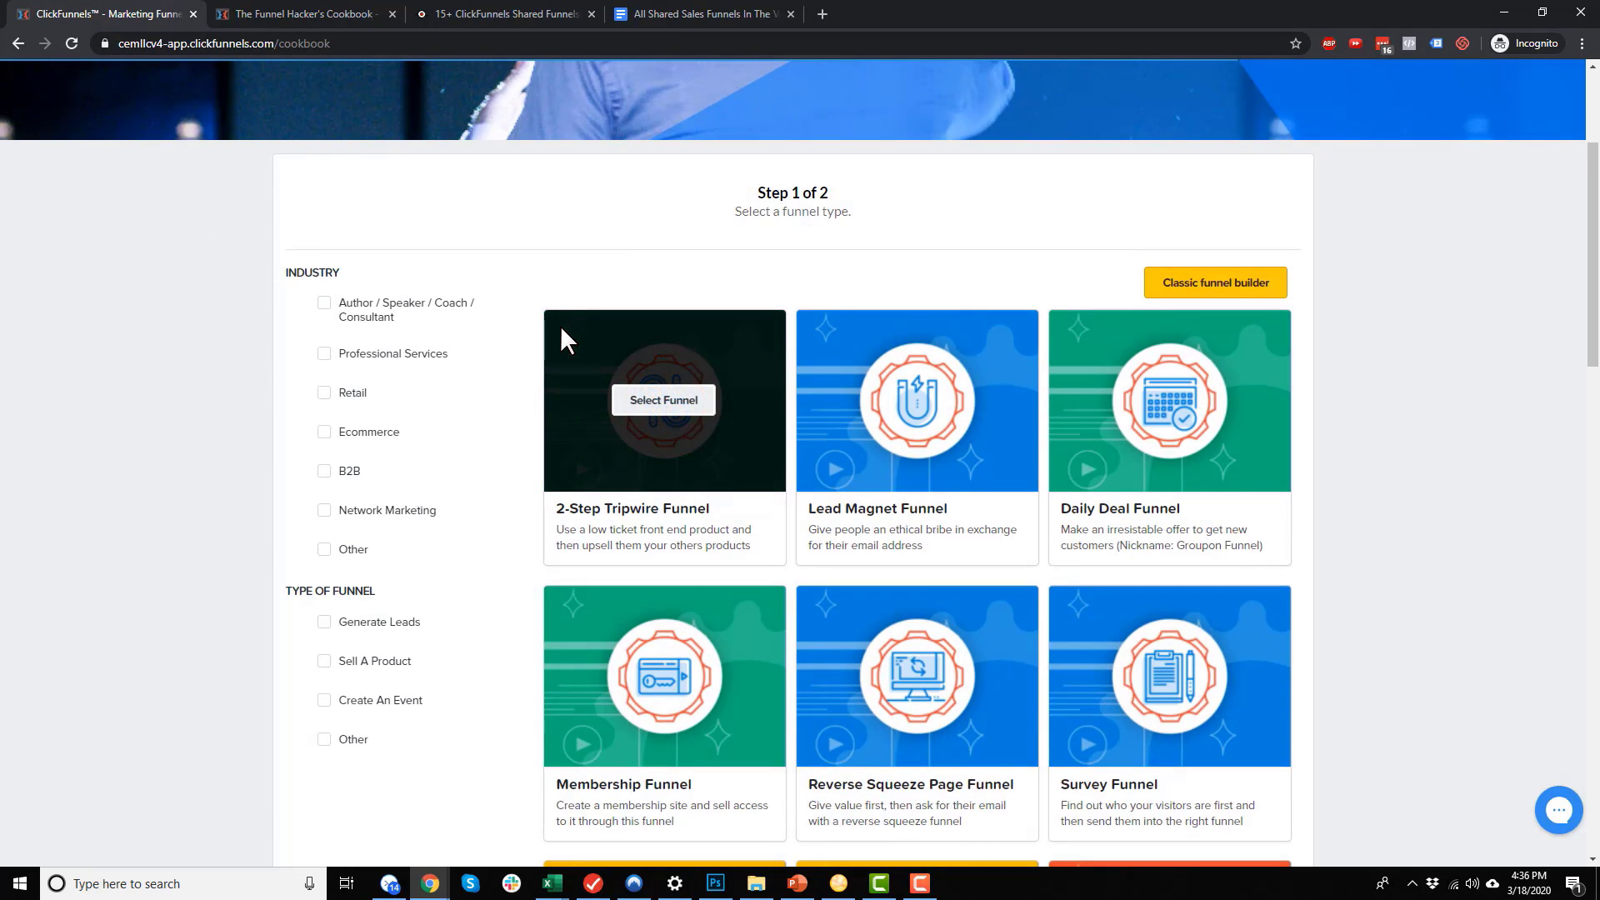
pyautogui.scroll(3, 596, 358)
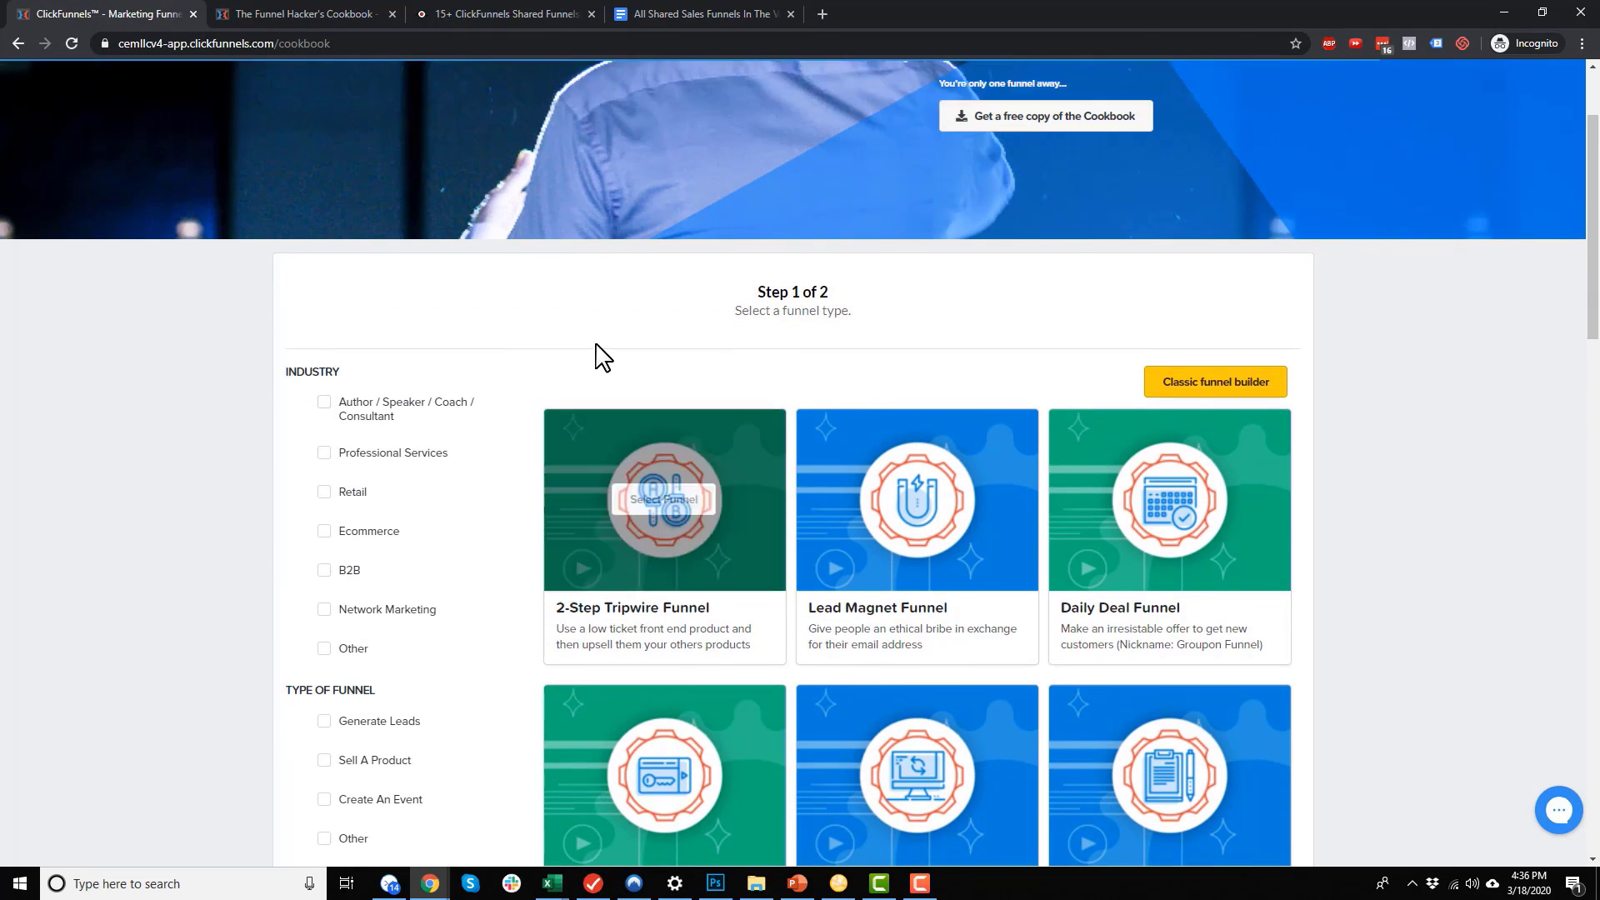
pyautogui.scroll(-3, 840, 450)
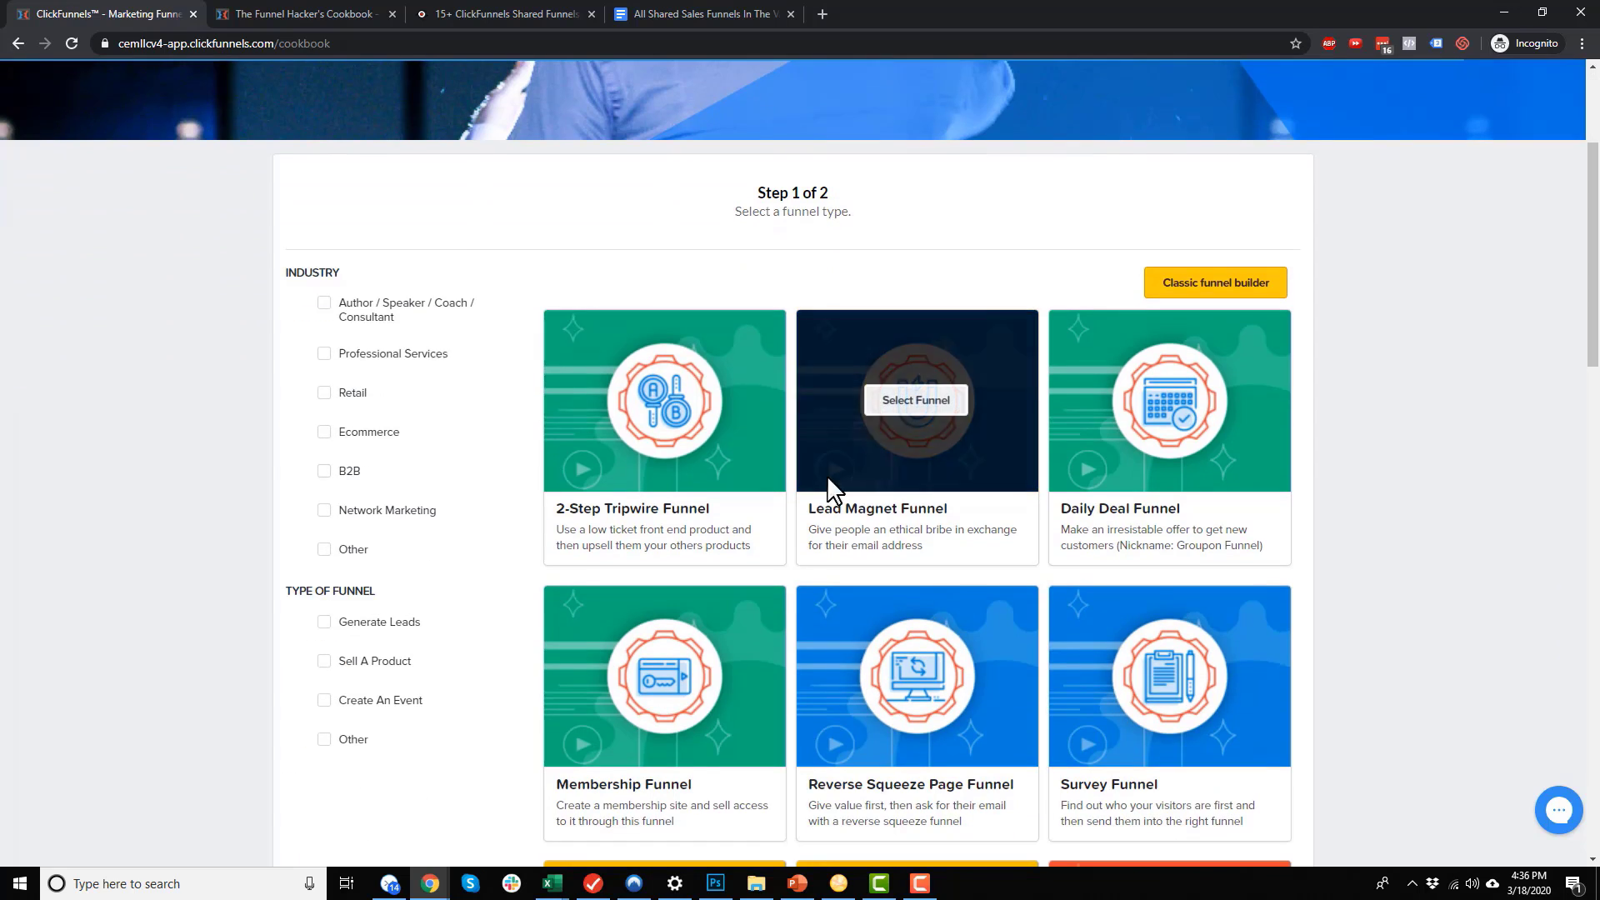
pyautogui.moveTo(714, 427)
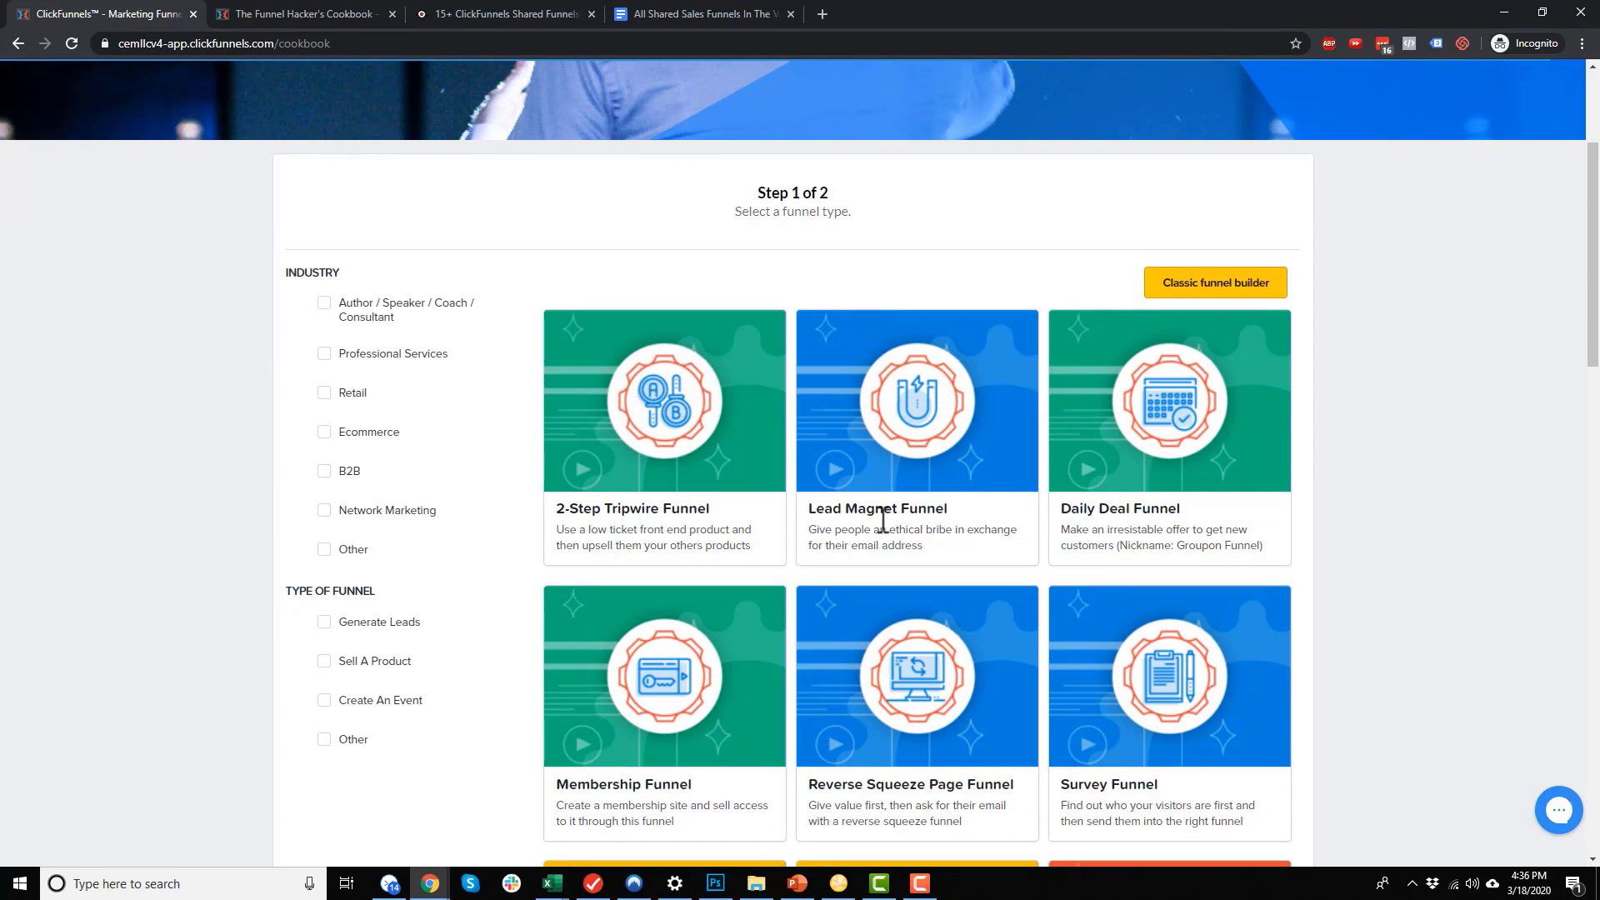
pyautogui.scroll(-3, 1114, 530)
pyautogui.scroll(-3, 807, 511)
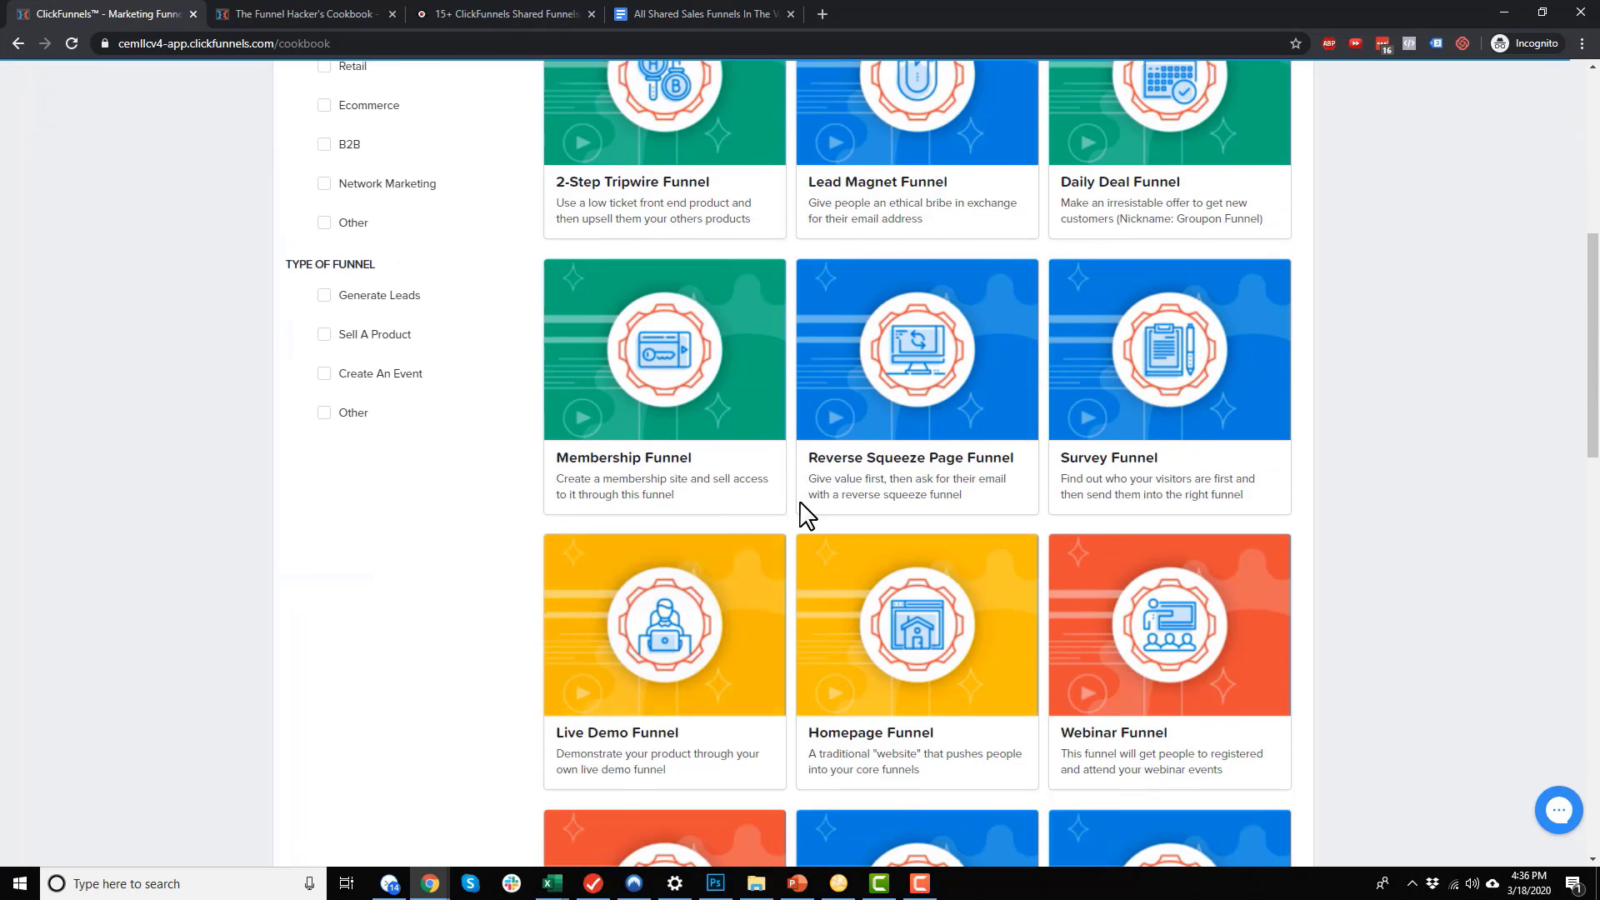
pyautogui.scroll(-6, 1092, 292)
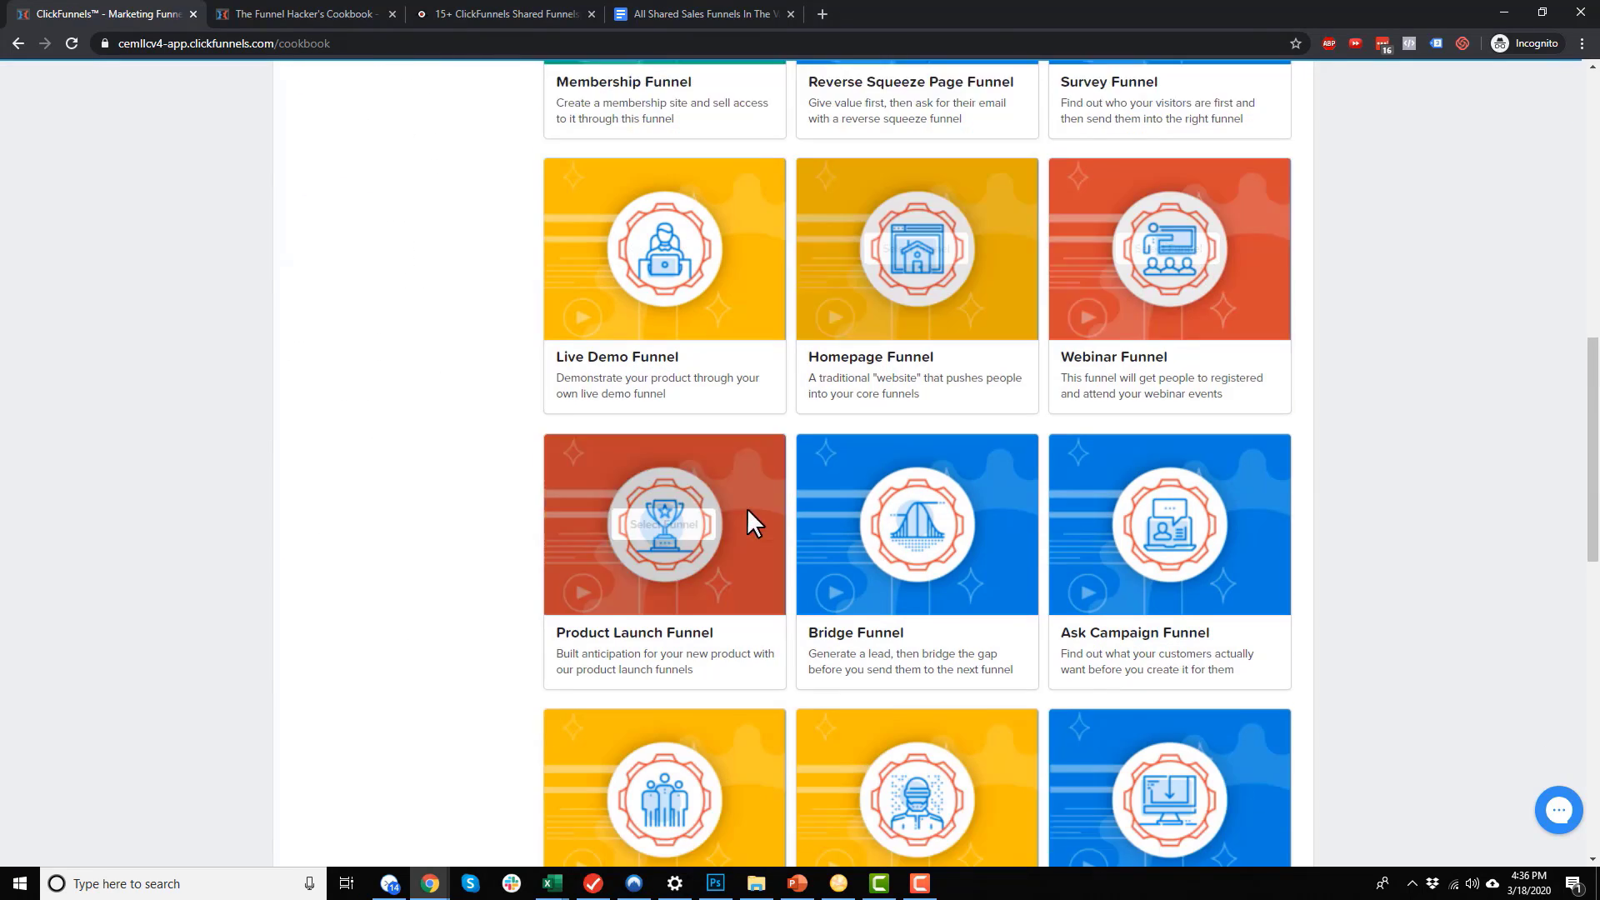
pyautogui.scroll(-8, 834, 492)
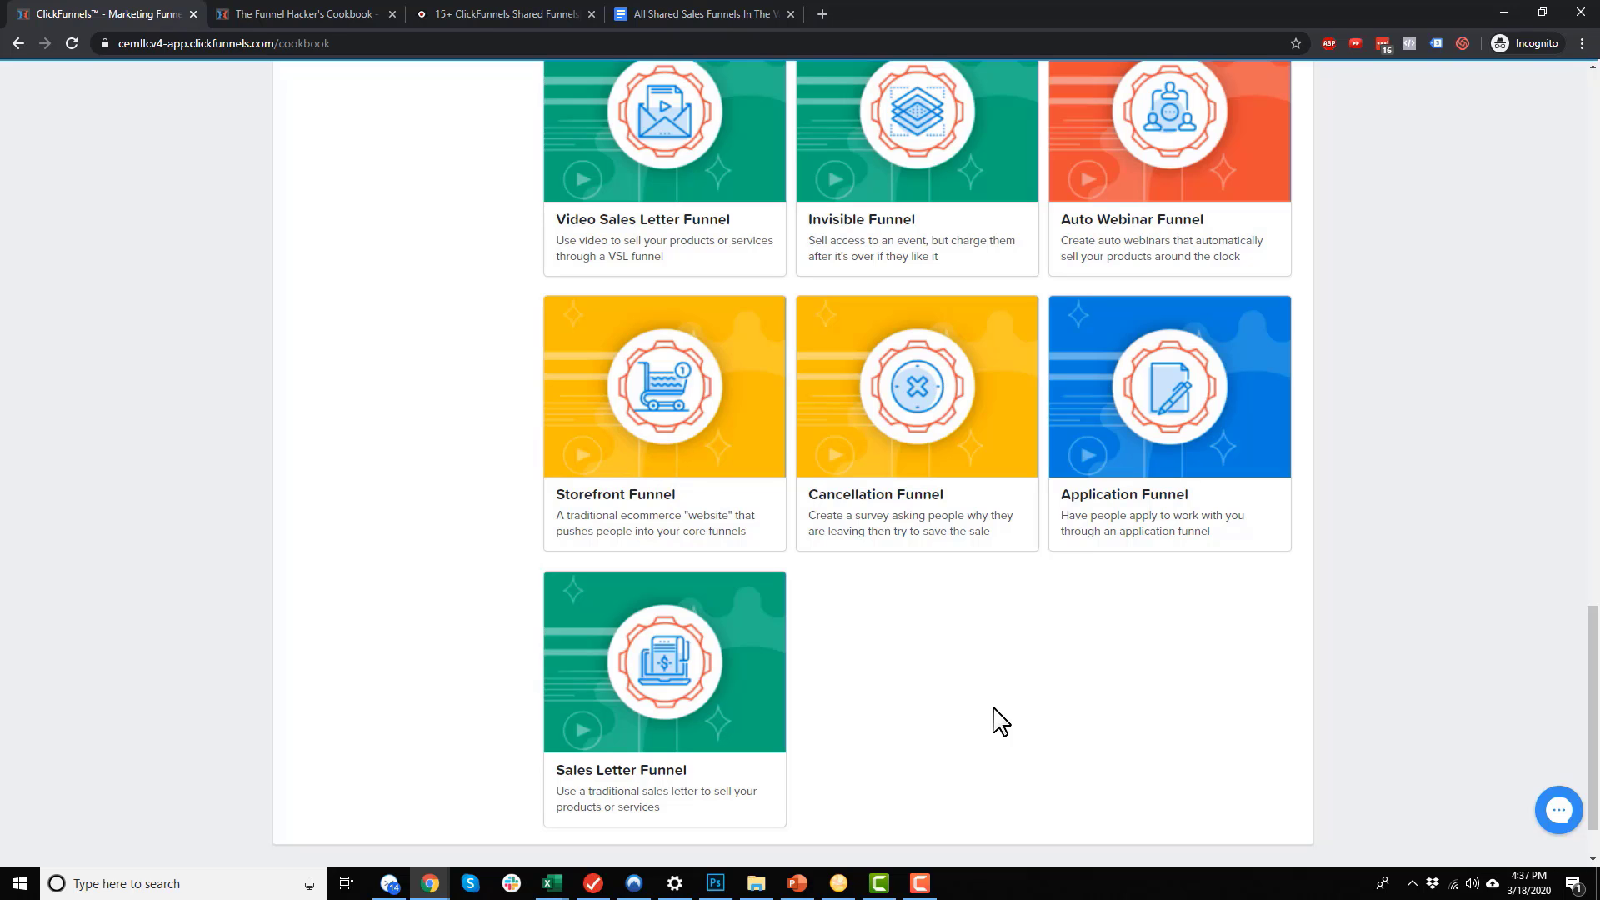
pyautogui.scroll(5, 944, 724)
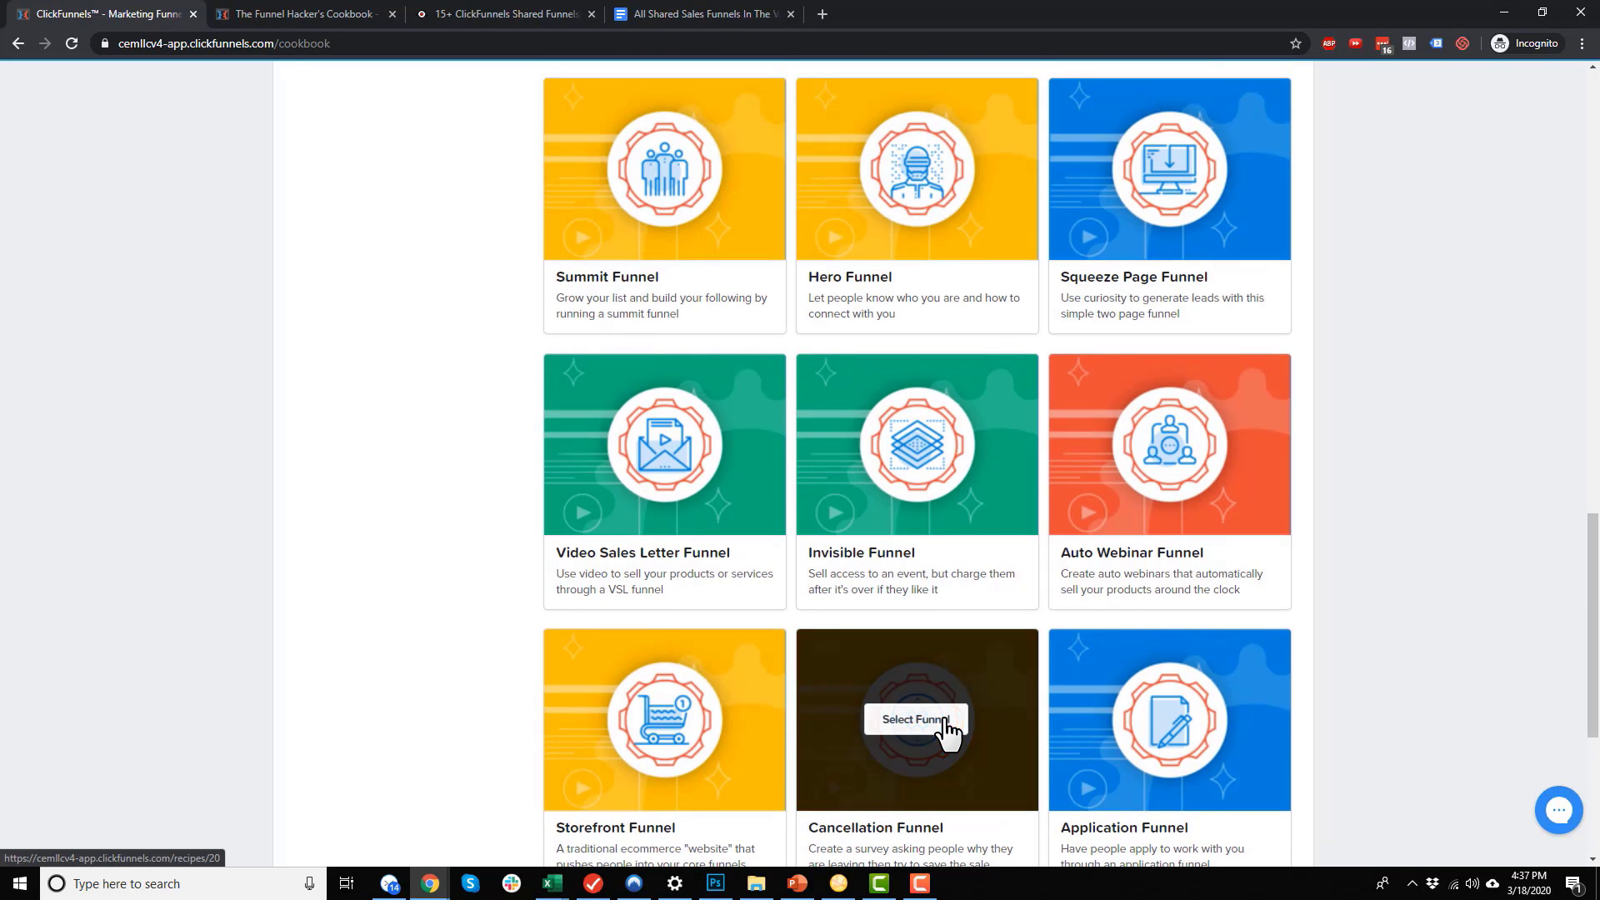
pyautogui.scroll(6, 950, 733)
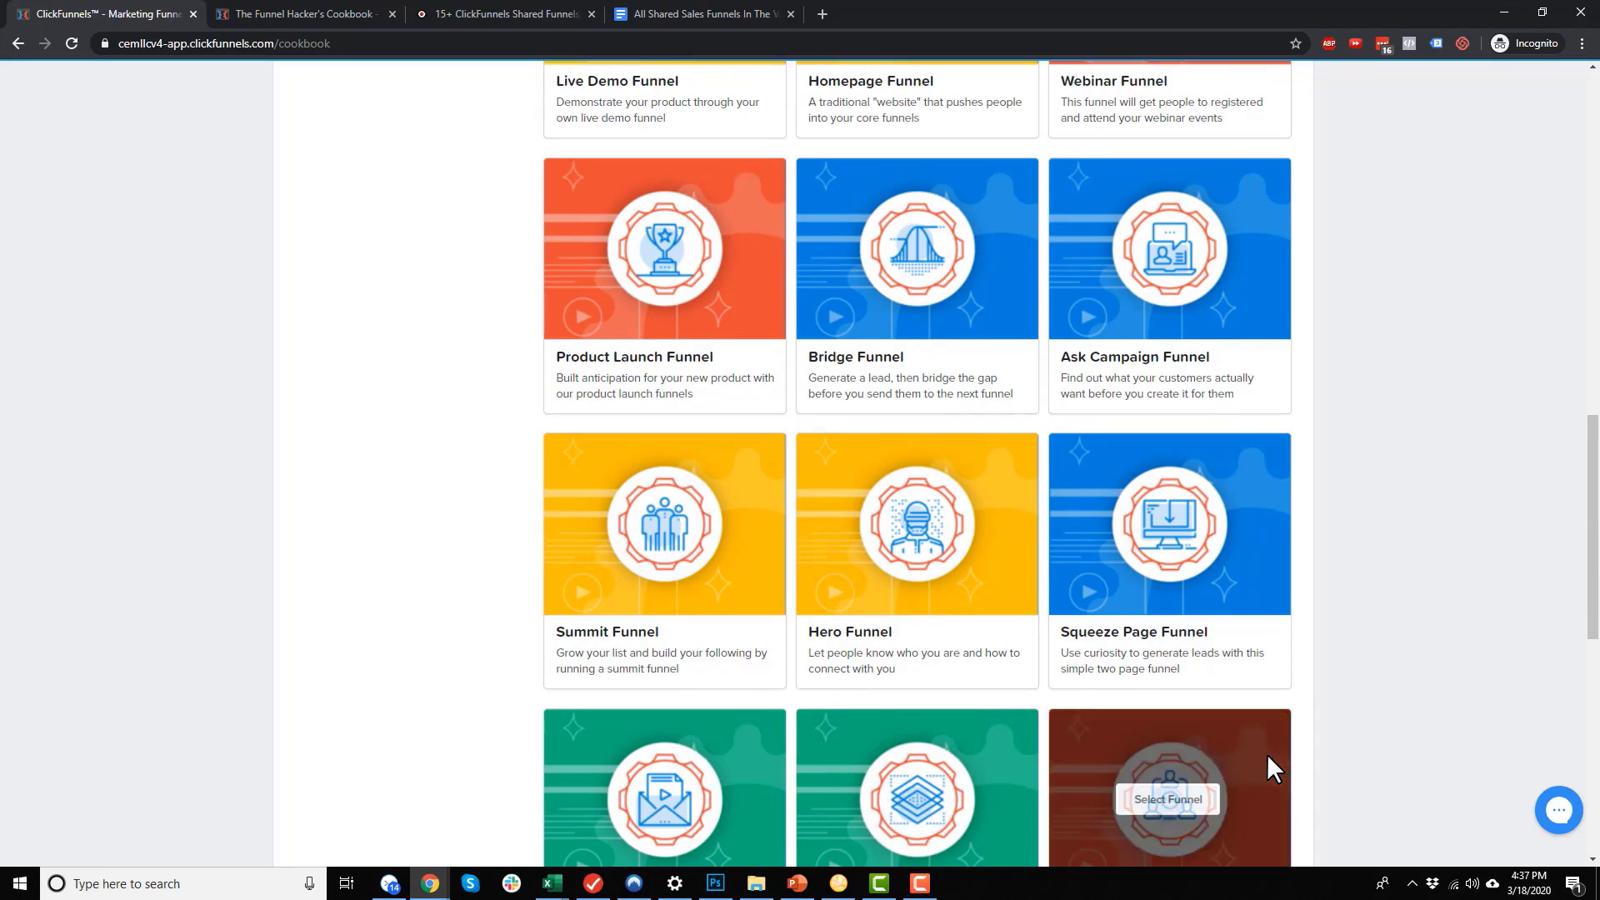
pyautogui.scroll(4, 1270, 758)
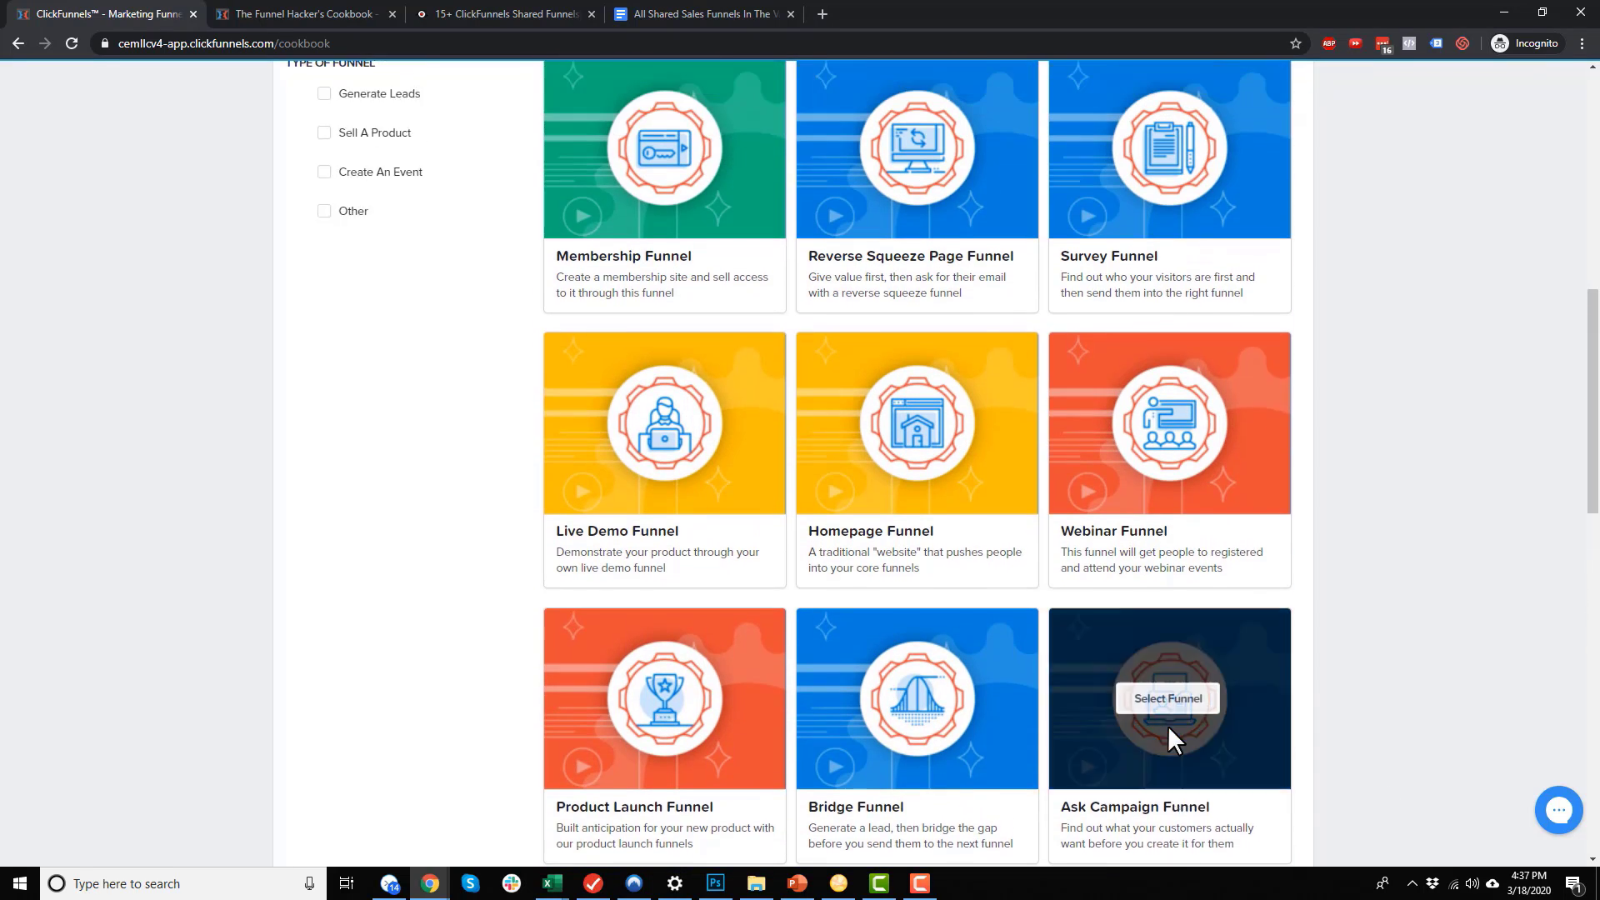
pyautogui.scroll(3, 1168, 738)
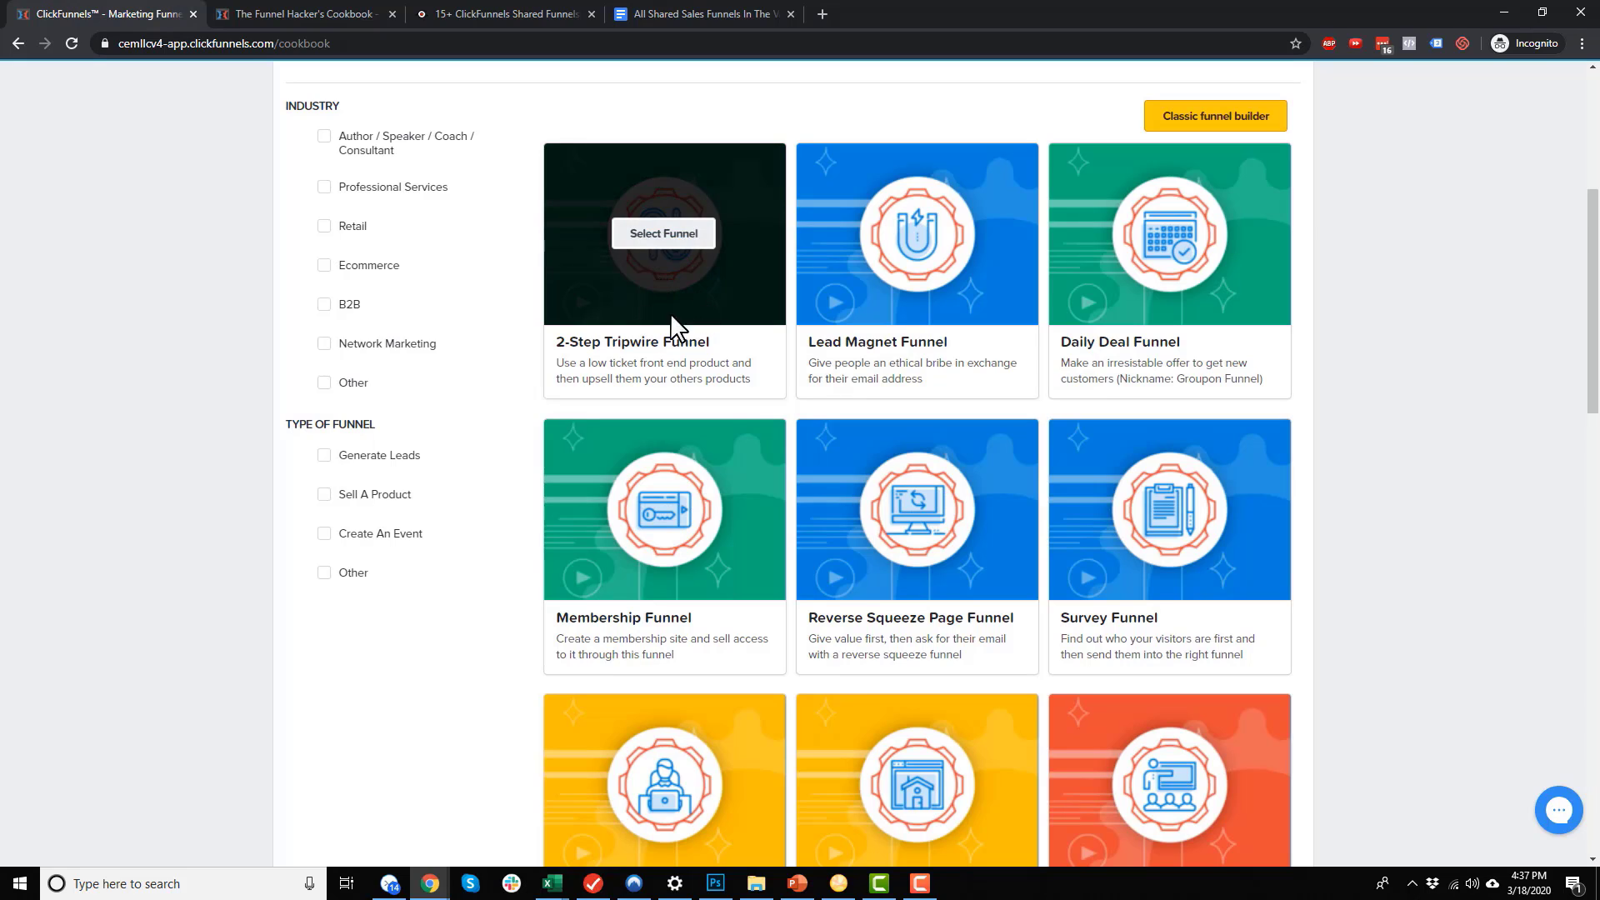
pyautogui.click(675, 237)
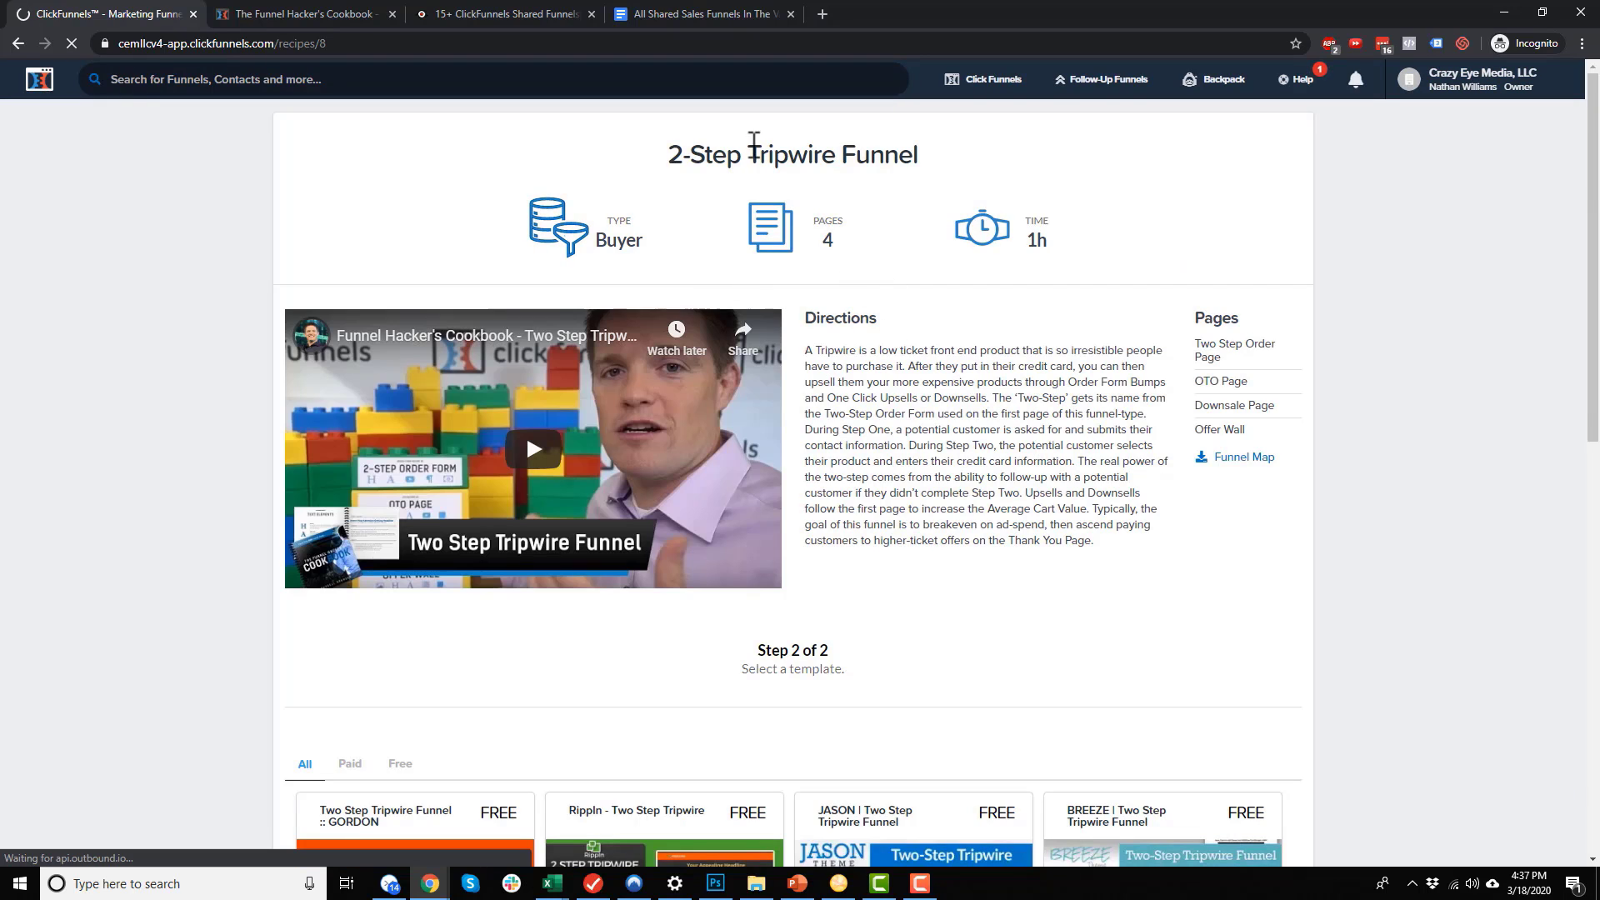
pyautogui.click(833, 159)
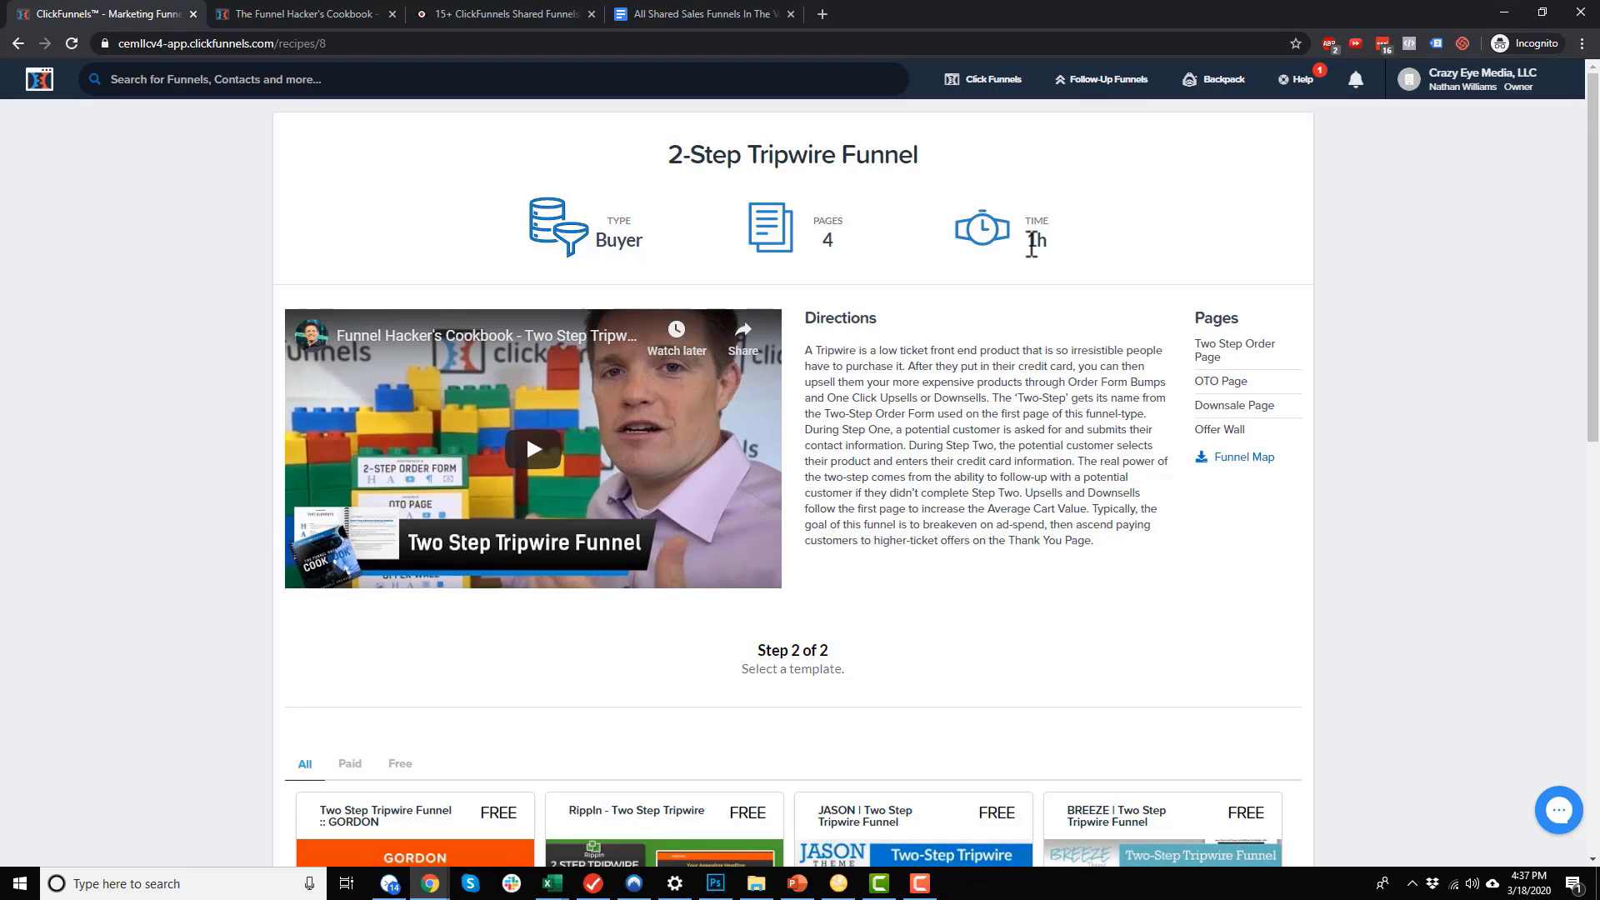
pyautogui.scroll(-1, 863, 400)
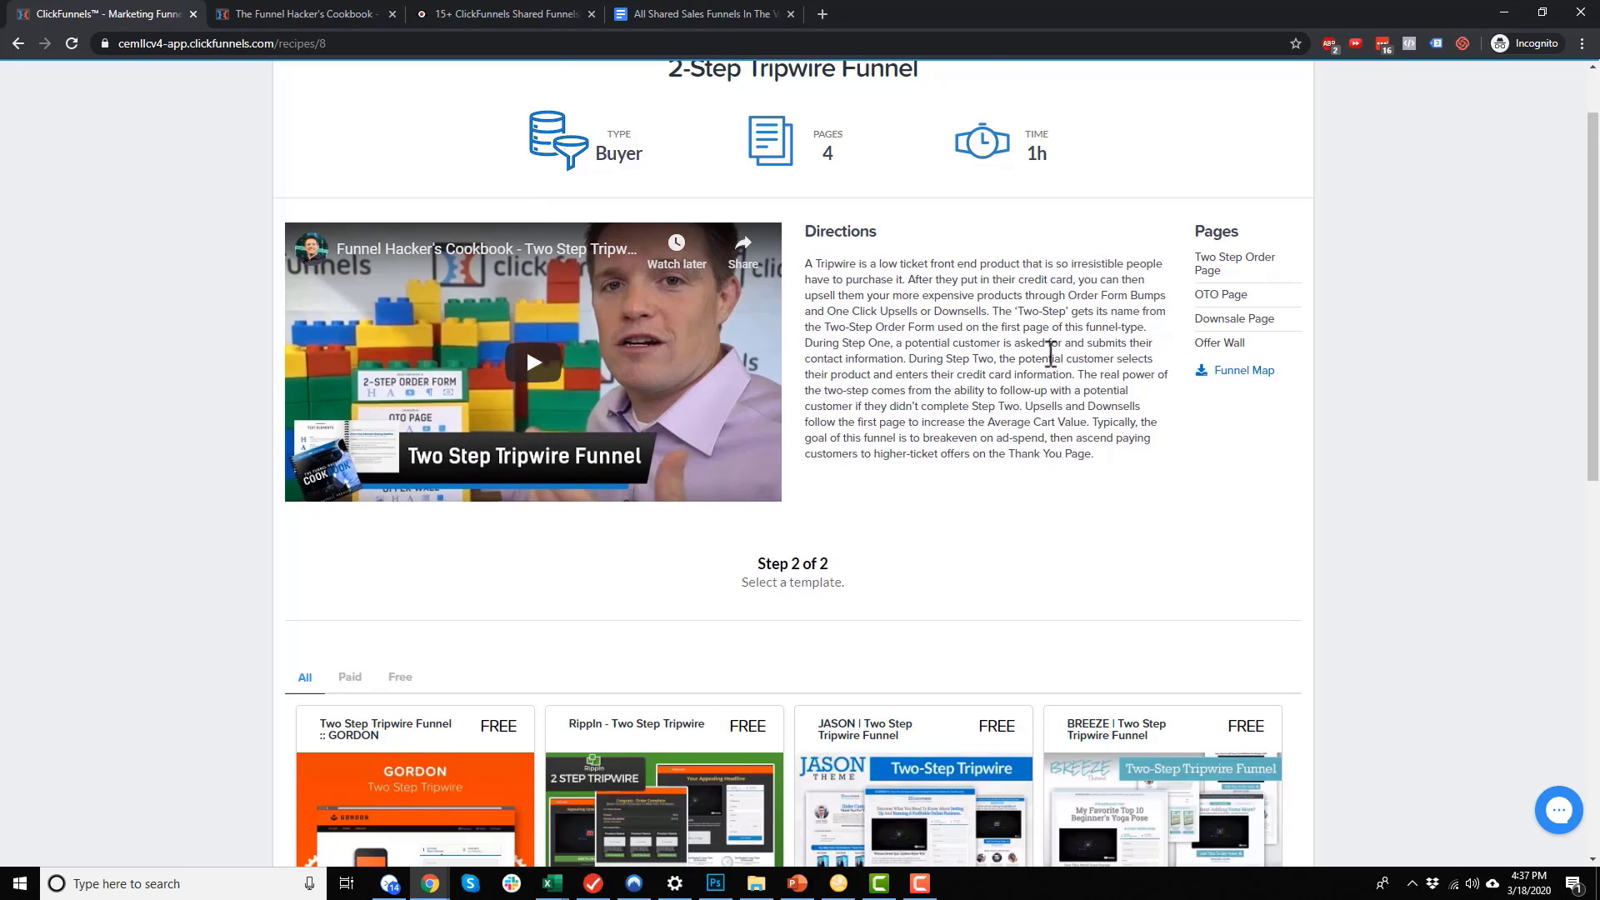
pyautogui.scroll(-1, 1230, 177)
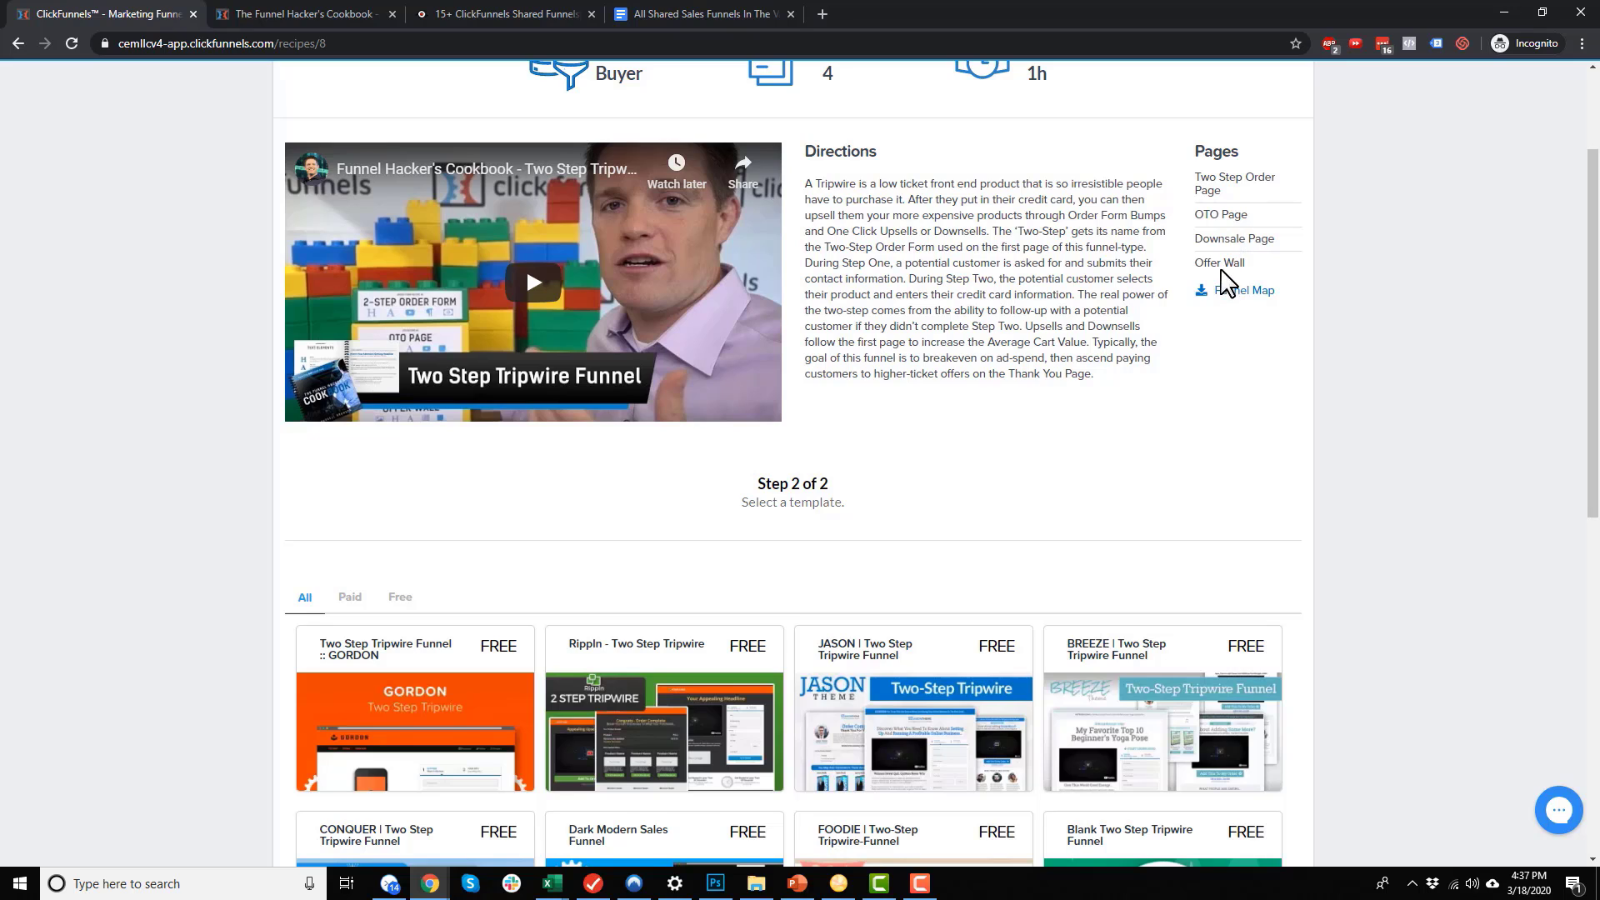
pyautogui.scroll(-4, 1225, 279)
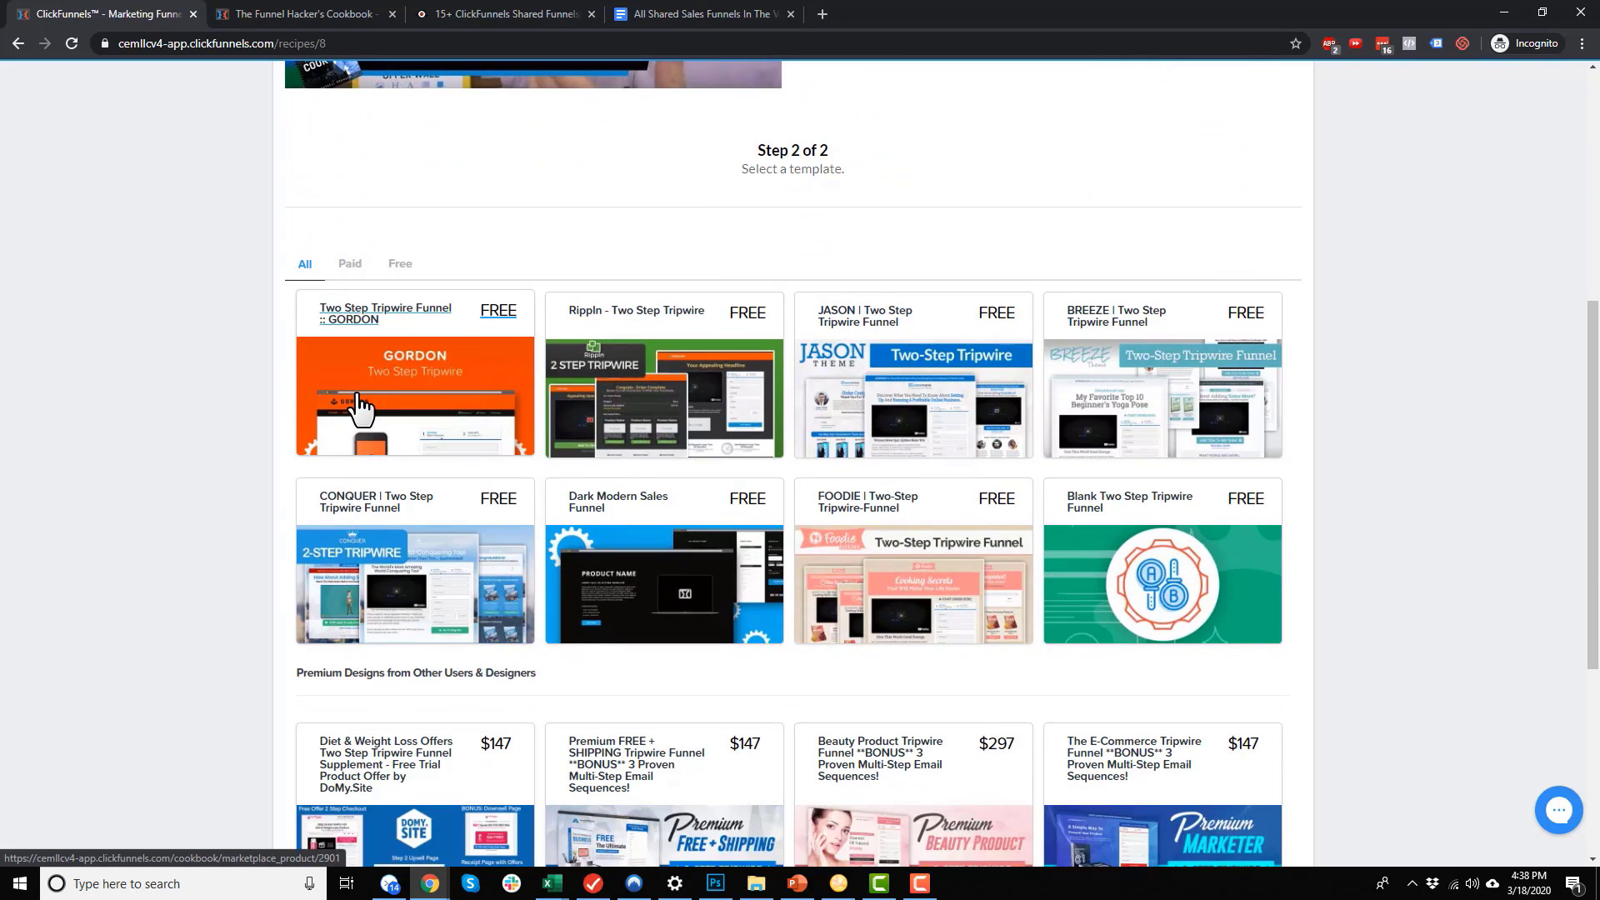
pyautogui.scroll(-1, 1072, 405)
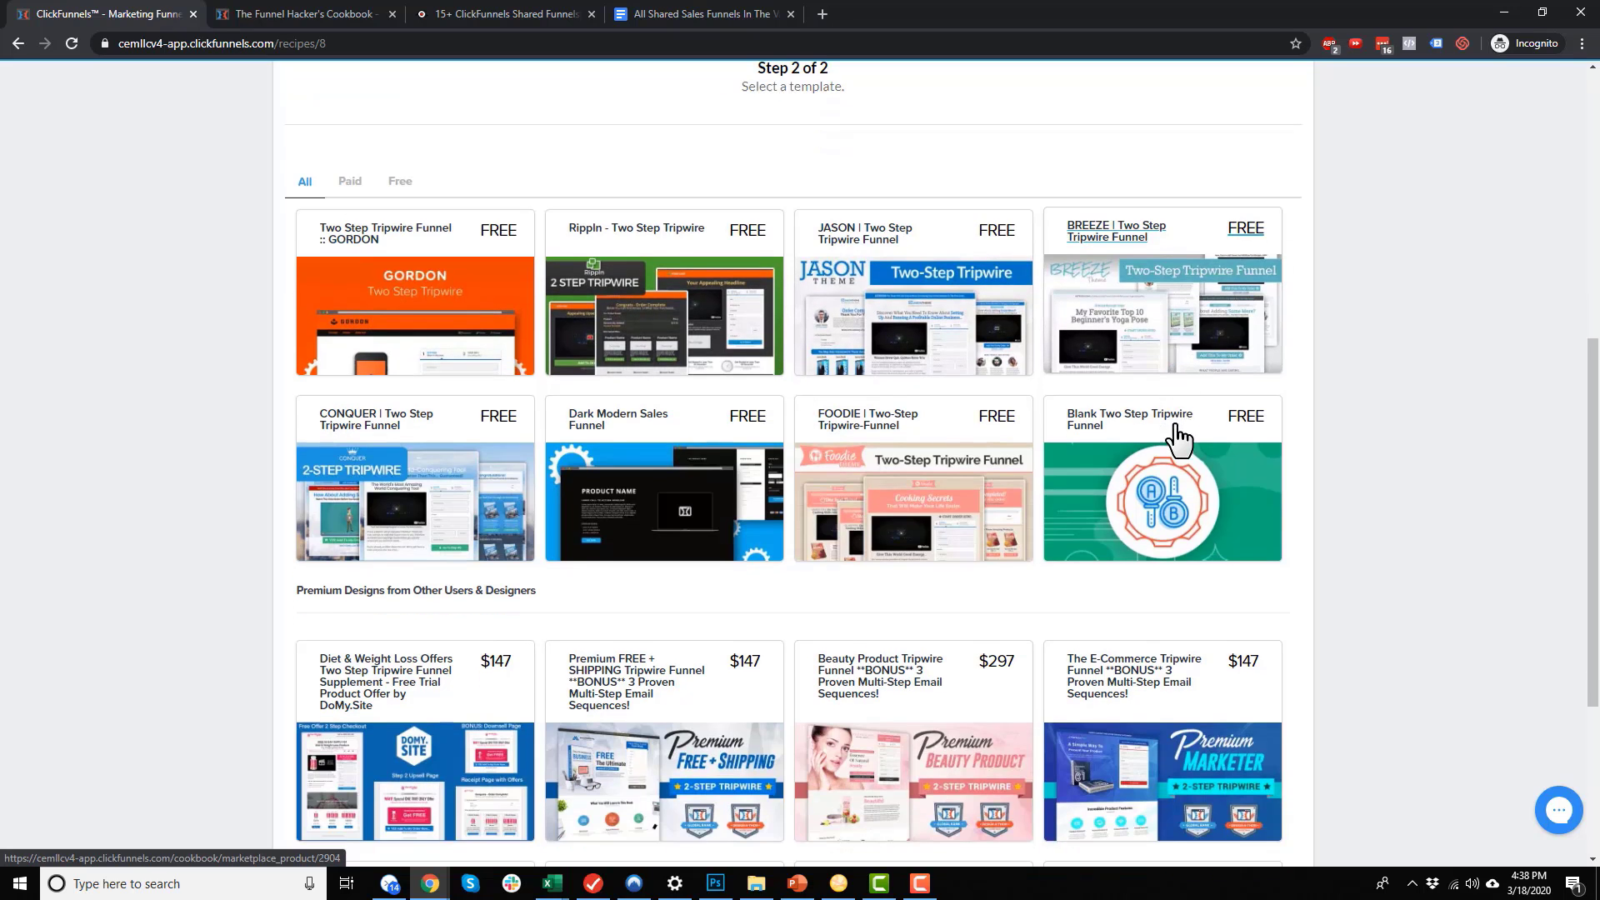
pyautogui.scroll(-4, 838, 588)
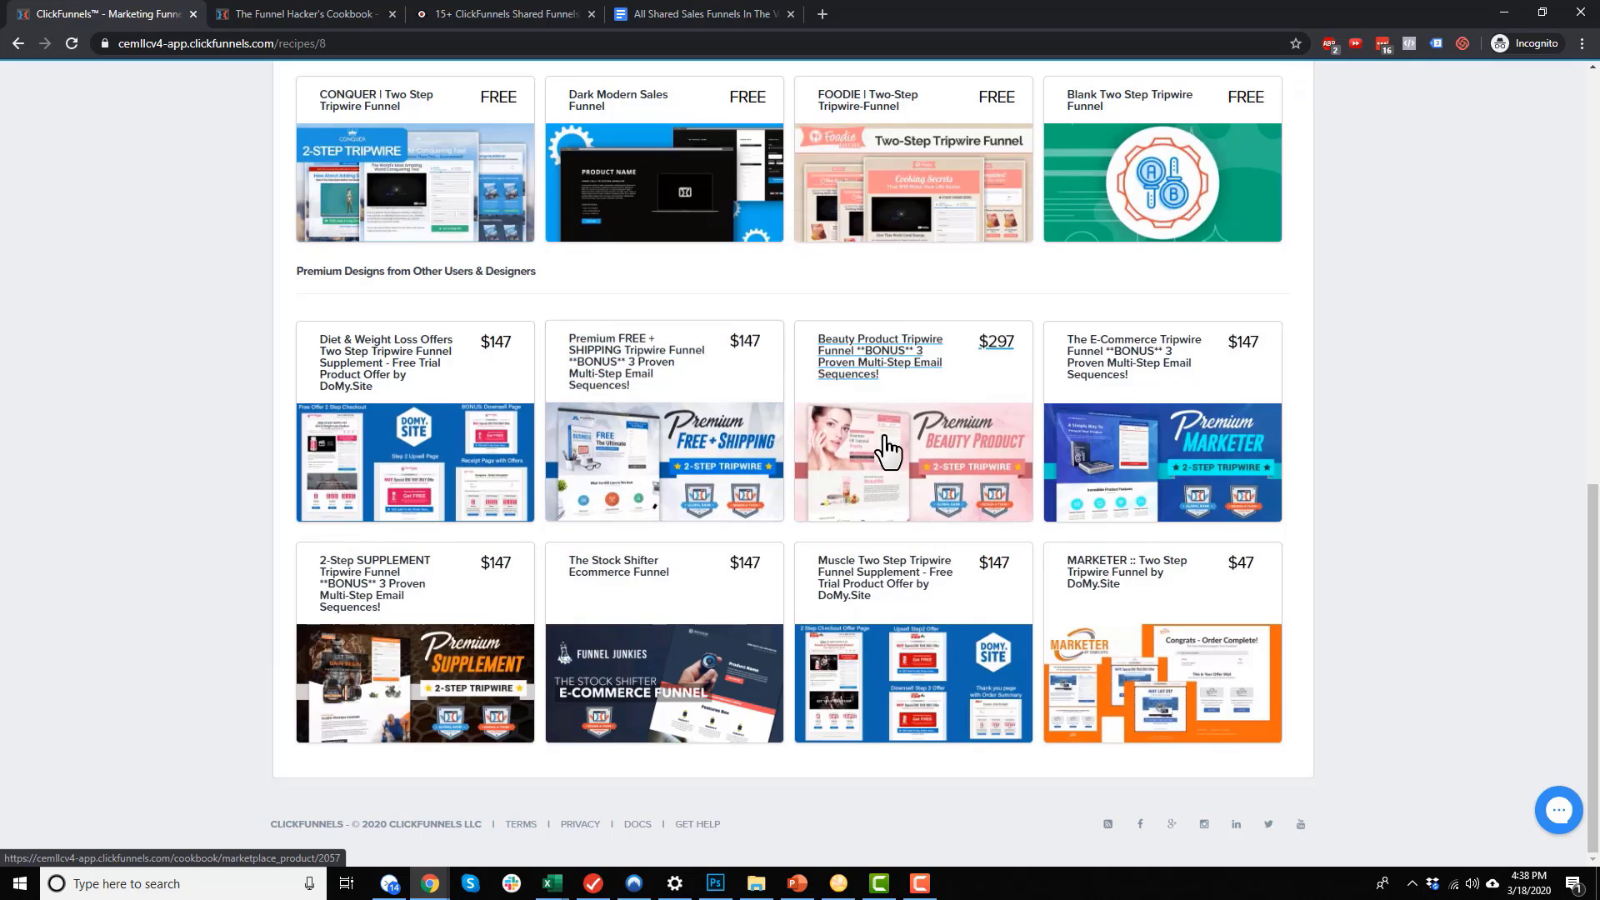
pyautogui.scroll(1, 923, 635)
pyautogui.scroll(4, 922, 583)
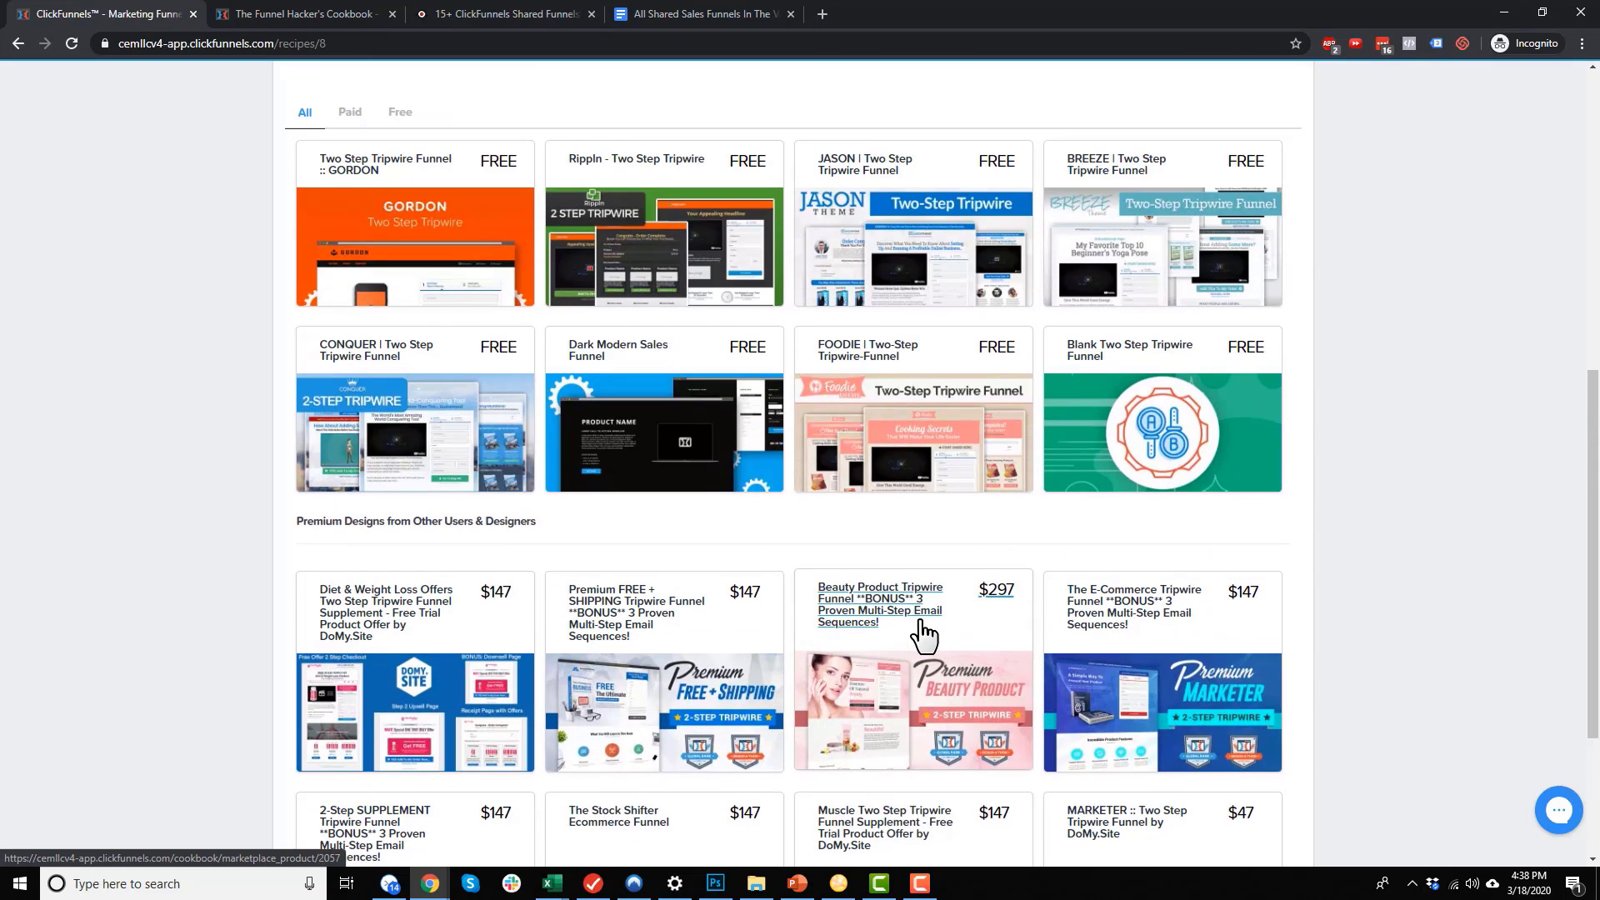
pyautogui.scroll(-2, 918, 624)
pyautogui.scroll(-3, 1058, 680)
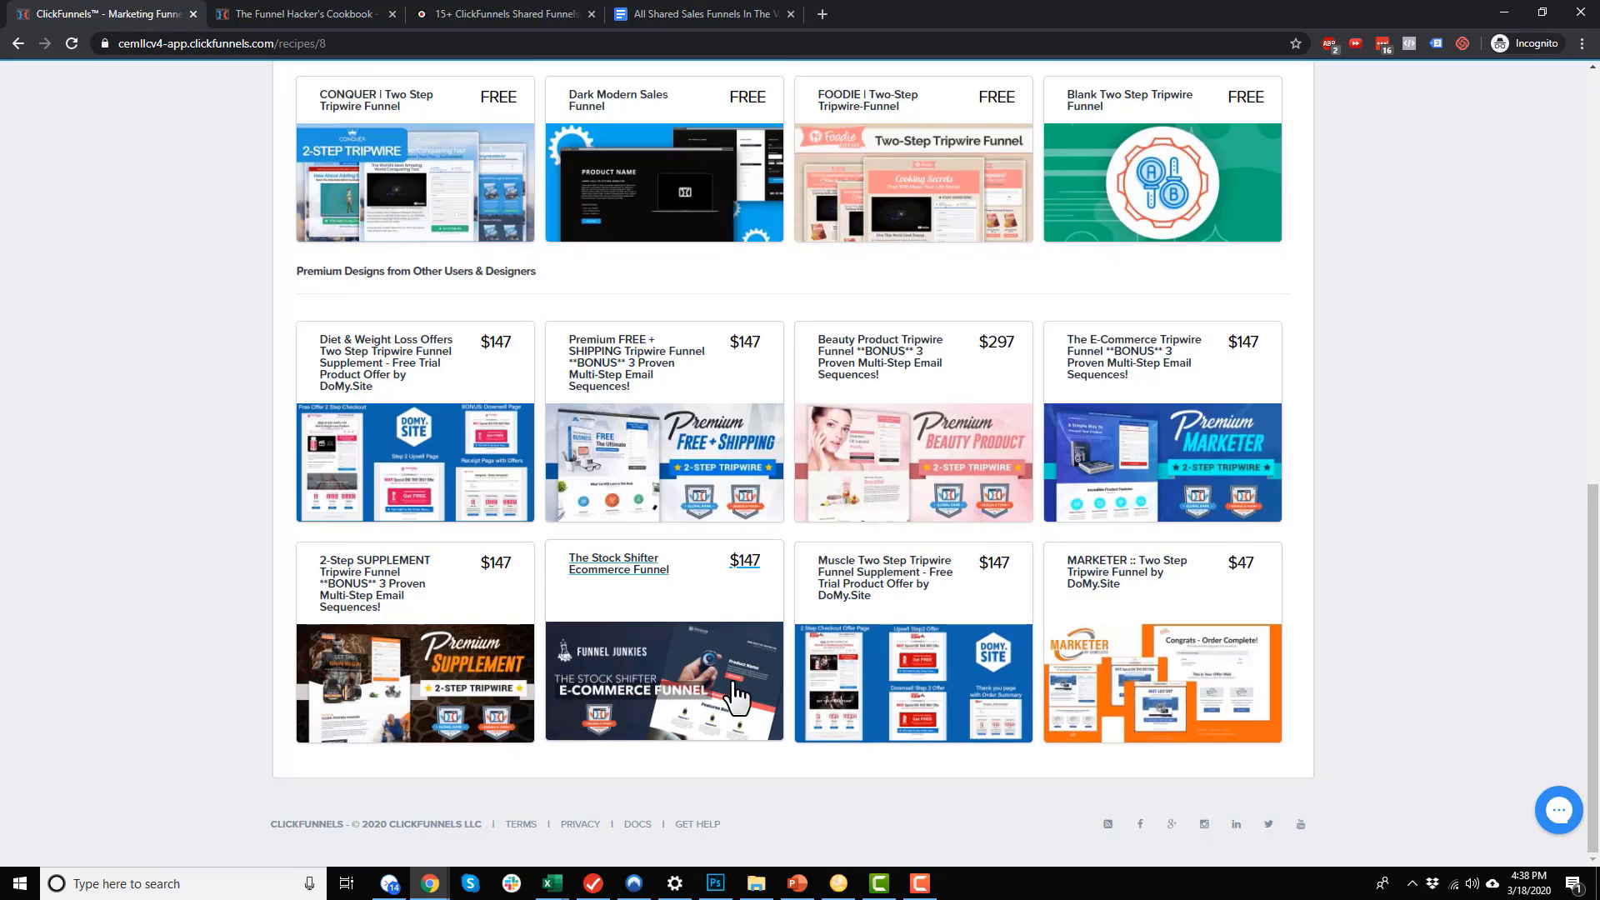
pyautogui.scroll(5, 725, 583)
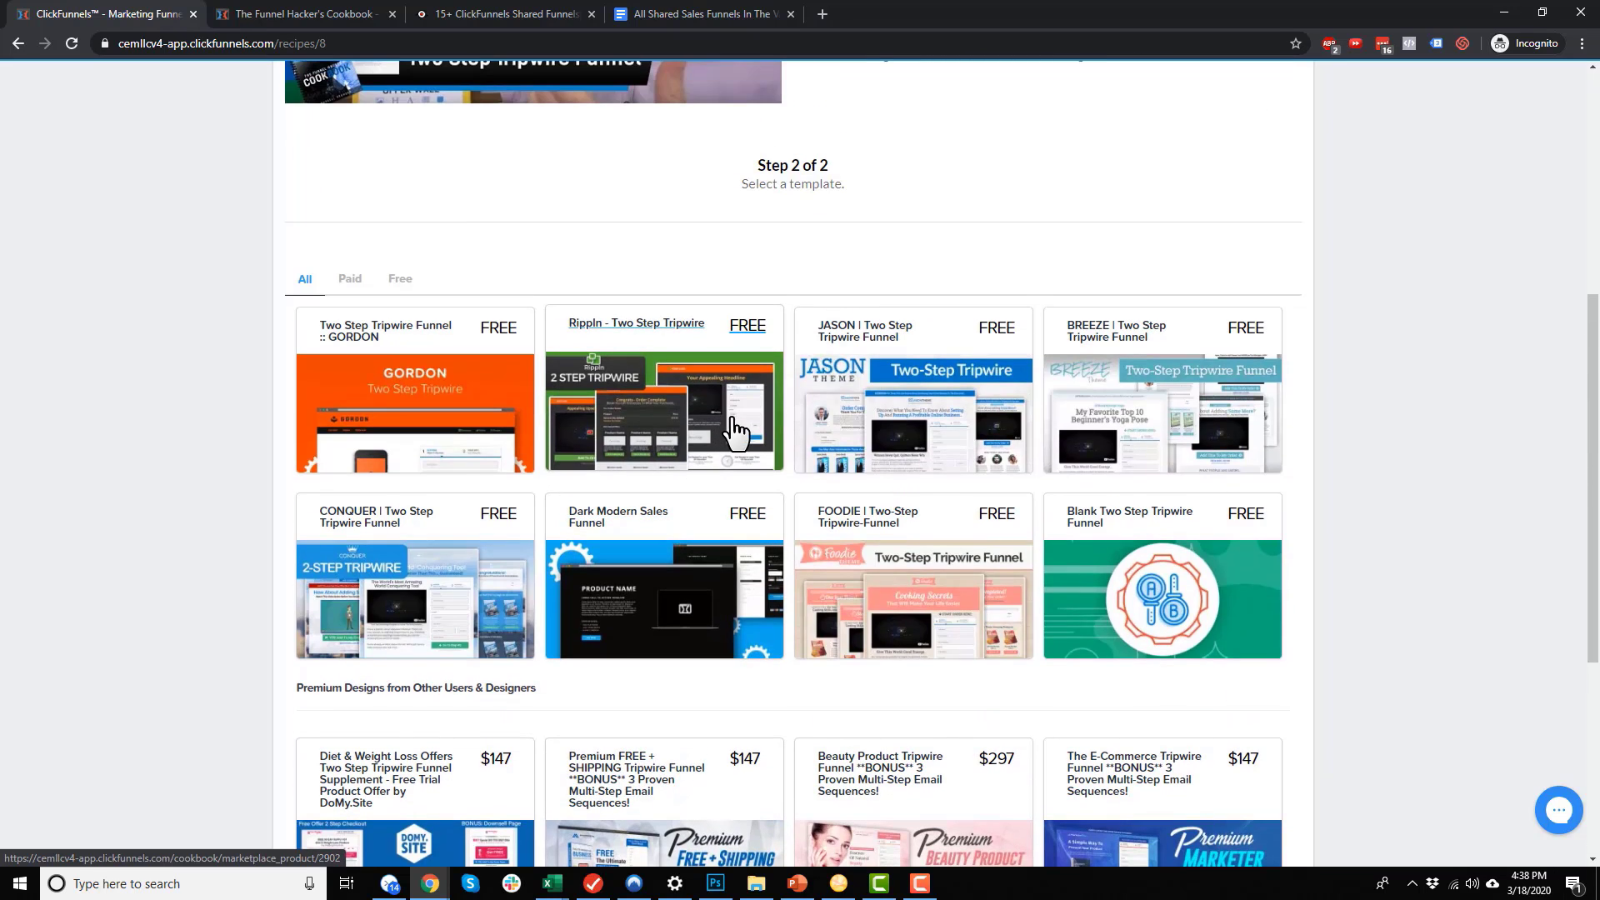
# Compare the Paid, Free and All templates, then open the free JASON | Two Step Tripwire Funnel
pyautogui.click(348, 278)
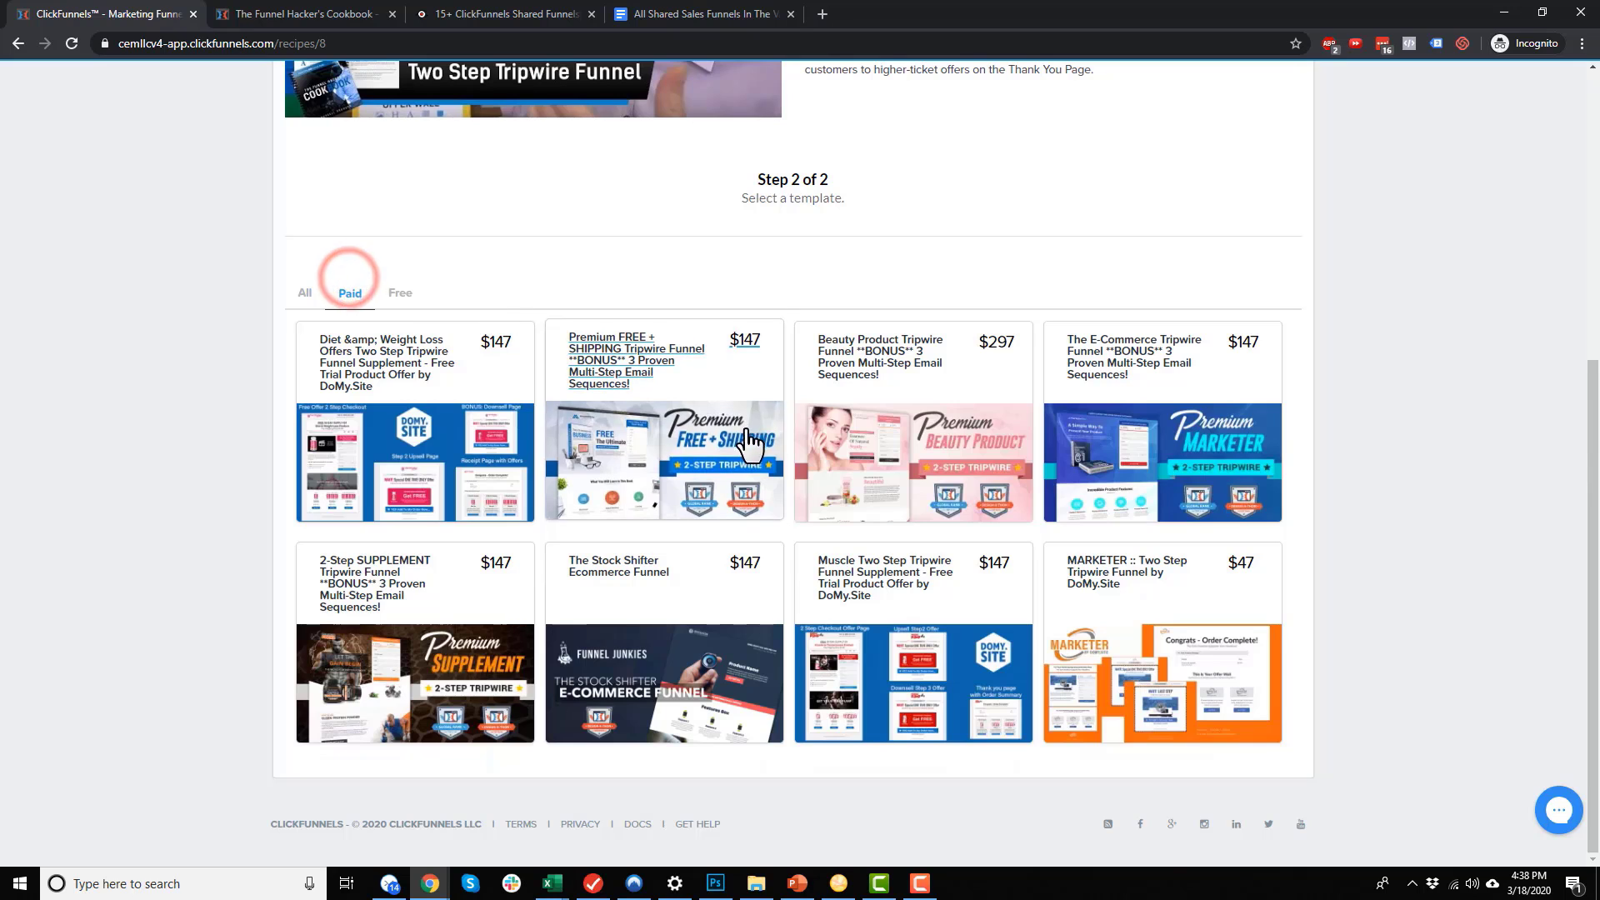
pyautogui.click(400, 293)
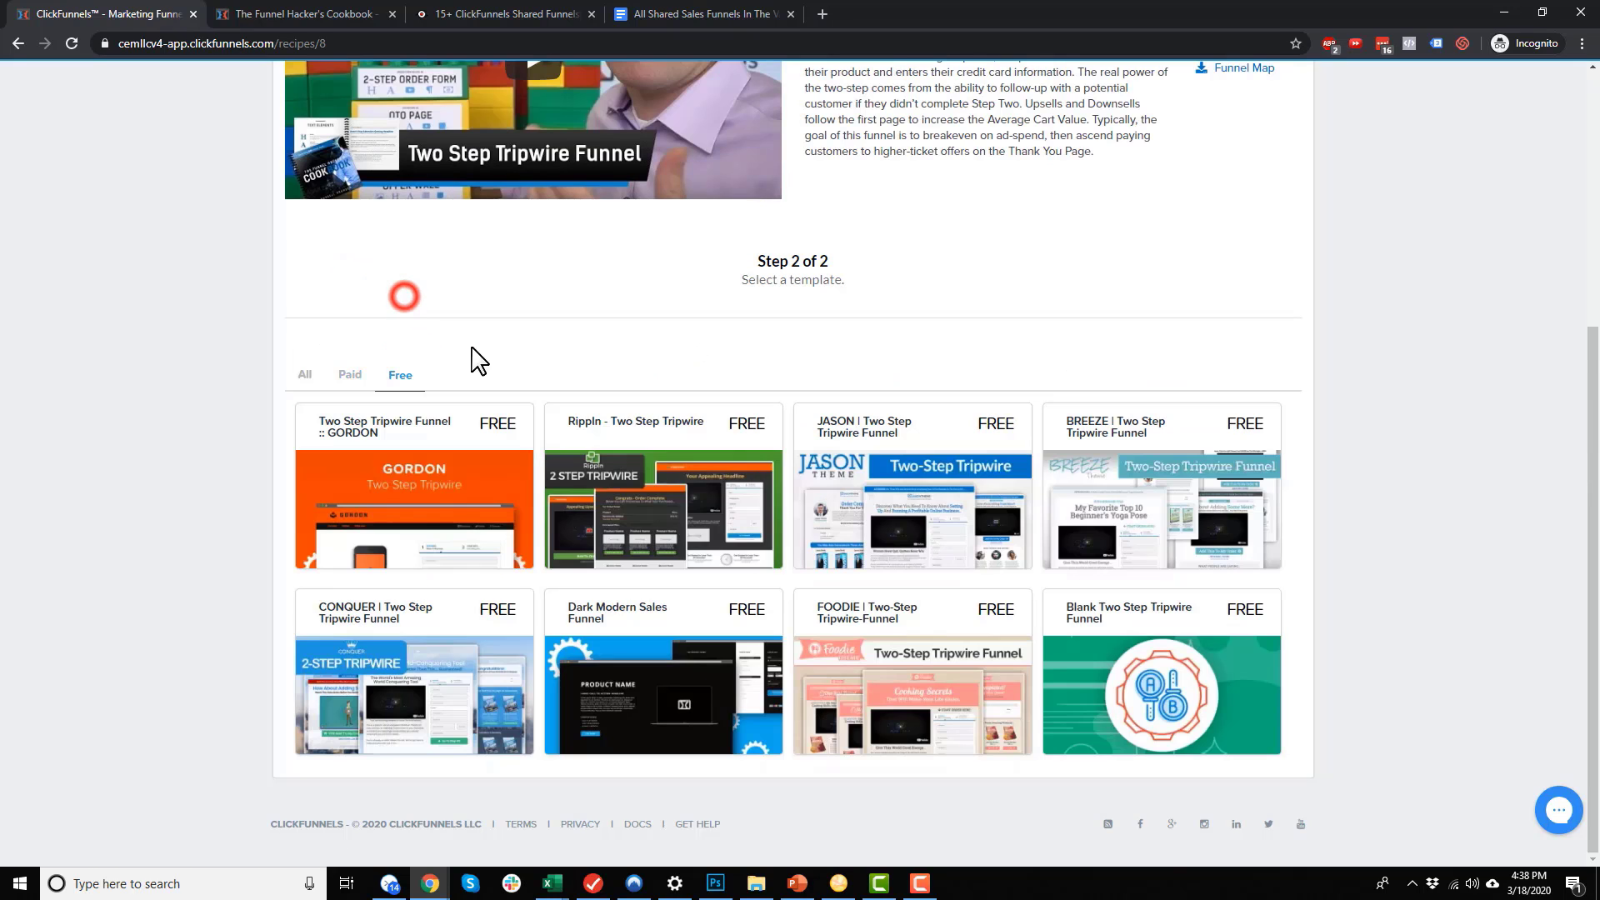
pyautogui.click(310, 376)
pyautogui.click(389, 284)
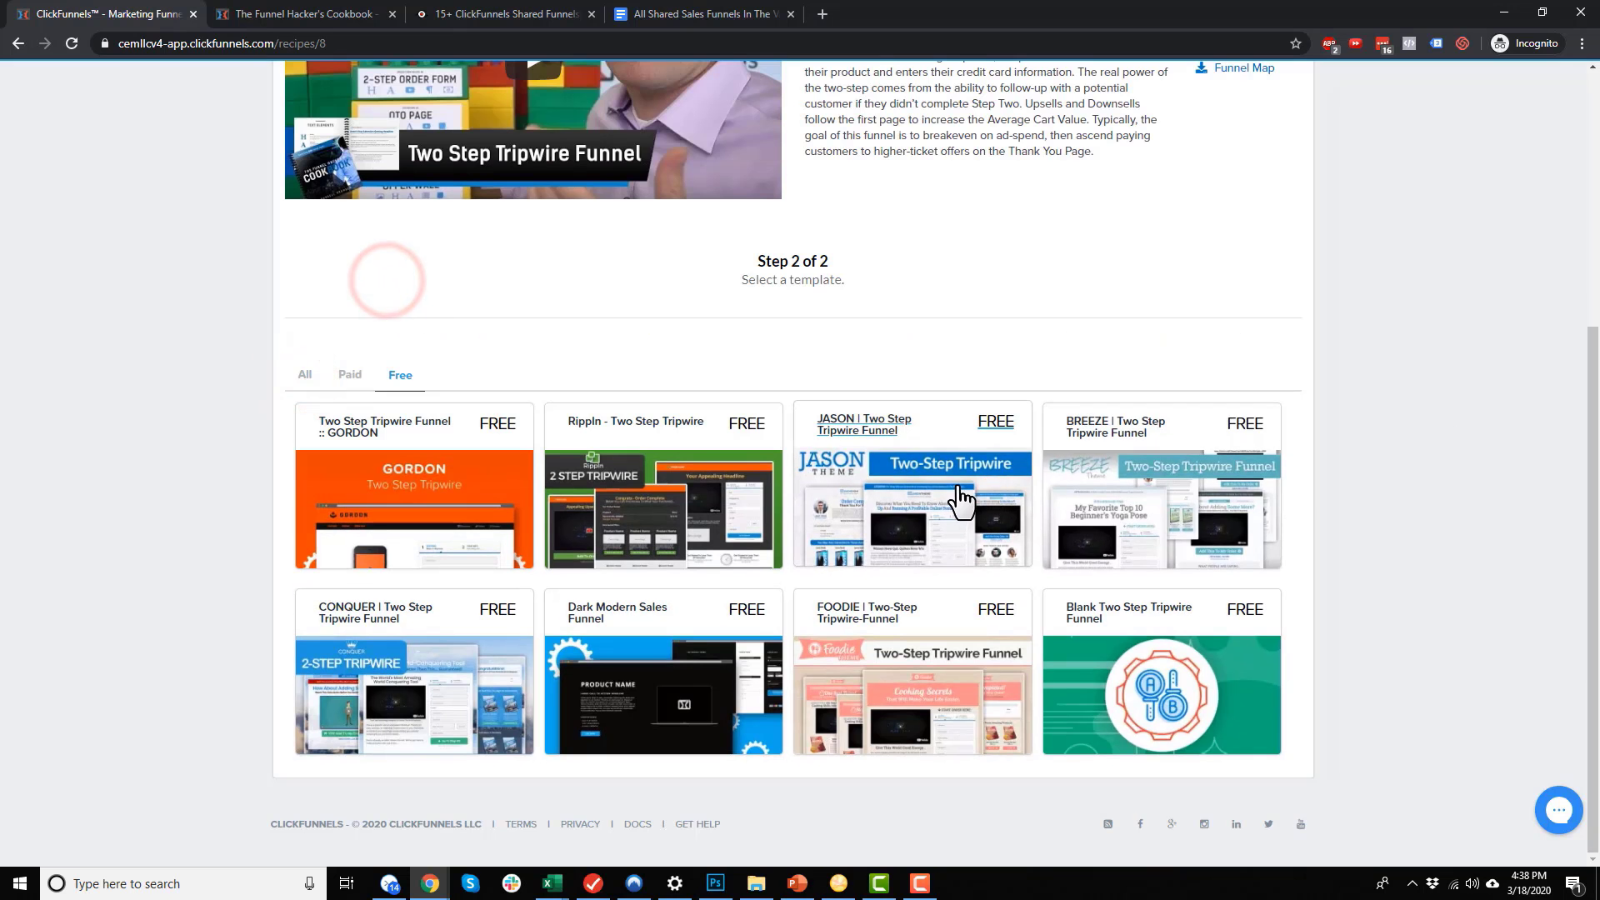
pyautogui.click(958, 488)
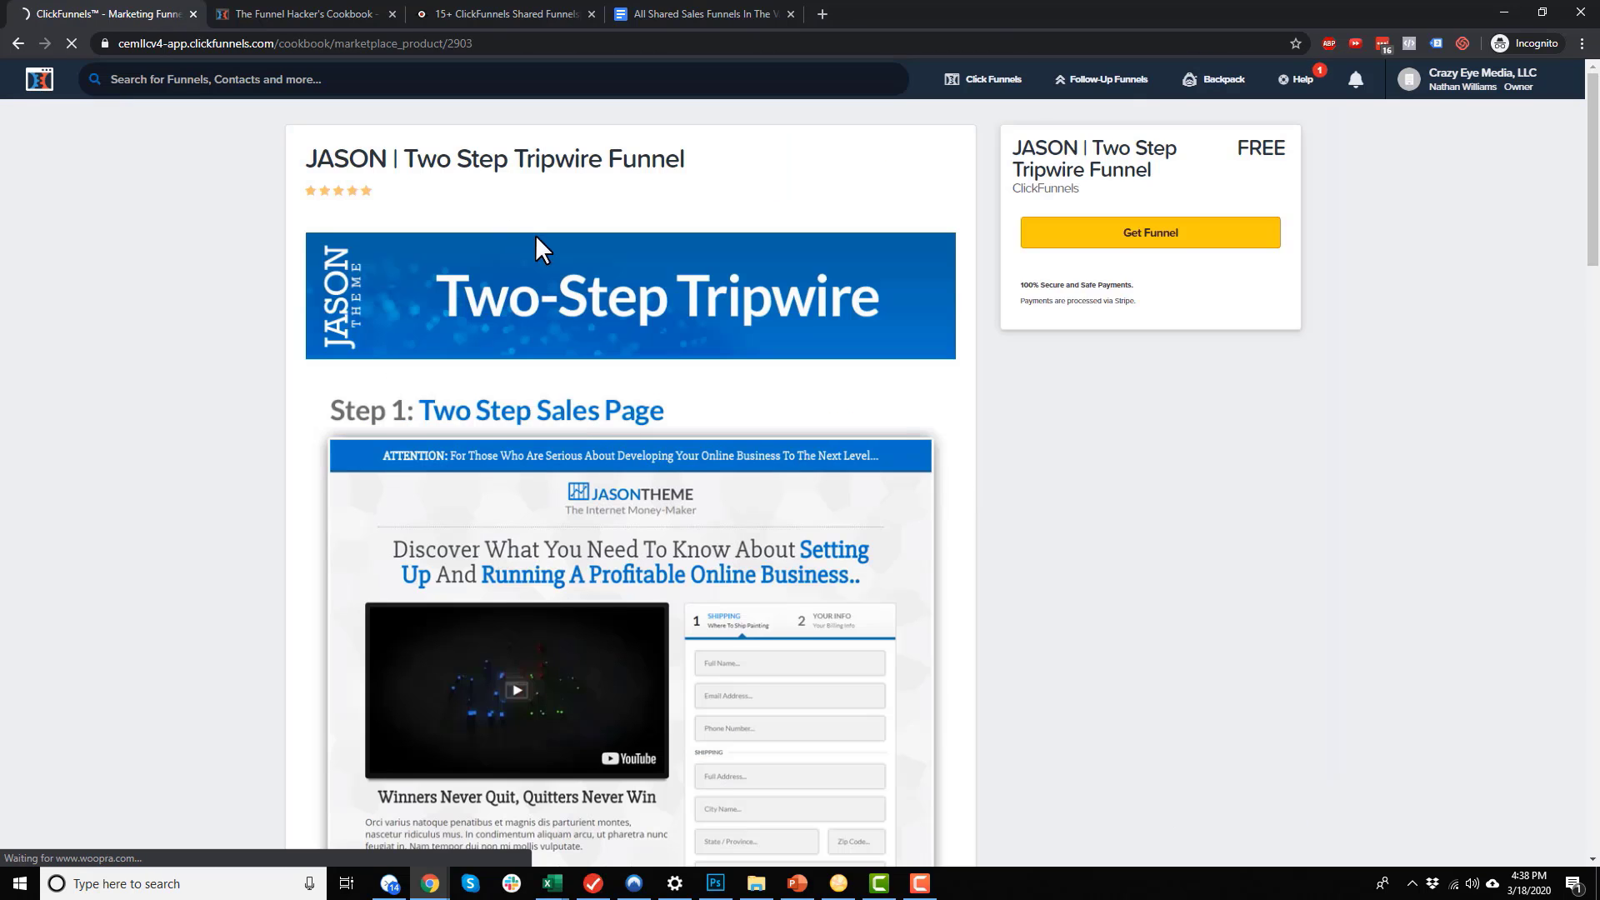
# Review the JASON template page and claim it with Get Funnel
pyautogui.scroll(-2, 535, 247)
pyautogui.scroll(2, 450, 207)
pyautogui.scroll(-8, 613, 283)
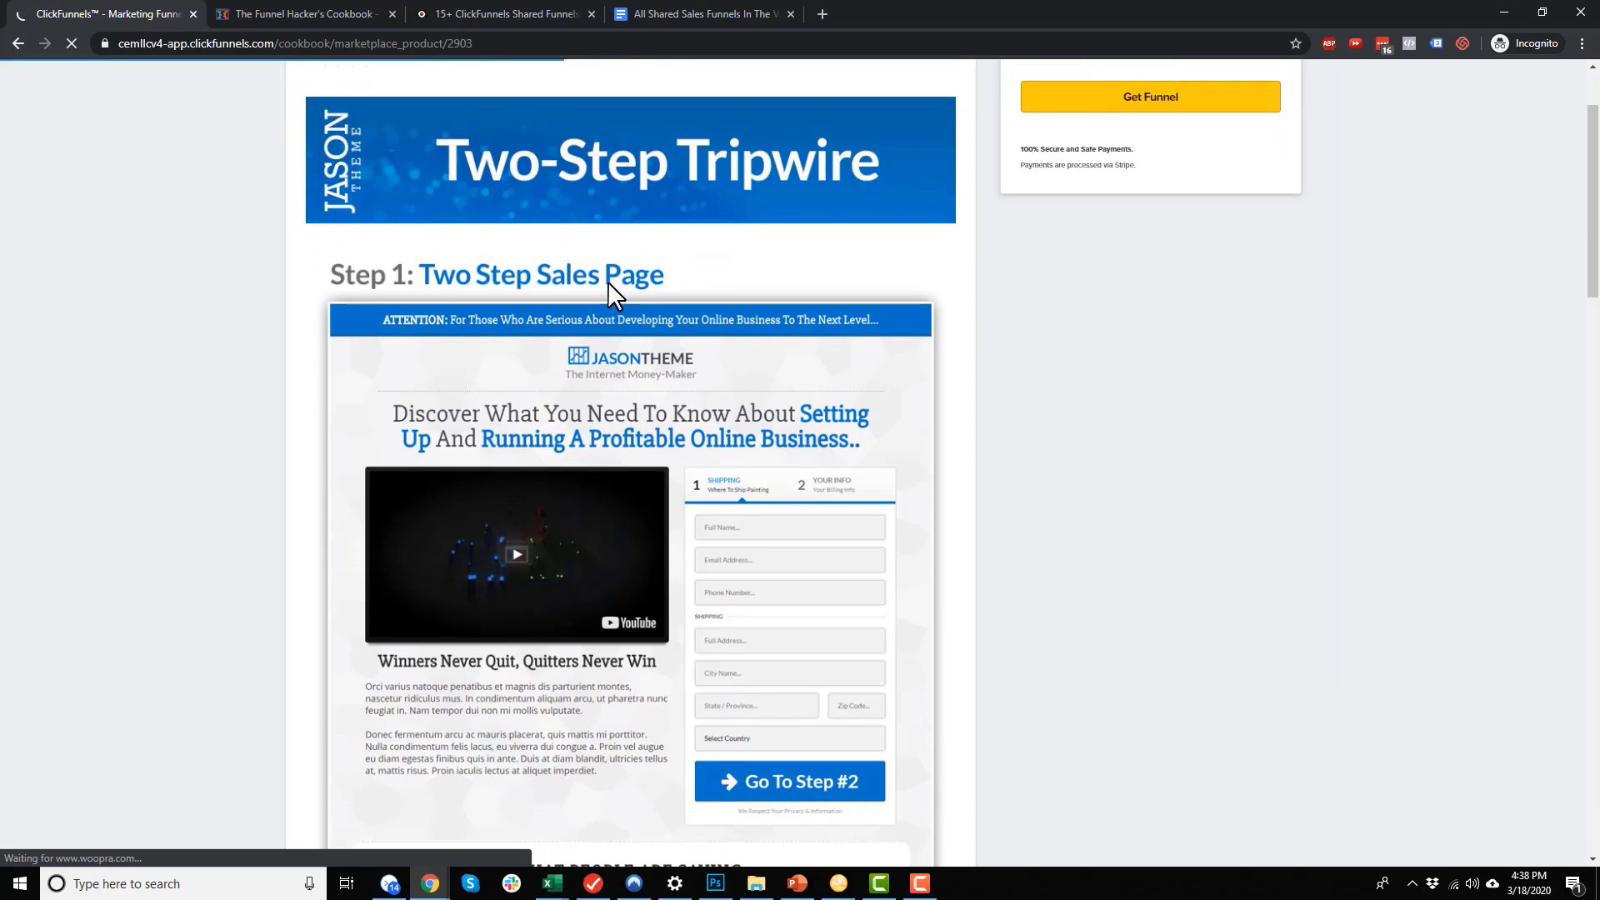
pyautogui.scroll(-14, 613, 321)
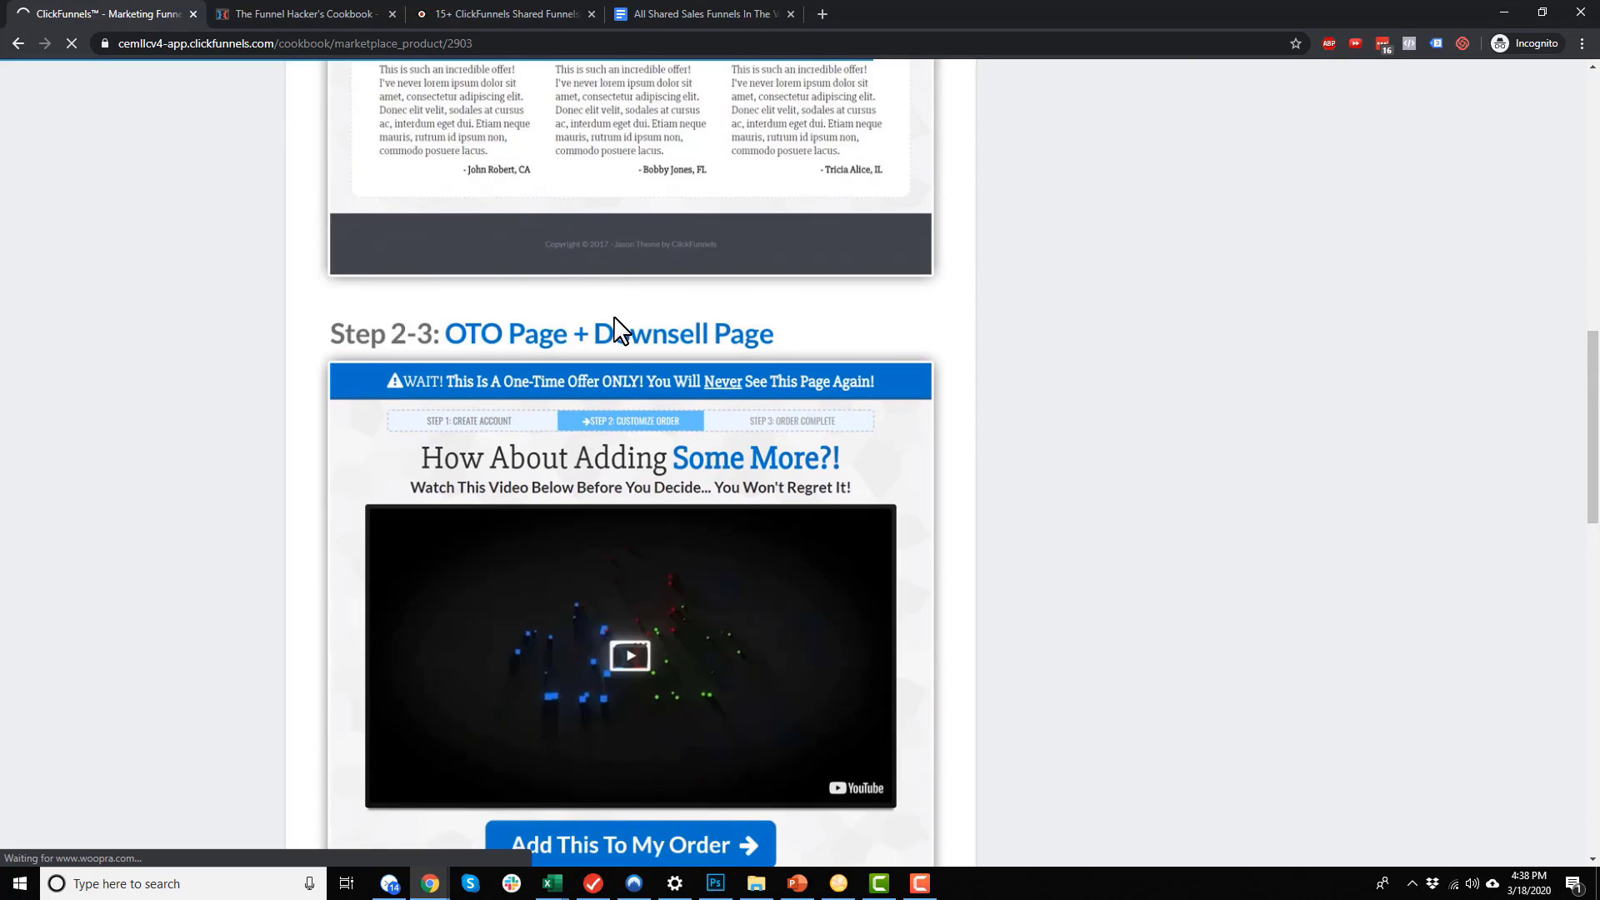
pyautogui.scroll(-6, 614, 323)
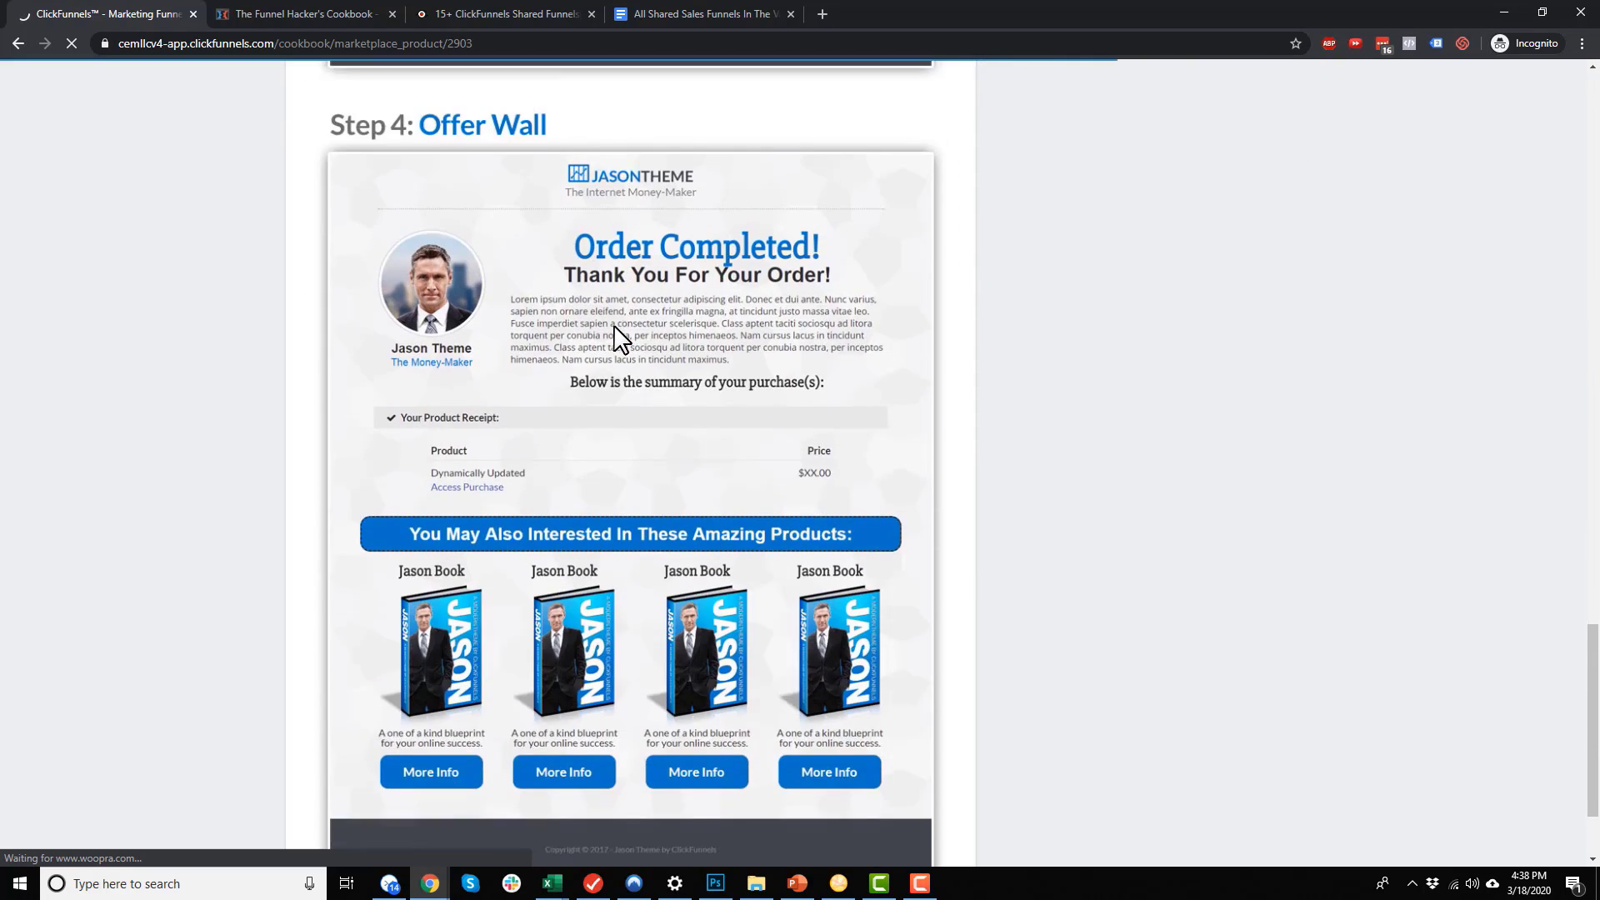
pyautogui.scroll(9, 614, 339)
pyautogui.scroll(20, 725, 521)
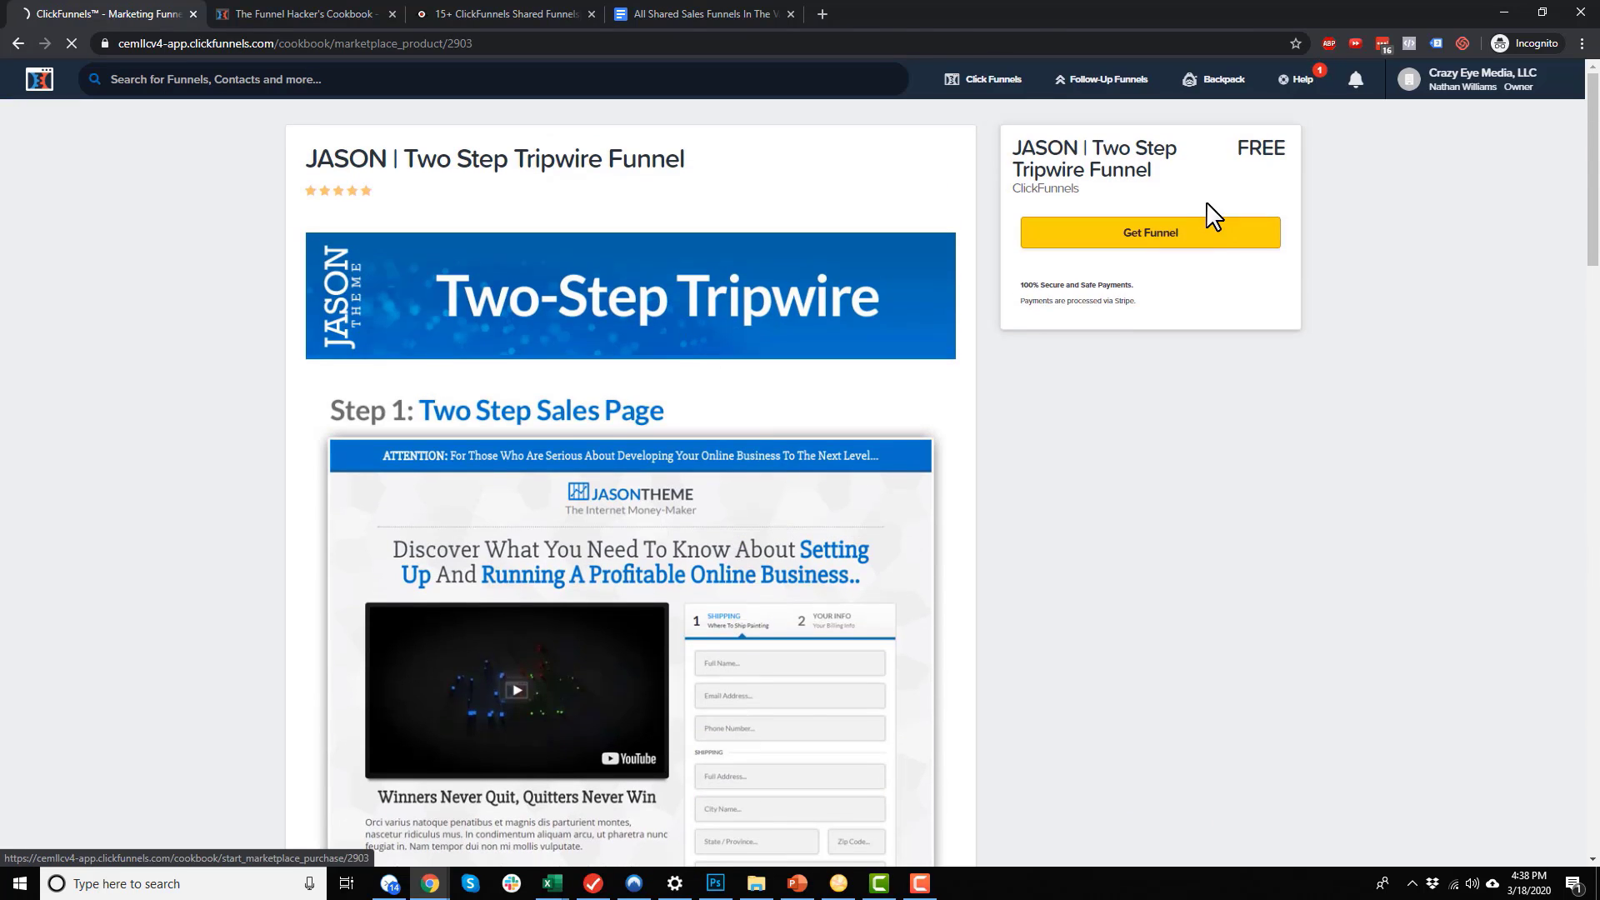
pyautogui.click(1164, 247)
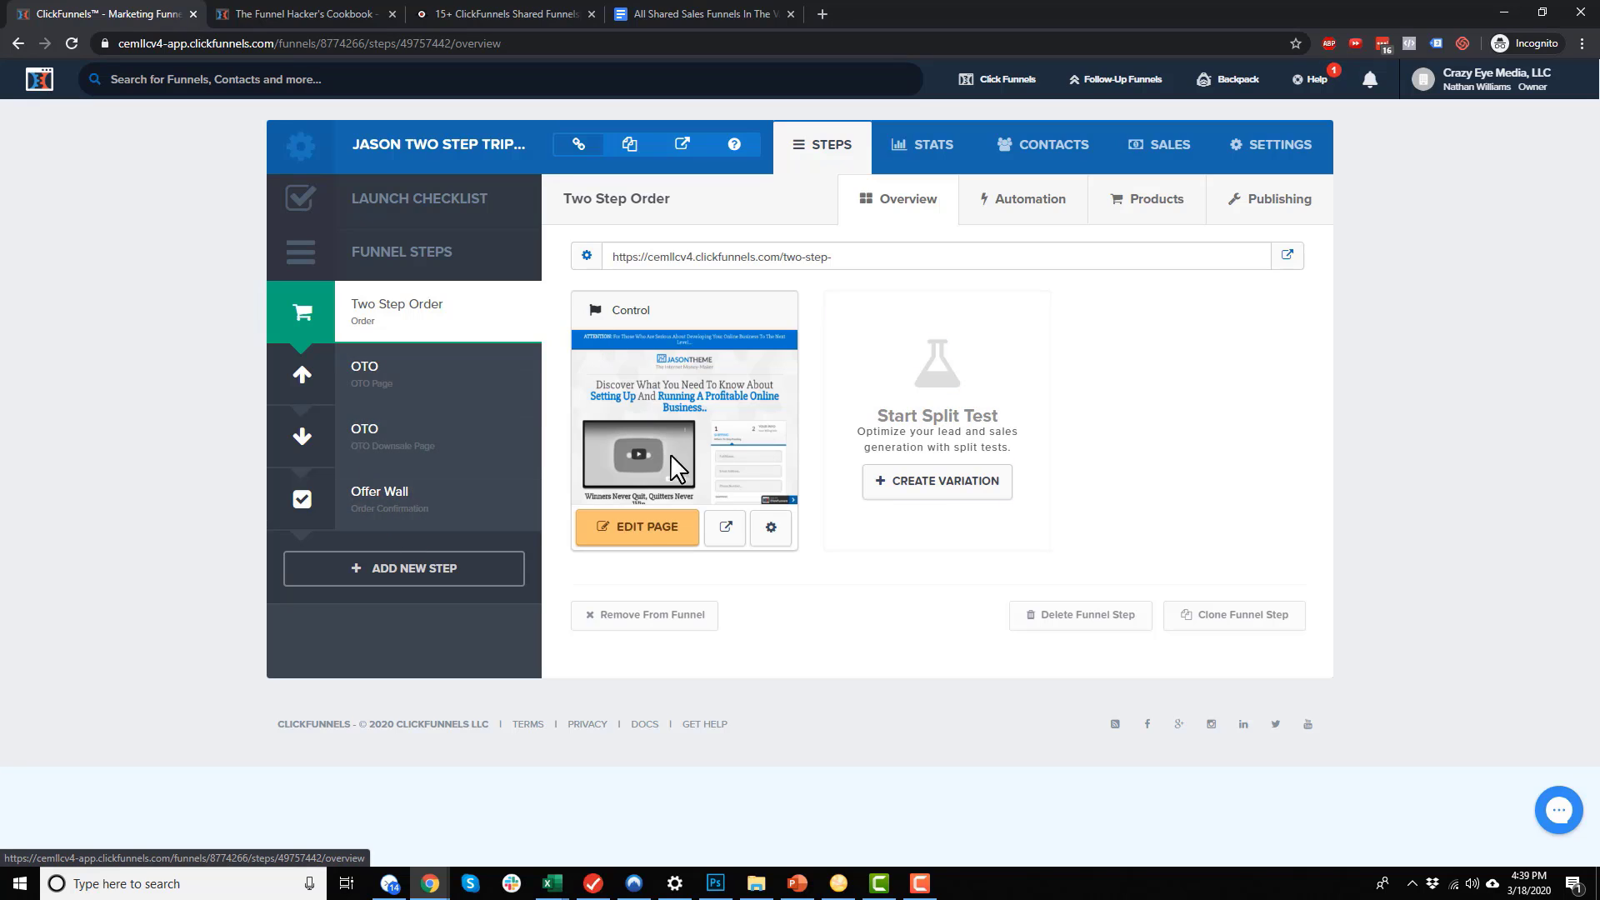
# Preview the live JASON Two Step Order page
pyautogui.click(745, 518)
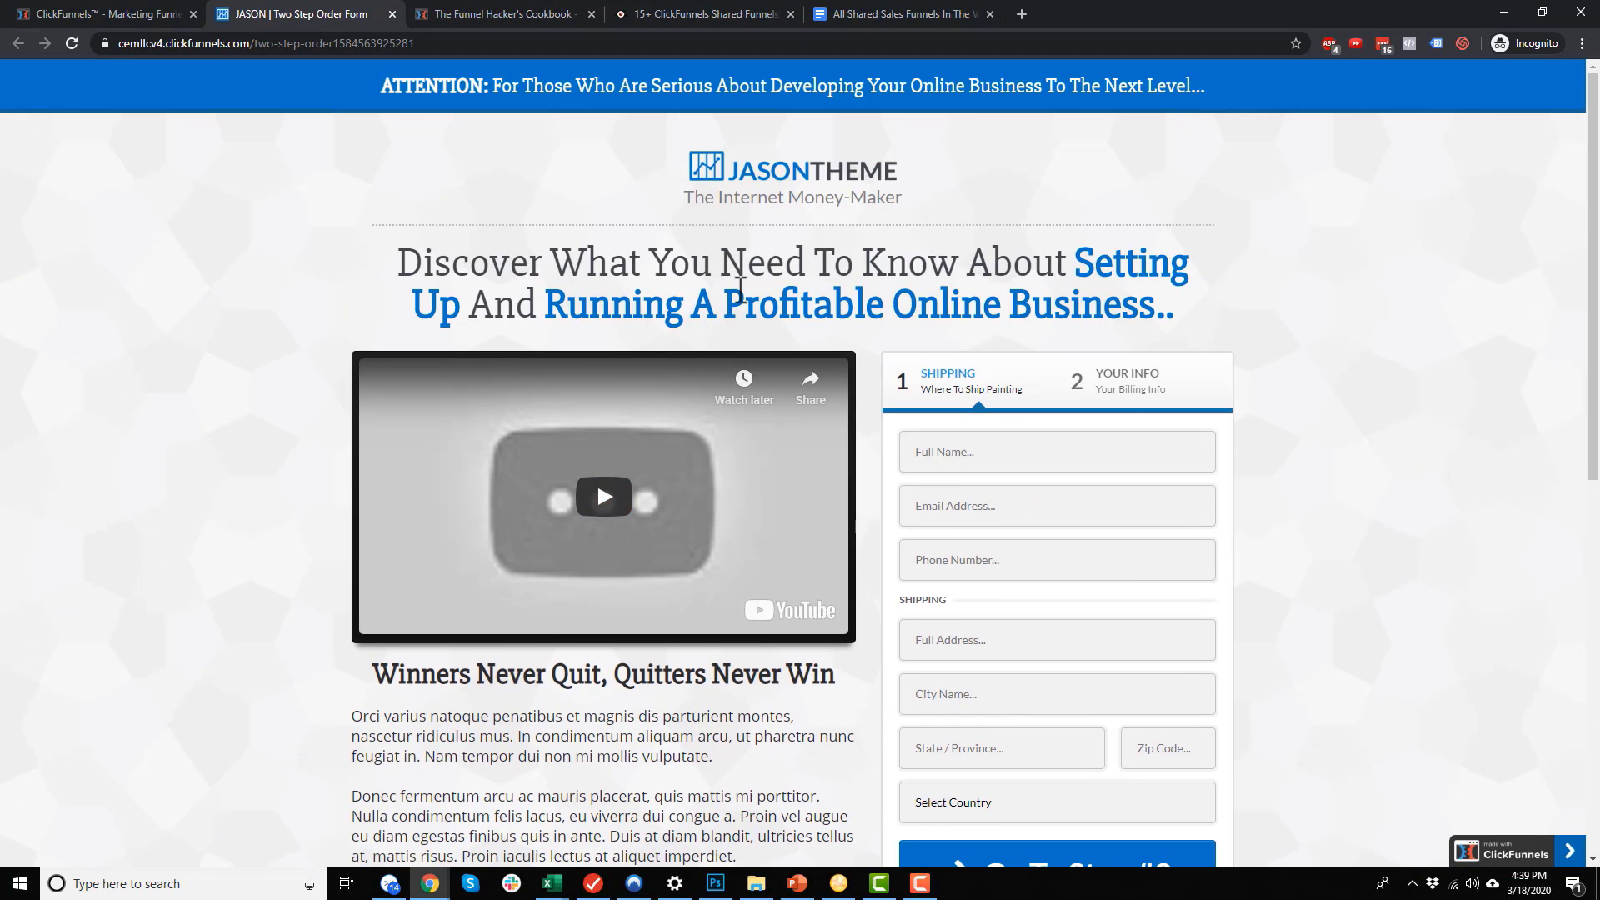
pyautogui.scroll(-8, 761, 442)
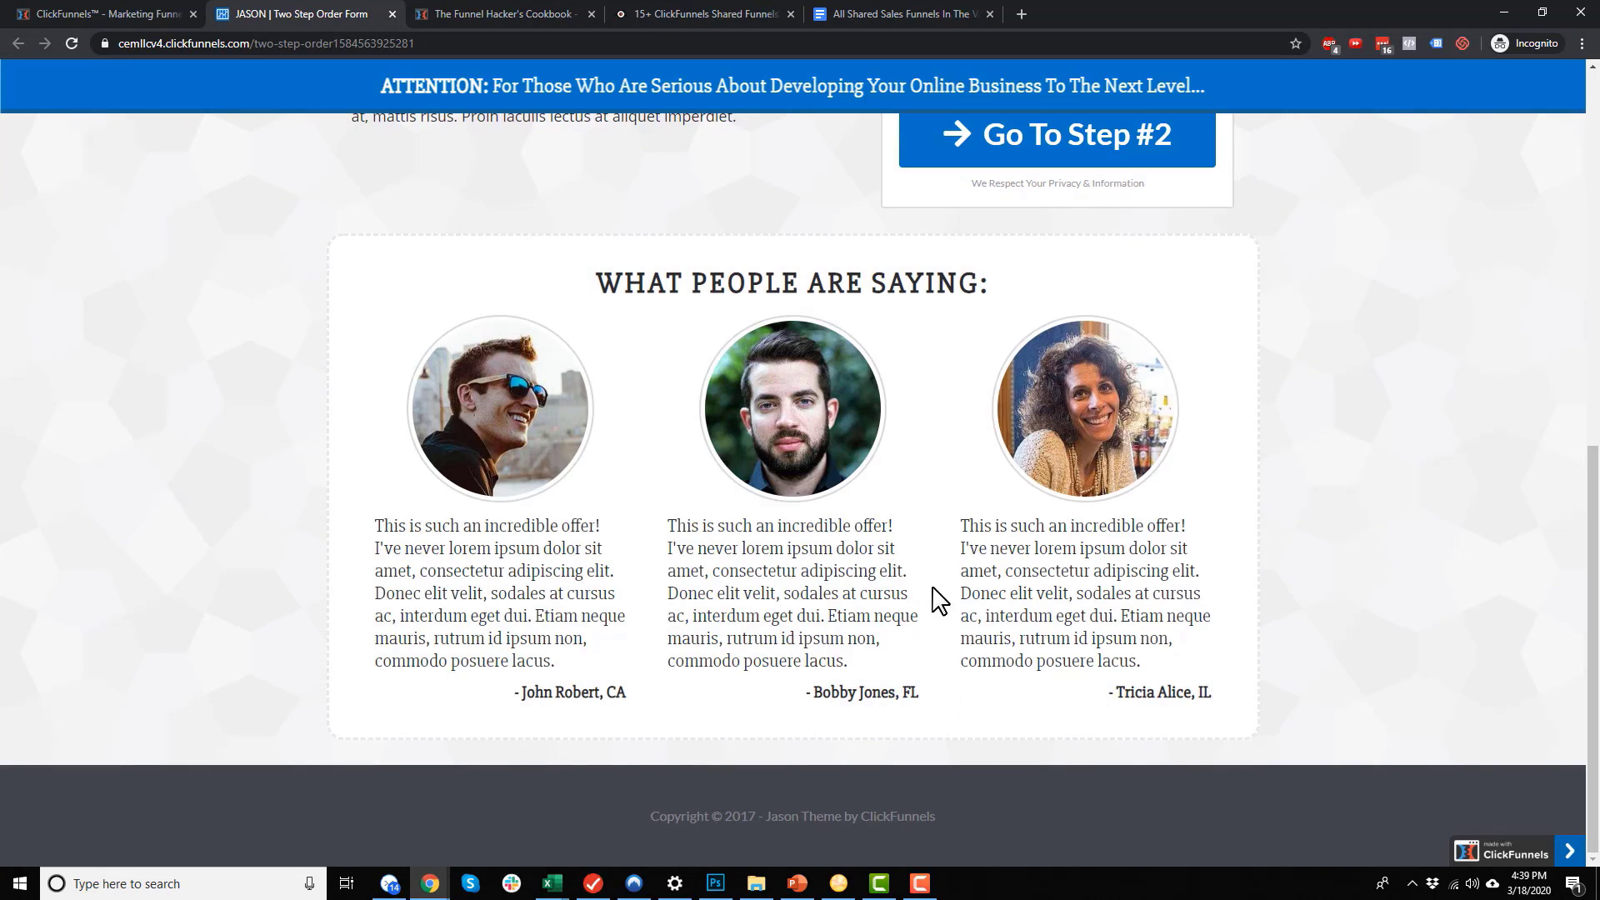
pyautogui.scroll(10, 934, 621)
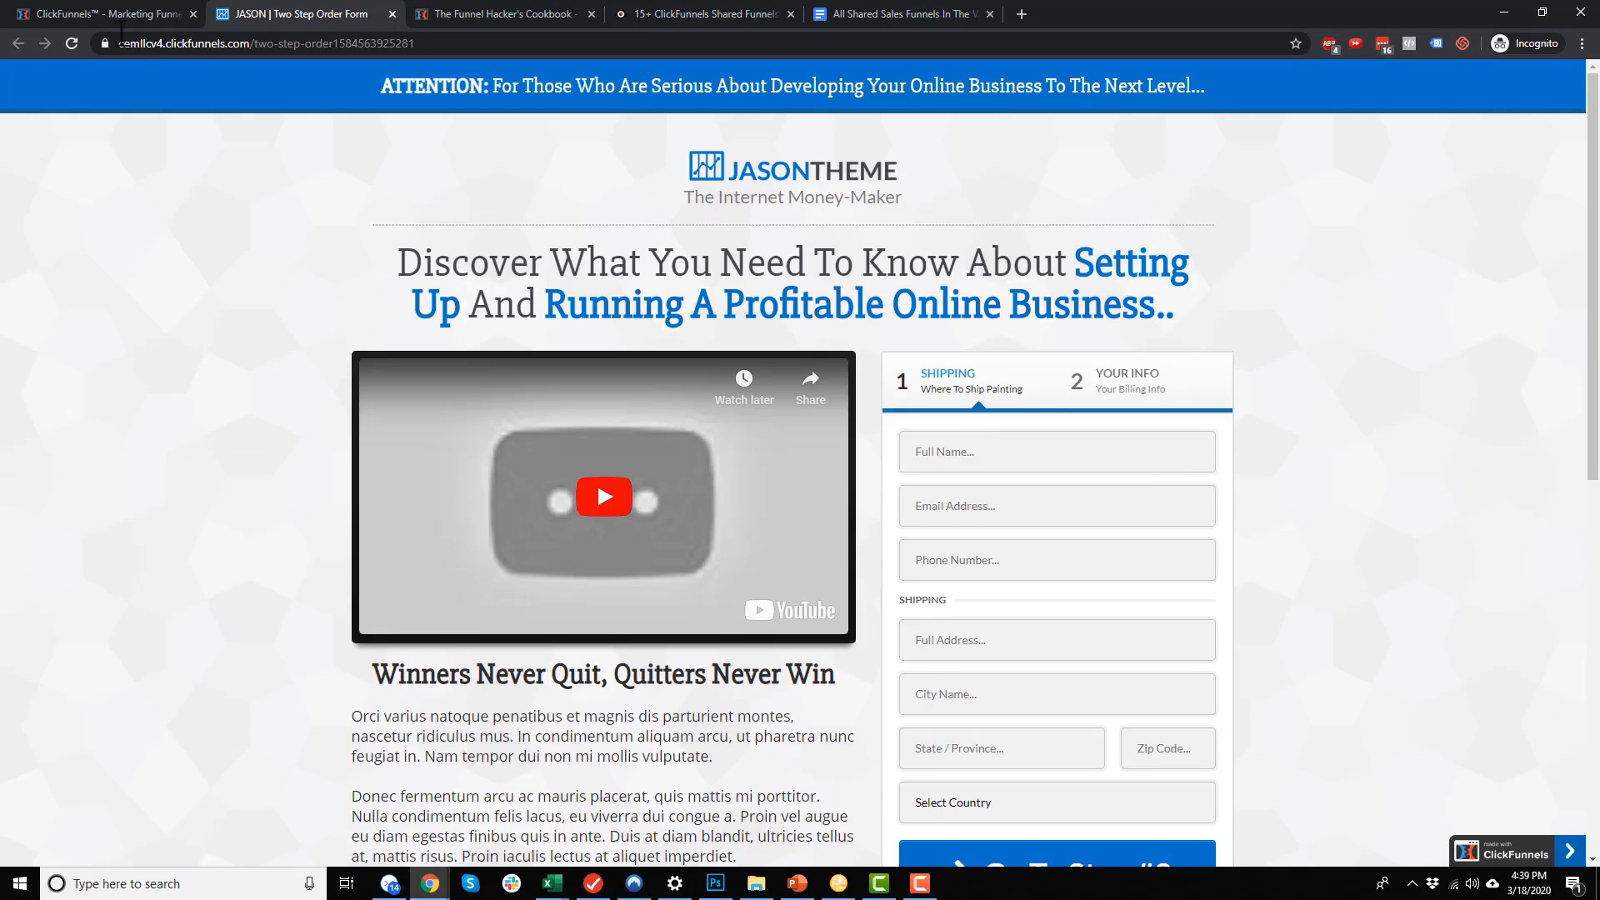
# Return to the funnels list, then select the Health Nut Funnel link in the shared-funnels document
pyautogui.click(117, 13)
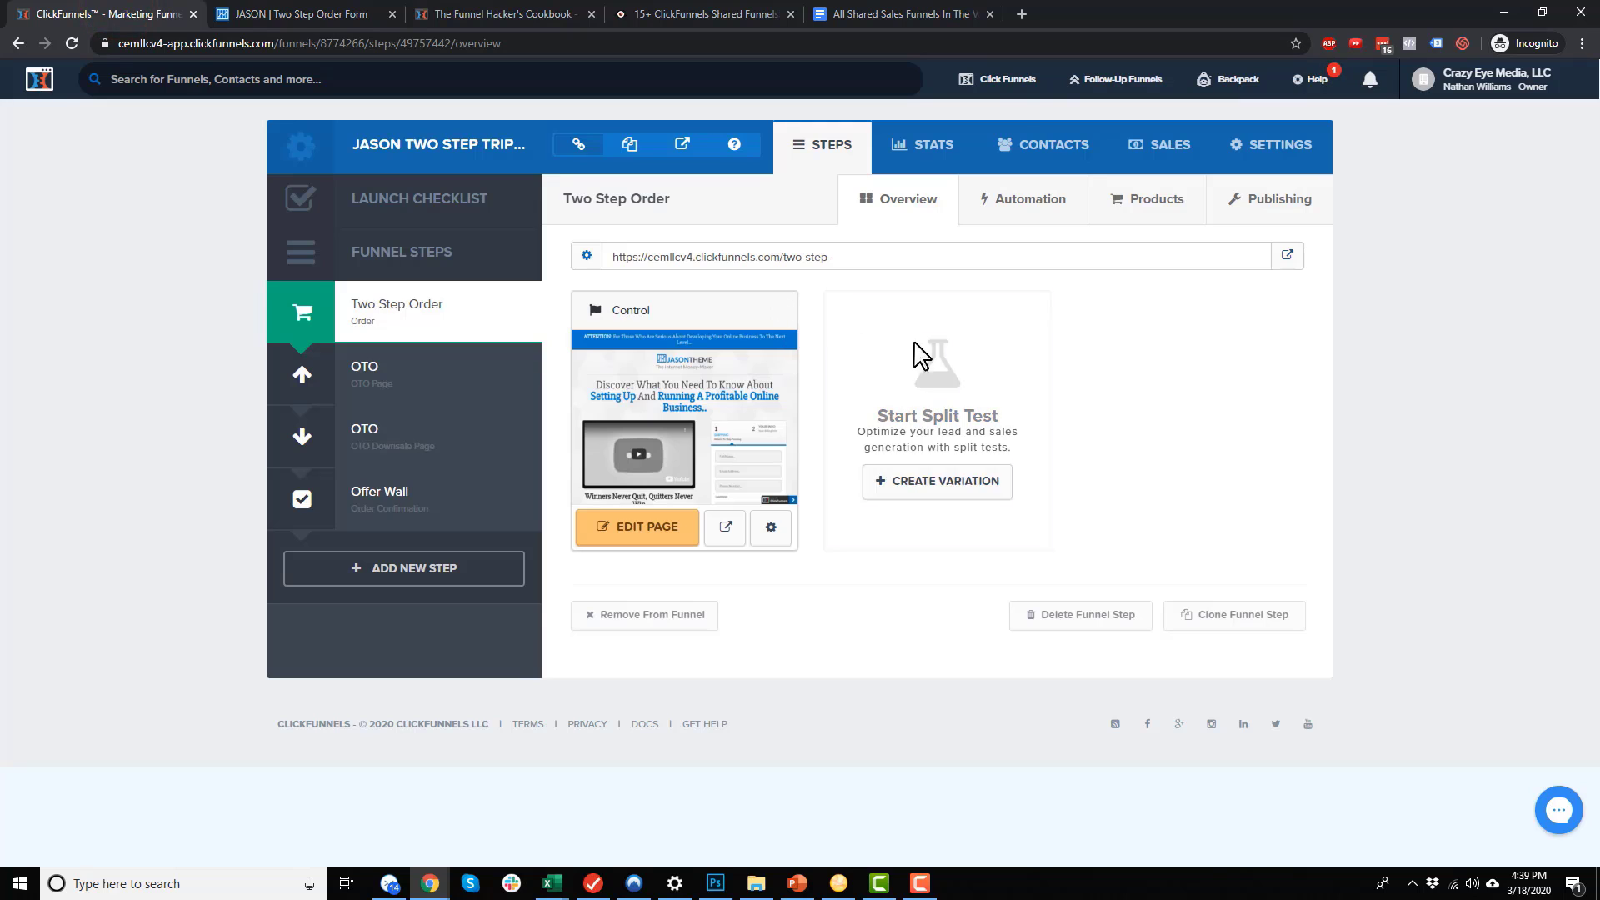
pyautogui.moveTo(1000, 81)
pyautogui.click(997, 114)
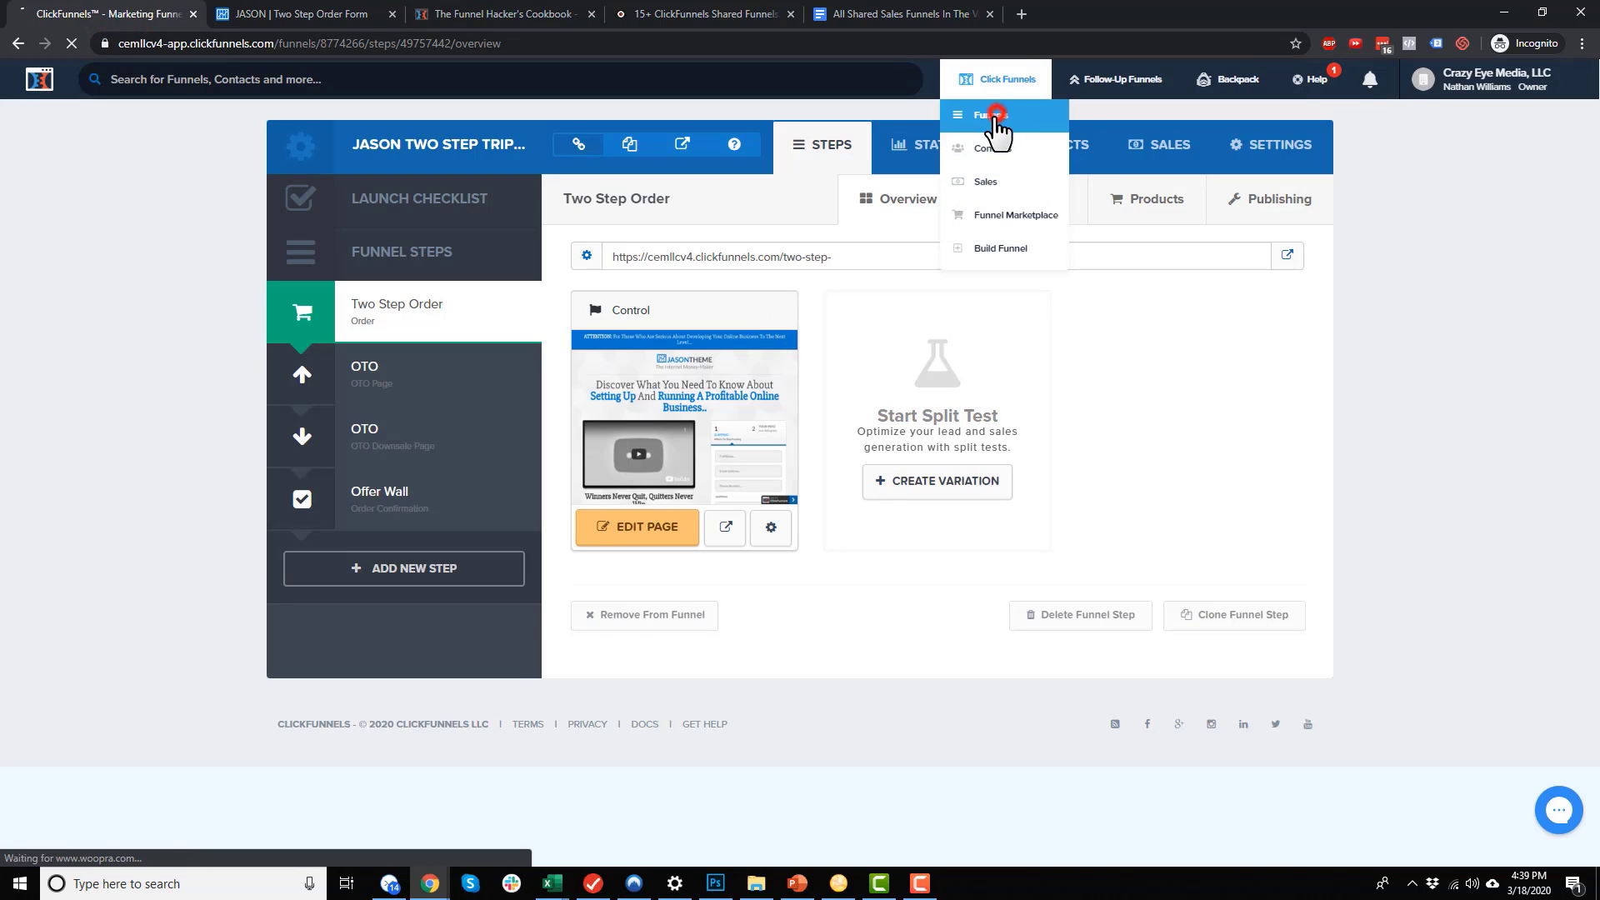
pyautogui.click(870, 14)
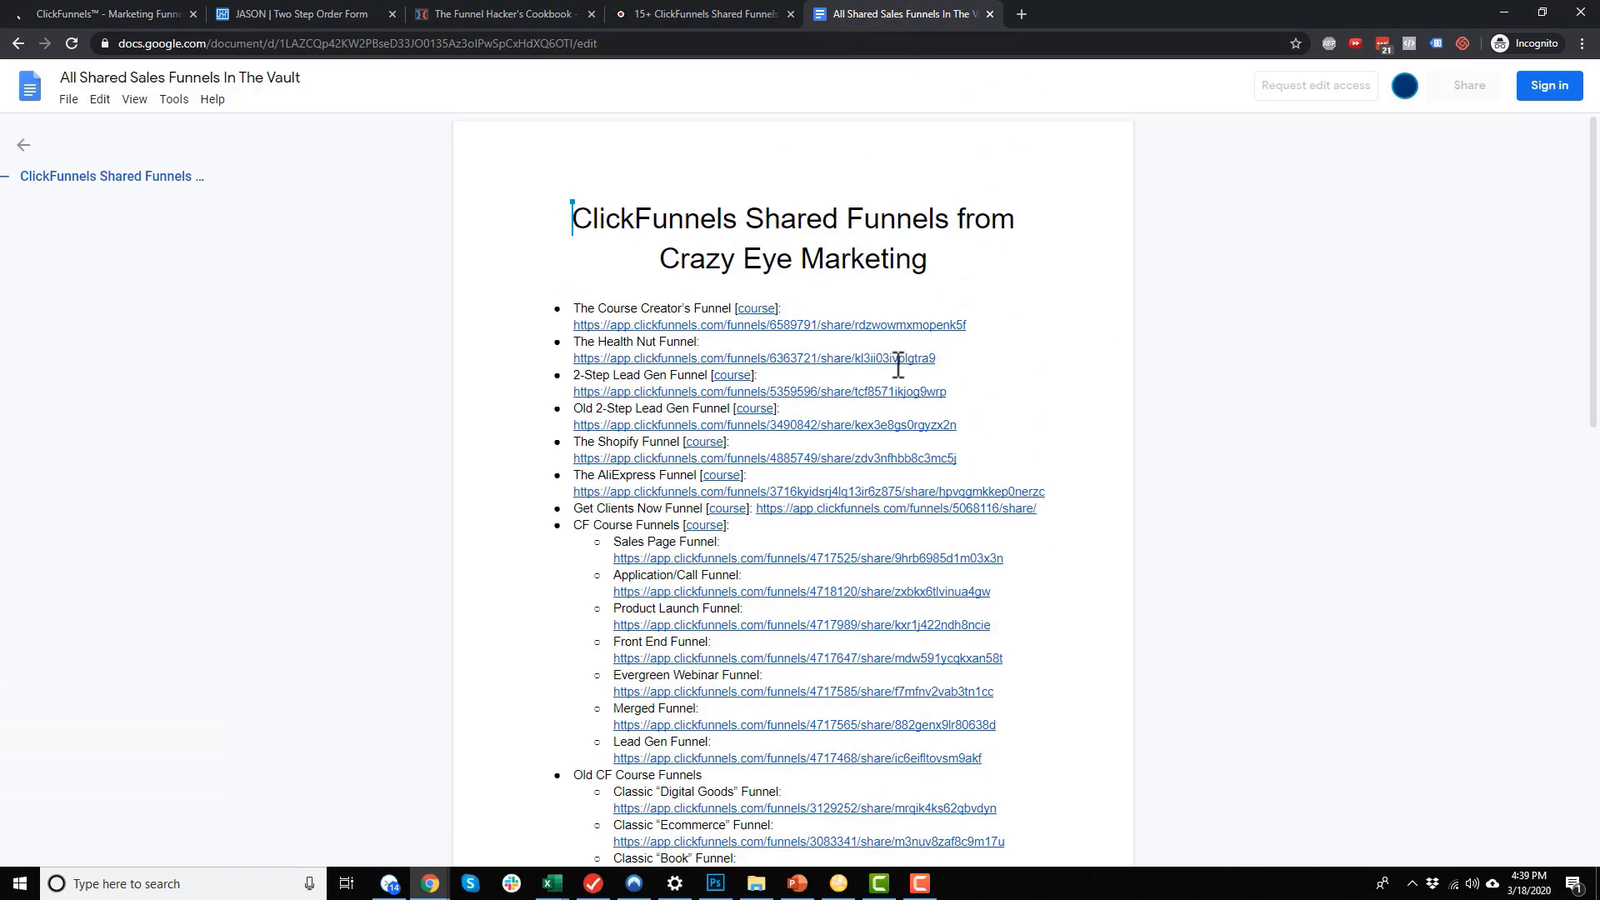
pyautogui.click(898, 361)
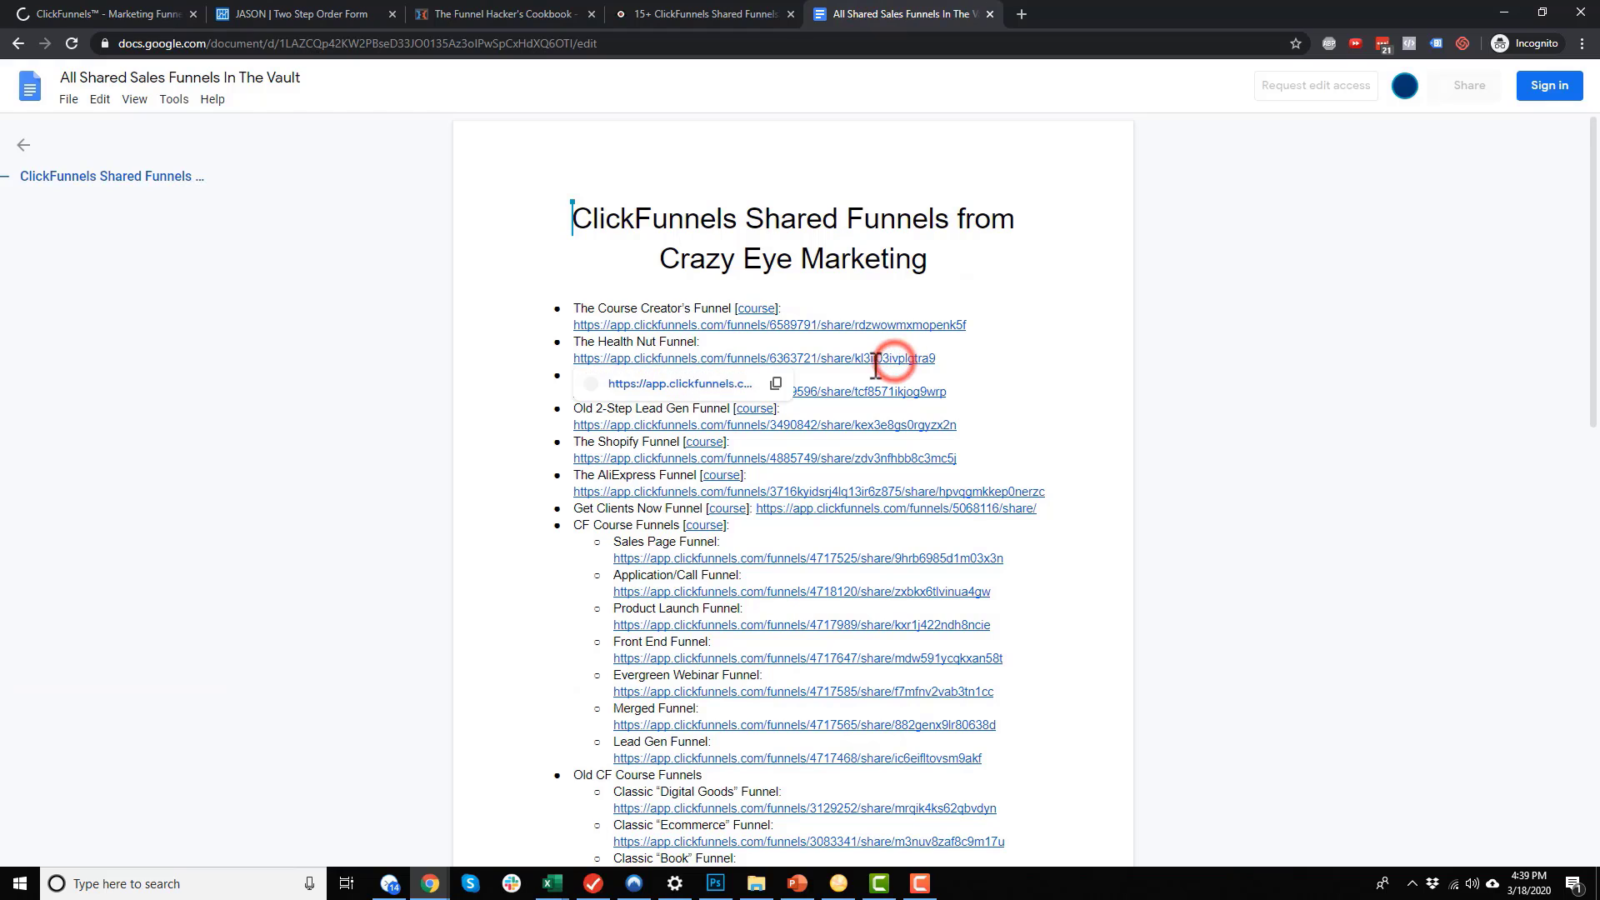
# Import the shared Health Nut Funnel, view its five steps, then return to the shared-funnels document
pyautogui.click(714, 385)
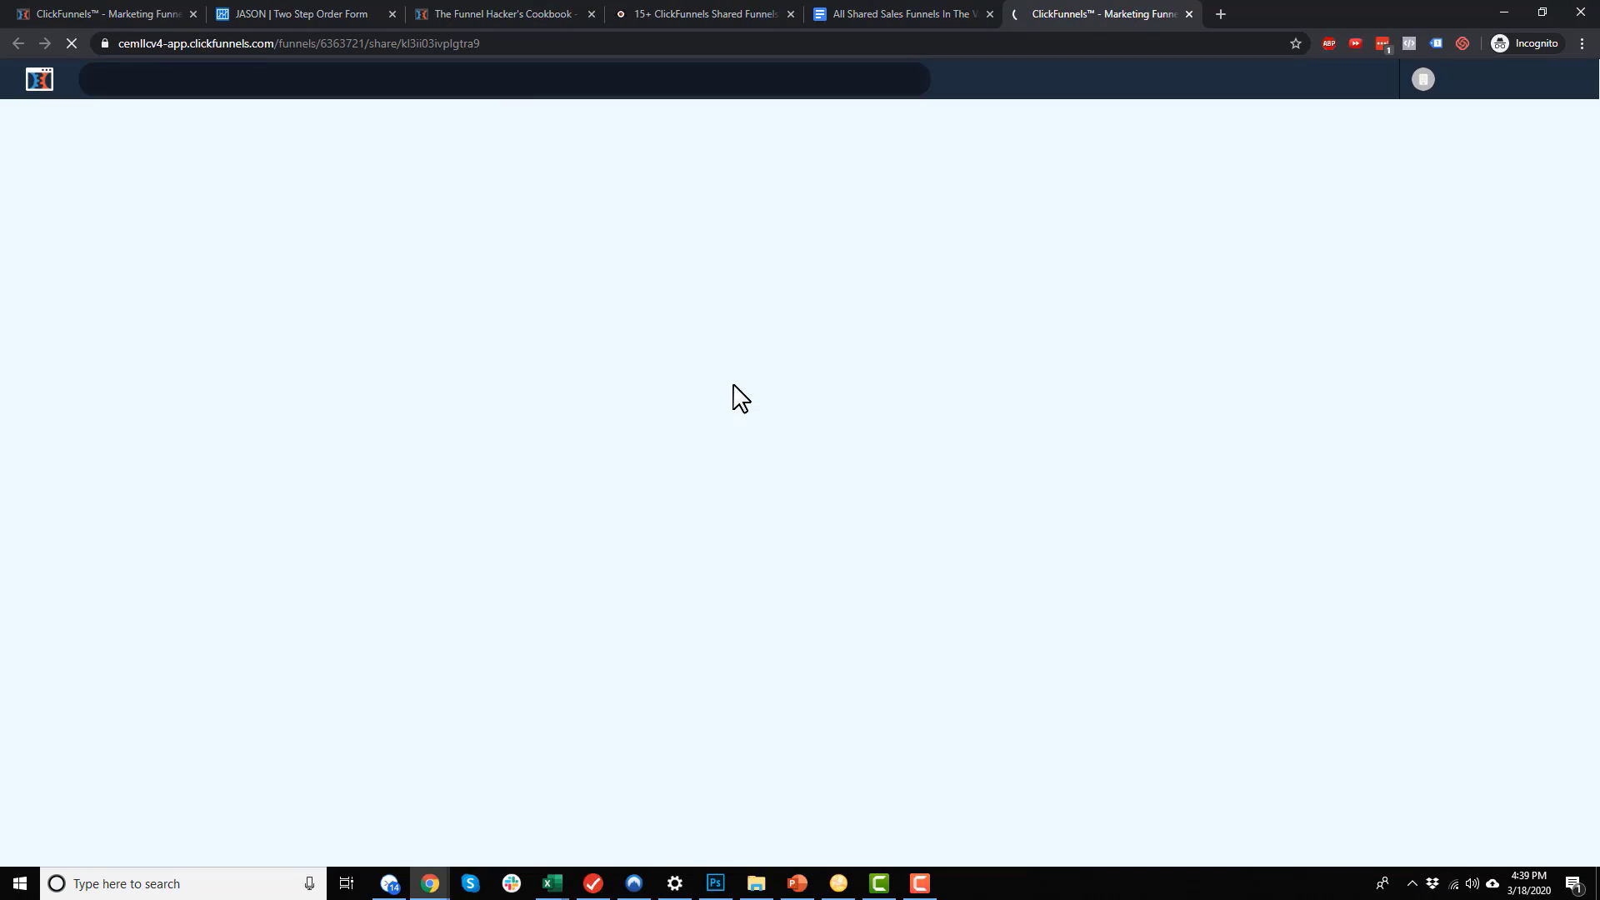
pyautogui.moveTo(1508, 99)
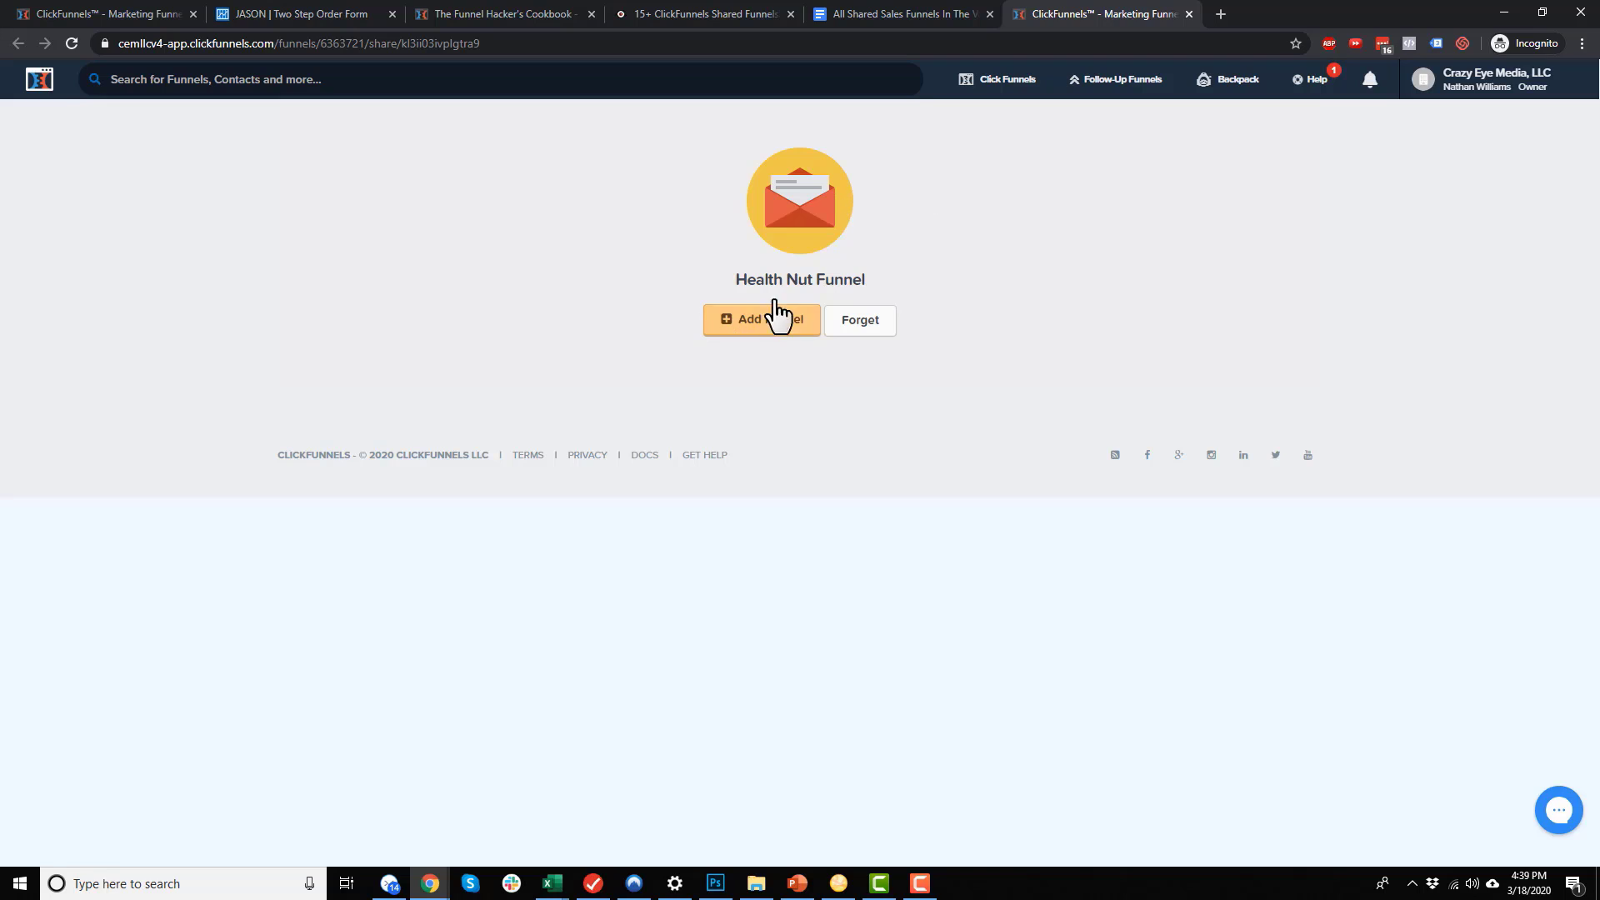
pyautogui.click(755, 335)
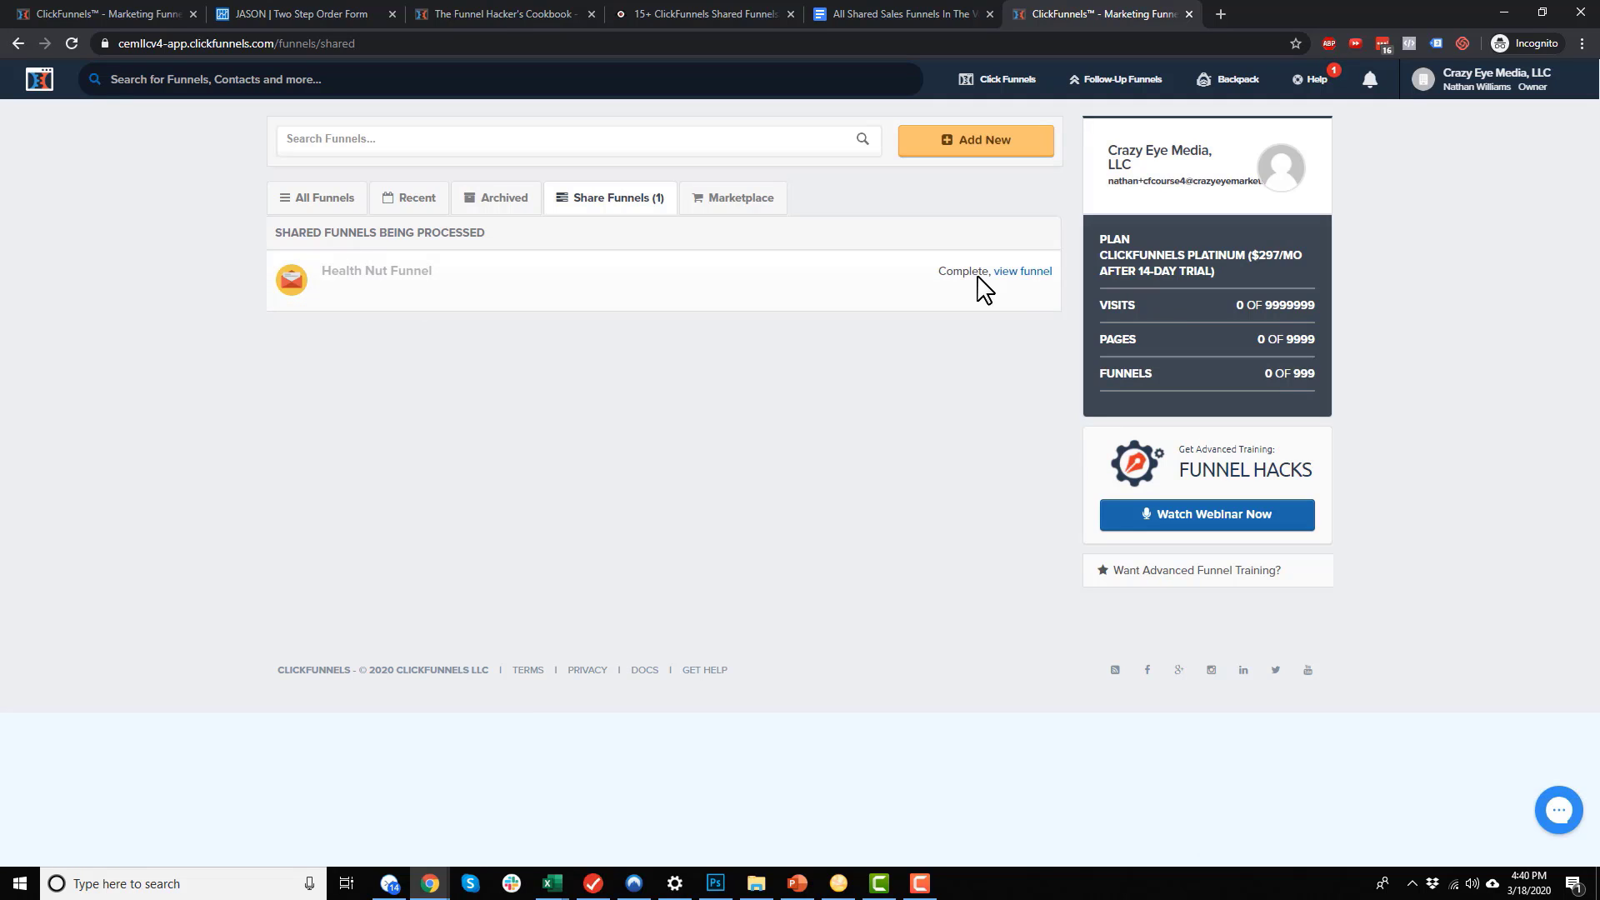
pyautogui.click(1022, 275)
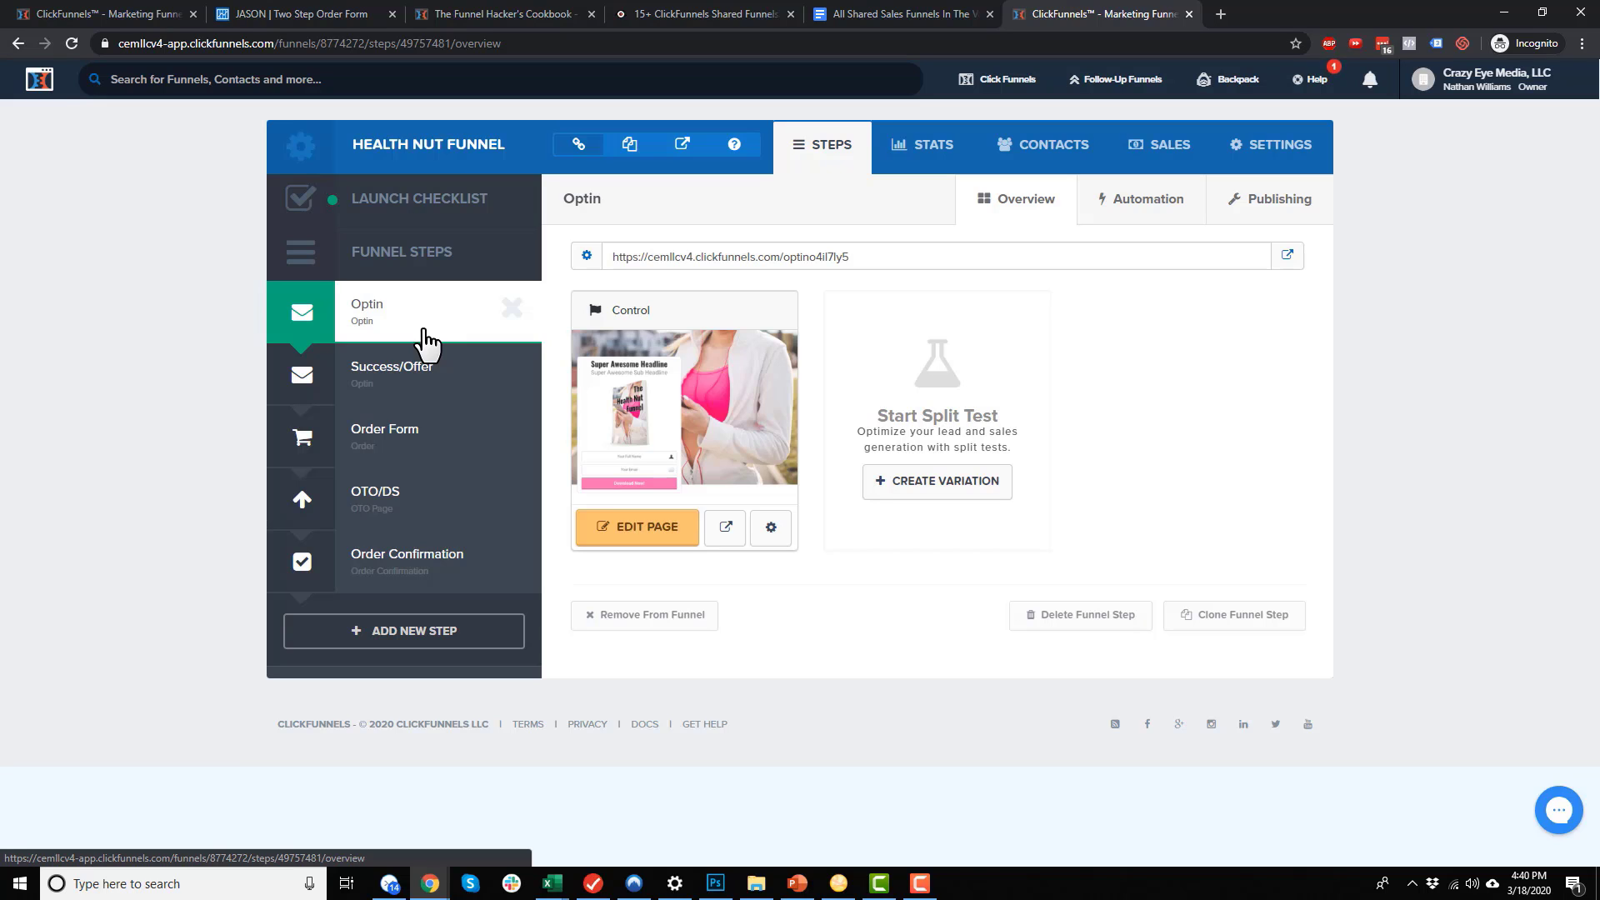
pyautogui.click(863, 15)
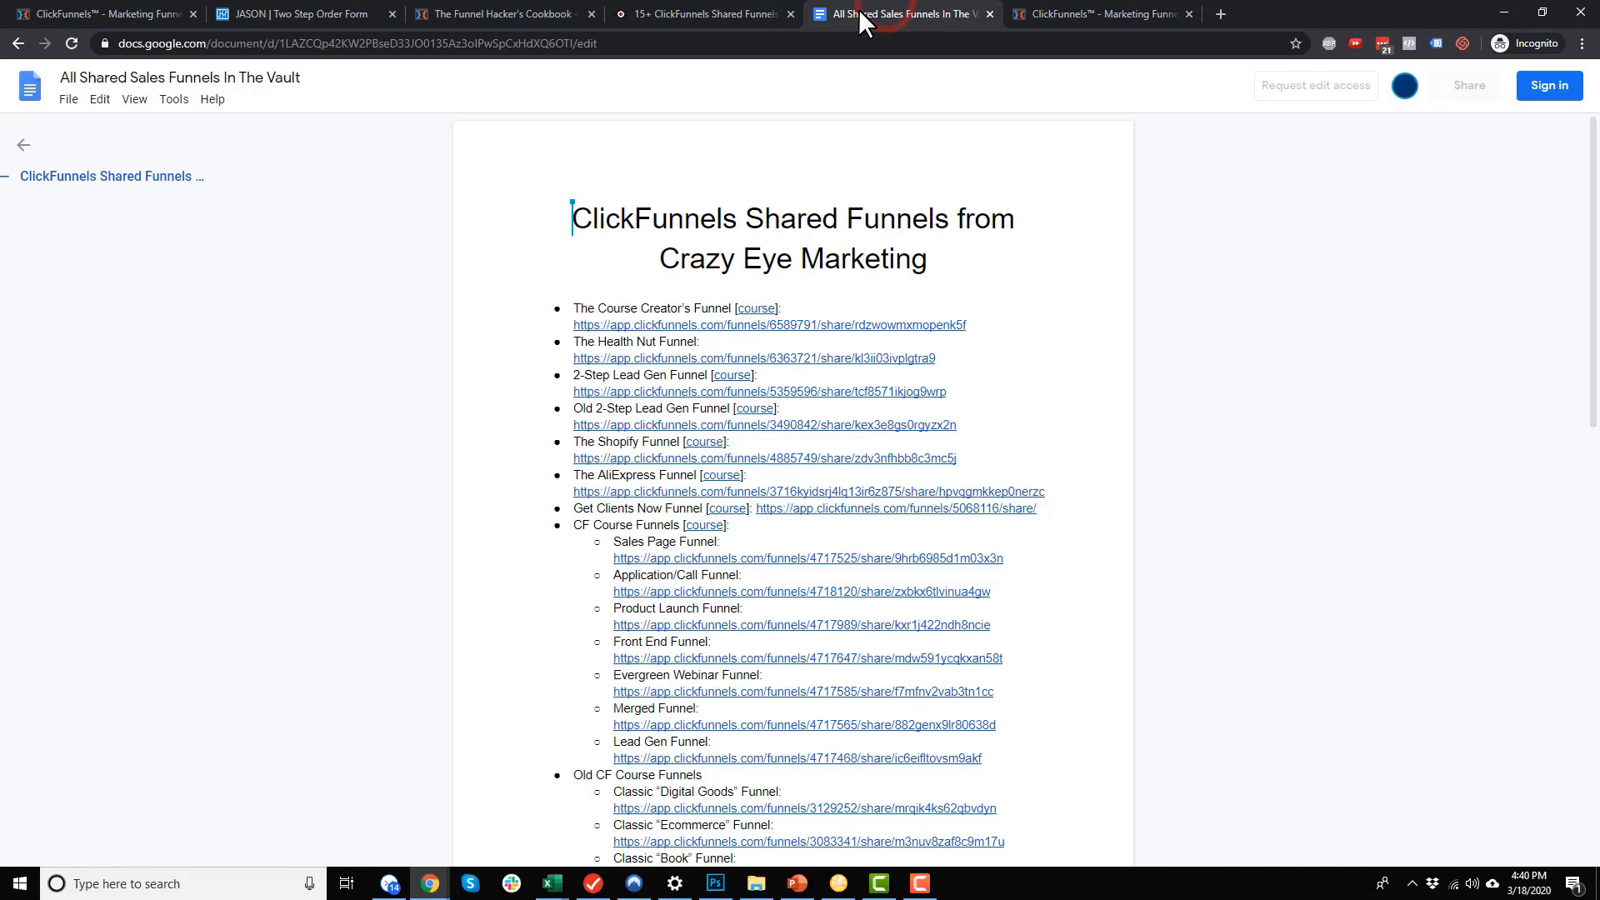
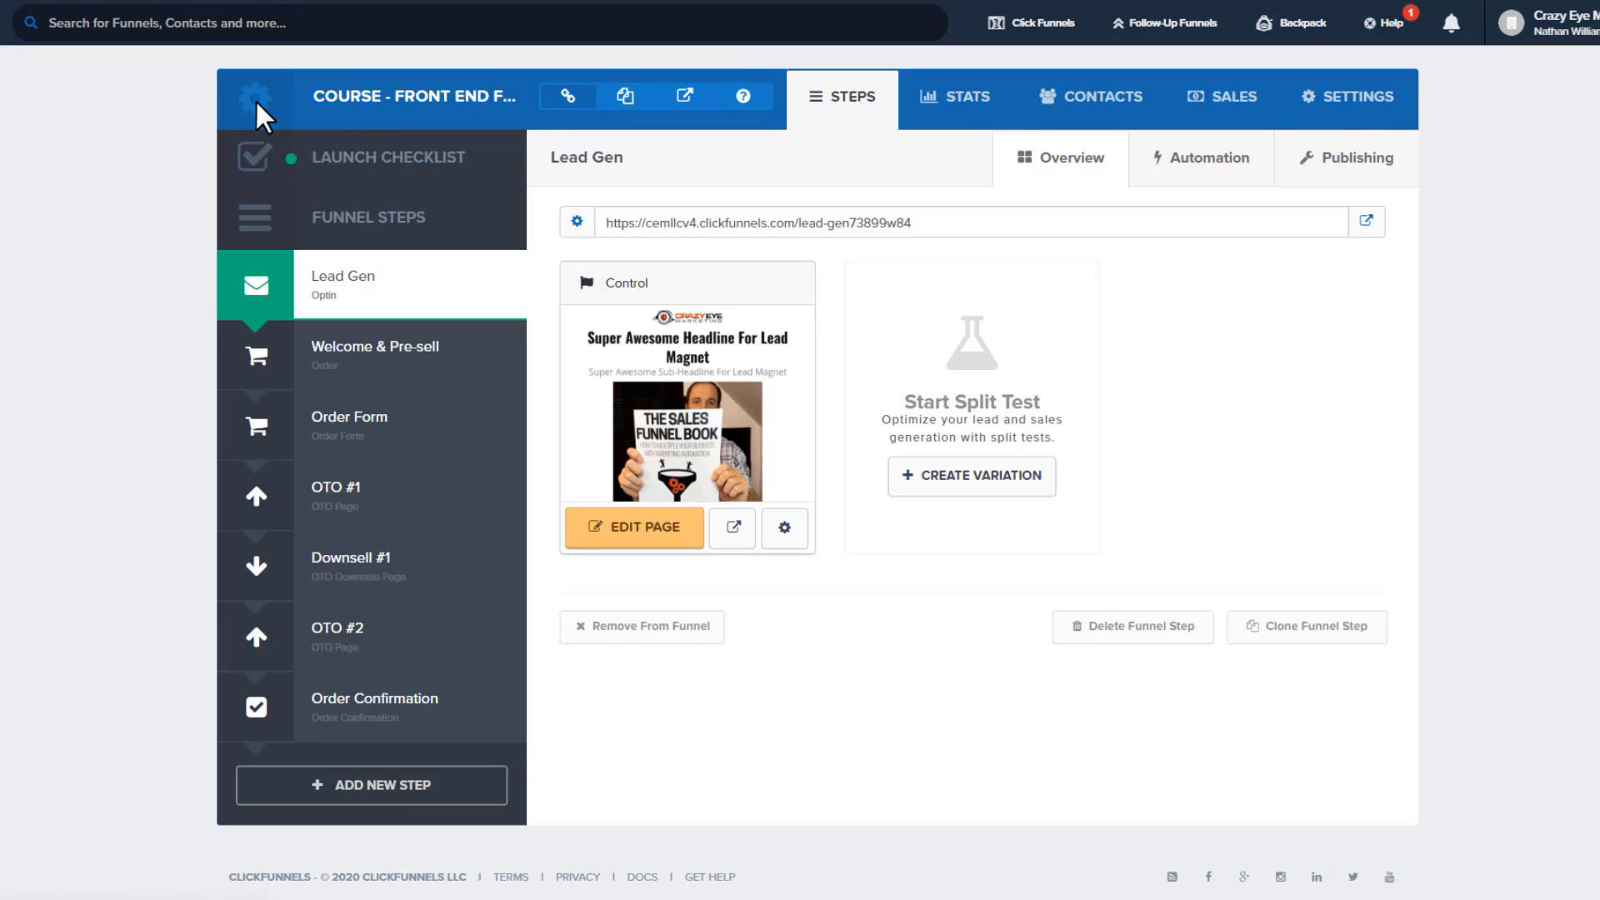
# Open the funnel's copied public URL in a private window and scroll through the live page
pyautogui.moveTo(323, 95); pyautogui.dragTo(475, 86)
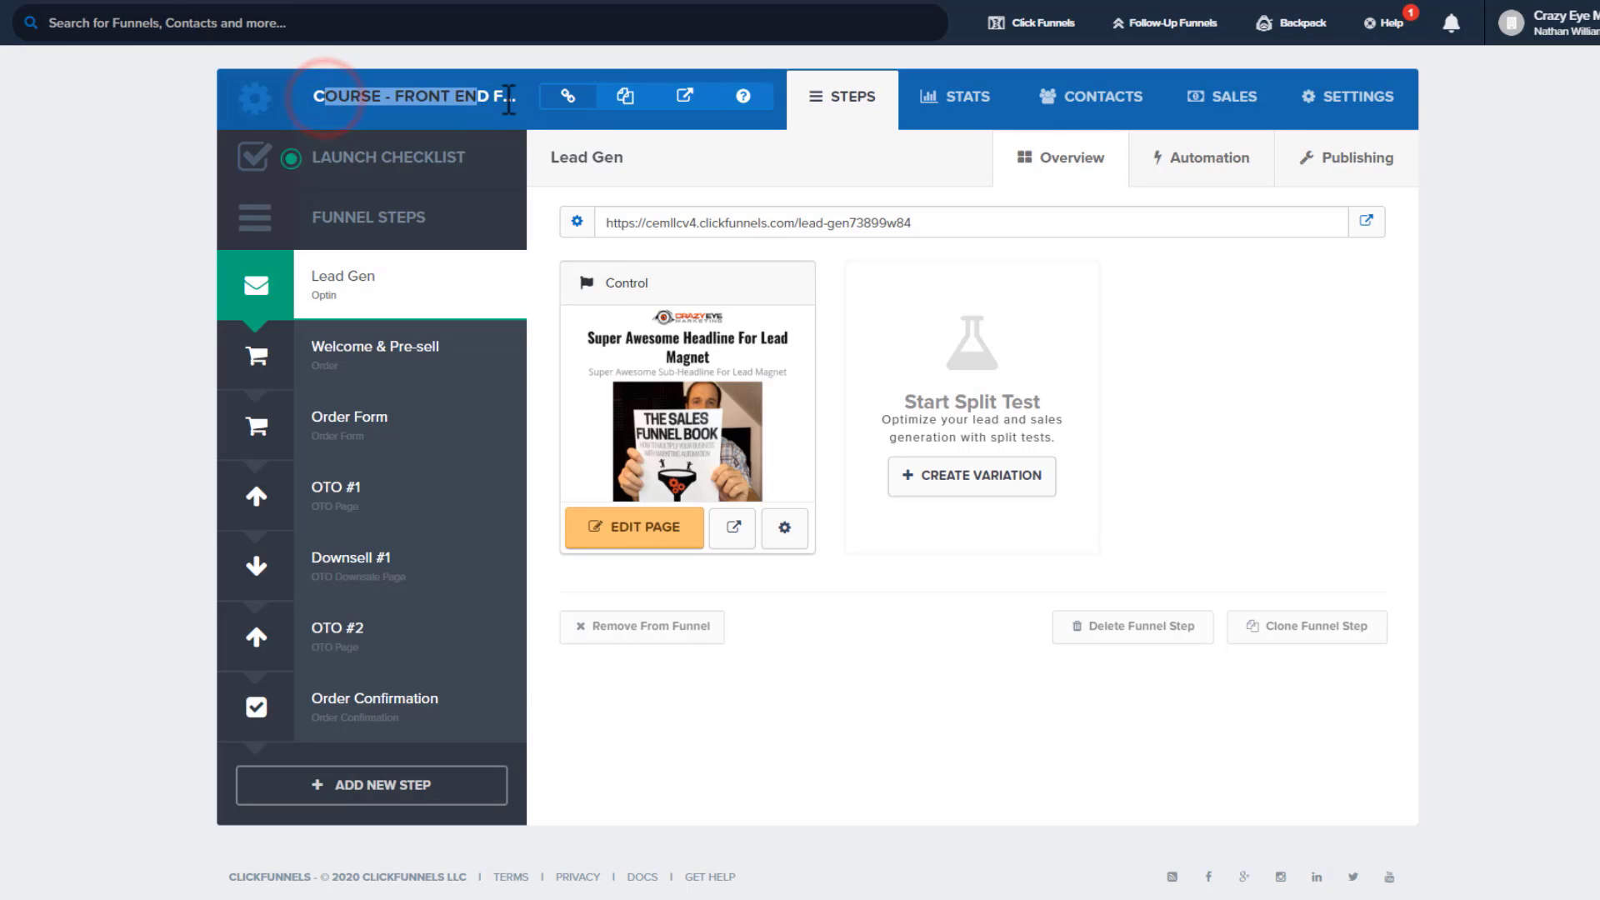
pyautogui.click(625, 96)
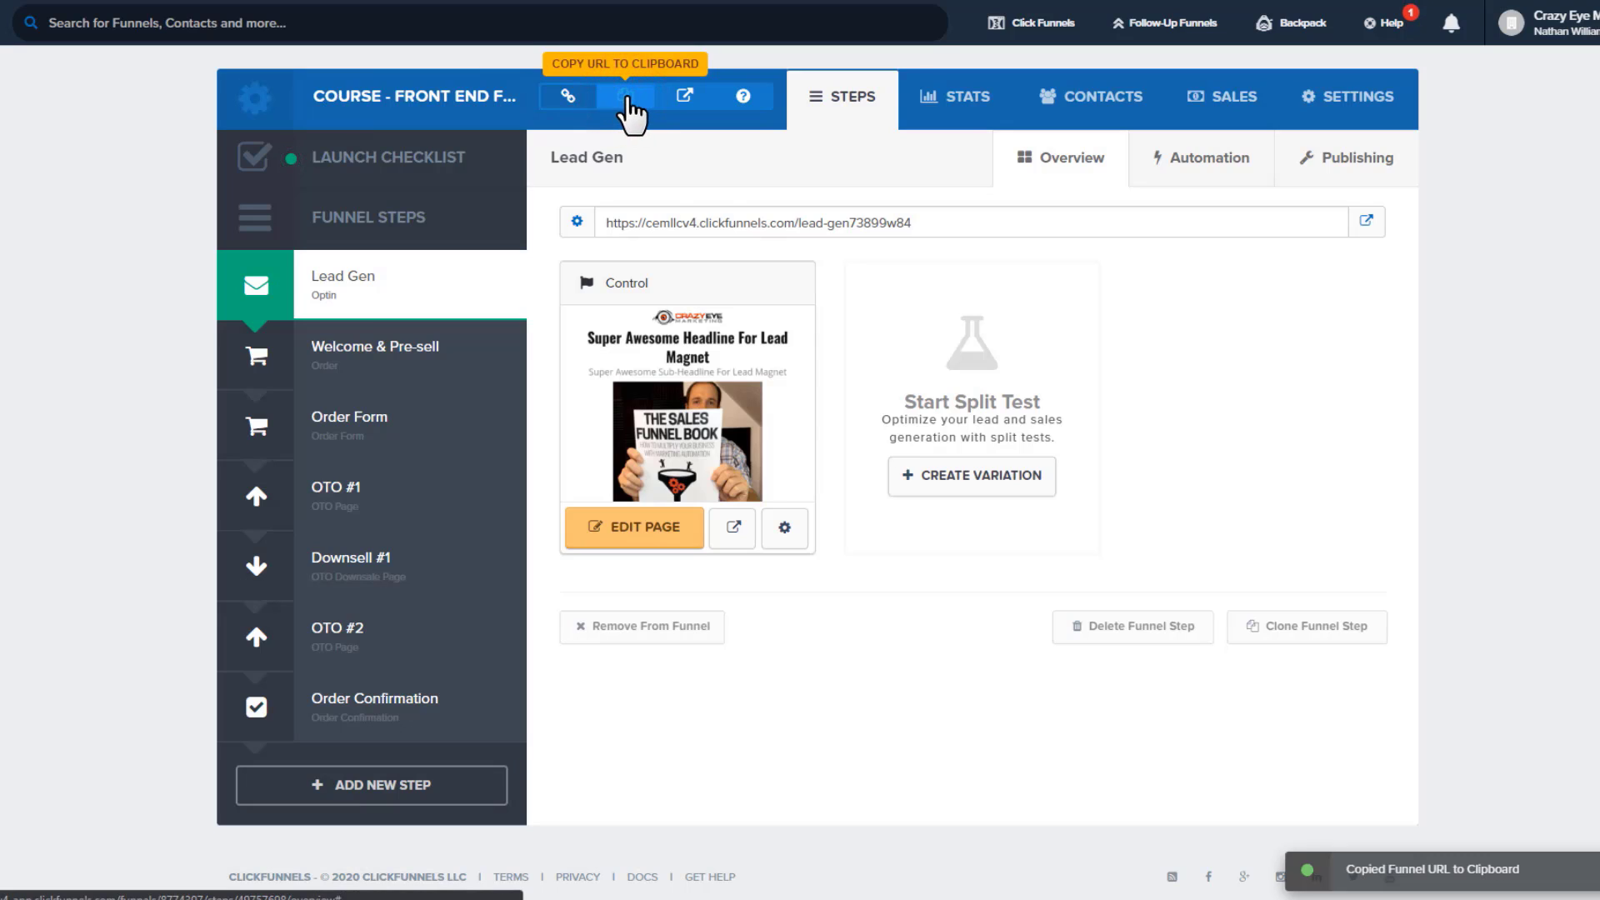
pyautogui.hotkey('ctrl', 'shift', 'n')
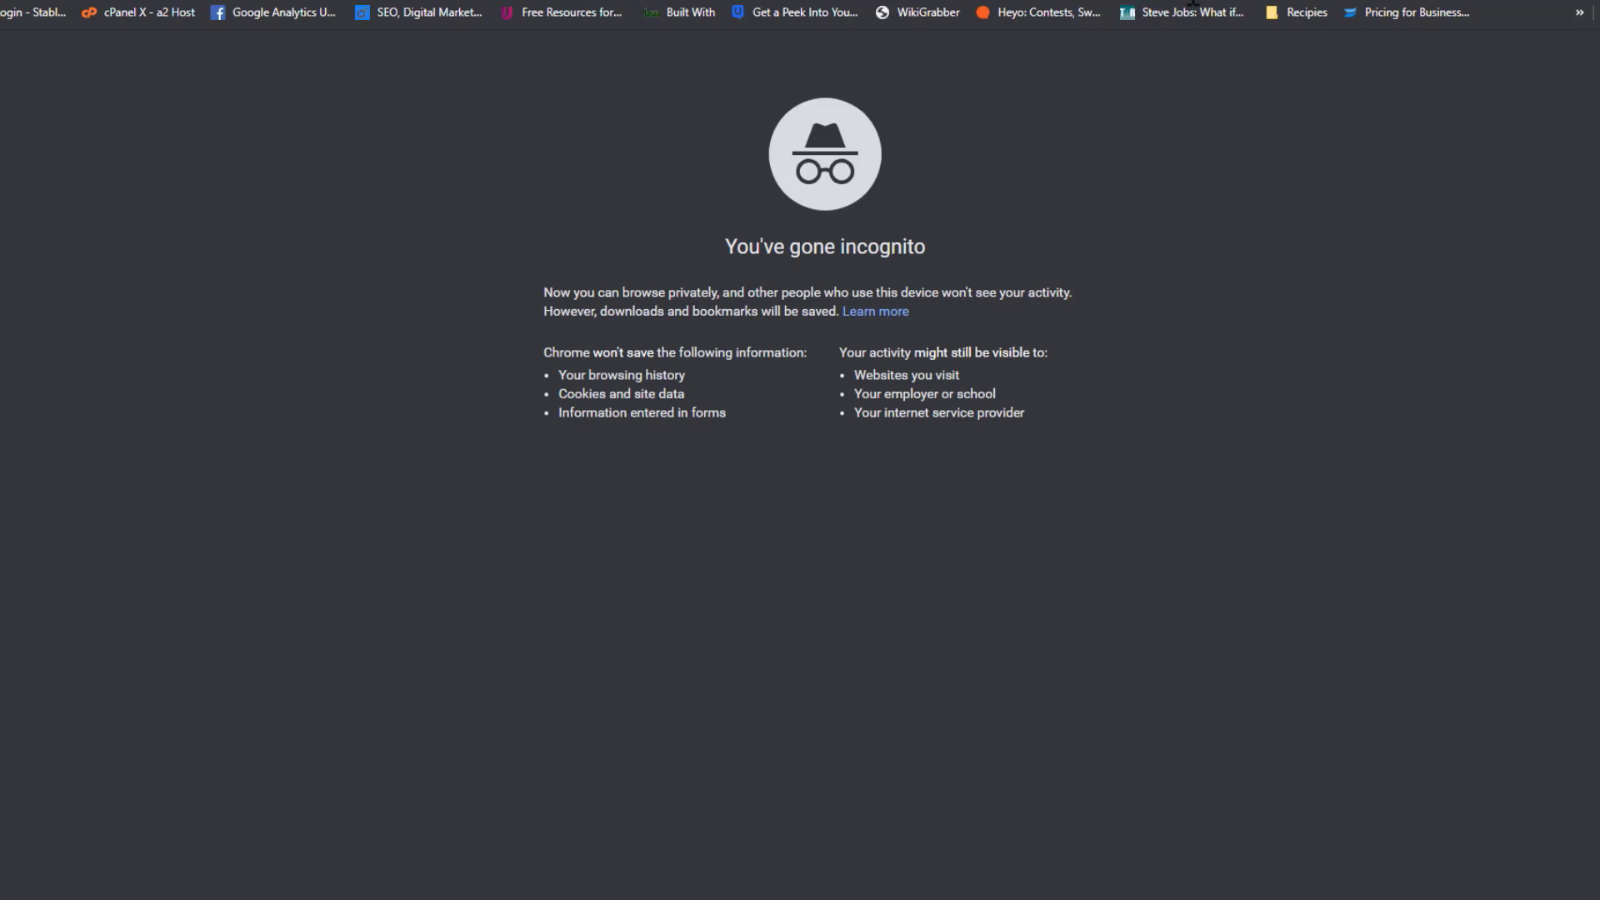
pyautogui.hotkey('ctrl', 'v')
pyautogui.press('Return')
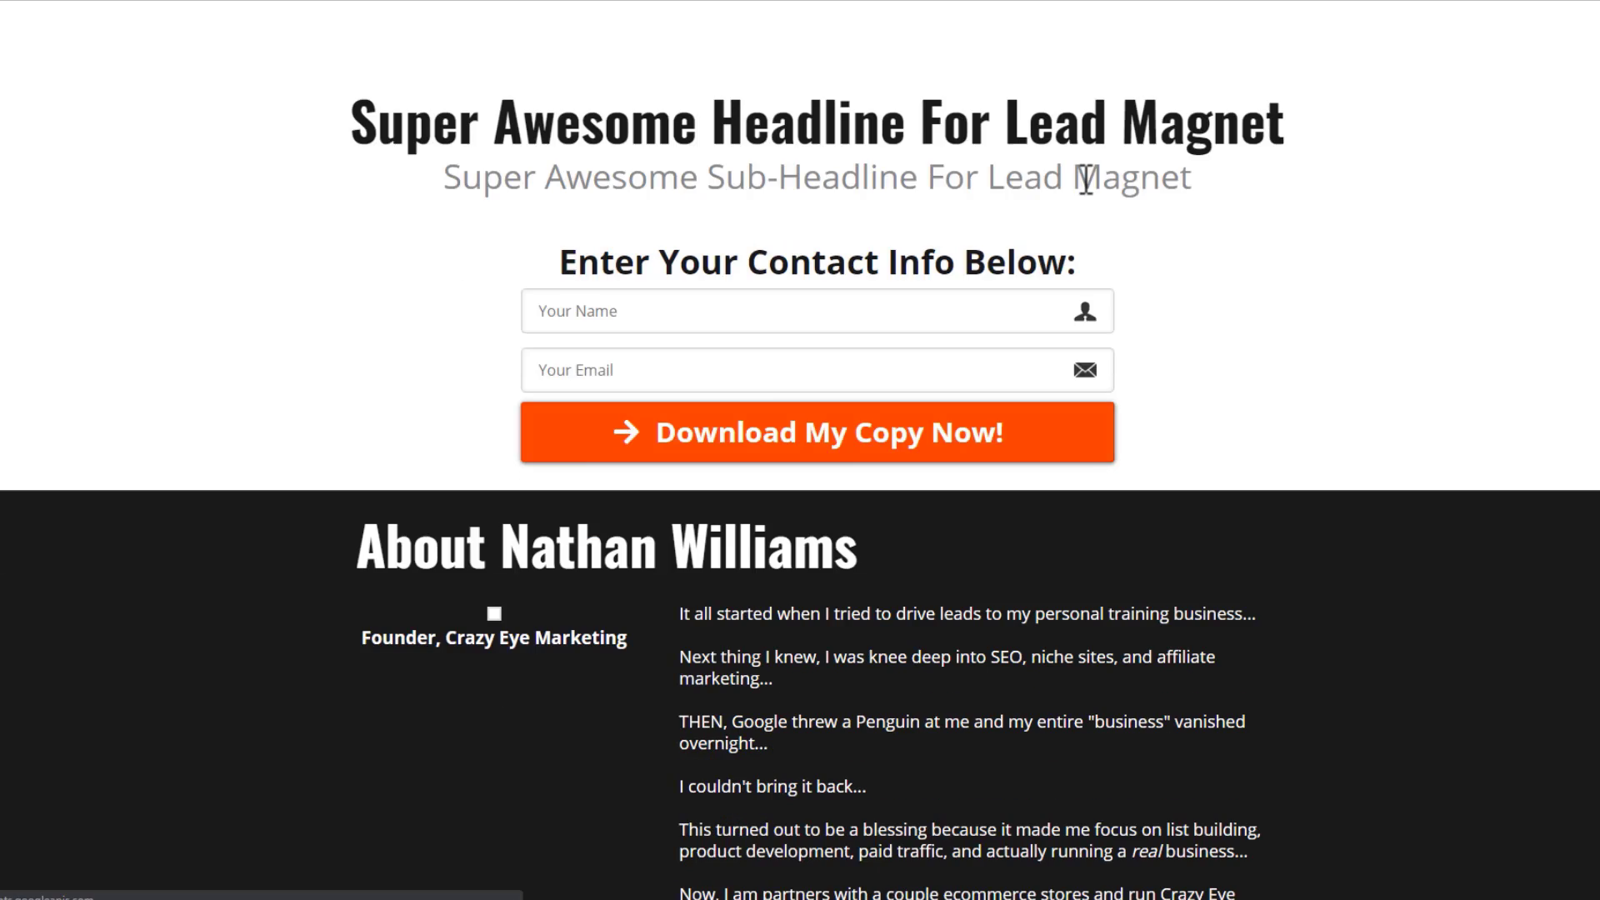
pyautogui.scroll(-2, 682, 345)
pyautogui.scroll(-5, 682, 345)
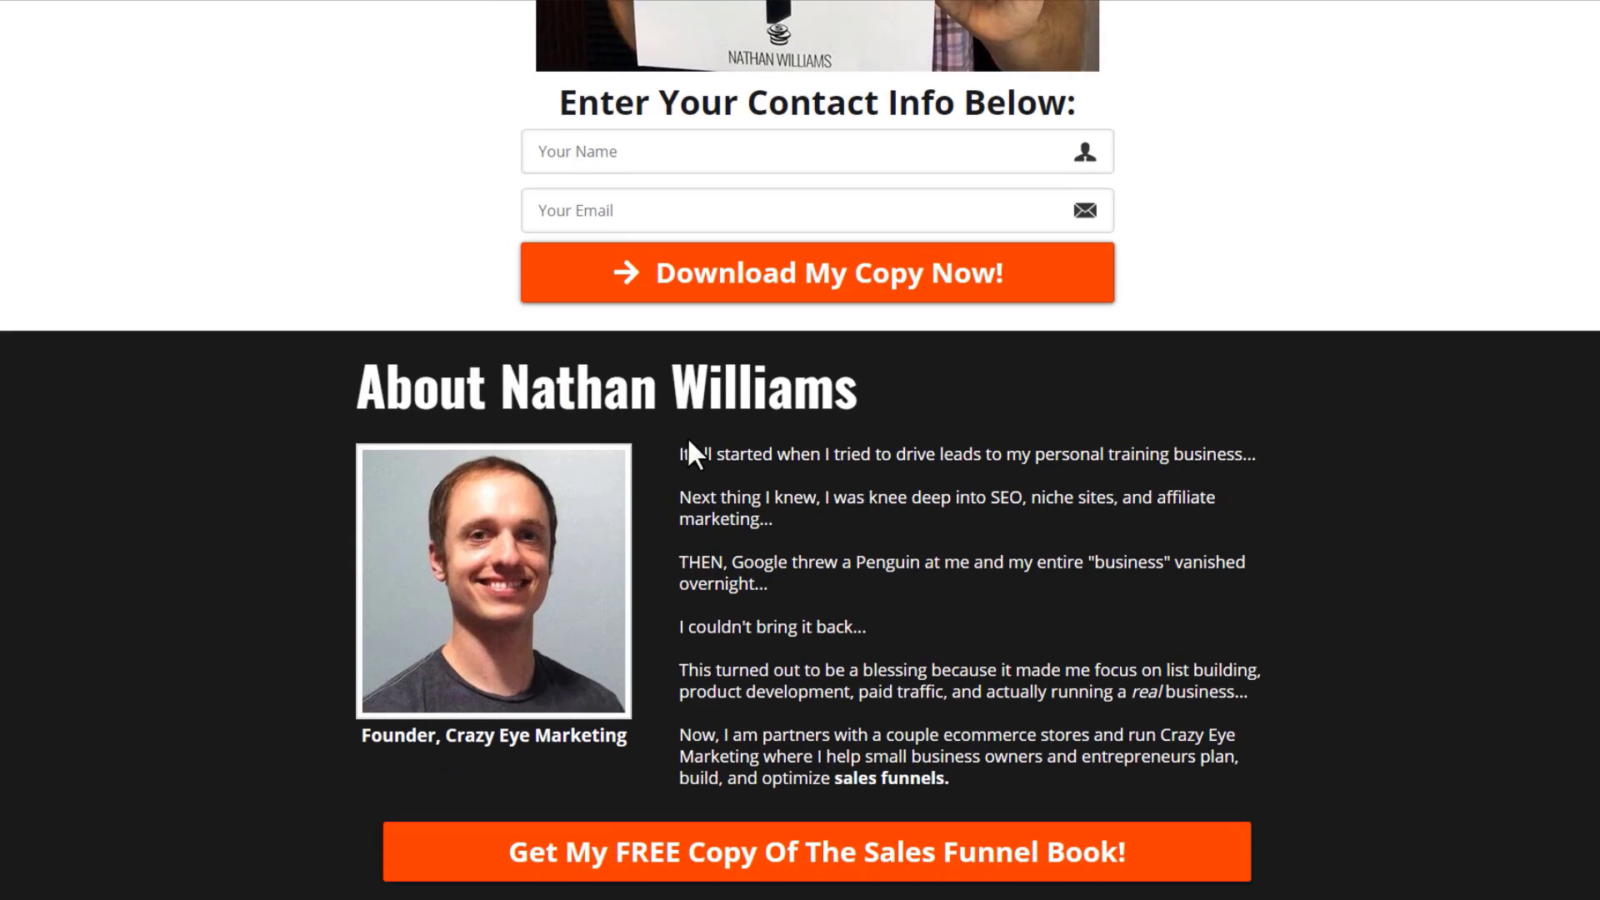
pyautogui.scroll(7, 690, 453)
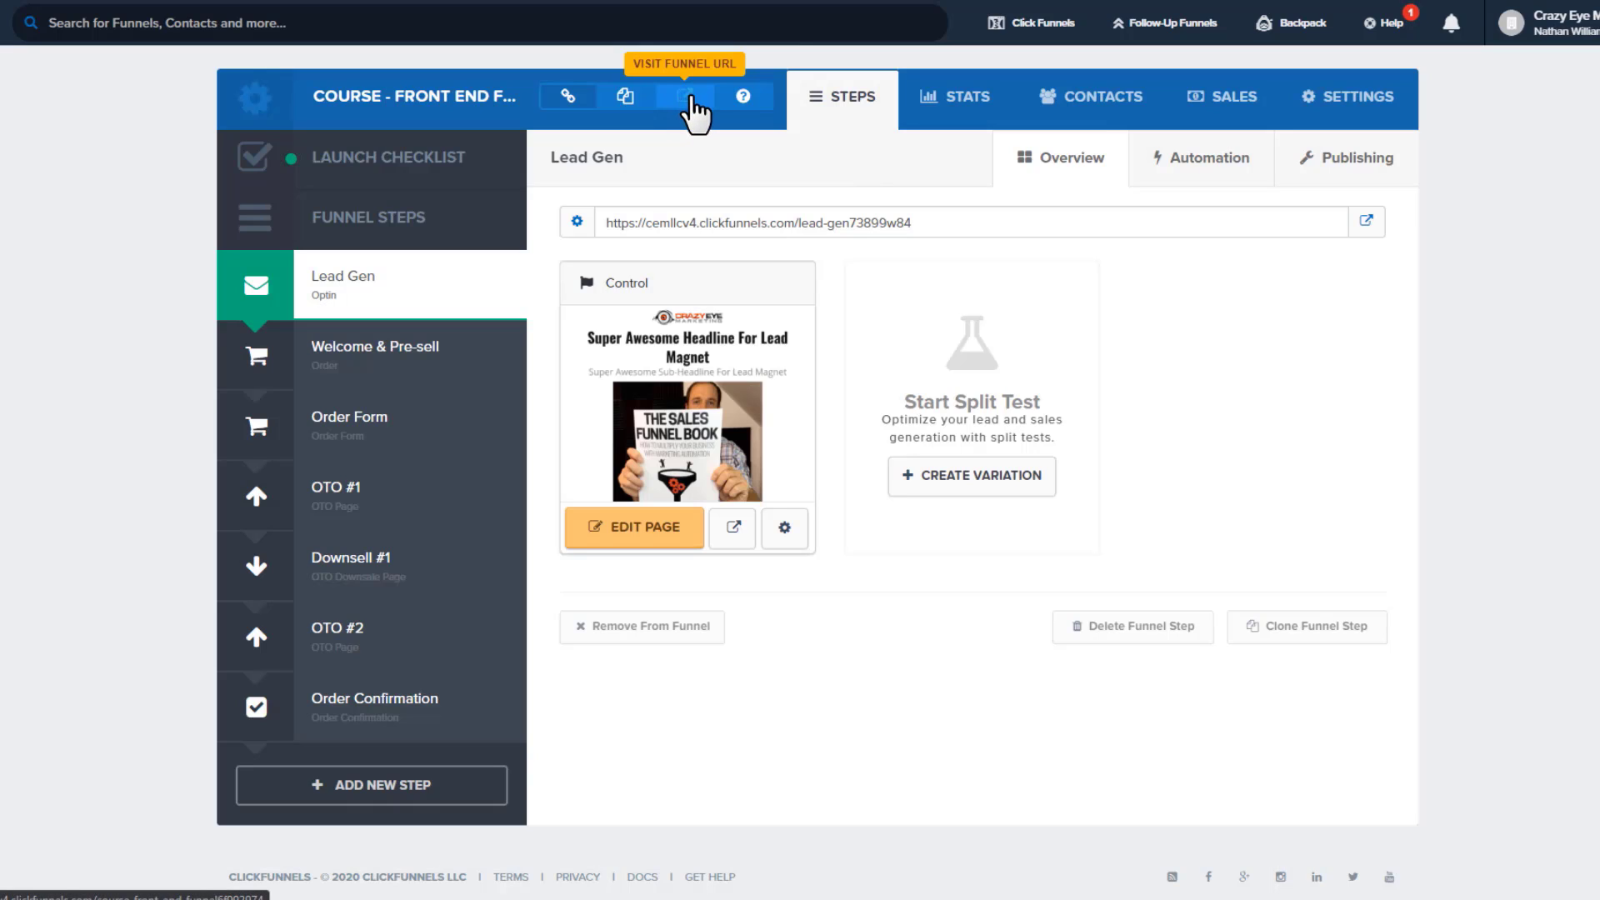
# Read the funnel URL explanation, then peek at the Welcome & Pre-sell step and return to Lead Gen
pyautogui.click(752, 98)
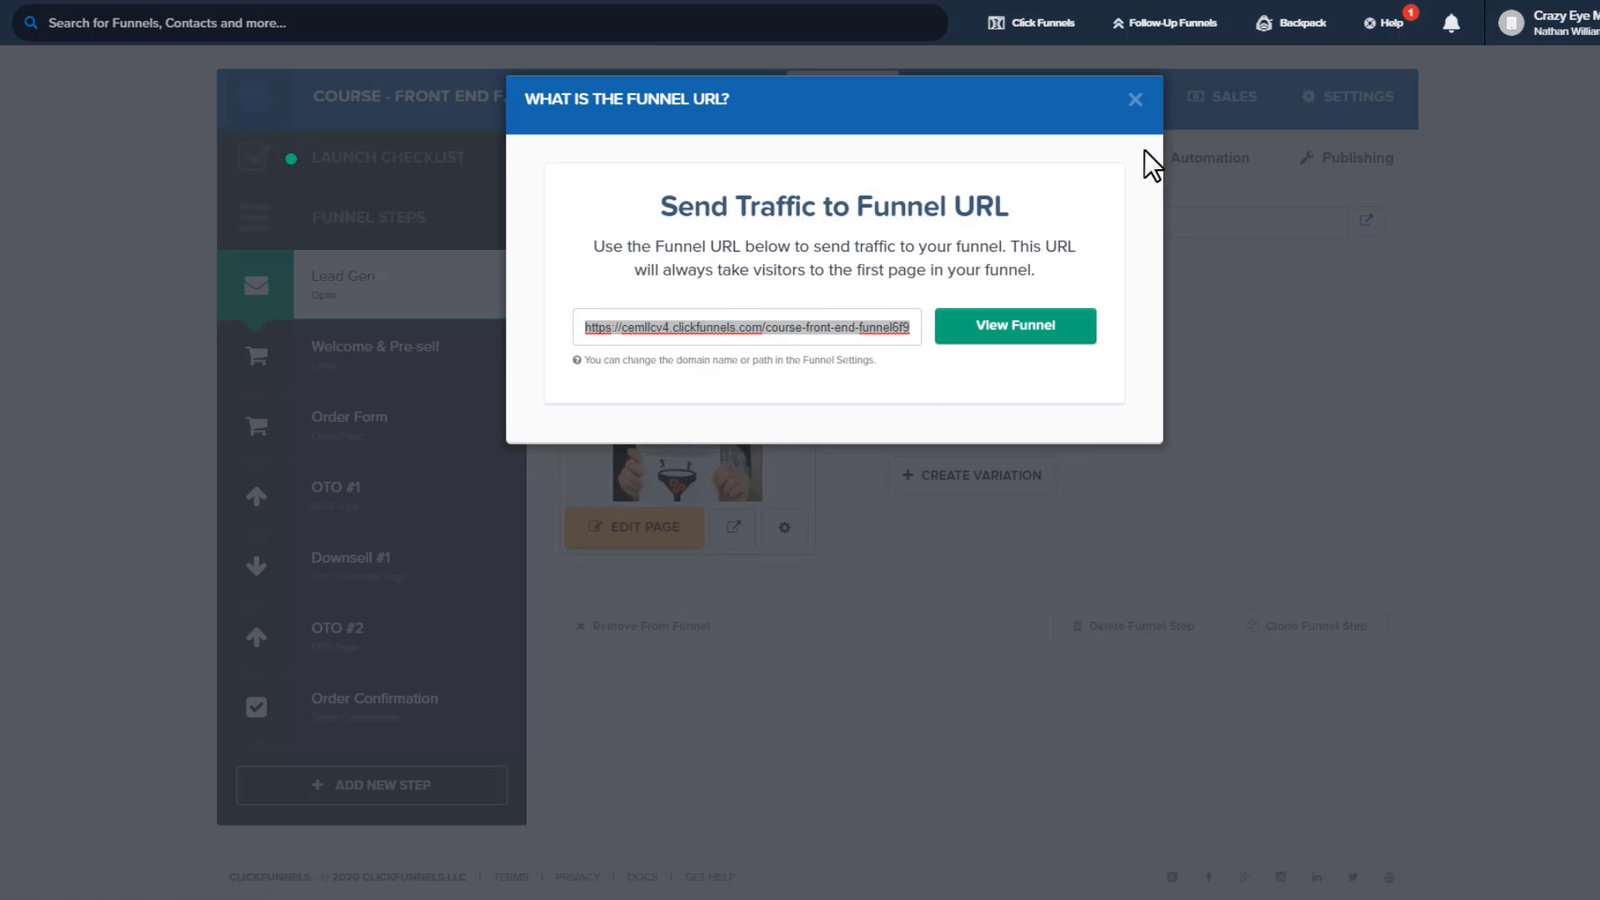
pyautogui.click(1135, 98)
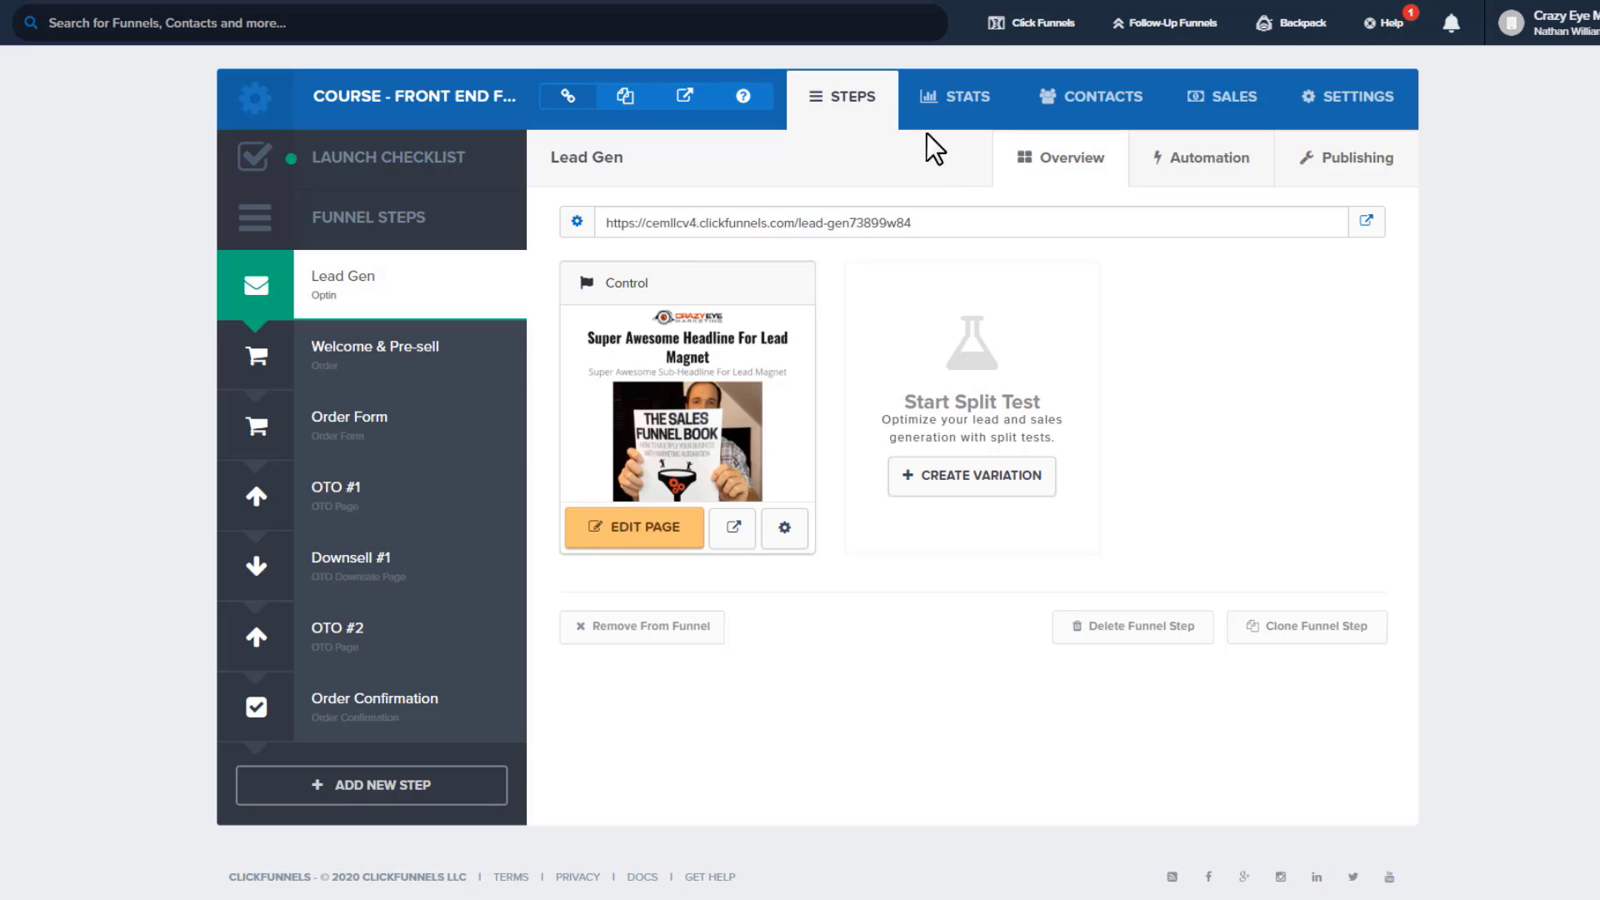
pyautogui.click(385, 358)
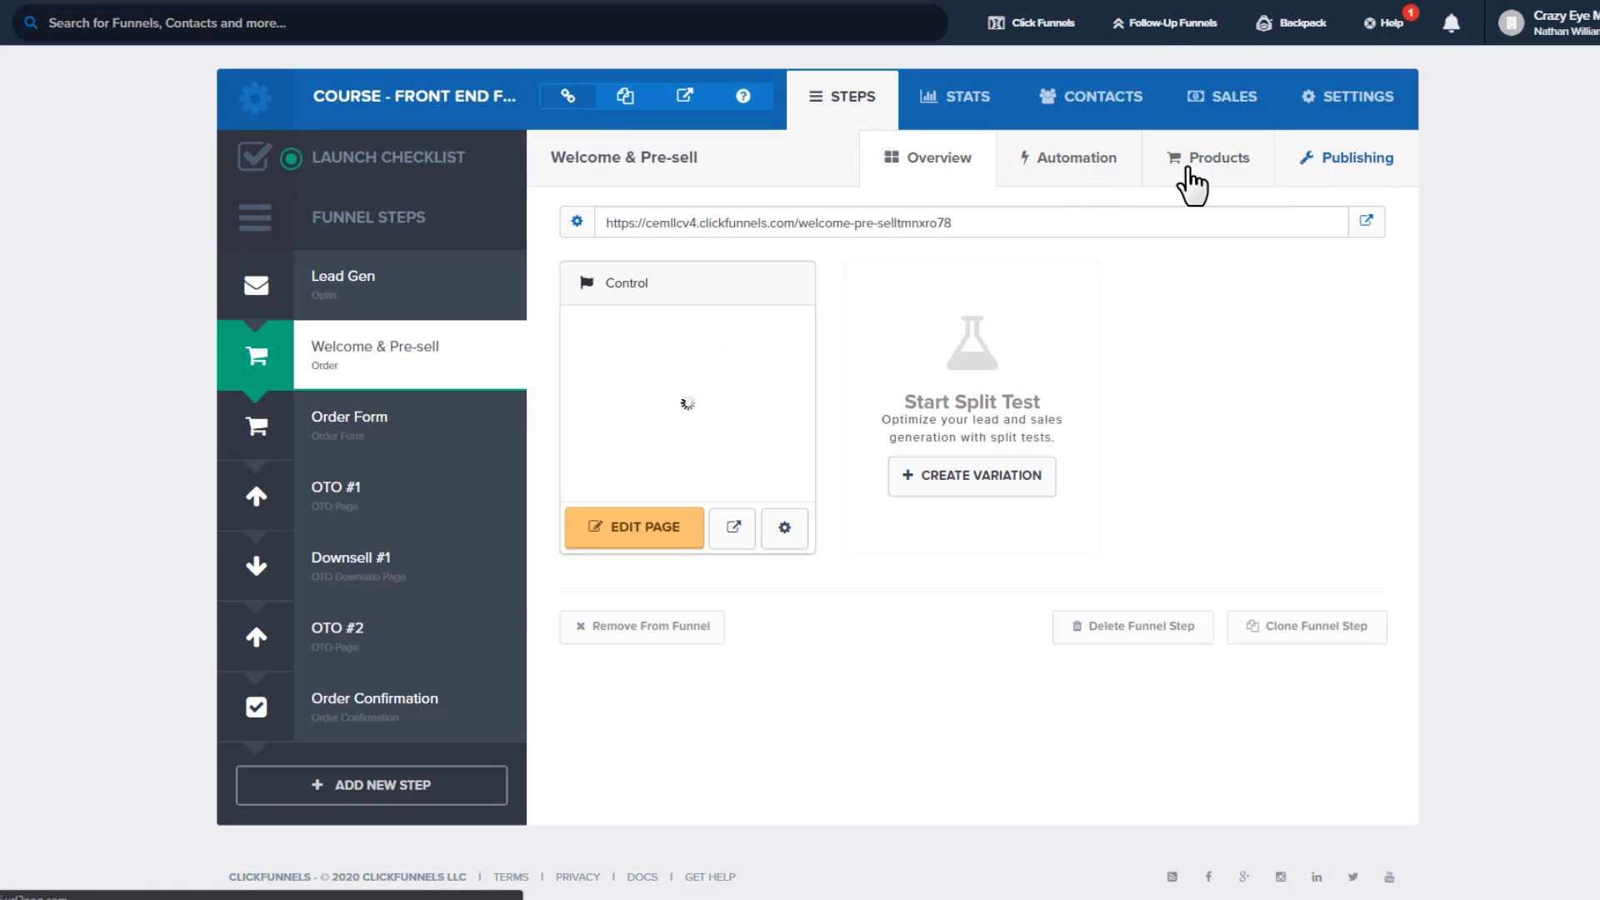
pyautogui.click(380, 283)
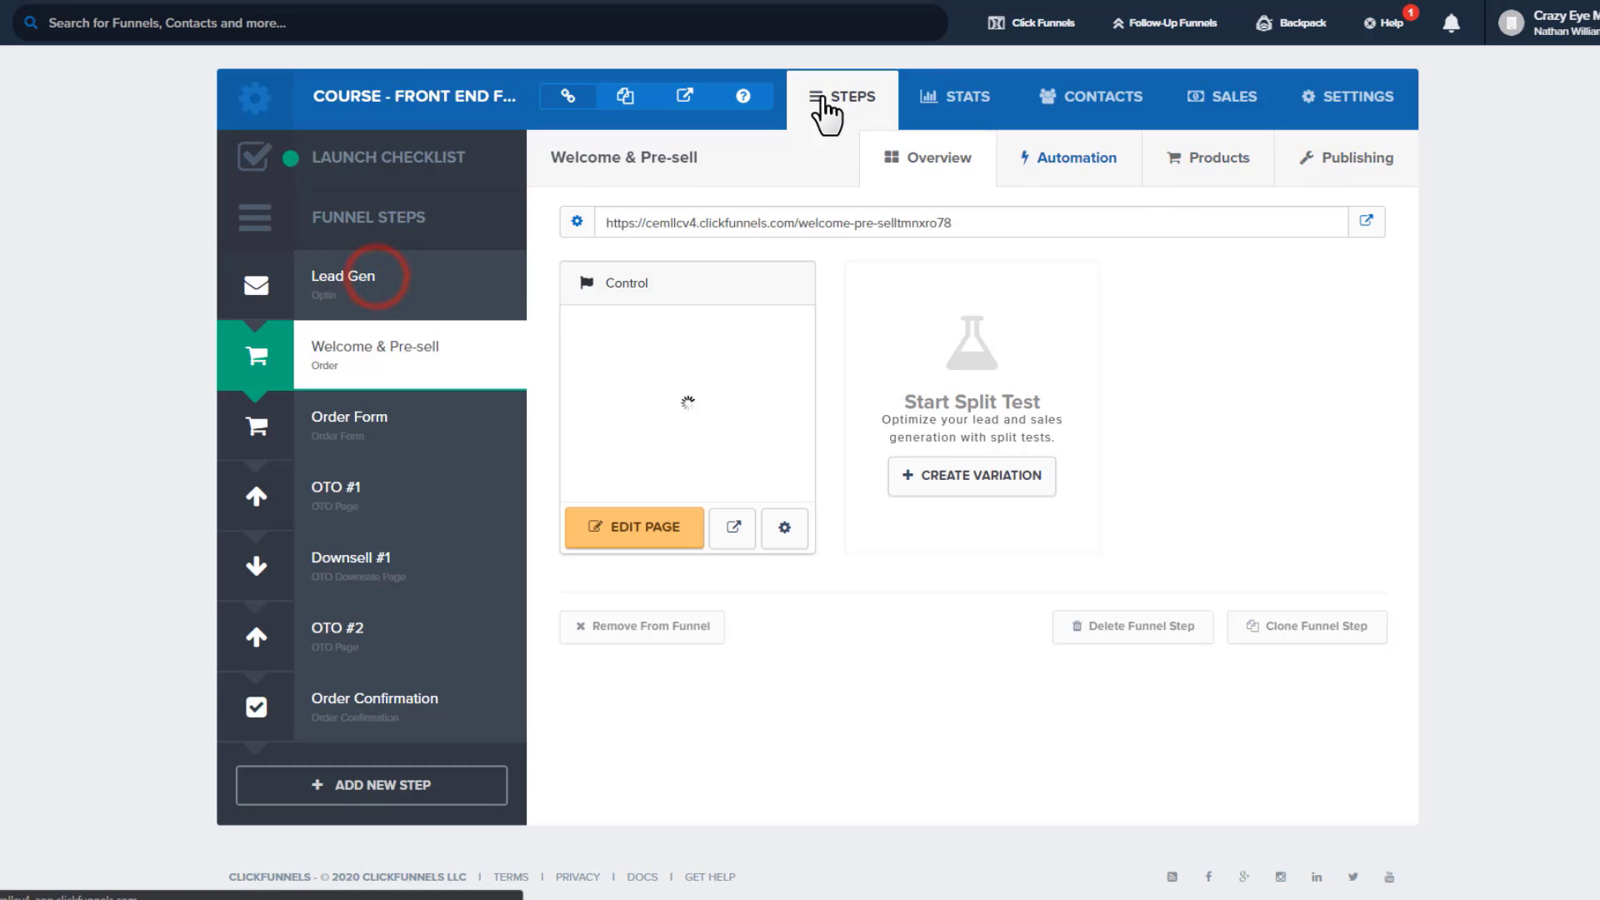
# Open the funnel's Stats view and expand its UTM, affiliate, date and device filters
pyautogui.click(946, 102)
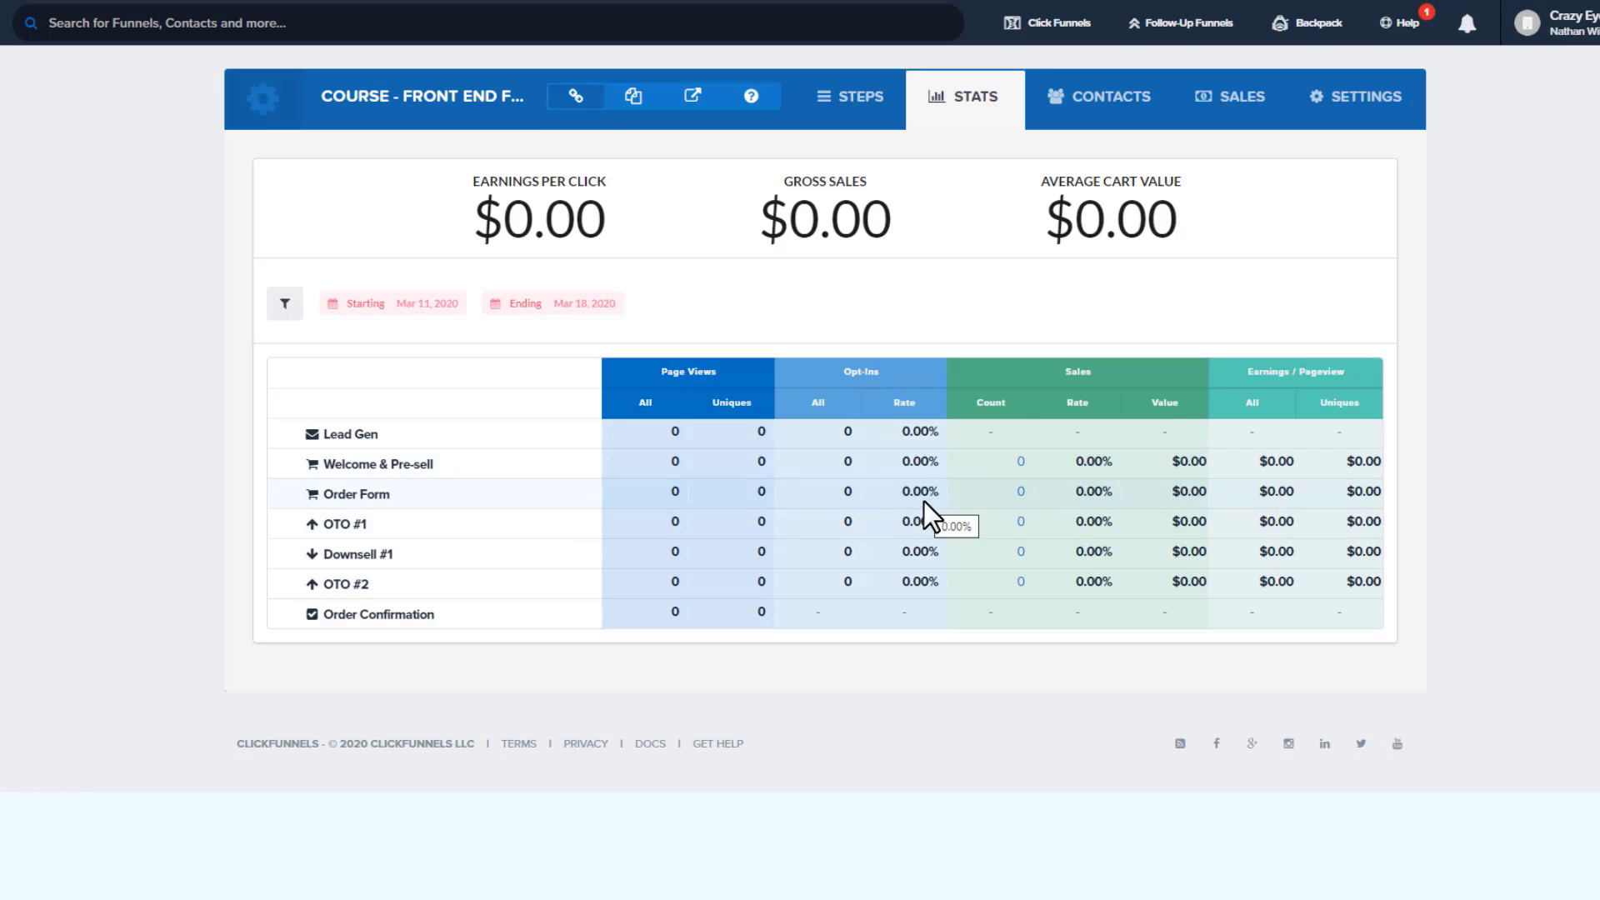
pyautogui.click(286, 305)
pyautogui.click(293, 306)
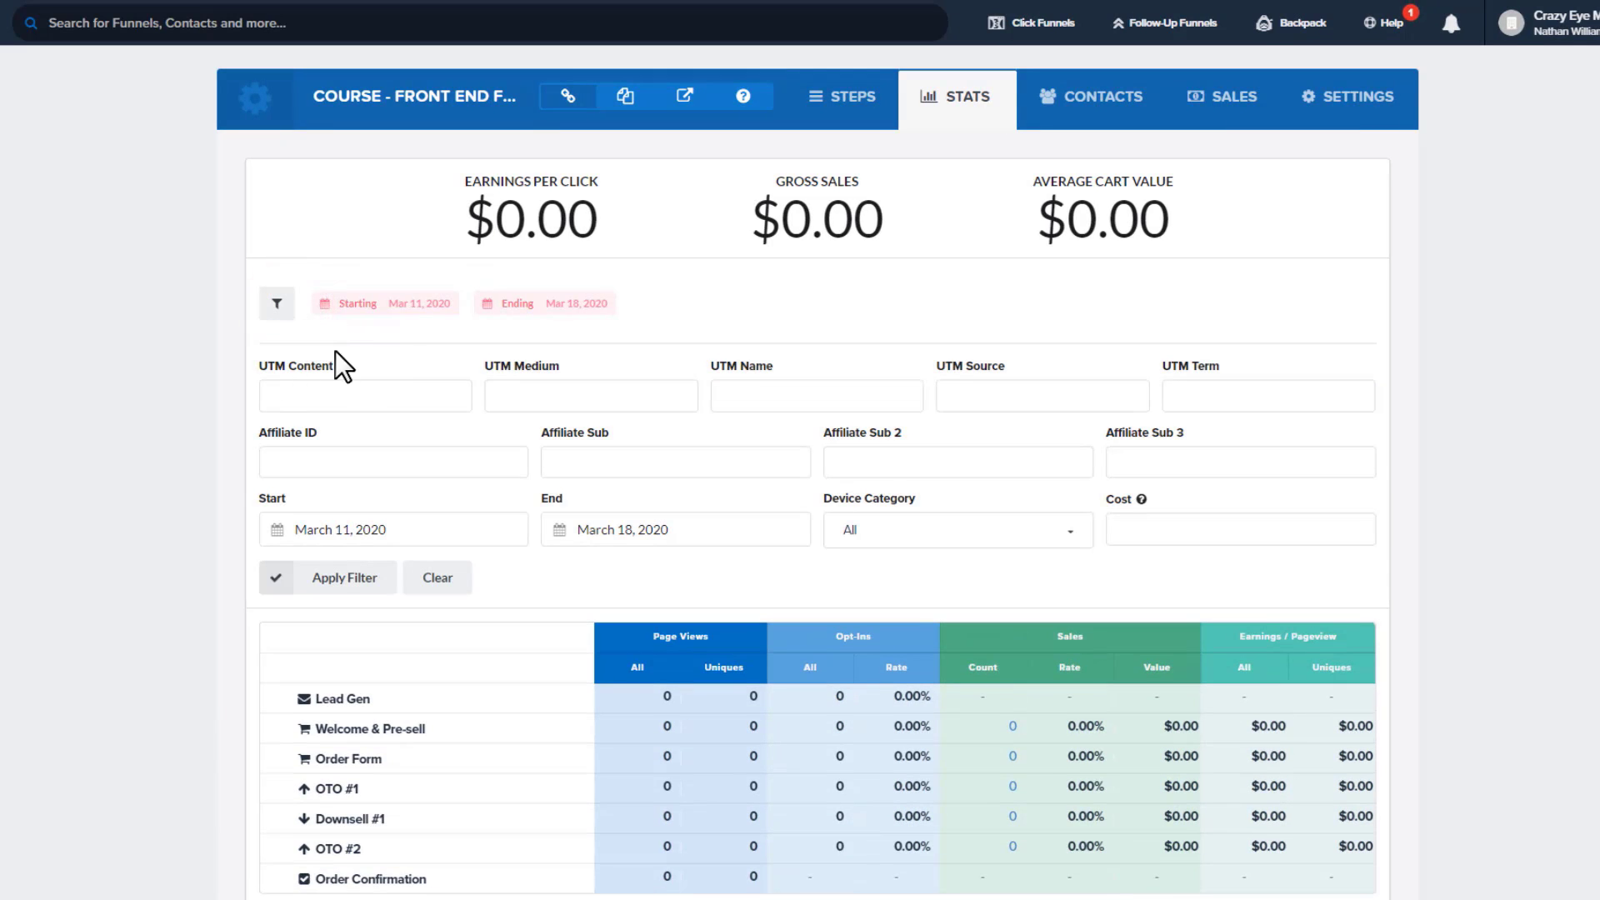
pyautogui.scroll(-1, 342, 367)
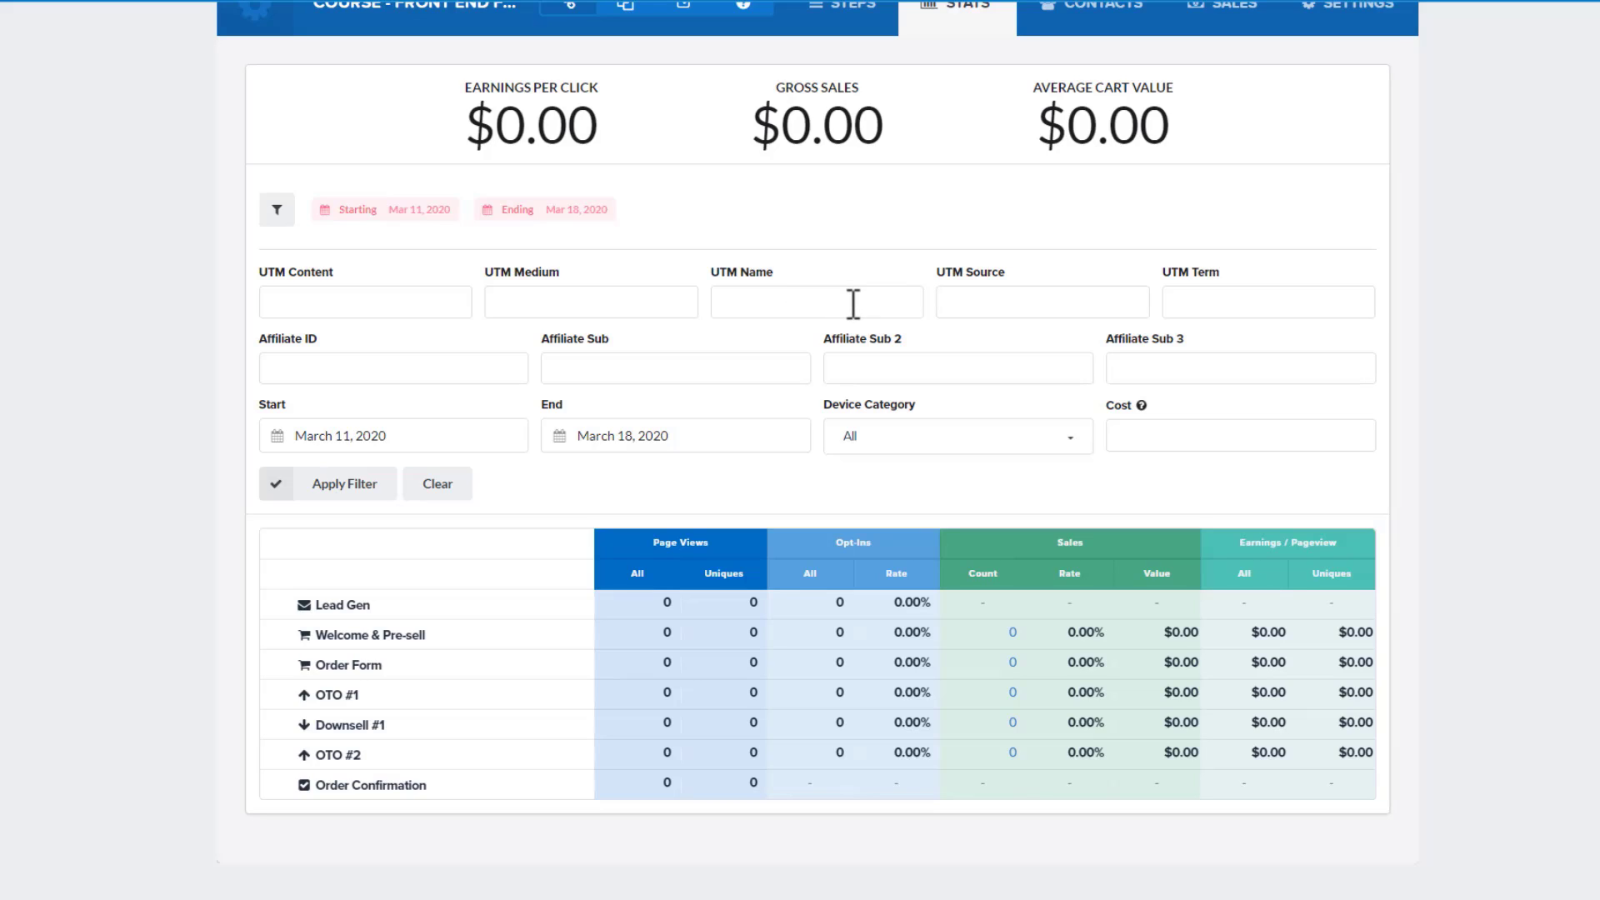
pyautogui.click(391, 369)
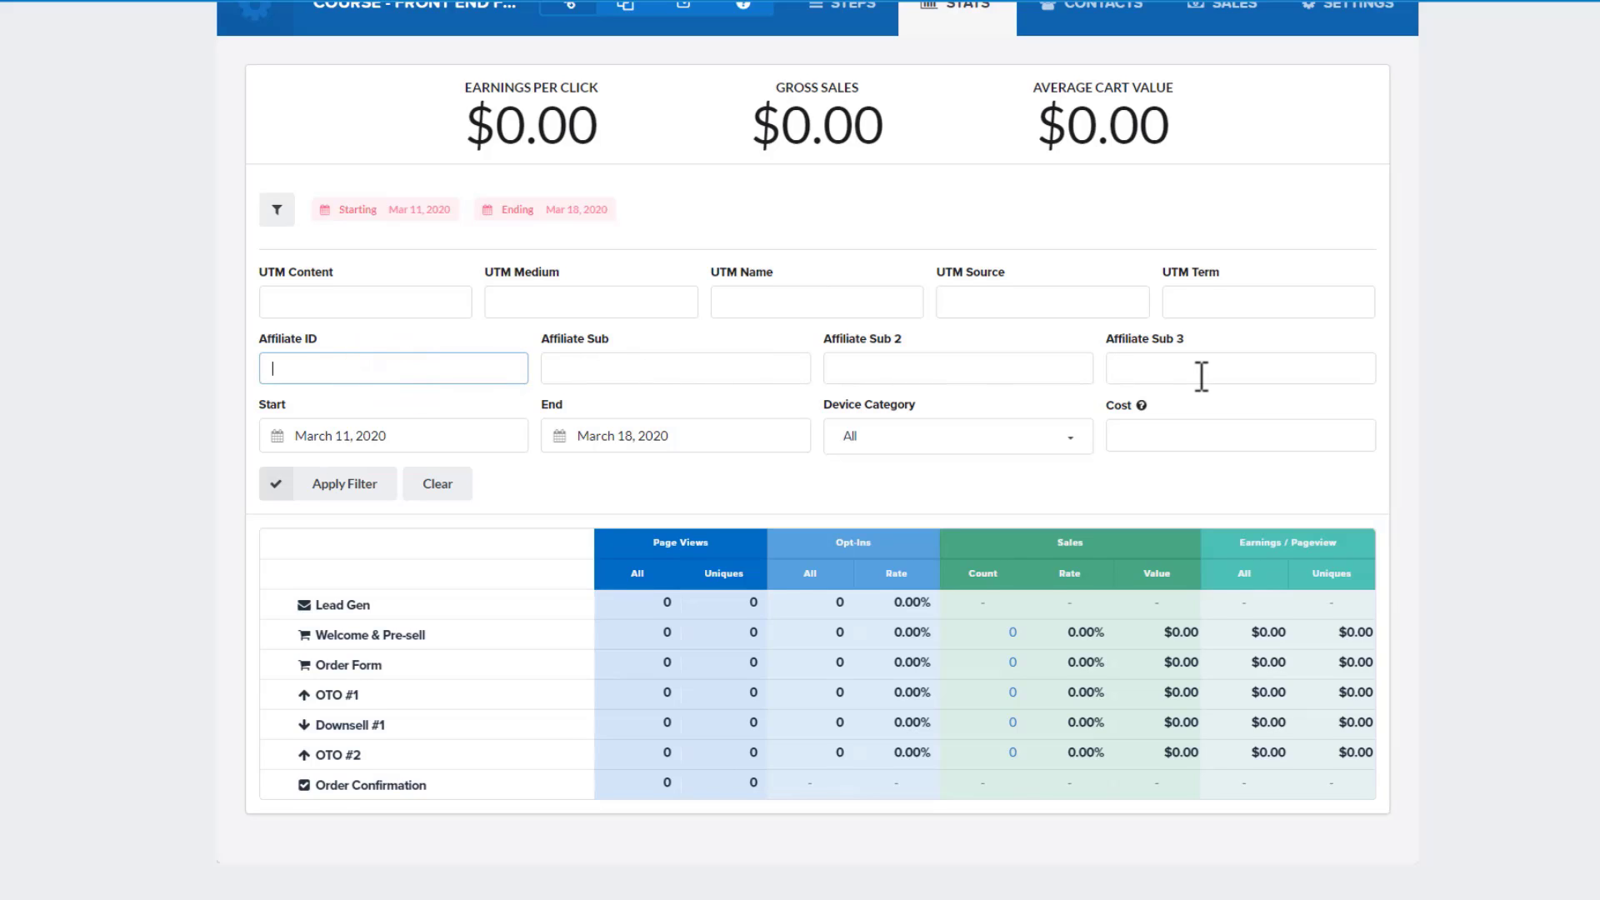
pyautogui.scroll(-1, 1200, 371)
pyautogui.click(945, 397)
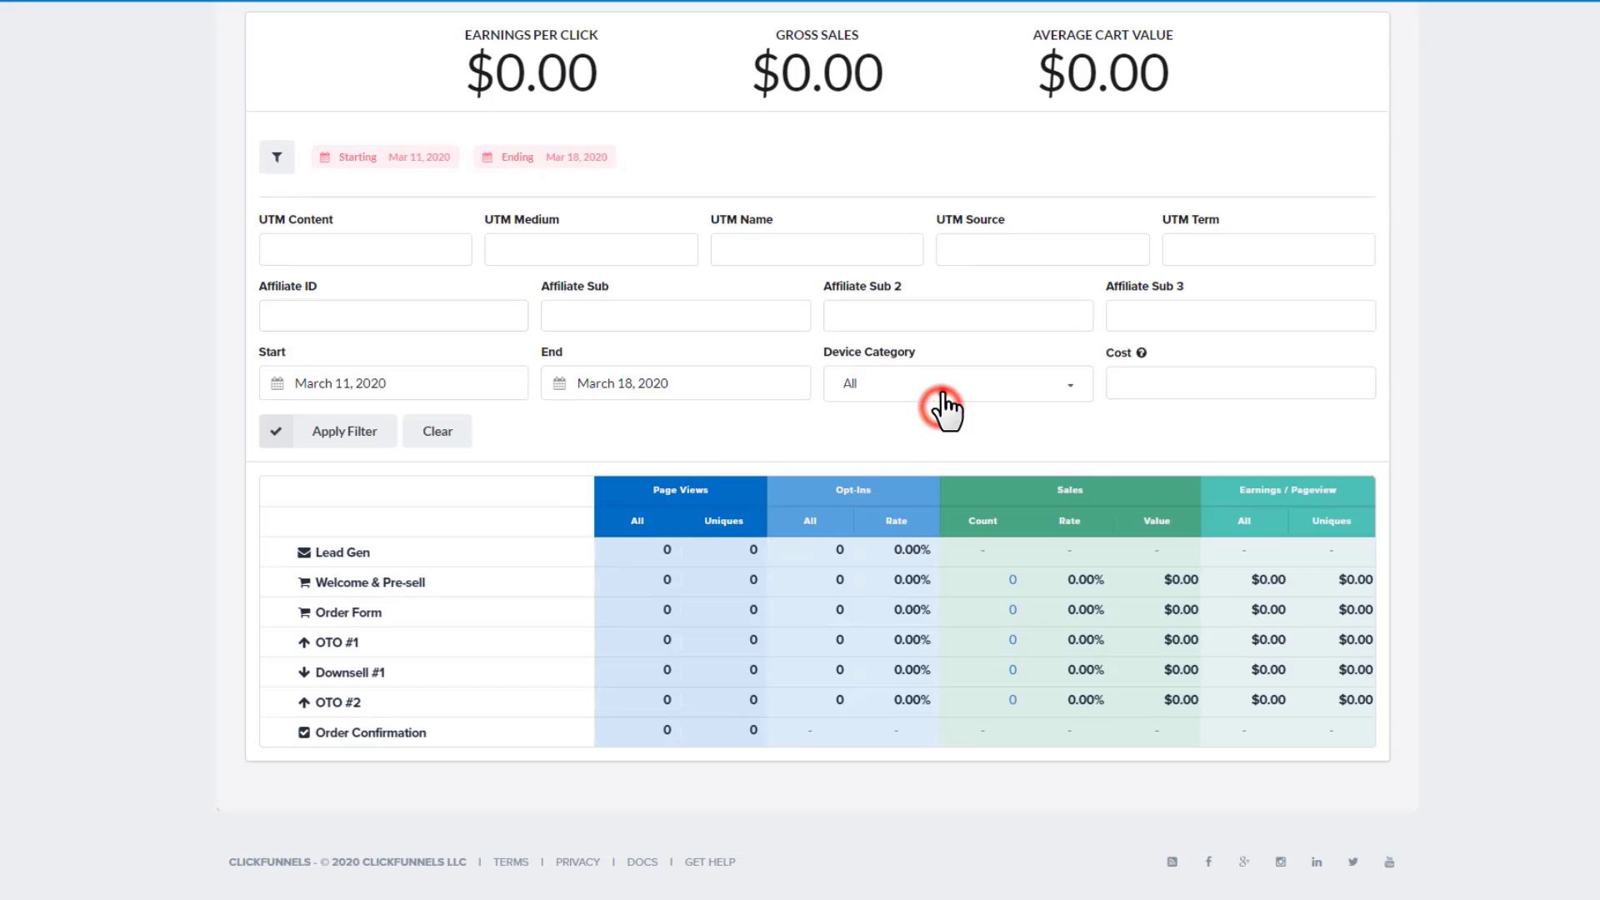
pyautogui.click(1255, 423)
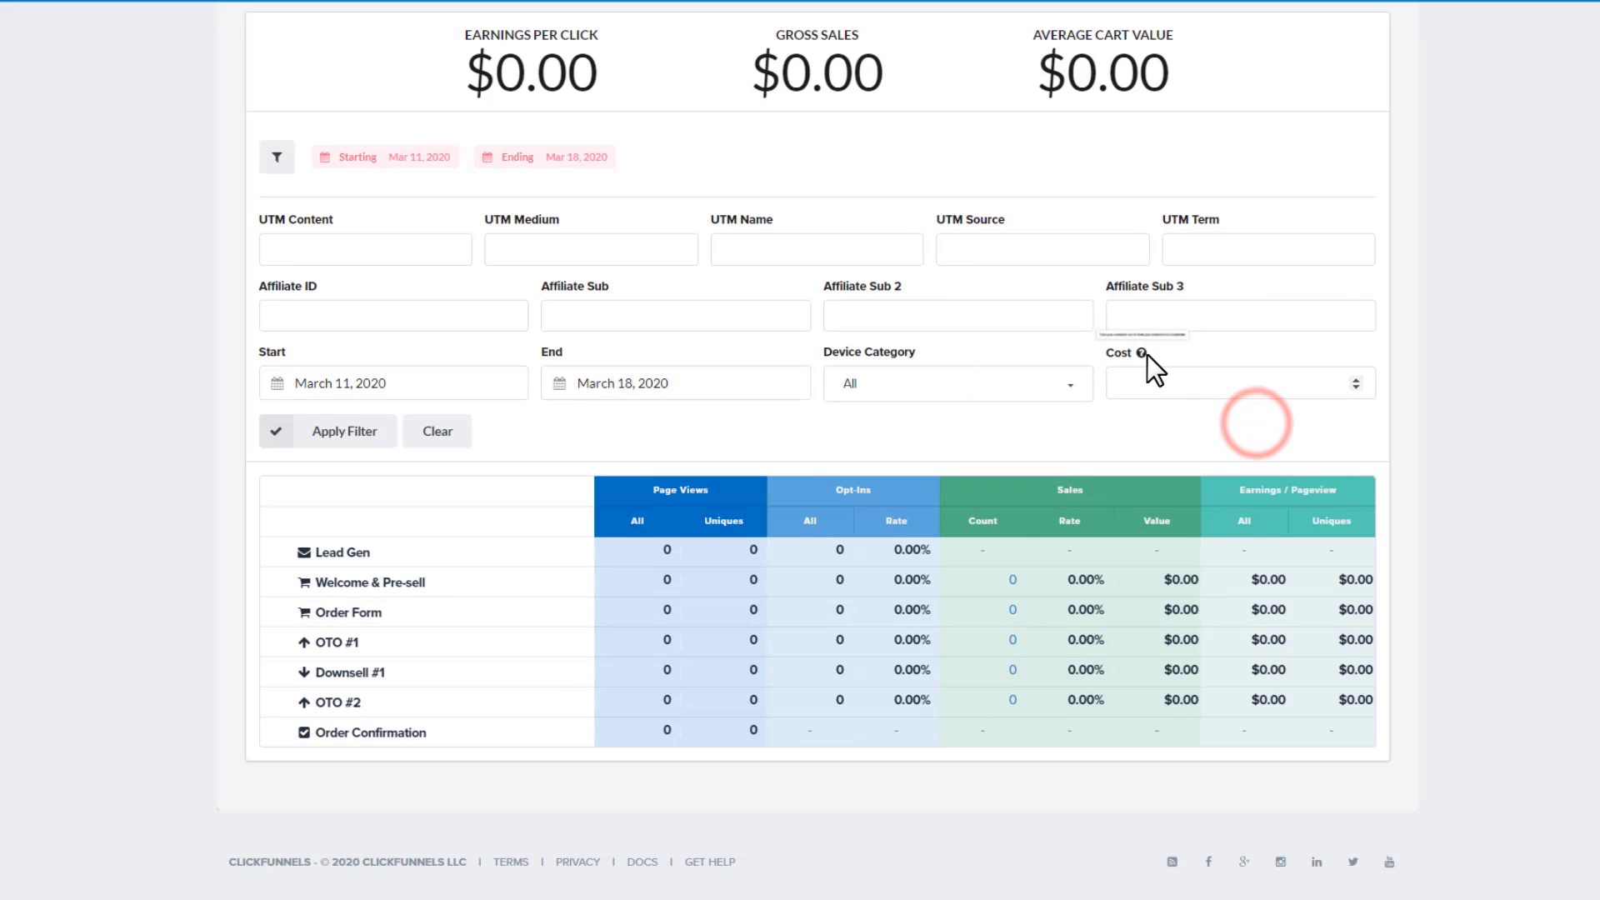
pyautogui.moveTo(1142, 352)
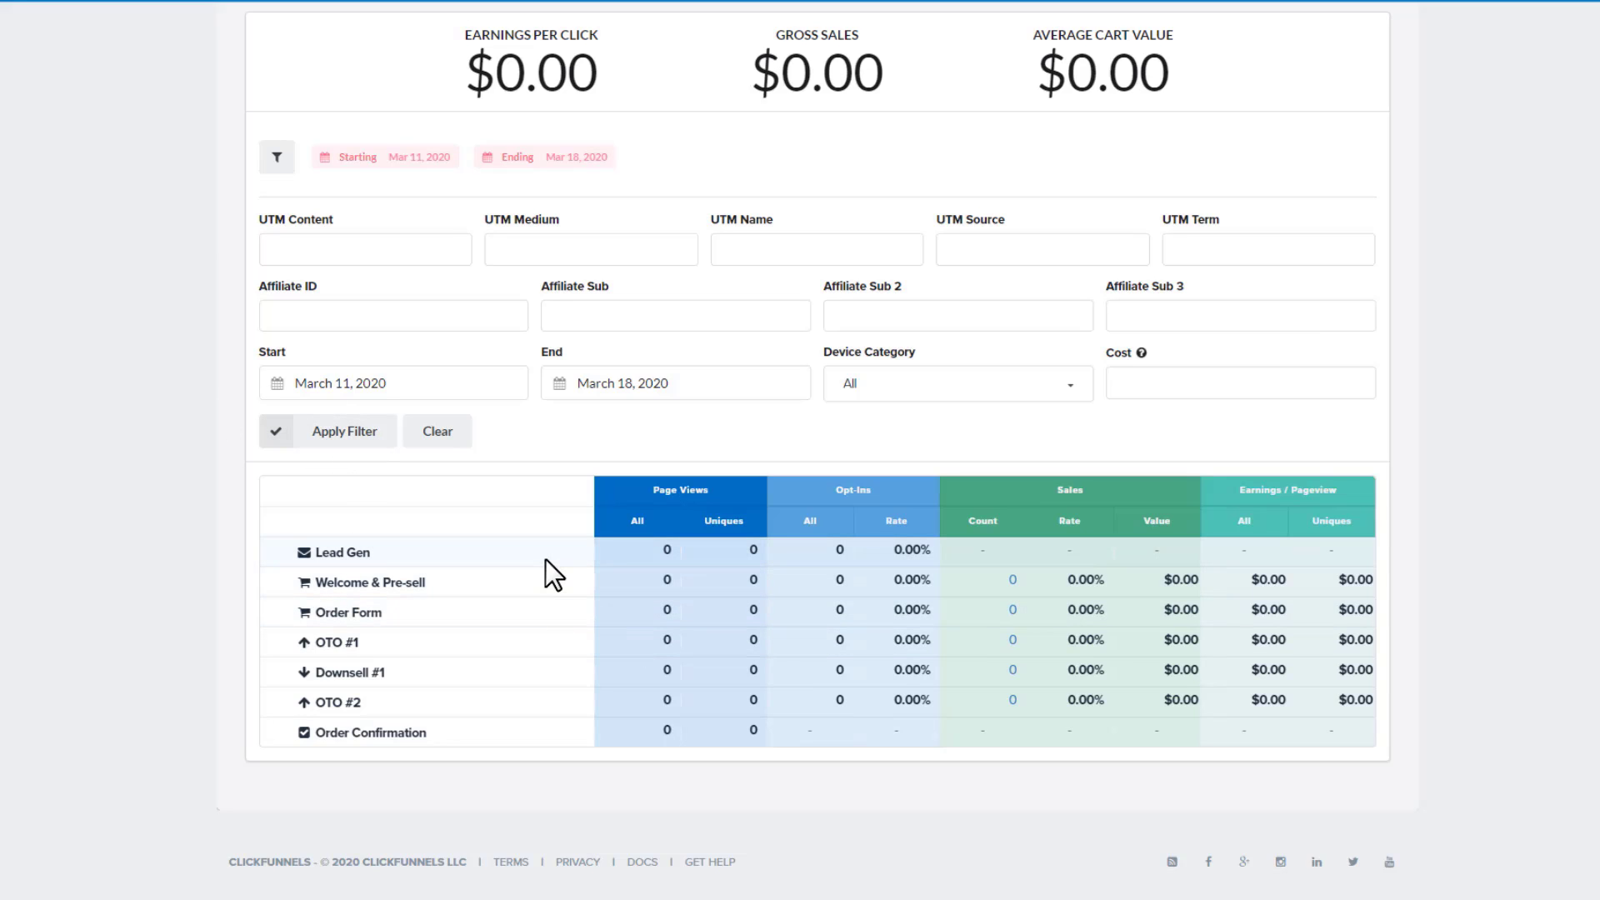
pyautogui.scroll(2, 612, 577)
pyautogui.scroll(-2, 733, 677)
pyautogui.scroll(2, 746, 671)
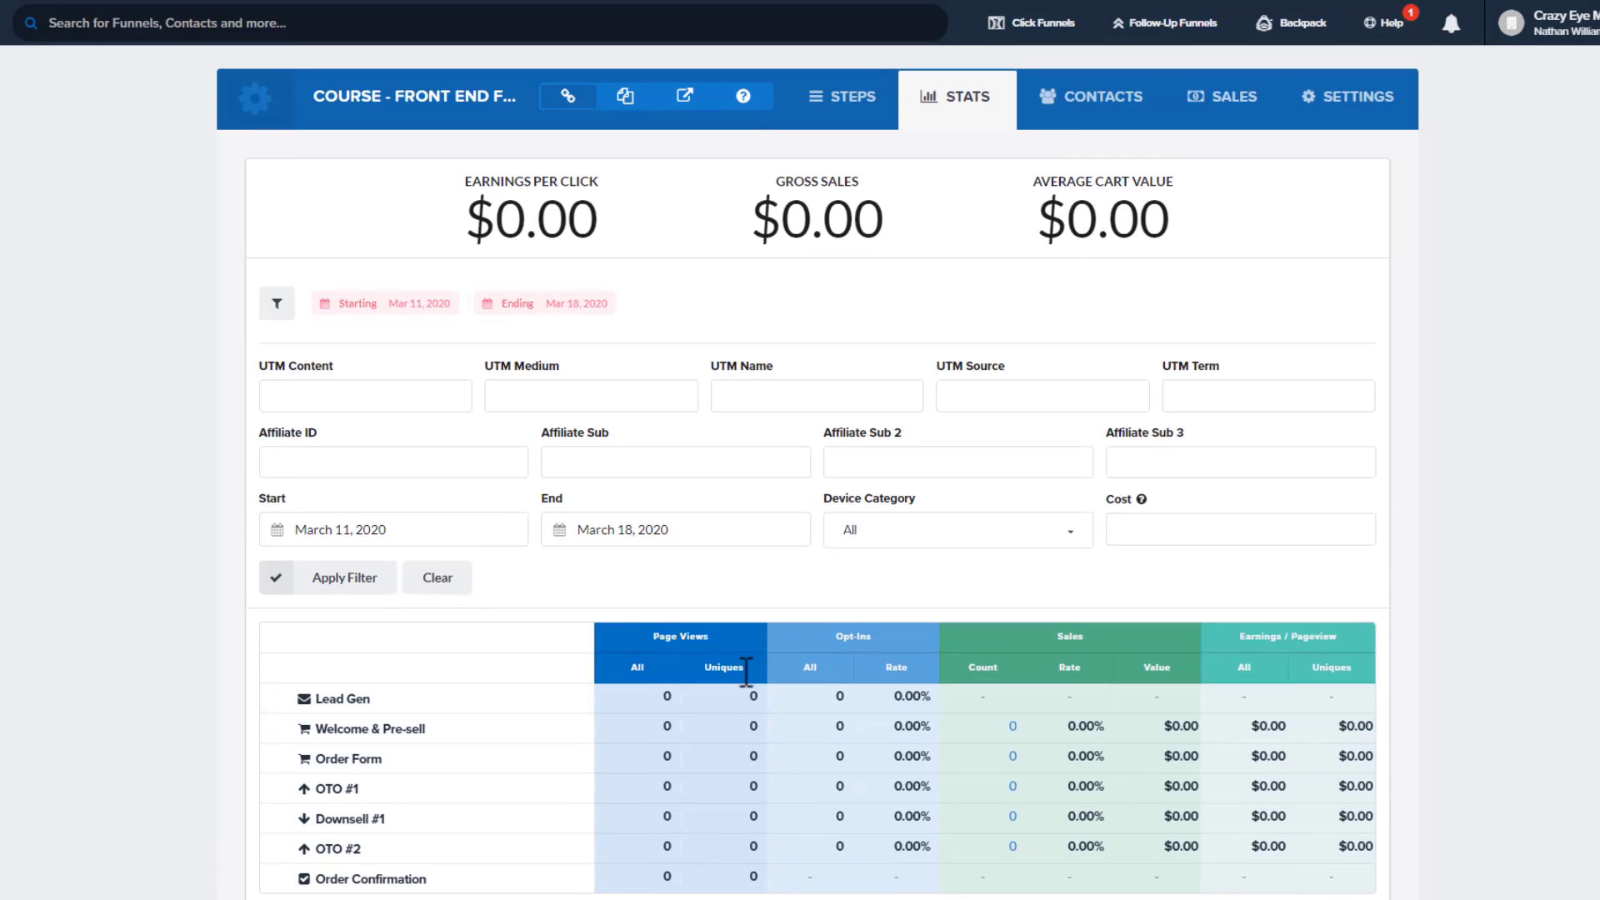
# Show the funnel's Contacts, keeping the last-30-days range and All Funnel Steps filters unchanged
pyautogui.click(1110, 109)
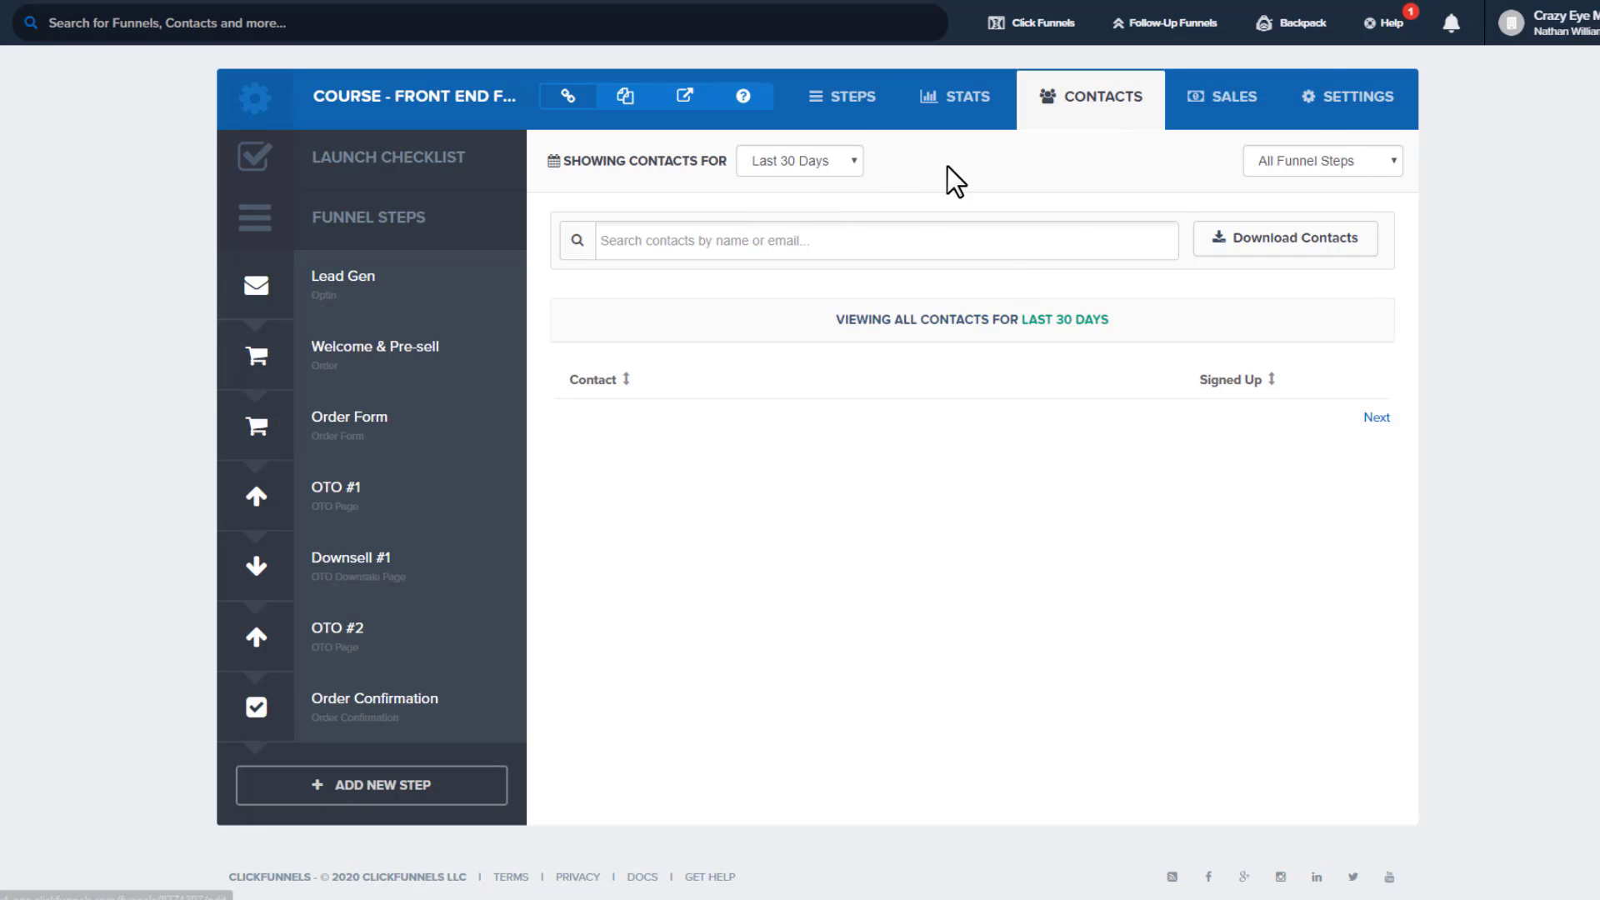
pyautogui.click(816, 159)
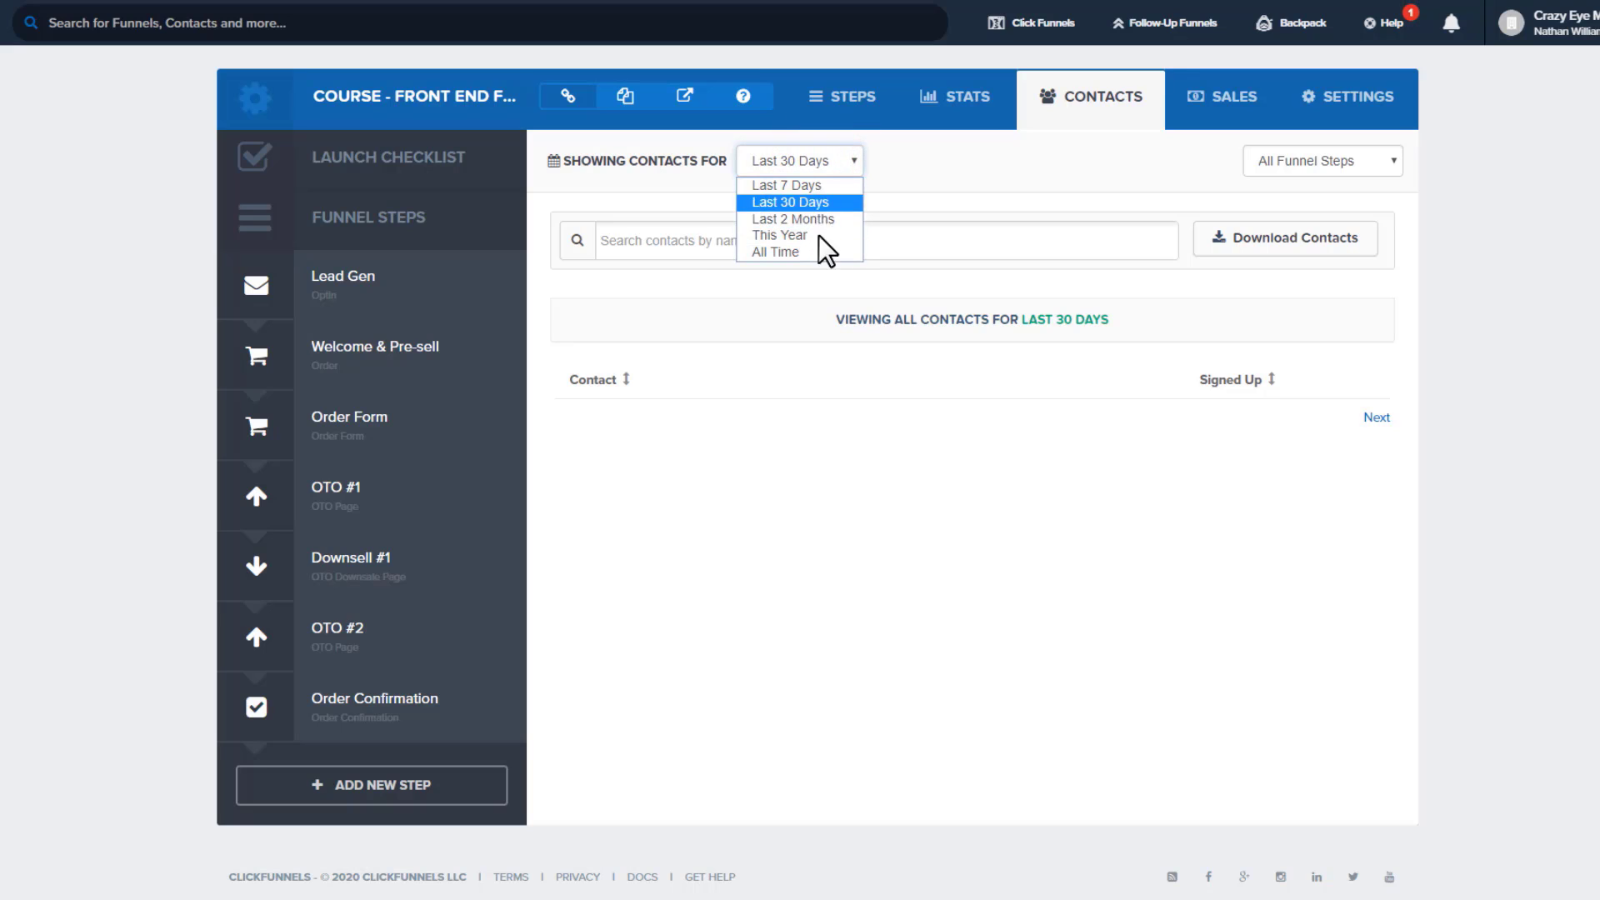
pyautogui.click(1017, 163)
pyautogui.click(1367, 167)
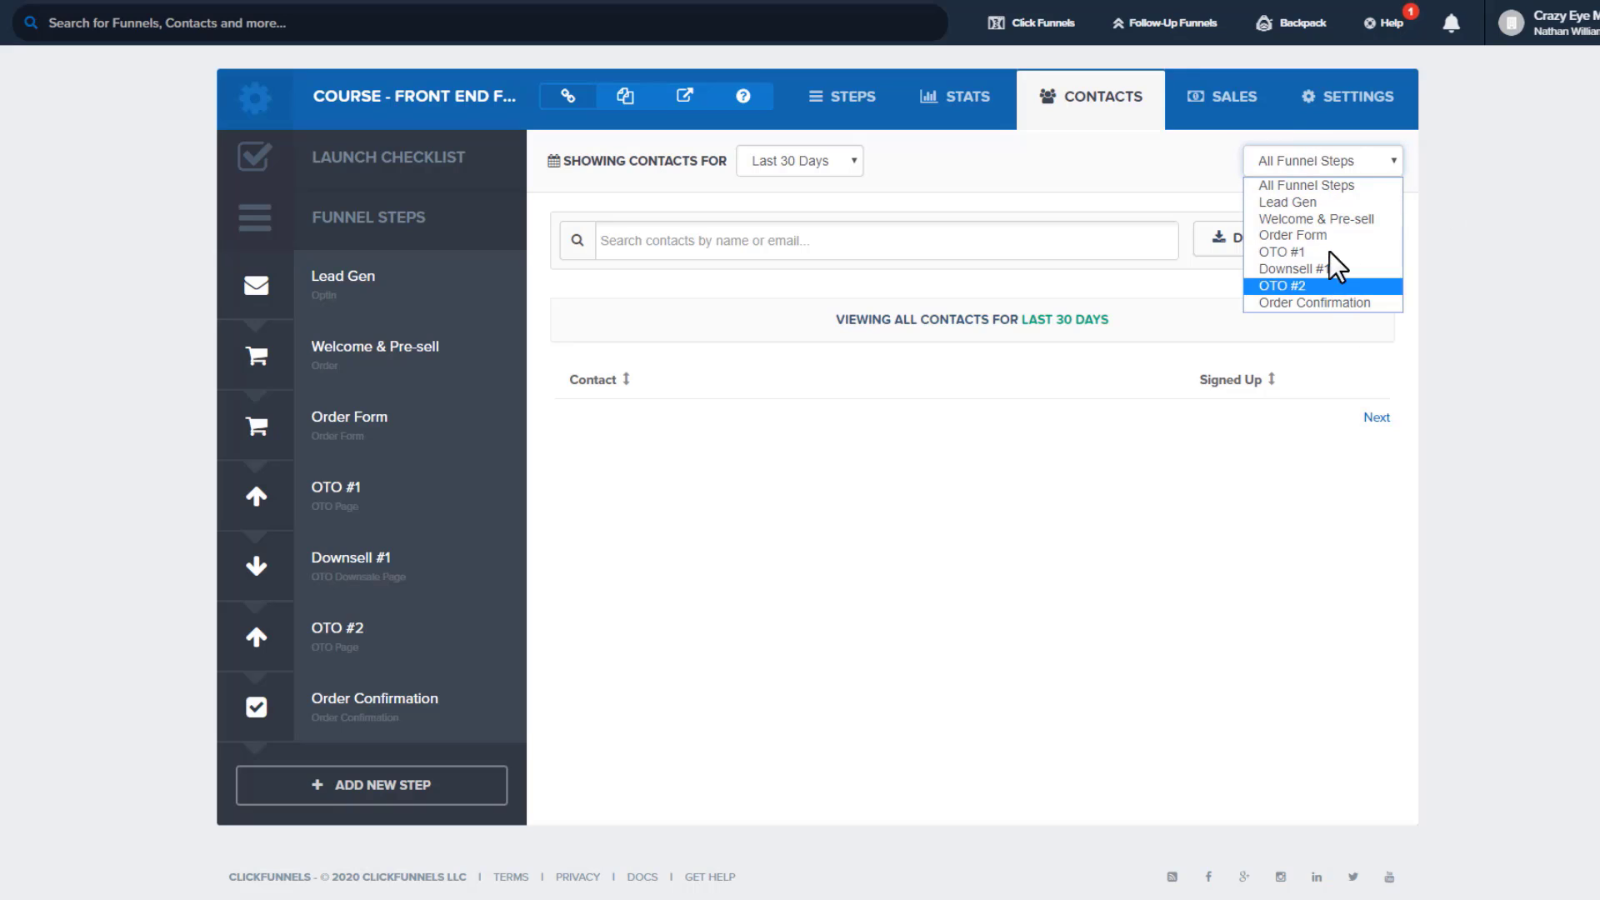
pyautogui.click(1488, 239)
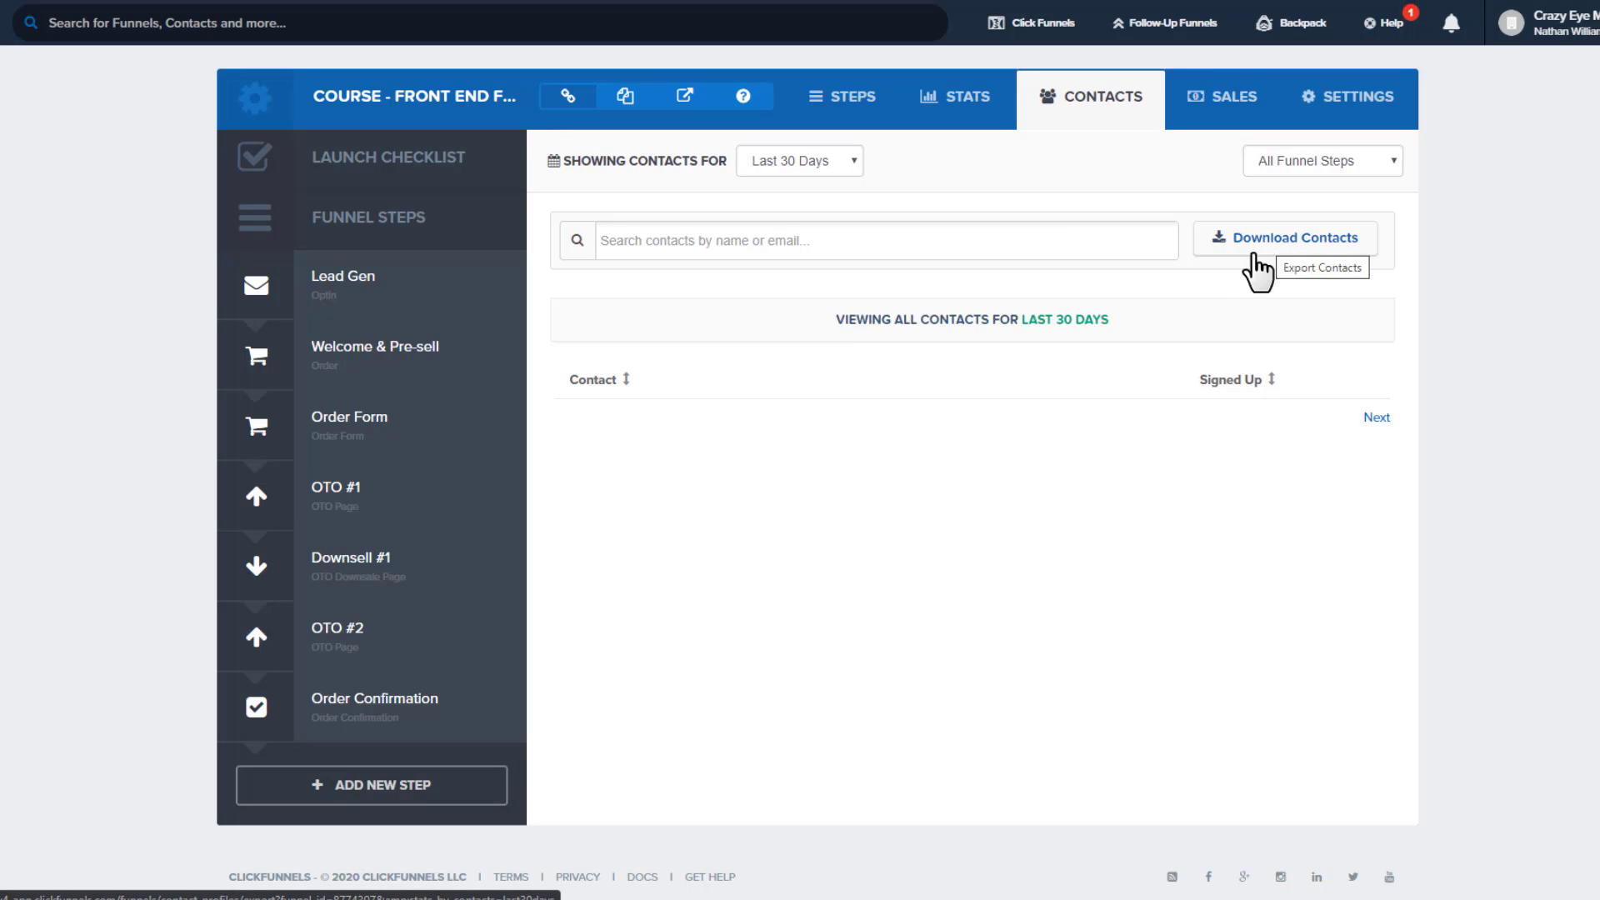
# Review the Sales list with its date and funnel-step filters unchanged, then go to the funnel's Settings
pyautogui.click(1211, 121)
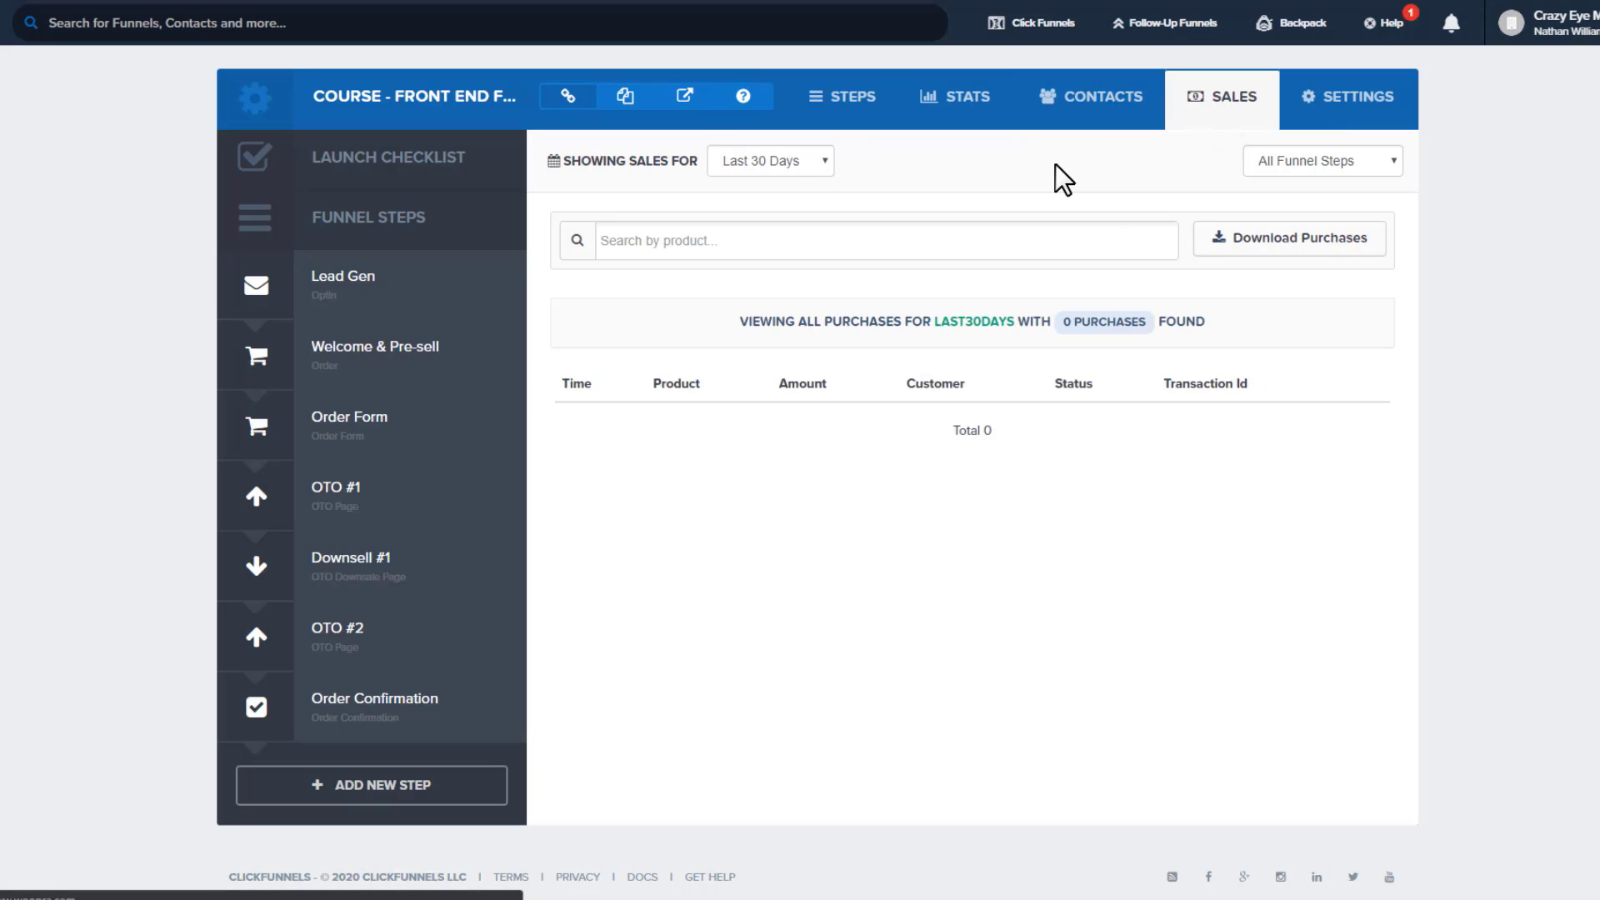
pyautogui.click(772, 159)
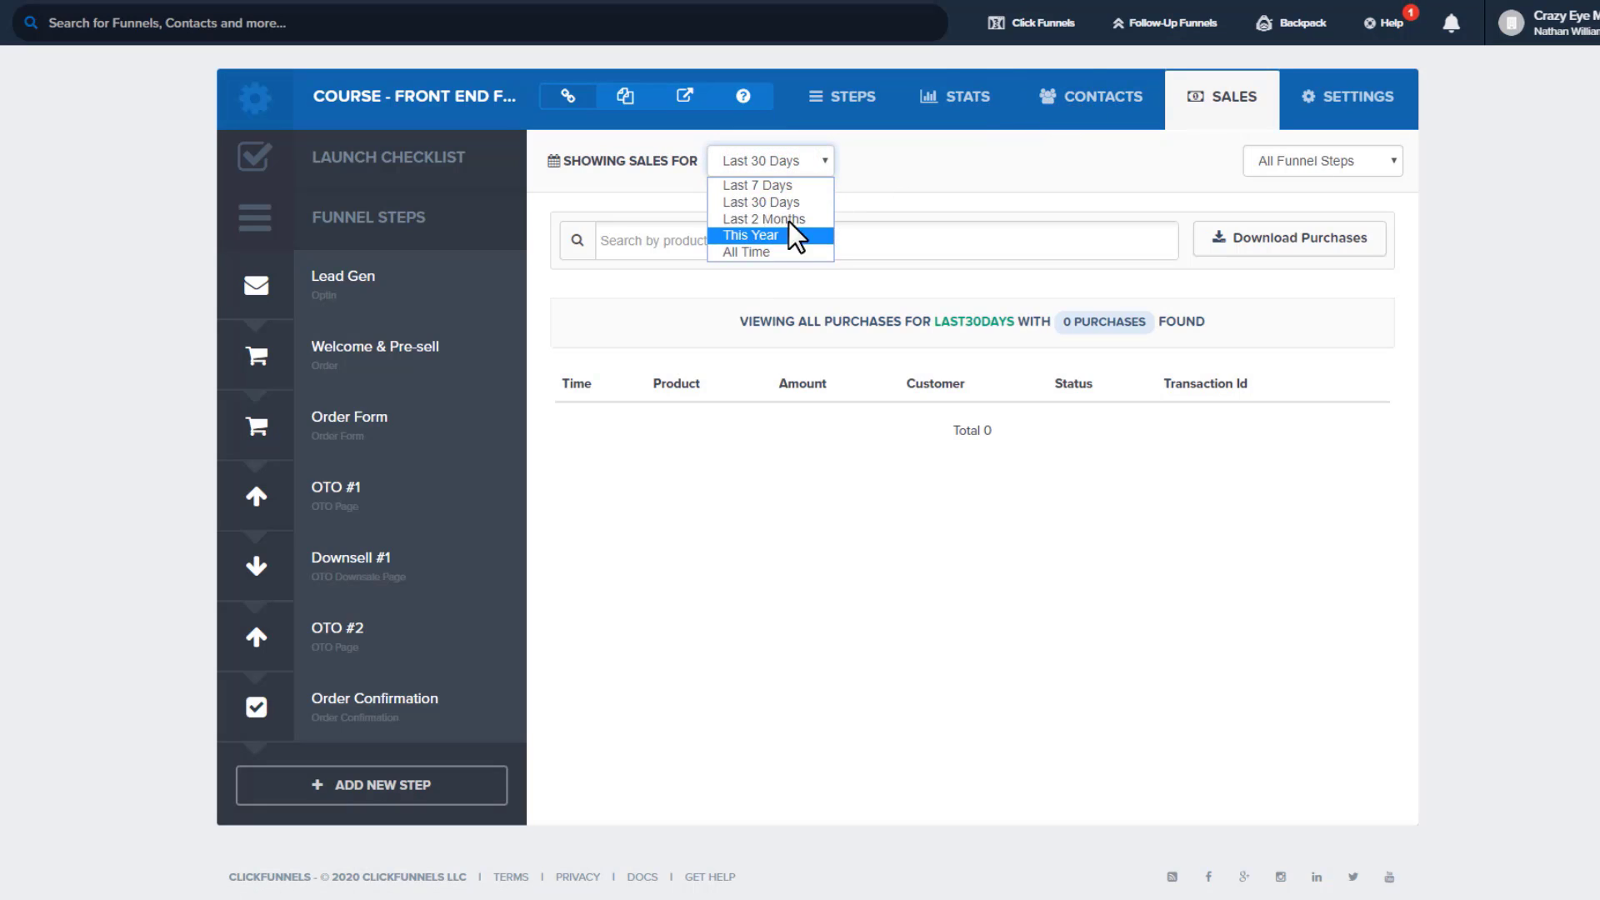
pyautogui.click(1047, 160)
pyautogui.click(1294, 159)
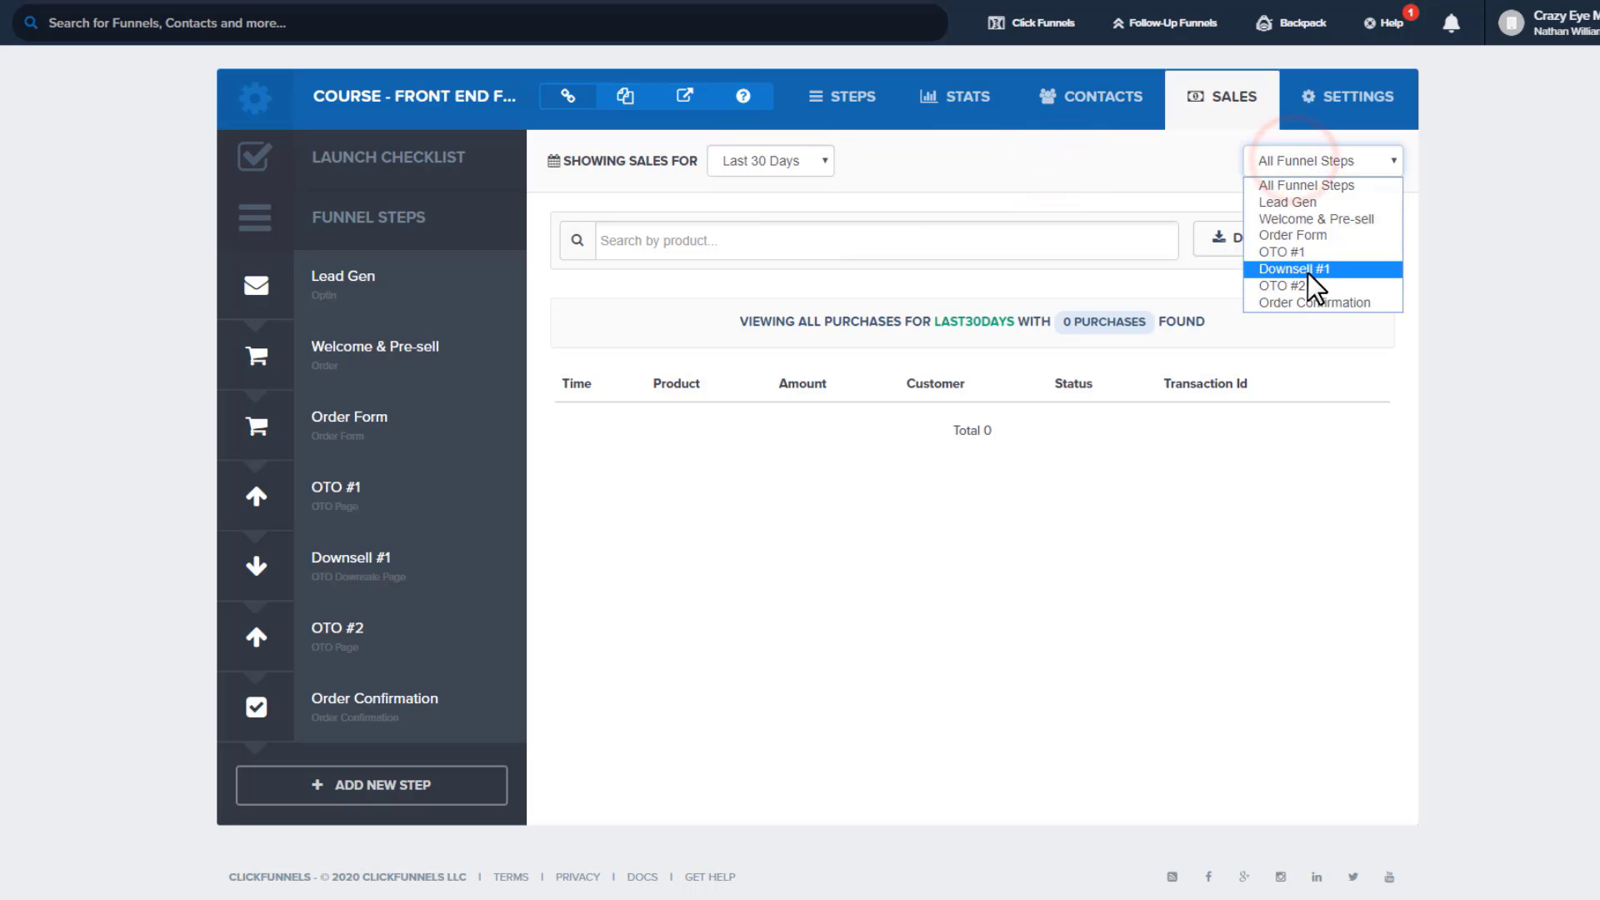
pyautogui.click(1094, 184)
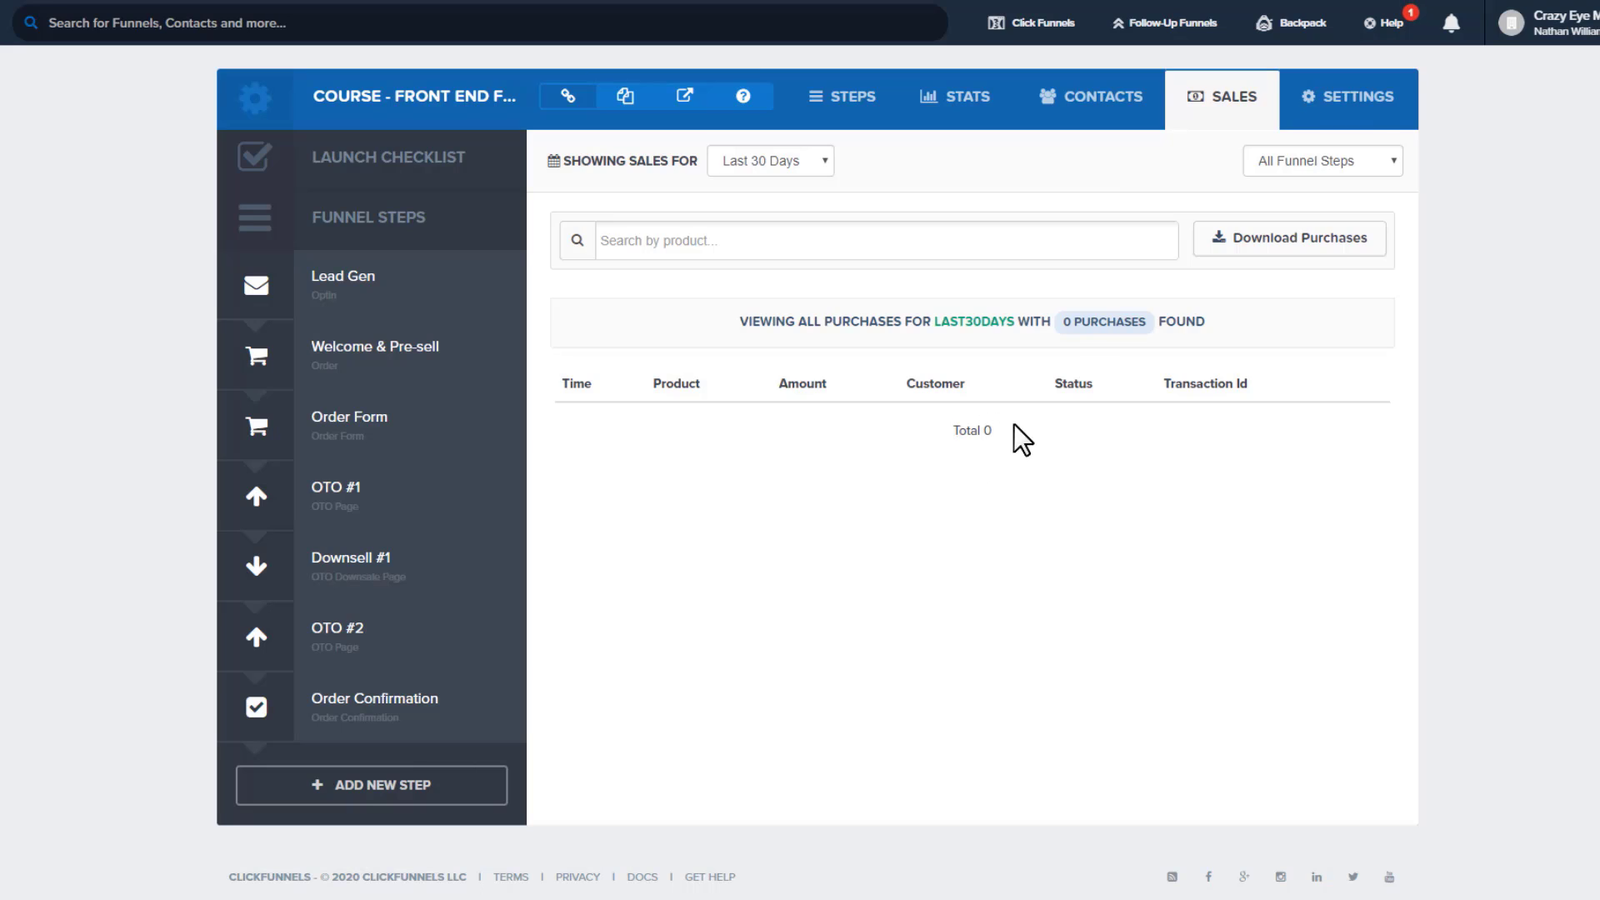
pyautogui.click(1360, 109)
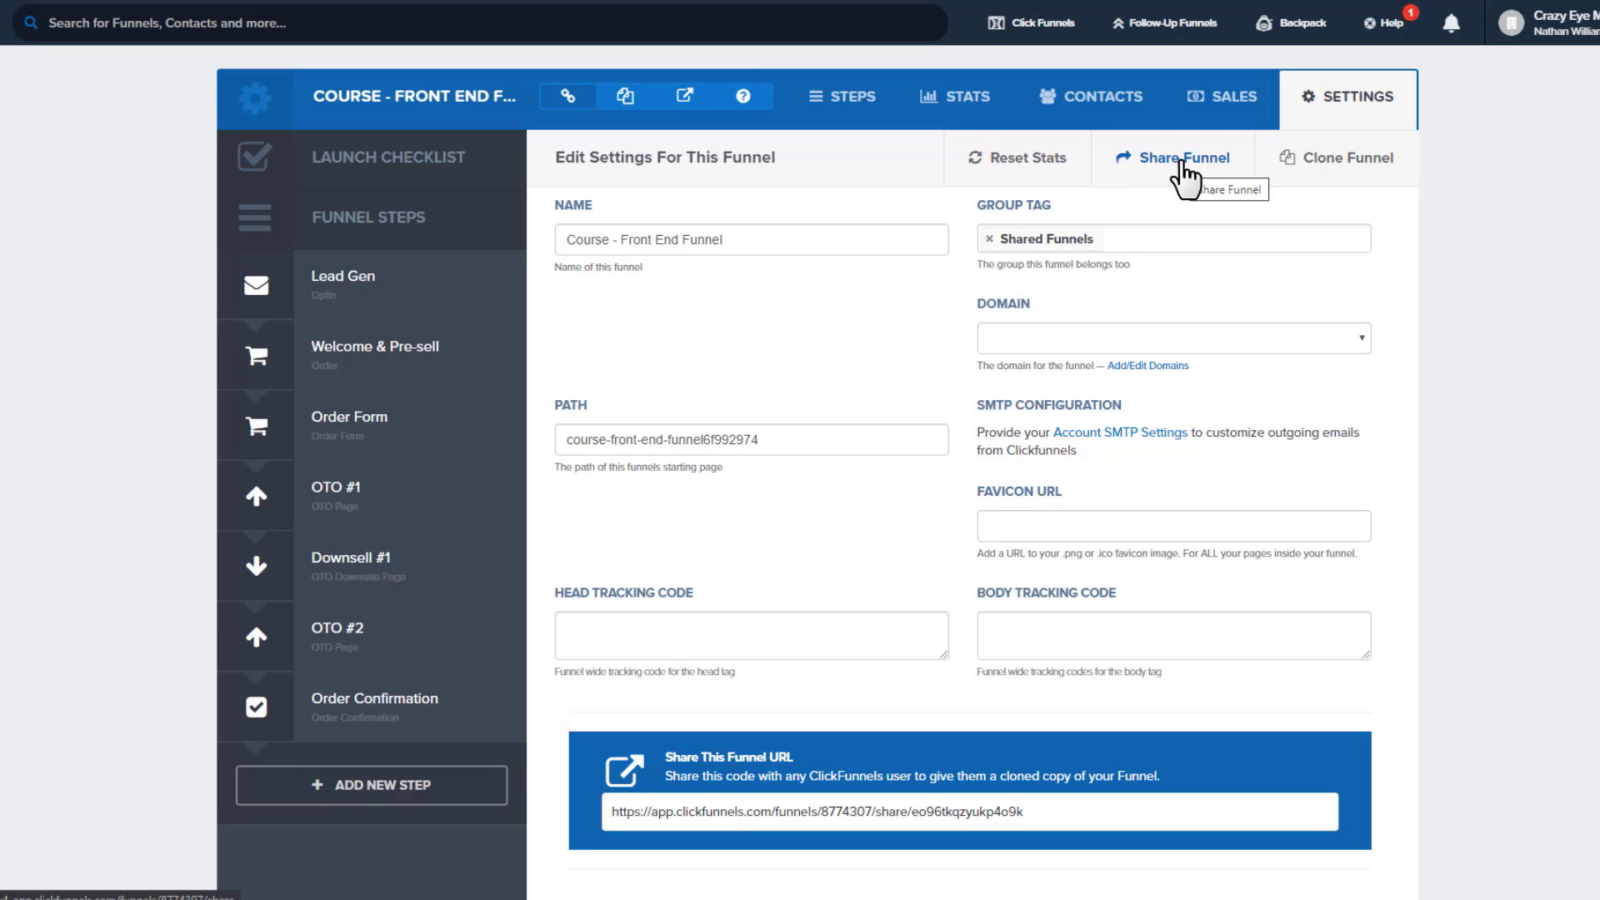
# Scroll the settings page and select the whole funnel name 'Course - Front End Funnel'
pyautogui.scroll(-1, 1061, 711)
pyautogui.moveTo(1058, 714); pyautogui.dragTo(737, 723)
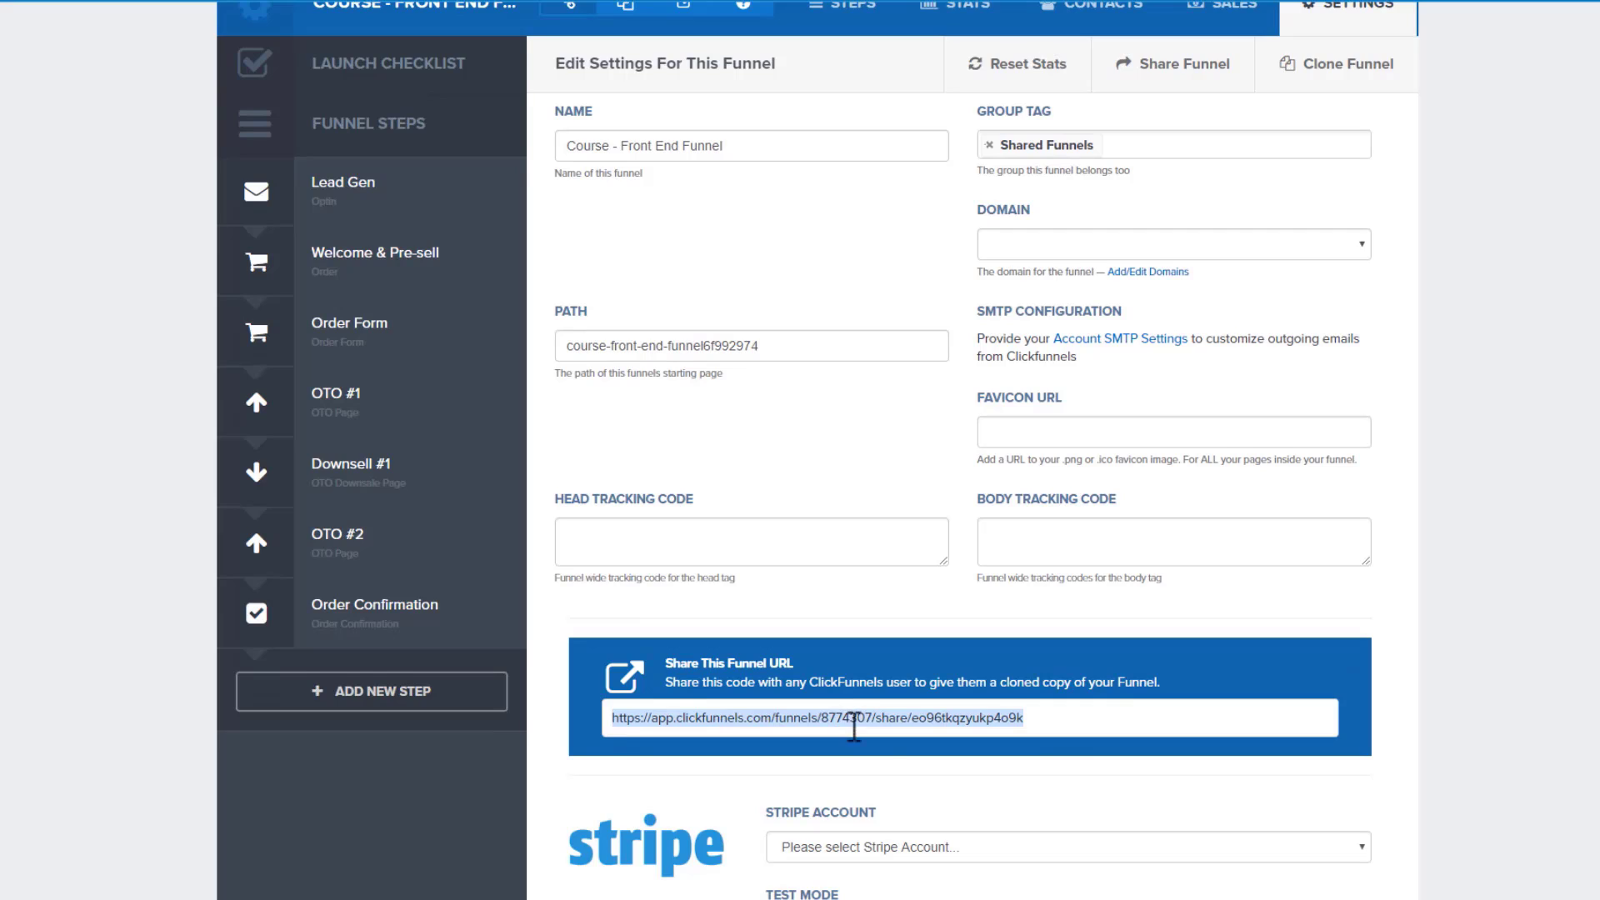
pyautogui.scroll(1, 1421, 179)
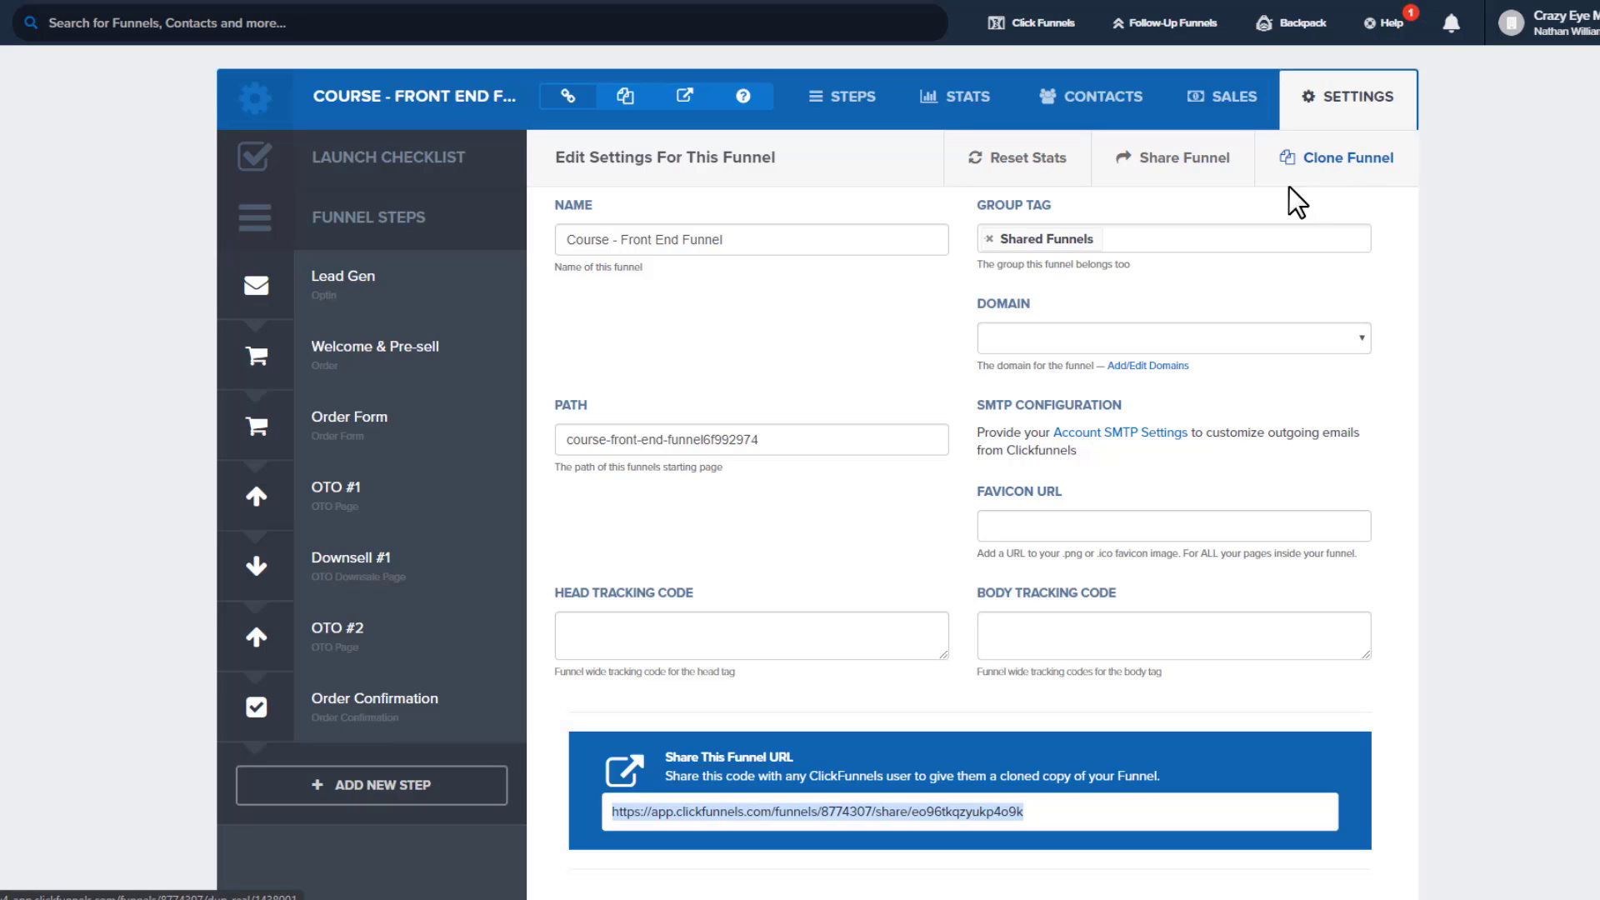
pyautogui.click(715, 244)
pyautogui.tripleClick(715, 241)
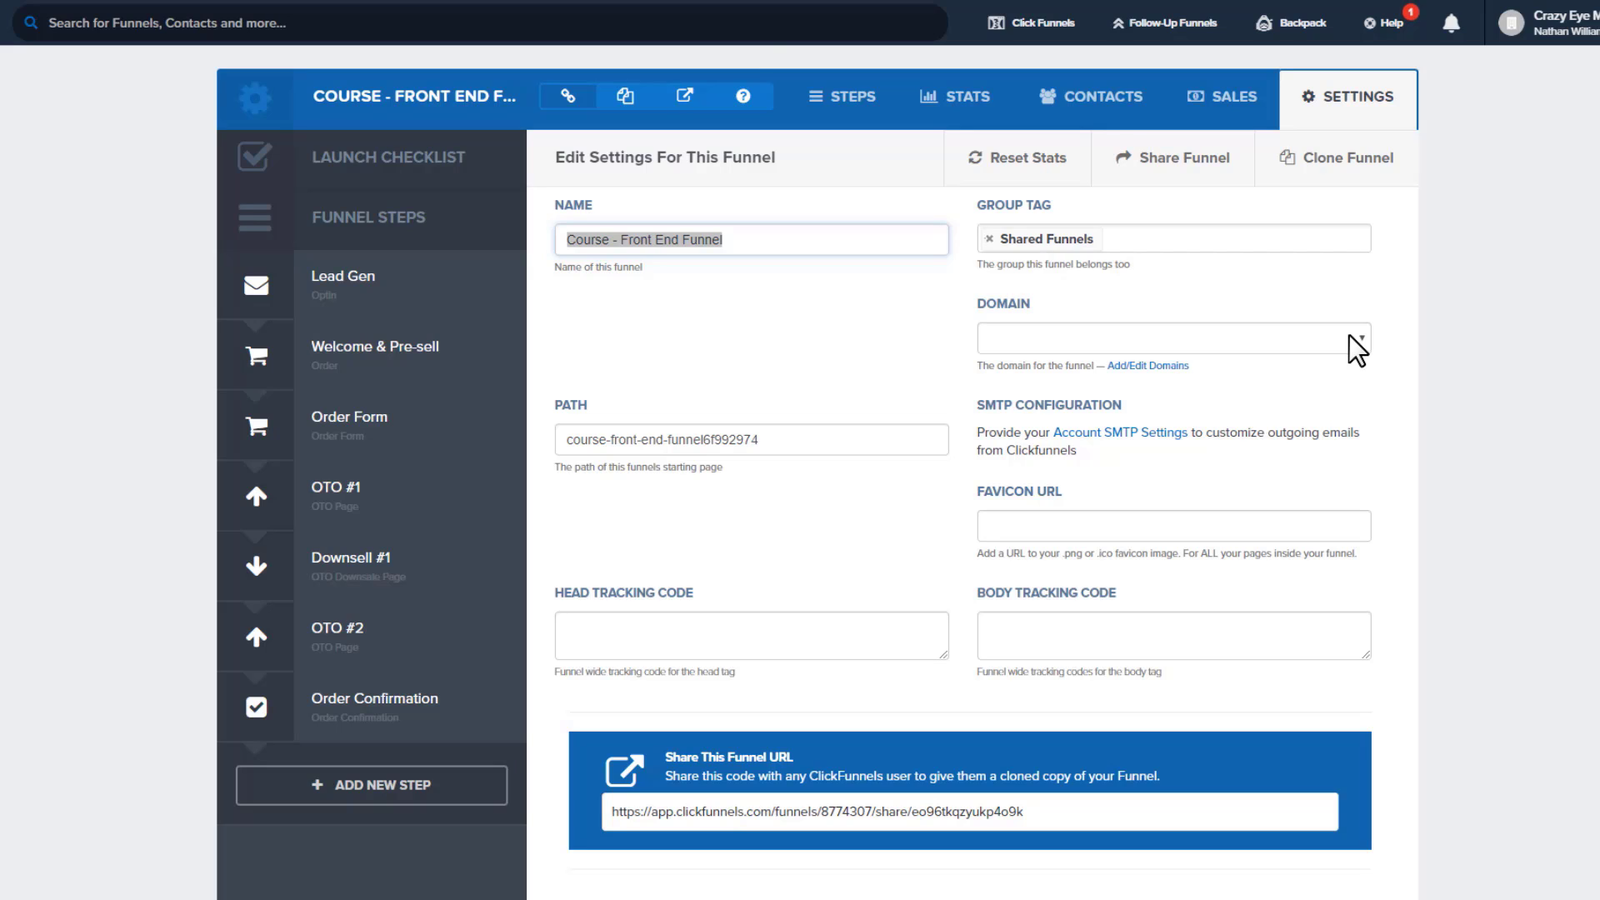
pyautogui.click(742, 96)
pyautogui.moveTo(627, 326); pyautogui.dragTo(757, 340)
pyautogui.click(1134, 101)
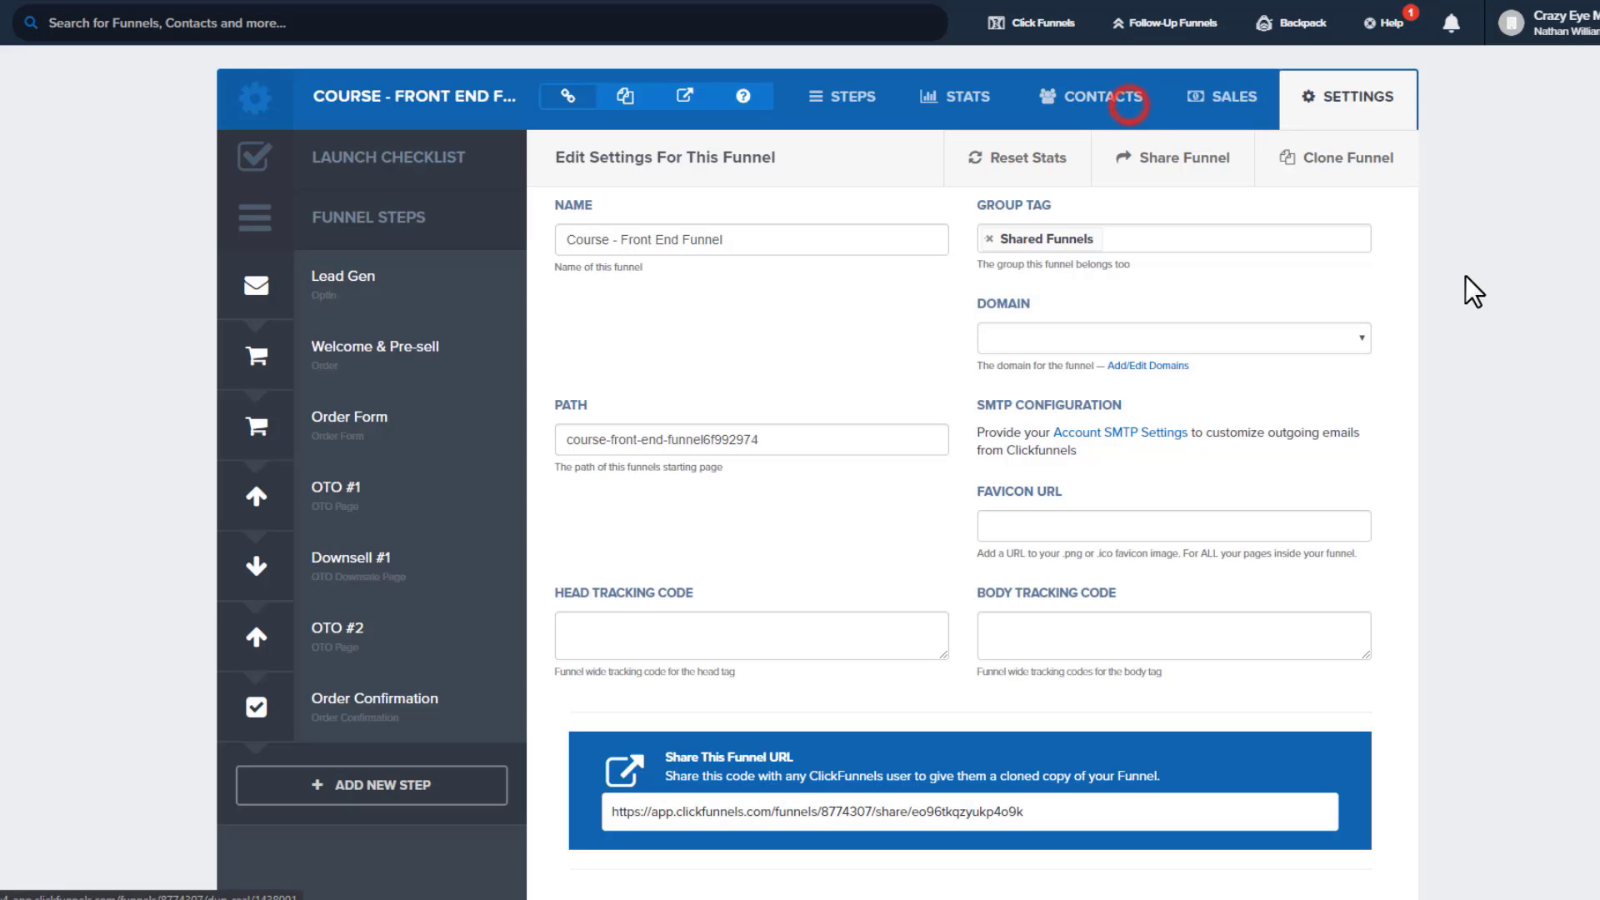
pyautogui.click(1257, 335)
pyautogui.click(1088, 380)
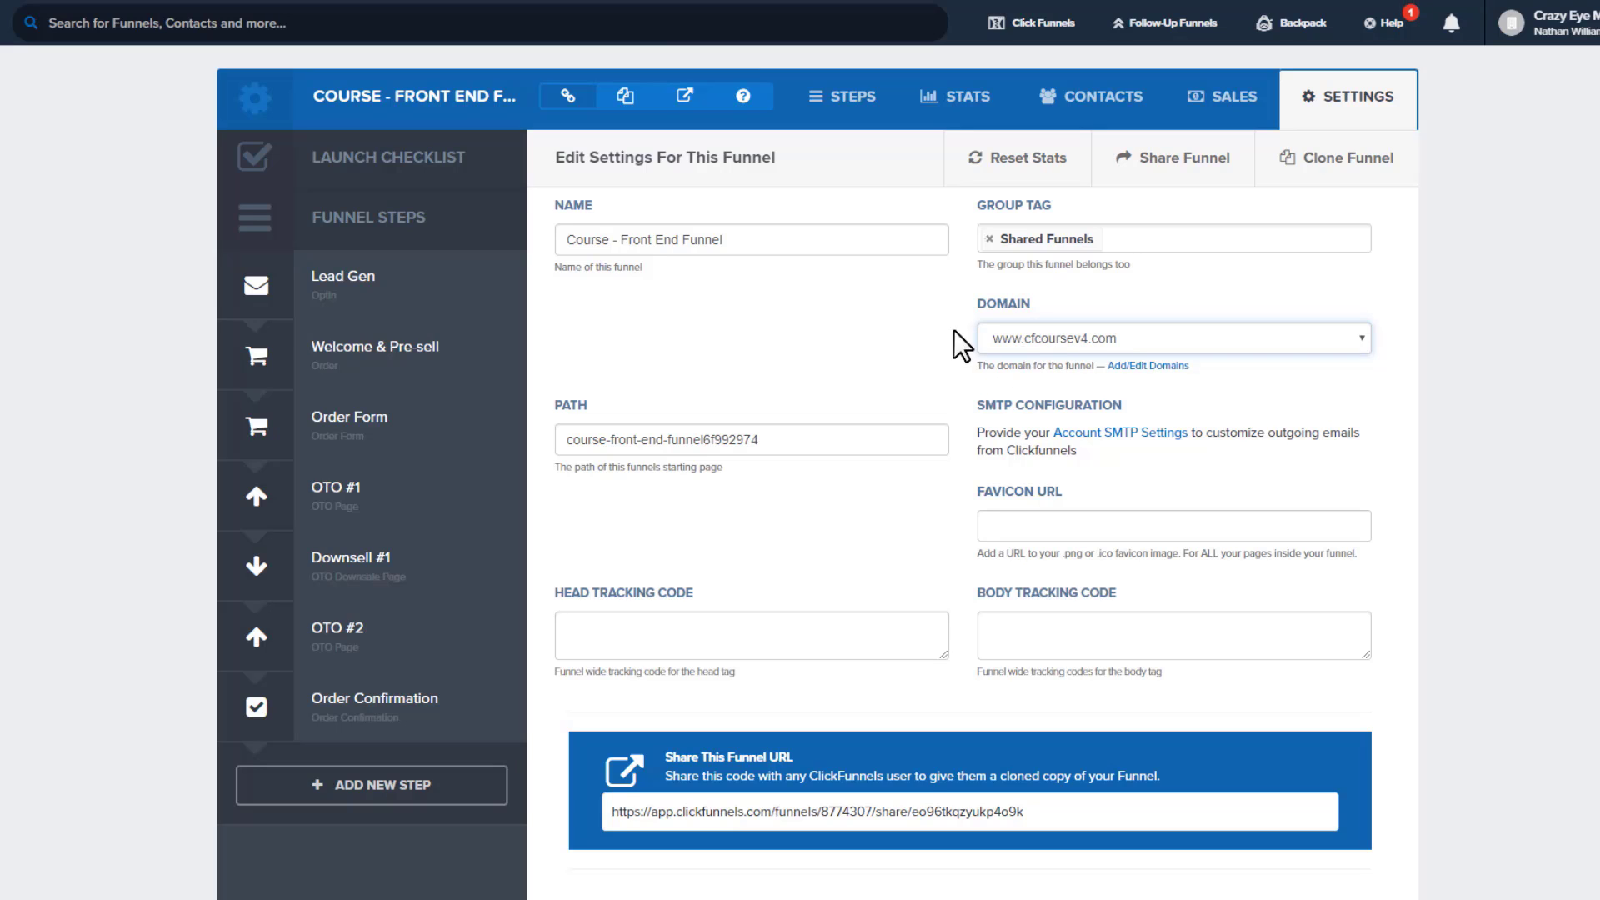
# Scroll down the settings, selecting the funnel path and focusing the Favicon URL field
pyautogui.click(947, 357)
pyautogui.scroll(-1, 892, 360)
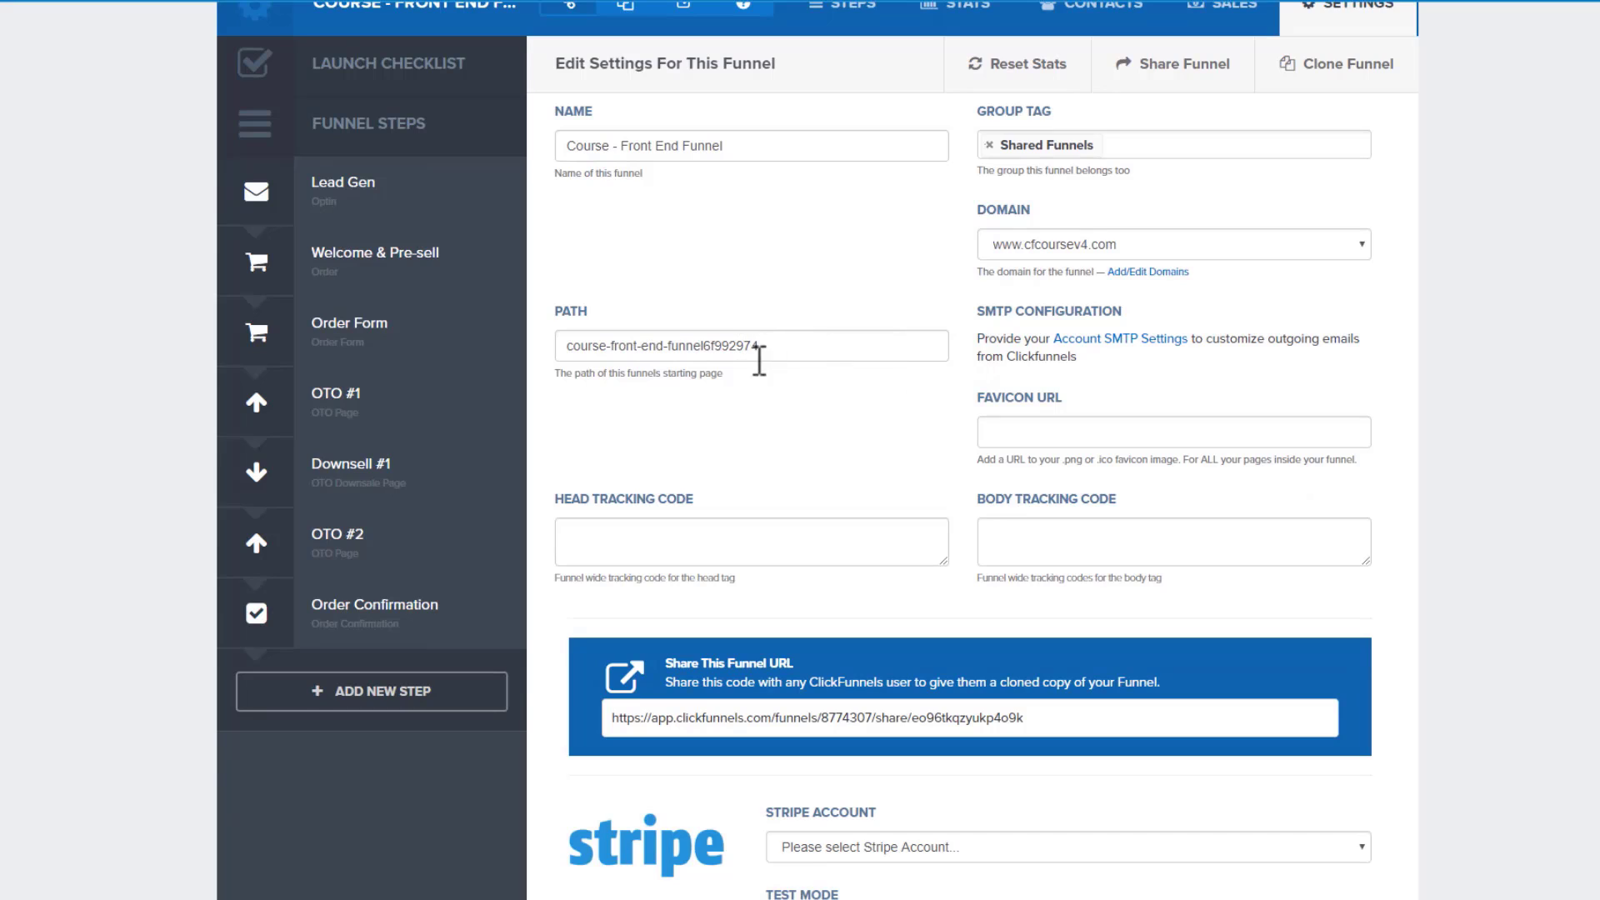
pyautogui.moveTo(812, 345); pyautogui.dragTo(555, 351)
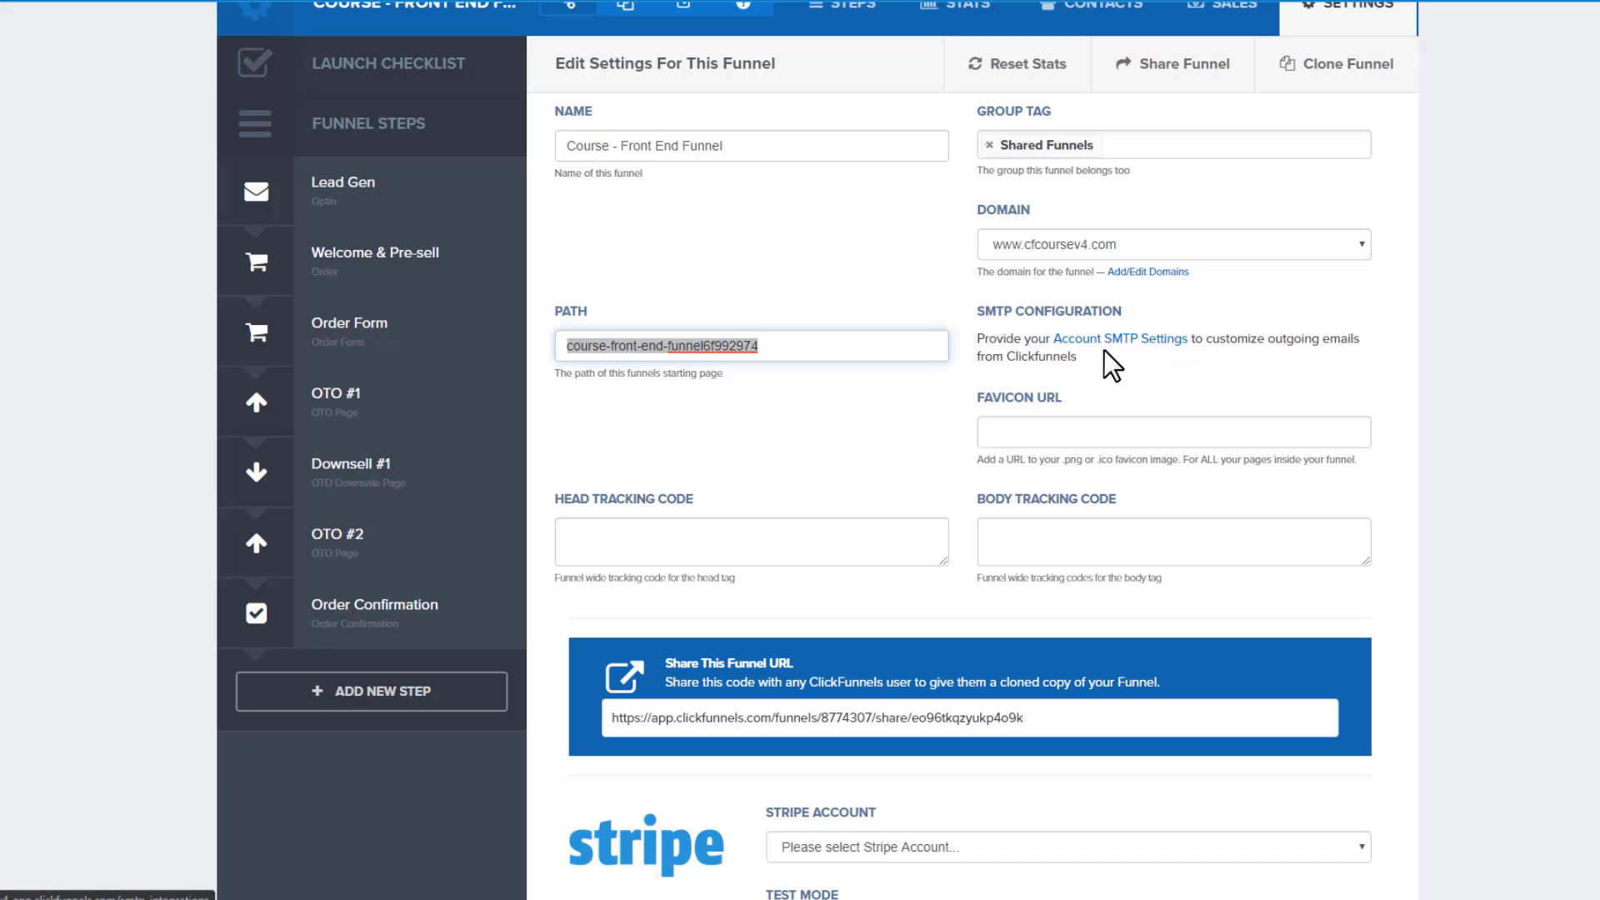
pyautogui.scroll(-2, 1107, 361)
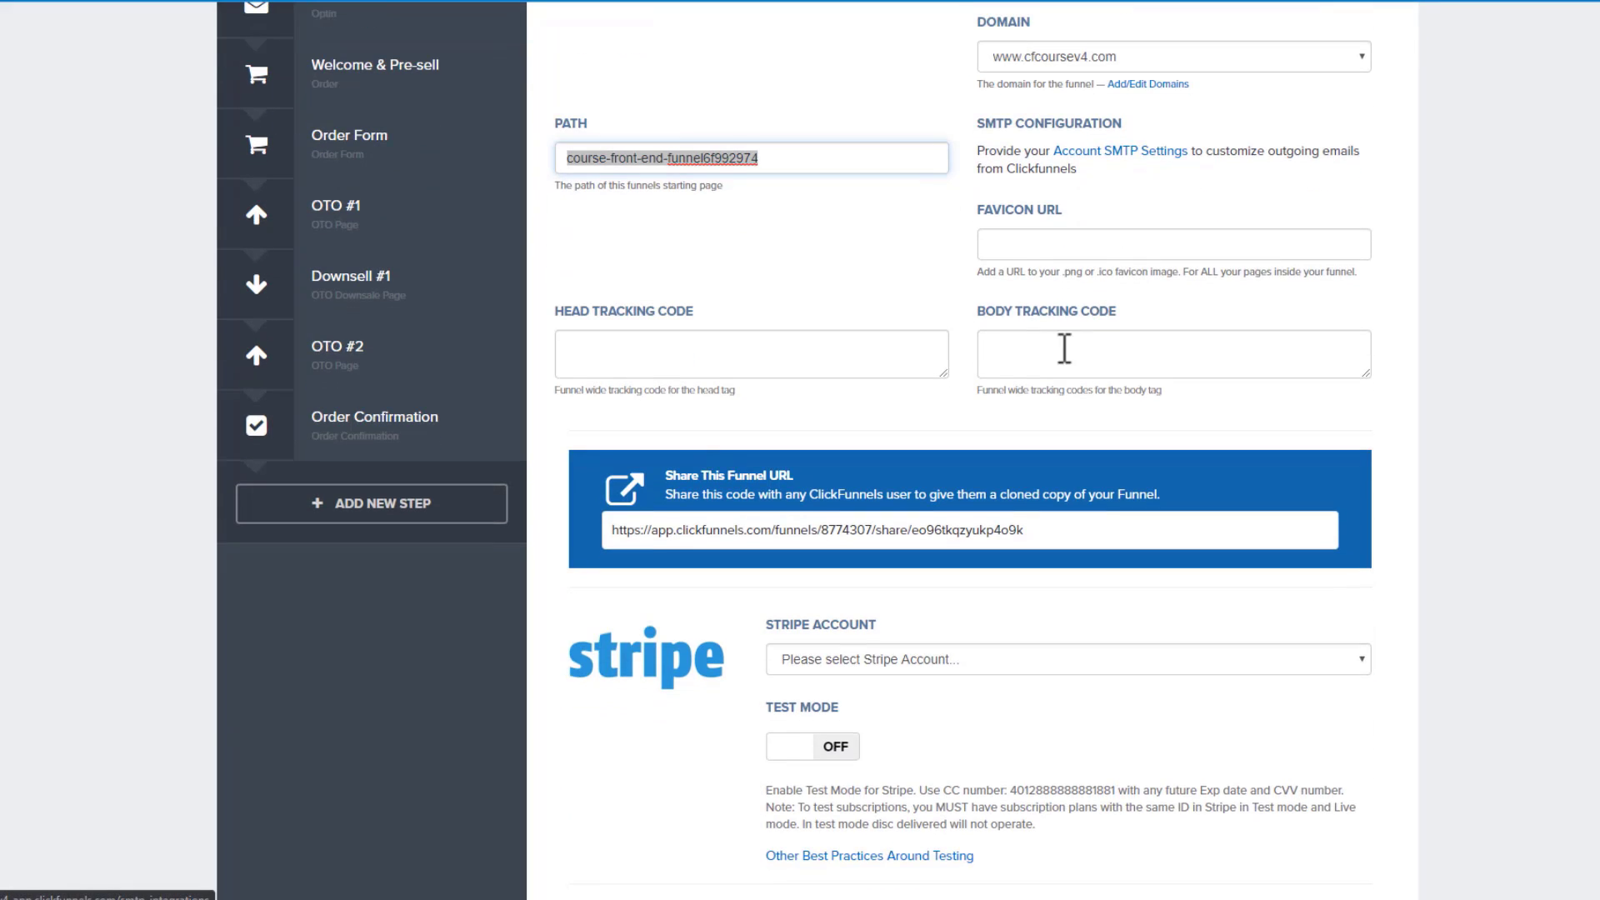
pyautogui.click(1019, 250)
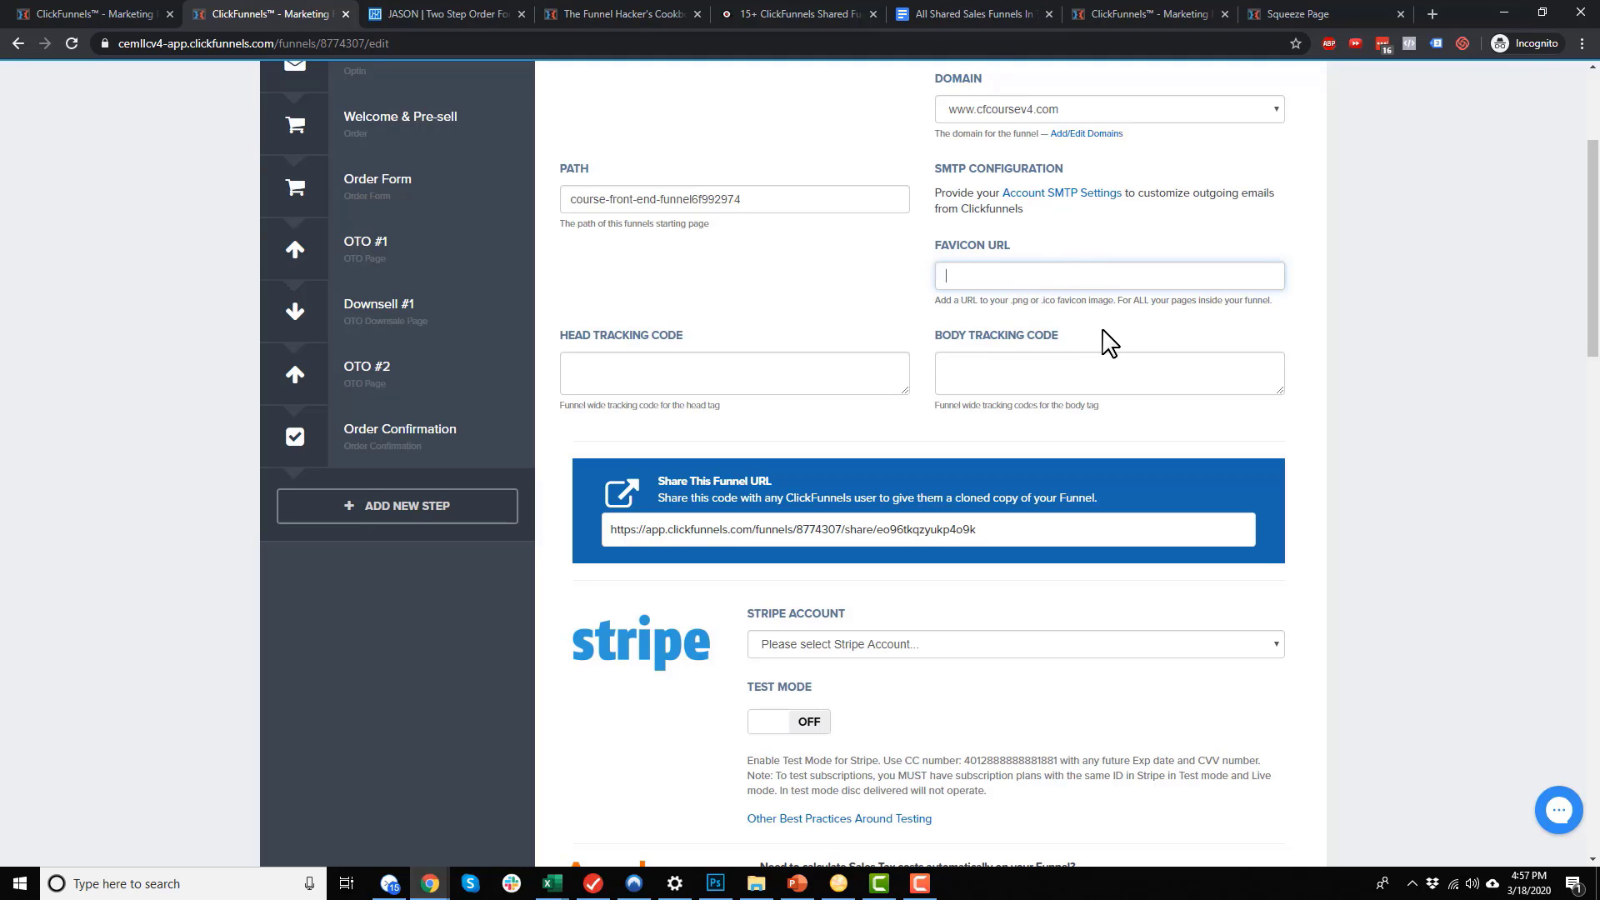
pyautogui.scroll(-2, 1046, 317)
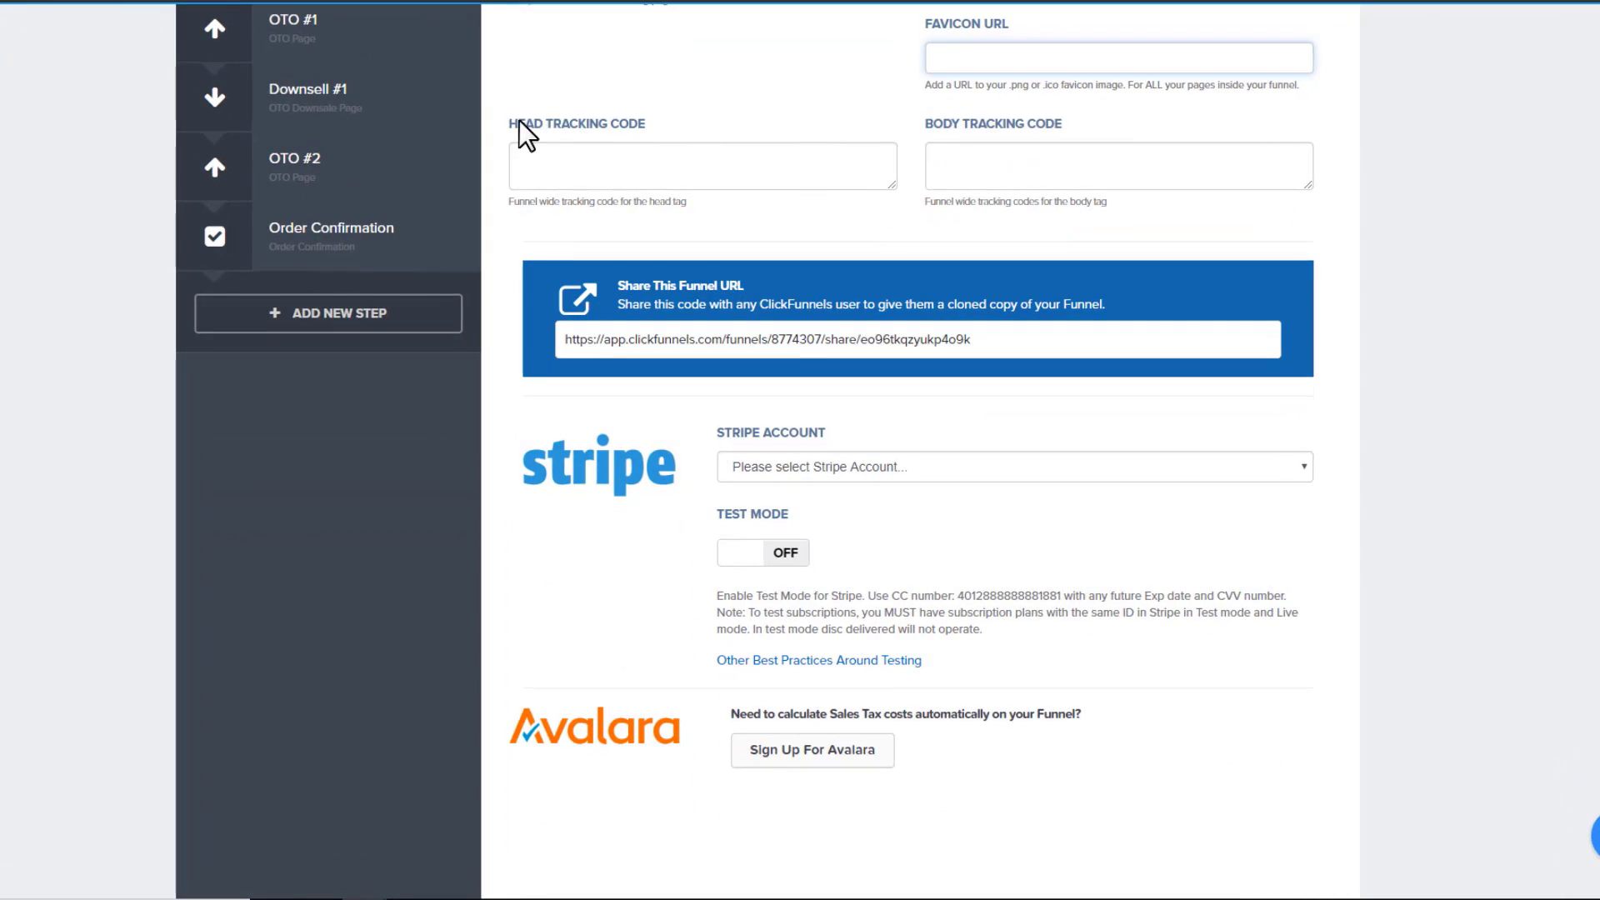
# Drag the Head and Body Tracking Code boxes' resize handles down to make both much taller
pyautogui.moveTo(525, 122); pyautogui.dragTo(621, 136)
pyautogui.moveTo(902, 119); pyautogui.dragTo(1121, 144)
pyautogui.click(1117, 132)
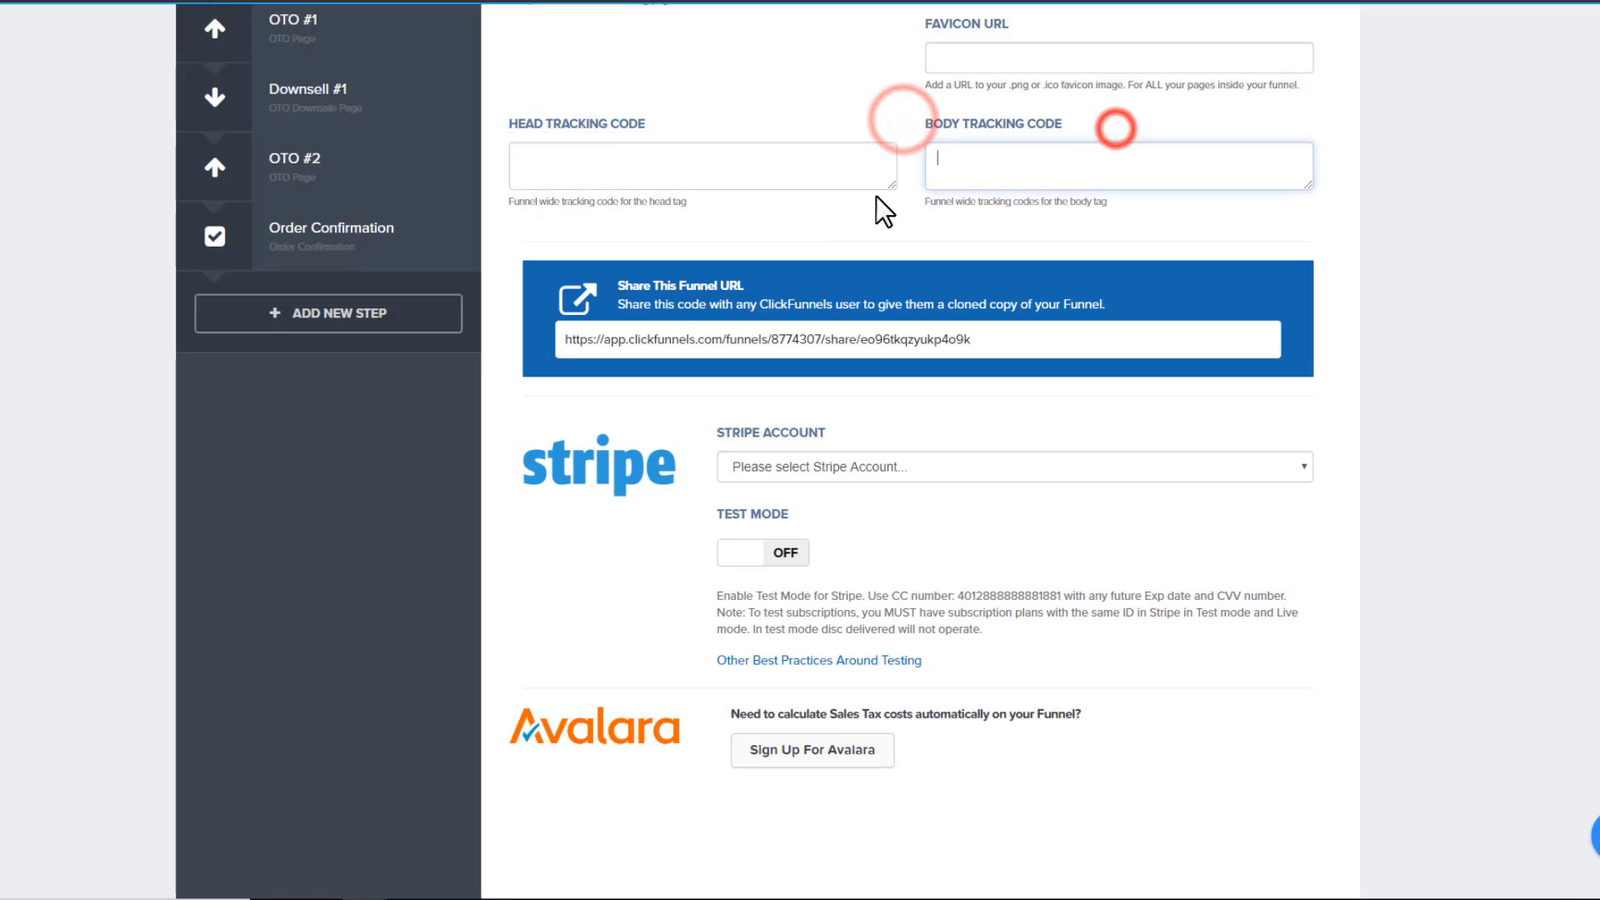
pyautogui.moveTo(892, 185); pyautogui.dragTo(904, 391)
pyautogui.moveTo(1311, 189); pyautogui.dragTo(1307, 404)
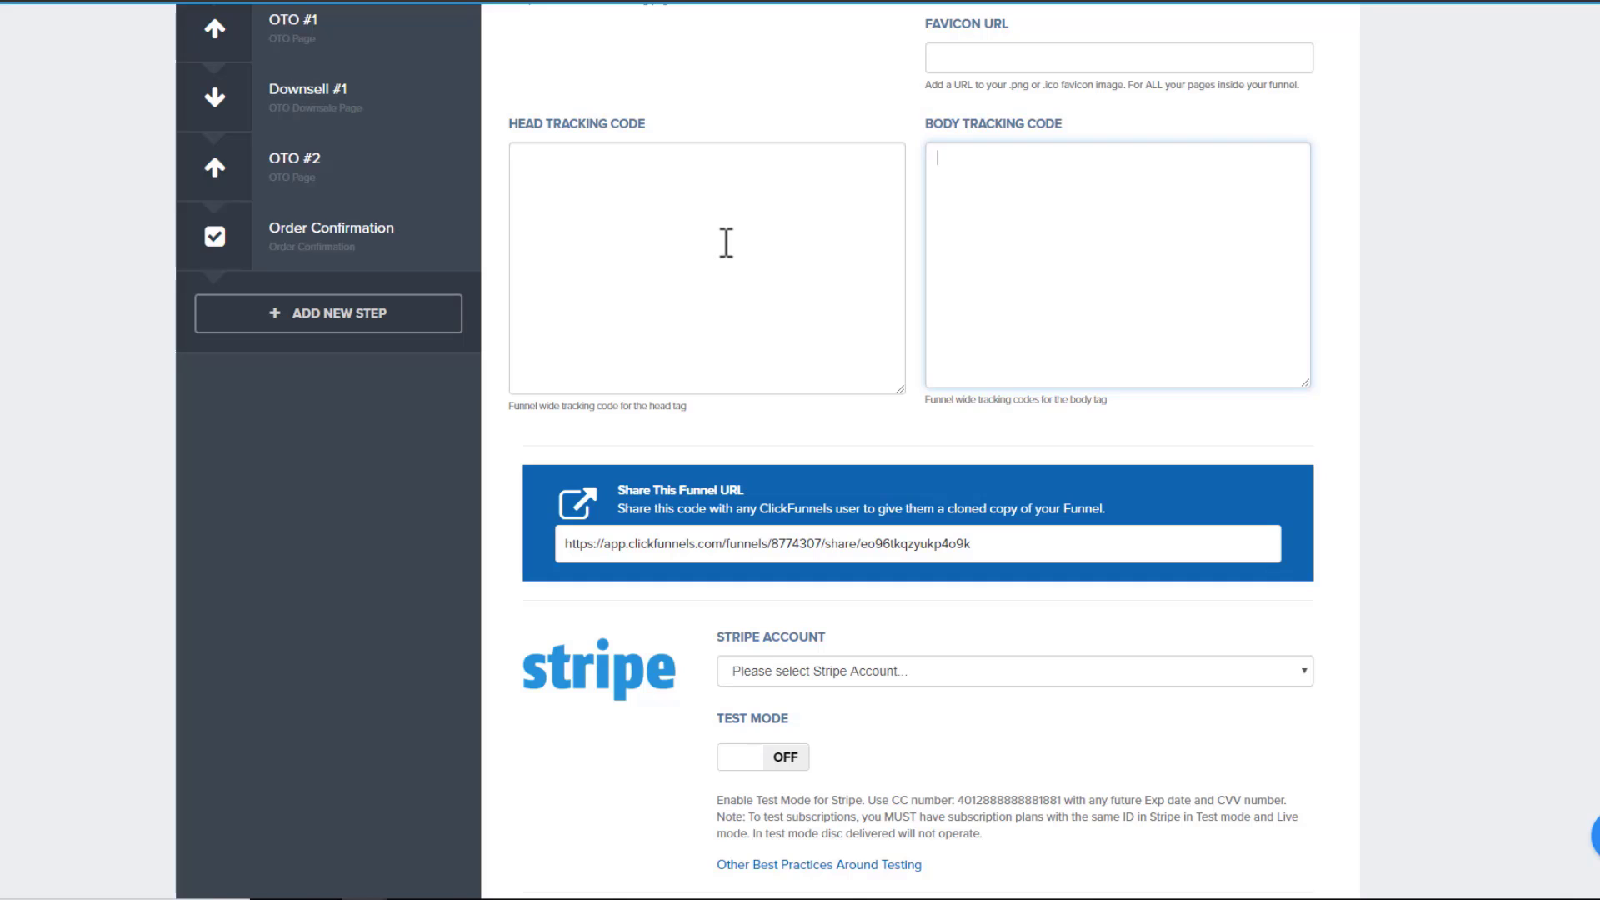
pyautogui.click(722, 242)
# Check the enlarged Head and Body Tracking Code boxes, switching focus between them, leaving both empty
pyautogui.scroll(1, 760, 267)
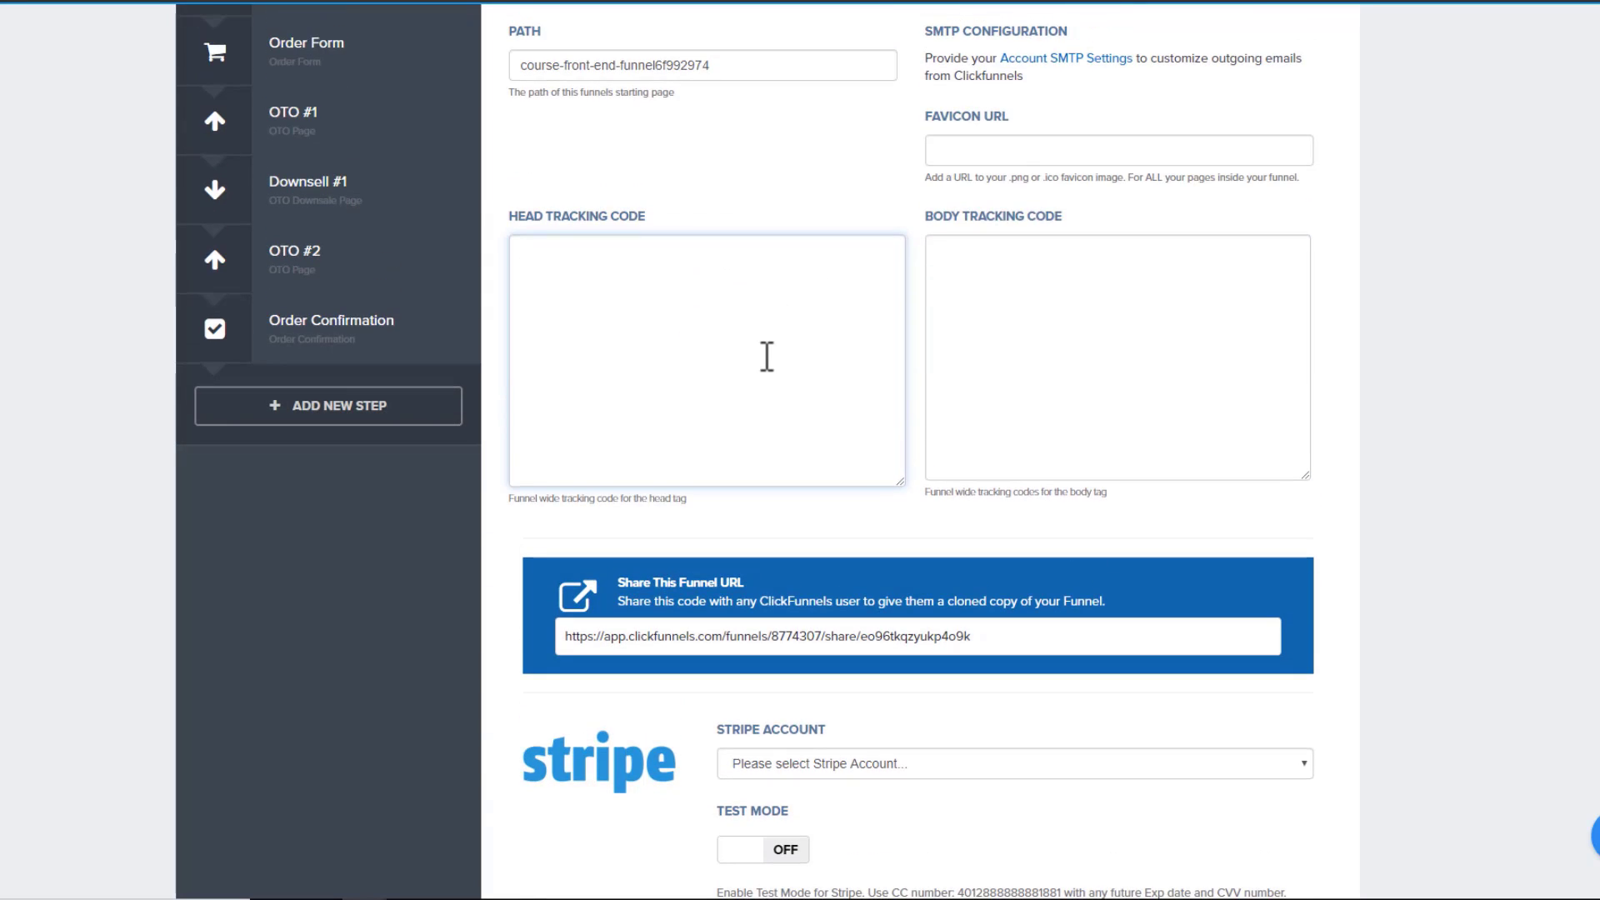
pyautogui.scroll(1, 775, 374)
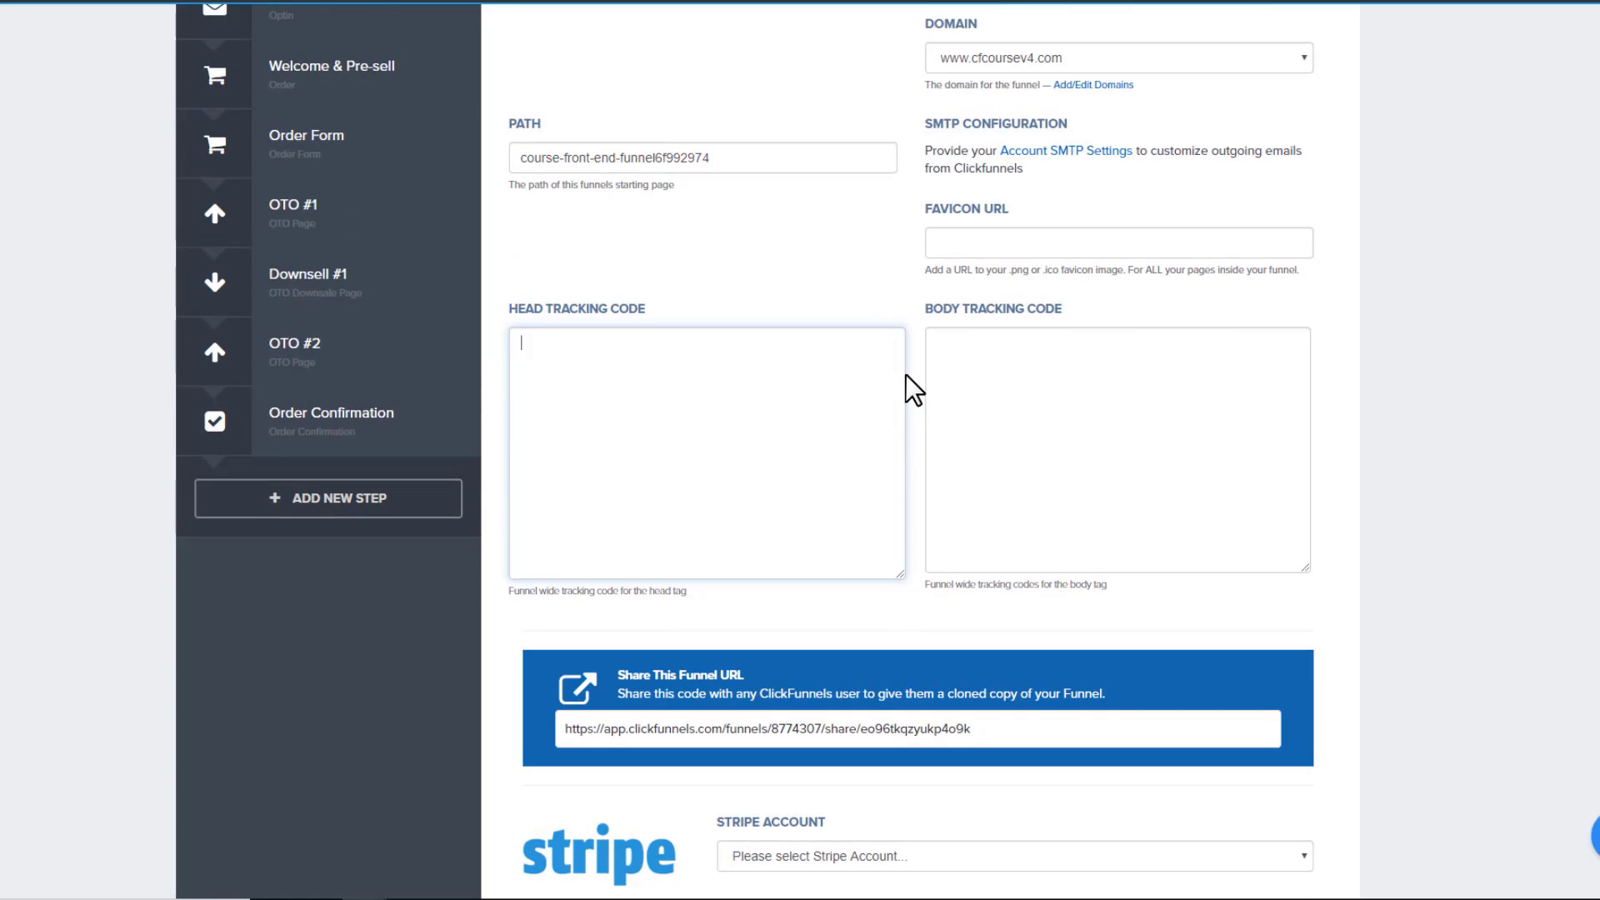
pyautogui.click(1143, 358)
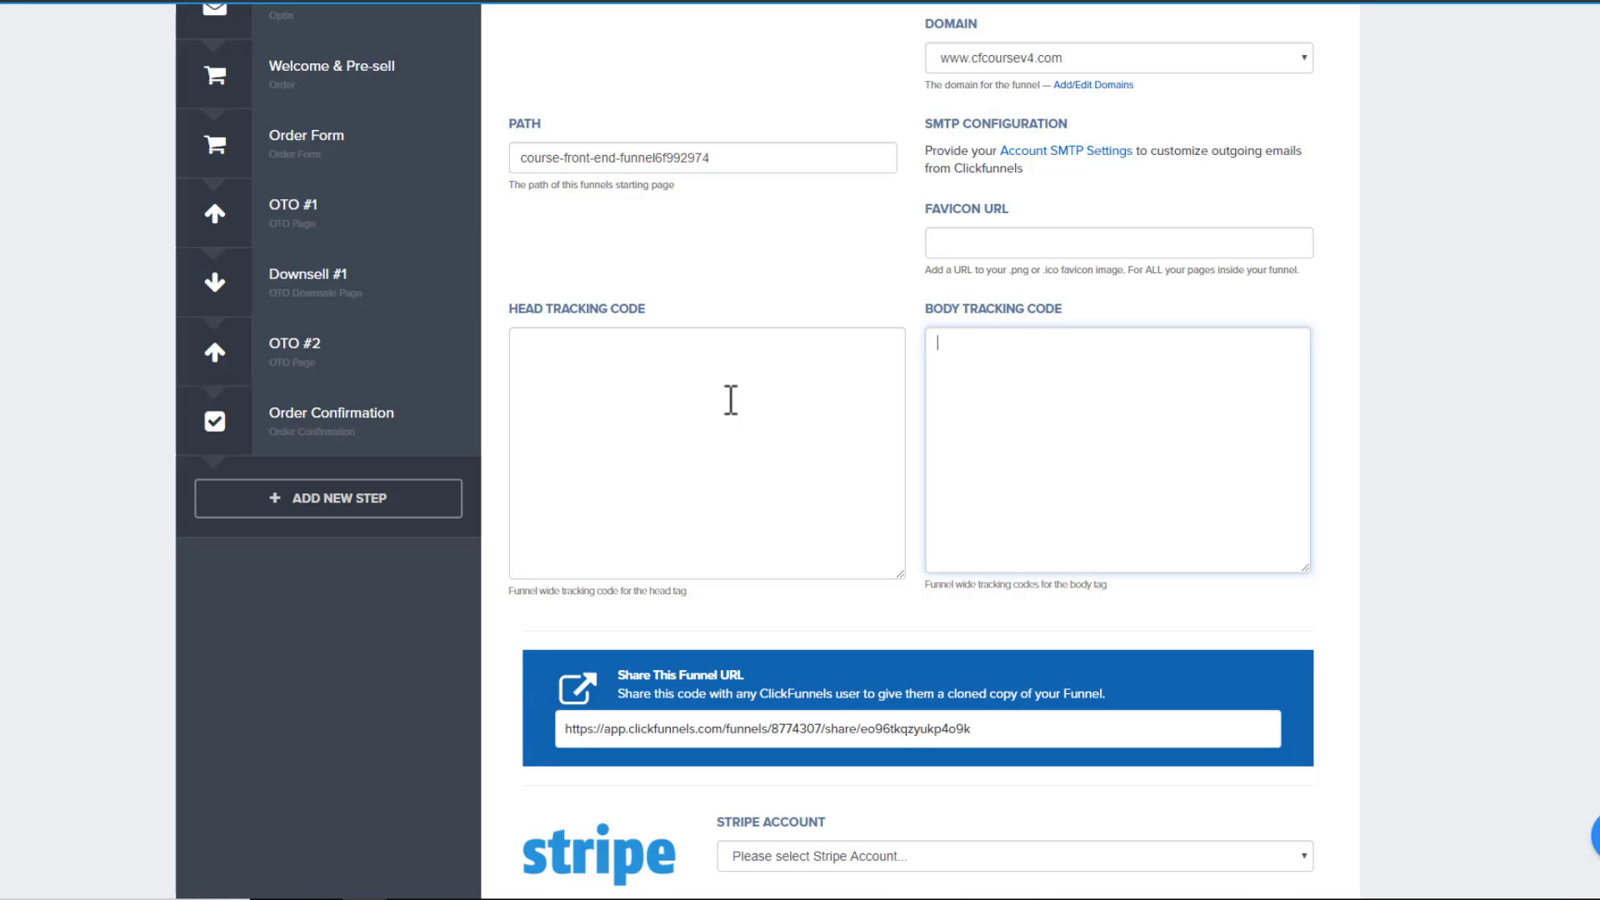
pyautogui.click(730, 400)
pyautogui.scroll(2, 731, 400)
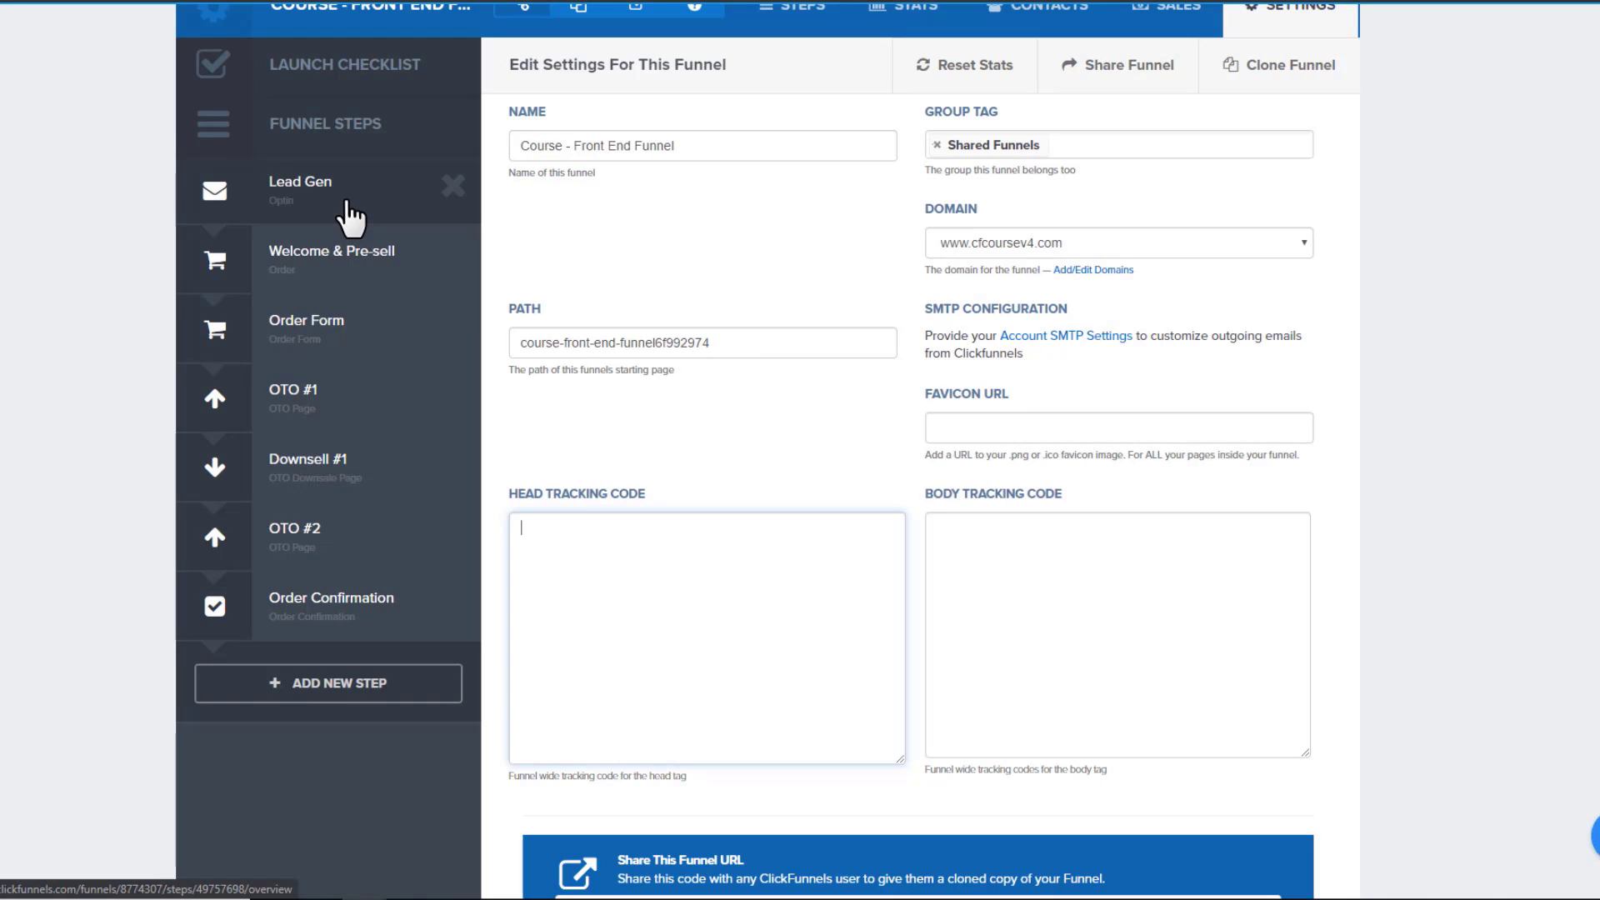
pyautogui.click(781, 598)
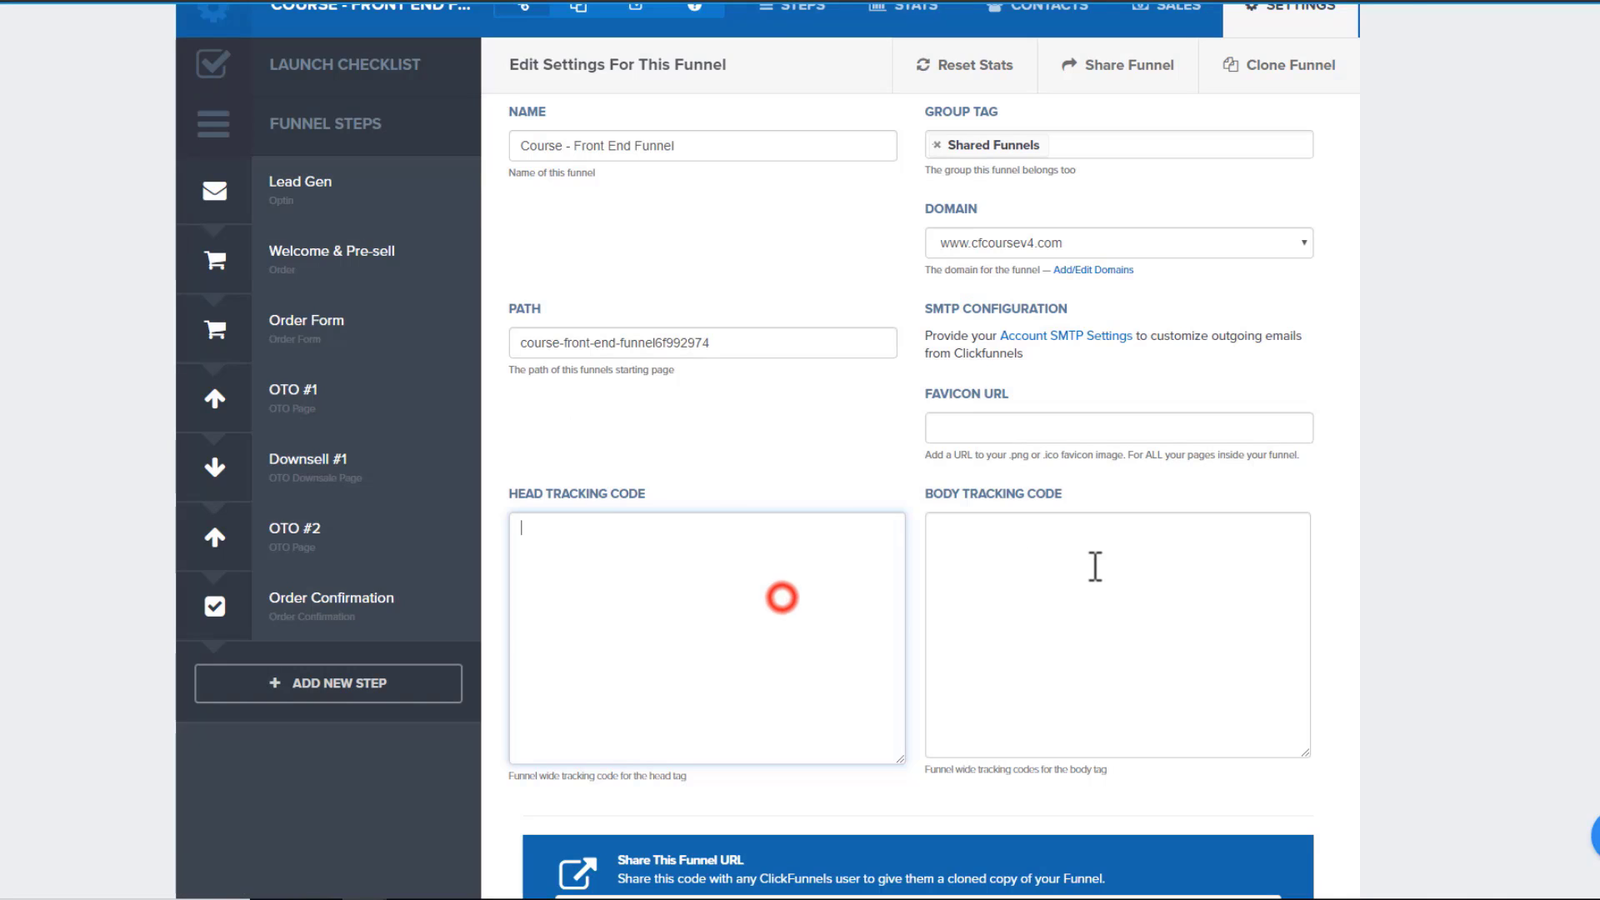
pyautogui.click(1095, 567)
pyautogui.click(780, 583)
pyautogui.click(1198, 602)
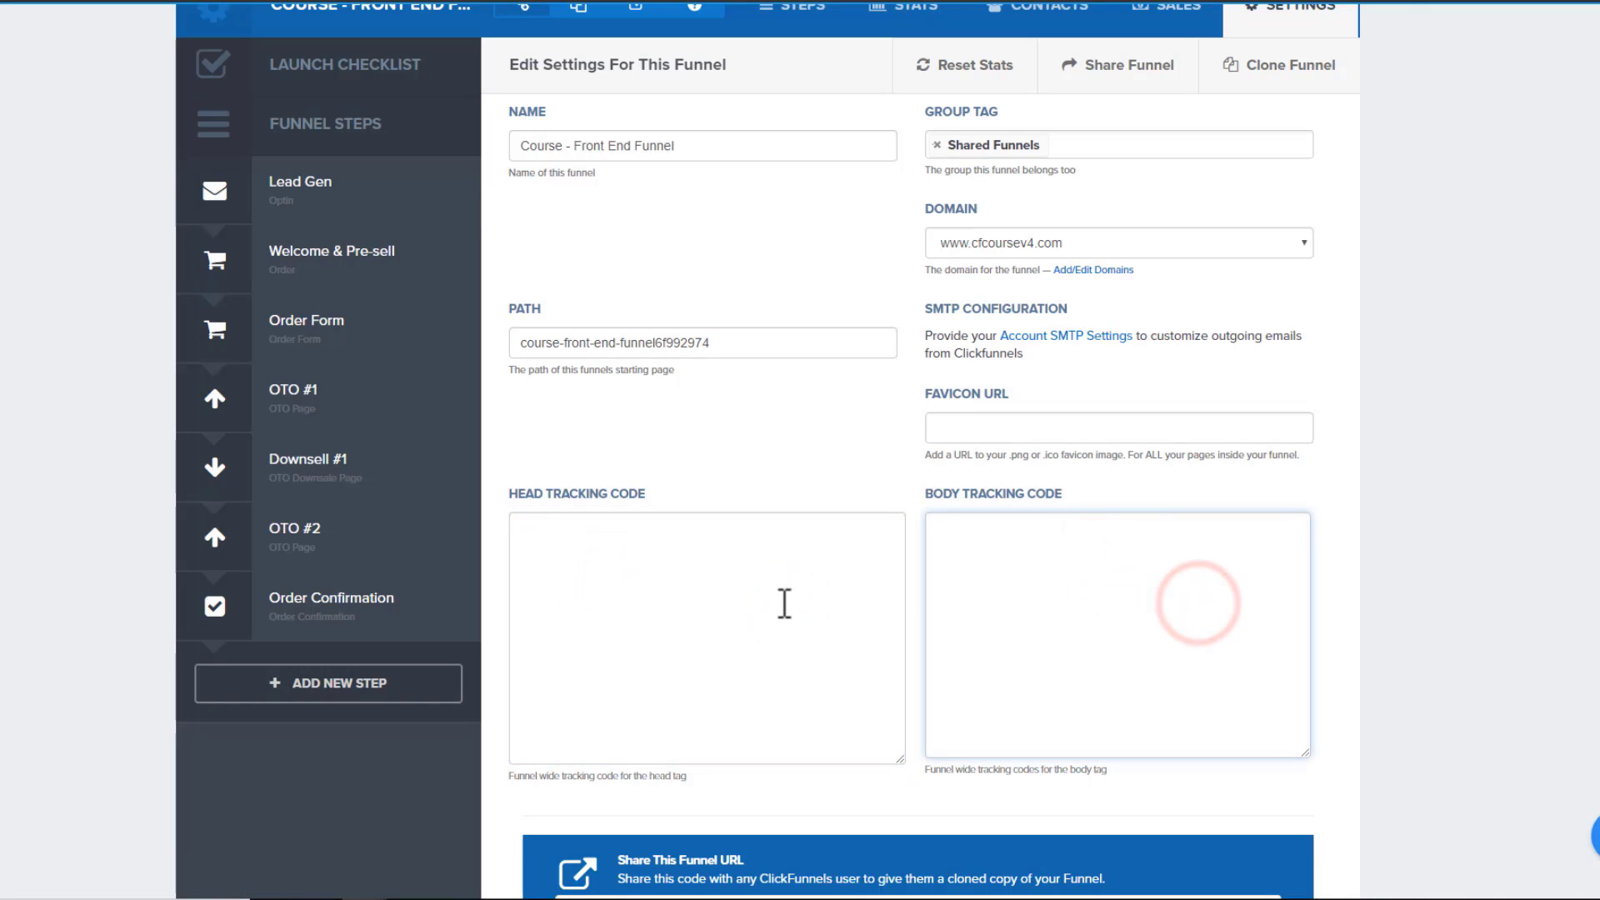
pyautogui.click(744, 604)
pyautogui.click(1107, 569)
pyautogui.scroll(-2, 1065, 565)
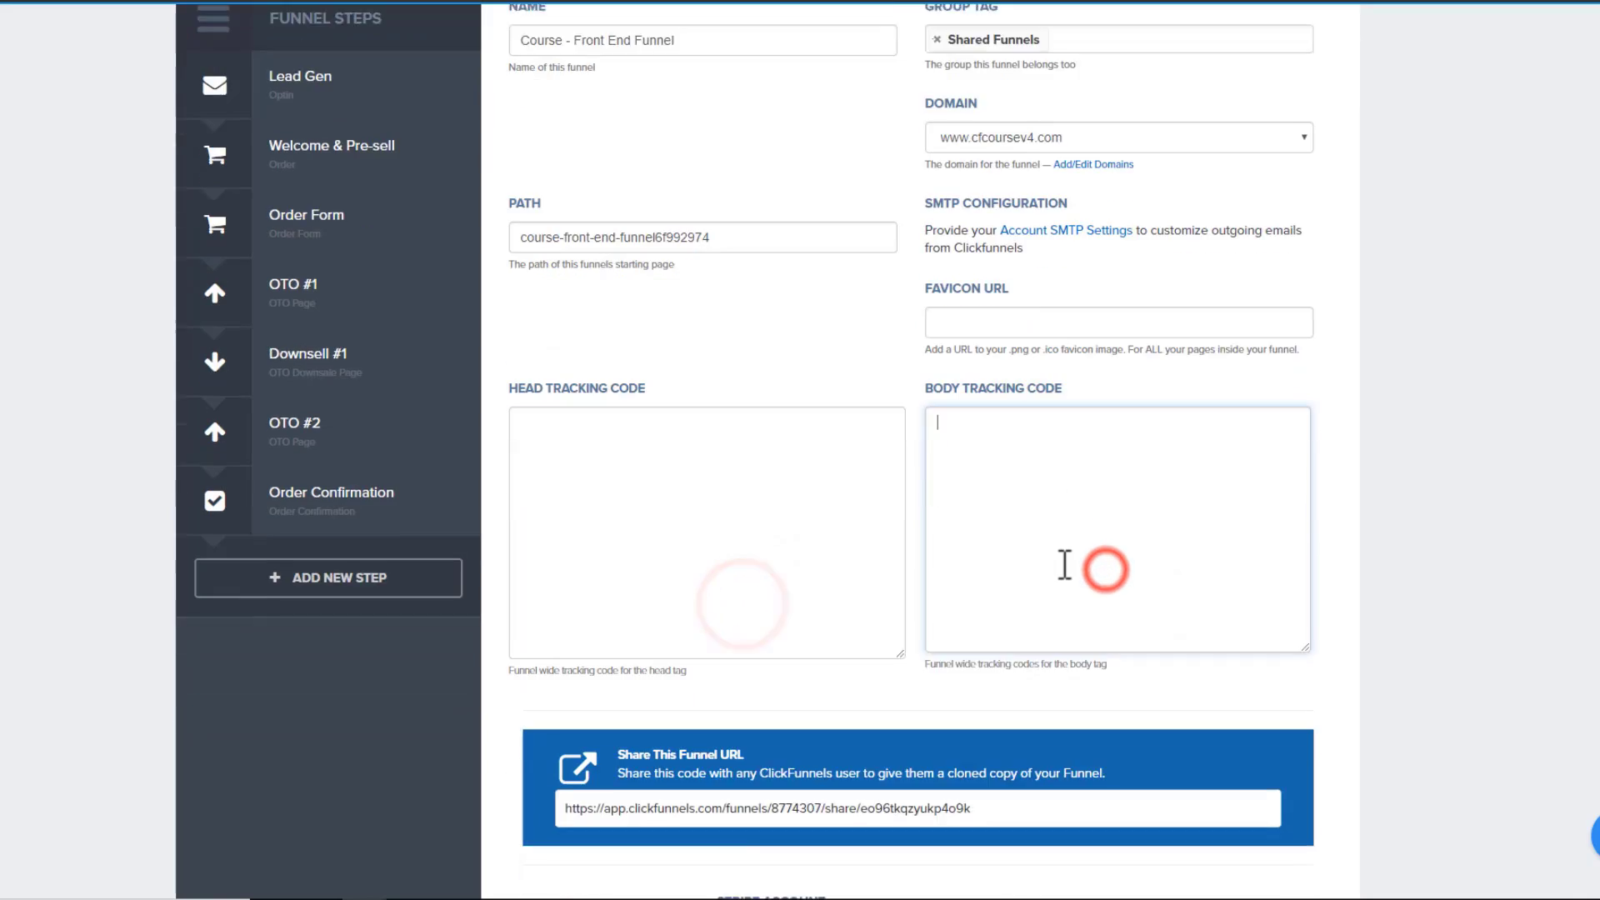
pyautogui.scroll(-5, 1064, 565)
# Select the connected Stripe account in the funnel's Stripe Account dropdown
pyautogui.moveTo(1011, 454); pyautogui.dragTo(683, 474)
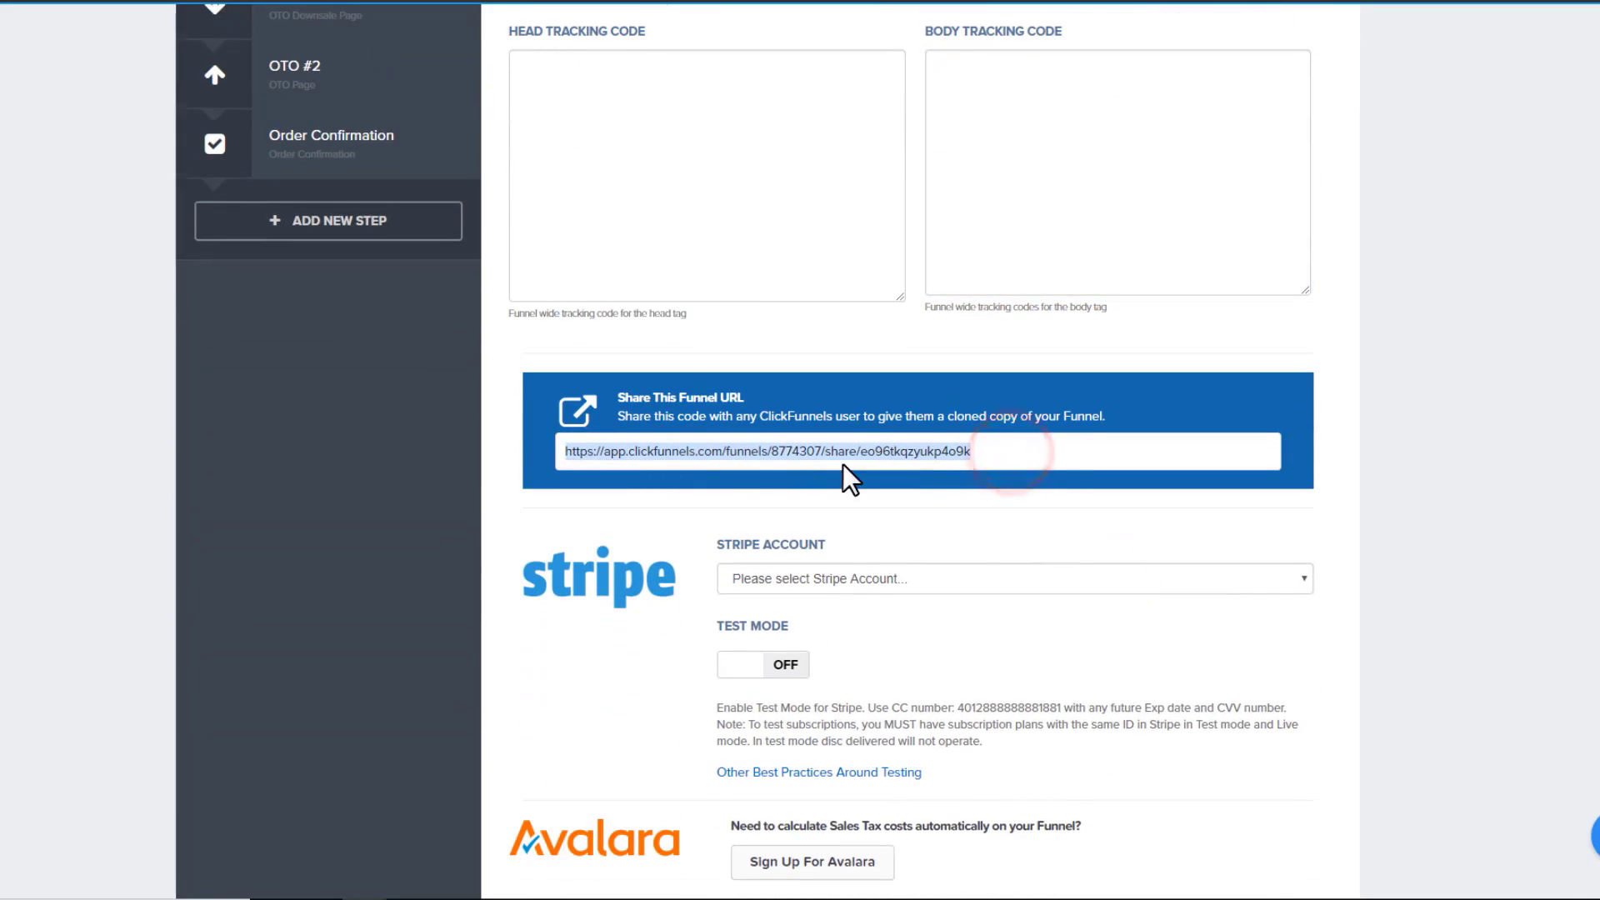
pyautogui.scroll(-3, 843, 463)
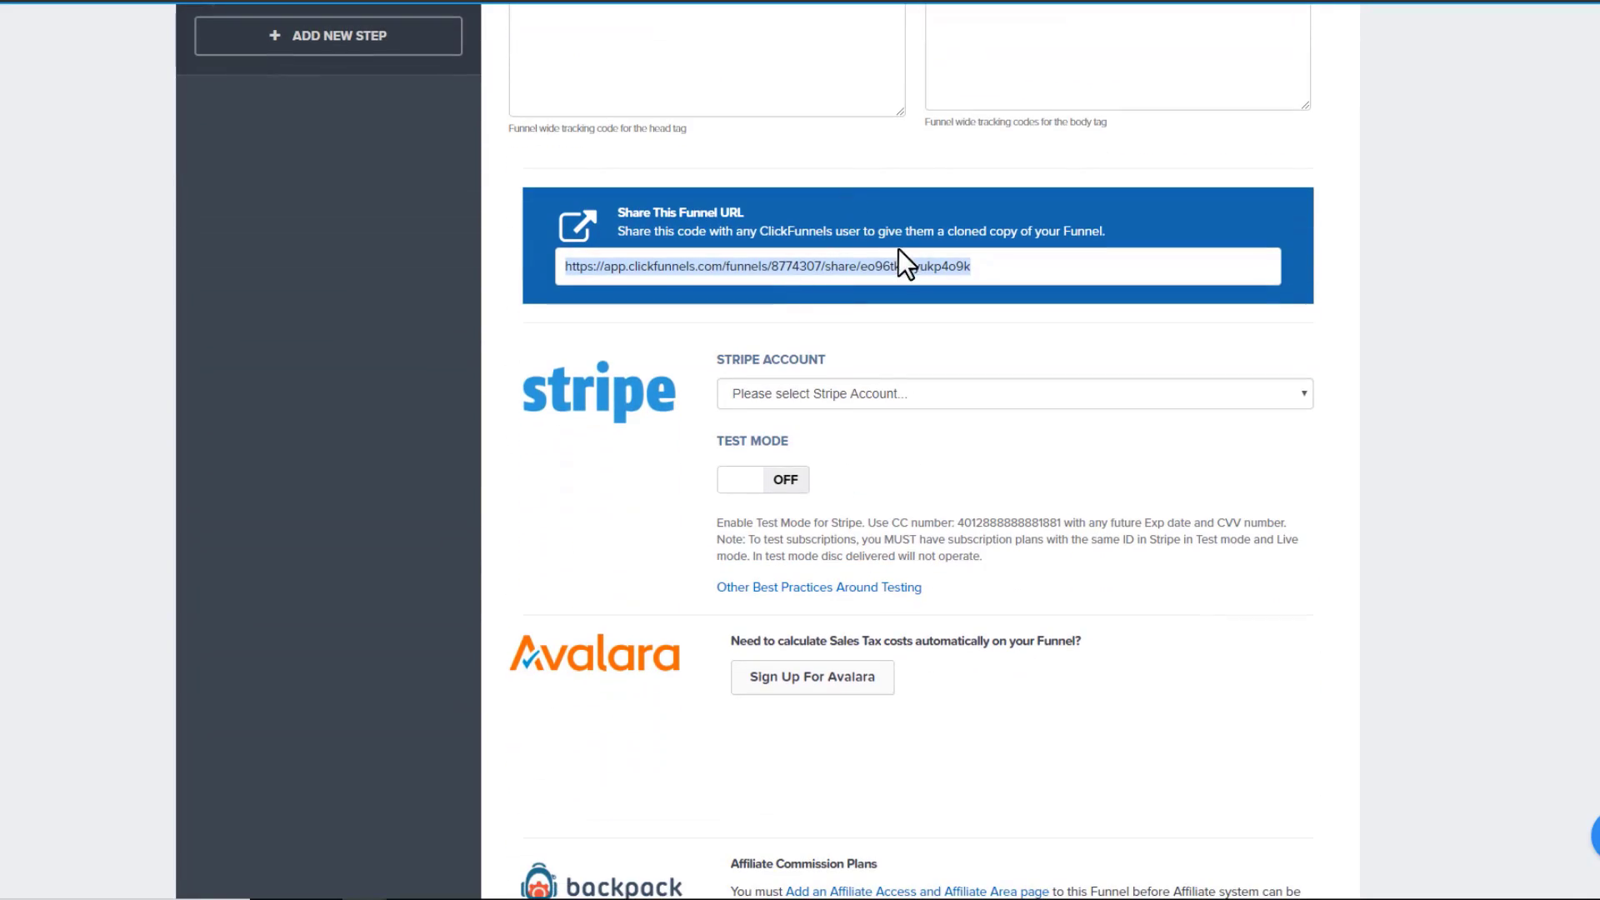
pyautogui.scroll(-3, 731, 197)
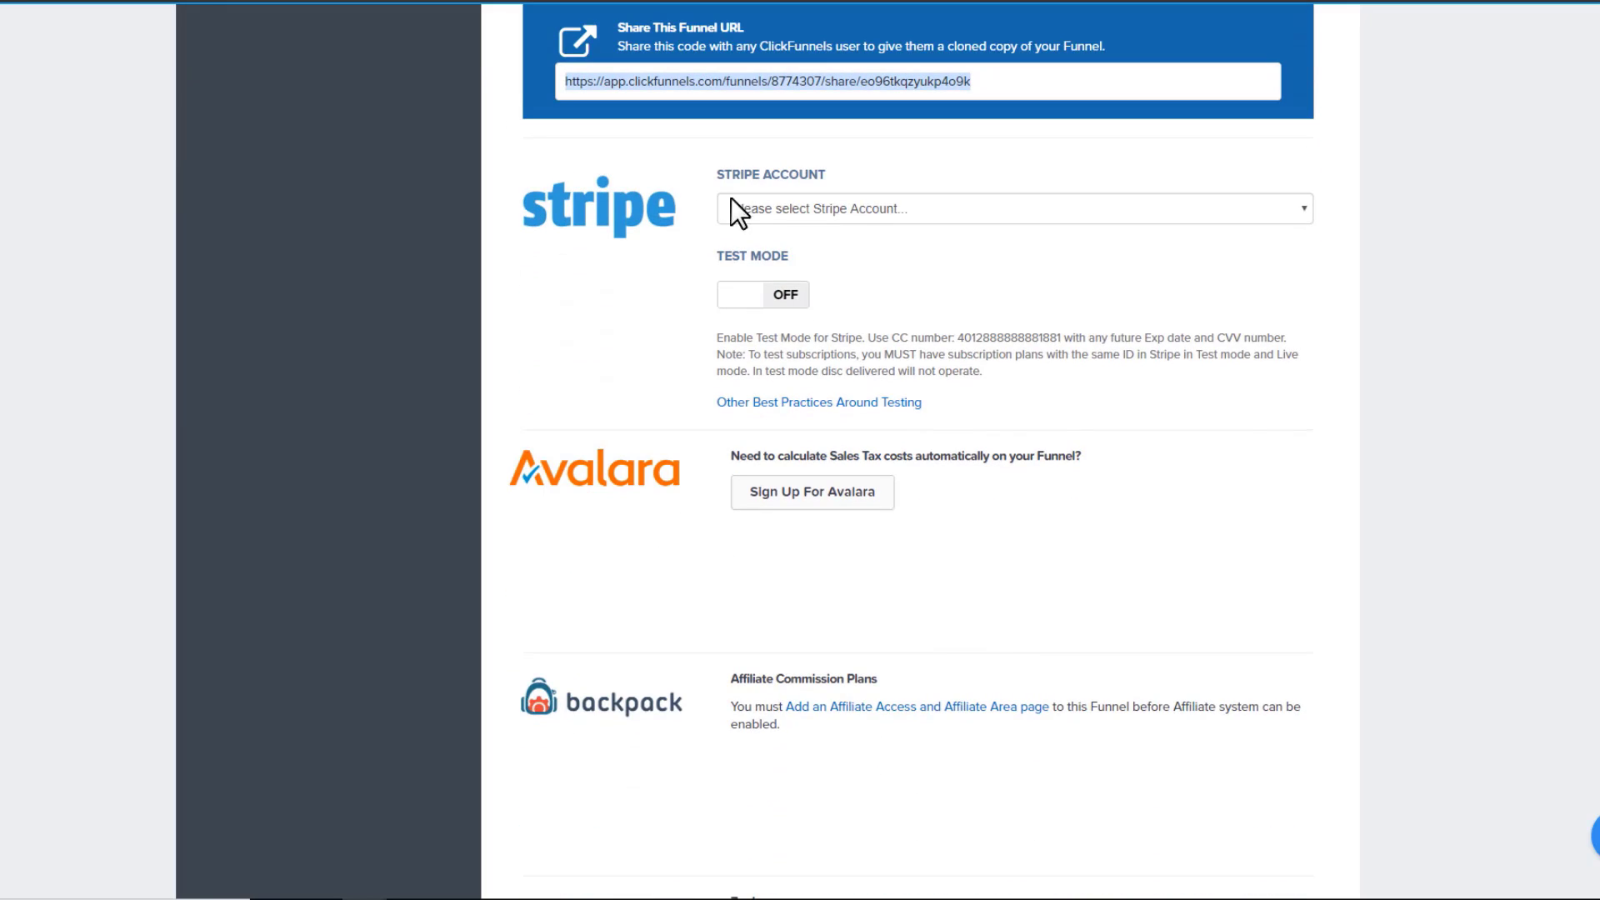
pyautogui.click(734, 204)
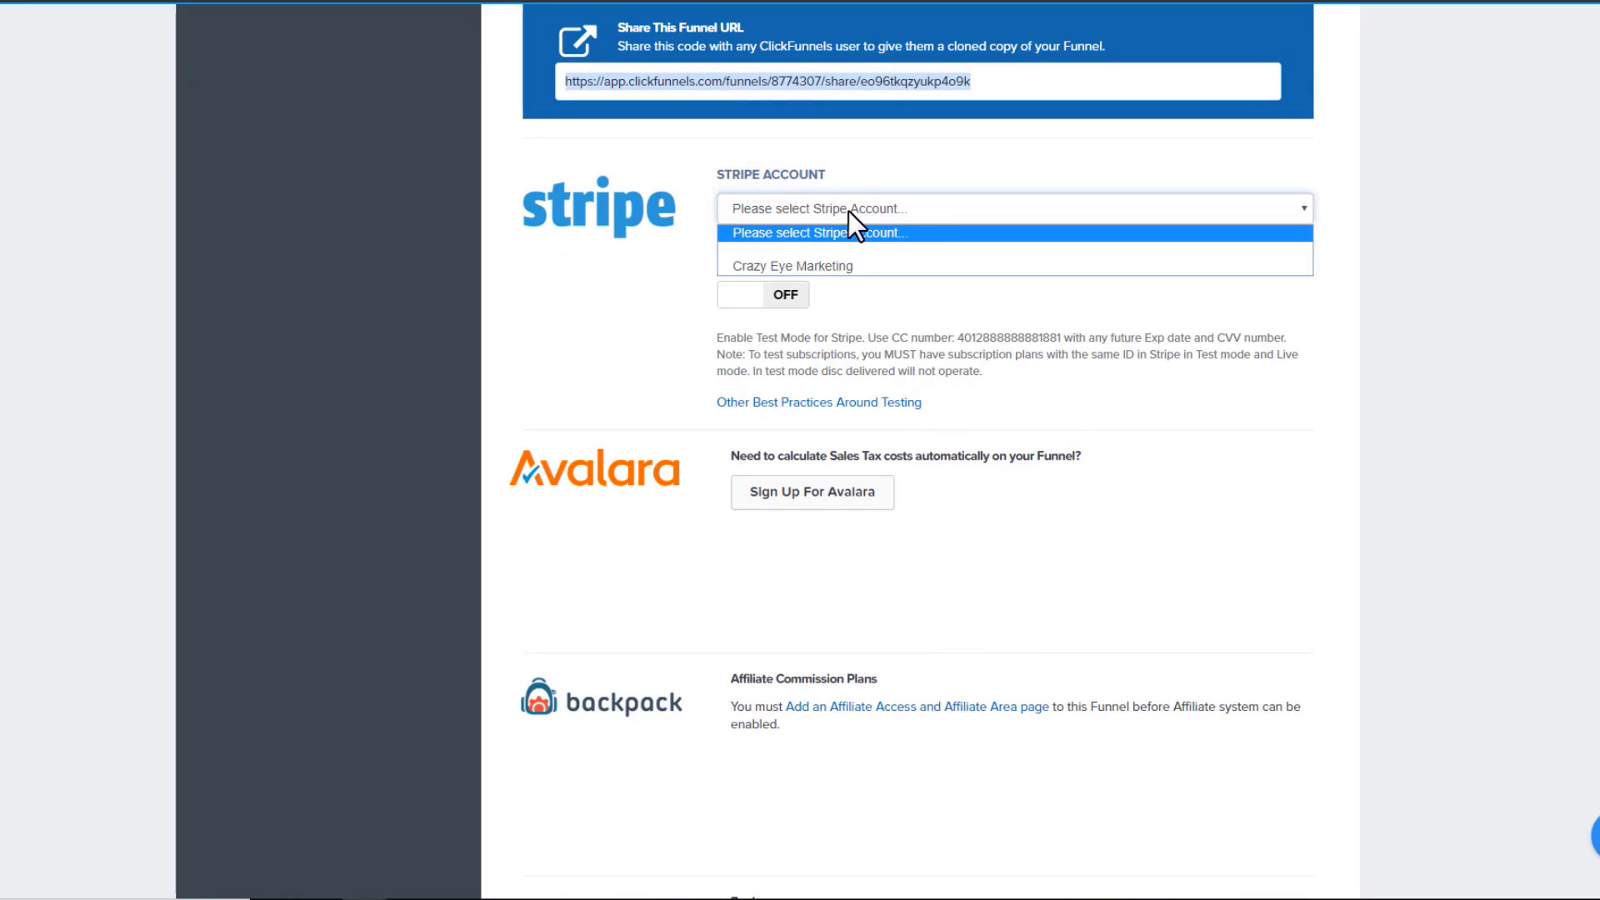
pyautogui.click(842, 267)
# Toggle Stripe test mode on and off, leaving it off
pyautogui.click(932, 272)
pyautogui.click(754, 296)
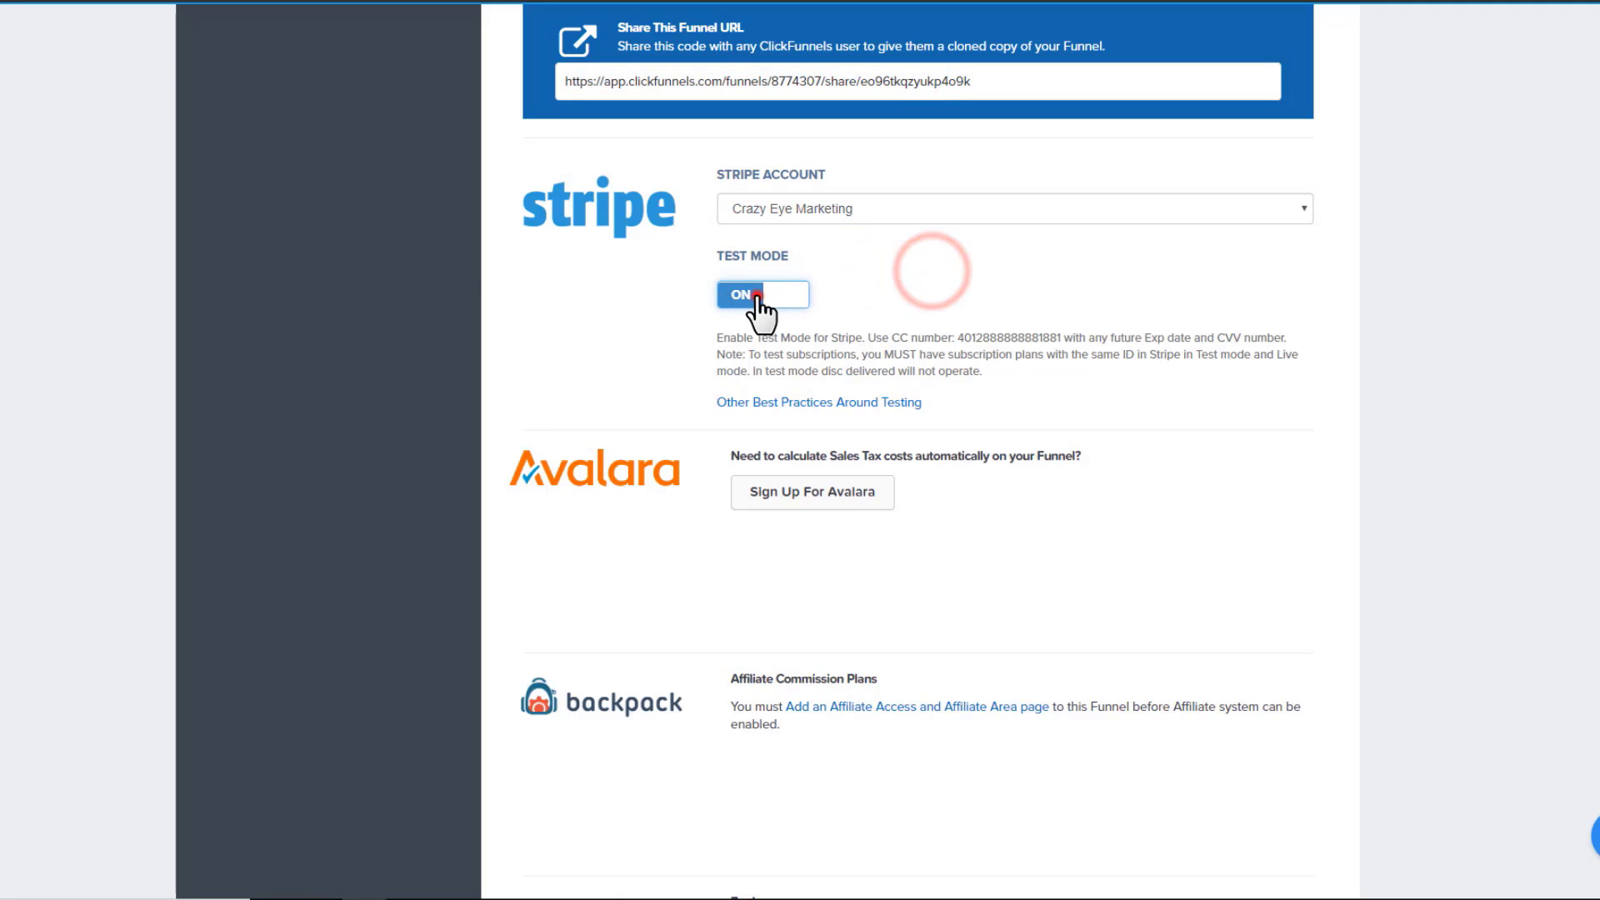
pyautogui.click(783, 293)
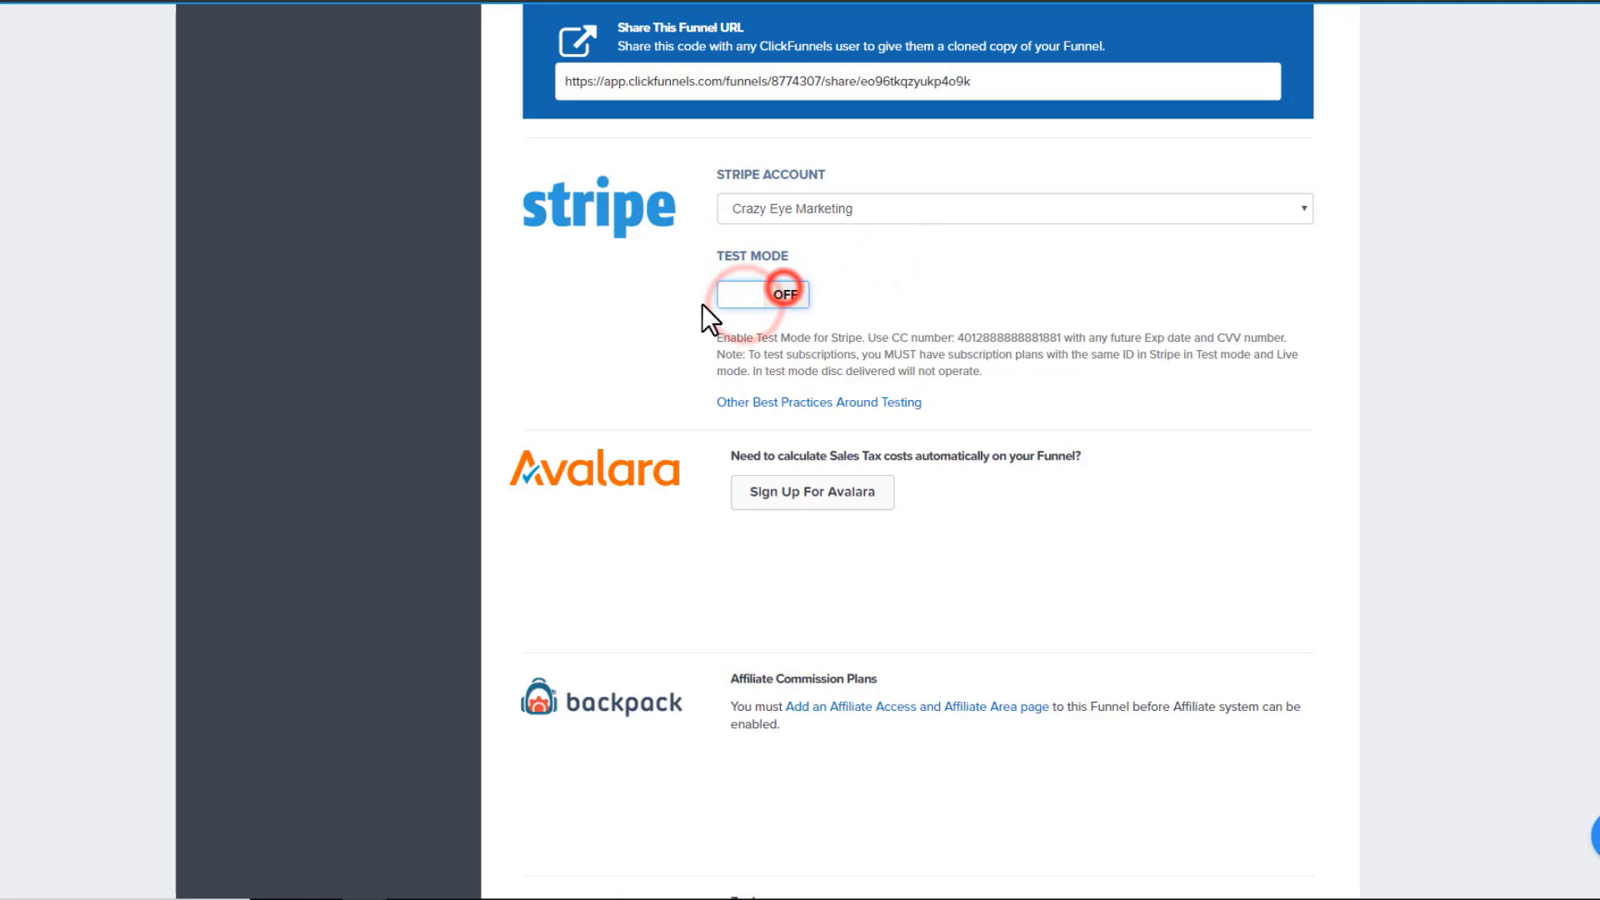
pyautogui.click(730, 299)
pyautogui.click(735, 293)
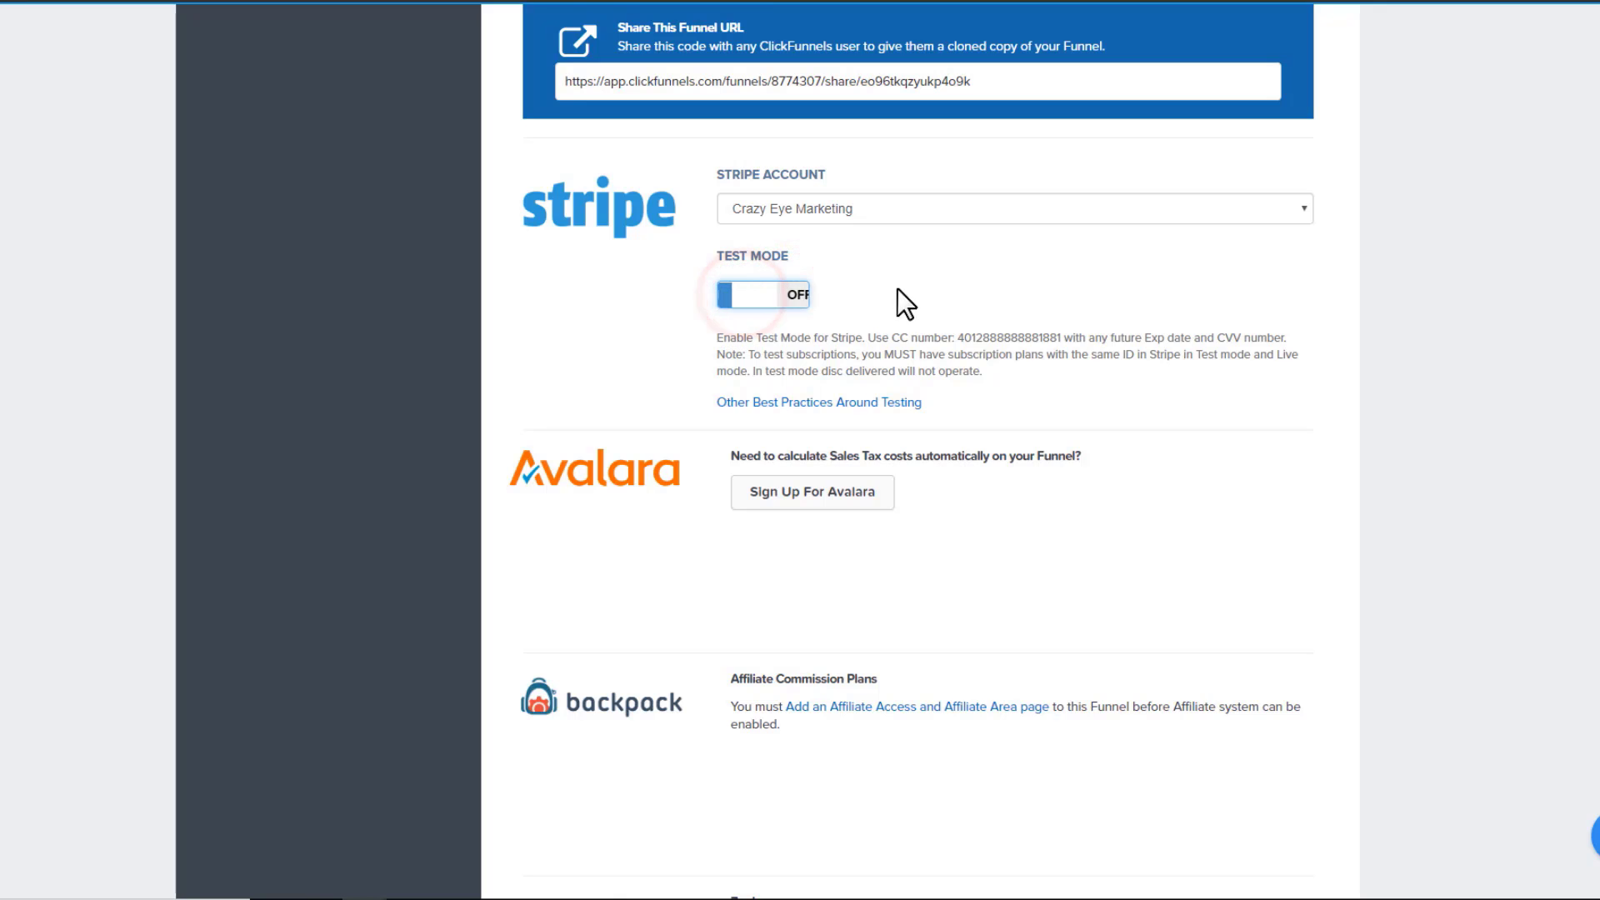
pyautogui.scroll(-3, 980, 304)
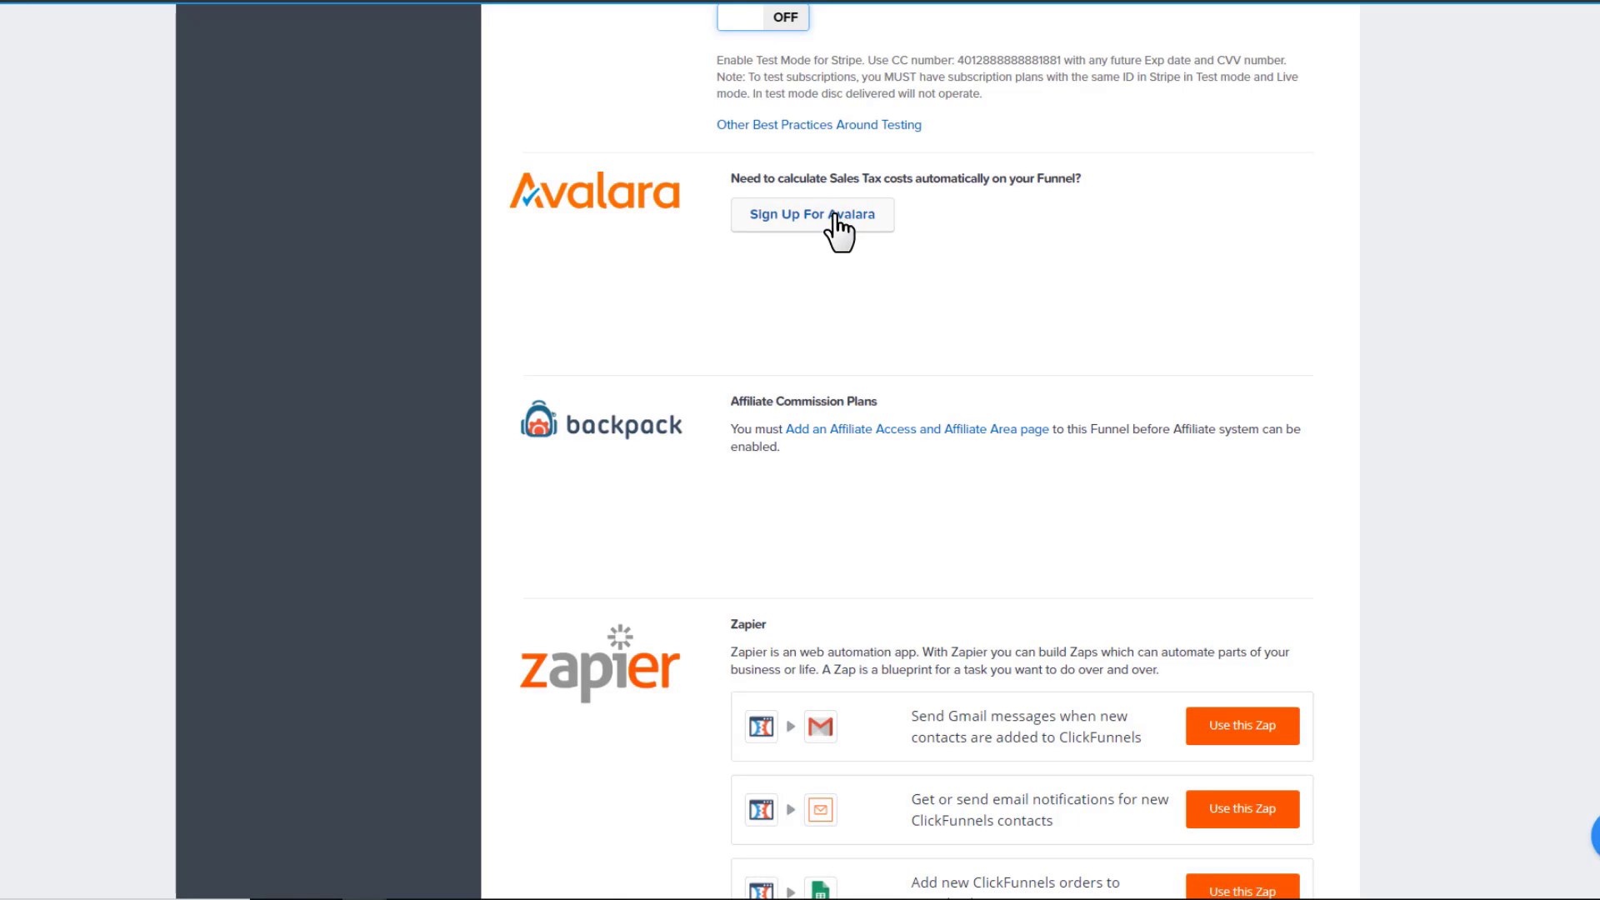
pyautogui.scroll(-1, 829, 218)
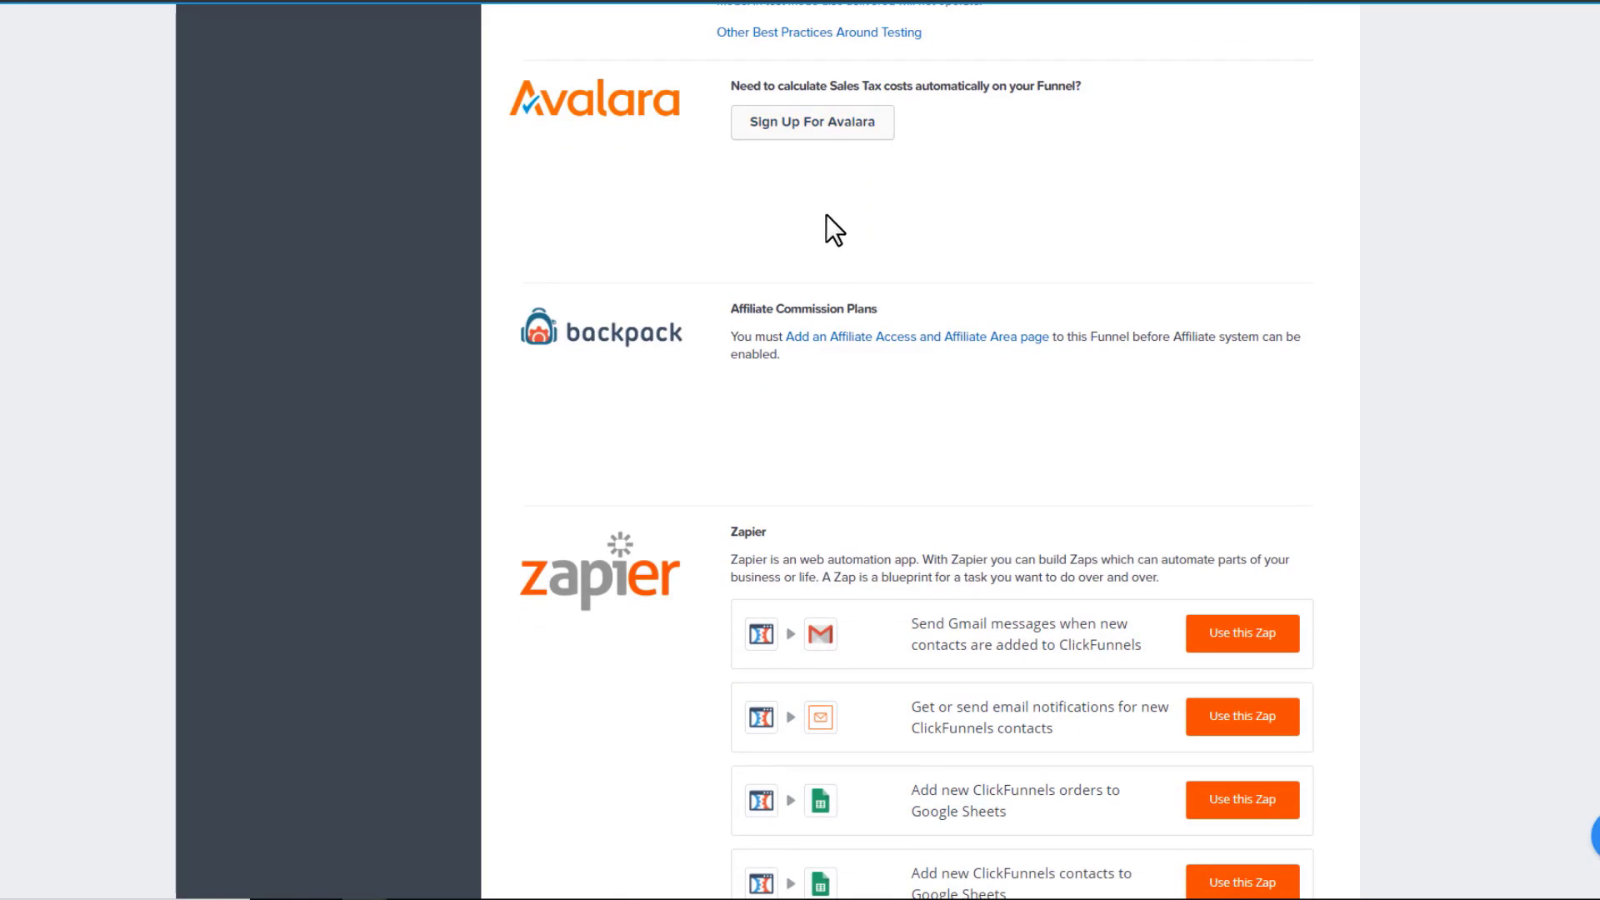
pyautogui.scroll(-1, 824, 218)
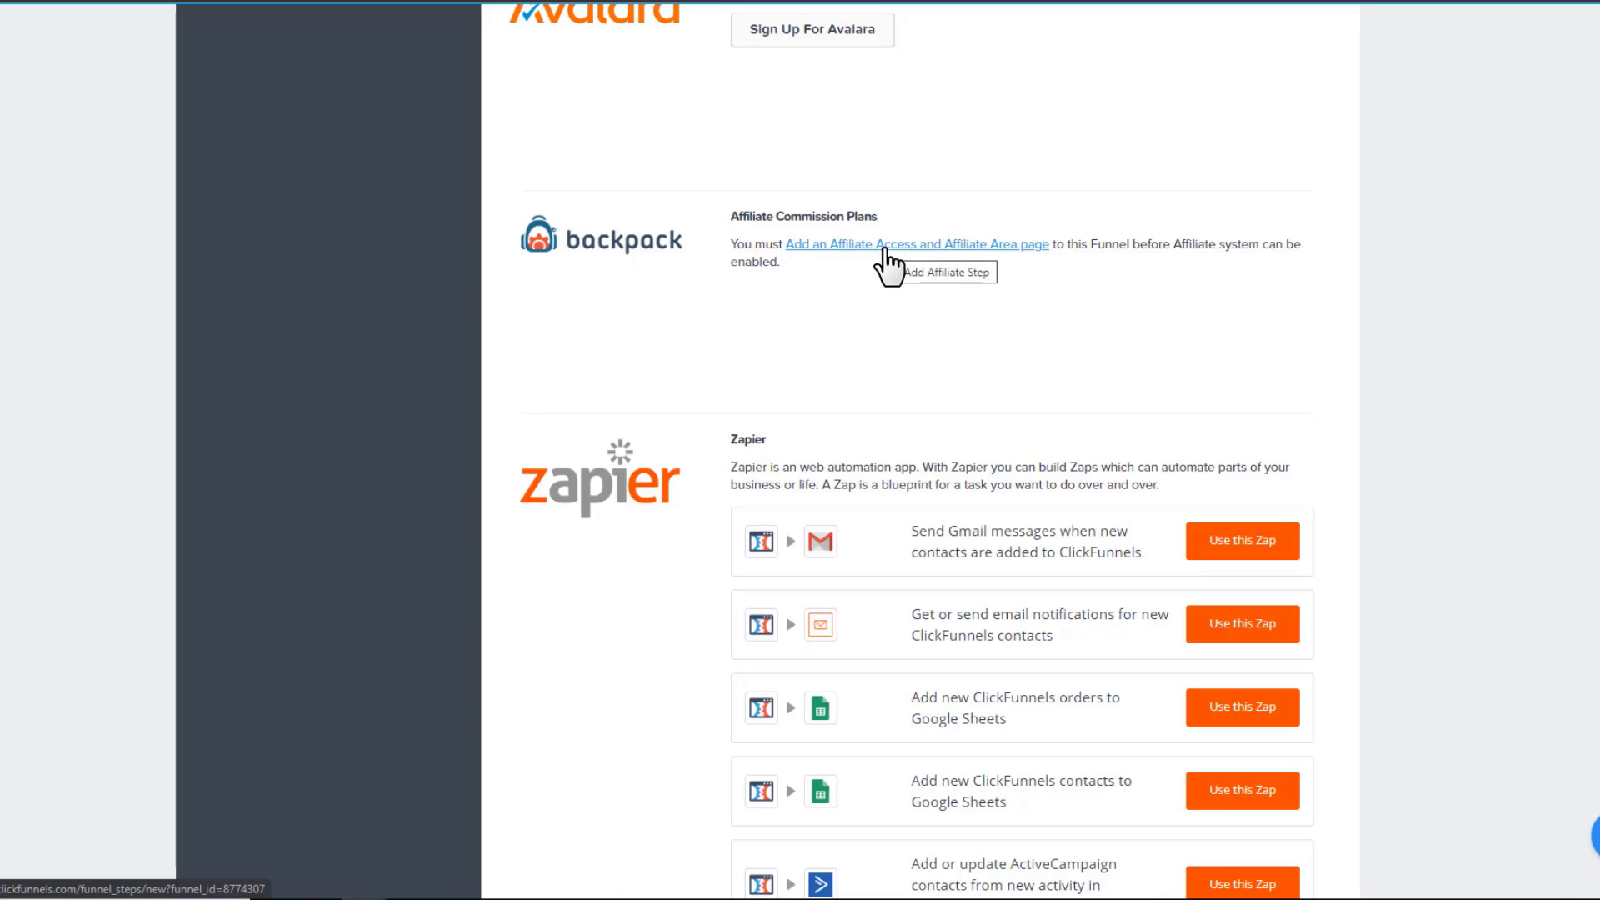
pyautogui.scroll(-1, 883, 255)
pyautogui.scroll(-2, 883, 255)
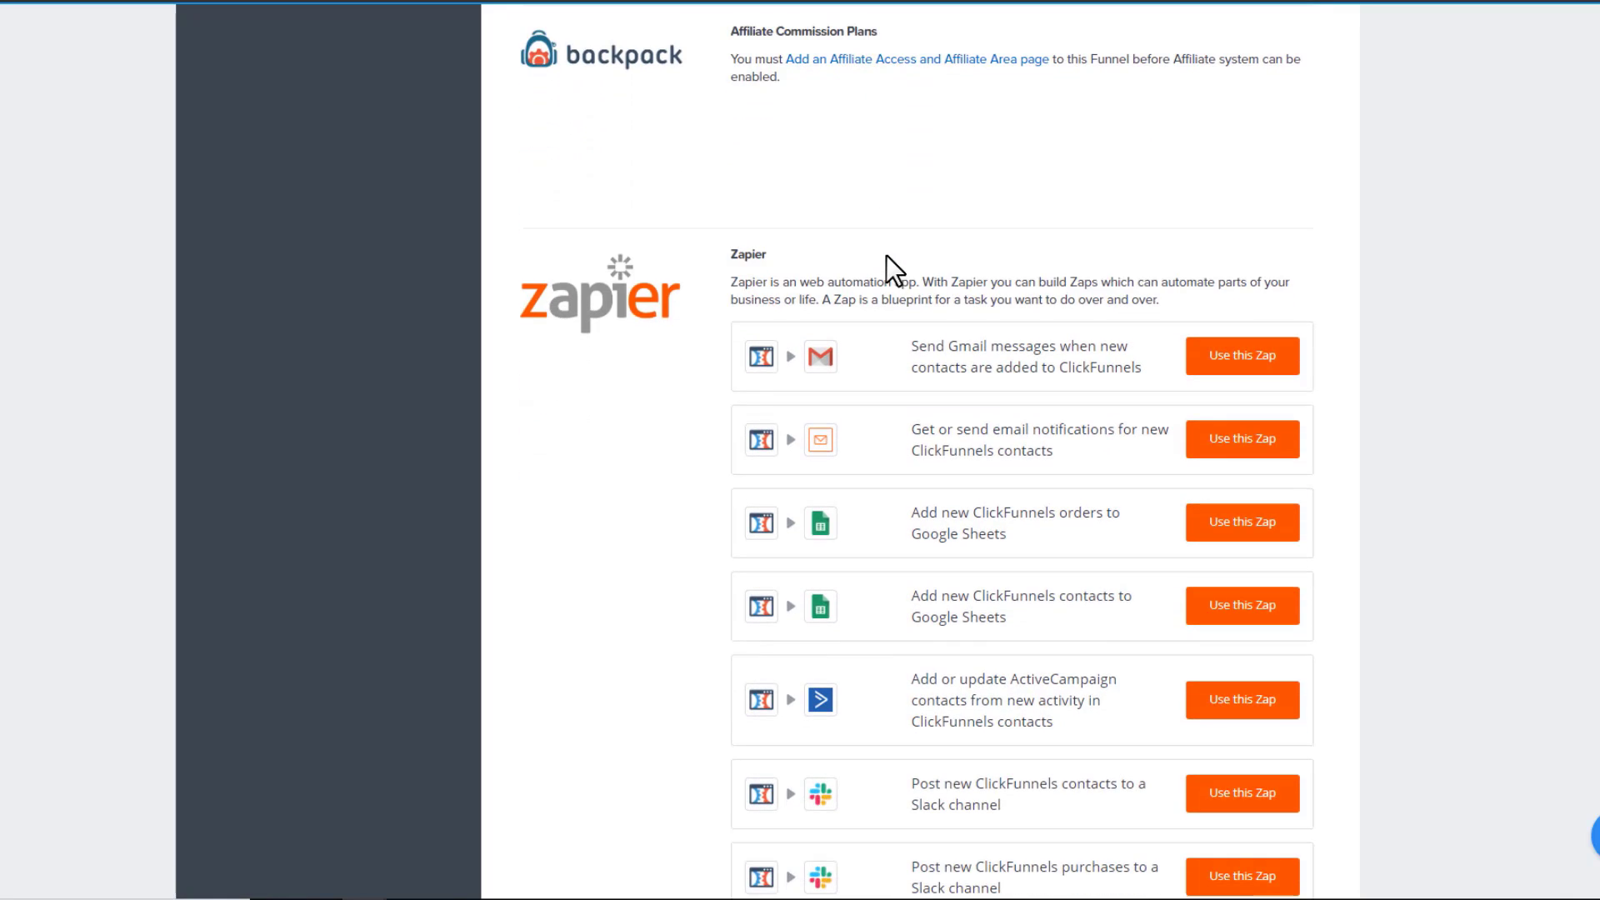
pyautogui.scroll(-6, 687, 300)
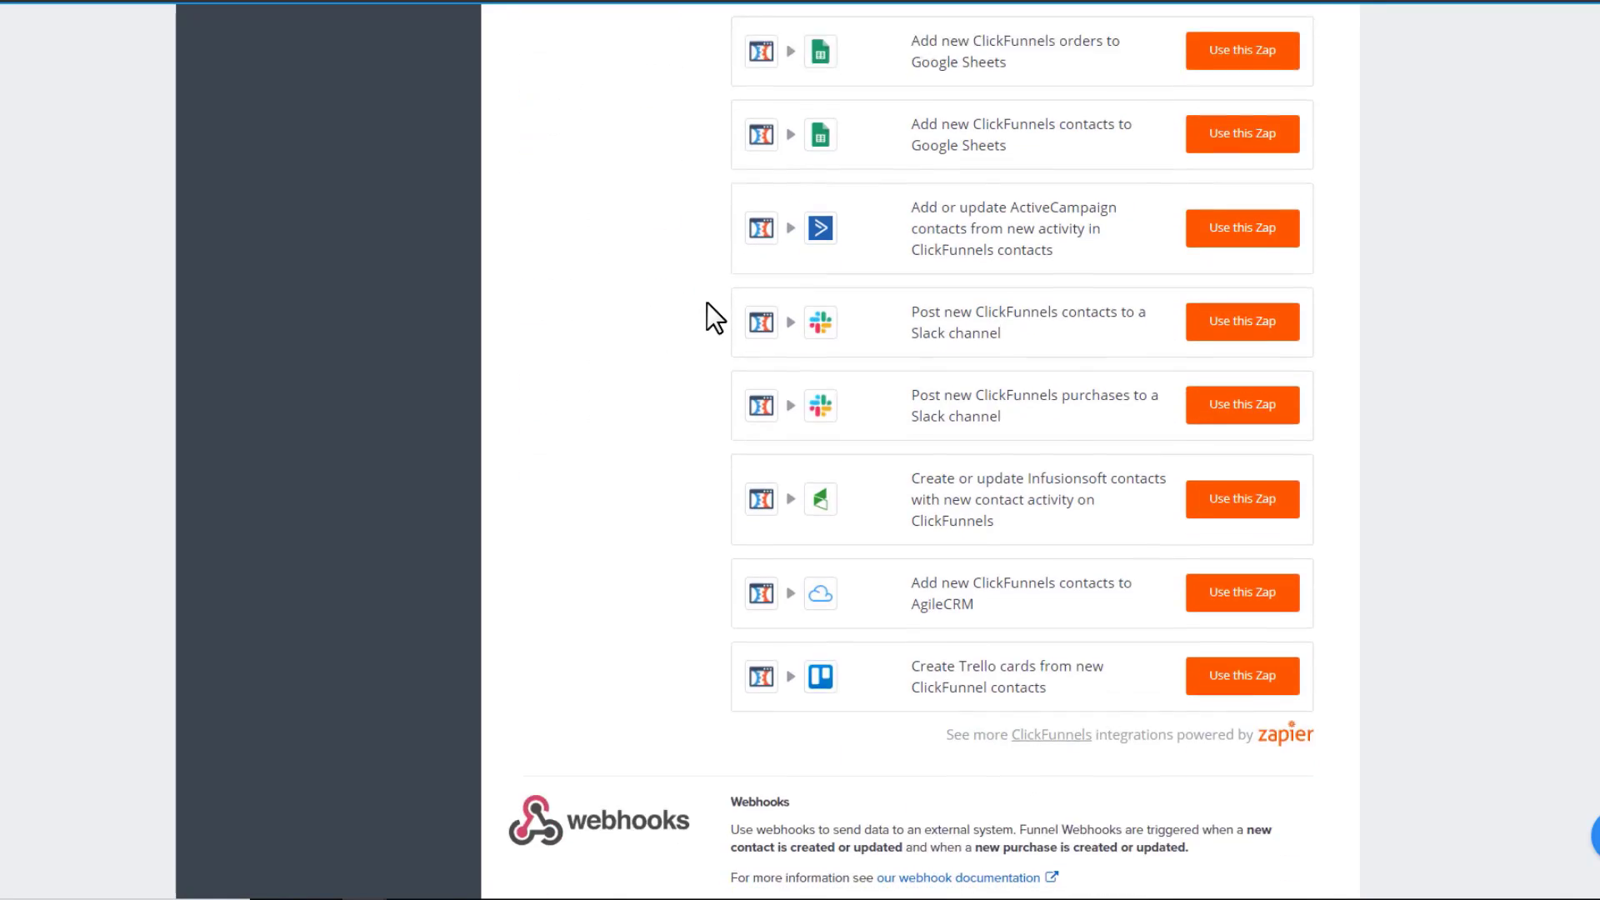
pyautogui.scroll(-2, 705, 305)
pyautogui.scroll(4, 705, 305)
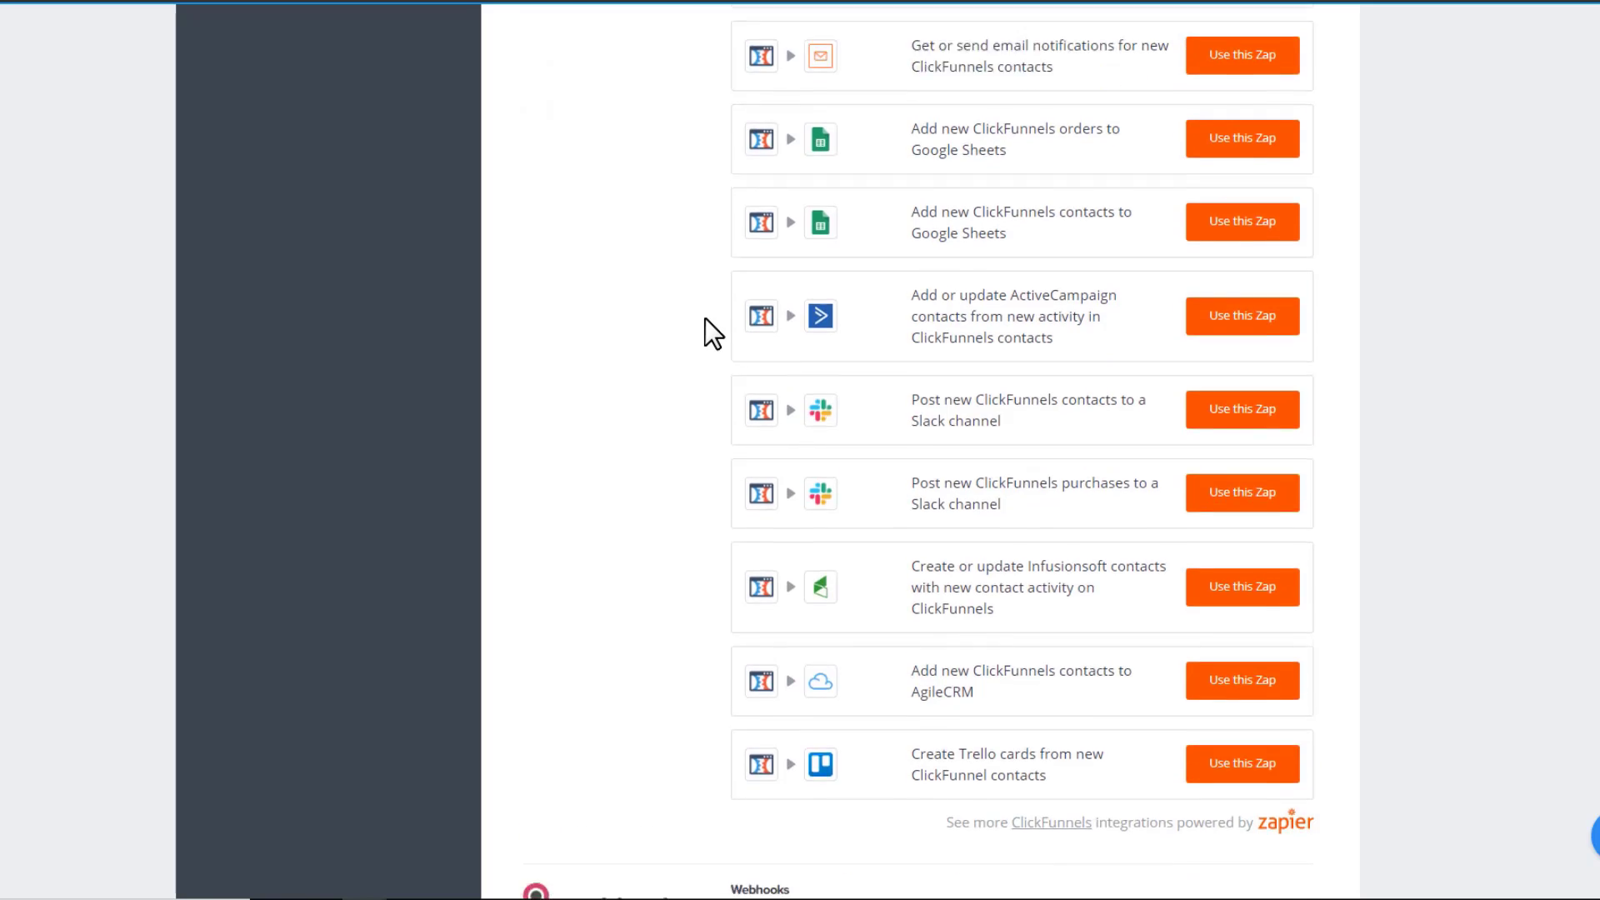
pyautogui.scroll(2, 705, 320)
pyautogui.scroll(-8, 705, 323)
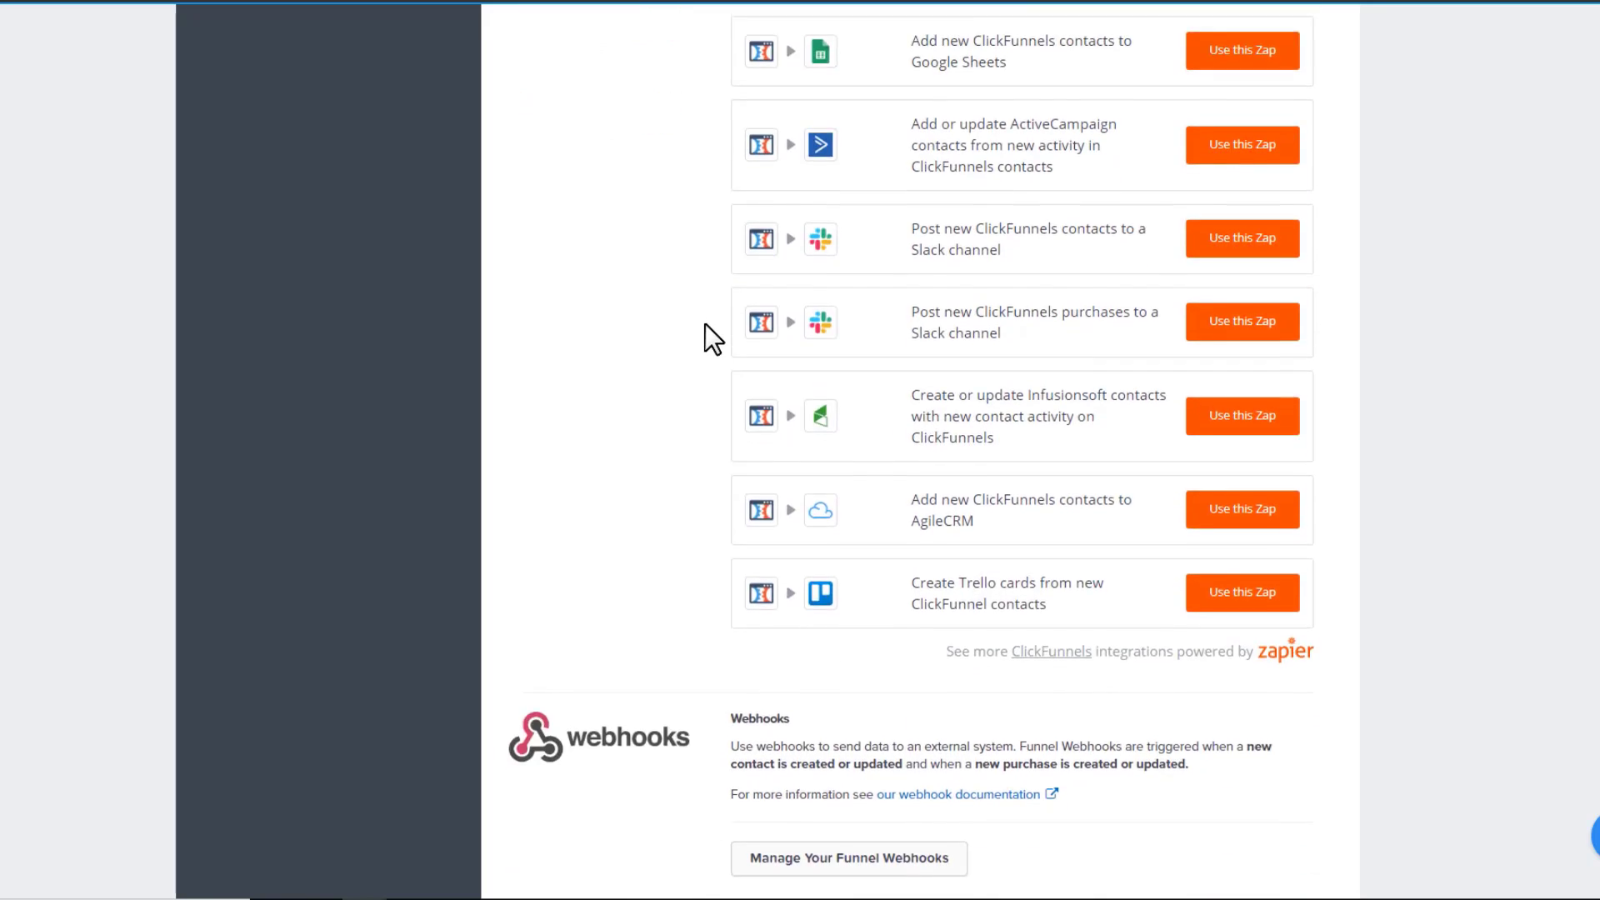
pyautogui.scroll(-1, 705, 327)
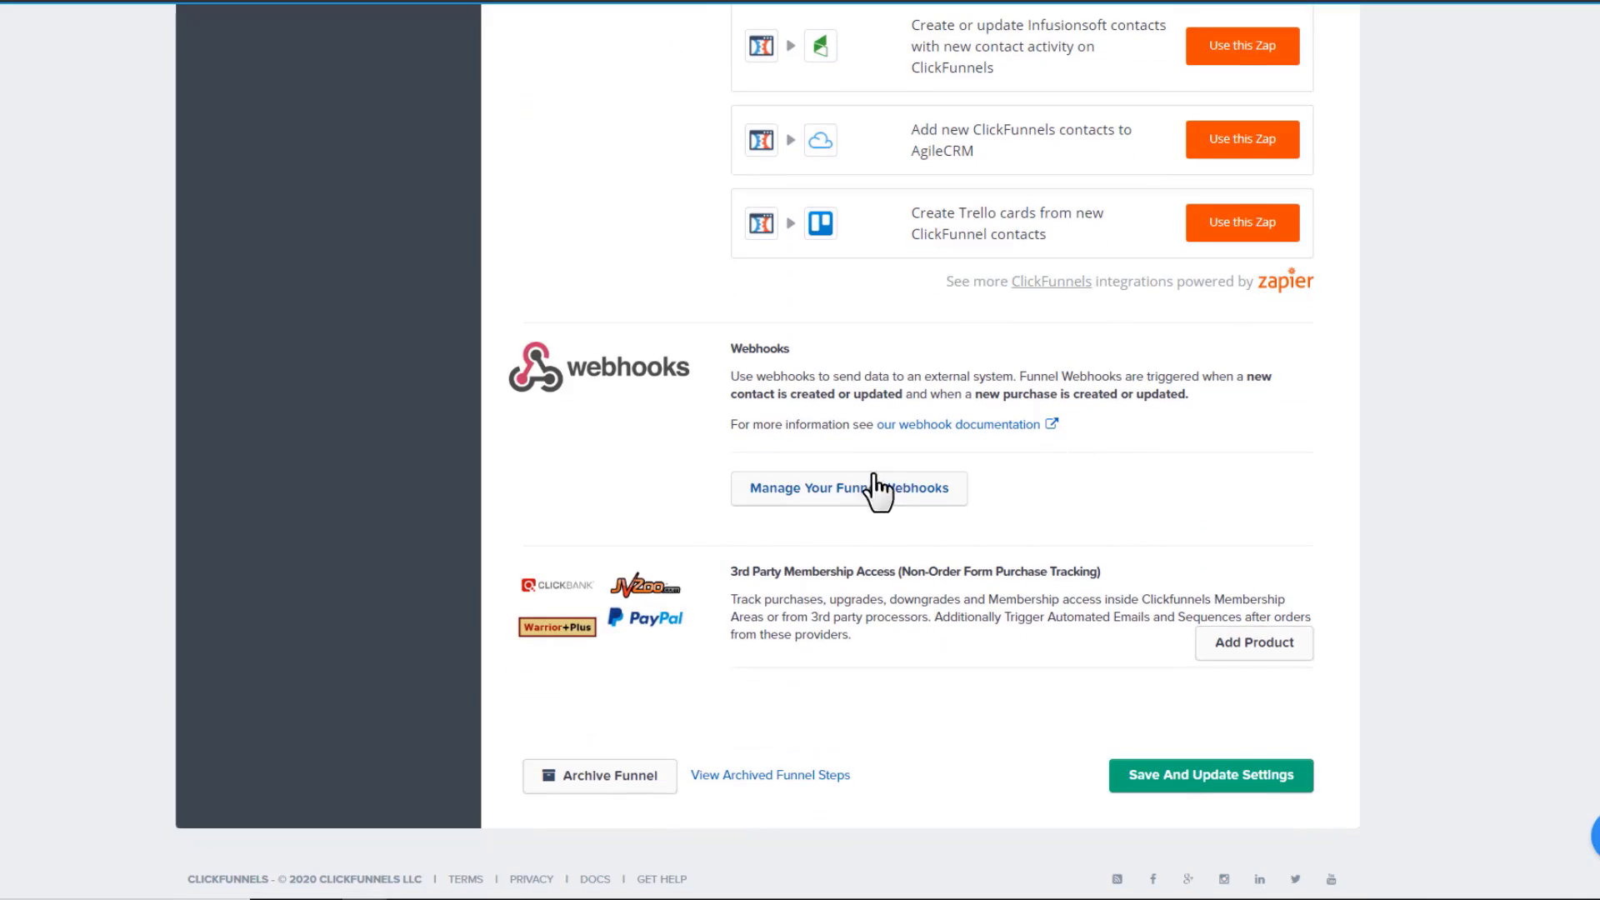
pyautogui.scroll(-1, 866, 500)
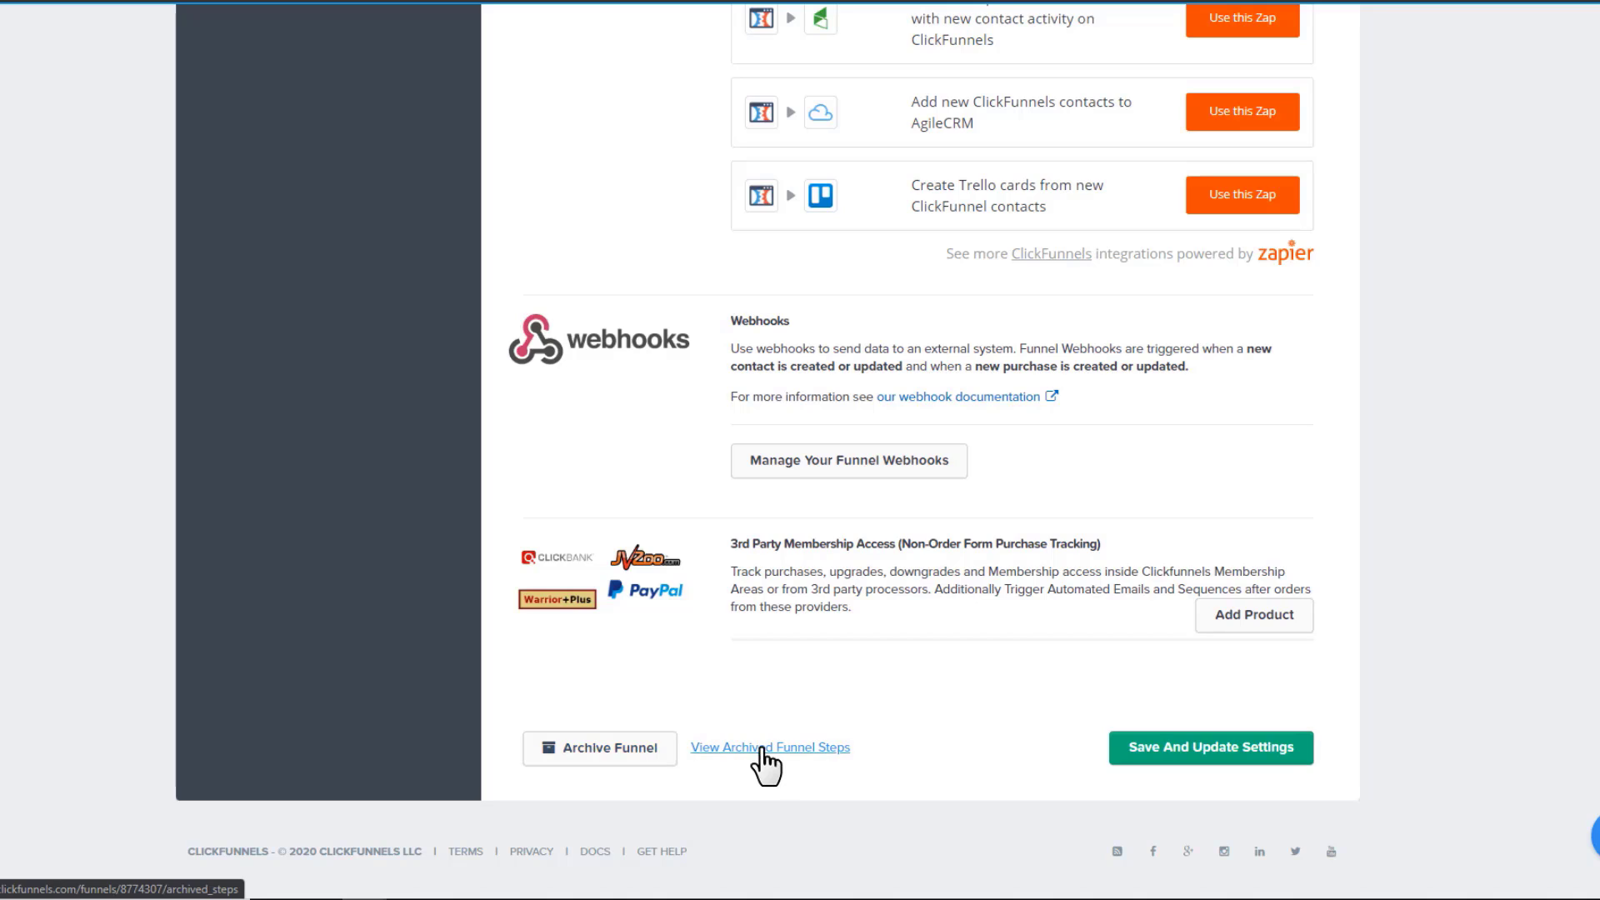
# Save the funnel settings, then copy the full funnel URL and paste it into Chrome's address bar
pyautogui.click(1208, 754)
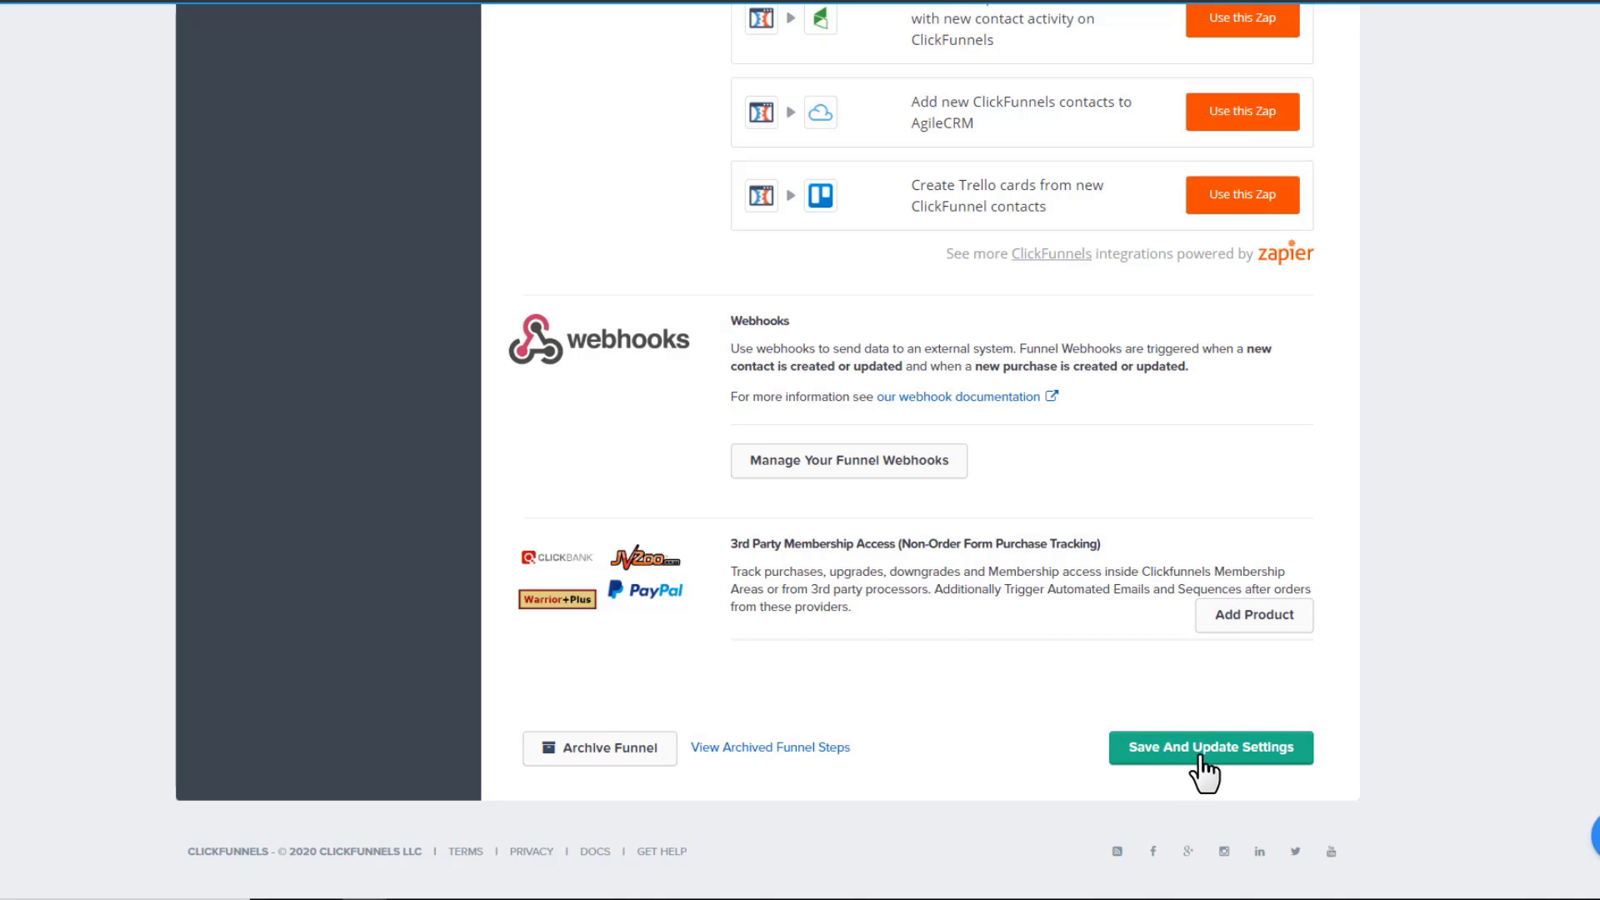
pyautogui.click(1200, 755)
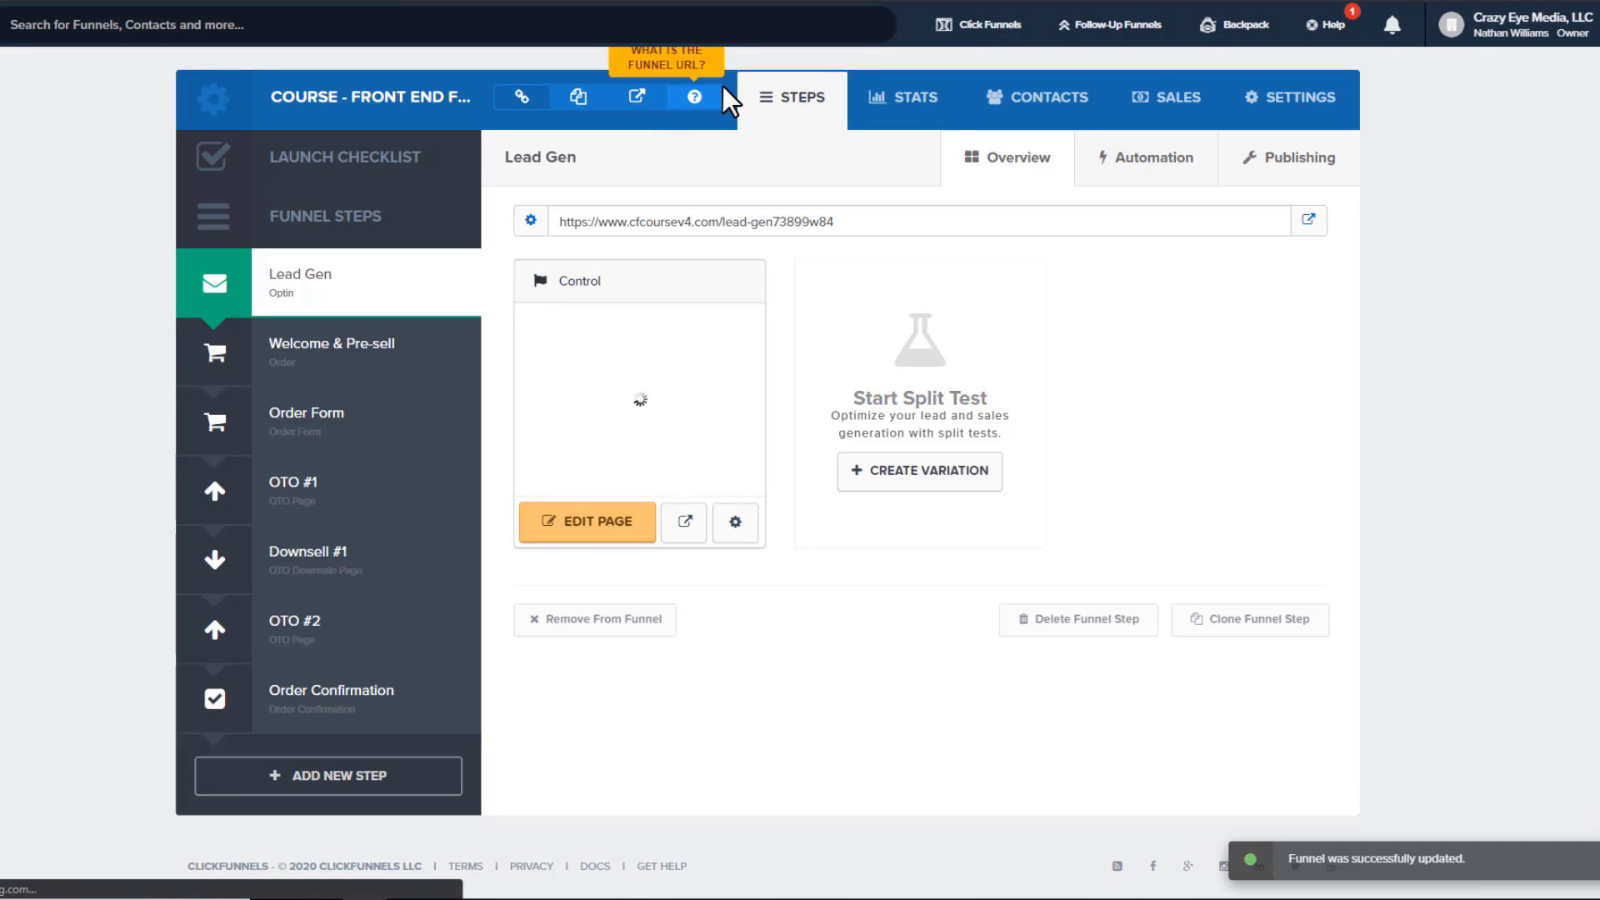
pyautogui.click(694, 98)
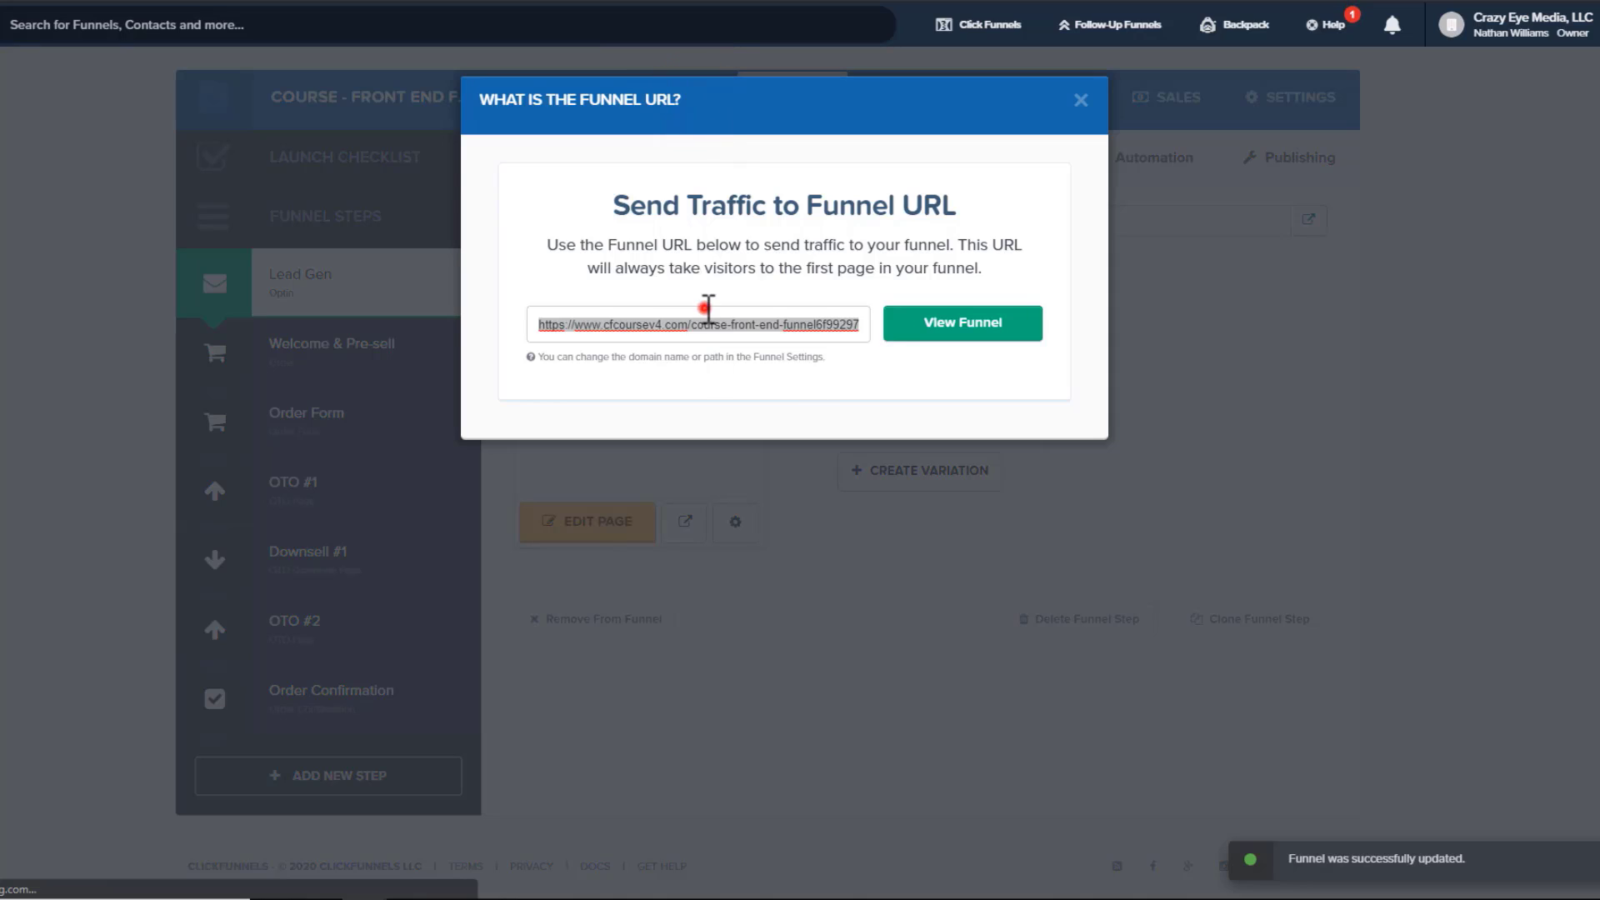
pyautogui.click(704, 310)
pyautogui.moveTo(688, 325); pyautogui.dragTo(531, 348)
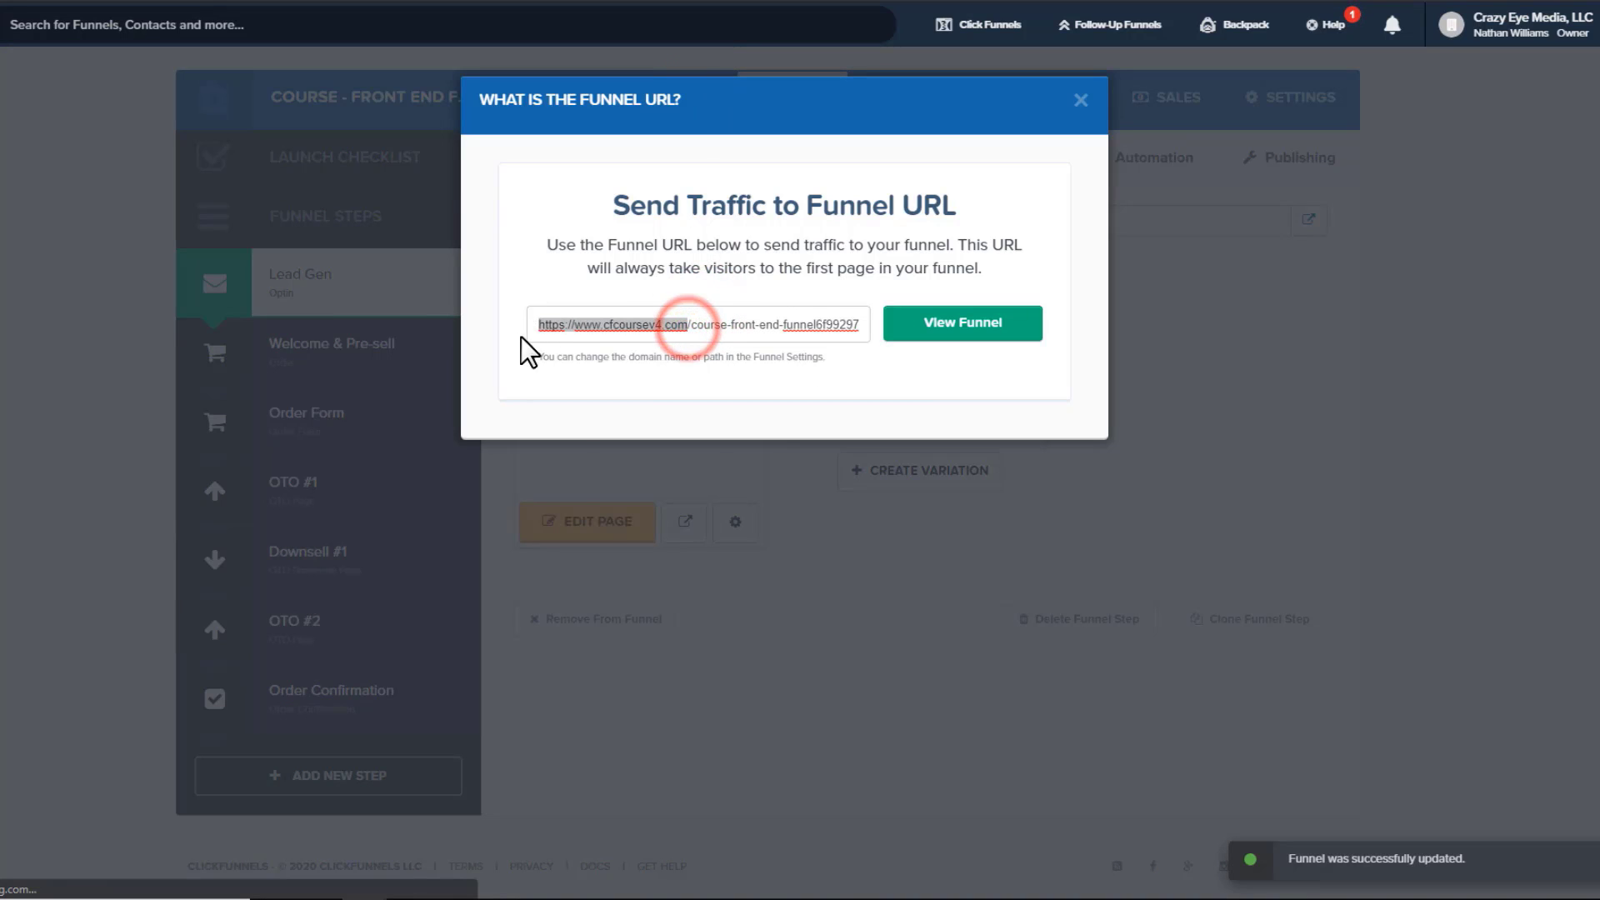
pyautogui.click(714, 324)
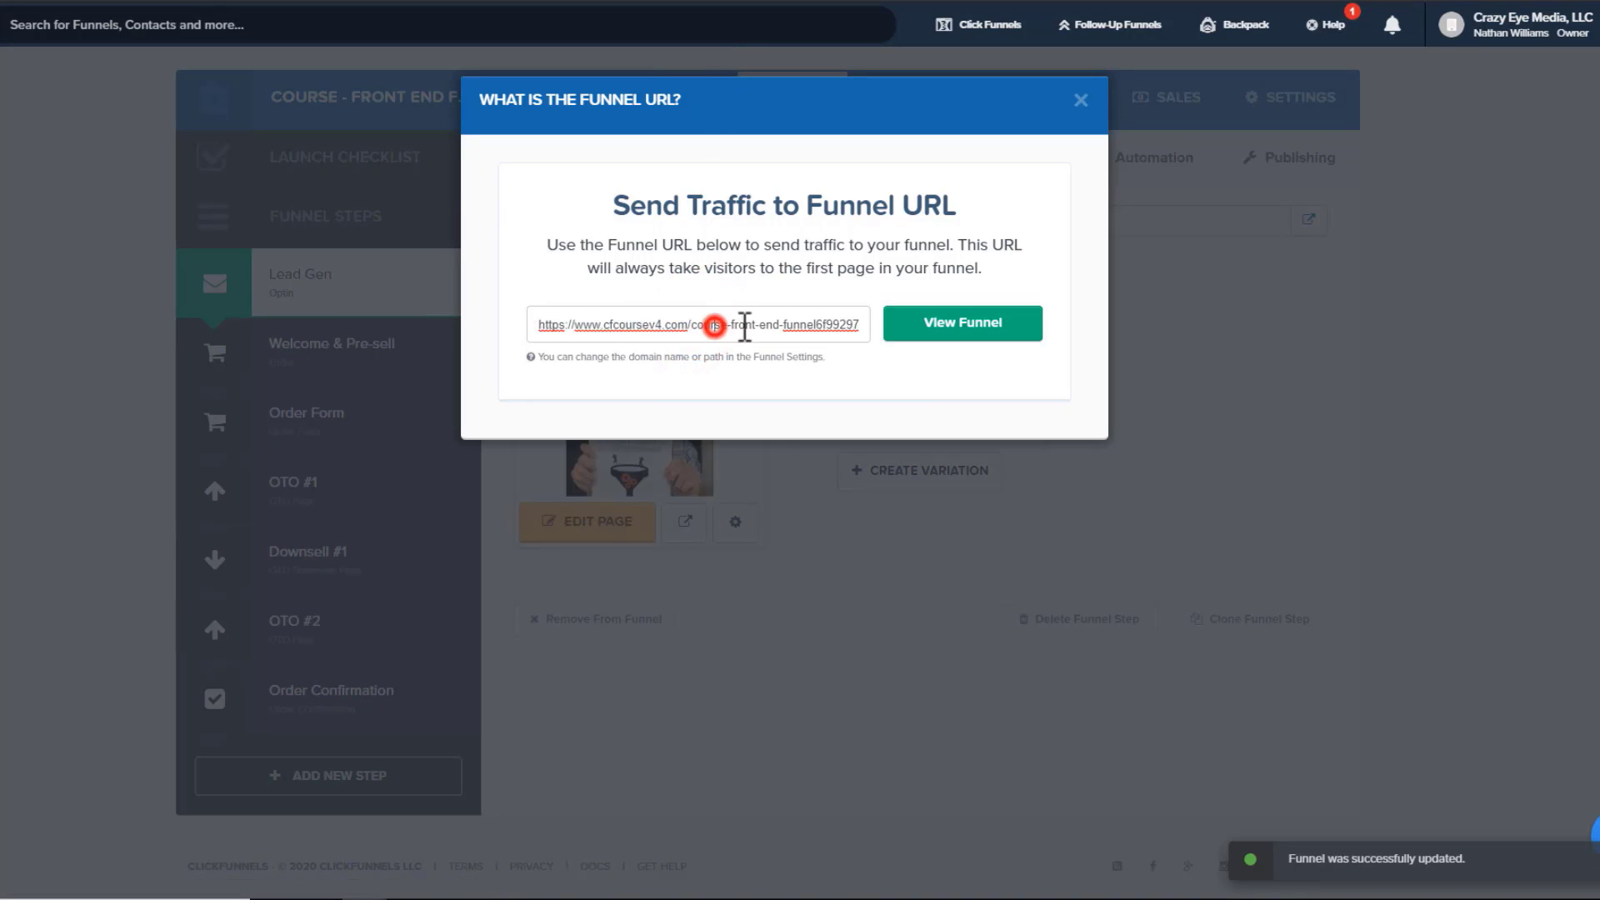
pyautogui.tripleClick(790, 324)
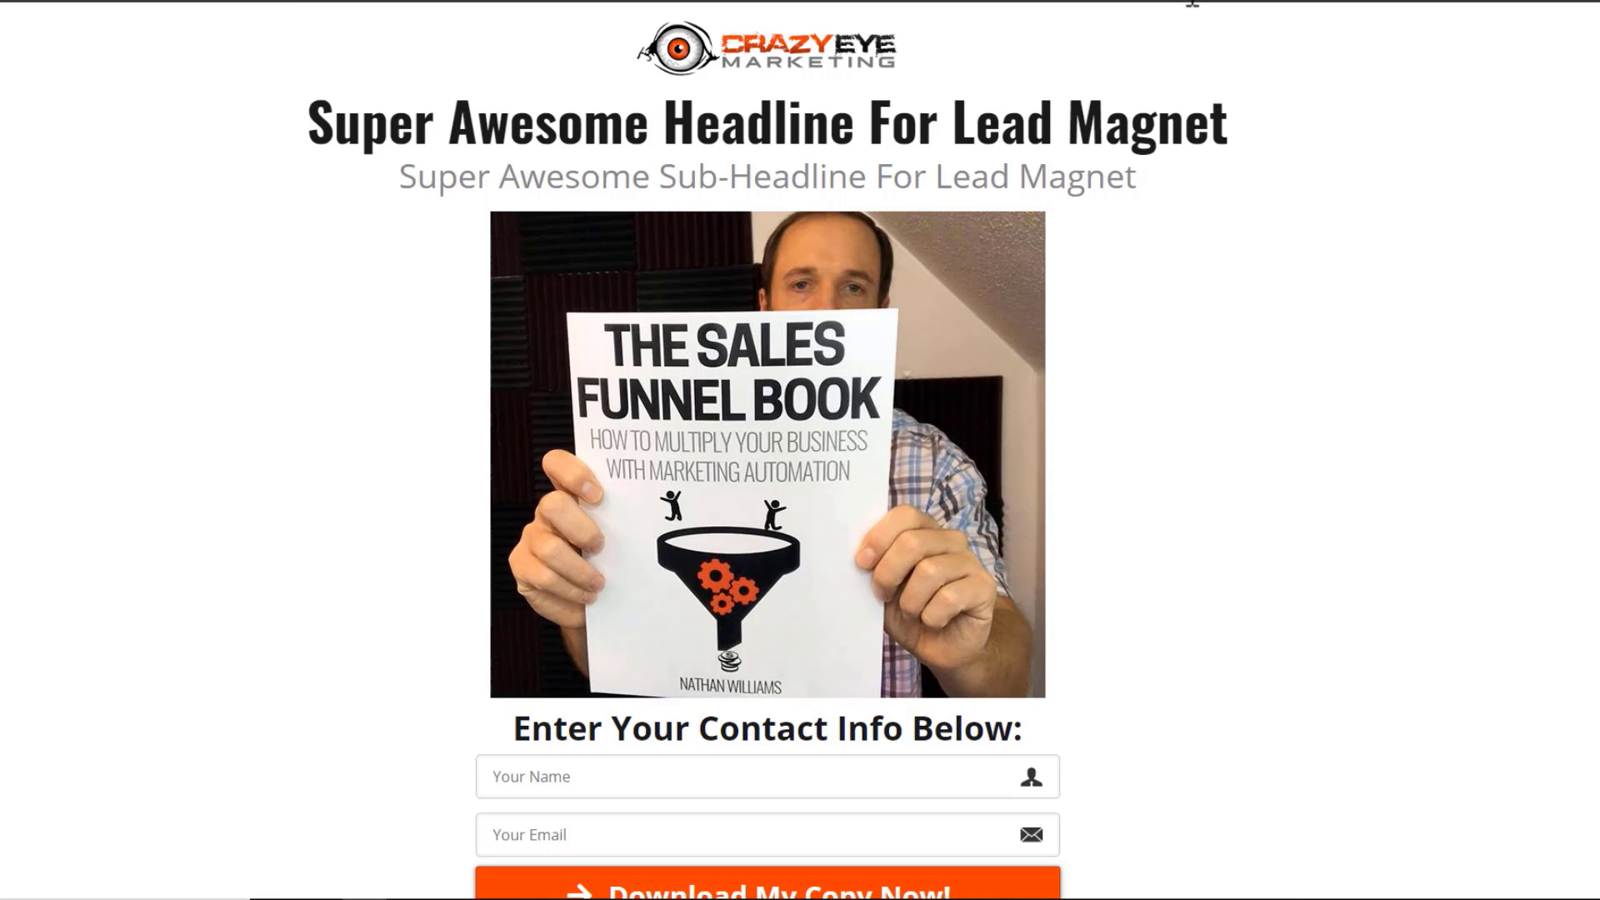
pyautogui.click(1192, 1)
pyautogui.write('https://www.cfcoursev4.com/course-front-end-funnel6f992974')
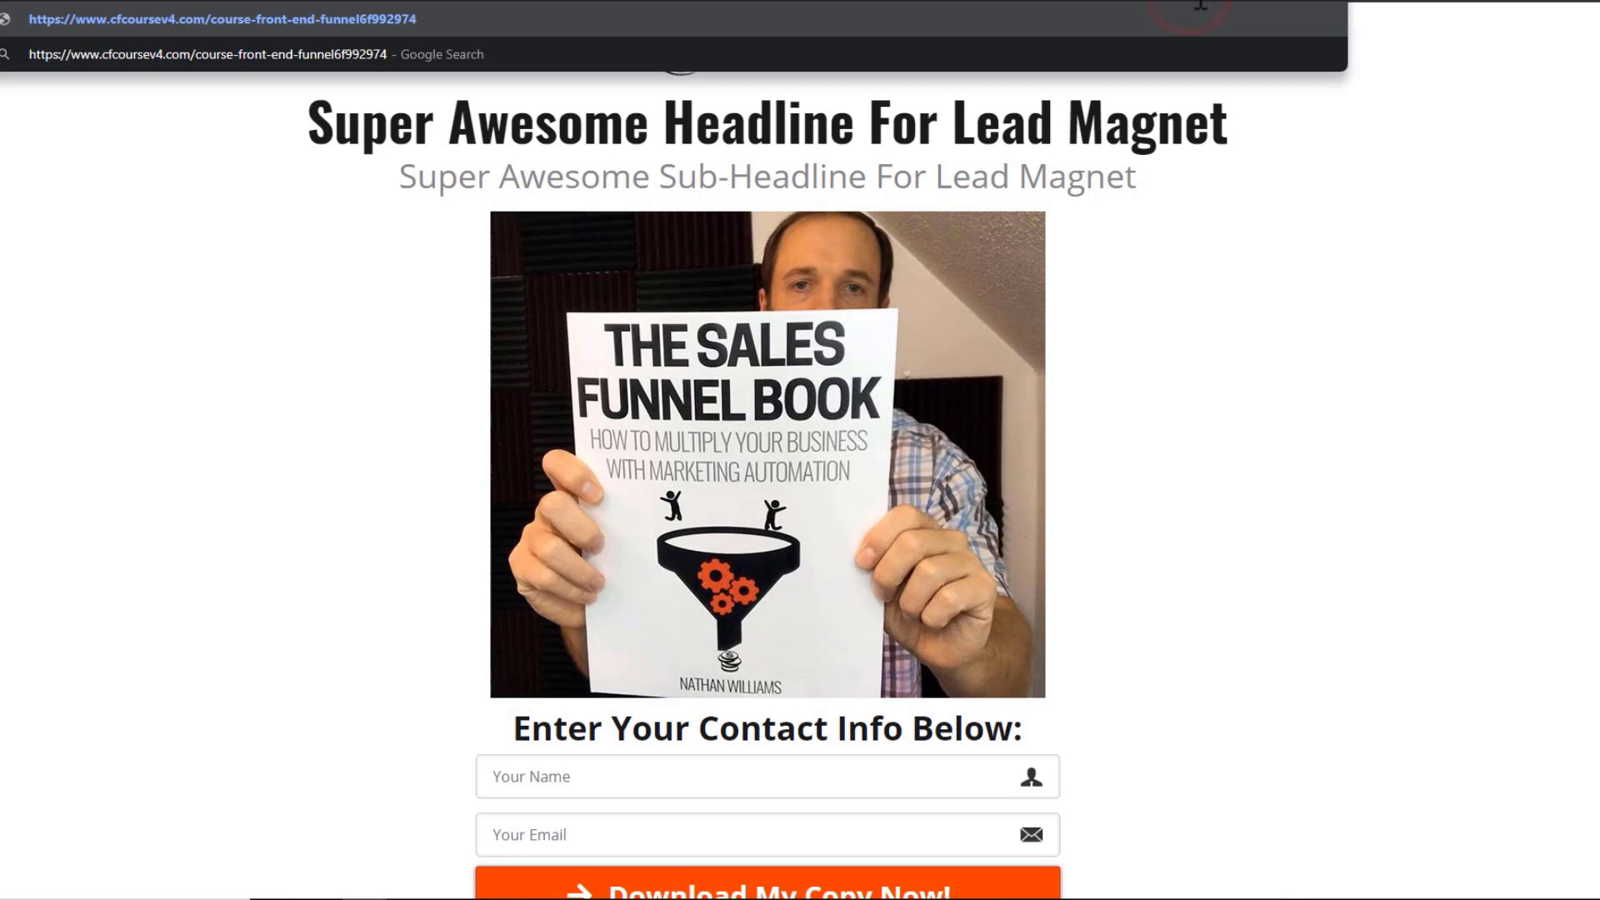
pyautogui.press('Return')
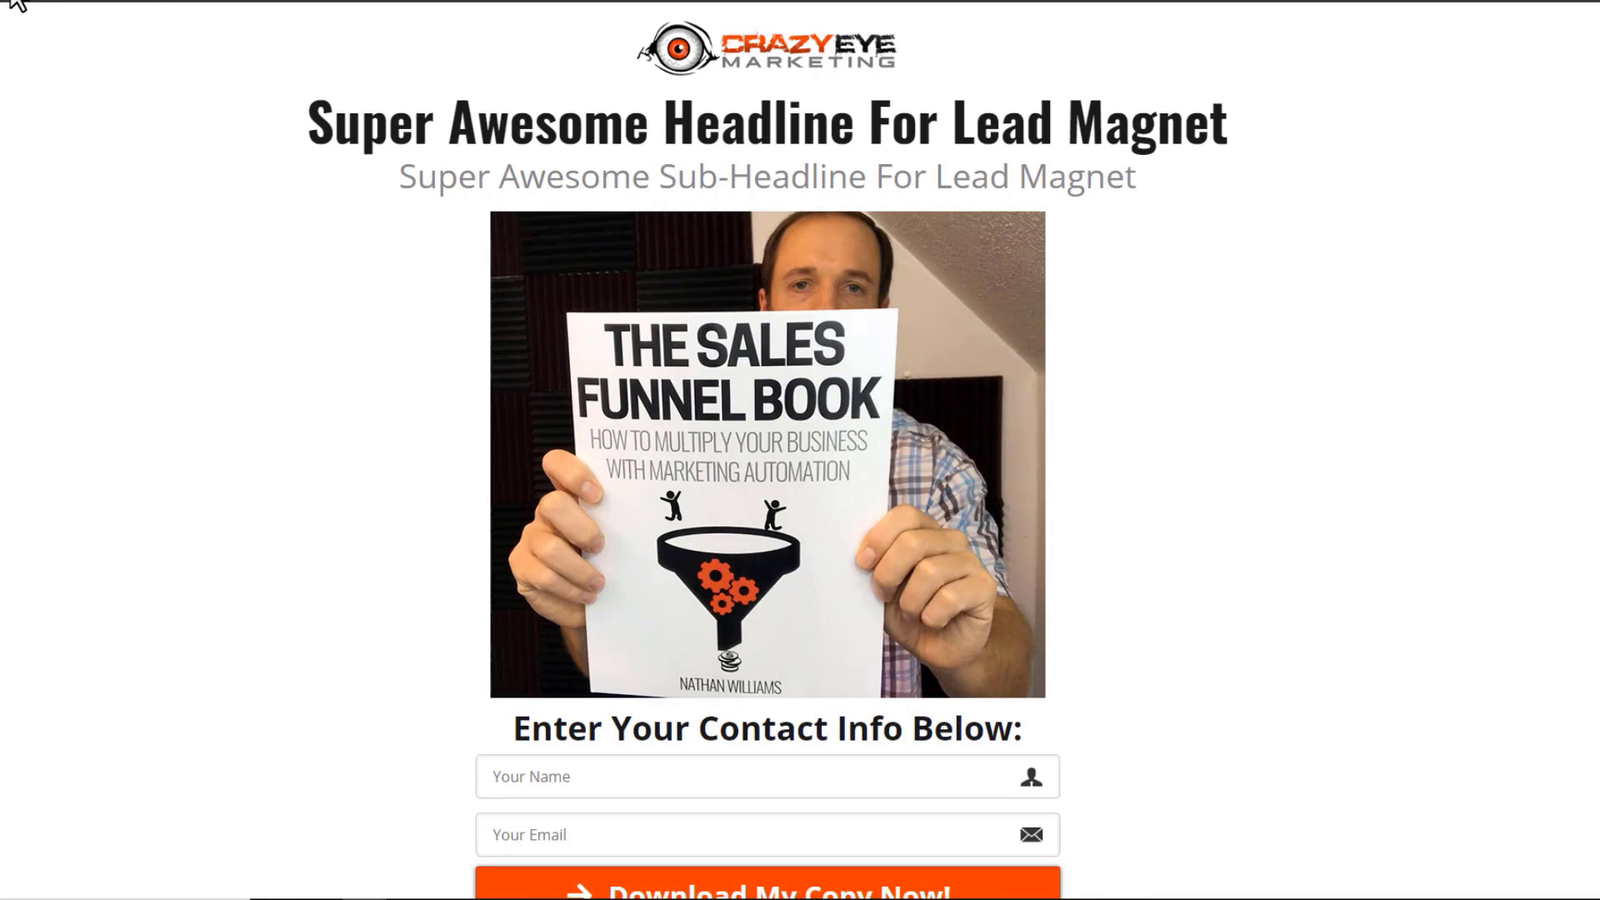
pyautogui.click(142, 12)
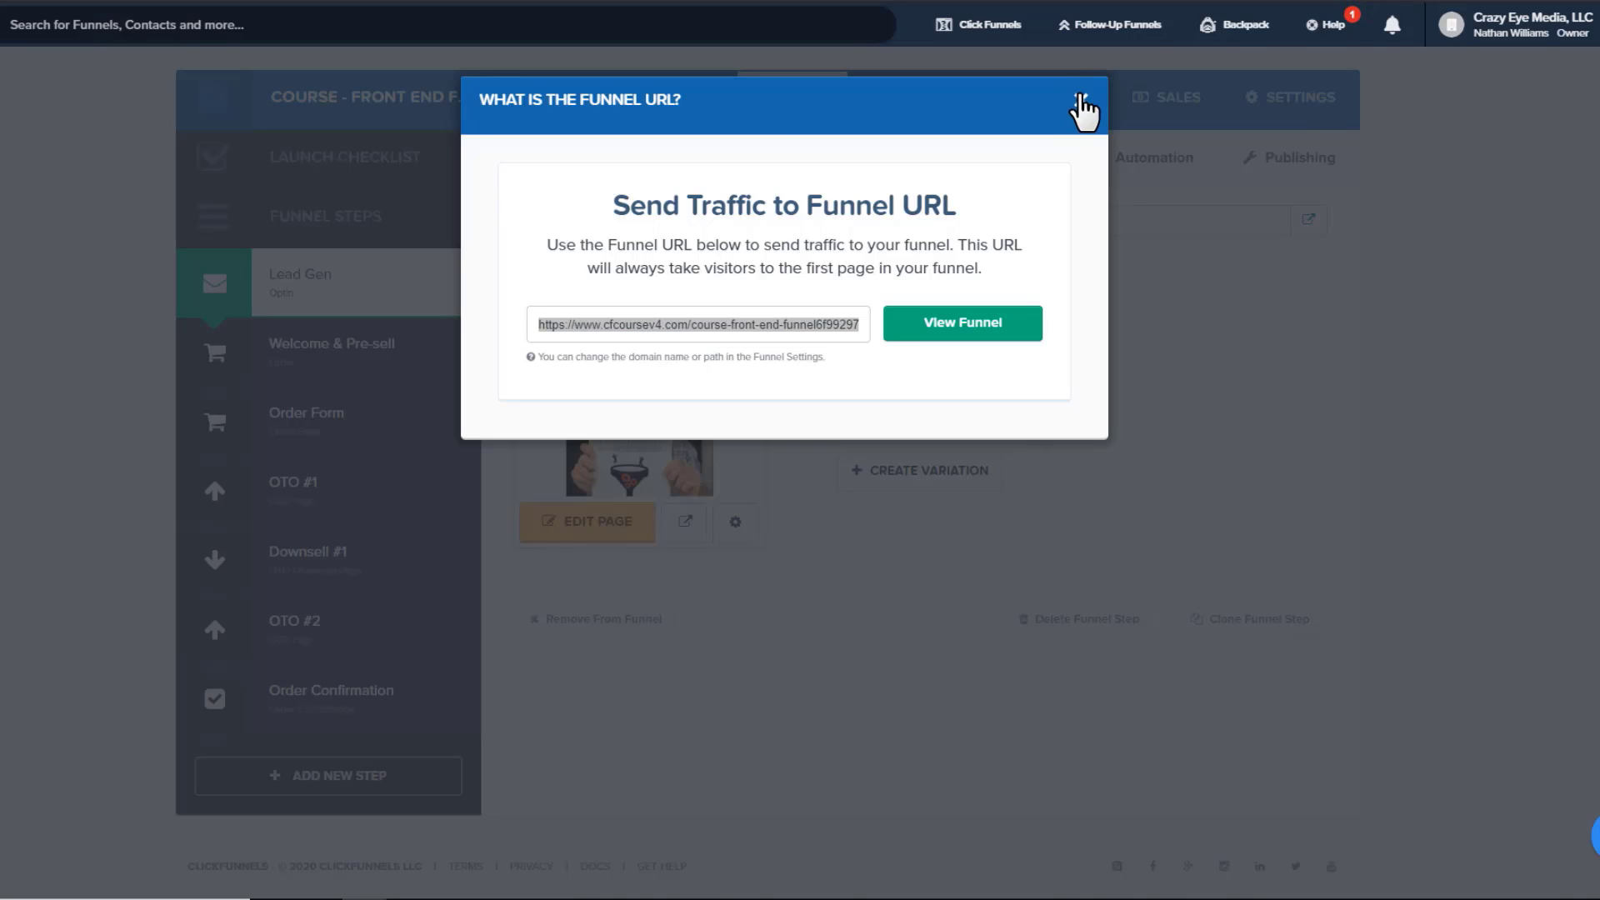
# Close the funnel URL dialog and minimize PowerPoint after the Funnel Structure slide
pyautogui.click(1081, 99)
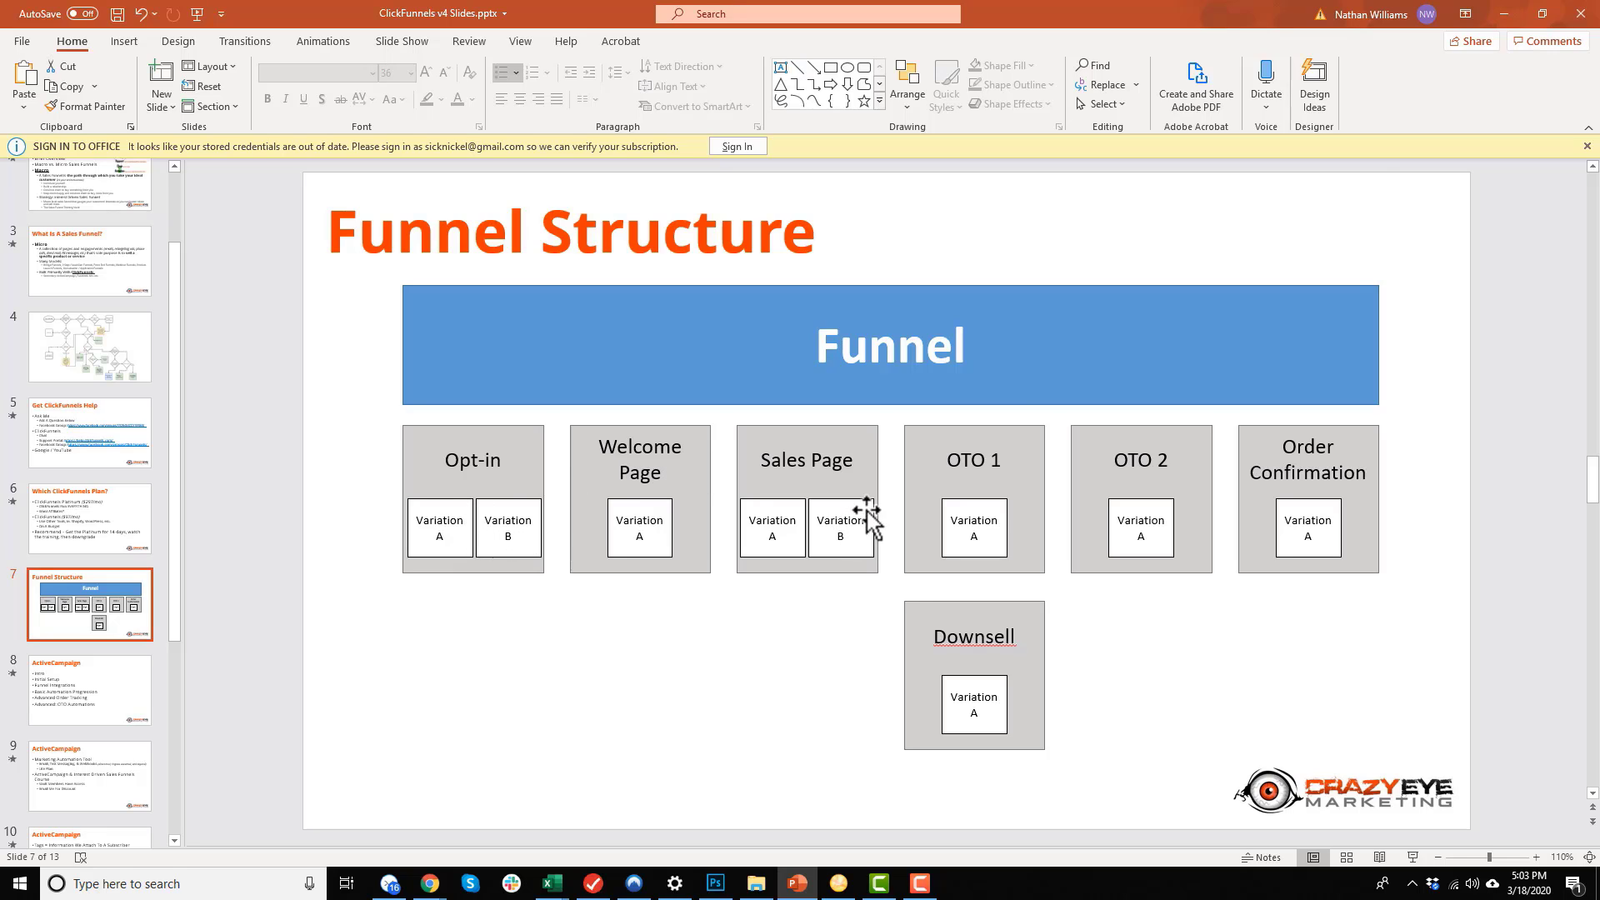
pyautogui.click(1503, 14)
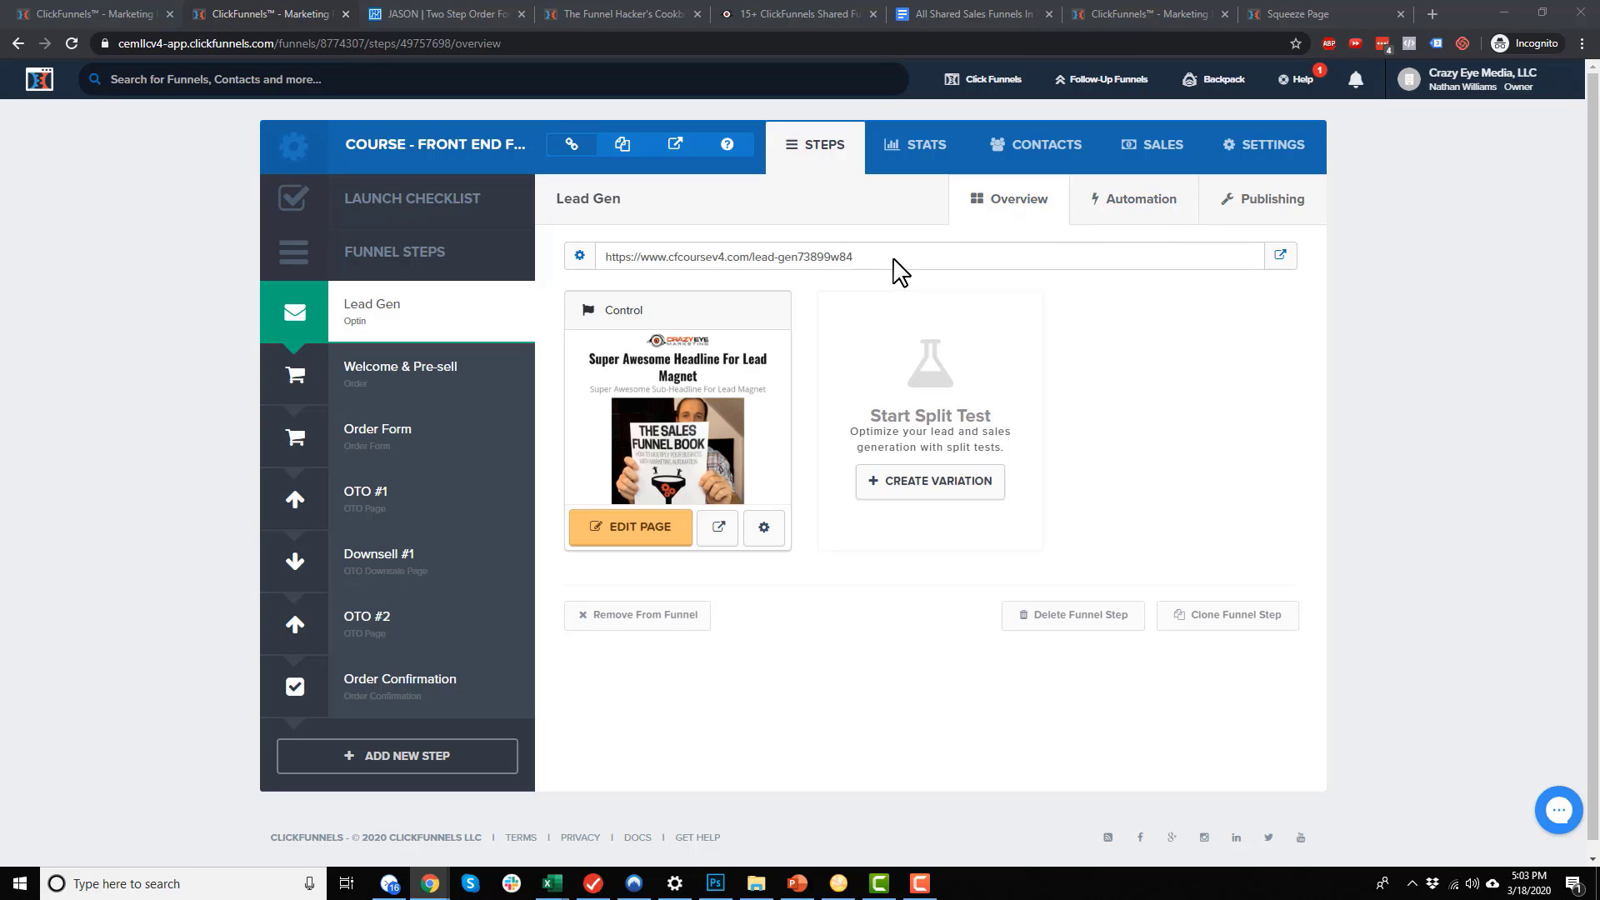
pyautogui.moveTo(890, 258); pyautogui.dragTo(585, 261)
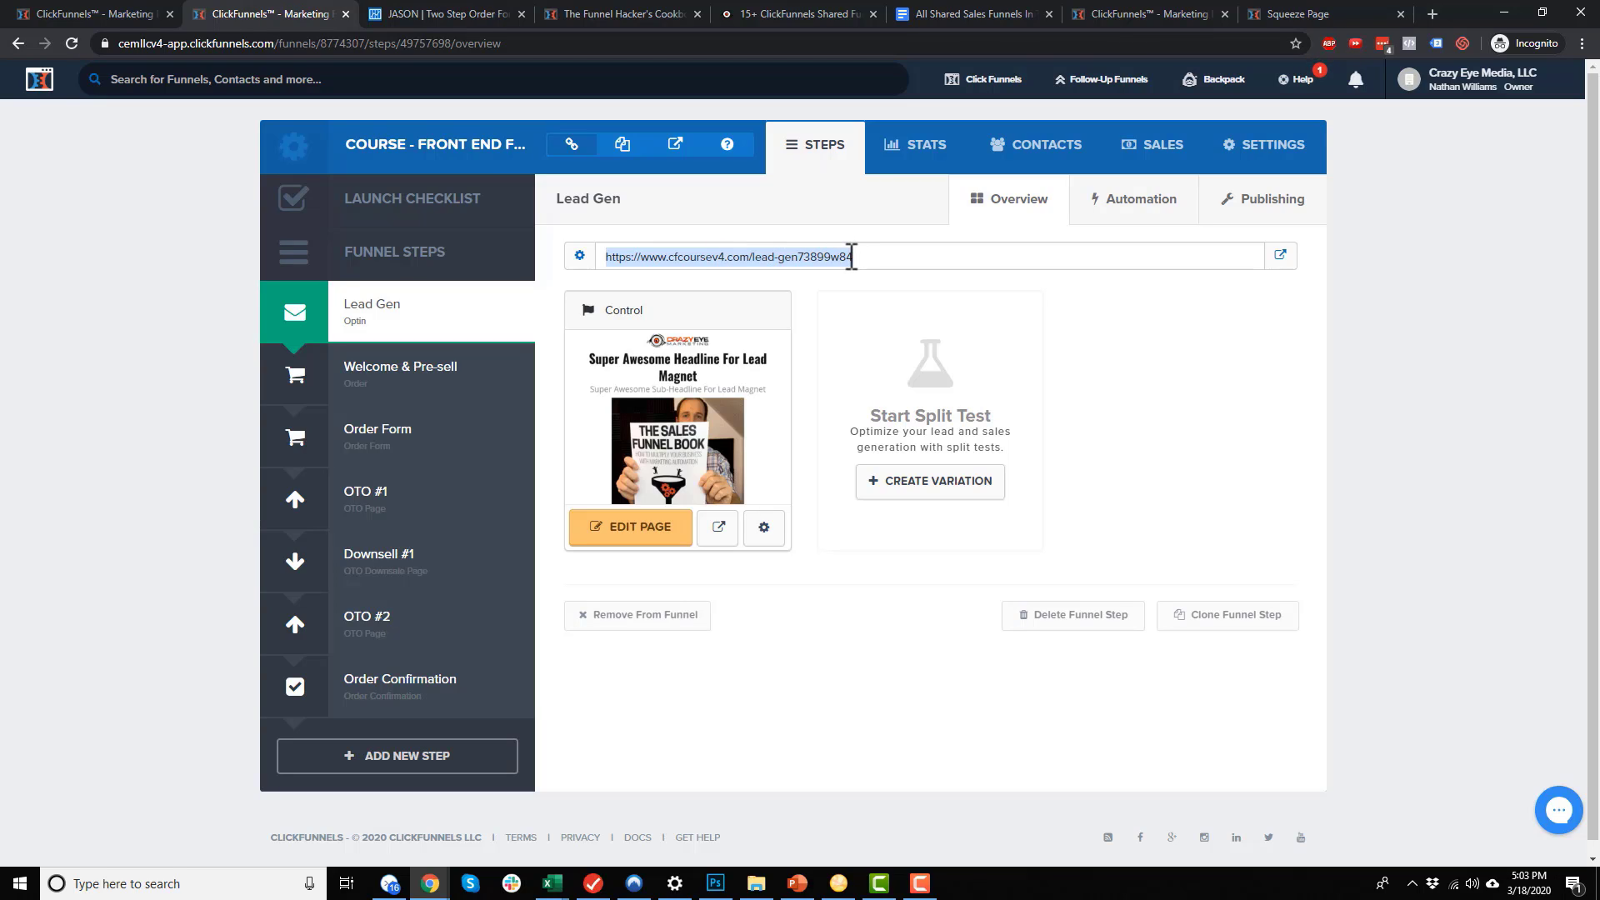
pyautogui.click(408, 440)
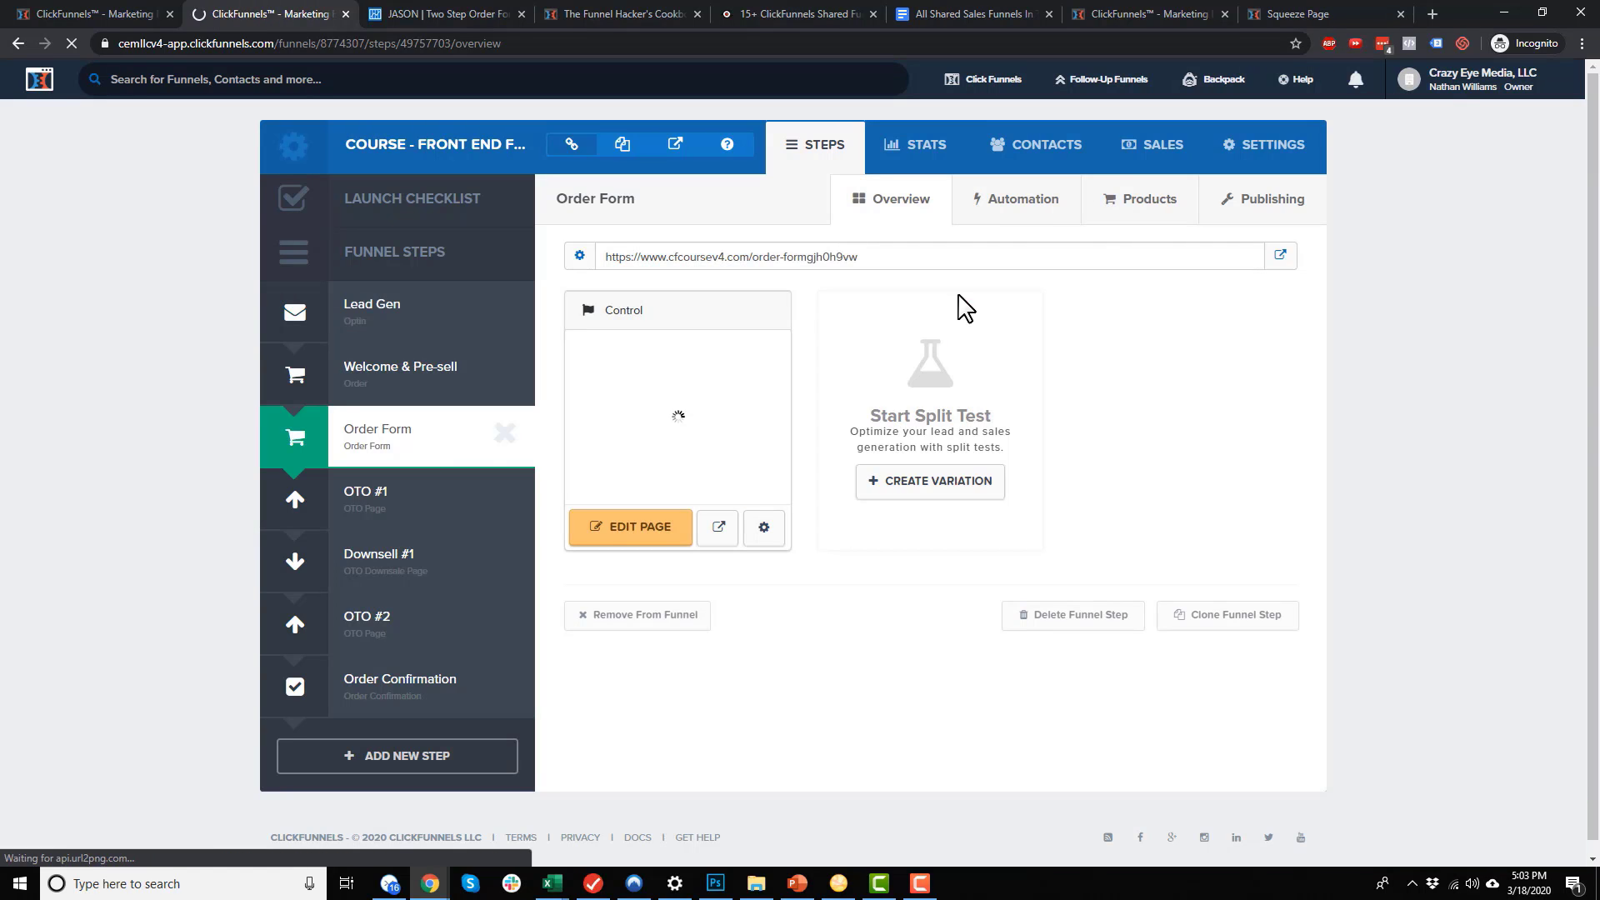
pyautogui.click(905, 260)
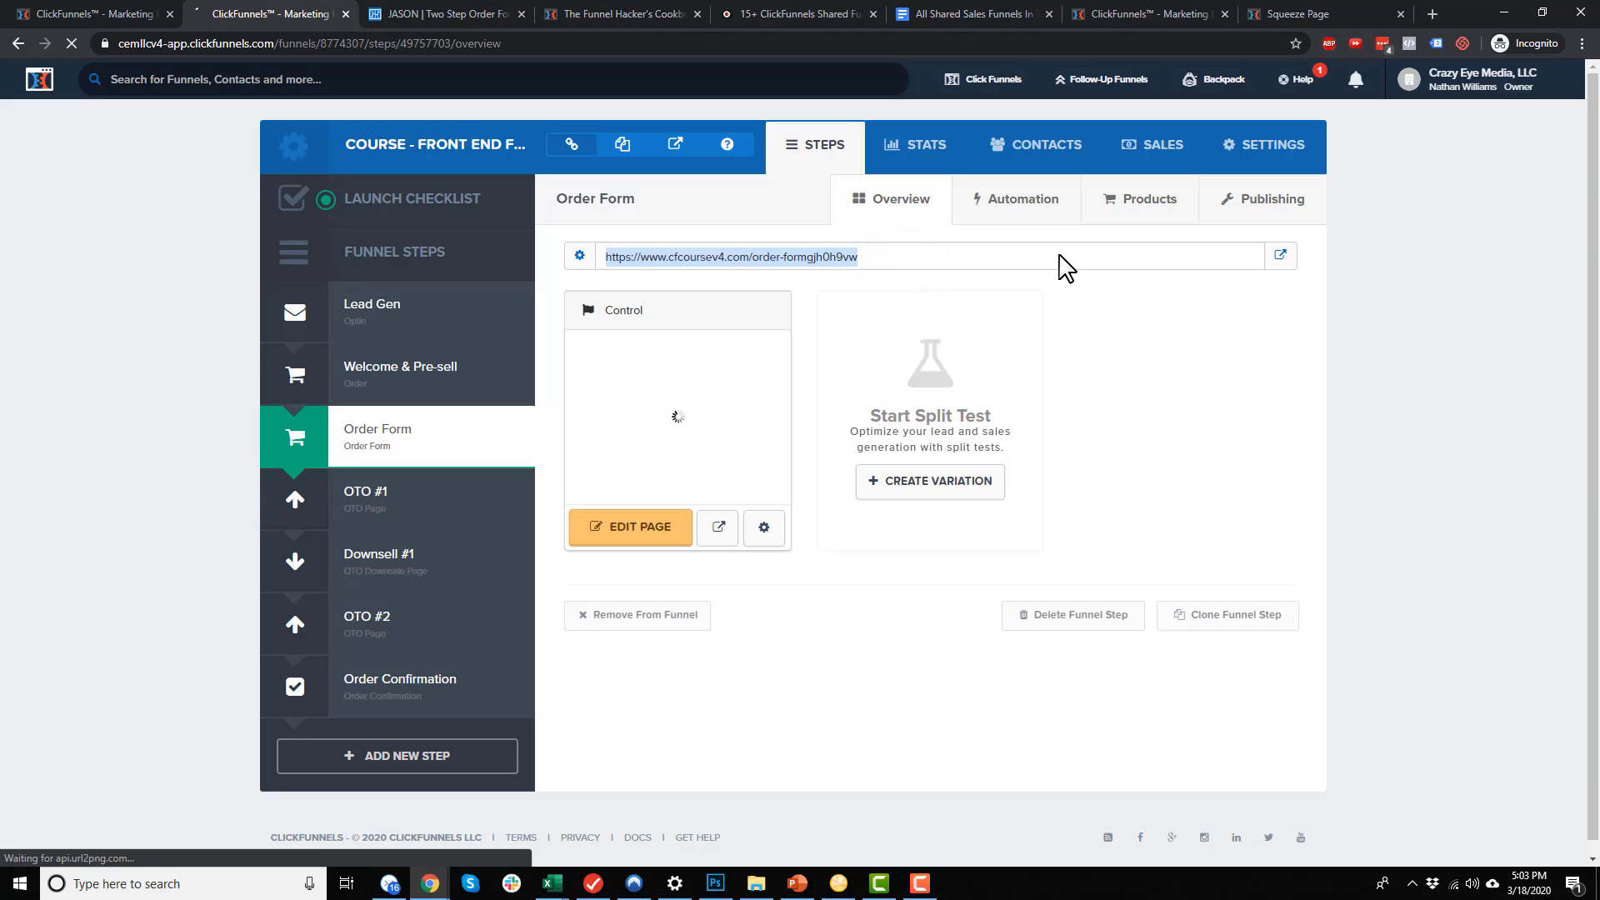
pyautogui.rightClick(831, 257)
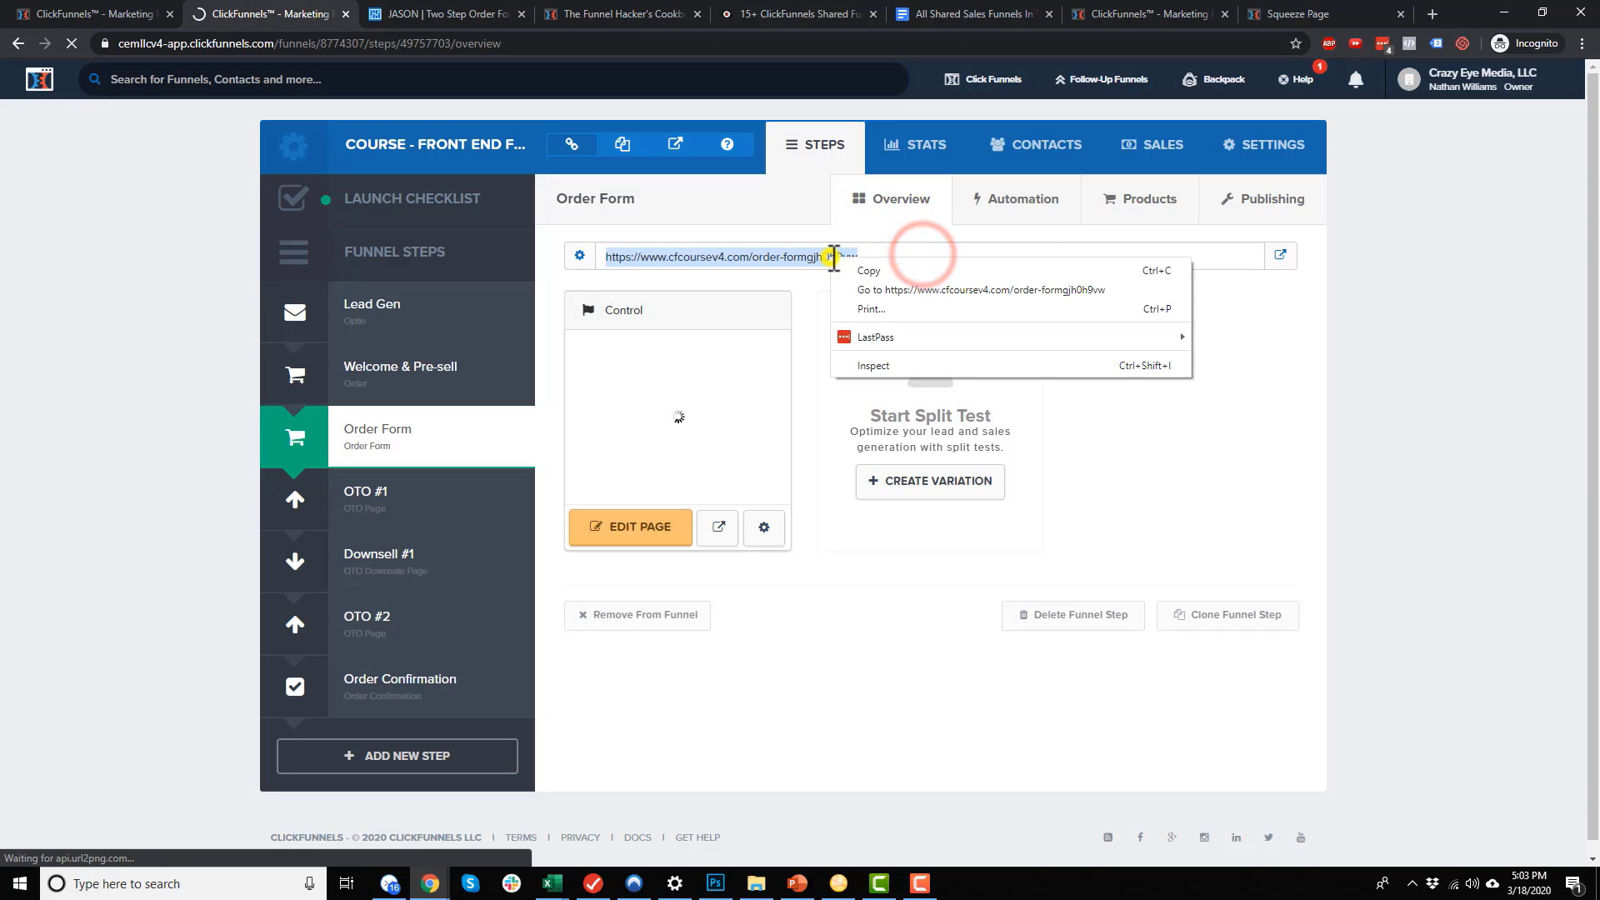
pyautogui.click(883, 272)
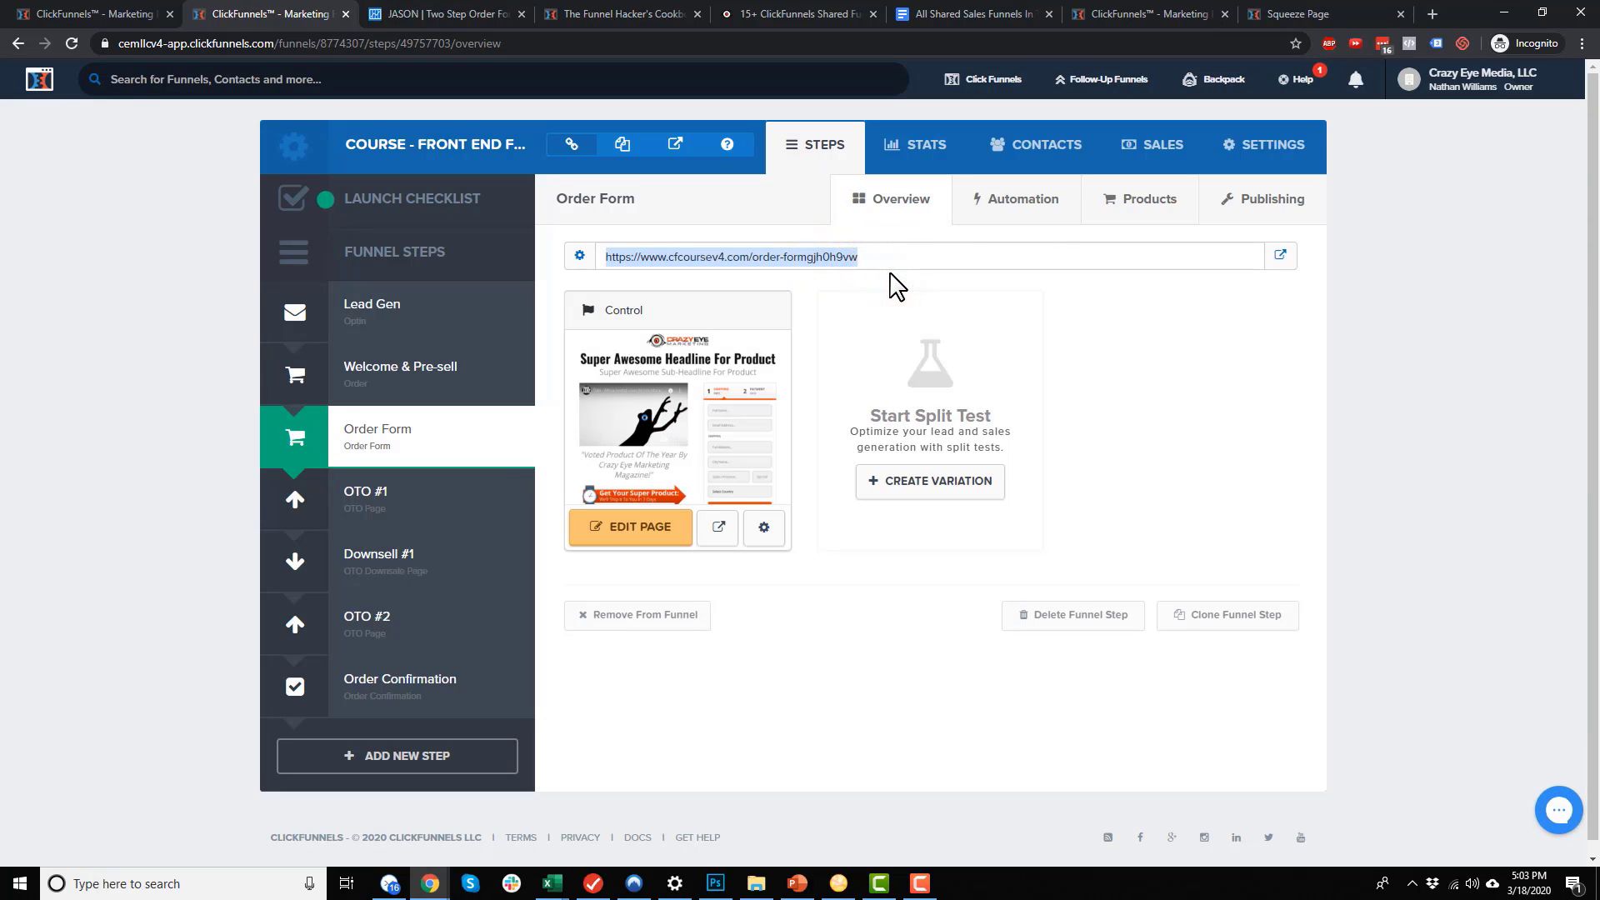
pyautogui.rightClick(803, 259)
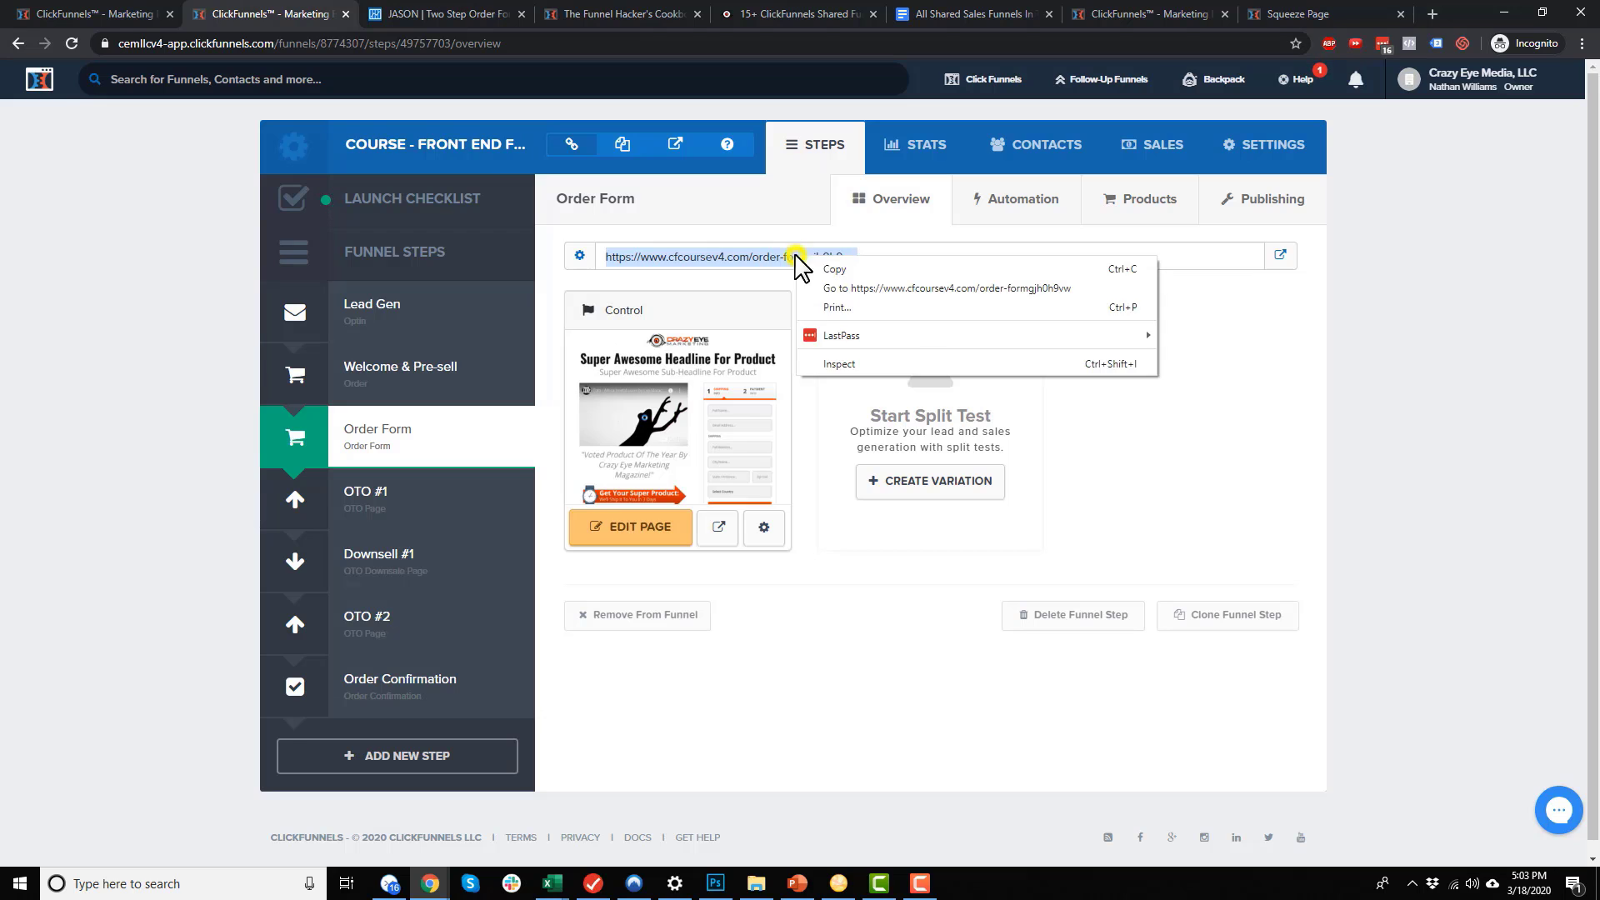
pyautogui.click(839, 267)
pyautogui.click(1333, 16)
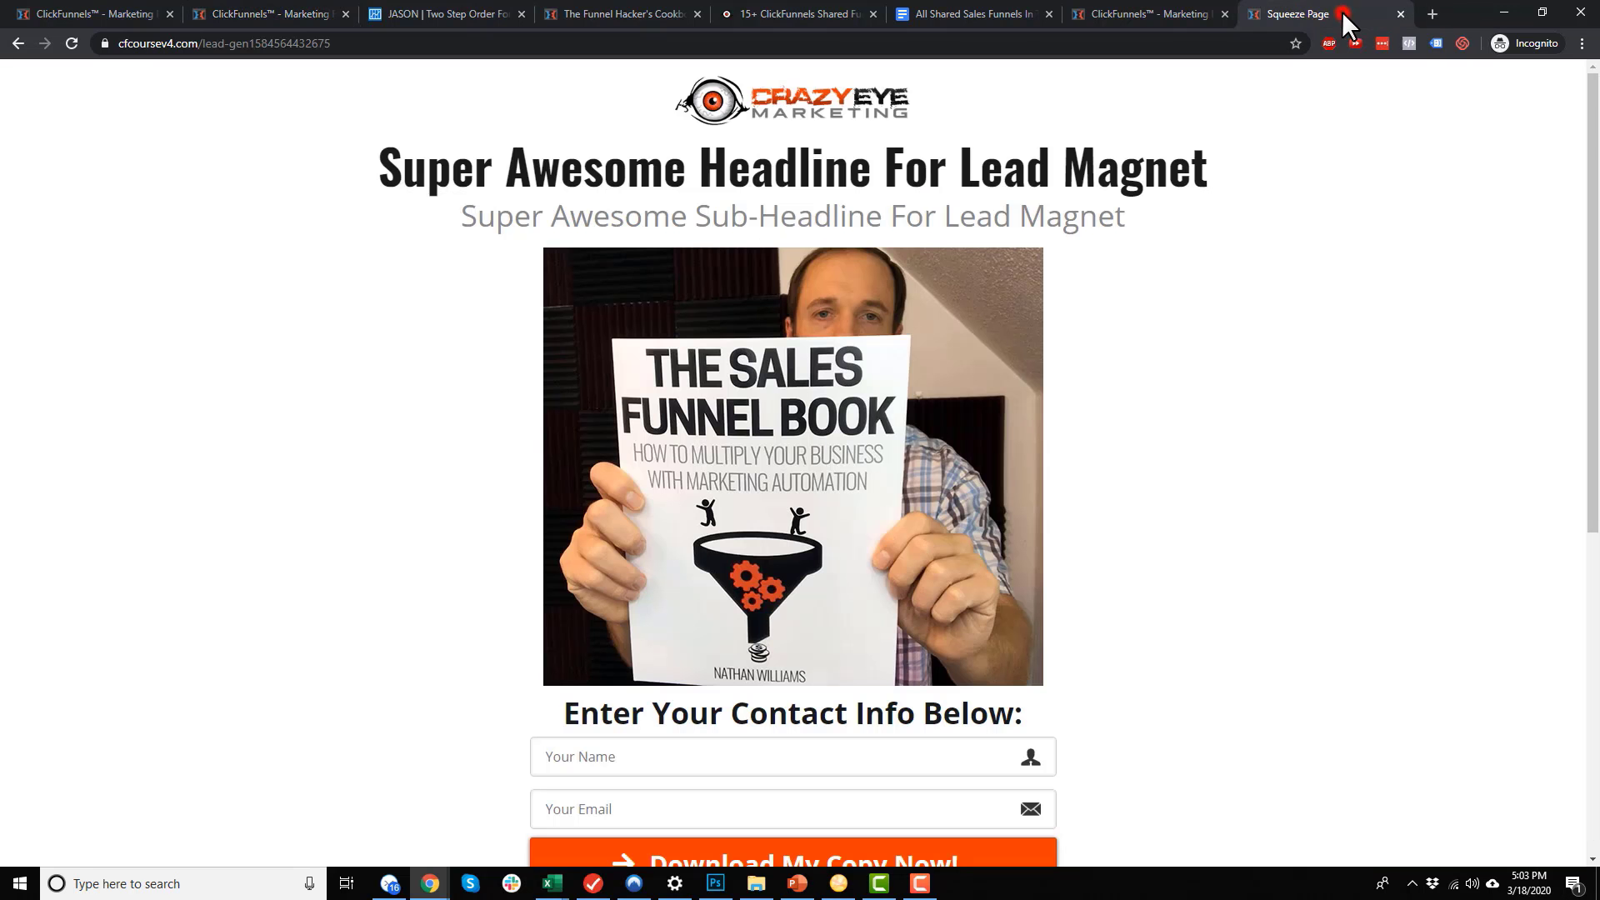
# Load the copied order form URL in Chrome, scroll through the sales page, then close that tab
pyautogui.click(1239, 38)
pyautogui.hotkey('ctrl', 'v')
pyautogui.press('Return')
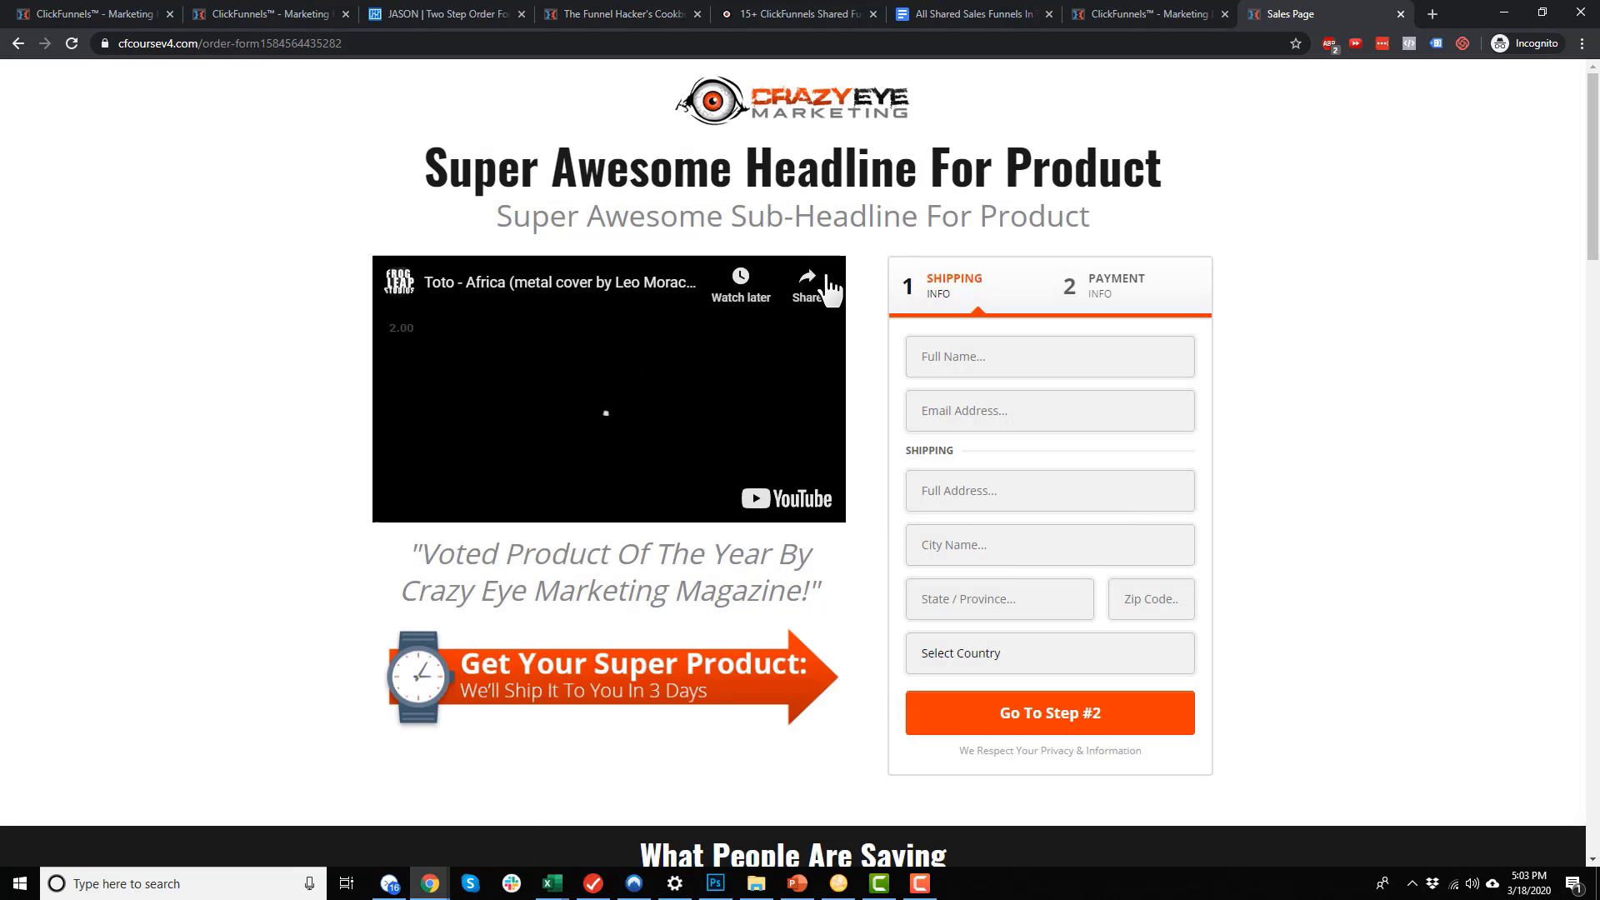
pyautogui.scroll(-2, 833, 300)
pyautogui.scroll(-20, 907, 400)
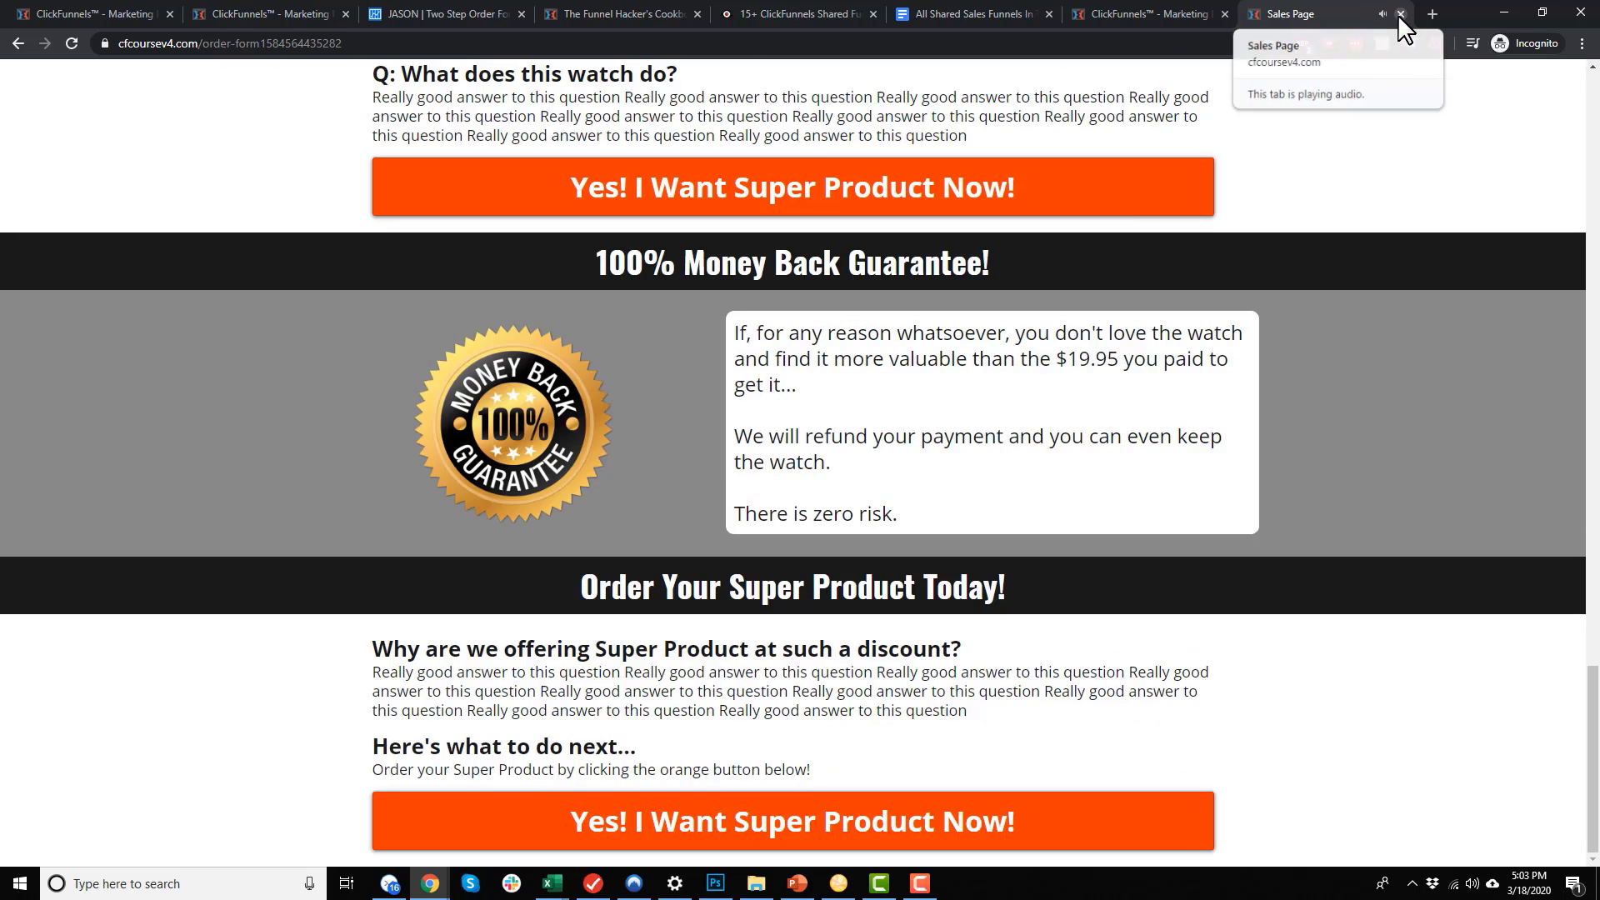
pyautogui.click(1399, 13)
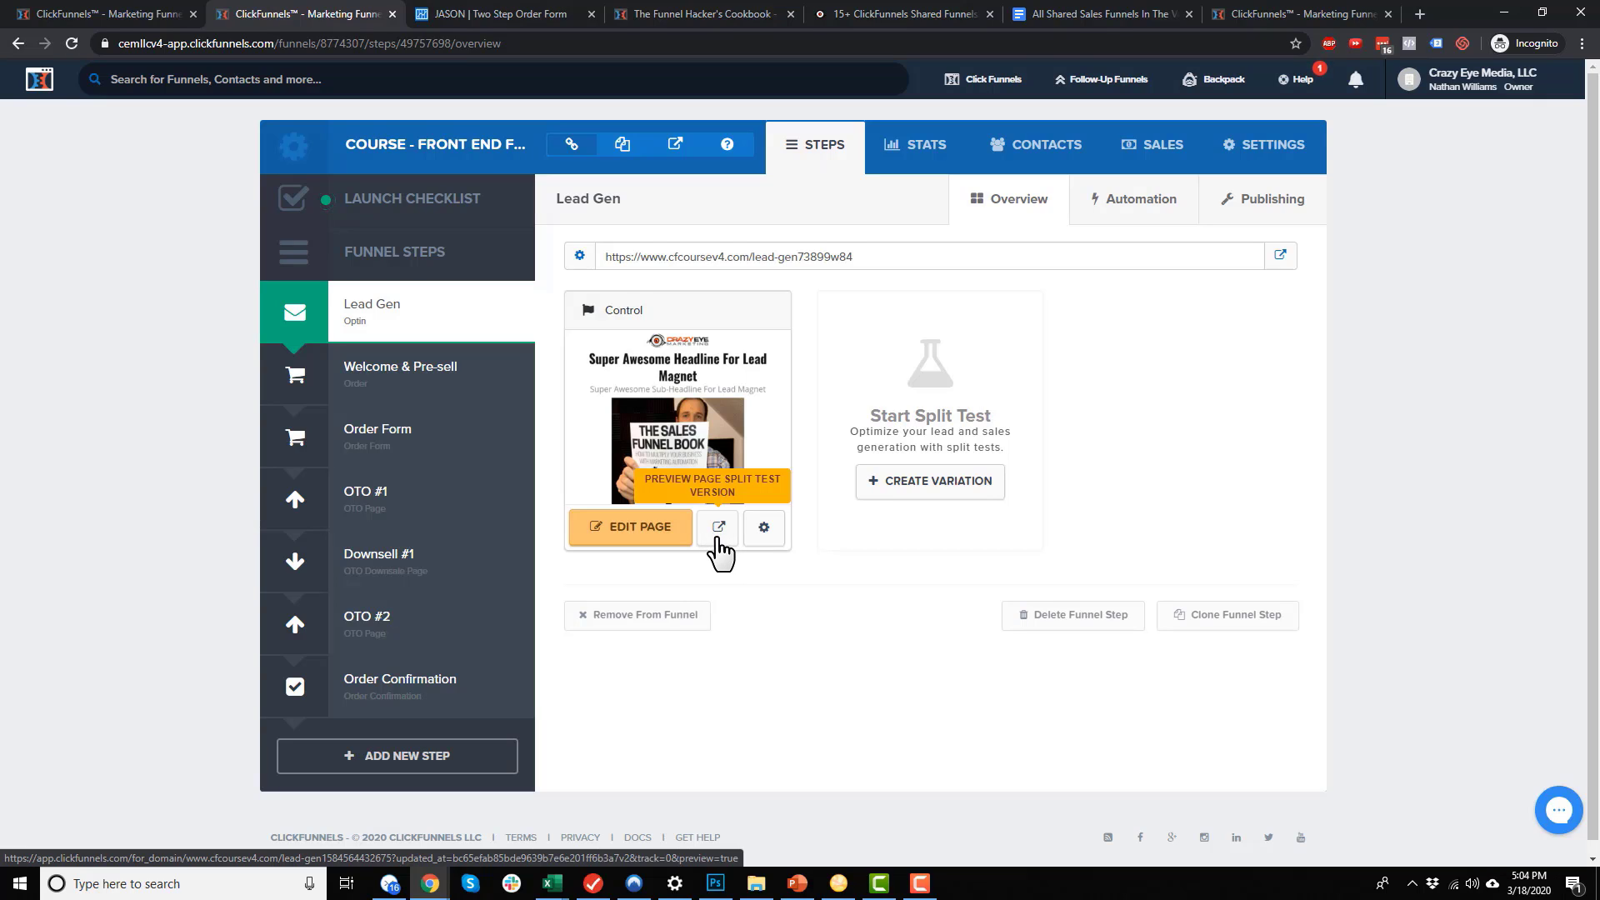
# Create a Lead Gen split test with a duplicated variation at 50/50 traffic and apply it
pyautogui.click(897, 491)
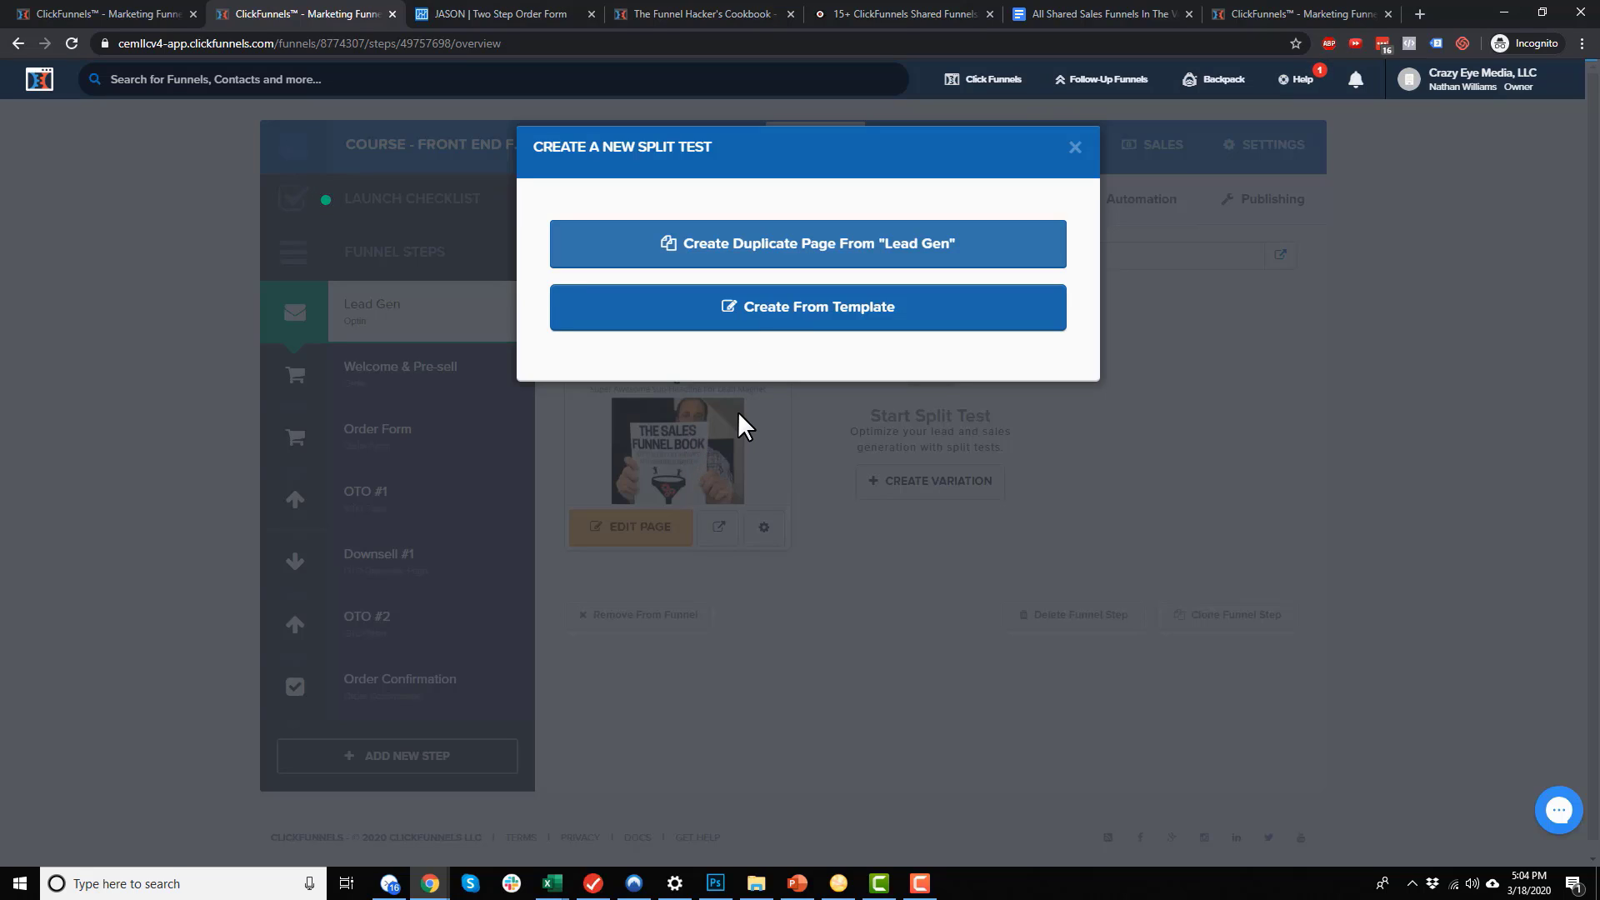
pyautogui.click(869, 246)
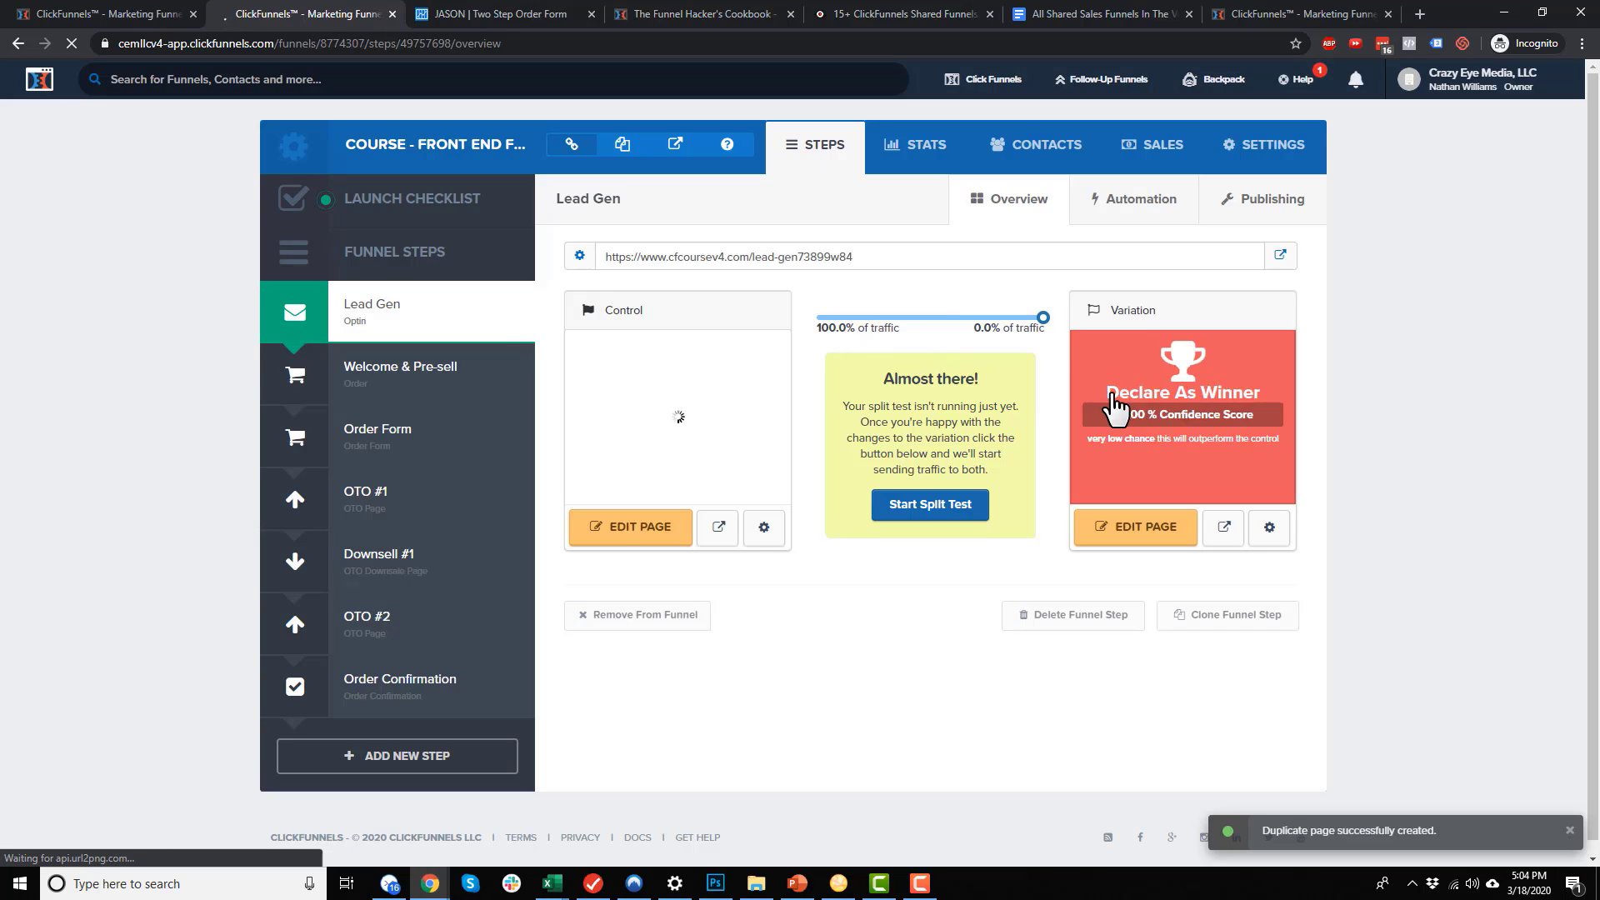
pyautogui.moveTo(1044, 318); pyautogui.dragTo(933, 328)
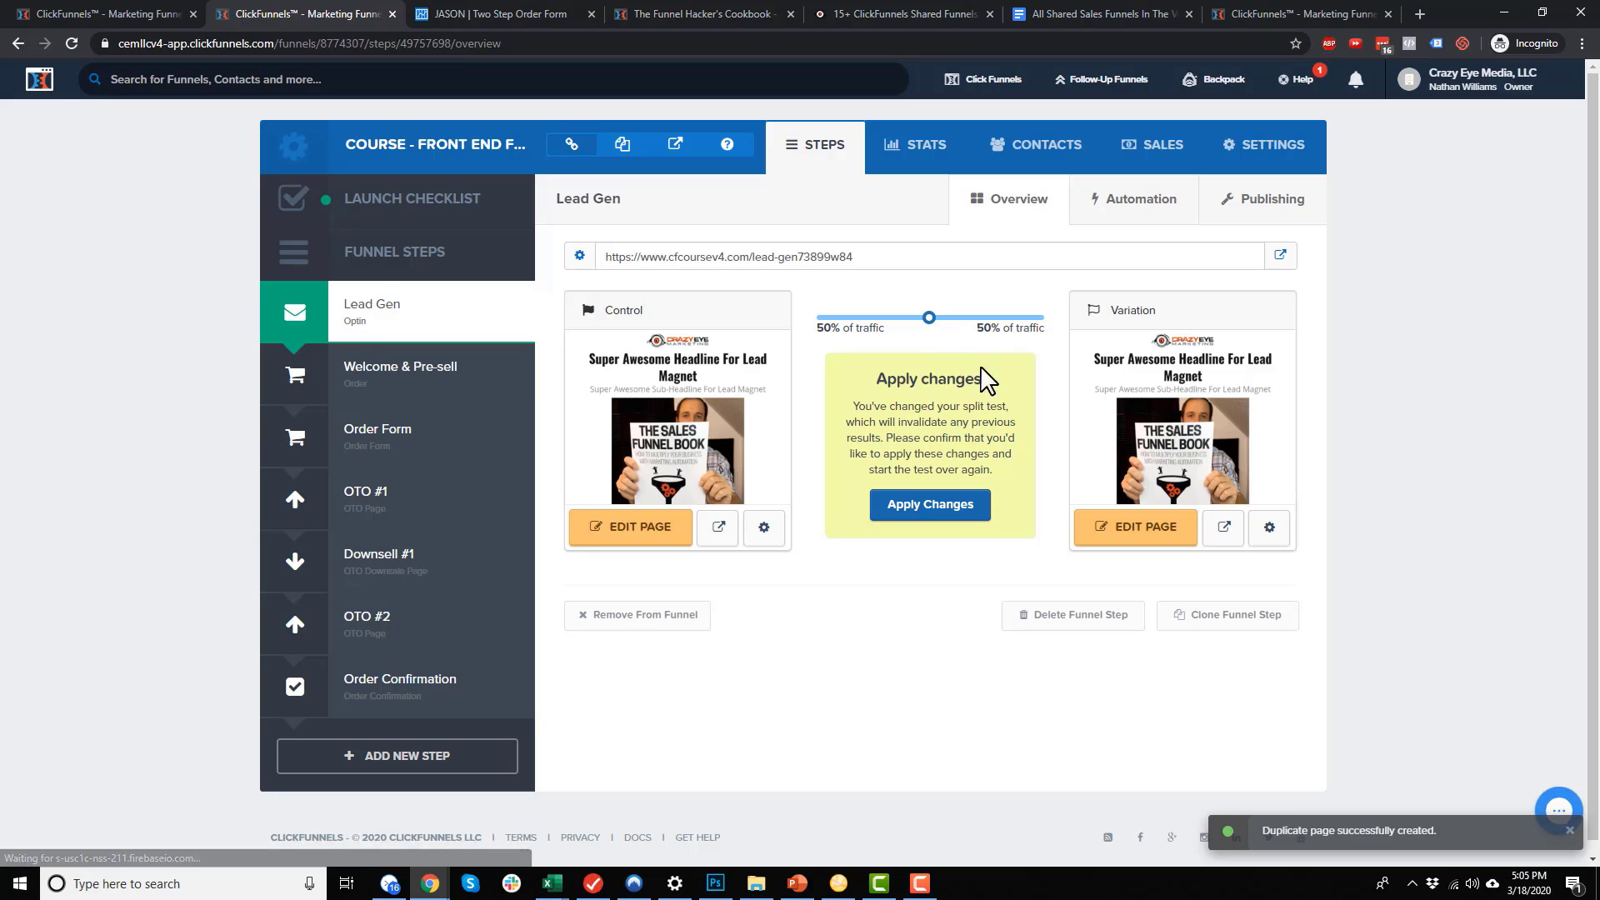
pyautogui.click(951, 509)
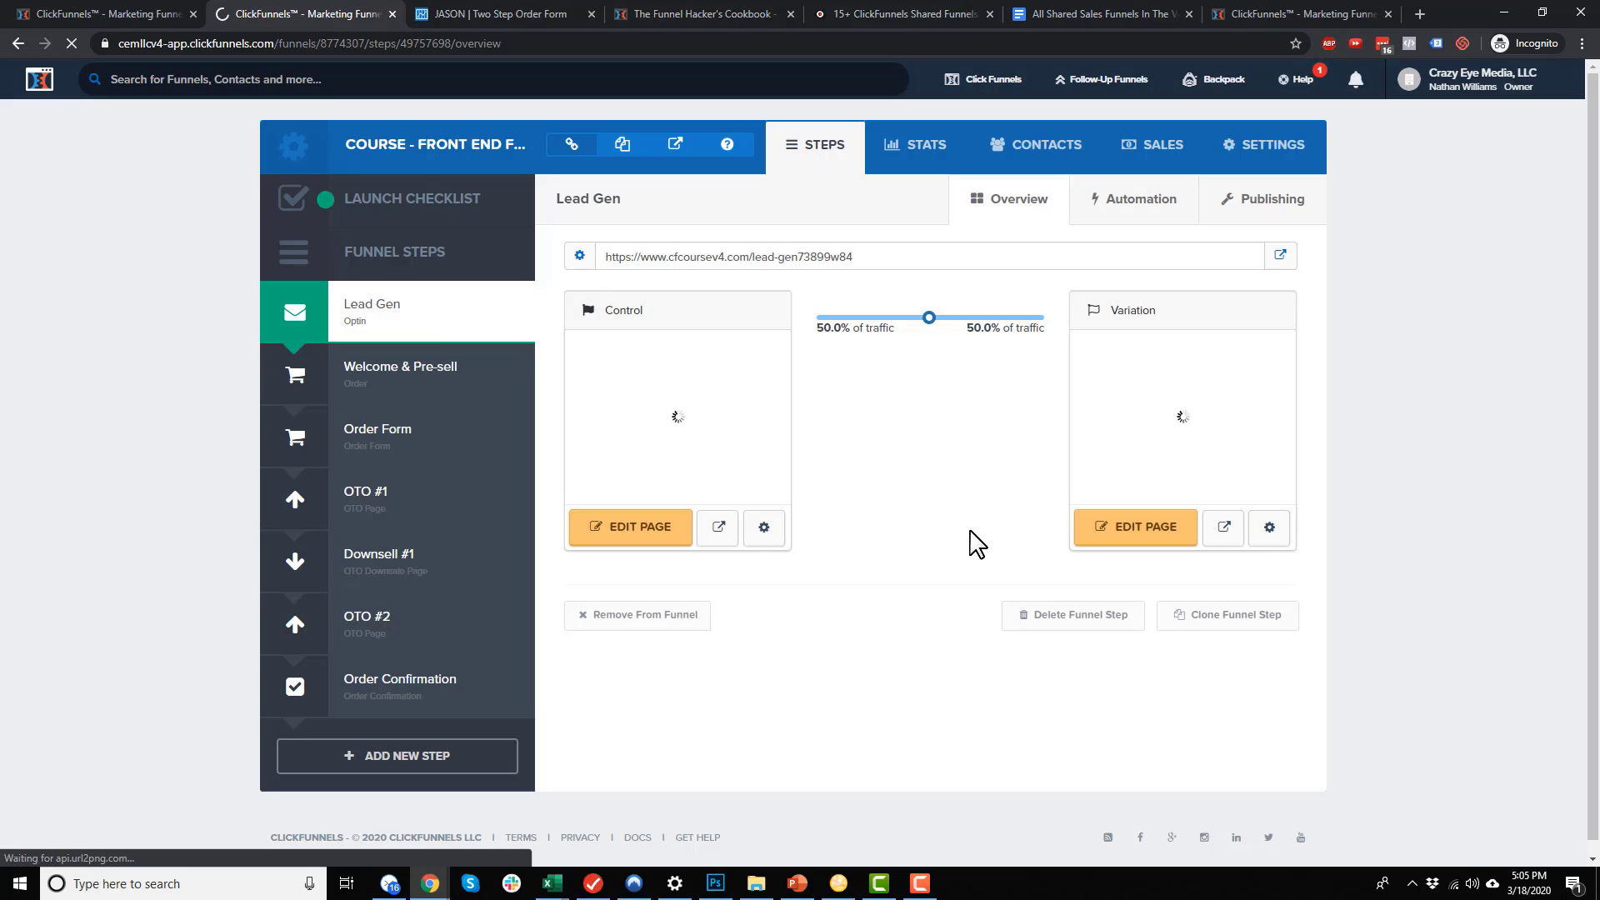
# Review the Control page's name and path in Edit Page, then close it without changes
pyautogui.click(764, 527)
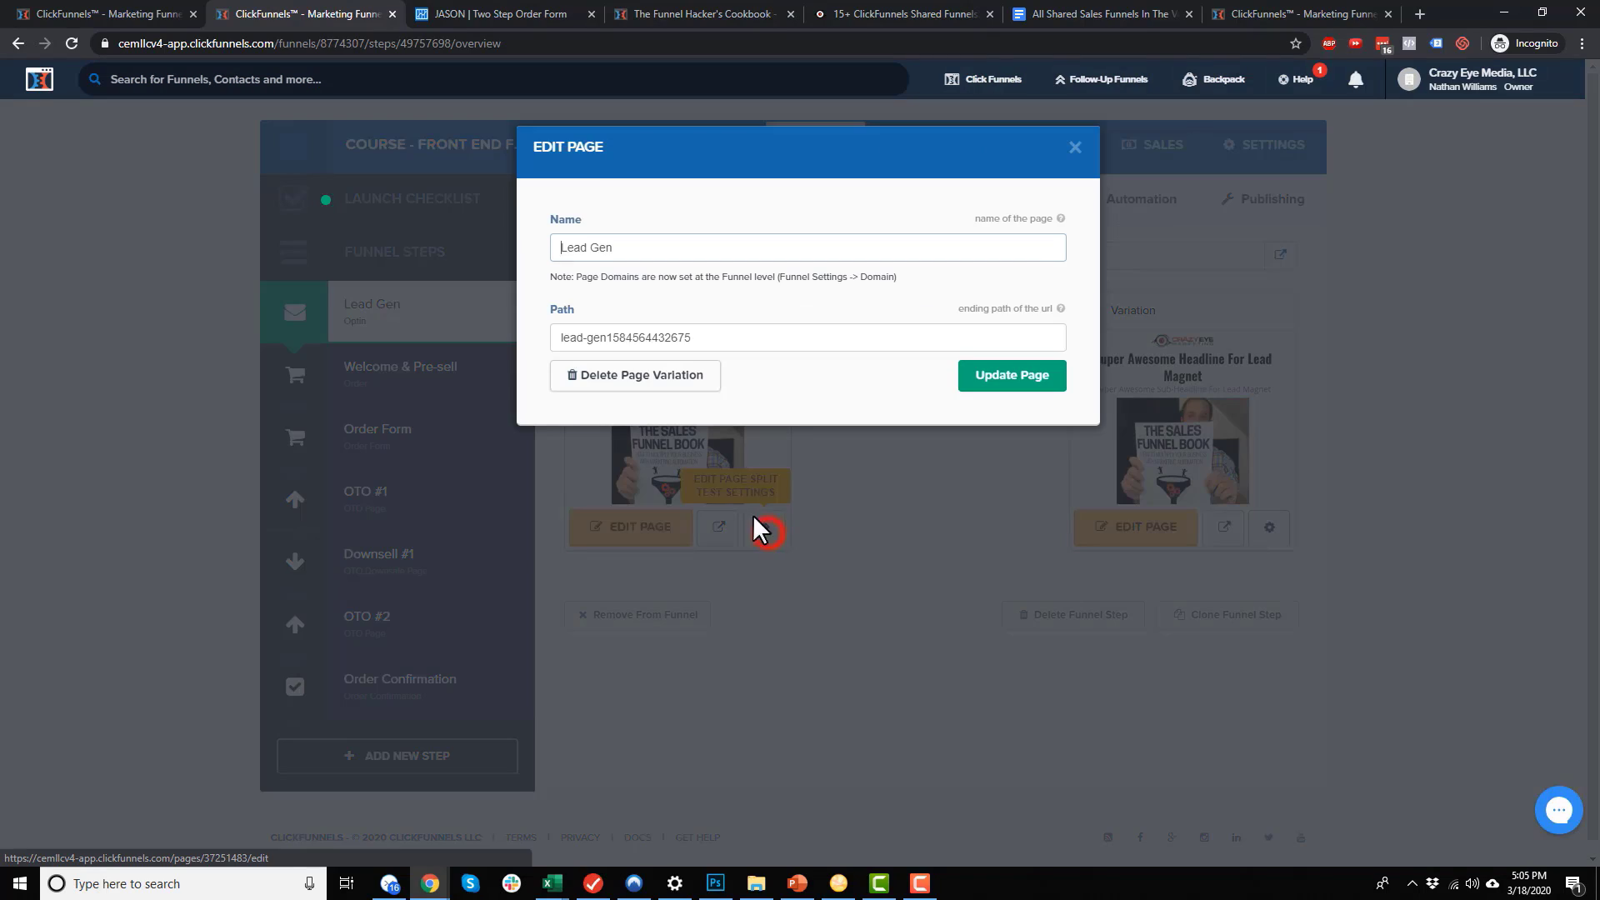
pyautogui.tripleClick(659, 251)
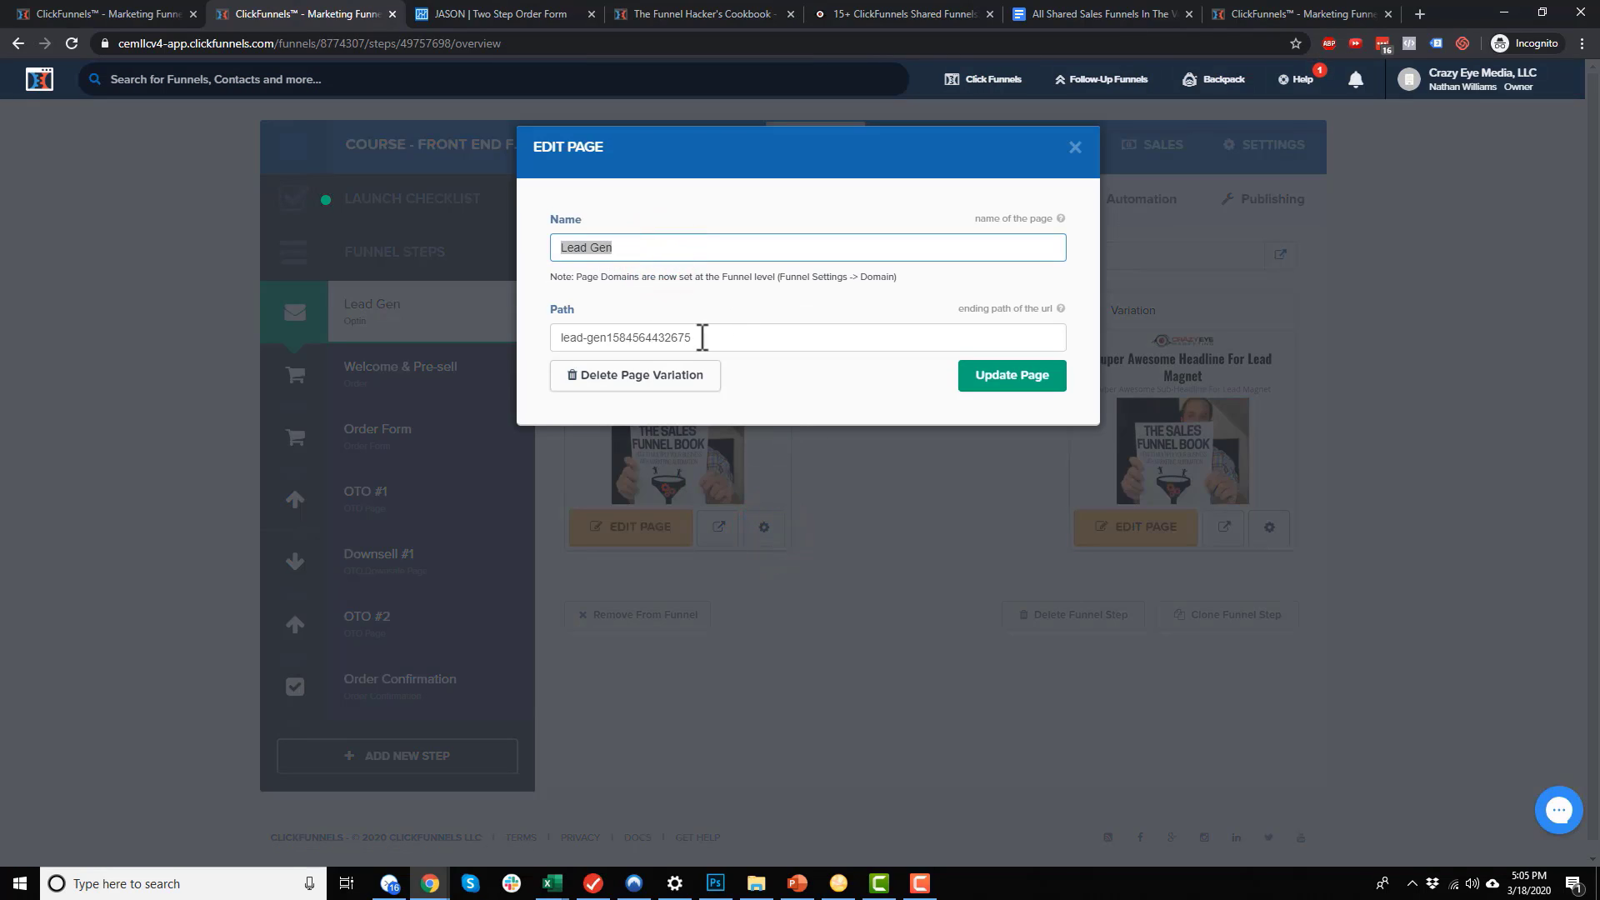
pyautogui.doubleClick(734, 339)
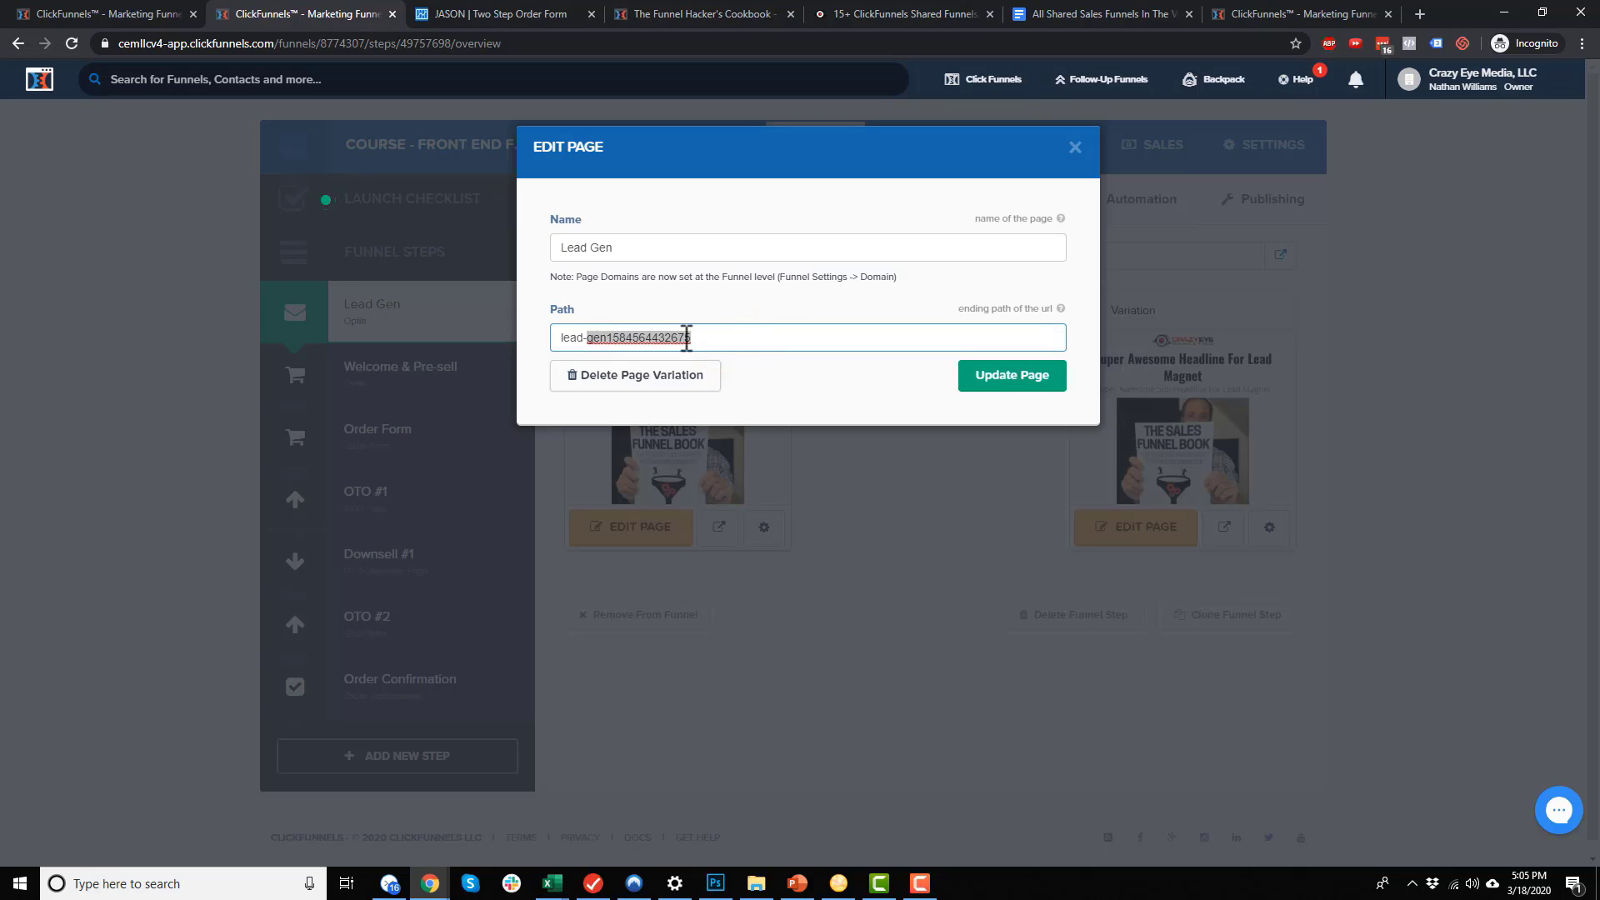
pyautogui.click(774, 338)
pyautogui.click(711, 247)
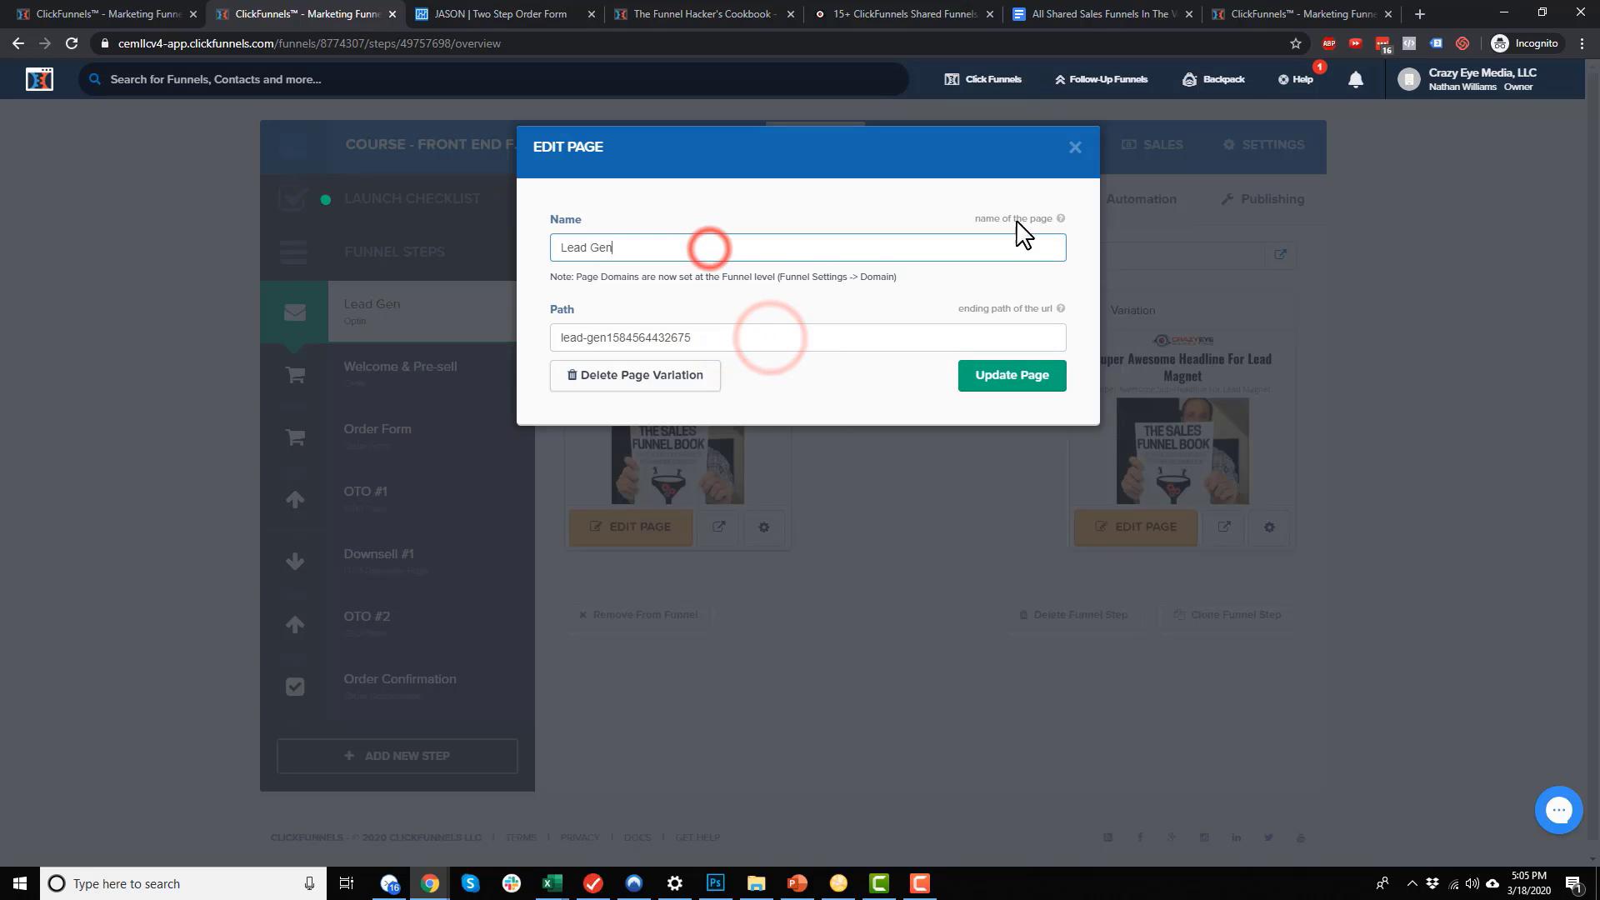
pyautogui.click(1074, 147)
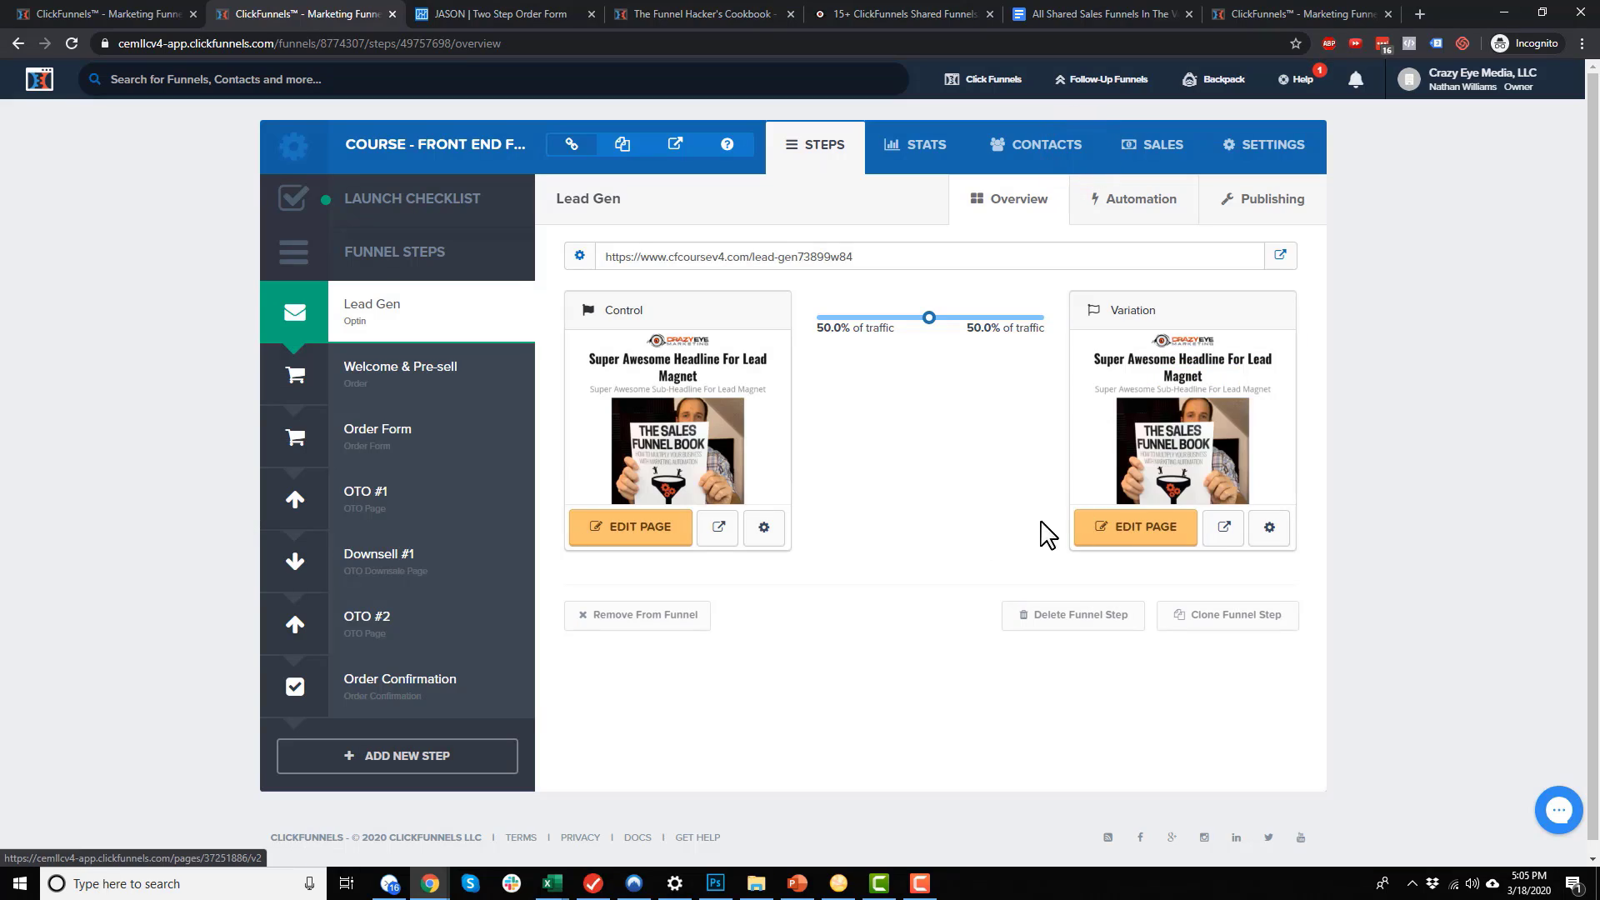
pyautogui.click(1135, 222)
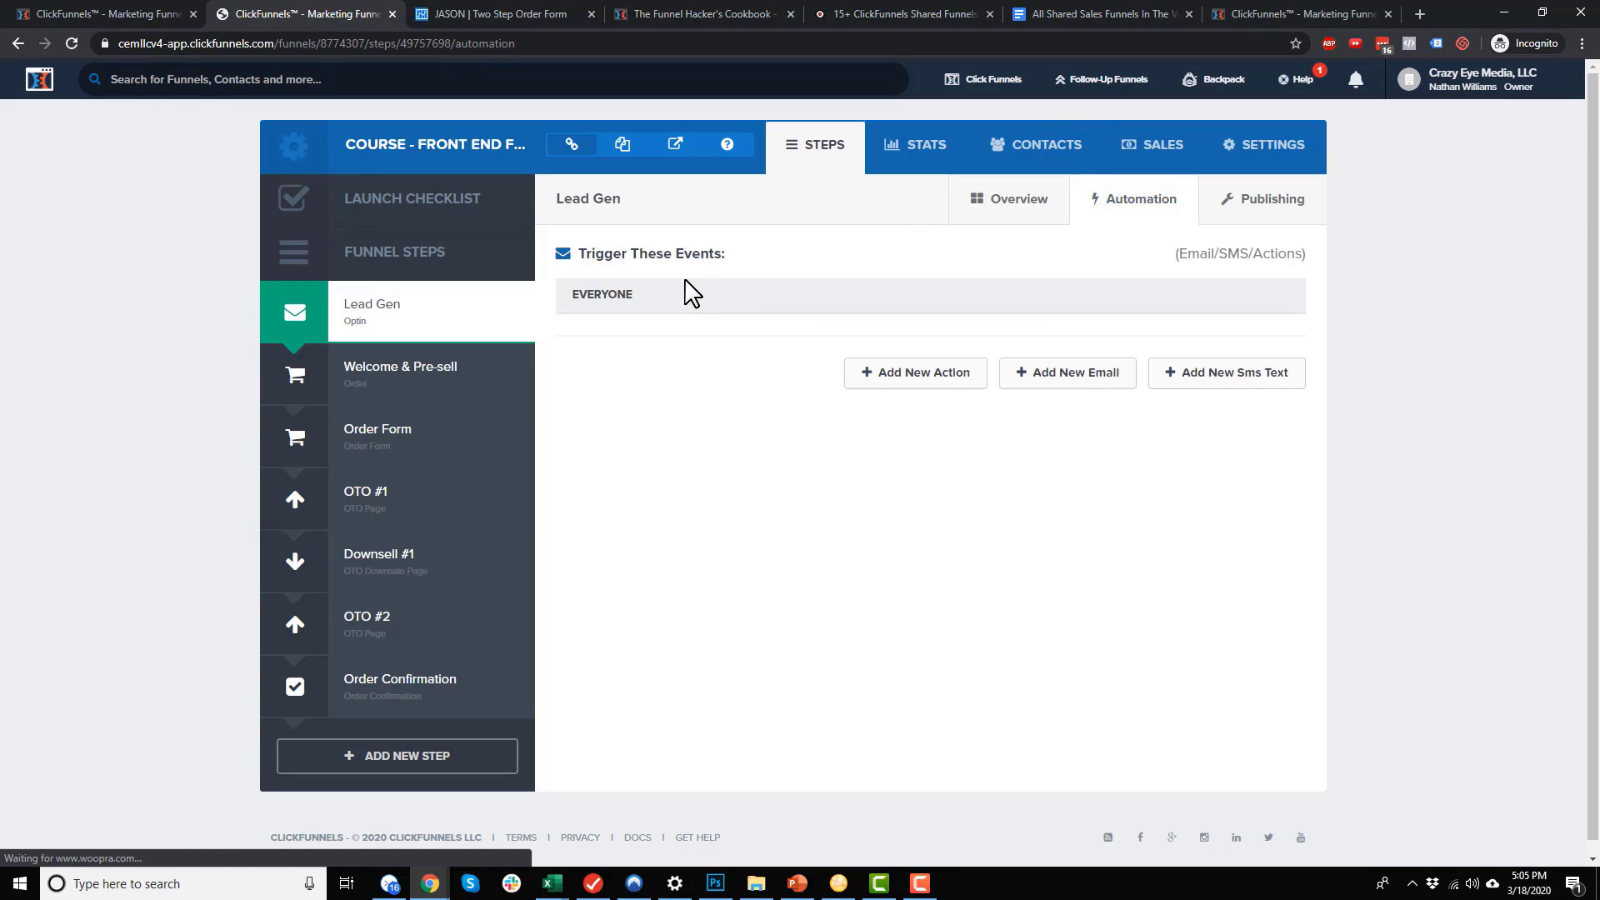
# Show the Lead Gen step's Automation tab with its Everyone trigger group and no events
pyautogui.click(1261, 253)
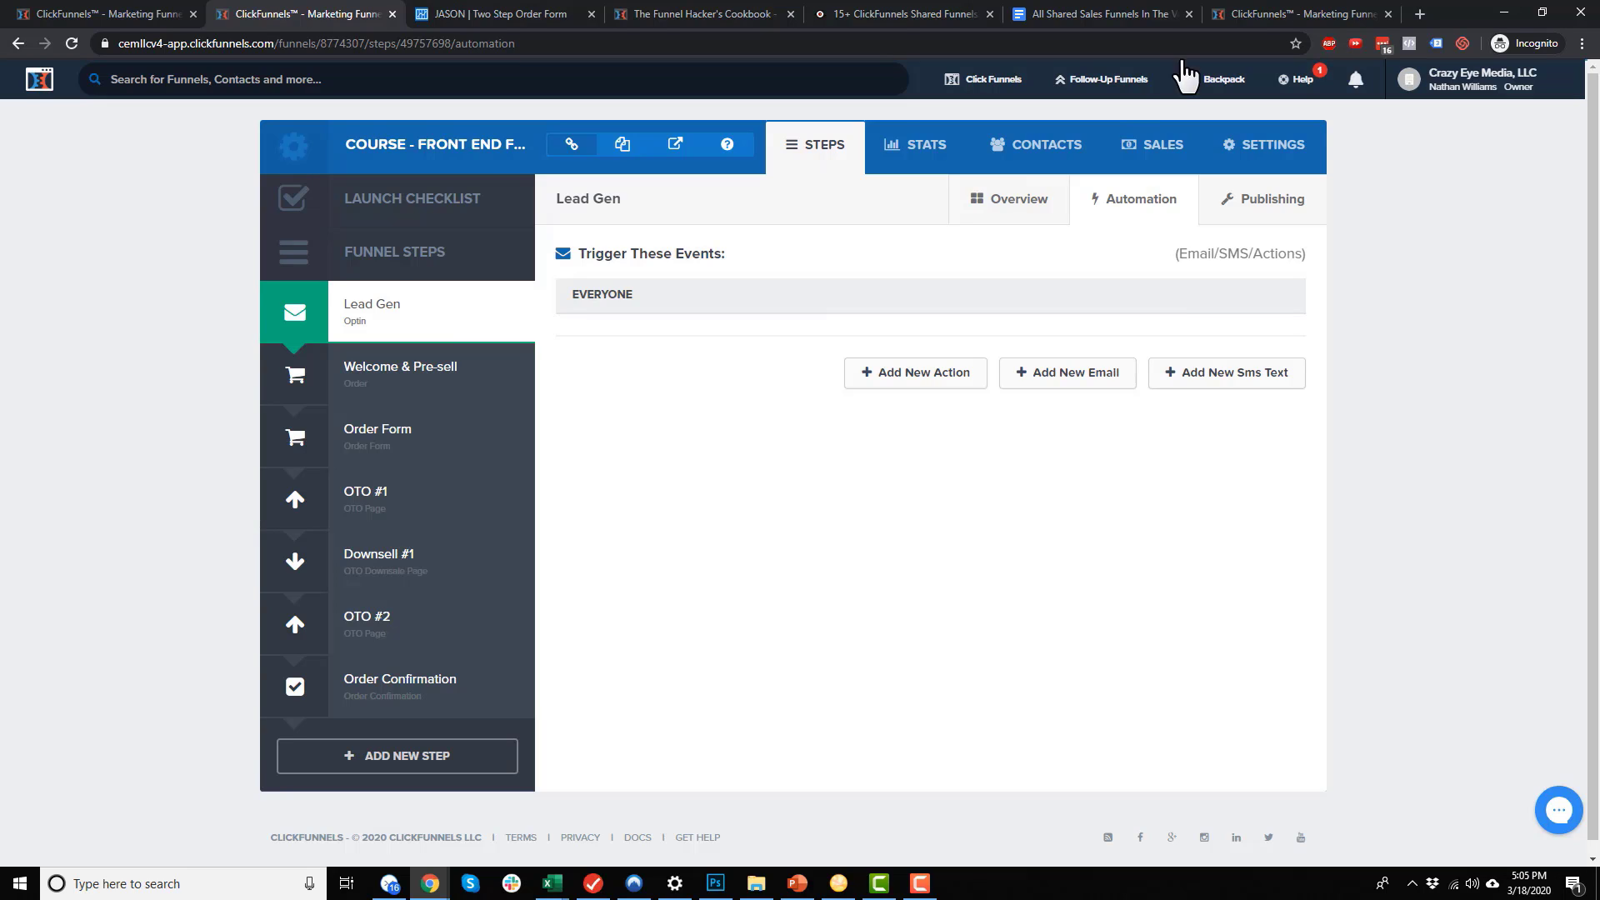
pyautogui.moveTo(1111, 90)
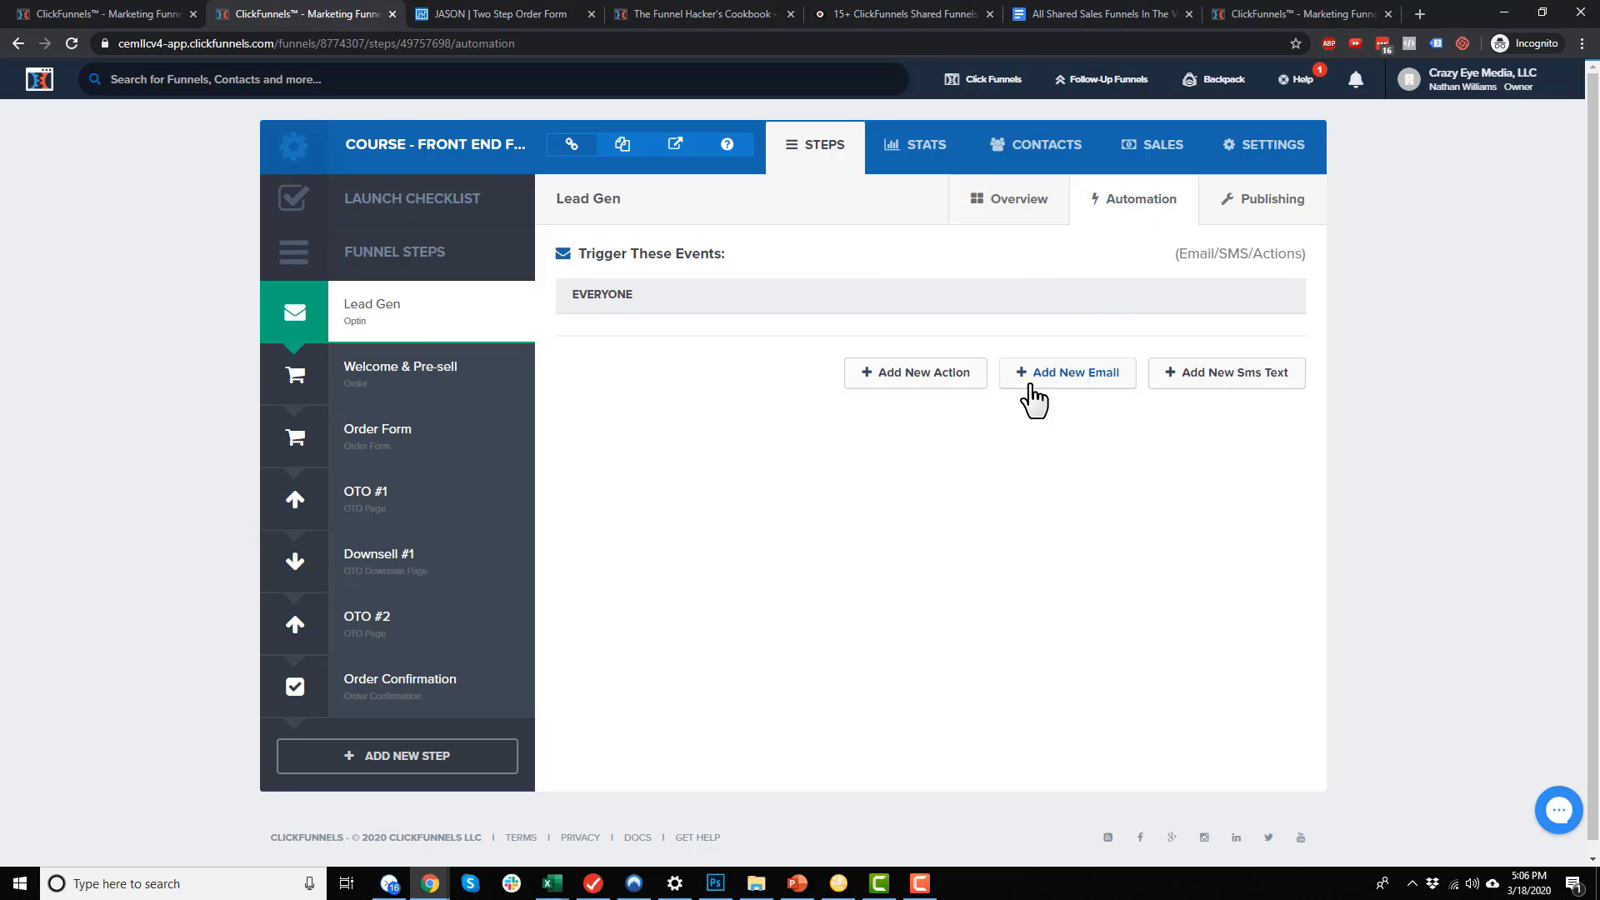
# Change the Lead Gen step name to 'Squeeze Page' in Publishing and update the step
pyautogui.click(1266, 204)
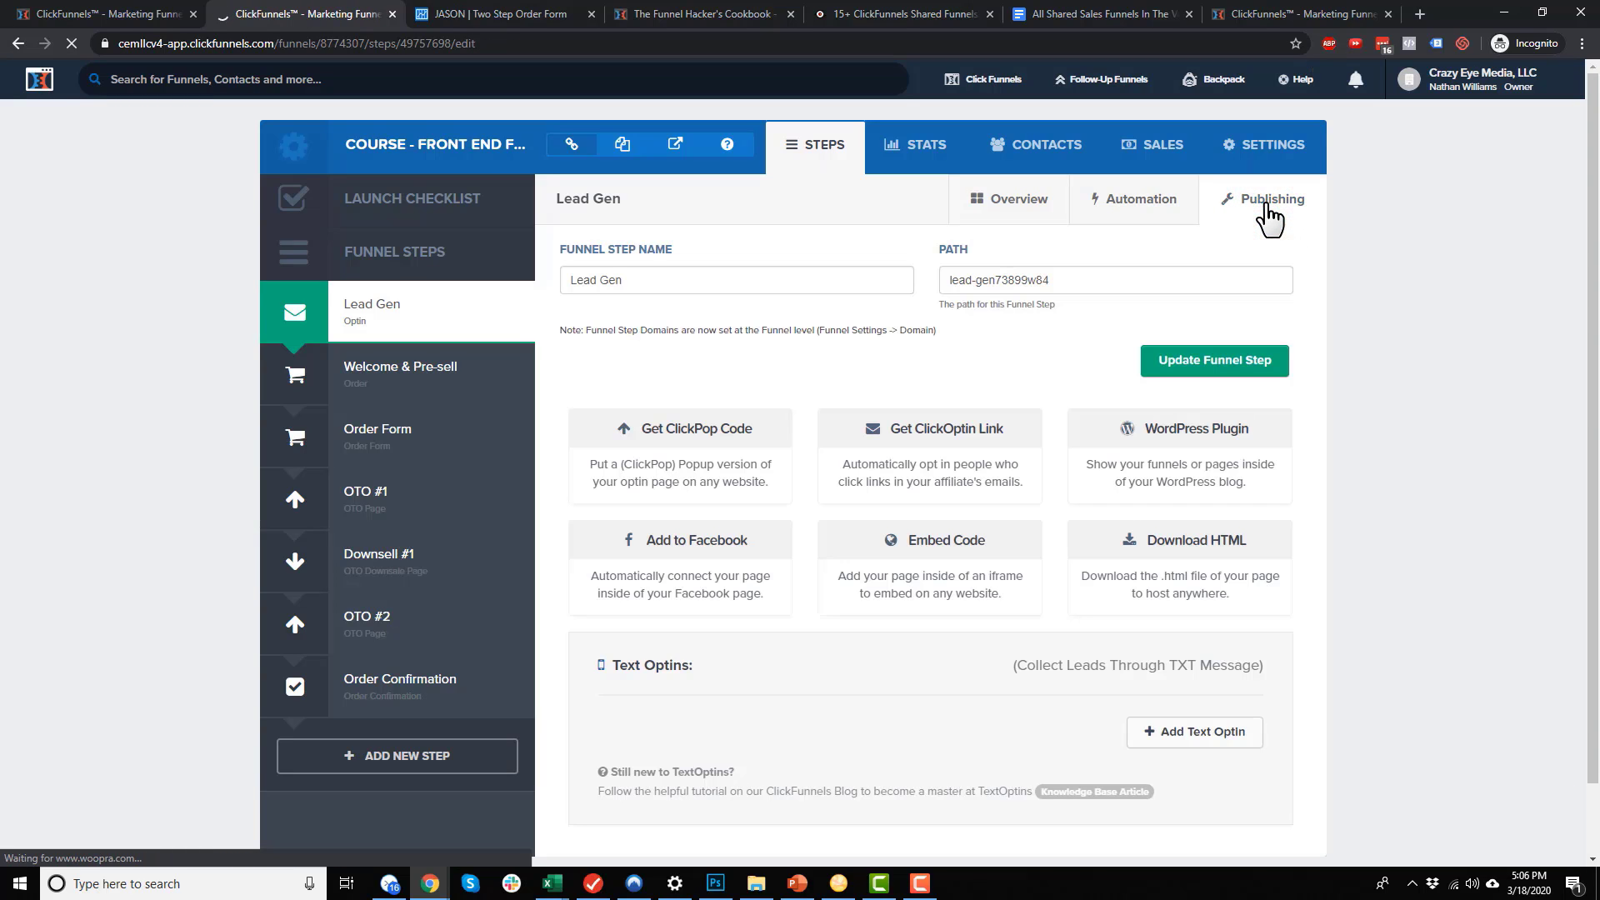
pyautogui.tripleClick(678, 283)
pyautogui.write('S')
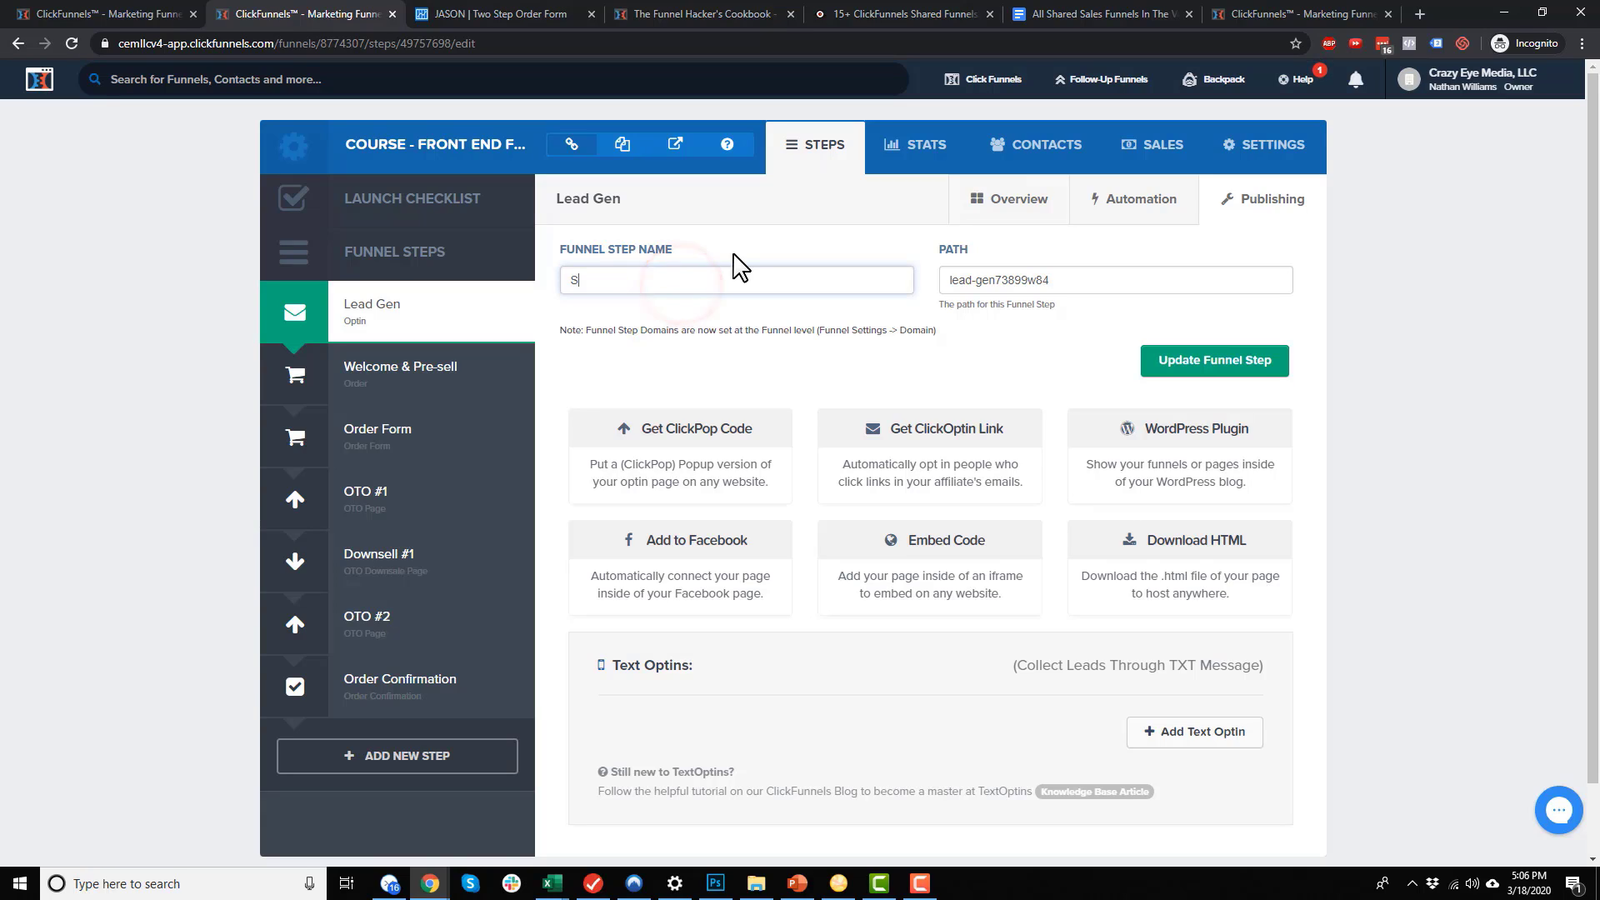
pyautogui.write('queeze Page')
pyautogui.tripleClick(1032, 282)
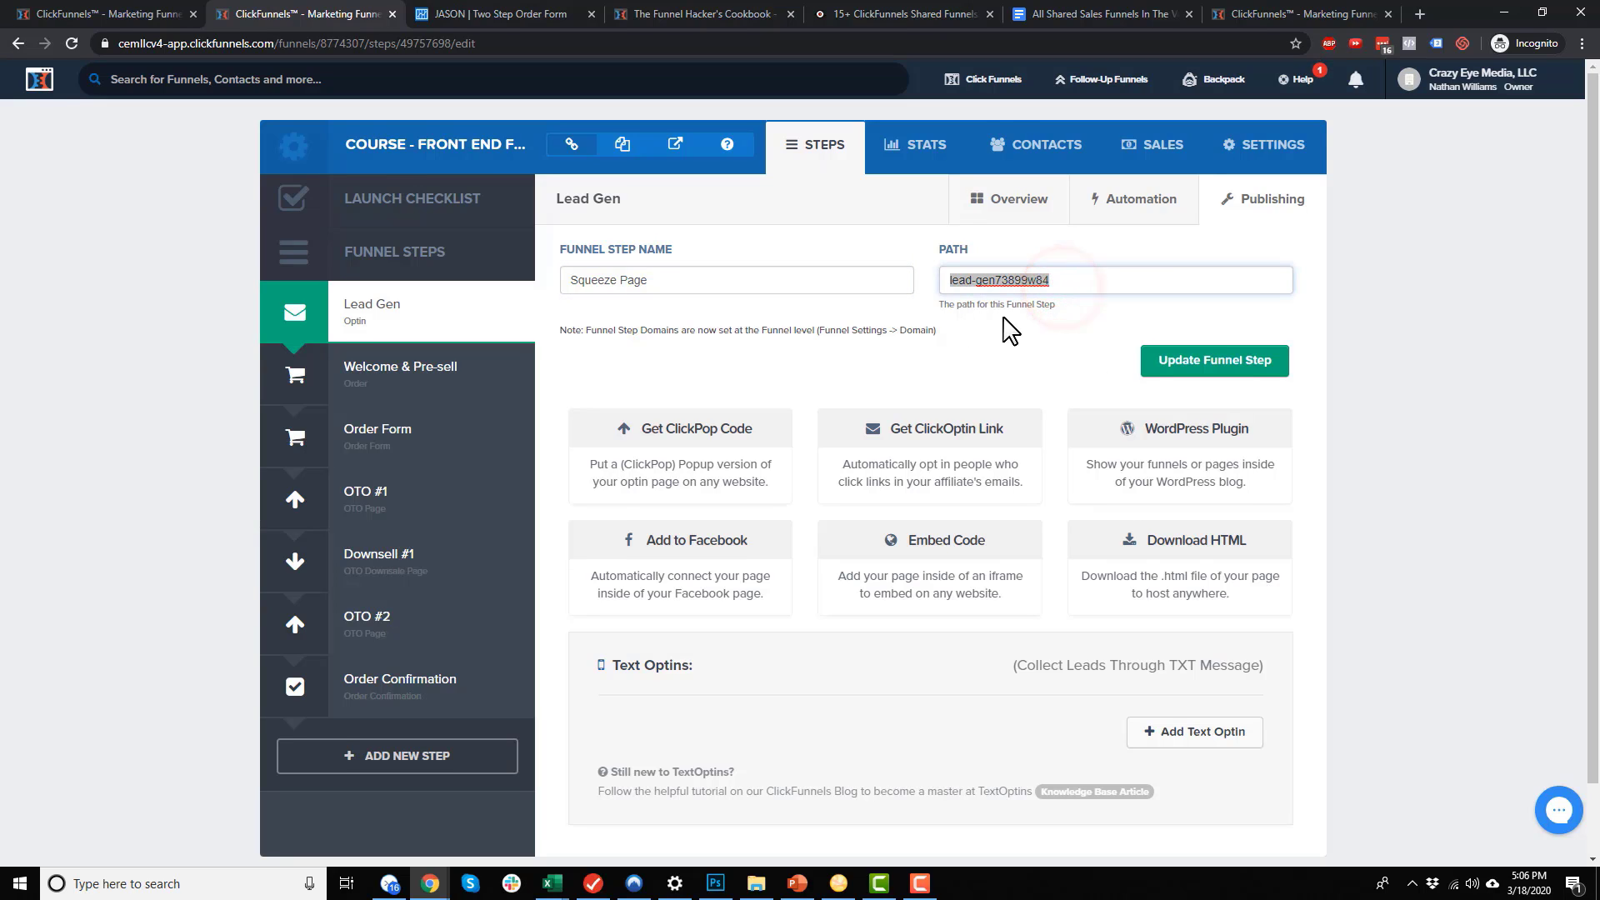
pyautogui.scroll(-1, 1011, 330)
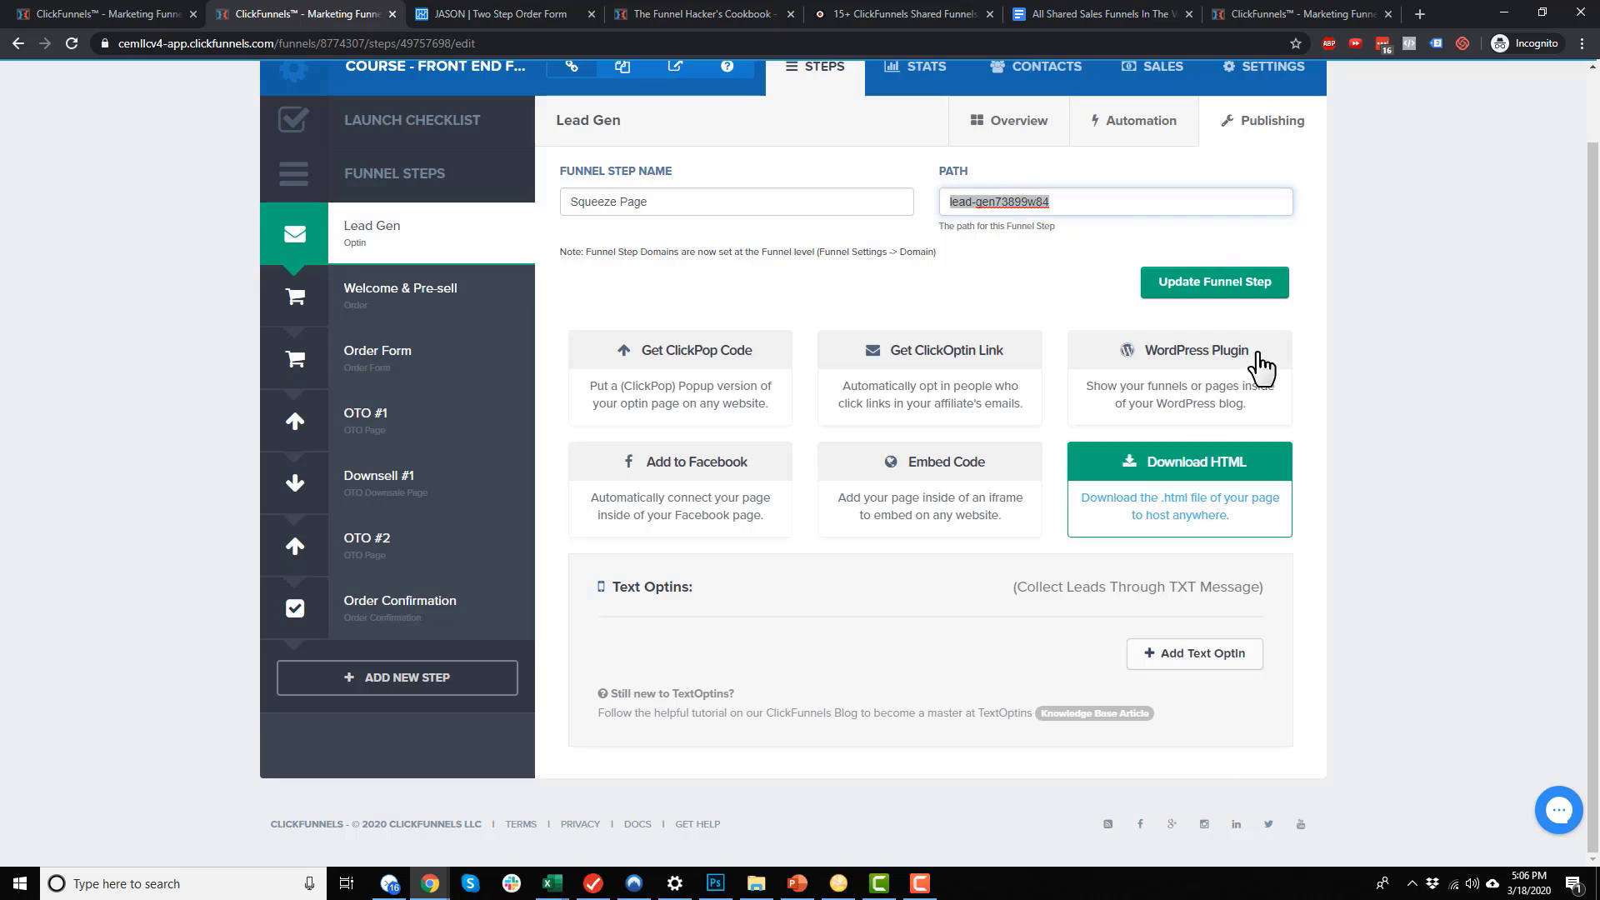
pyautogui.click(1235, 285)
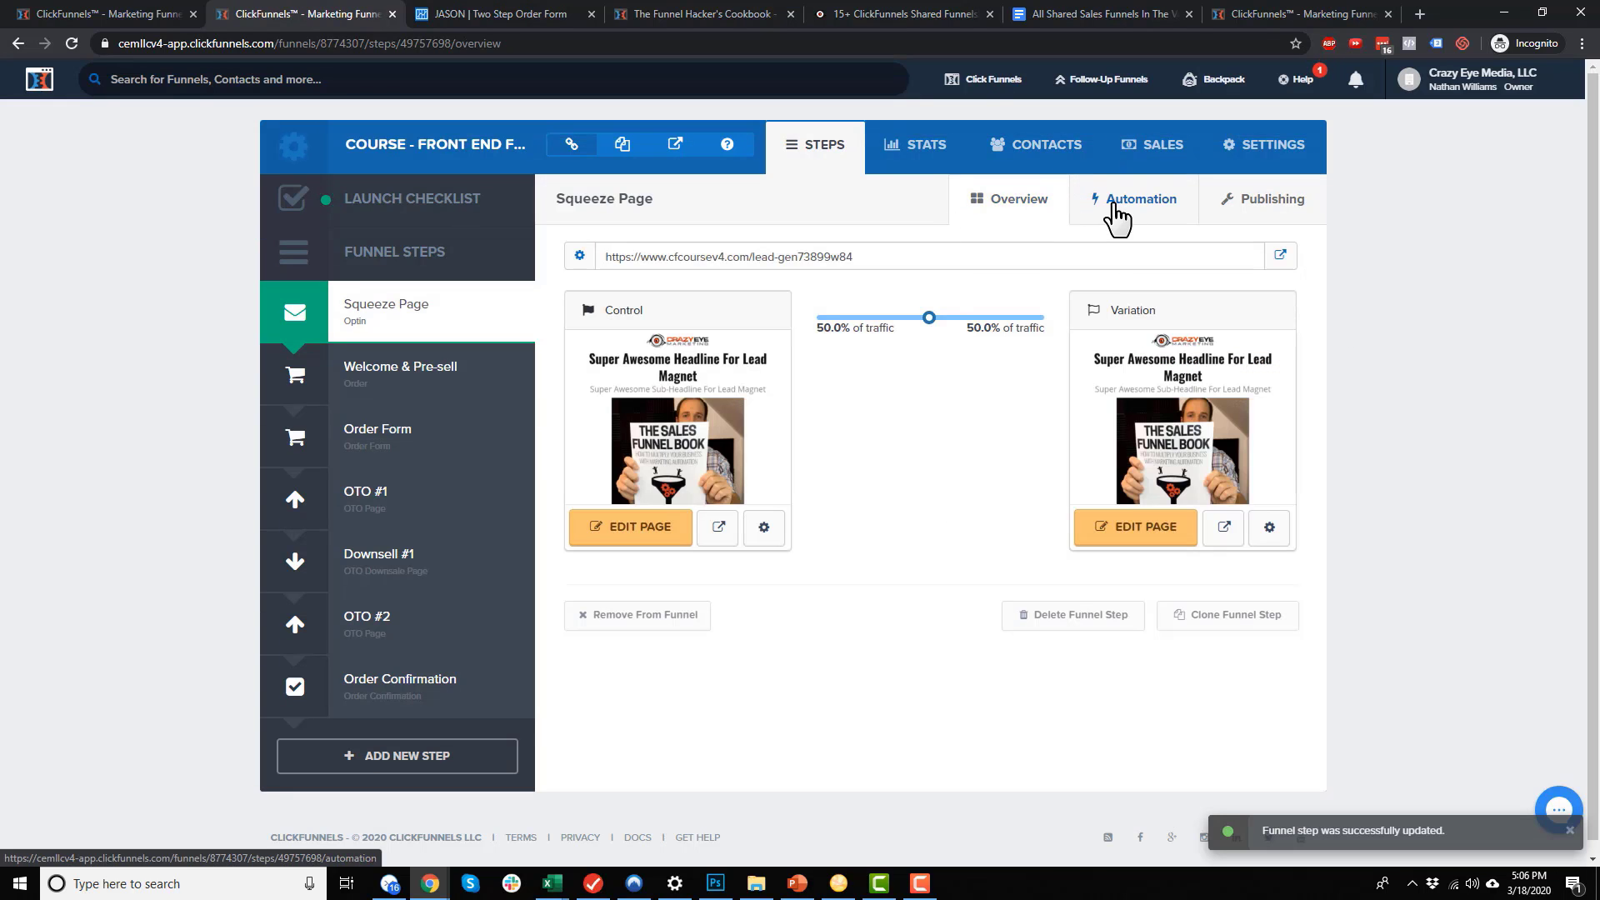
pyautogui.click(422, 437)
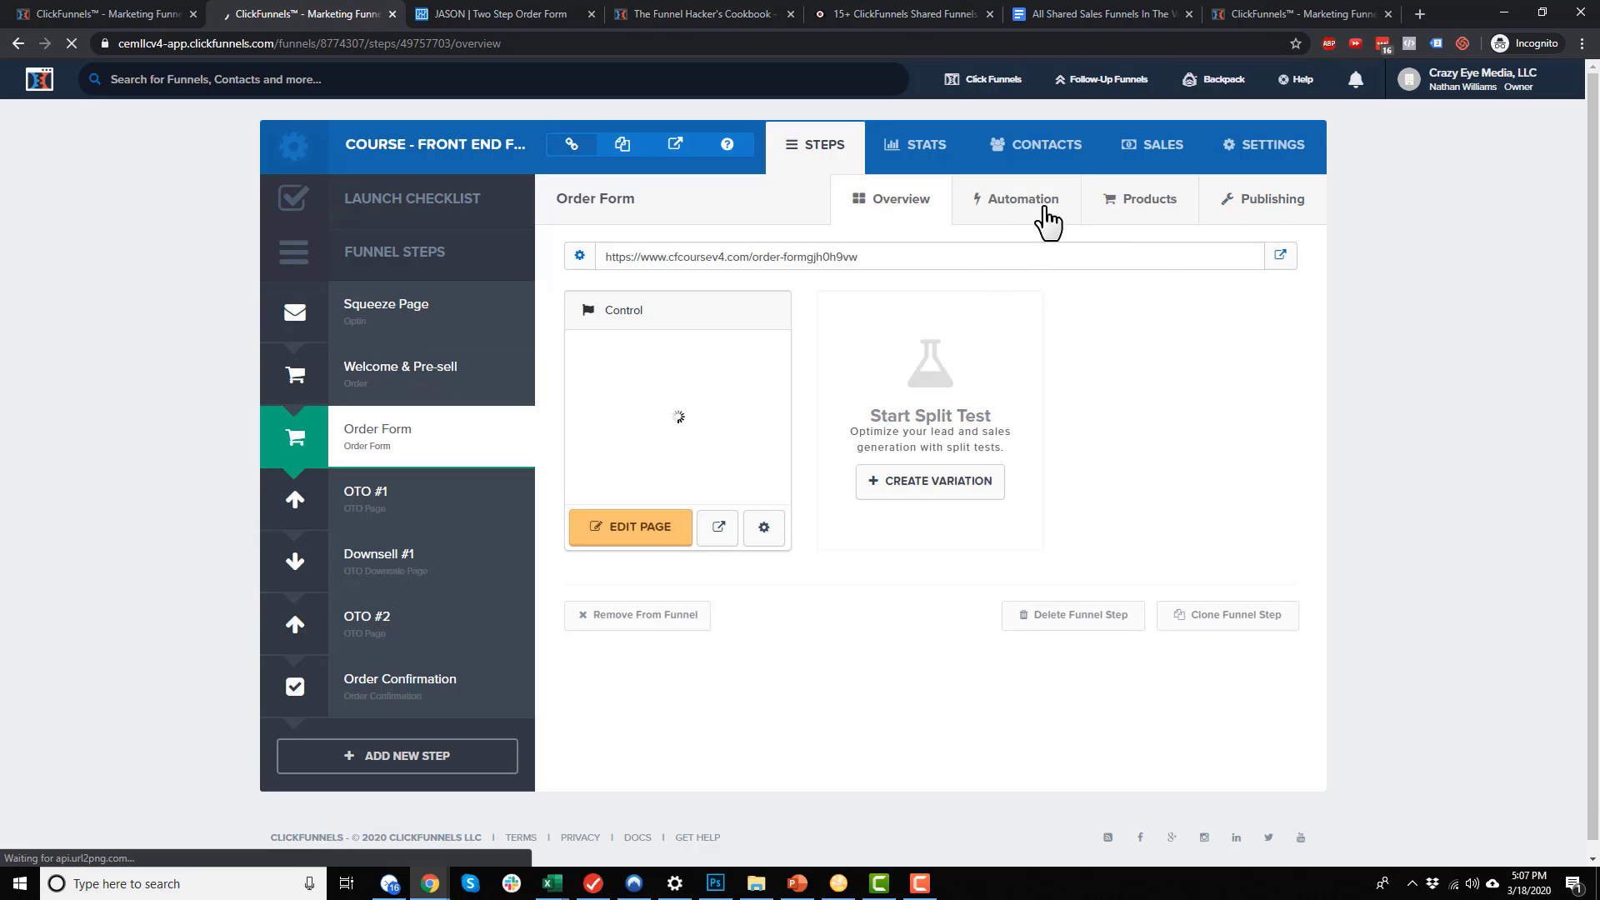
pyautogui.click(1153, 202)
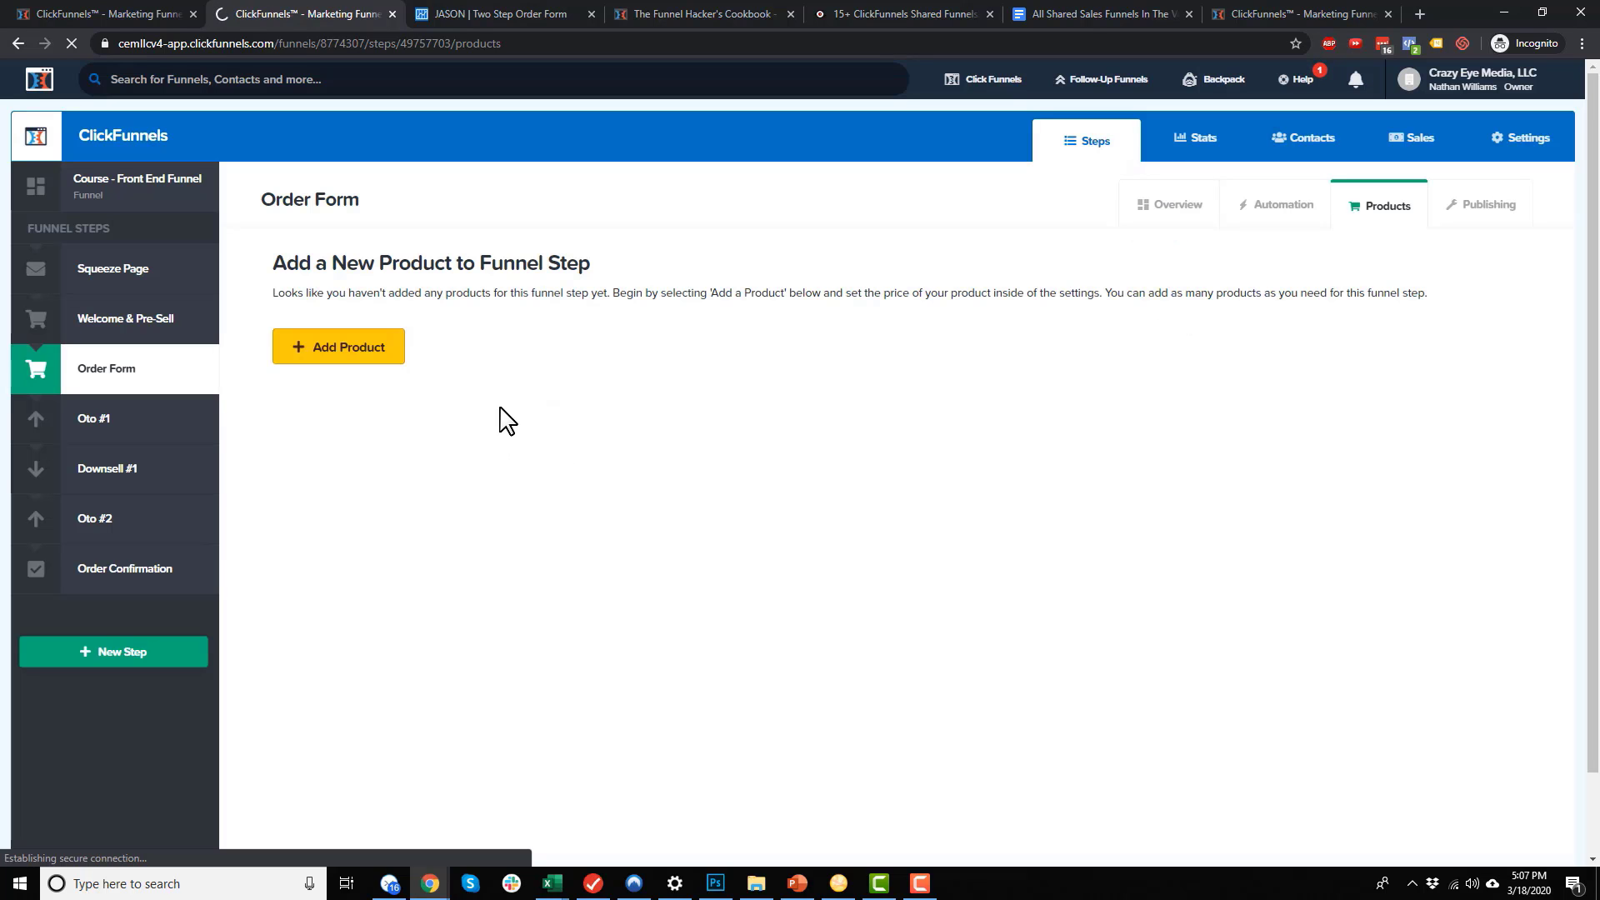
pyautogui.click(104, 419)
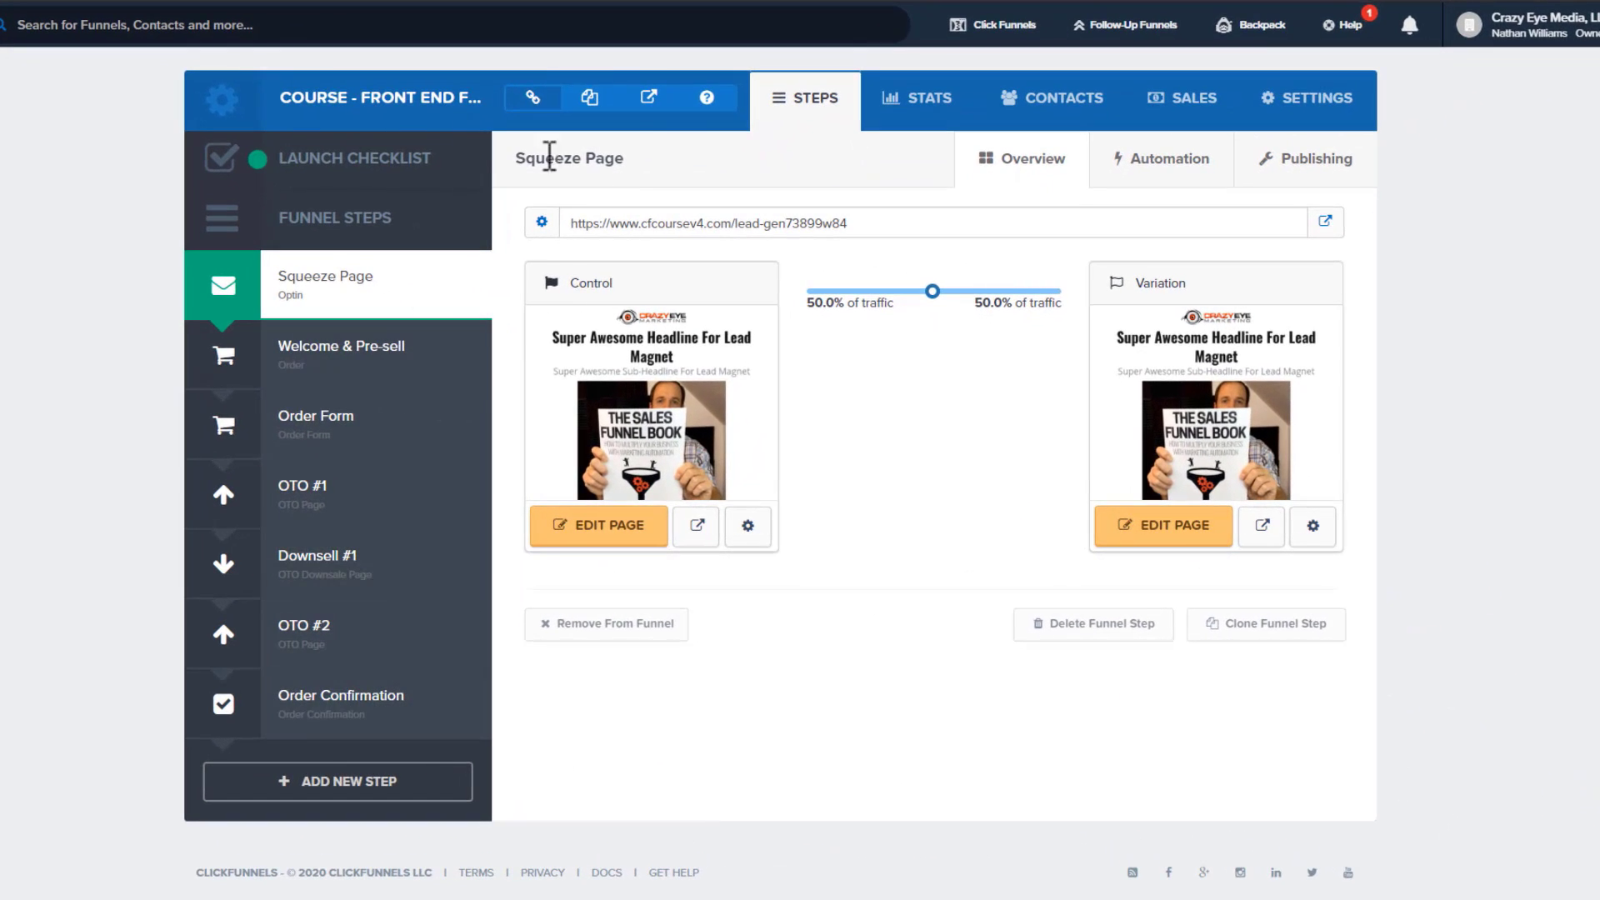
# Open the funnel URL modal and highlight the domain and funnel path portions of the URL
pyautogui.click(705, 101)
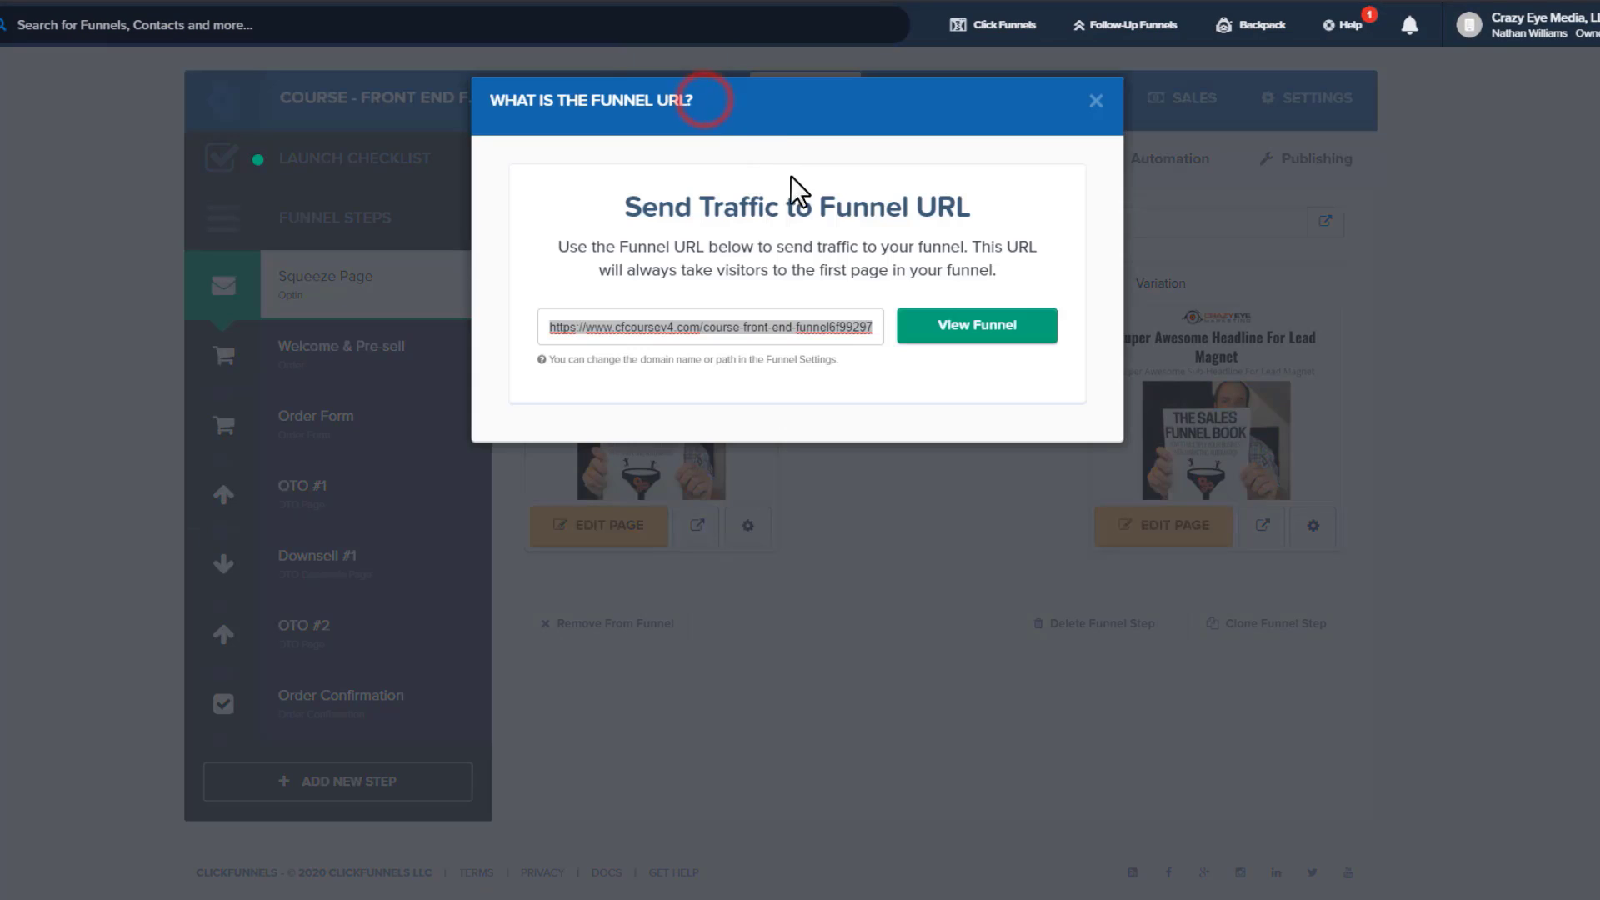
pyautogui.moveTo(703, 326); pyautogui.dragTo(538, 343)
pyautogui.moveTo(706, 326); pyautogui.dragTo(849, 327)
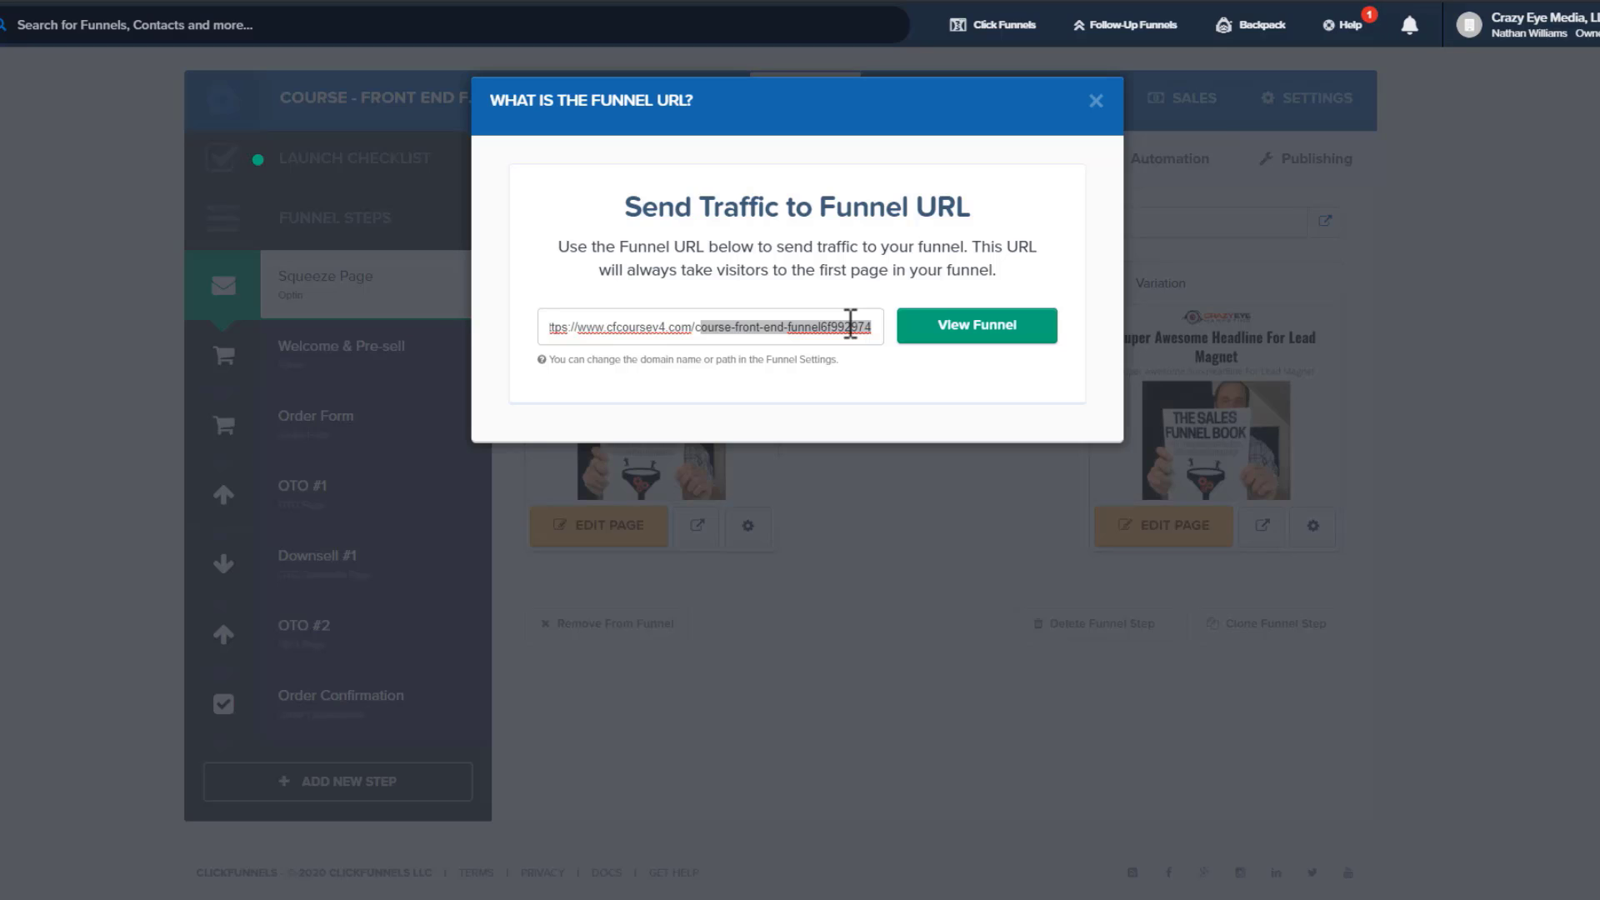
pyautogui.moveTo(700, 327); pyautogui.dragTo(818, 327)
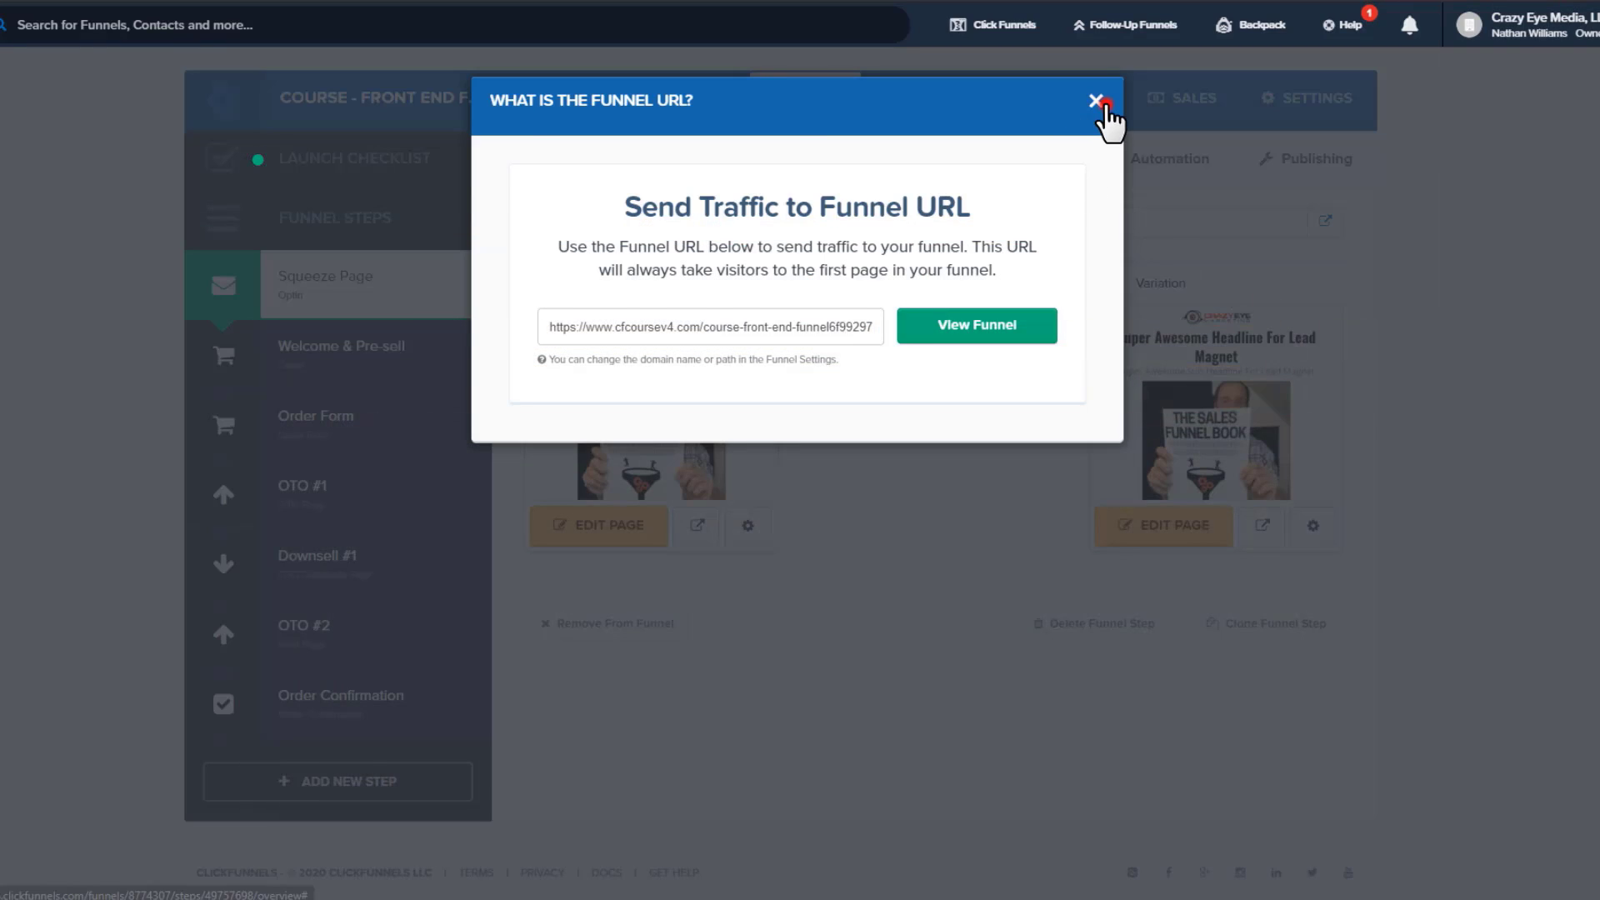
pyautogui.click(1101, 103)
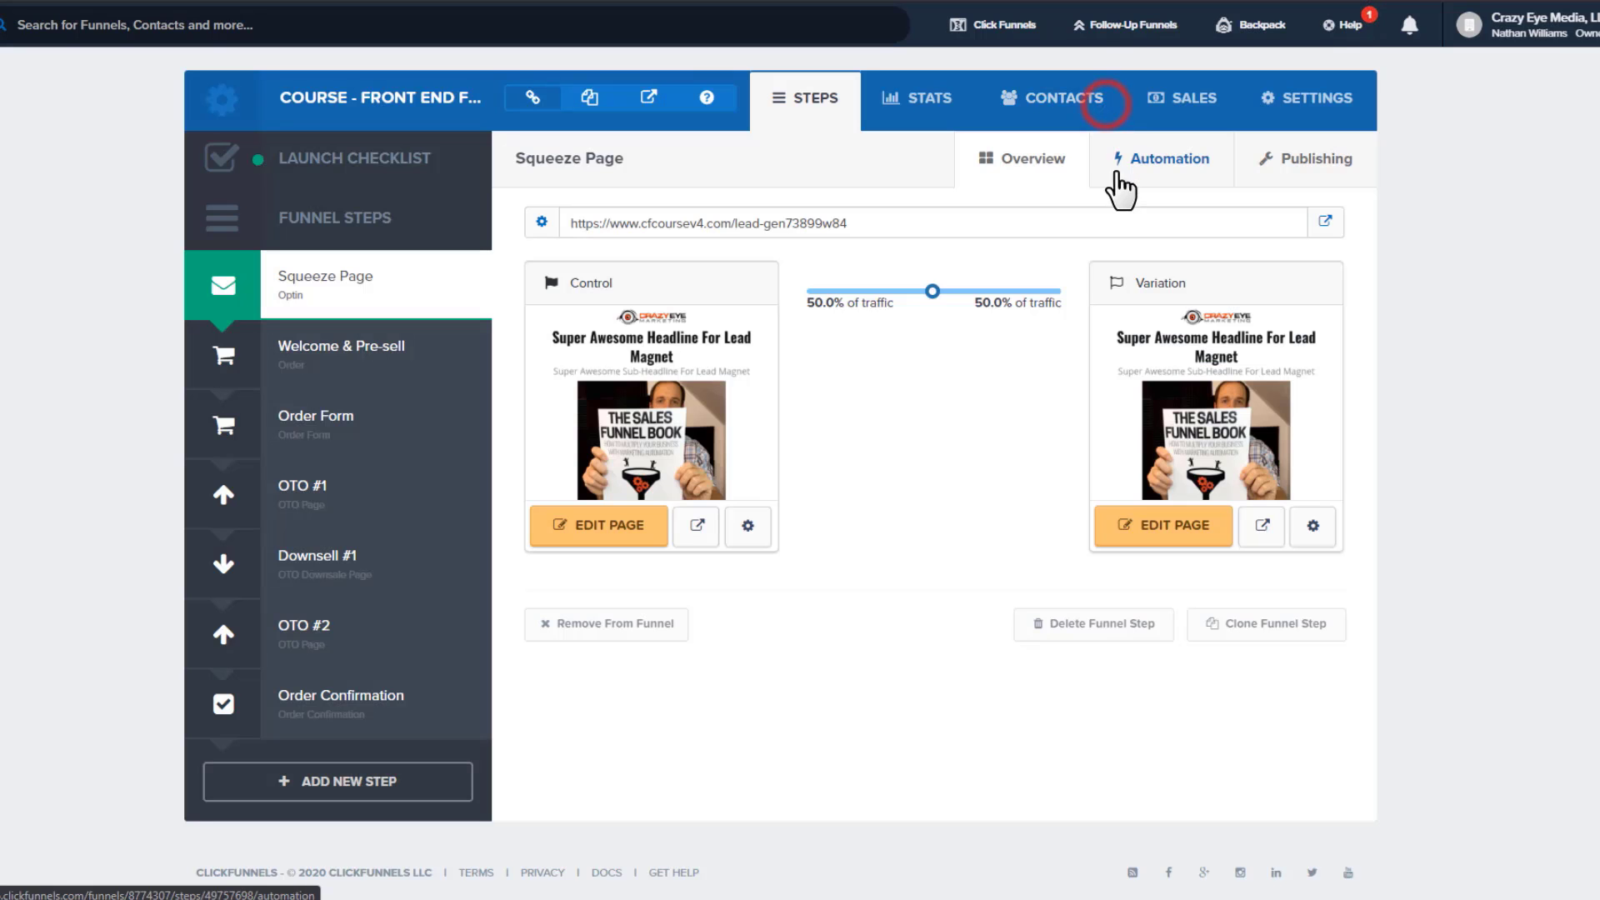
pyautogui.click(1334, 98)
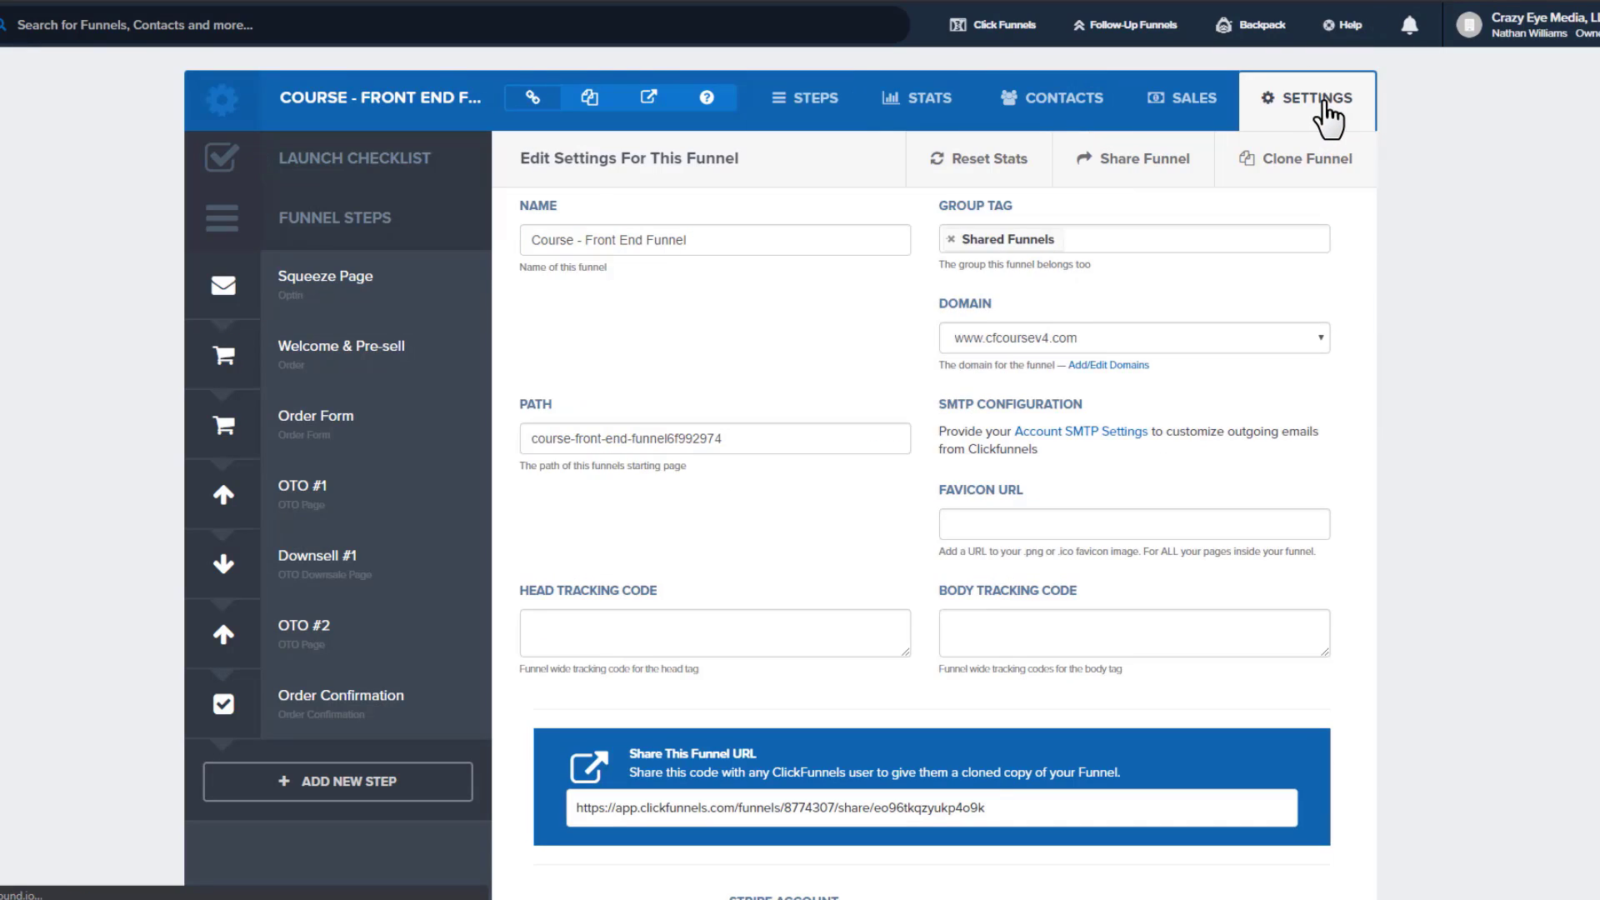
pyautogui.moveTo(791, 435); pyautogui.dragTo(510, 428)
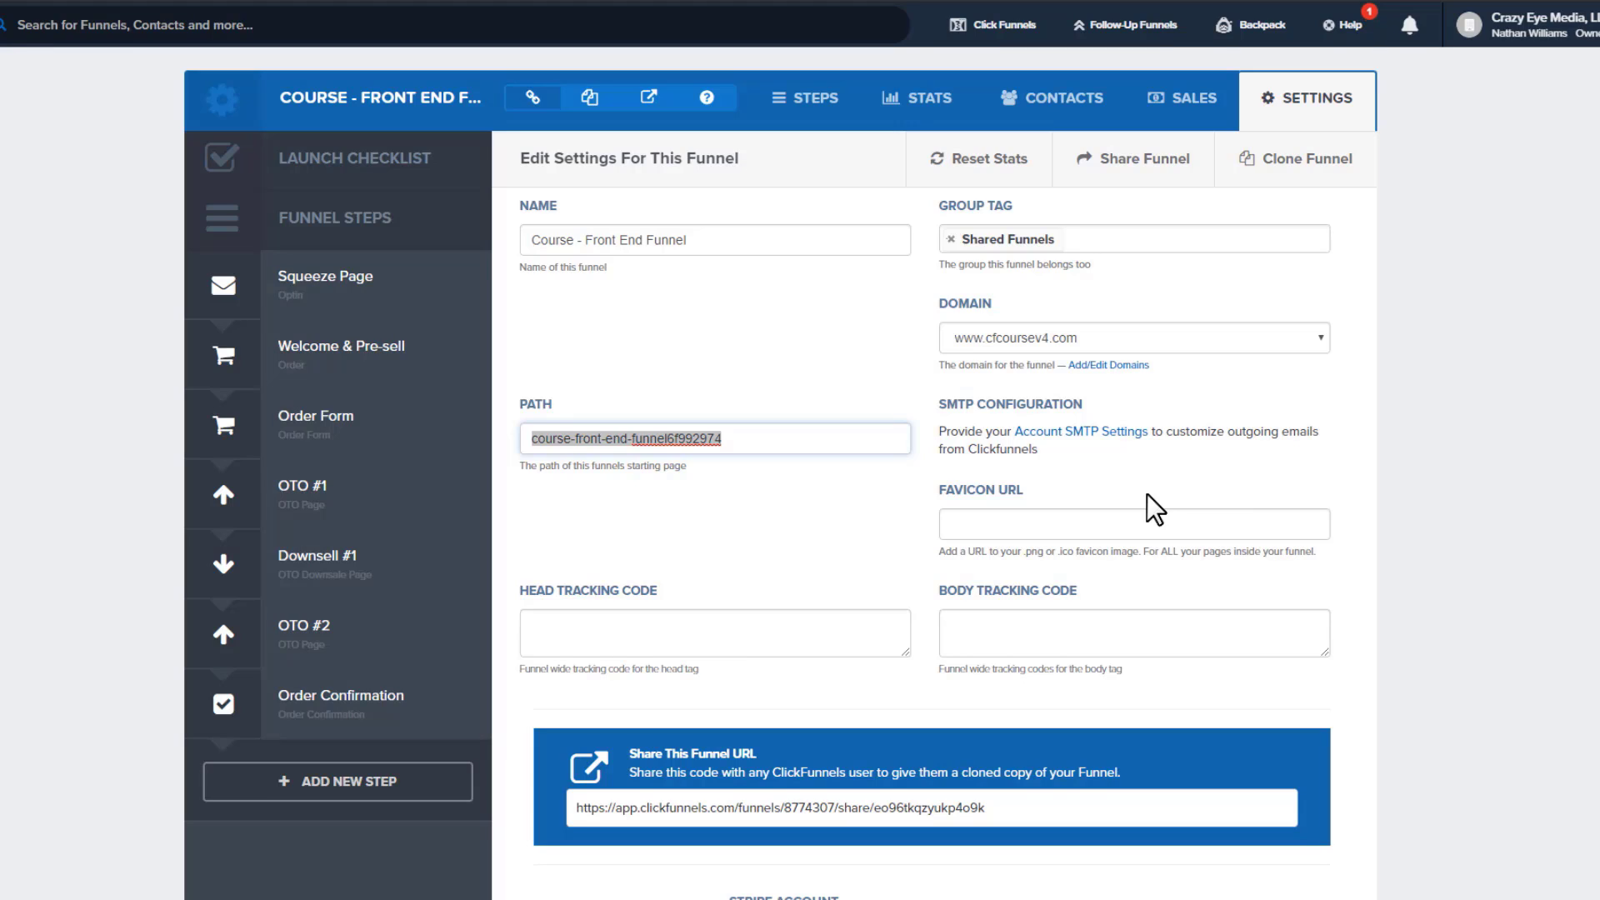
pyautogui.write('shoes')
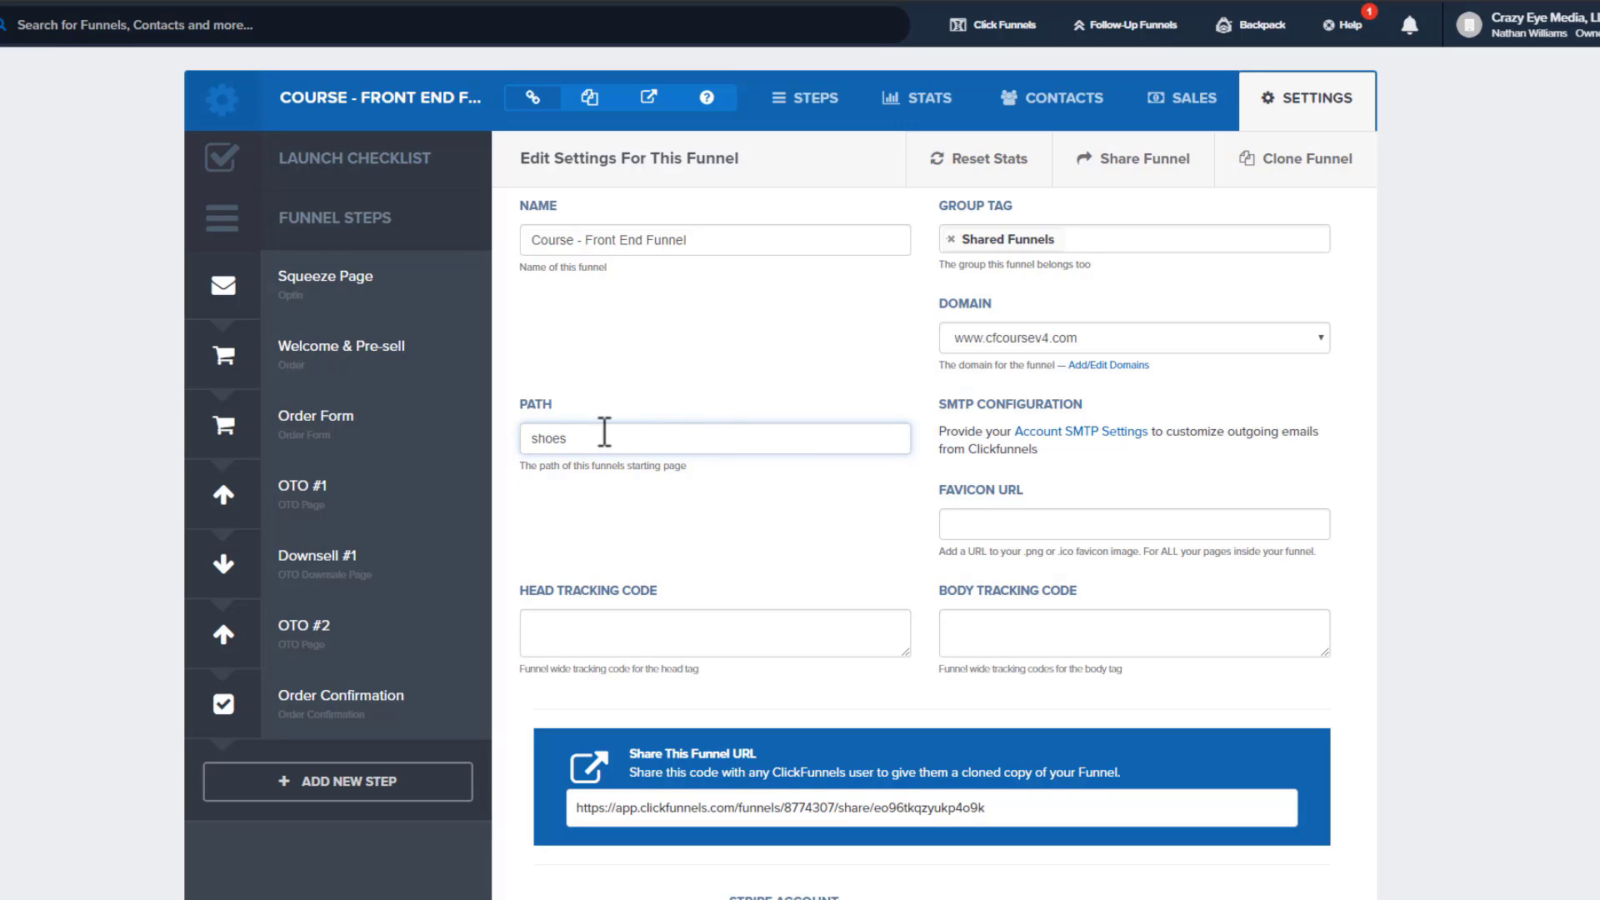
pyautogui.scroll(-12, 655, 411)
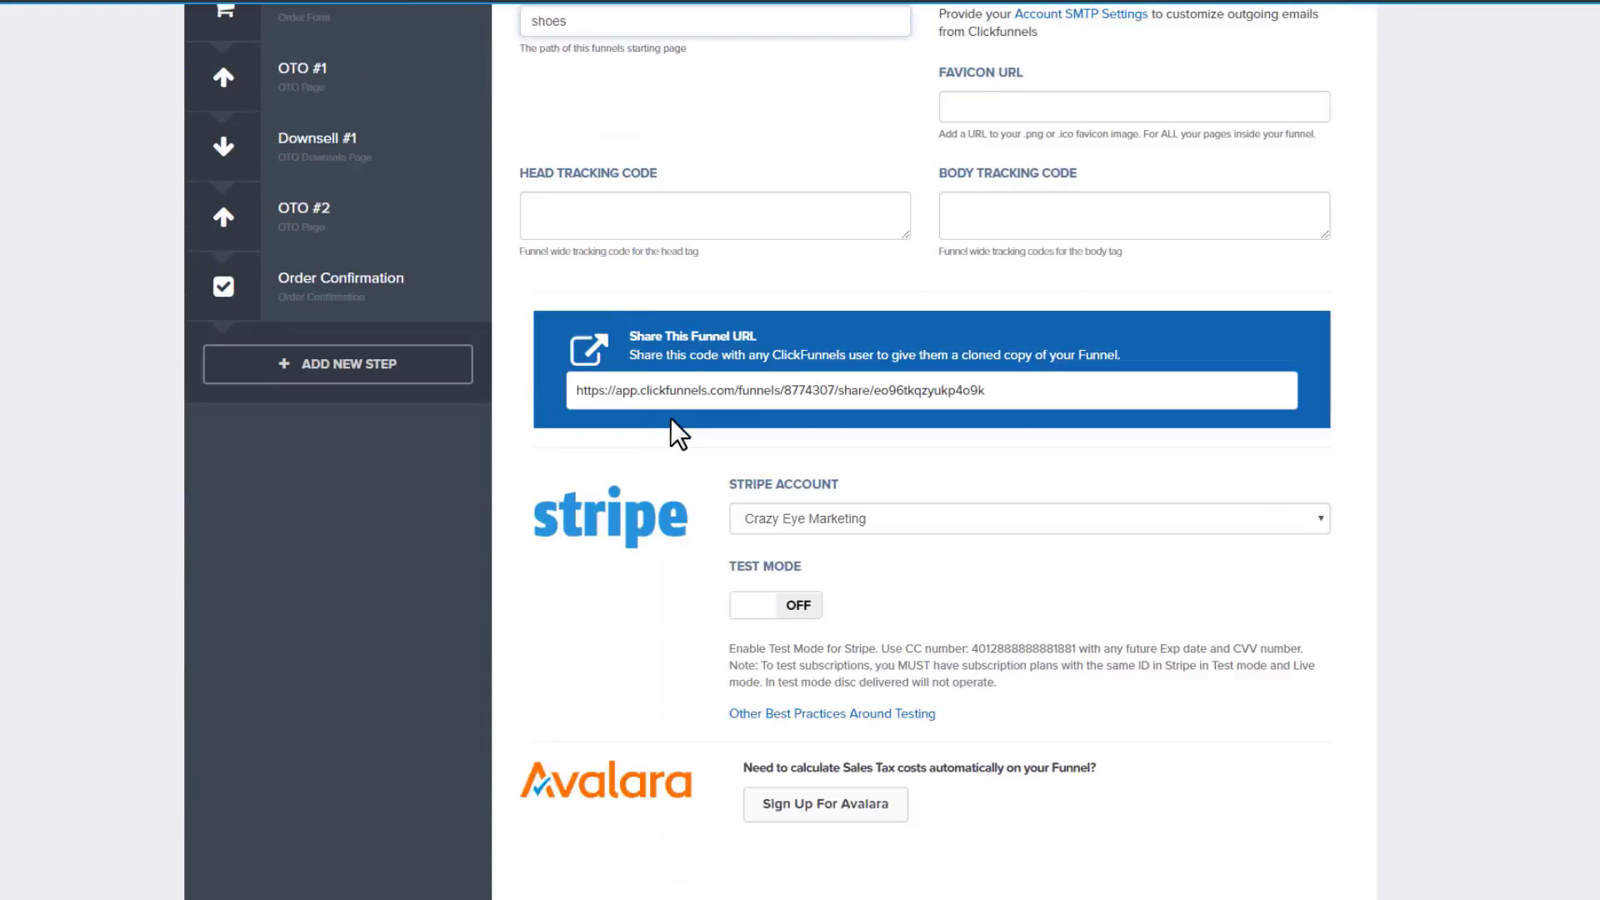
pyautogui.scroll(-10, 705, 457)
pyautogui.click(1219, 753)
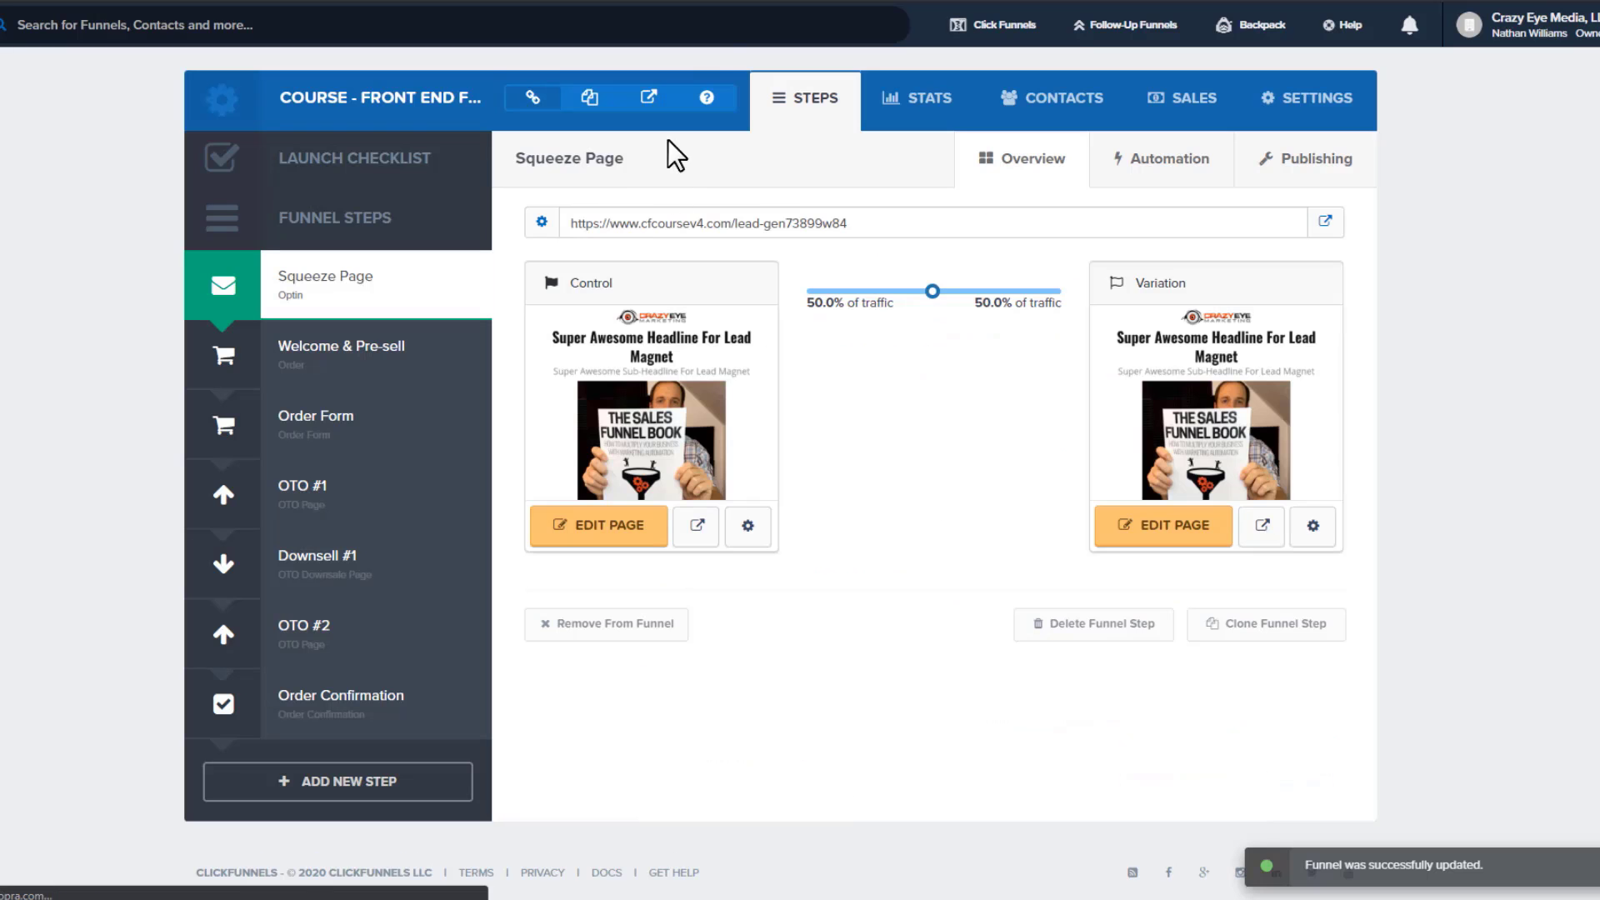
pyautogui.click(708, 104)
# Open the live funnel in a new tab and inspect its lead-gen page path in the address
pyautogui.click(770, 333)
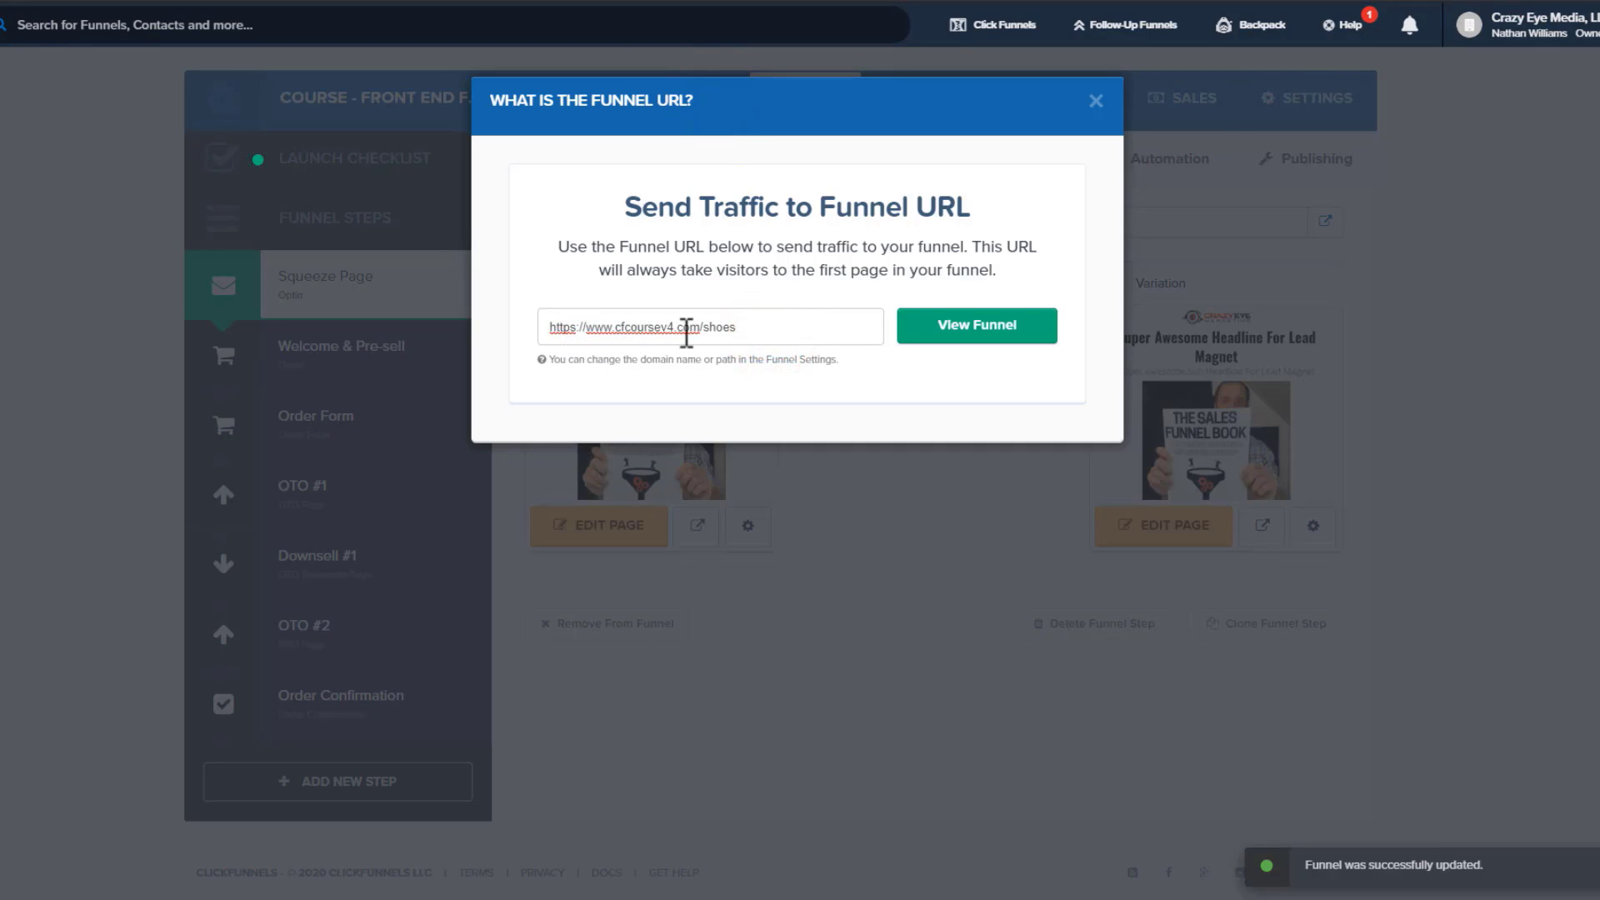
pyautogui.click(715, 327)
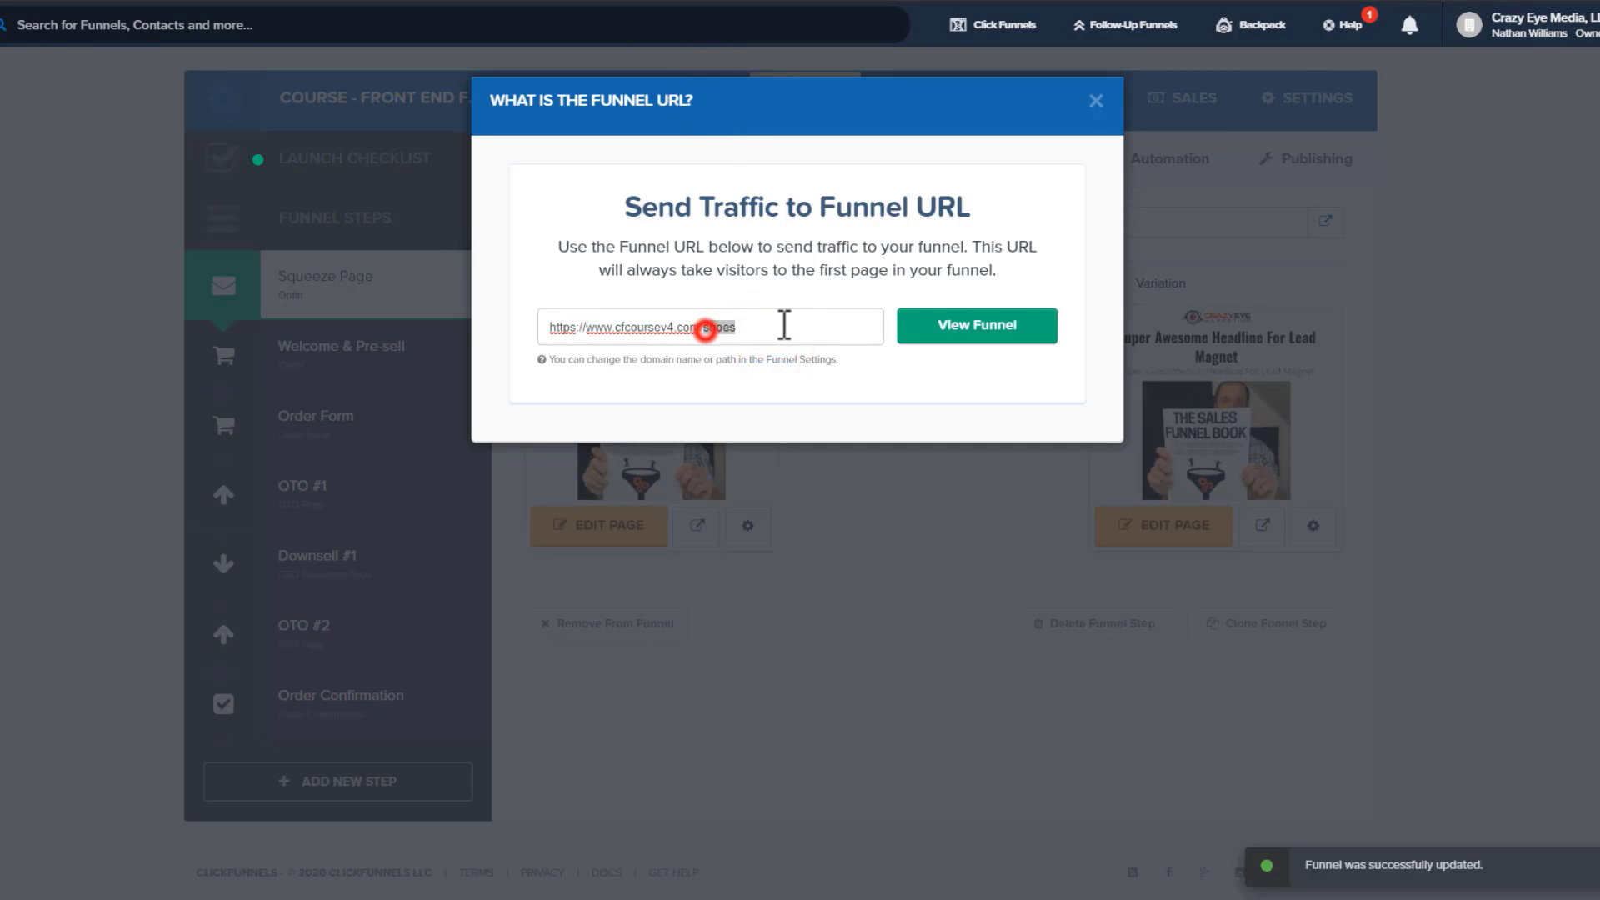
pyautogui.click(986, 329)
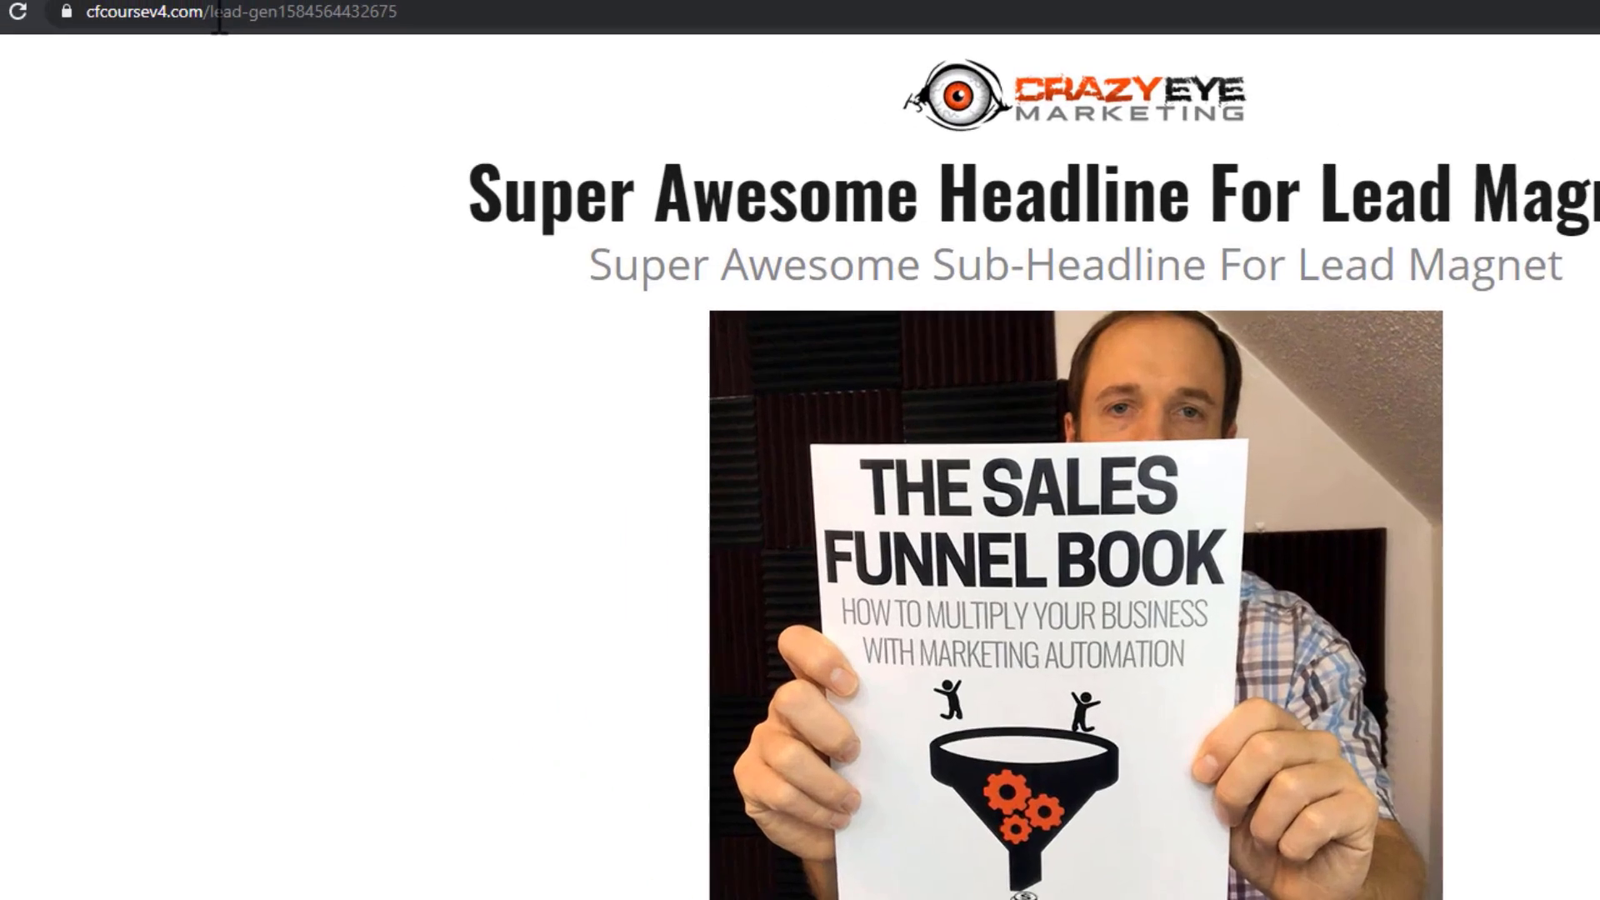
pyautogui.moveTo(572, 118); pyautogui.dragTo(986, 118)
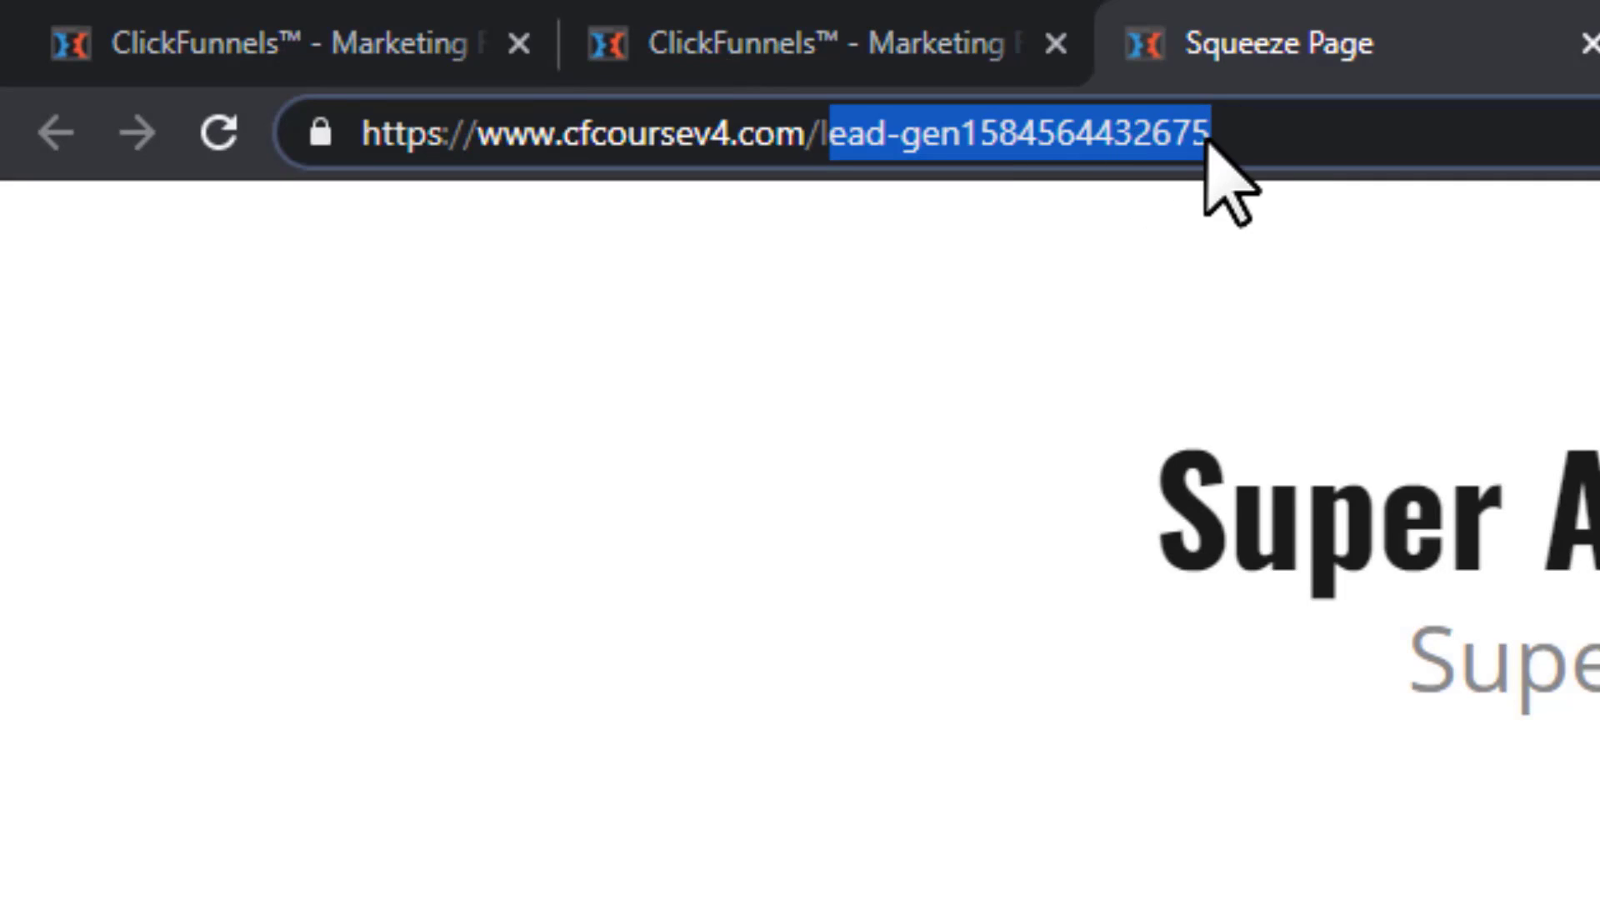
pyautogui.moveTo(1210, 131); pyautogui.dragTo(816, 135)
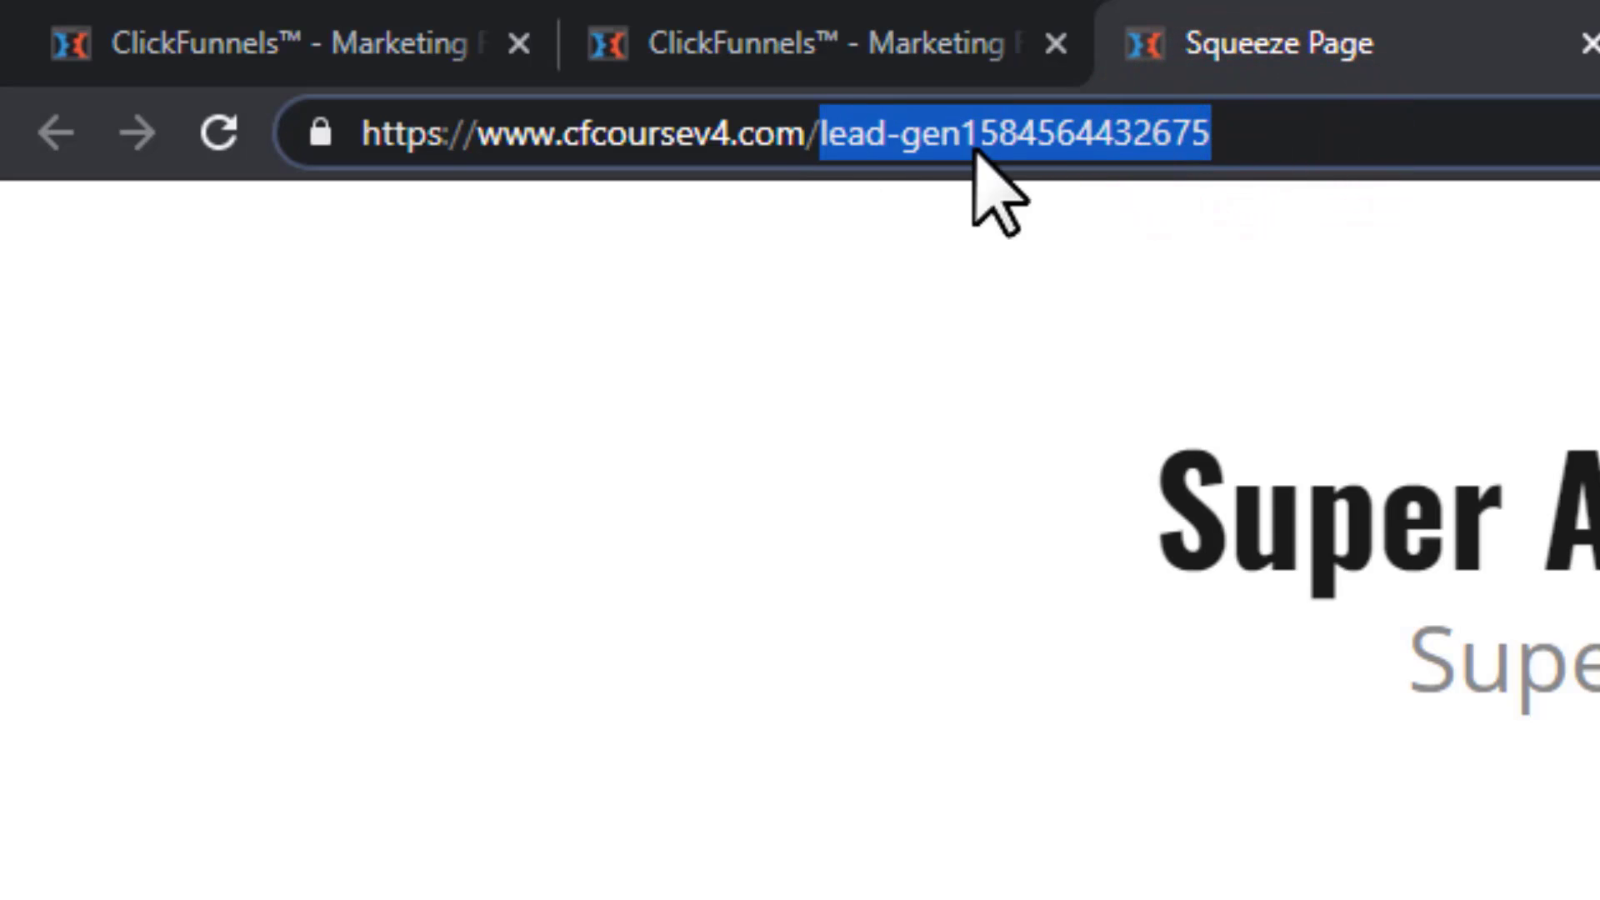
# Return to the ClickFunnels tab and close the Funnel URL dialog
pyautogui.click(973, 13)
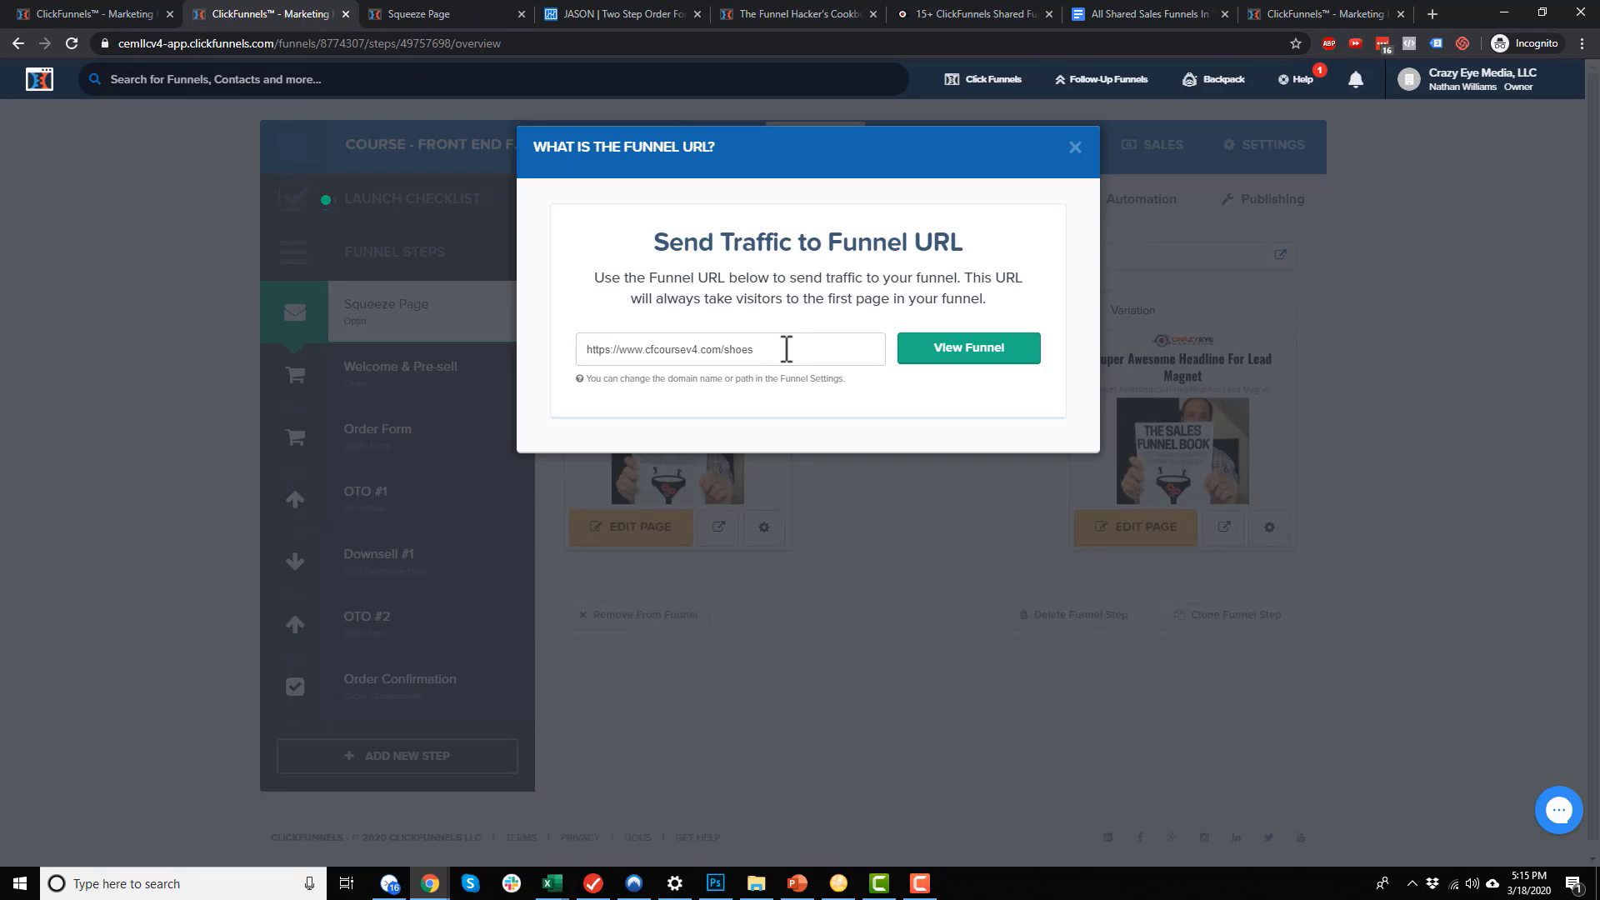
pyautogui.click(784, 348)
pyautogui.click(1074, 148)
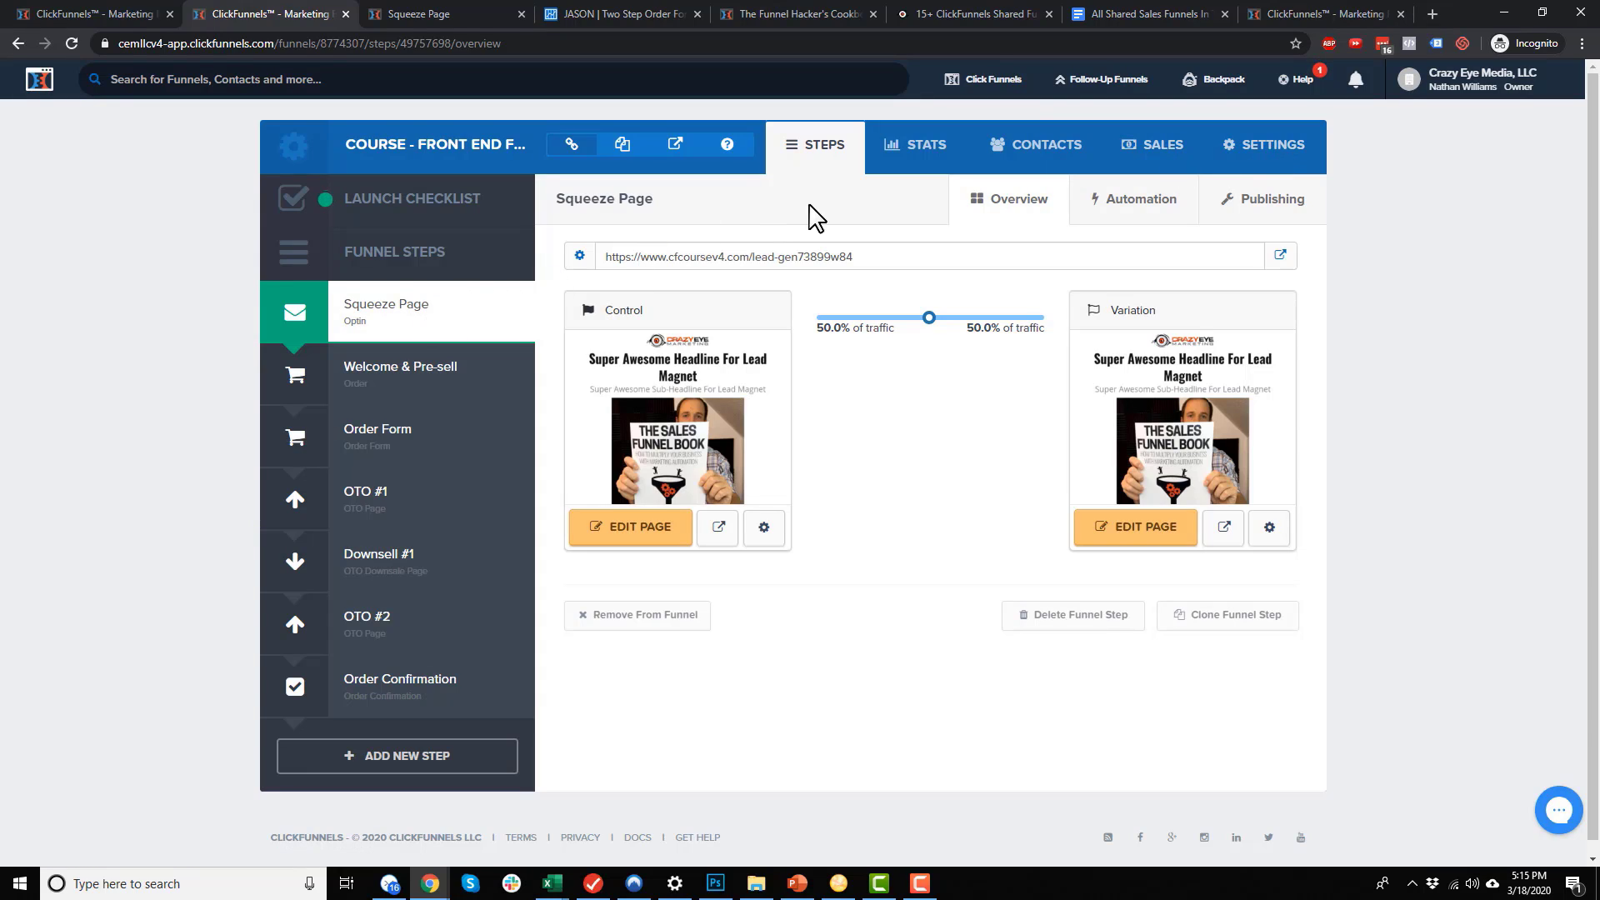
# Replace the Squeeze Page step's path with 'shoes-sp' and update the funnel step
pyautogui.click(1272, 204)
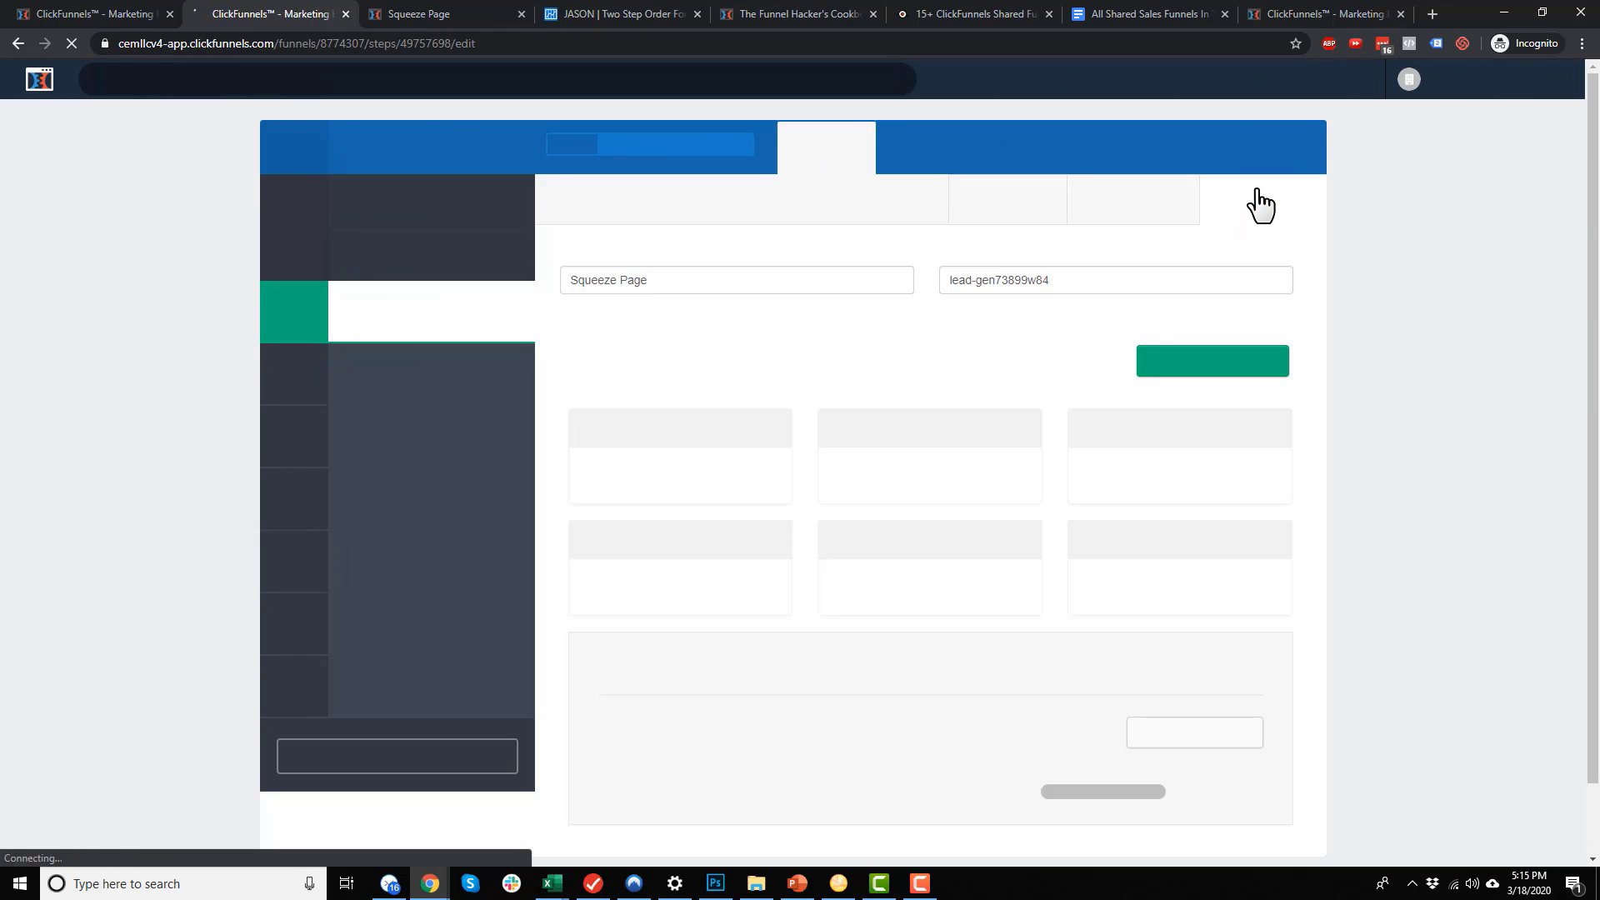
pyautogui.click(1078, 283)
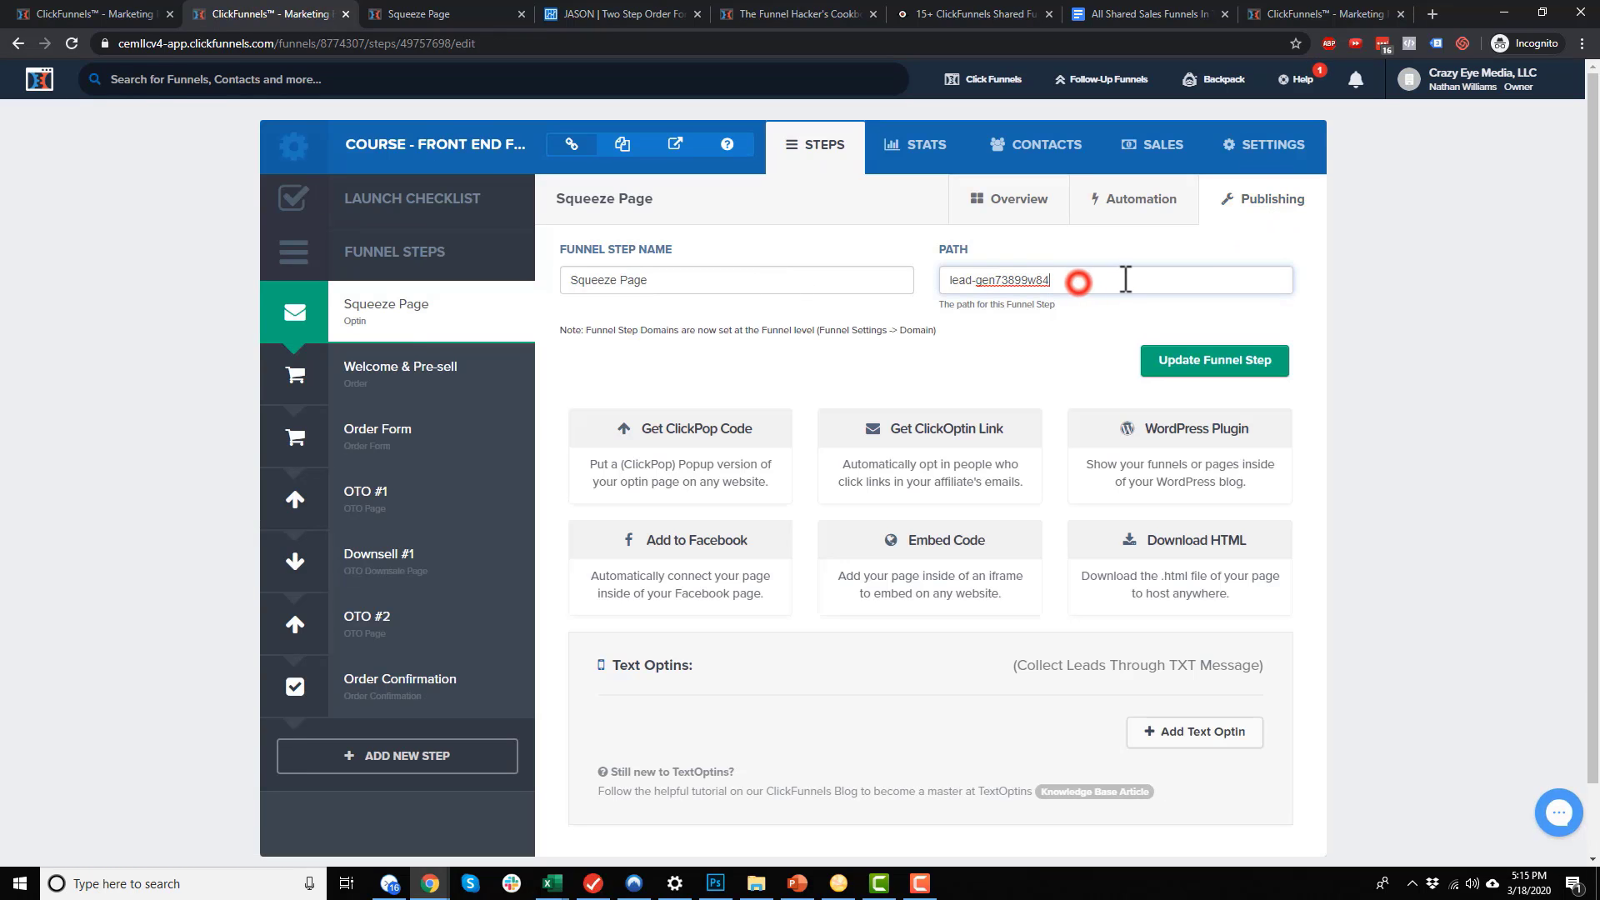
pyautogui.tripleClick(1121, 279)
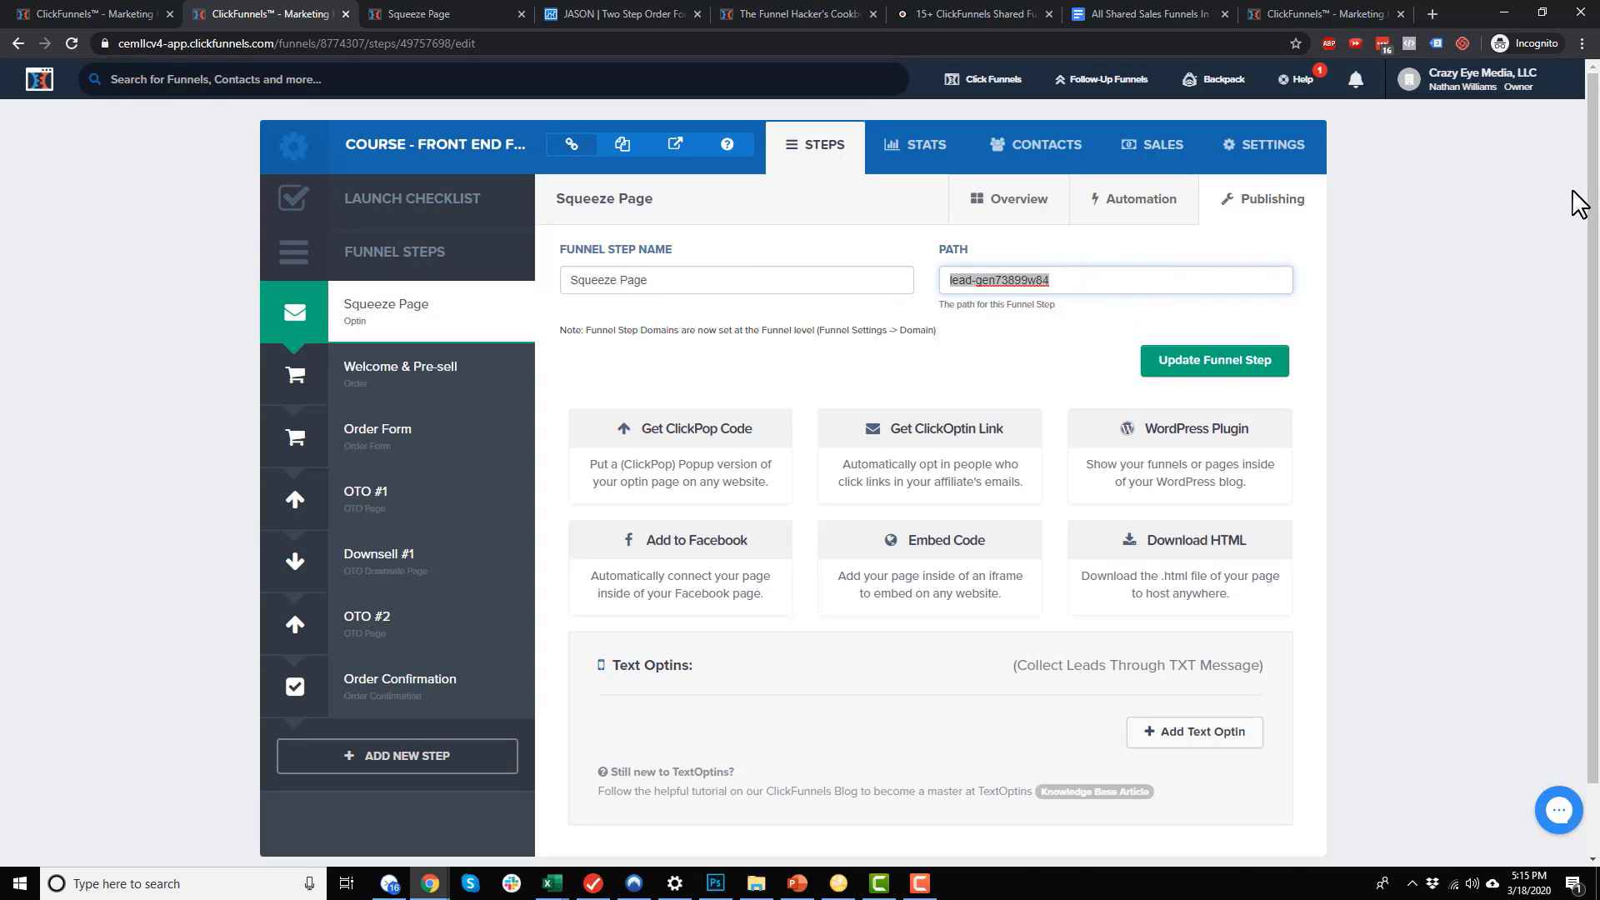
pyautogui.write('shoes-sp')
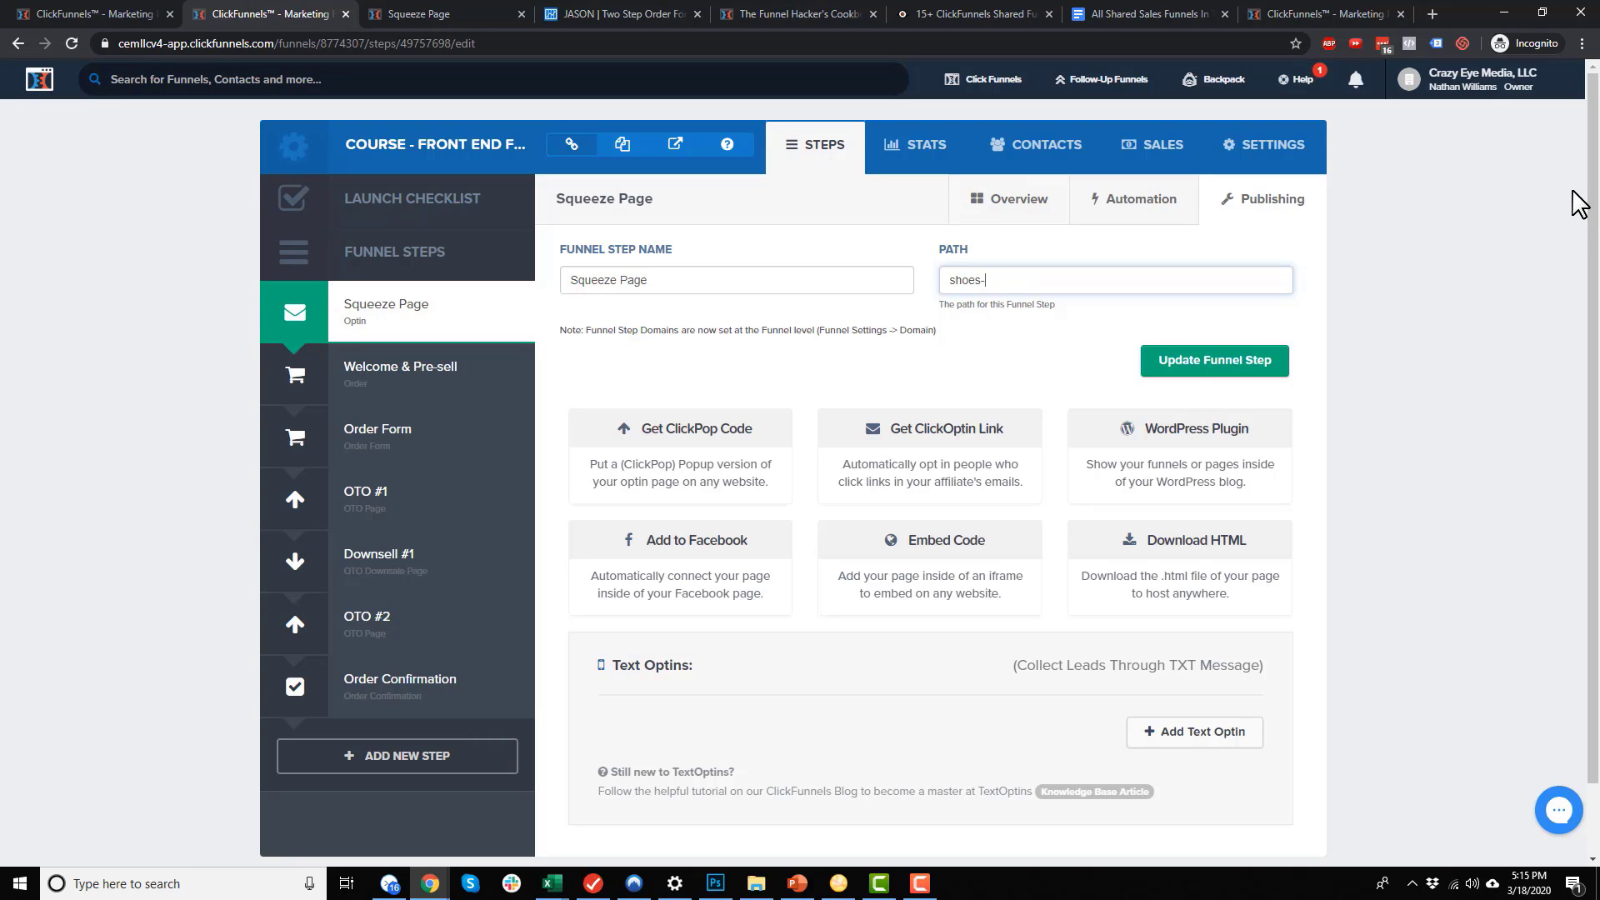
pyautogui.tripleClick(1041, 275)
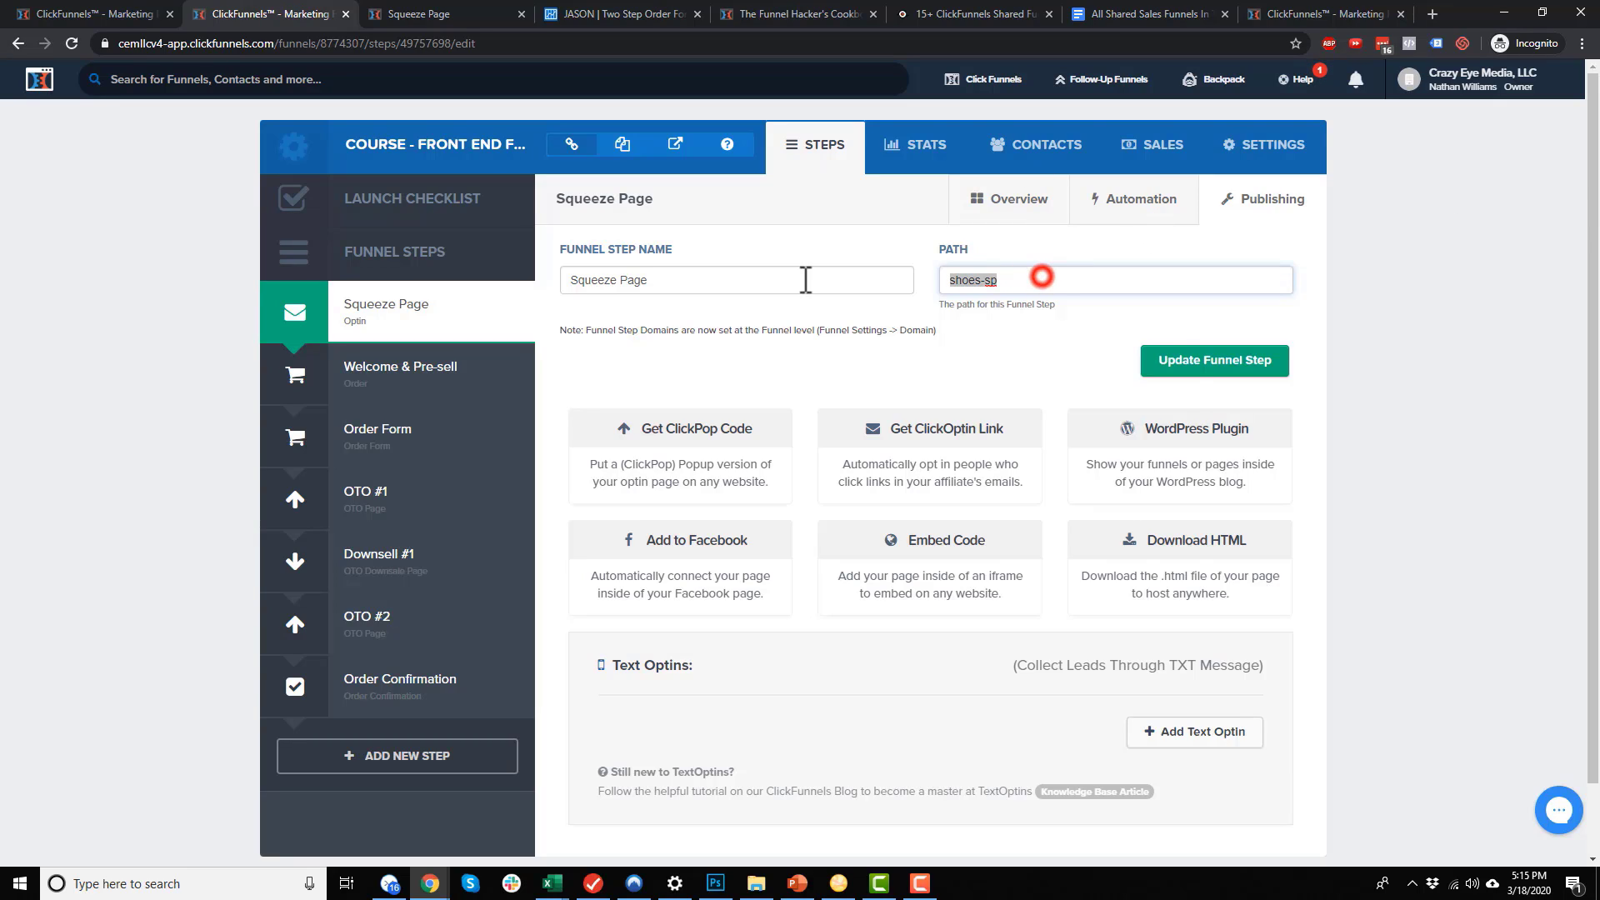
pyautogui.click(1238, 364)
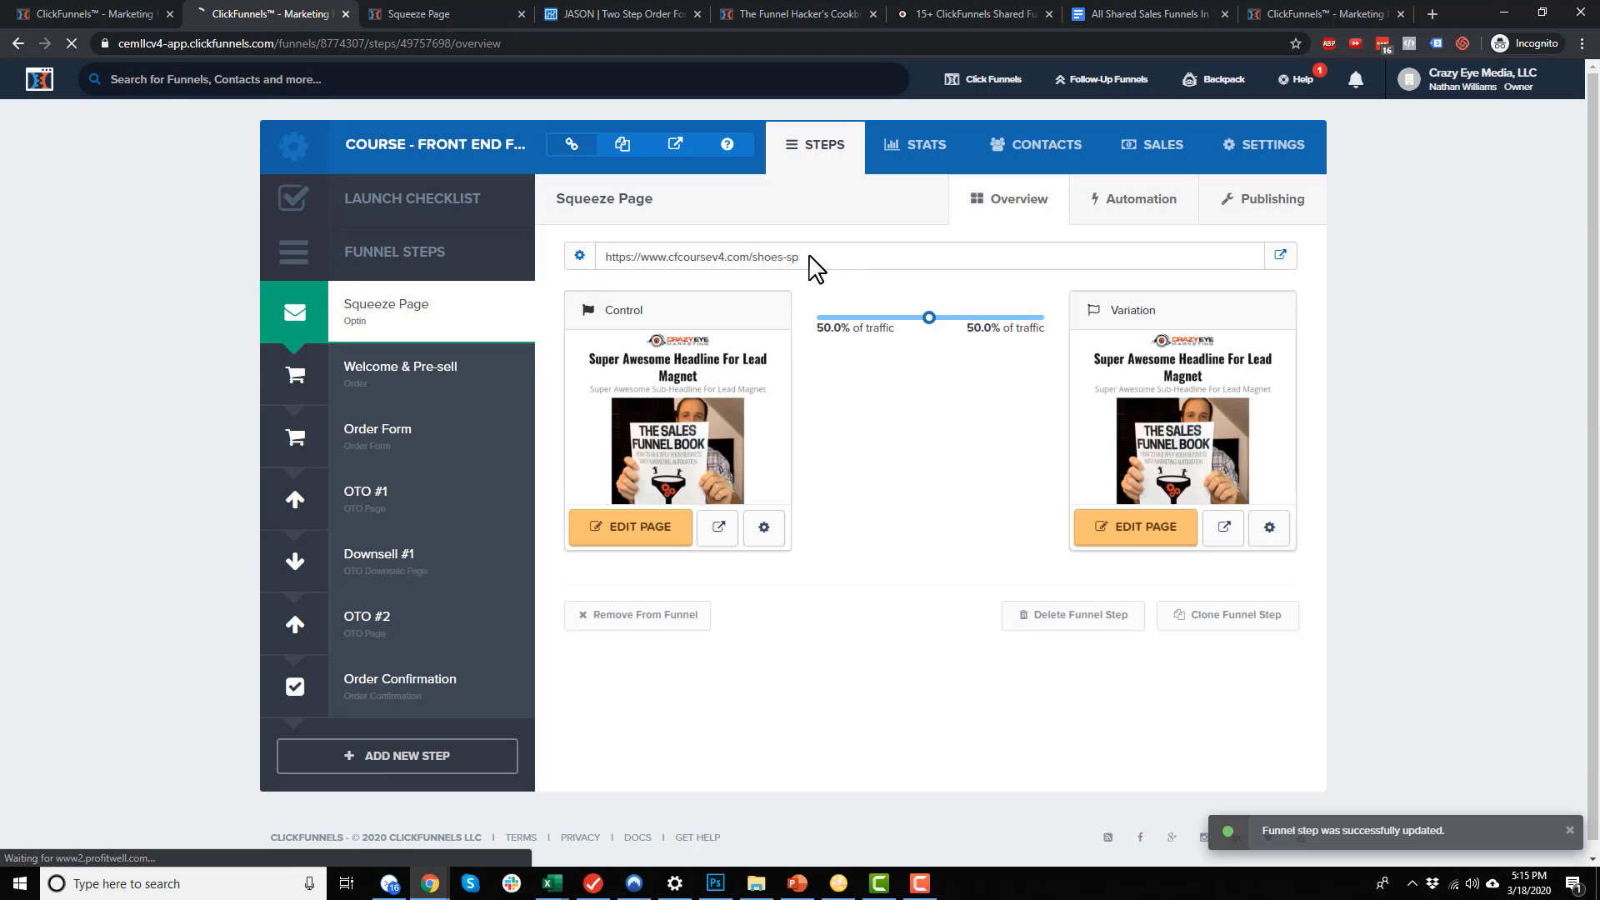
# Open the shoes-sp step URL in a new tab, check its address, and return to ClickFunnels
pyautogui.moveTo(810, 259); pyautogui.dragTo(753, 275)
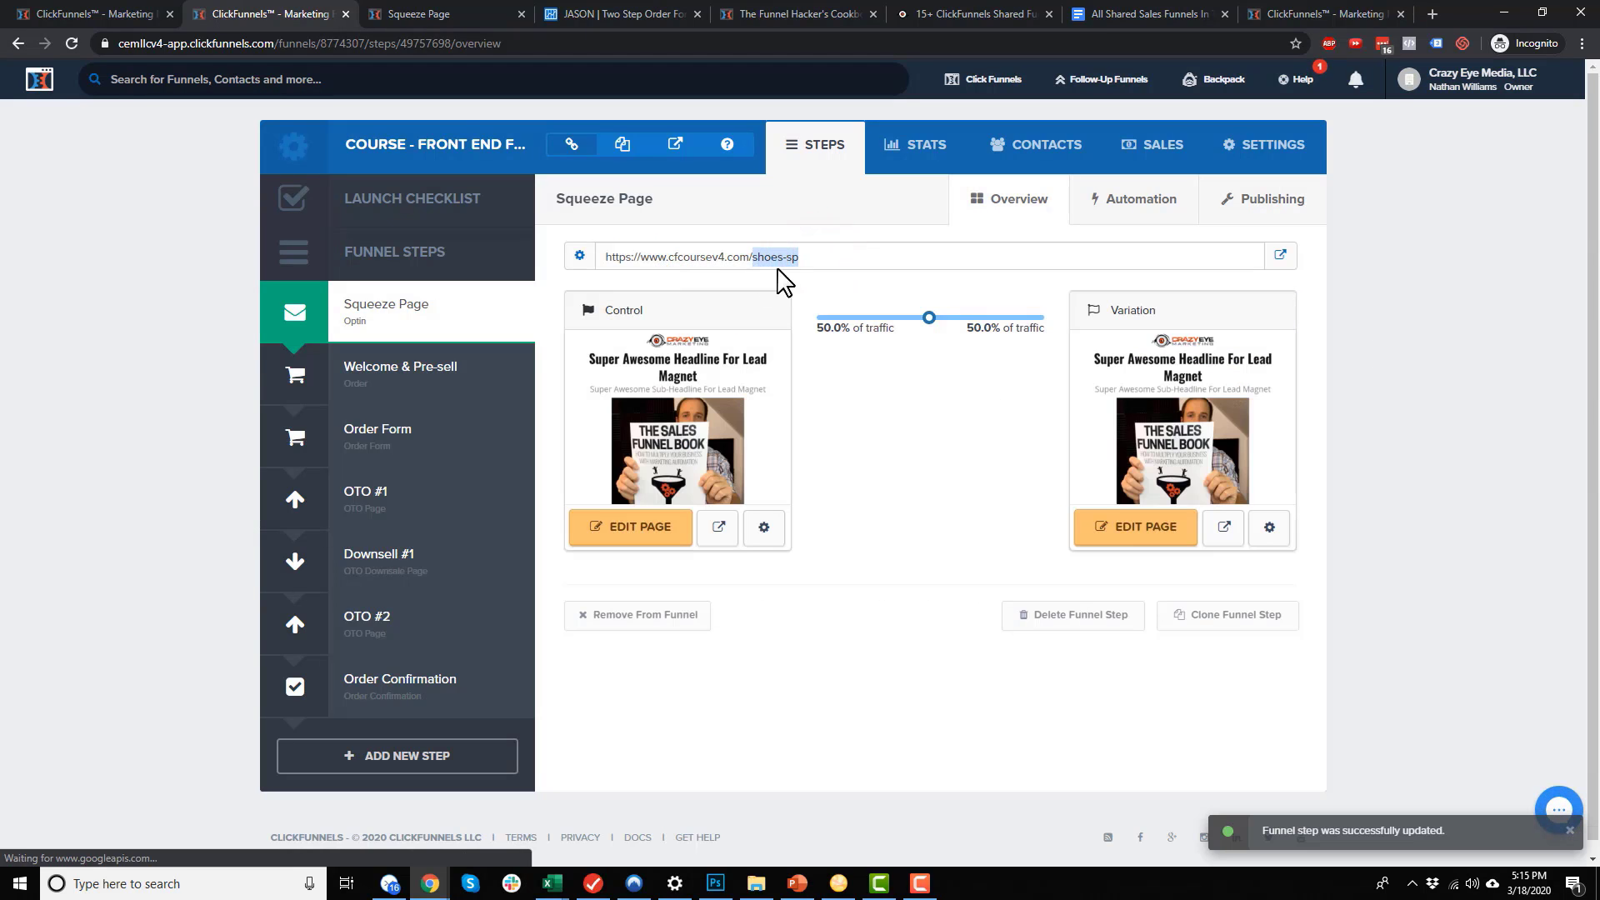
pyautogui.click(842, 263)
pyautogui.click(1278, 256)
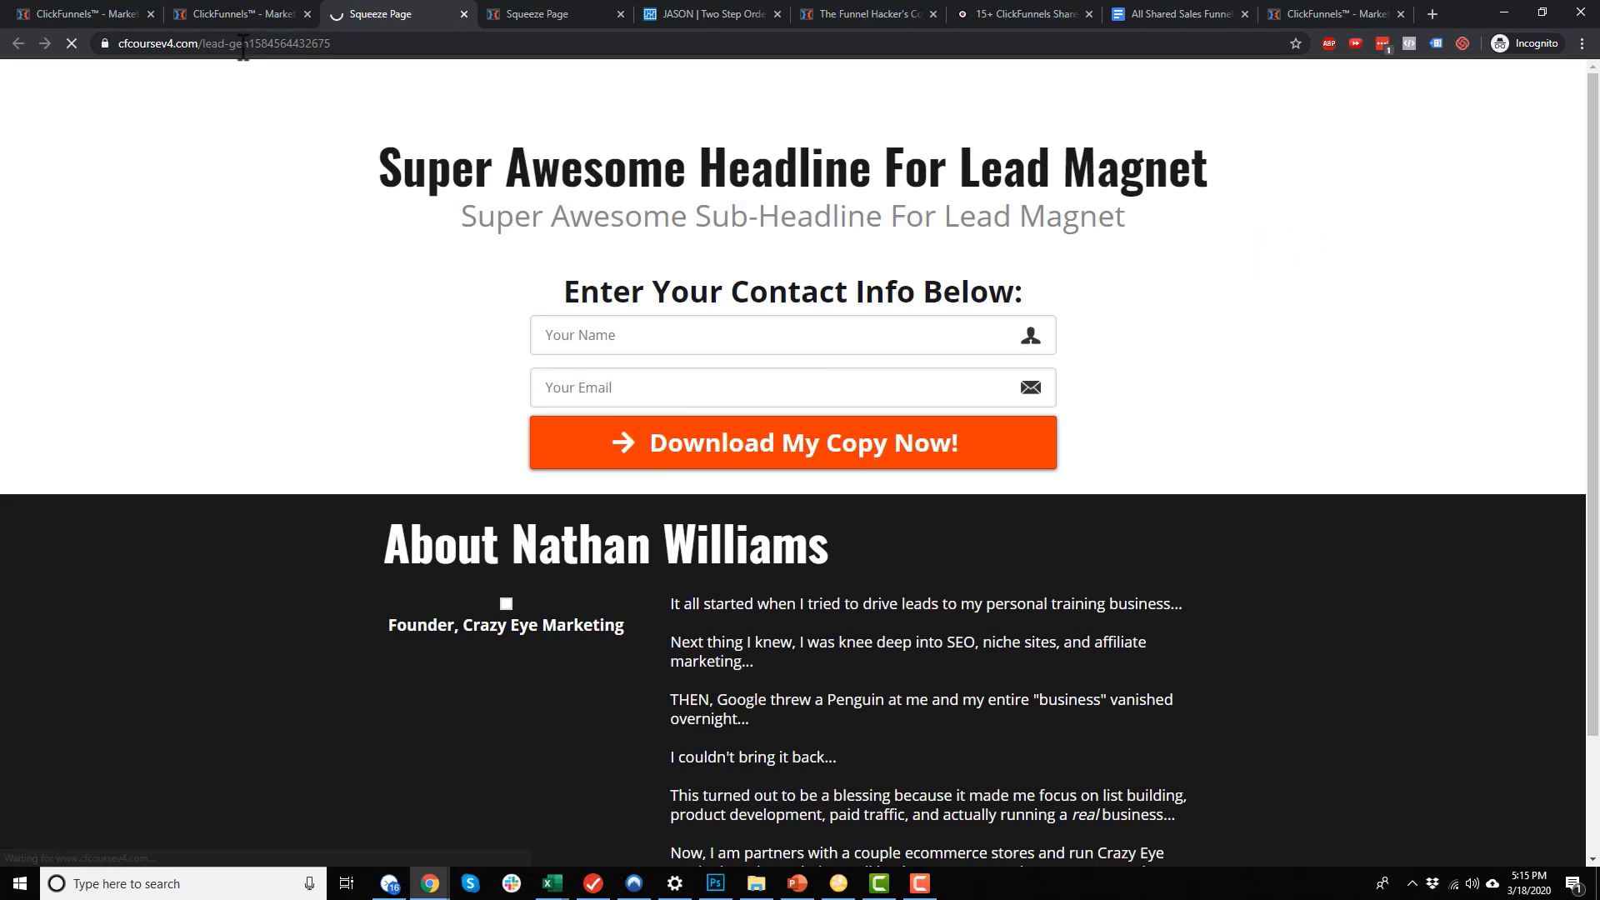
pyautogui.click(241, 43)
pyautogui.click(348, 44)
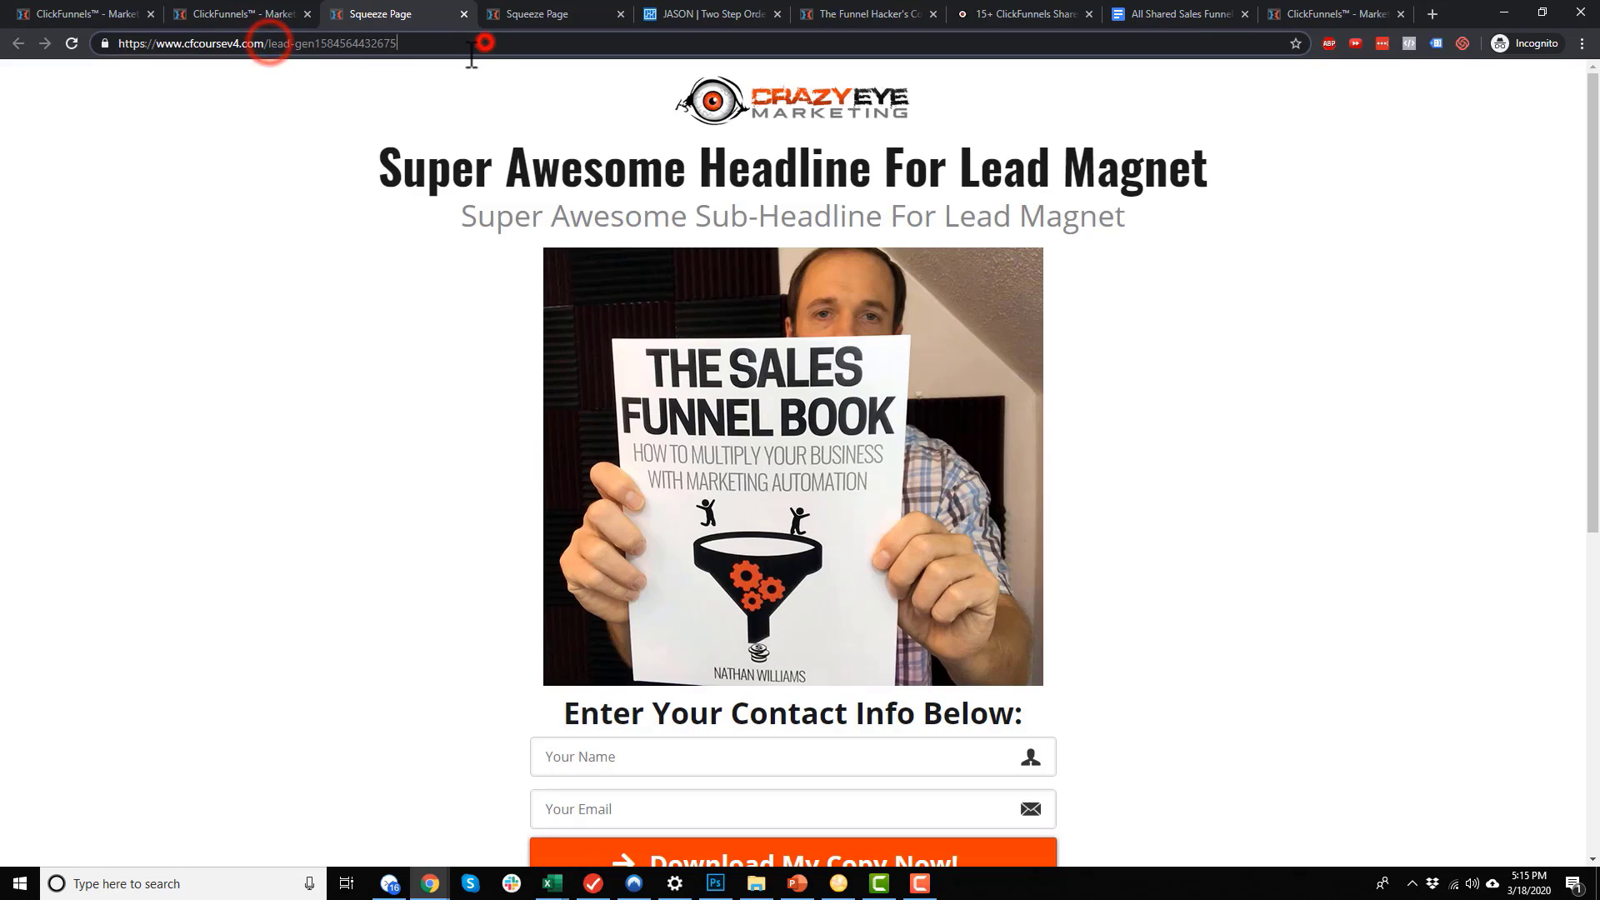
pyautogui.click(242, 14)
pyautogui.moveTo(841, 261); pyautogui.dragTo(652, 256)
pyautogui.click(783, 257)
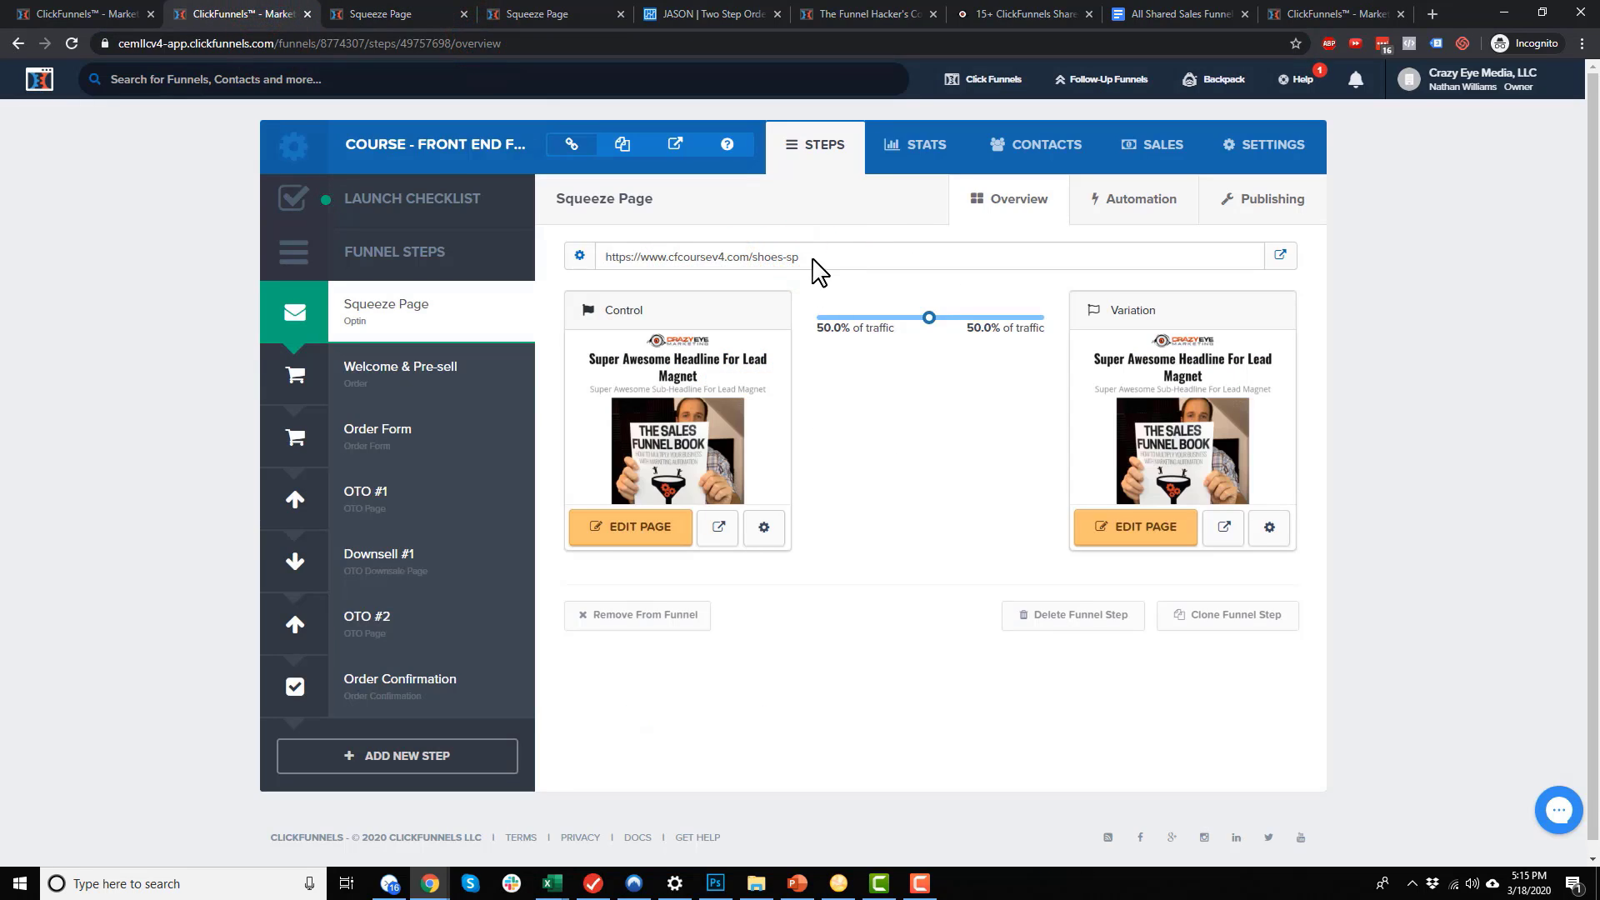
# Set the Control page's path to 'shoes-sp' and update the page
pyautogui.click(764, 530)
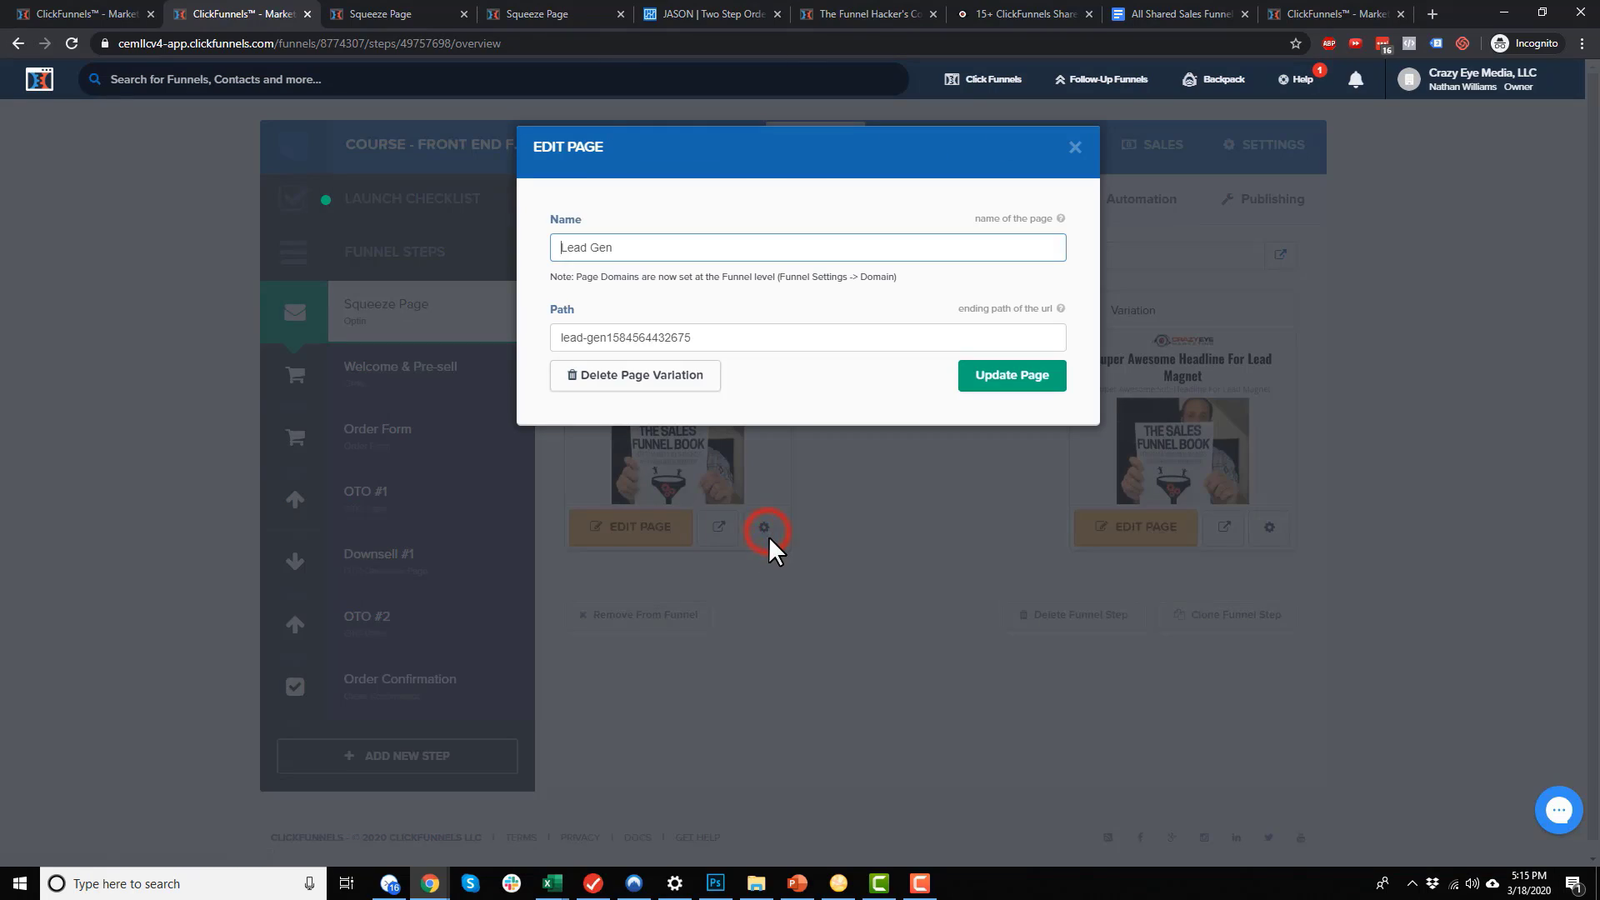
pyautogui.tripleClick(746, 344)
pyautogui.write('shoes-spa')
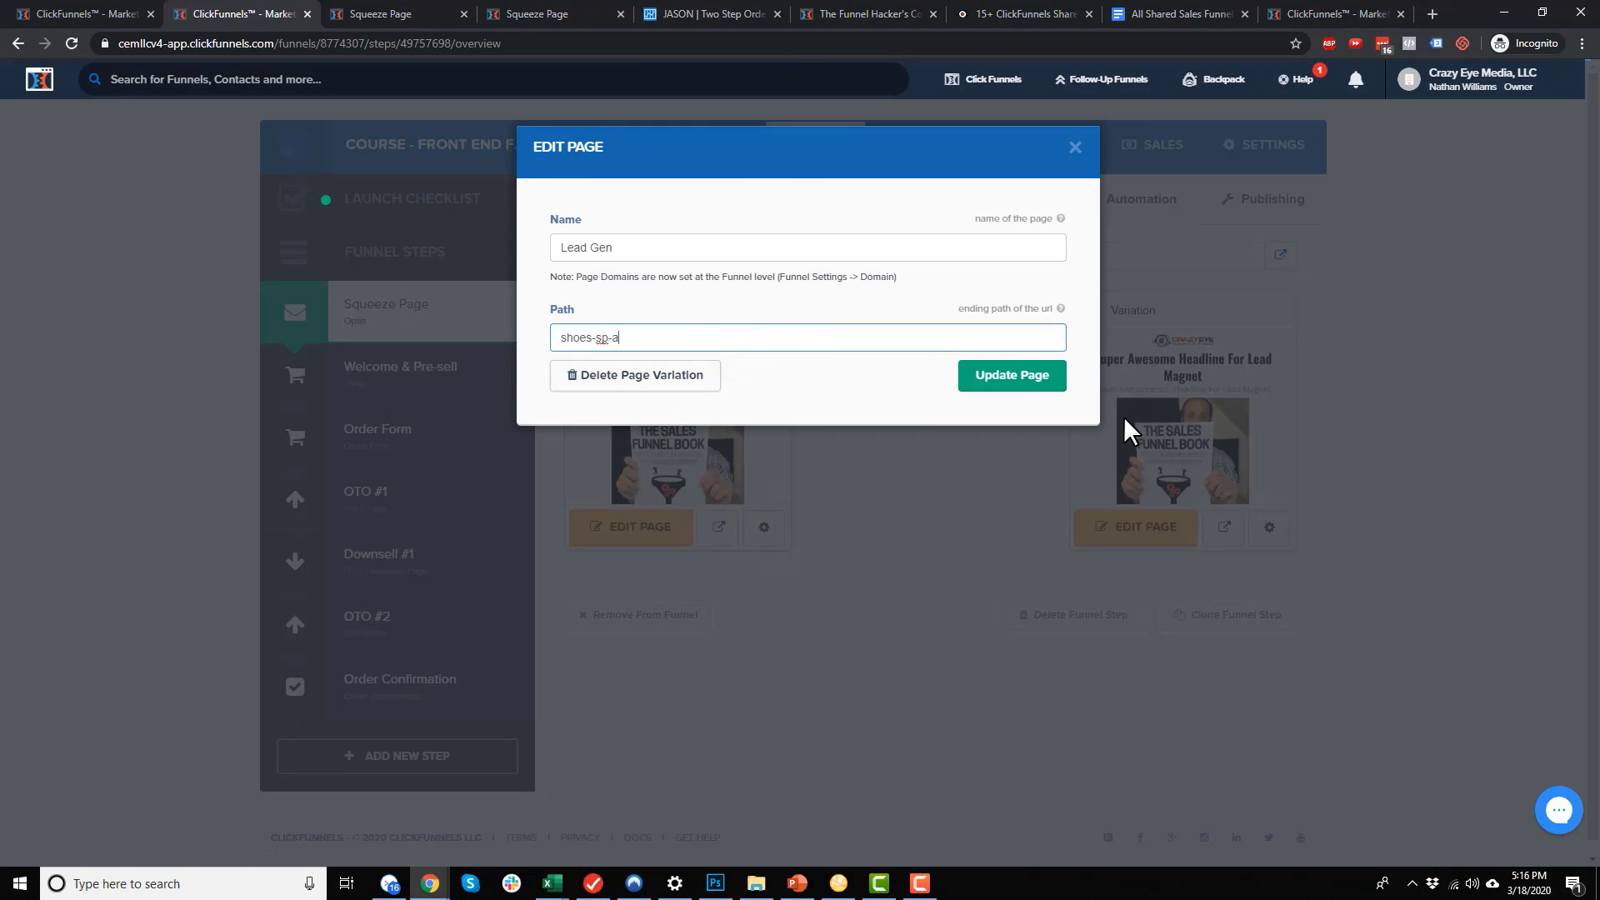
pyautogui.click(616, 338)
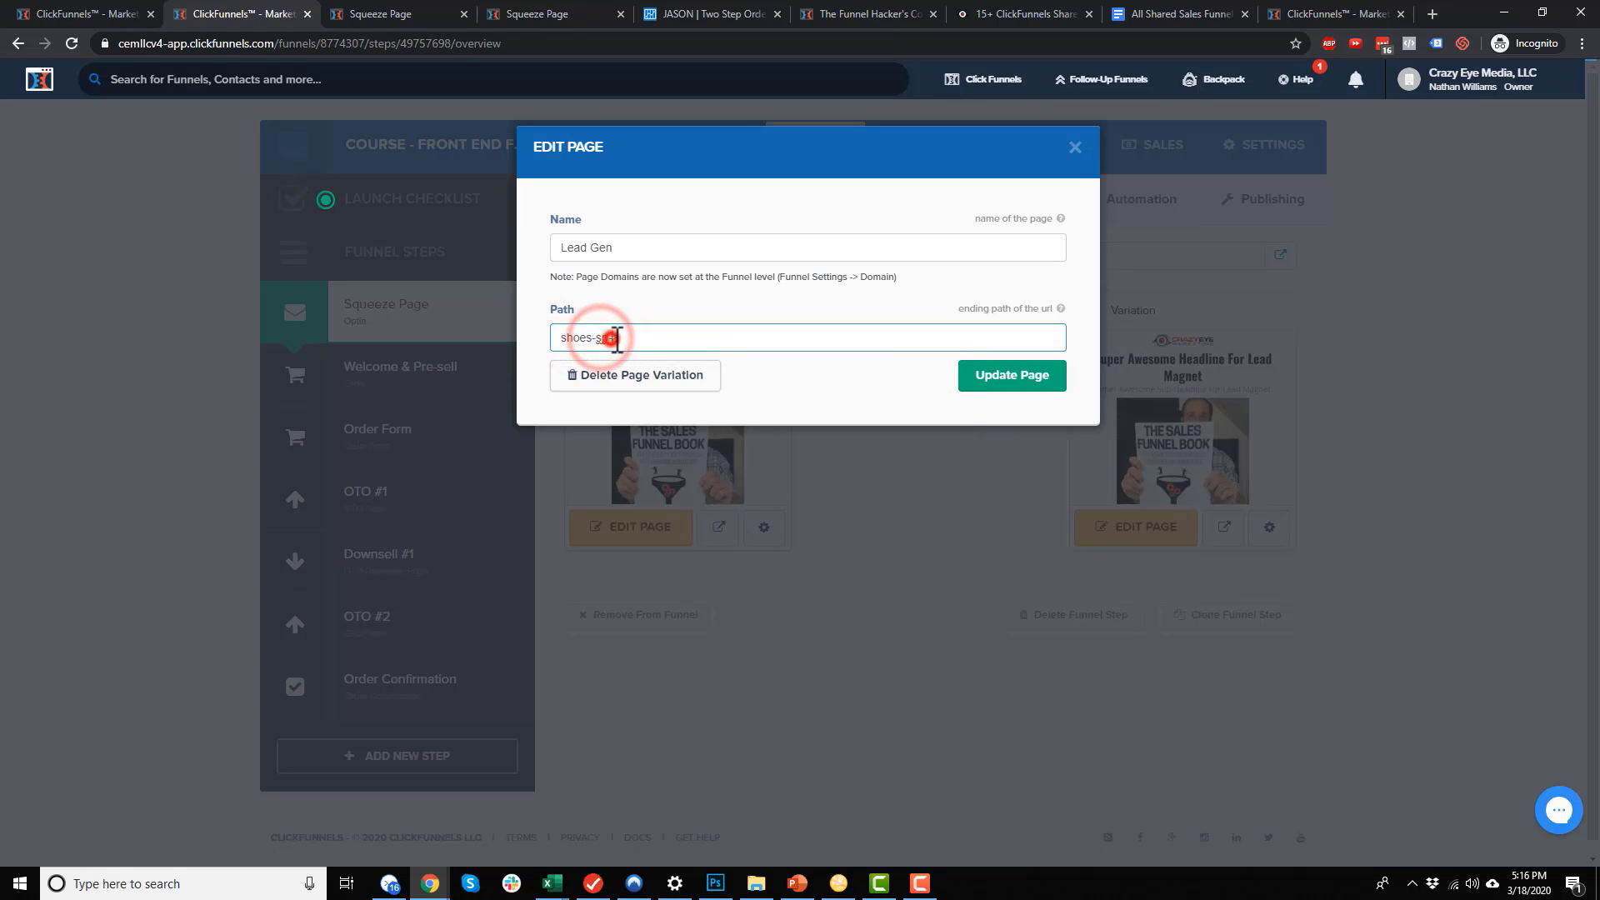
pyautogui.click(1015, 380)
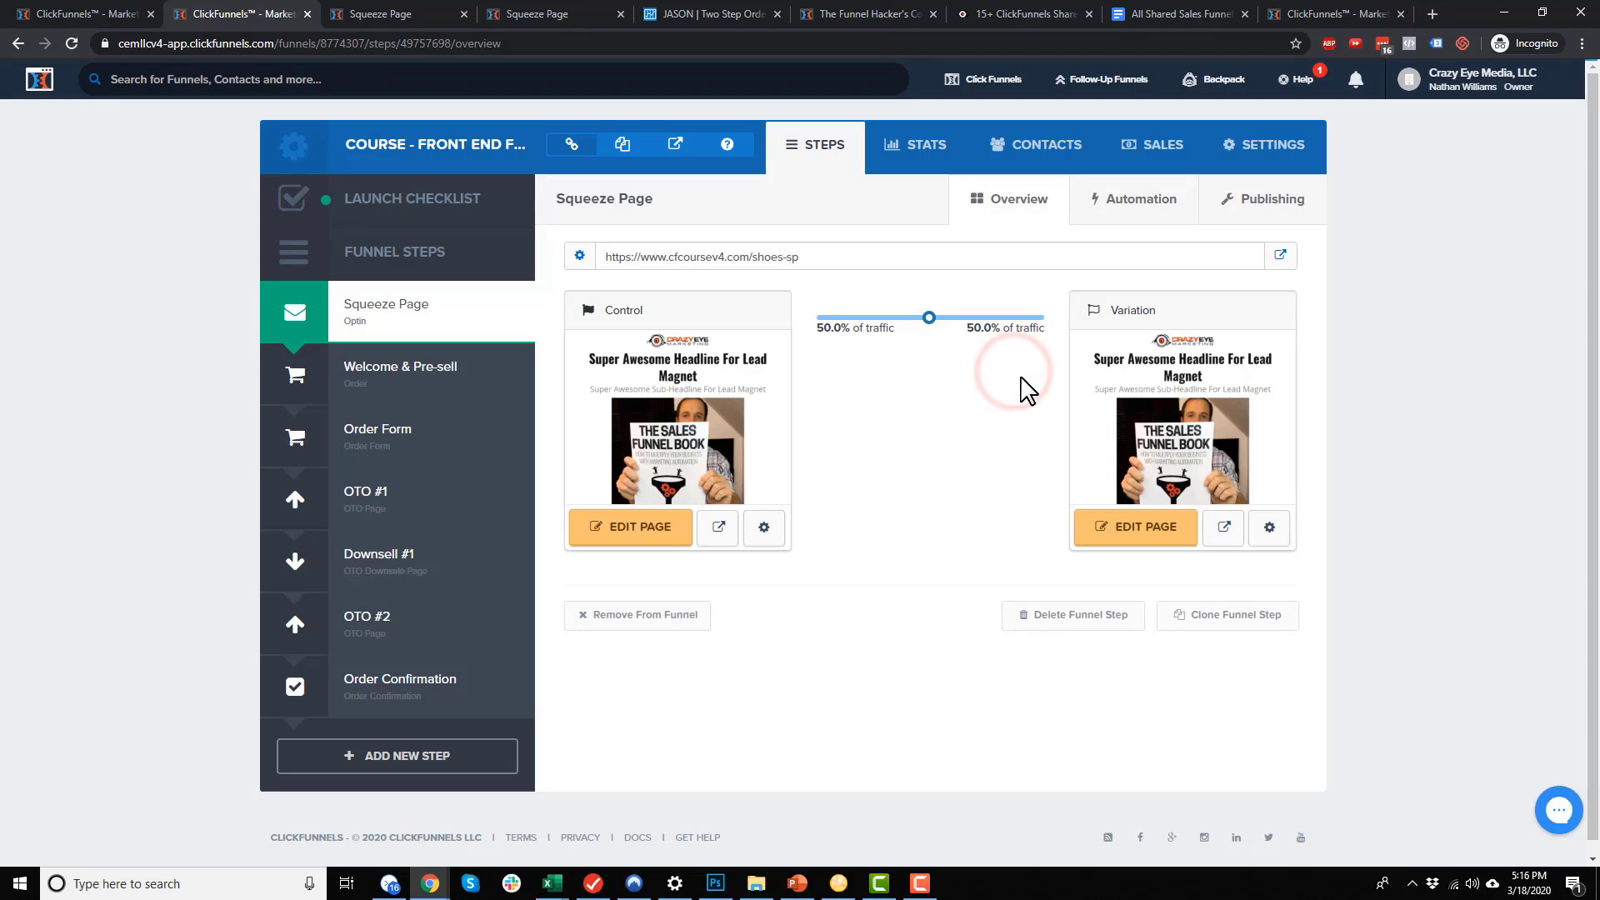
# Paste shoes-sp as the Variation page's path and update it, saved as shoes-sp-b
pyautogui.click(1270, 527)
pyautogui.click(807, 338)
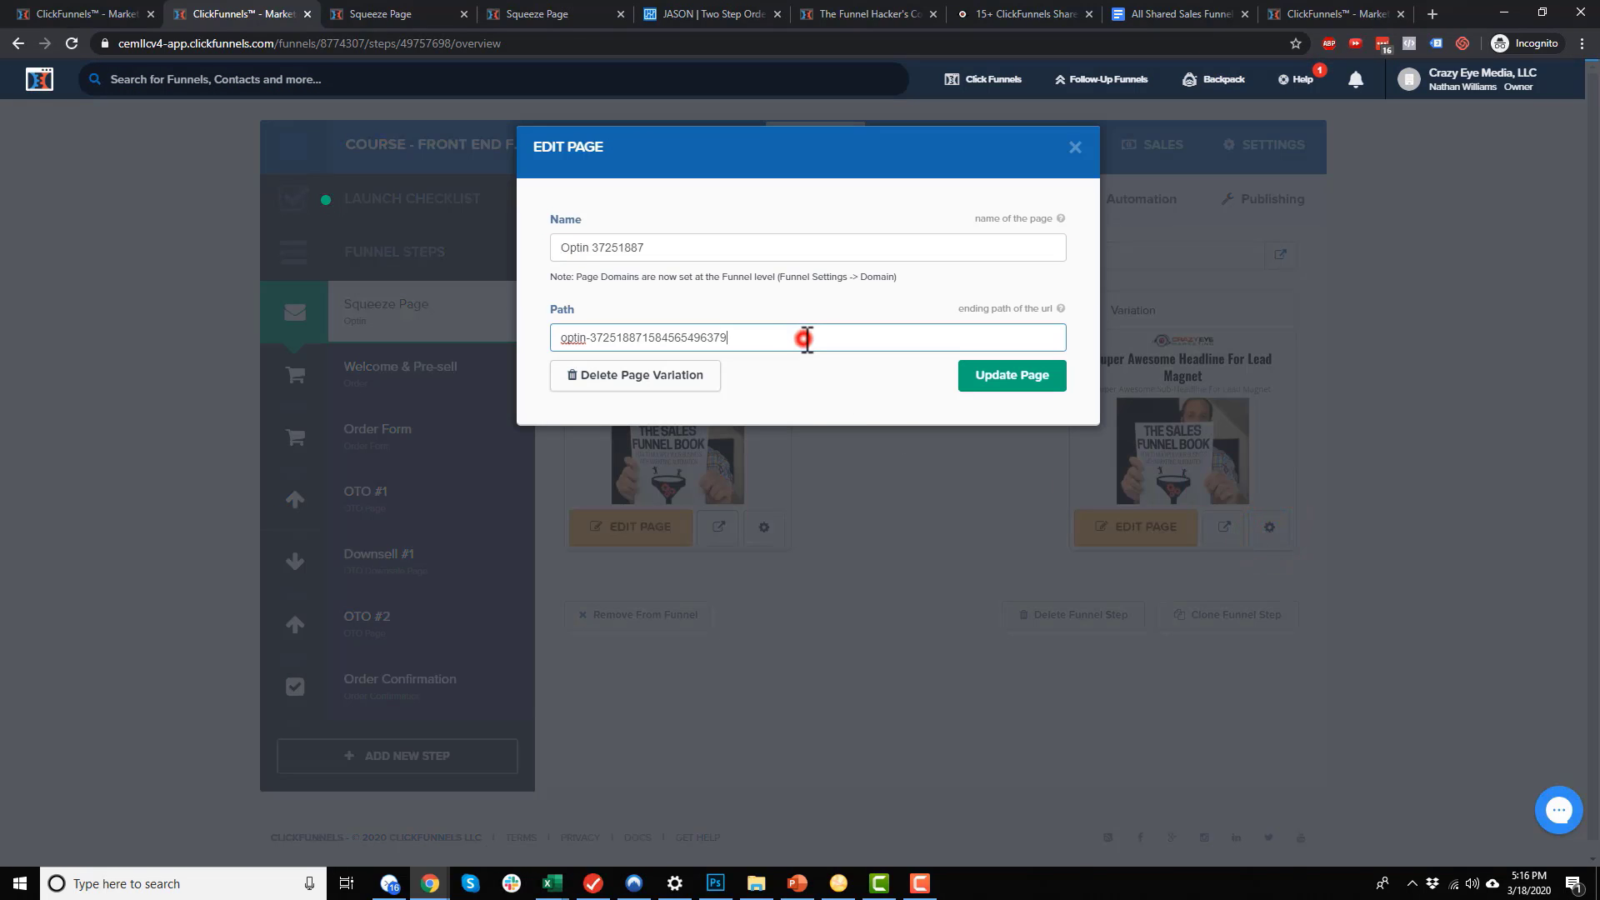
pyautogui.tripleClick(807, 337)
pyautogui.write('shoes-sp')
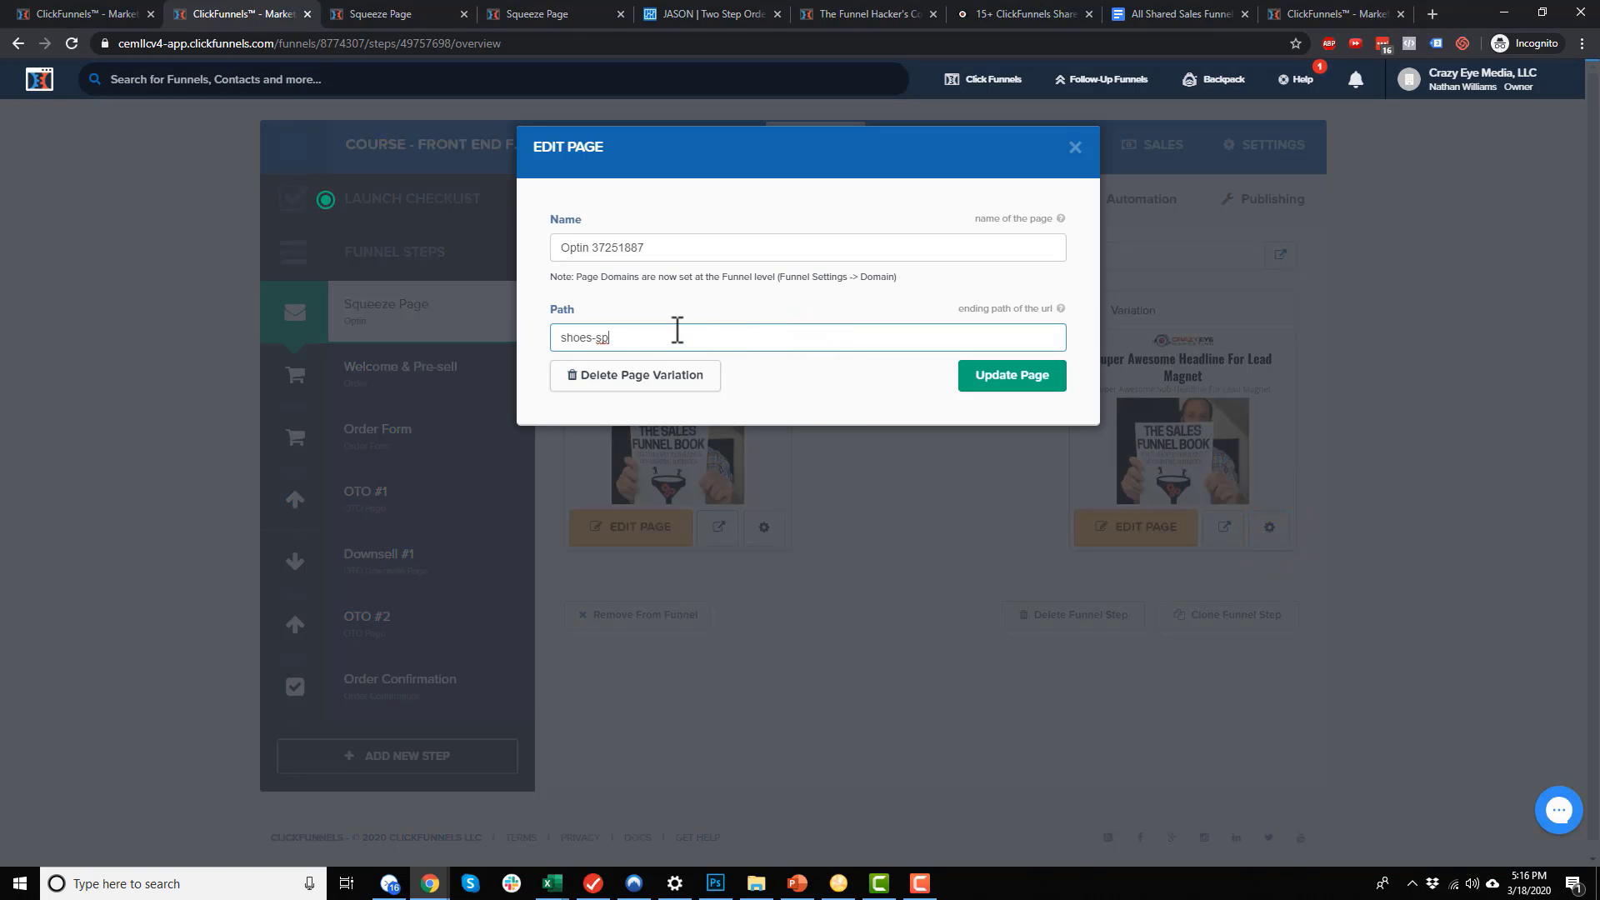
pyautogui.click(995, 385)
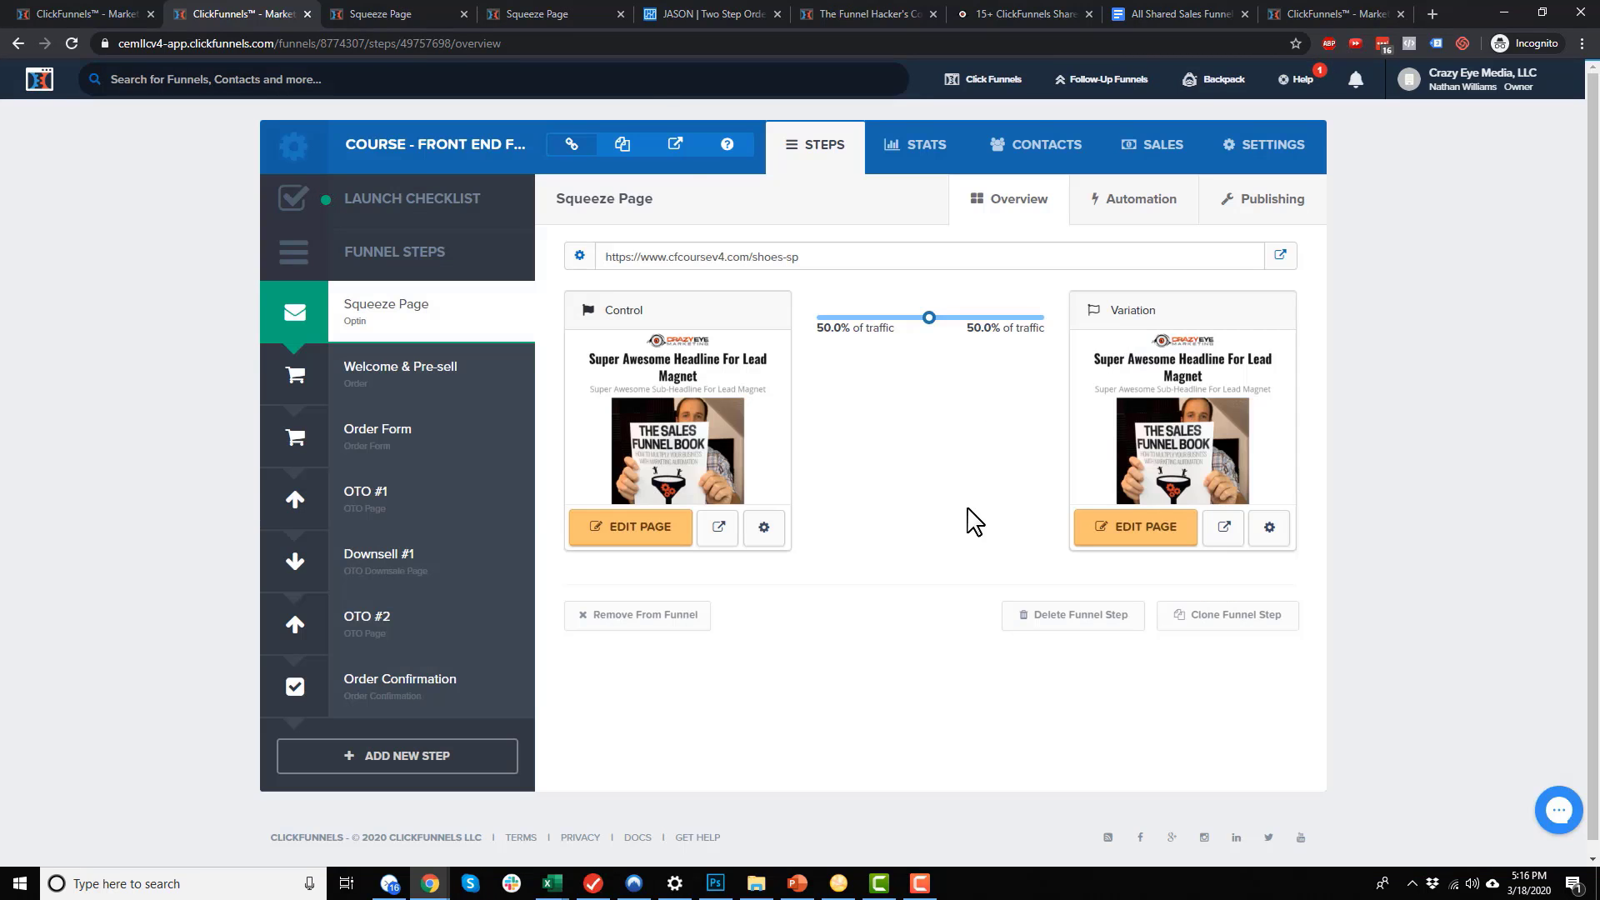
pyautogui.click(968, 510)
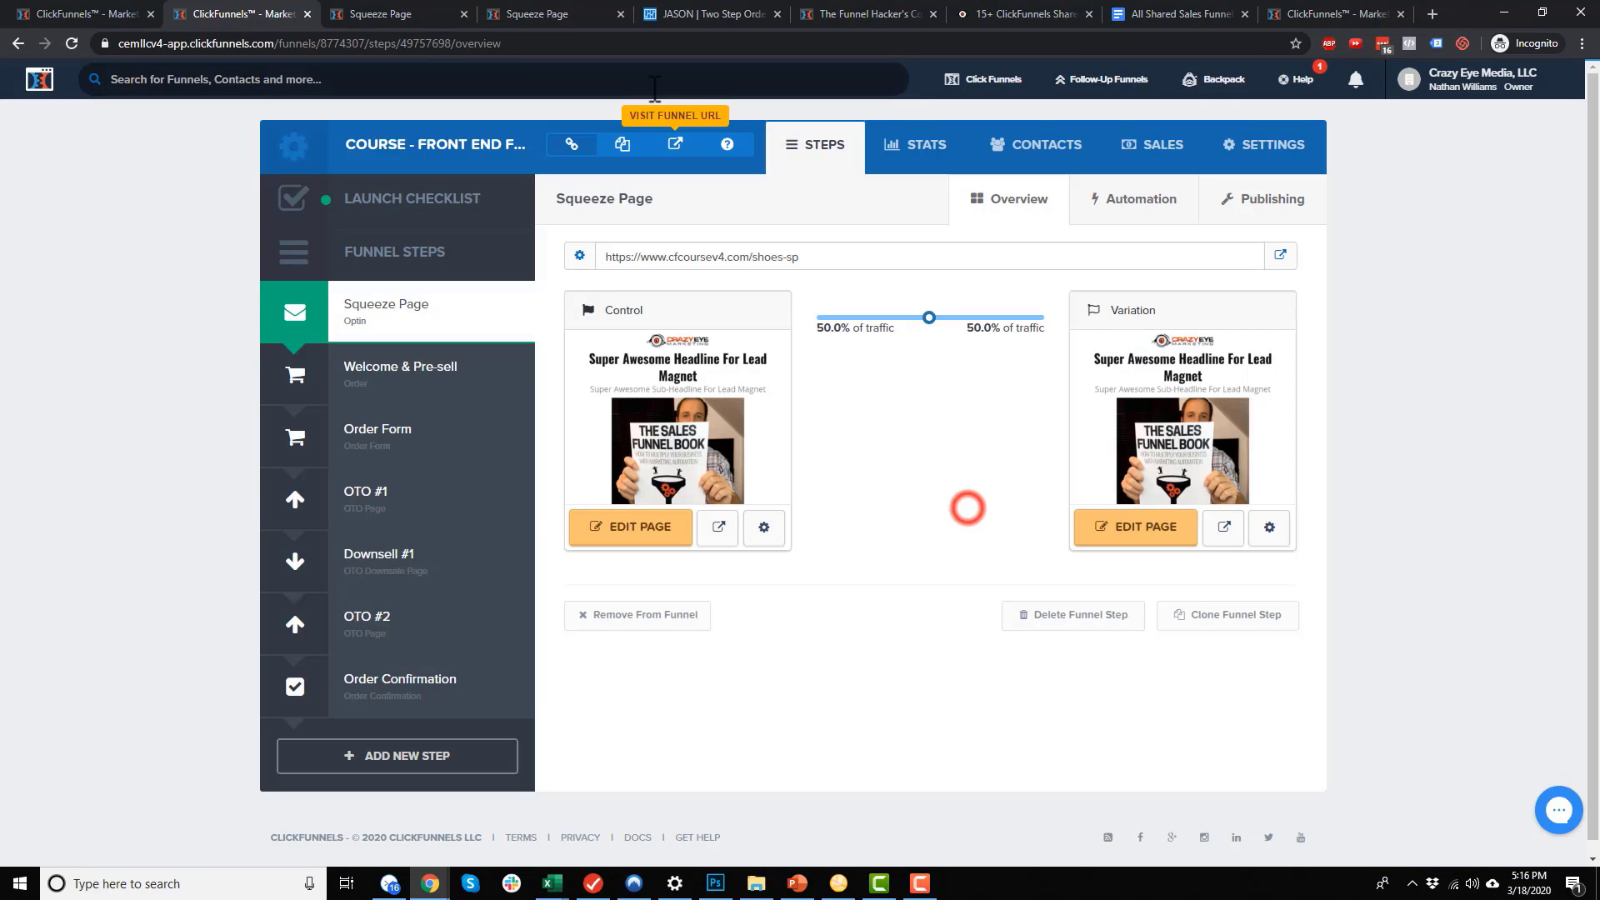
# Open the live funnel URL, confirm the squeeze page path reads shoes-sp-a, and return to ClickFunnels
pyautogui.click(676, 146)
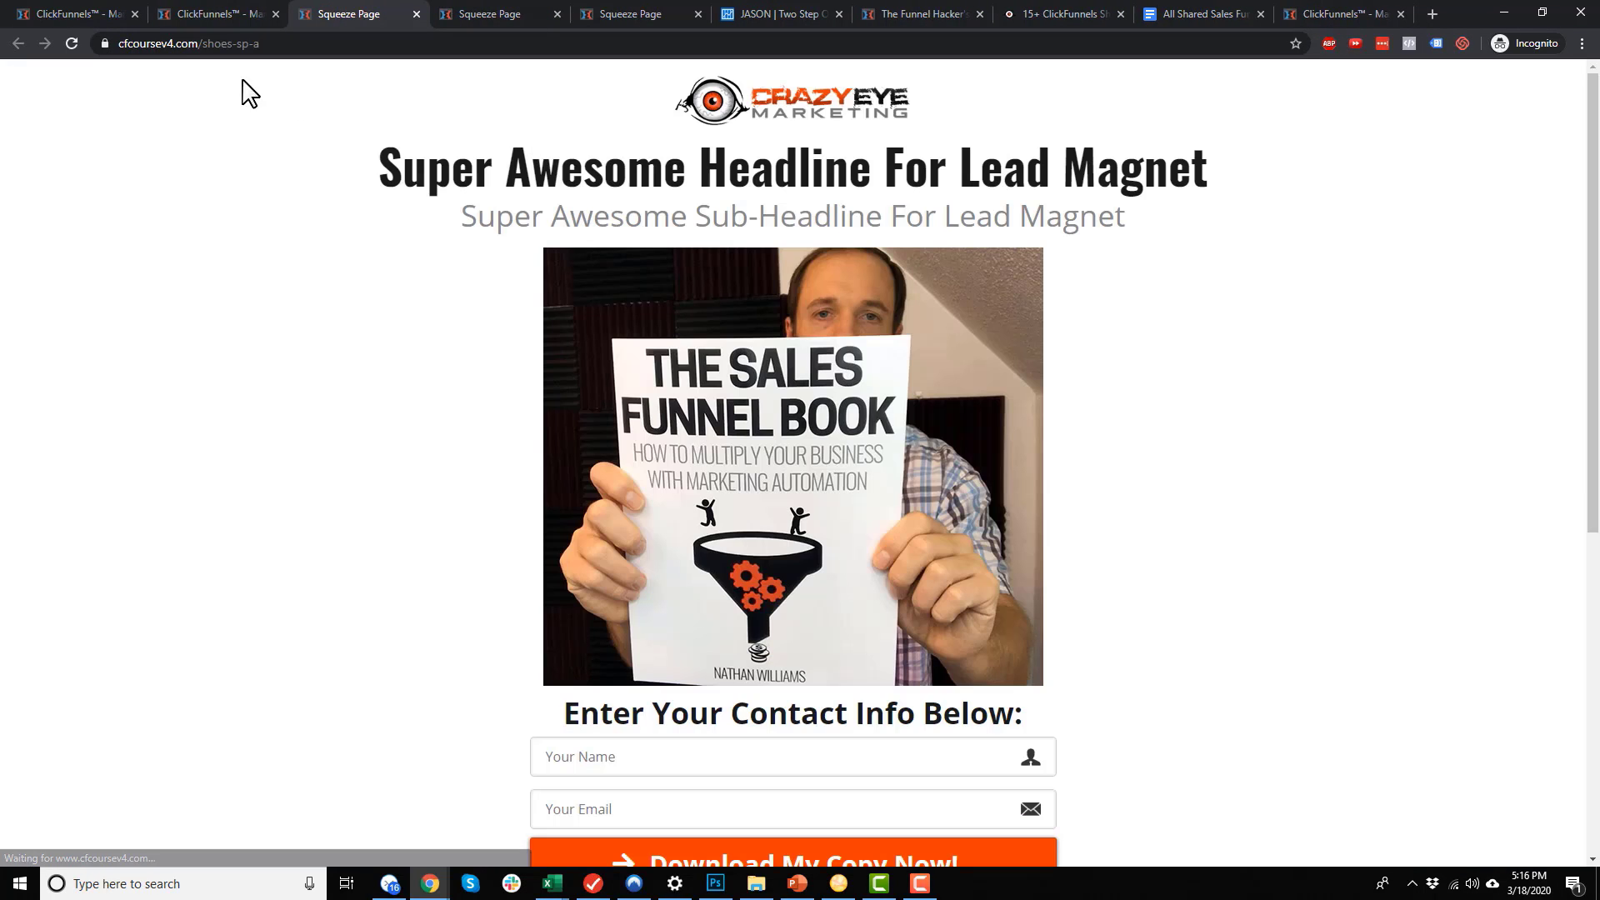
pyautogui.doubleClick(205, 44)
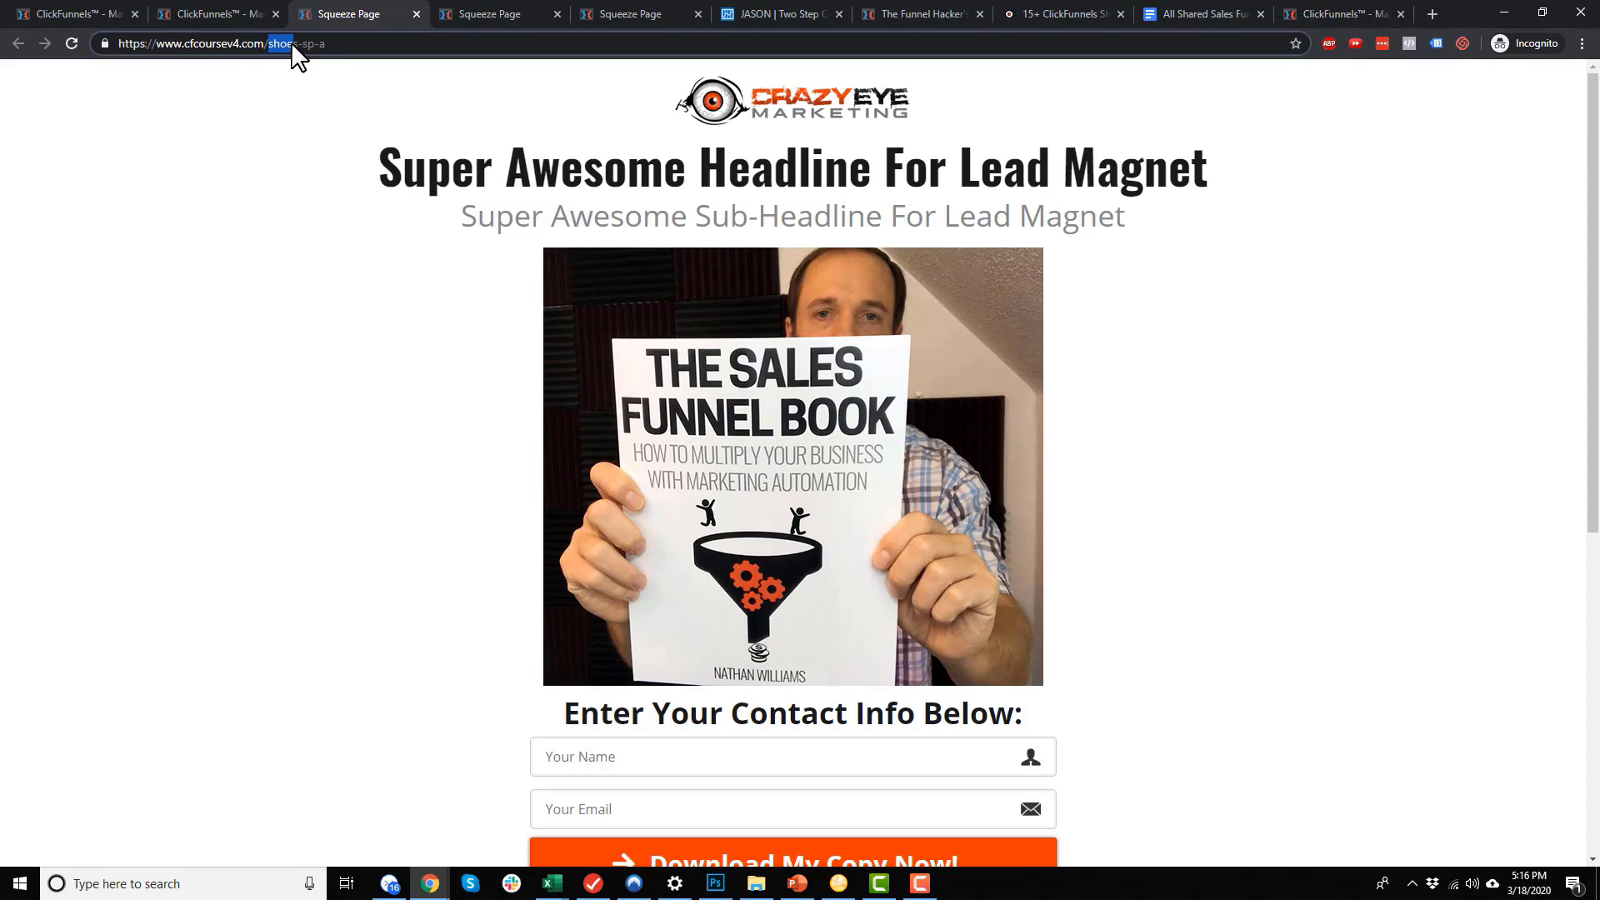
pyautogui.moveTo(299, 45); pyautogui.dragTo(316, 47)
pyautogui.click(313, 47)
pyautogui.moveTo(307, 36); pyautogui.dragTo(344, 43)
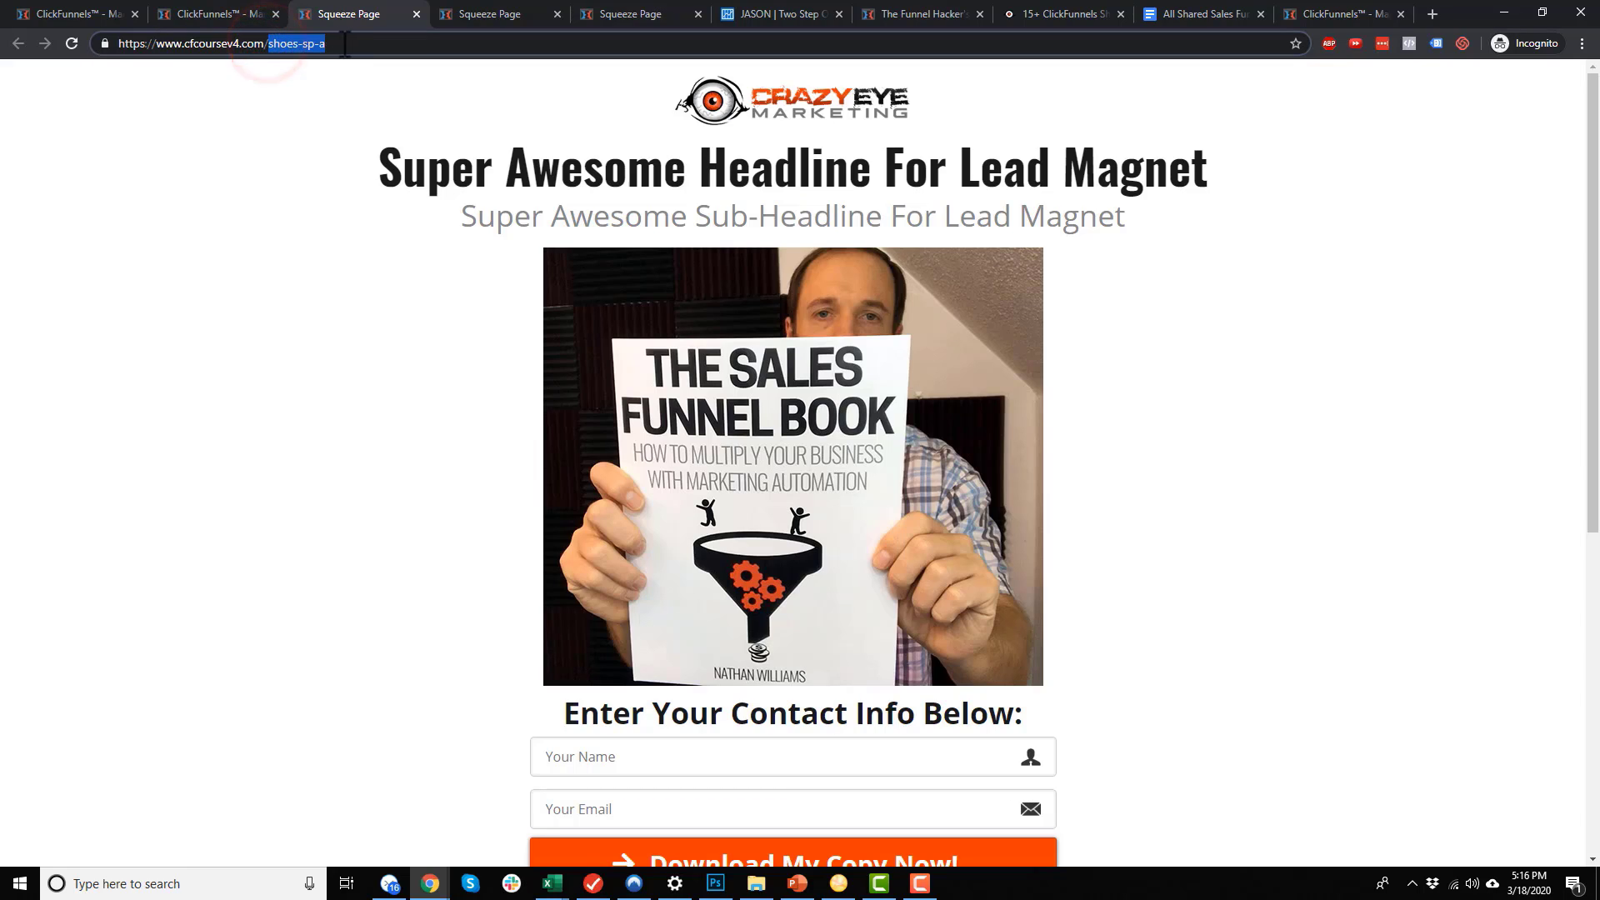
pyautogui.click(269, 43)
pyautogui.click(245, 15)
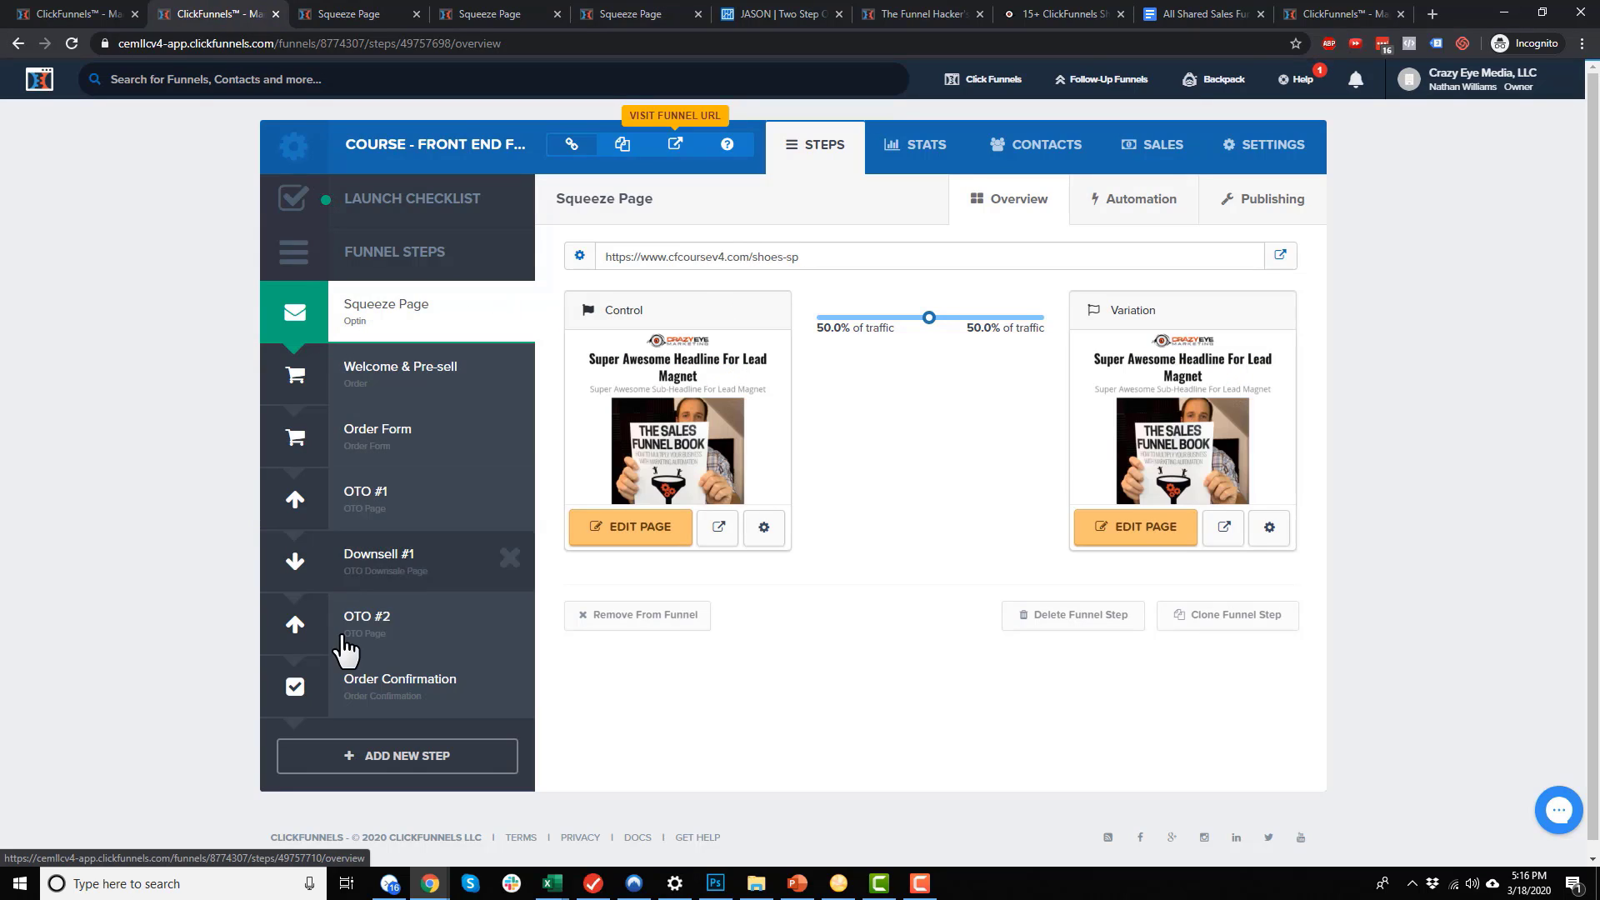
# Change the Welcome & Pre-sell step's path to shoes-welcome and save it
pyautogui.click(409, 384)
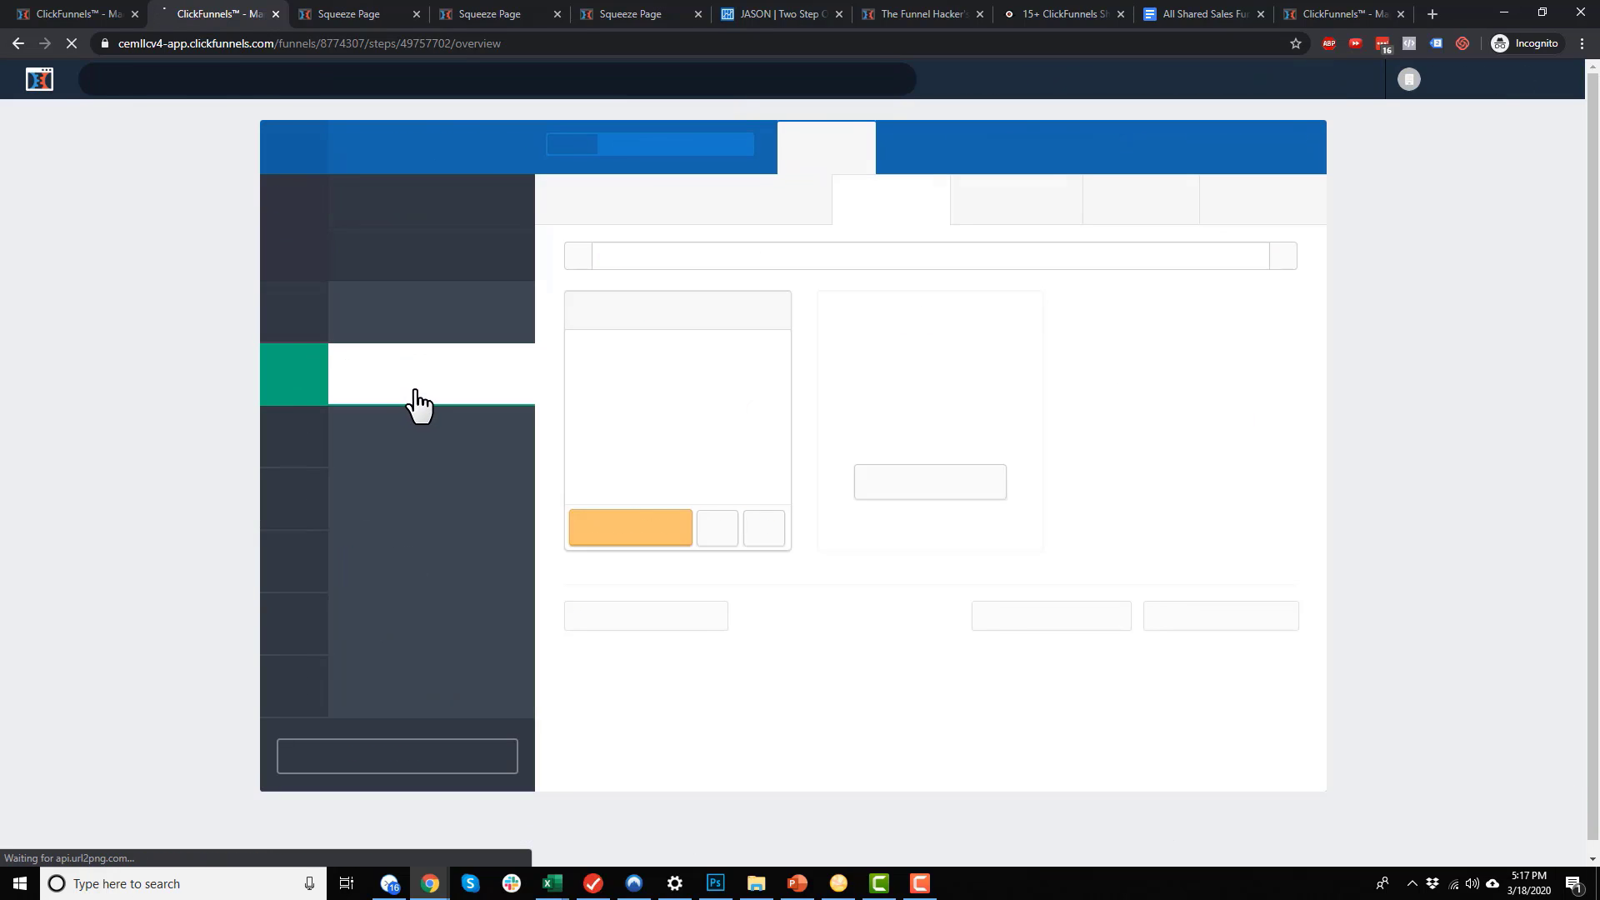
pyautogui.click(1272, 202)
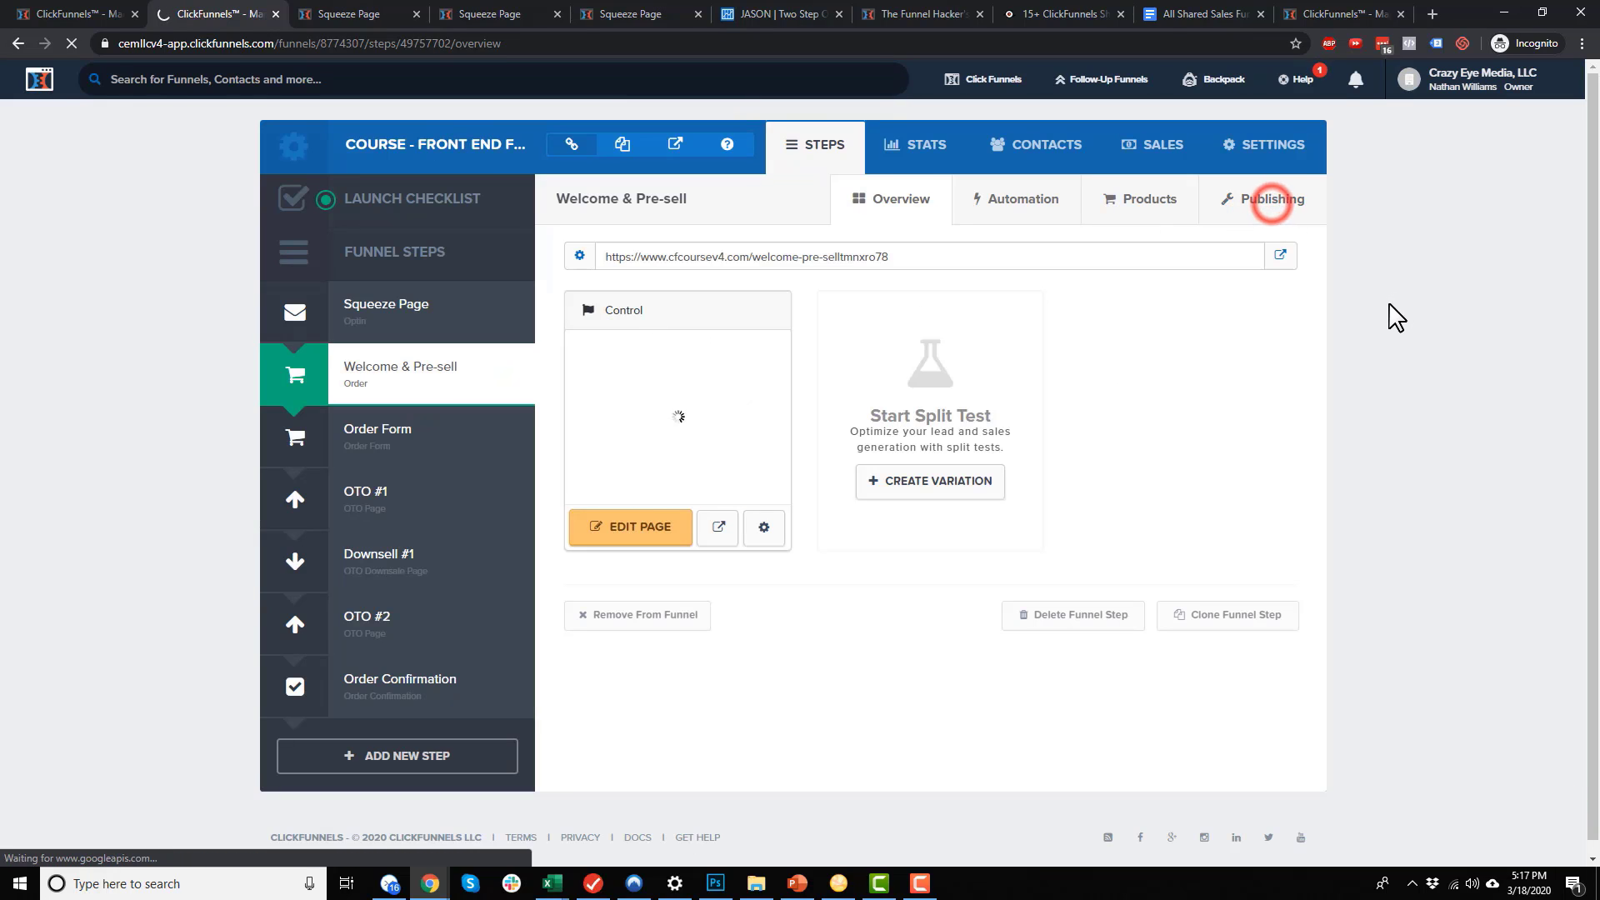
pyautogui.moveTo(1135, 284); pyautogui.dragTo(943, 229)
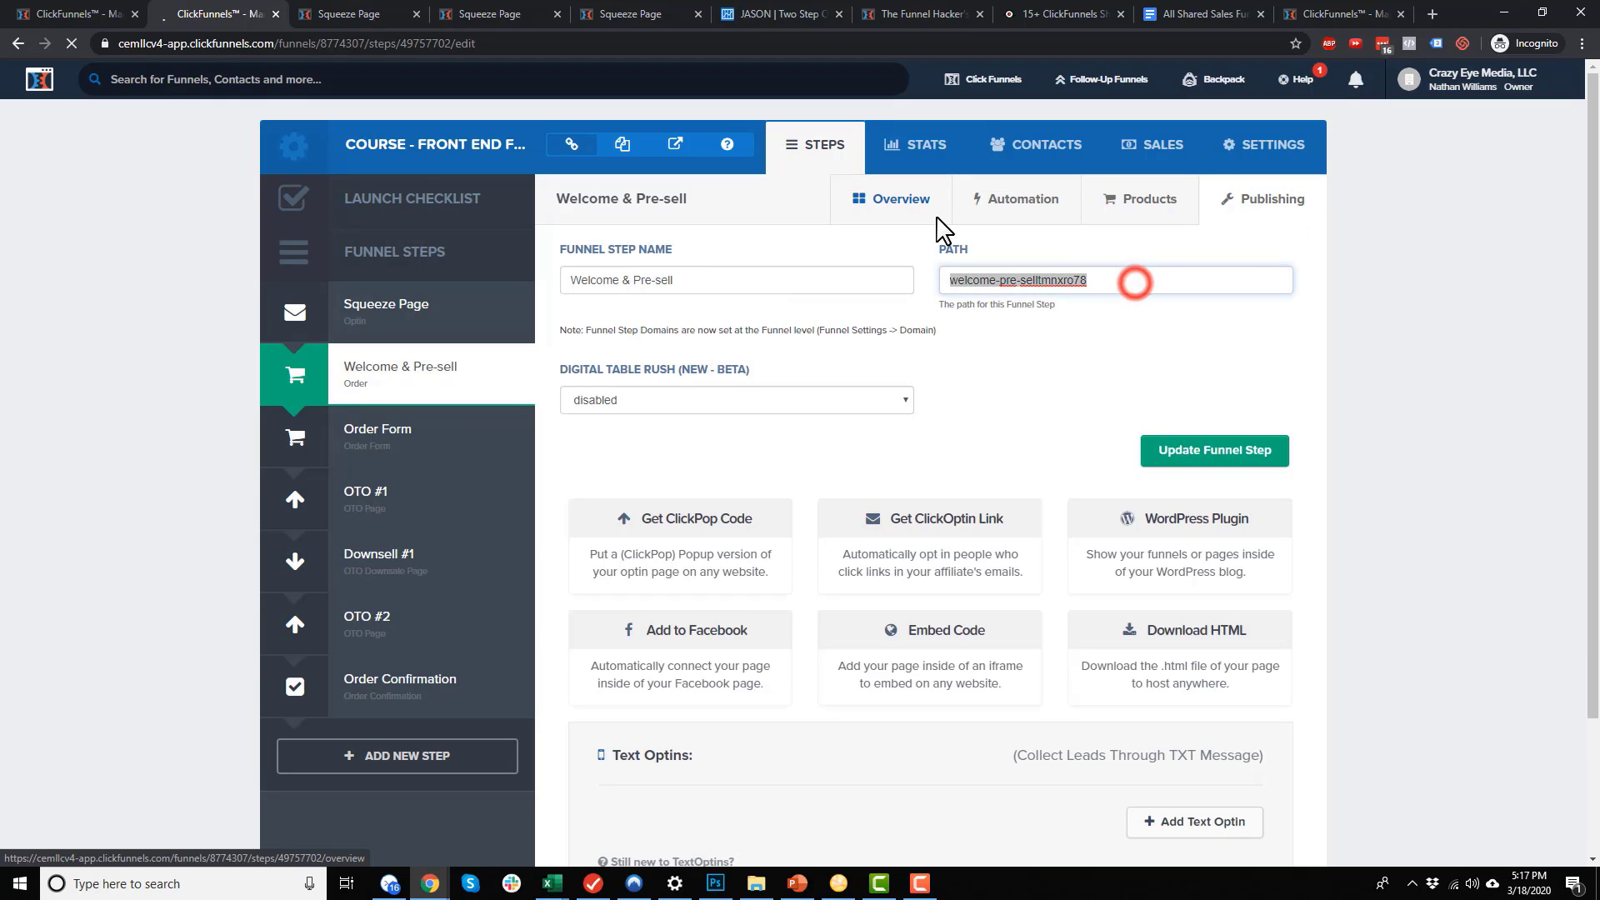
pyautogui.write('shoes-wel')
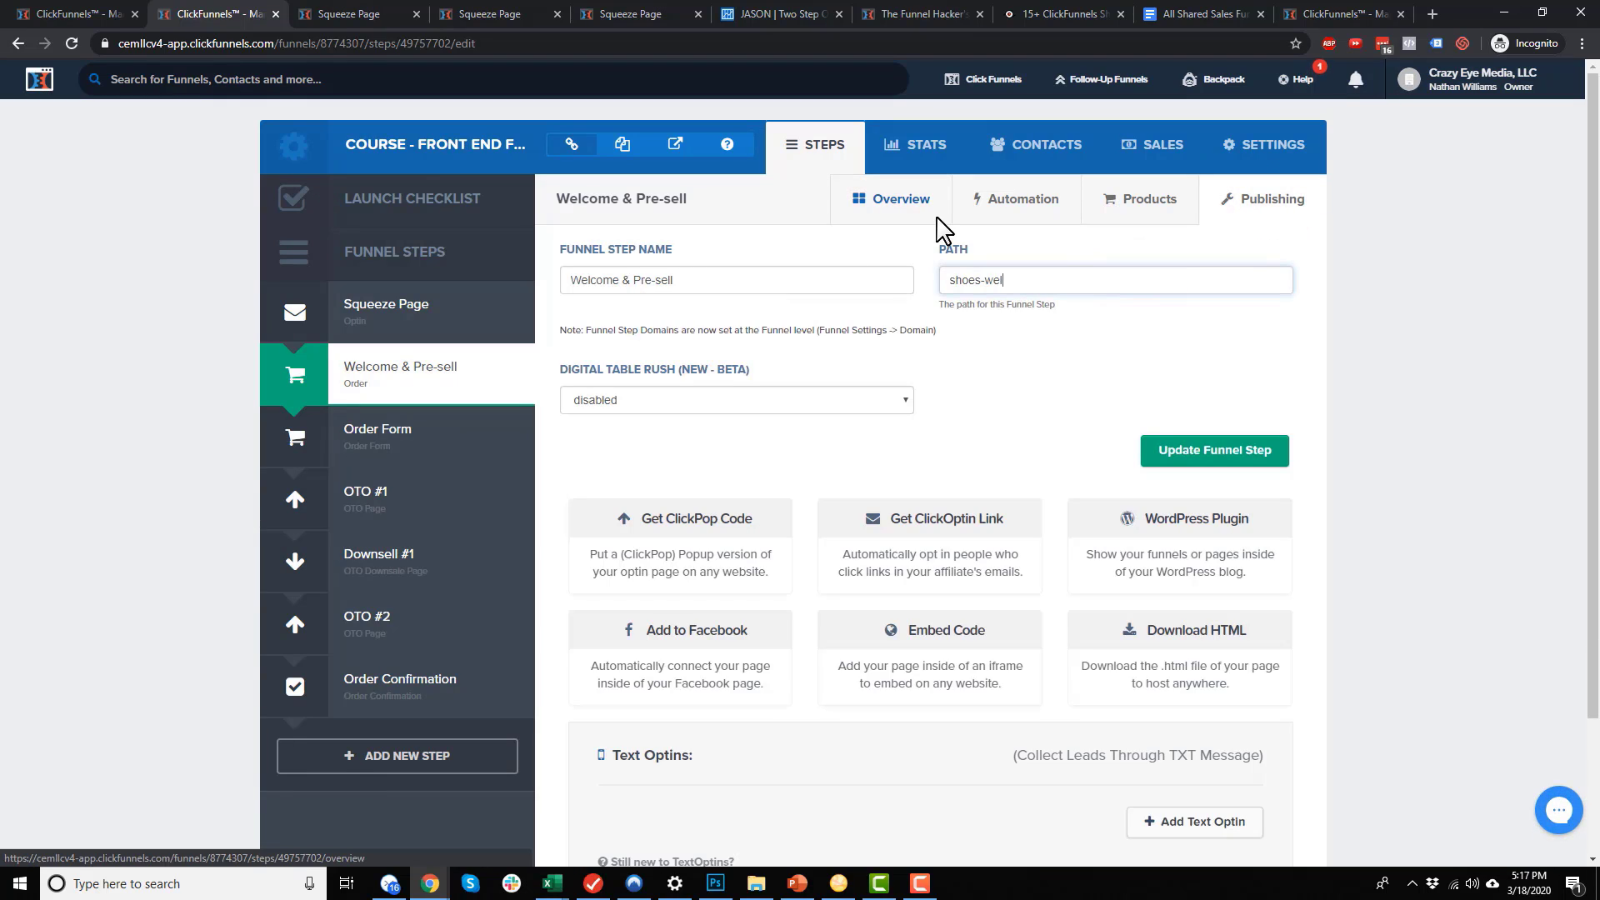
pyautogui.write('come')
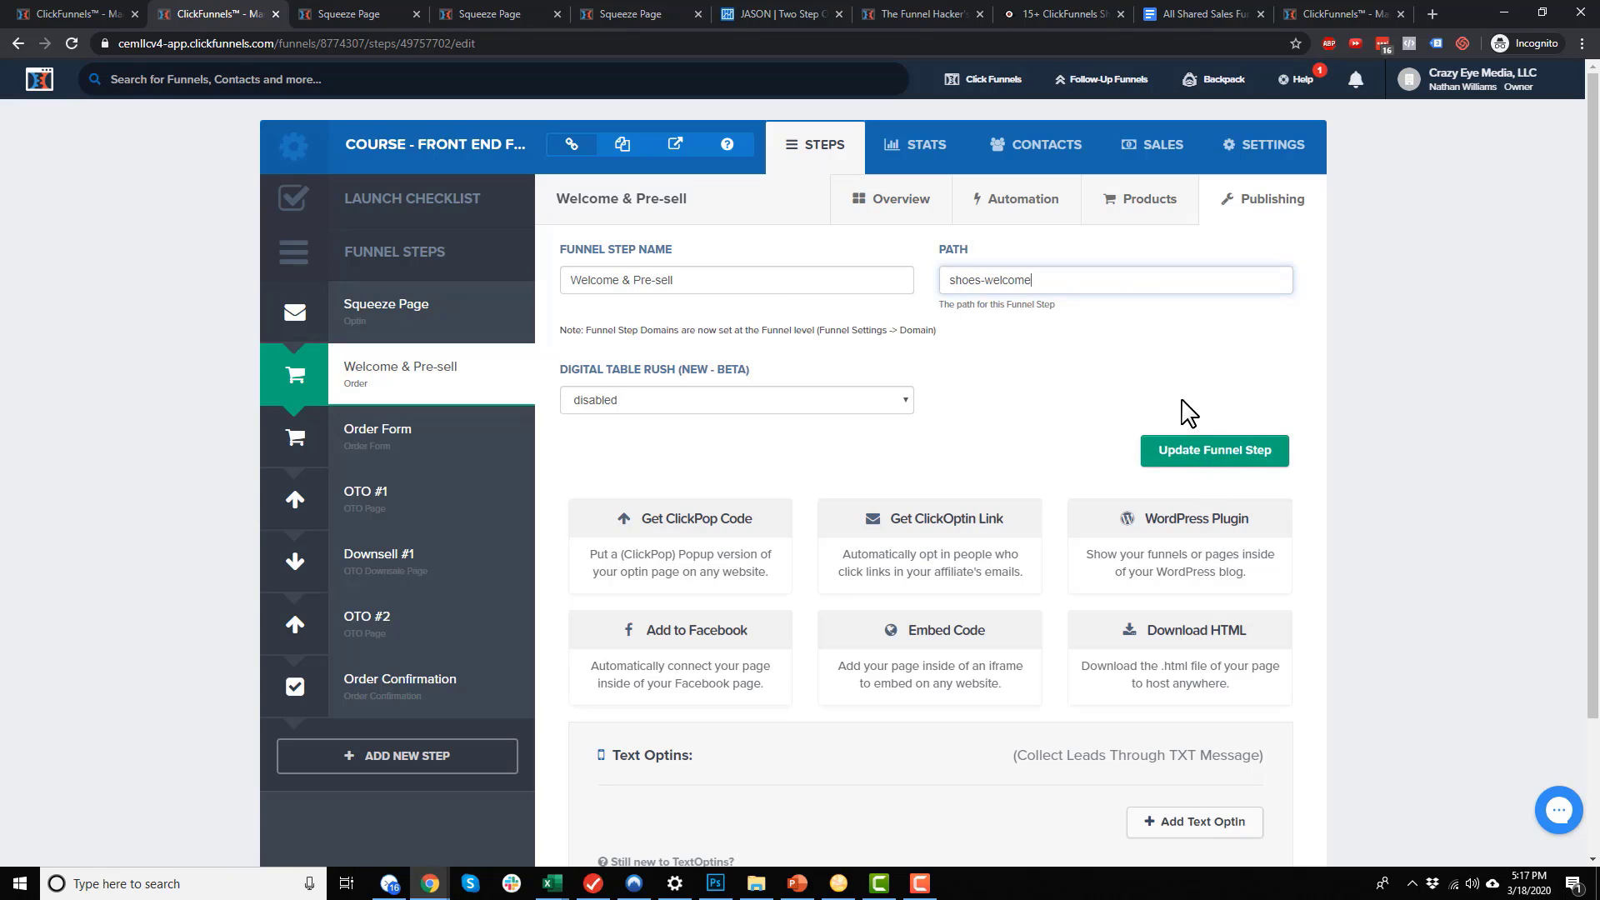
pyautogui.hotkey('ctrl', 'a')
pyautogui.hotkey('ctrl', 'c')
pyautogui.click(1236, 458)
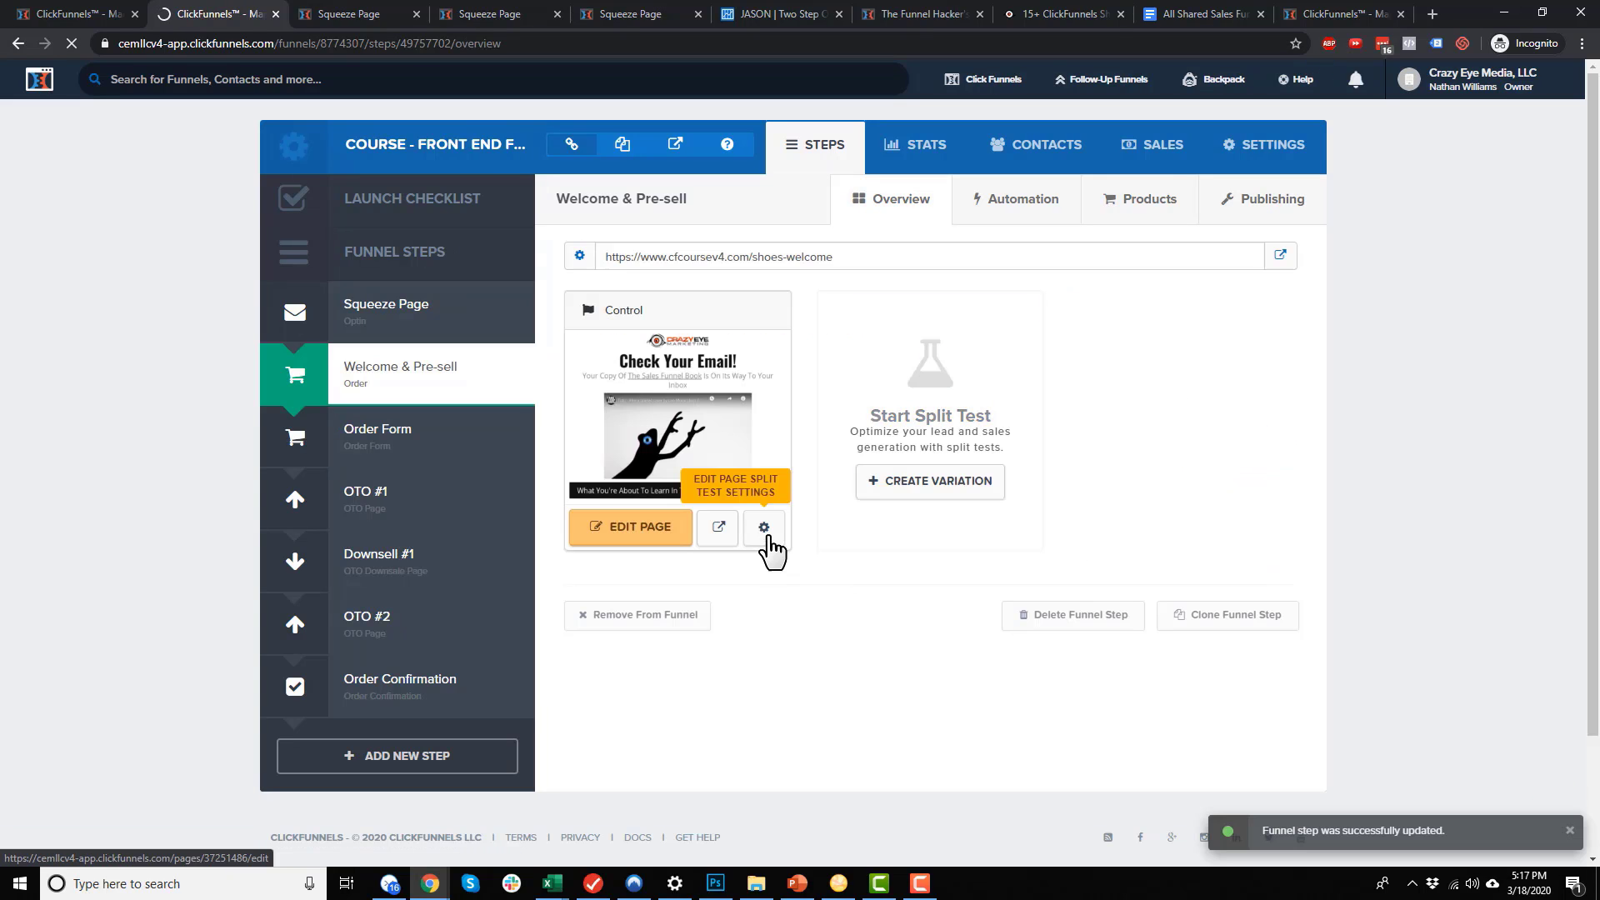
# Set the Welcome & Pre-sell page path to shoes-welcome-a and save the page
pyautogui.click(764, 528)
pyautogui.click(793, 337)
pyautogui.hotkey('ctrl', 'a')
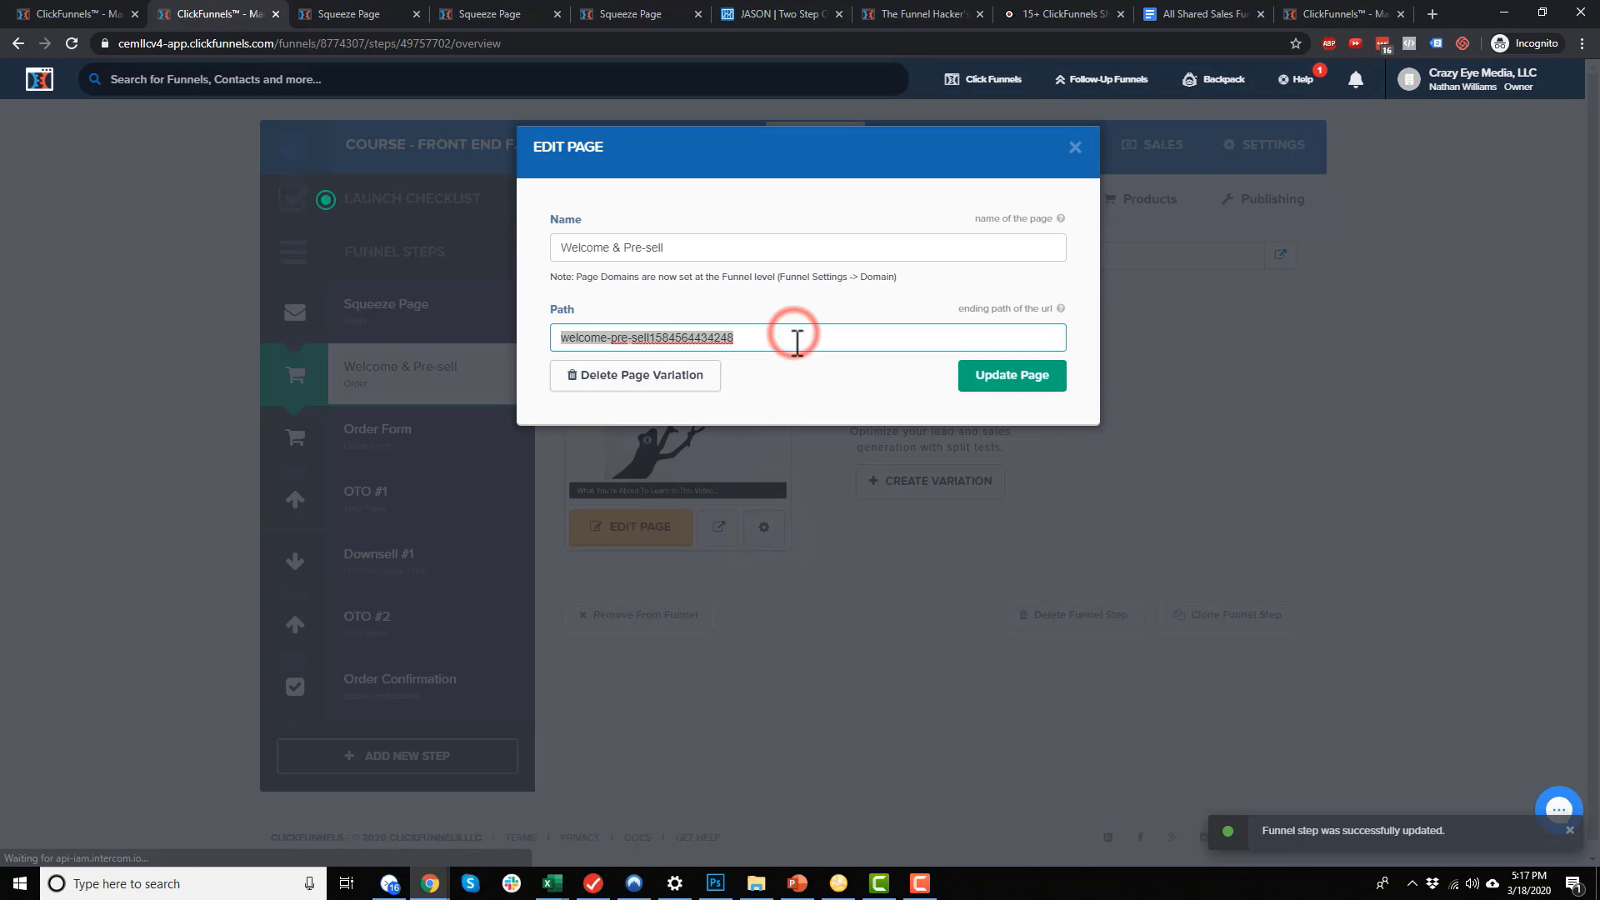
pyautogui.hotkey('ctrl', 'v')
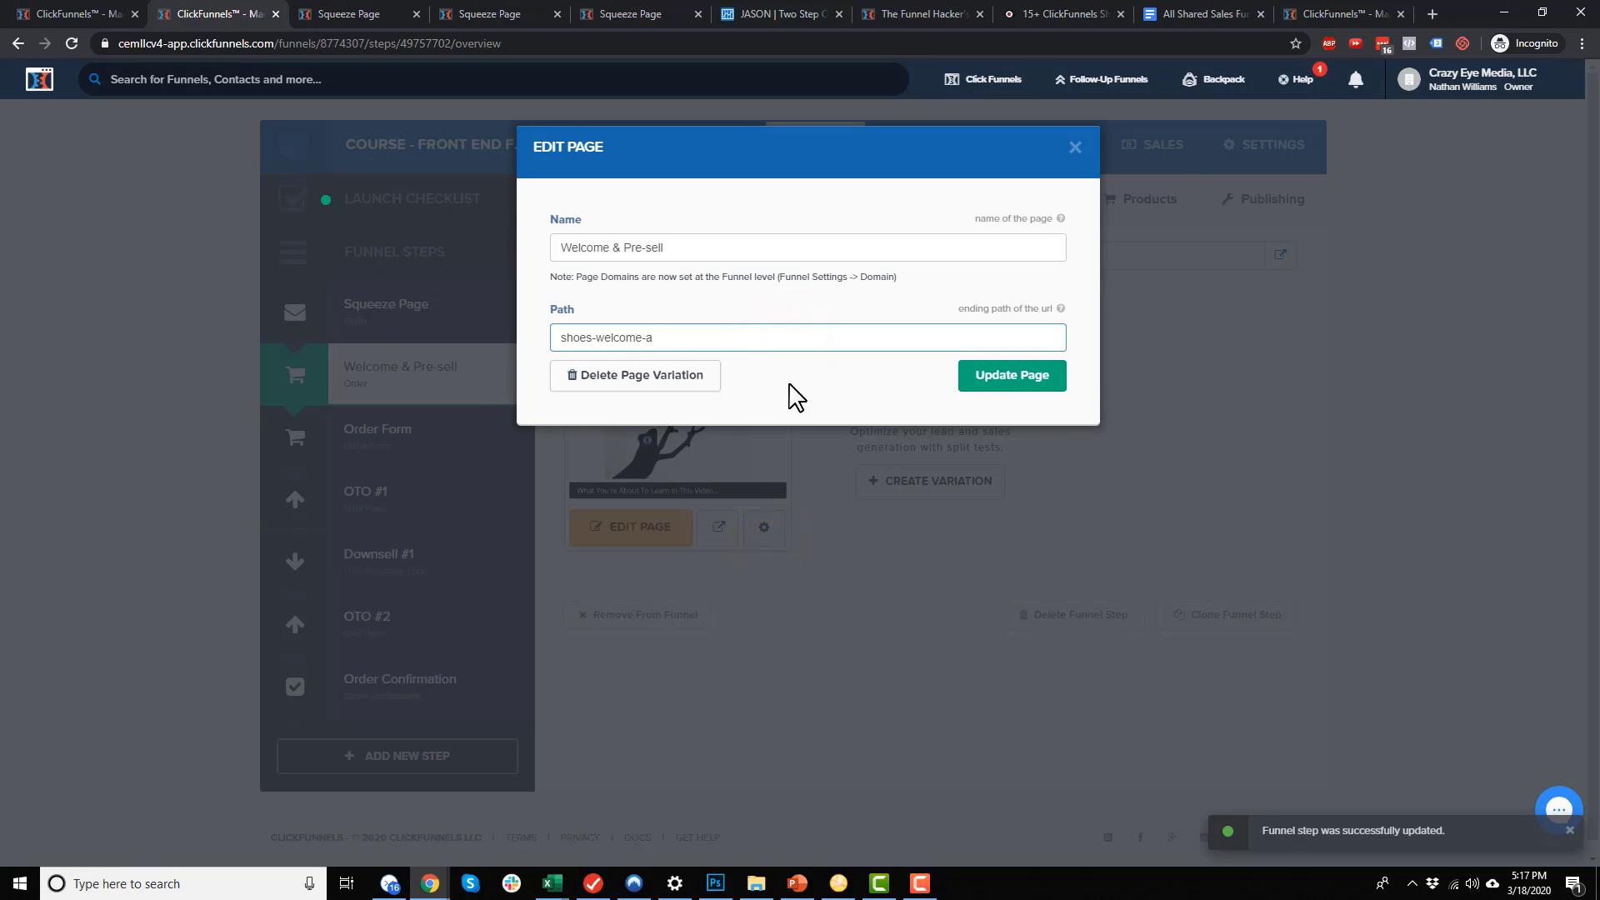
pyautogui.click(1009, 383)
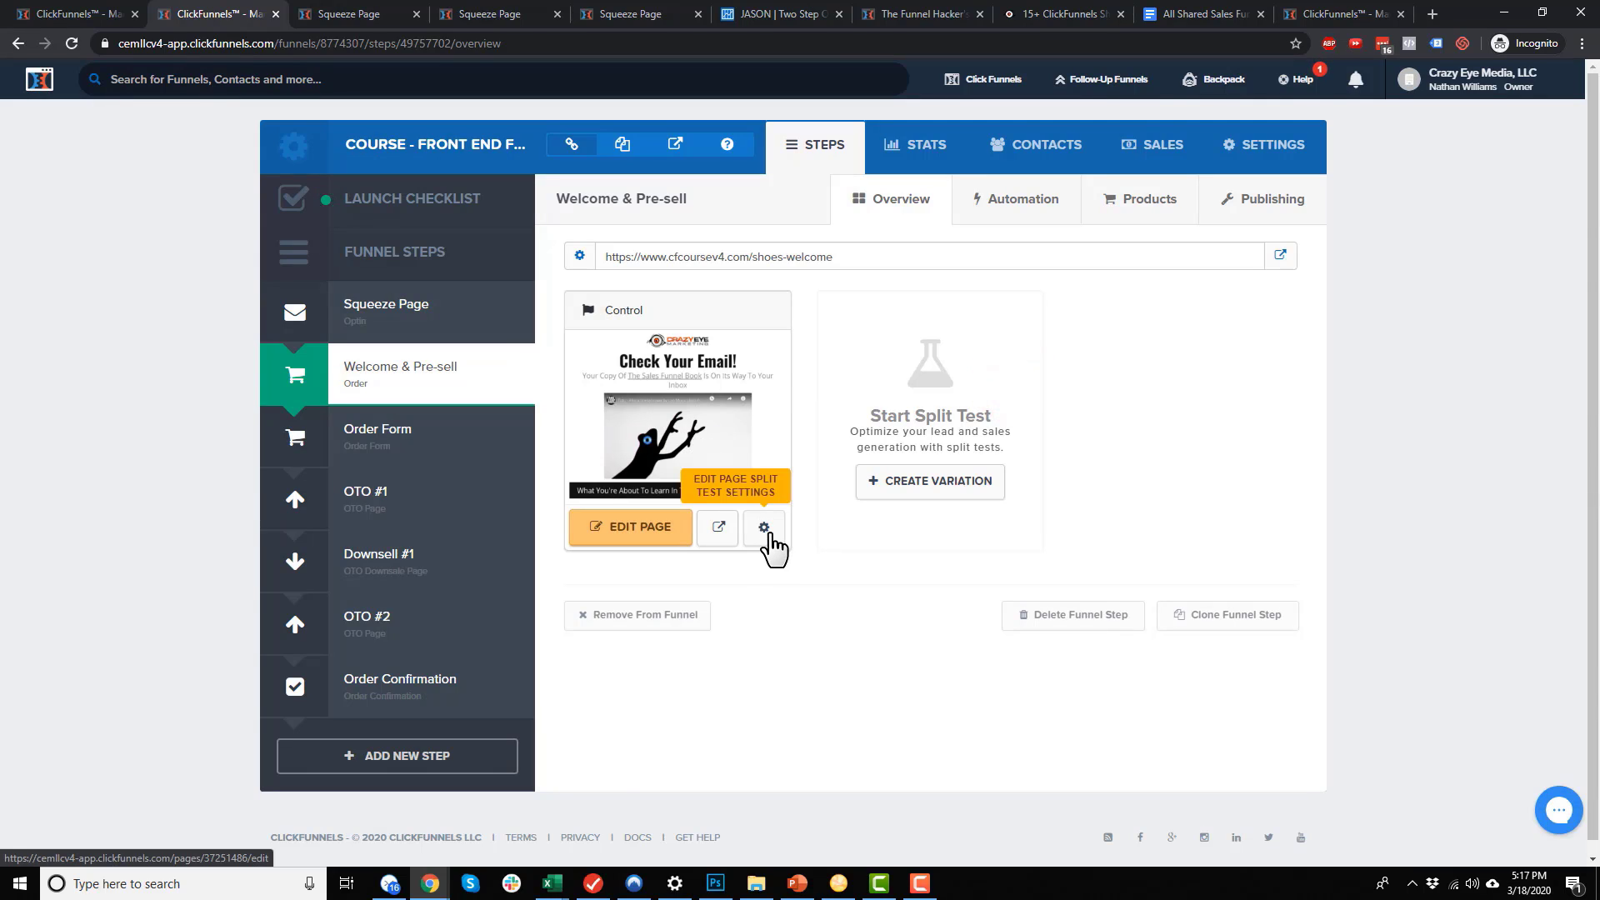
pyautogui.click(386, 446)
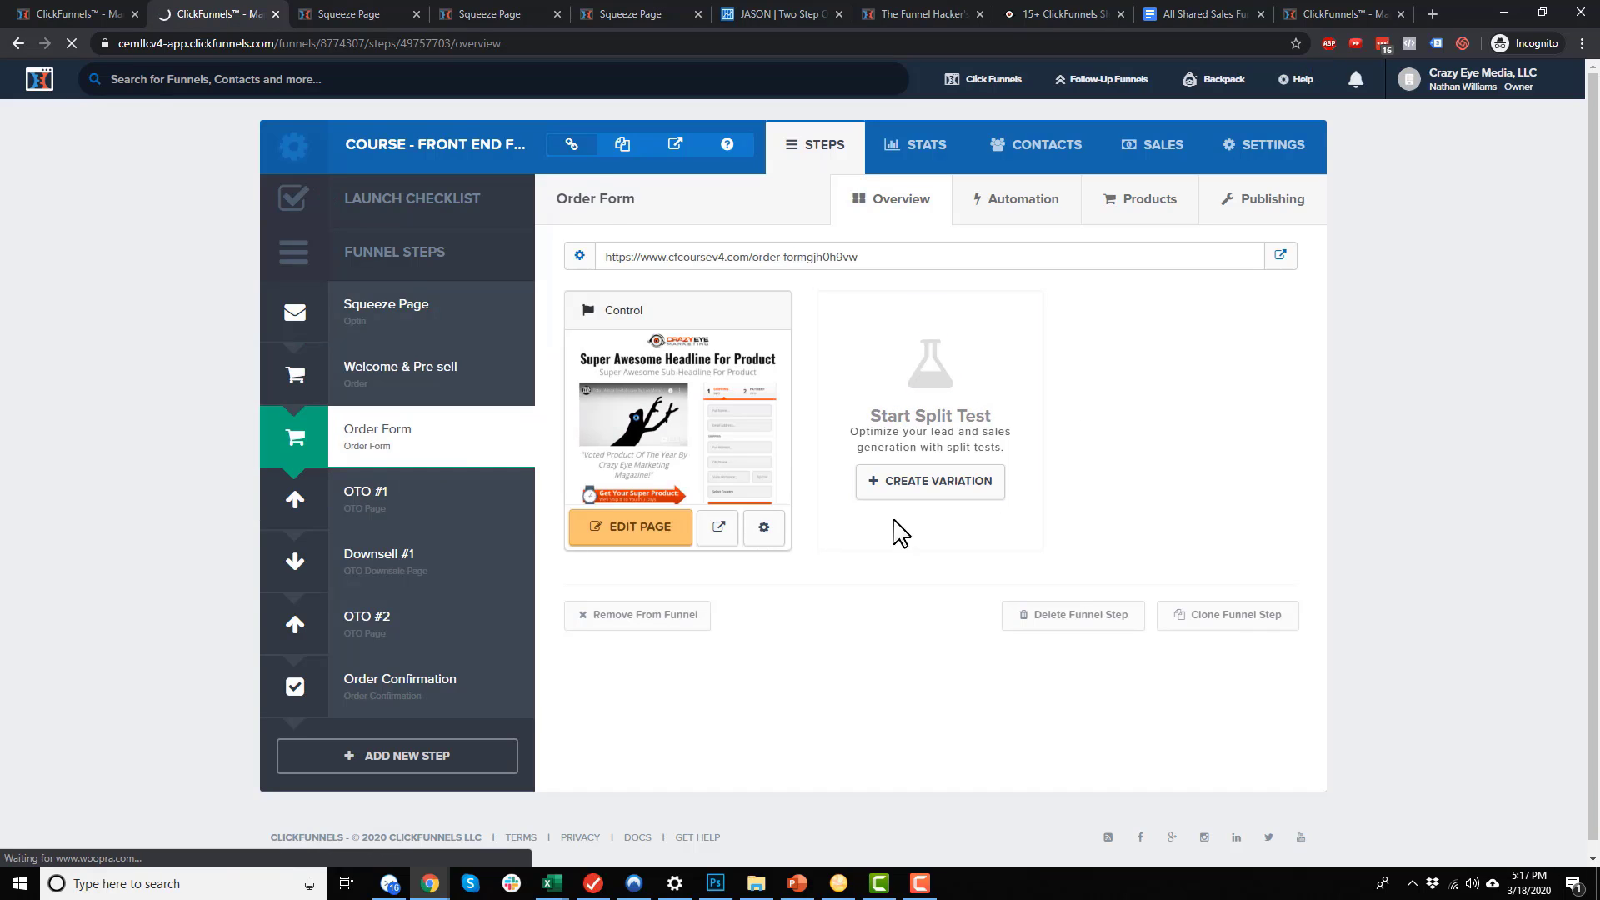
# Change the Order Form step's path from order-formgjh0h9vw to shoes-order and save it
pyautogui.click(1273, 205)
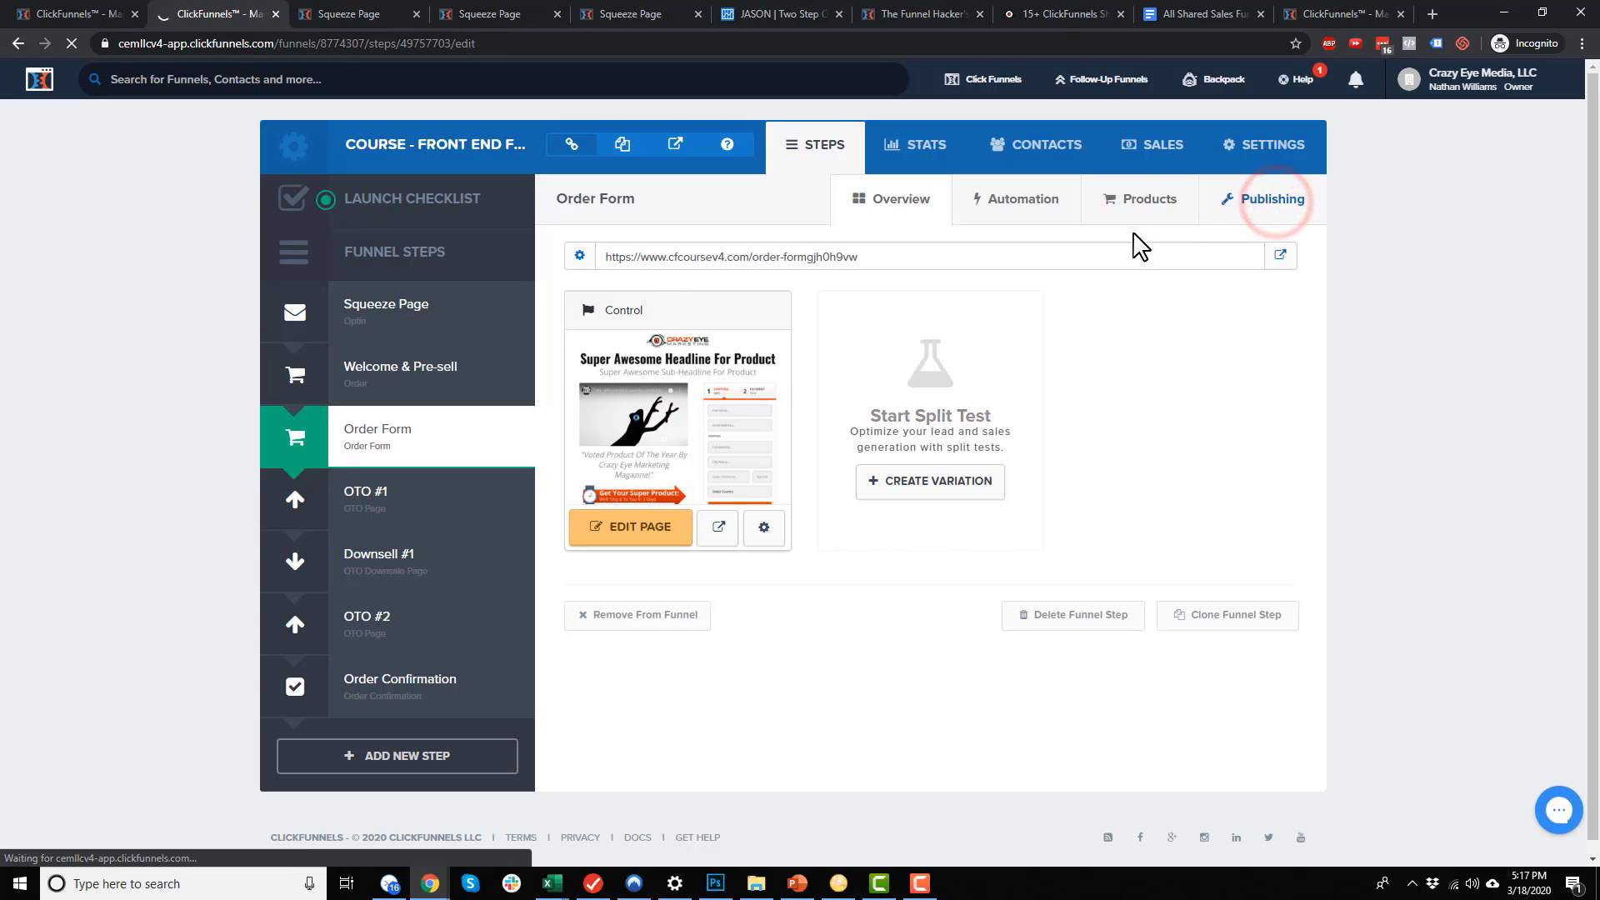
pyautogui.tripleClick(1118, 282)
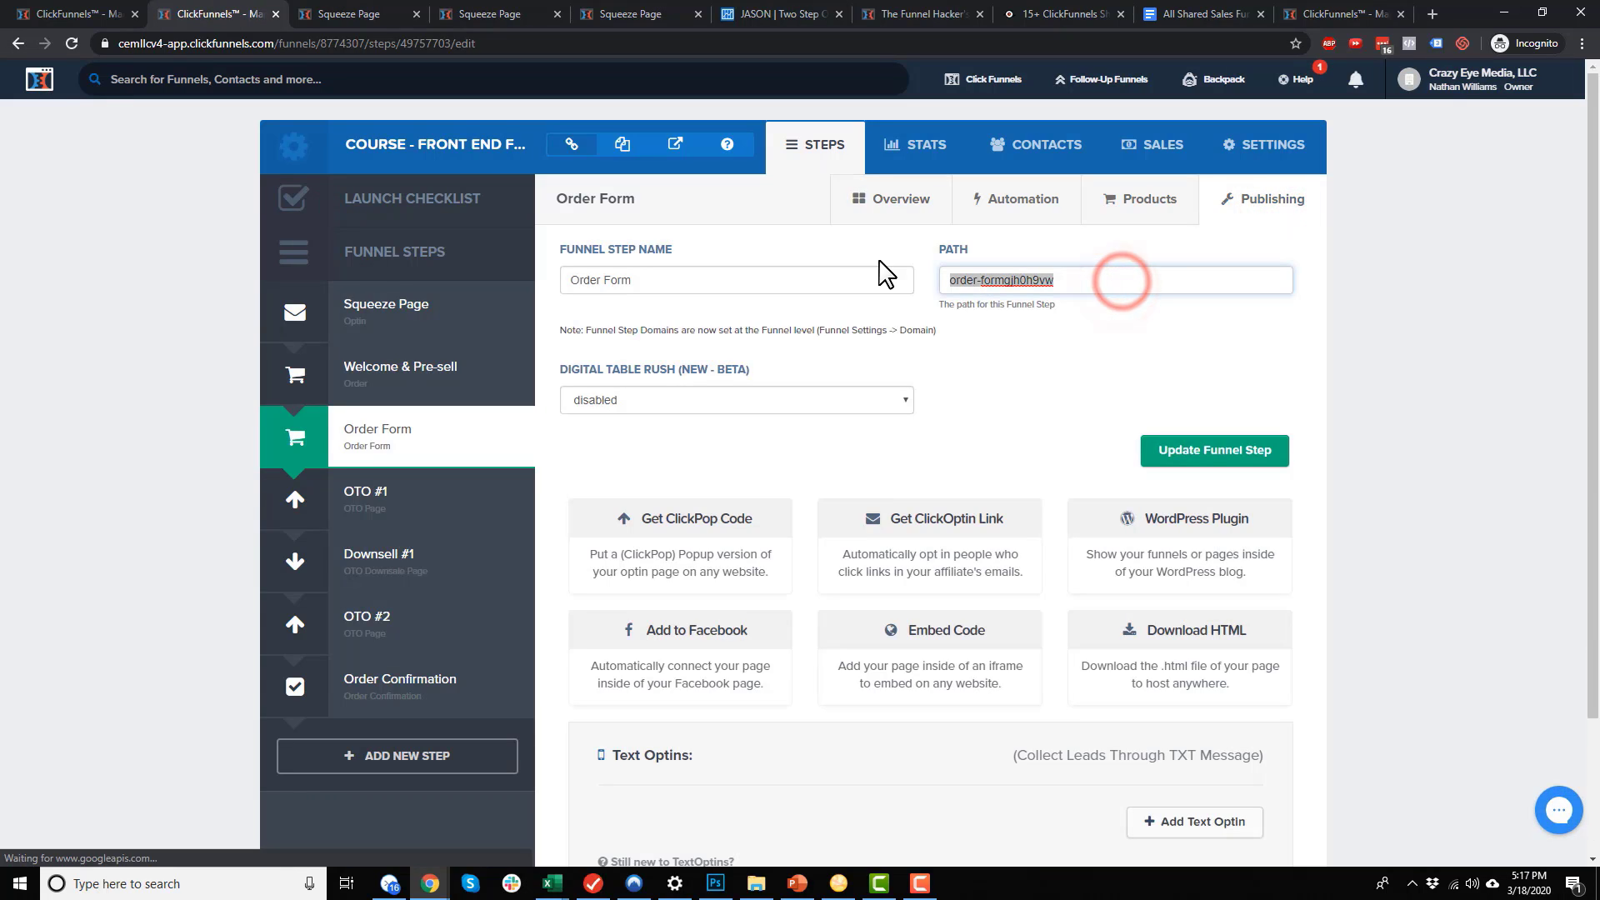
pyautogui.write('shoe-order')
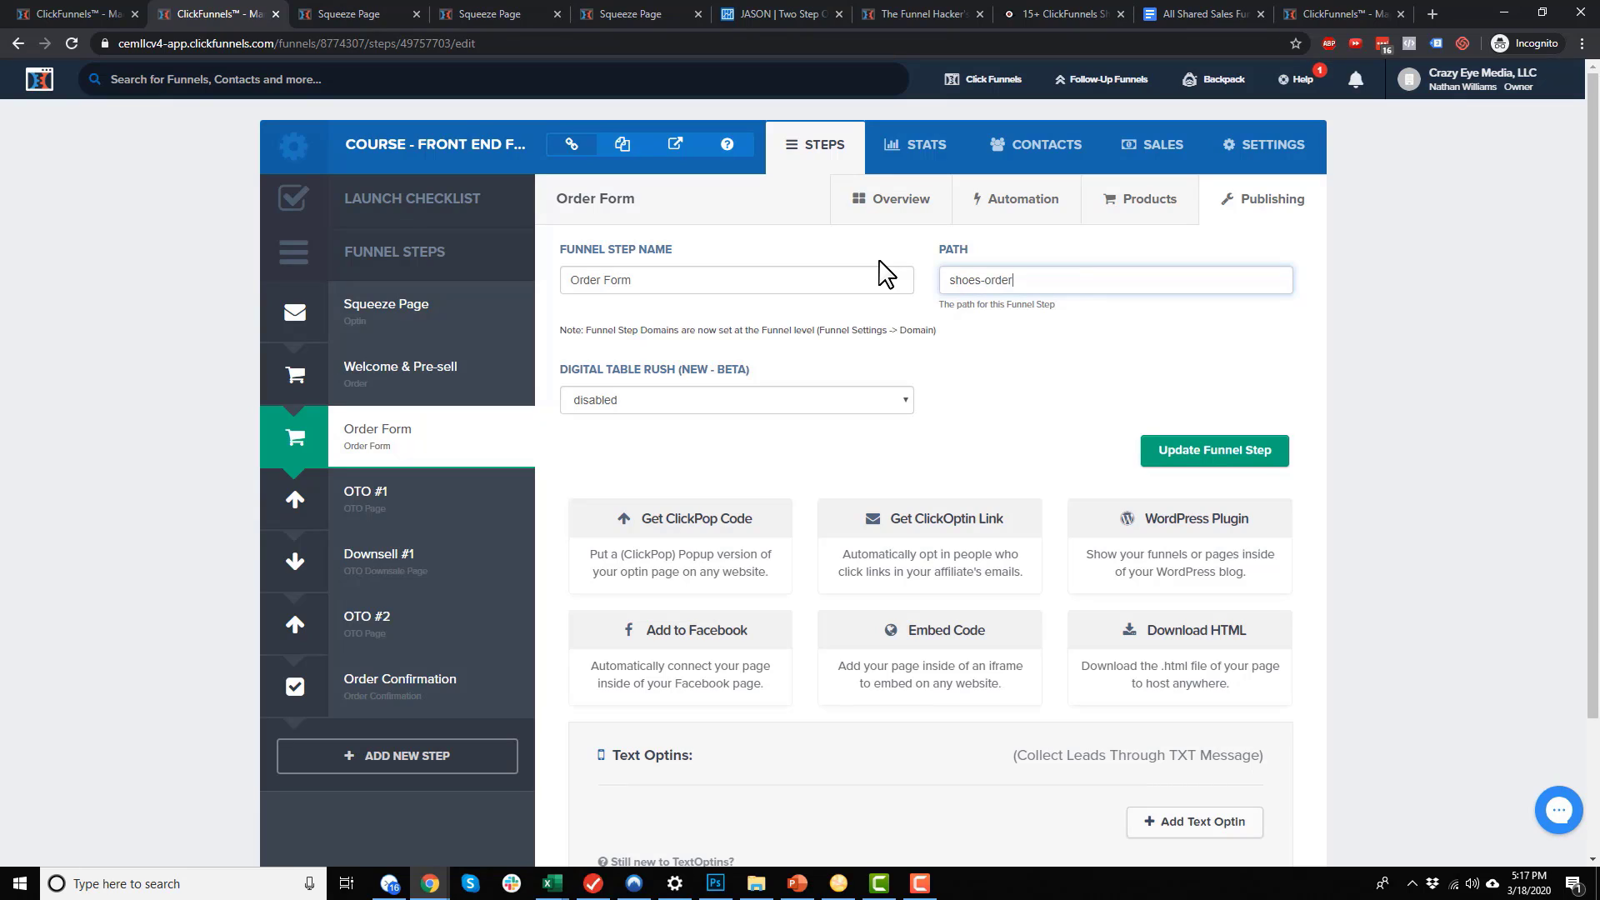
pyautogui.tripleClick(1033, 282)
pyautogui.click(1224, 442)
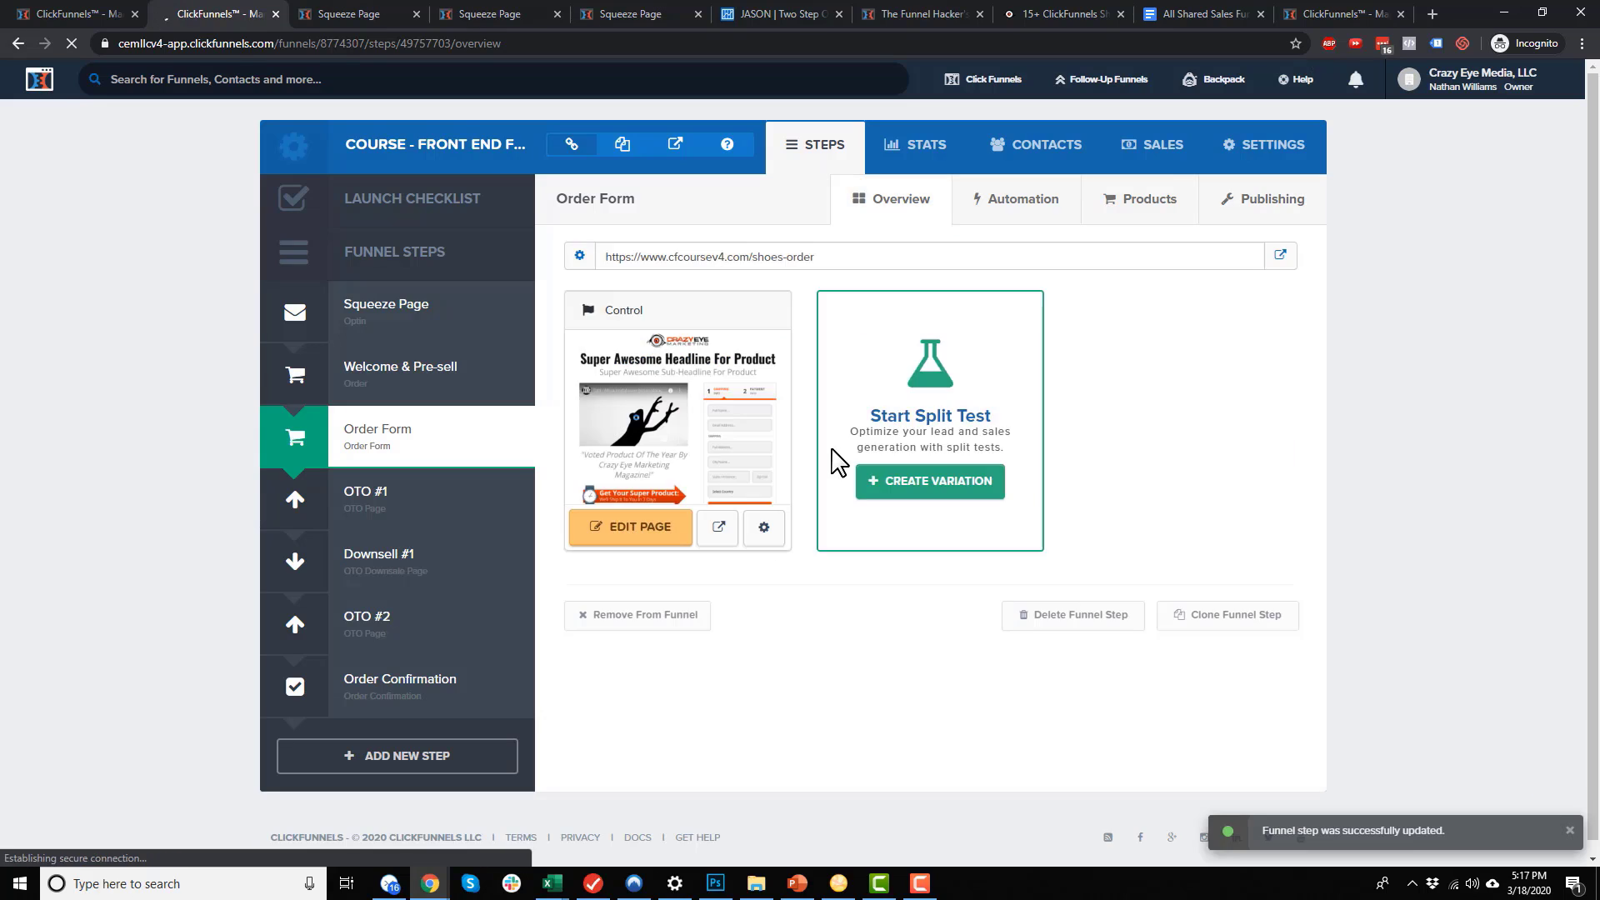
# Set the Order Form page path to shoes-order-a and save the page
pyautogui.click(763, 527)
pyautogui.tripleClick(747, 338)
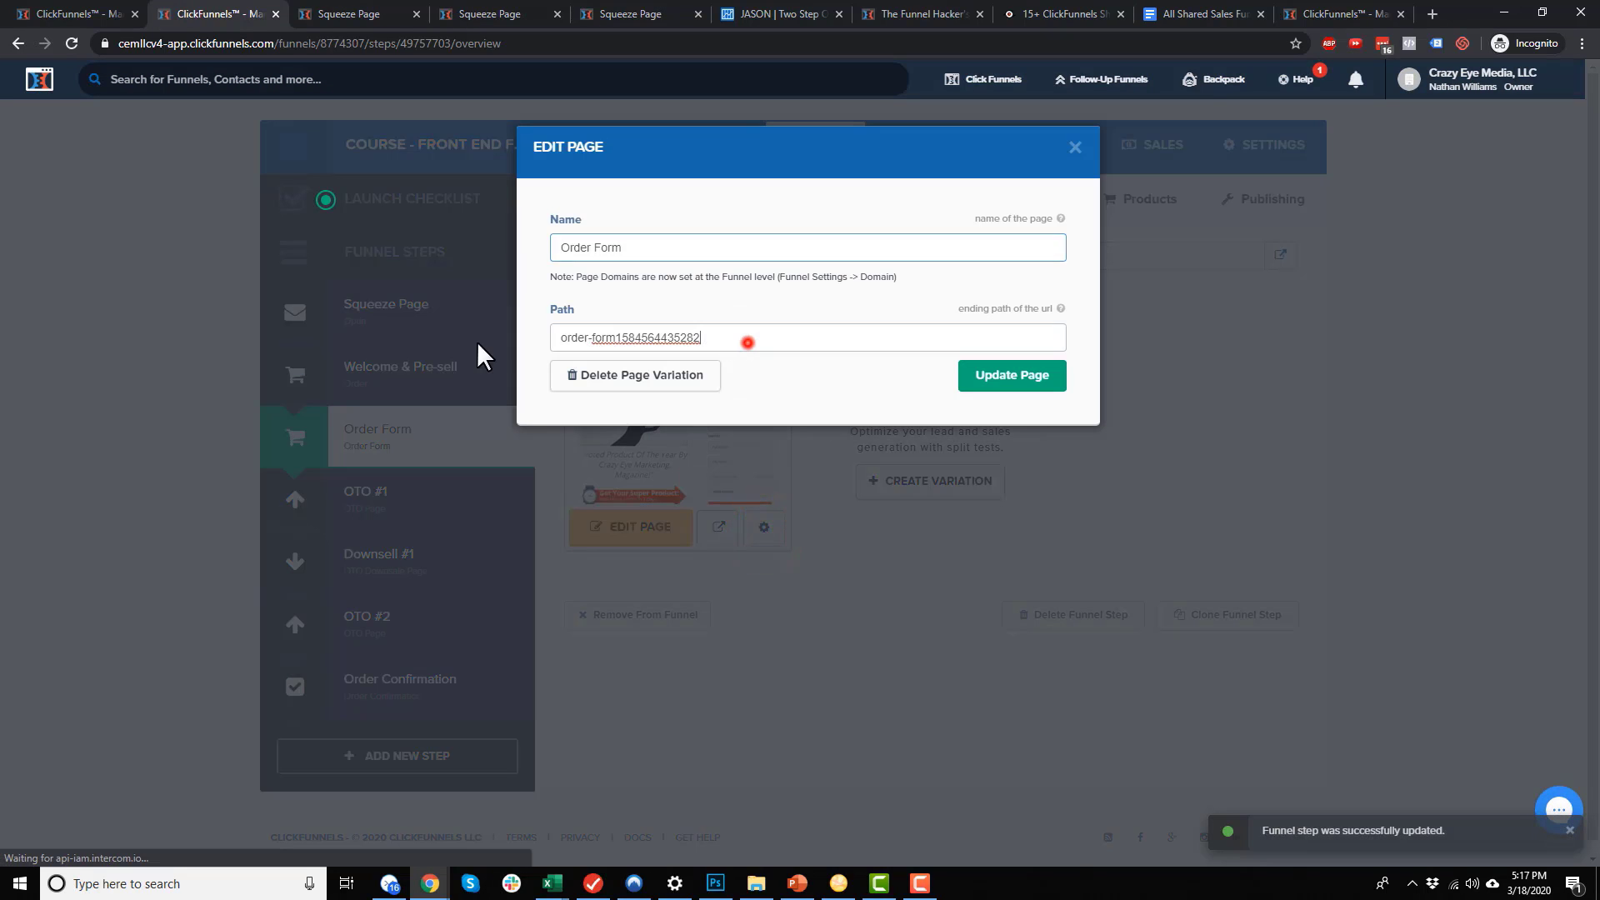
pyautogui.write('shoes-order')
pyautogui.write('-a')
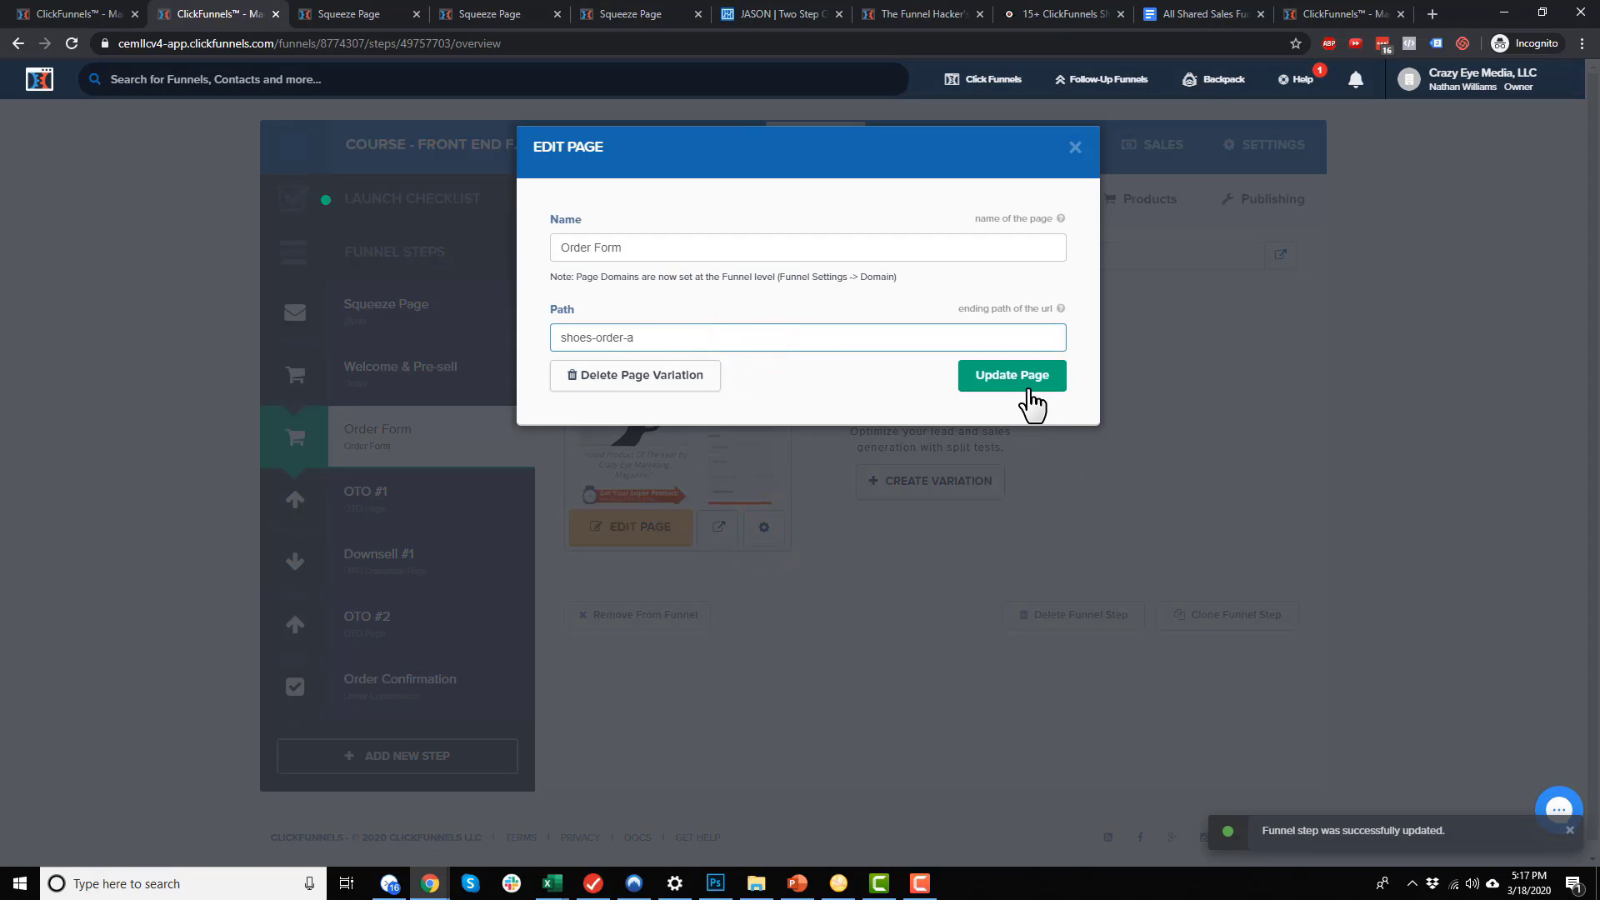
pyautogui.click(1030, 385)
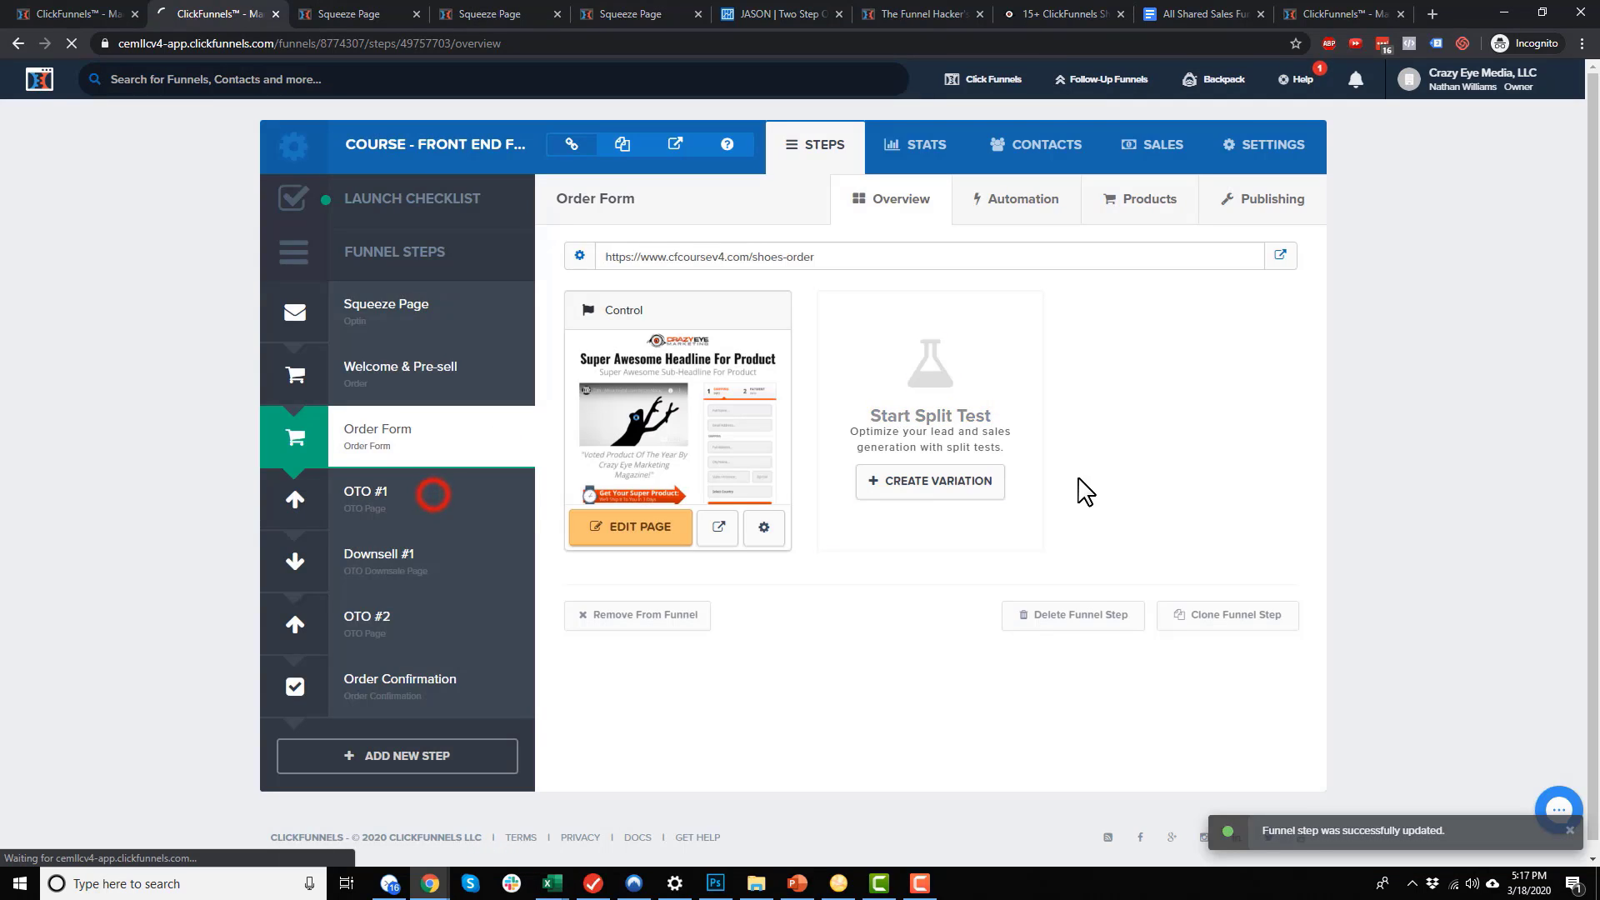
pyautogui.click(433, 495)
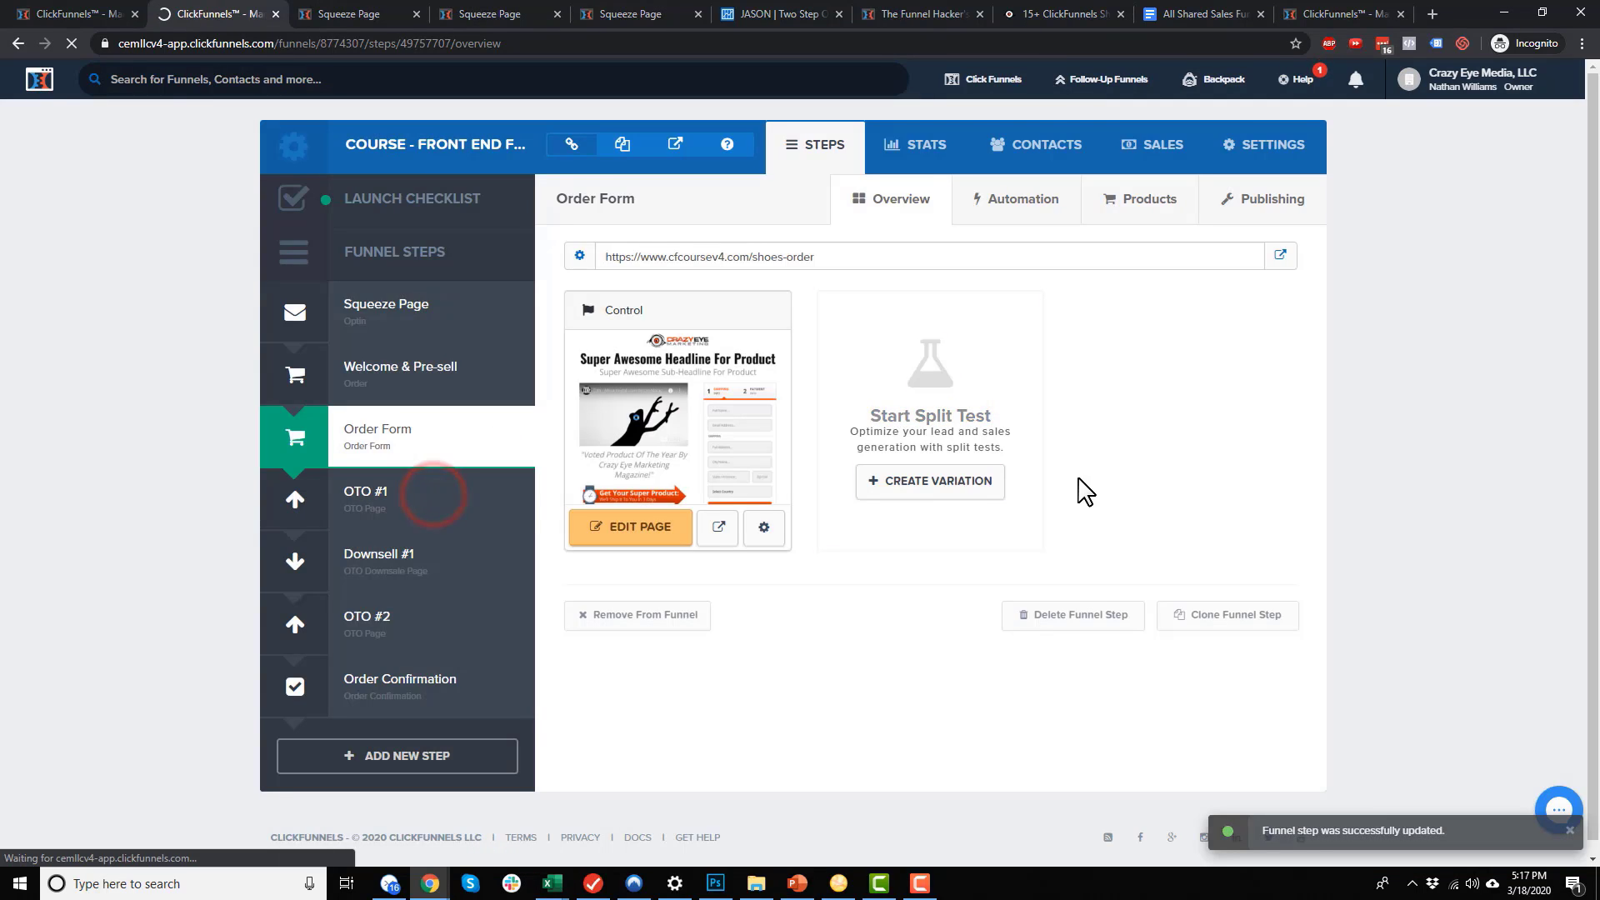
# Change the OTO #1 step's path from oto-1k7opkljt to shoes-us1 and save it
pyautogui.click(1290, 203)
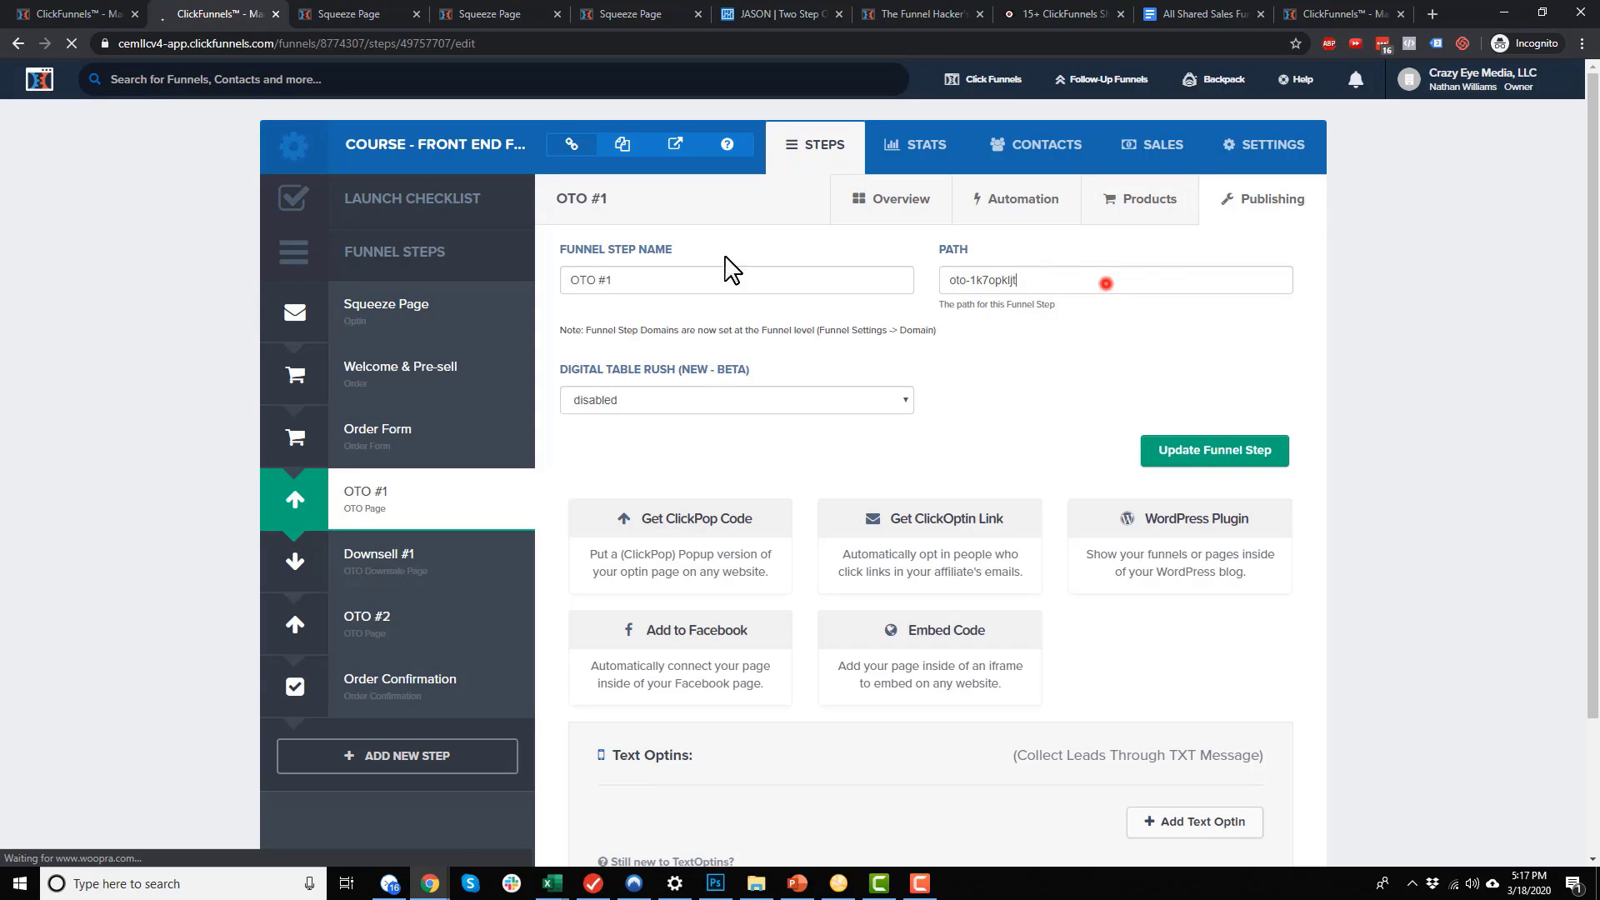
pyautogui.tripleClick(1108, 278)
pyautogui.write('shoes-ord')
pyautogui.press('BackSpace')
pyautogui.press('BackSpace')
pyautogui.press('BackSpace')
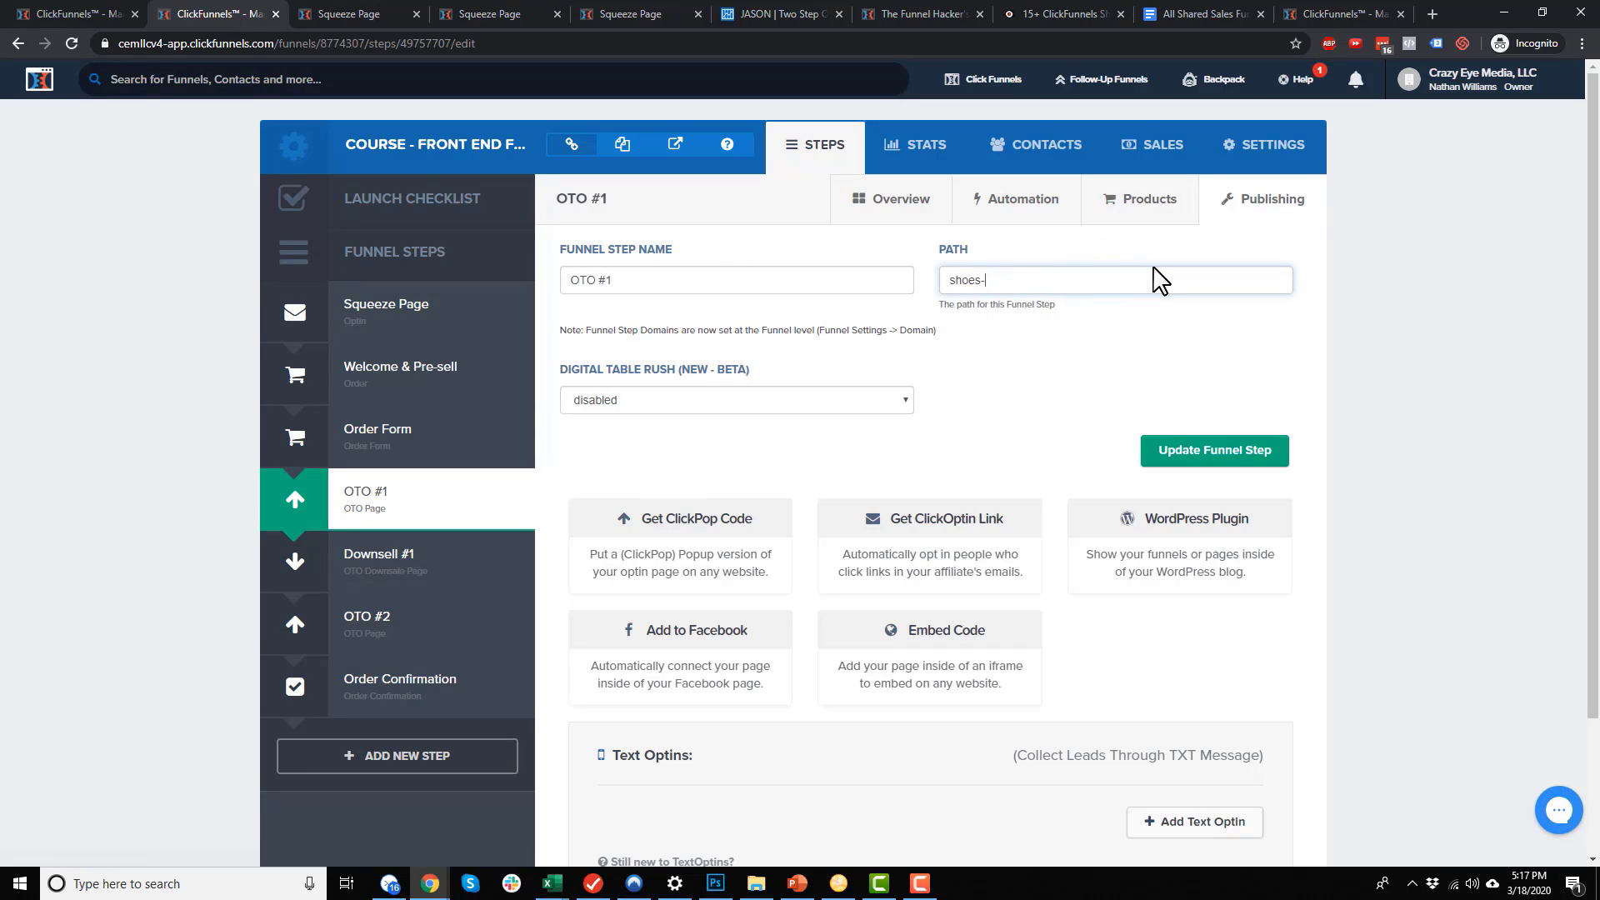
pyautogui.write('us1')
pyautogui.tripleClick(1161, 281)
pyautogui.hotkey('ctrl', 'c')
pyautogui.click(1239, 454)
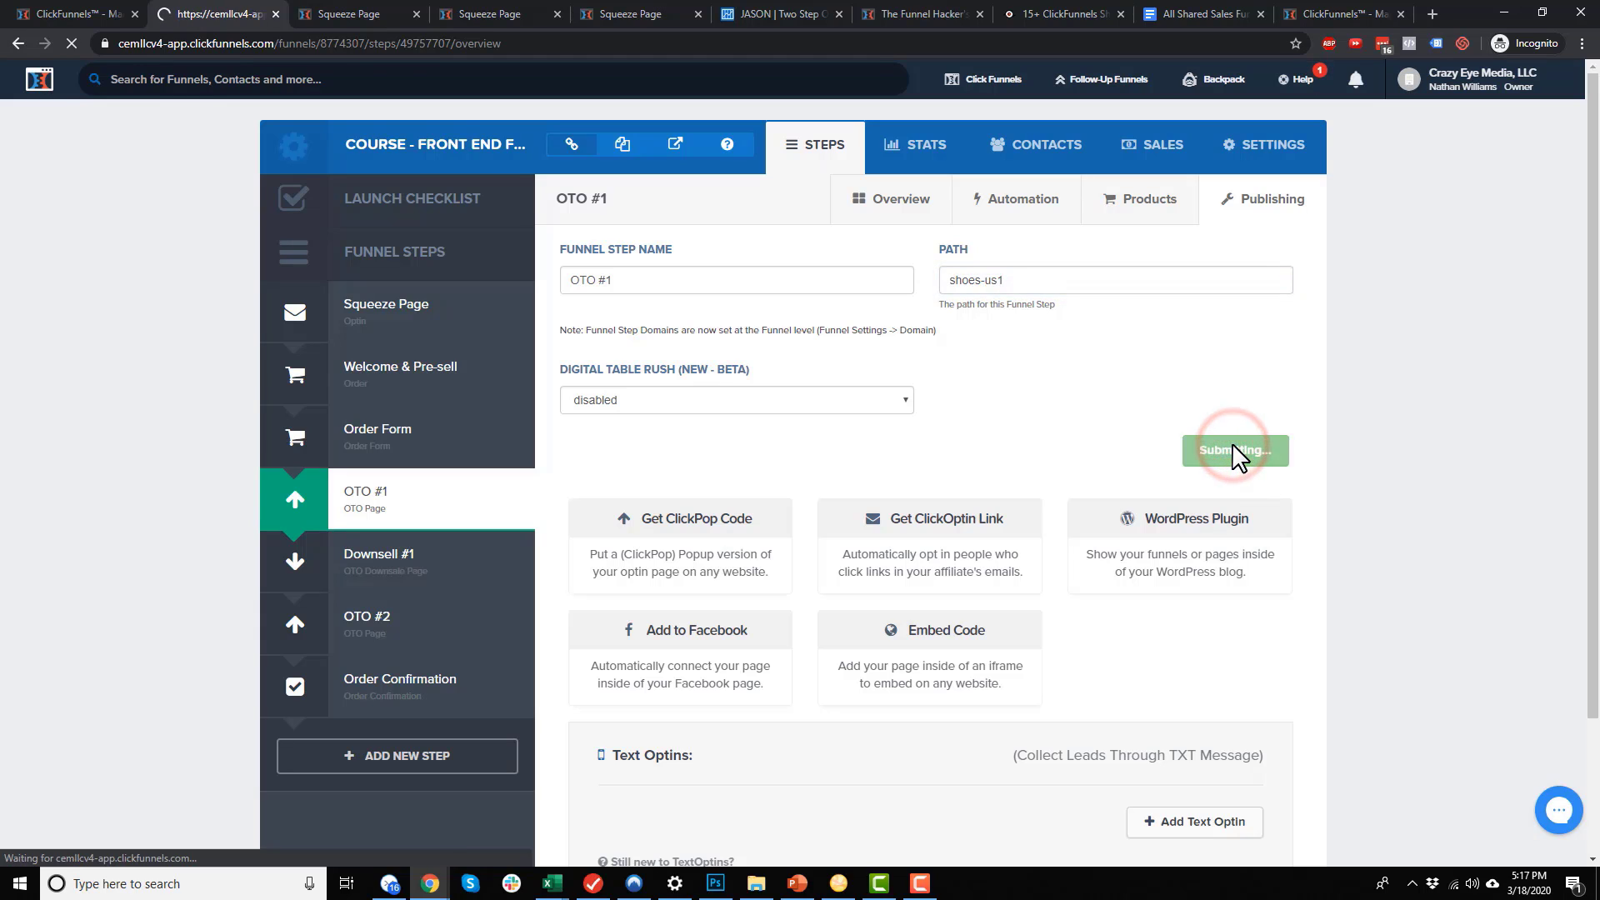
# Update the OTO #1 page path using shoes-us1 and save the page
pyautogui.click(763, 529)
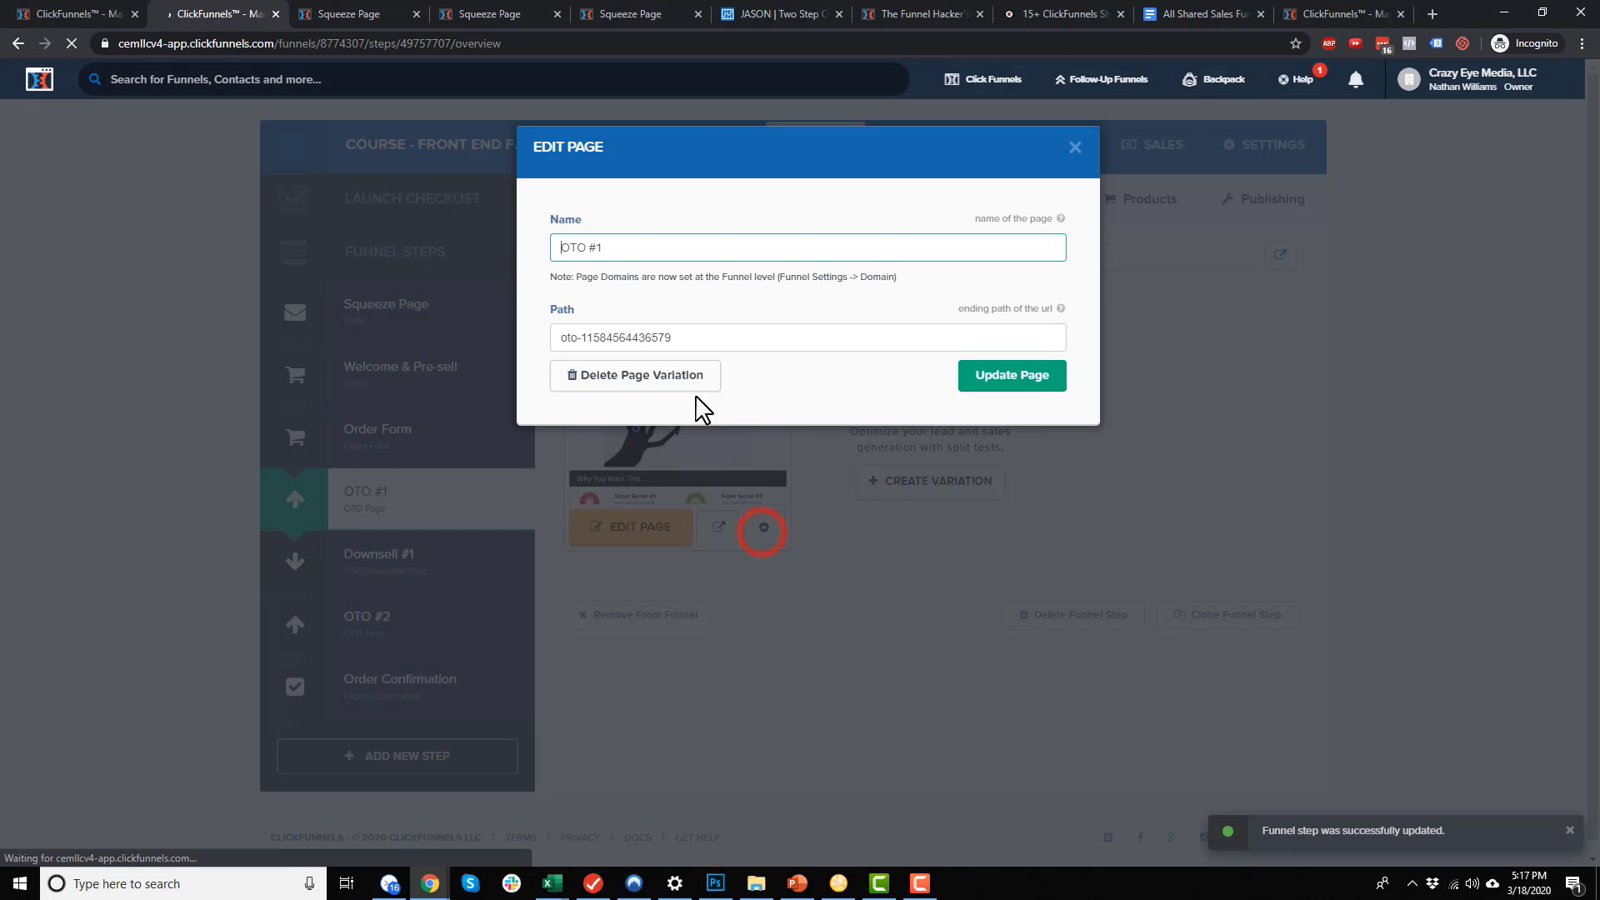
pyautogui.tripleClick(697, 338)
pyautogui.hotkey('ctrl', 'v')
pyautogui.write('-')
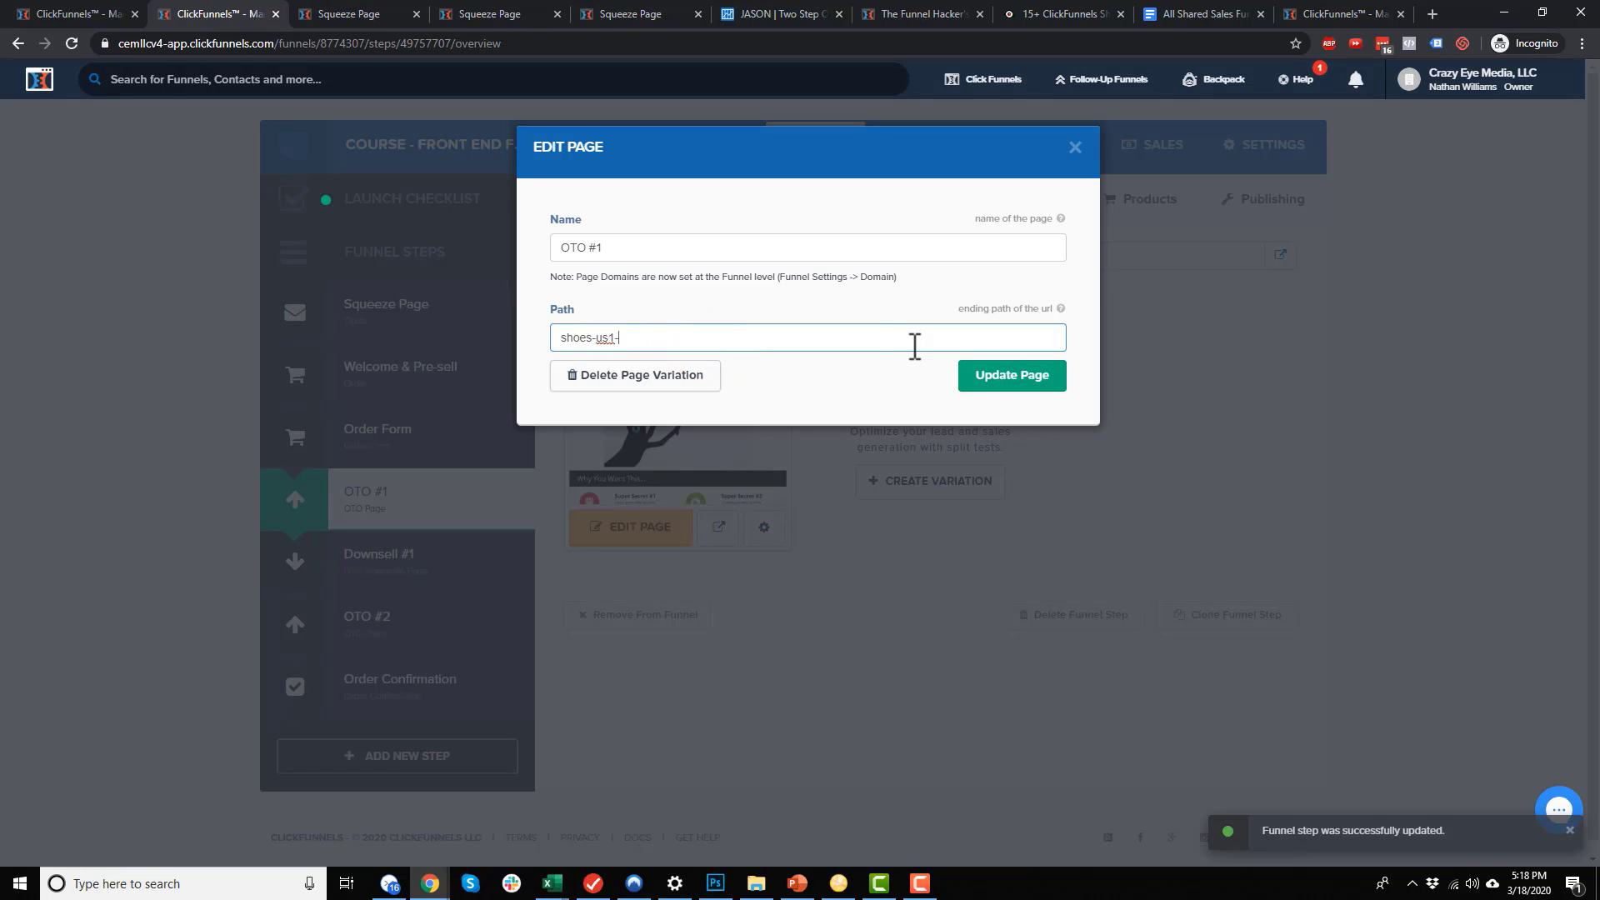
pyautogui.click(1018, 376)
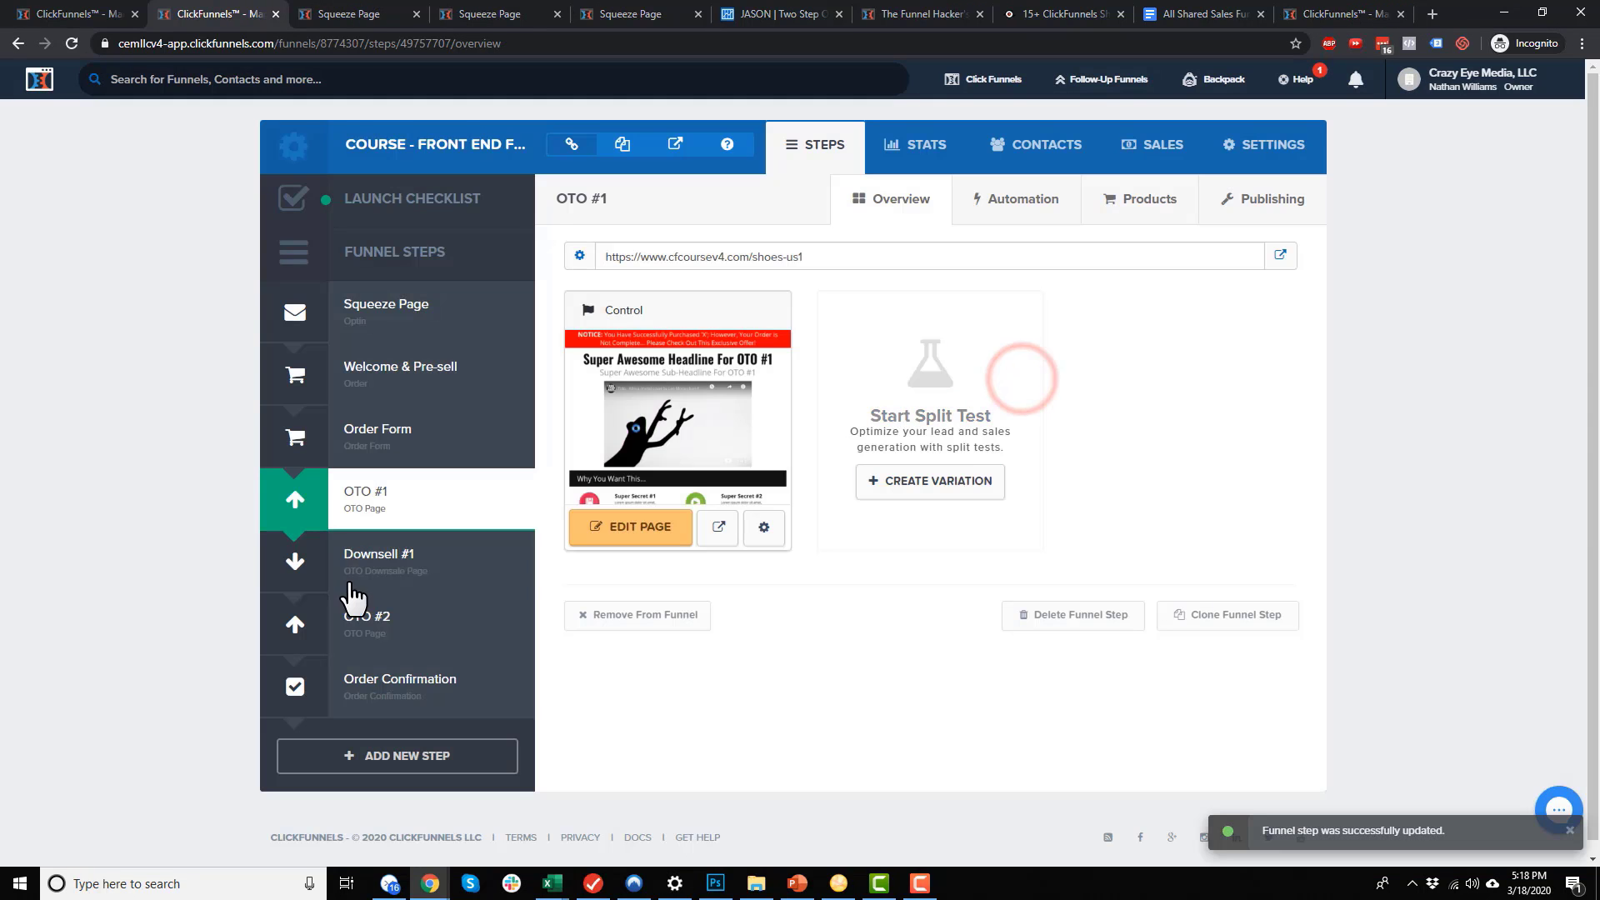
# Set the Downsell #1 step's path to shoes-ds and save it
pyautogui.click(400, 560)
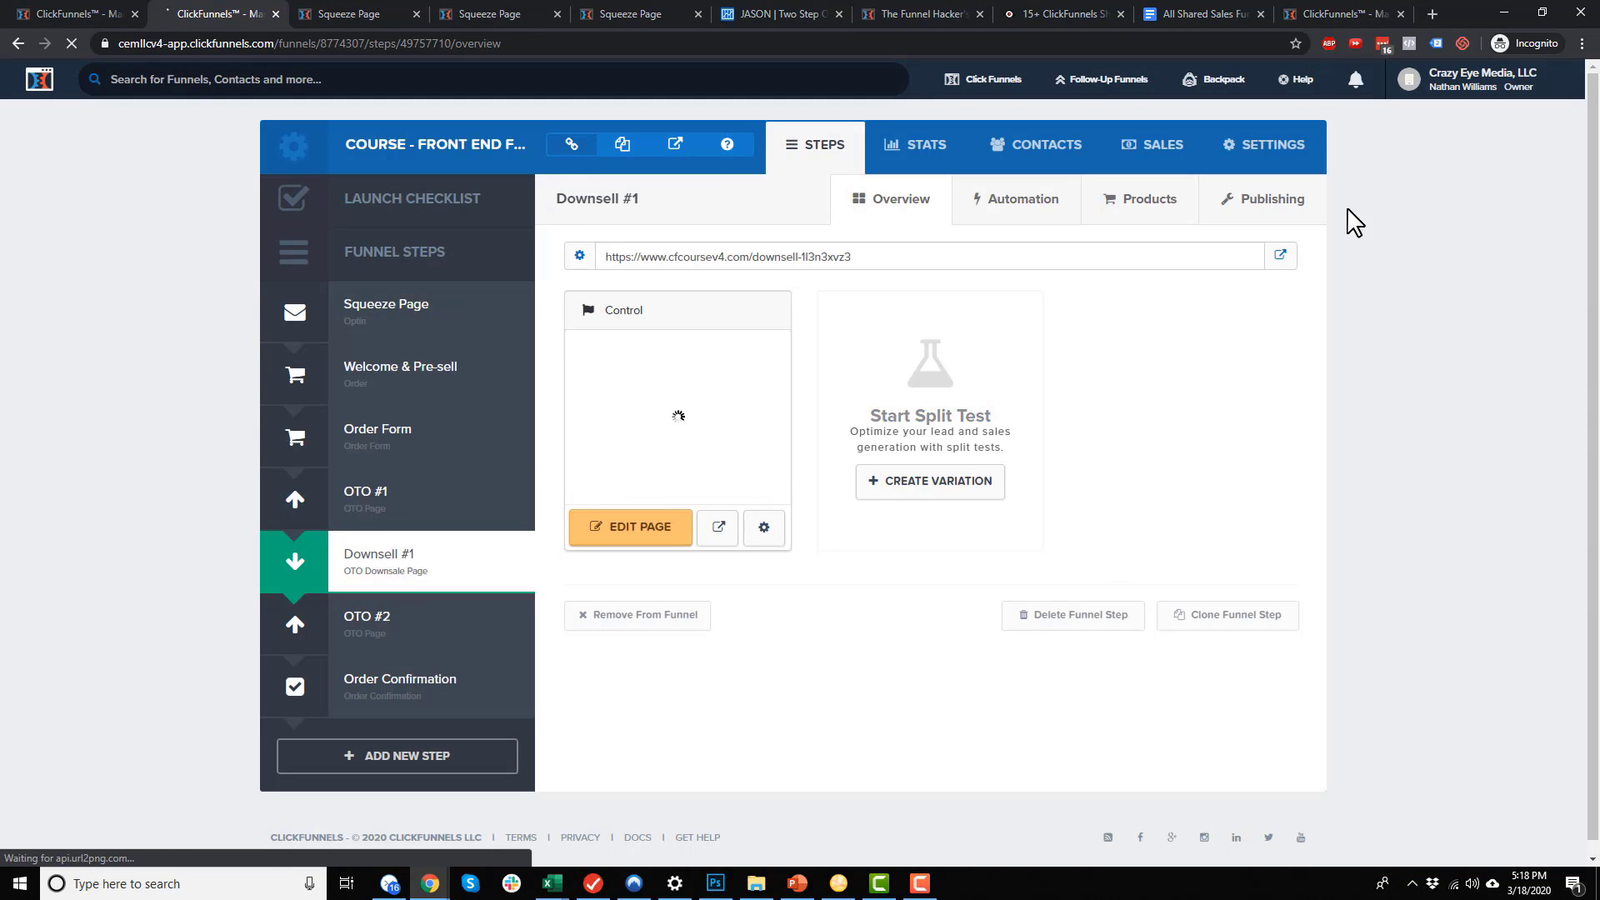
pyautogui.click(1219, 219)
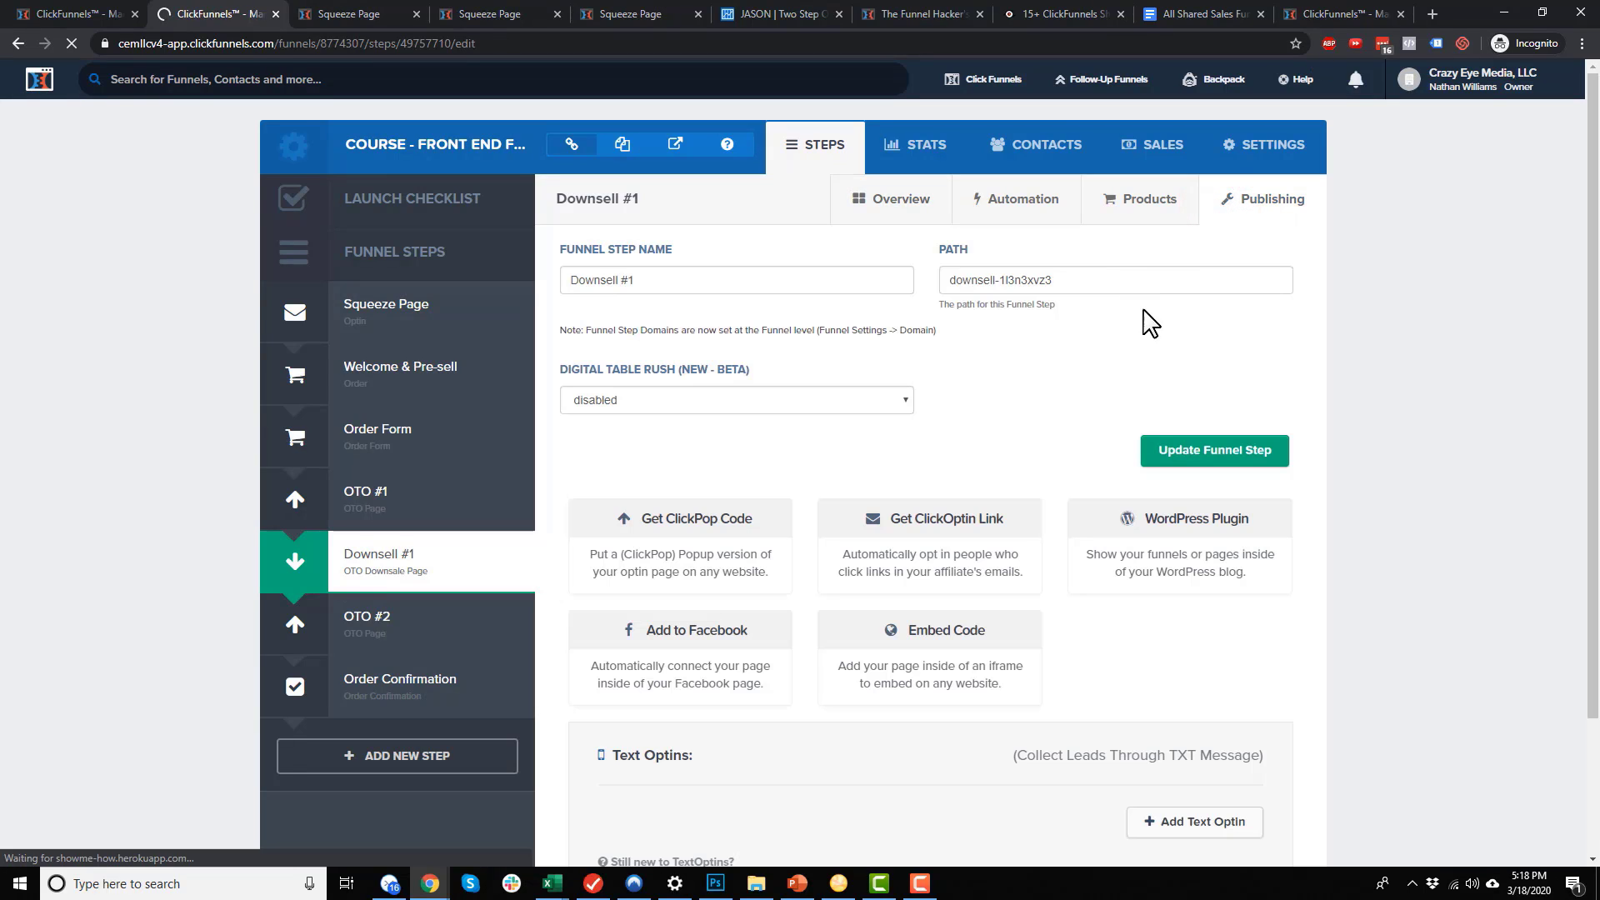
pyautogui.tripleClick(1111, 275)
pyautogui.write('shoes-us1')
pyautogui.press('BackSpace')
pyautogui.press('BackSpace')
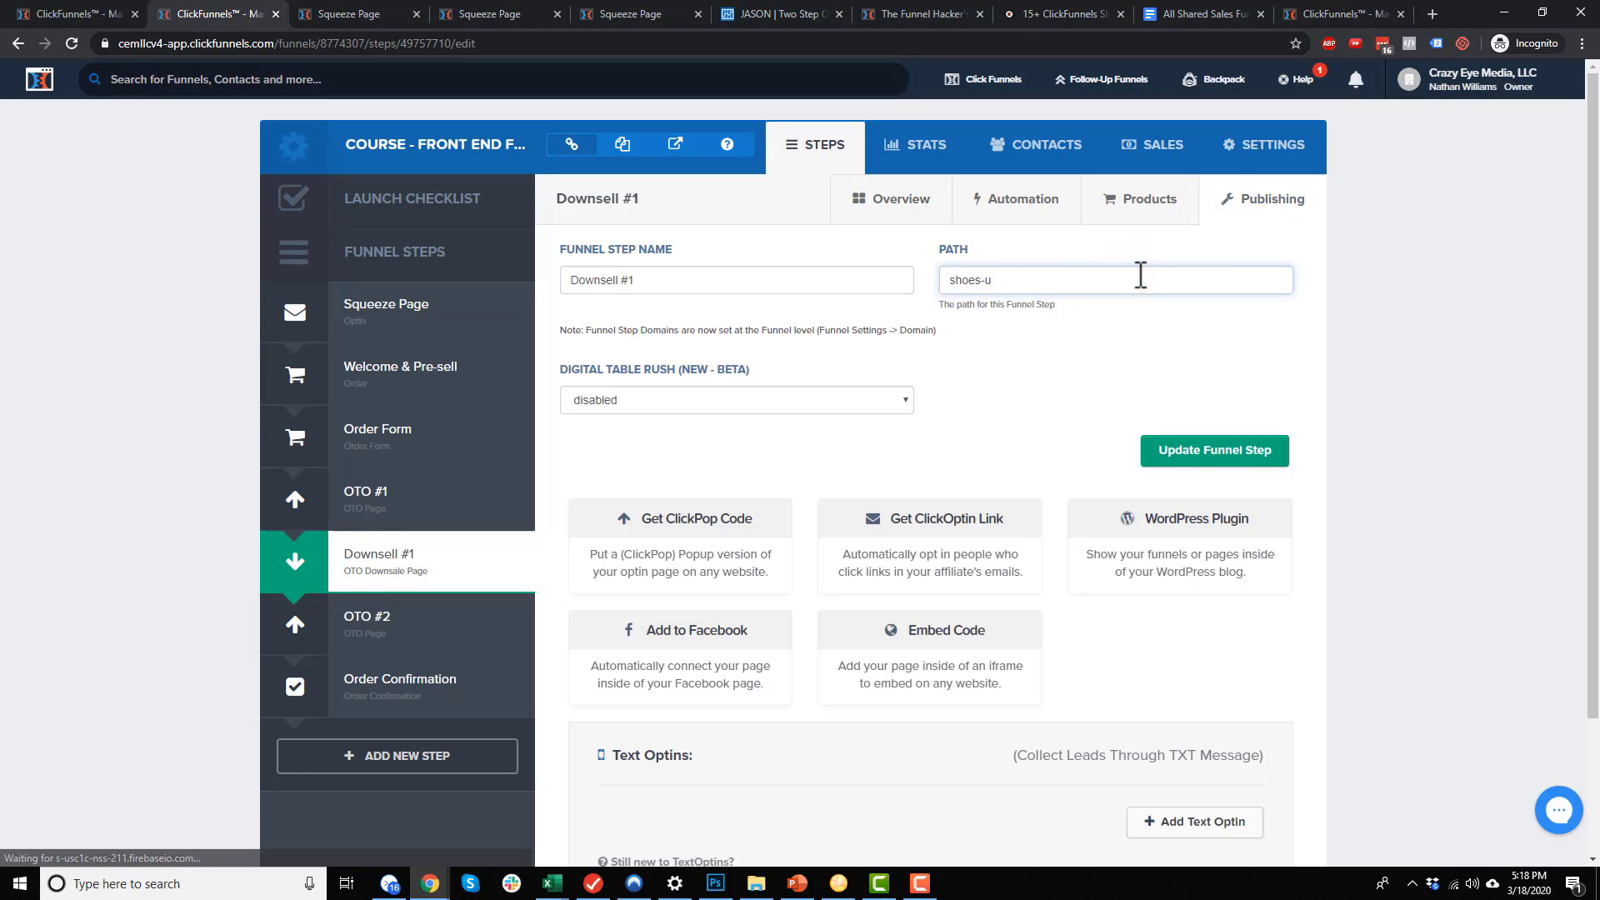
pyautogui.press('BackSpace')
pyautogui.write('ds')
pyautogui.tripleClick(1140, 275)
pyautogui.hotkey('ctrl', 'c')
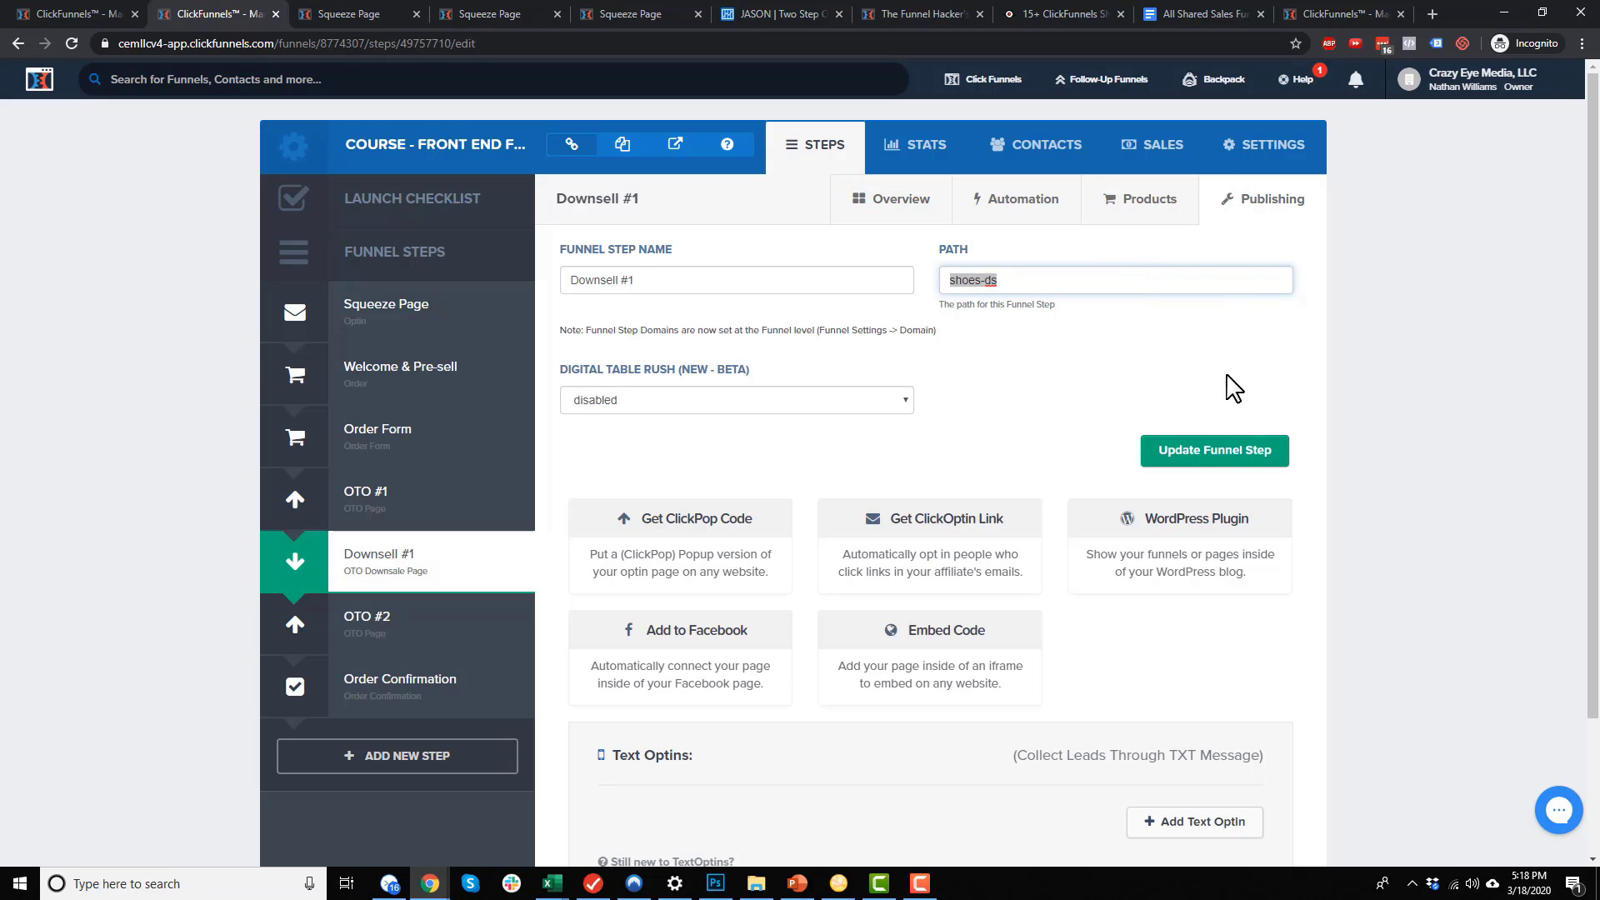
pyautogui.click(1224, 446)
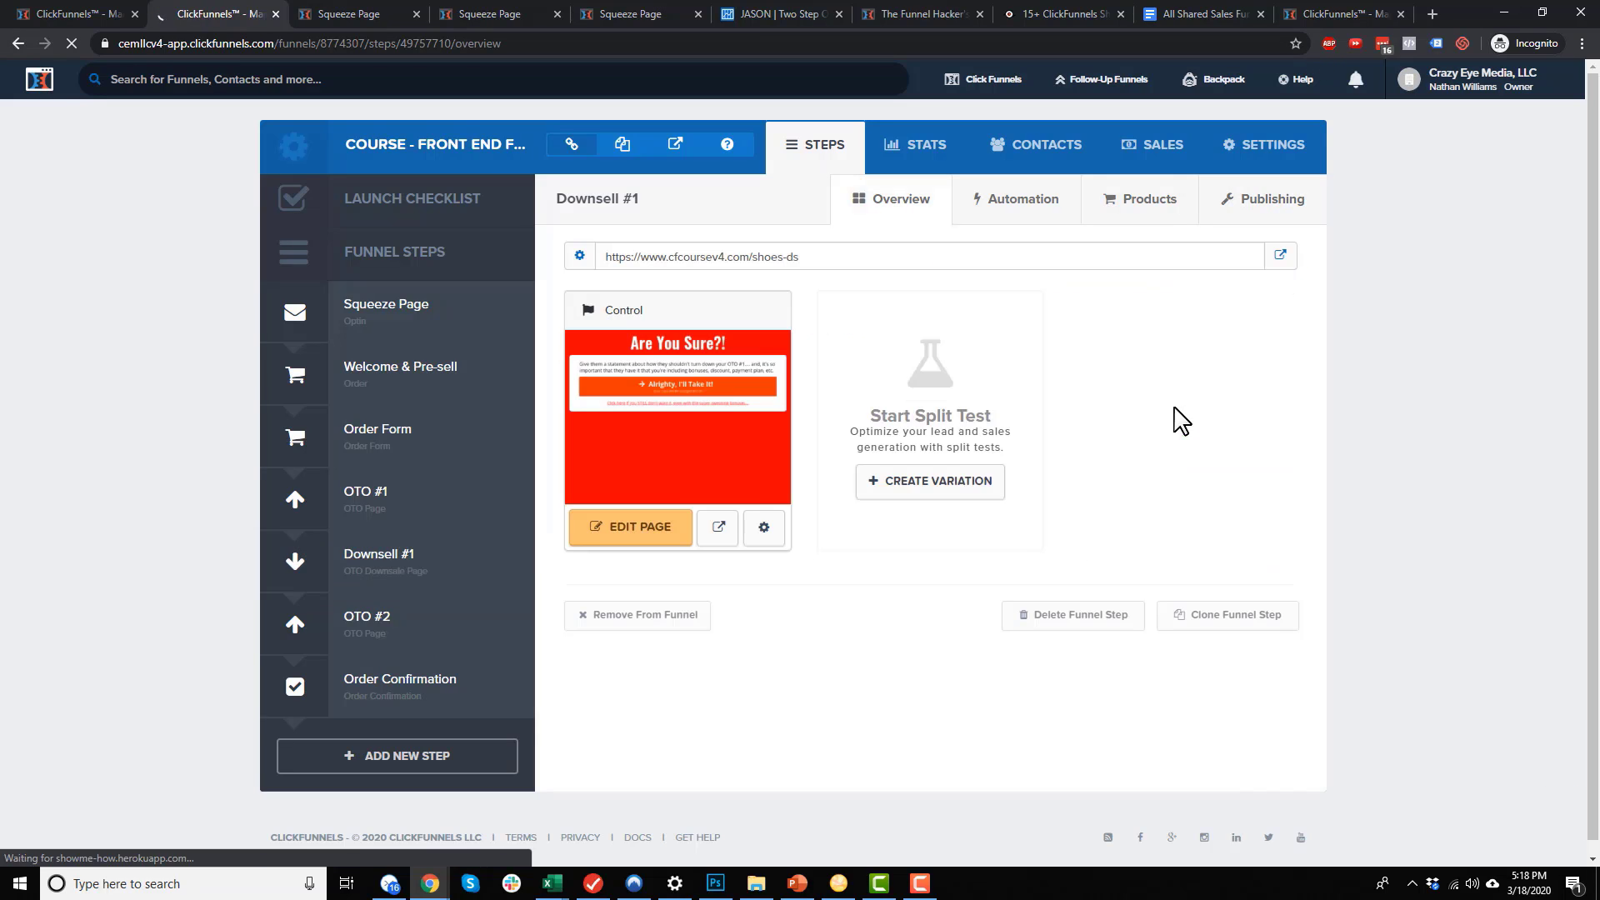
# Set the Downsell page path to shoes-ds-a and save the page
pyautogui.click(763, 527)
pyautogui.moveTo(785, 336); pyautogui.dragTo(655, 338)
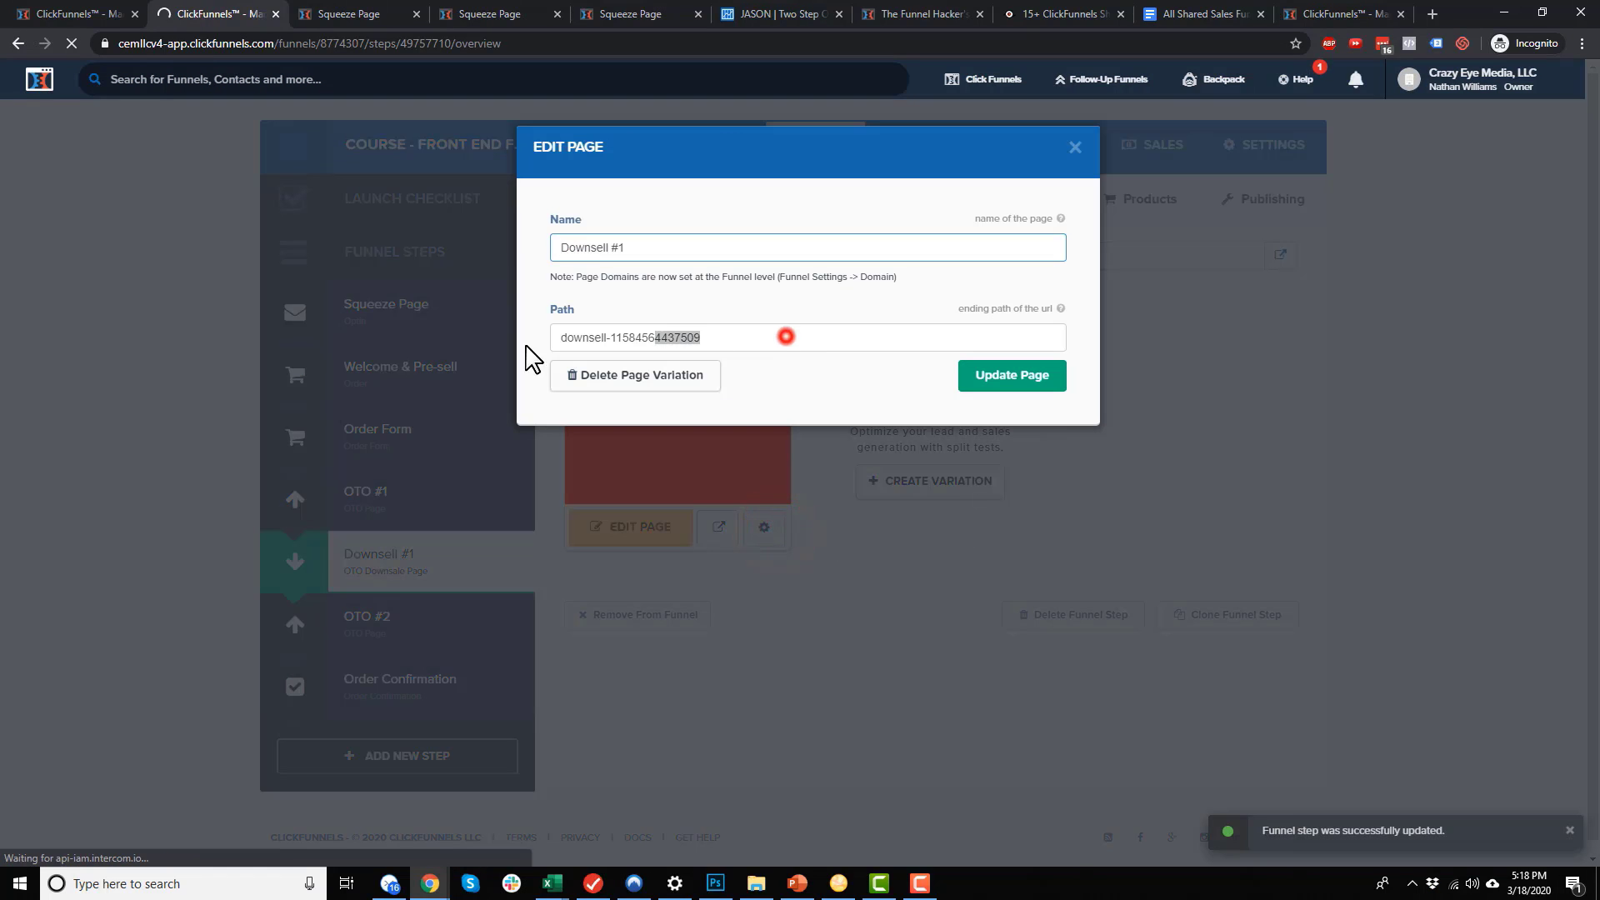
pyautogui.hotkey('ctrl', 'a')
pyautogui.hotkey('ctrl', 'v')
pyautogui.write('-a')
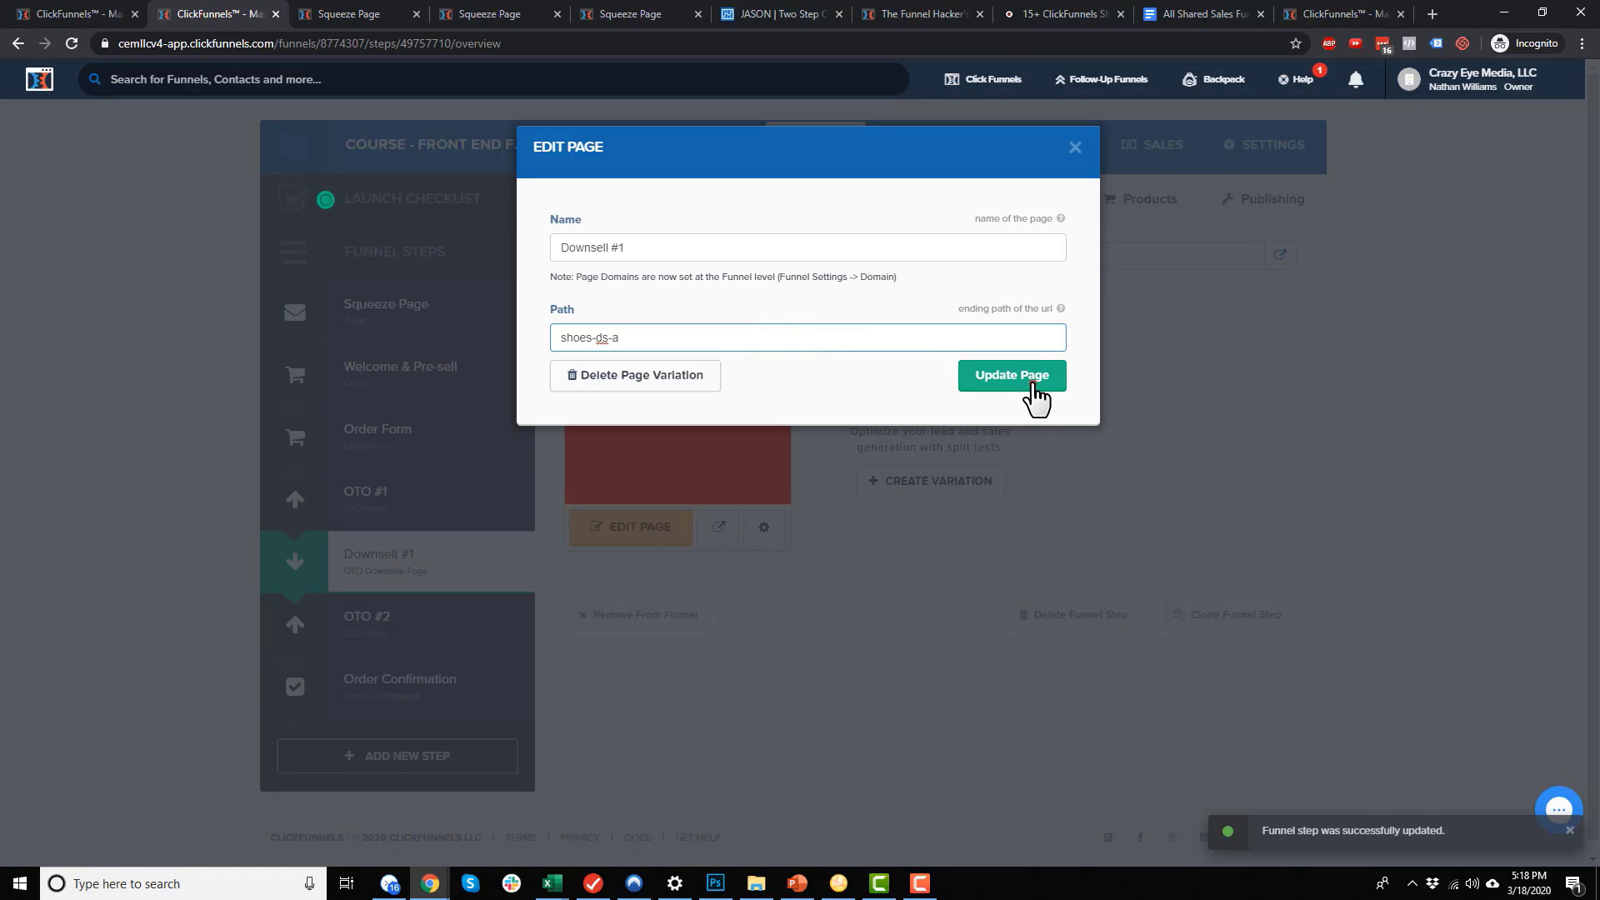
pyautogui.click(1036, 392)
# Set the OTO #2 step's path to shoes-us2 and save it
pyautogui.click(443, 617)
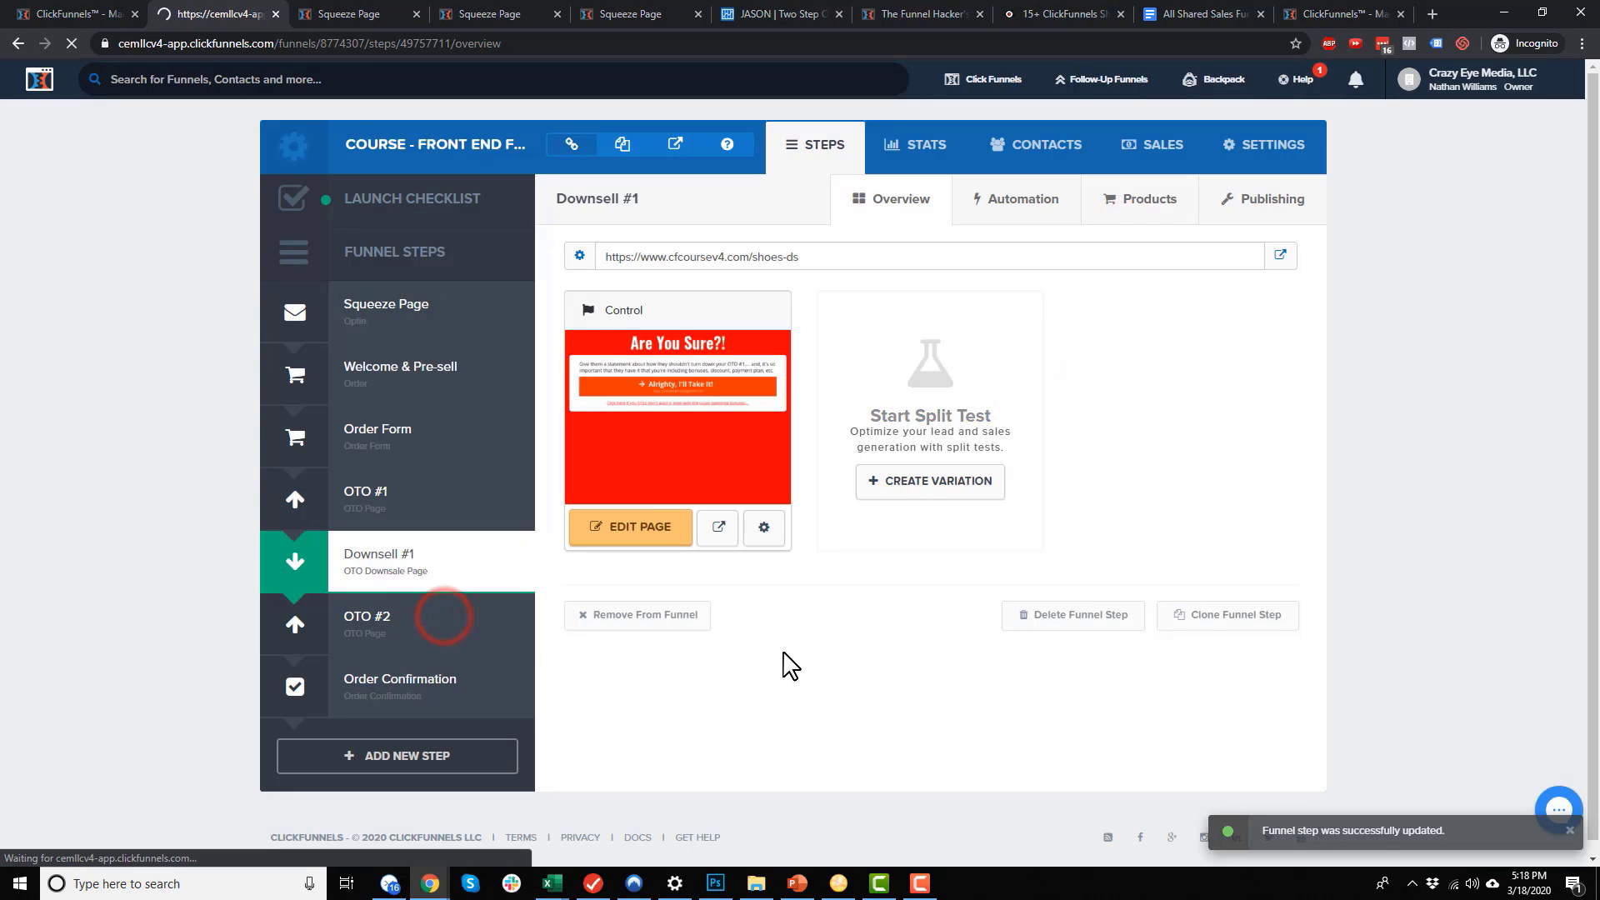
pyautogui.click(1279, 206)
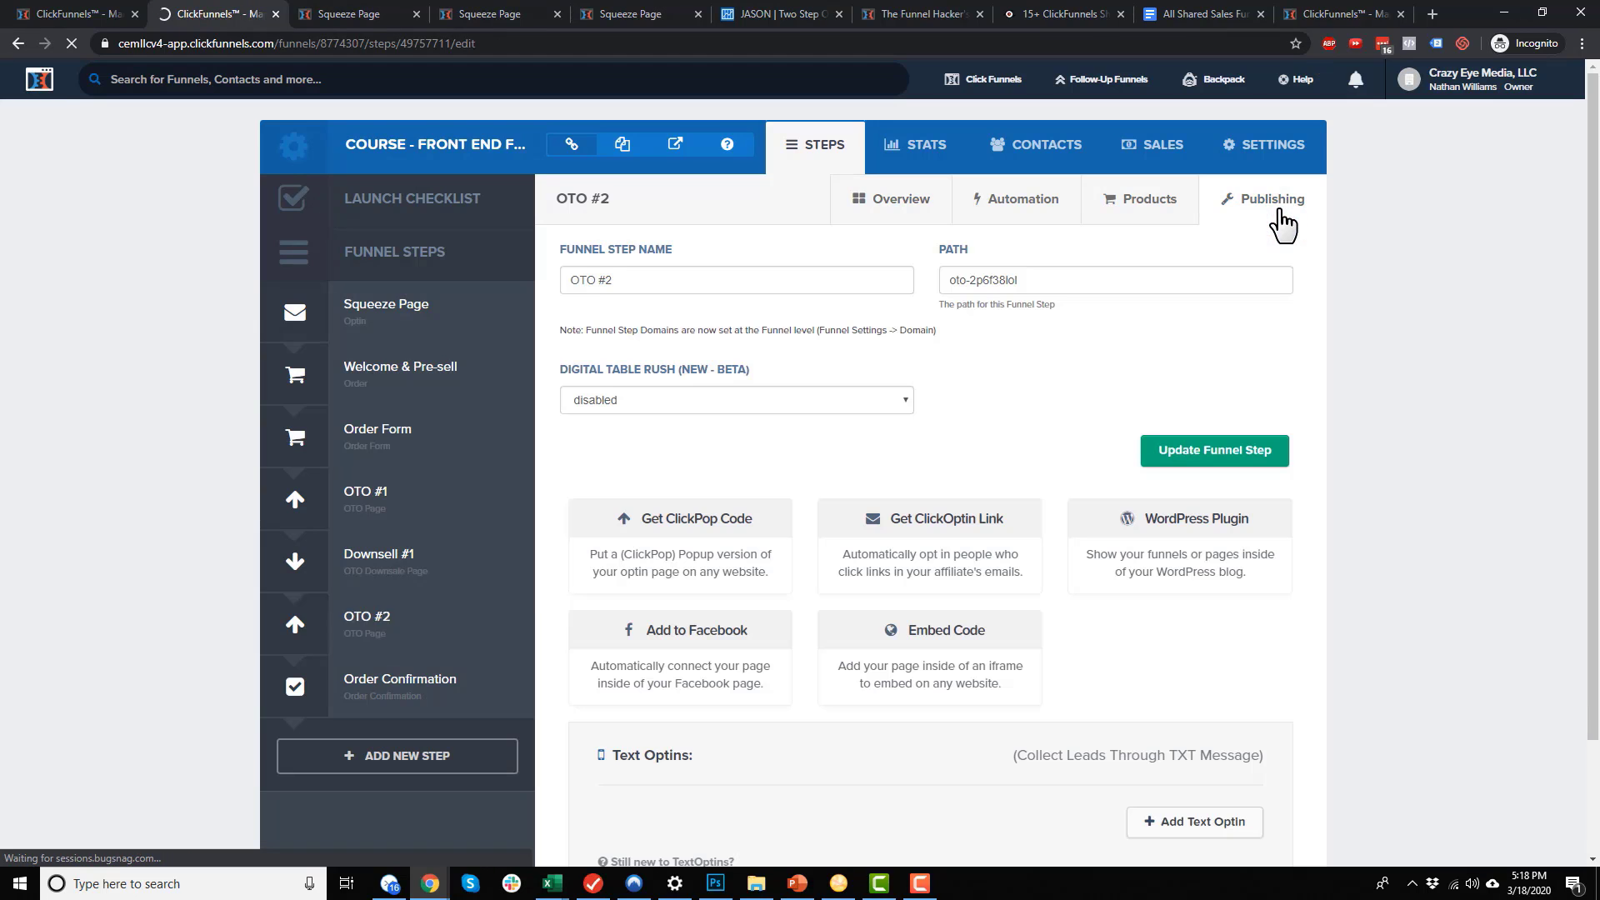
pyautogui.tripleClick(1134, 288)
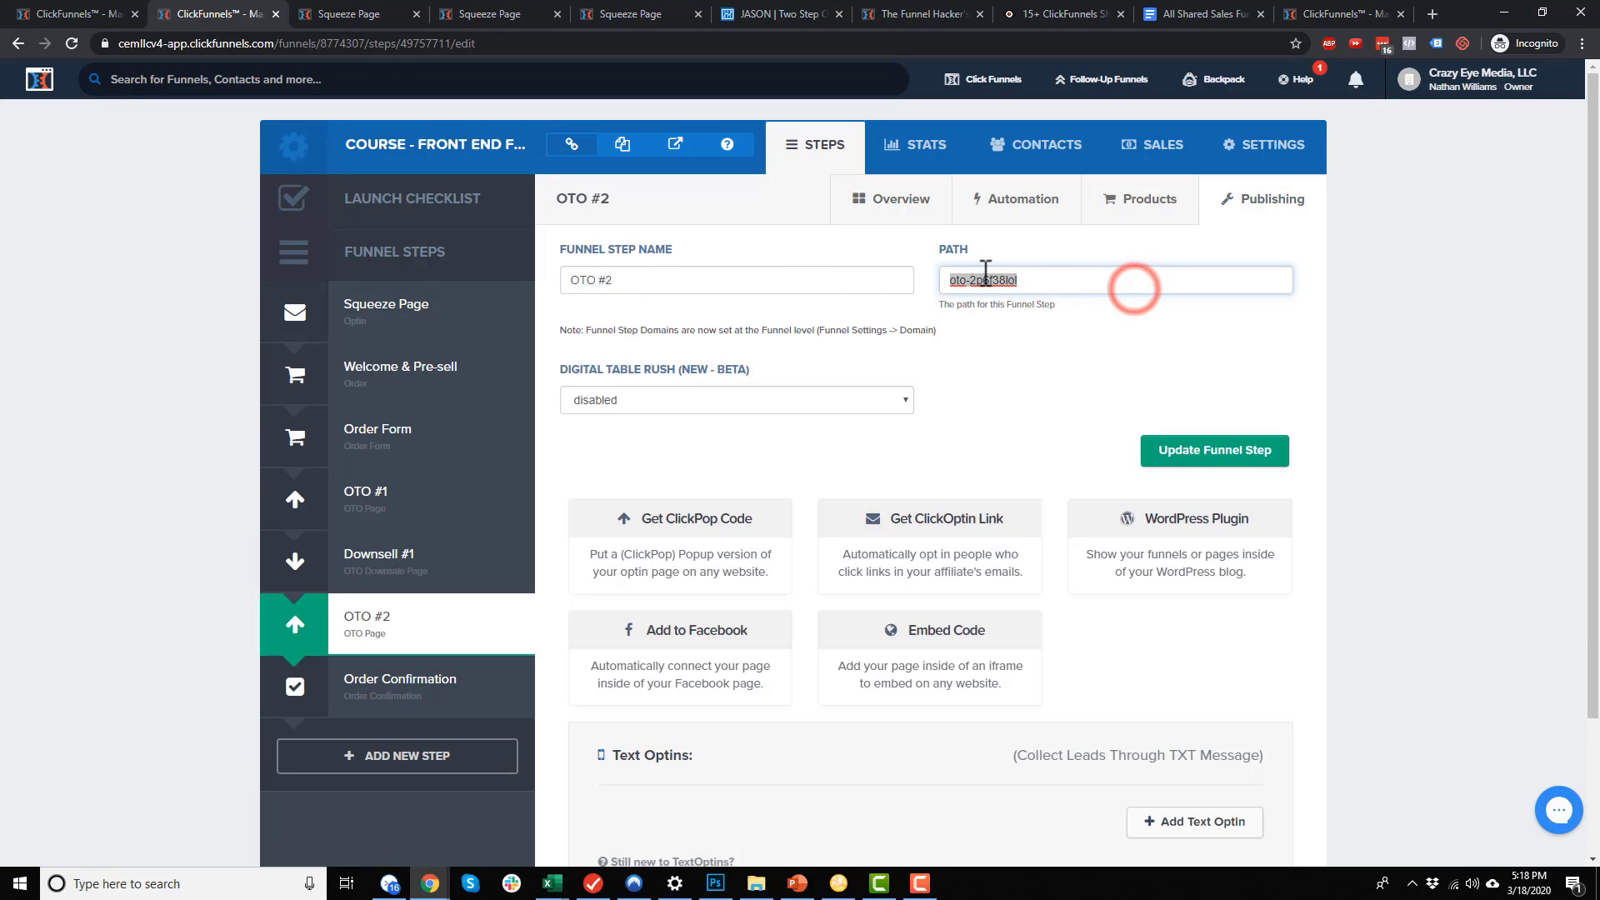
pyautogui.write('shoes-ds')
pyautogui.moveTo(985, 280); pyautogui.dragTo(1014, 275)
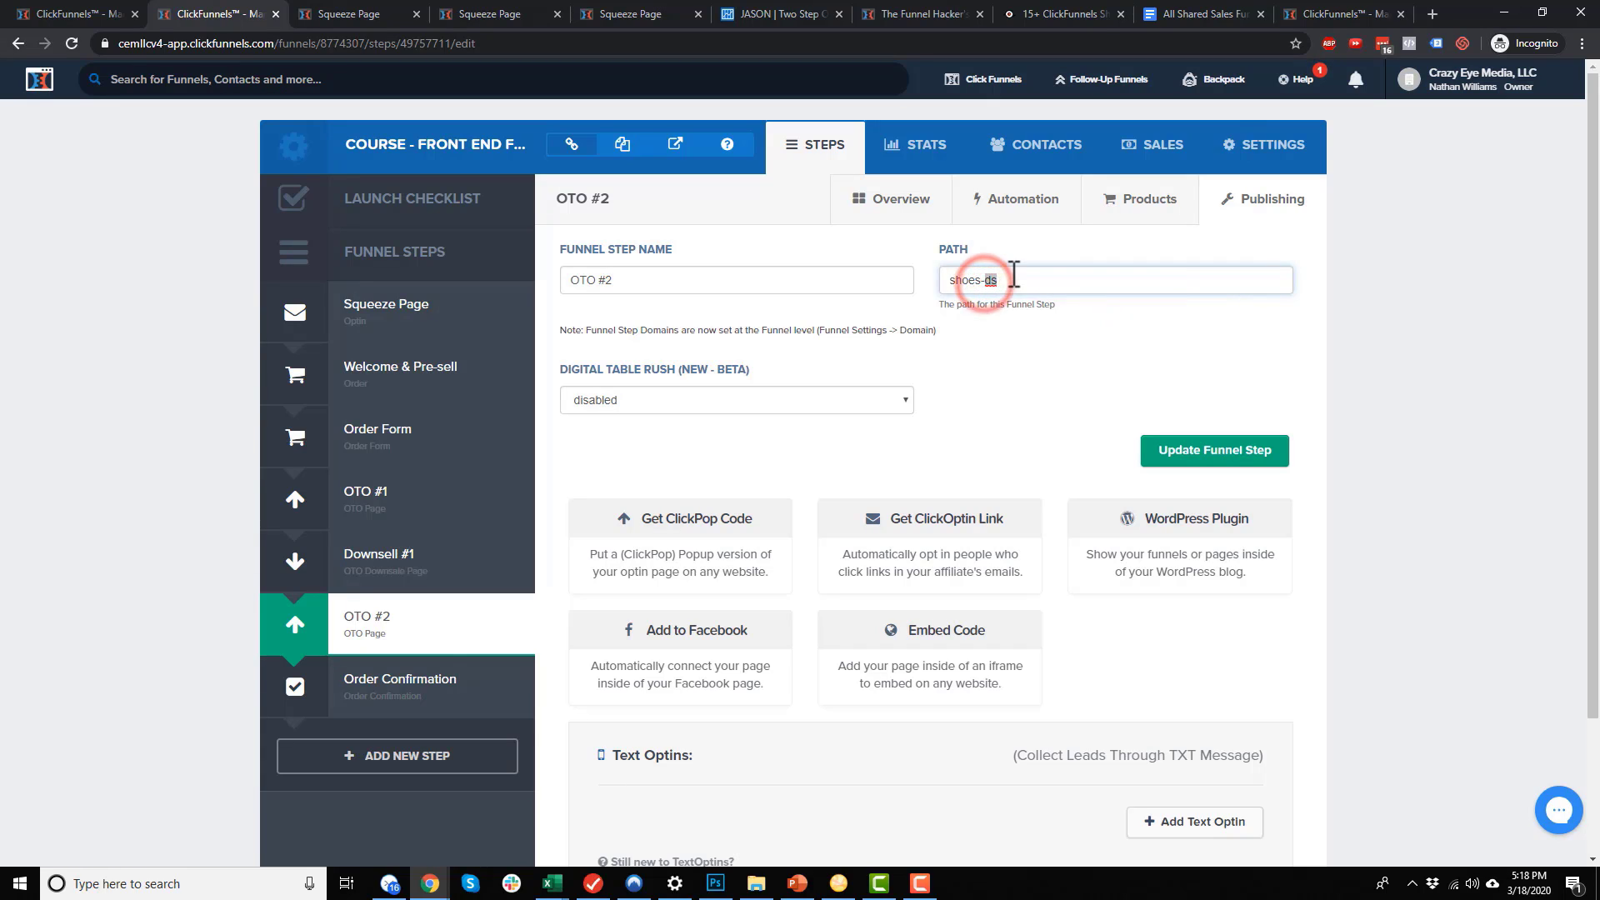
pyautogui.write('us2')
pyautogui.tripleClick(1014, 275)
pyautogui.hotkey('ctrl', 'c')
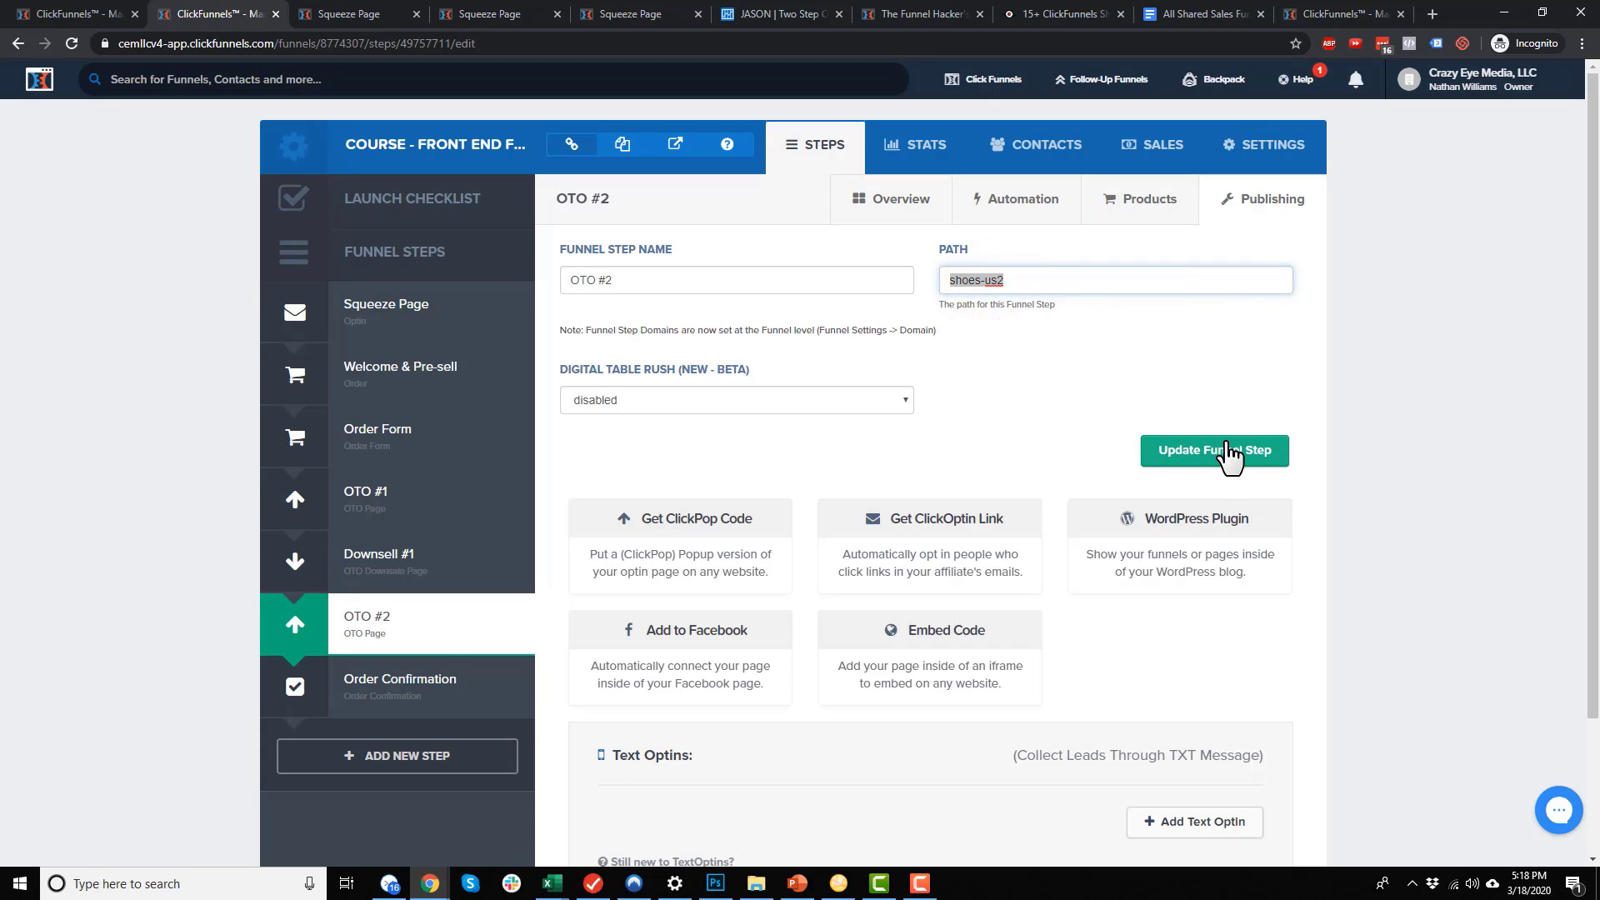
pyautogui.click(1233, 454)
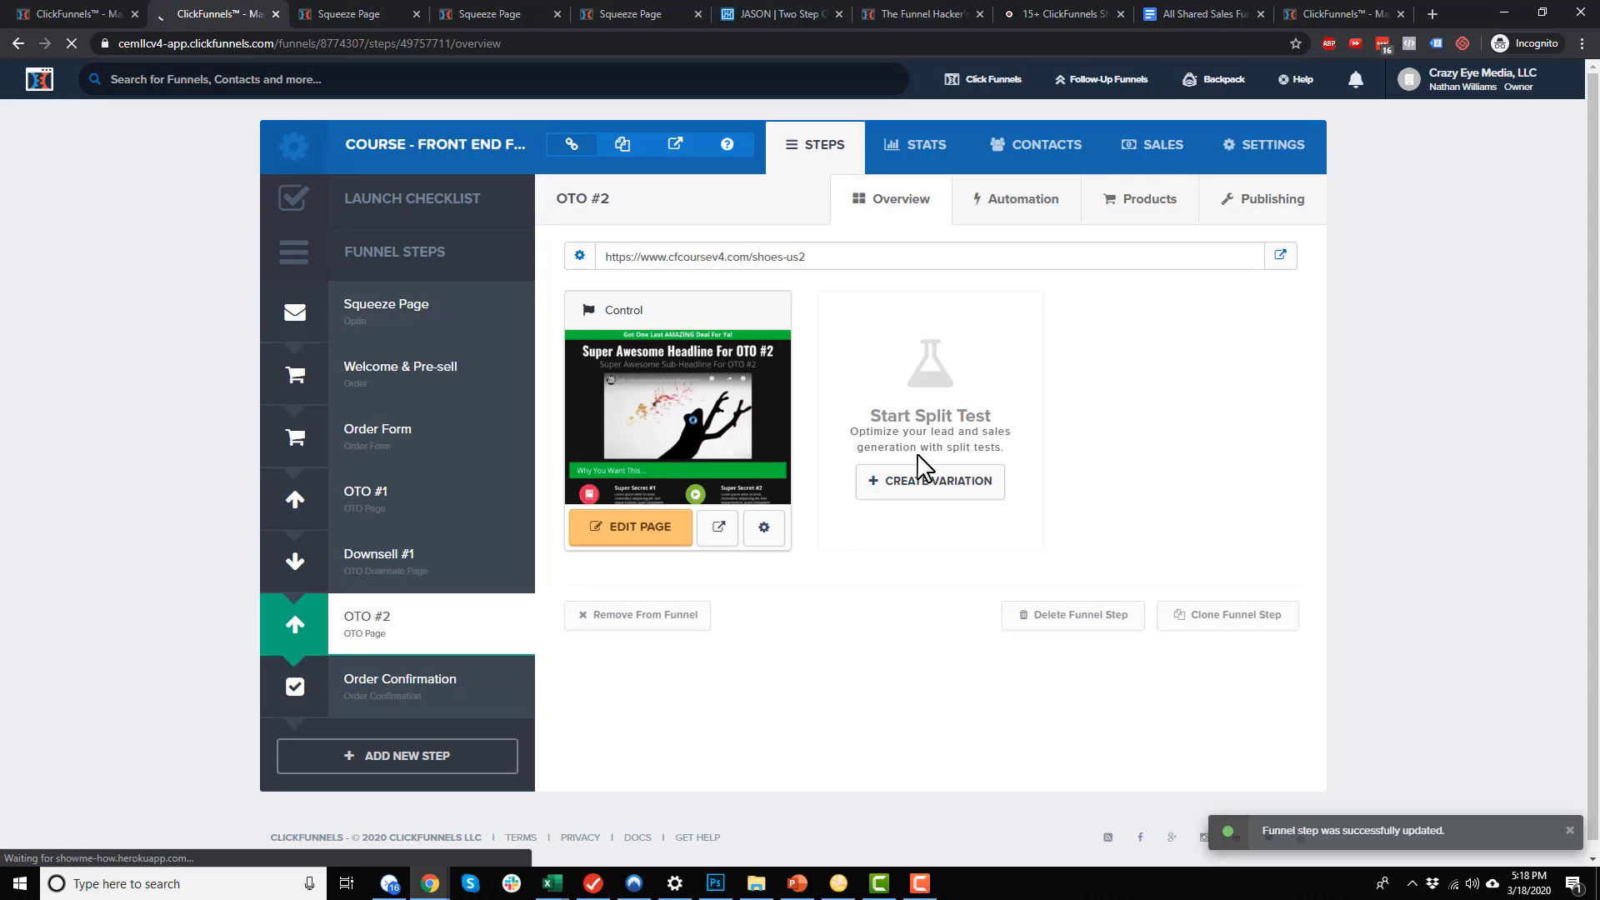
# Set the OTO #2 page path to shoes-us2-a and save the page
pyautogui.click(768, 525)
pyautogui.click(726, 338)
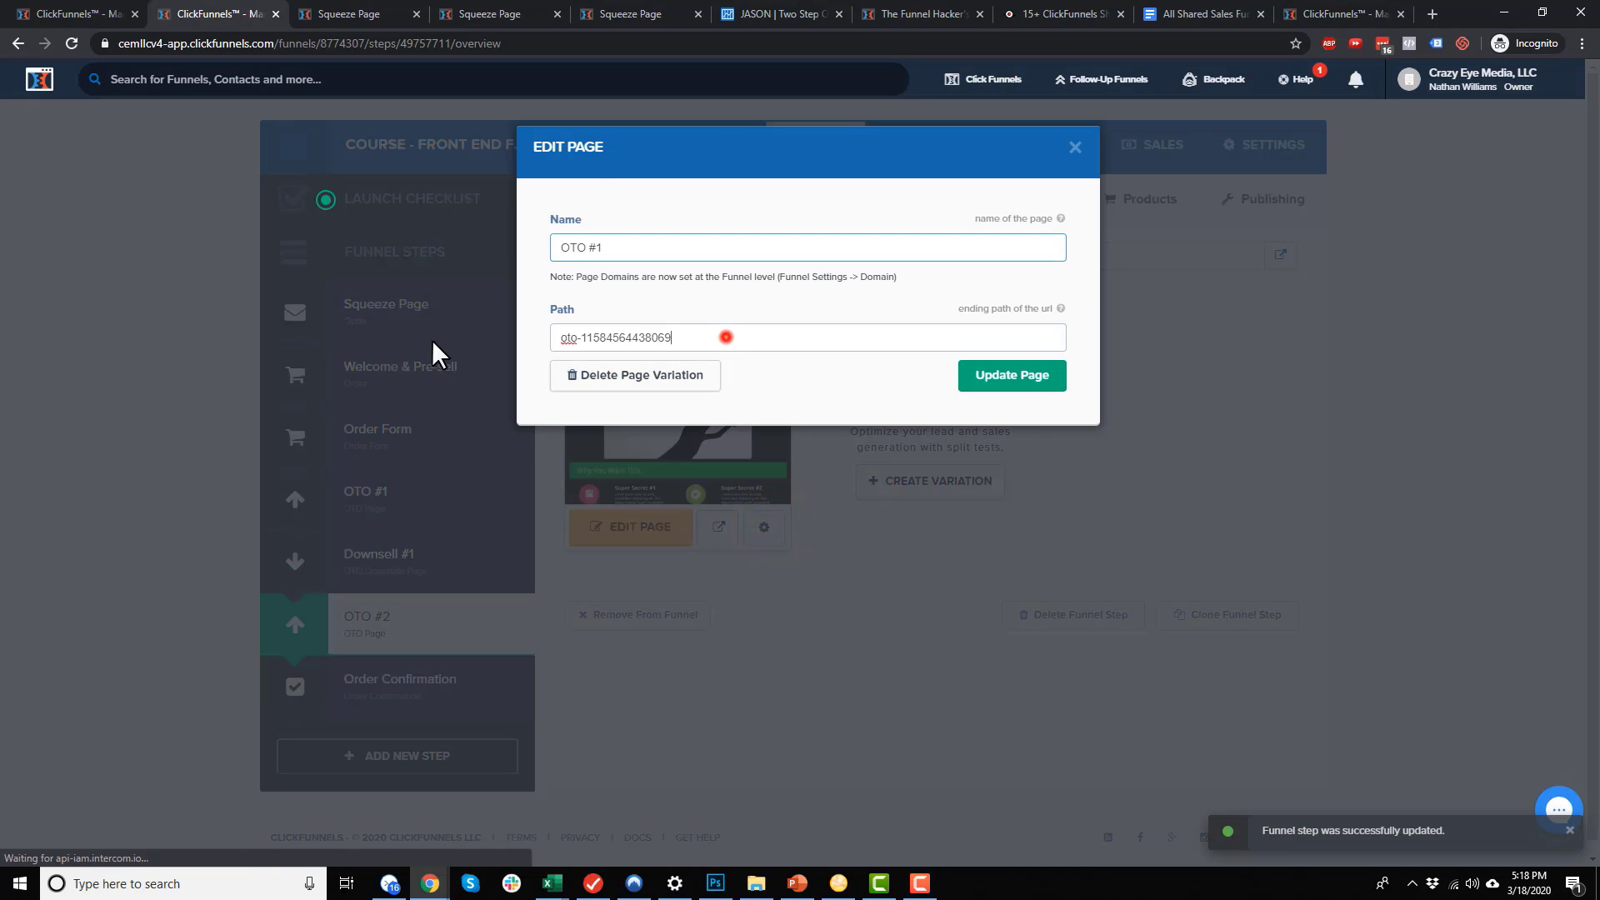
pyautogui.hotkey('ctrl', 'v')
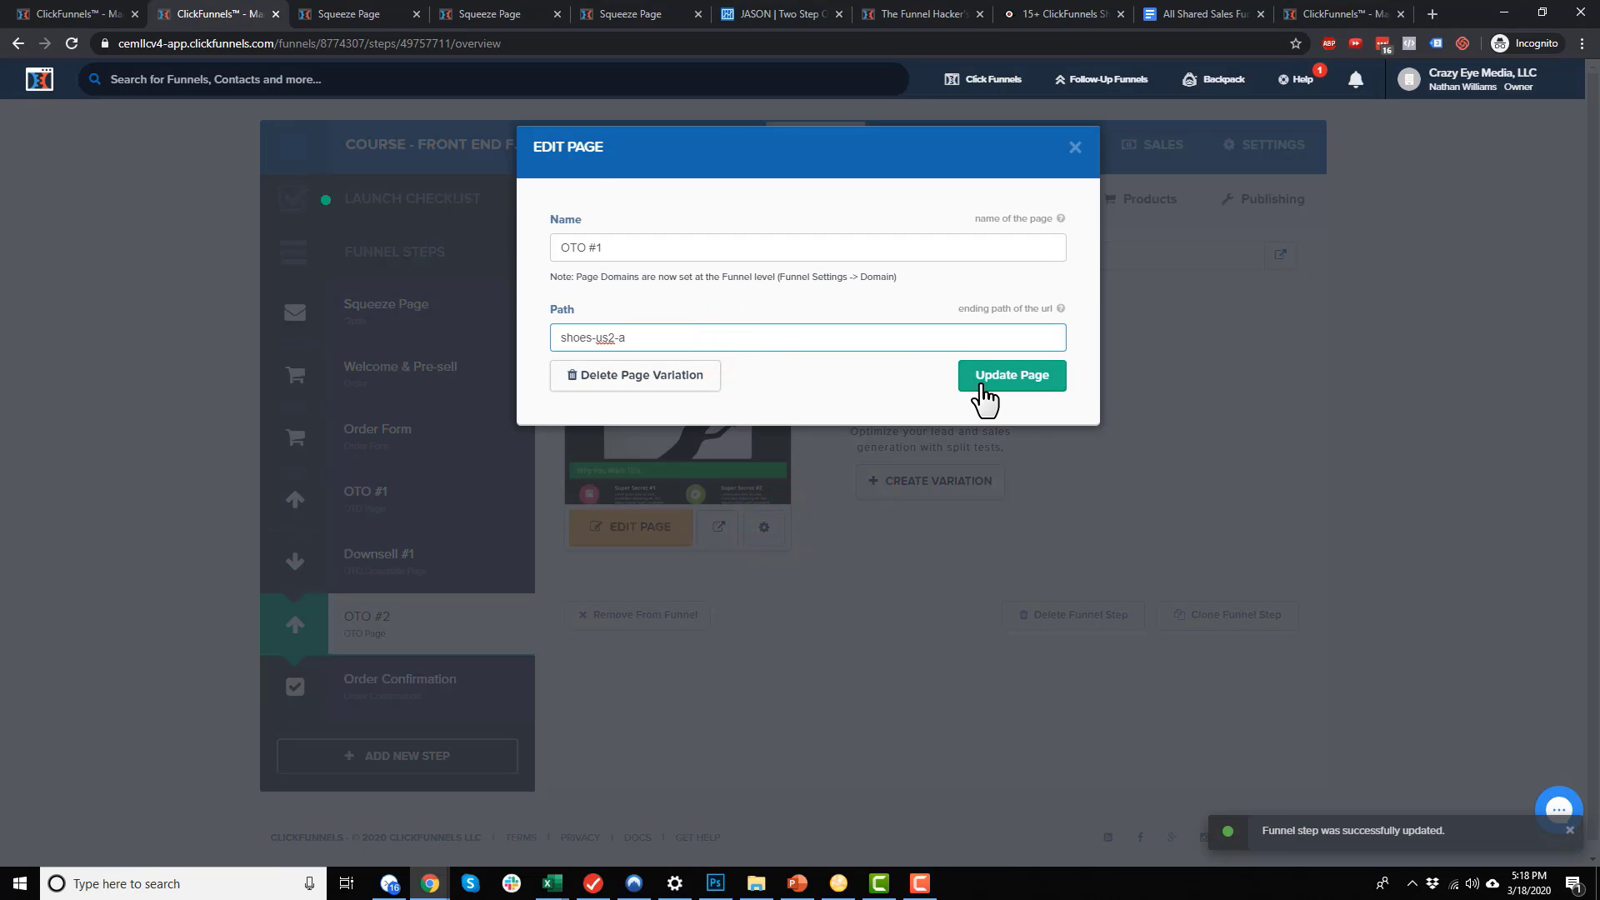
pyautogui.click(981, 382)
# Set the Order Confirmation step's path to shoes-confirmation and save it
pyautogui.click(416, 689)
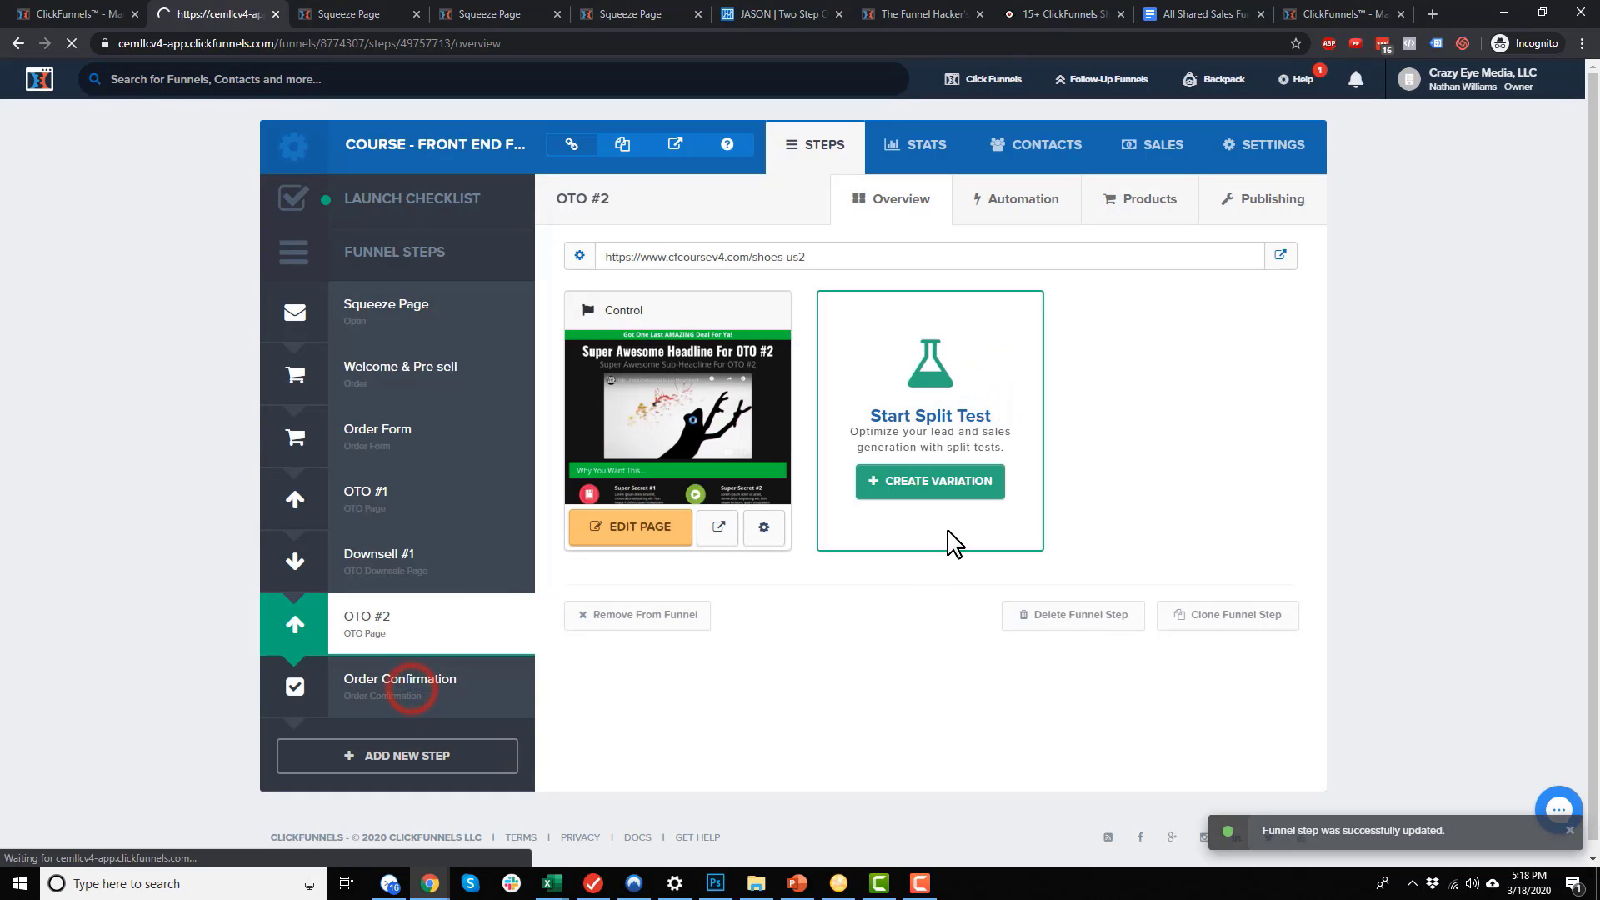
pyautogui.click(1275, 212)
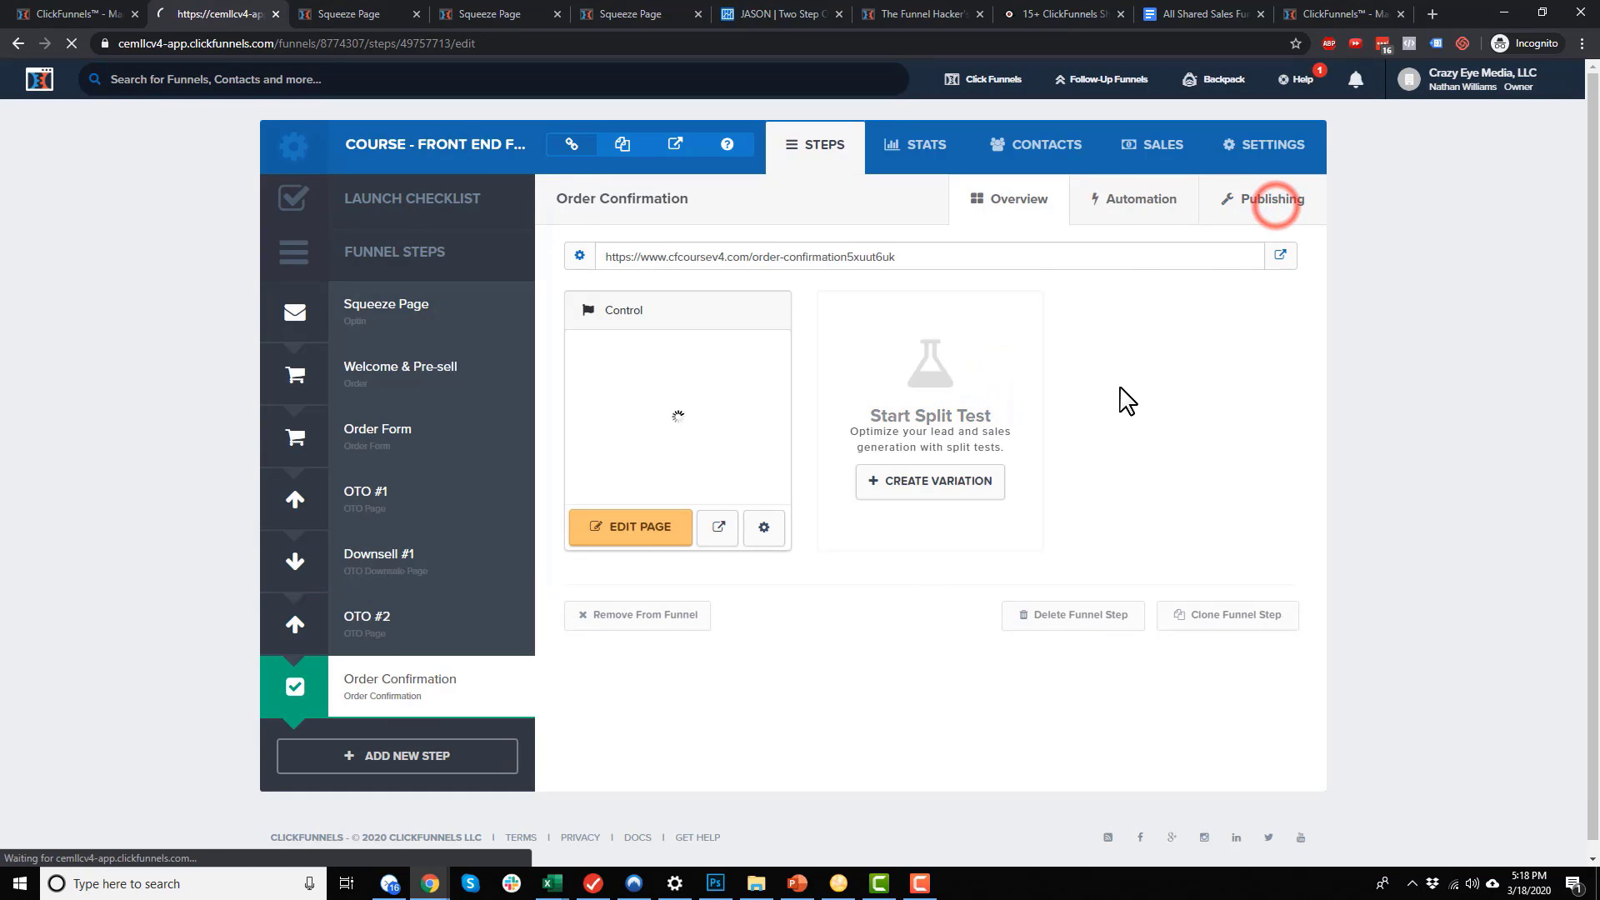
pyautogui.moveTo(1131, 289); pyautogui.dragTo(825, 272)
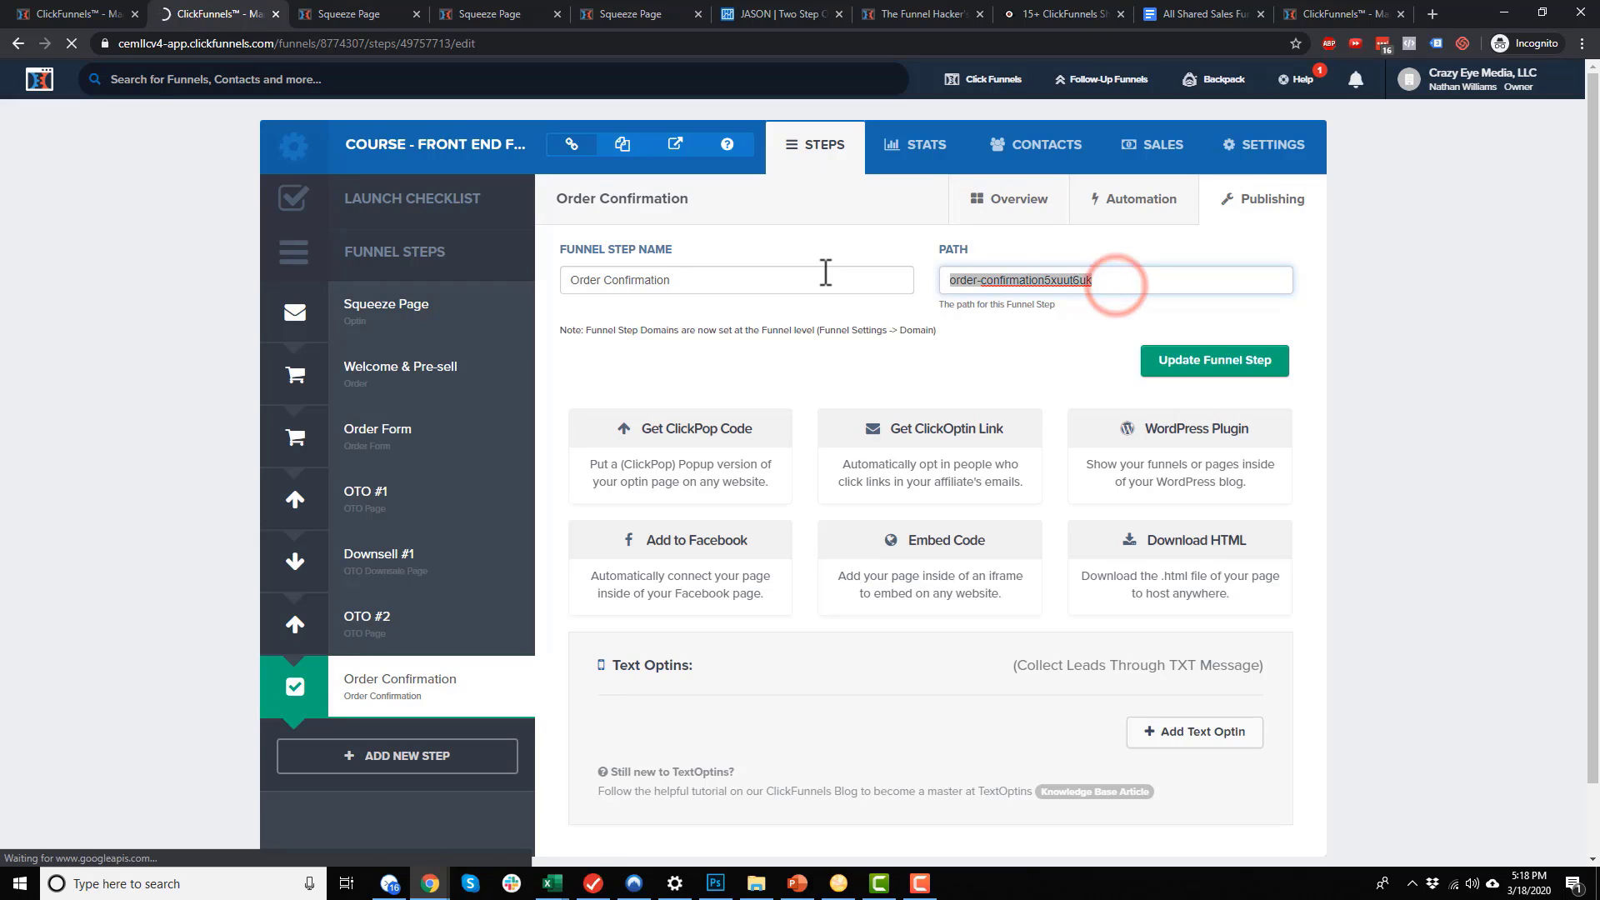
pyautogui.write('shoes-confirmation')
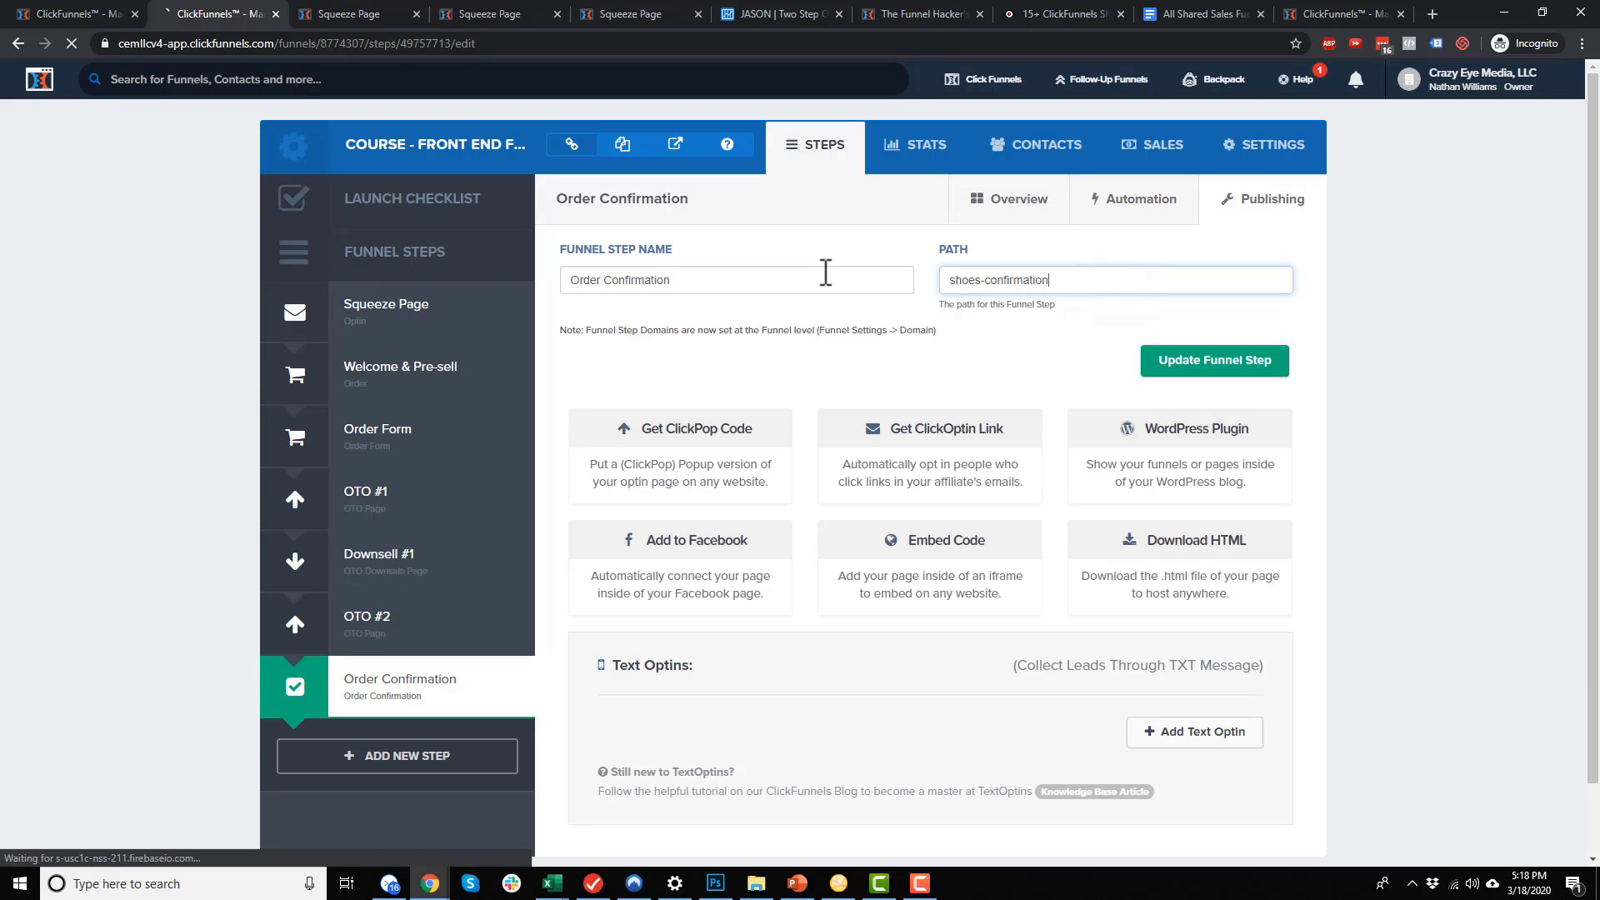
pyautogui.hotkey('ctrl', 'a')
pyautogui.click(1248, 362)
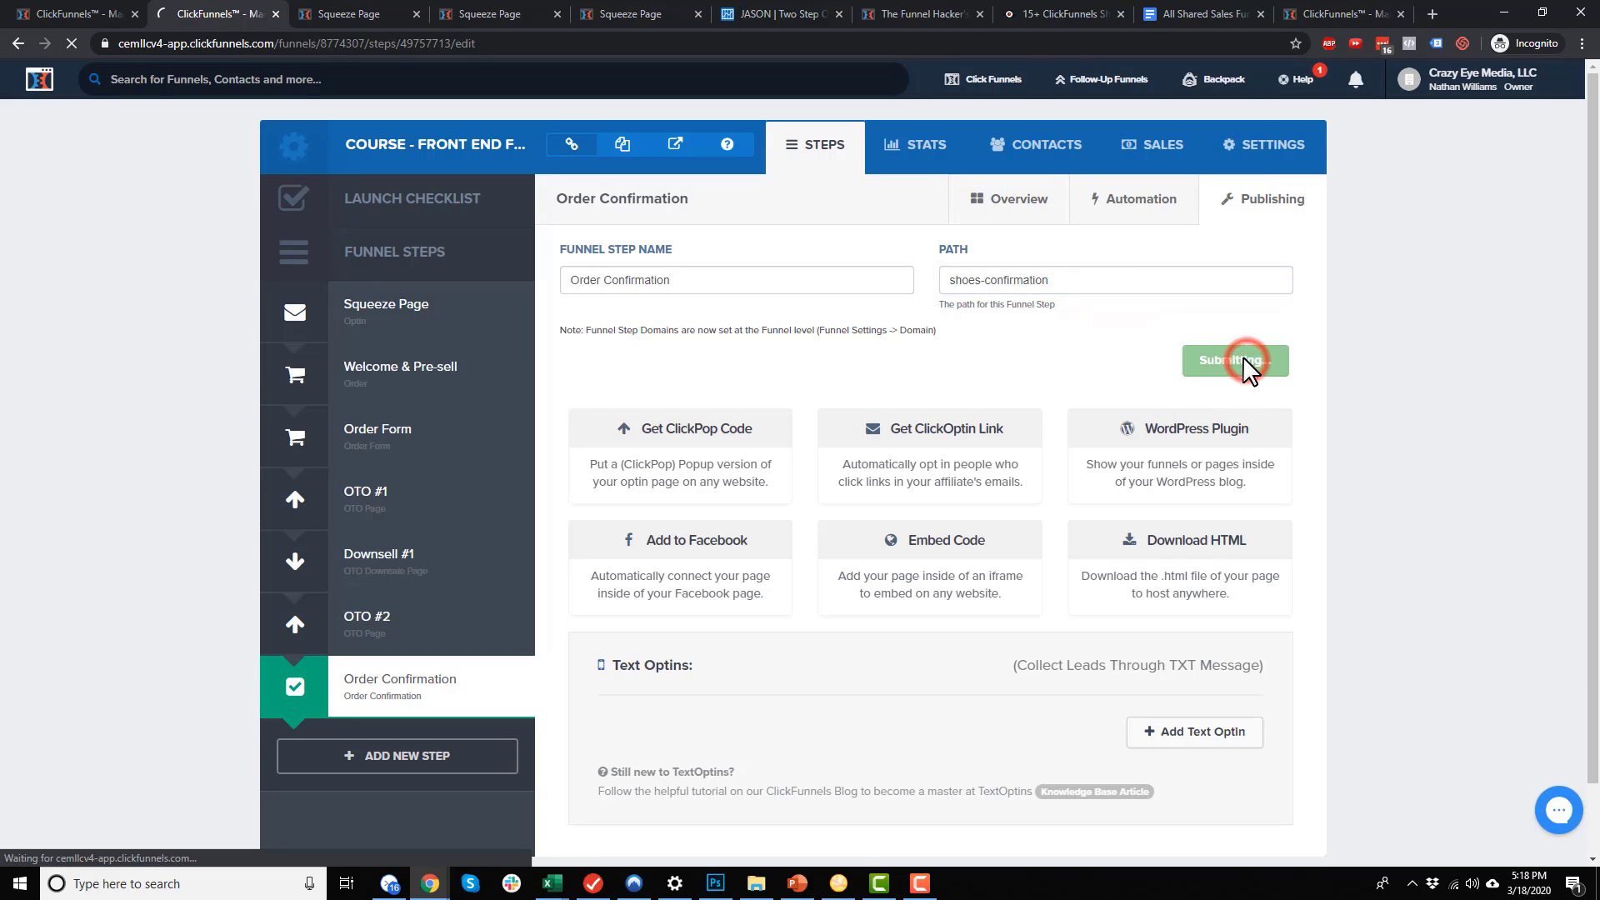
# Adjust the Order Confirmation page path and save the page
pyautogui.click(764, 533)
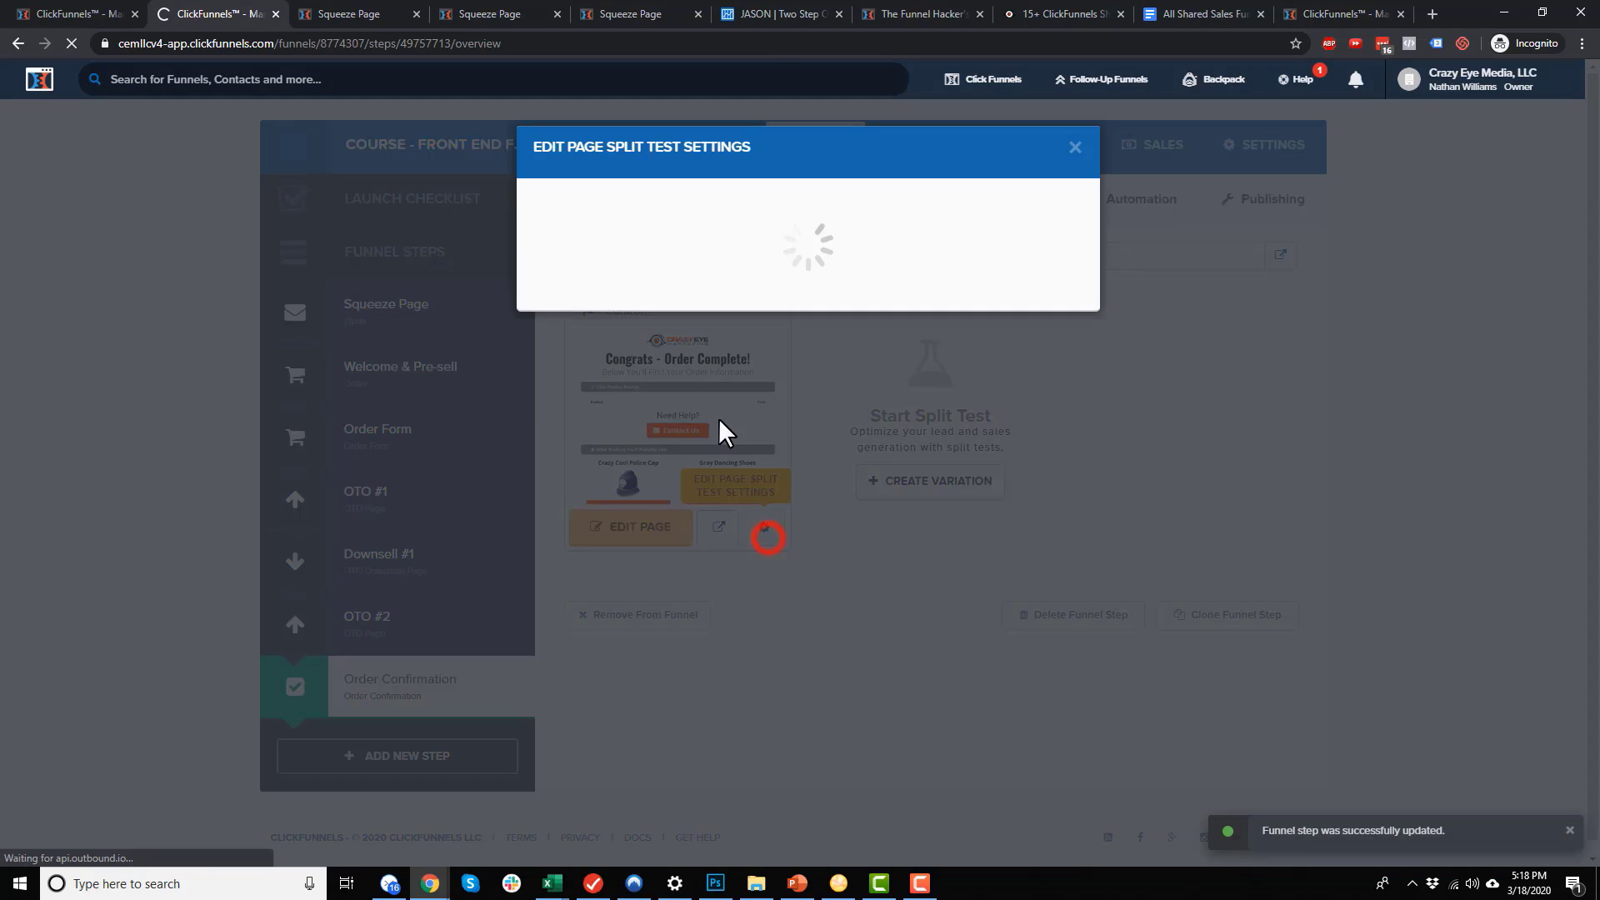
pyautogui.click(752, 347)
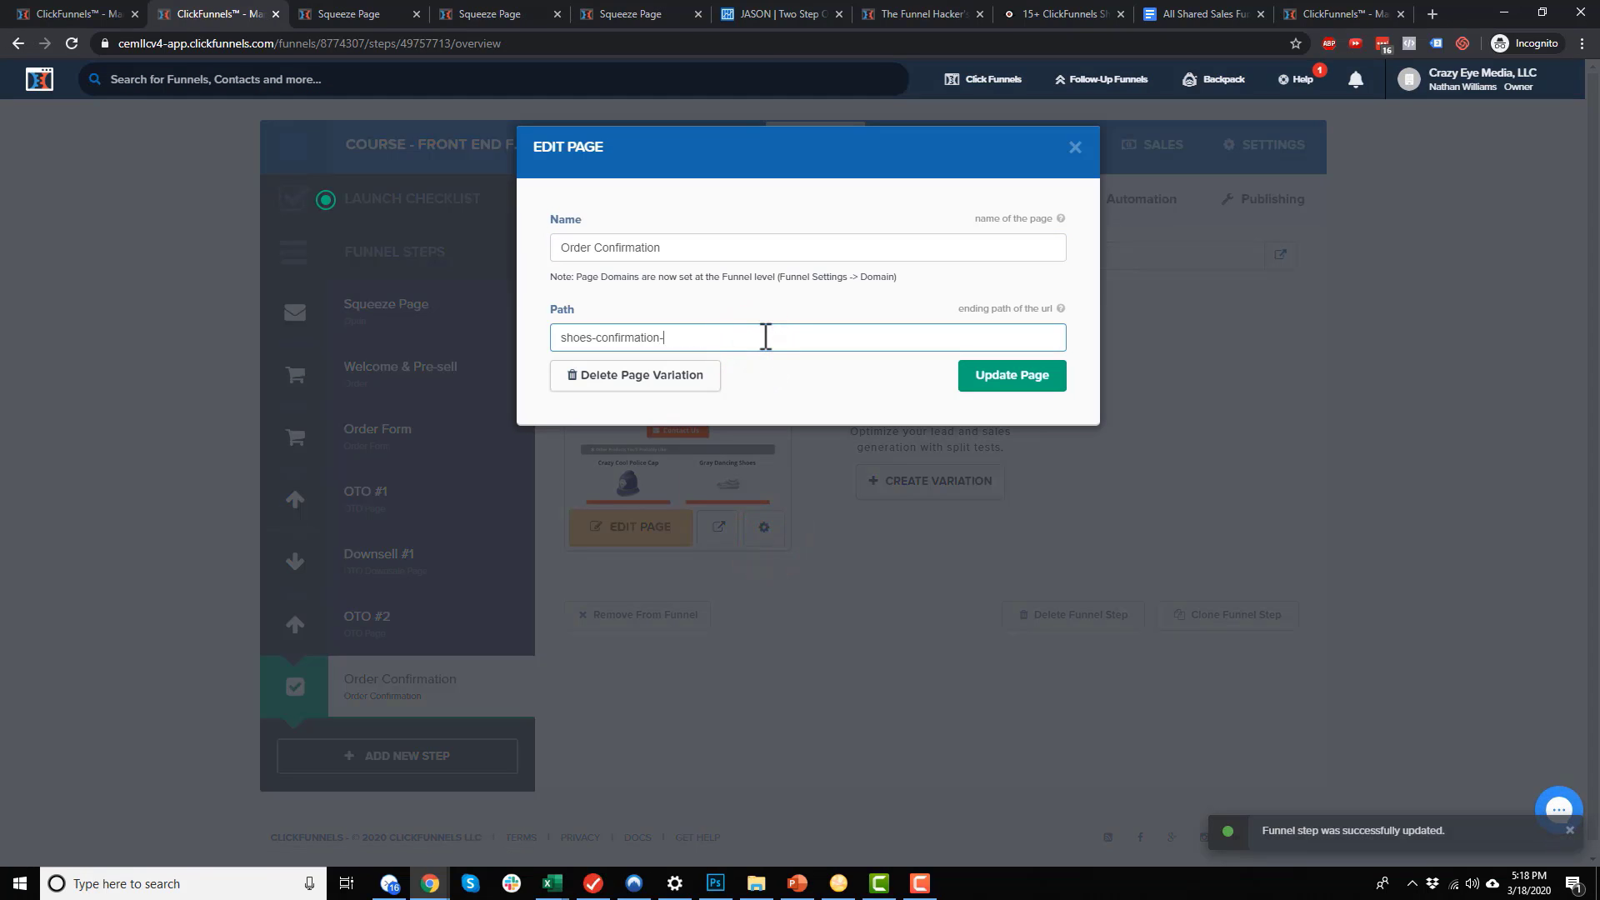
pyautogui.click(1053, 385)
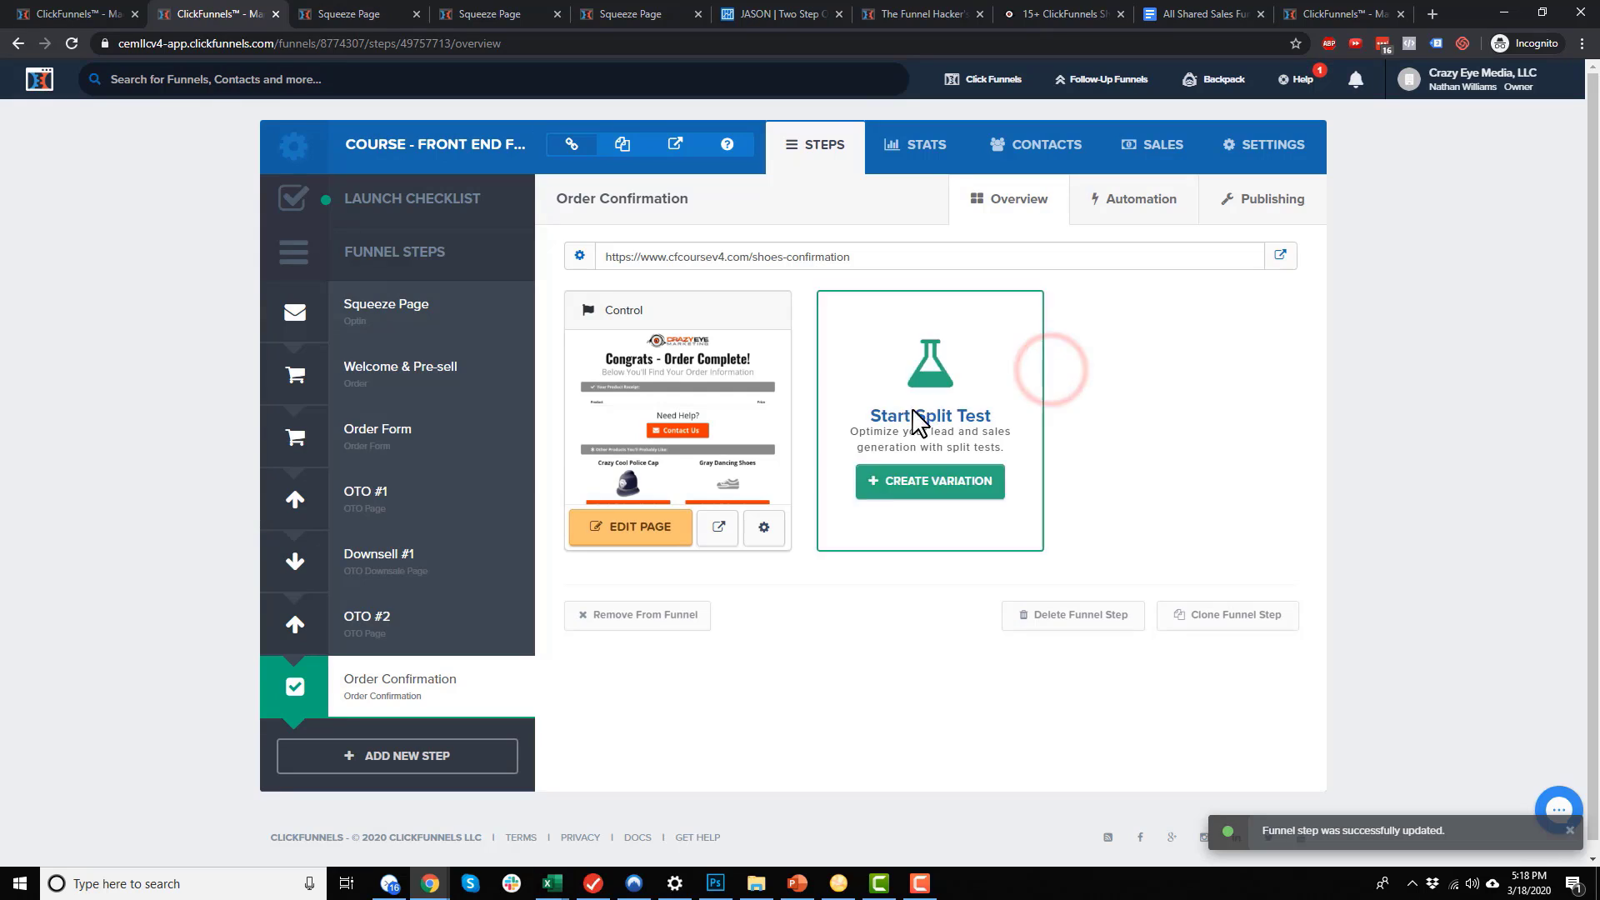
pyautogui.click(384, 459)
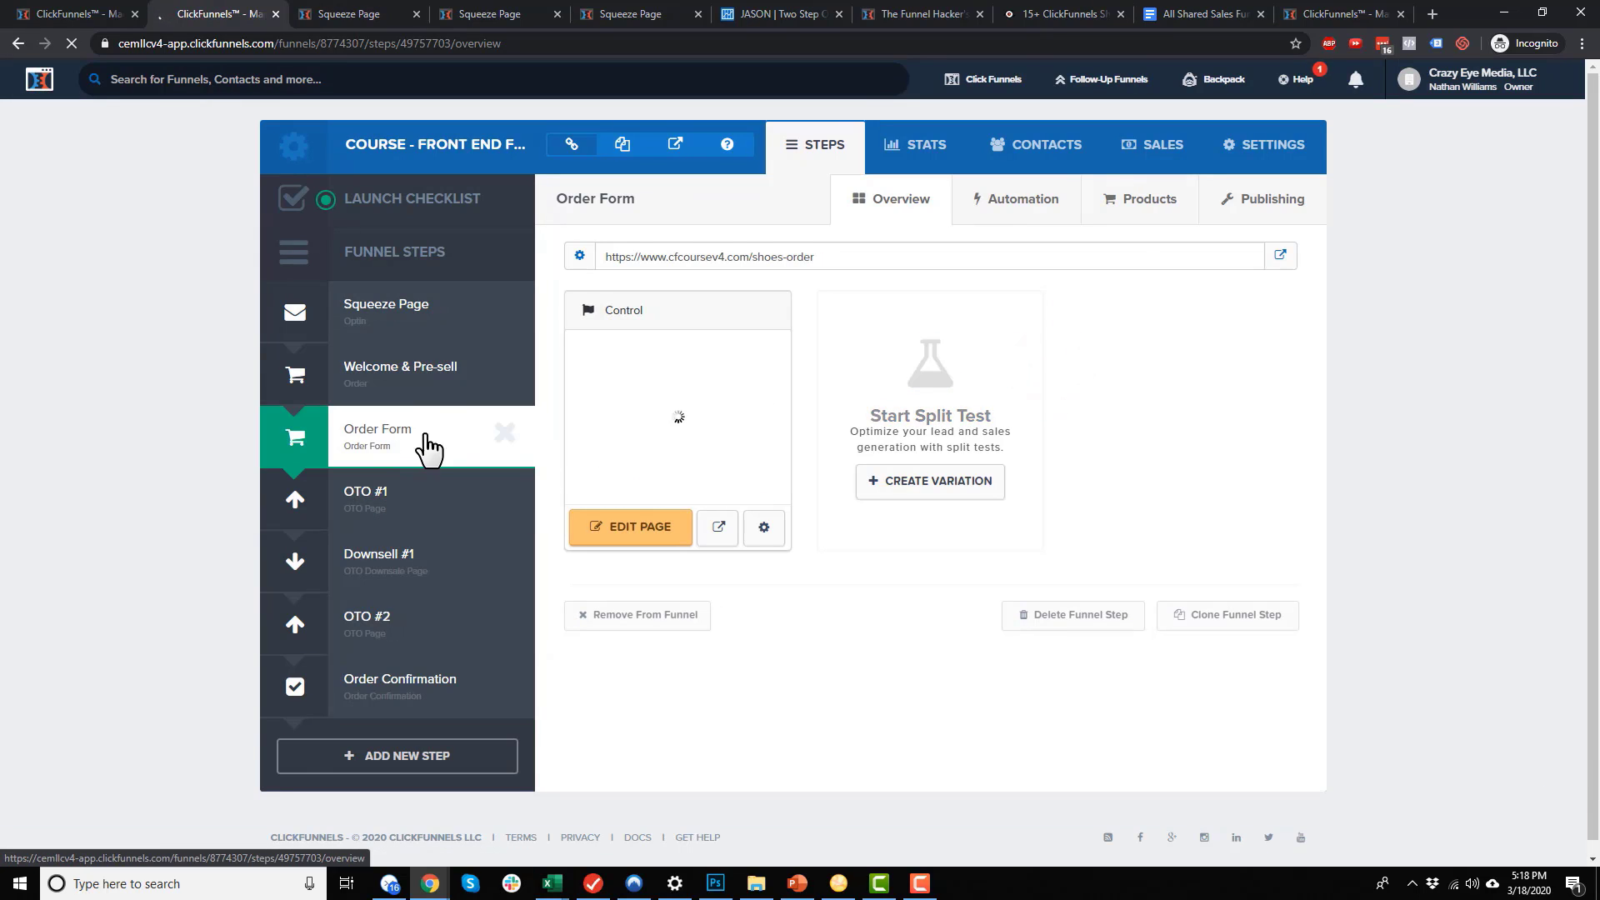
# Copy the Order Form page URL and load it in a new browser tab
pyautogui.click(877, 259)
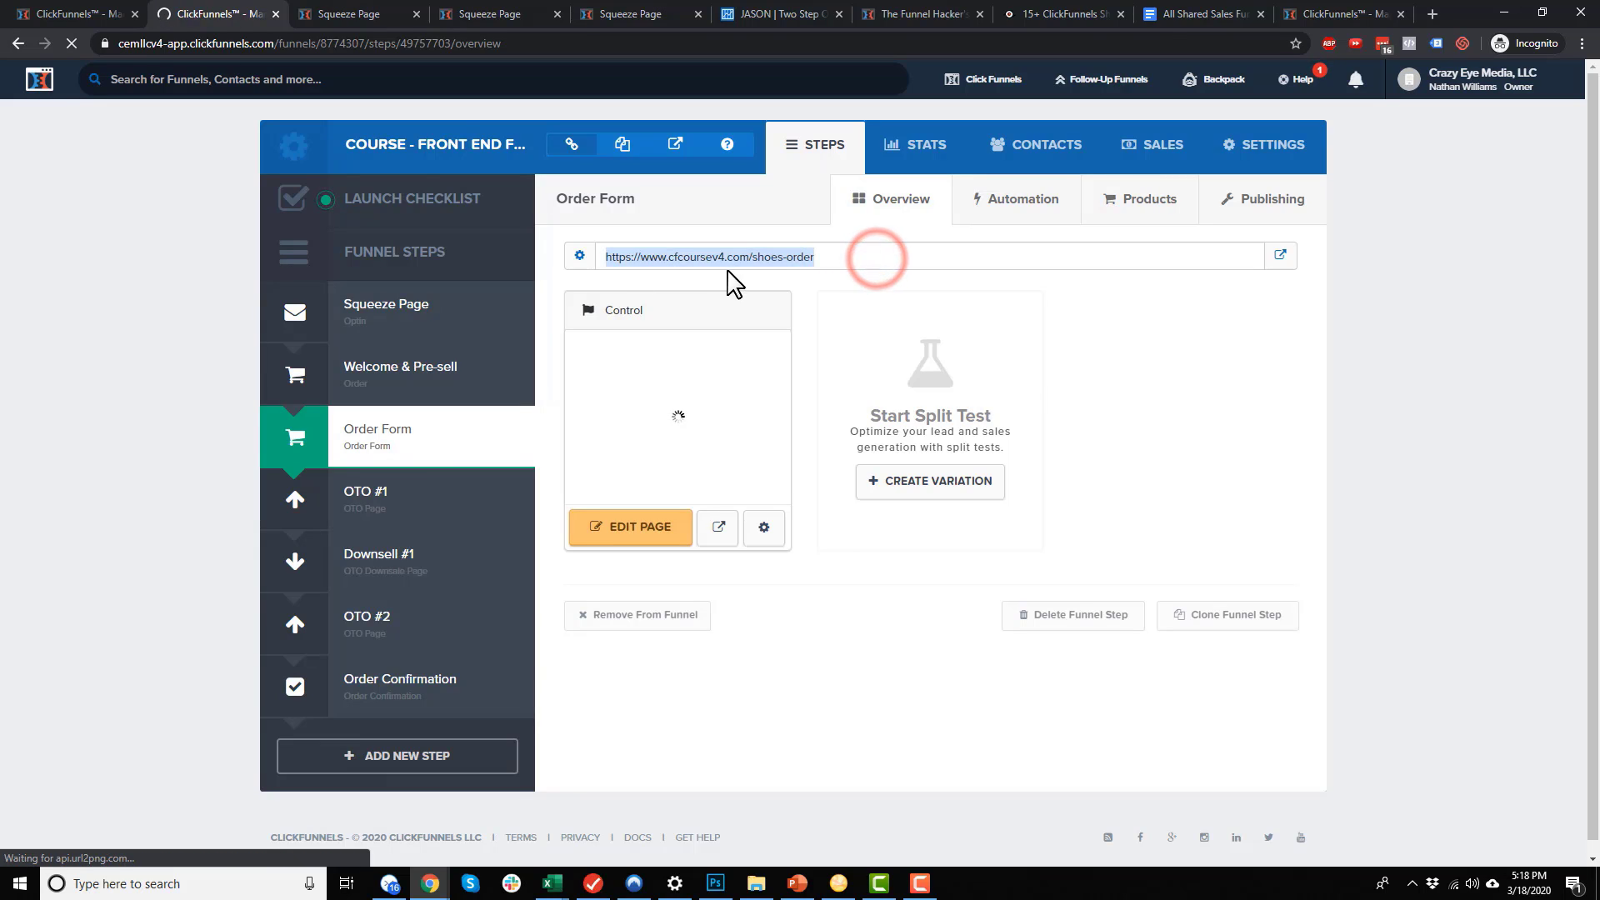
pyautogui.rightClick(768, 260)
pyautogui.click(815, 276)
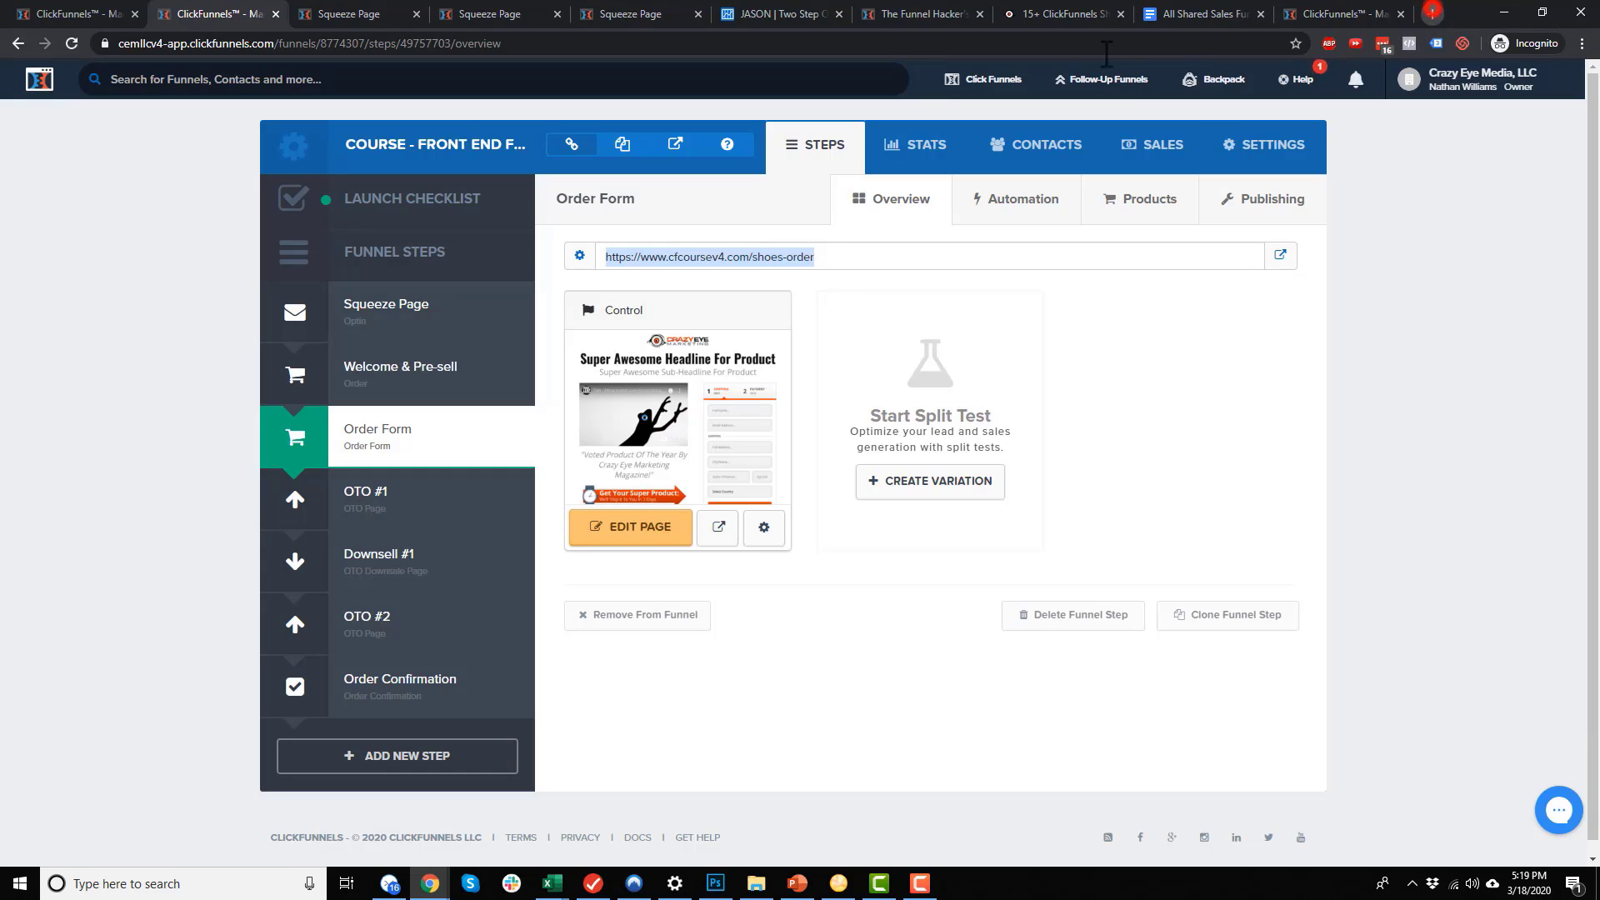
pyautogui.click(1433, 14)
pyautogui.hotkey('ctrl', 'v')
pyautogui.press('Return')
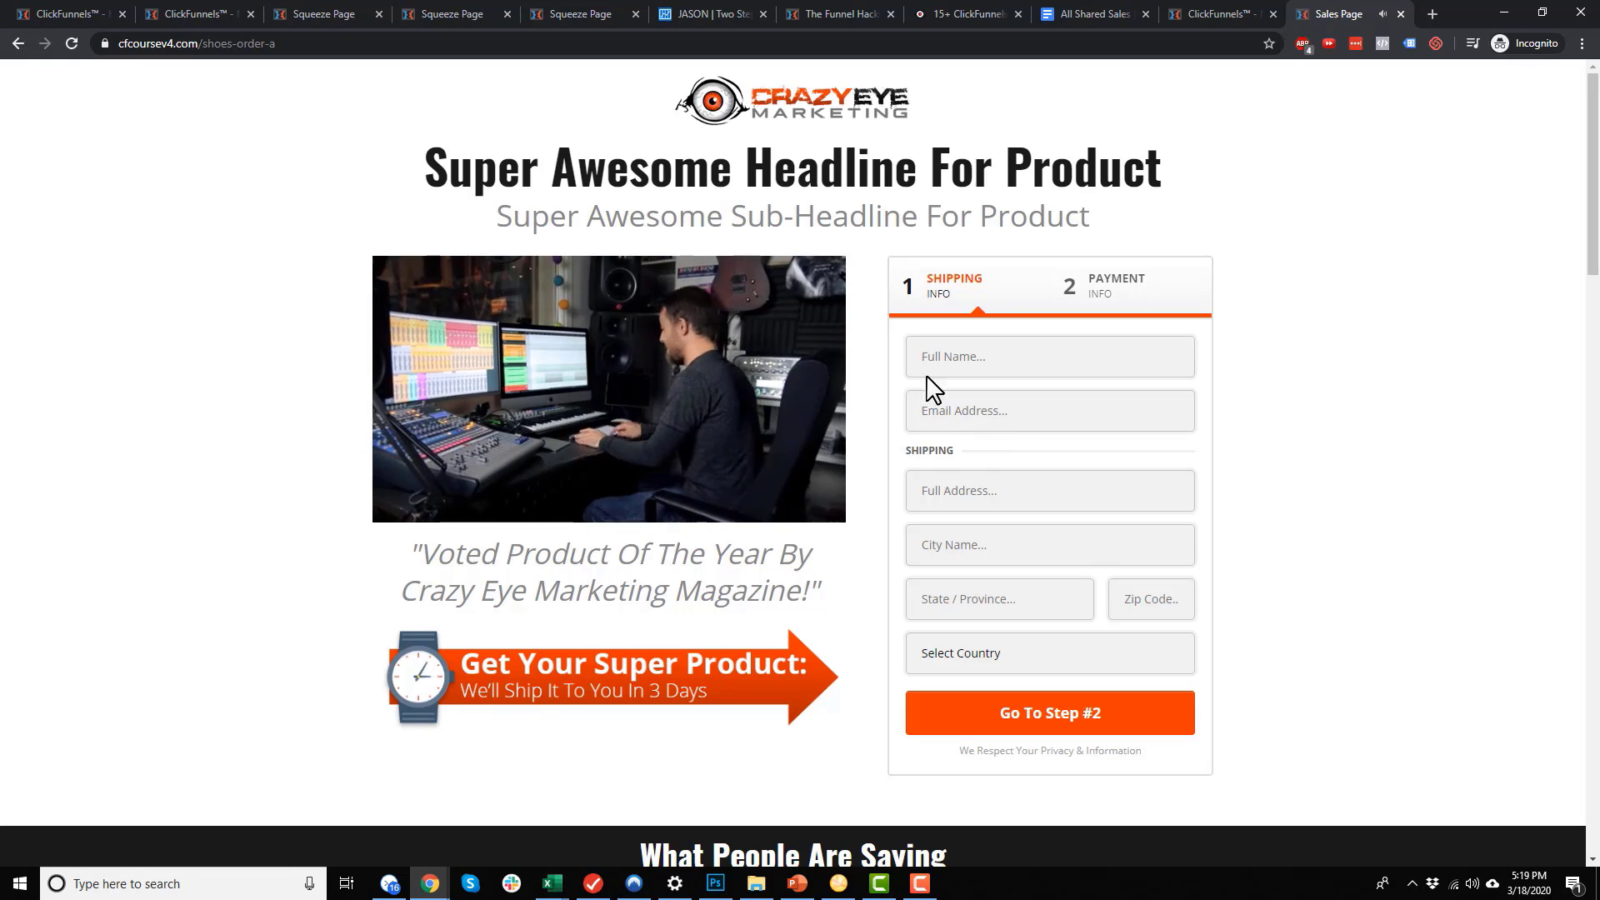
# Browse the live Order Form page and confirm its address ends in shoes-order-a
pyautogui.scroll(-1, 1041, 456)
pyautogui.scroll(-2, 1041, 455)
pyautogui.click(732, 207)
pyautogui.scroll(-1, 1207, 274)
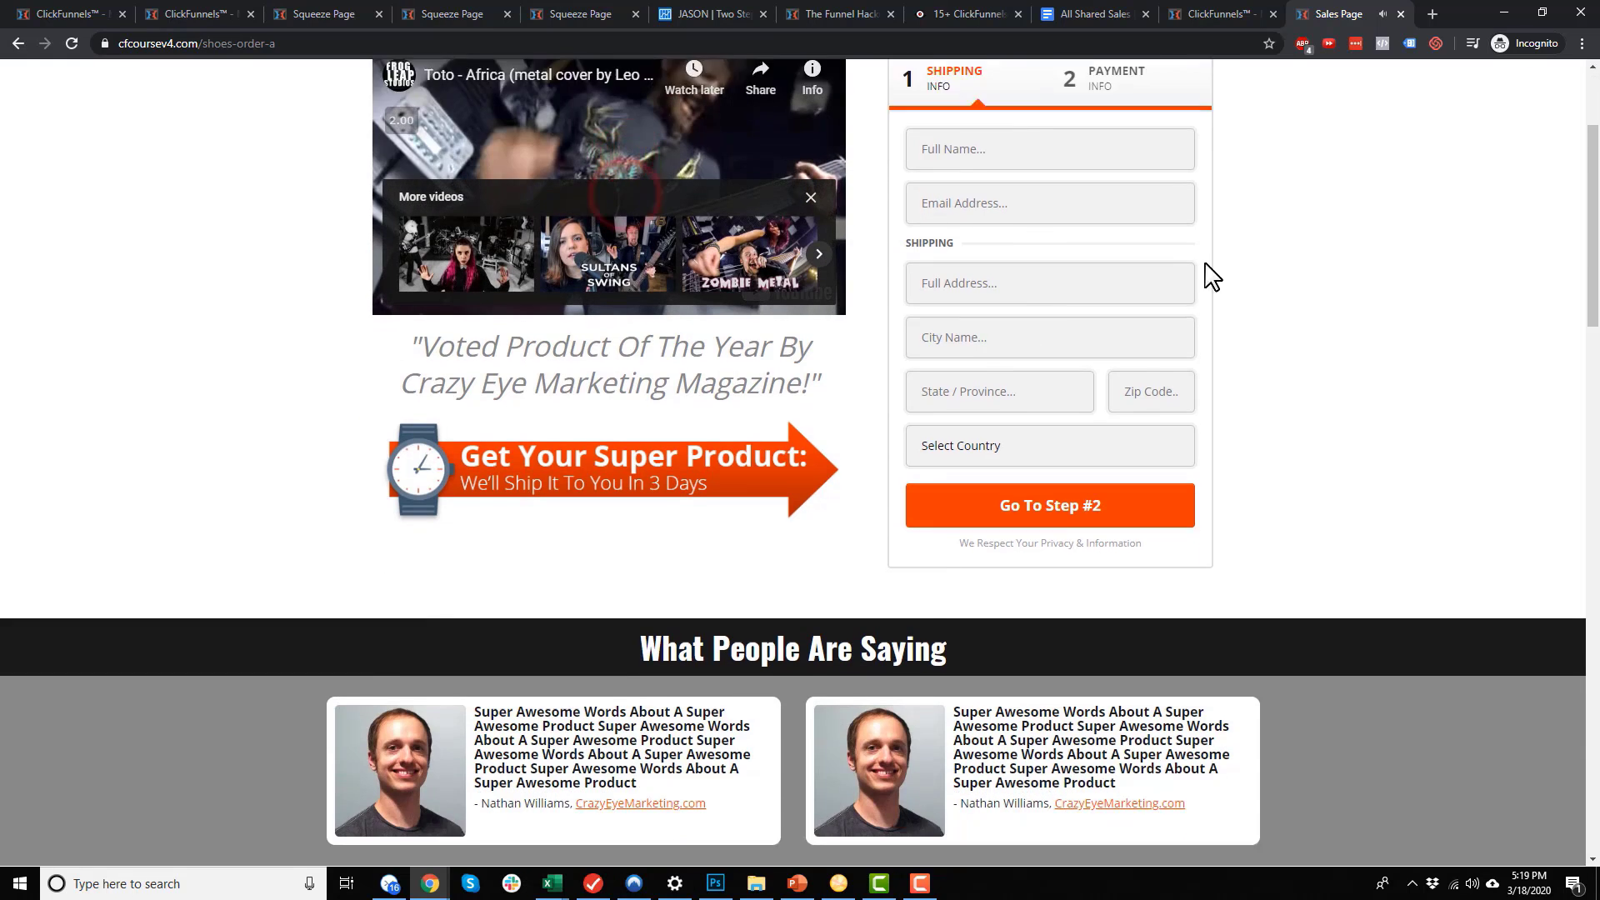
pyautogui.scroll(3, 1127, 329)
pyautogui.scroll(-3, 1089, 322)
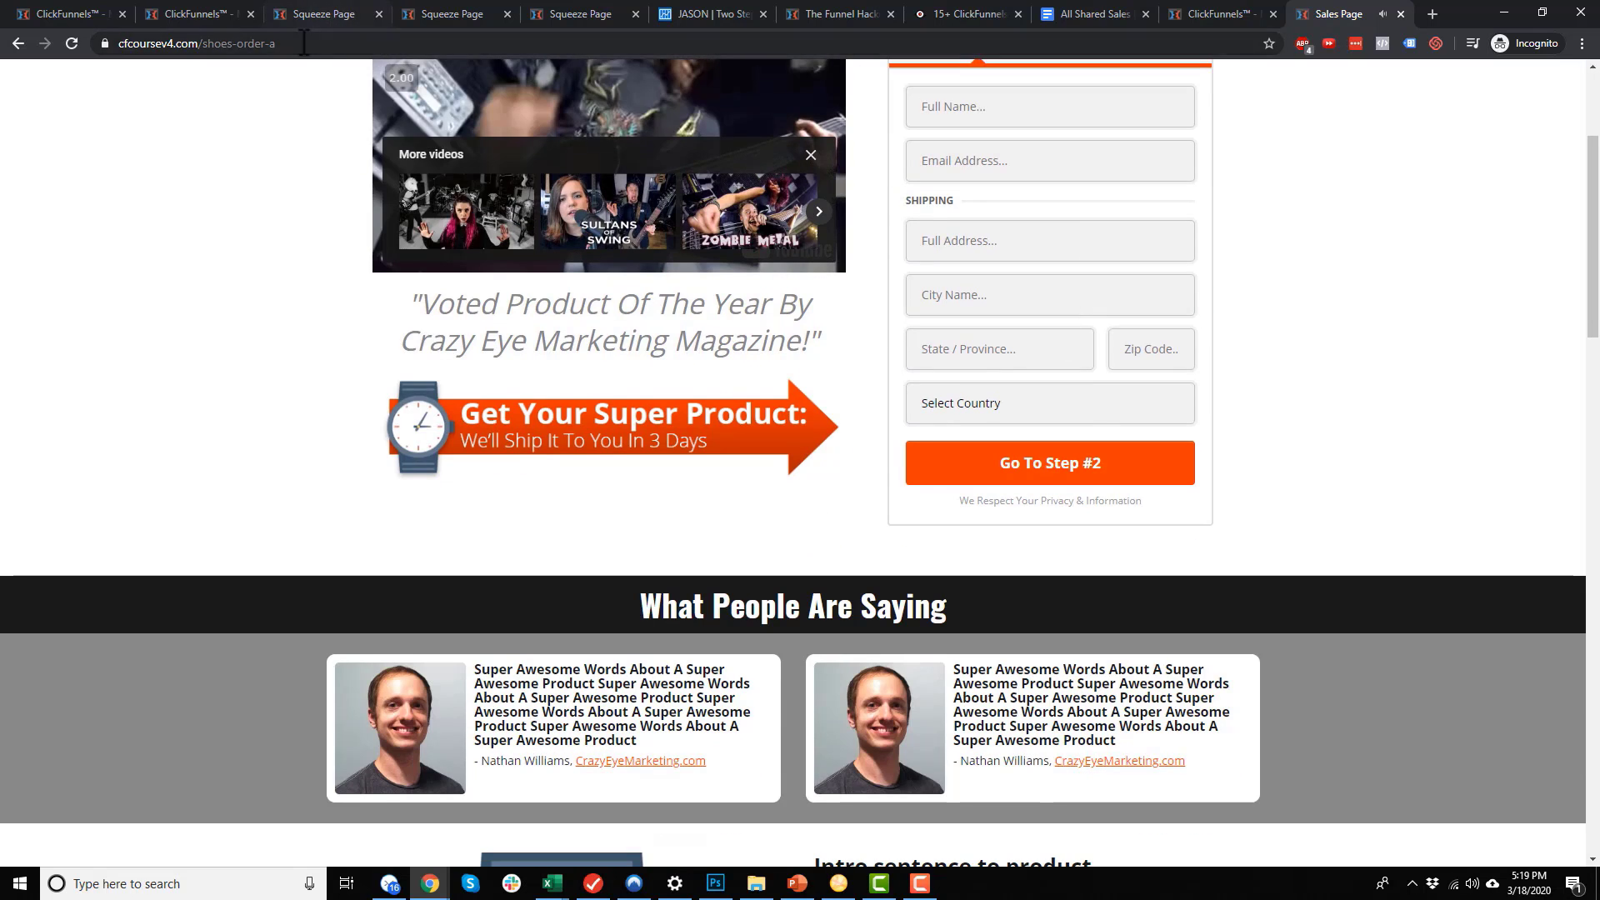
pyautogui.moveTo(300, 43); pyautogui.dragTo(341, 44)
pyautogui.click(1262, 211)
pyautogui.scroll(-15, 968, 392)
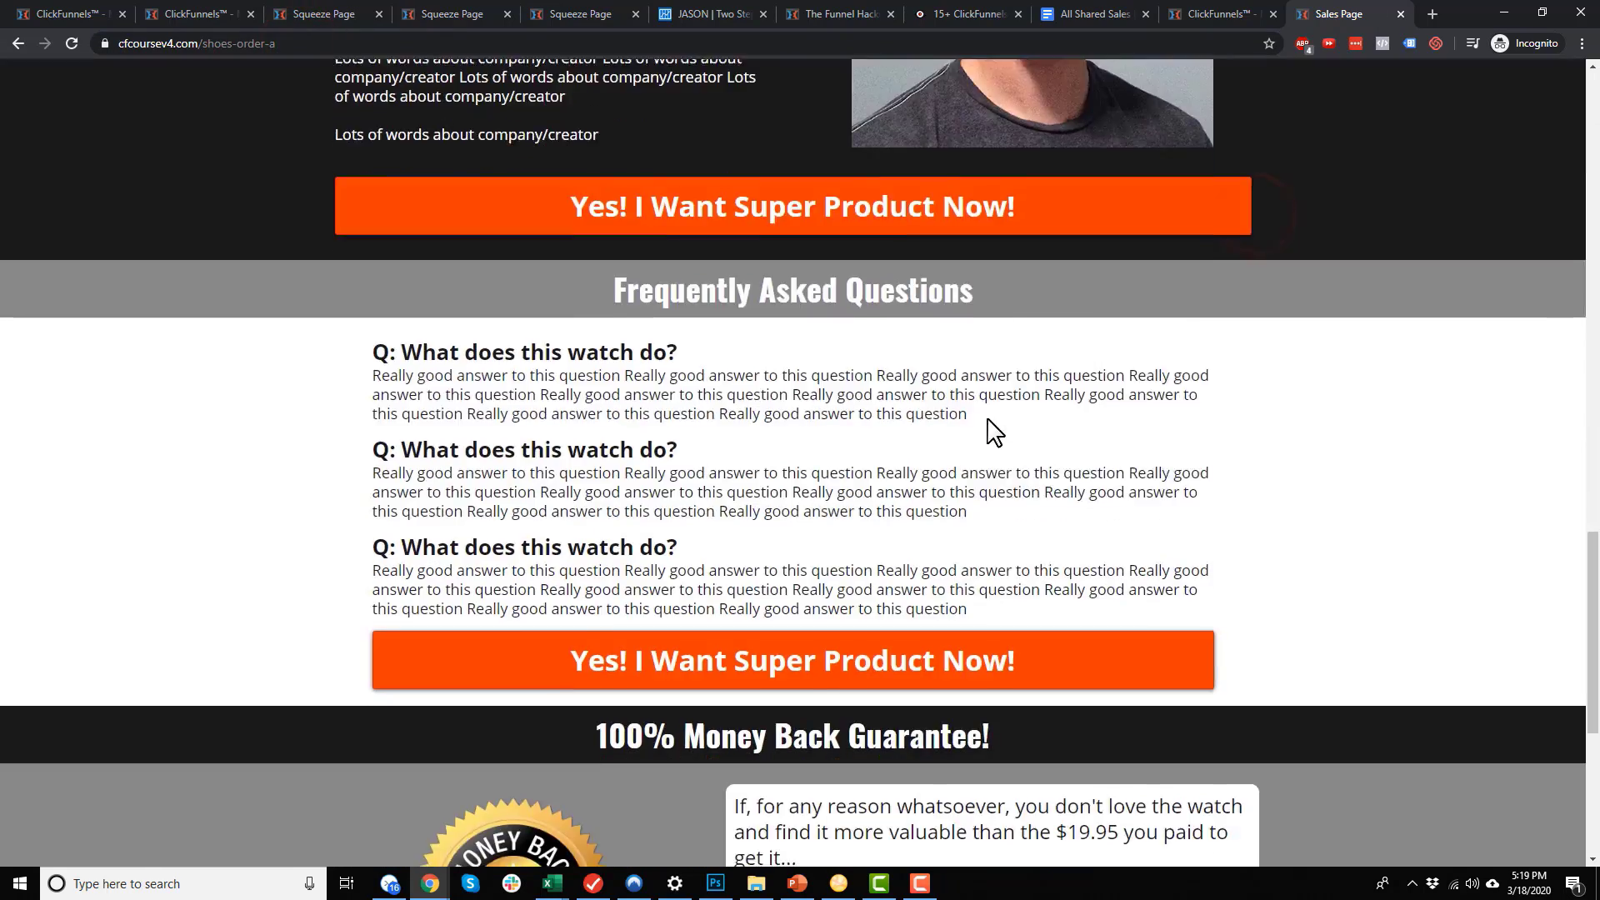
pyautogui.scroll(10, 1005, 490)
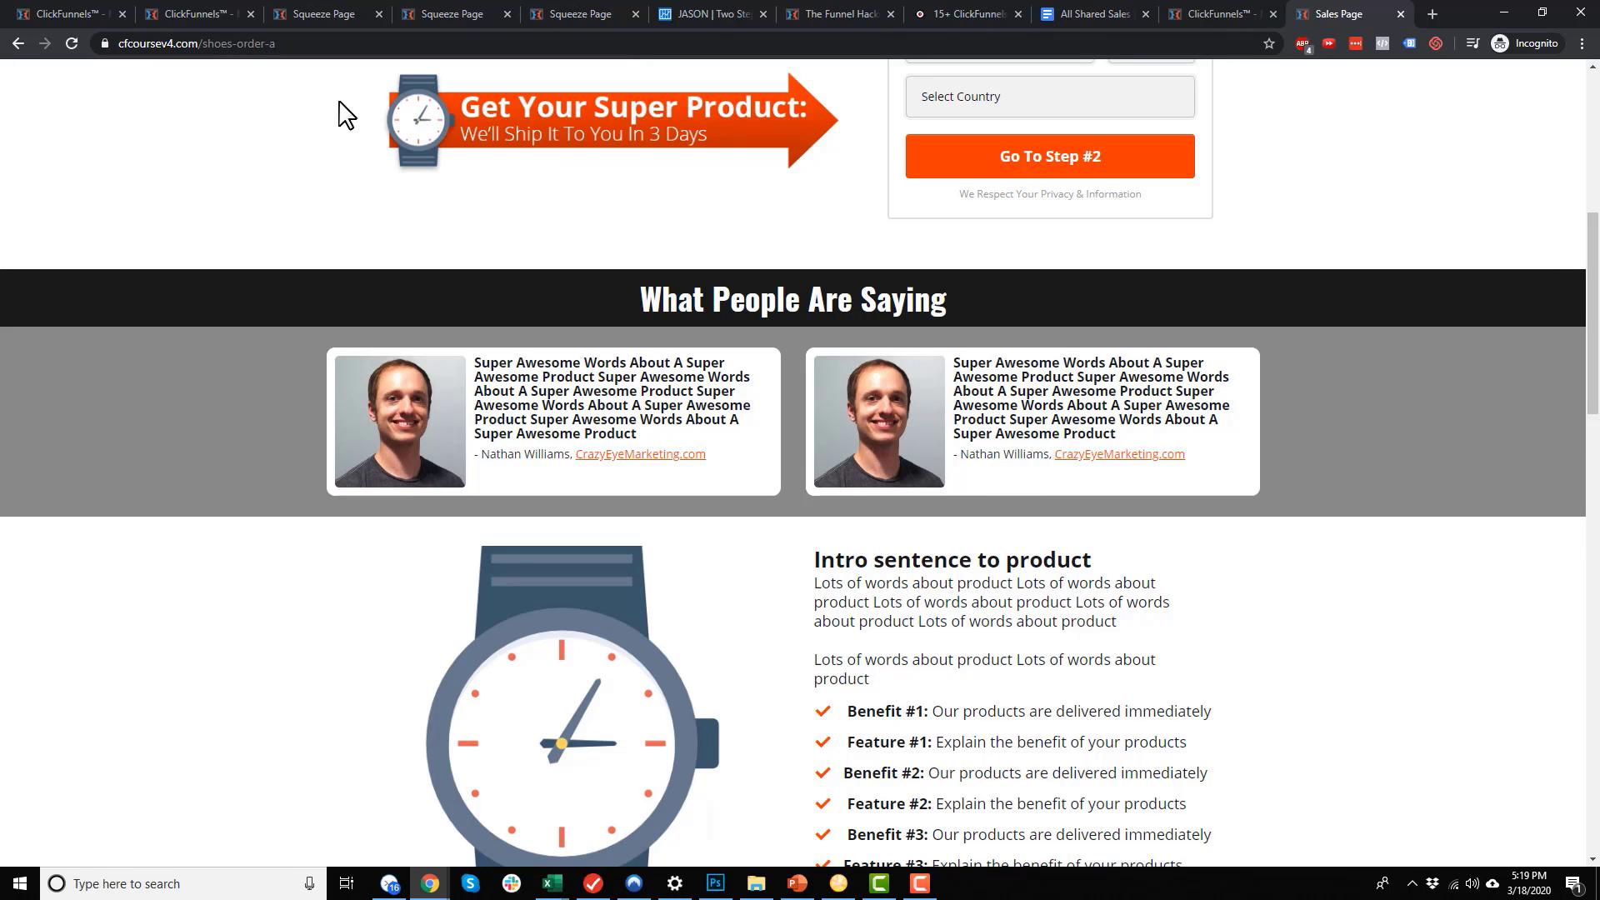
pyautogui.click(227, 46)
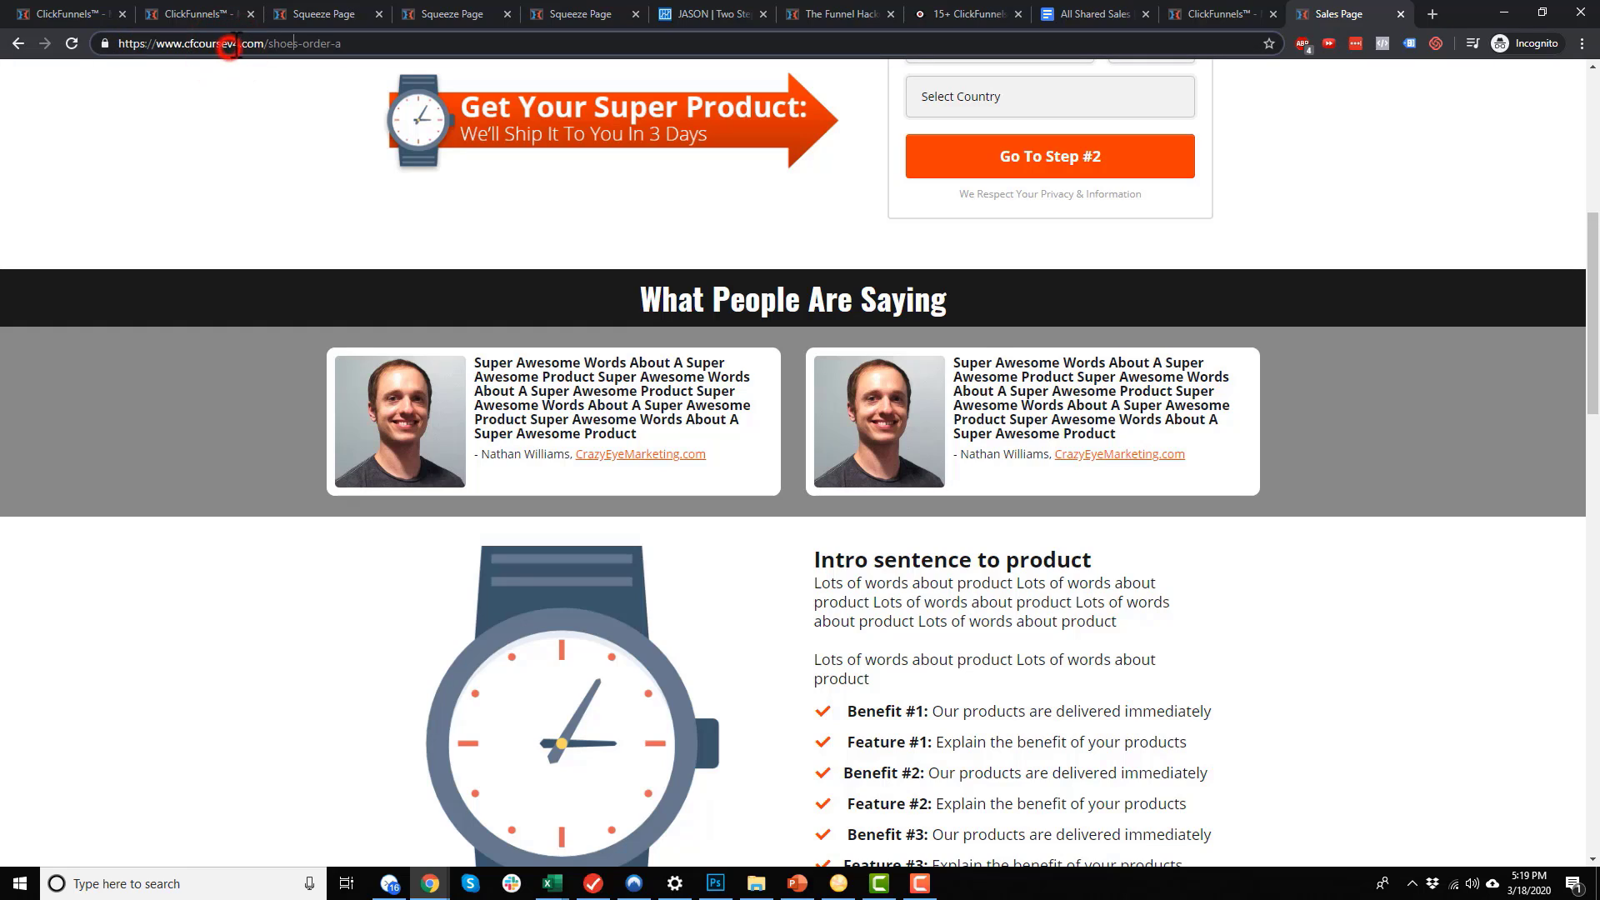
pyautogui.doubleClick(302, 45)
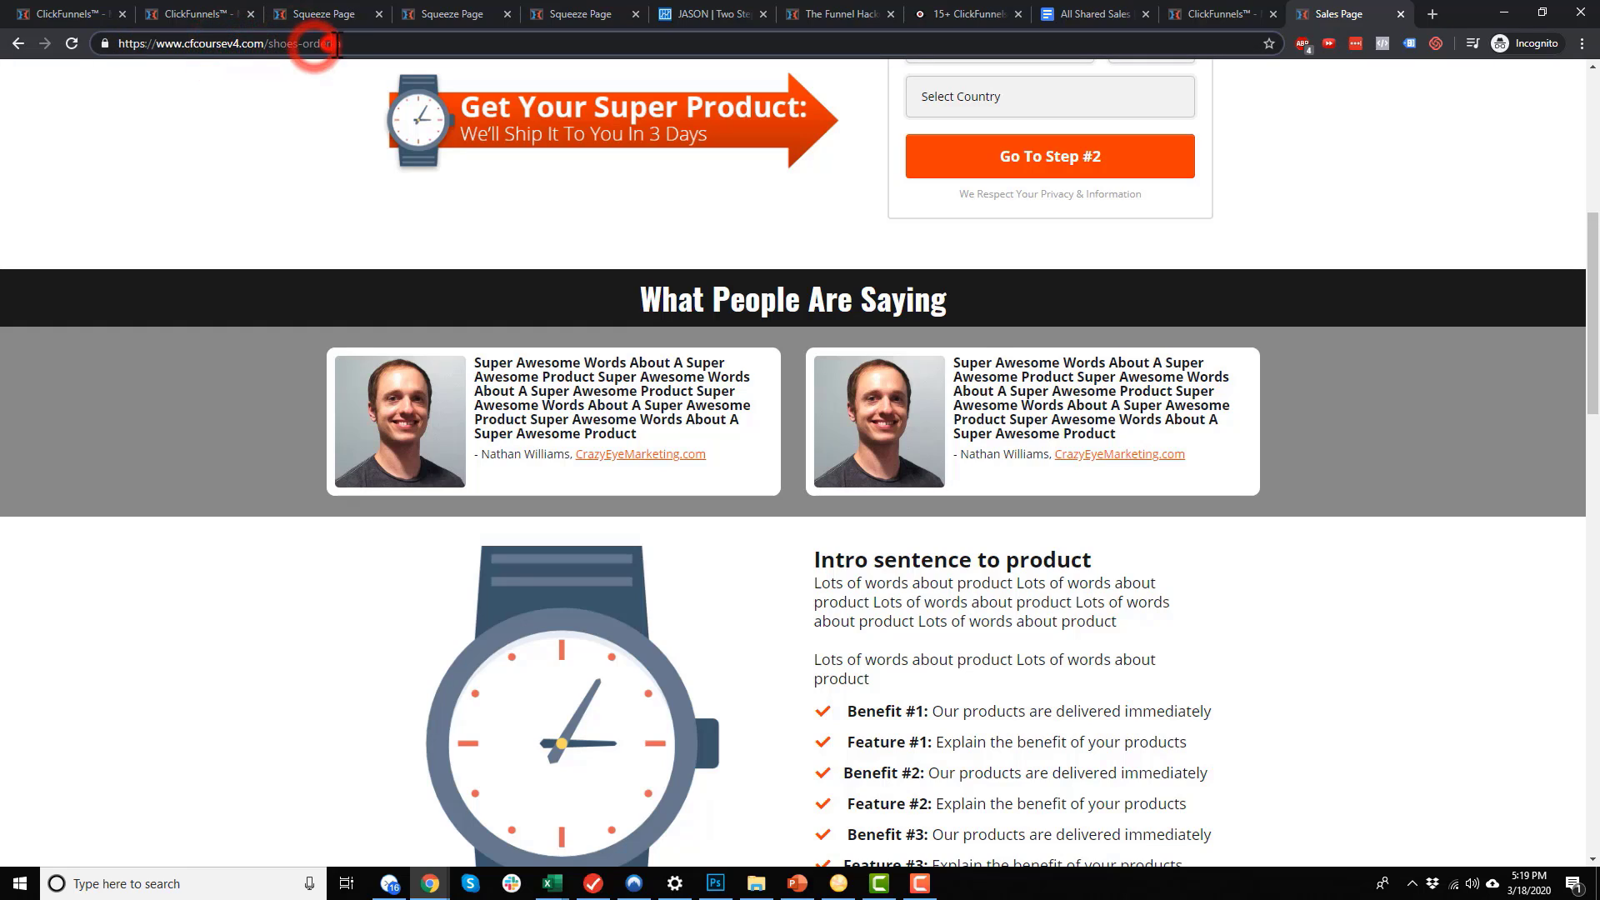
pyautogui.doubleClick(338, 44)
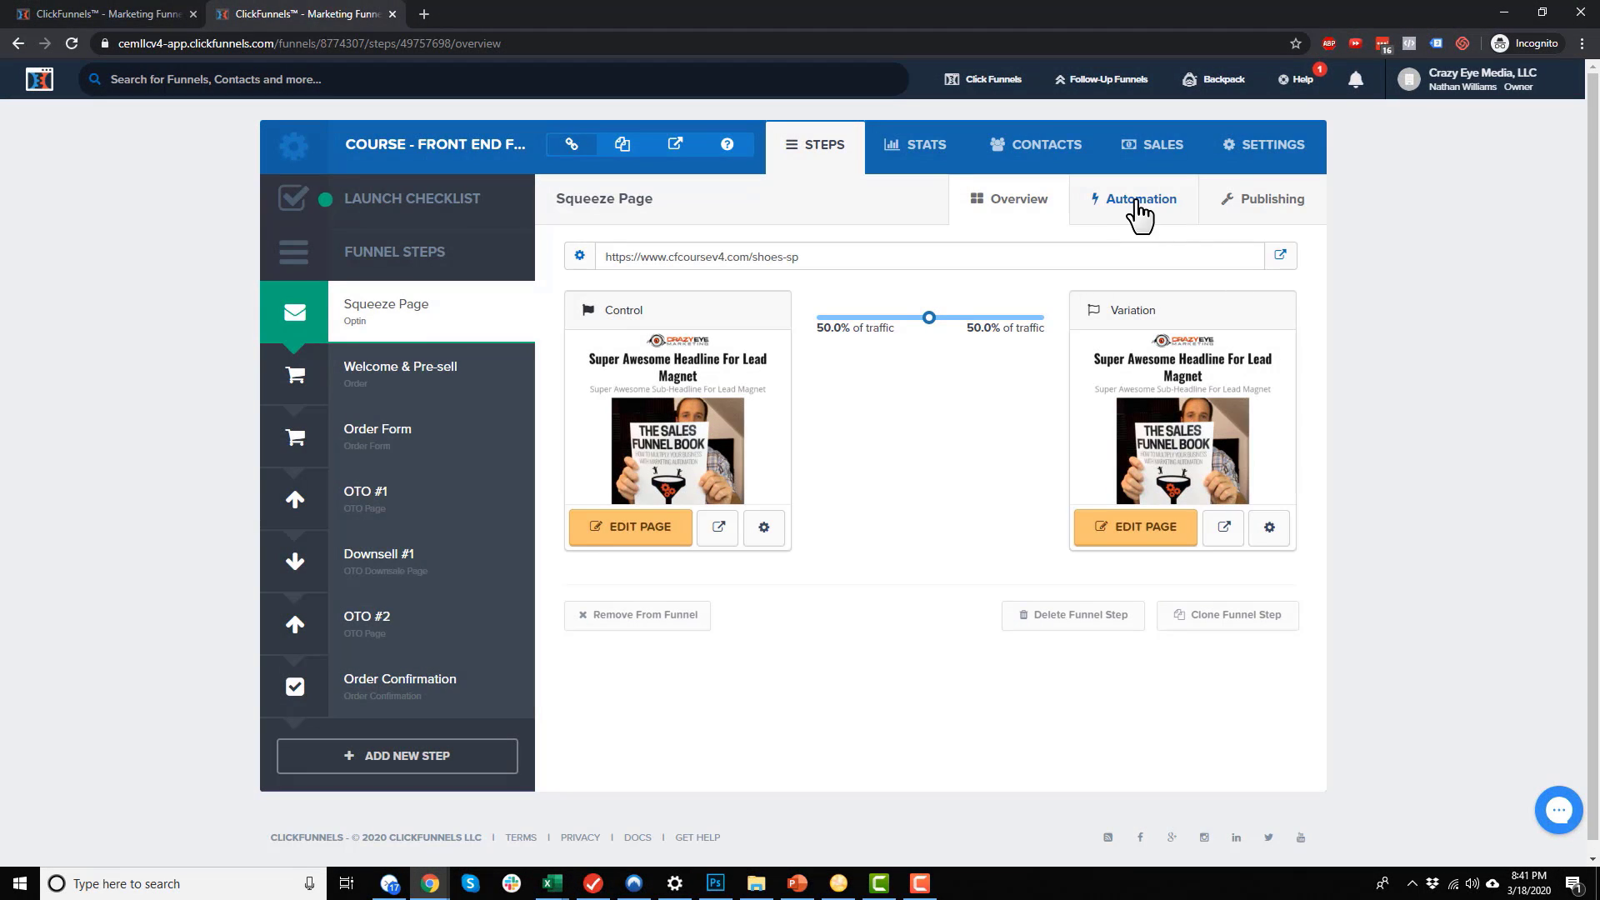
# Bring up the Squeeze Page step overview with its 50/50 control and variation split
pyautogui.moveTo(1094, 379)
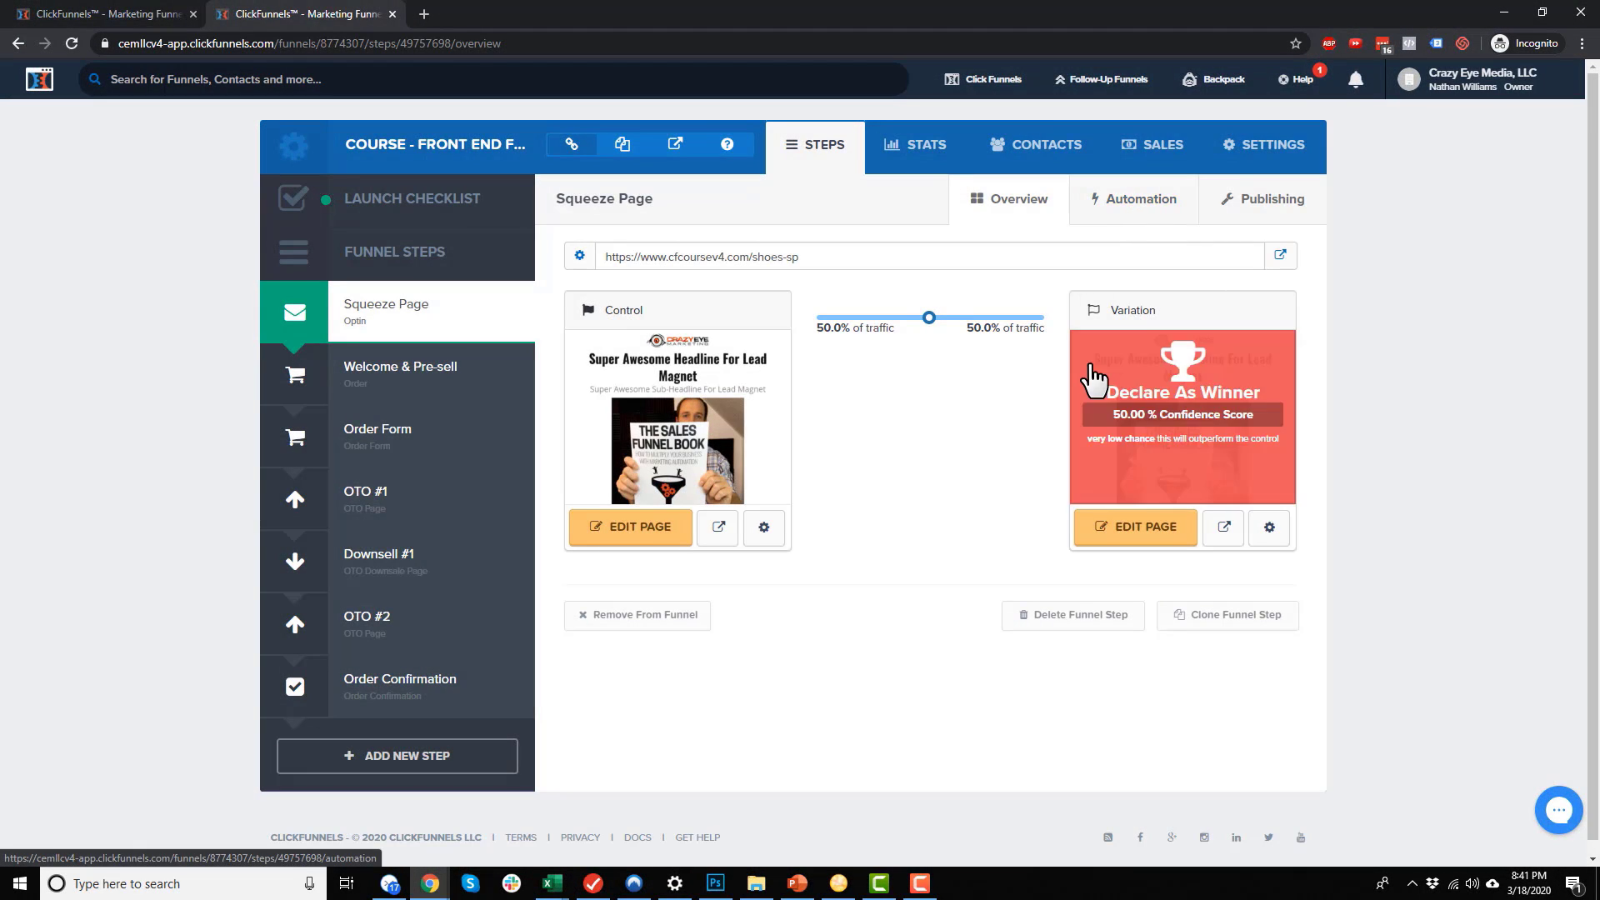
# View the Squeeze Page automation, holding only the Everyone trigger, and the Follow-Up Funnels menu
pyautogui.click(1153, 204)
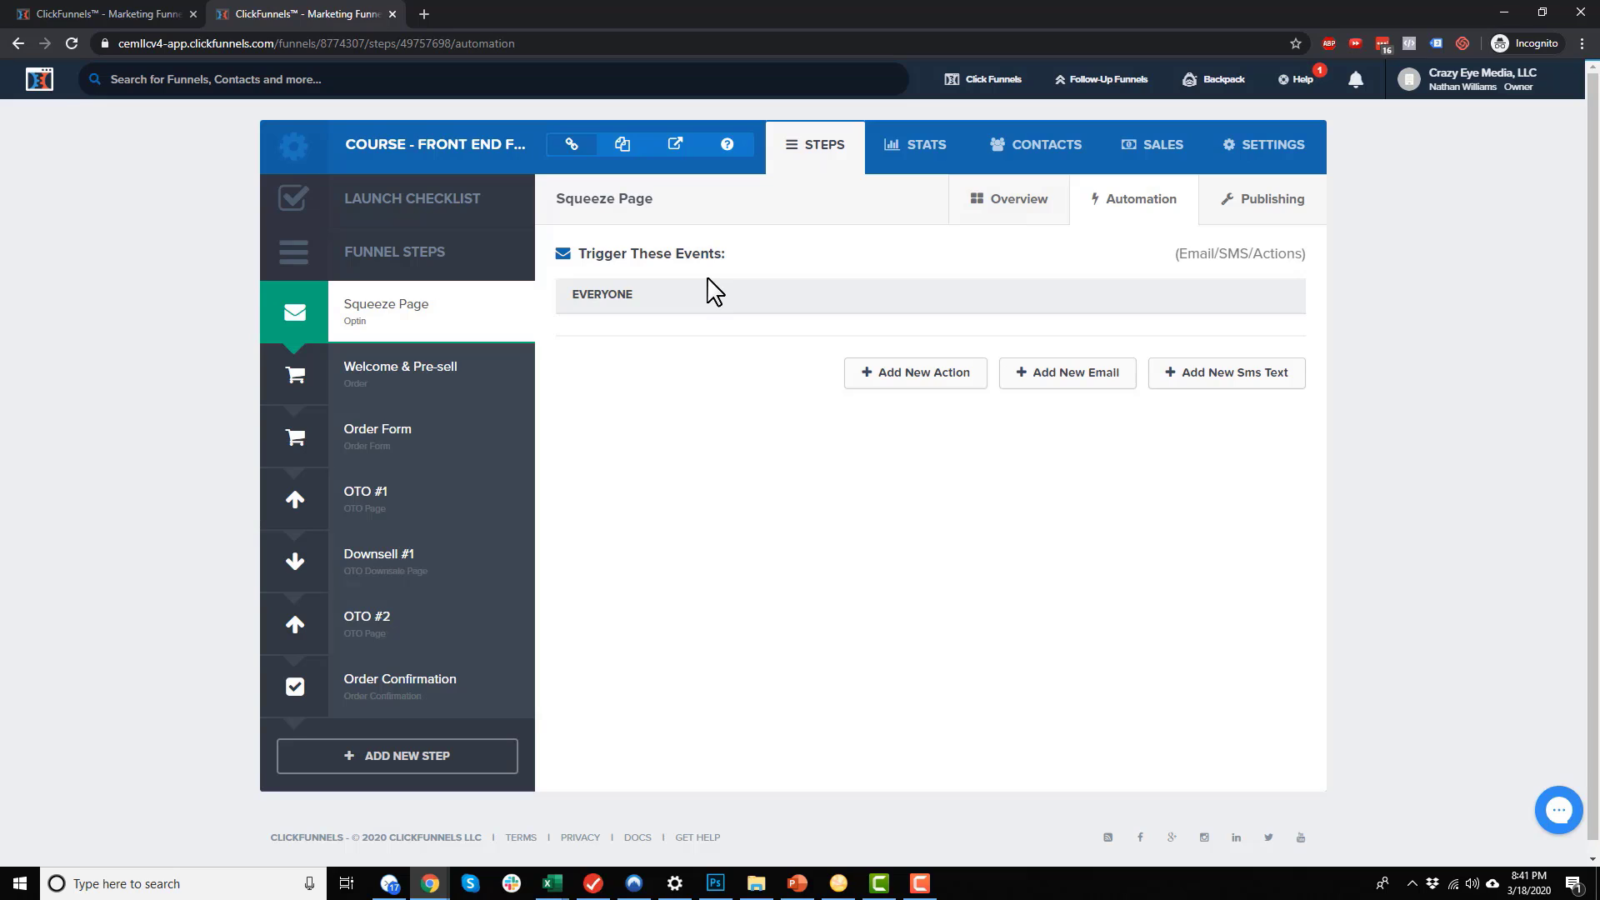
pyautogui.click(1100, 79)
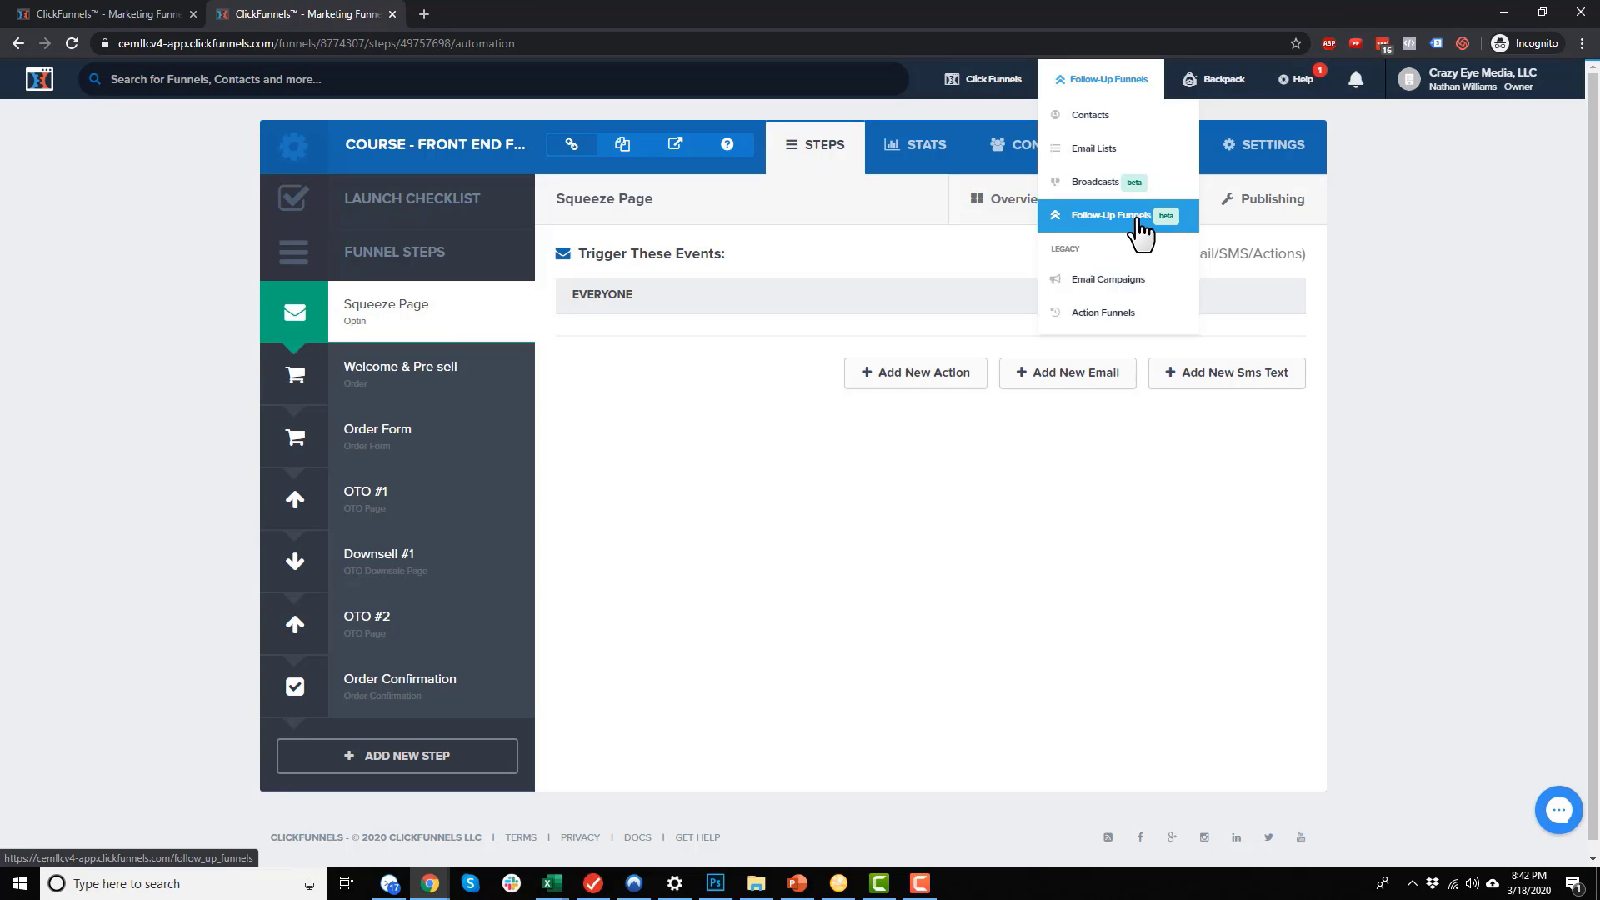
# Close the Follow-Up Funnels dropdown and switch to the Order Form step at shoes-order
pyautogui.click(1258, 565)
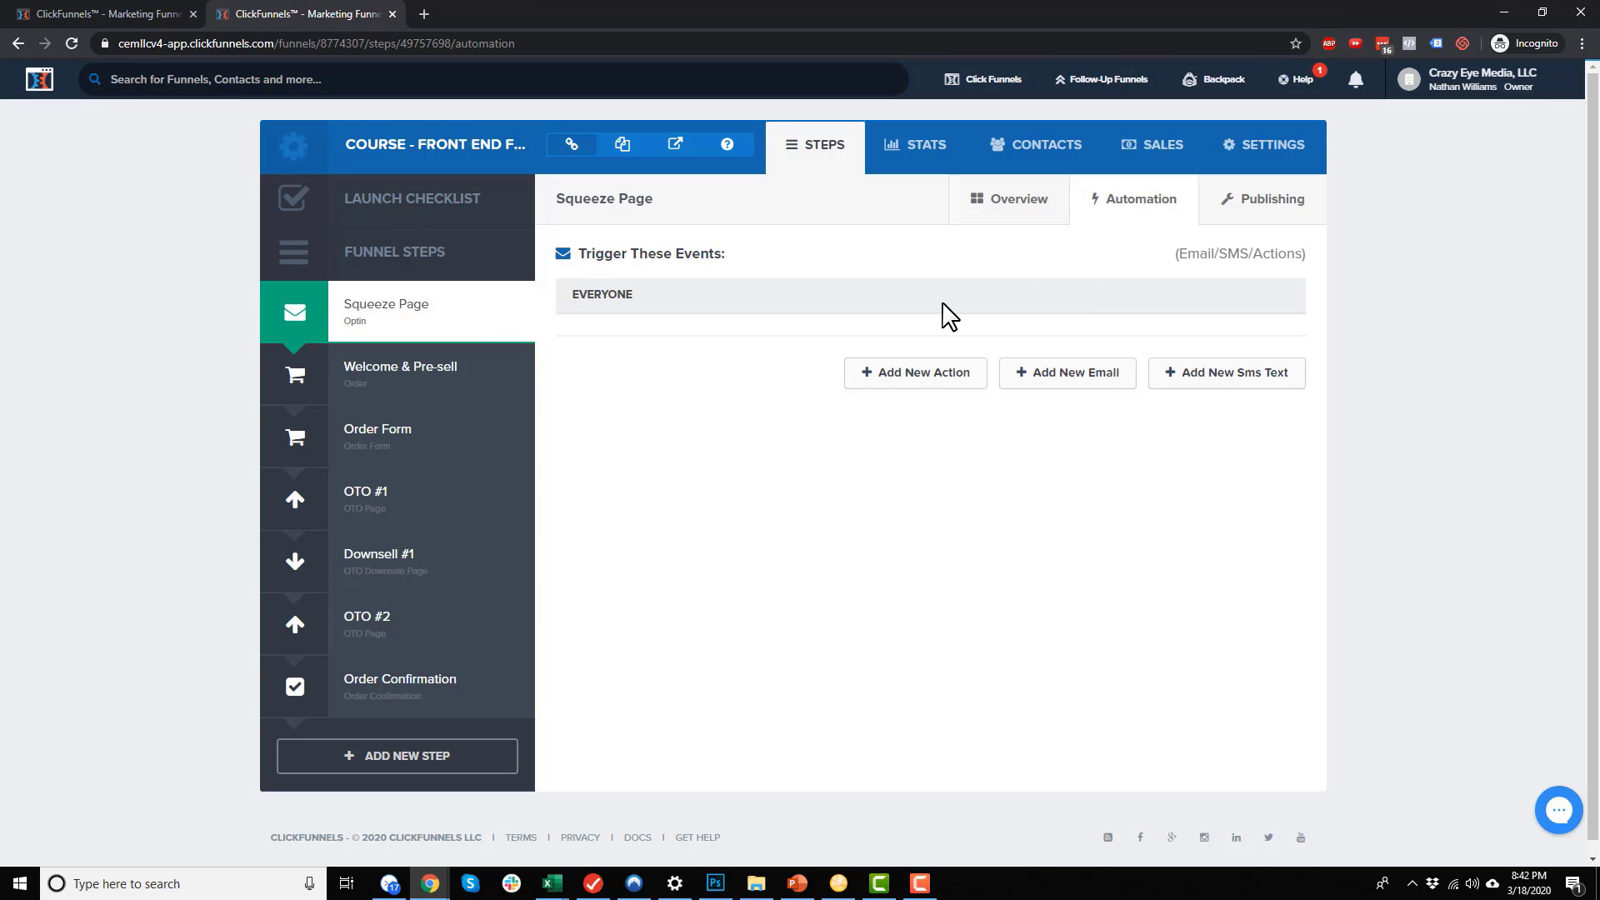
pyautogui.click(398, 450)
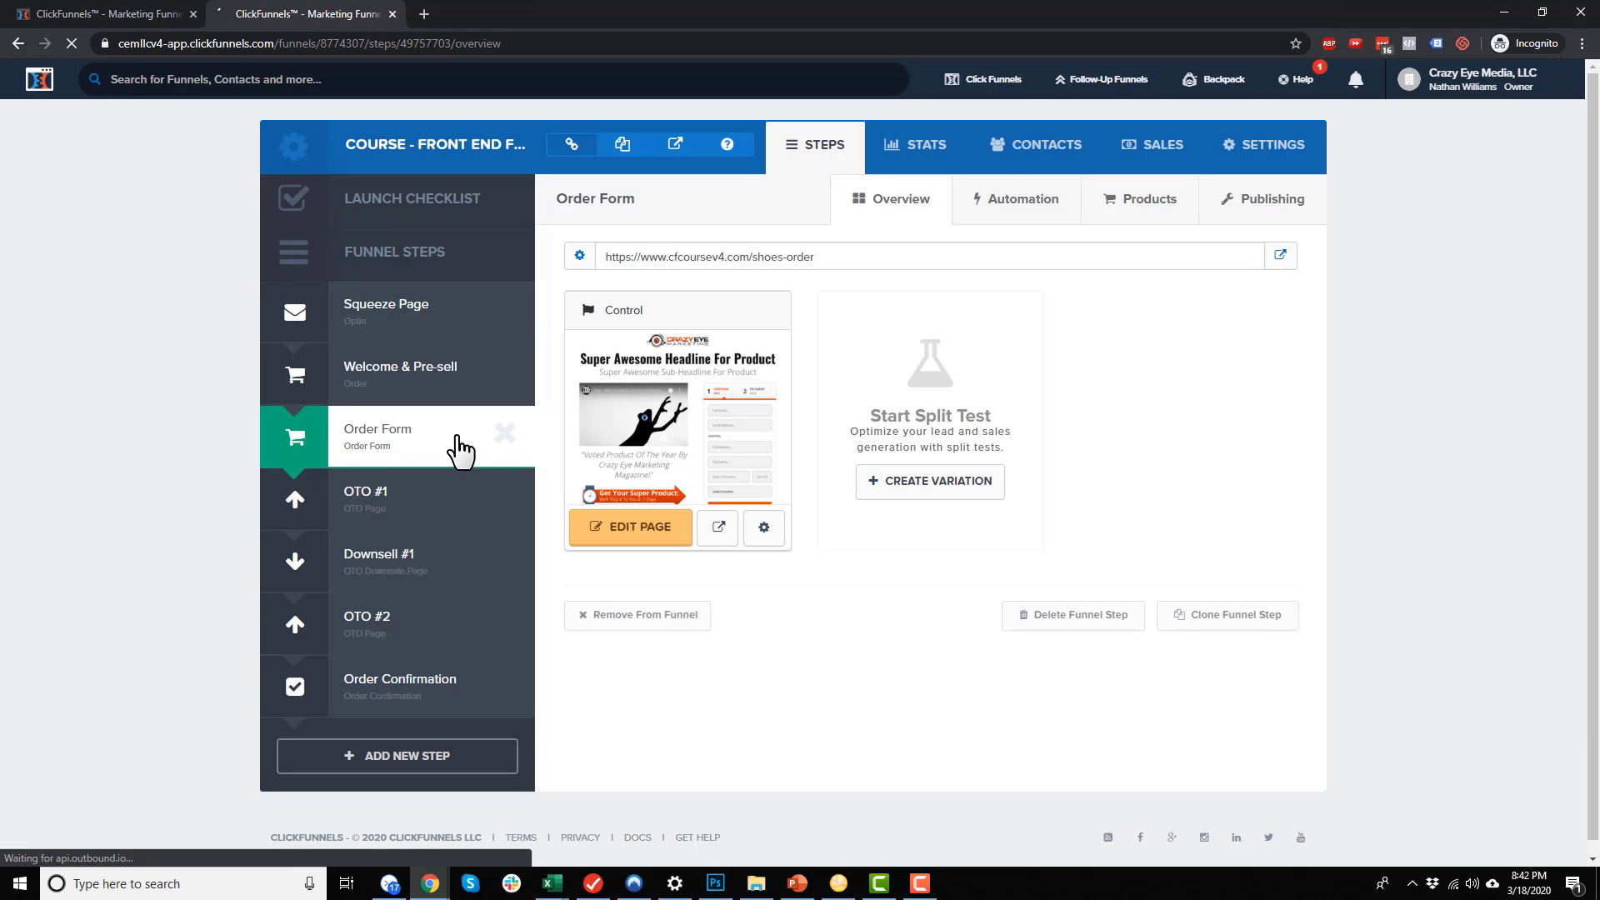
# View the Order Form automation, point out the PURCHASED trigger, and start a new email
pyautogui.click(1031, 208)
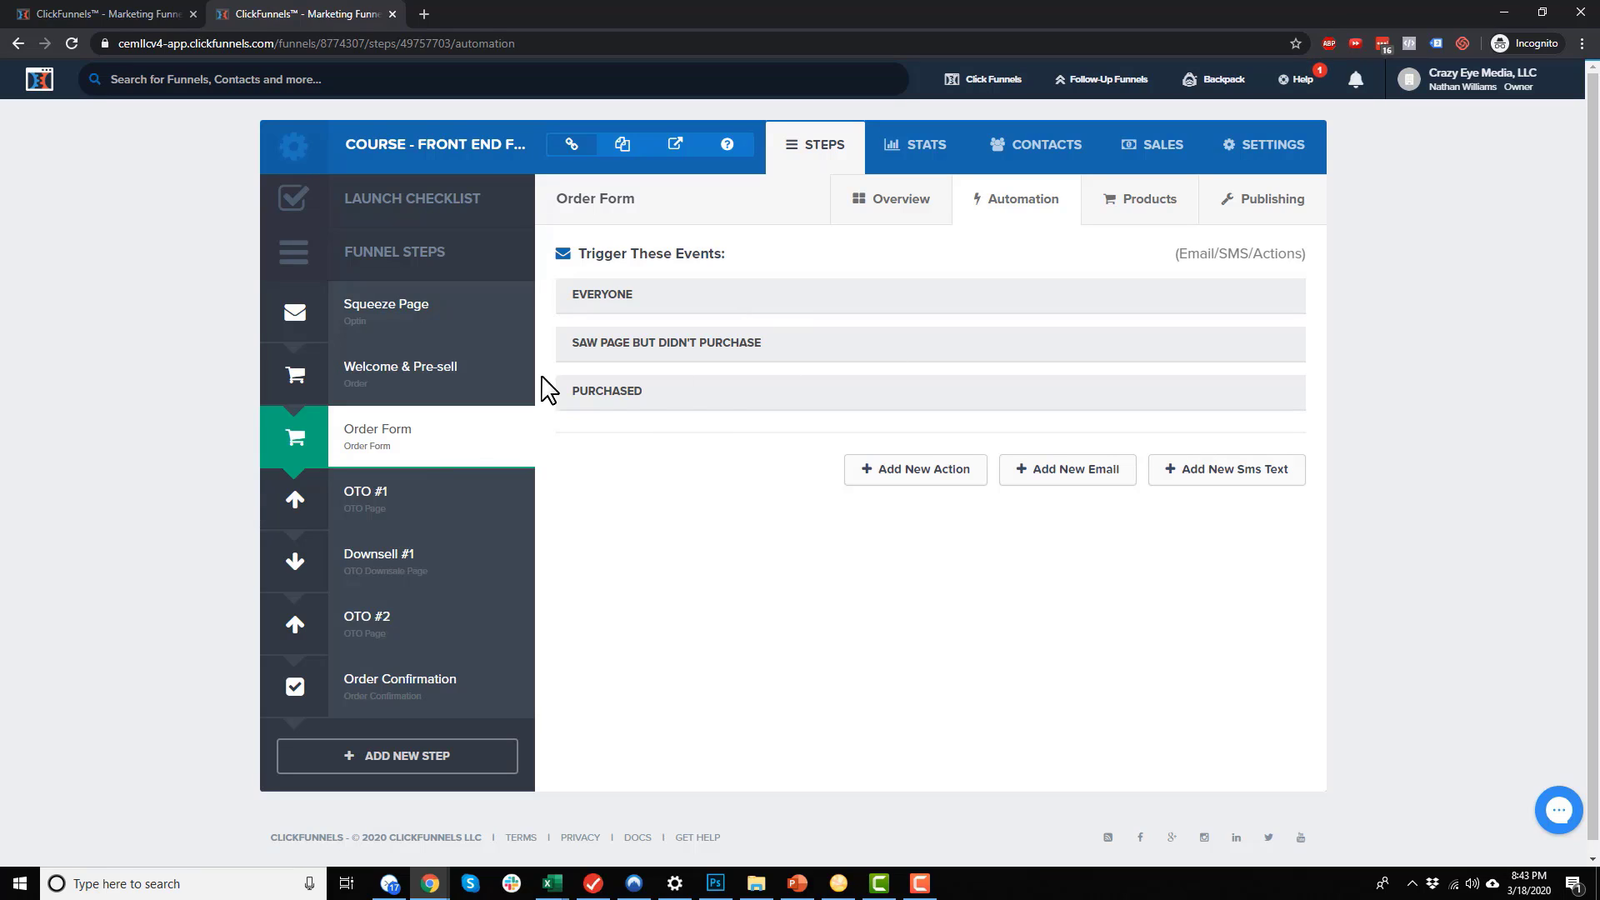
pyautogui.moveTo(581, 390); pyautogui.dragTo(640, 391)
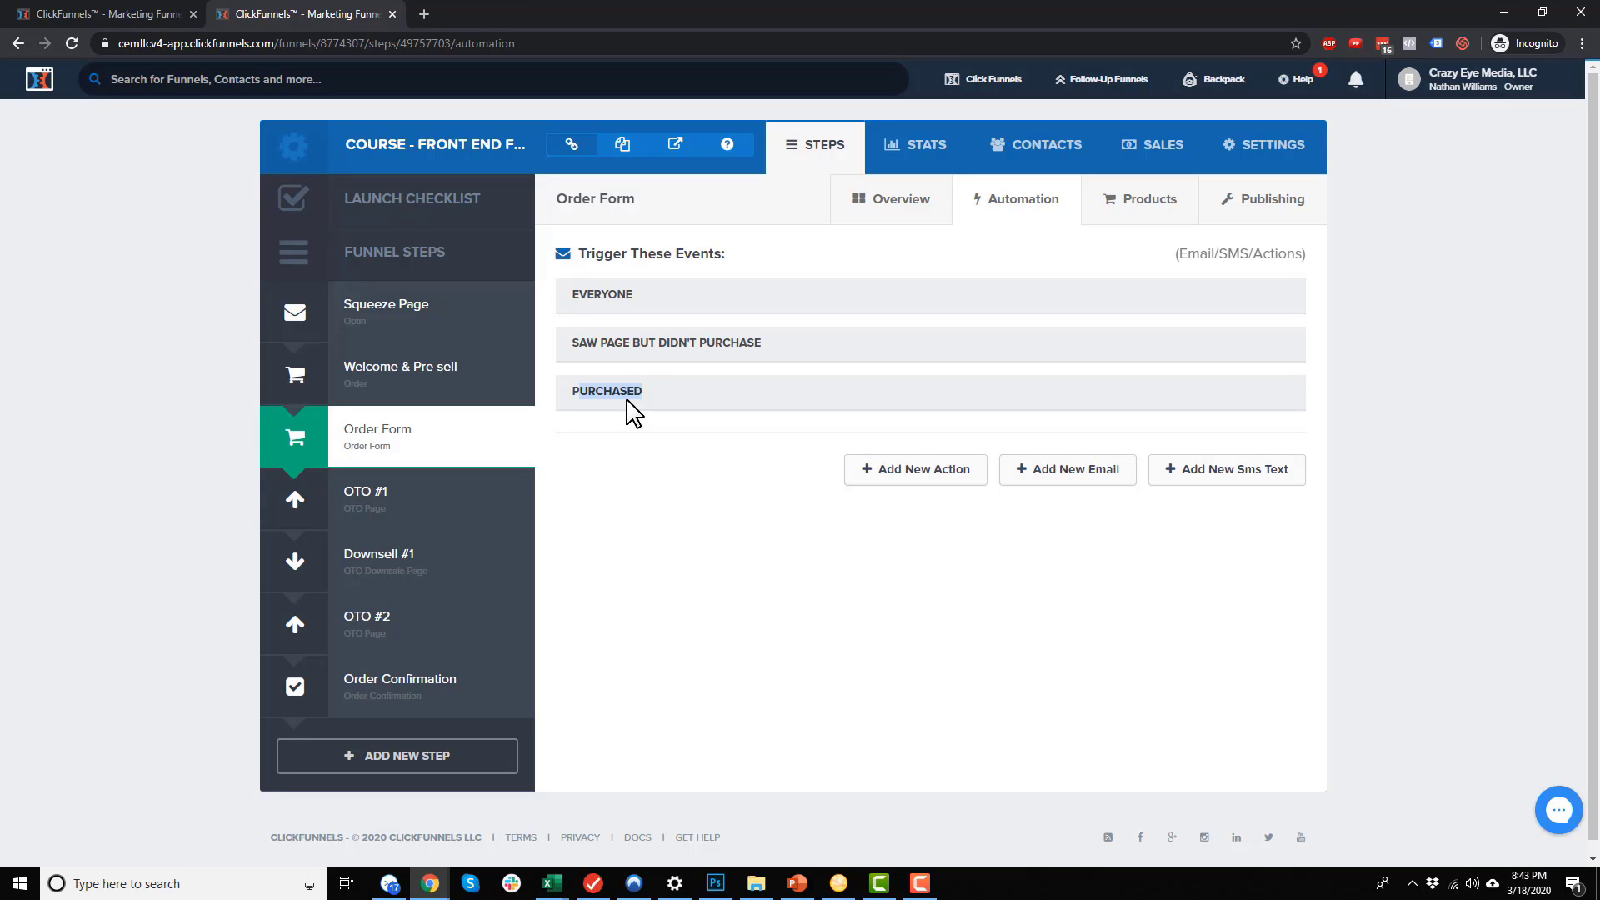
pyautogui.click(644, 315)
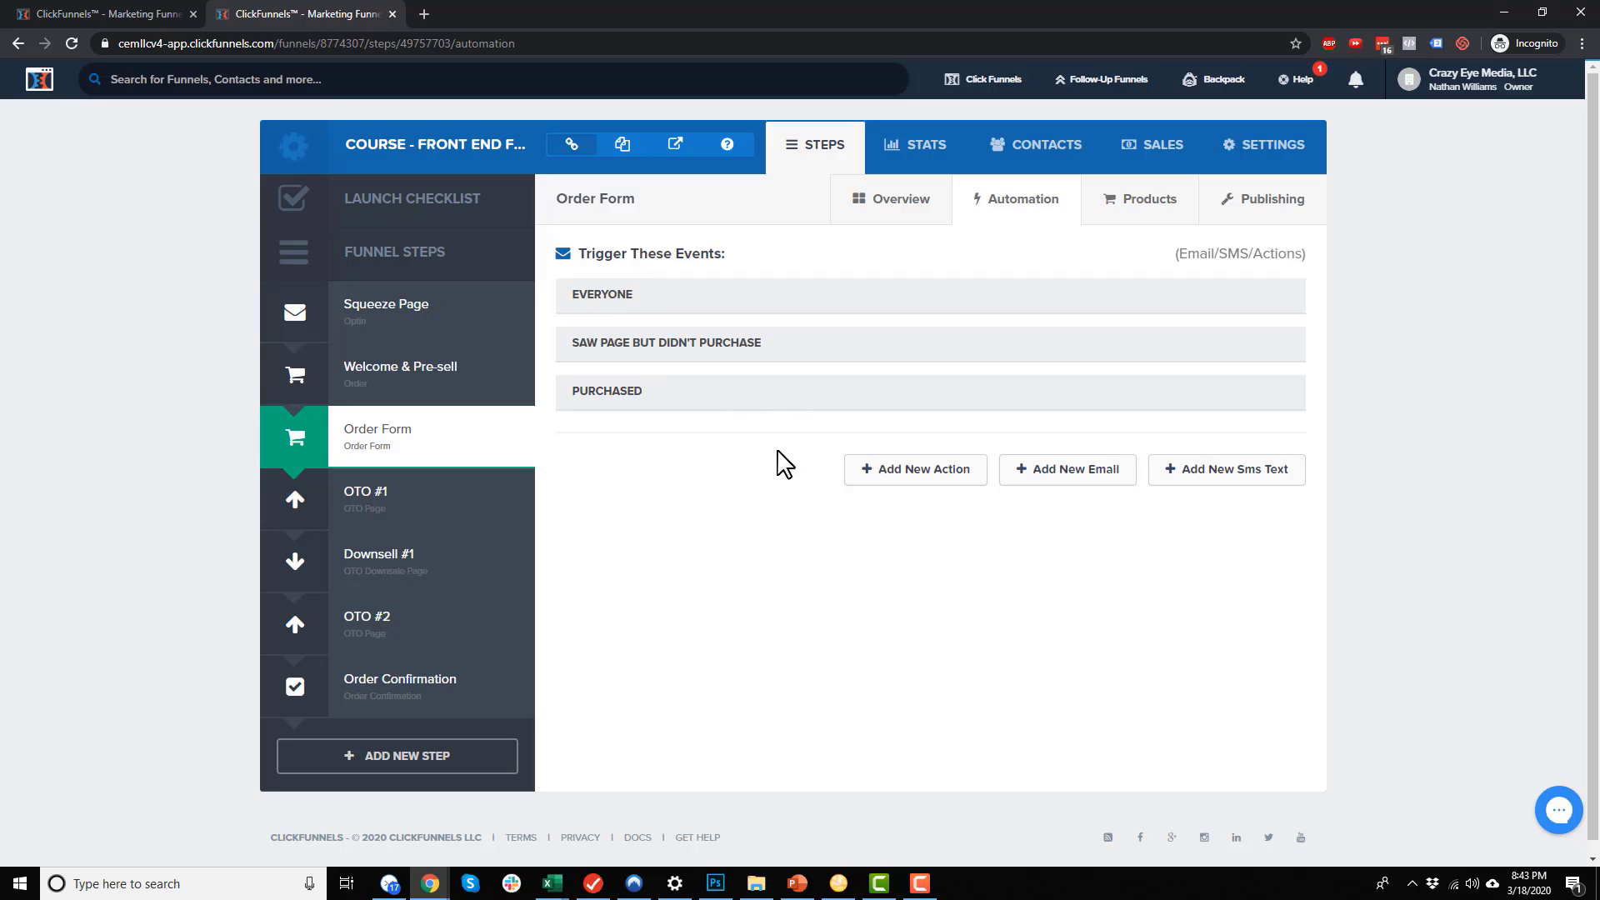
pyautogui.click(1087, 488)
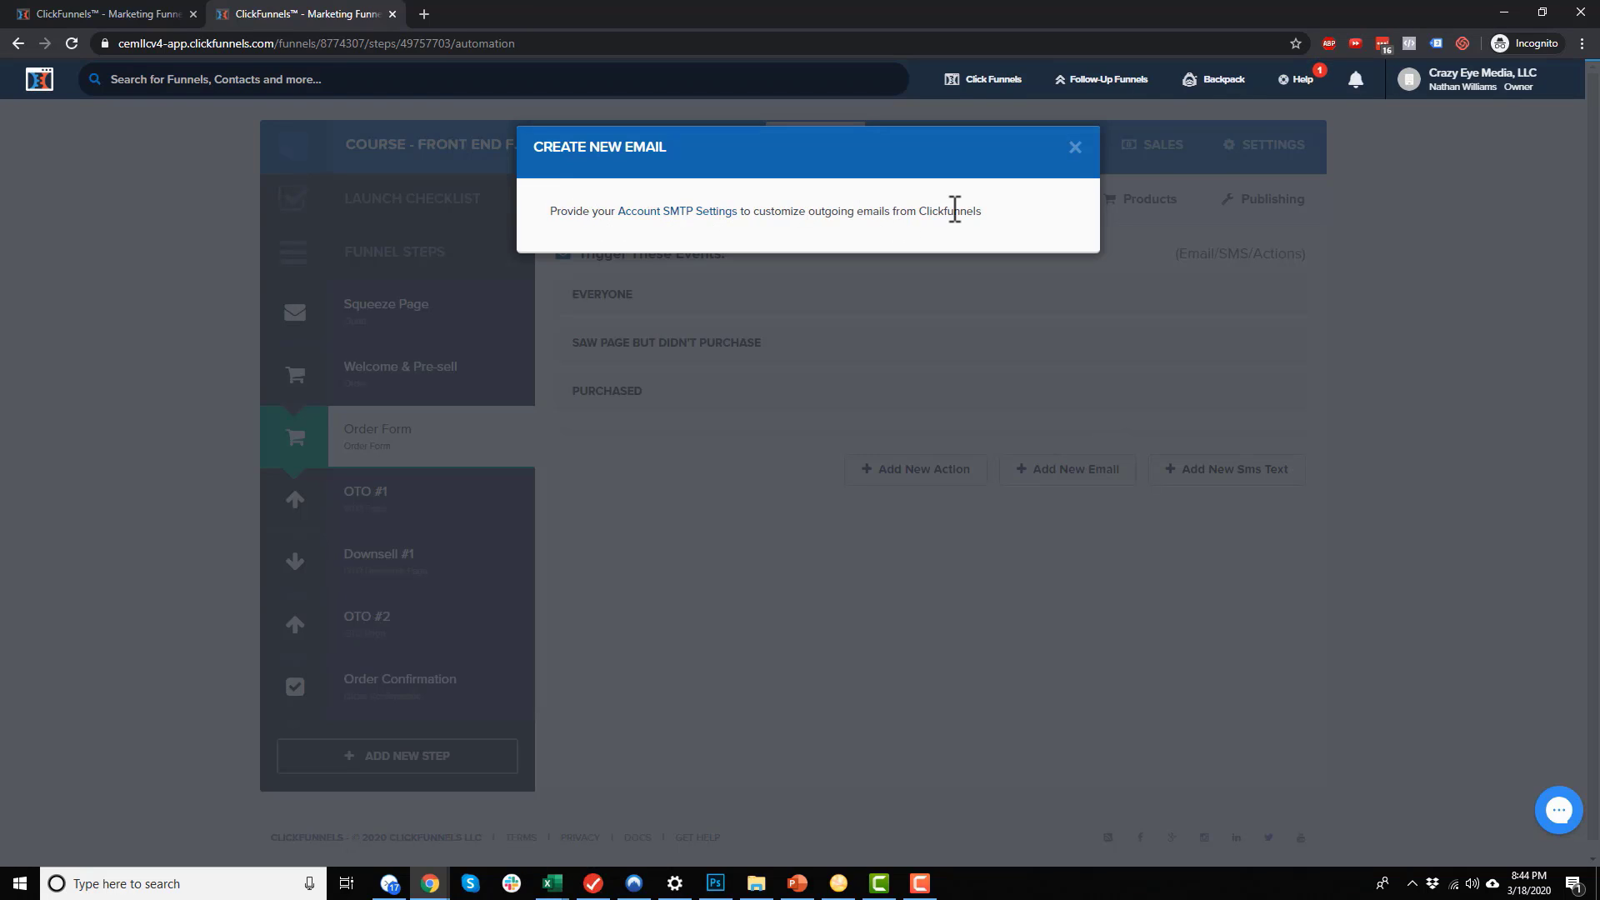
# Follow the Account SMTP Settings link to the Email Integrations (SMTP) page
pyautogui.click(706, 213)
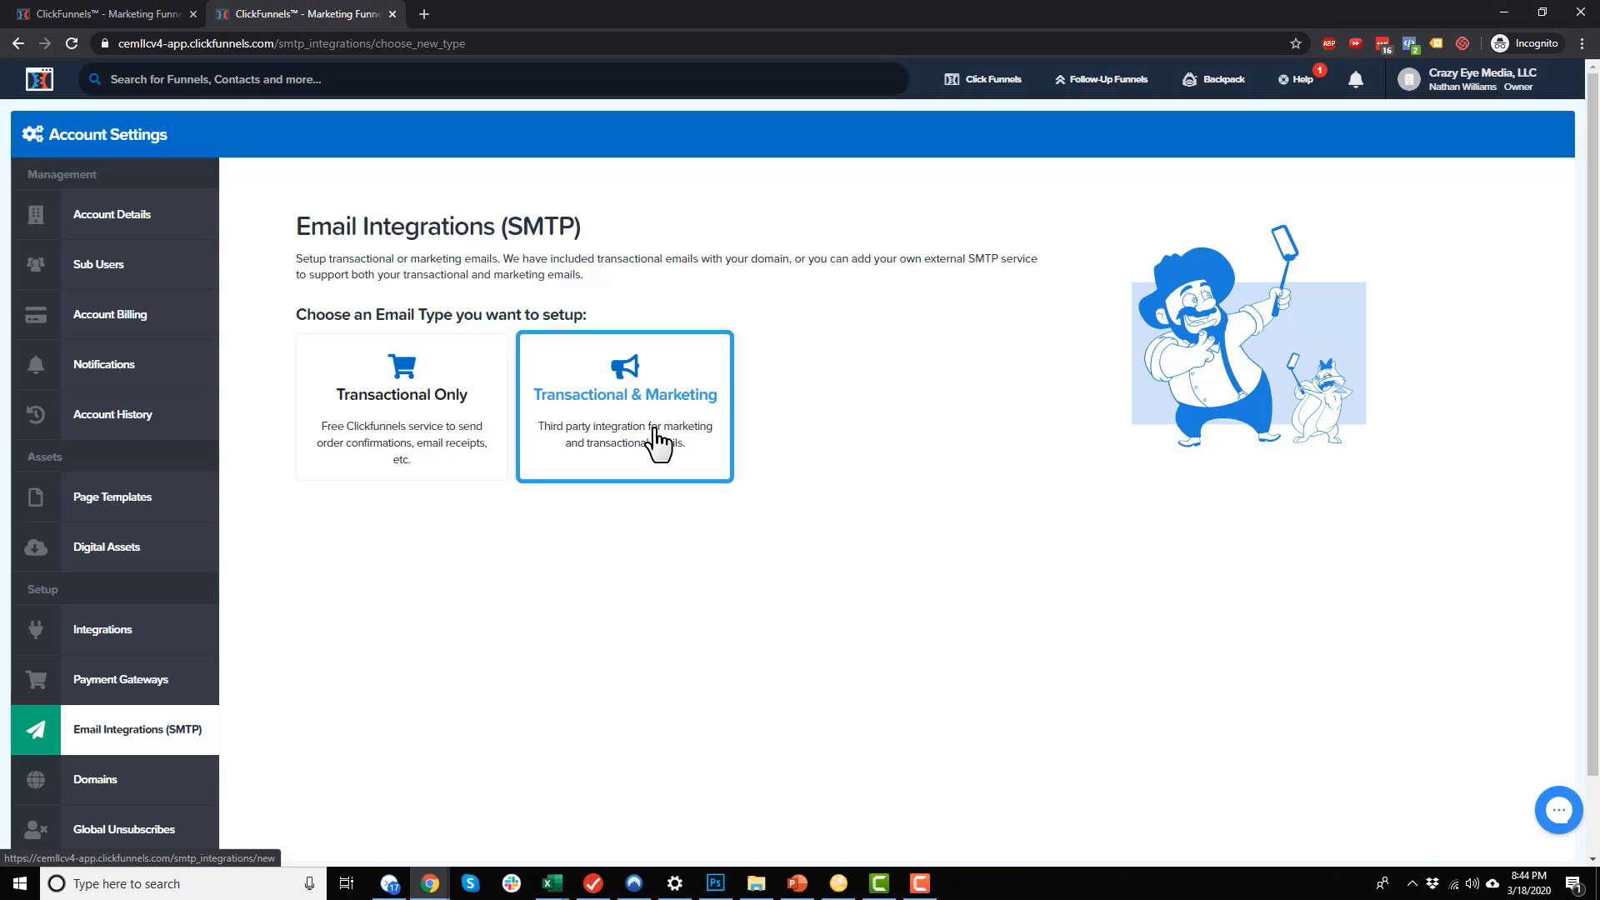
# Bring up the Choose an Email Type page, showing the Transactional Only option
pyautogui.moveTo(1149, 77)
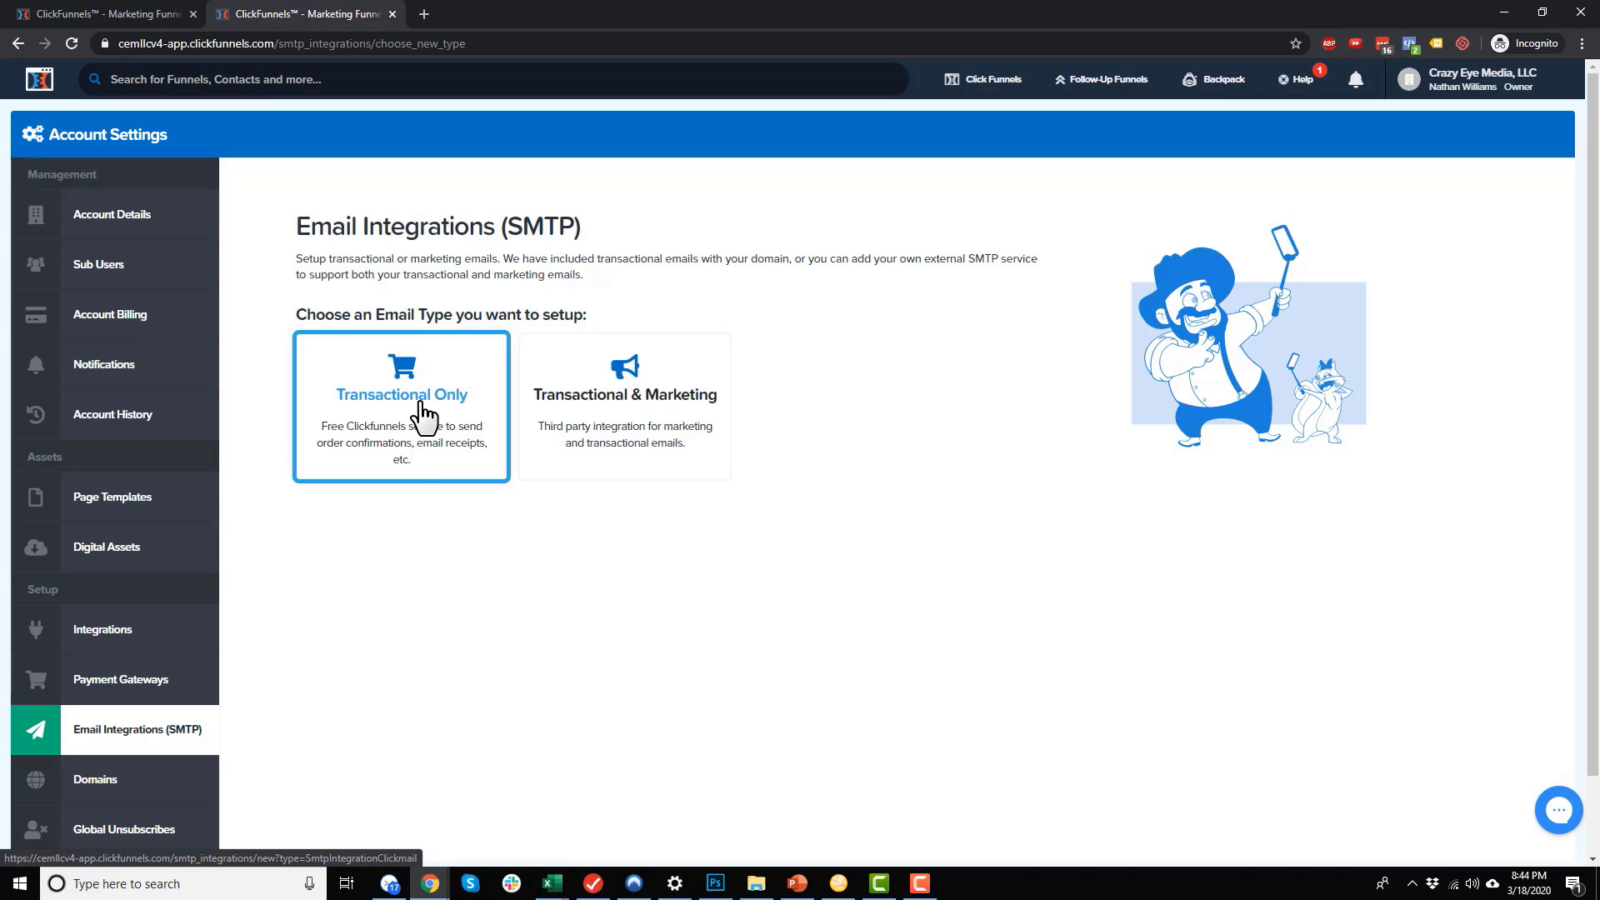
# Choose Transactional Only and fill in the integration Title, From Name and From Email
pyautogui.click(421, 413)
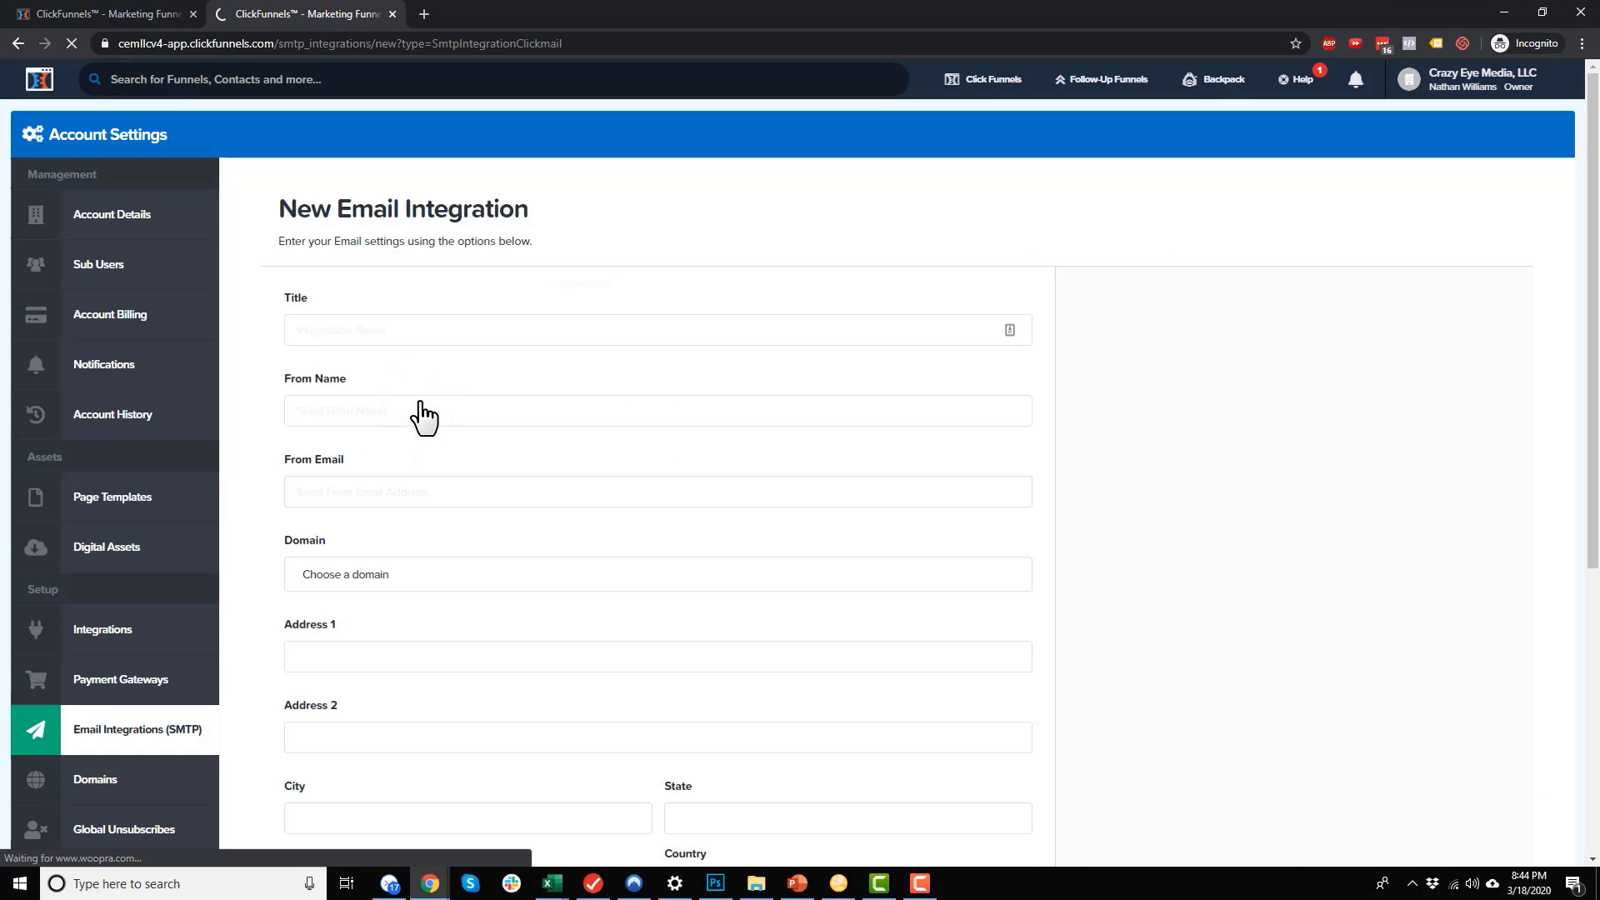
pyautogui.scroll(-1, 500, 292)
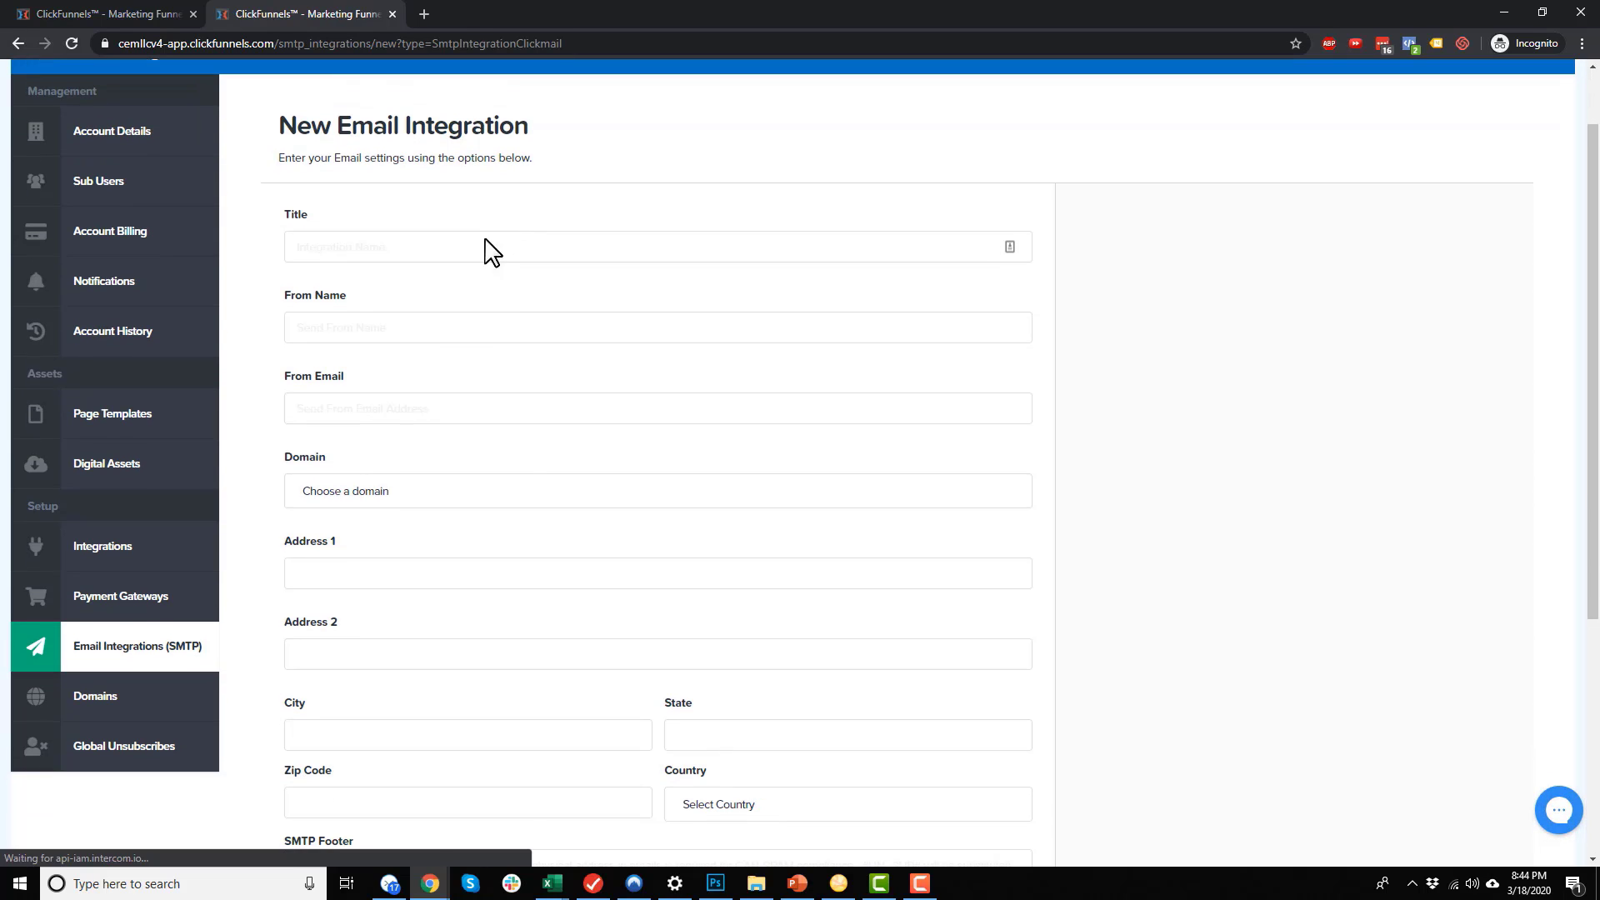
pyautogui.click(481, 253)
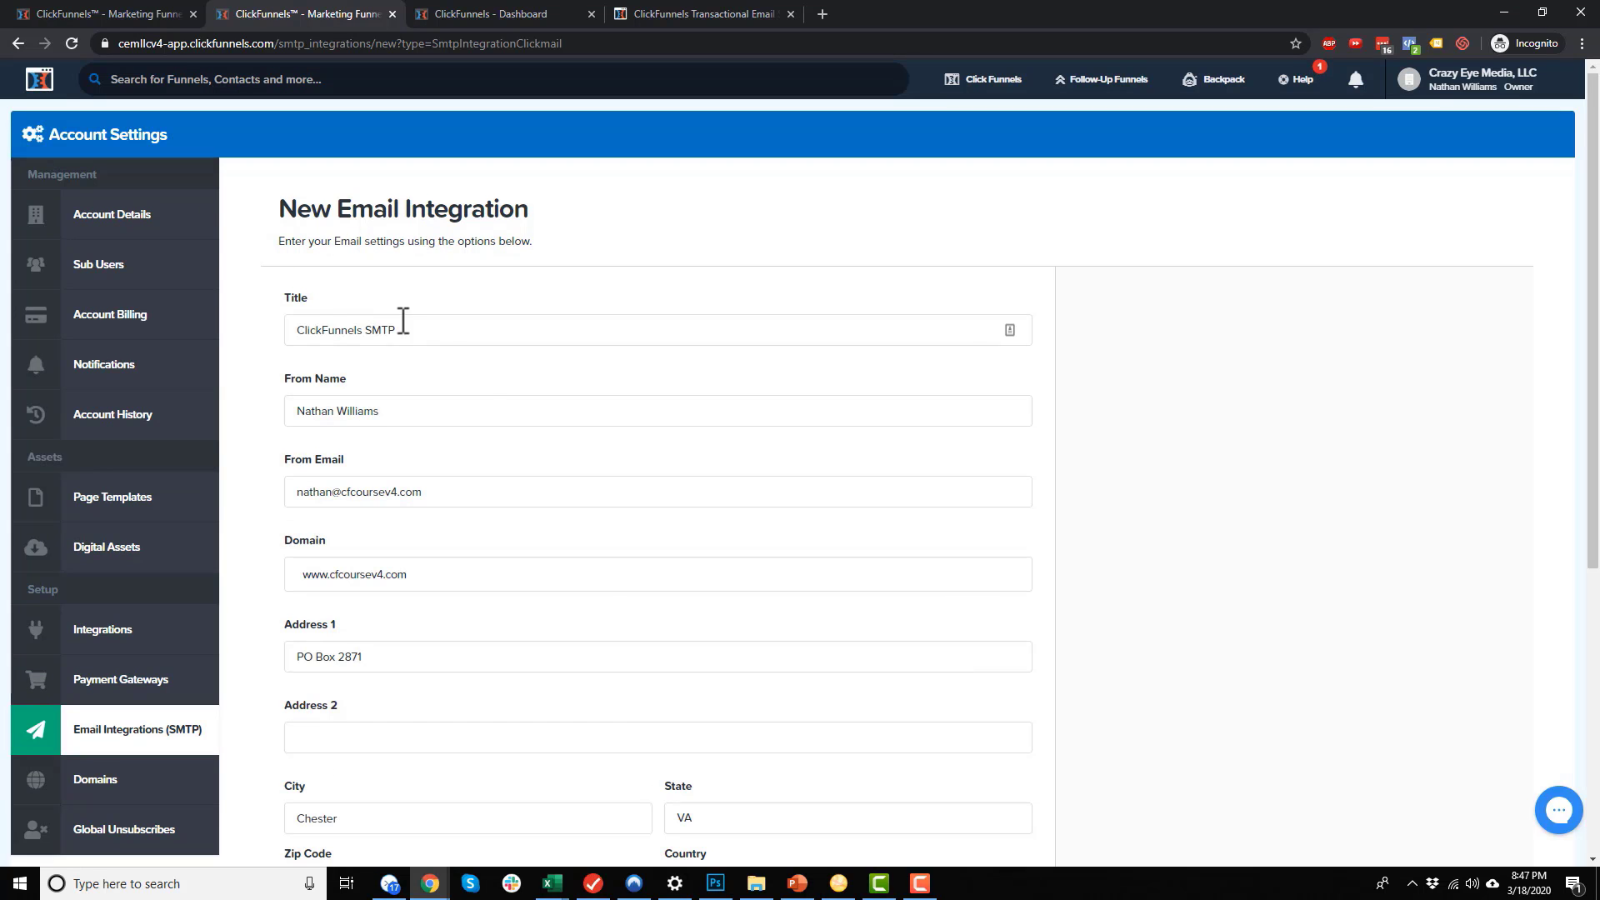
pyautogui.scroll(-1, 442, 363)
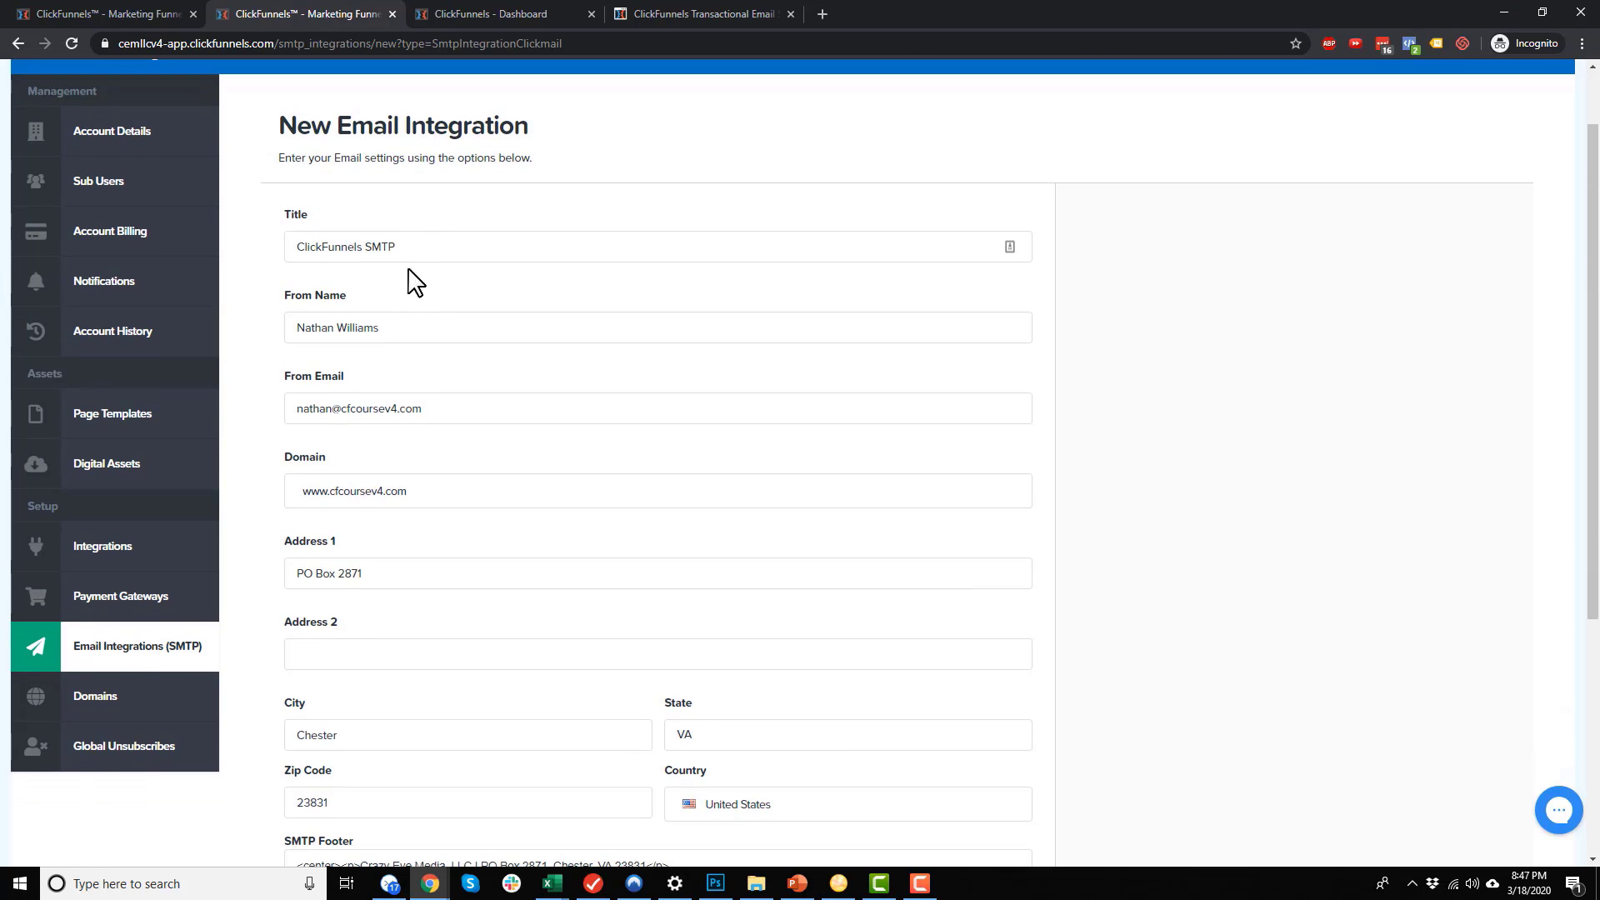
pyautogui.tripleClick(423, 248)
pyautogui.scroll(-1, 400, 286)
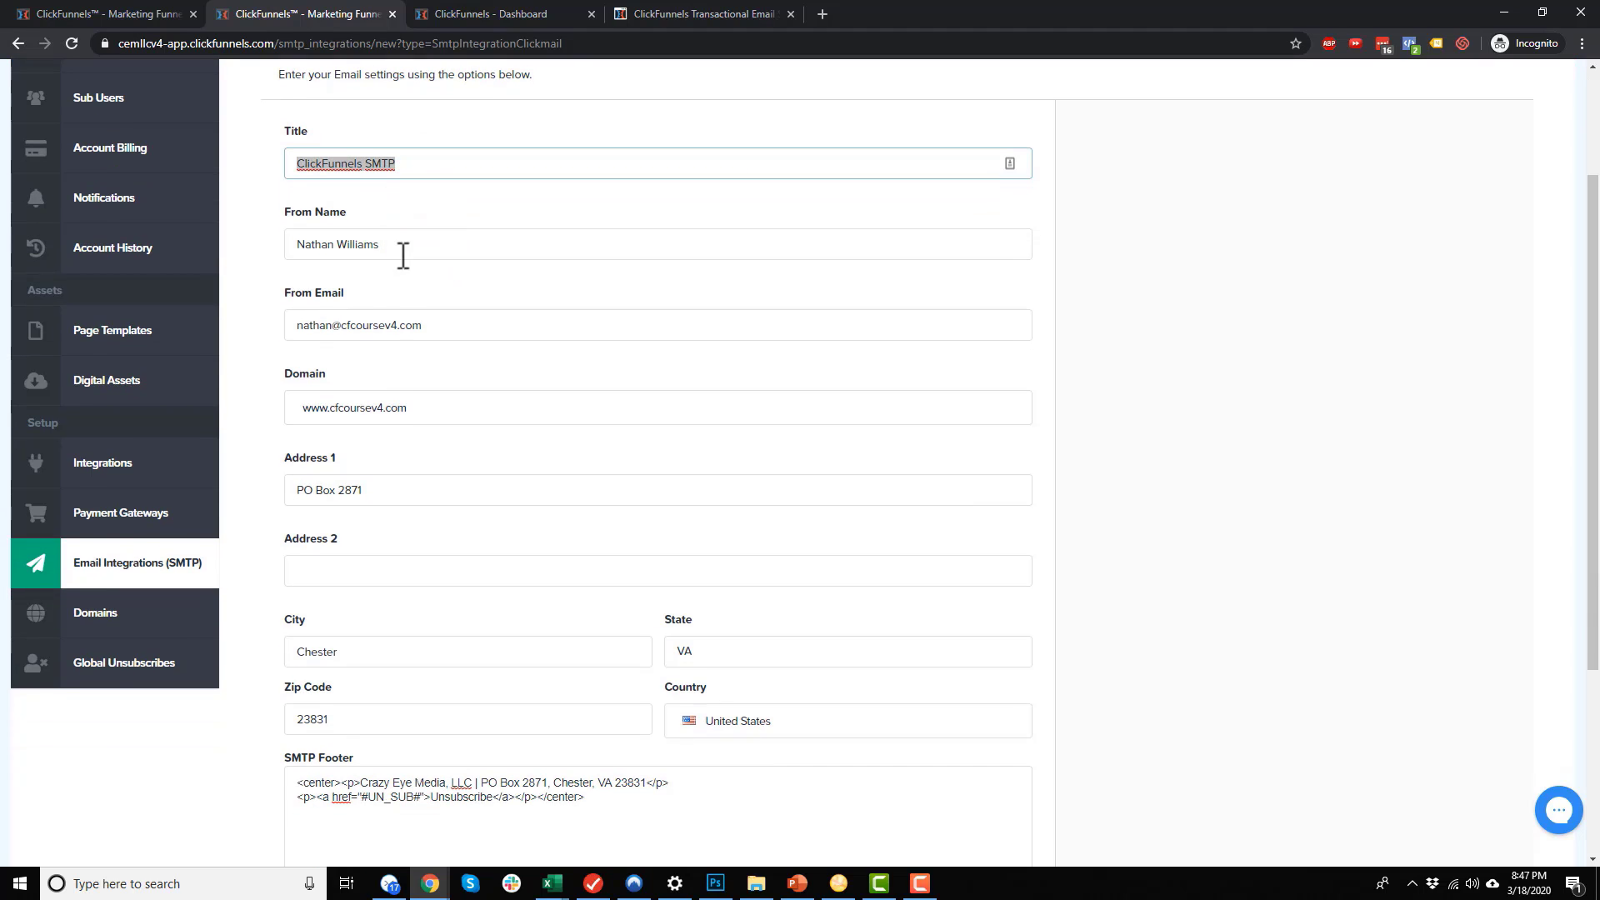
pyautogui.tripleClick(394, 246)
pyautogui.tripleClick(439, 325)
pyautogui.scroll(-3, 410, 433)
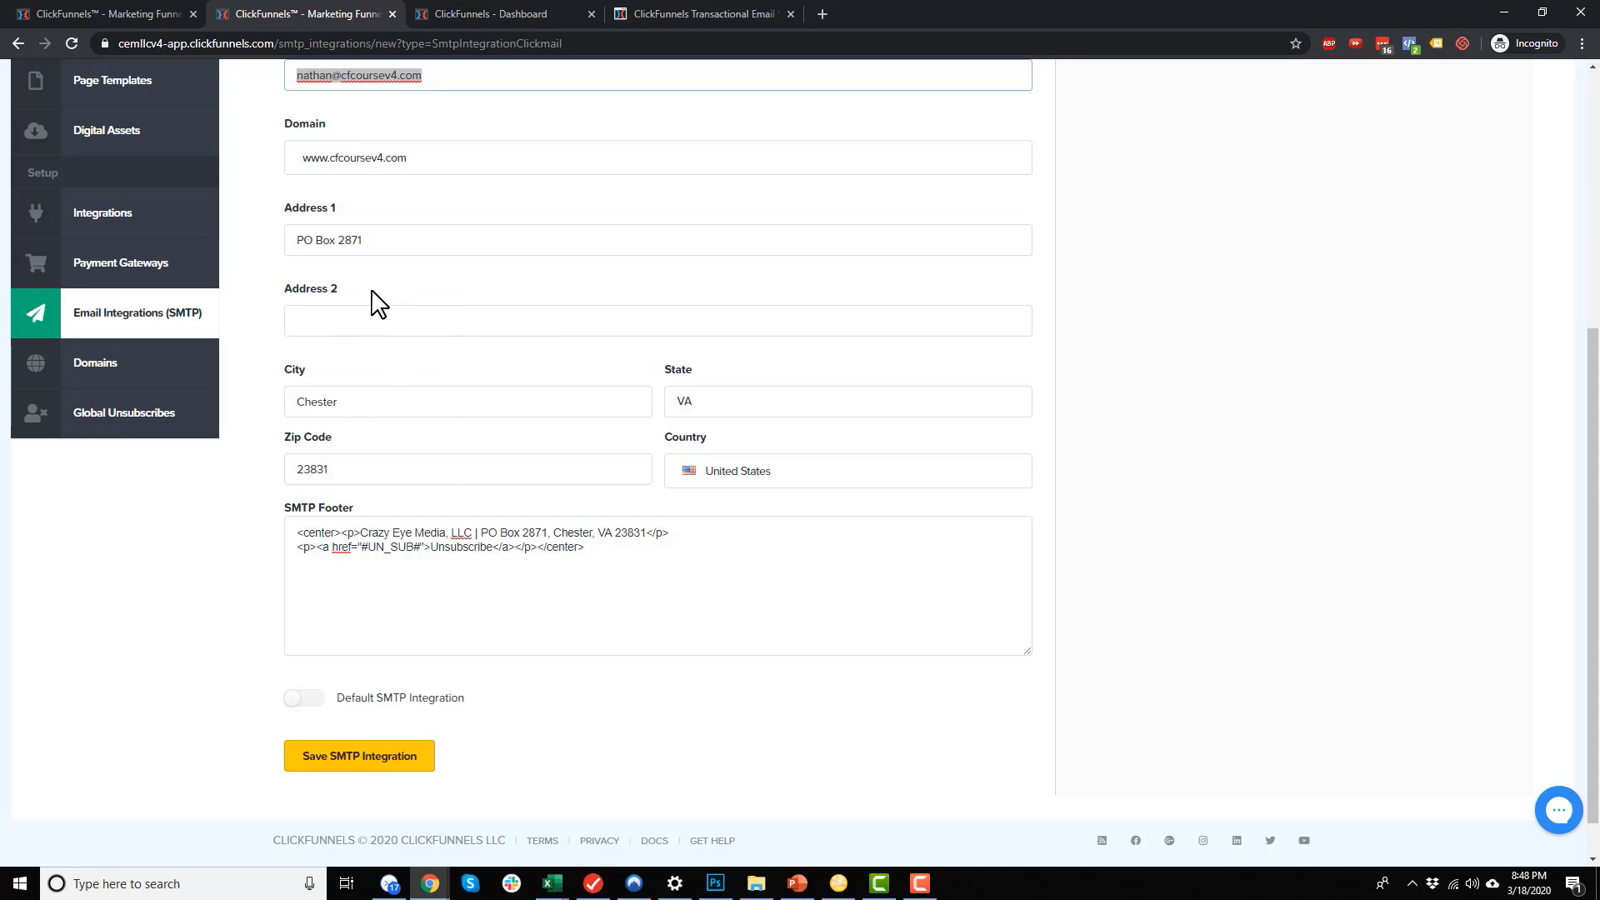
# Replace the SMTP footer text and save the new SMTP integration
pyautogui.click(638, 559)
pyautogui.hotkey('ctrl', 'a')
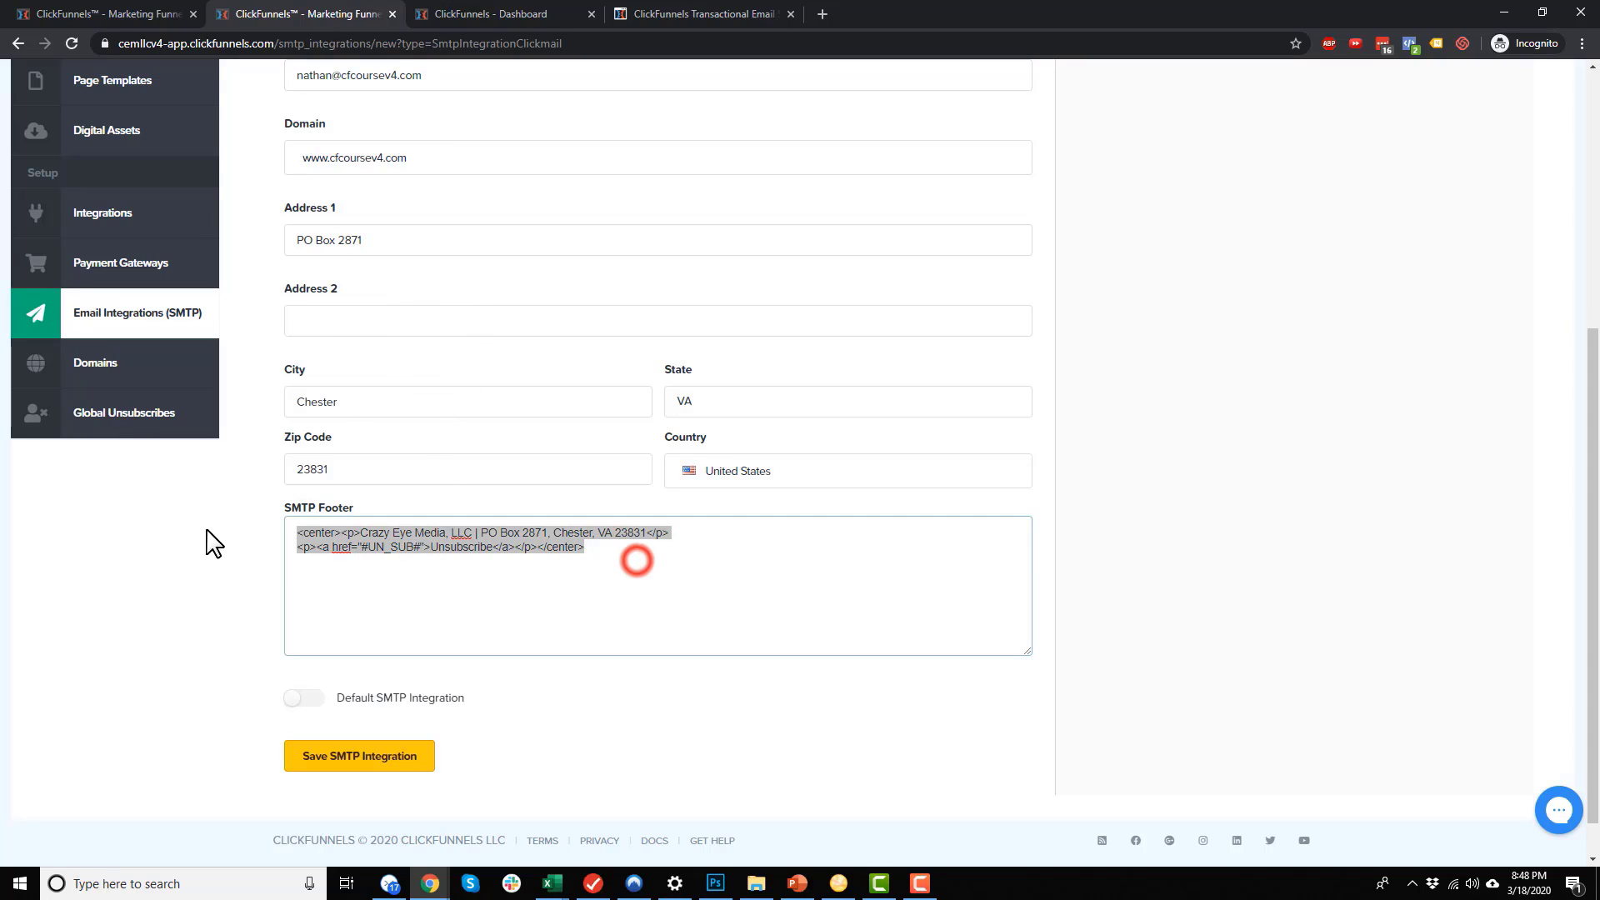
pyautogui.scroll(-1, 331, 712)
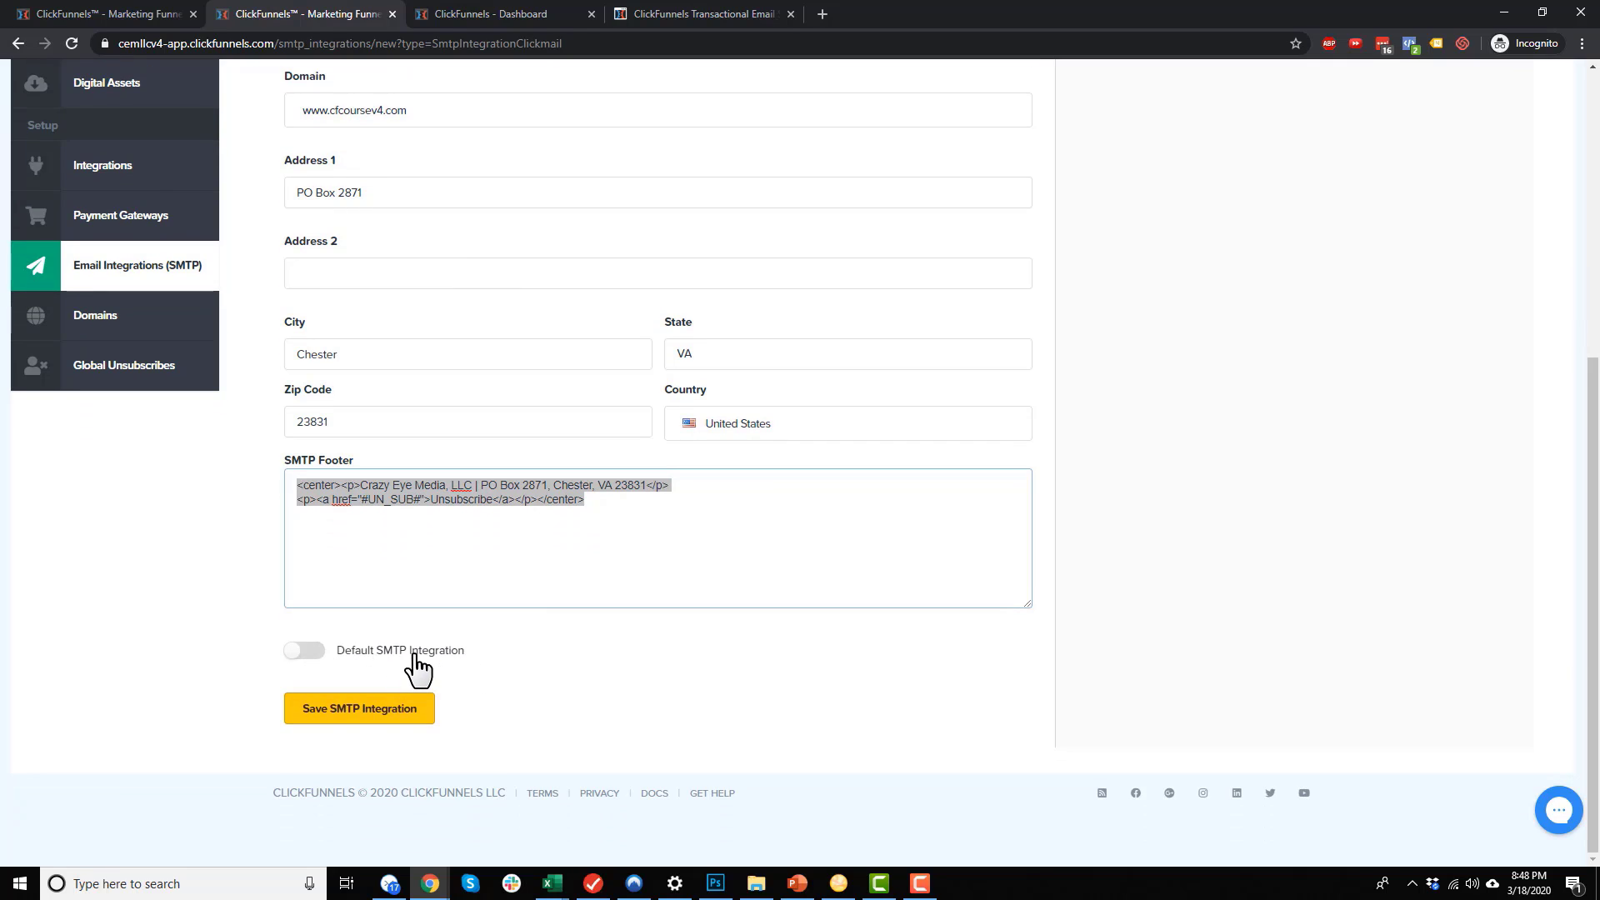
pyautogui.click(357, 722)
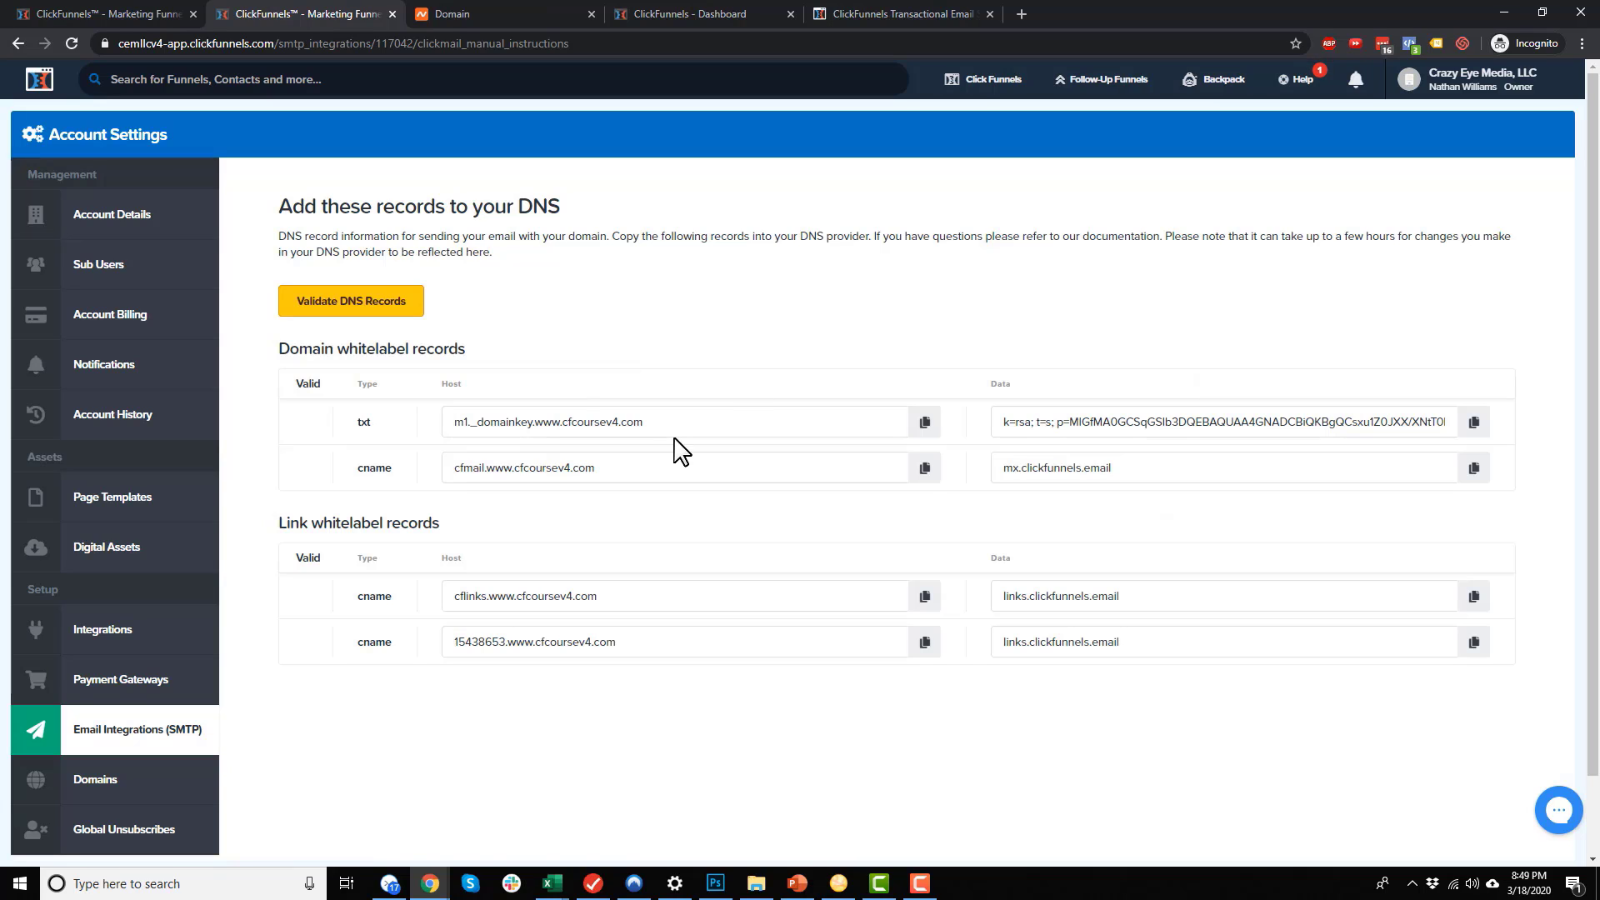
pyautogui.click(550, 10)
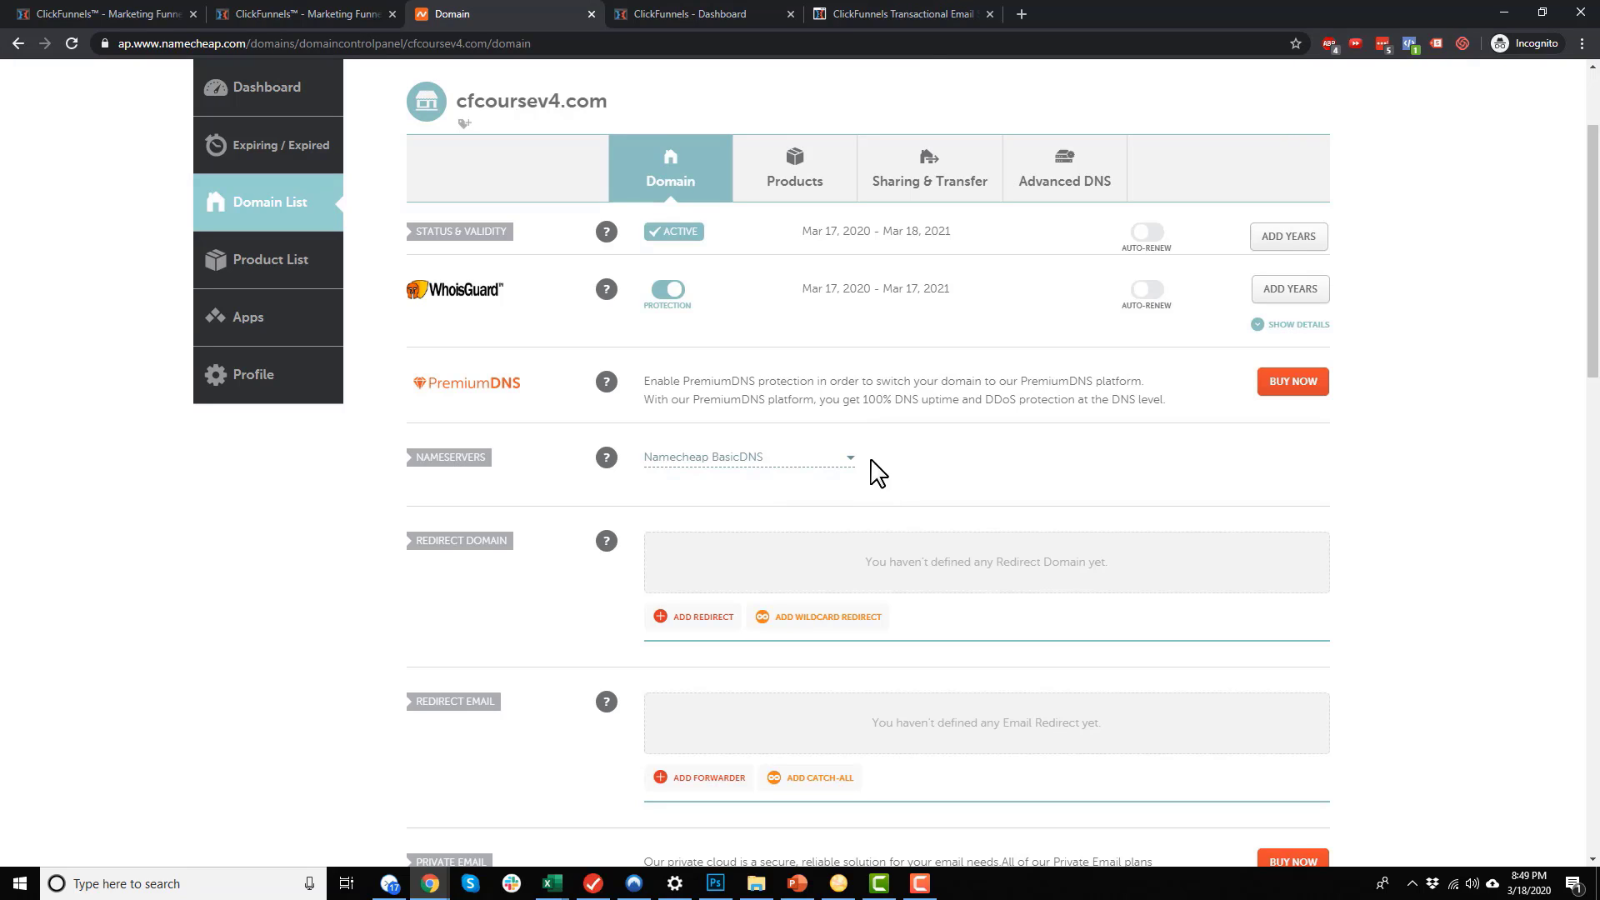
pyautogui.click(956, 13)
pyautogui.scroll(-2, 629, 397)
pyautogui.scroll(2, 300, 386)
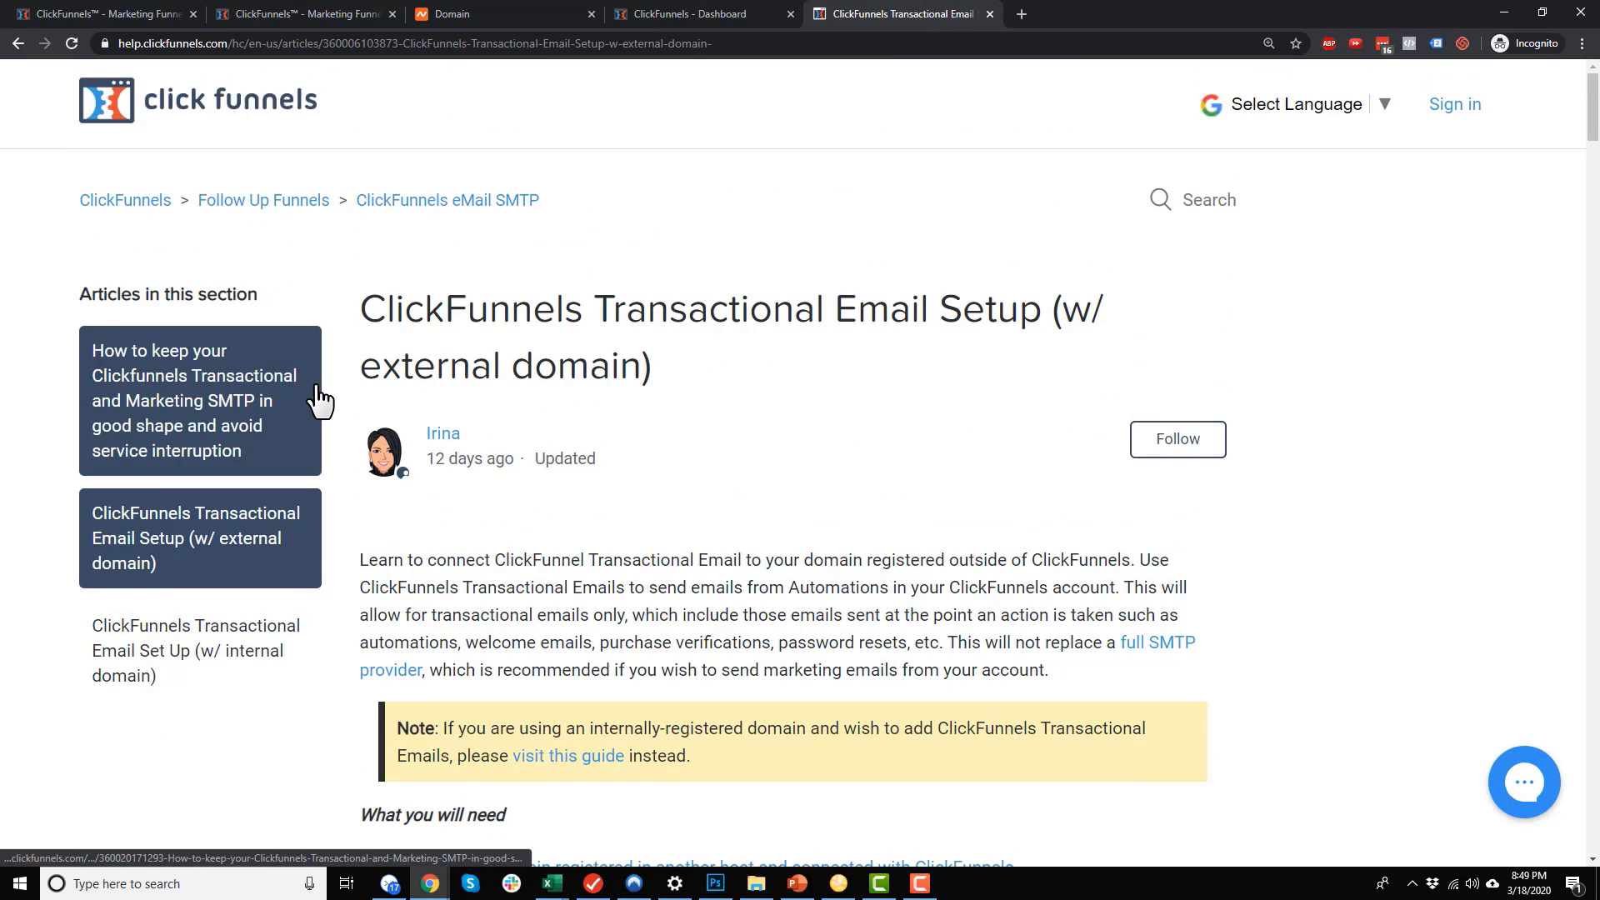
pyautogui.scroll(-8, 621, 435)
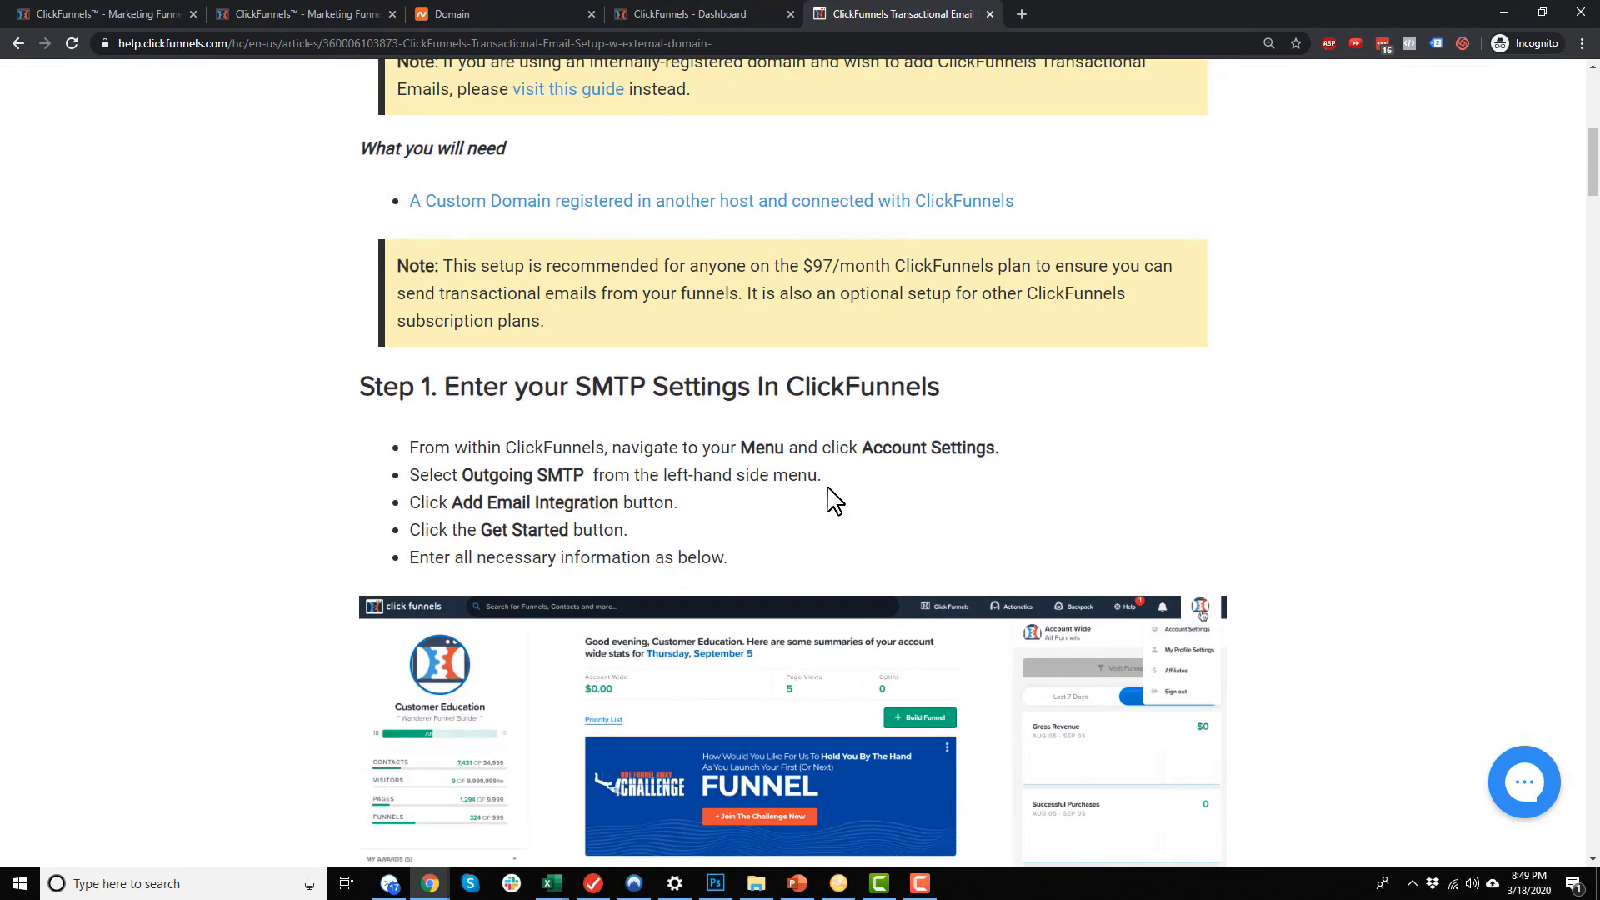
pyautogui.scroll(-10, 835, 509)
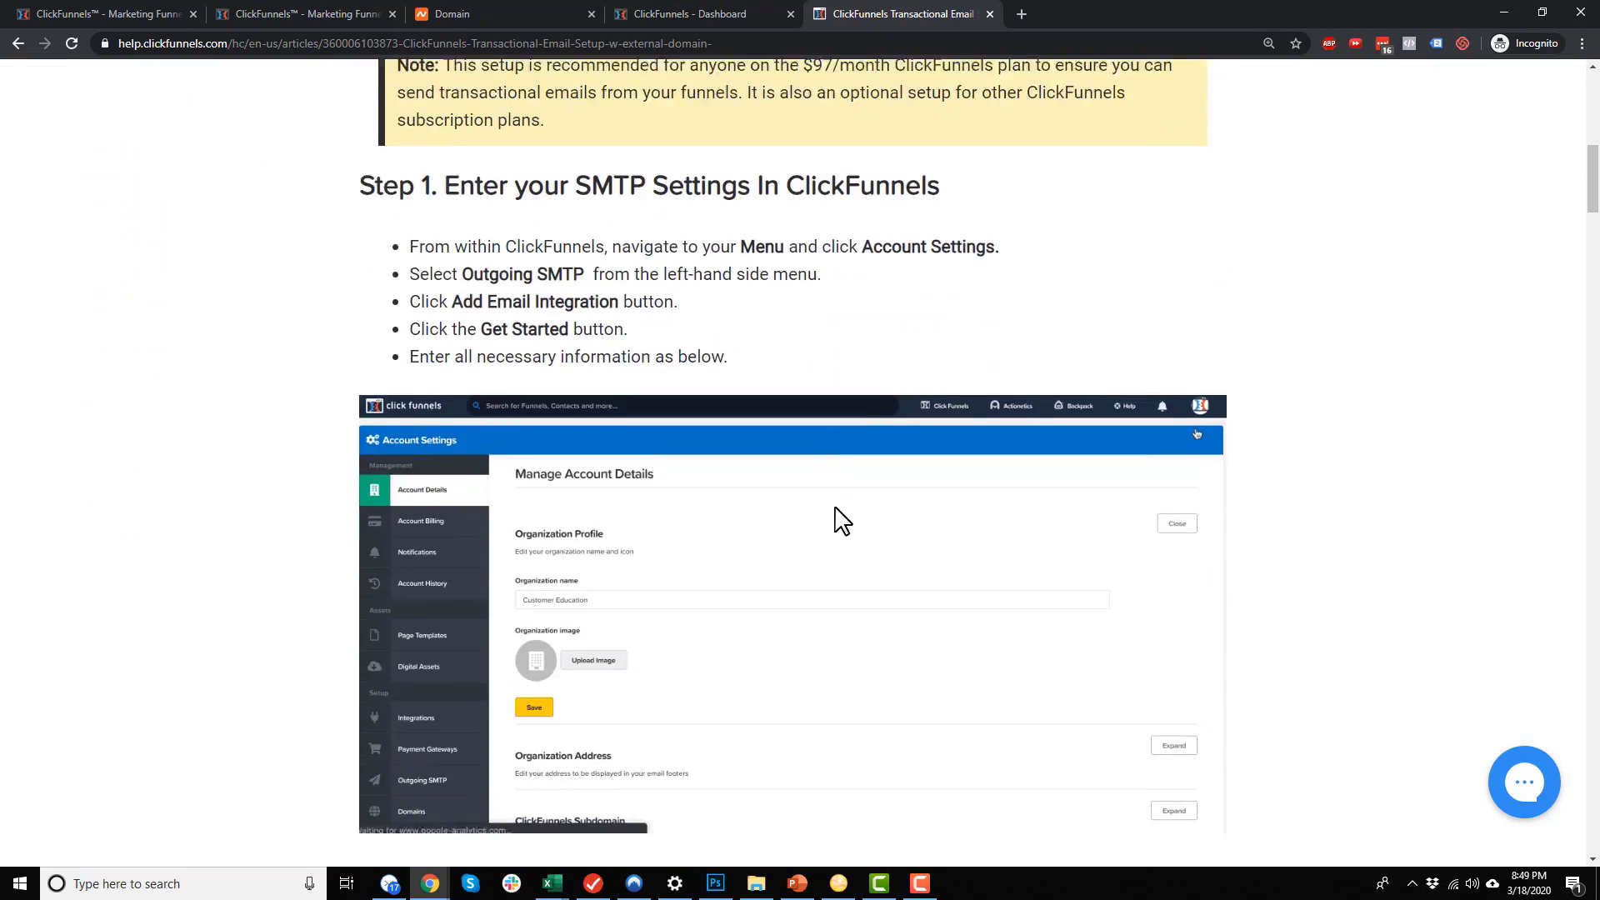
pyautogui.scroll(7, 842, 529)
pyautogui.scroll(3, 842, 533)
pyautogui.click(481, 14)
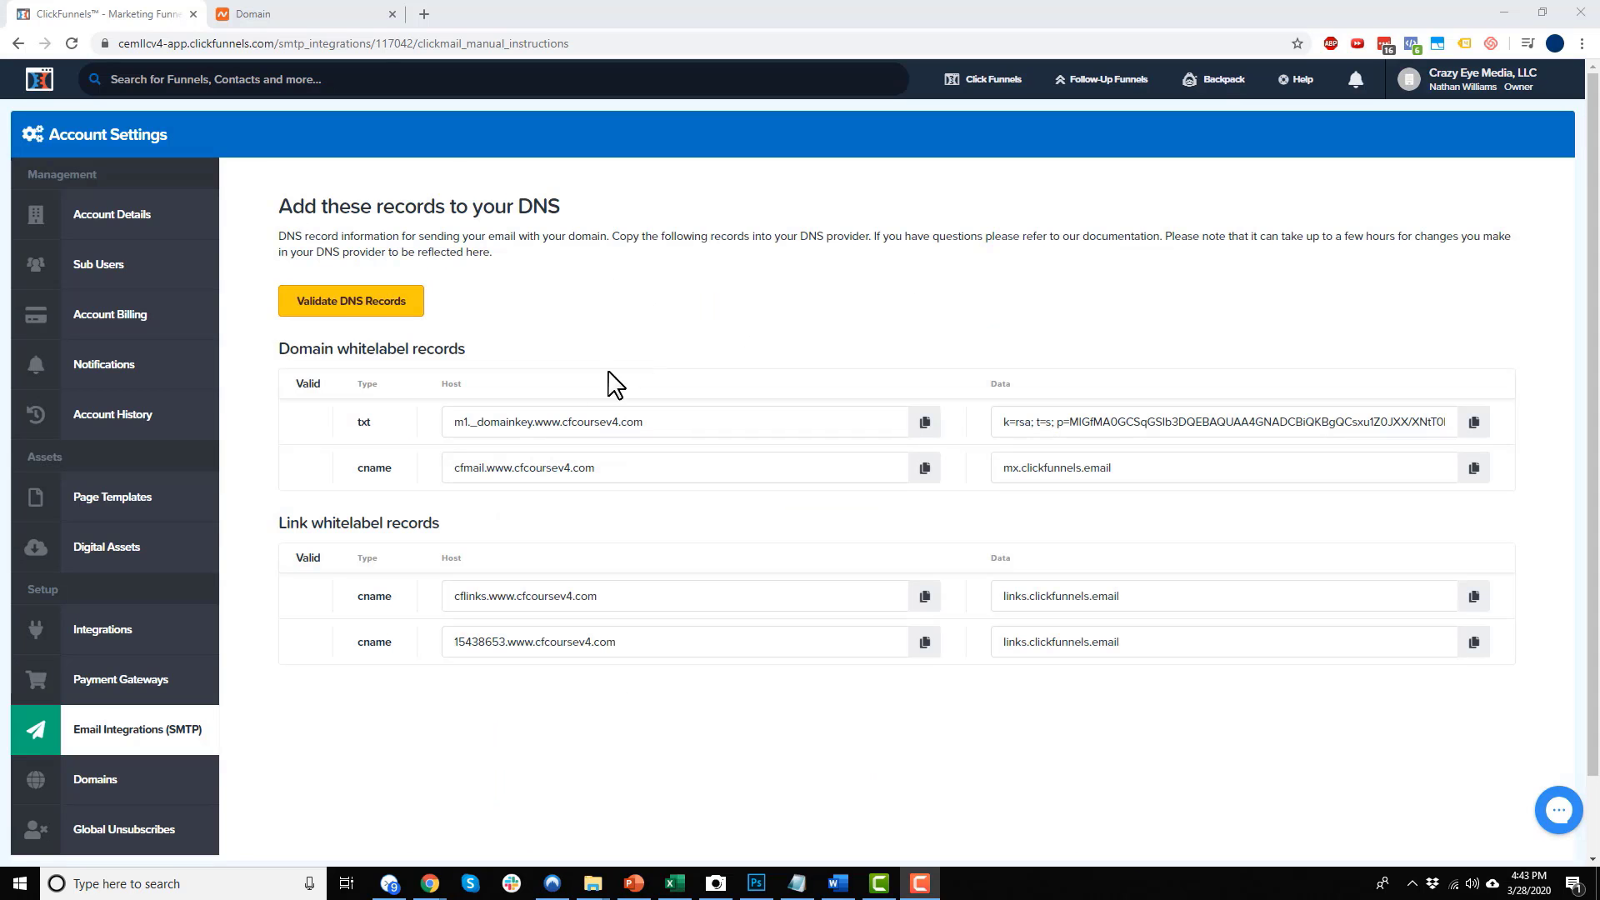
# Add a new TXT Record row in cfcoursev4.com's Advanced DNS host records
pyautogui.click(322, 14)
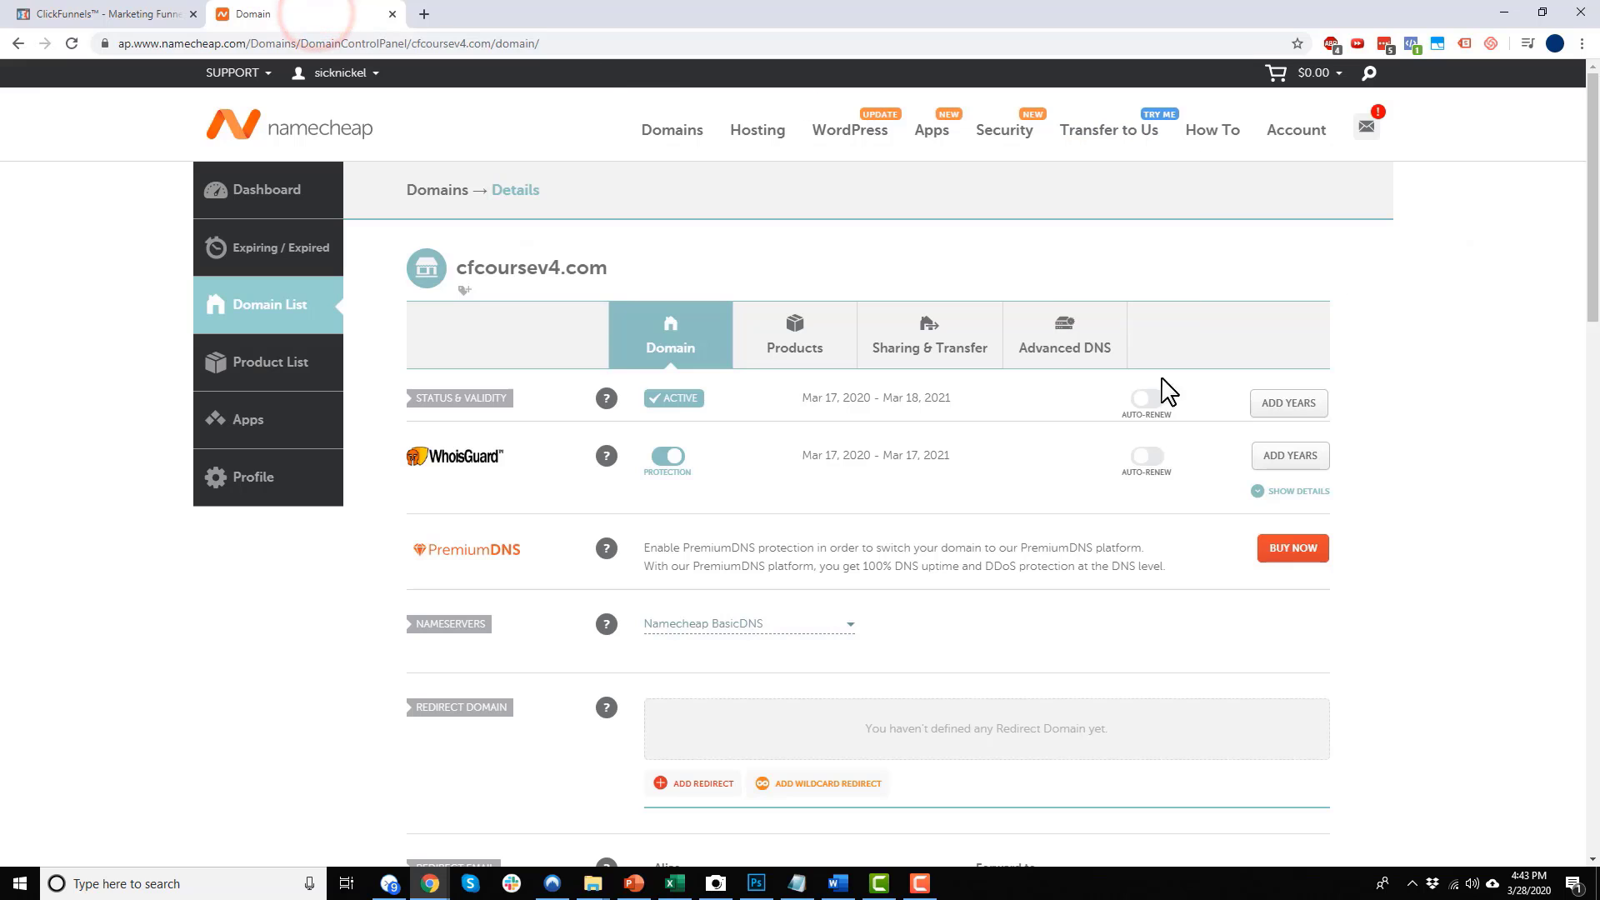
pyautogui.click(1073, 350)
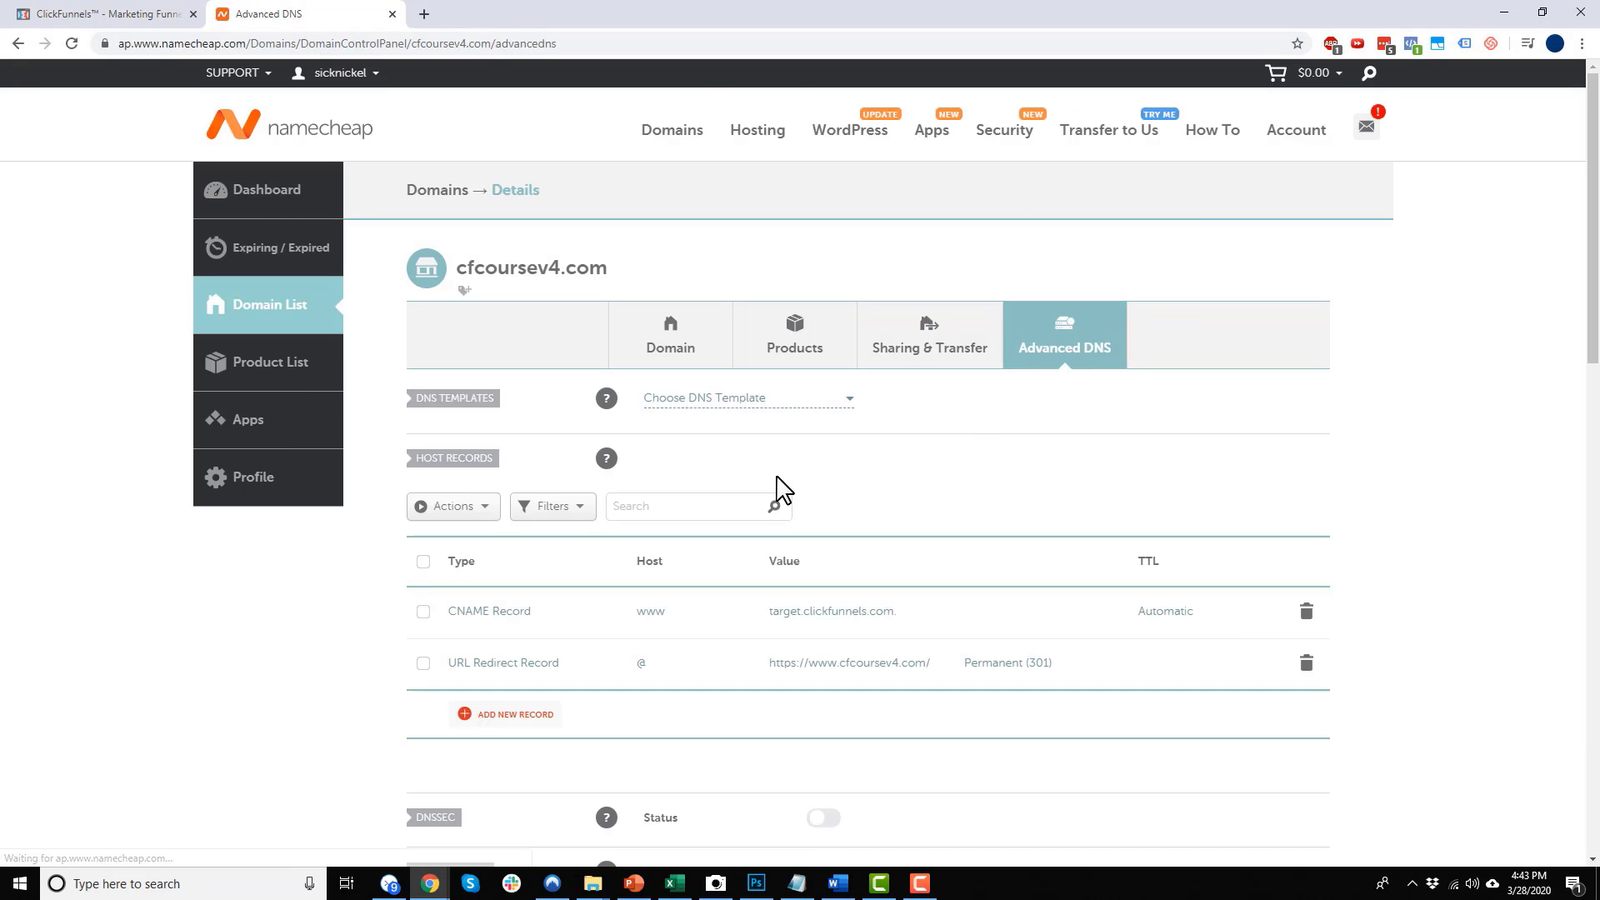
pyautogui.scroll(-2, 560, 537)
pyautogui.scroll(-1, 503, 560)
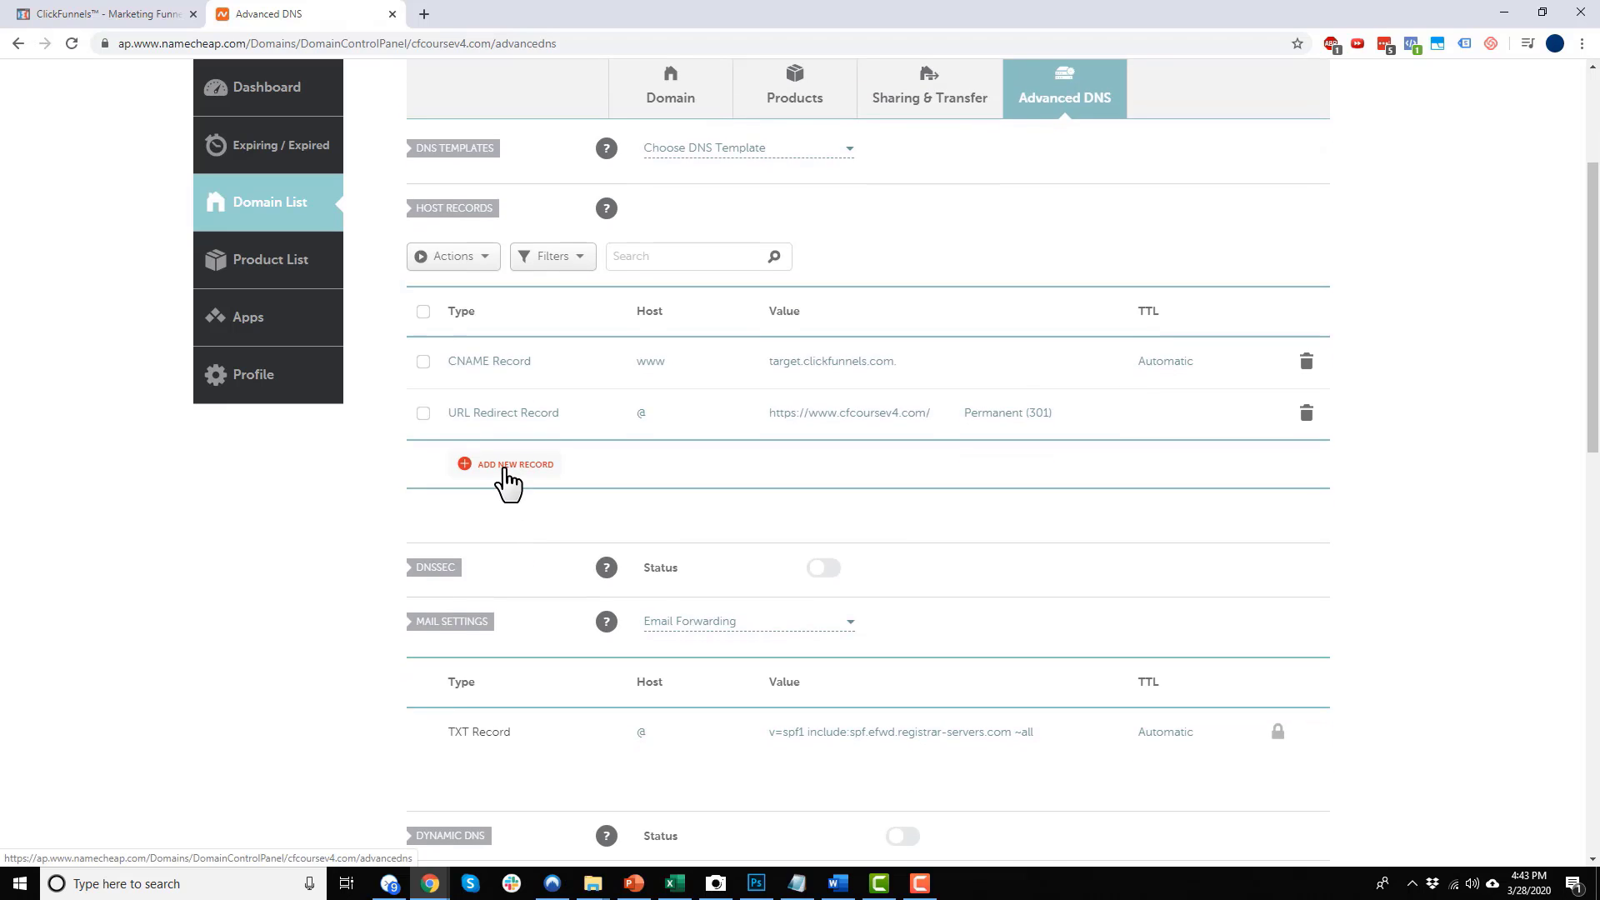
pyautogui.click(505, 466)
pyautogui.scroll(2, 543, 456)
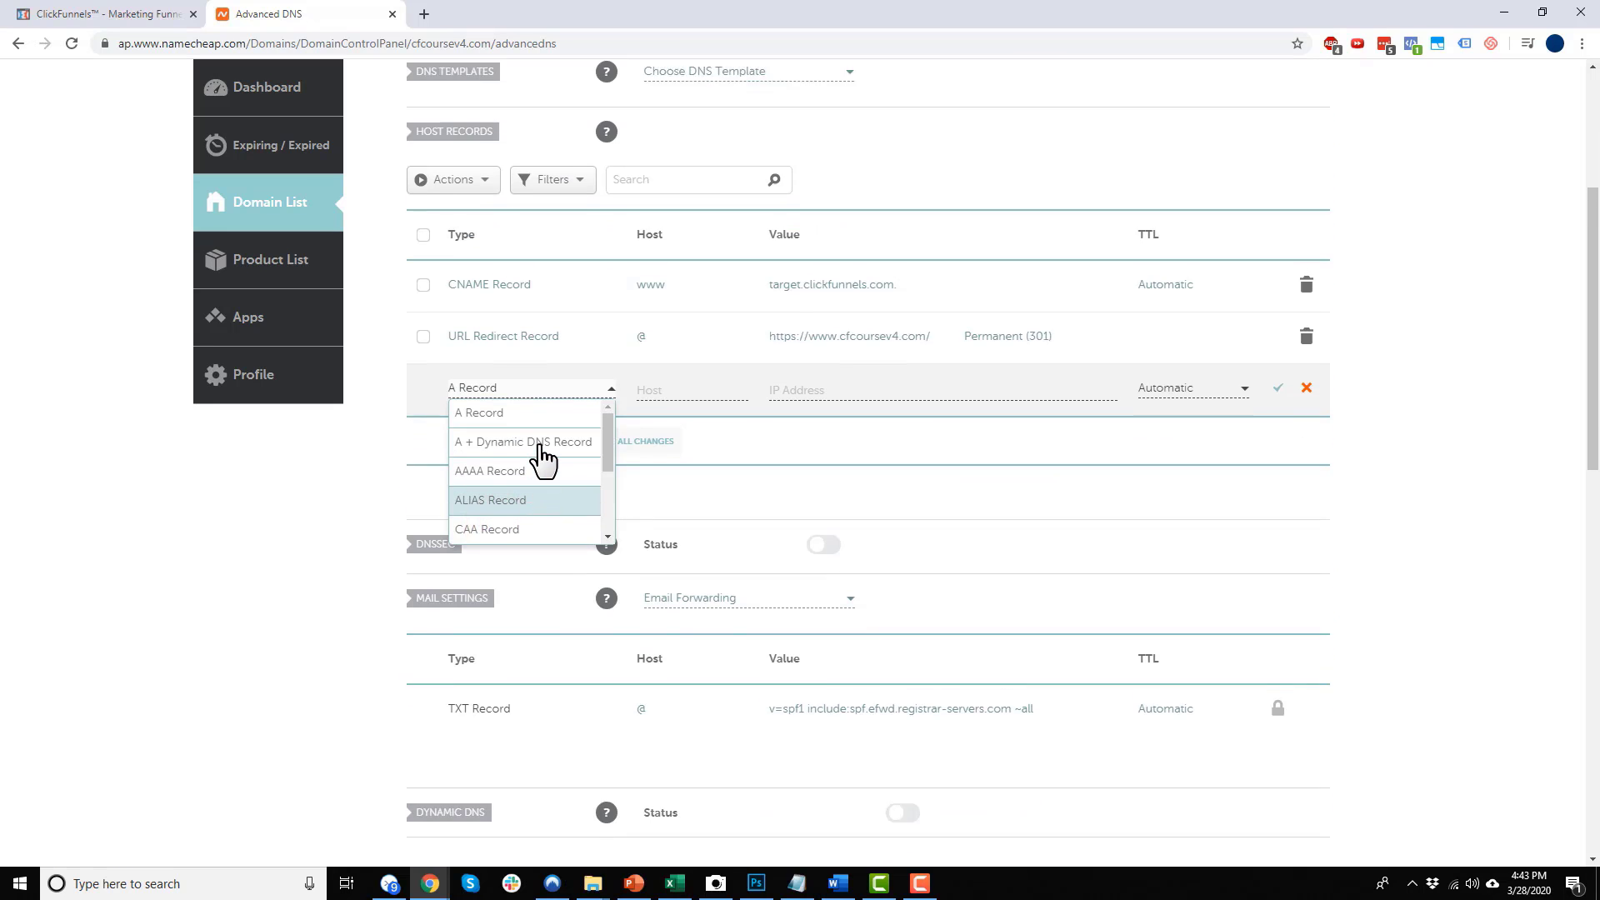
pyautogui.click(164, 8)
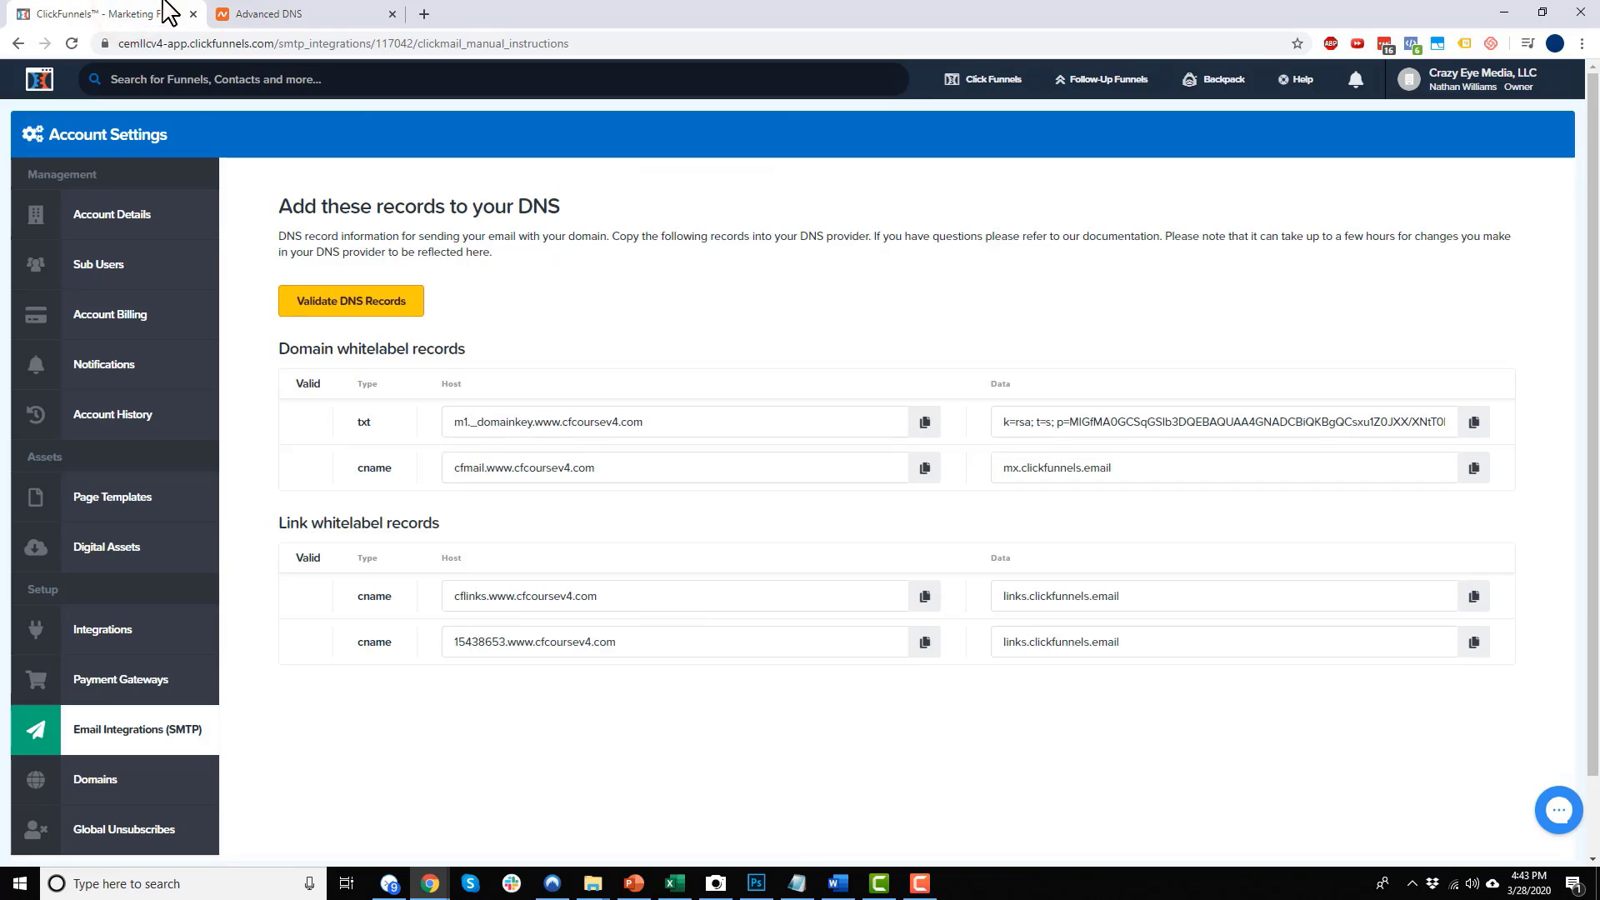
pyautogui.click(283, 17)
pyautogui.scroll(-3, 517, 608)
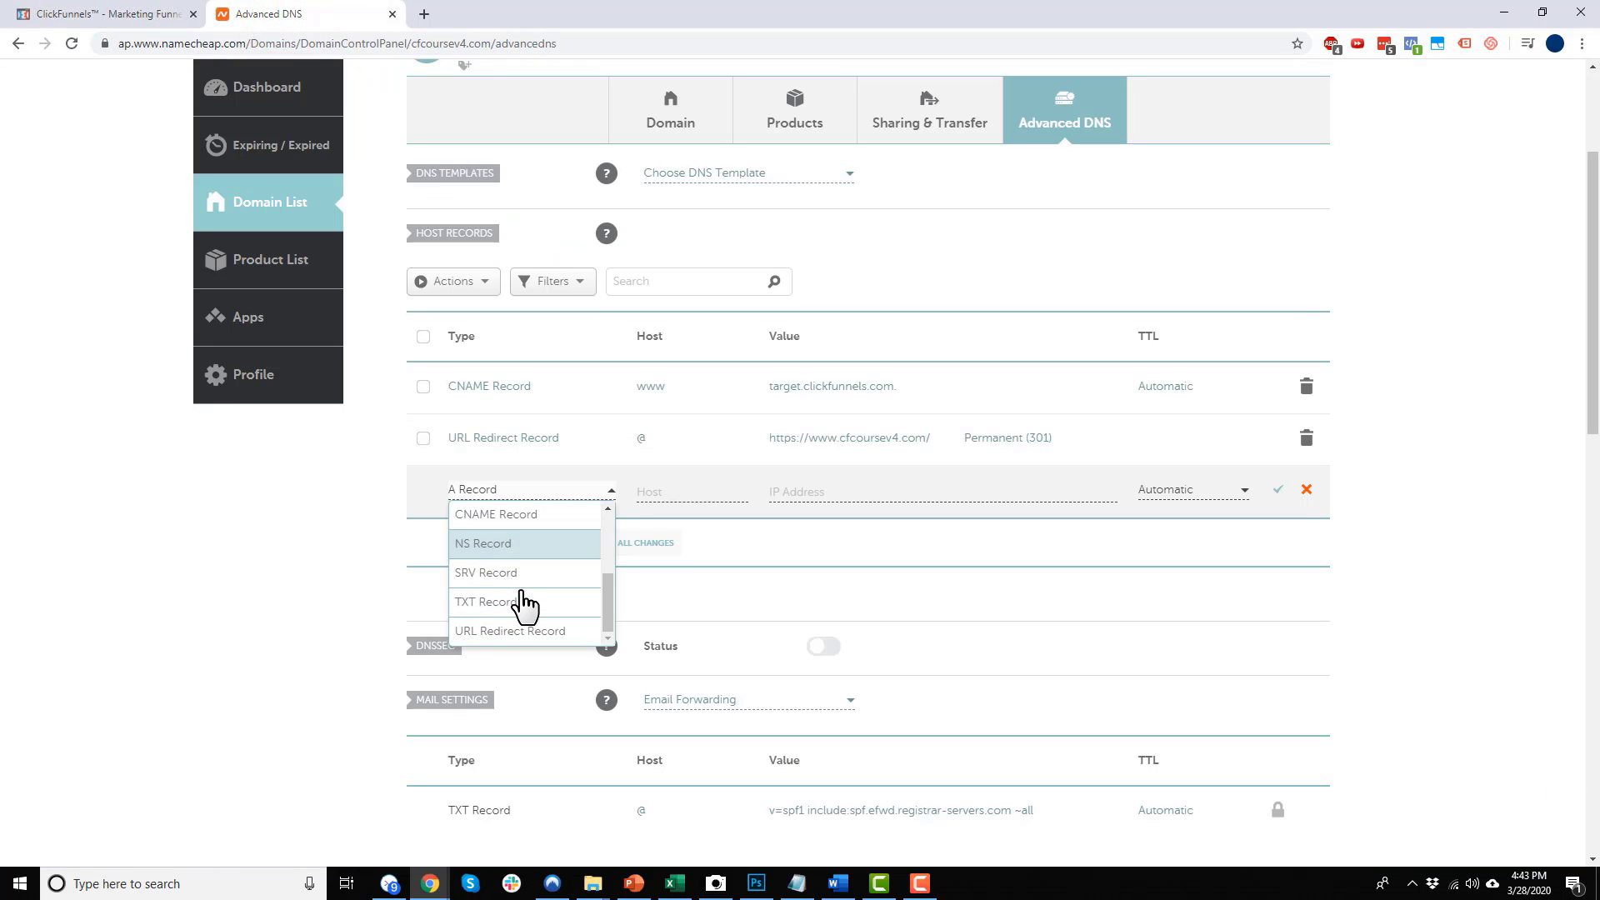
pyautogui.click(504, 607)
pyautogui.click(696, 485)
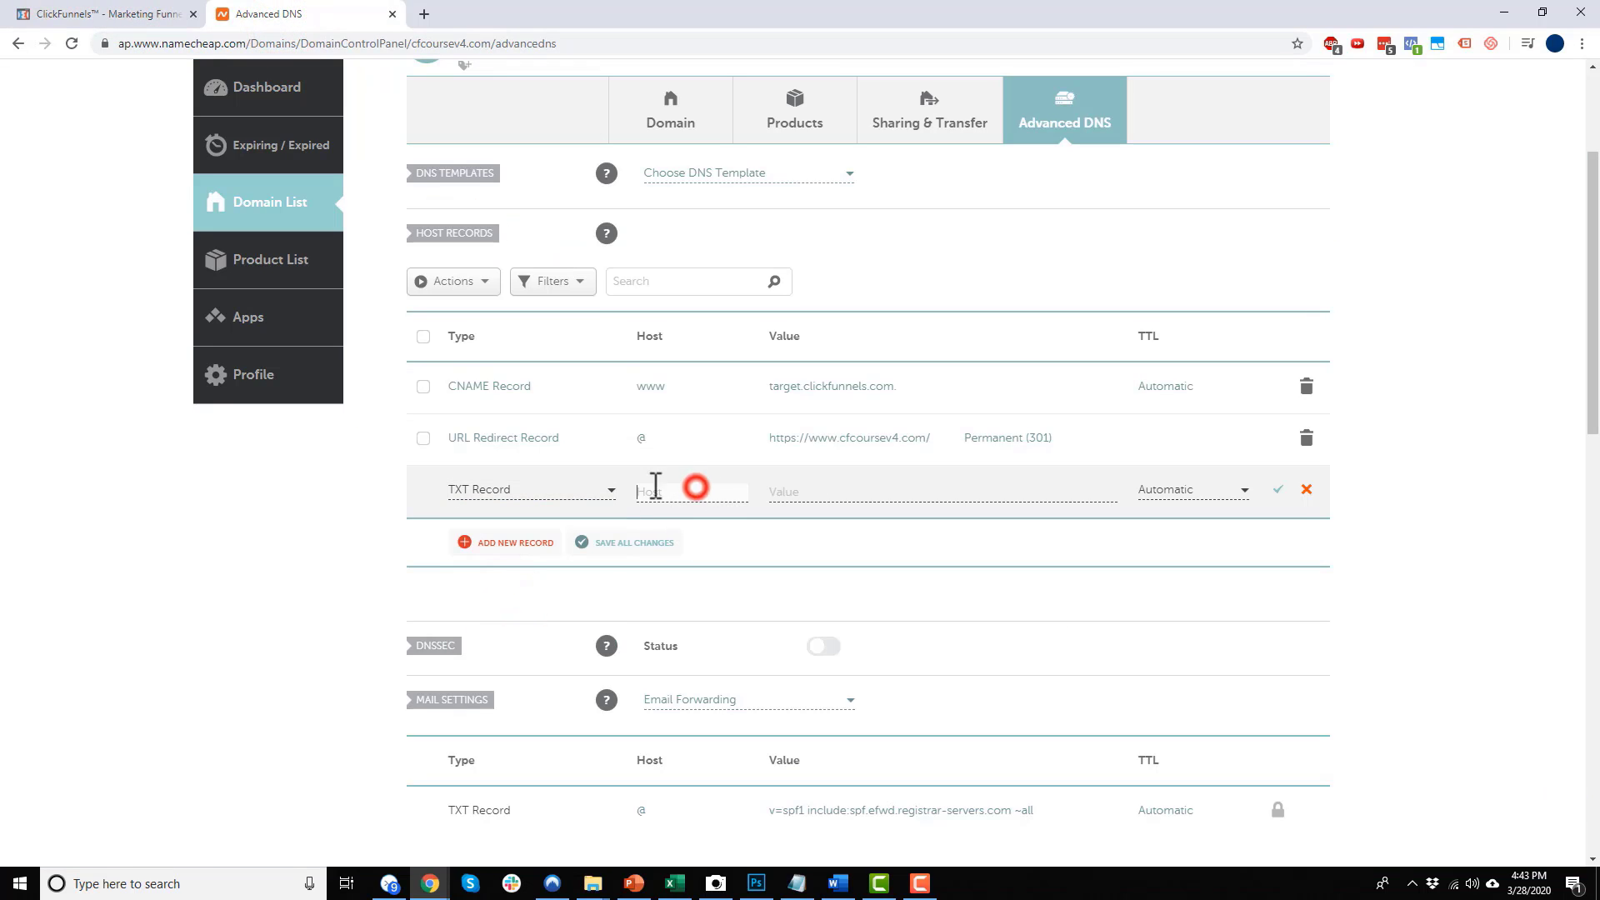
# Take the m1._domainkey host from ClickFunnels' records for the new TXT record
pyautogui.click(80, 15)
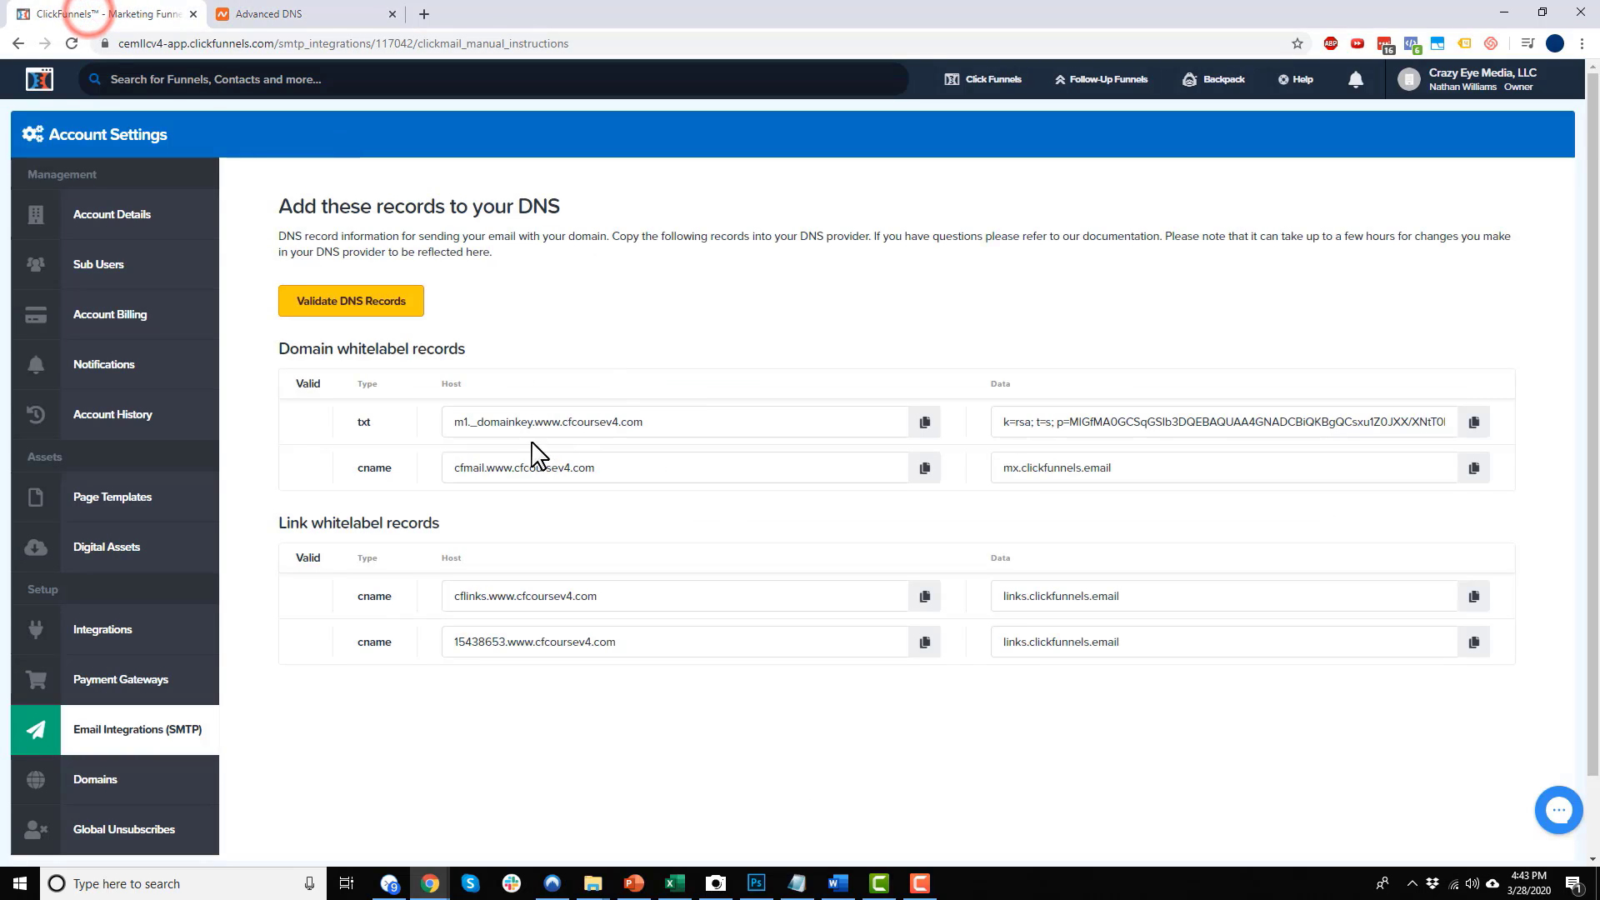
pyautogui.click(924, 422)
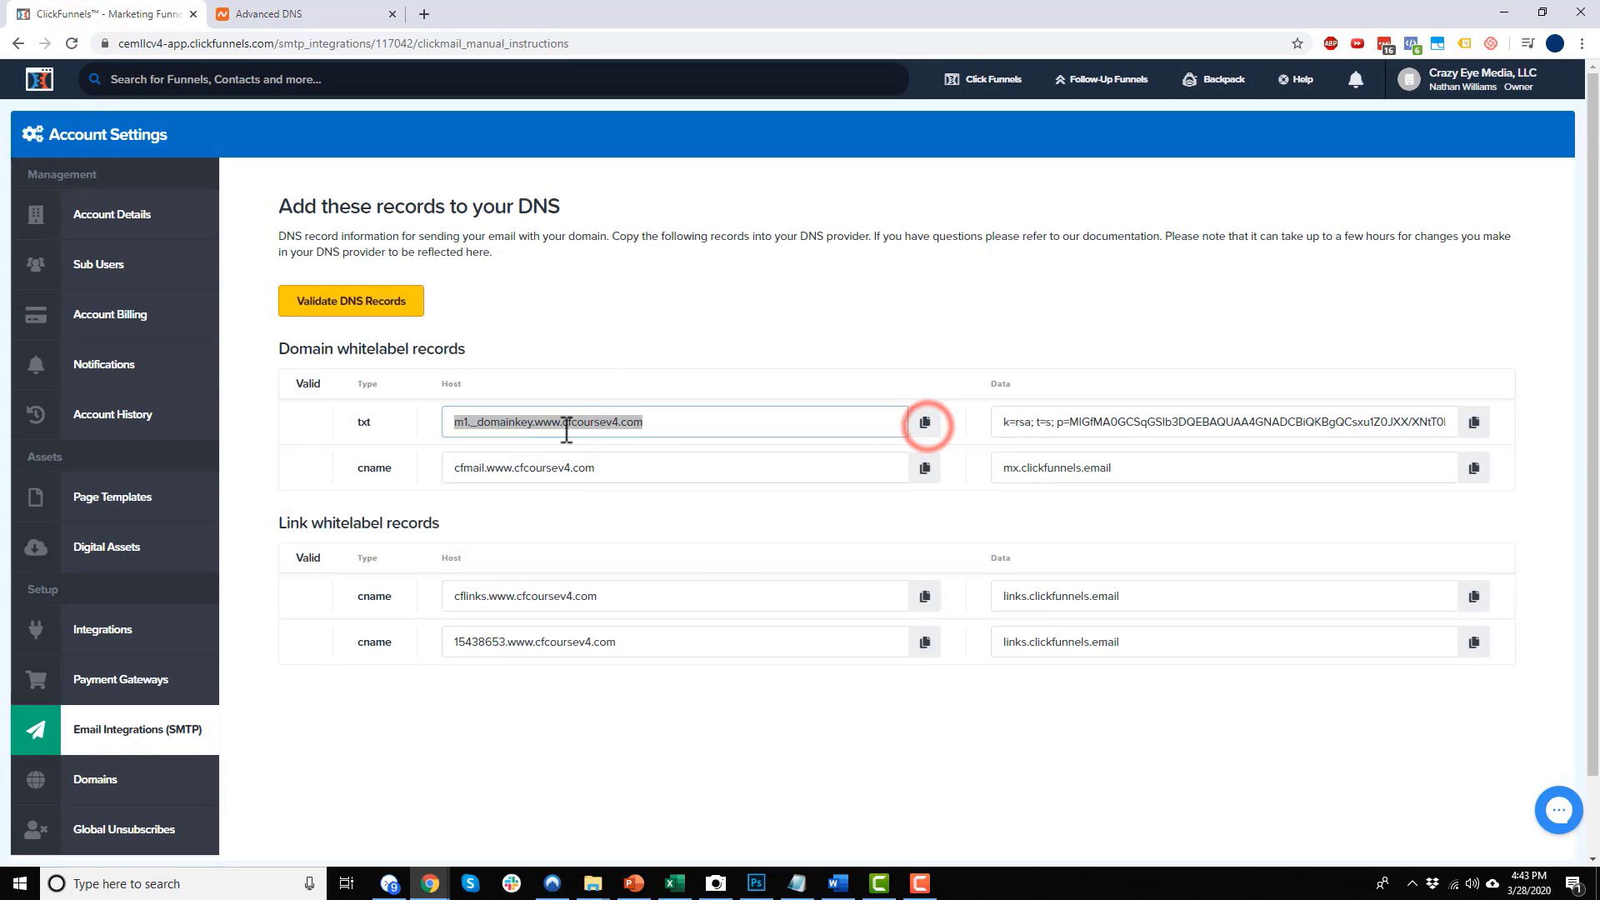
pyautogui.moveTo(534, 422)
pyautogui.mouseDown()
pyautogui.moveTo(686, 422)
pyautogui.moveTo(621, 422)
pyautogui.mouseUp()
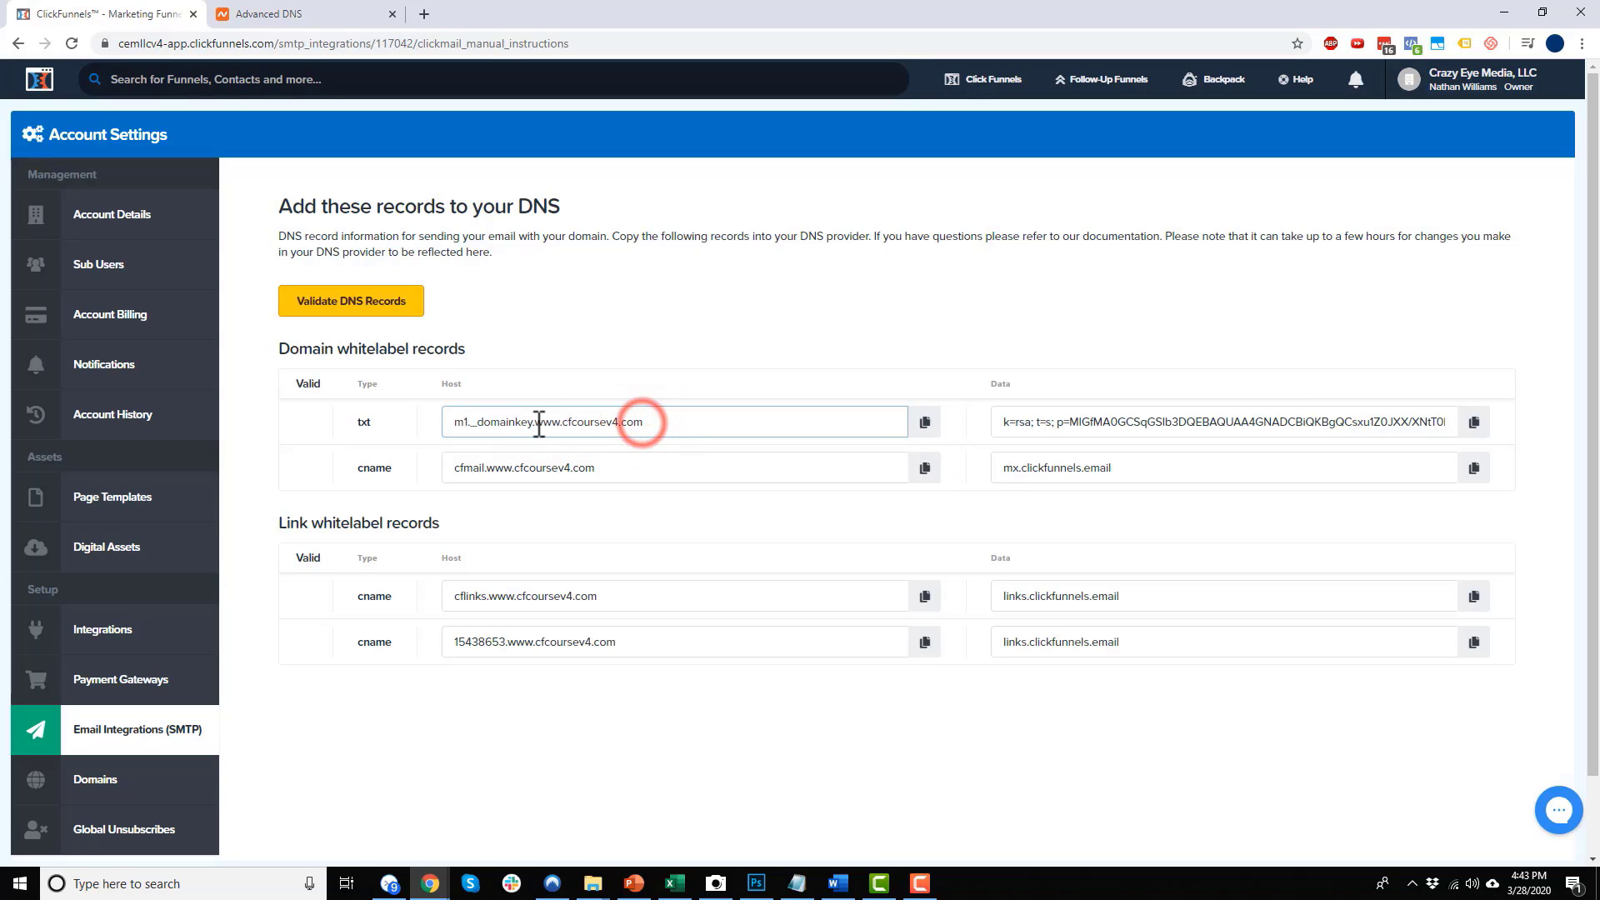
pyautogui.moveTo(464, 421); pyautogui.dragTo(456, 414)
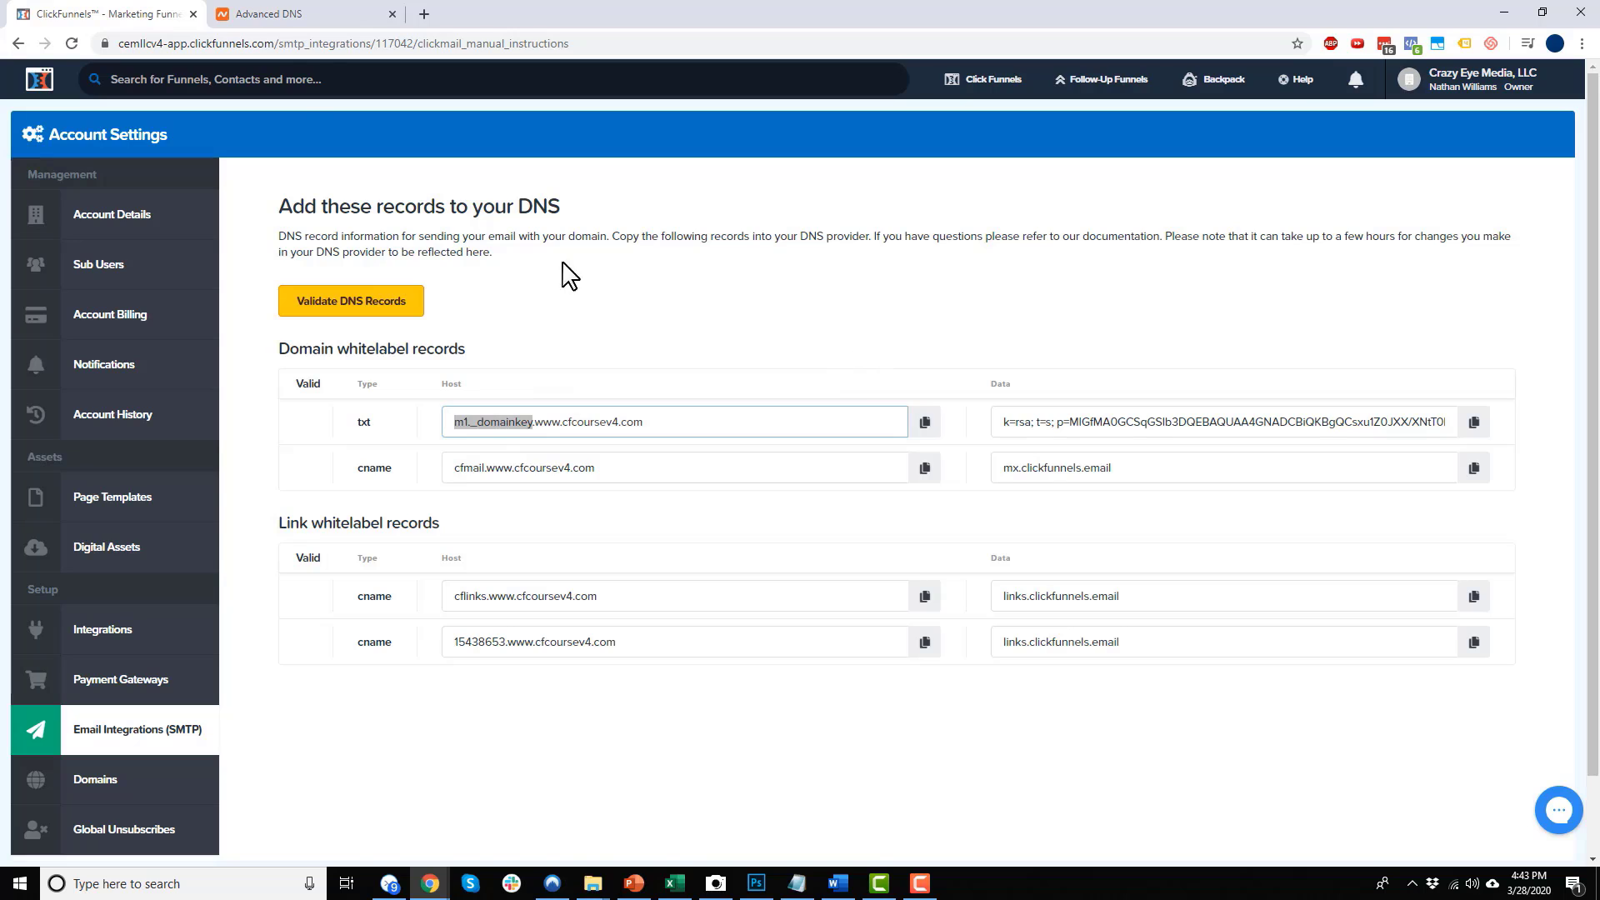
pyautogui.click(314, 19)
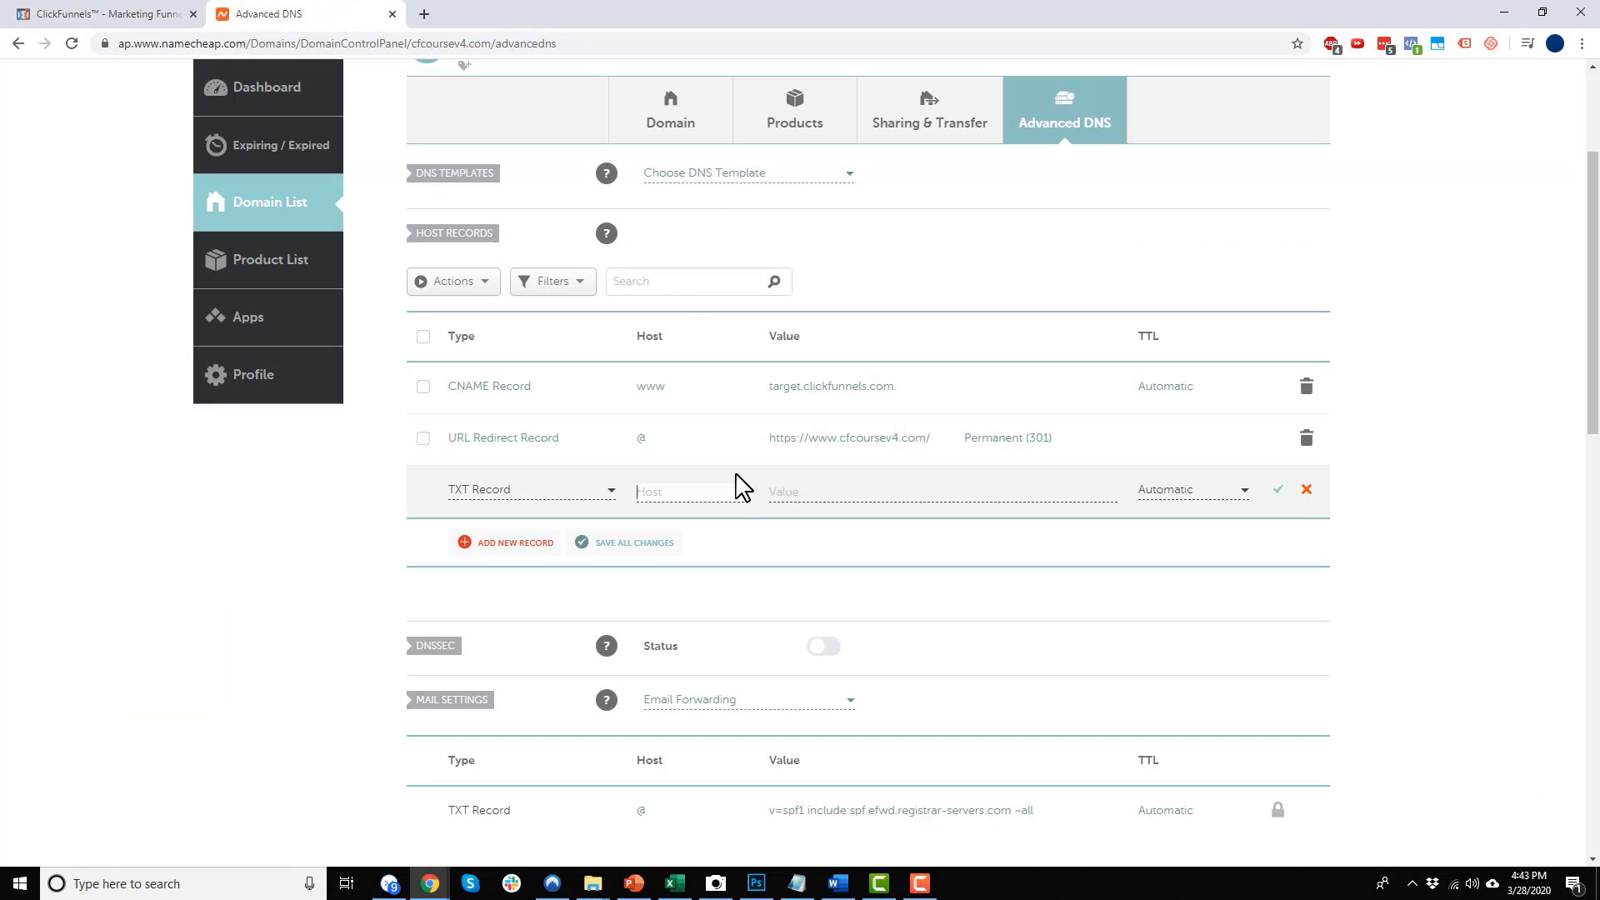
pyautogui.click(873, 498)
# Paste the ClickFunnels DKIM key as the TXT value and save the record
pyautogui.click(104, 15)
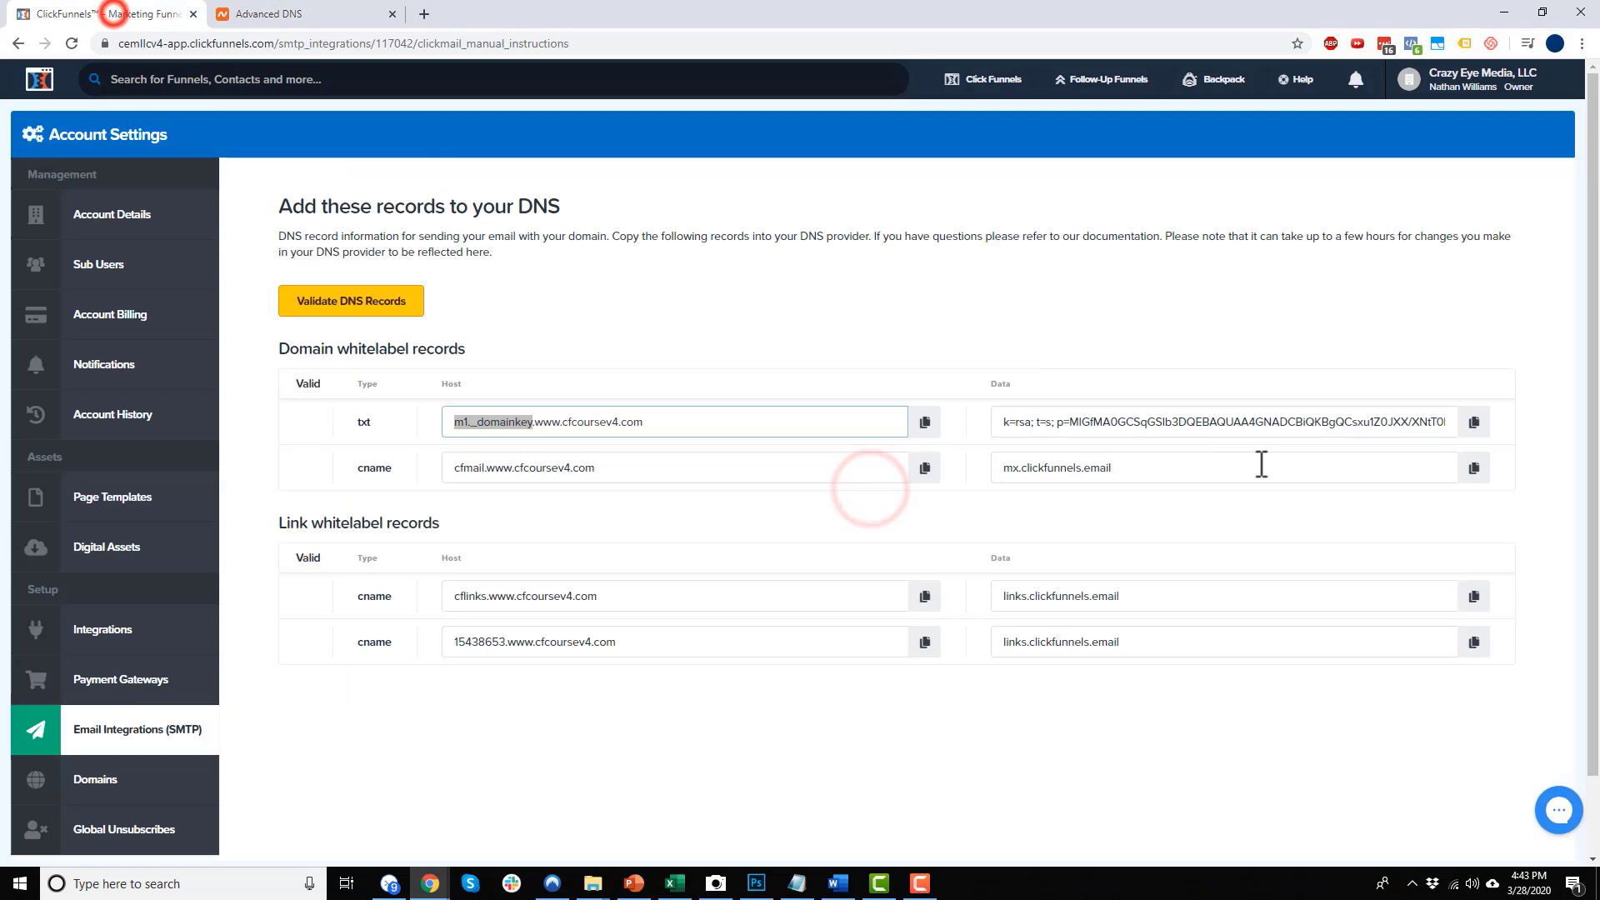
pyautogui.click(1477, 422)
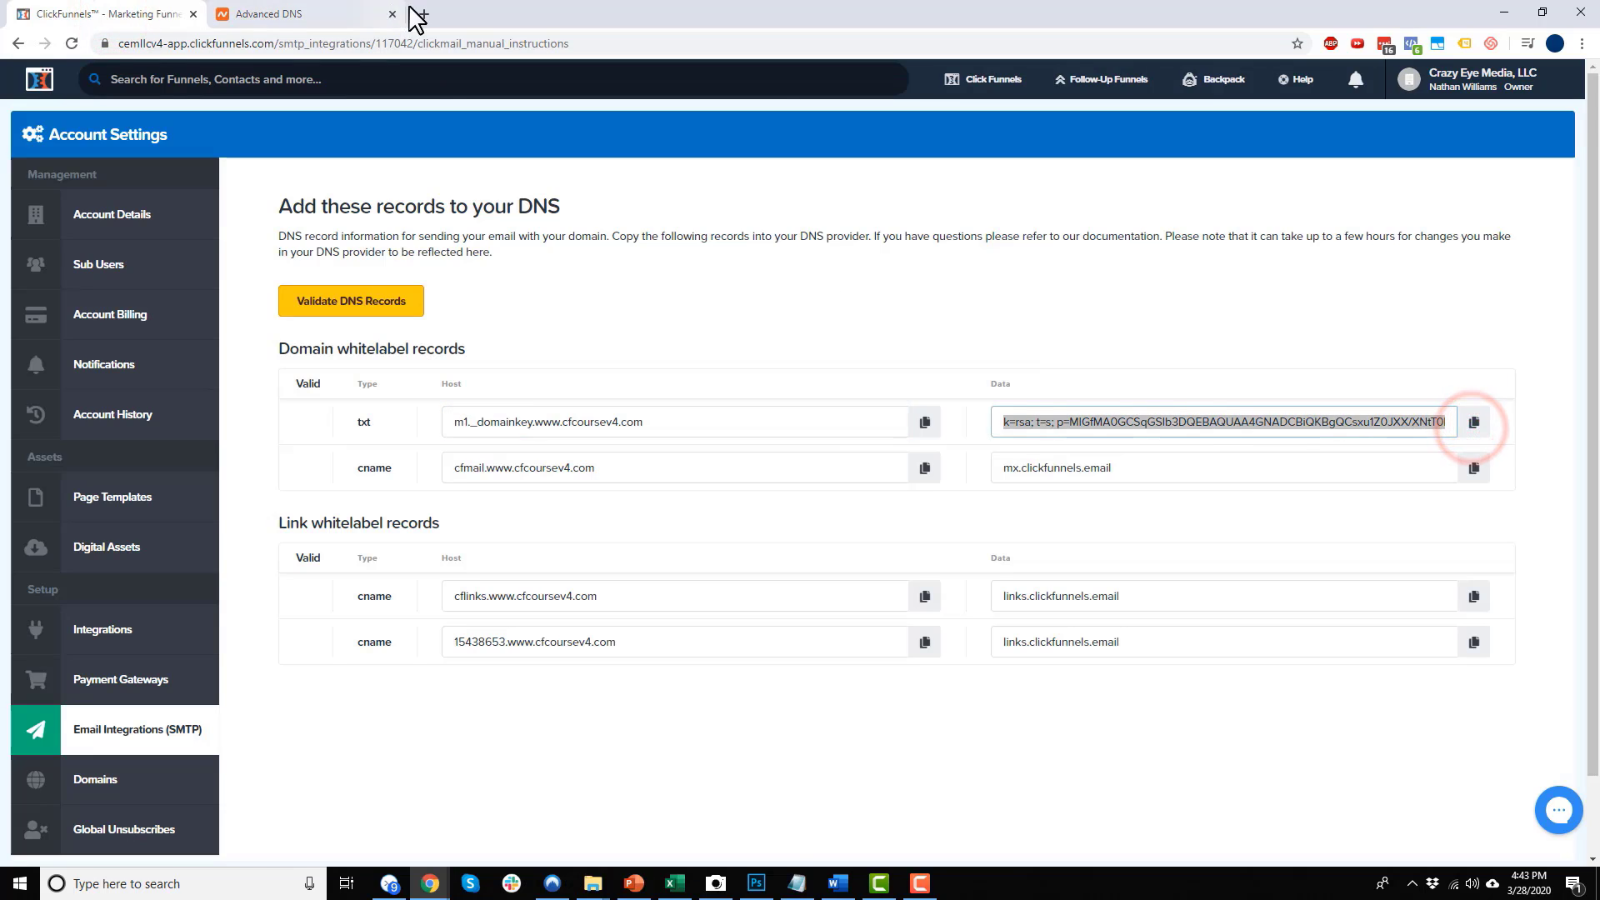
pyautogui.click(329, 13)
pyautogui.hotkey('ctrl', 'v')
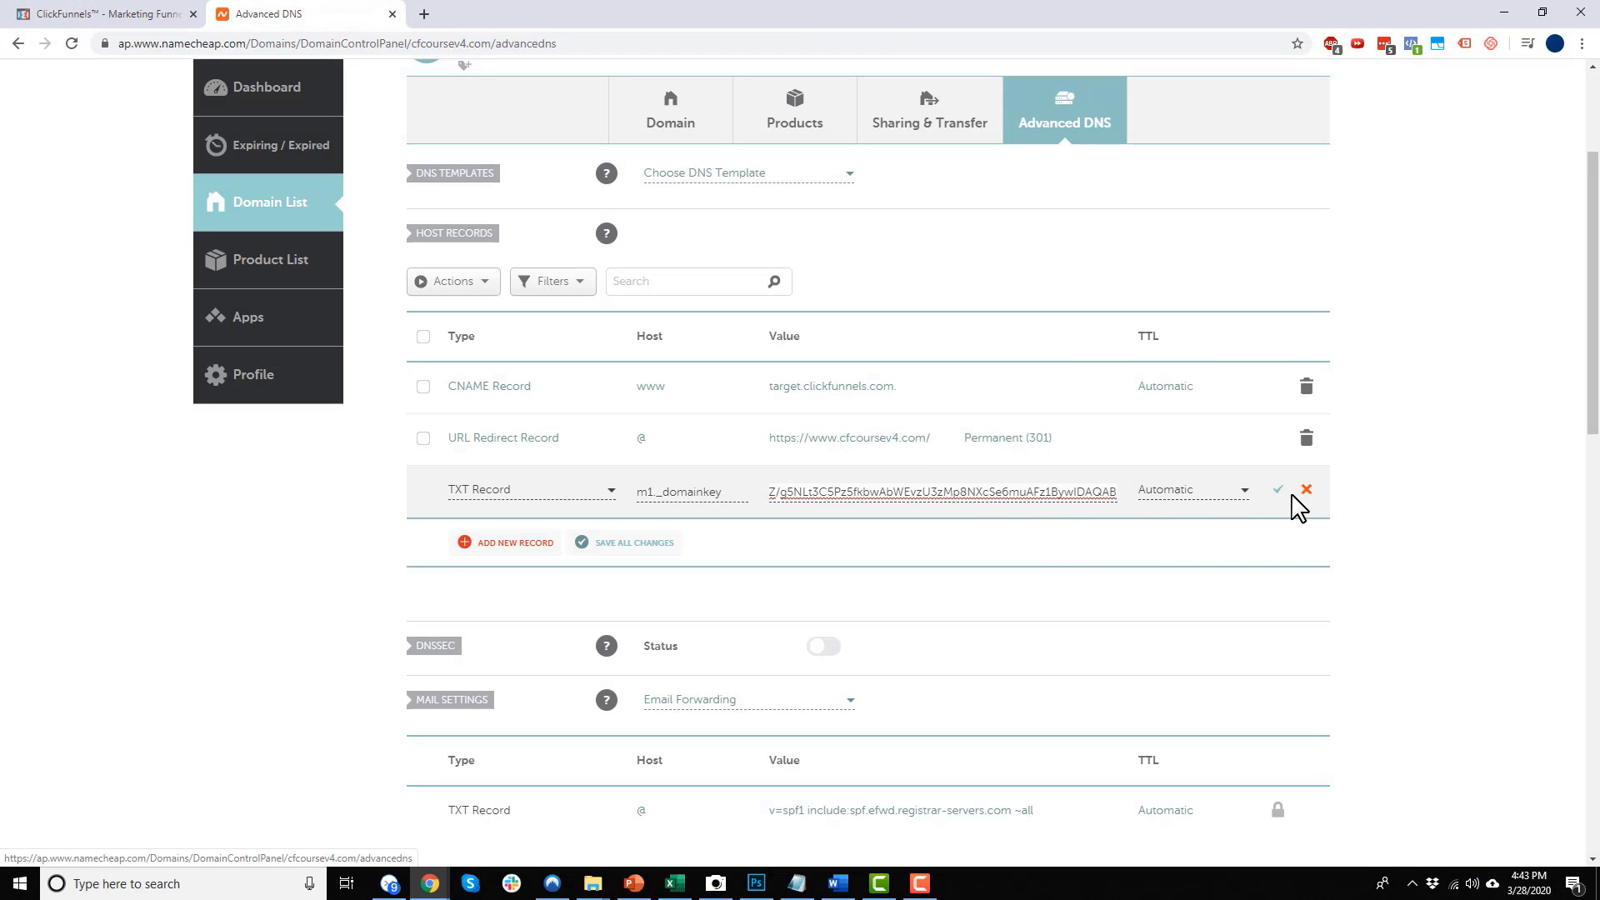
pyautogui.click(1277, 490)
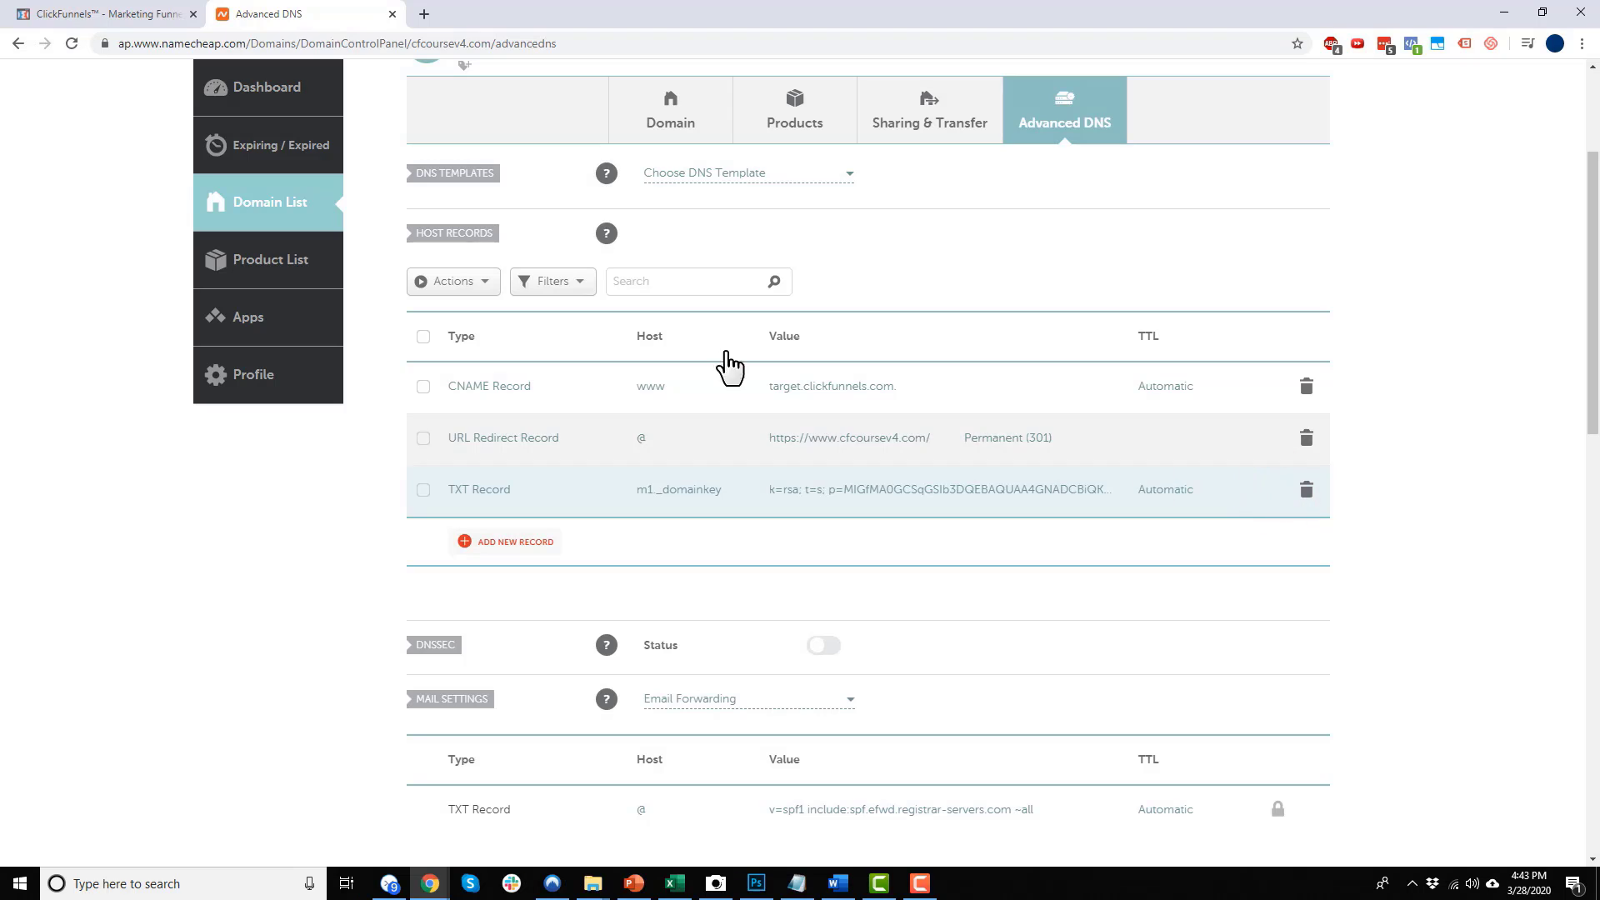
pyautogui.click(105, 15)
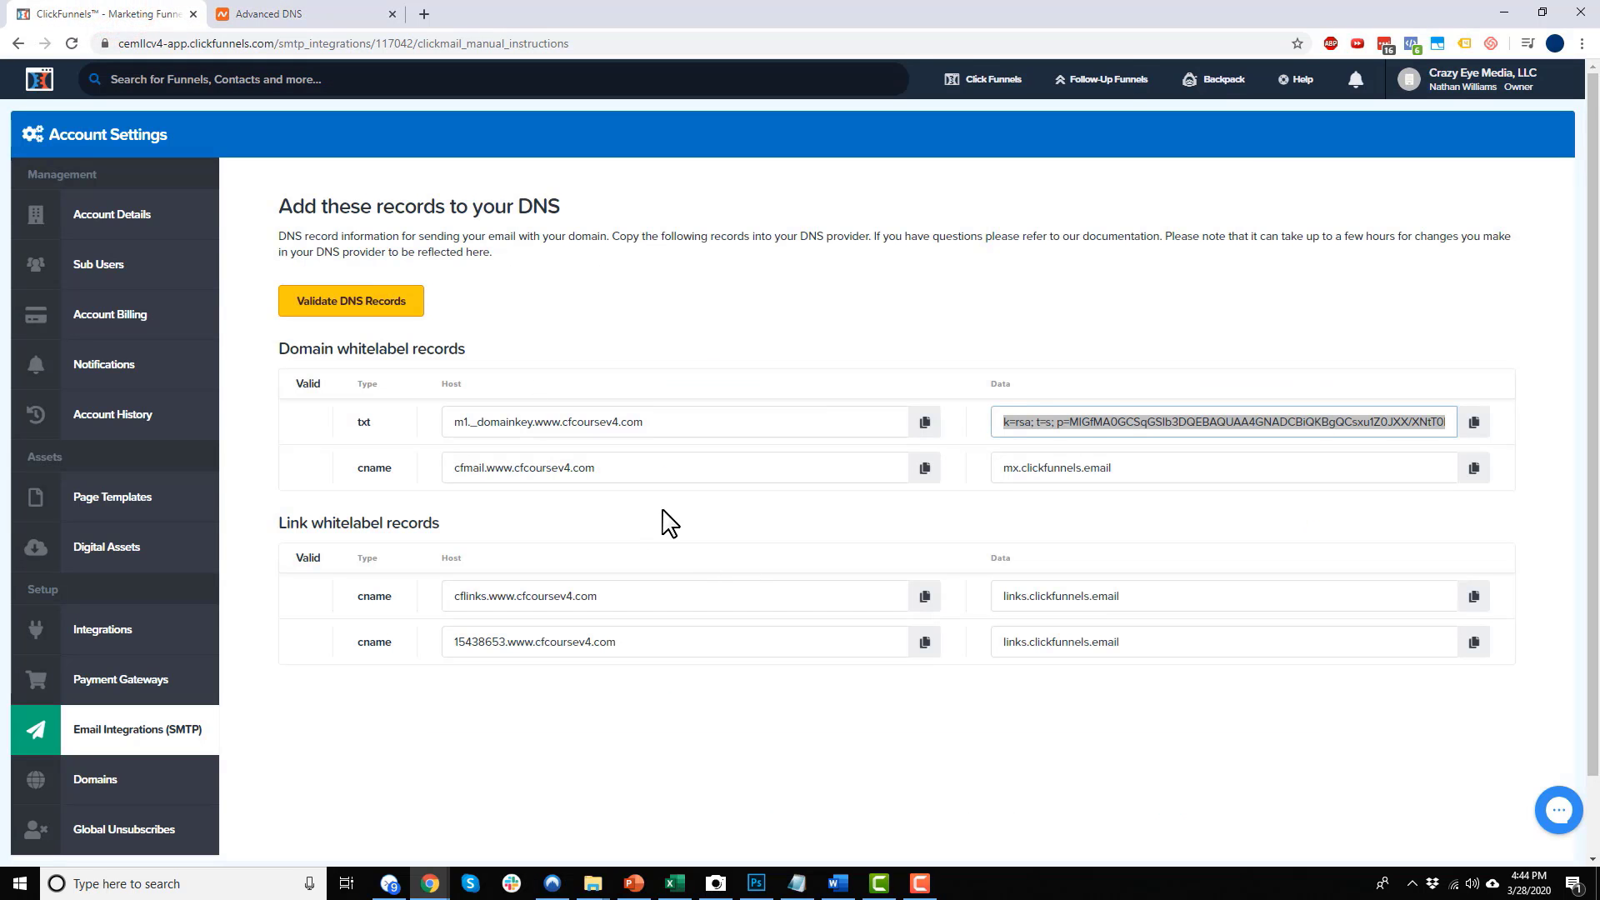
# Add a CNAME record with host cfmail pointing to mx.clickfunnels.email
pyautogui.doubleClick(486, 467)
pyautogui.hotkey('ctrl', 'c')
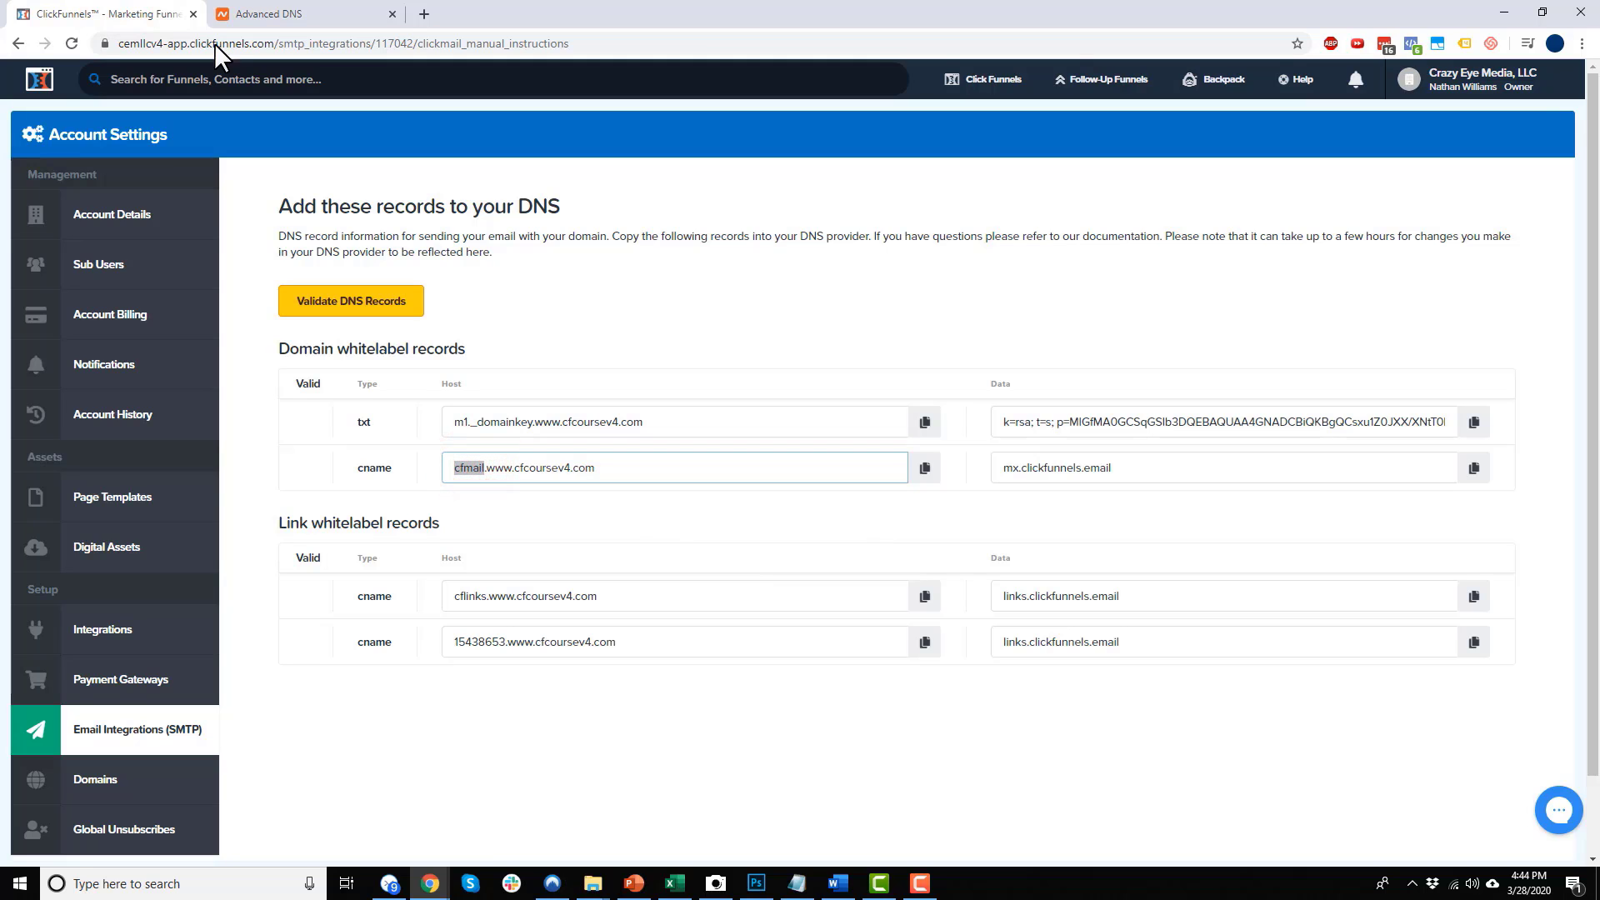
pyautogui.click(279, 14)
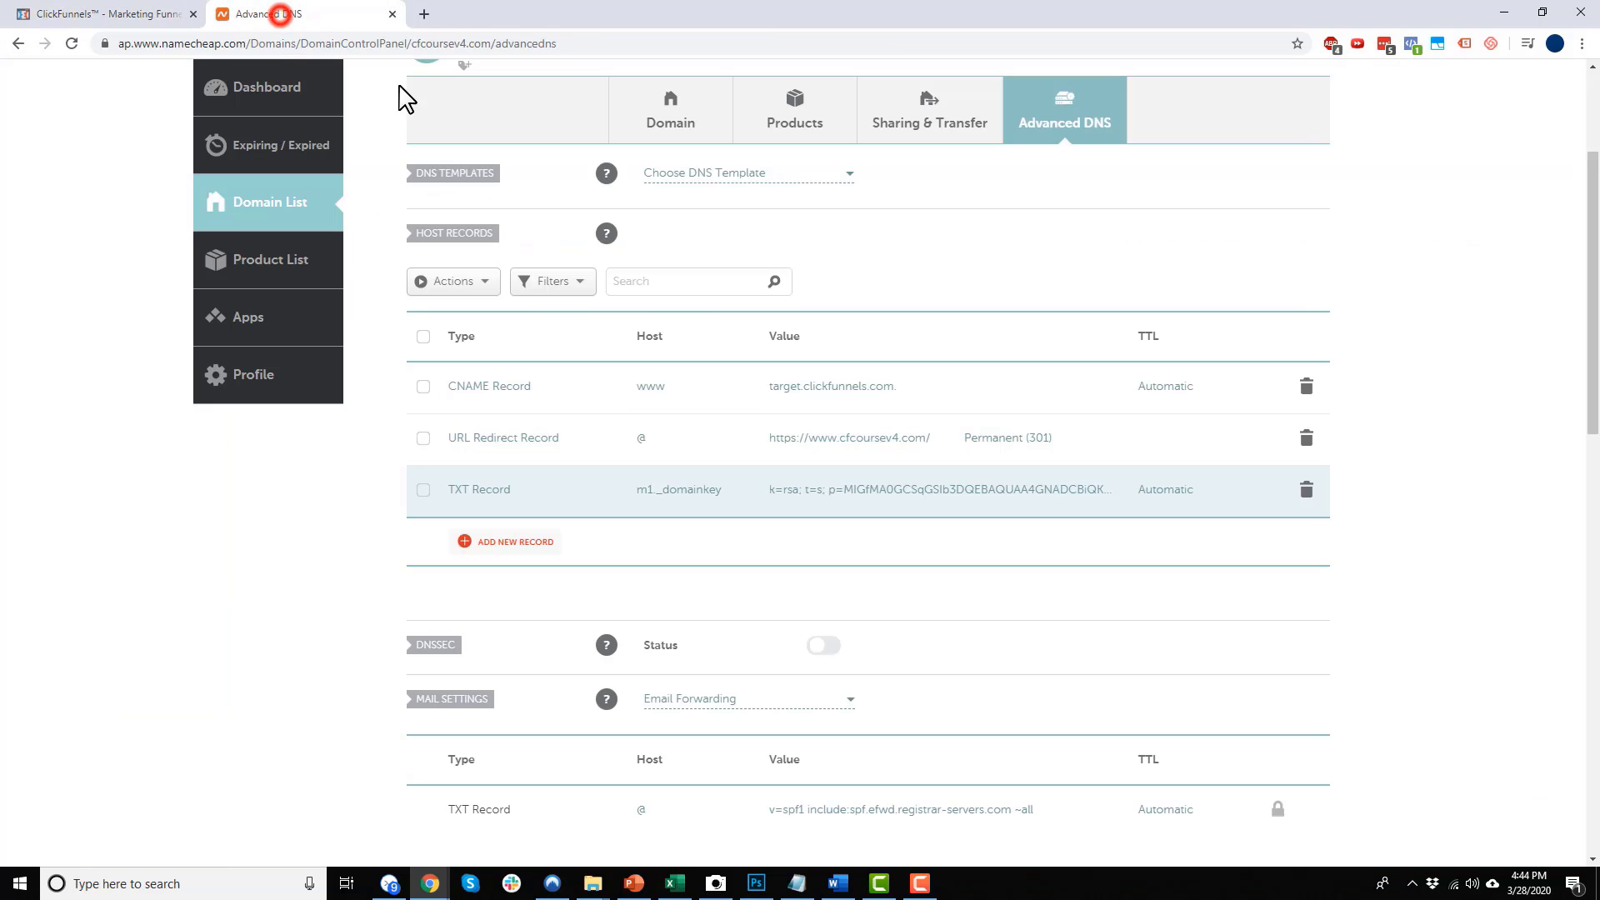
pyautogui.click(521, 547)
pyautogui.scroll(-2, 522, 547)
pyautogui.scroll(-1, 528, 410)
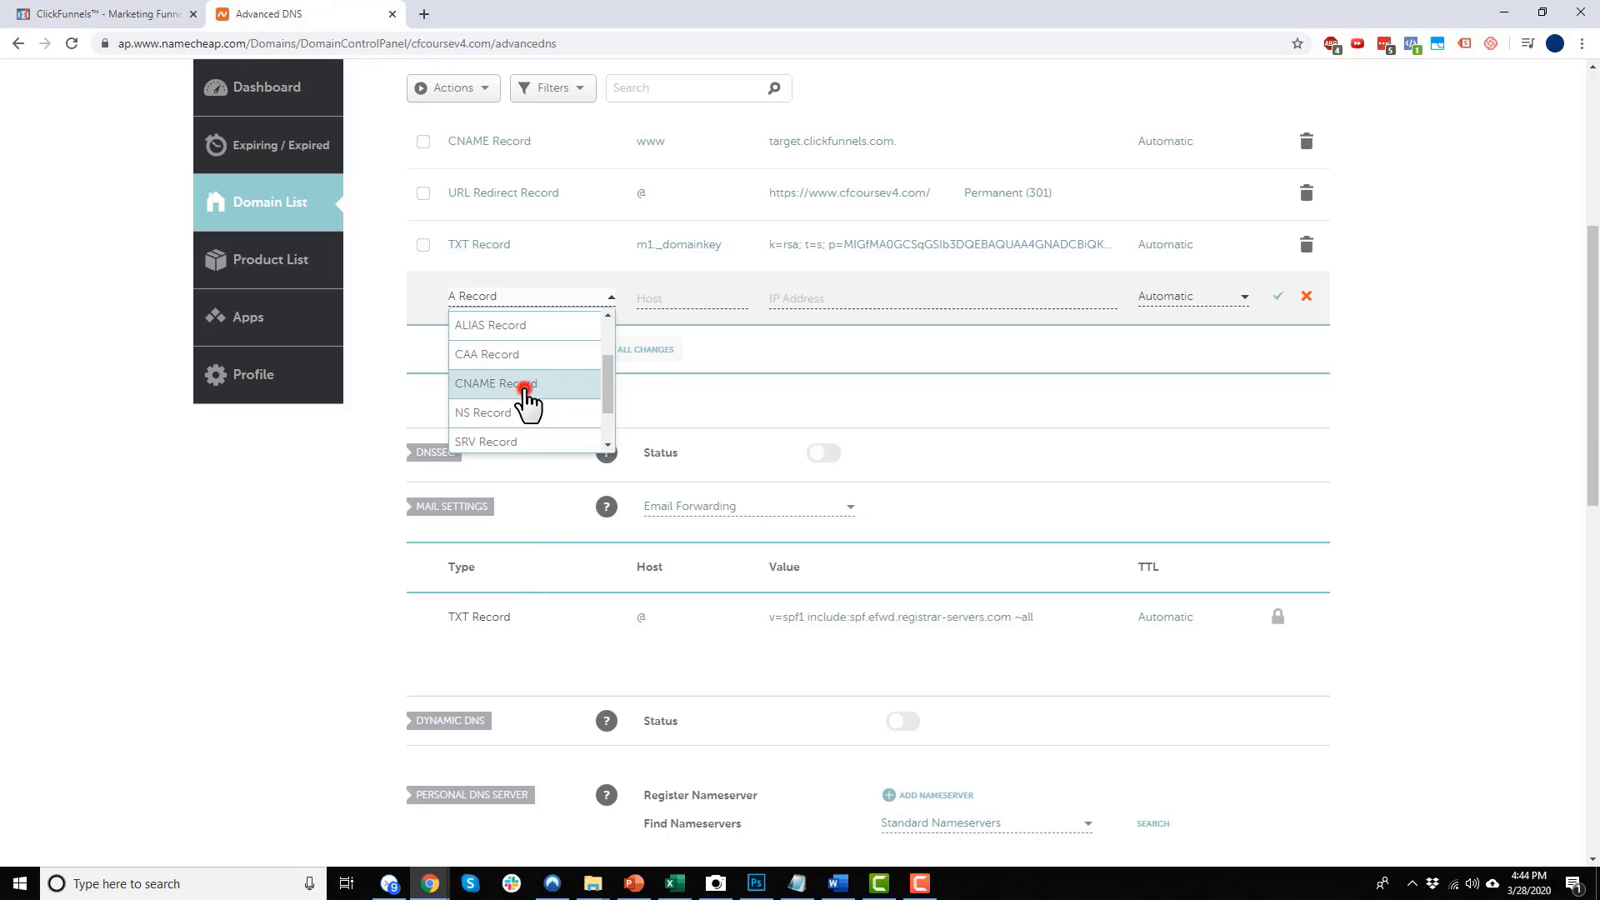
pyautogui.click(527, 385)
pyautogui.click(691, 298)
pyautogui.hotkey('ctrl', 'v')
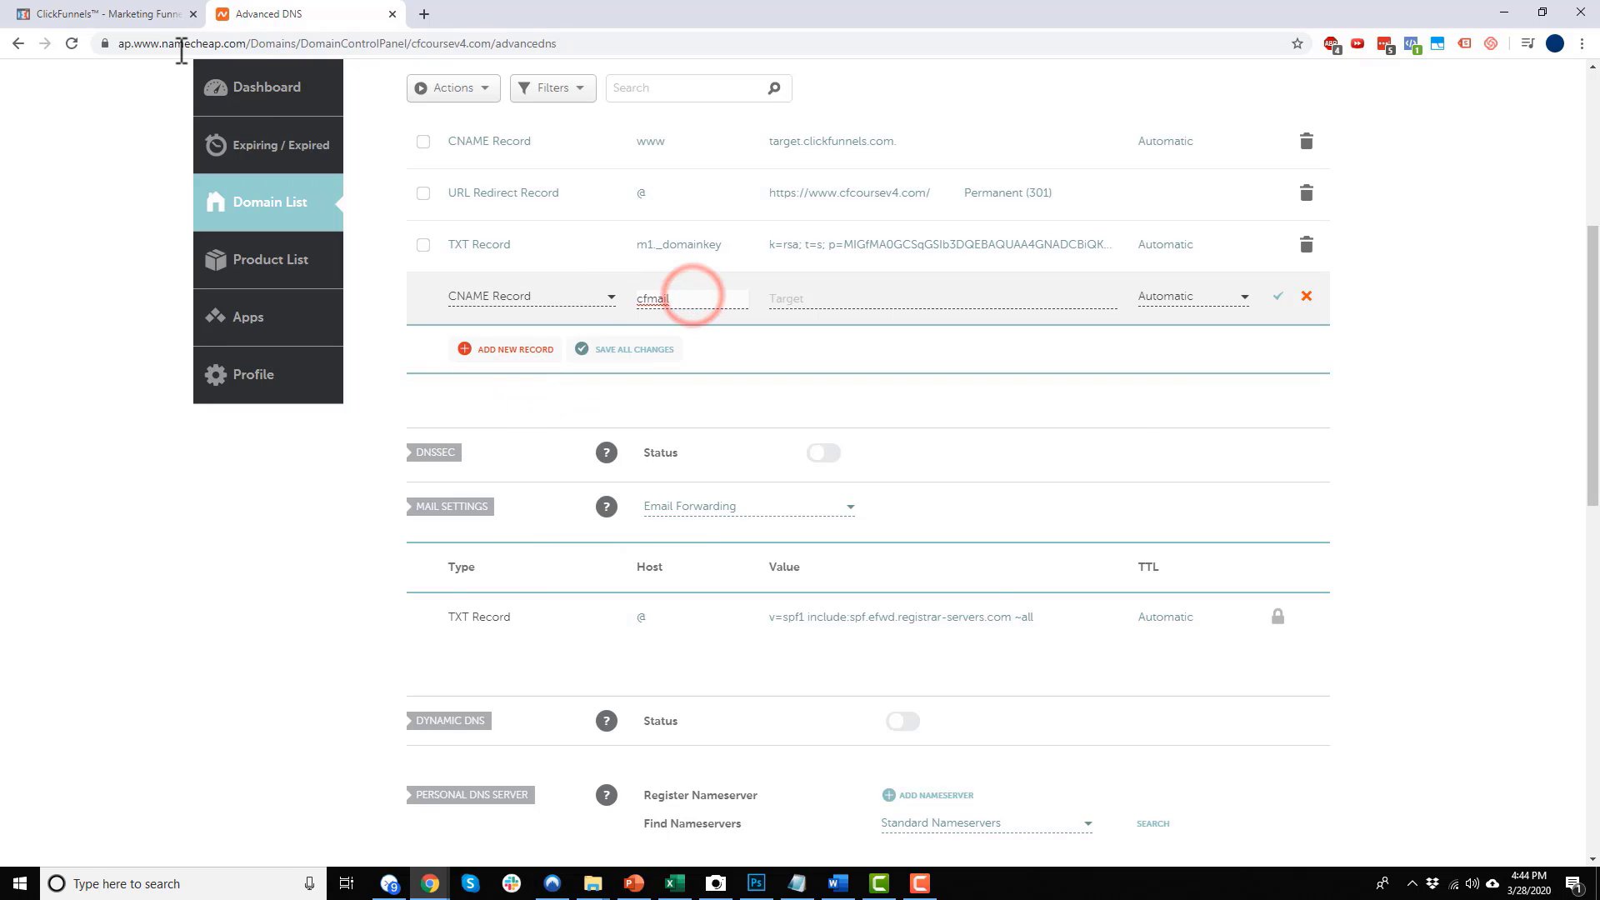
pyautogui.click(138, 14)
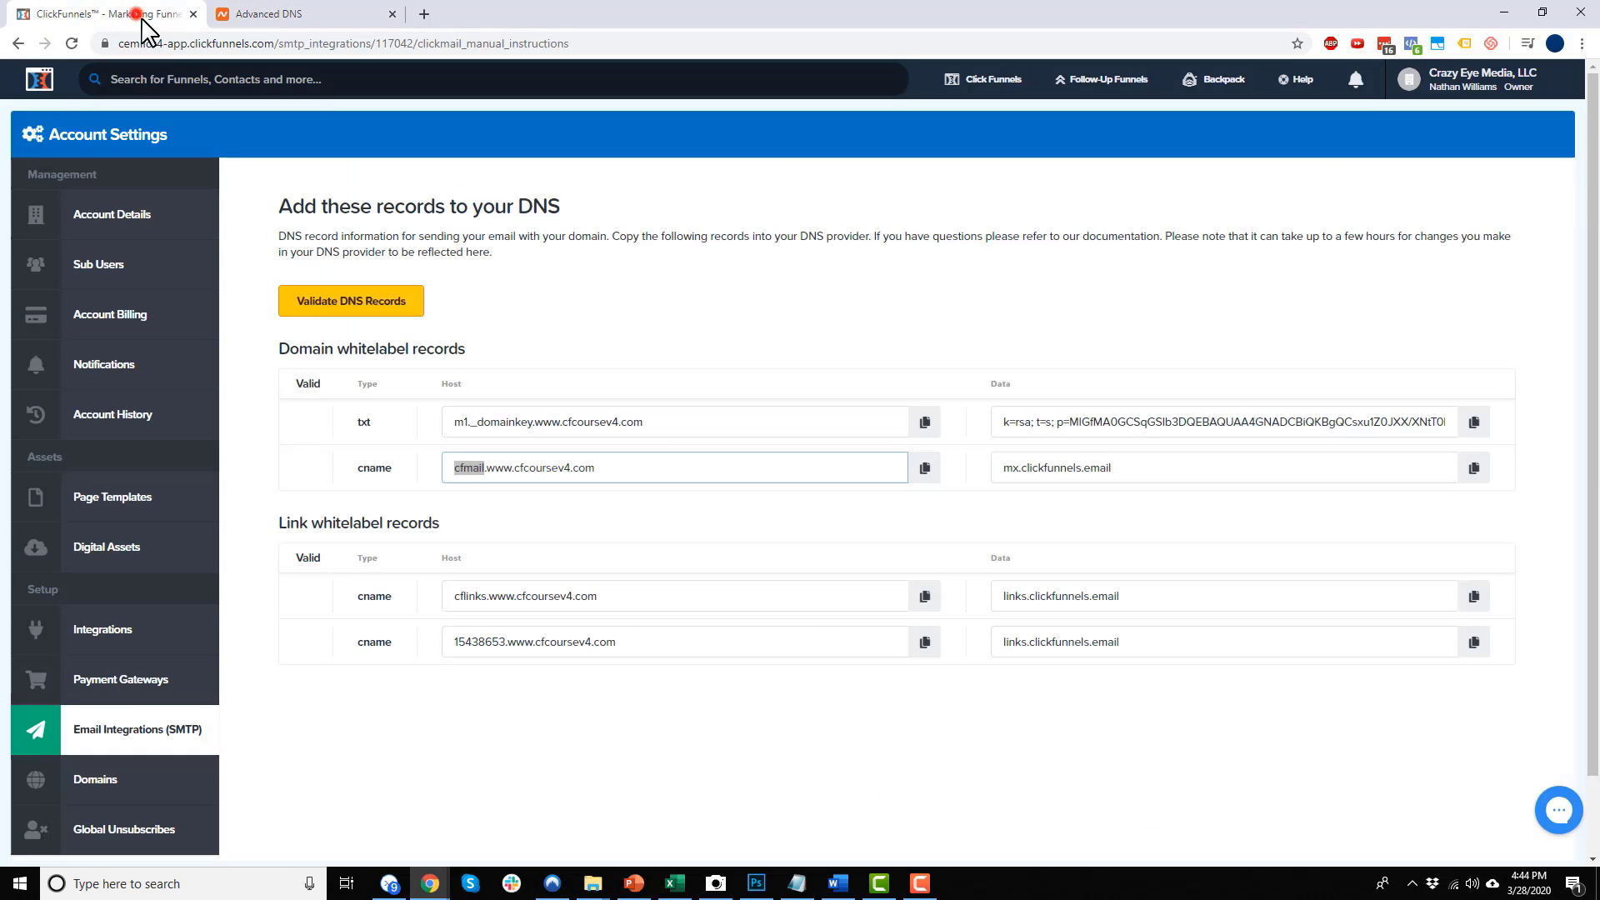
pyautogui.click(1474, 467)
pyautogui.click(260, 14)
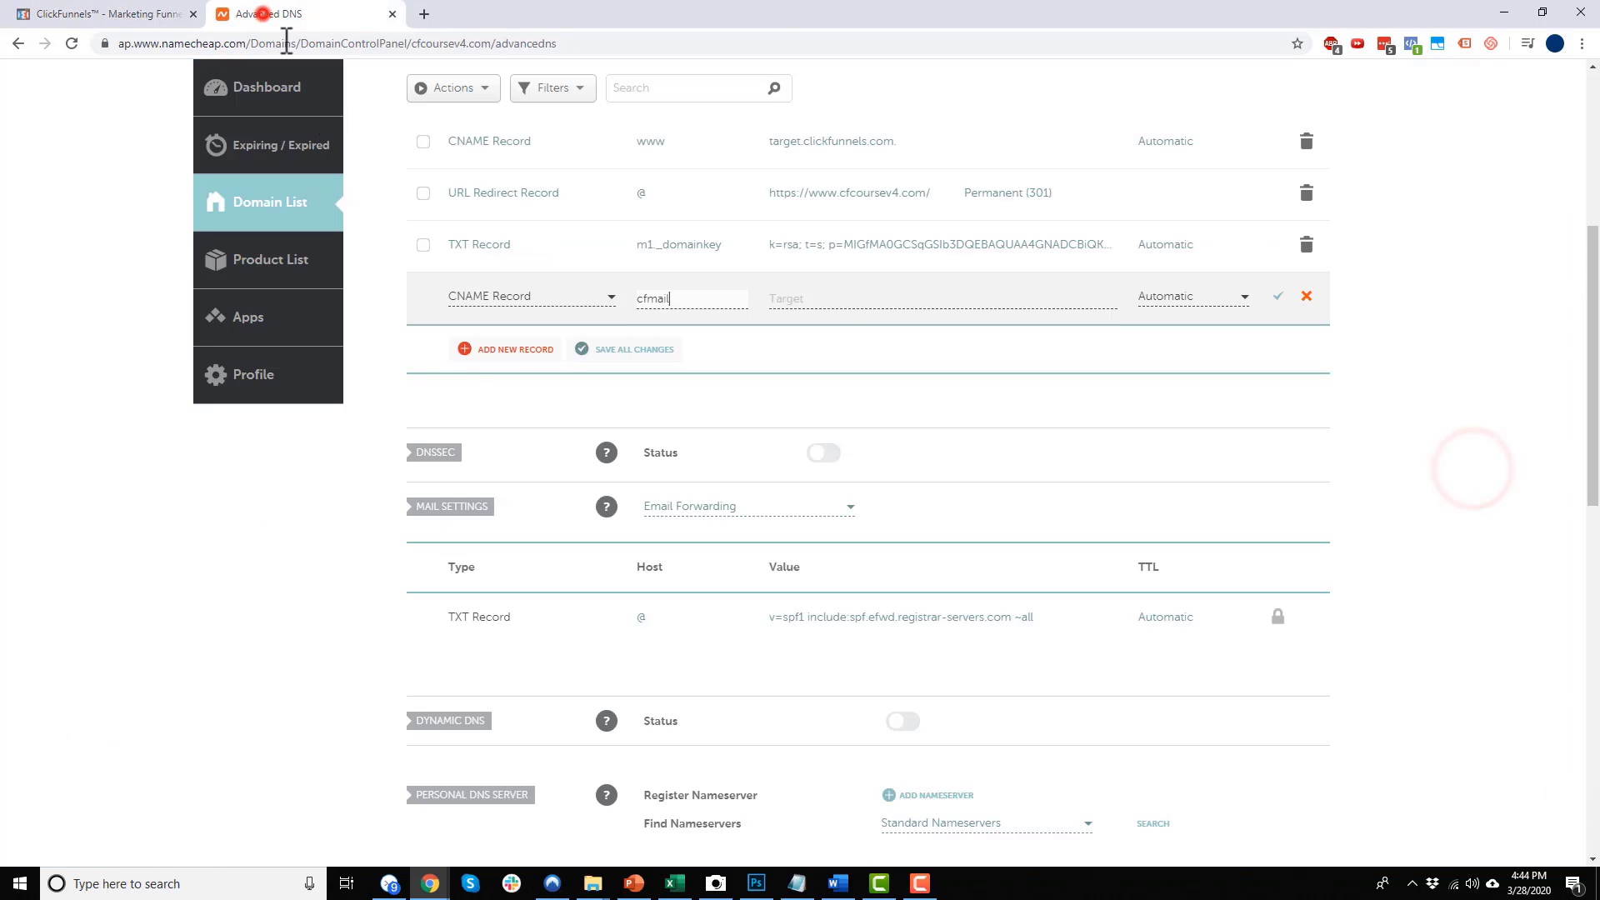
pyautogui.click(829, 300)
pyautogui.hotkey('ctrl', 'v')
pyautogui.click(1276, 298)
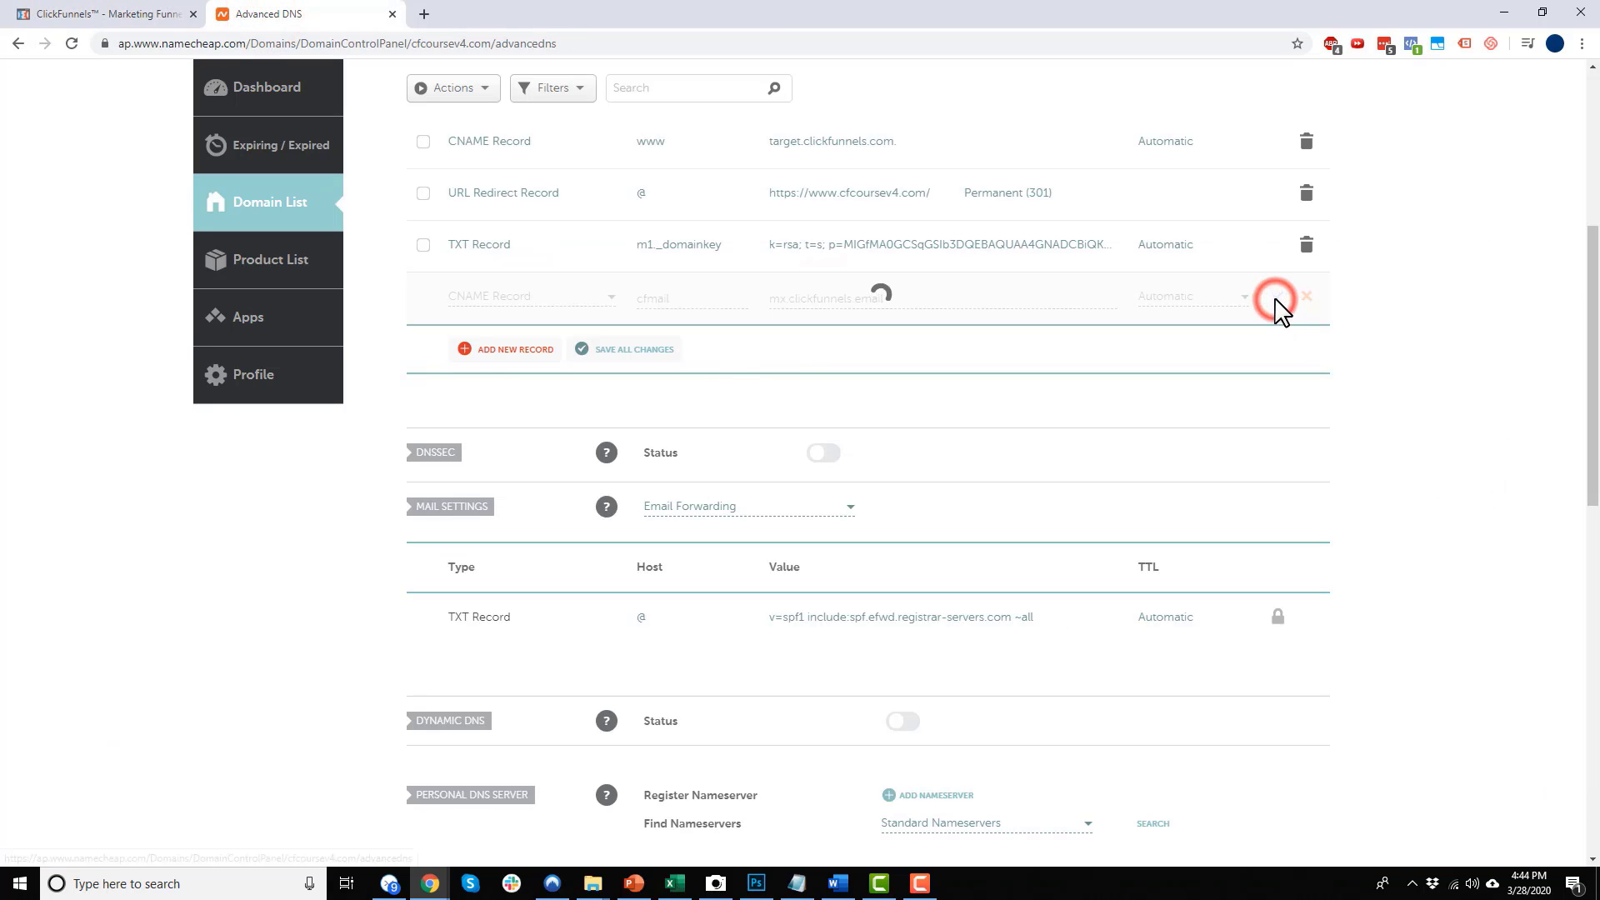
# Add a CNAME record with host cflinks pointing to links.clickfunnels.email
pyautogui.click(93, 14)
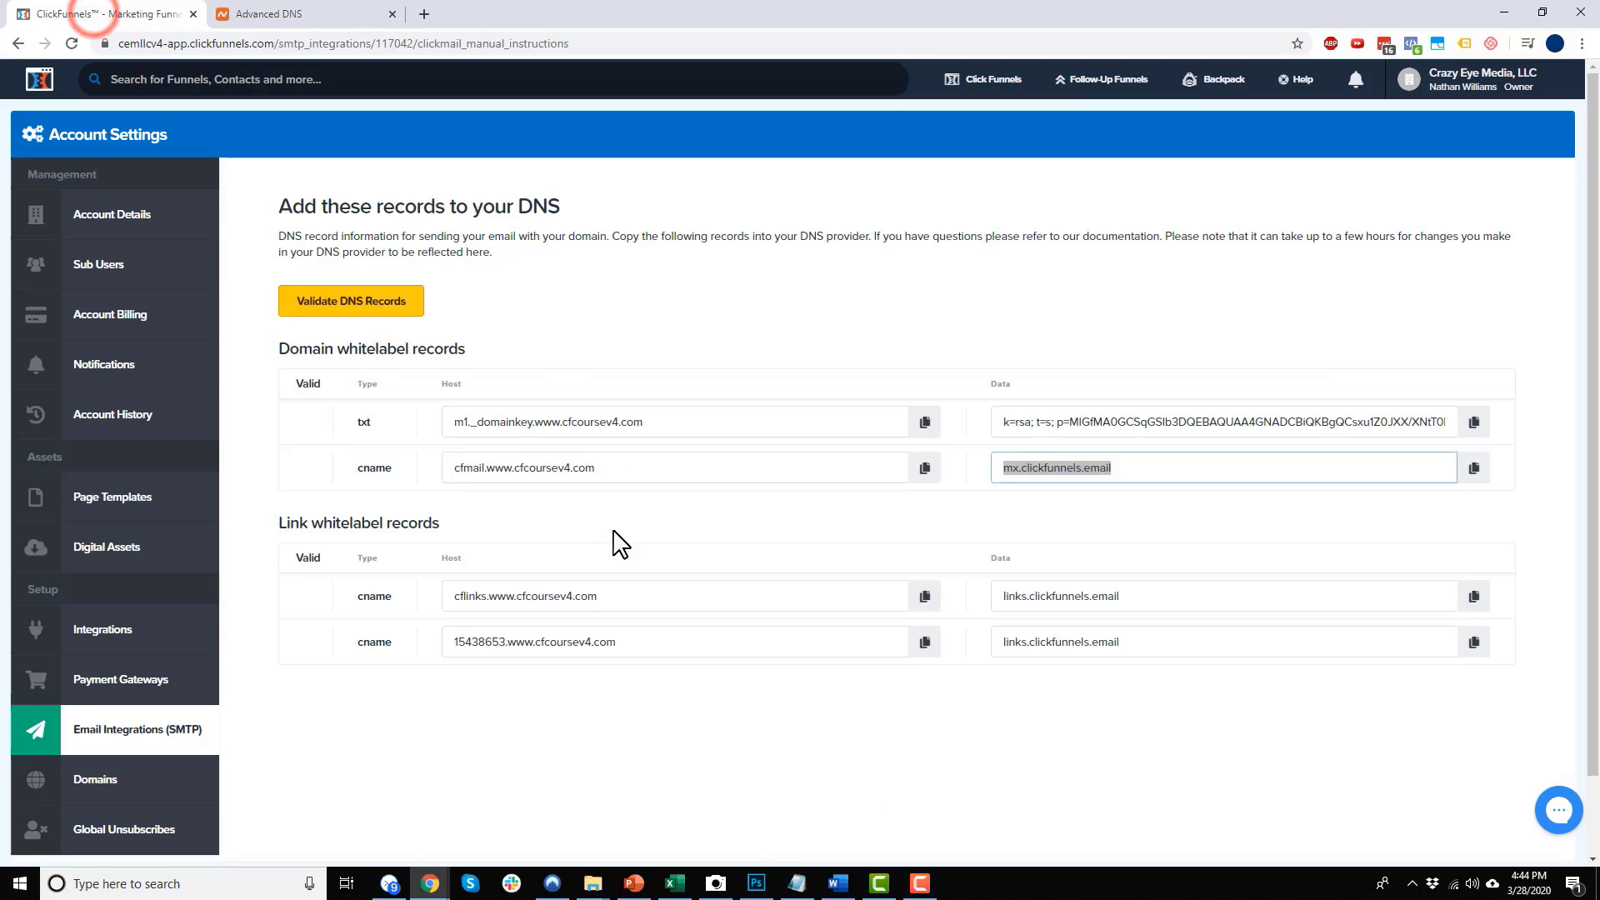
pyautogui.click(589, 600)
pyautogui.scroll(-1, 467, 592)
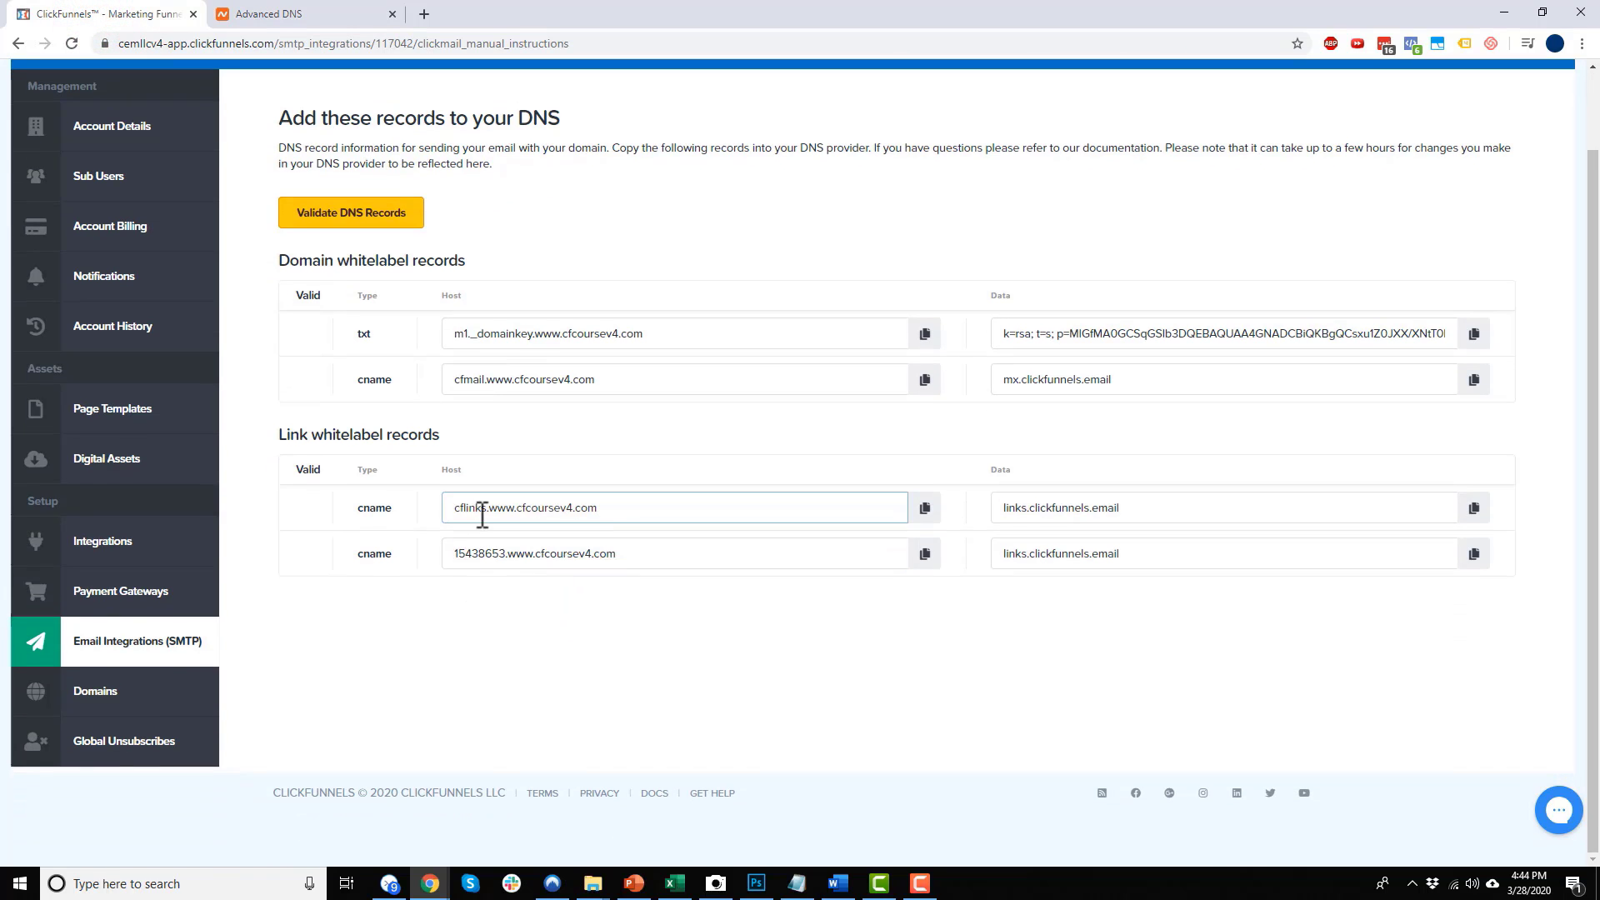
pyautogui.moveTo(489, 509); pyautogui.dragTo(455, 507)
pyautogui.hotkey('ctrl', 'c')
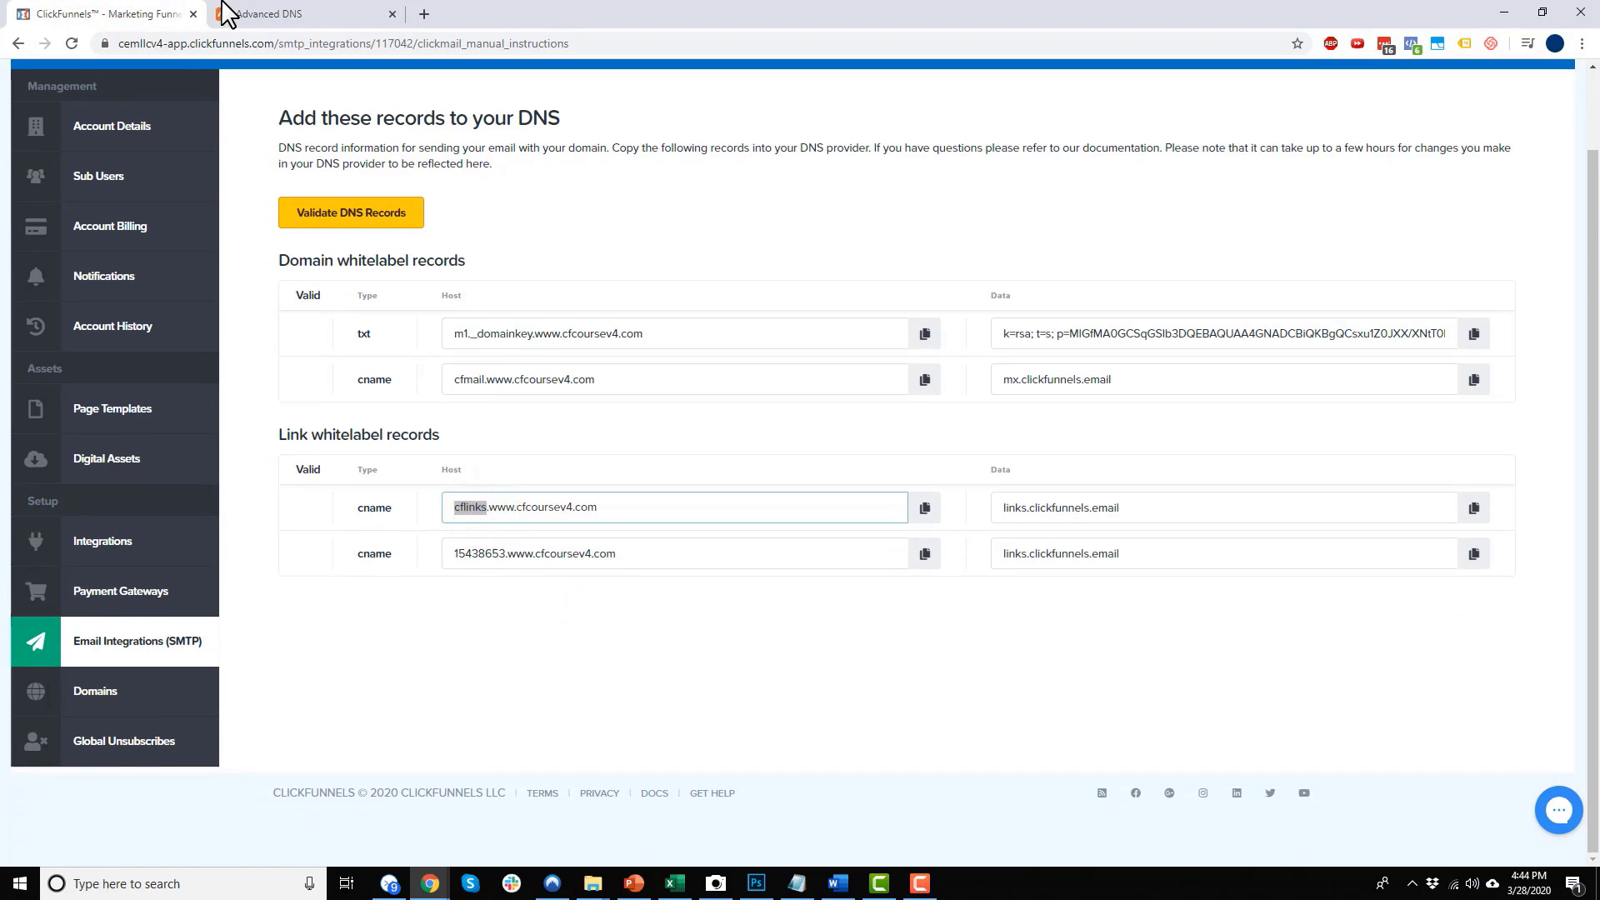
pyautogui.click(261, 14)
pyautogui.click(500, 350)
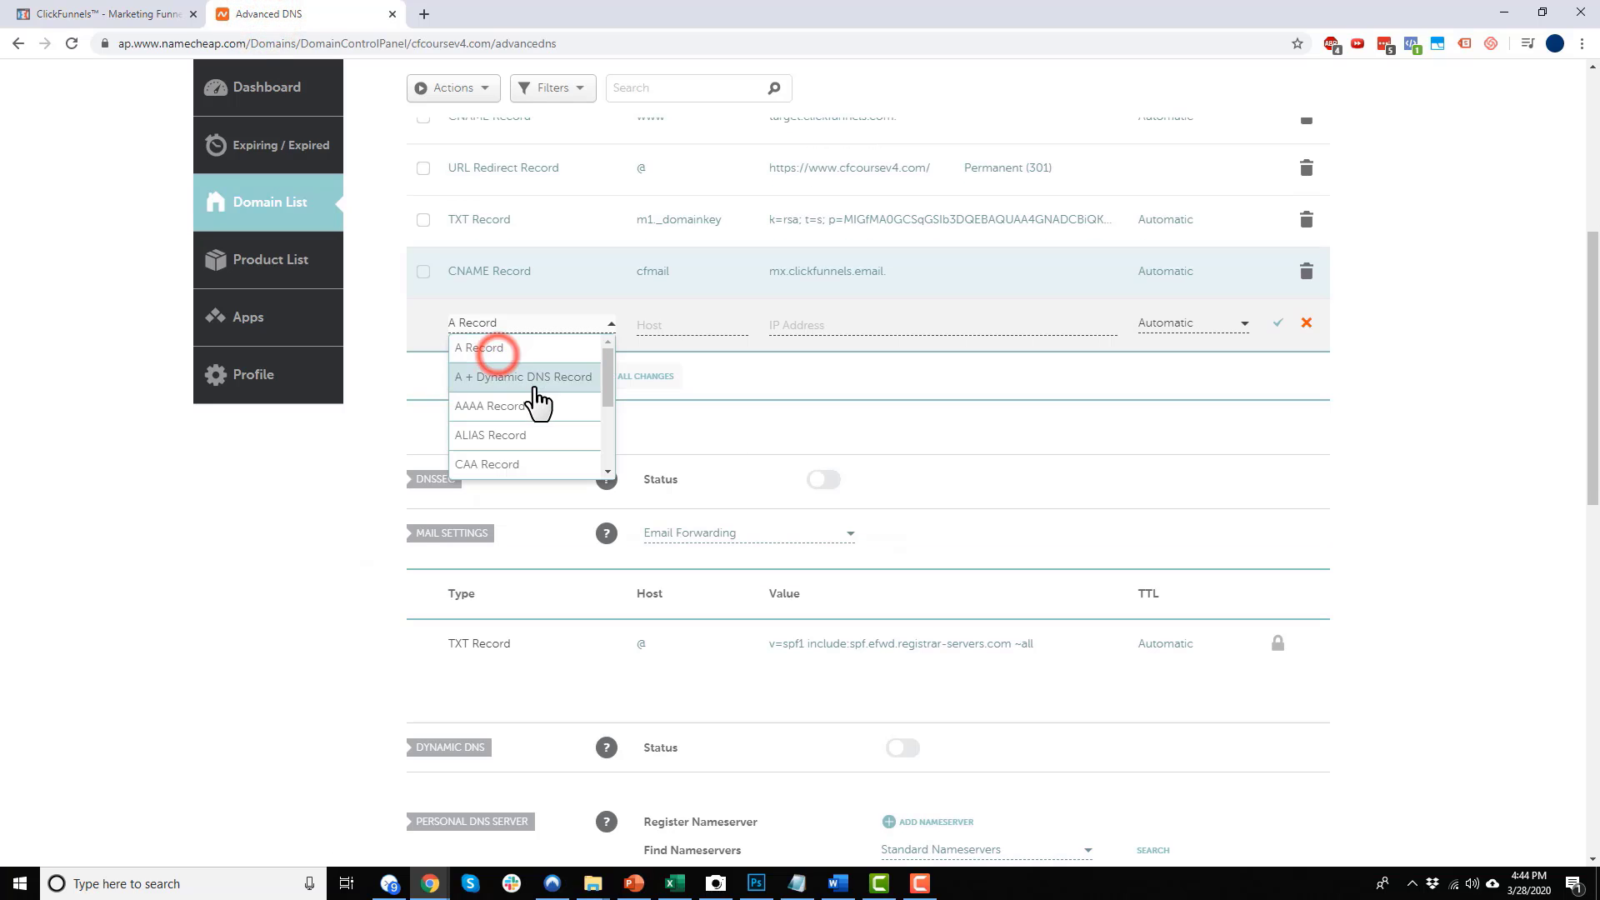
pyautogui.scroll(-1, 527, 442)
pyautogui.click(518, 418)
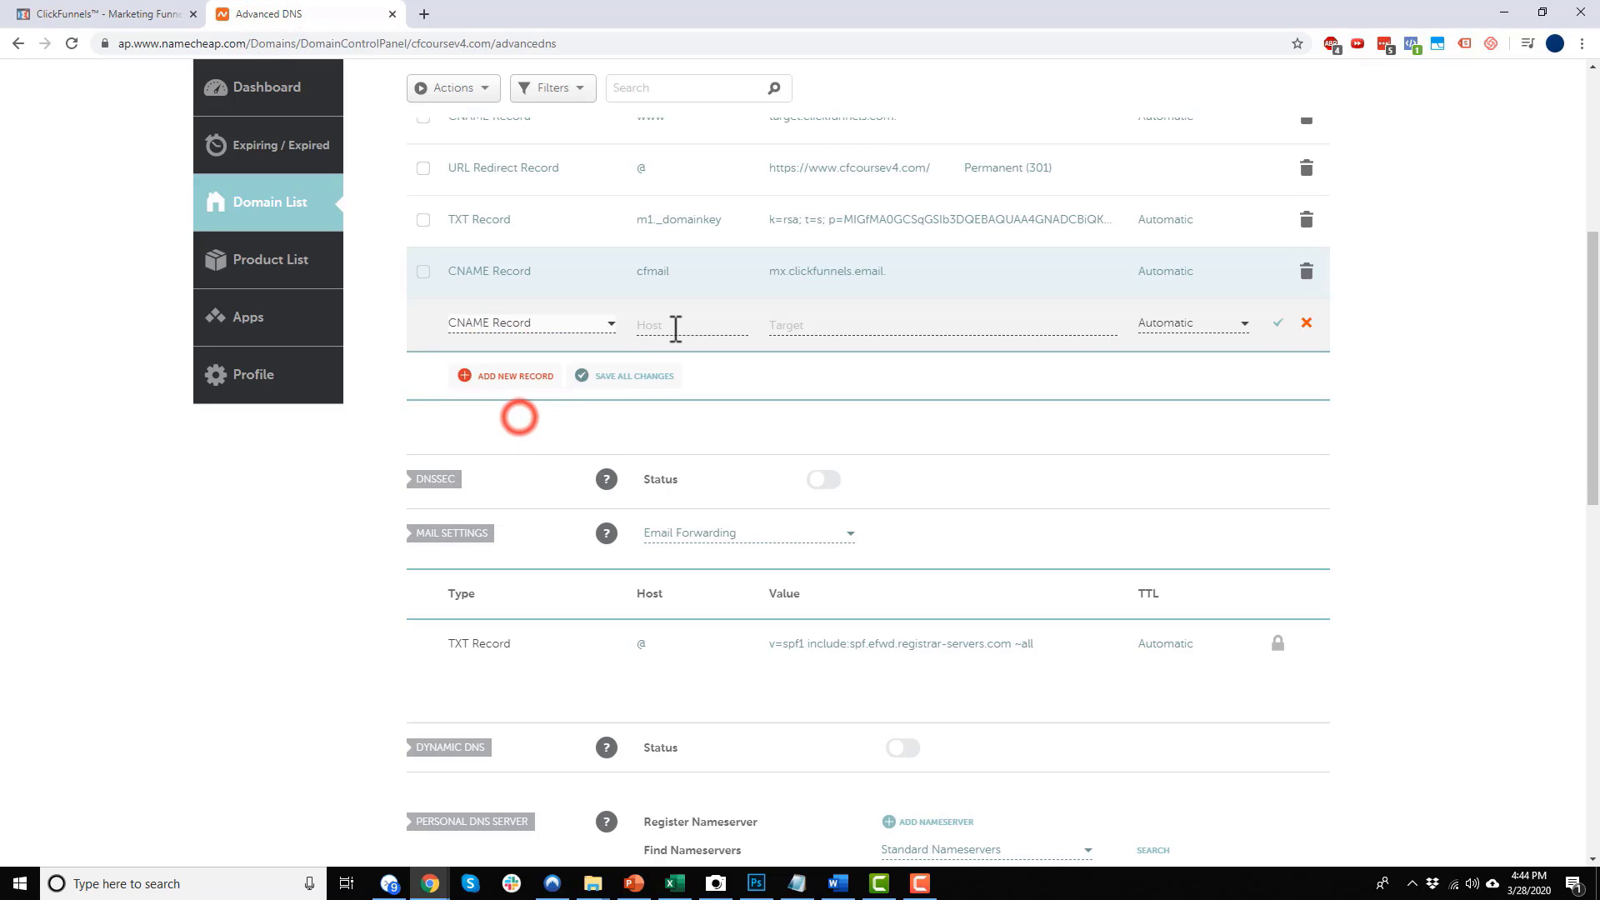
pyautogui.click(673, 326)
pyautogui.hotkey('ctrl', 'v')
pyautogui.click(113, 14)
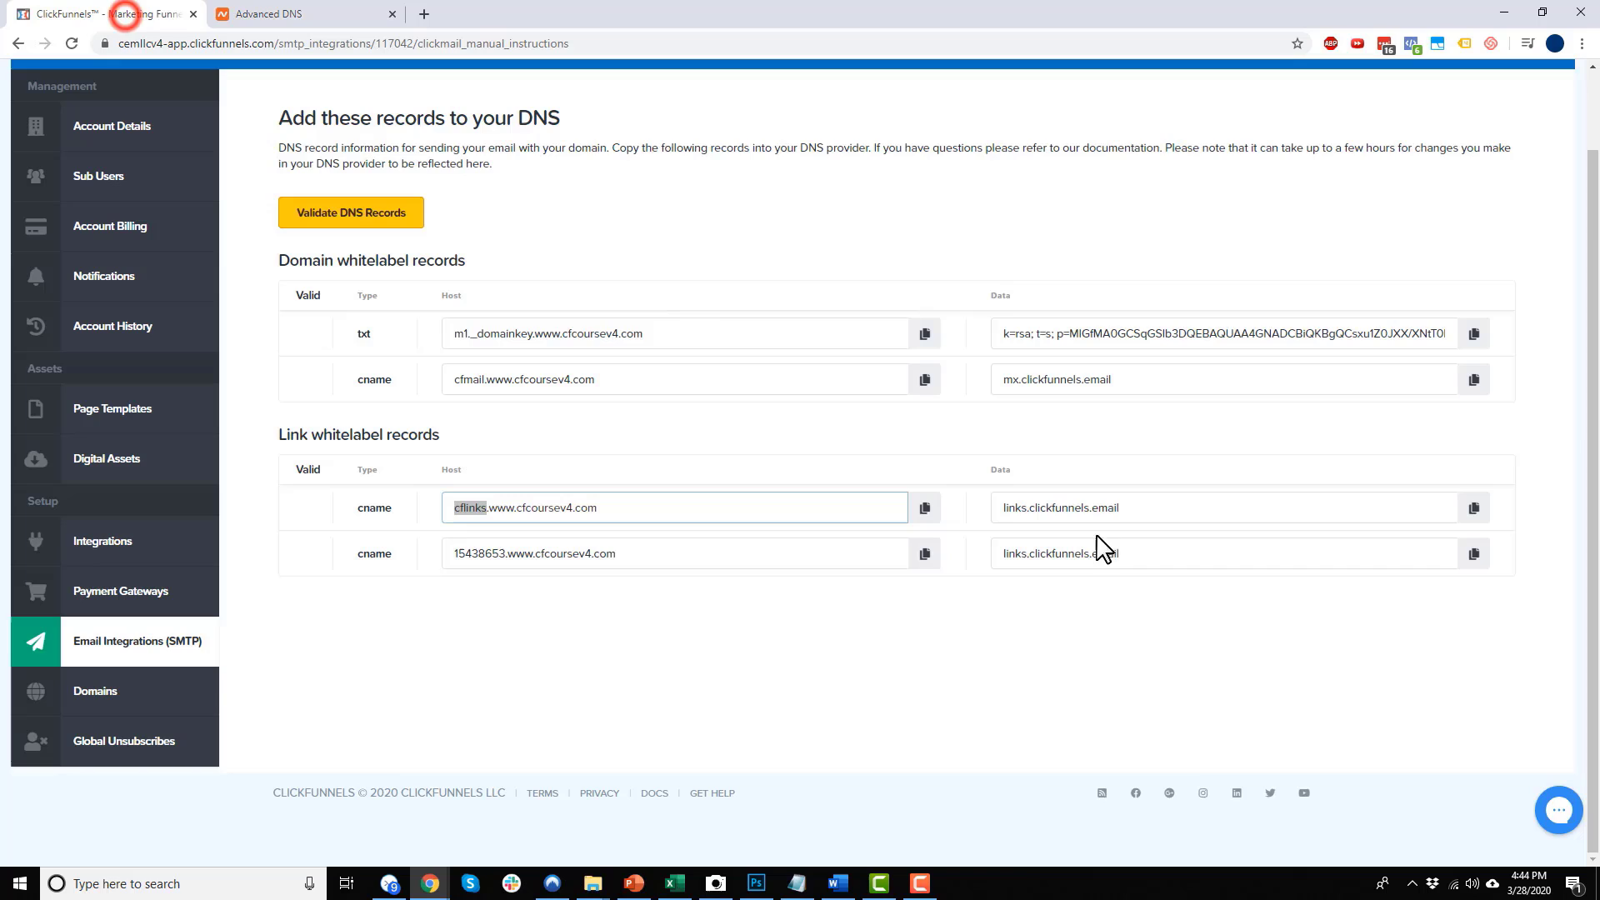
pyautogui.click(1474, 507)
pyautogui.click(359, 14)
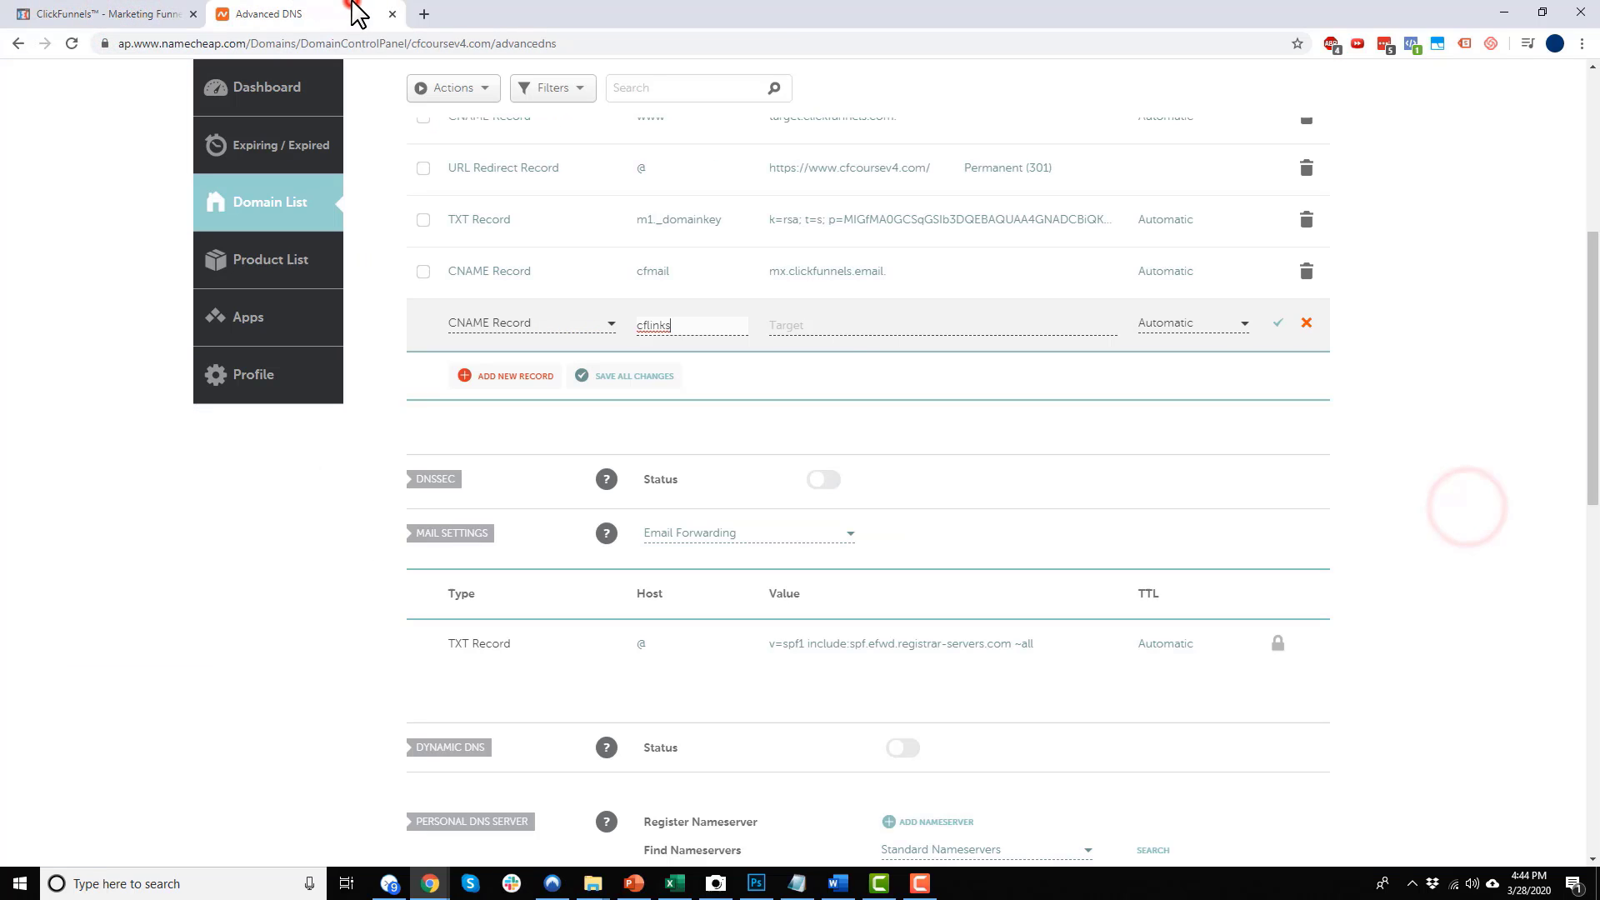
pyautogui.click(847, 333)
pyautogui.hotkey('ctrl', 'v')
pyautogui.click(1278, 324)
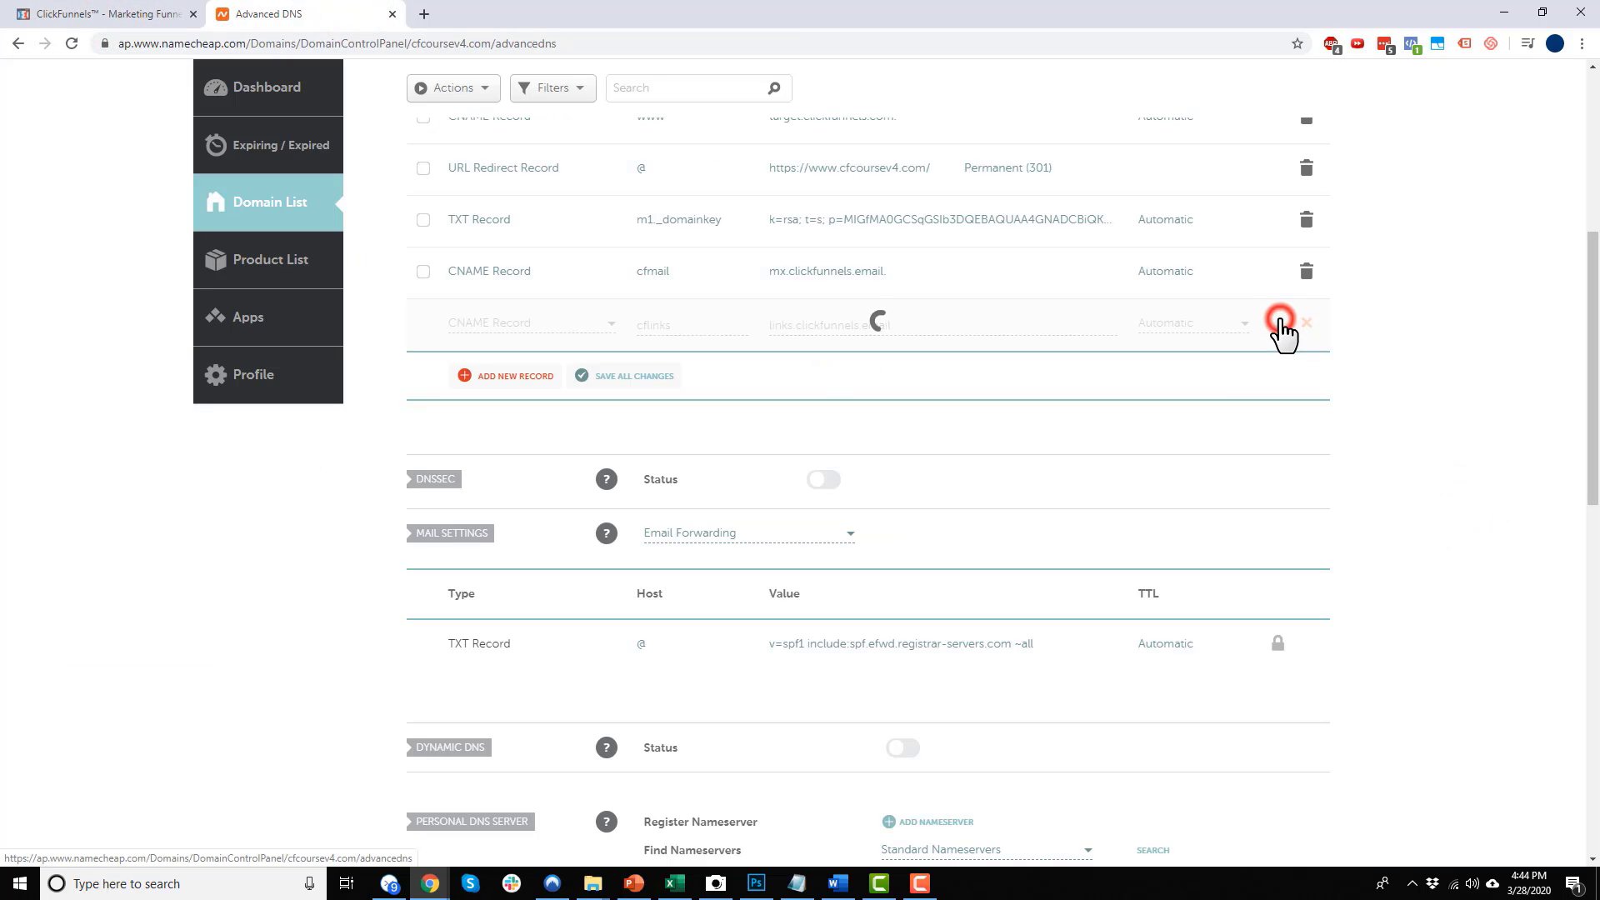
# Add a third CNAME record, host 15438653, targeting links.clickfunnels.email, and save it
pyautogui.click(502, 376)
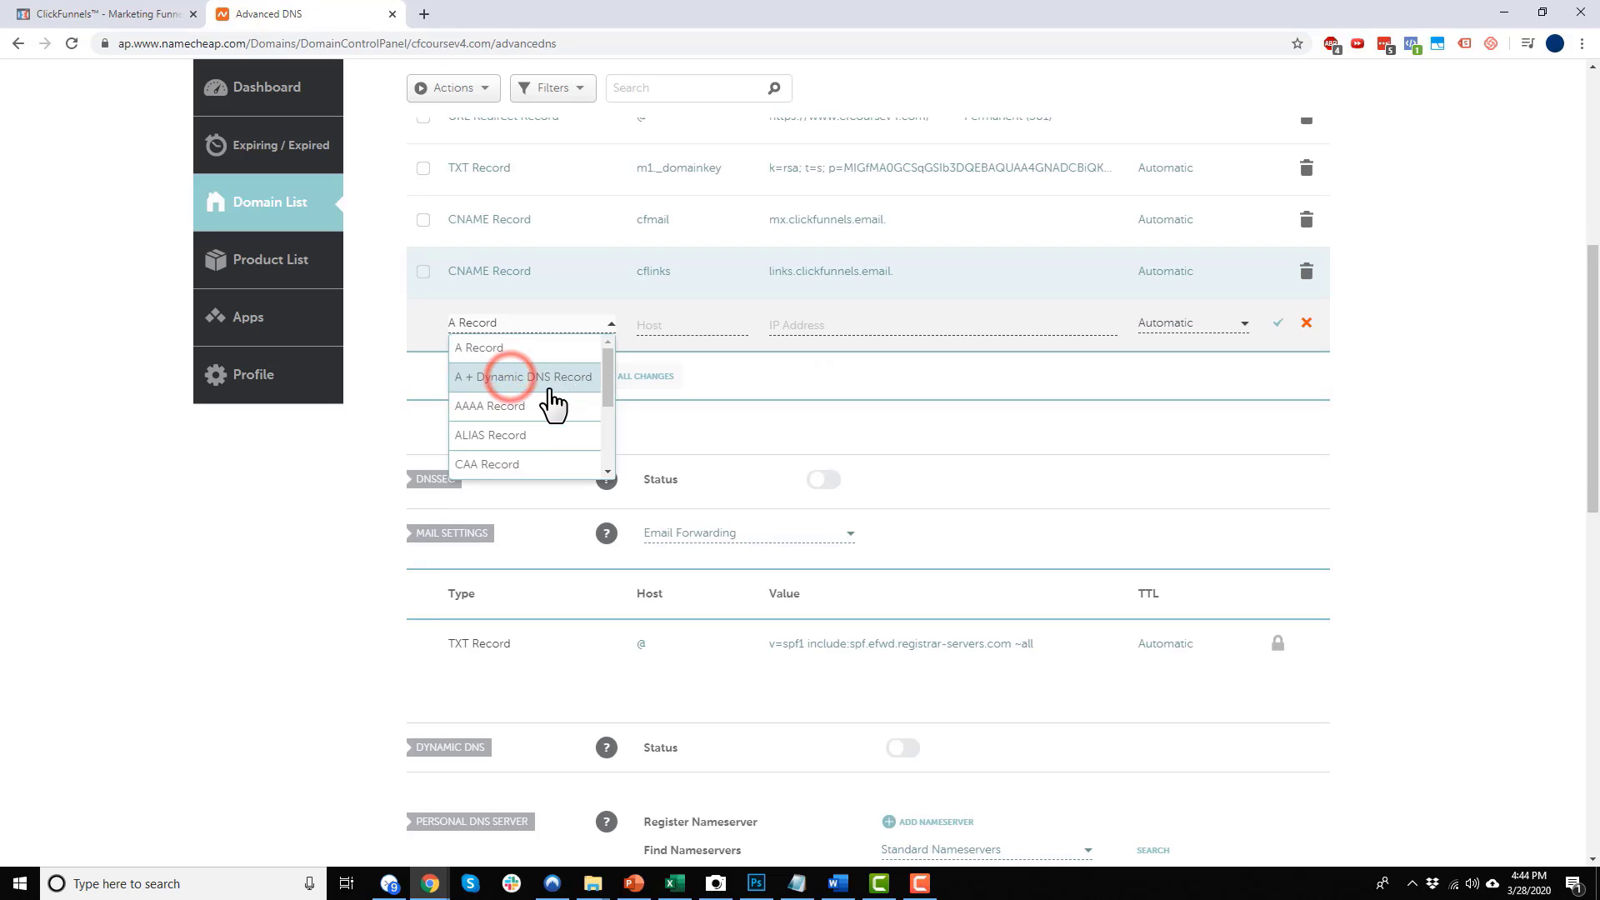
pyautogui.click(518, 413)
pyautogui.click(939, 324)
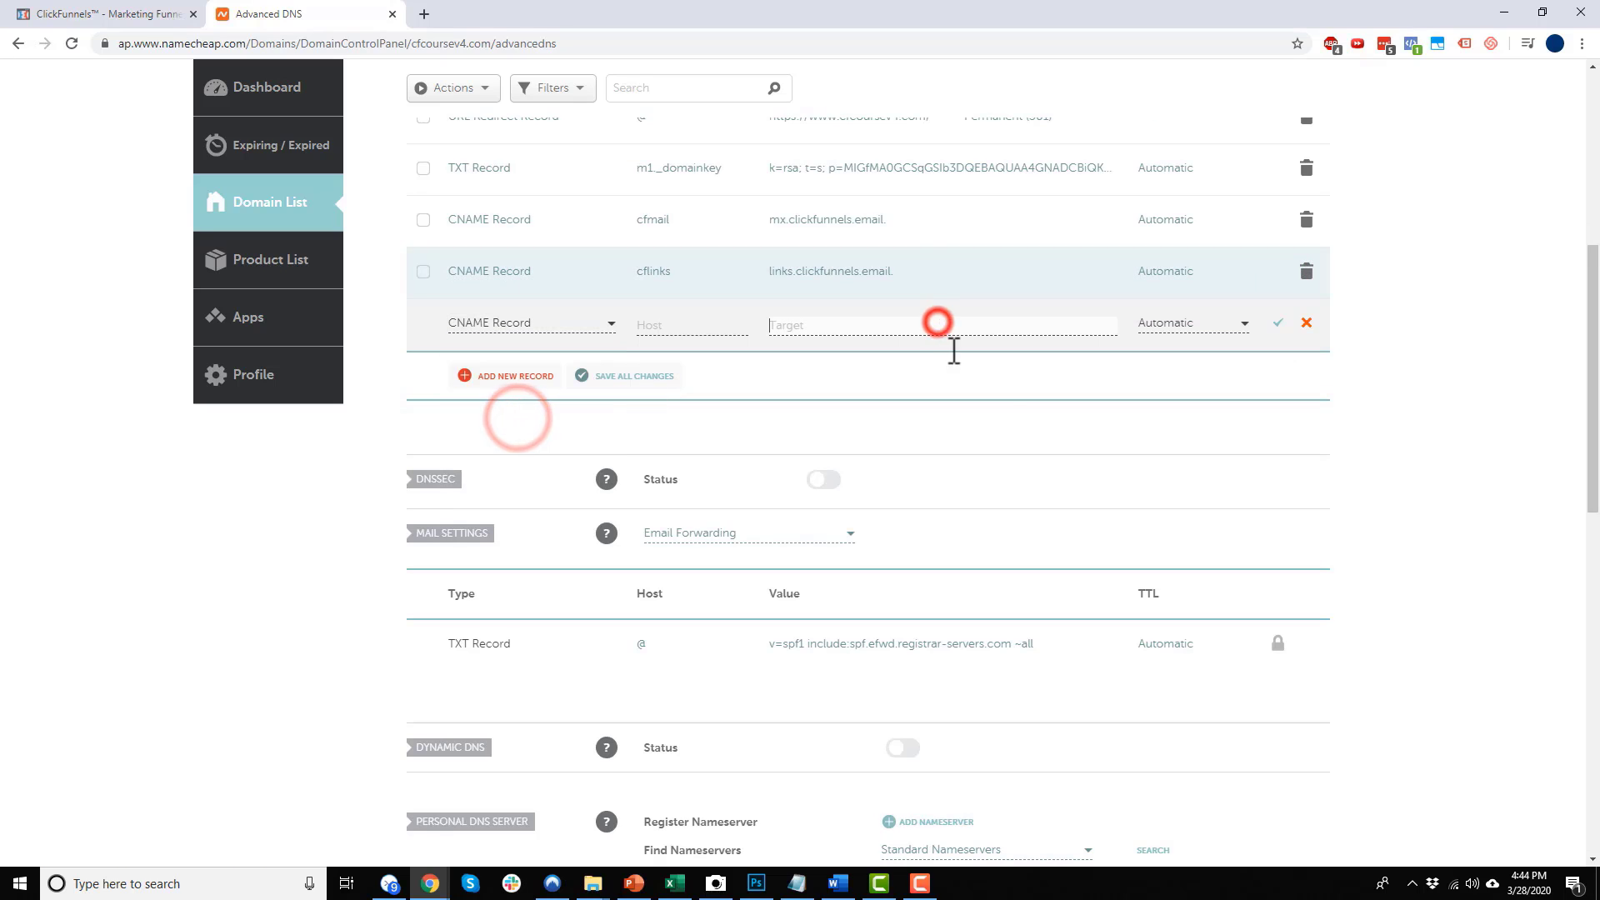
pyautogui.hotkey('ctrl', 'v')
pyautogui.click(1388, 416)
pyautogui.click(83, 14)
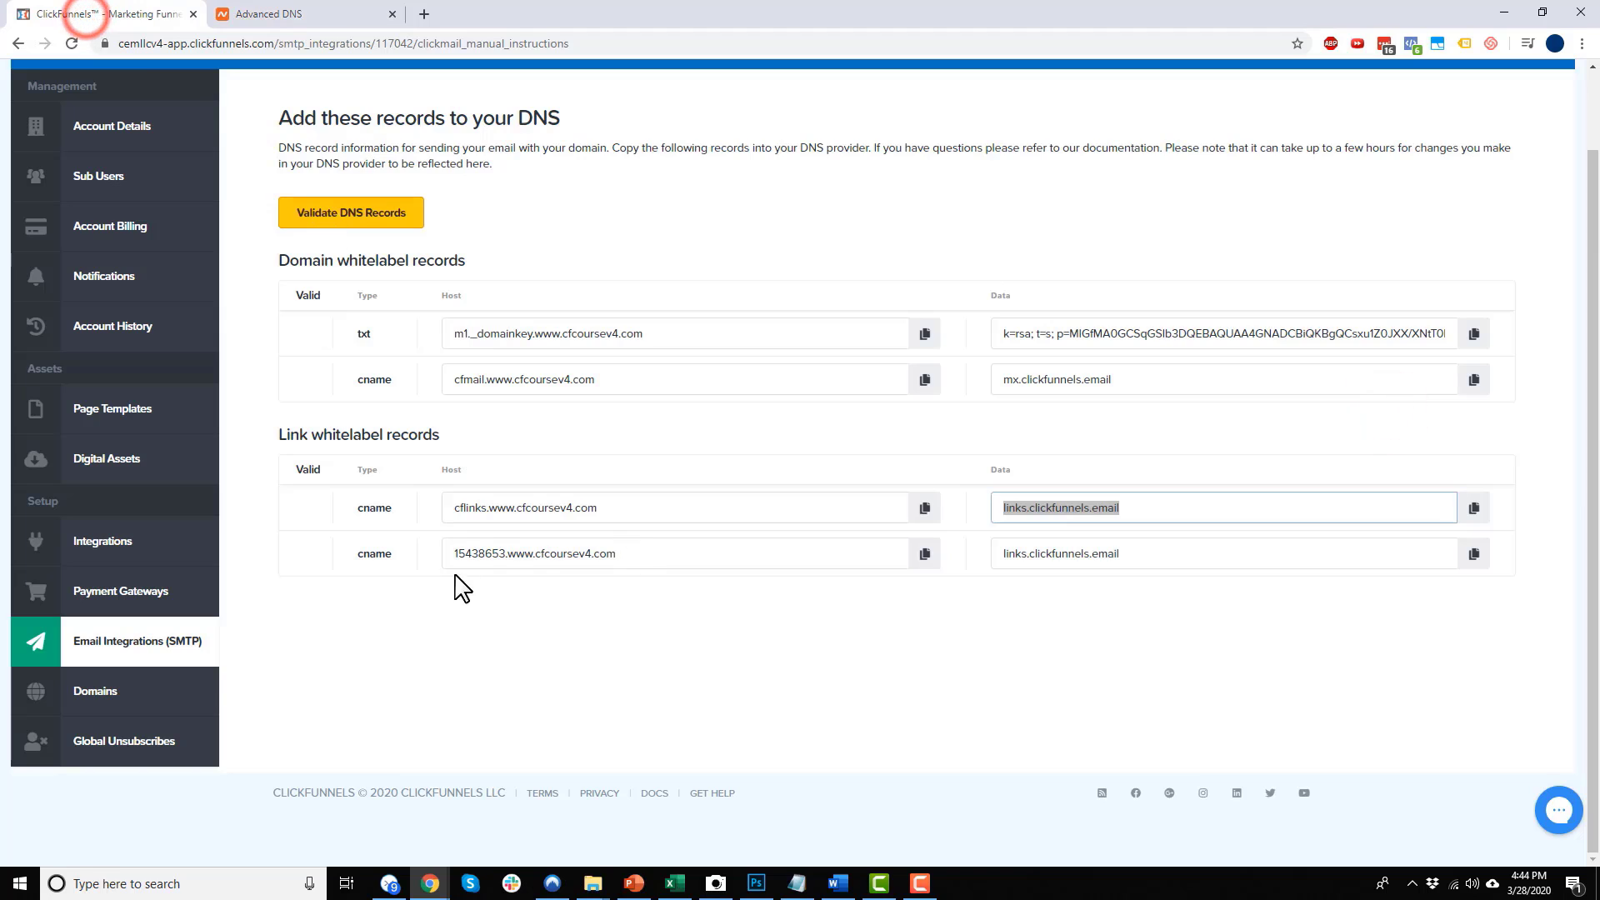
pyautogui.moveTo(506, 553); pyautogui.dragTo(454, 554)
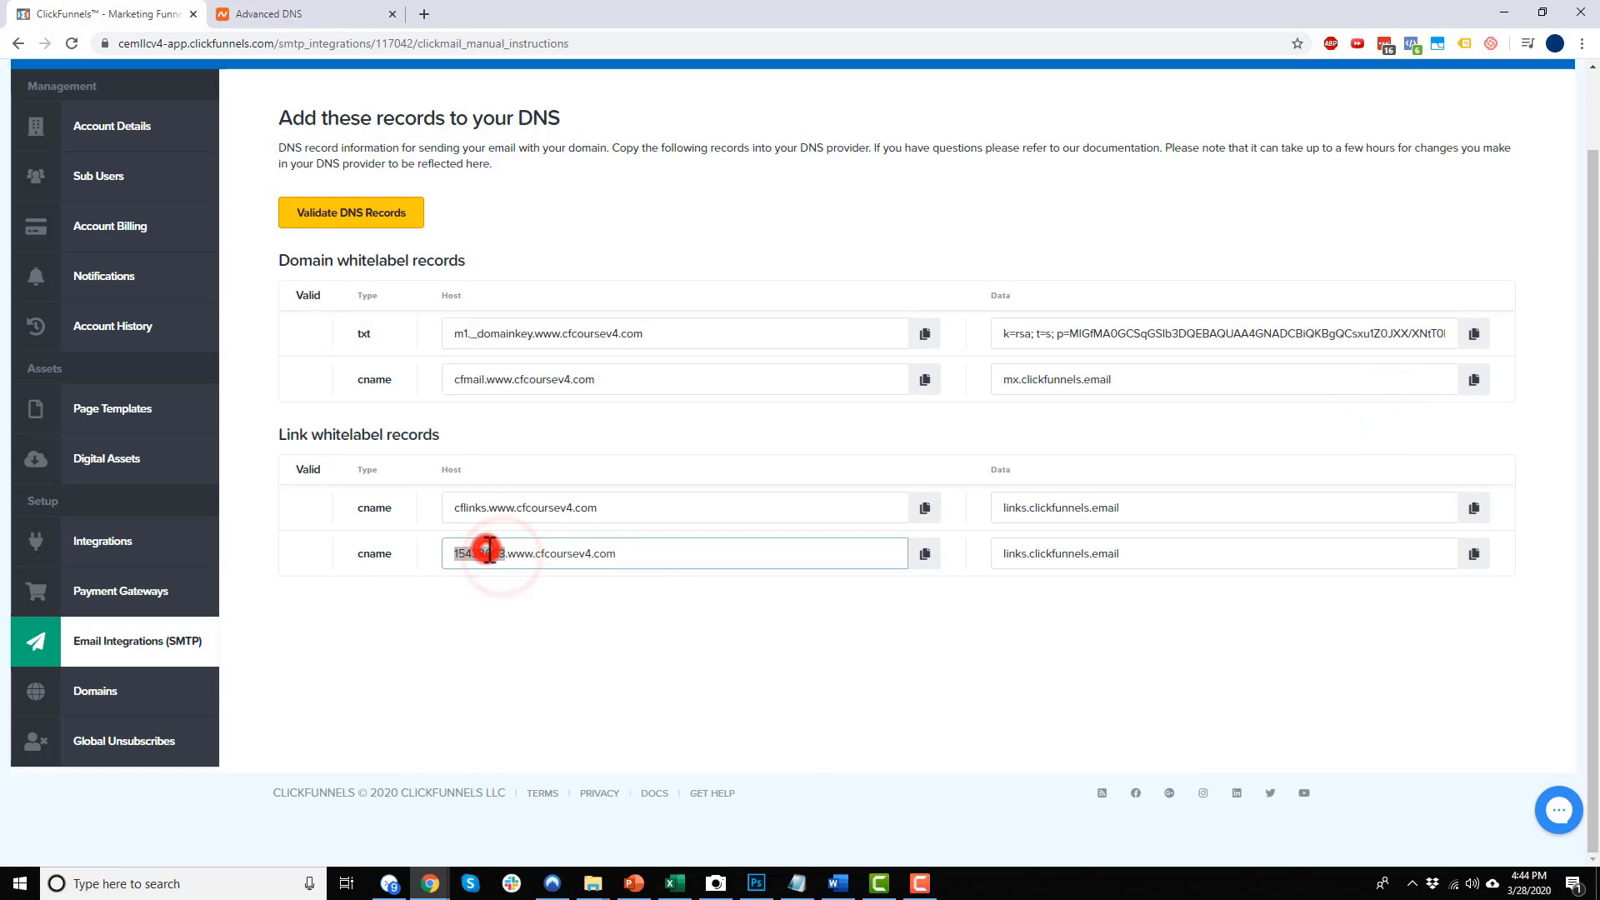
pyautogui.hotkey('ctrl', 'c')
pyautogui.click(250, 15)
pyautogui.click(706, 323)
pyautogui.hotkey('ctrl', 'v')
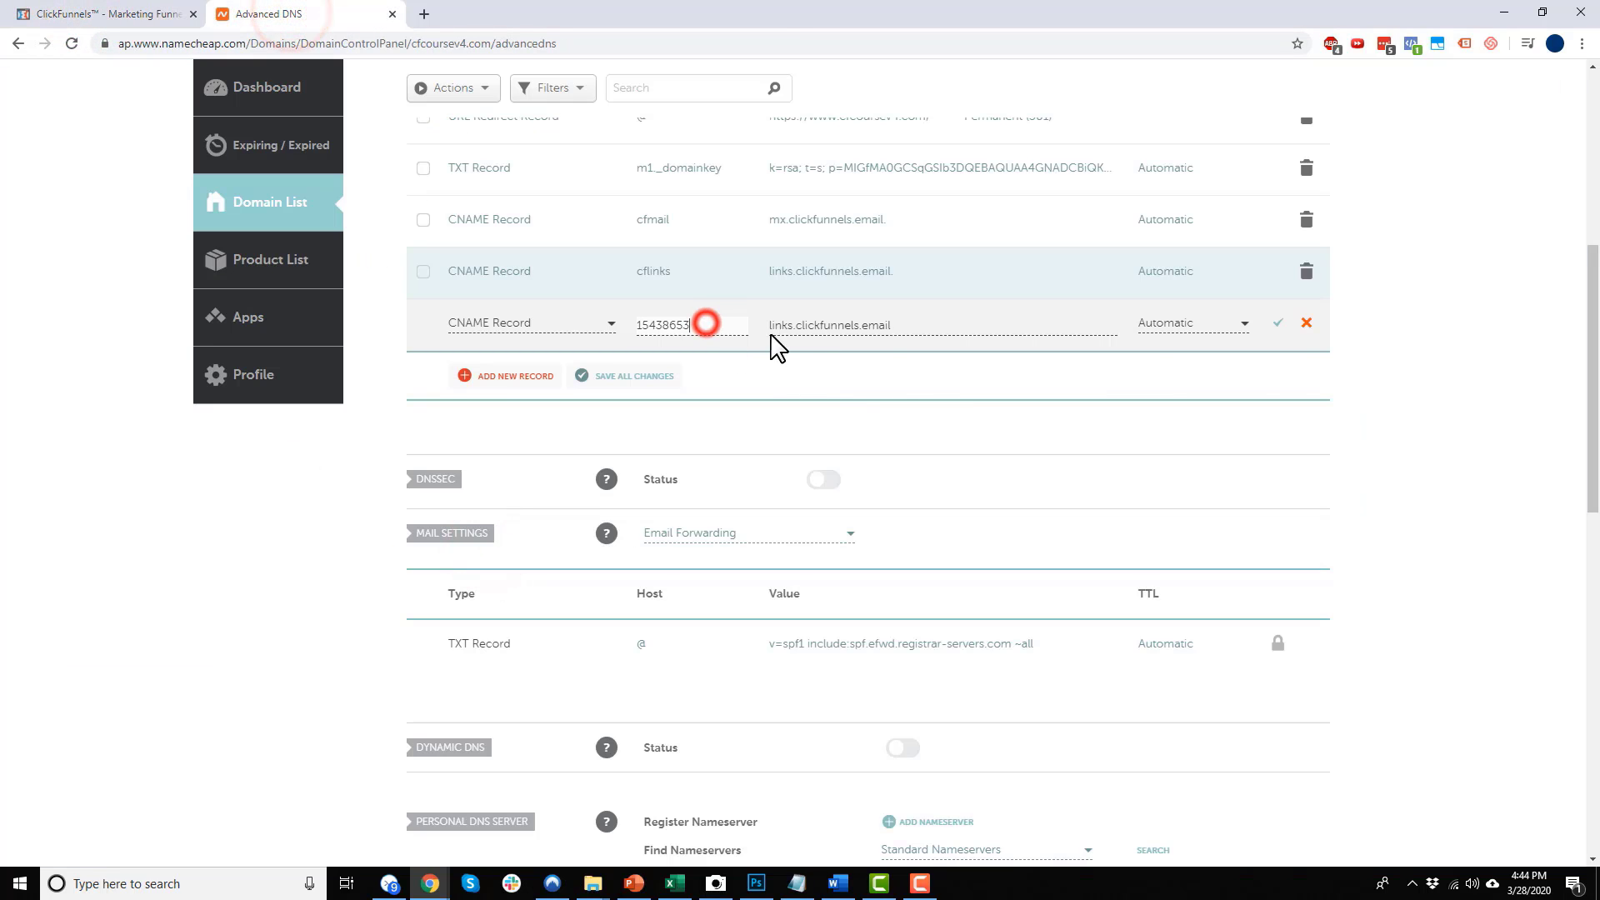
pyautogui.click(1277, 323)
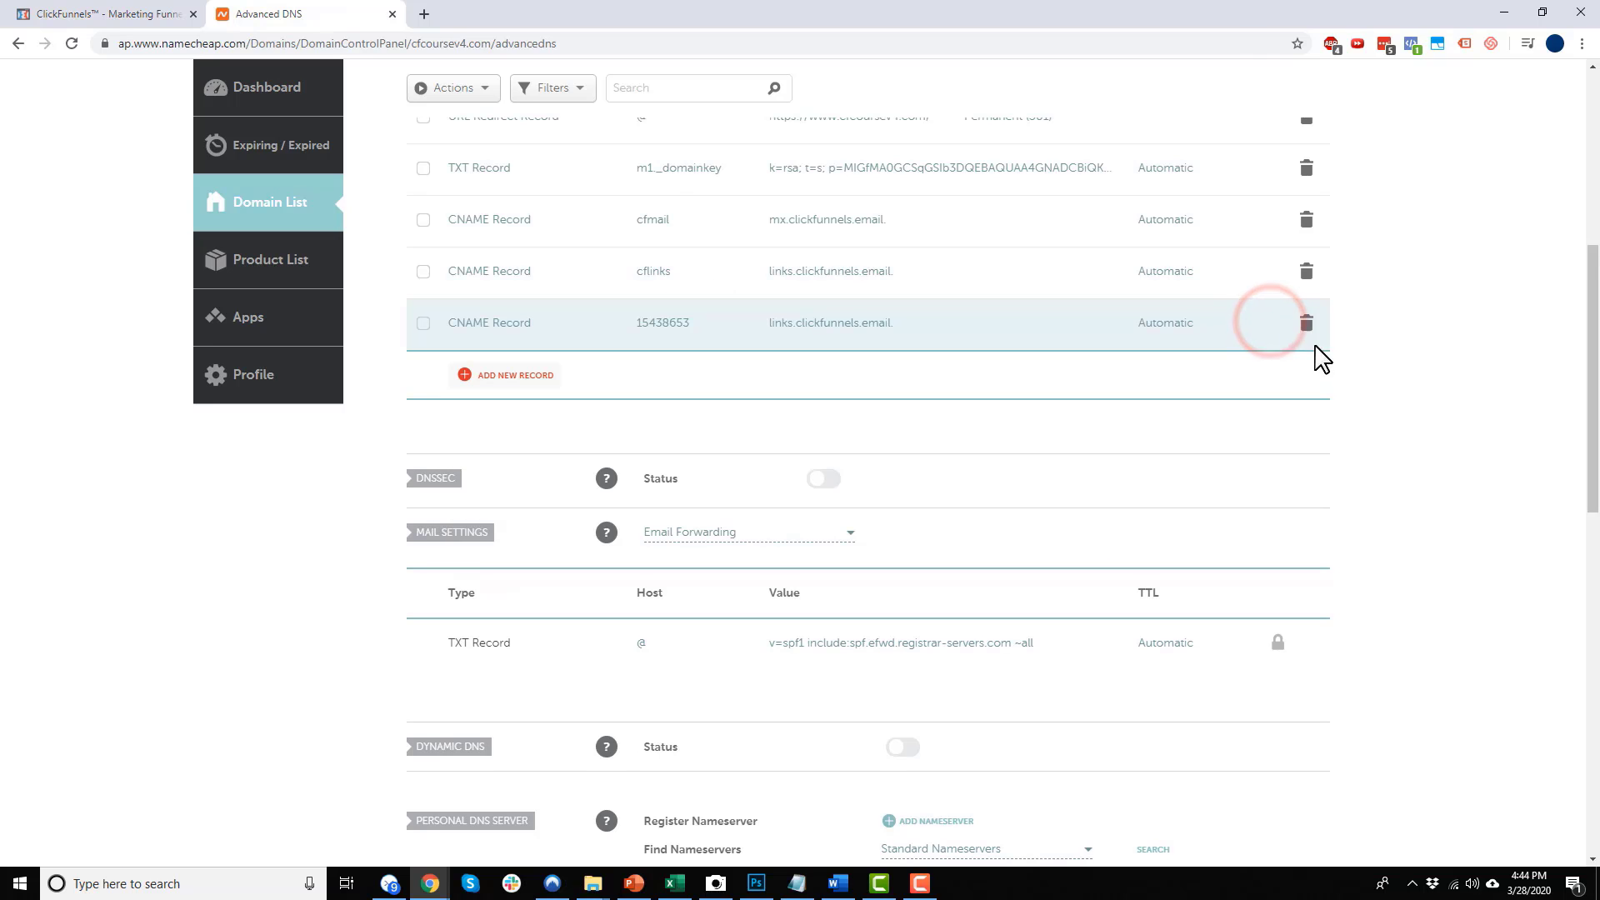
pyautogui.scroll(-5, 1358, 432)
pyautogui.scroll(7, 1329, 471)
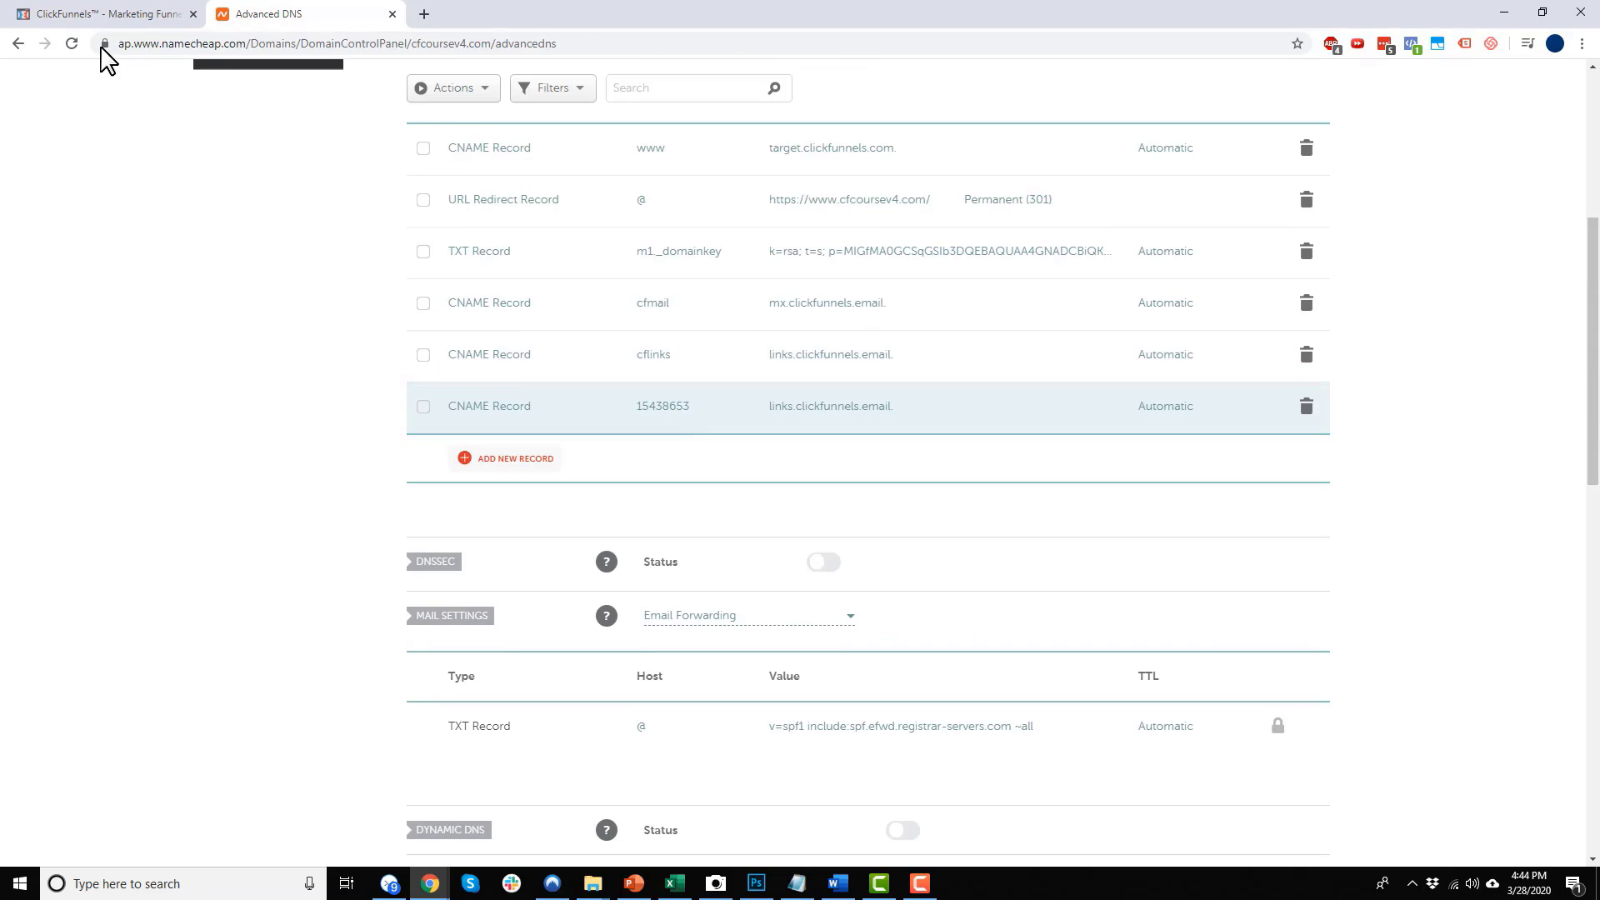
pyautogui.click(113, 14)
# Validate the four whitelabel DNS records and review the propagation-delay note
pyautogui.click(348, 223)
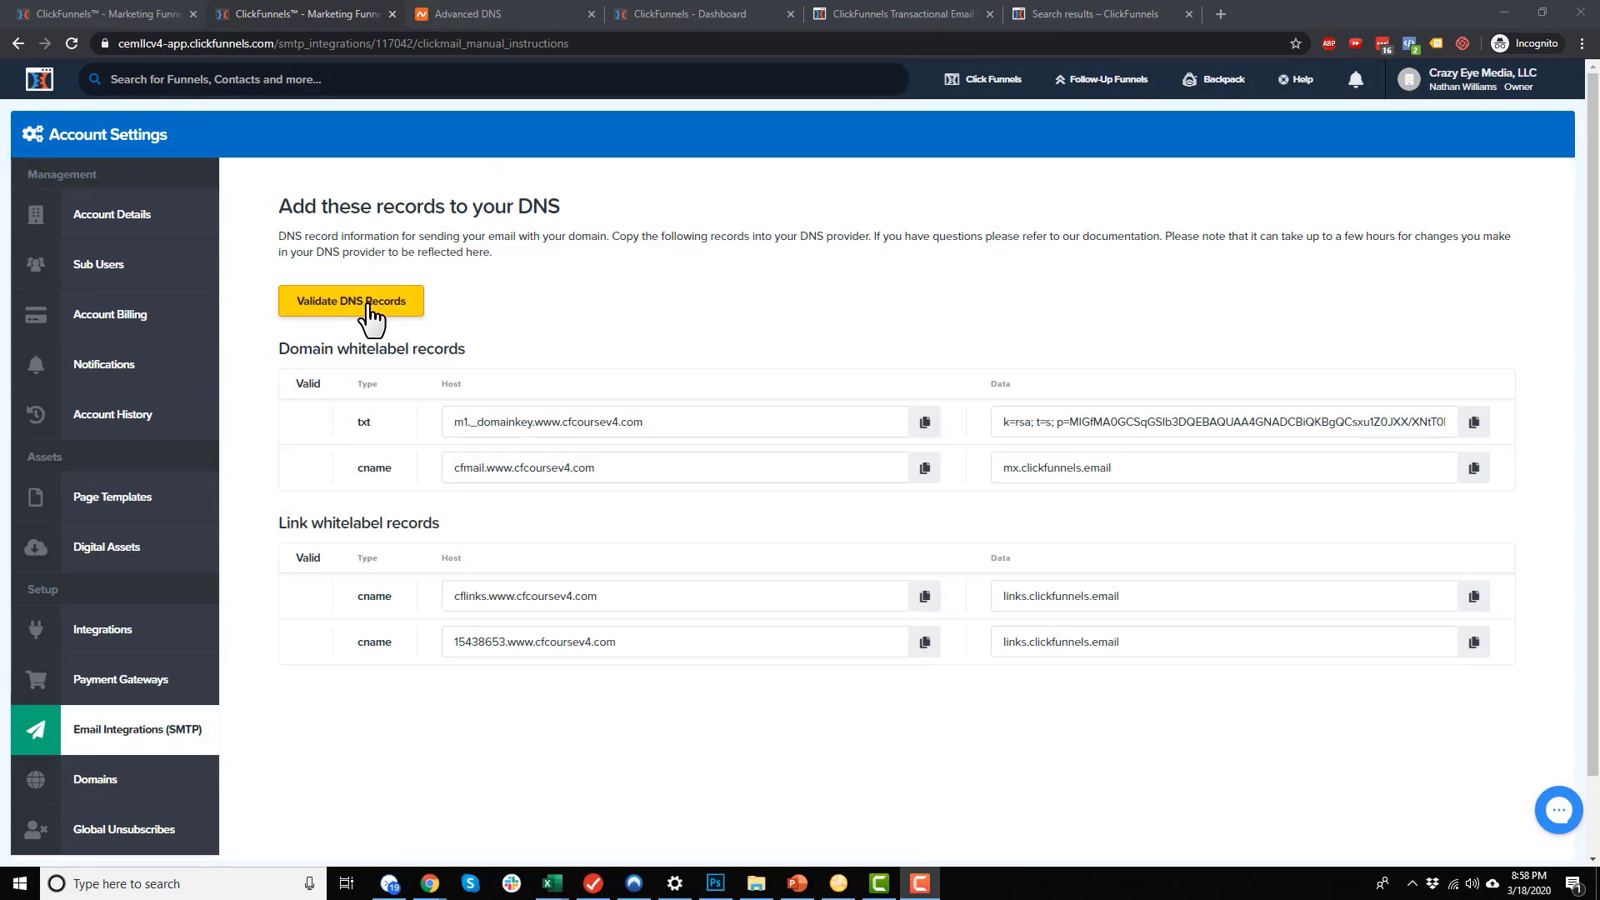
pyautogui.moveTo(1179, 236); pyautogui.dragTo(1533, 233)
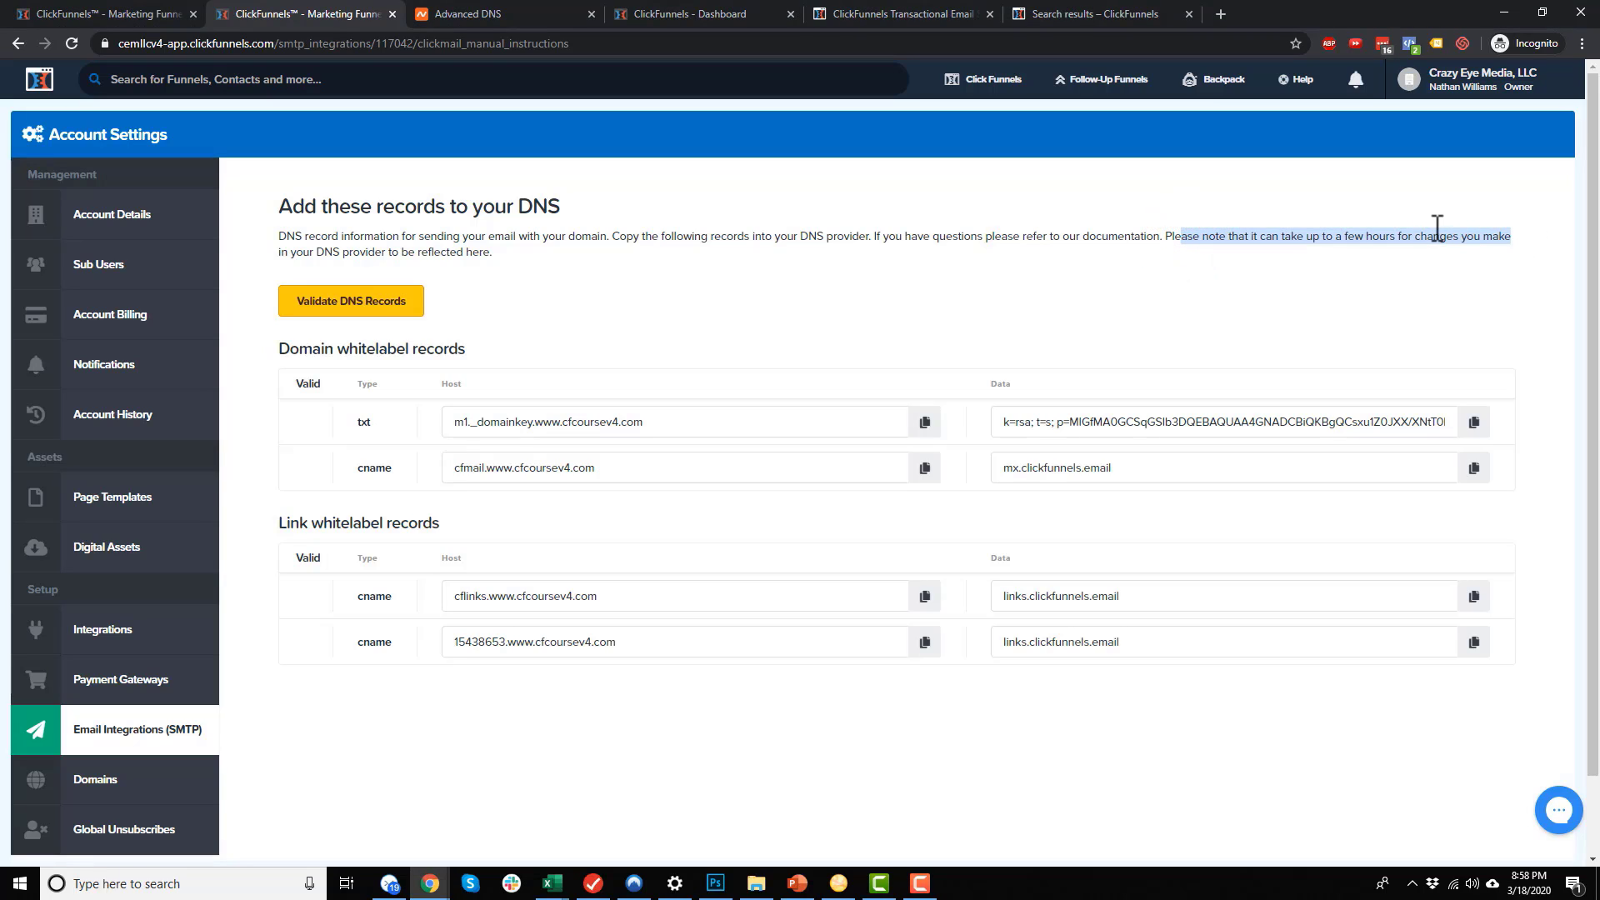
pyautogui.click(1206, 275)
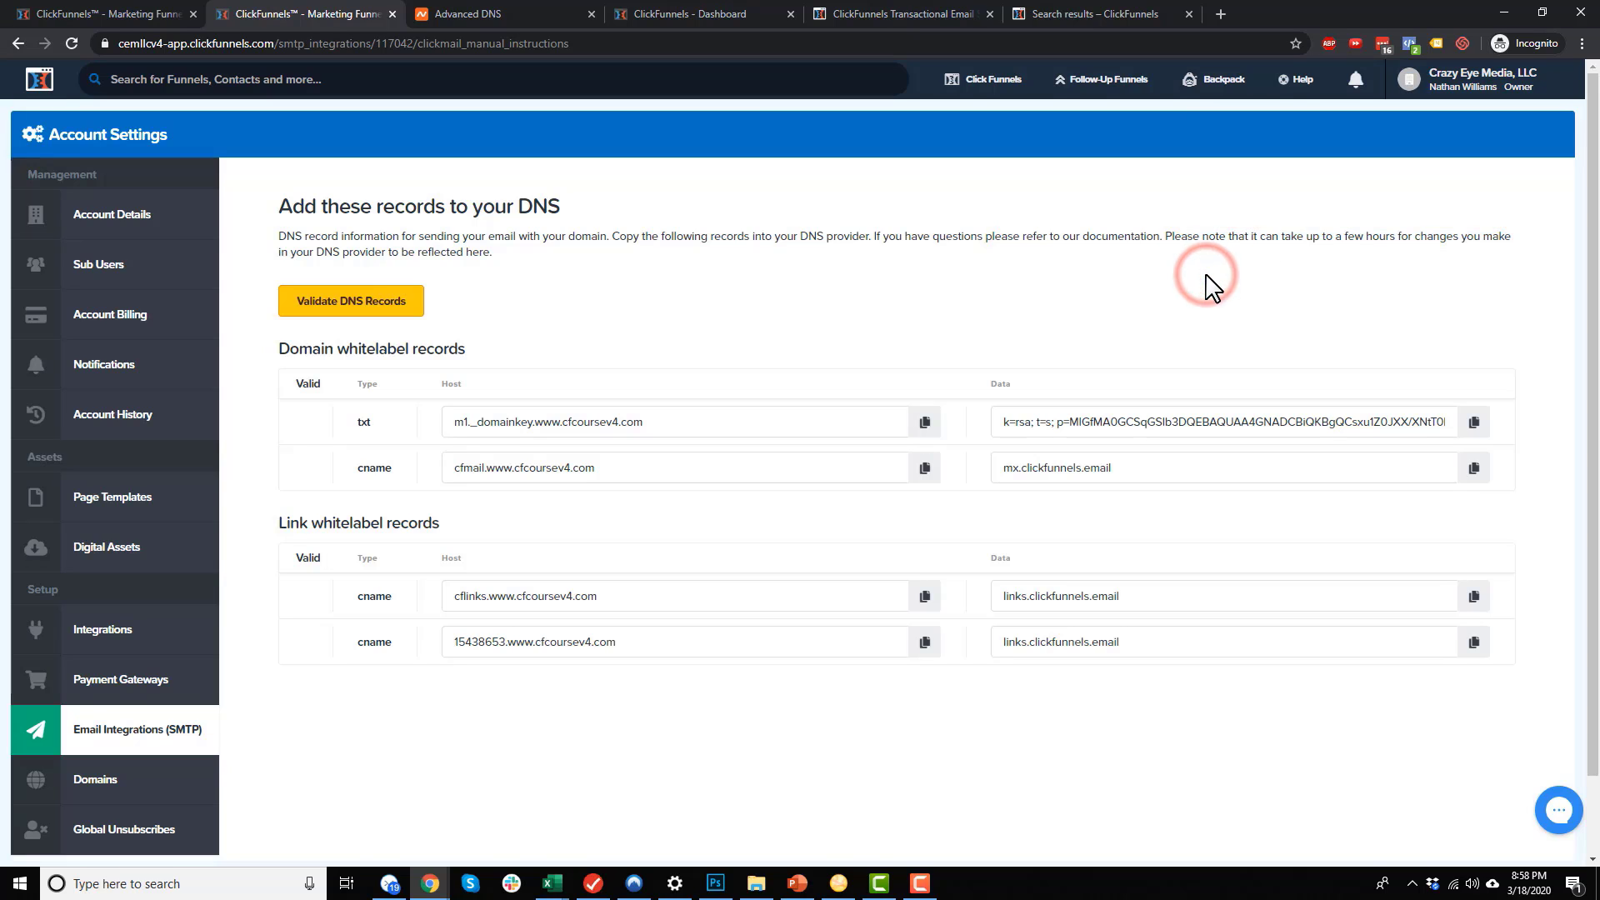
pyautogui.scroll(-1, 1205, 282)
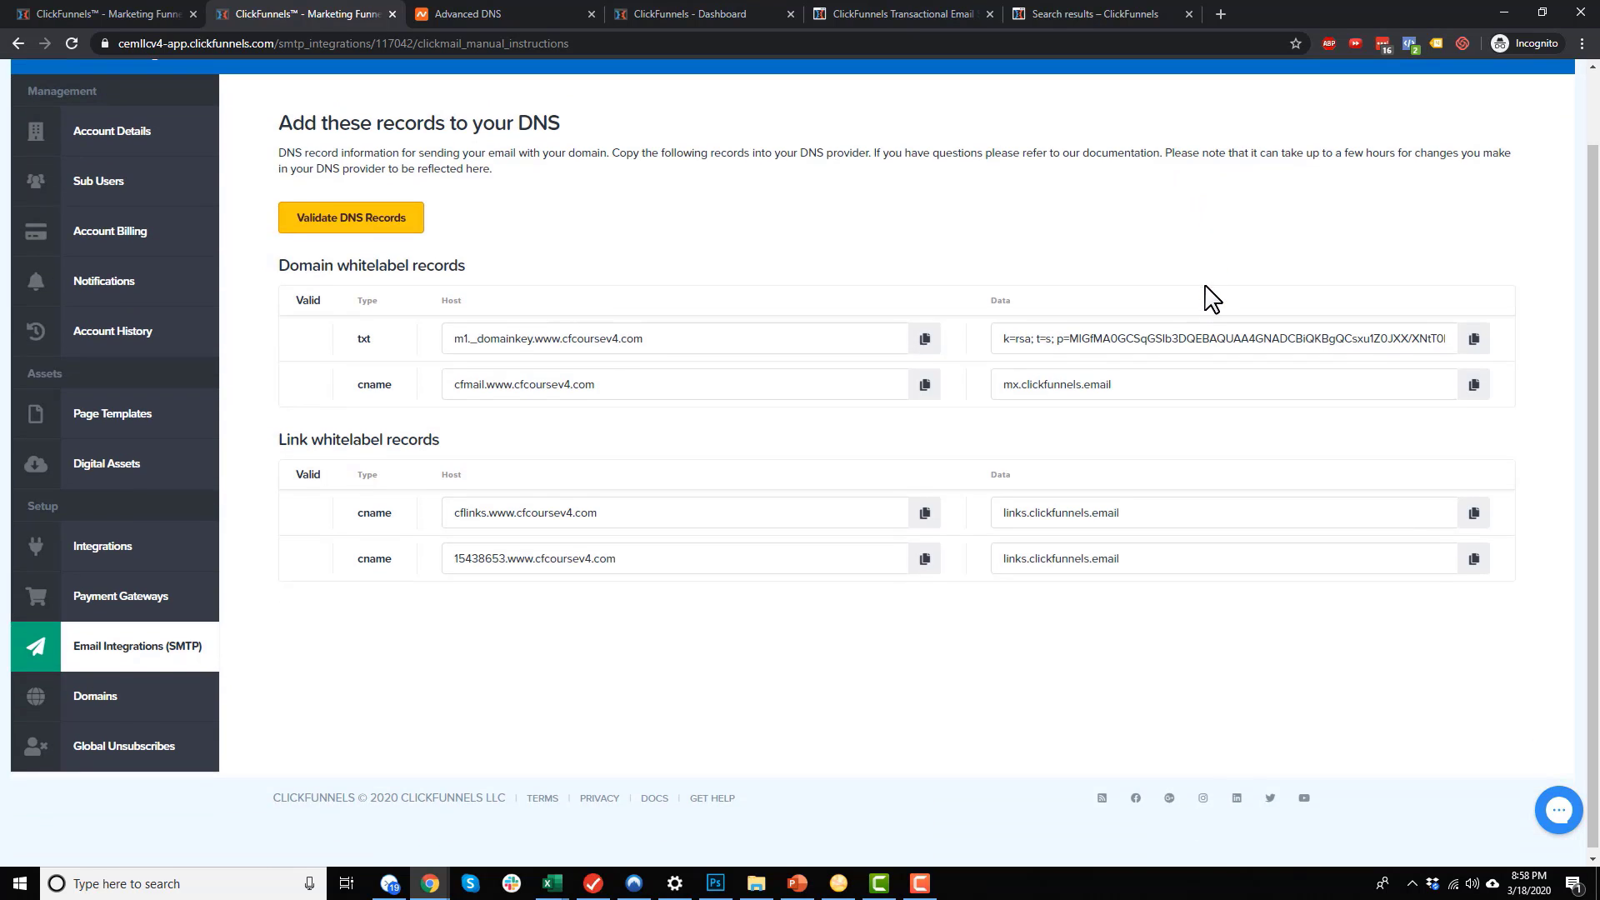
# Open the ClickFunnels SMTP integration's settings, verify the email settings, and save it
pyautogui.click(156, 663)
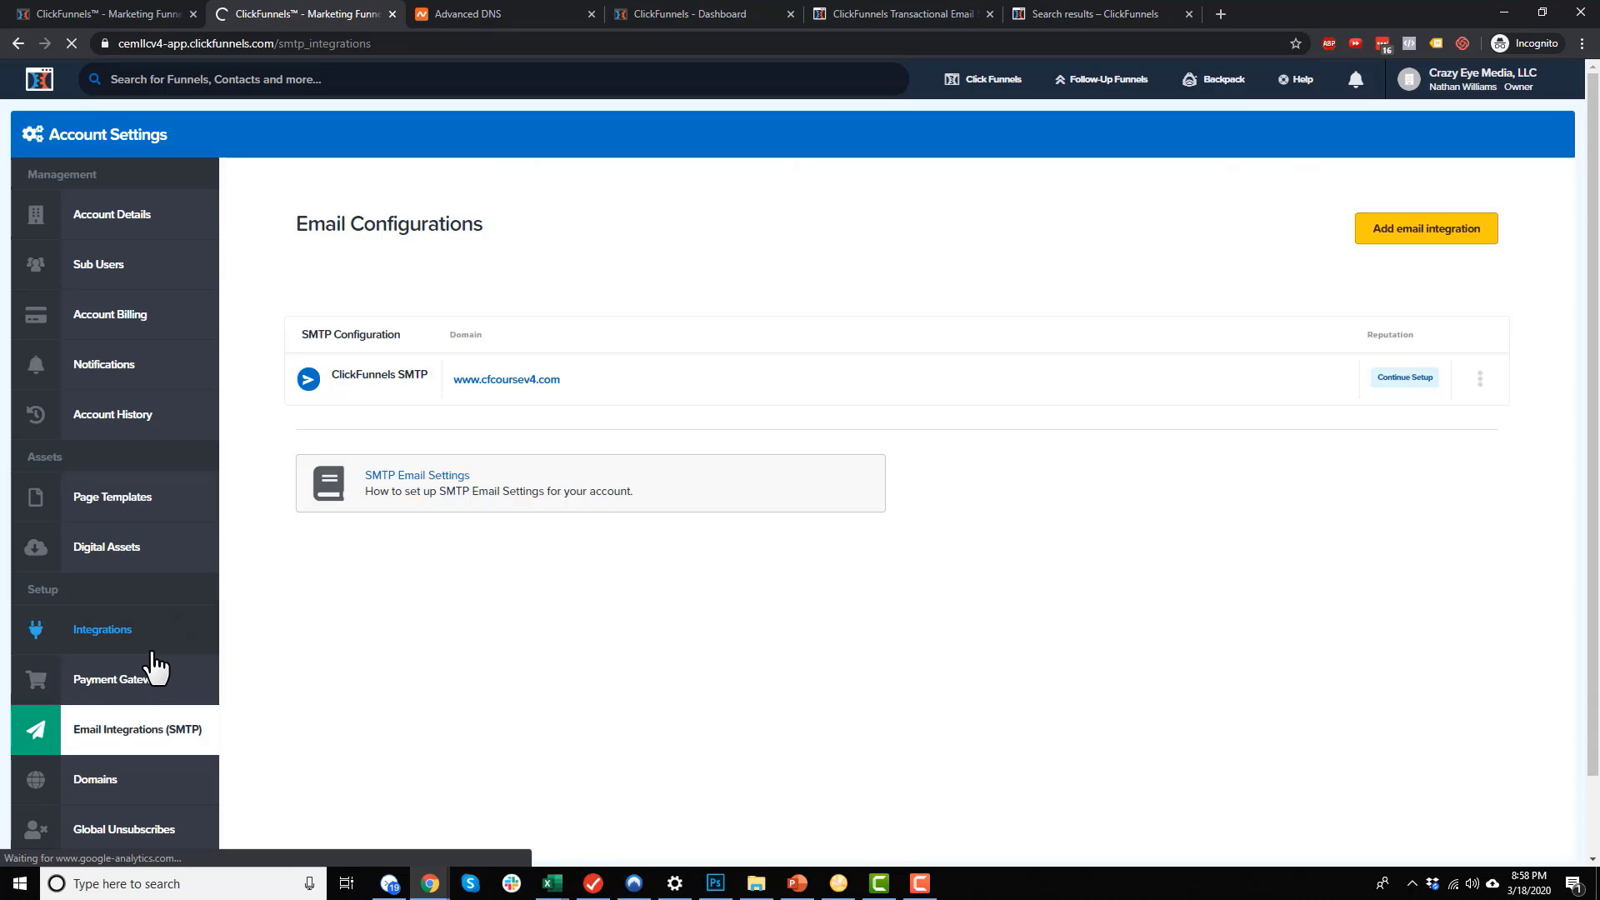
pyautogui.click(1480, 378)
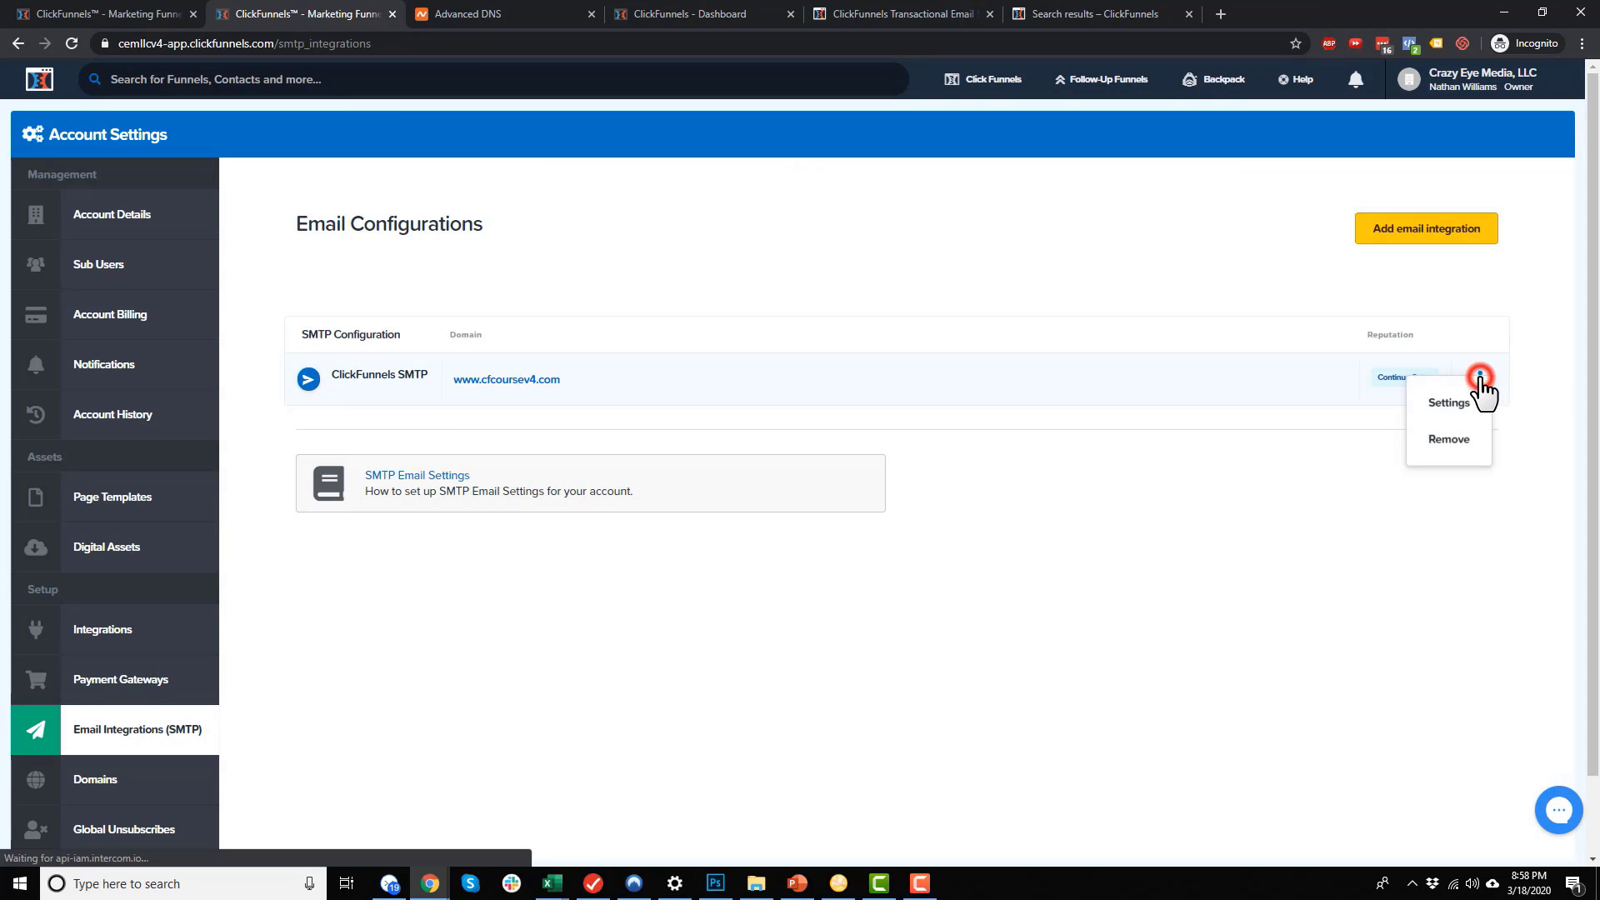
pyautogui.click(1471, 408)
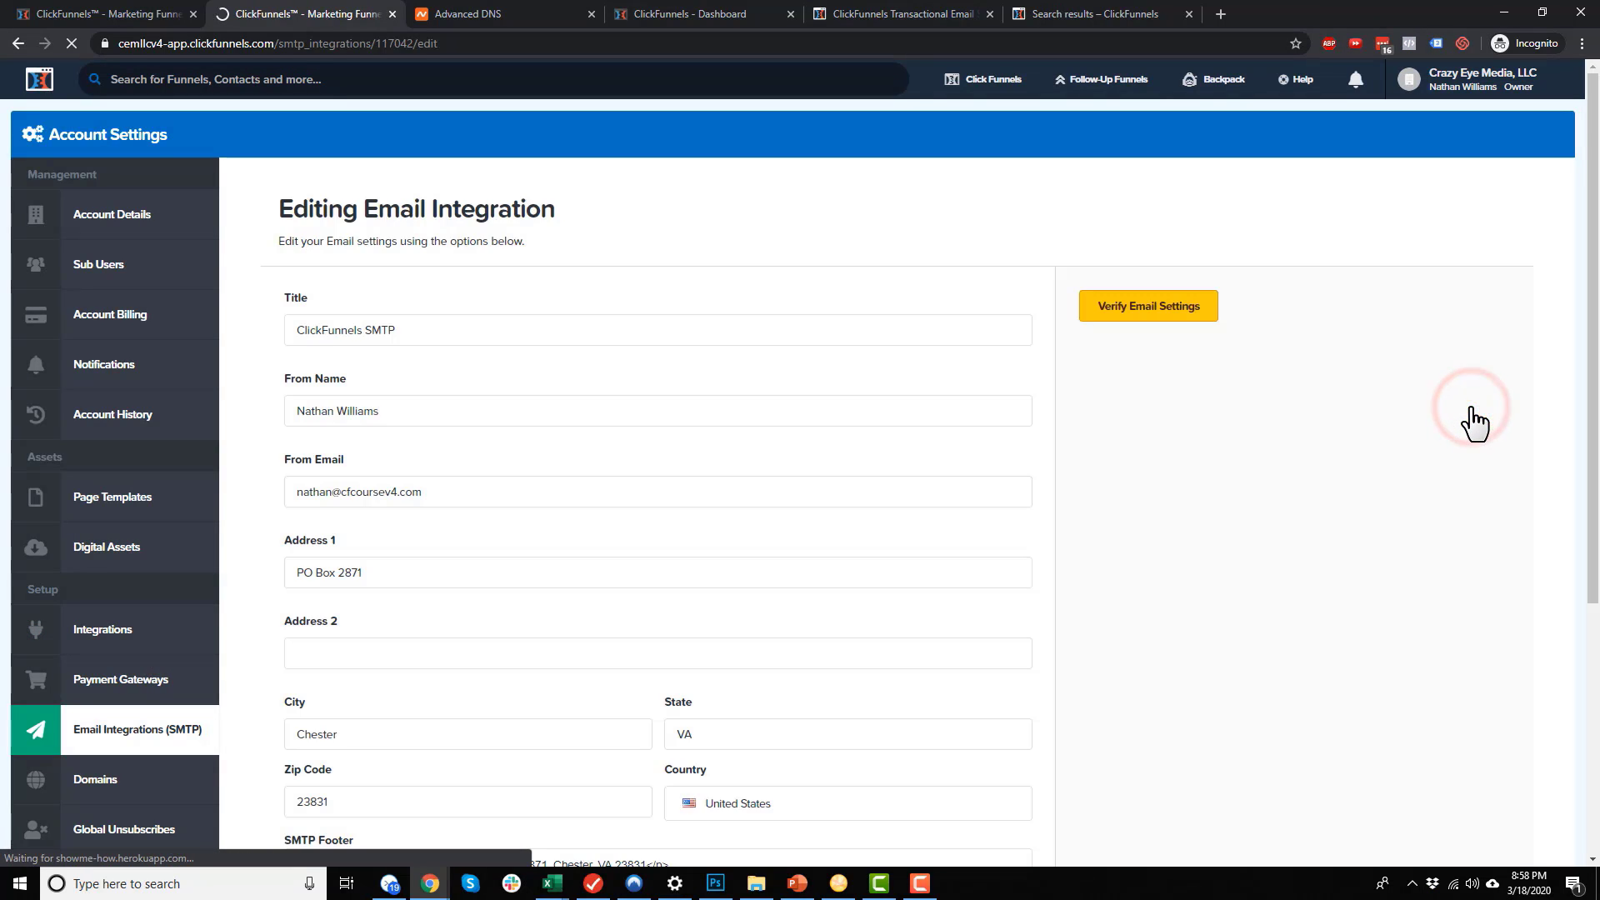
pyautogui.click(1184, 317)
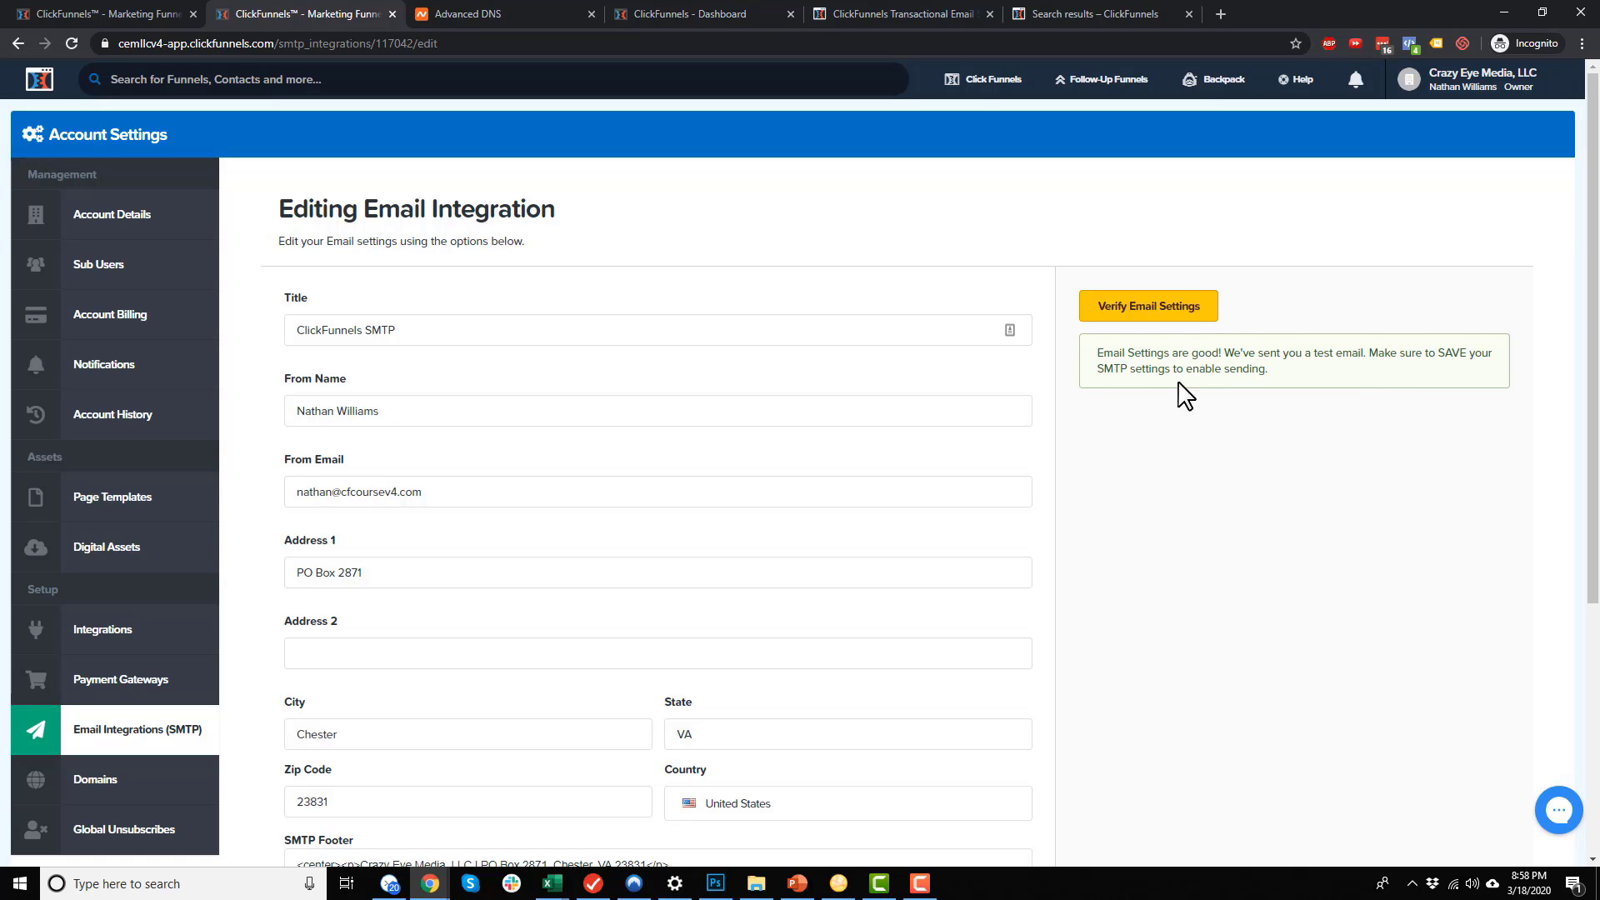
pyautogui.scroll(-5, 1185, 395)
pyautogui.click(402, 710)
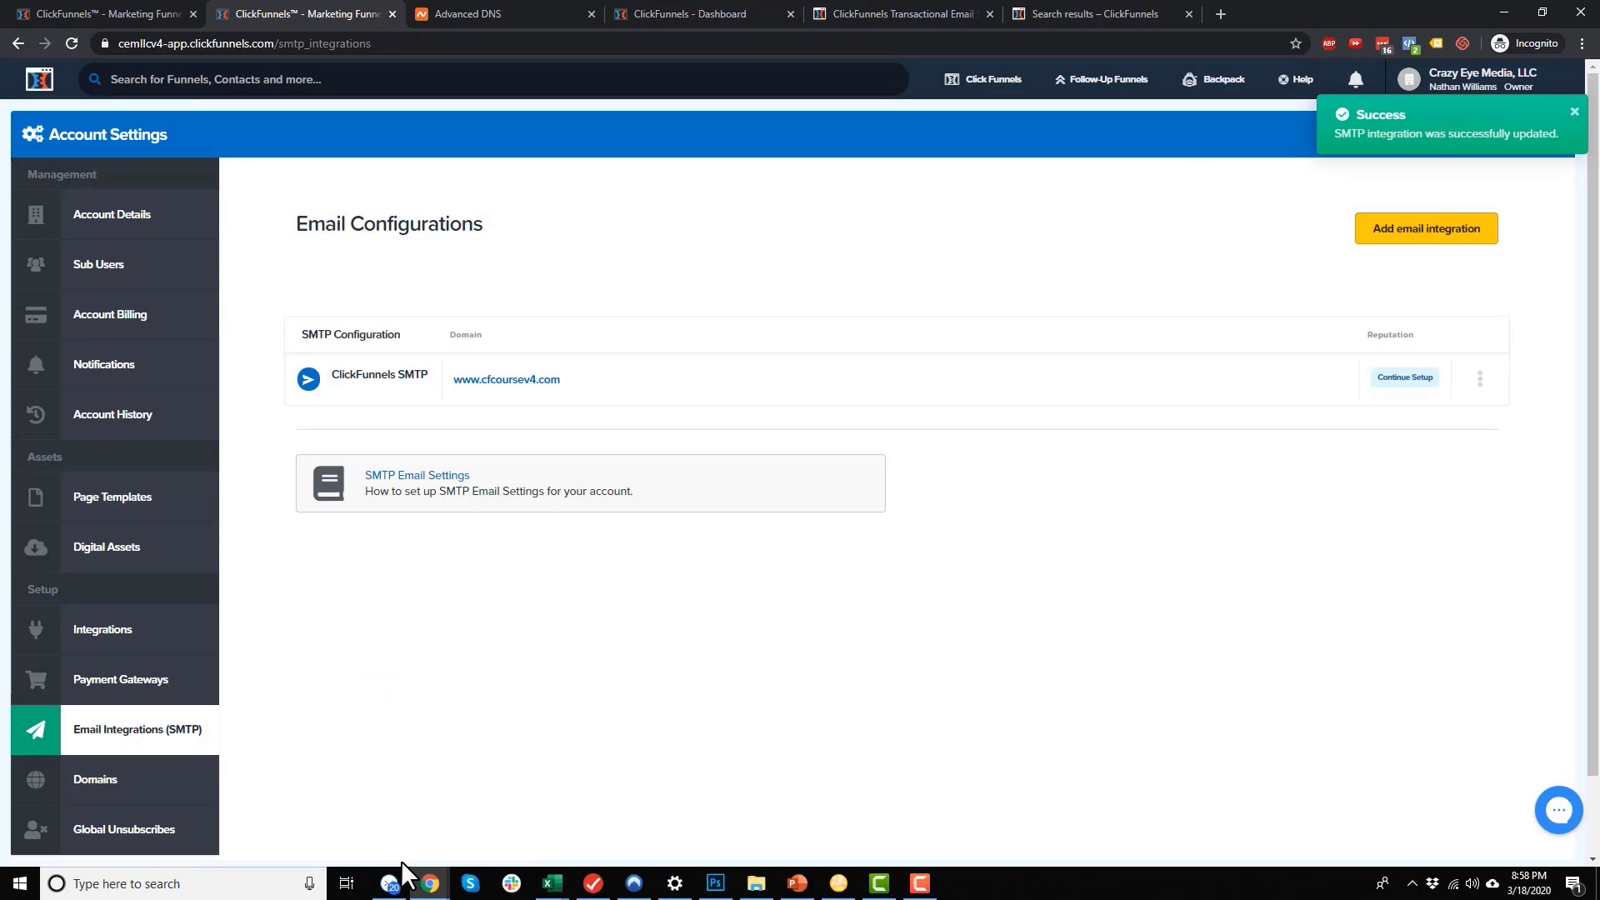
# Read the 'Your SMTP settings on ClickFunnels are verified' email, close Missive, dismiss the Success toast
pyautogui.click(389, 884)
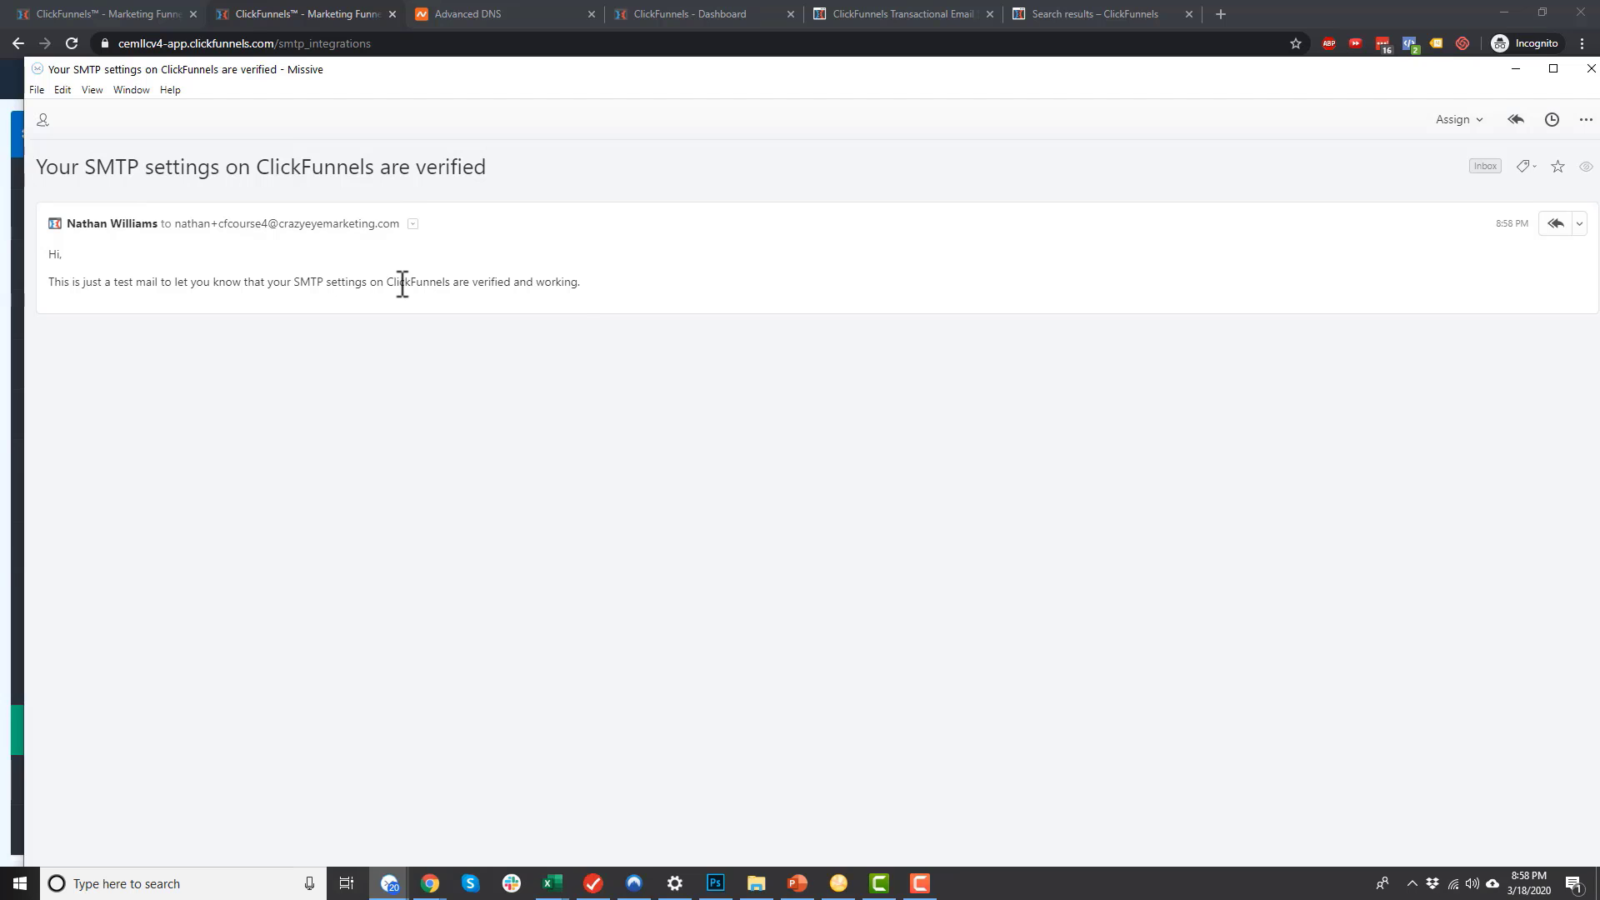
pyautogui.click(1588, 70)
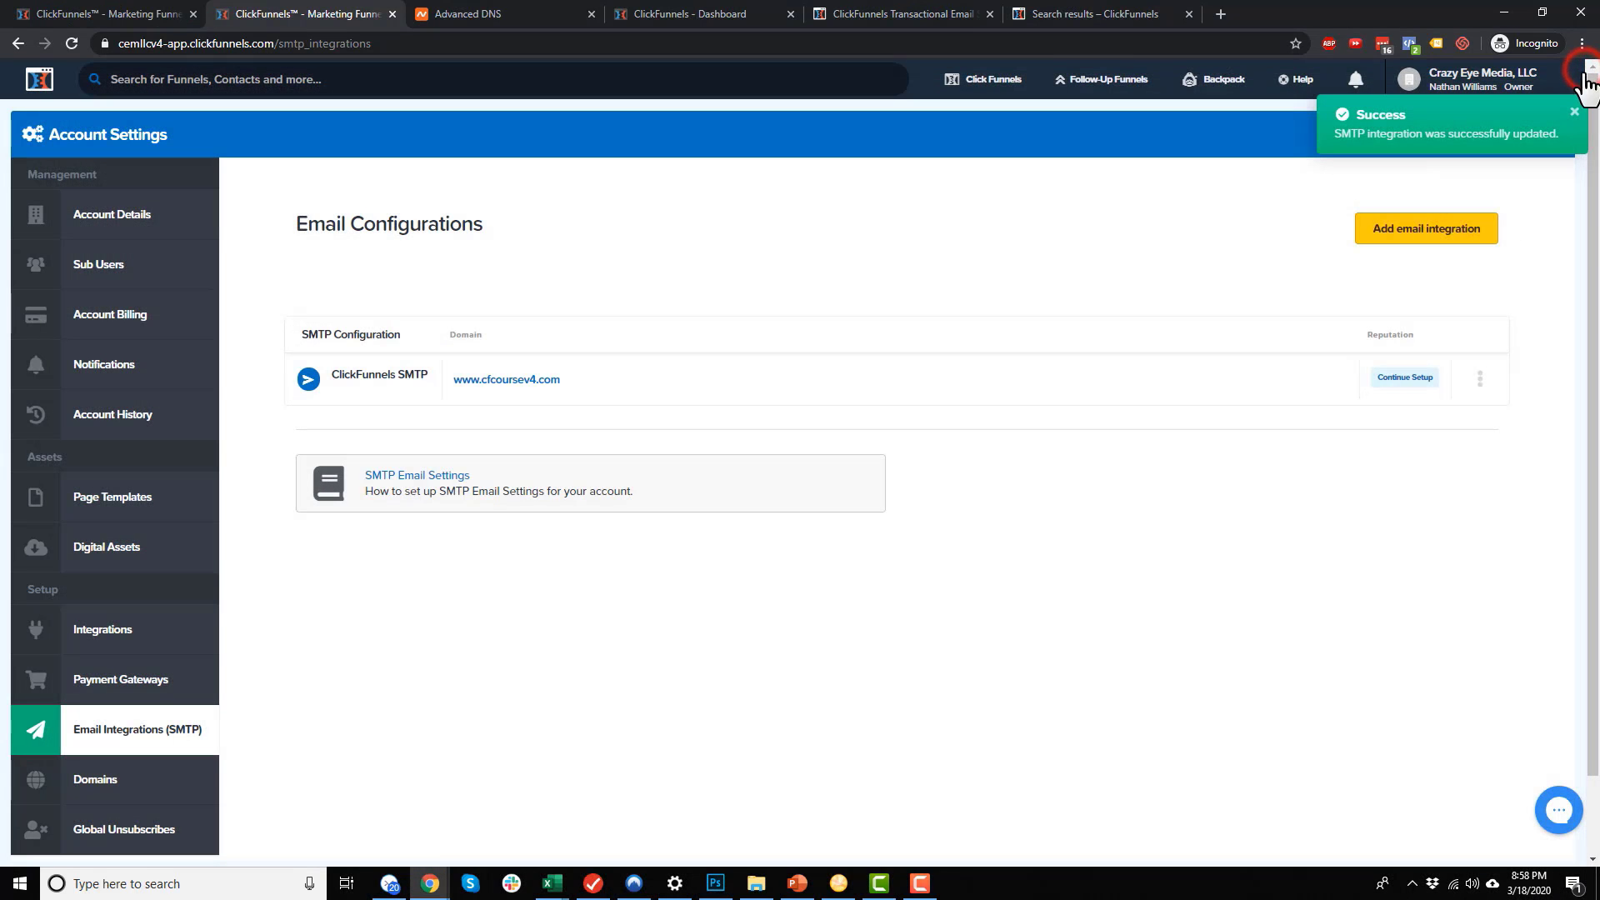
pyautogui.click(1575, 113)
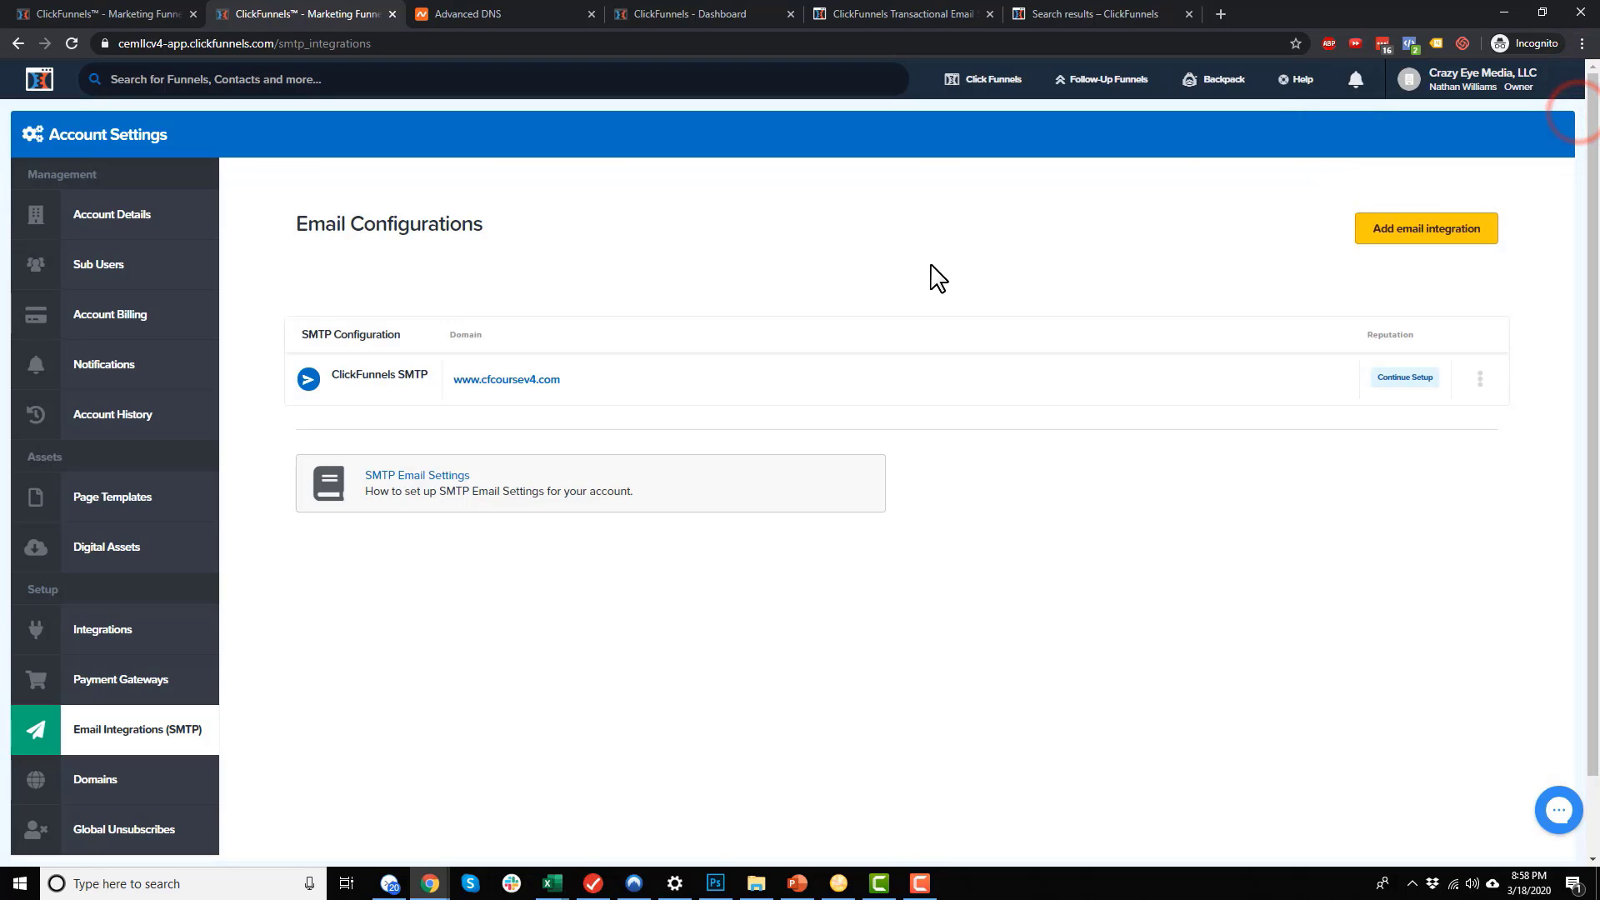
# Go to Course - Front End Funnel's Order Form step and show its Automation tab
pyautogui.moveTo(989, 94)
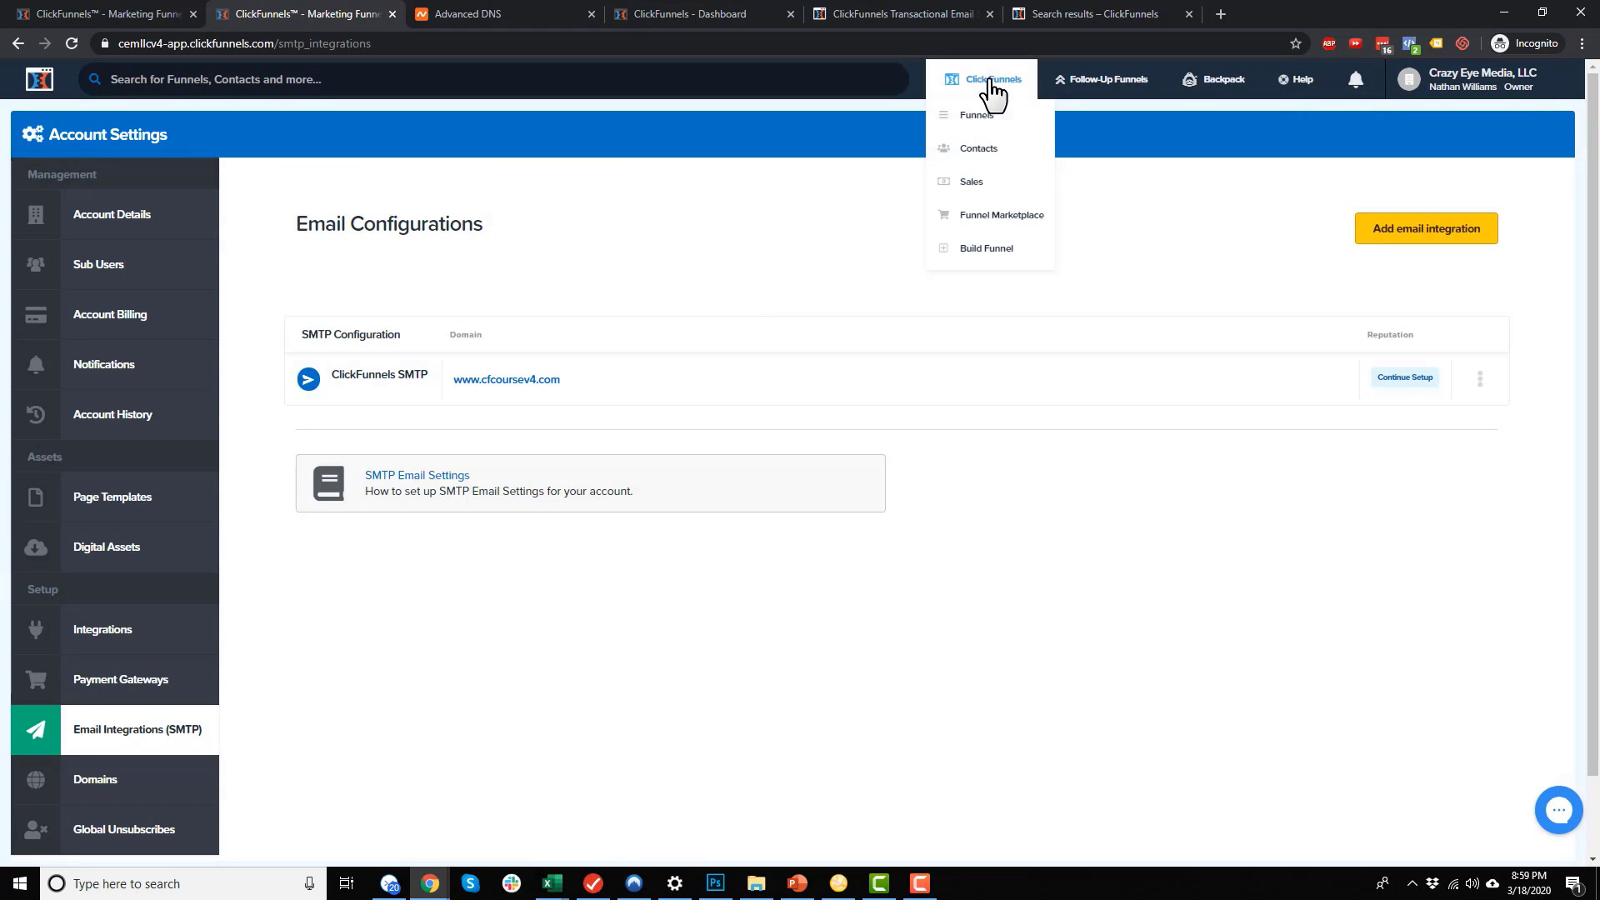
pyautogui.click(1023, 115)
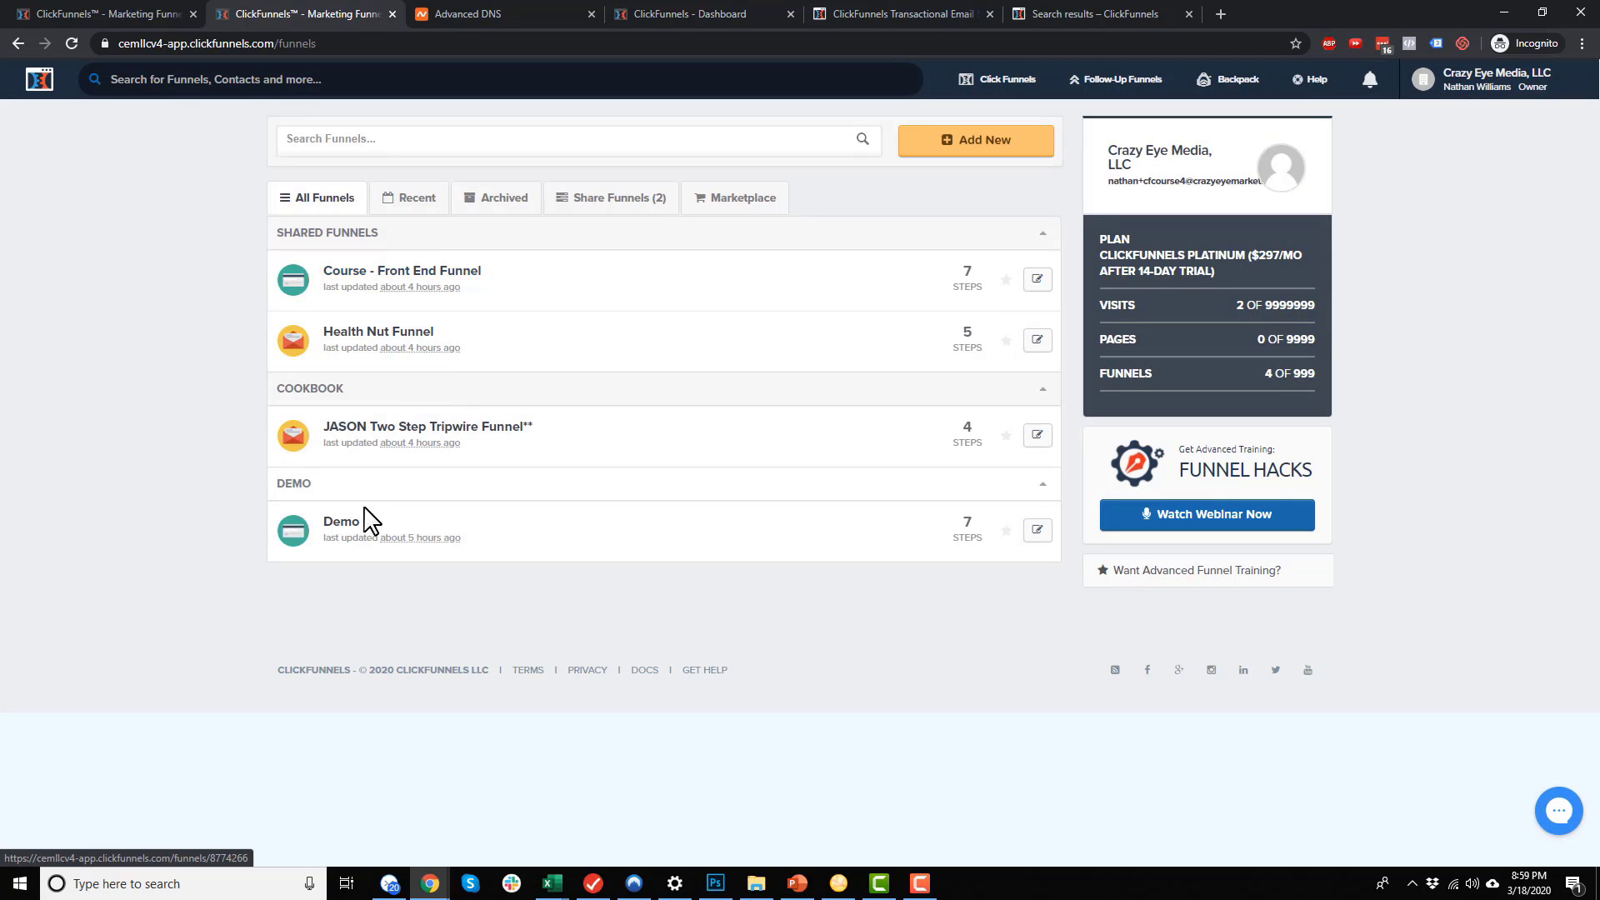
pyautogui.click(425, 277)
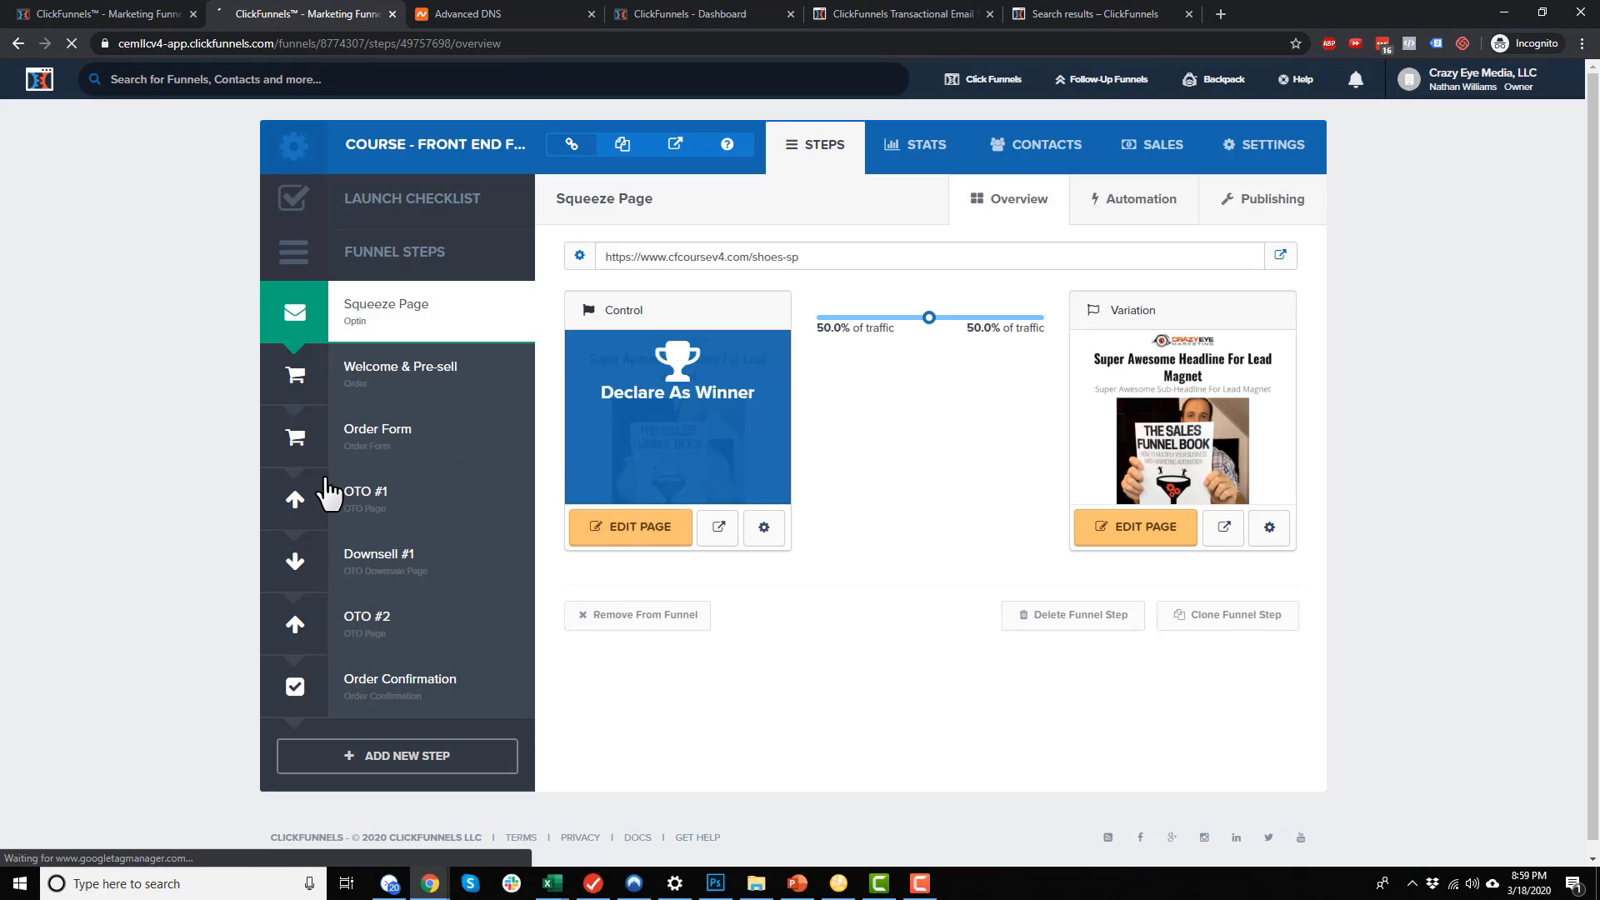
pyautogui.click(388, 442)
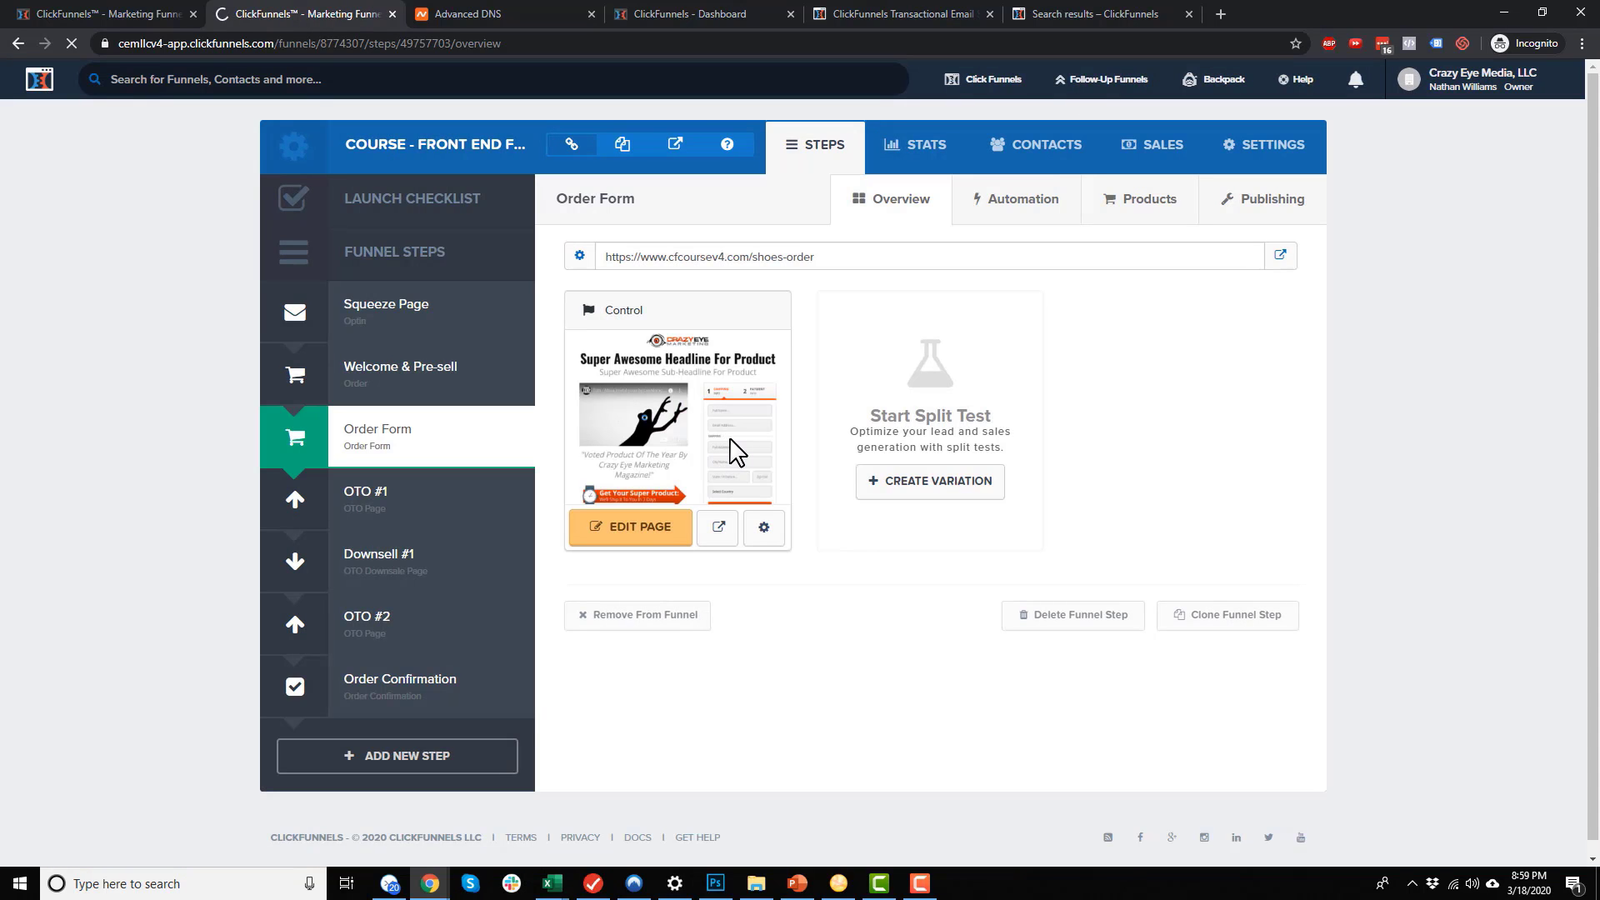
pyautogui.click(1031, 207)
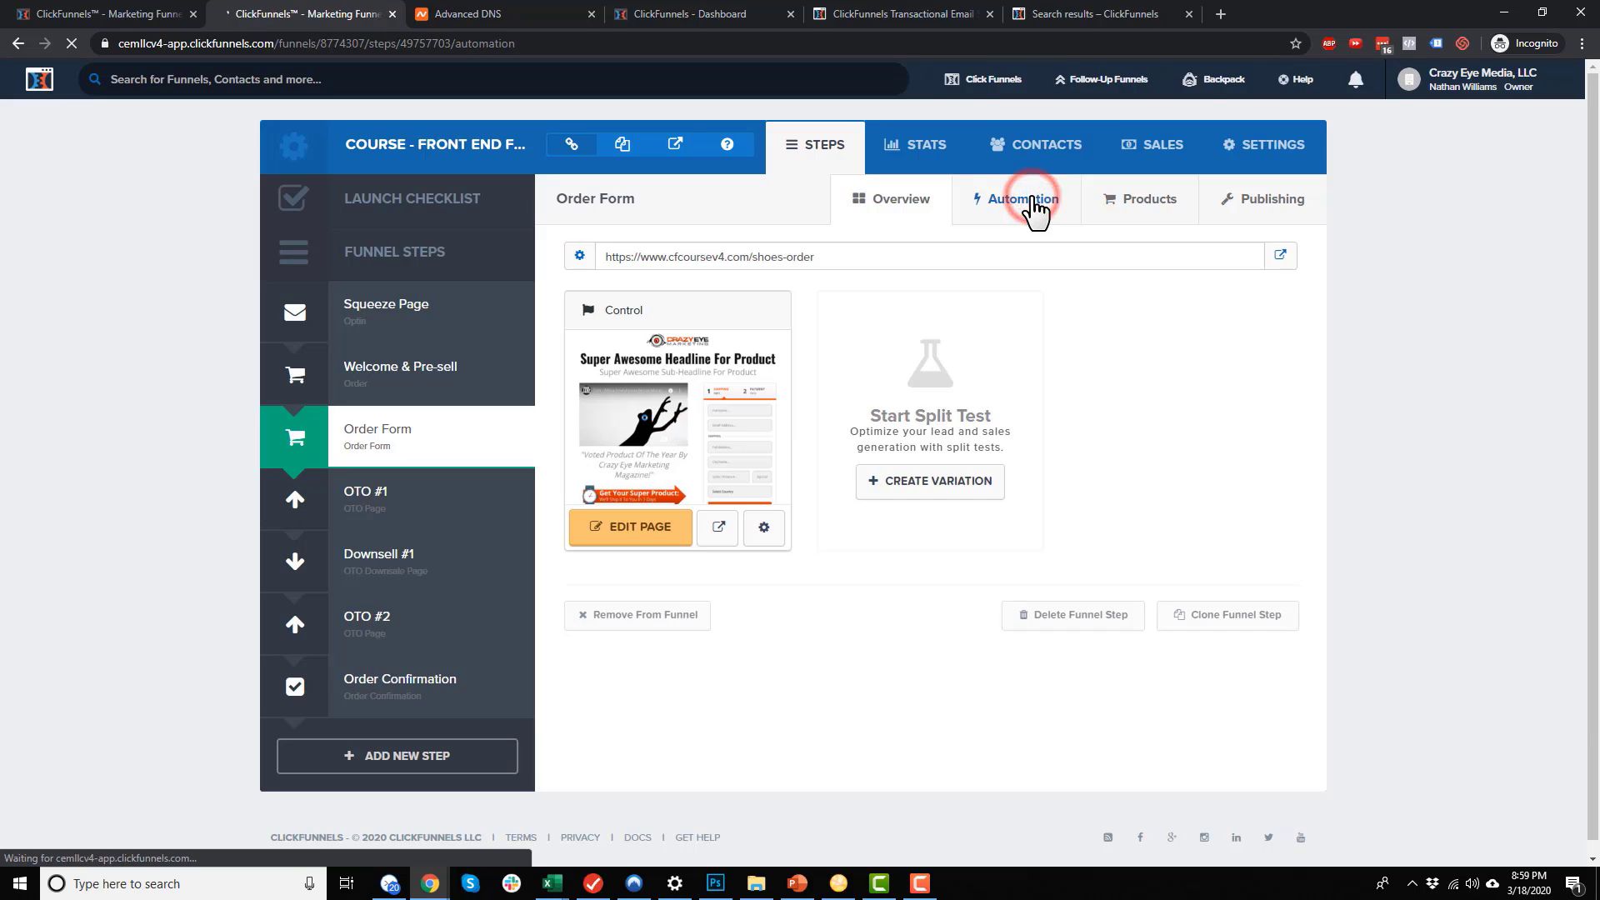
# Add an automation email with the sender's name, subject 'Thank you for your purchase', ClickFunnels SMTP
pyautogui.click(1084, 475)
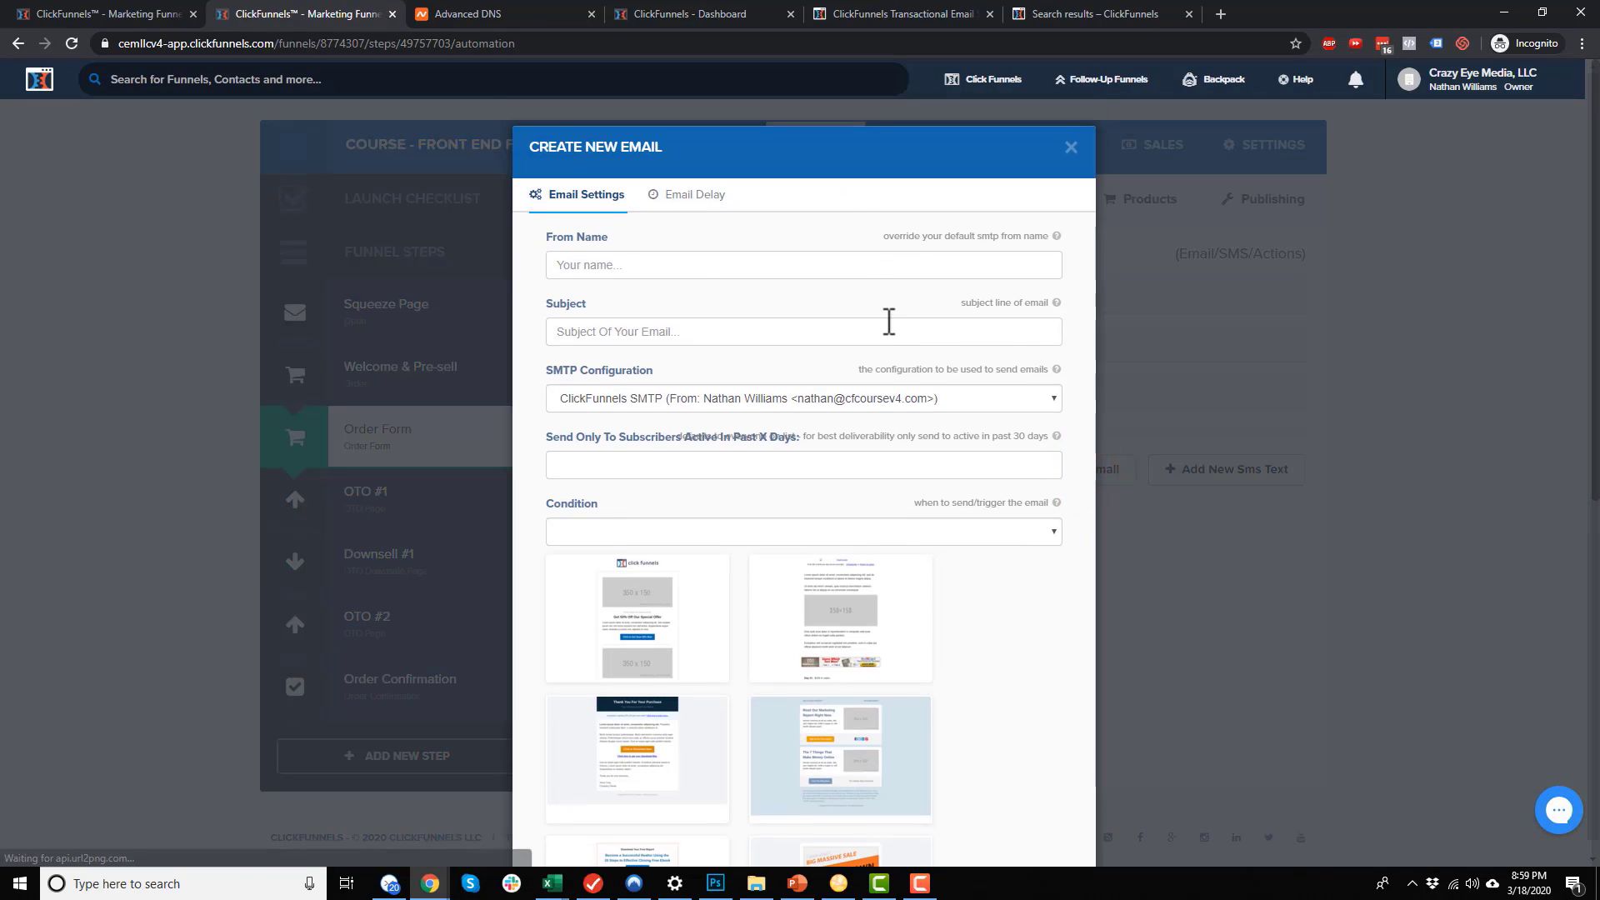
pyautogui.click(711, 269)
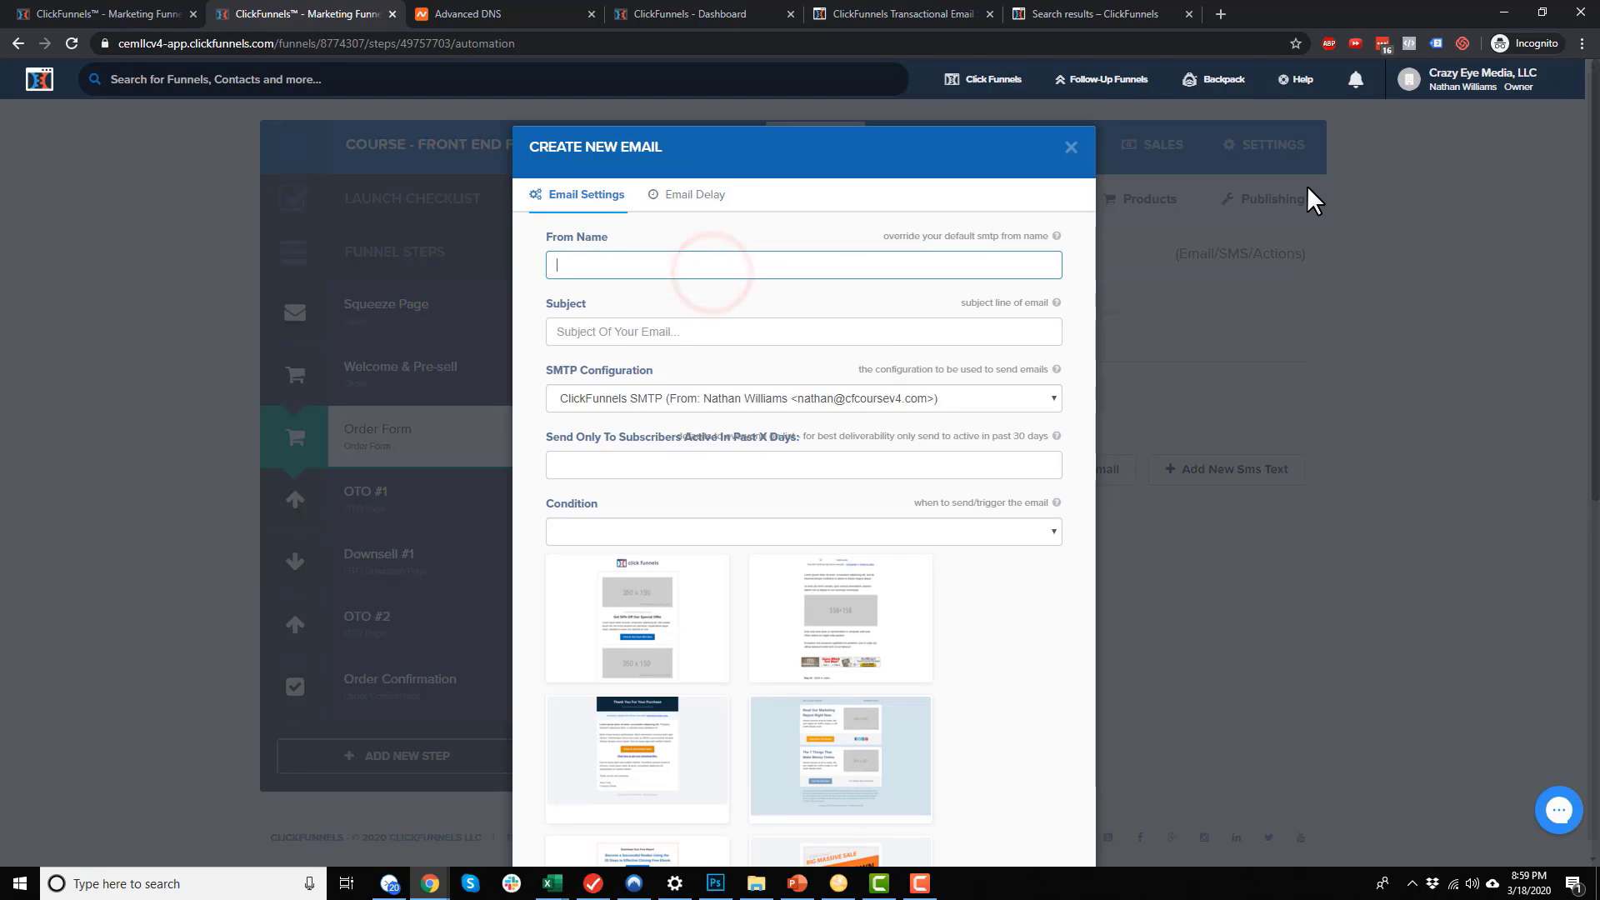
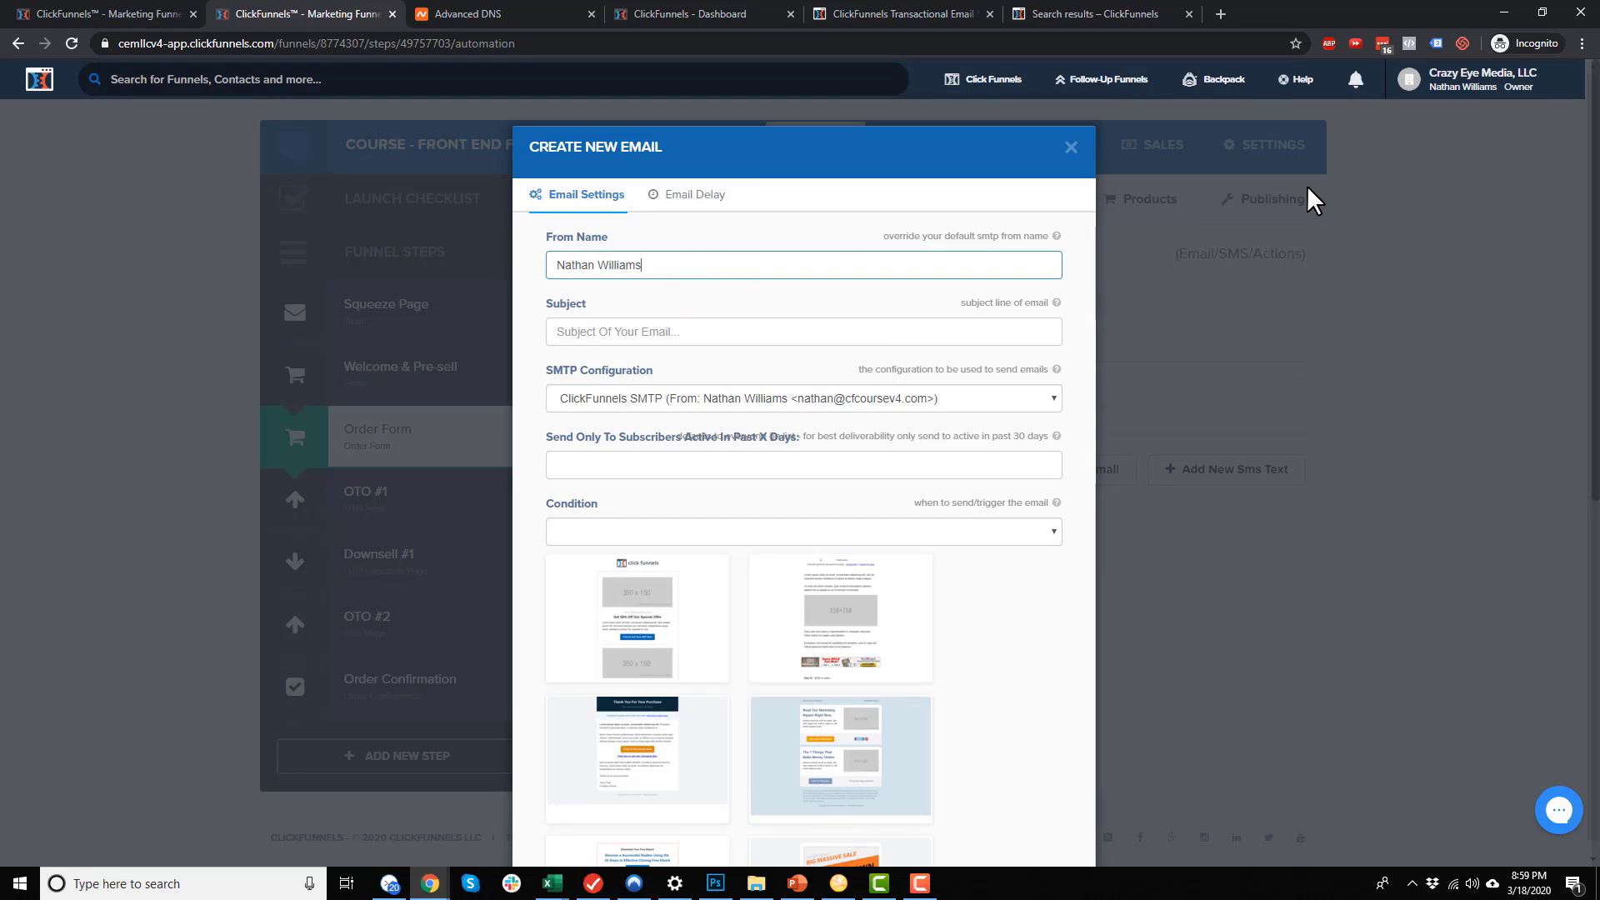
pyautogui.press('Tab')
pyautogui.write('Tha')
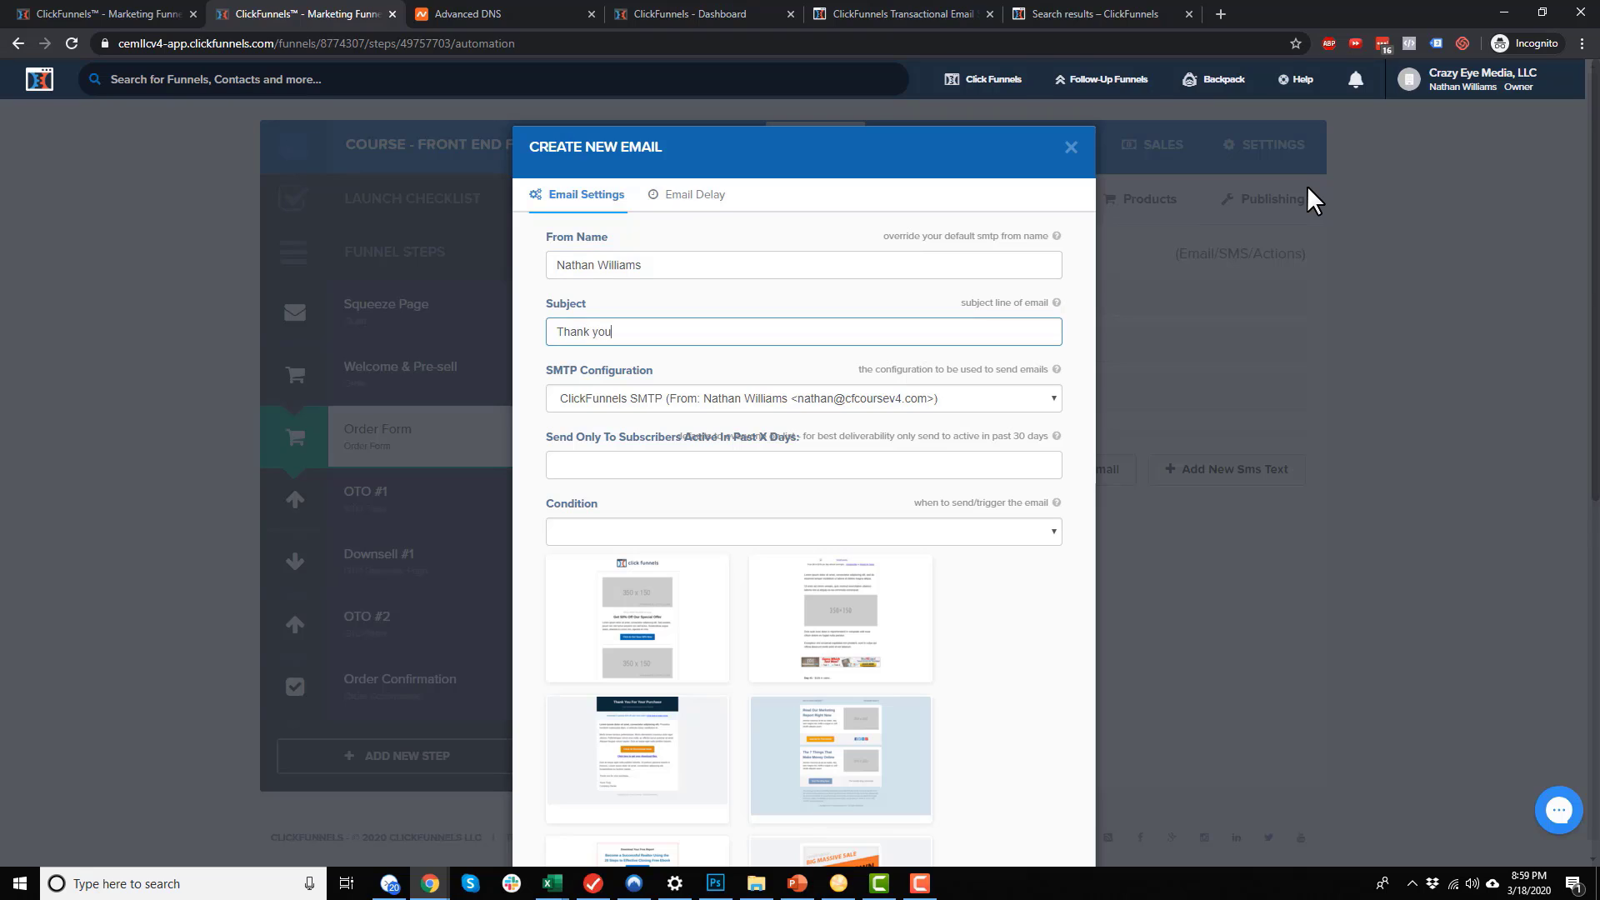
pyautogui.write('nk you for your purchase')
pyautogui.click(769, 393)
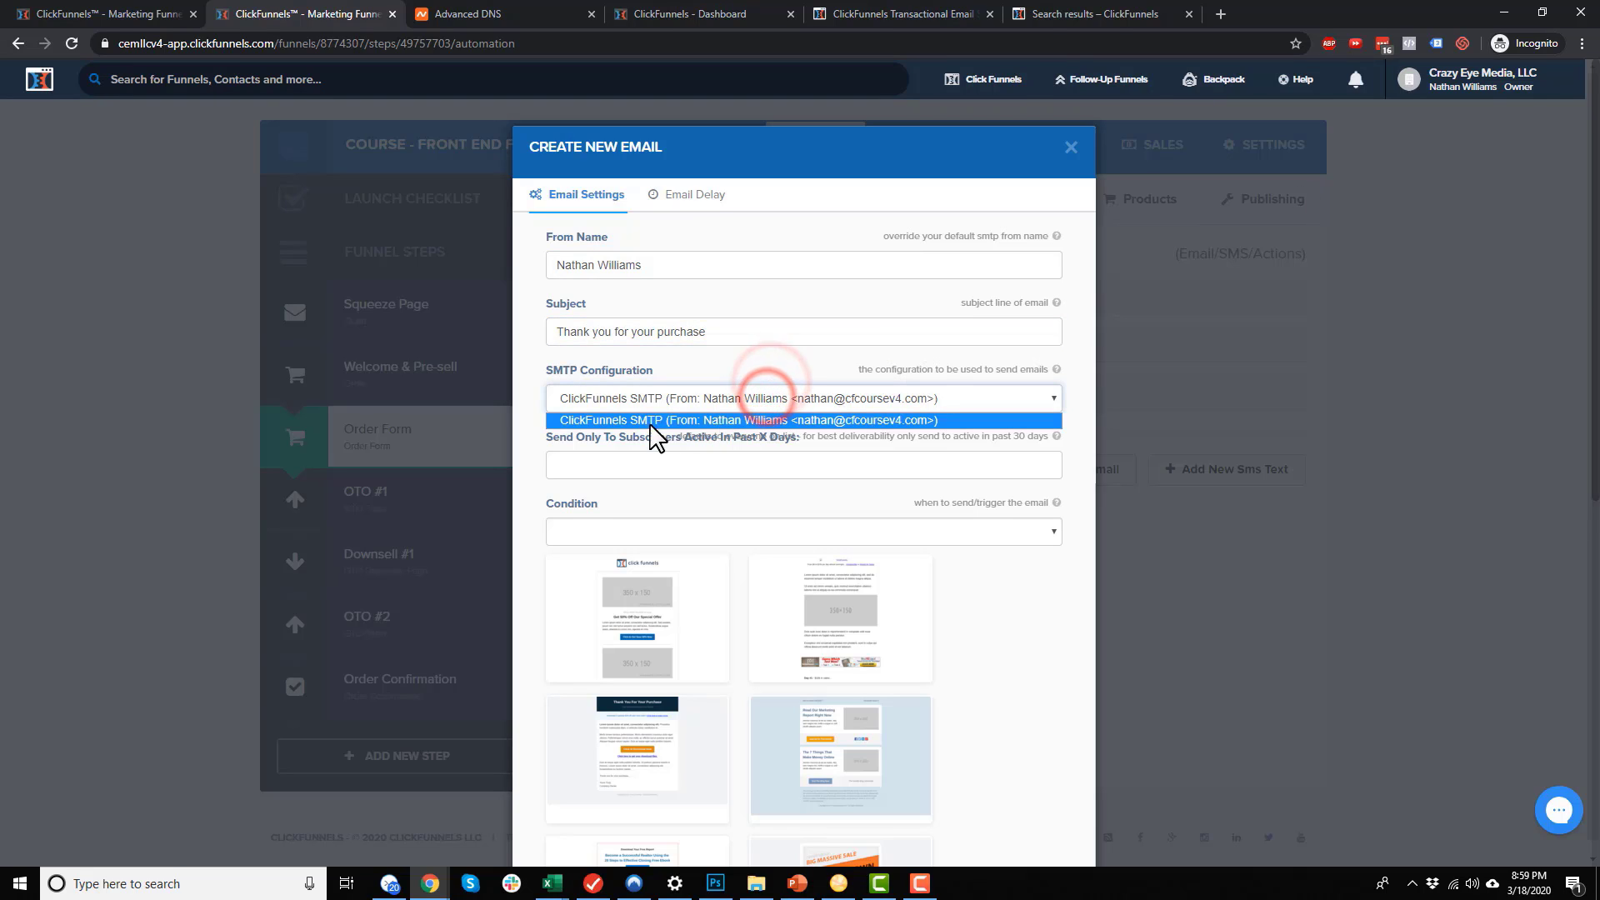
pyautogui.click(676, 424)
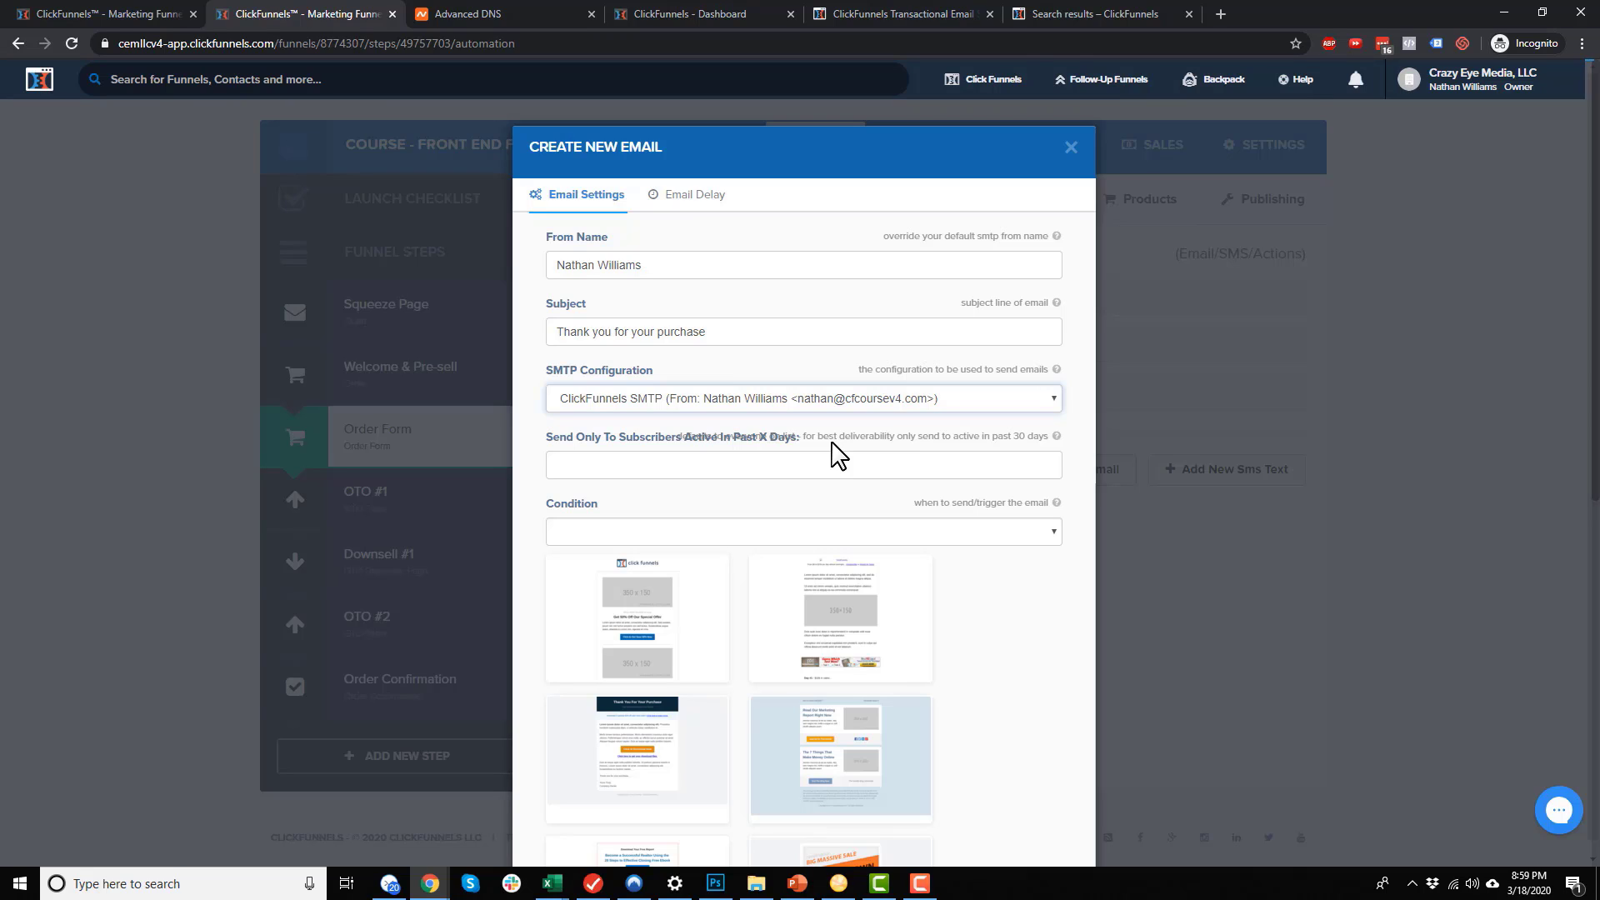
# Set the email to send on the 'purchased' condition, leaving the delay at immediate
pyautogui.click(922, 531)
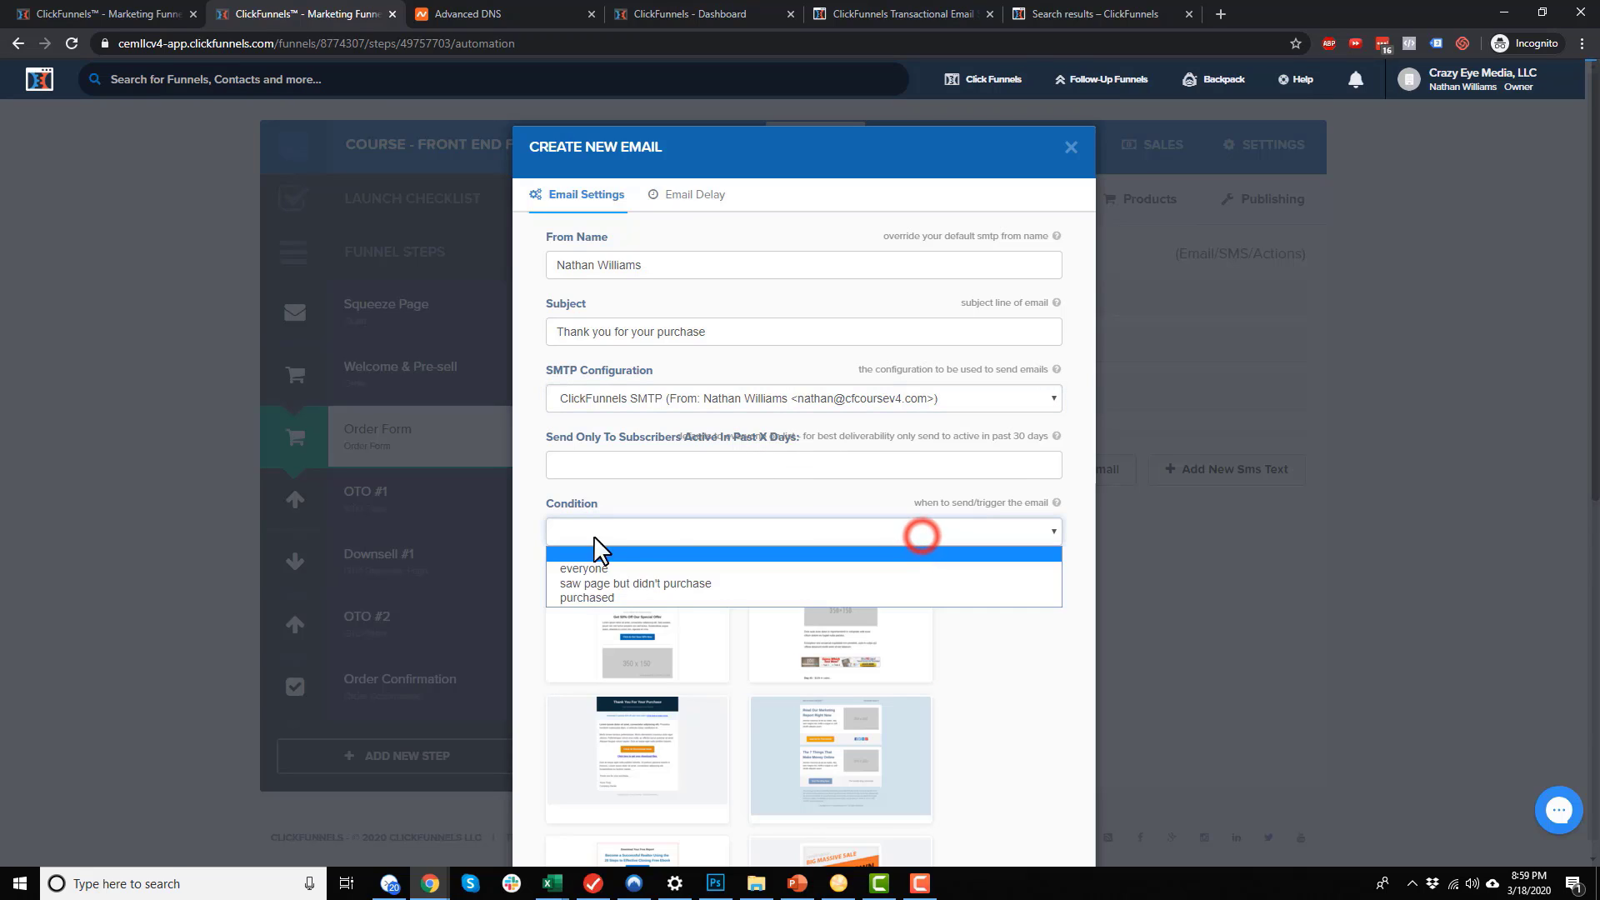
pyautogui.click(600, 597)
pyautogui.click(526, 533)
pyautogui.scroll(-3, 525, 537)
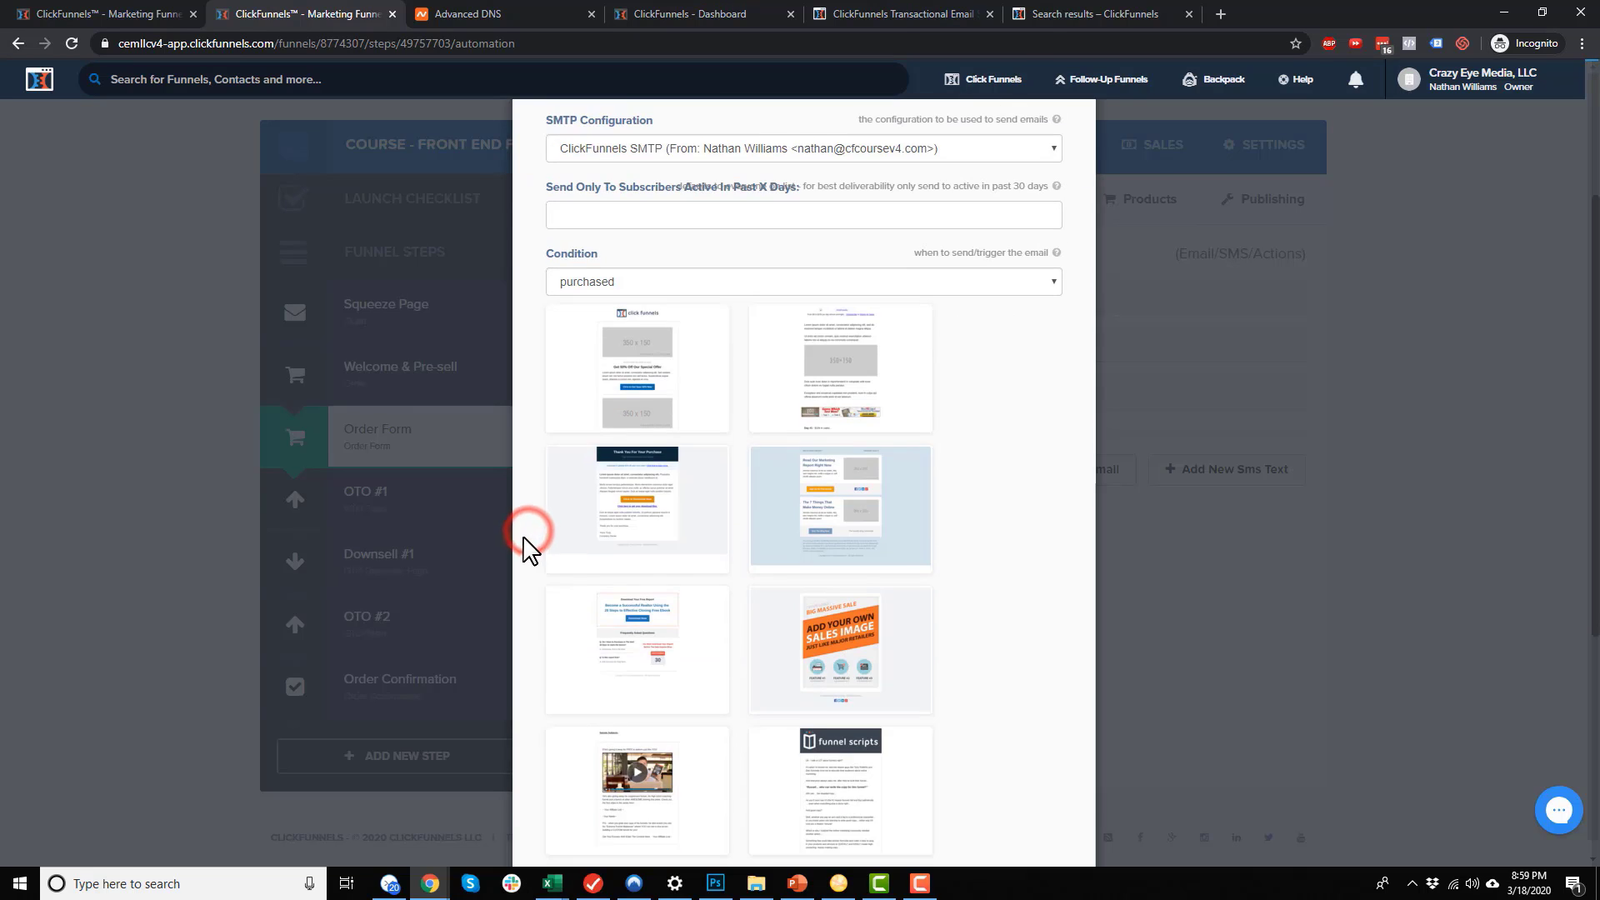
pyautogui.scroll(3, 526, 533)
pyautogui.click(694, 197)
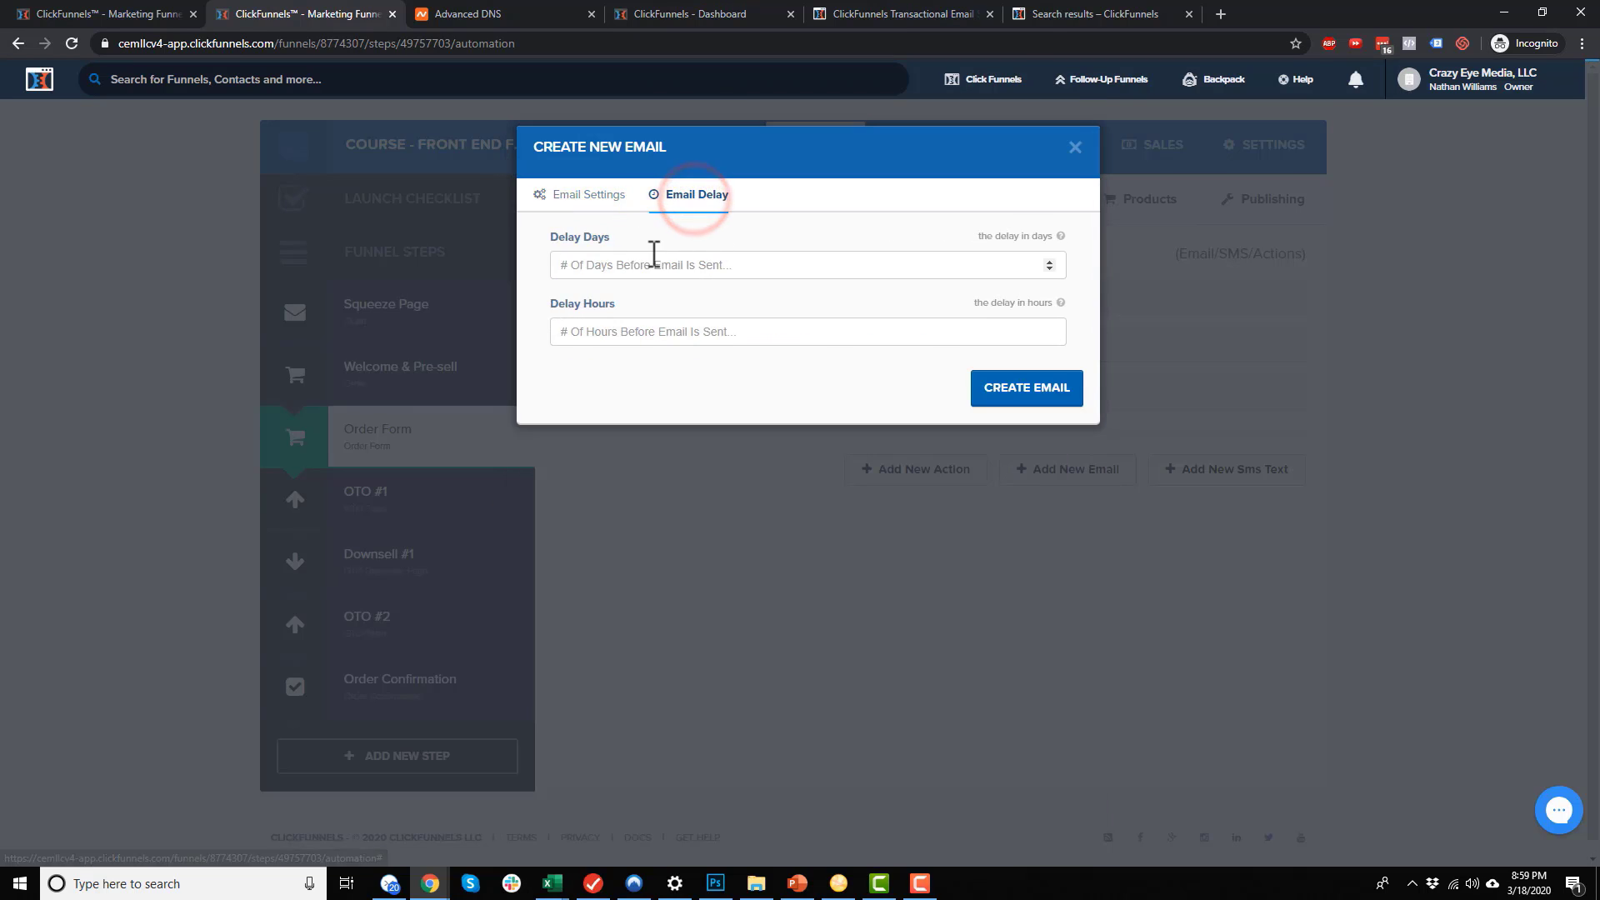
pyautogui.click(651, 334)
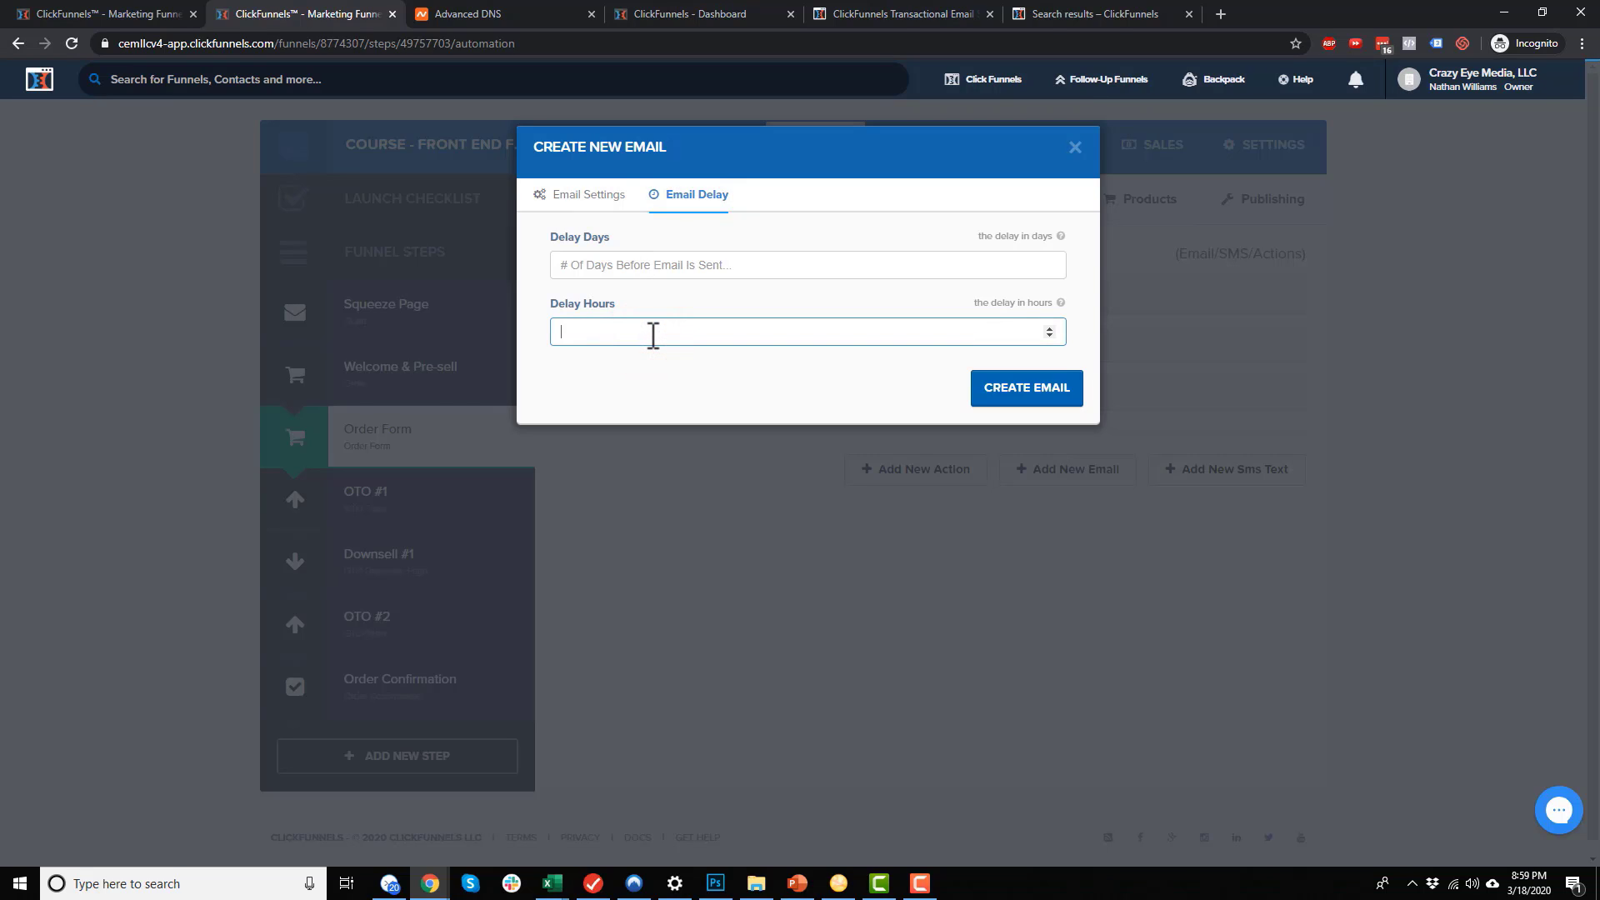
pyautogui.click(591, 197)
# Choose the video email template and create the 'Thank you for your purchase' email
pyautogui.scroll(-3, 829, 367)
pyautogui.scroll(-6, 825, 367)
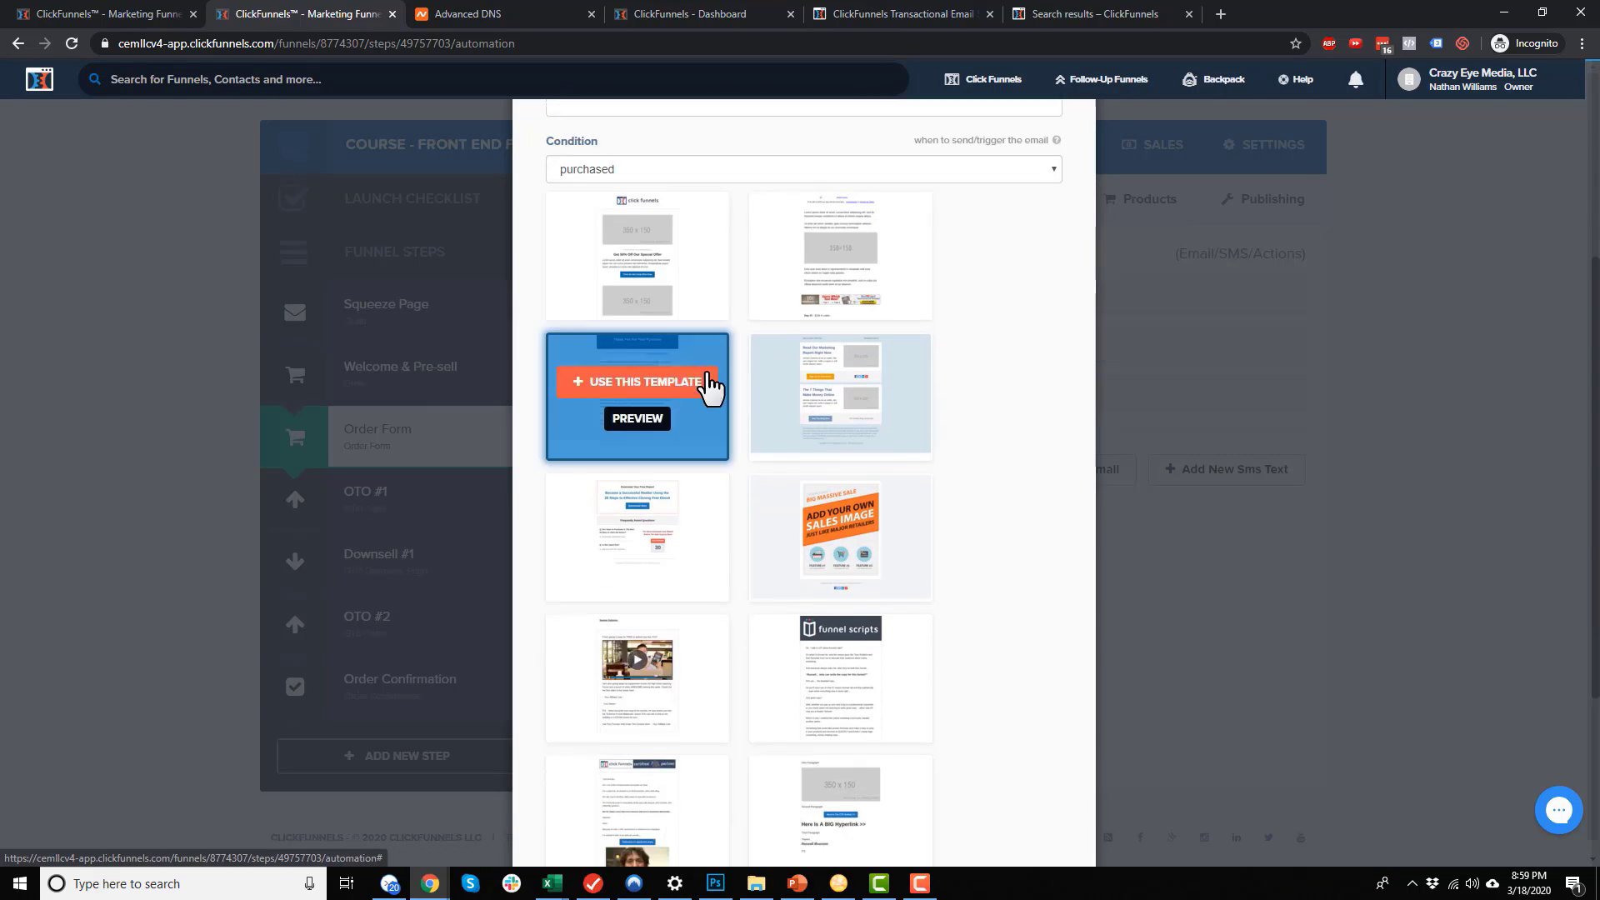
pyautogui.scroll(6, 818, 664)
pyautogui.scroll(3, 817, 617)
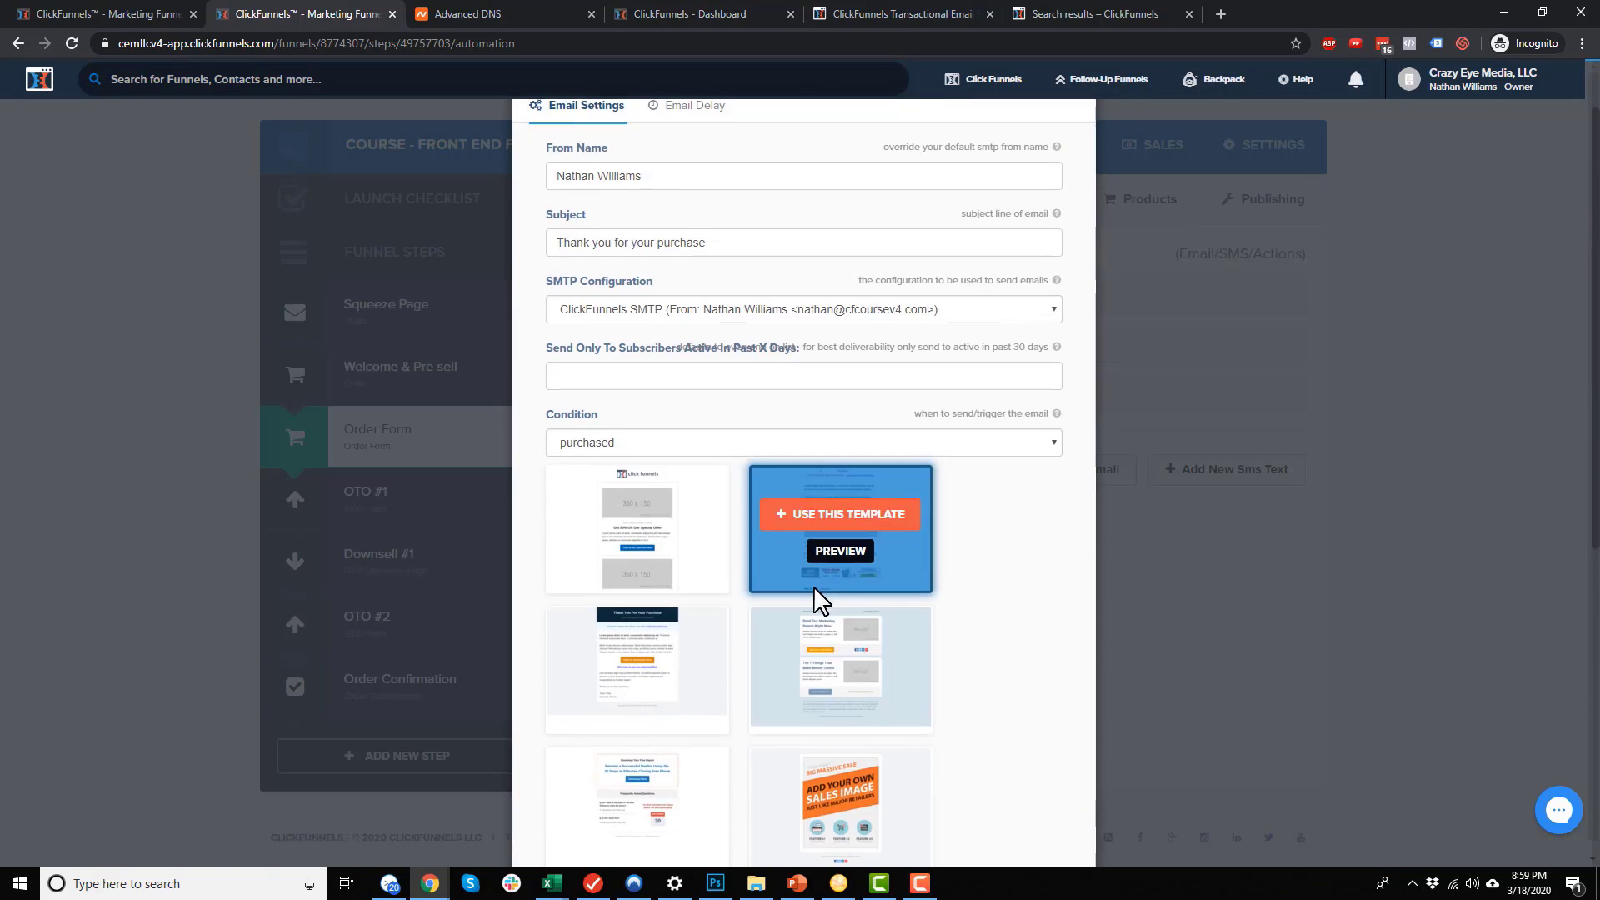
pyautogui.scroll(-5, 758, 458)
pyautogui.scroll(-5, 658, 500)
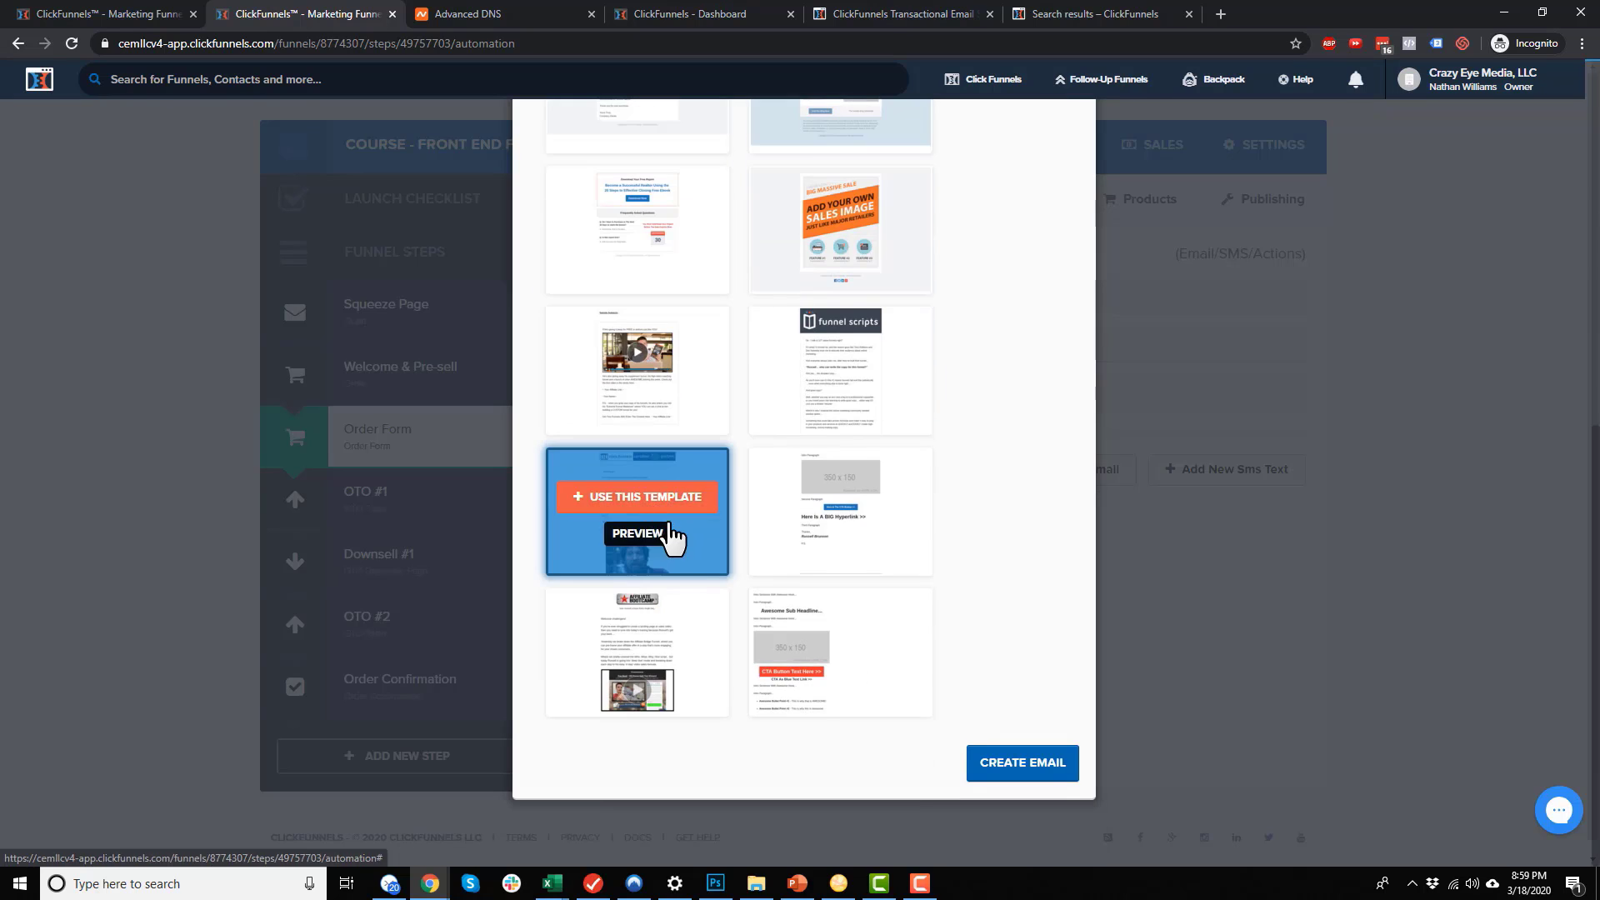
pyautogui.scroll(8, 725, 583)
pyautogui.scroll(-2, 692, 592)
pyautogui.scroll(-1, 759, 551)
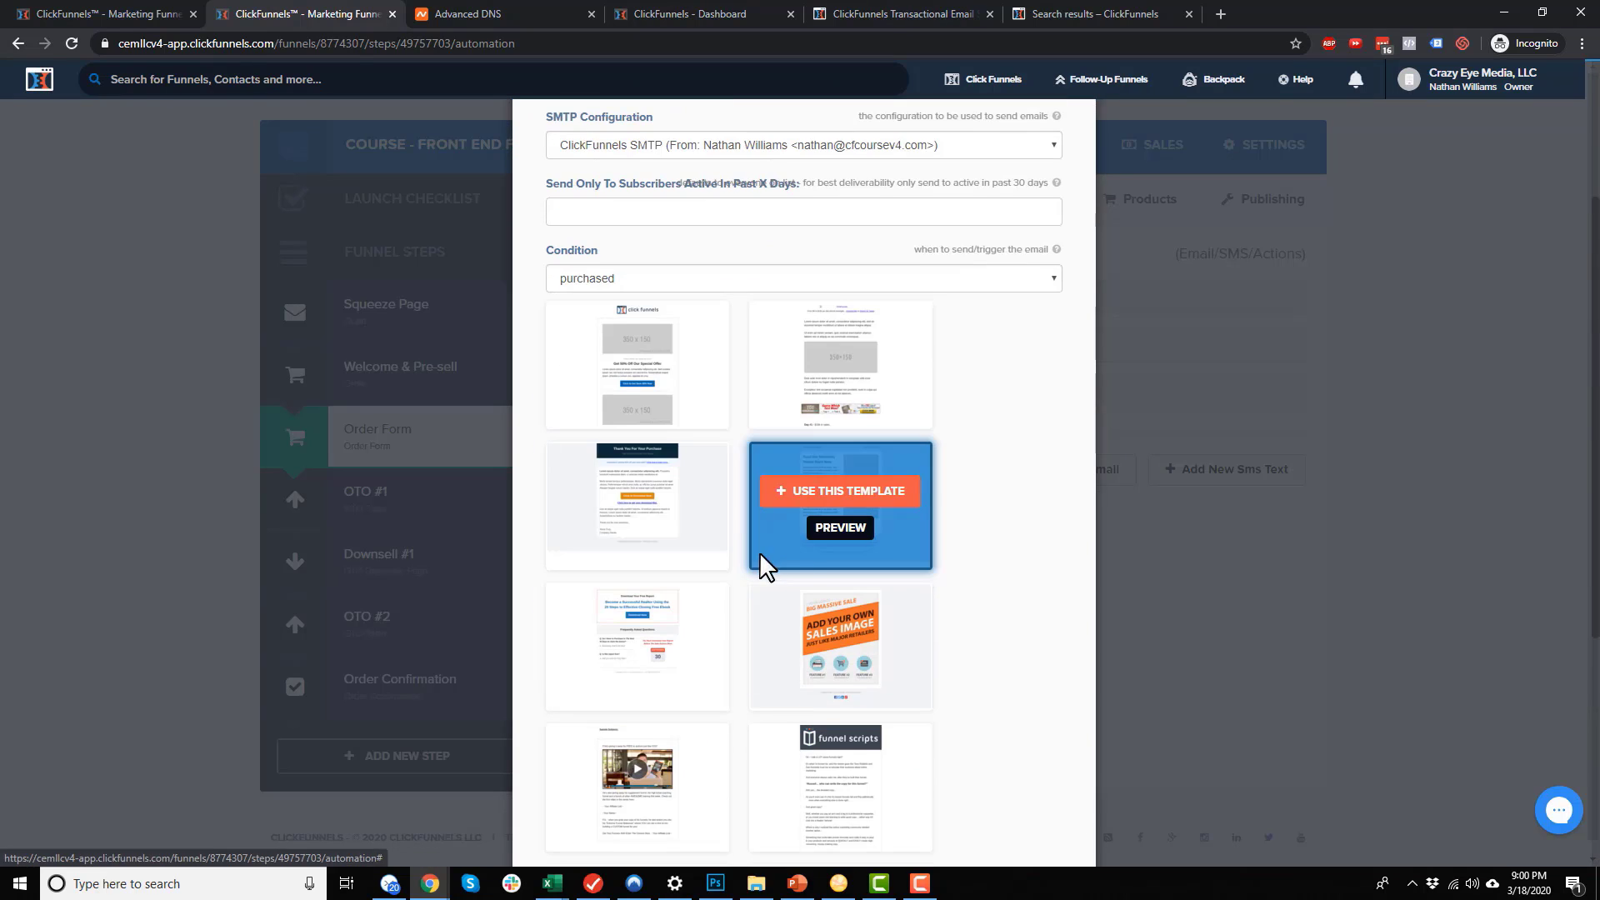
pyautogui.scroll(-6, 755, 557)
pyautogui.scroll(2, 821, 625)
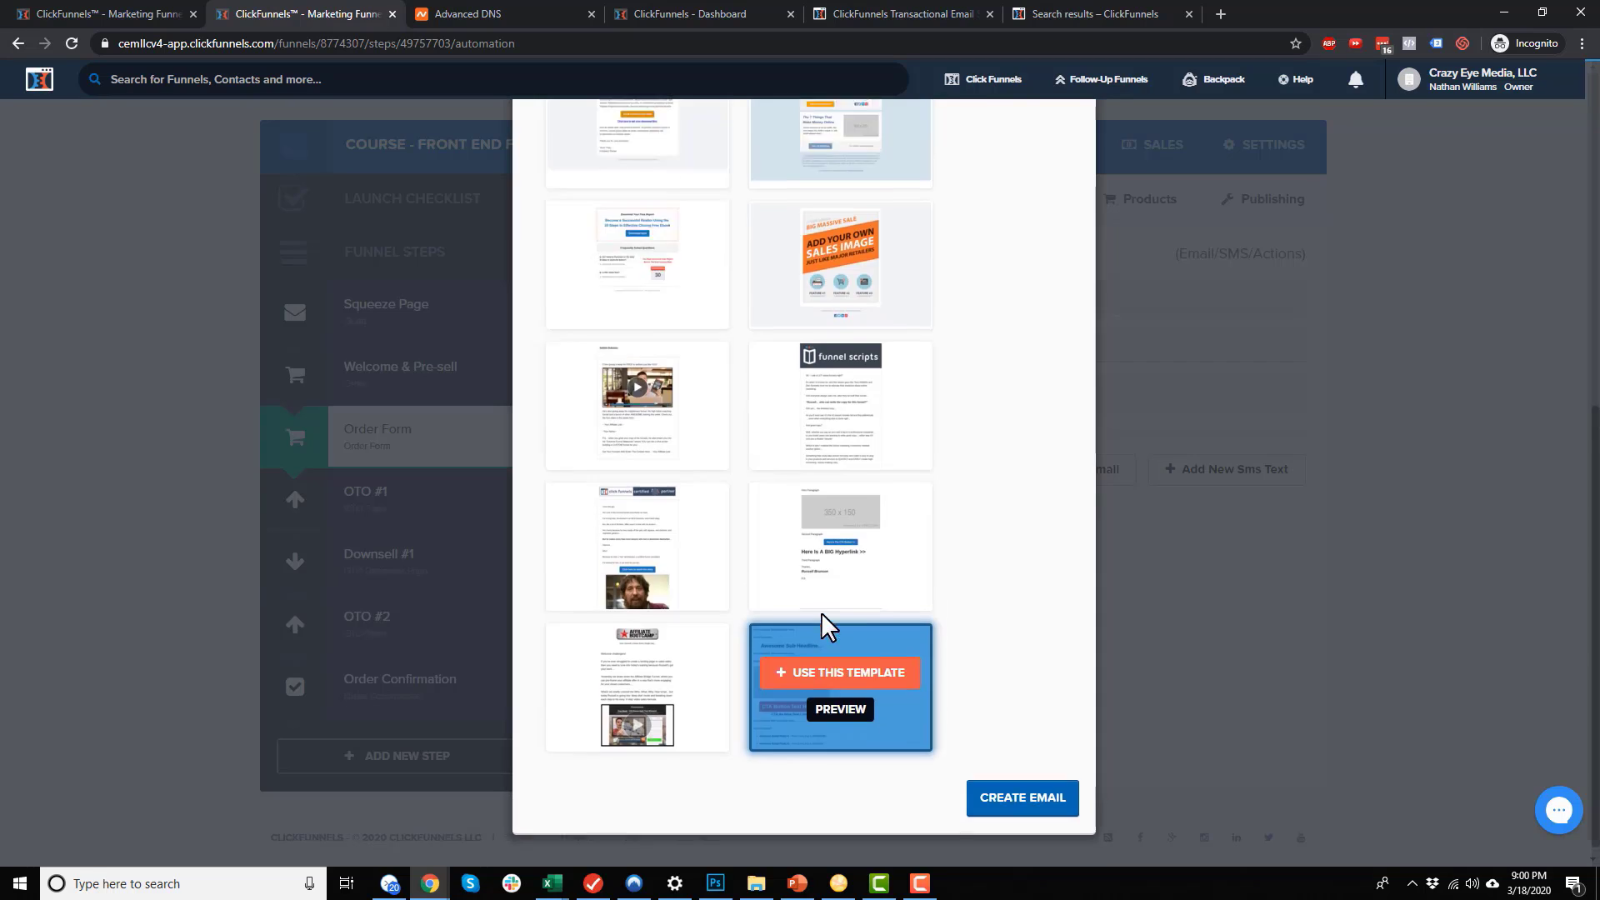
pyautogui.click(655, 529)
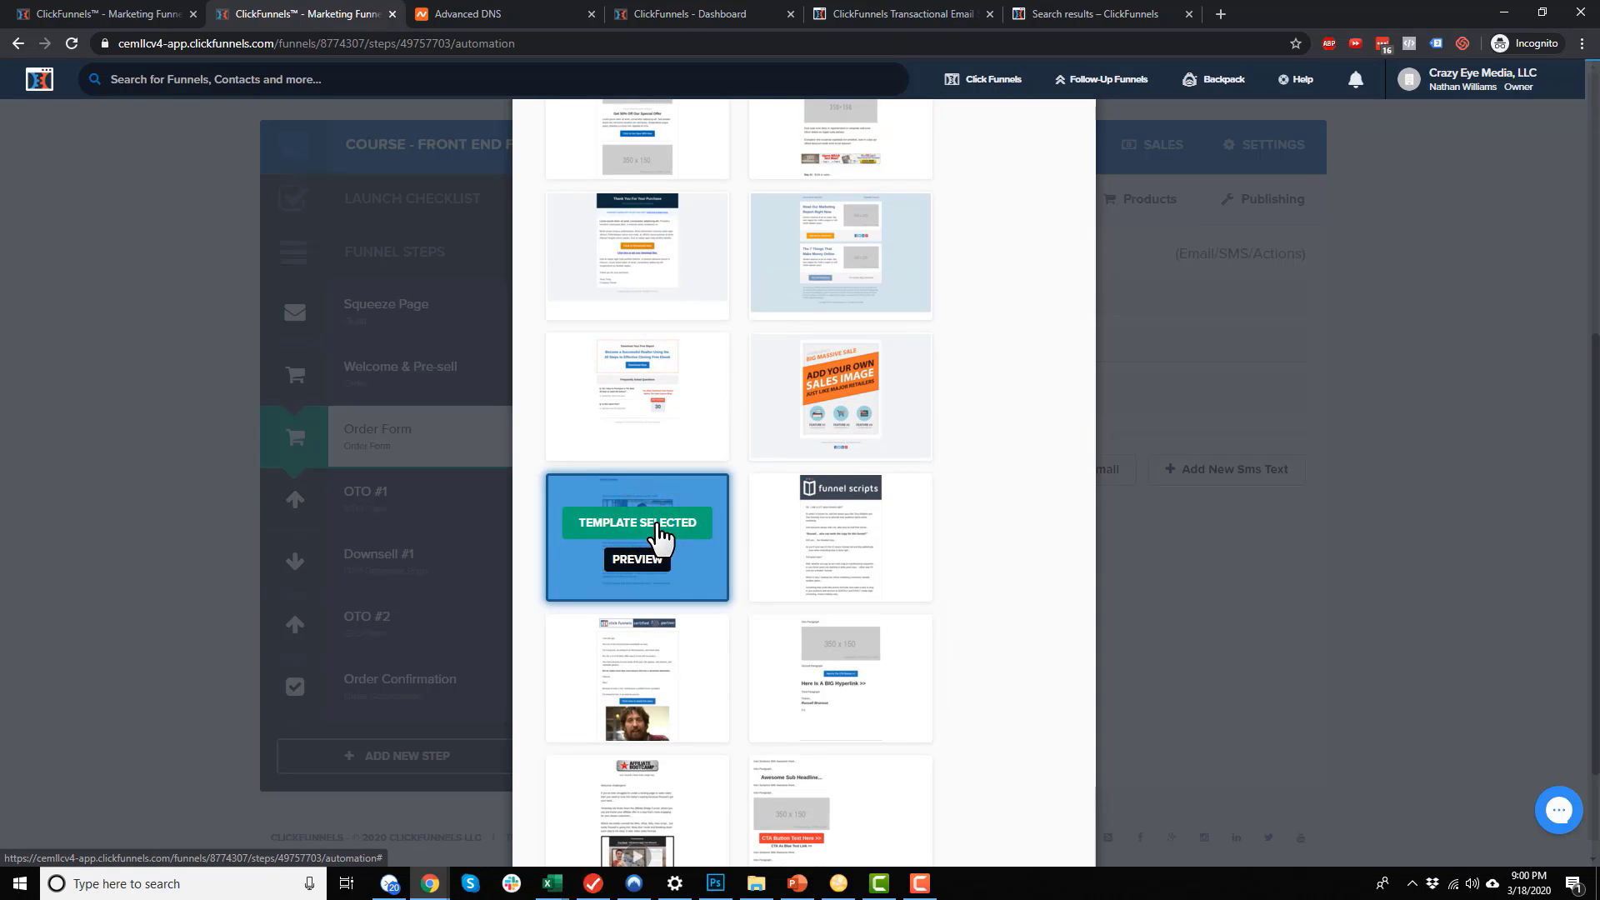
pyautogui.scroll(-2, 668, 542)
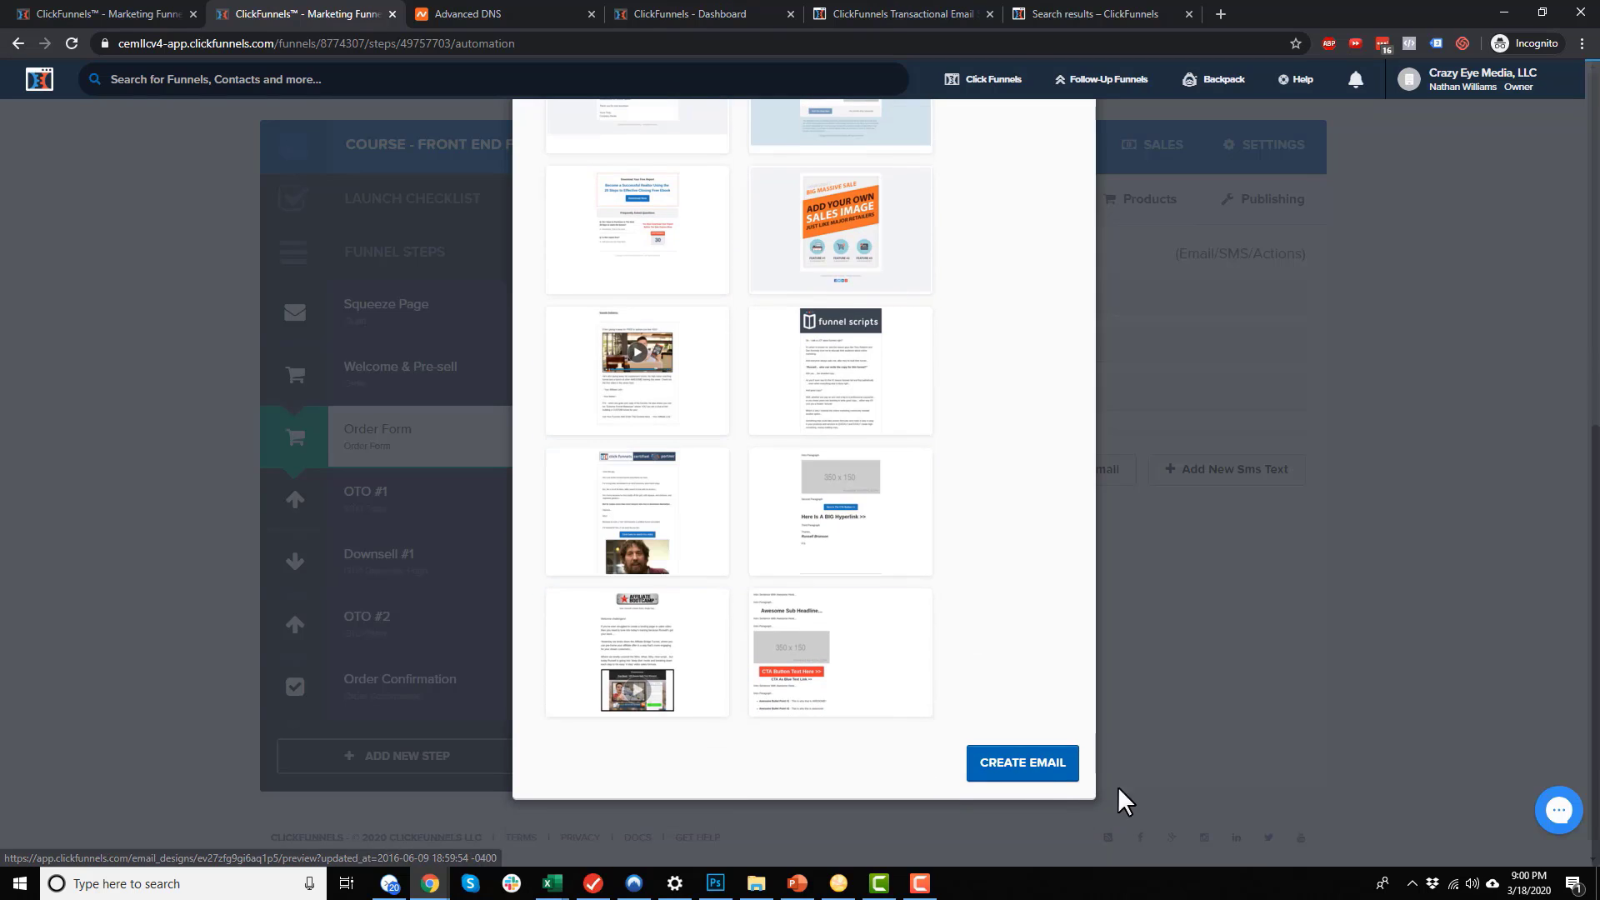
pyautogui.click(1044, 763)
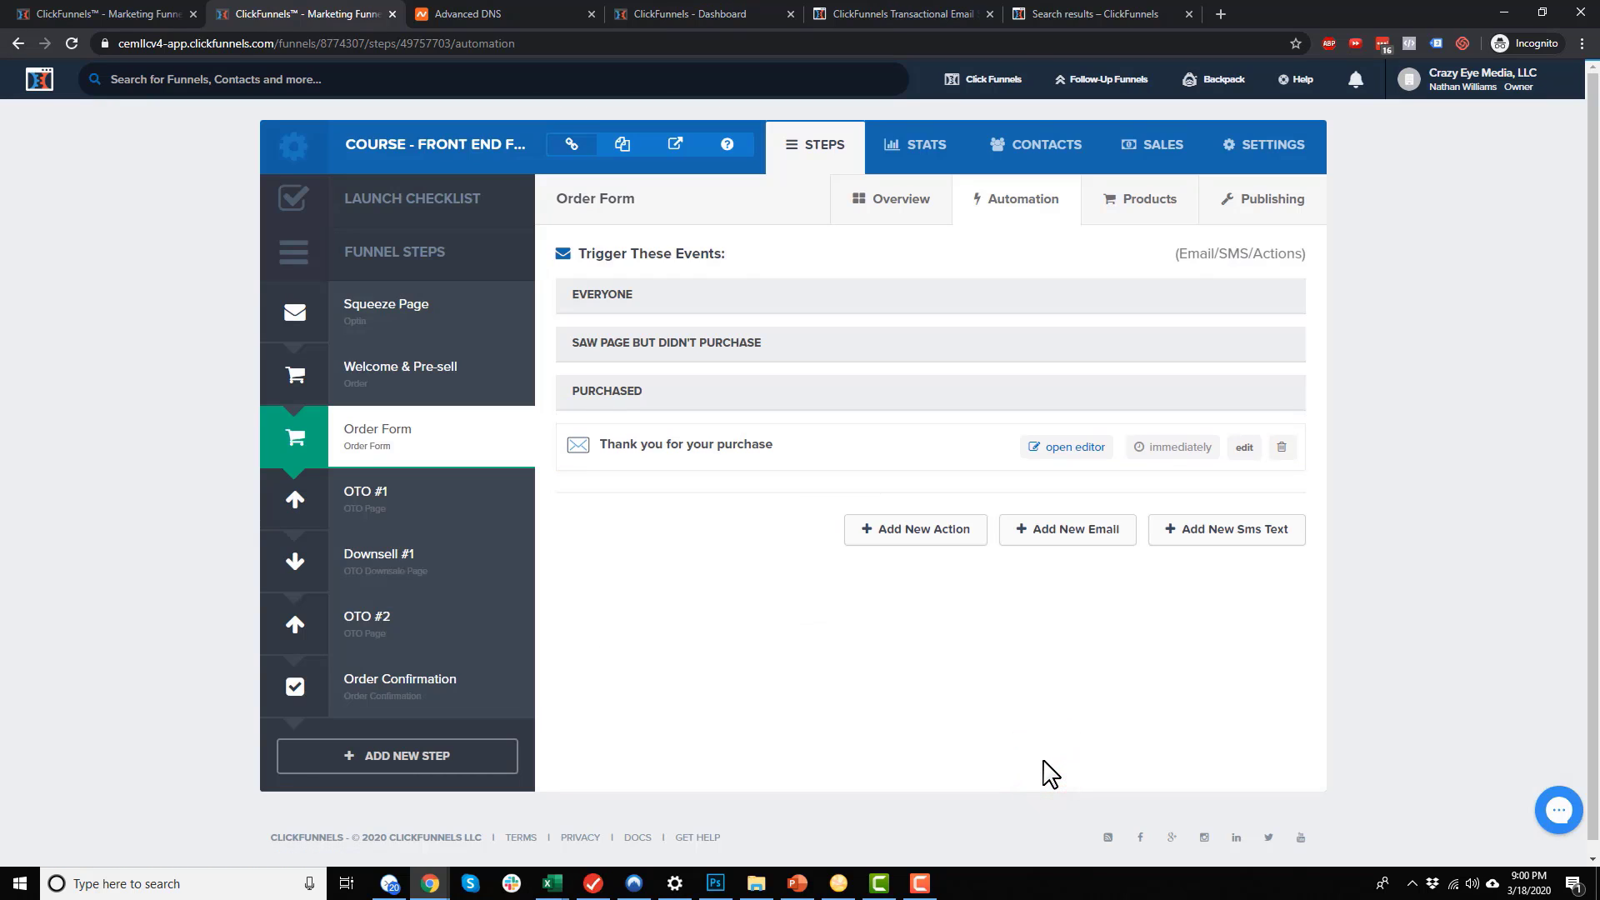
# Open the new email and type placeholder text into its Sample Subjects element
pyautogui.click(1084, 454)
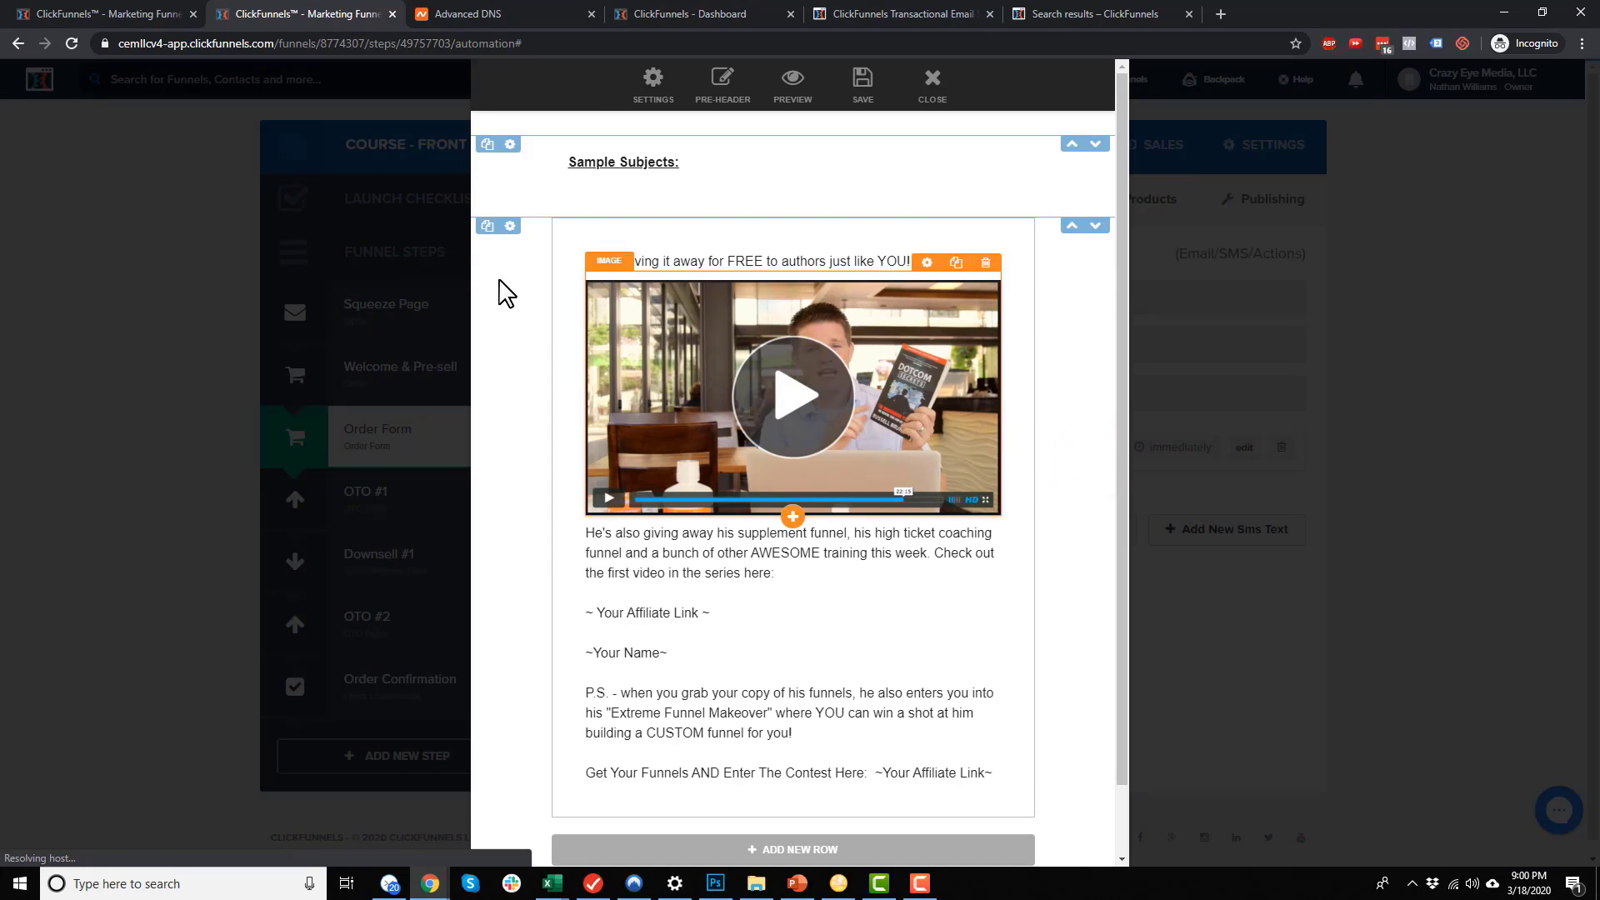
pyautogui.click(707, 160)
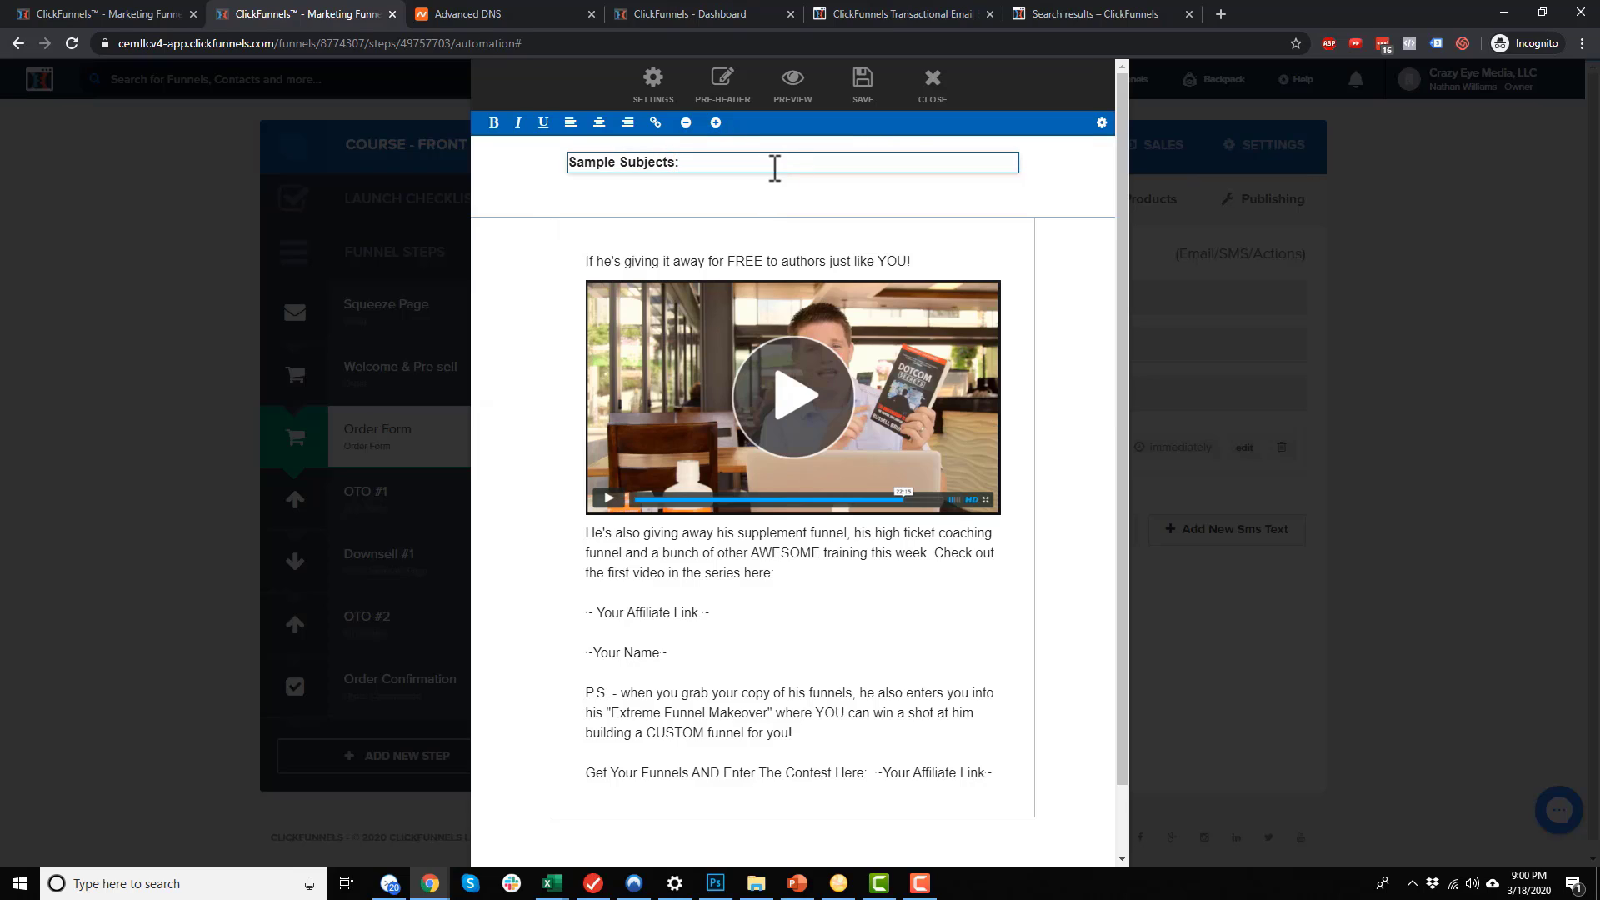
pyautogui.moveTo(747, 165); pyautogui.dragTo(573, 178)
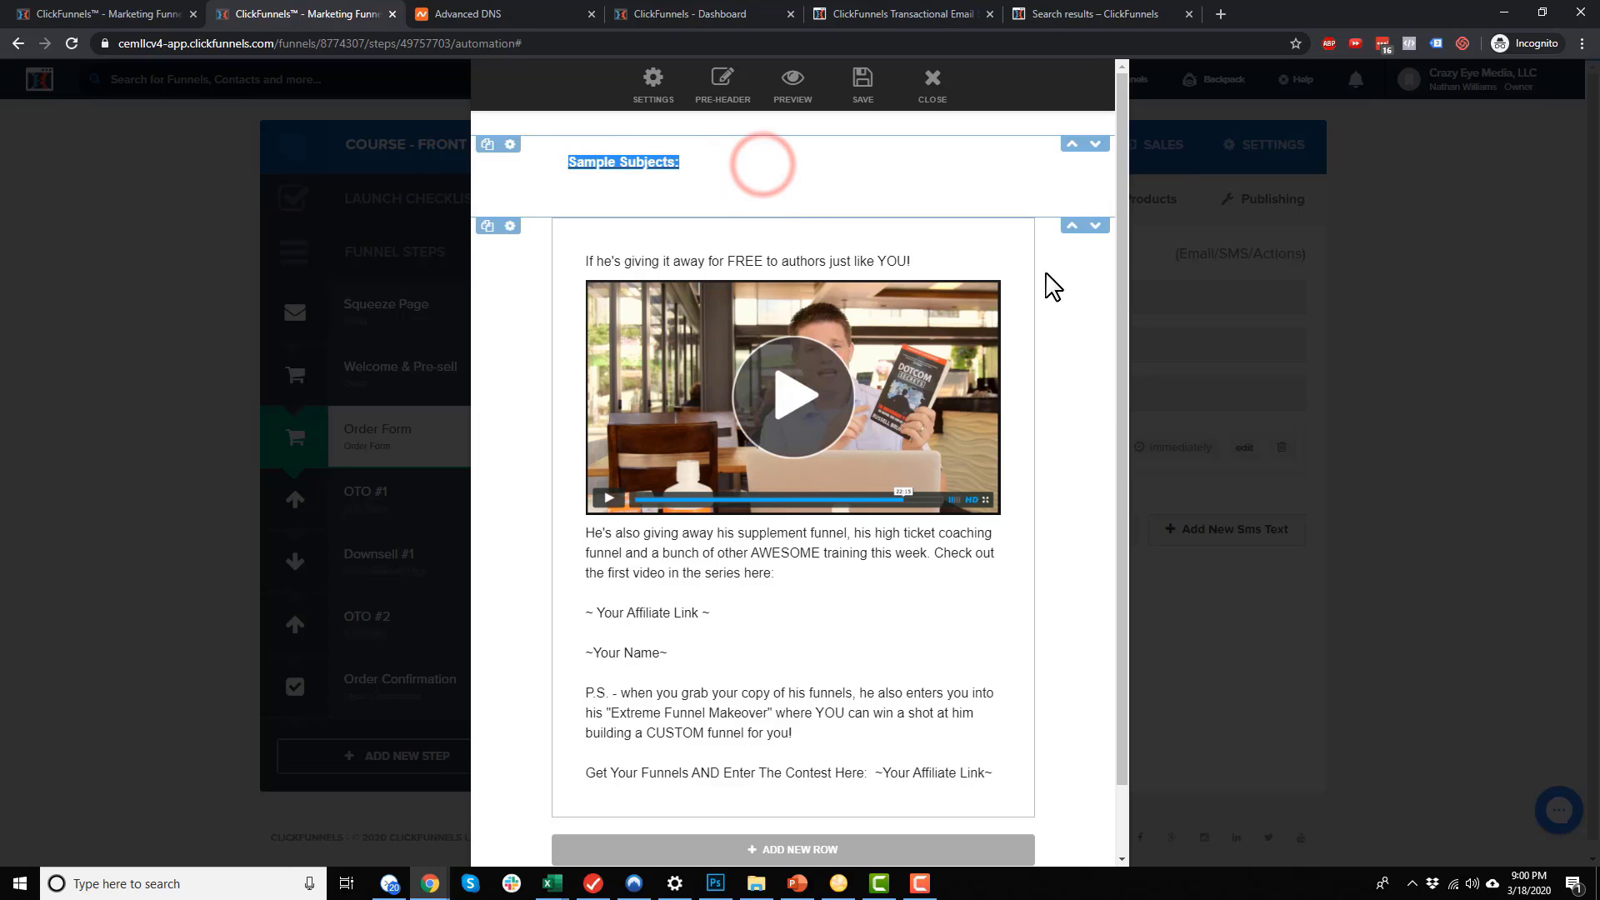
pyautogui.click(1073, 344)
pyautogui.click(743, 154)
pyautogui.click(666, 164)
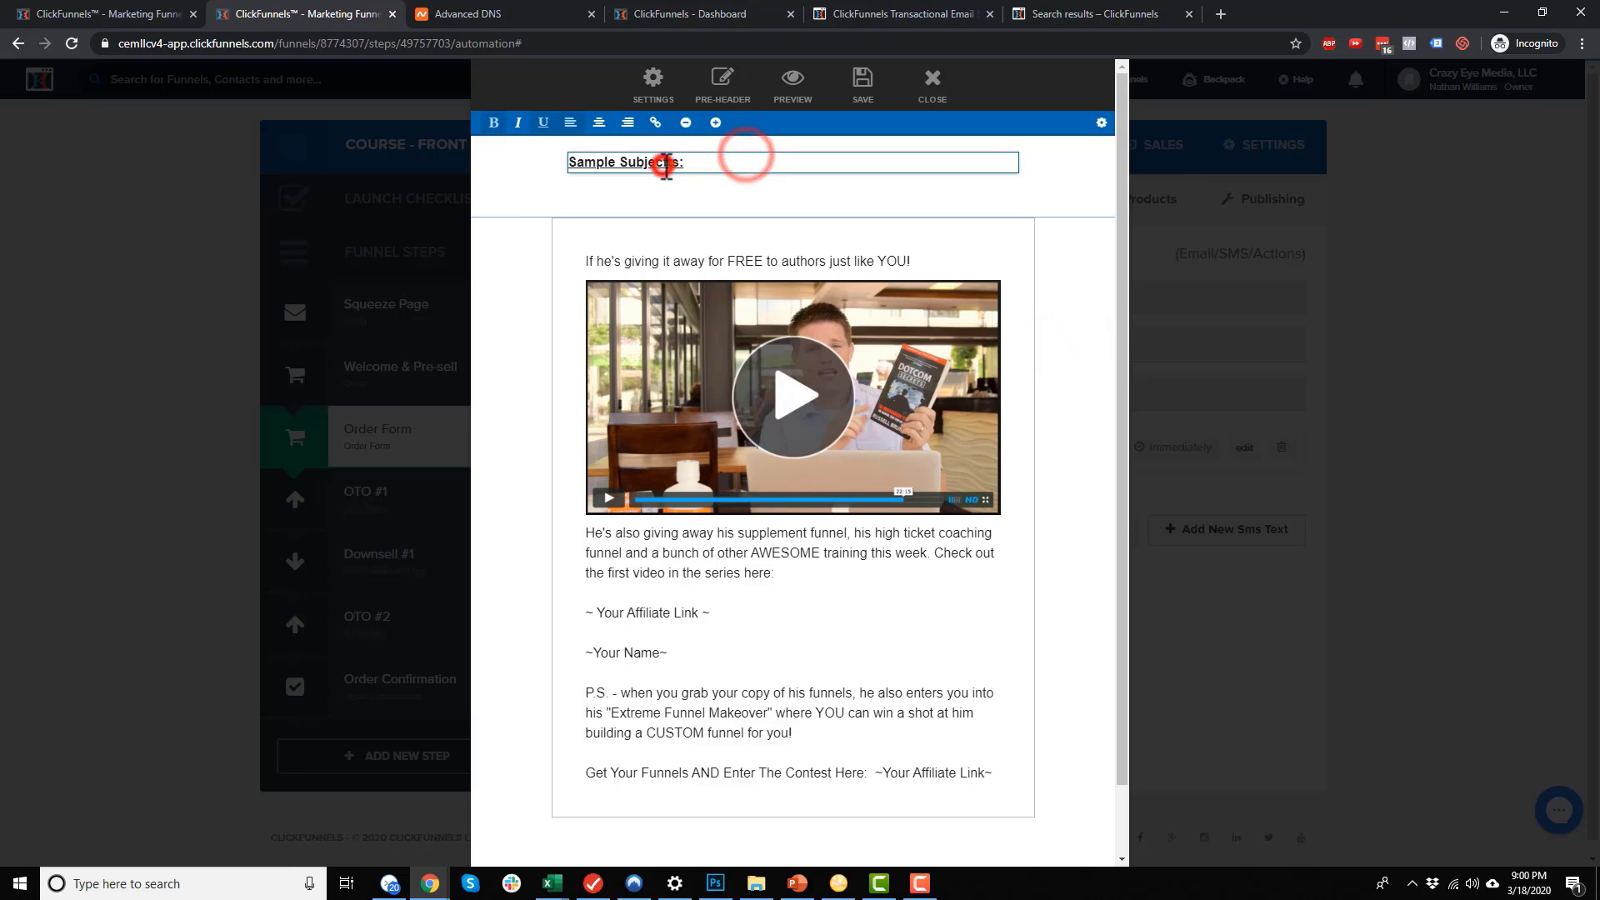
pyautogui.write('fdasdfasd')
pyautogui.click(1056, 341)
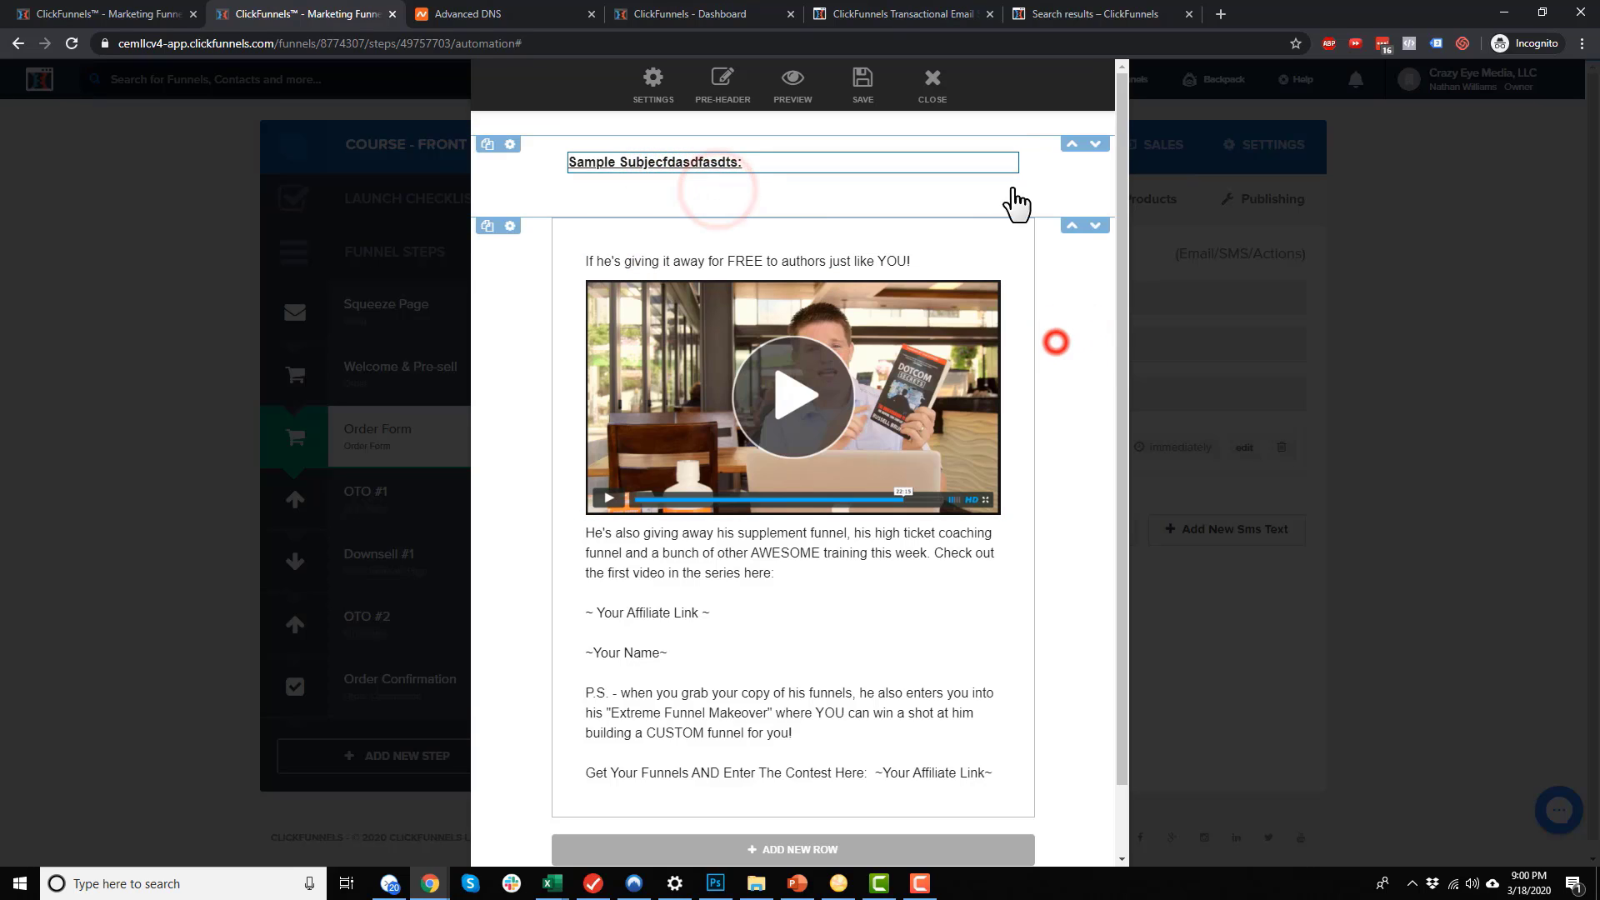
# Delete the Sample Subjects element and the emptied top row
pyautogui.click(1004, 146)
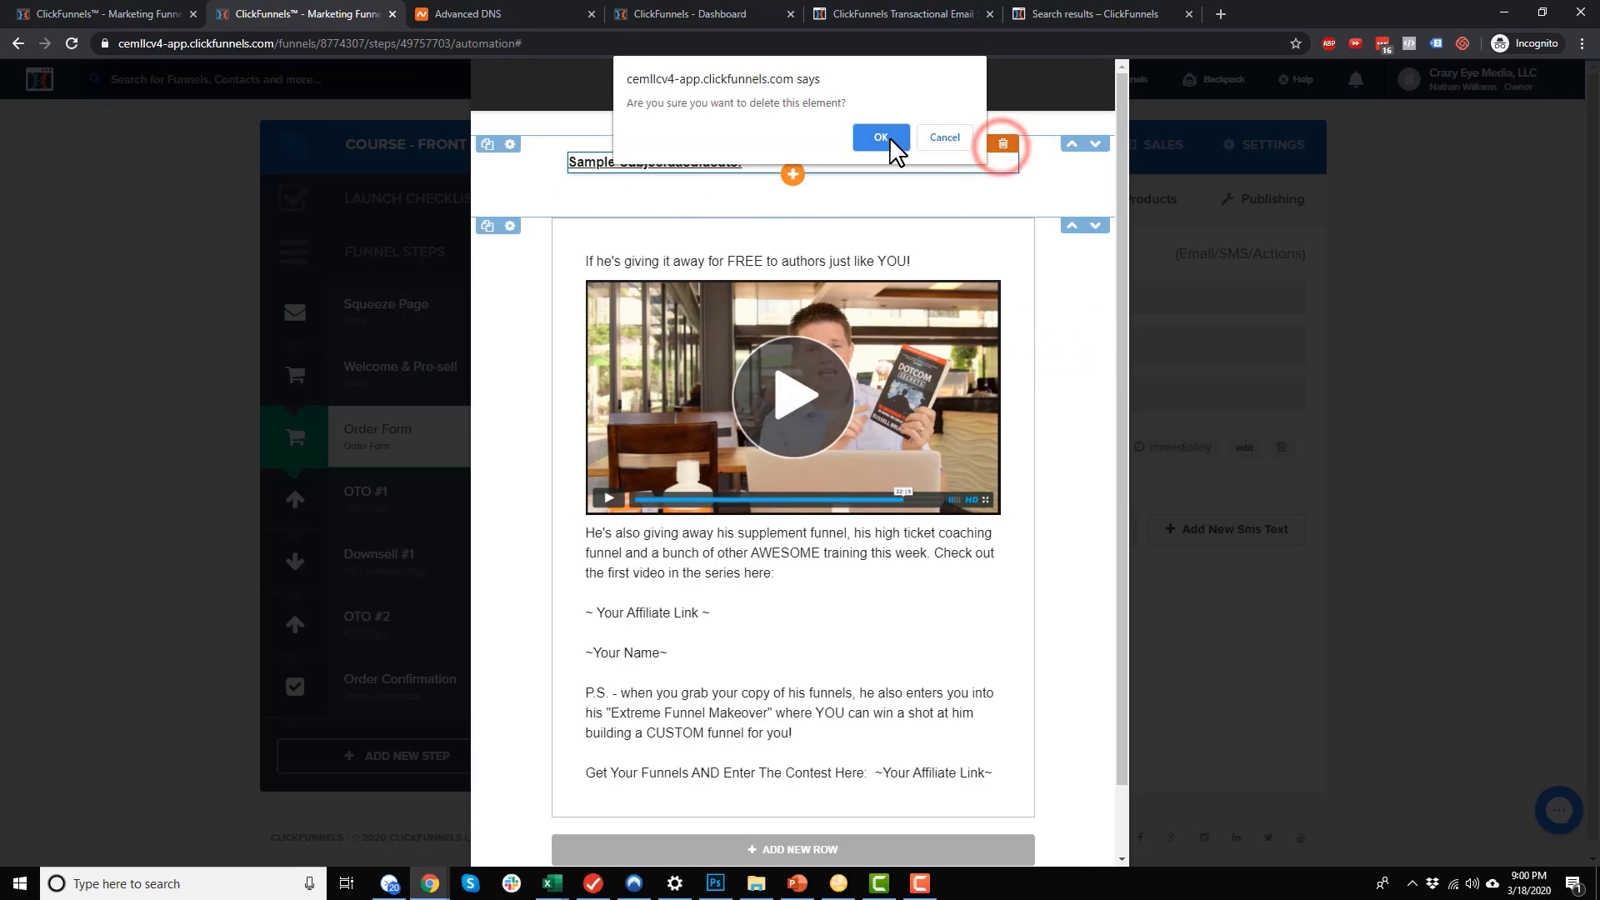
pyautogui.click(880, 138)
pyautogui.click(510, 144)
pyautogui.click(598, 458)
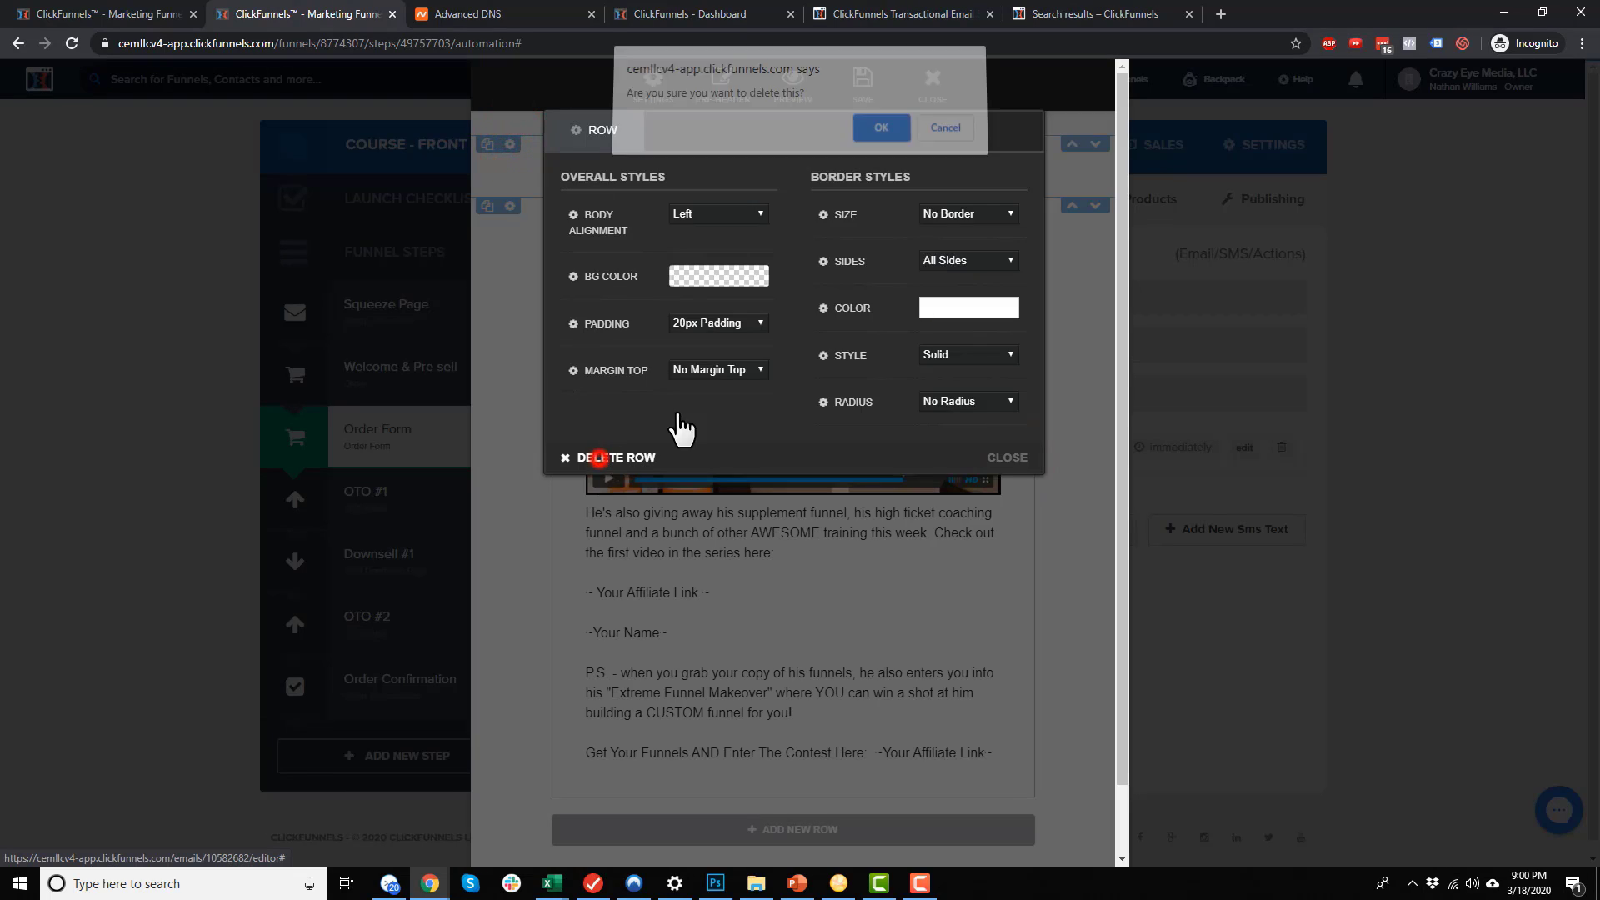
pyautogui.click(881, 128)
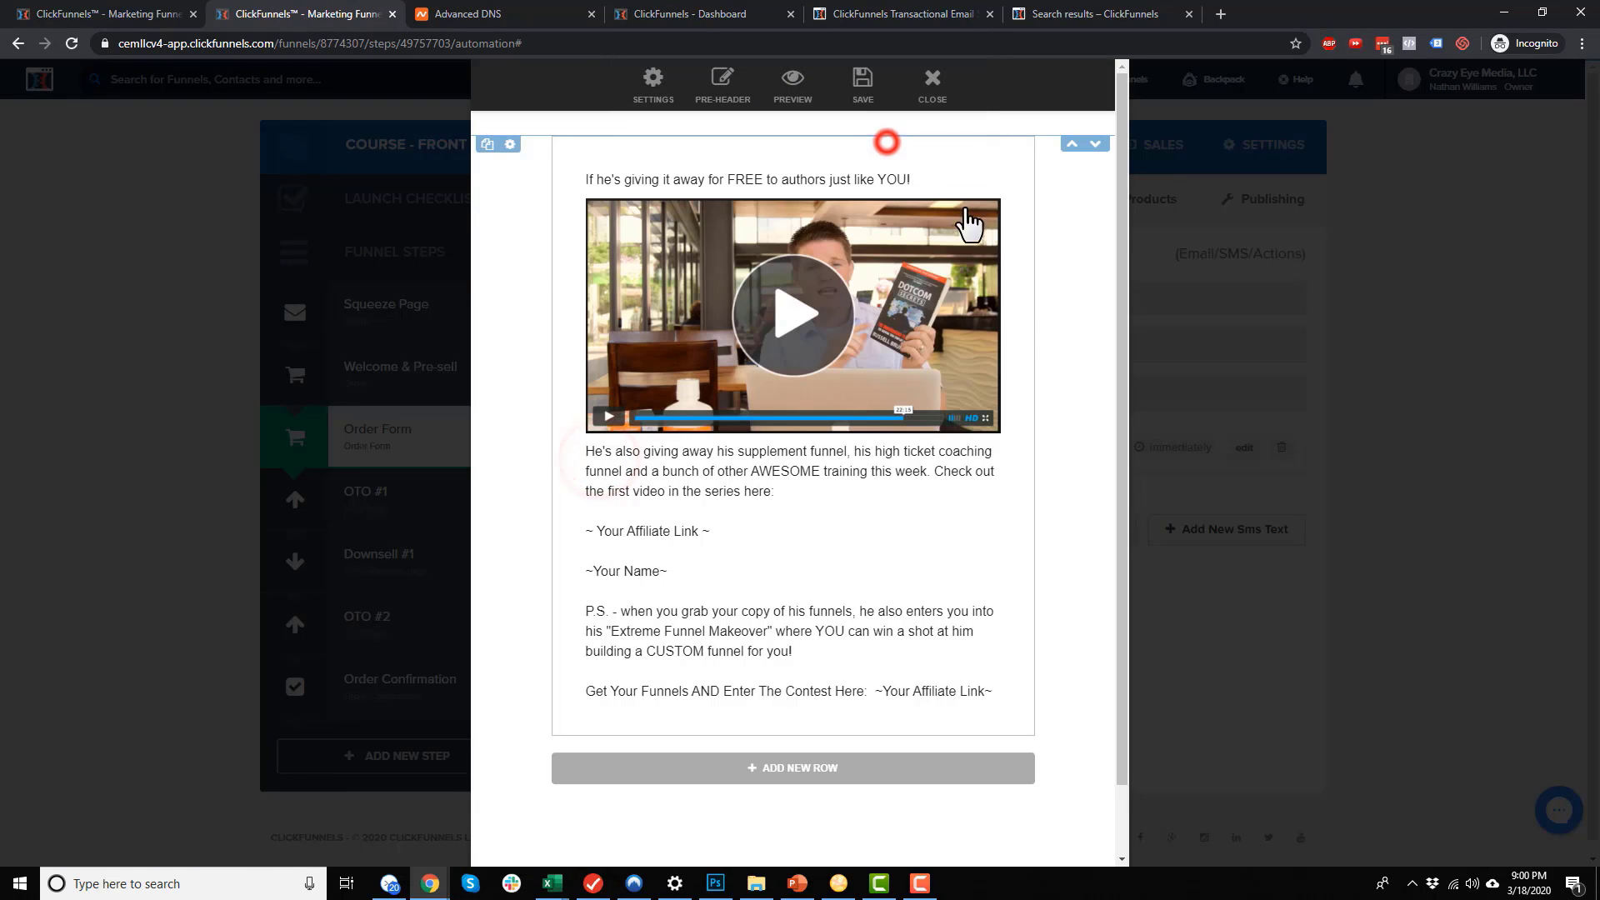
# Check the video image's settings and image picker, closing them unchanged
pyautogui.click(830, 288)
pyautogui.click(991, 249)
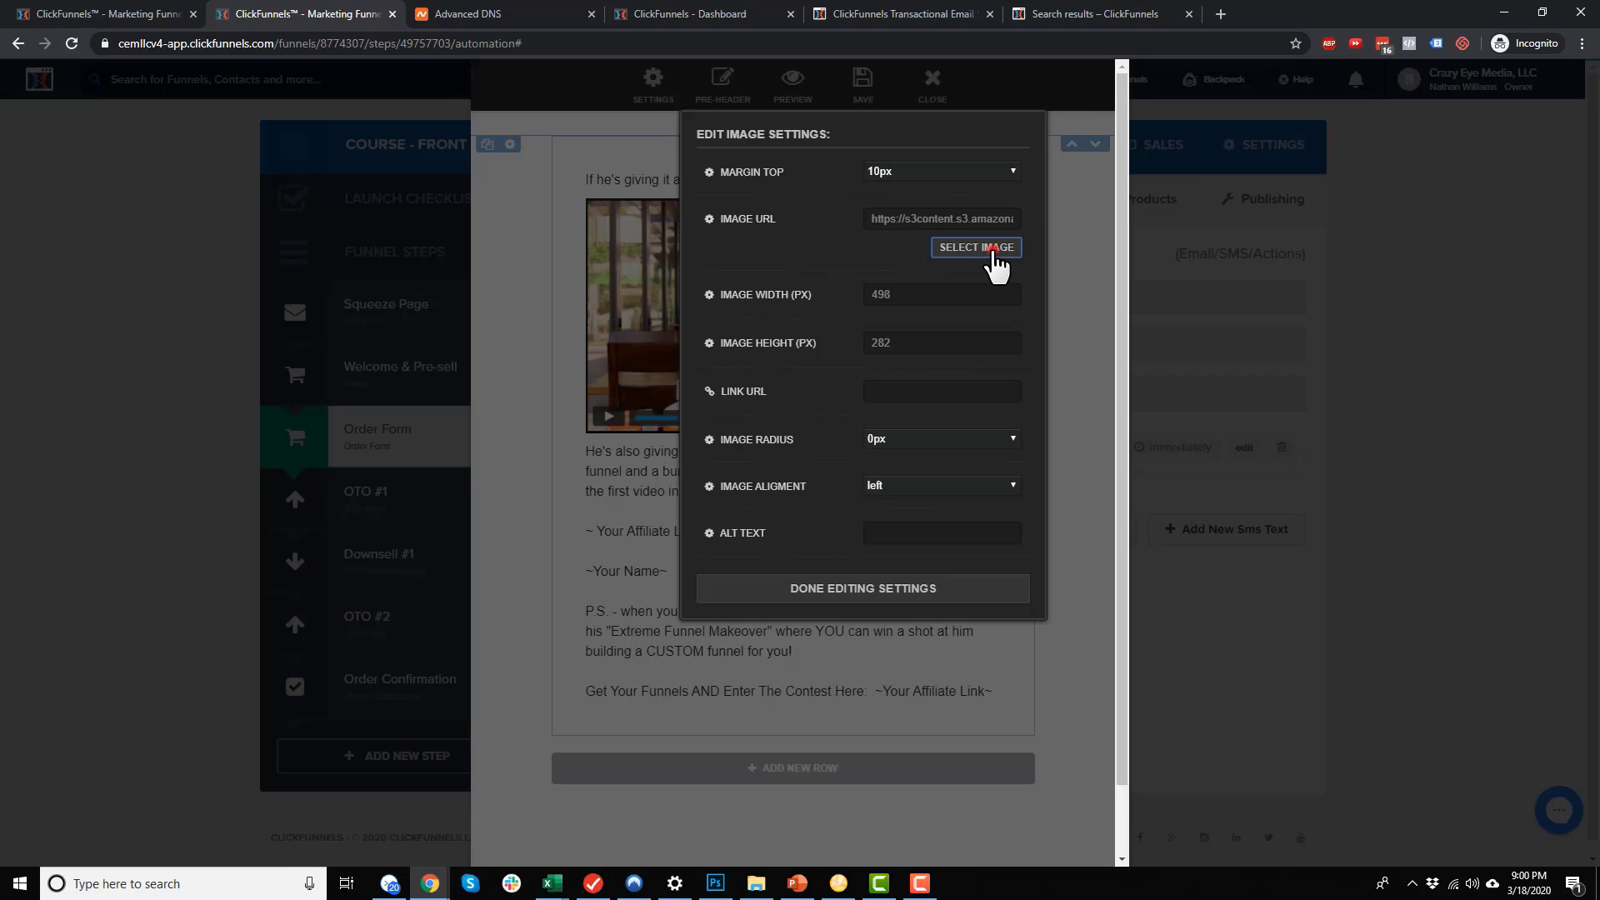
pyautogui.click(1049, 147)
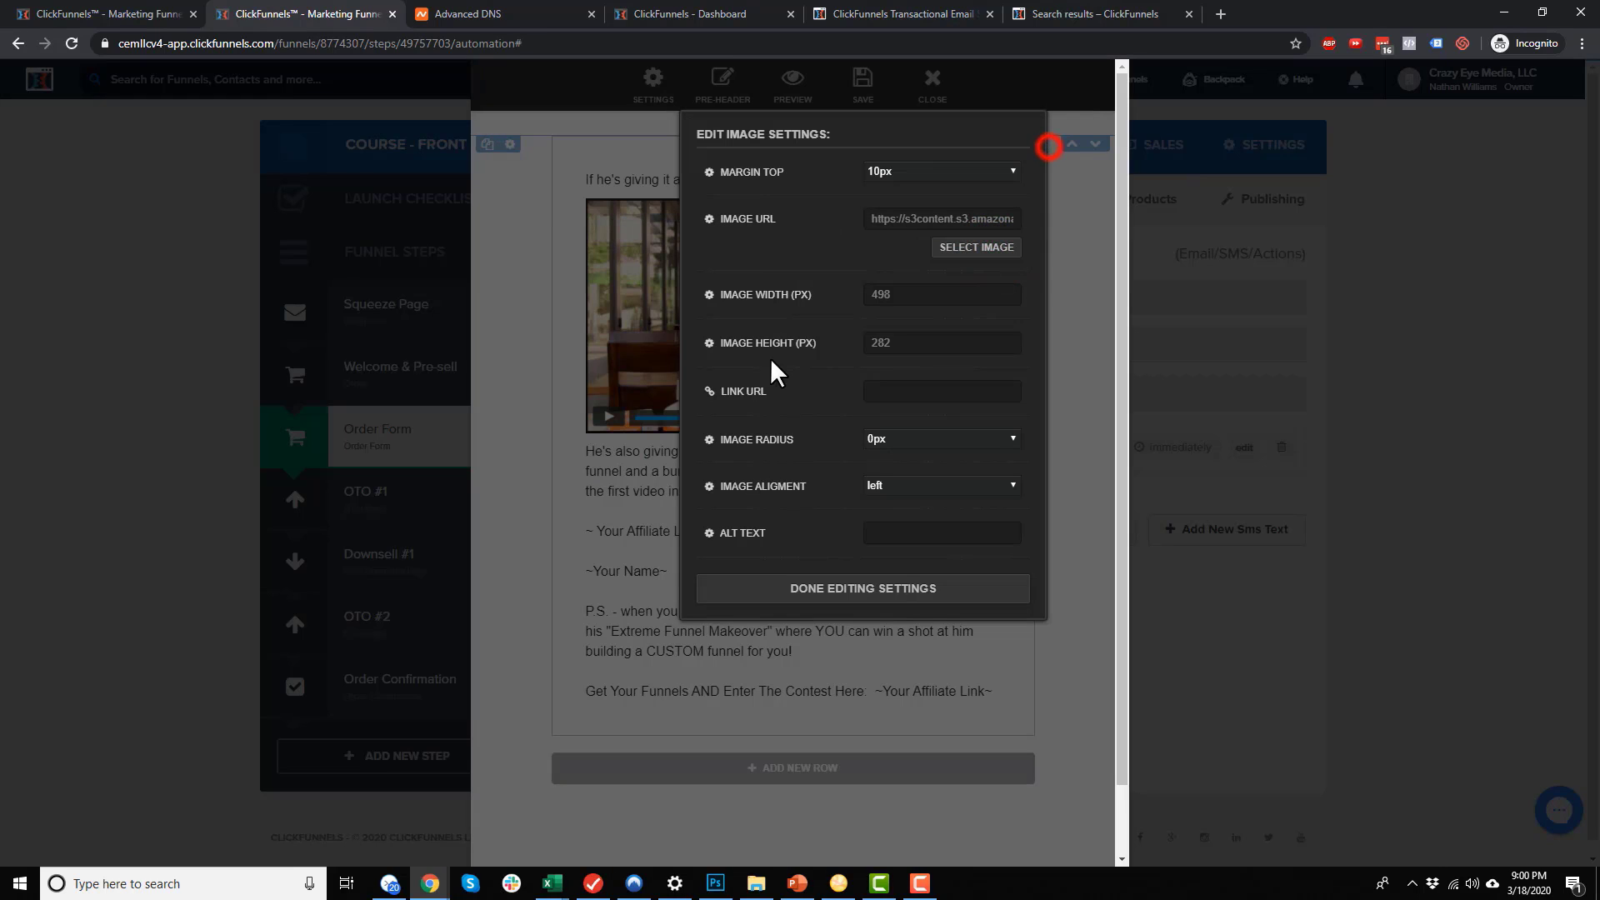
pyautogui.click(883, 586)
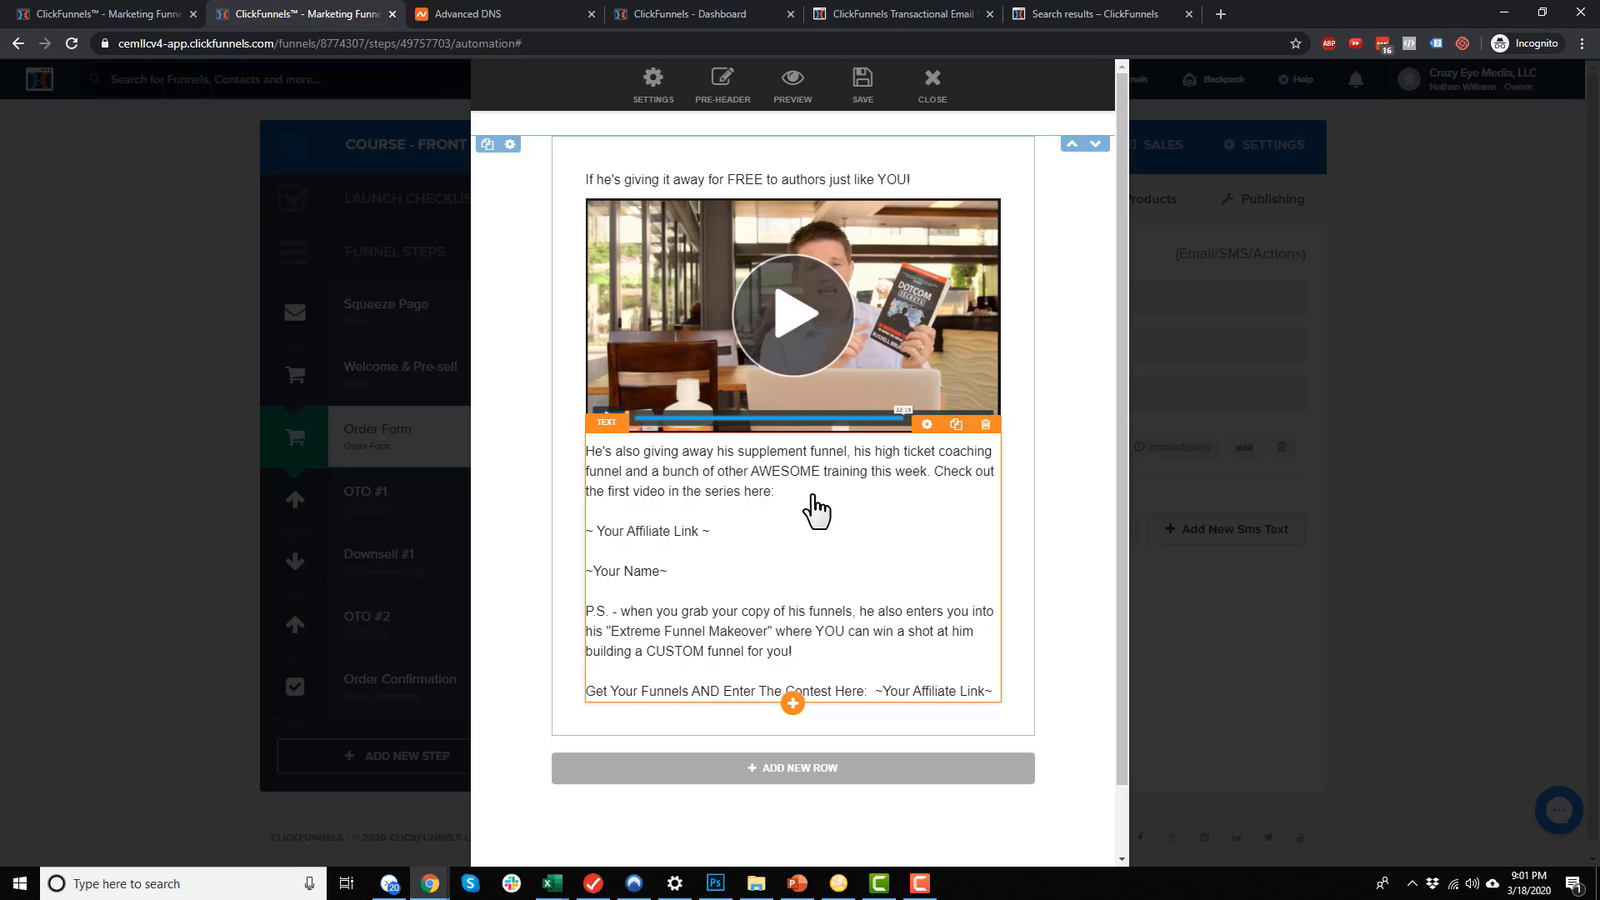
# Save the edited email and close the email editor
pyautogui.scroll(-1, 771, 462)
pyautogui.scroll(1, 784, 453)
pyautogui.scroll(-1, 788, 467)
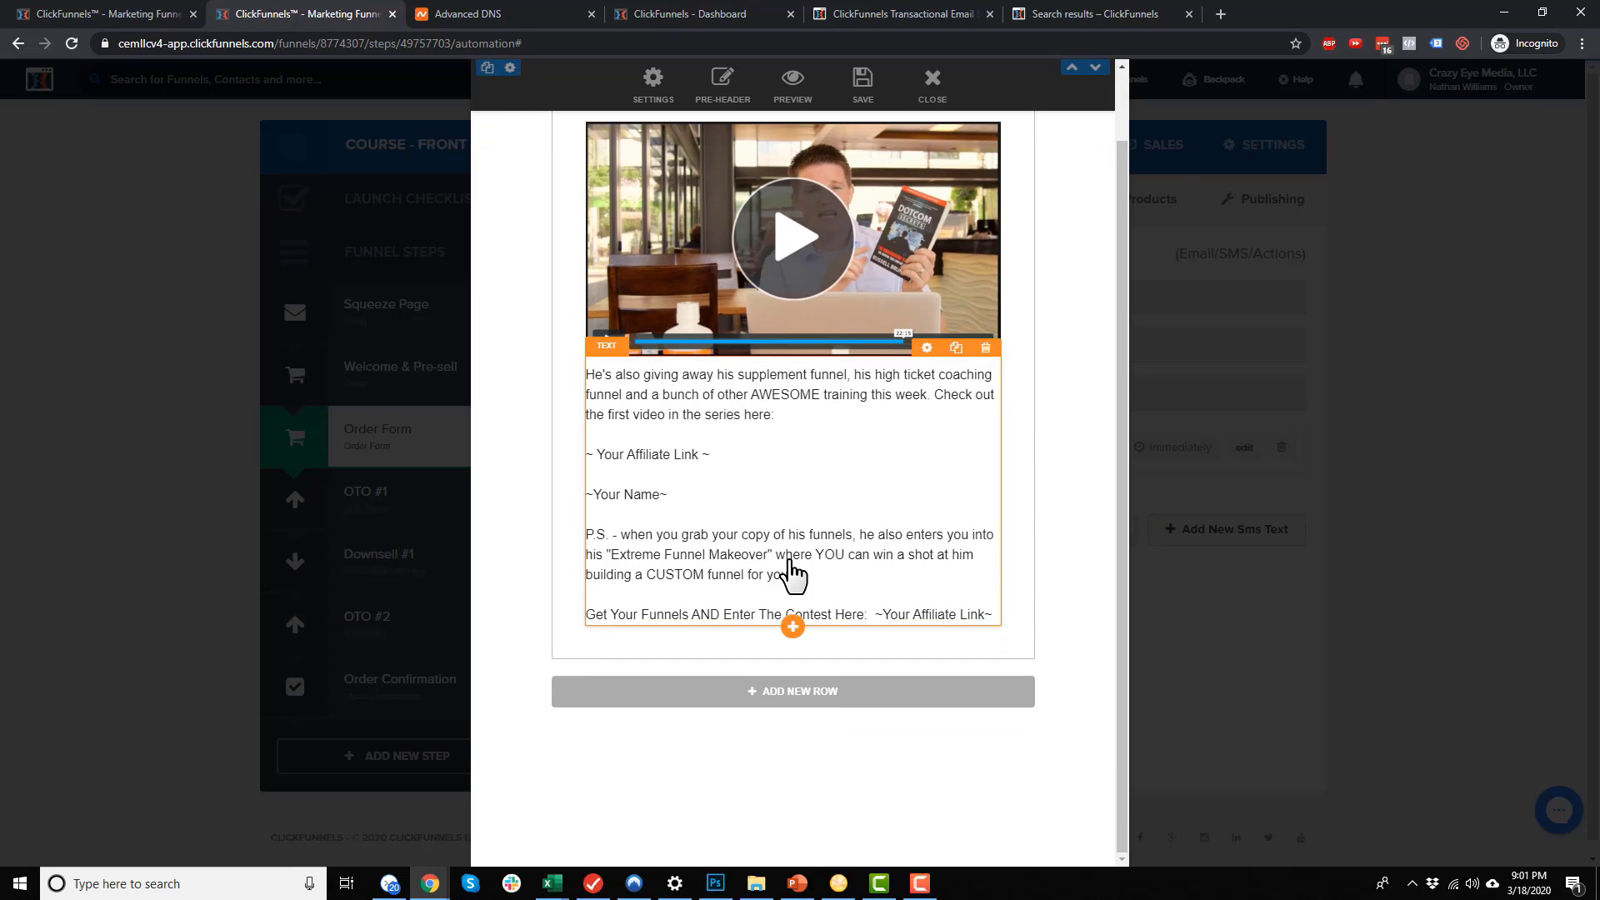
pyautogui.scroll(1, 753, 553)
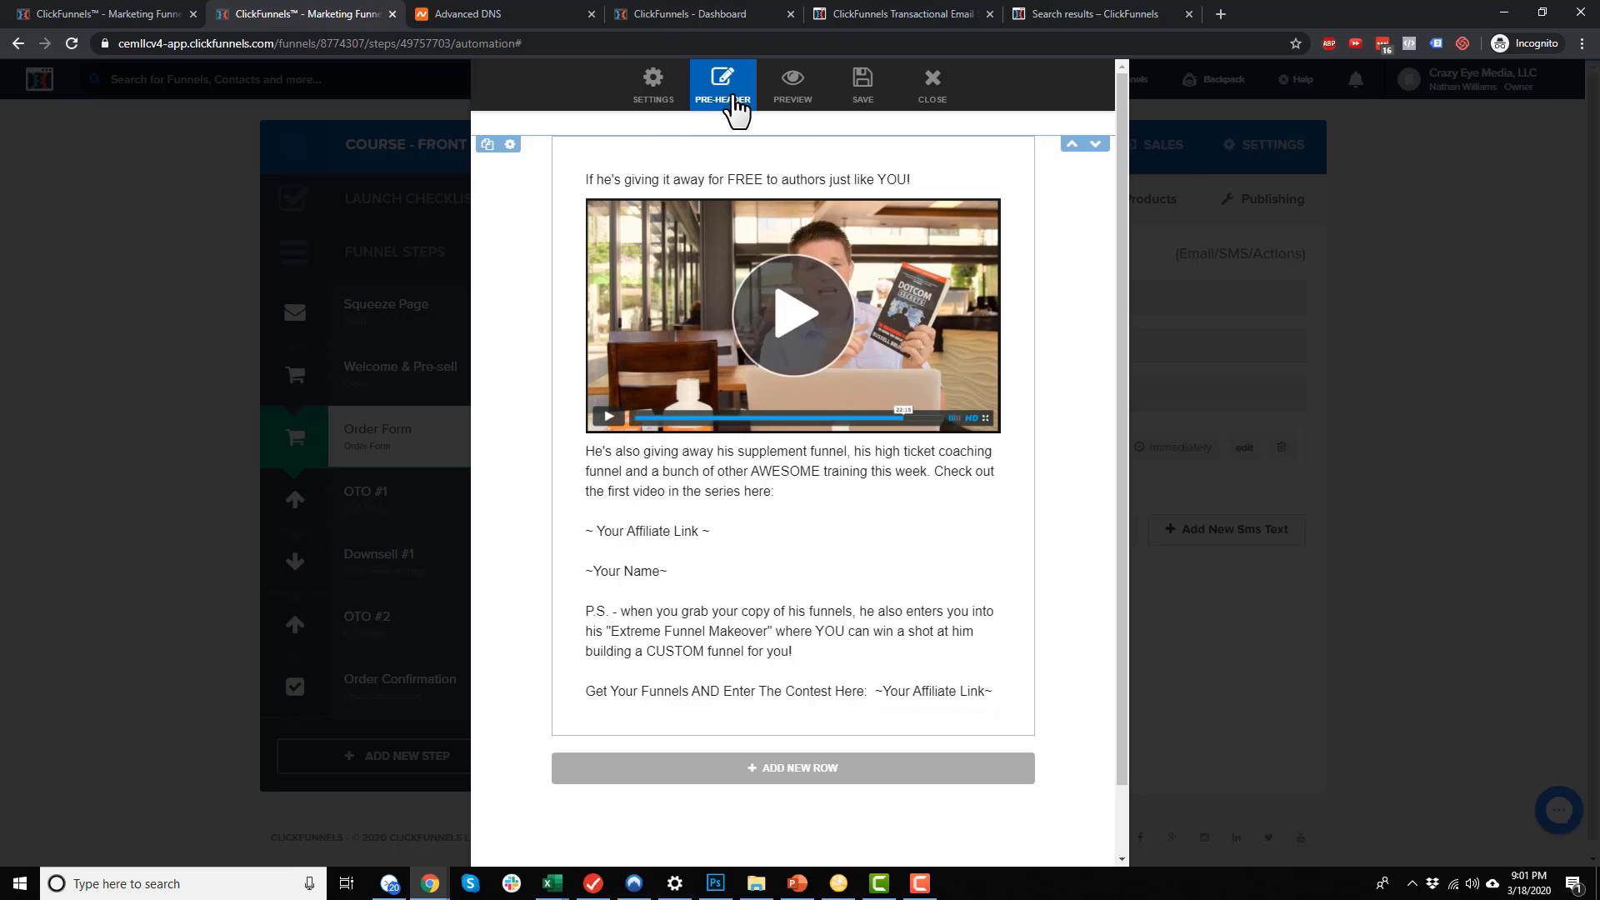
pyautogui.click(848, 113)
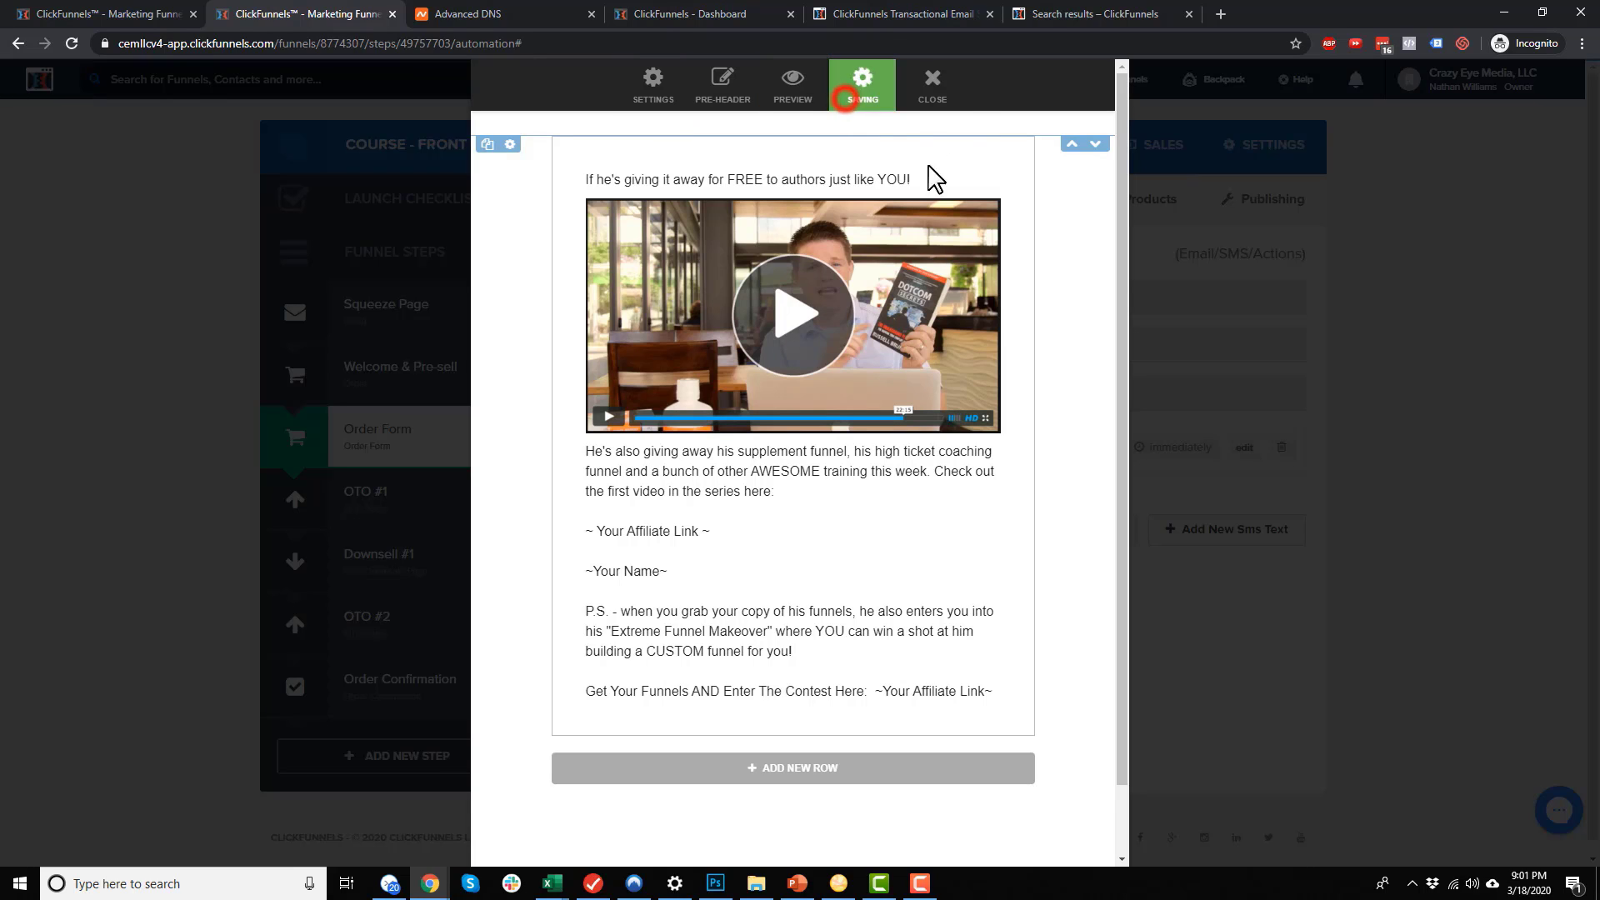
pyautogui.click(942, 98)
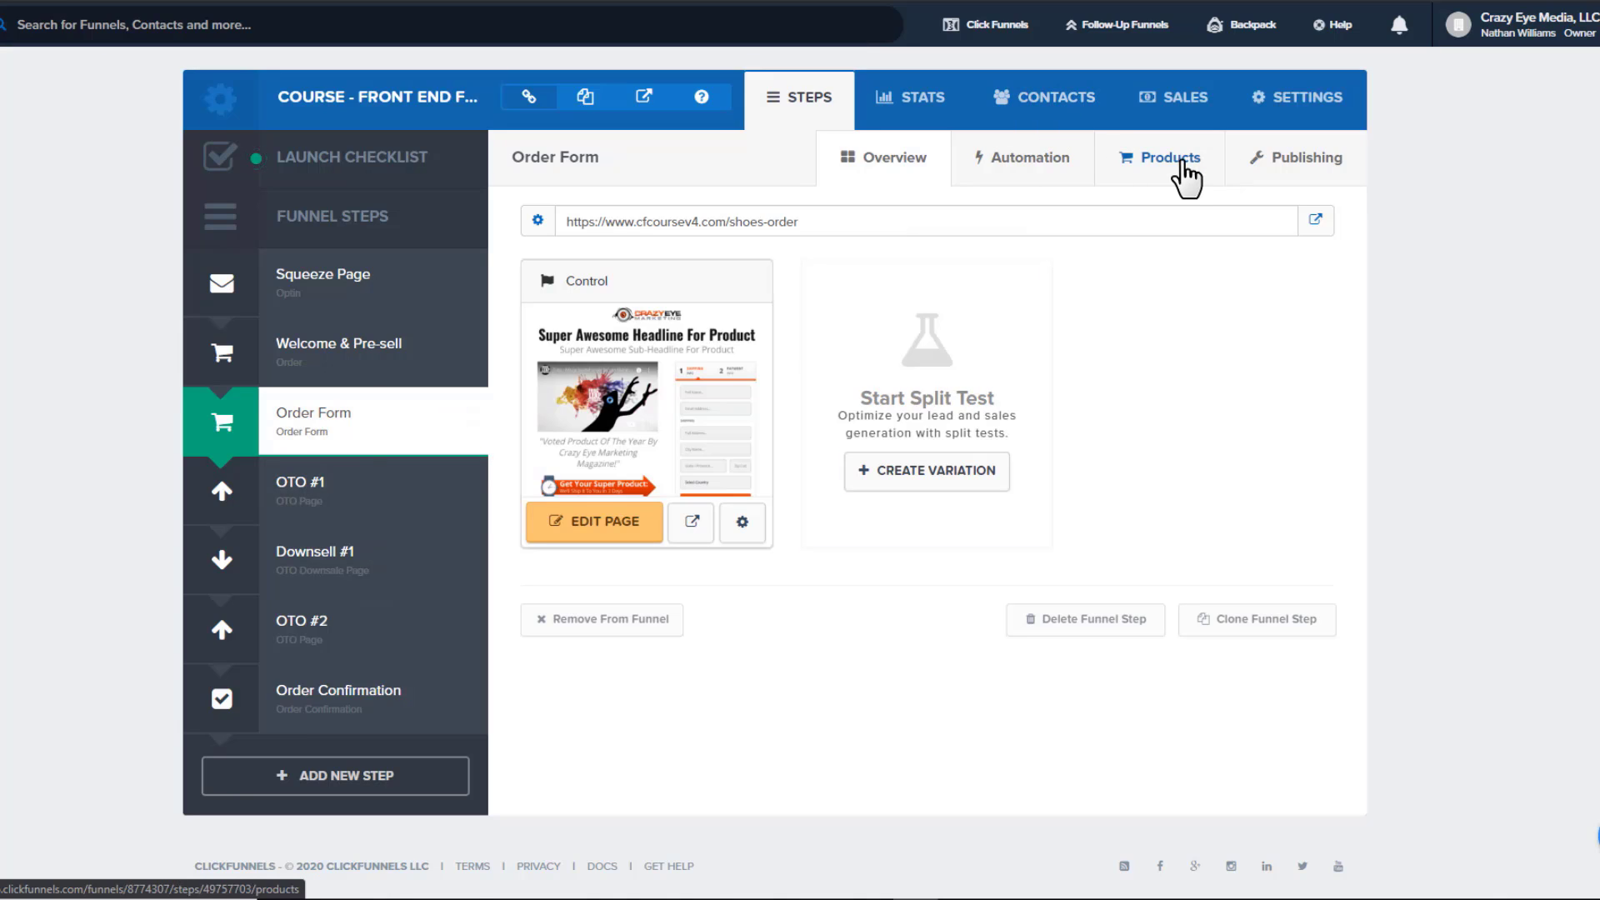
# Start adding a new product from the Order Form step's Products tab
pyautogui.click(1173, 163)
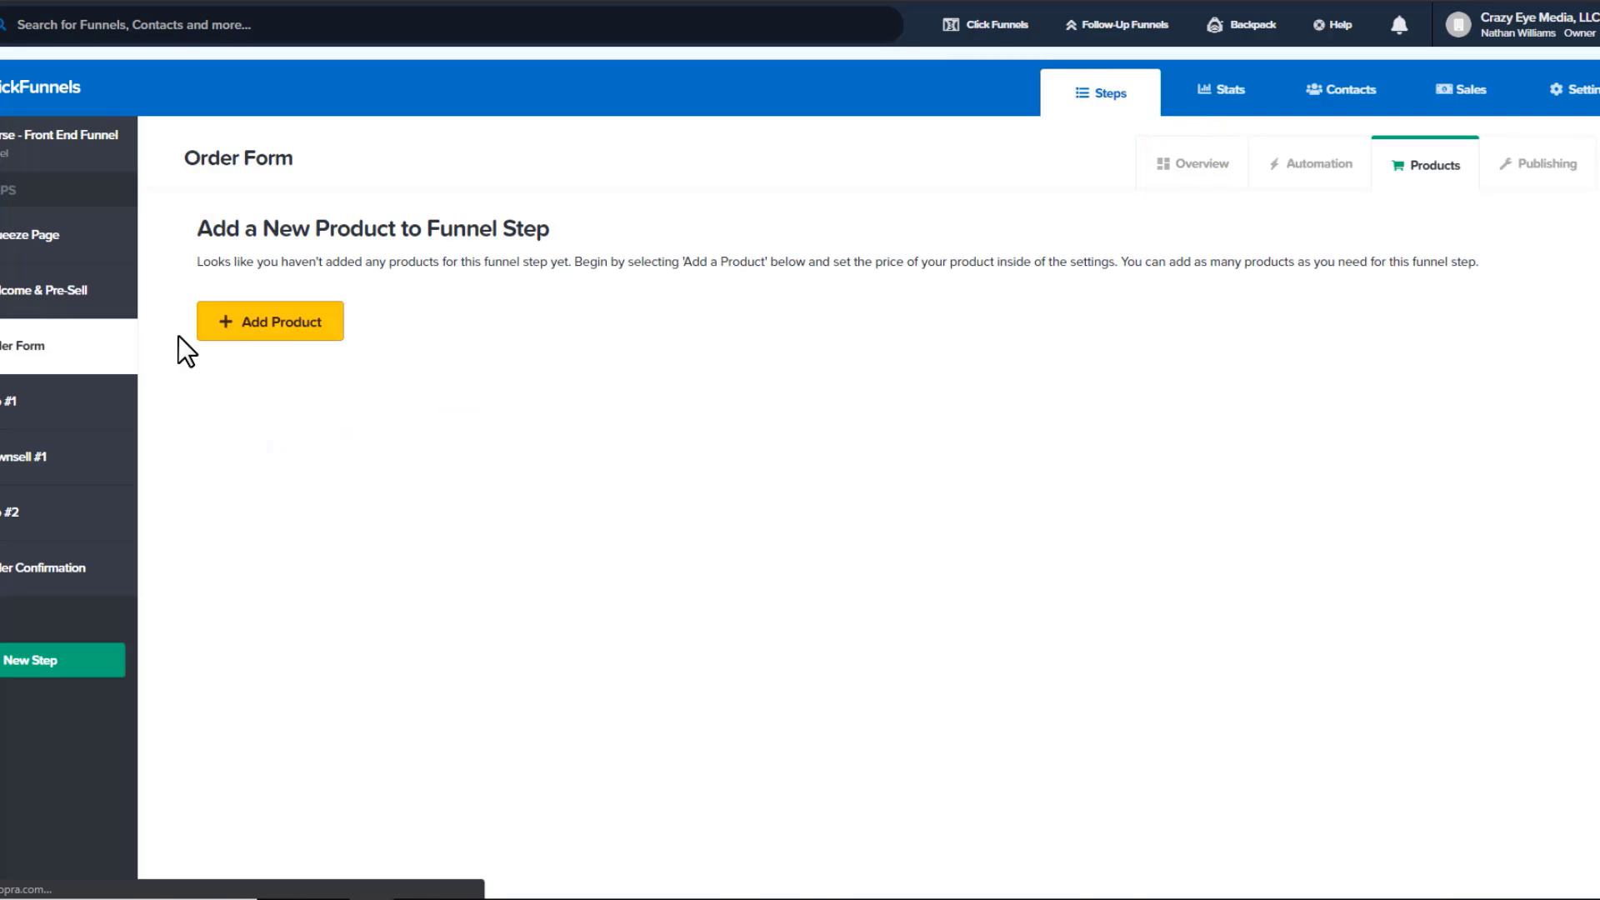
pyautogui.click(304, 332)
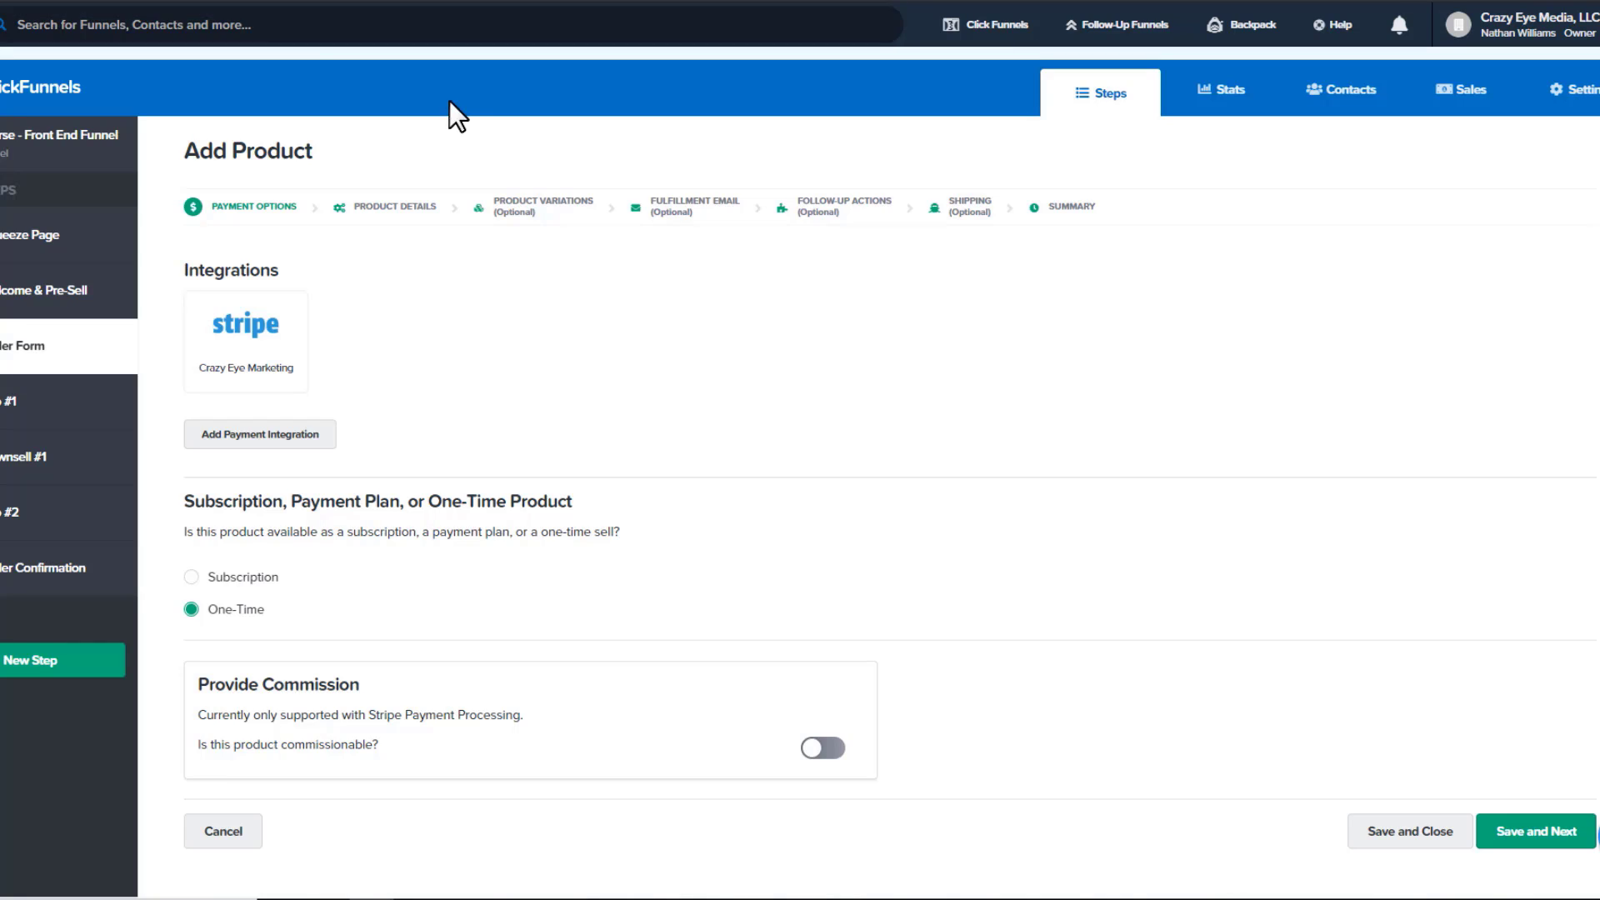
# Select the Stripe integration and keep the product as a One-Time sale
pyautogui.scroll(-1, 495, 315)
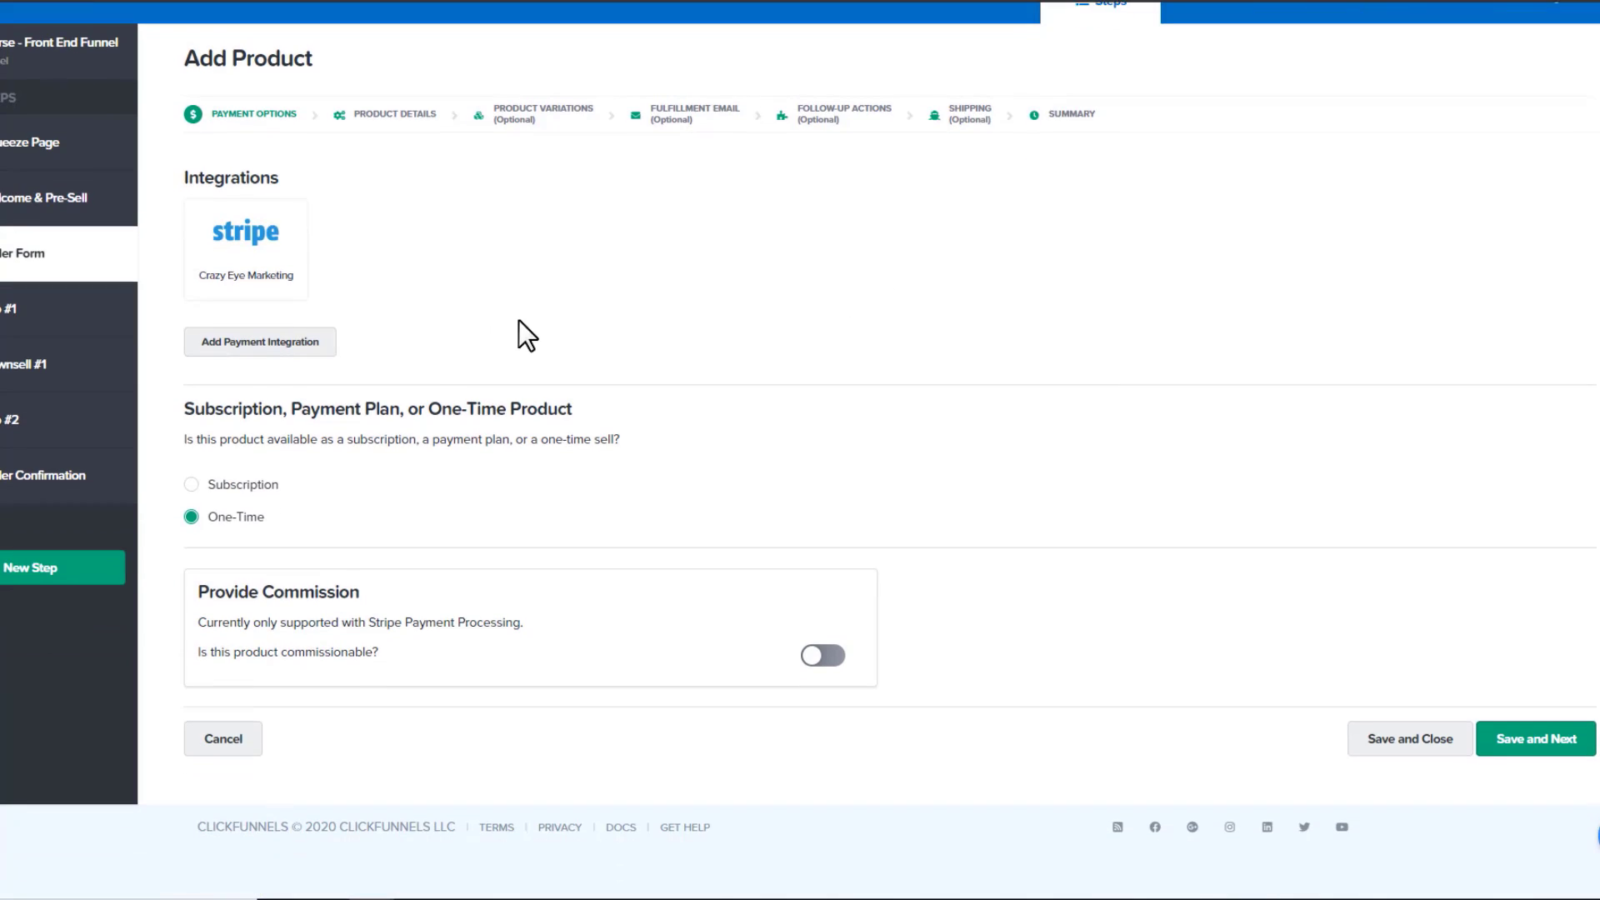
pyautogui.click(267, 240)
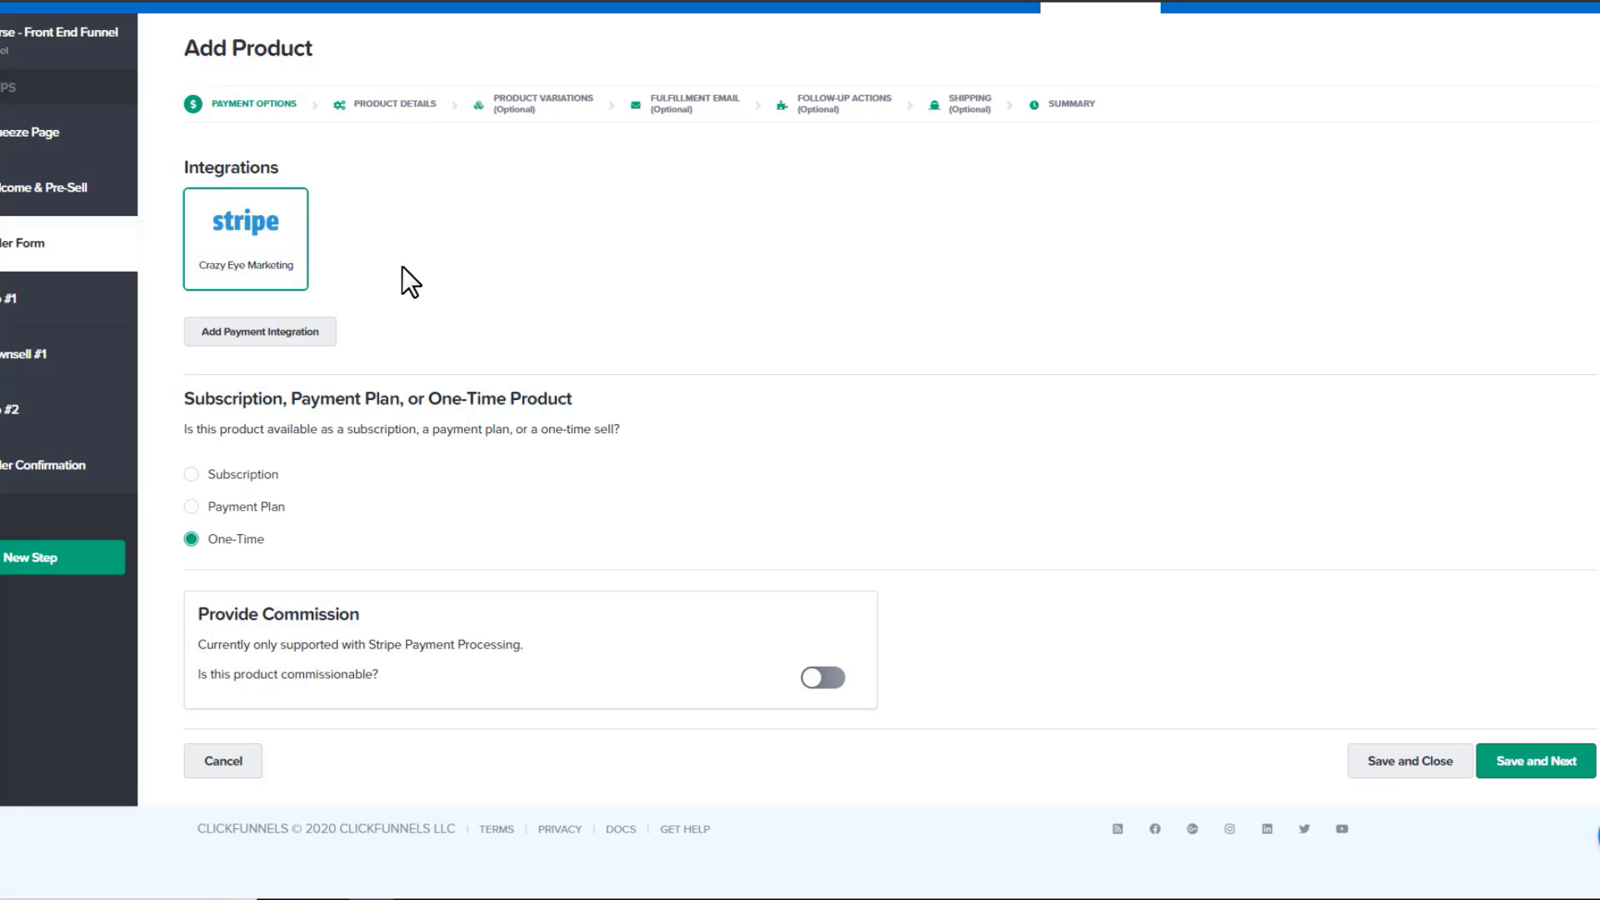
pyautogui.scroll(-1, 363, 432)
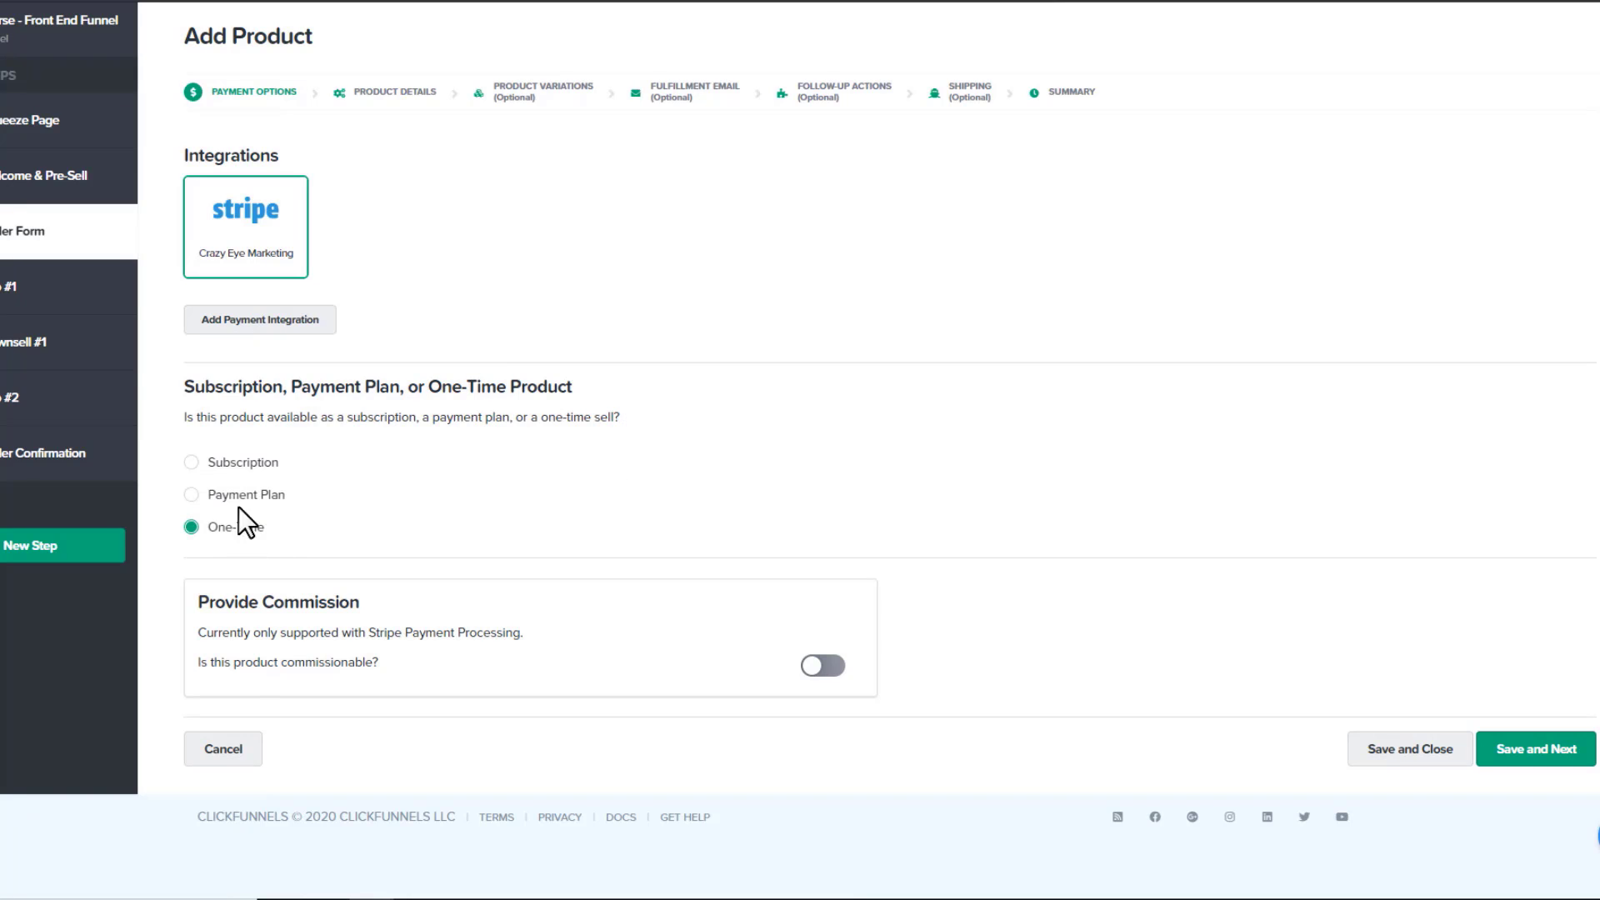
pyautogui.click(244, 464)
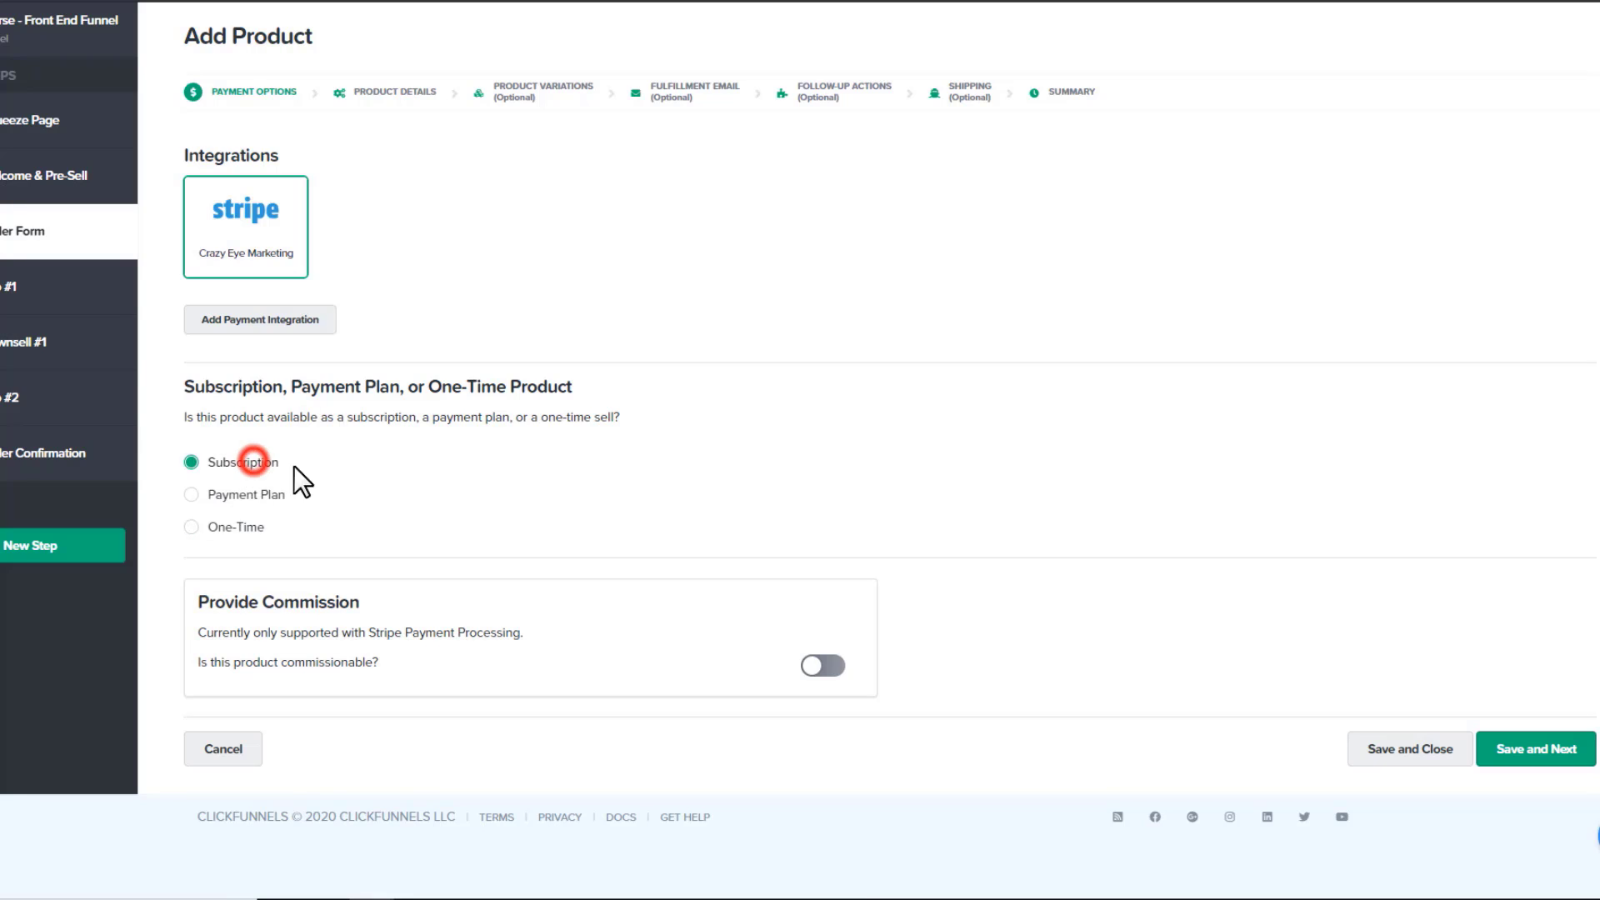
pyautogui.click(250, 496)
pyautogui.click(250, 528)
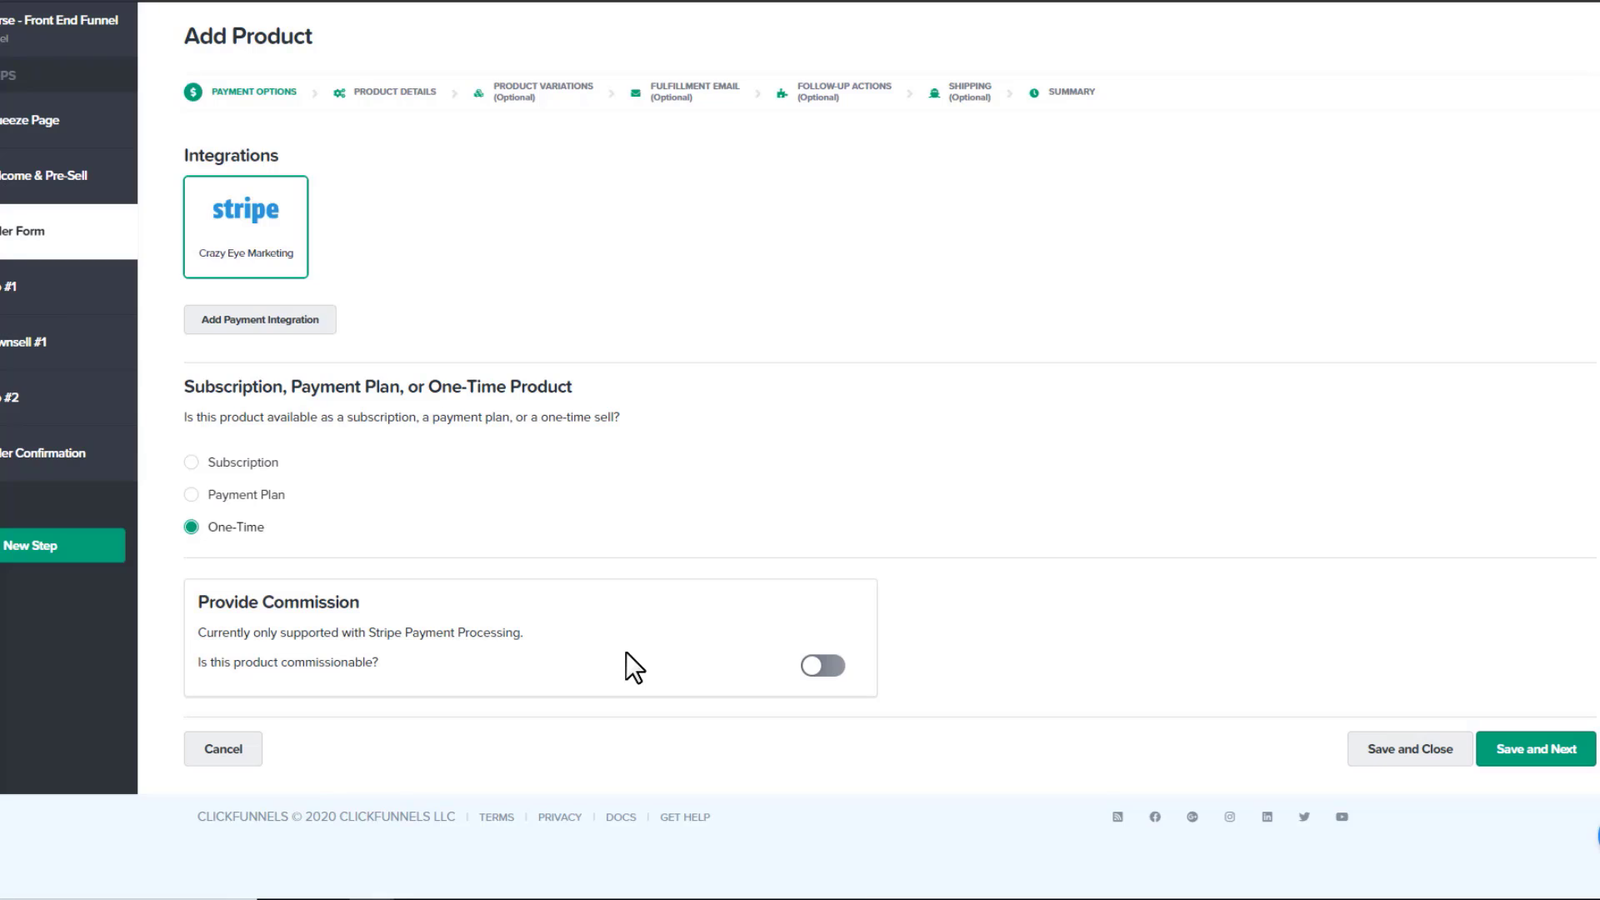
# Leave commissions off after briefly reviewing the commission plans
pyautogui.scroll(2, 608, 648)
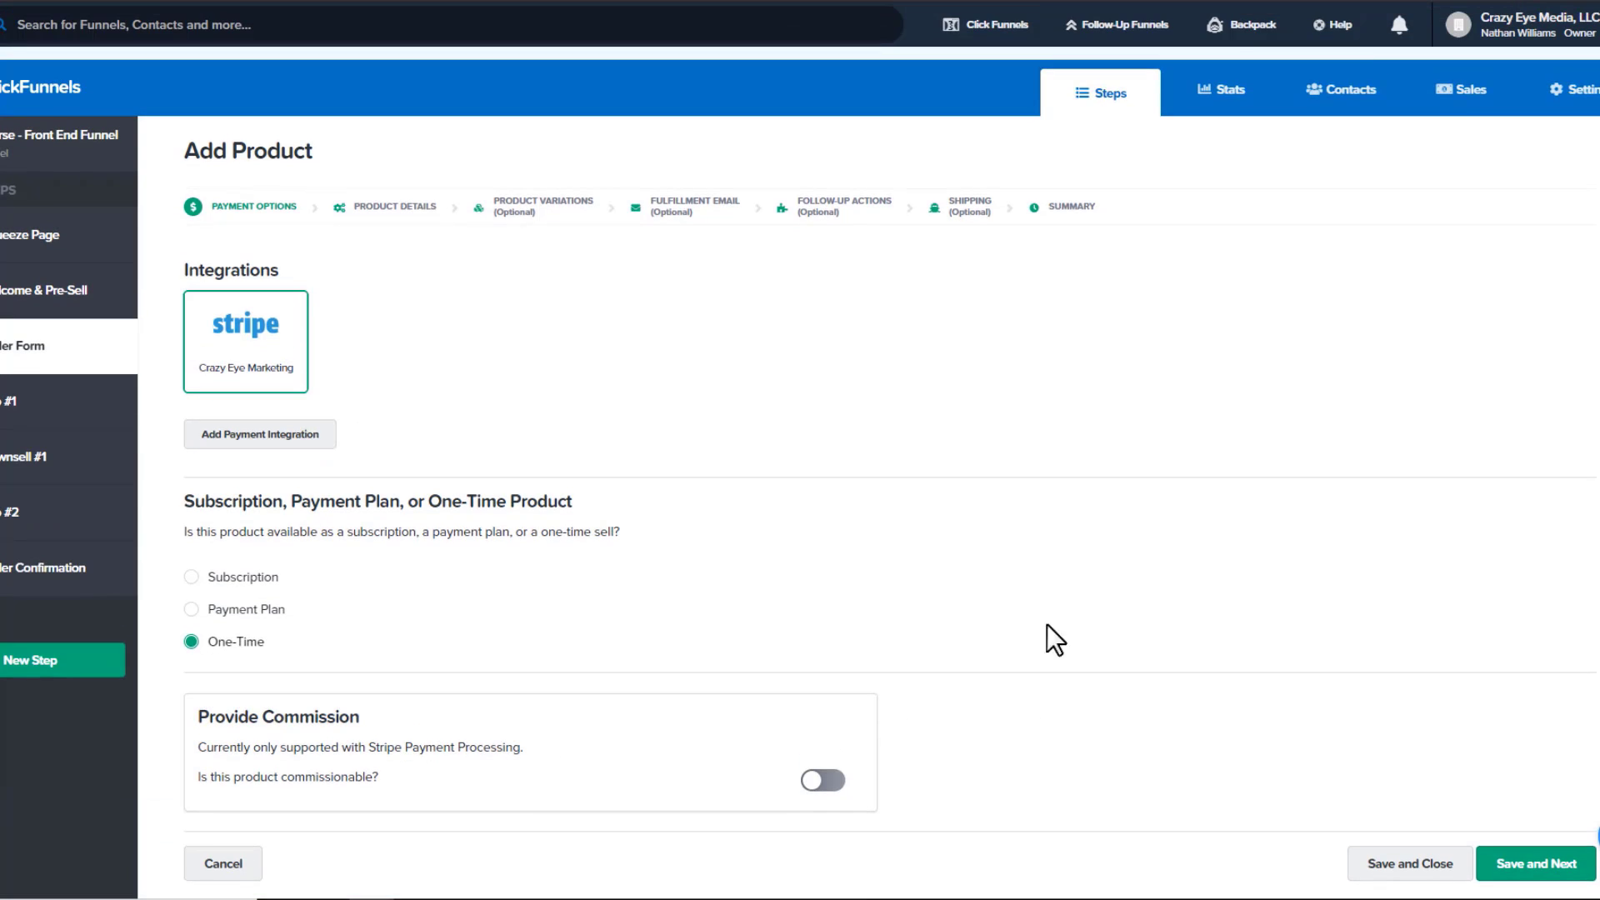
pyautogui.moveTo(1221, 41)
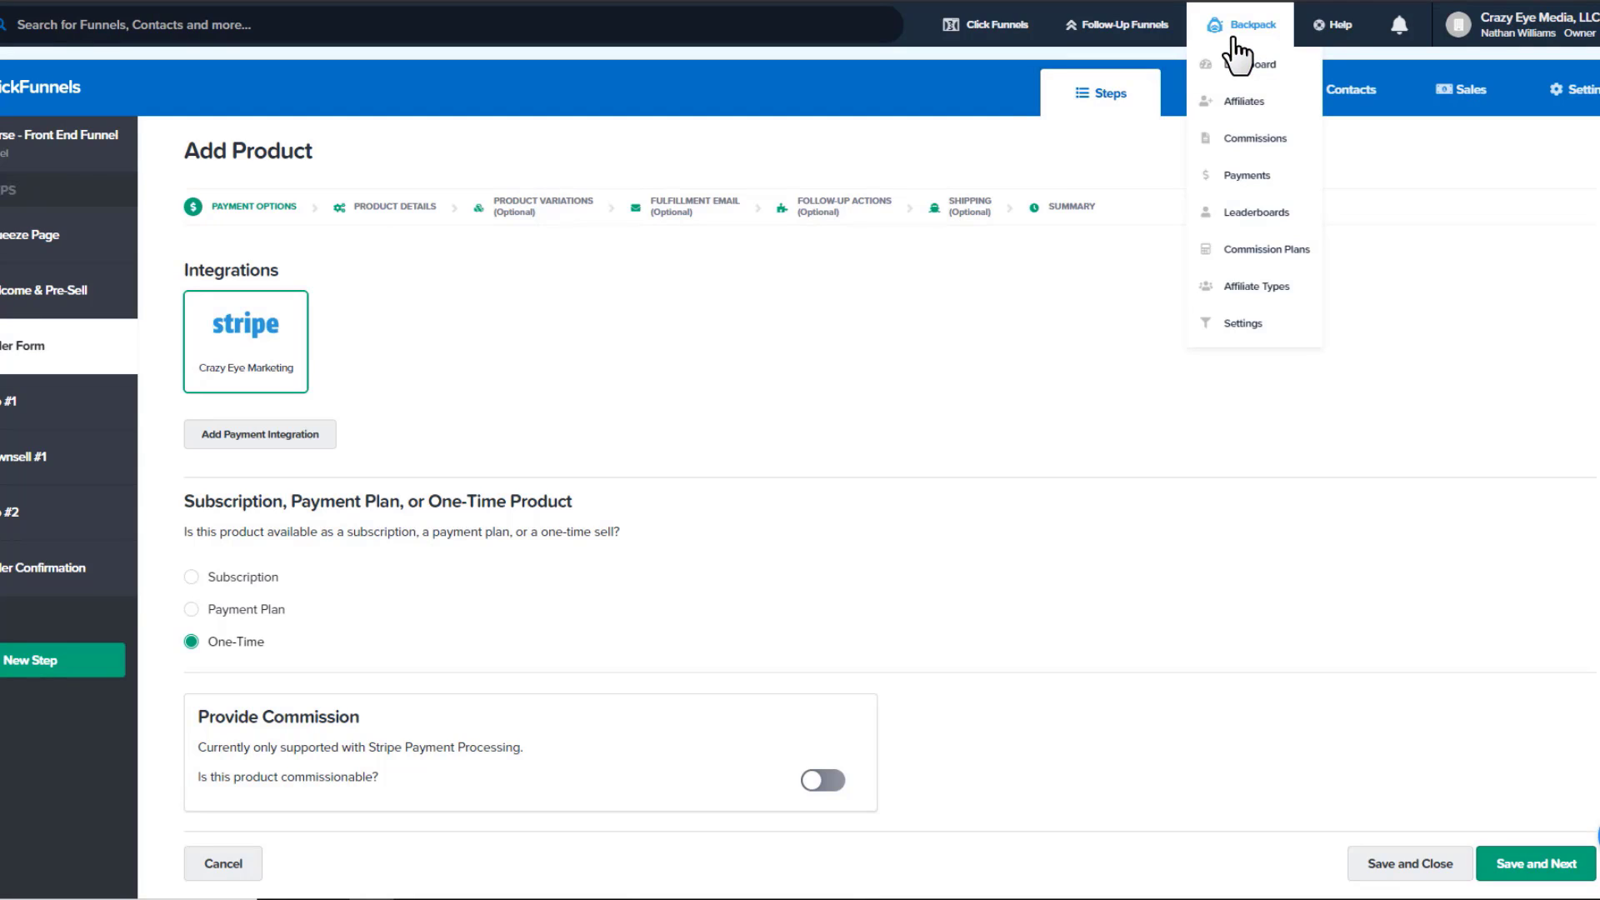
pyautogui.scroll(-2, 159, 738)
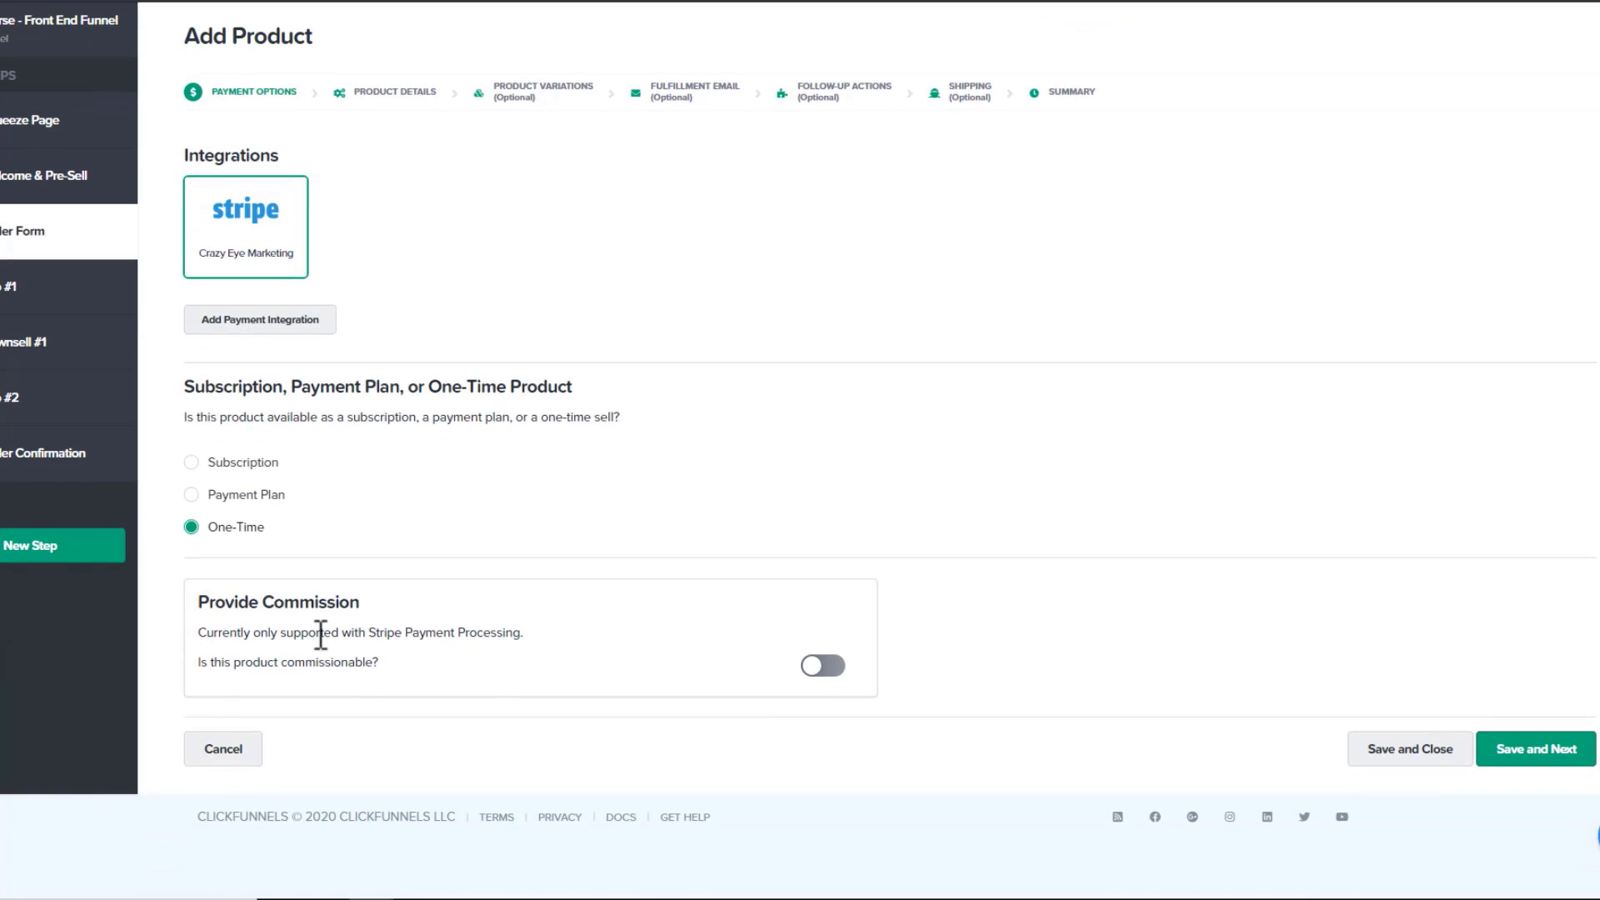
pyautogui.click(821, 667)
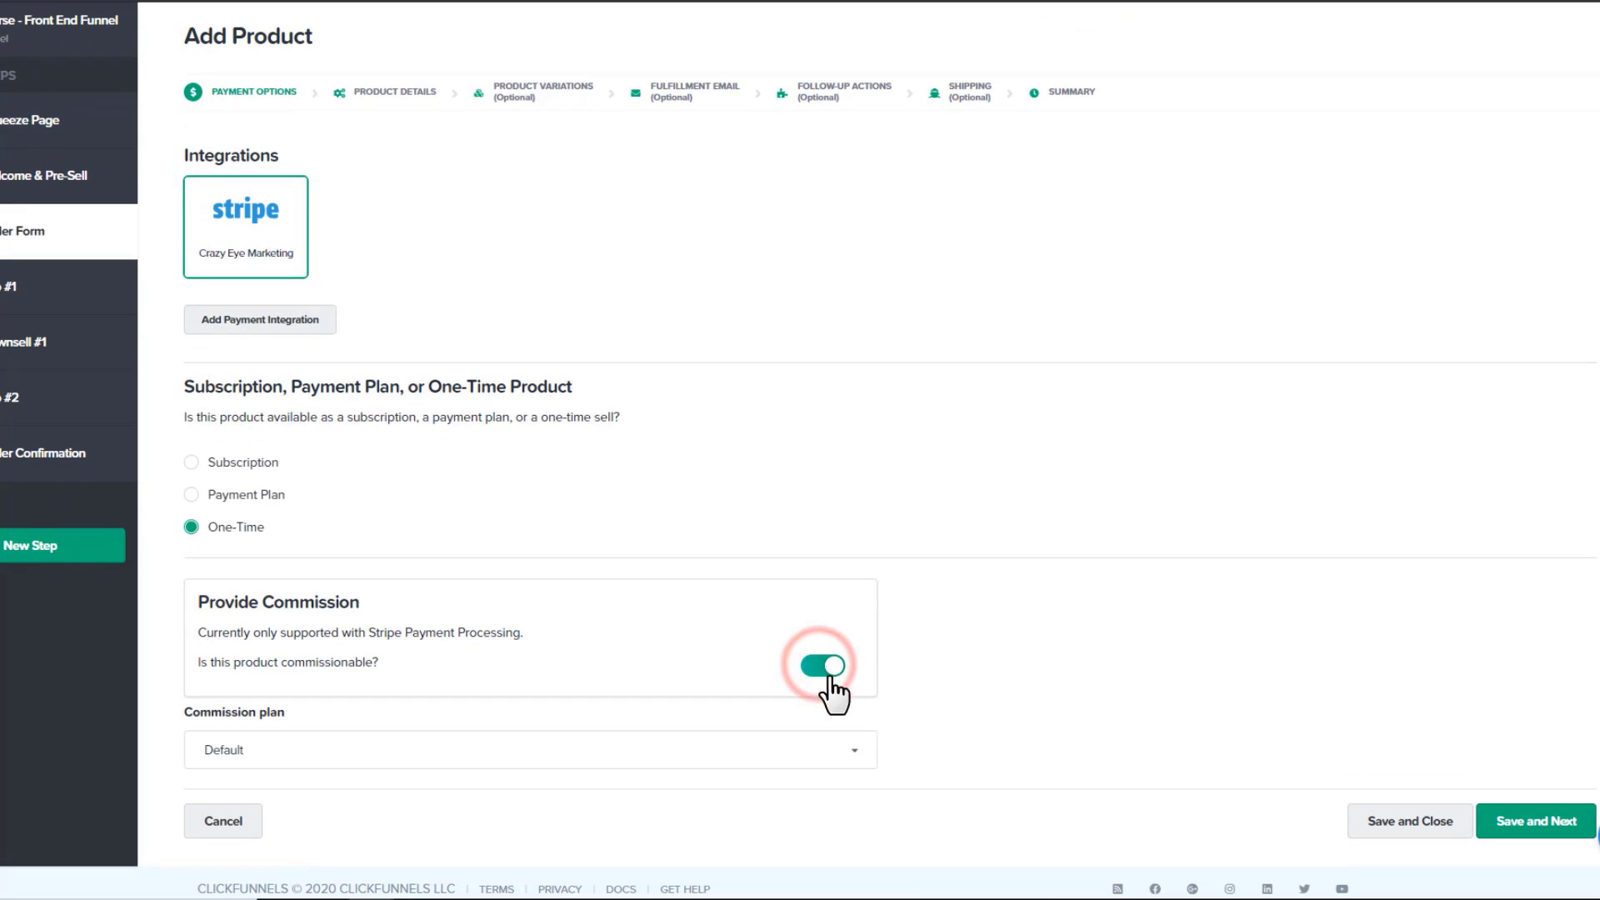
pyautogui.click(744, 748)
pyautogui.click(824, 666)
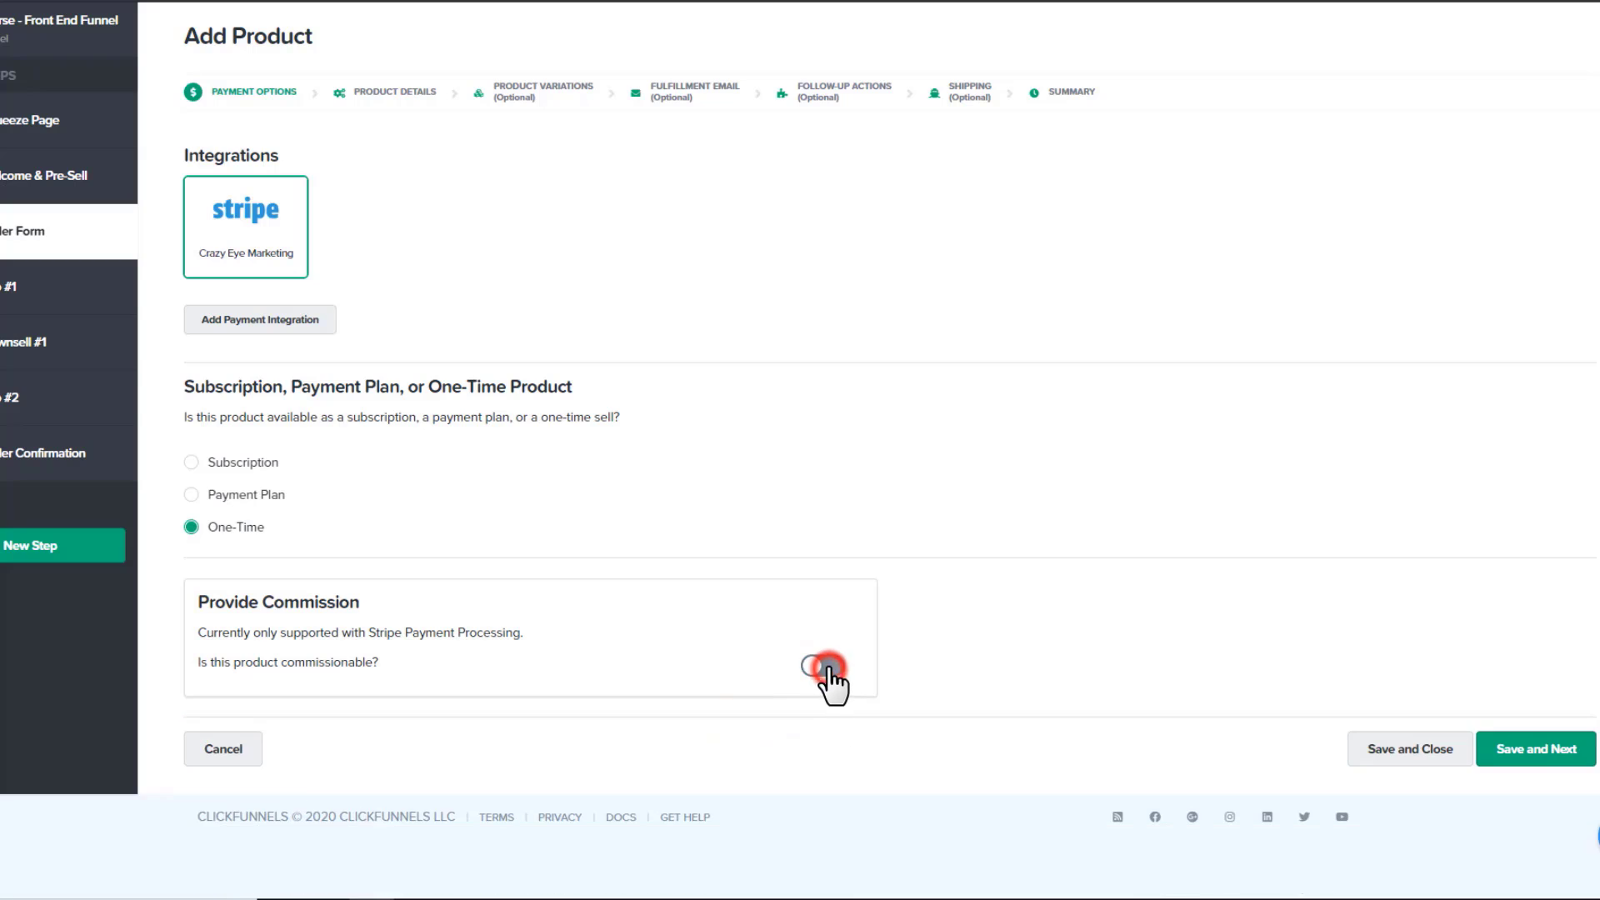
pyautogui.scroll(3, 1233, 383)
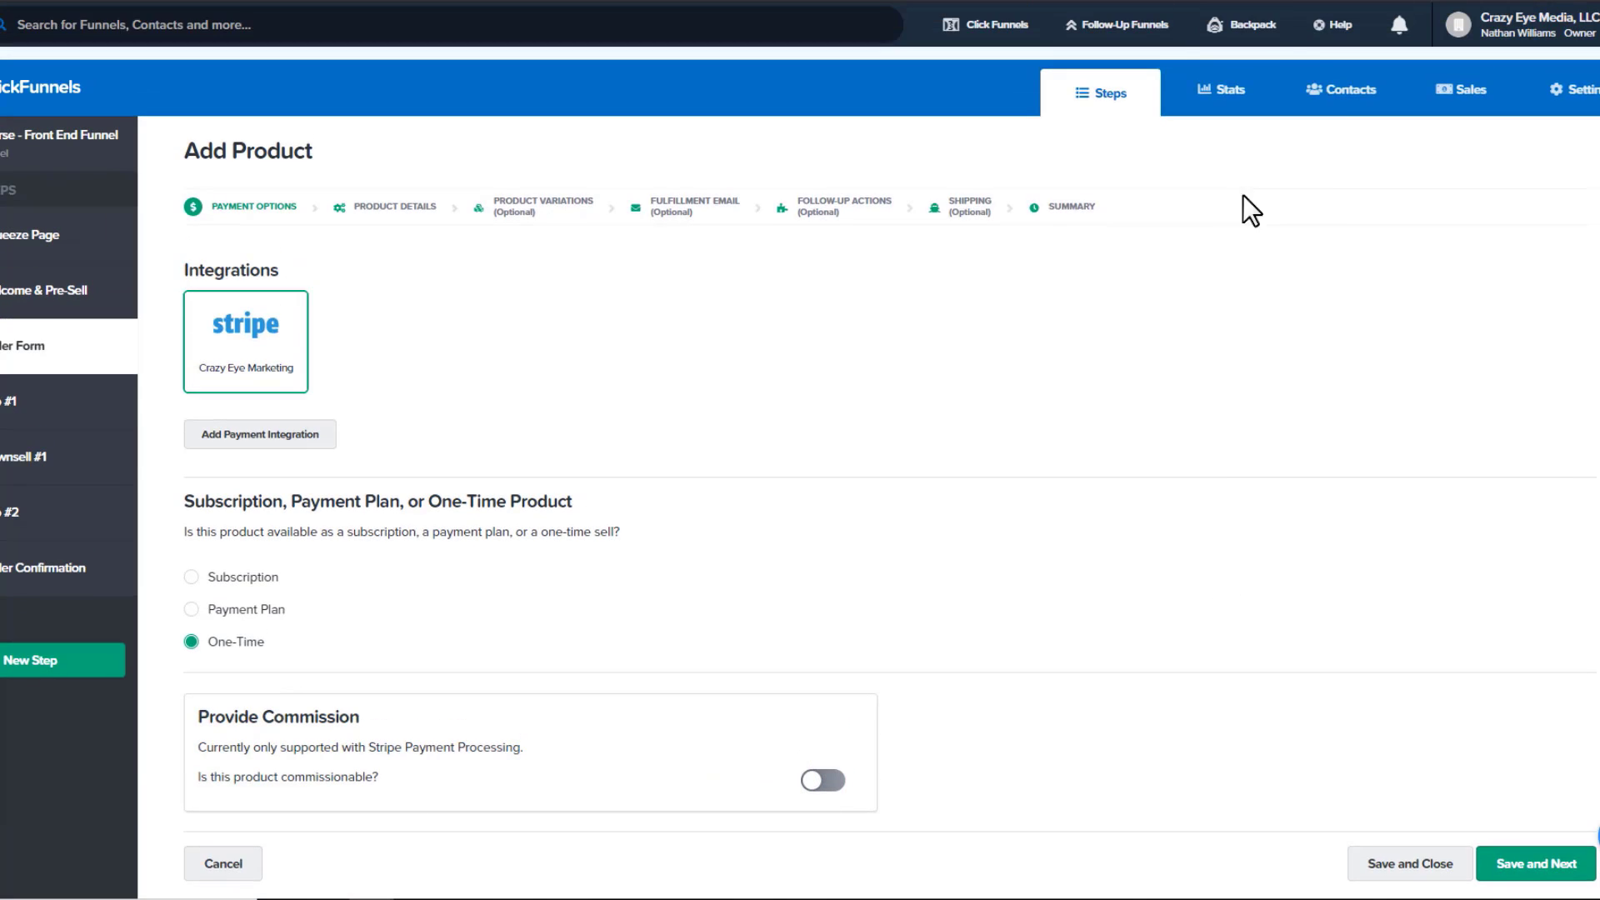
pyautogui.scroll(-3, 1121, 515)
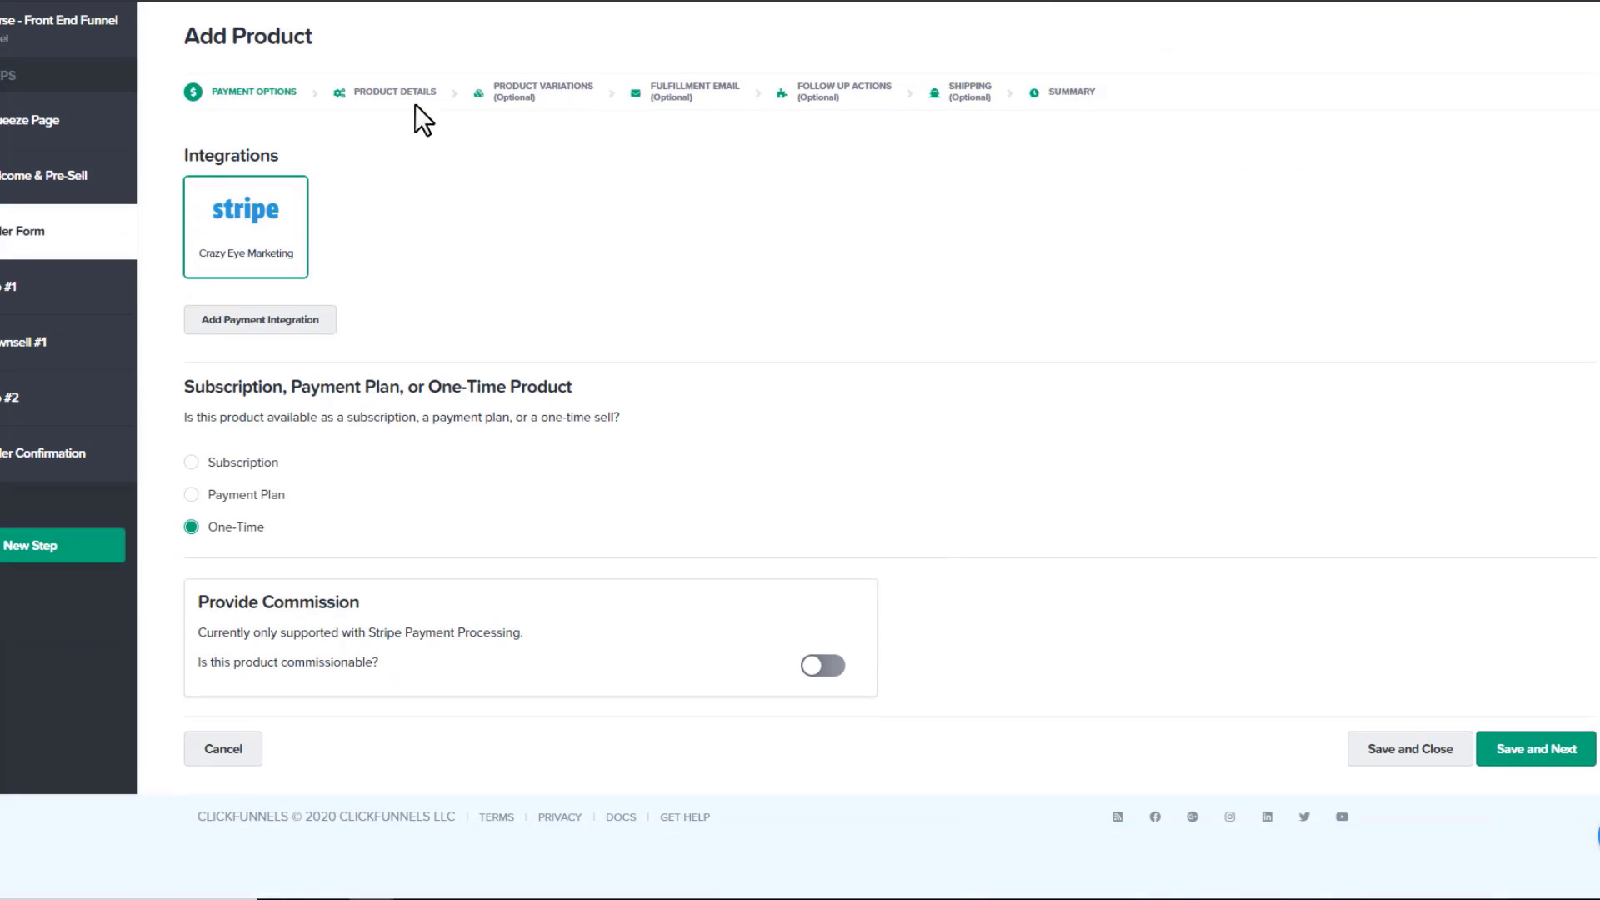
# Name the product 'Red Shoes' with price 50, keeping USD currency
pyautogui.click(1536, 750)
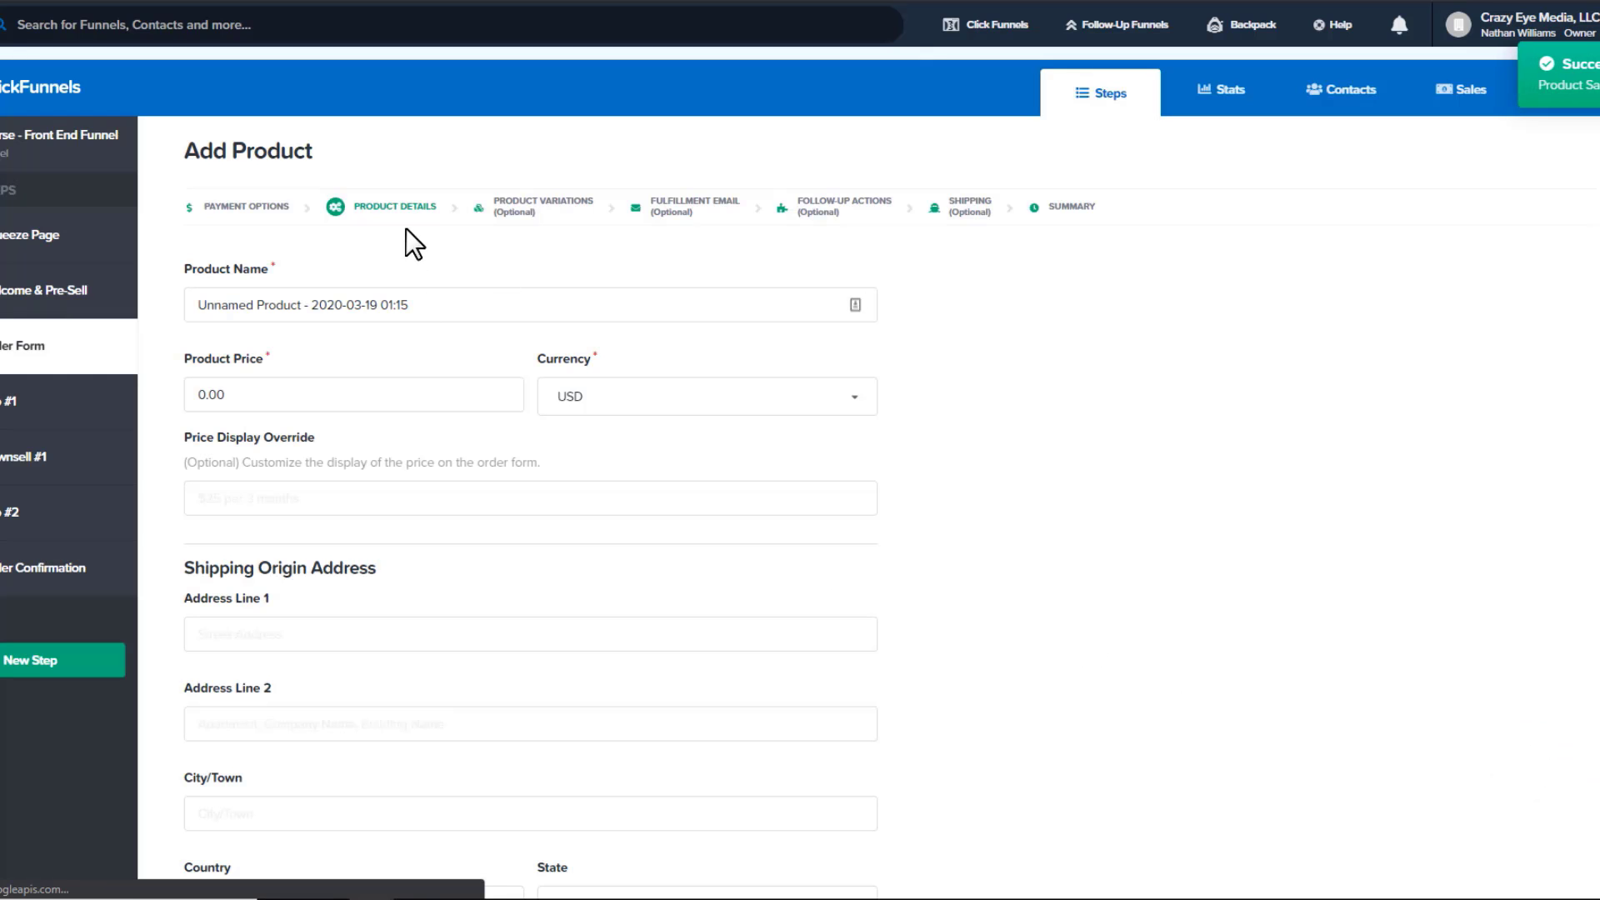
pyautogui.scroll(-1, 421, 249)
pyautogui.tripleClick(450, 213)
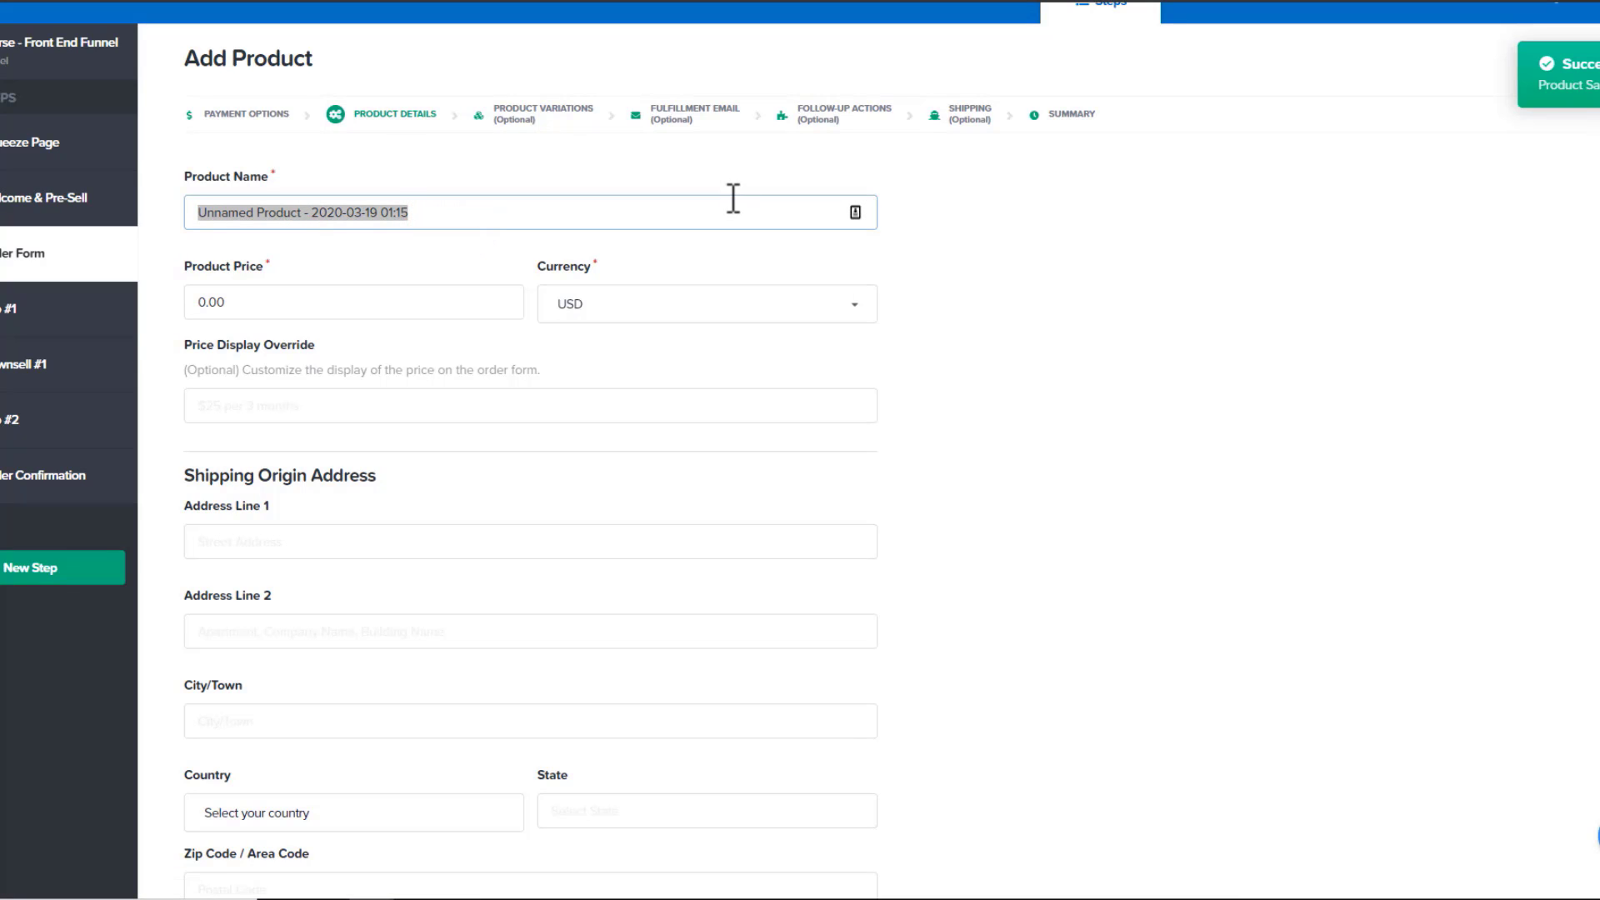
pyautogui.write('Red Shoes')
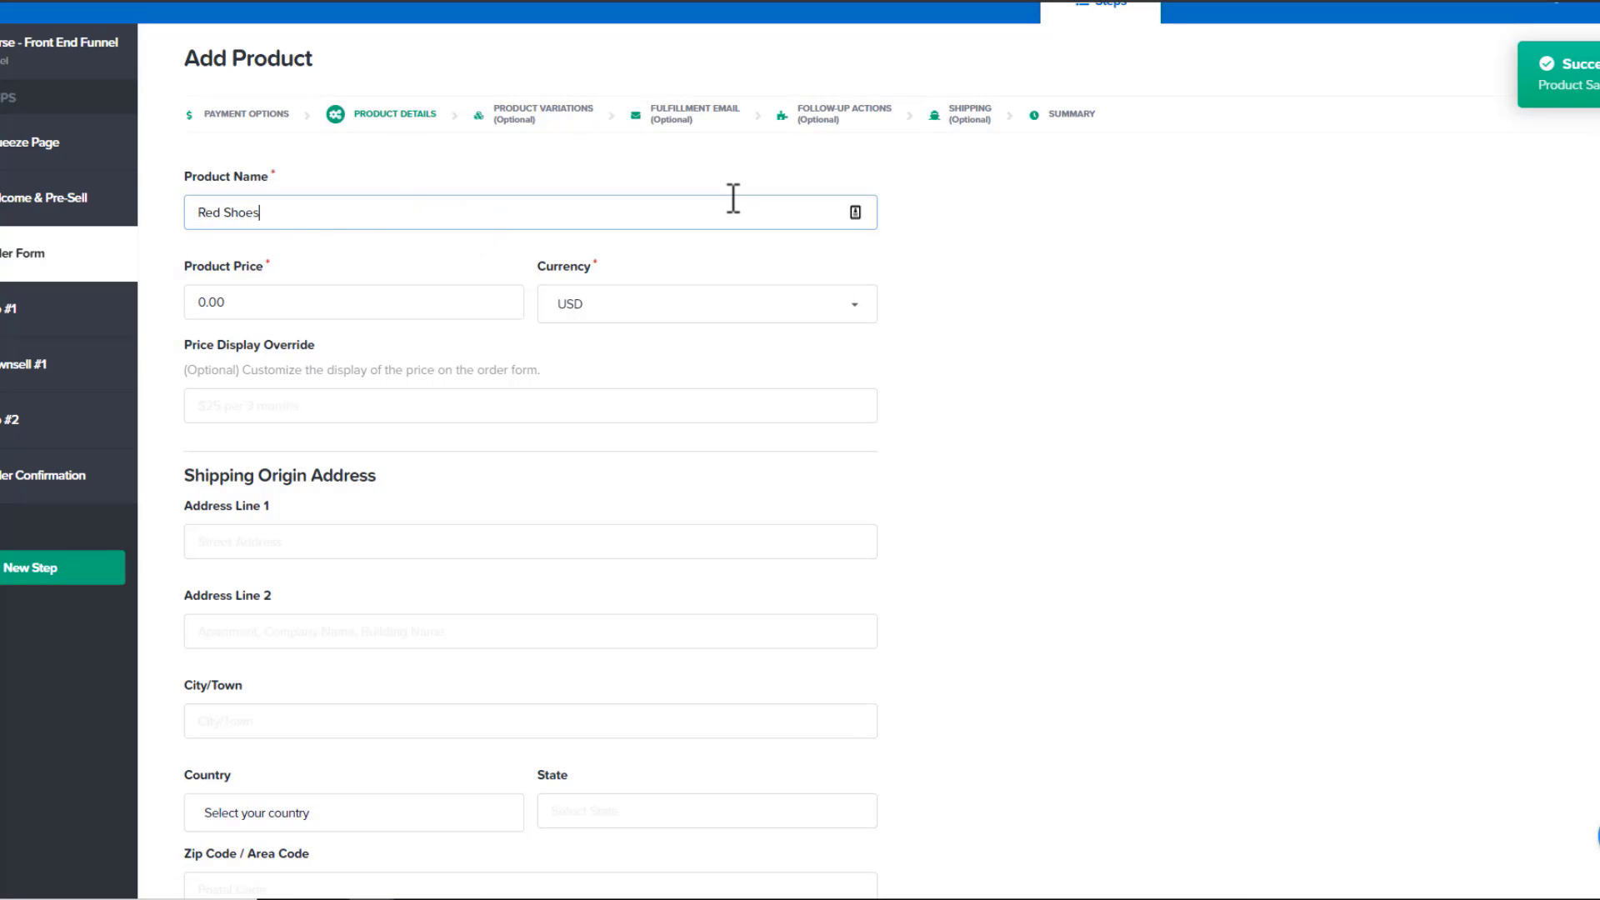
pyautogui.tripleClick(285, 303)
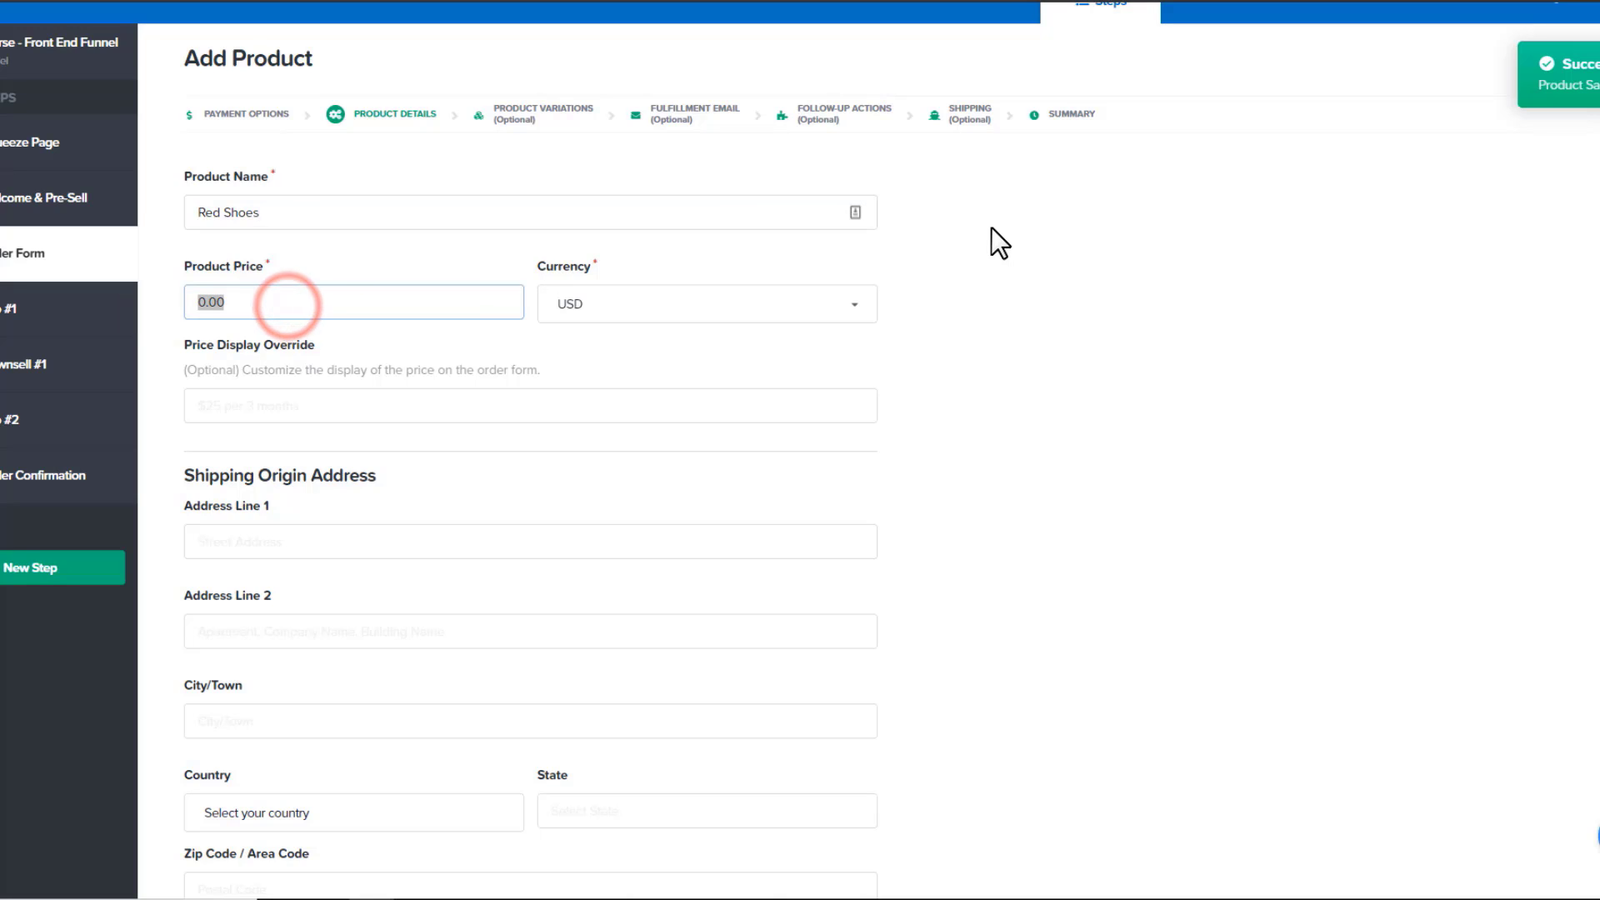
pyautogui.write('50')
pyautogui.click(746, 303)
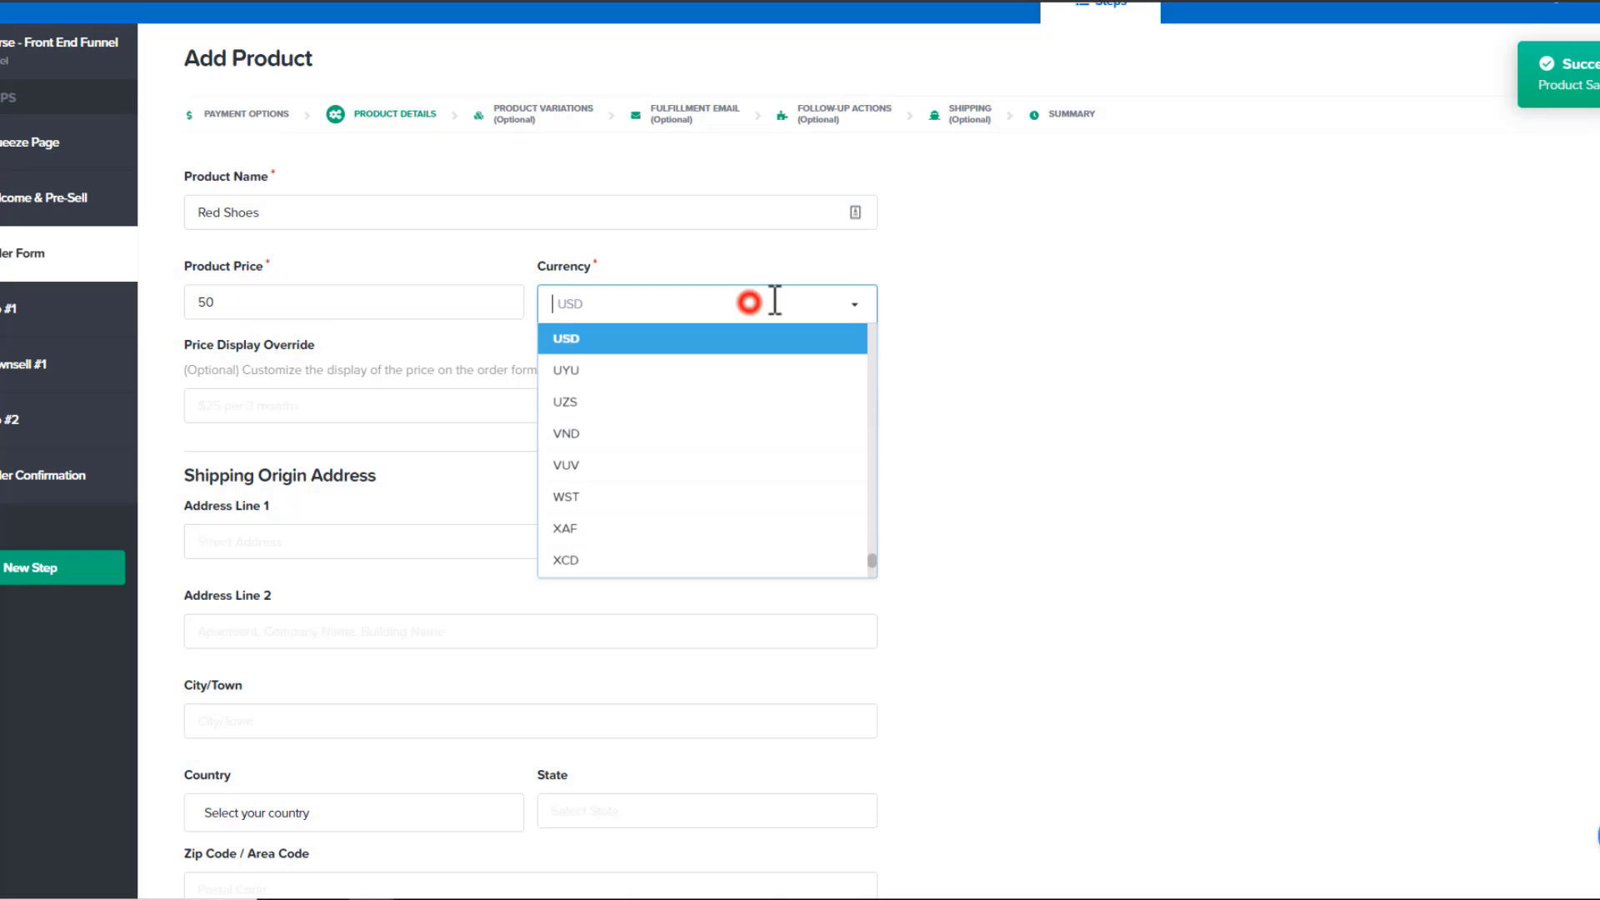
# Set the price display override to '$50.00 (FREE Shipping)'
pyautogui.scroll(-1, 718, 313)
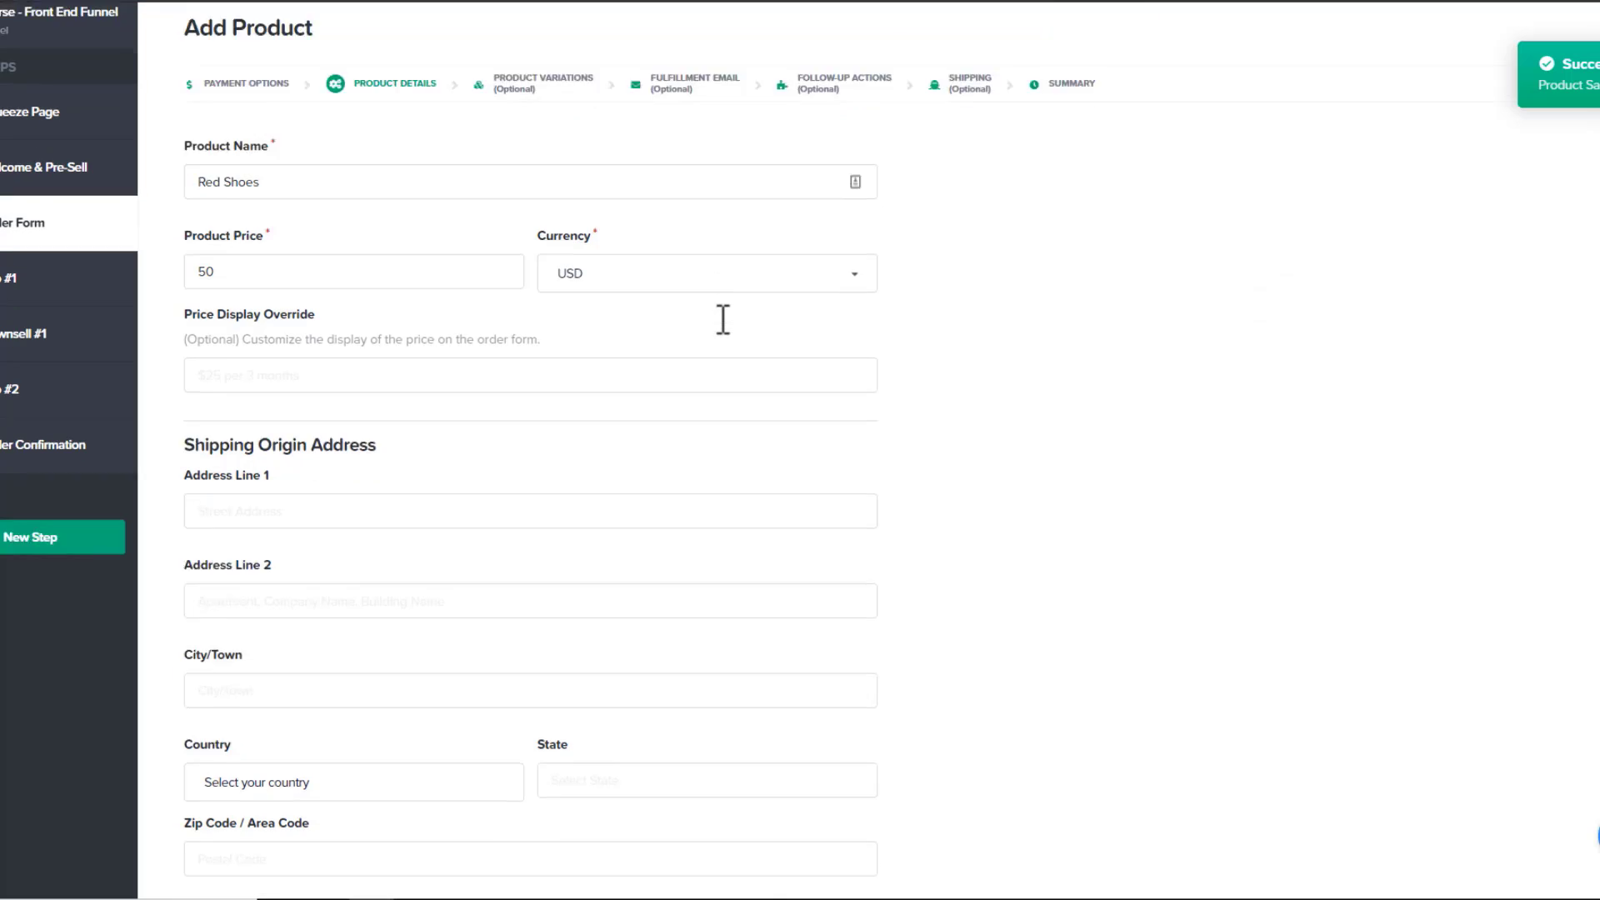
pyautogui.scroll(2, 248, 288)
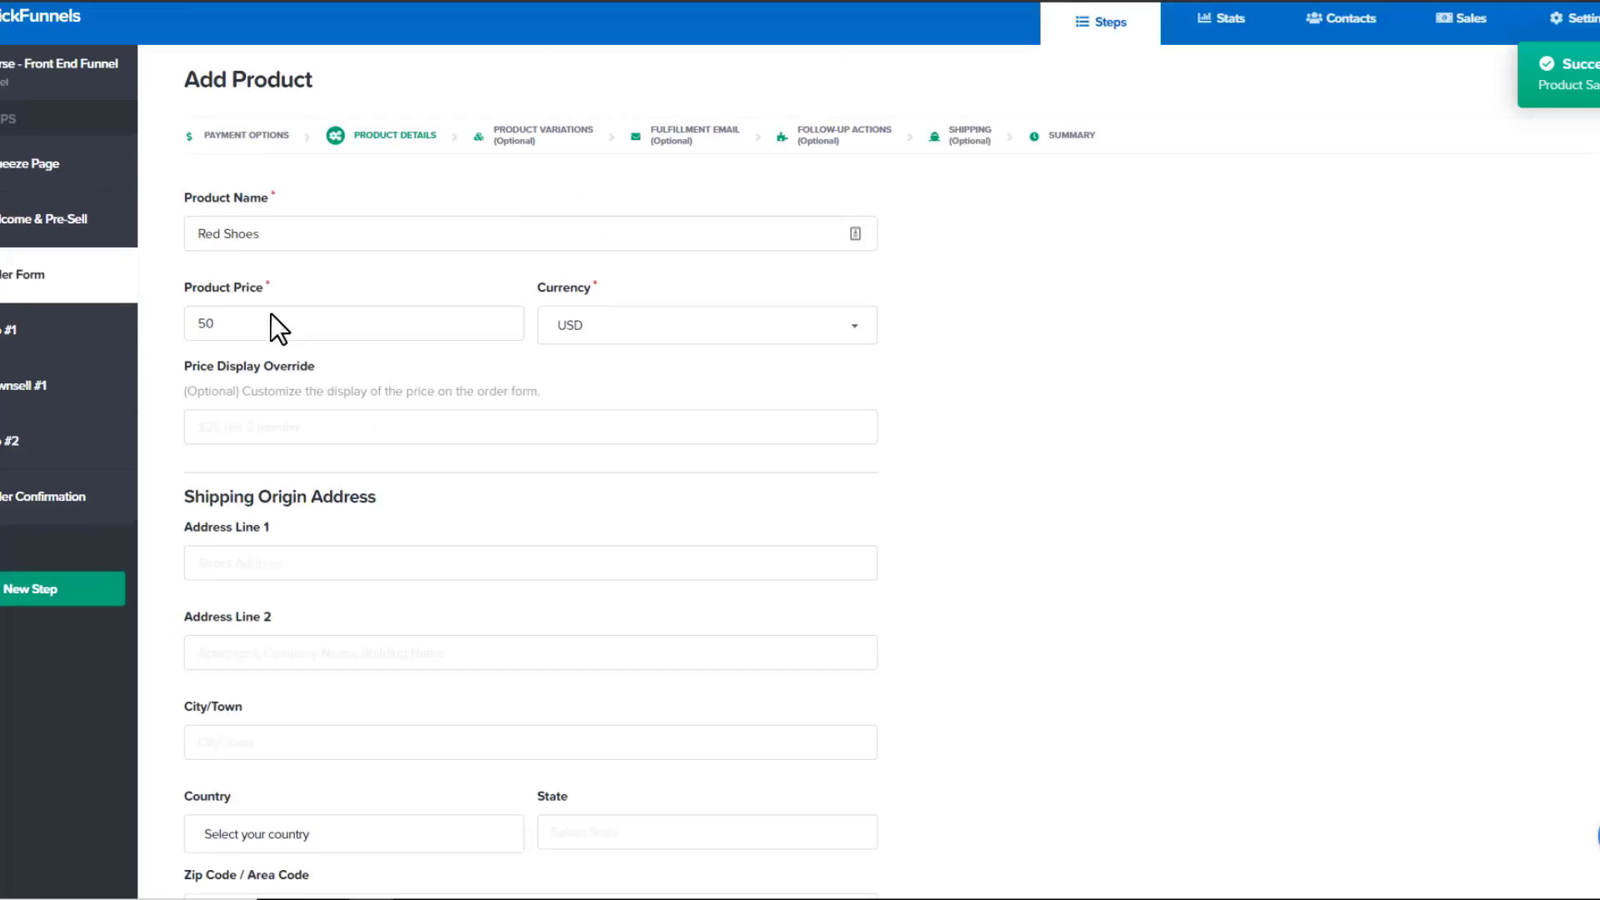
pyautogui.doubleClick(212, 395)
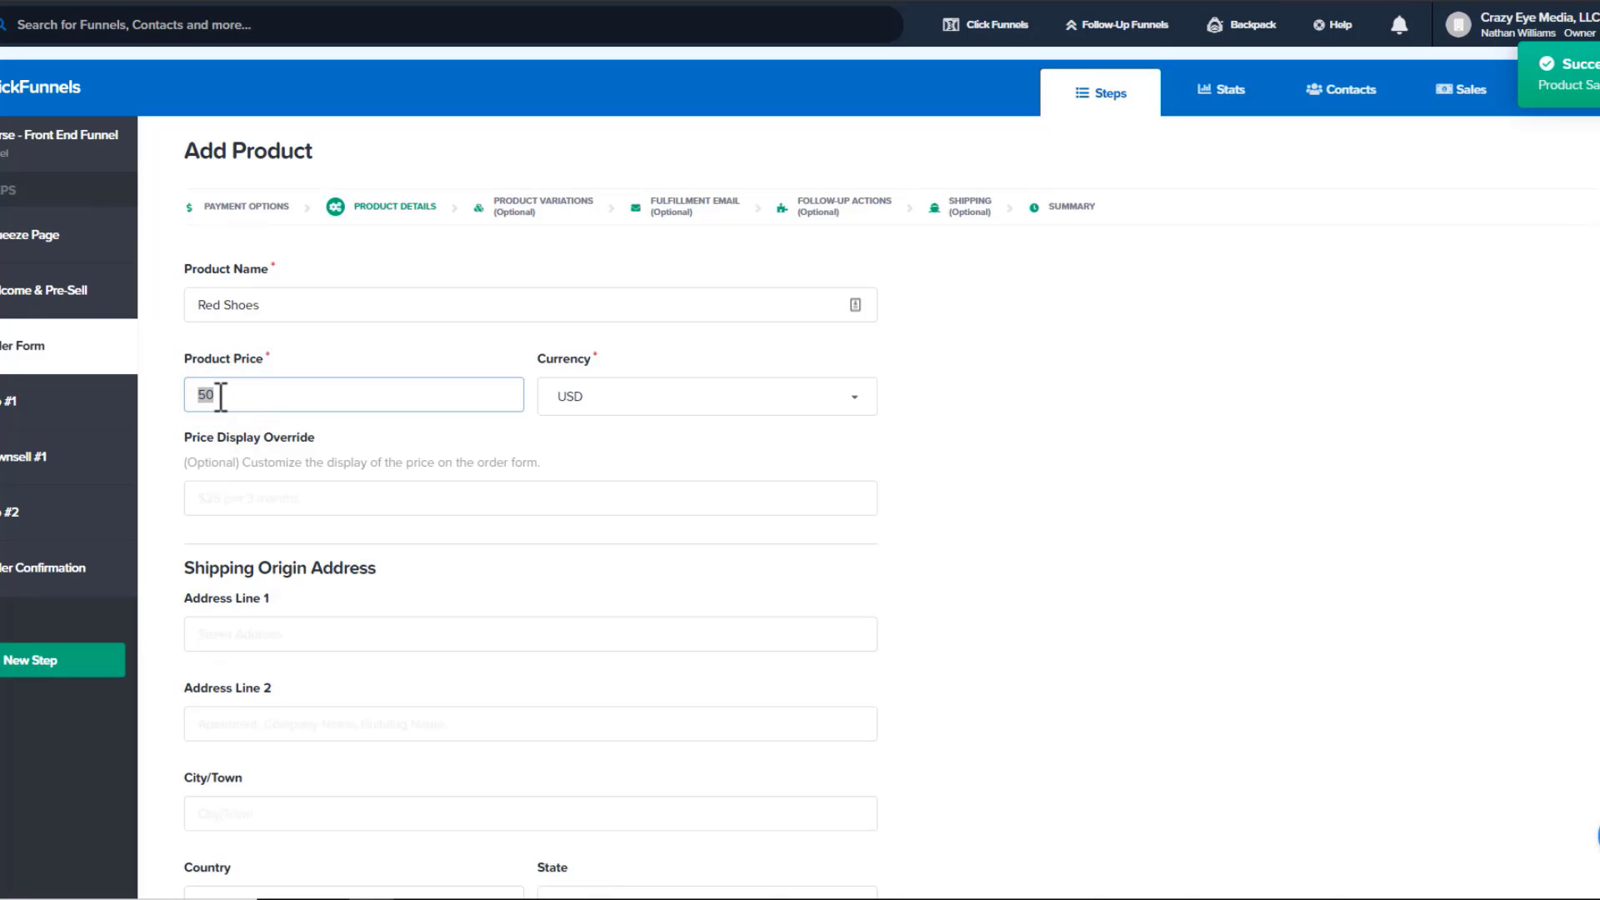
pyautogui.click(324, 495)
pyautogui.write('$%')
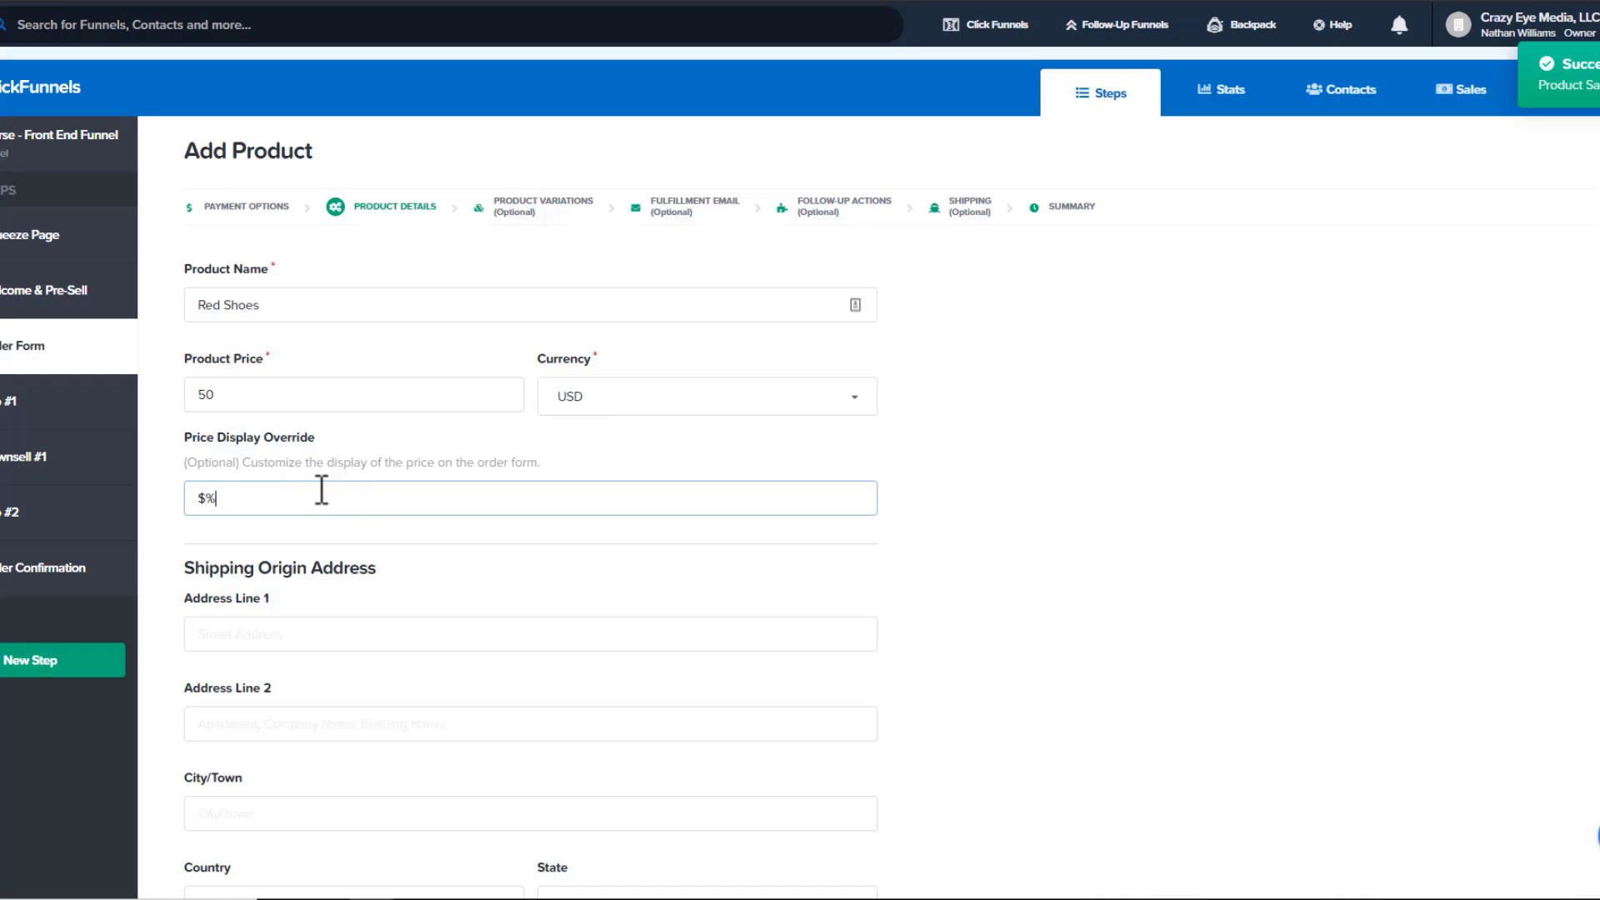
pyautogui.press('BackSpace')
pyautogui.write('50.00 (FREE Shipping)')
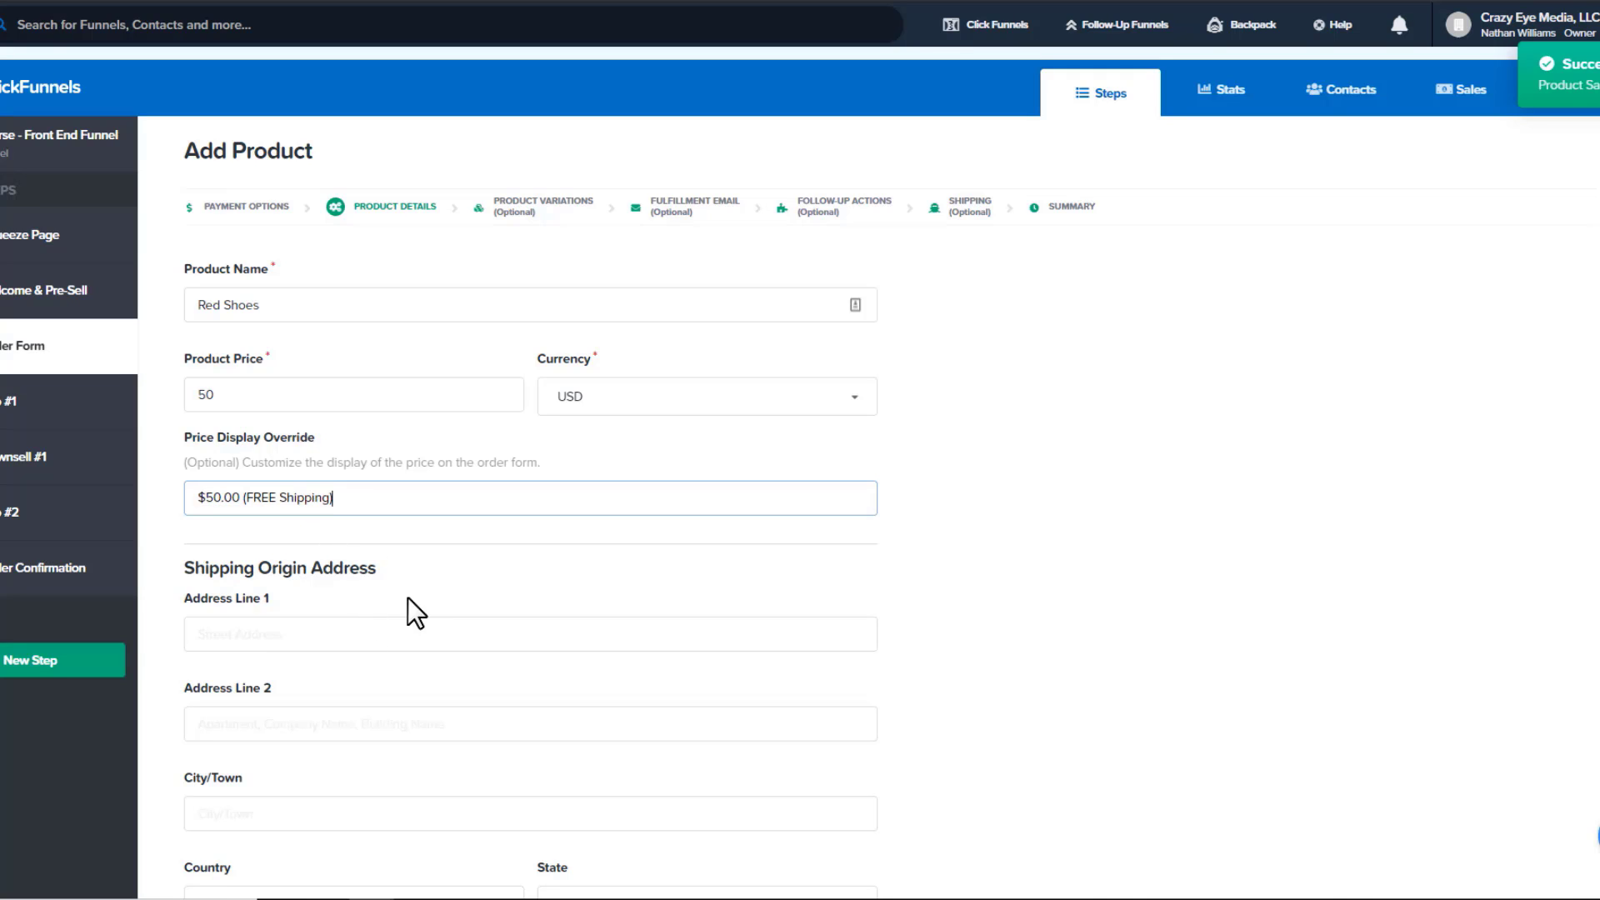
pyautogui.scroll(-1, 1283, 567)
# Enter 'Crazy Eye Media, LLC' as the billing description
pyautogui.click(1277, 552)
pyautogui.scroll(-3, 678, 418)
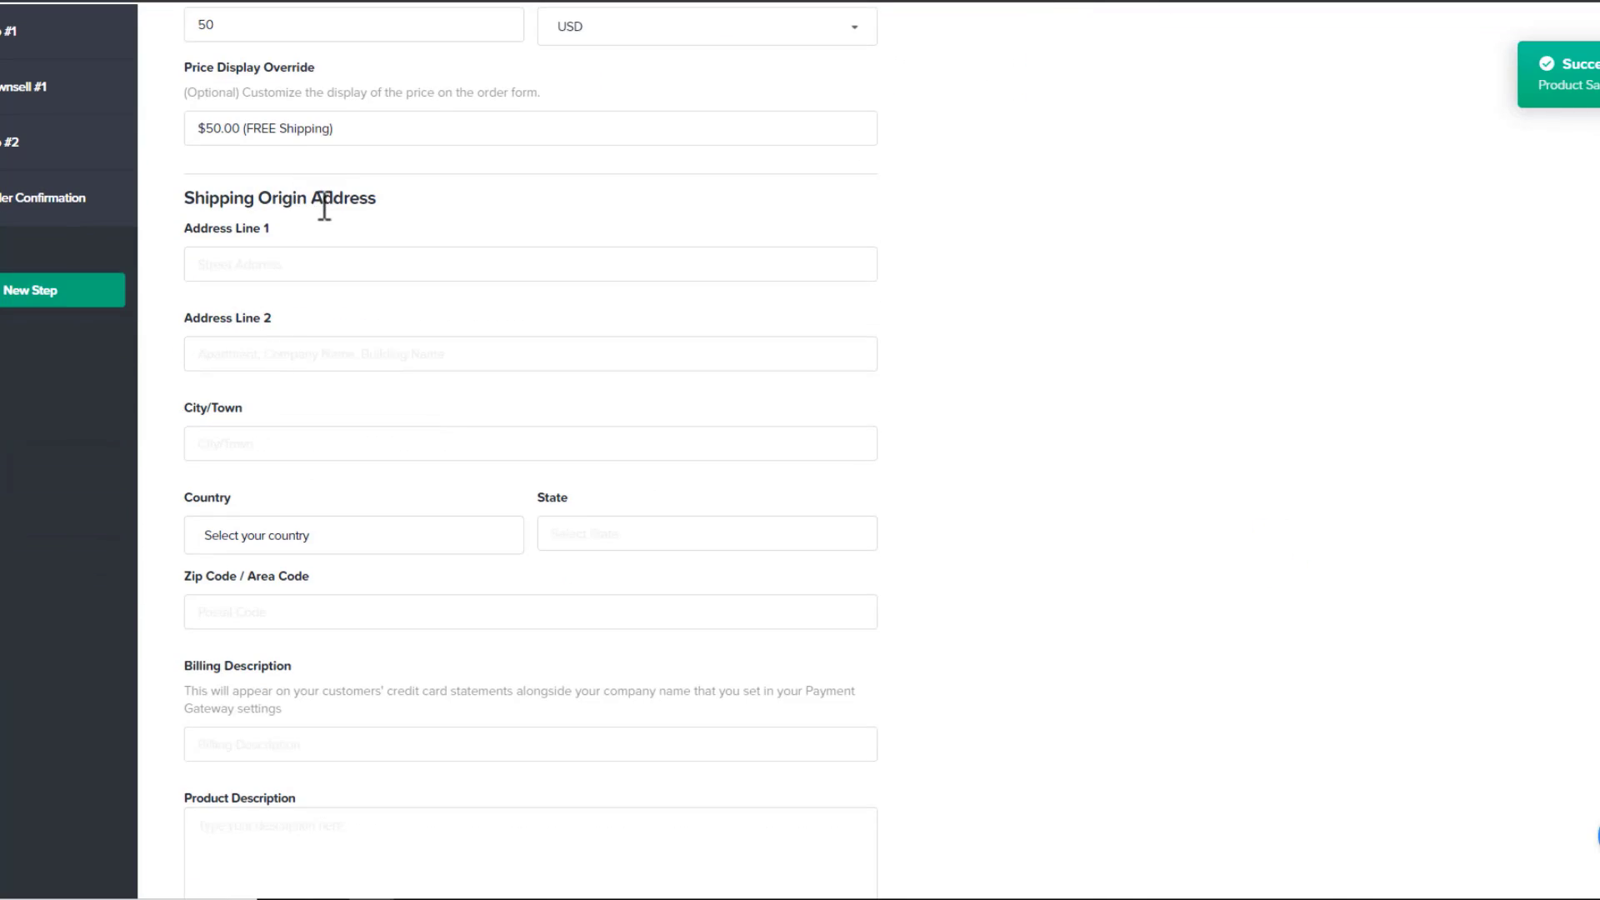
pyautogui.click(279, 264)
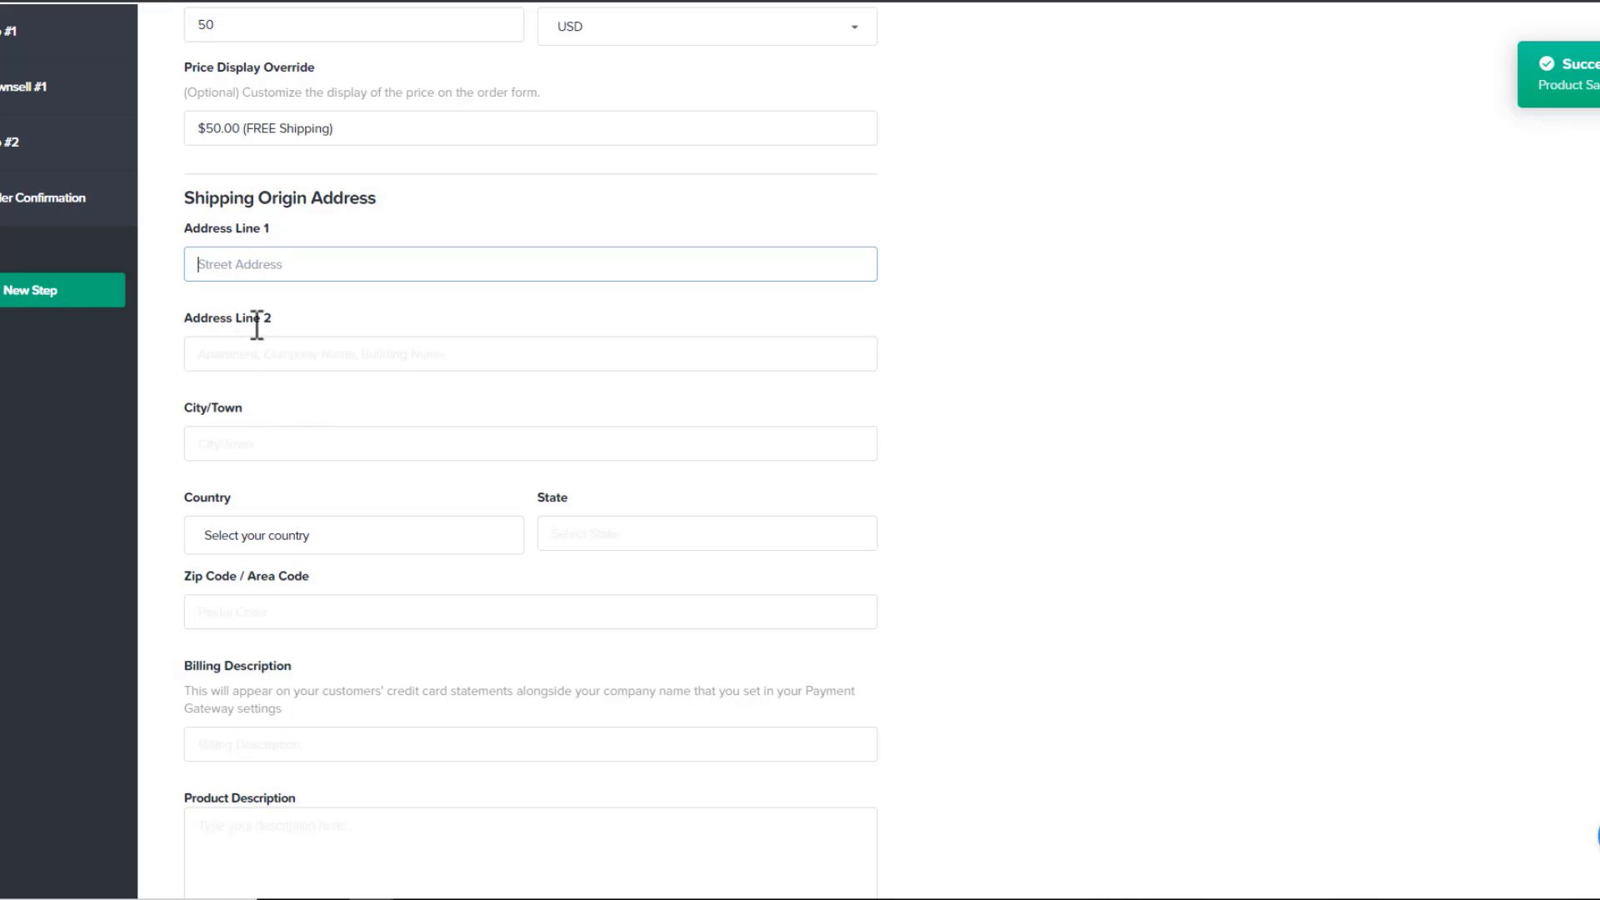
pyautogui.scroll(-2, 281, 361)
pyautogui.scroll(-4, 350, 417)
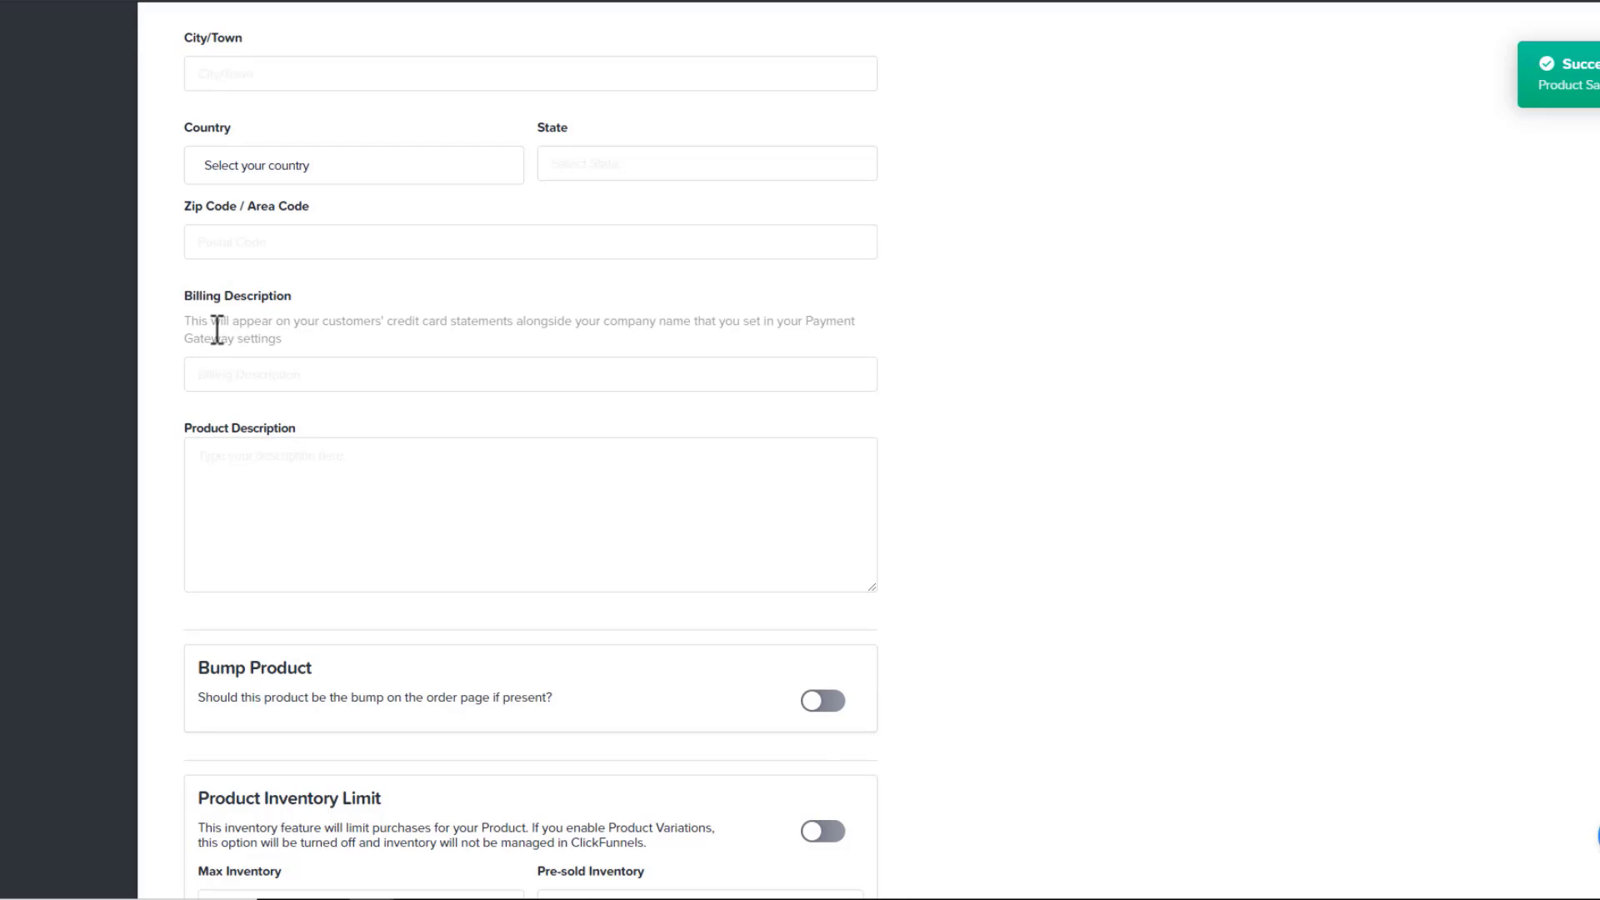
pyautogui.moveTo(218, 321); pyautogui.dragTo(451, 325)
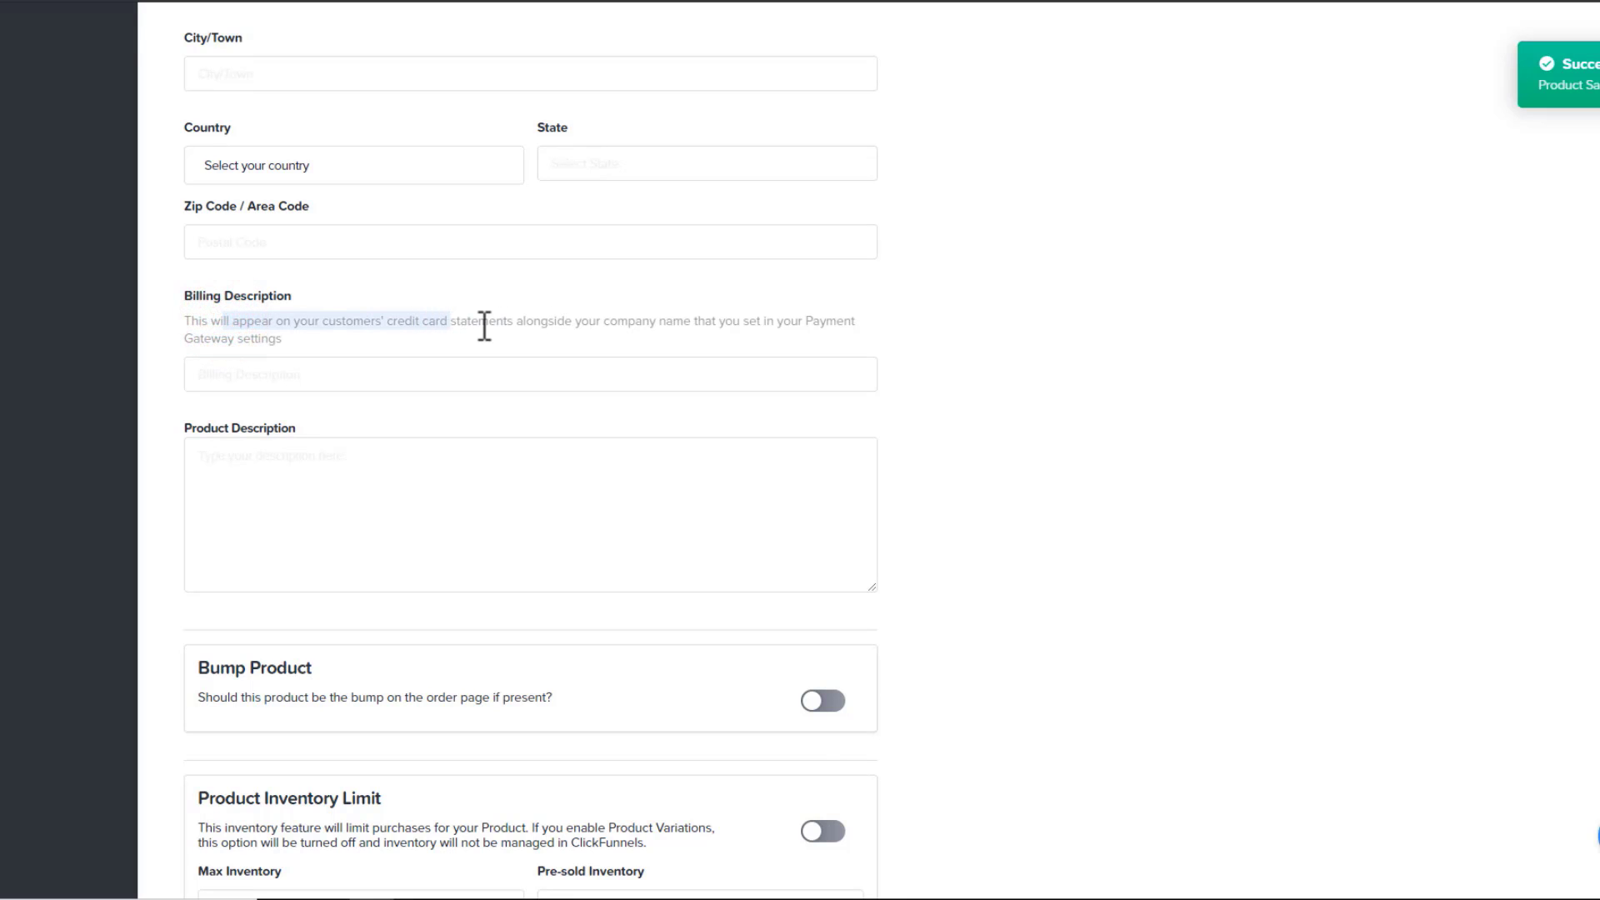
pyautogui.click(617, 374)
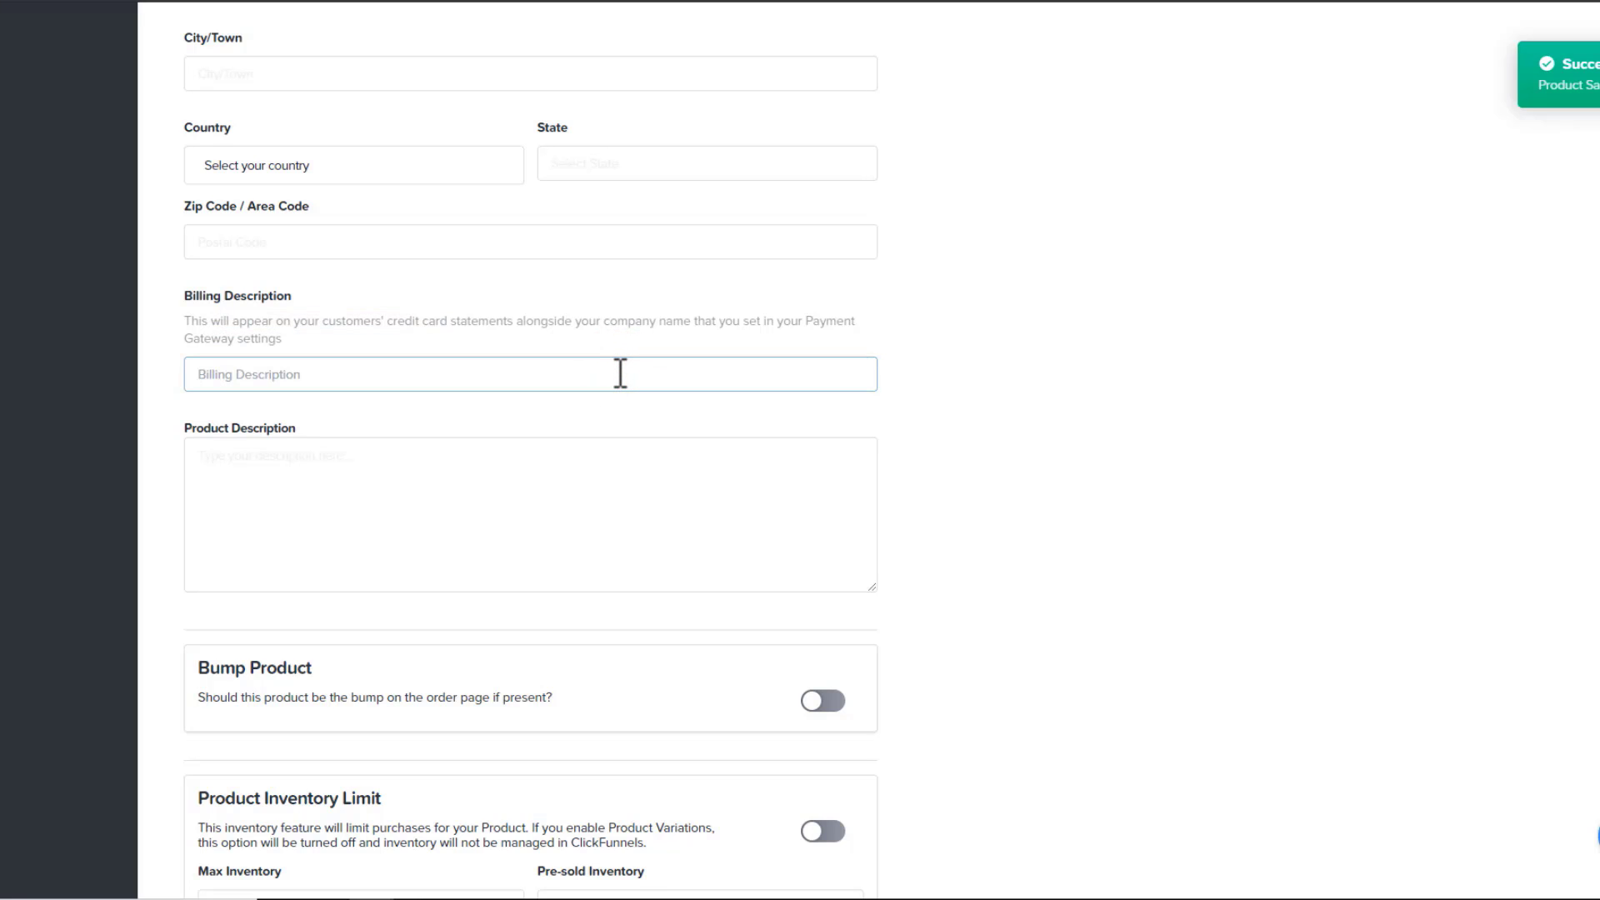
pyautogui.write('Crazy Eye Media, LLC')
# Enter 'Red Shoes' as the product description
pyautogui.click(565, 487)
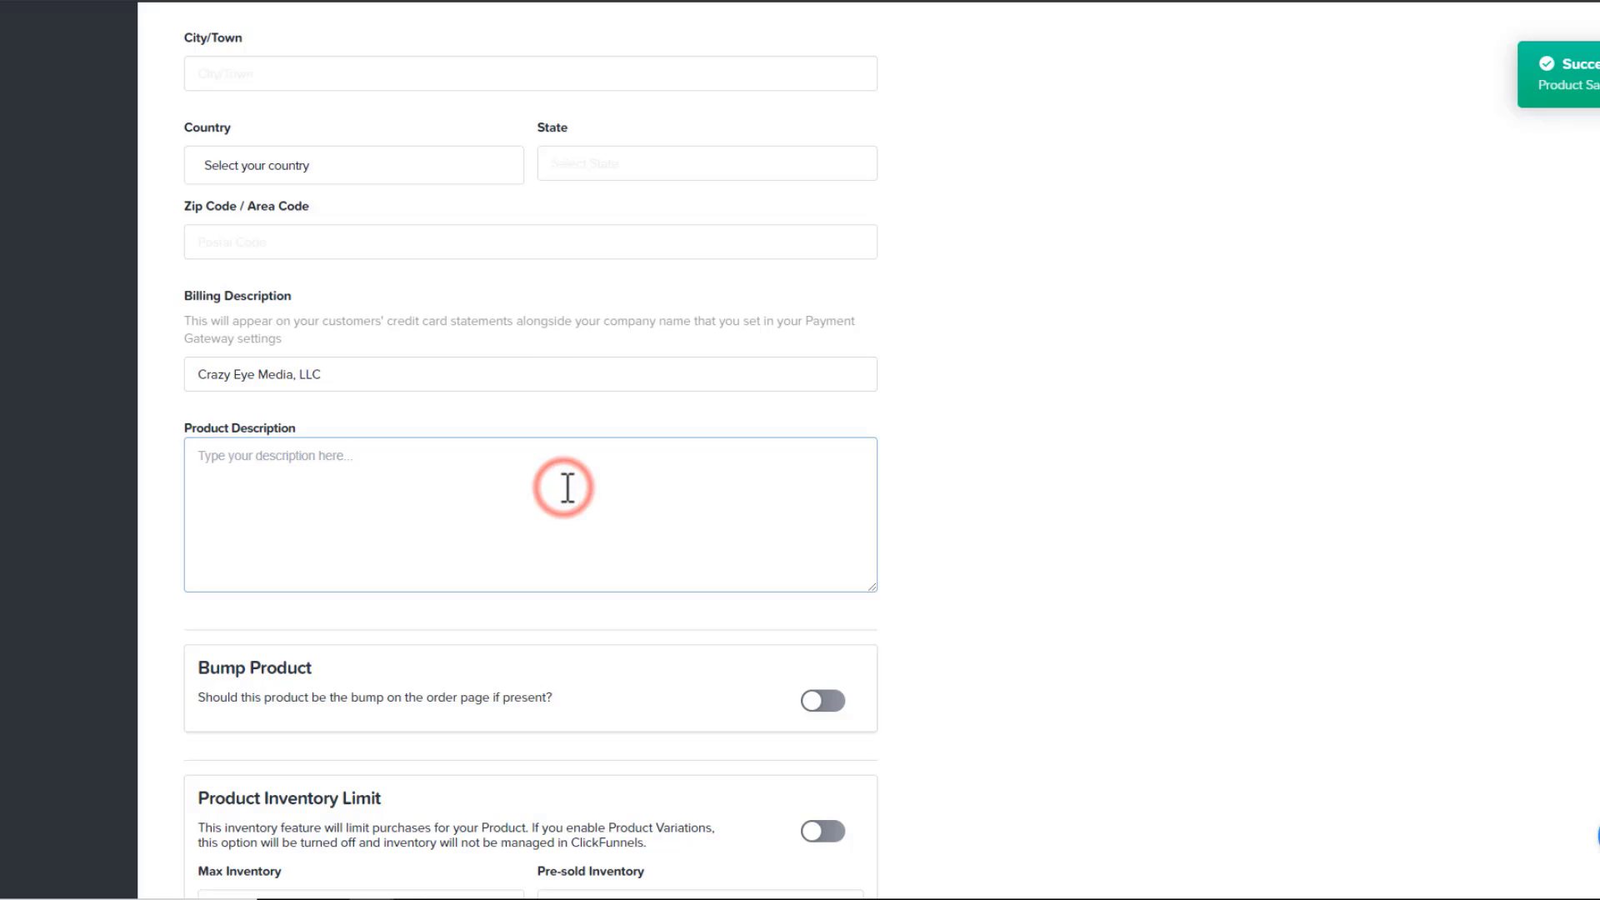
pyautogui.write('Red S')
pyautogui.write('hoes')
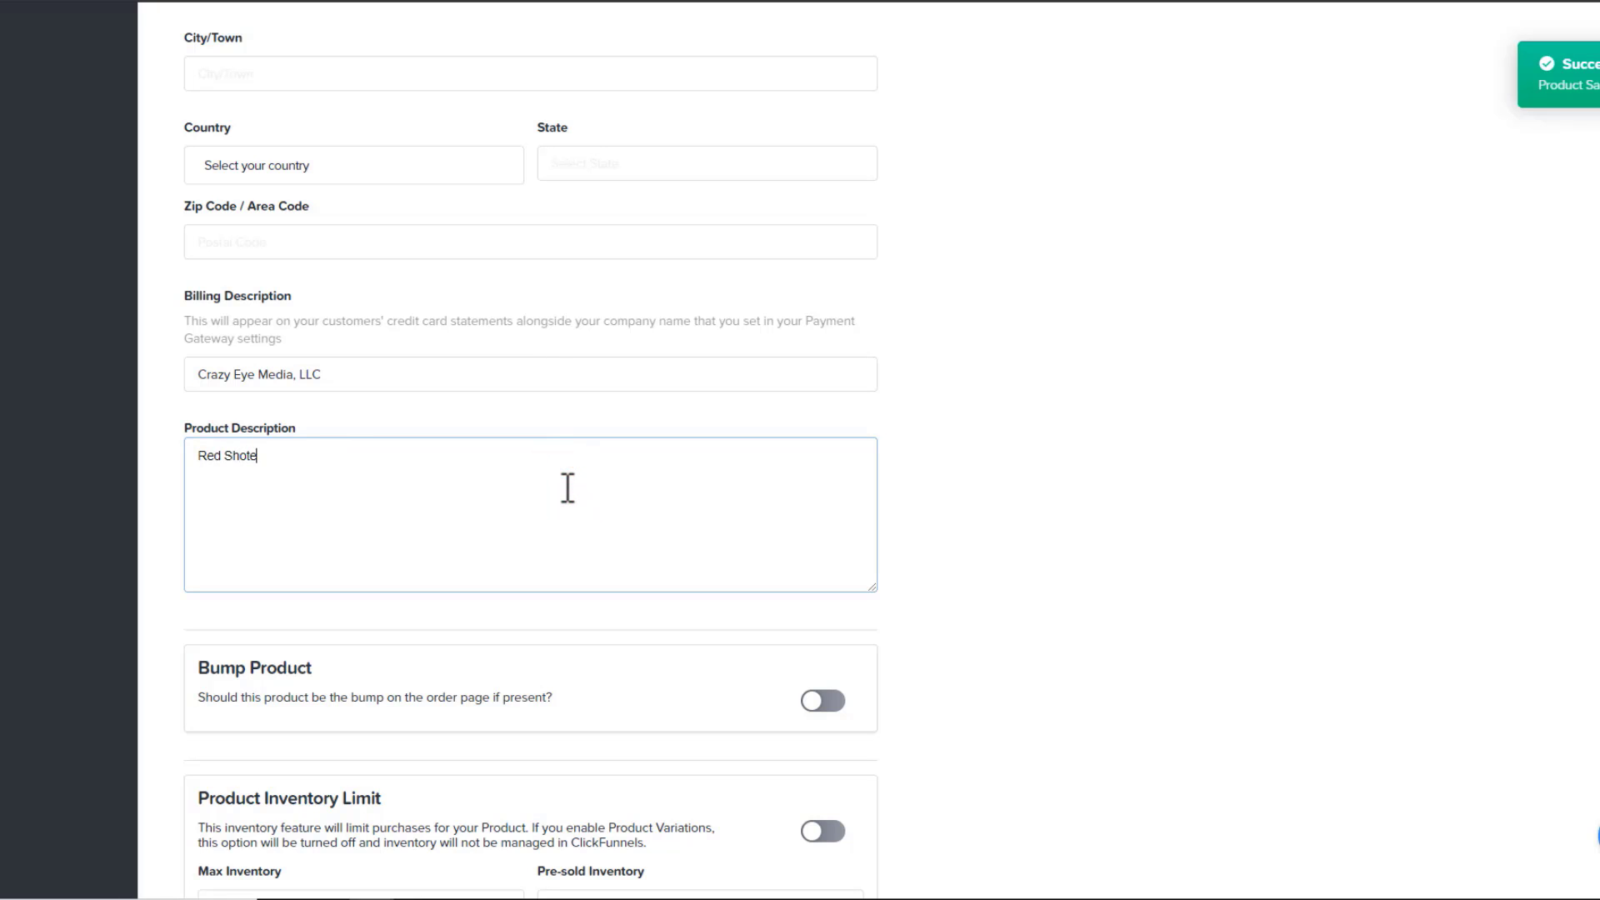
pyautogui.scroll(-1, 608, 504)
pyautogui.scroll(-2, 608, 505)
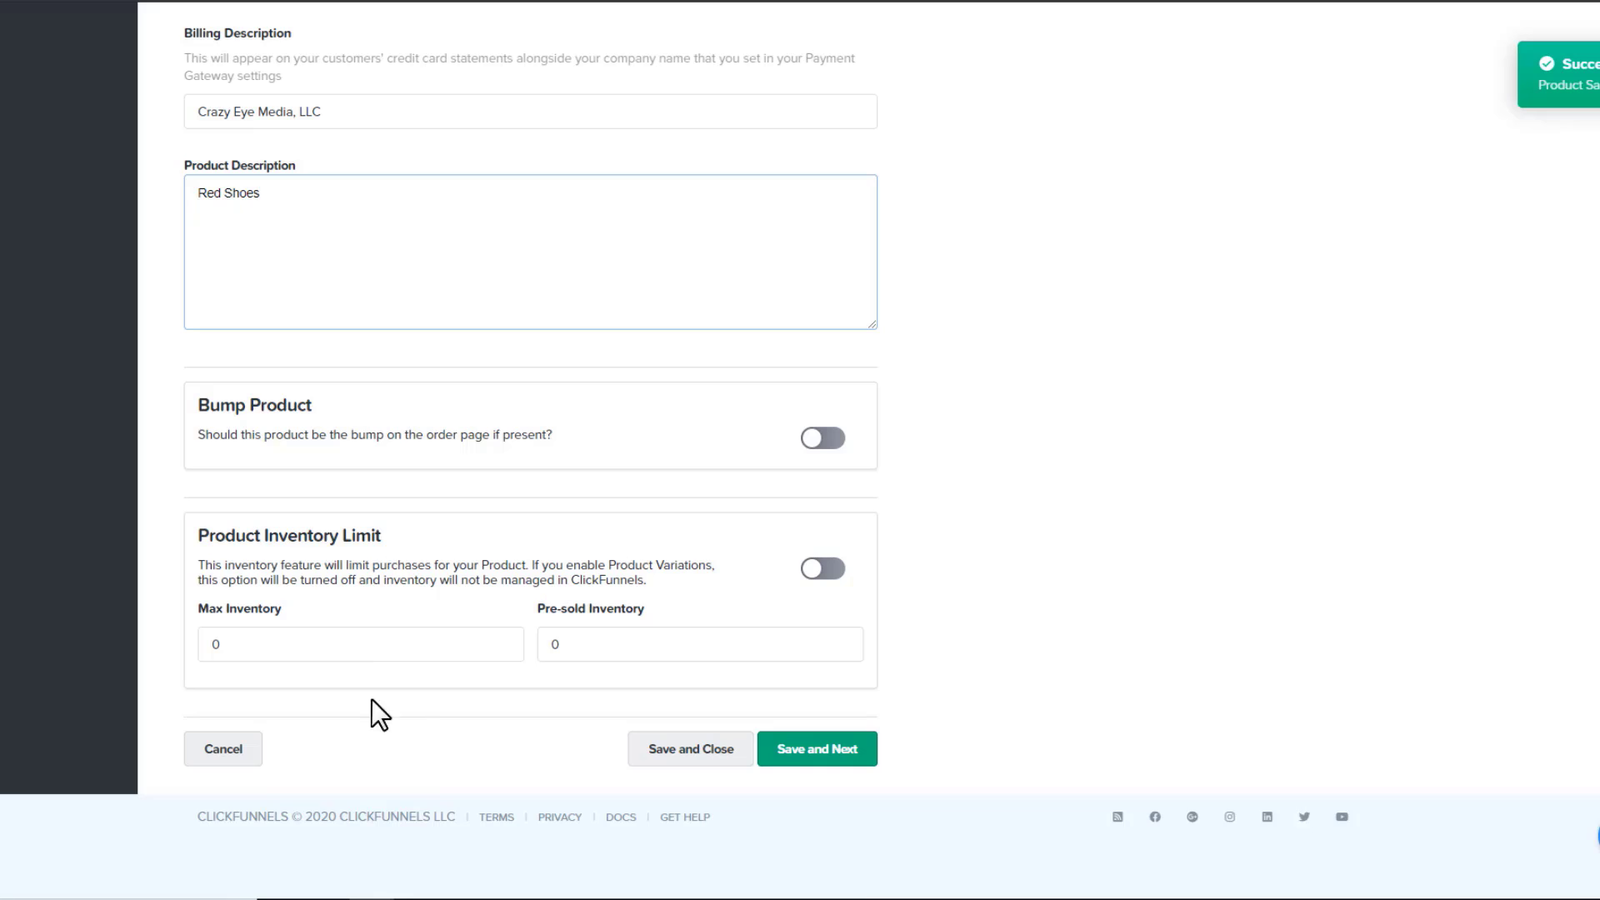
# Save the product details and continue past Product Variations with variations left off
pyautogui.click(839, 754)
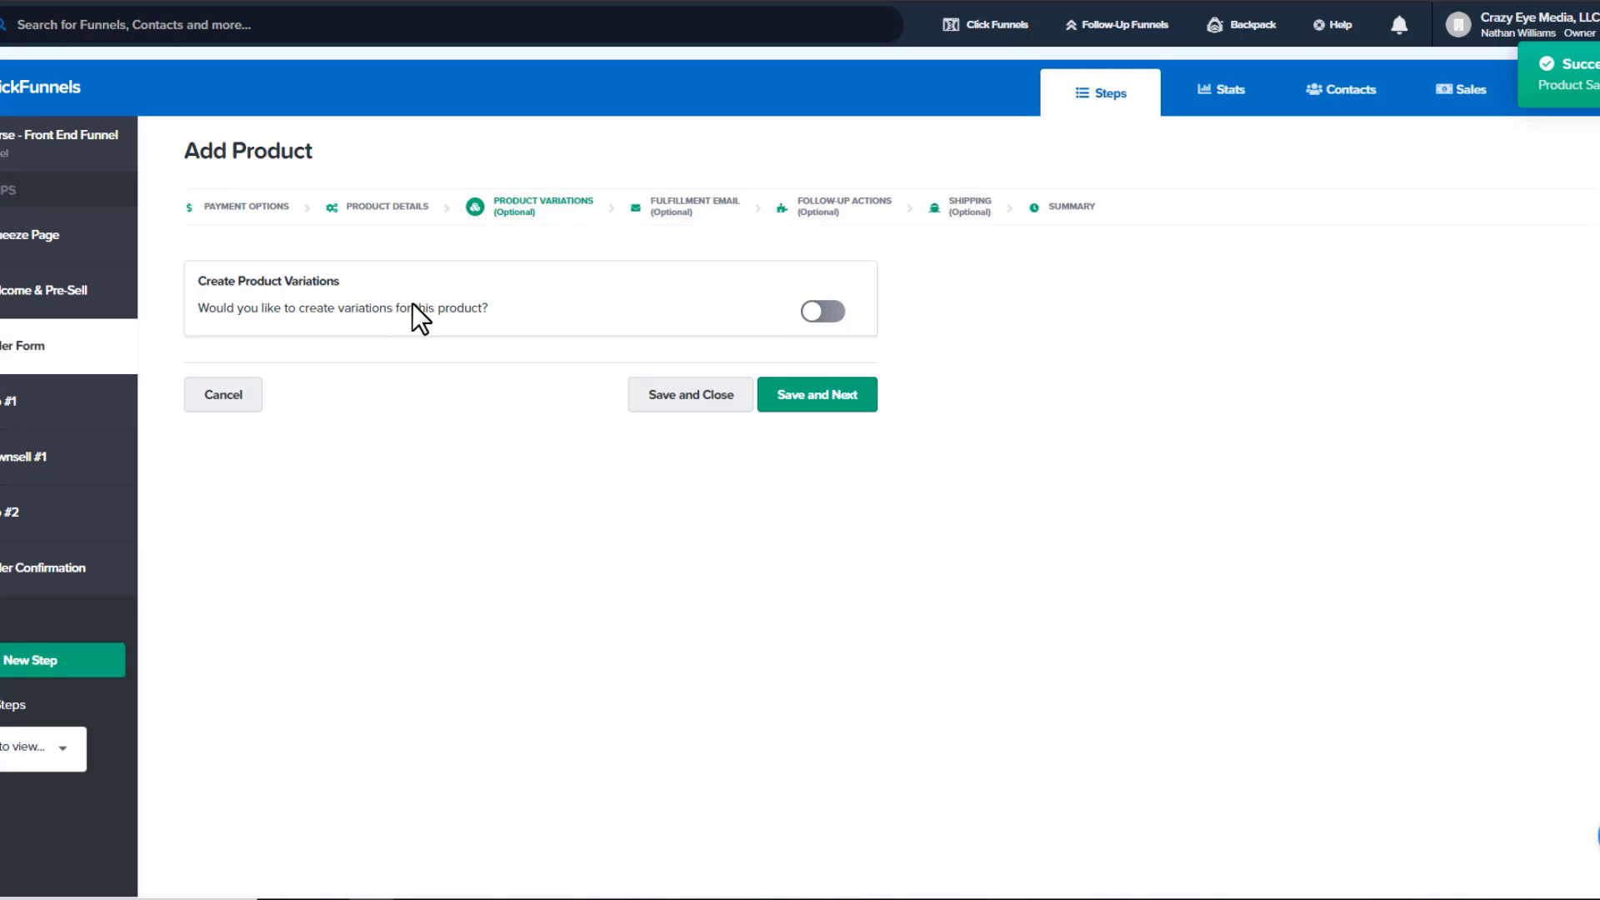
pyautogui.click(813, 396)
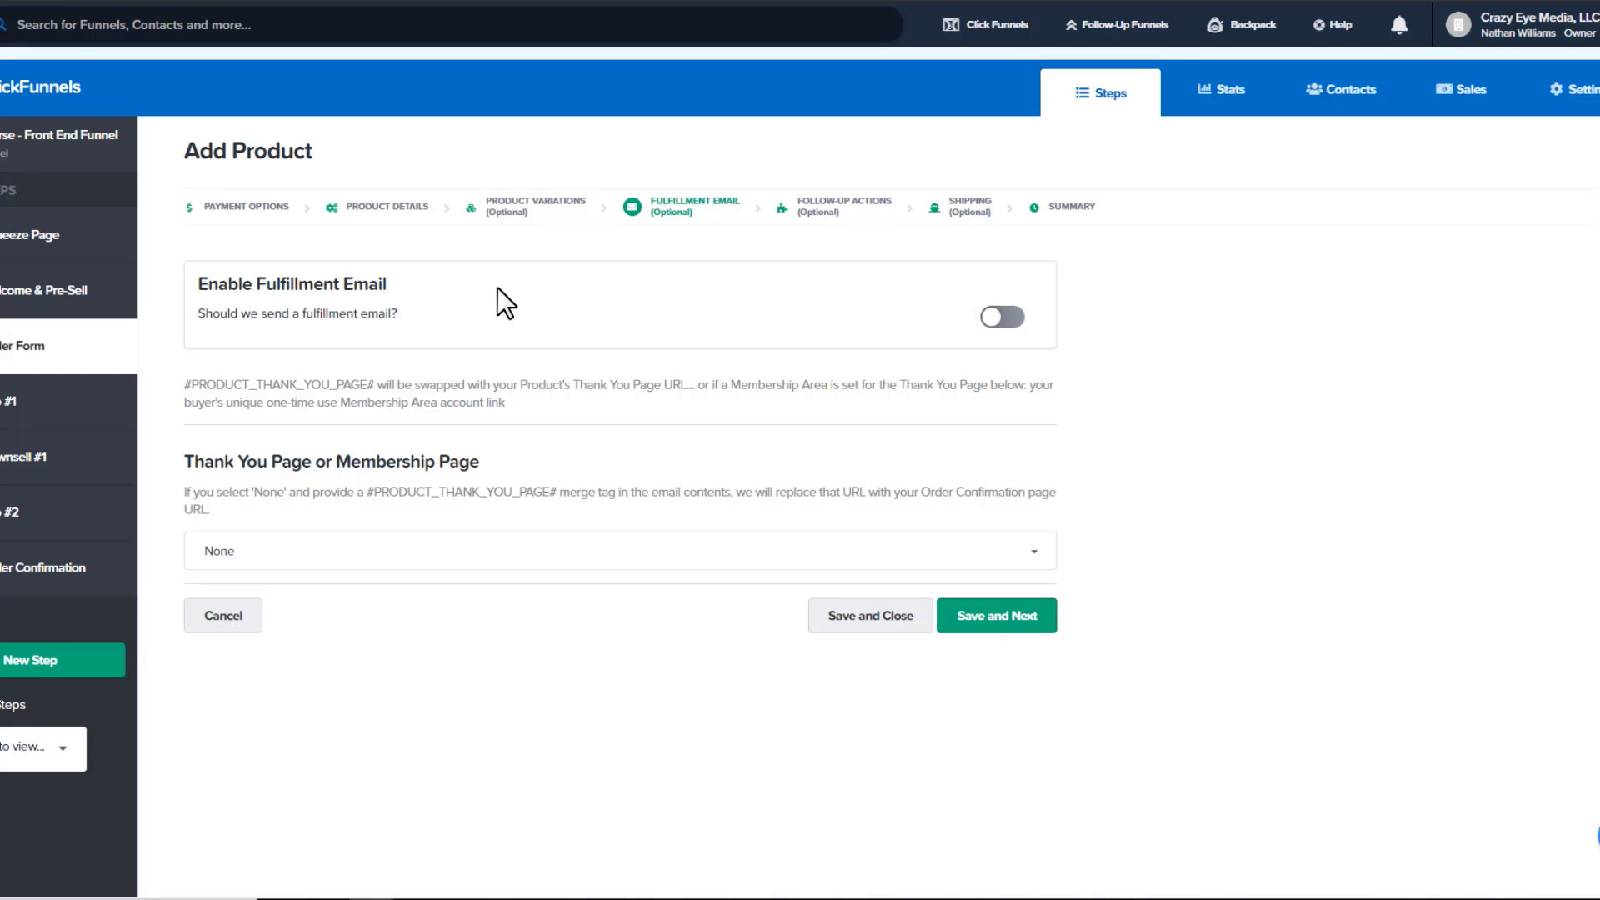
# Turn on the fulfillment email and start filling its subject and message body
pyautogui.click(1004, 321)
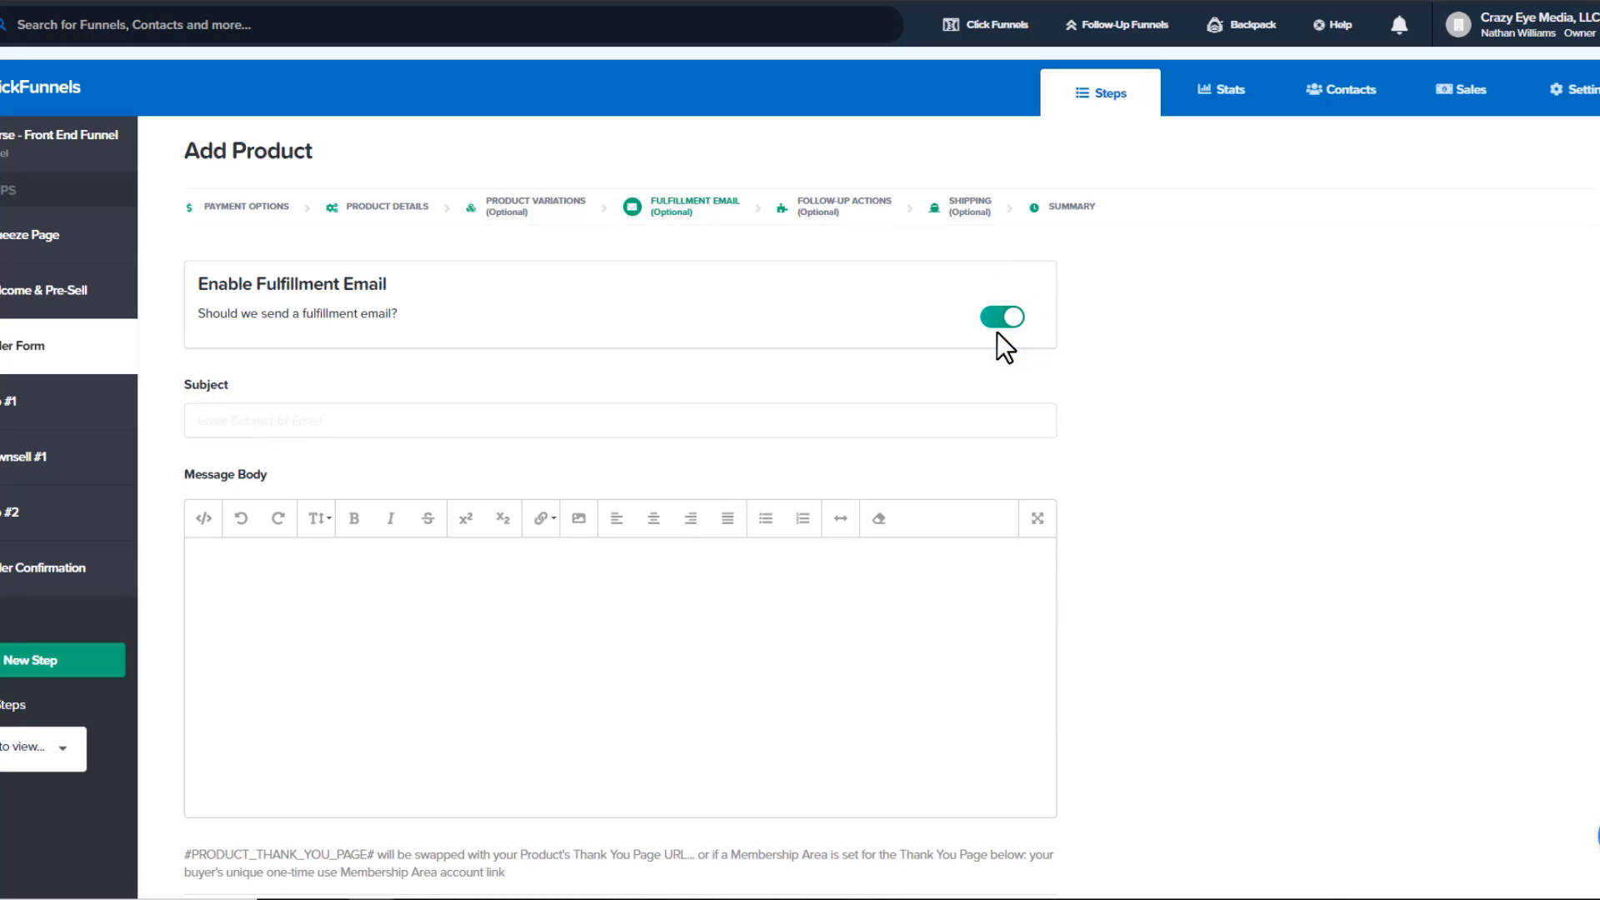
pyautogui.scroll(-3, 993, 331)
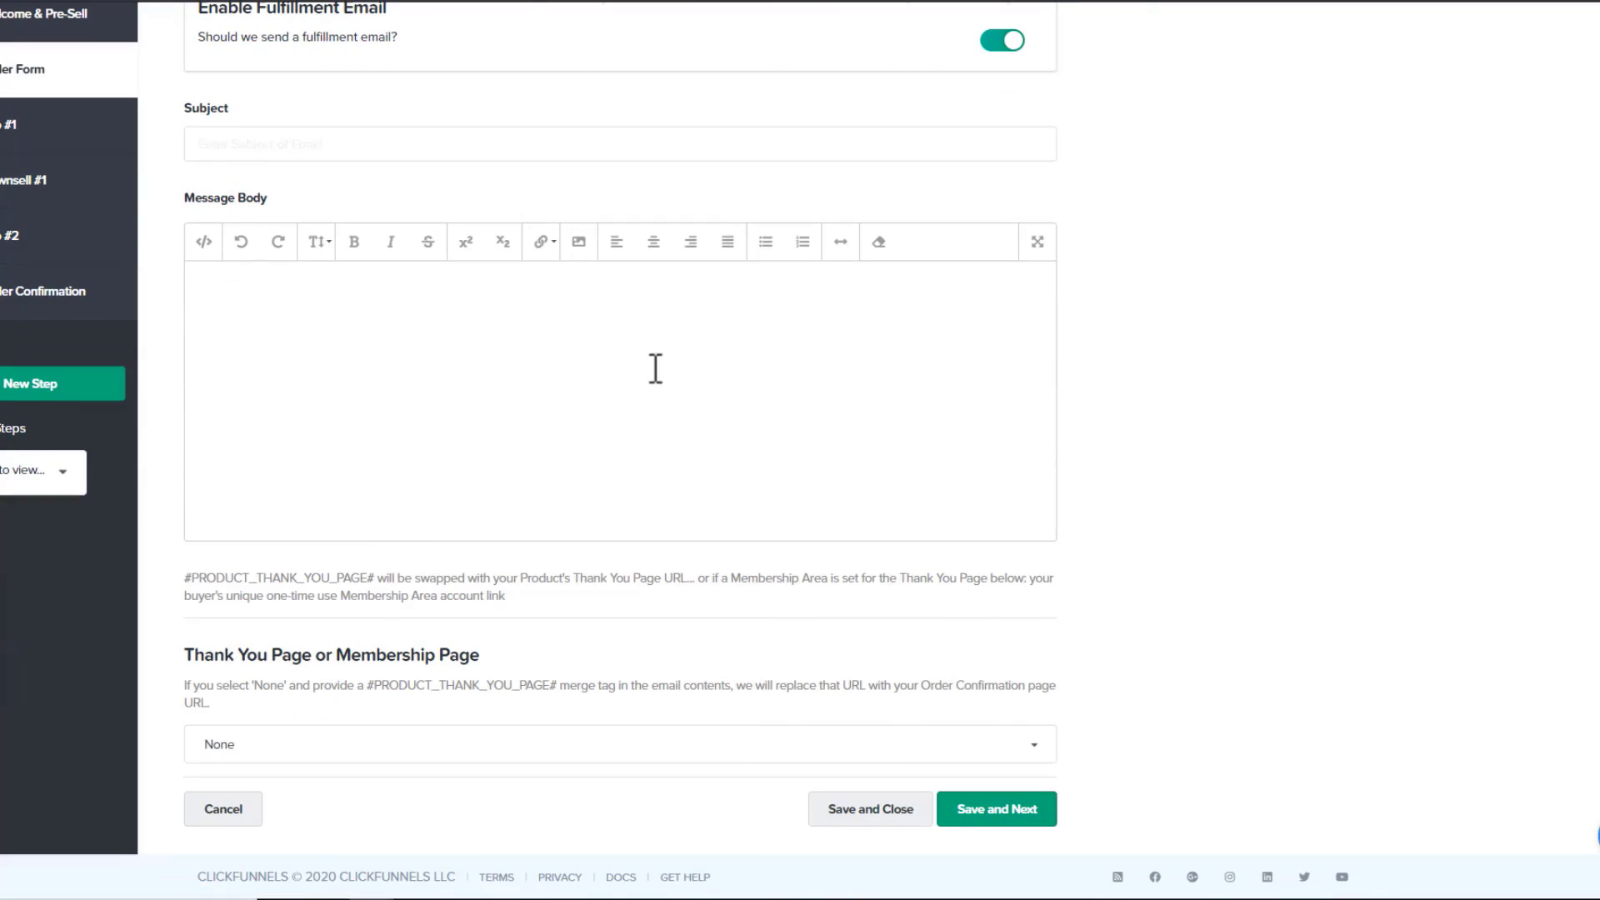
pyautogui.click(637, 142)
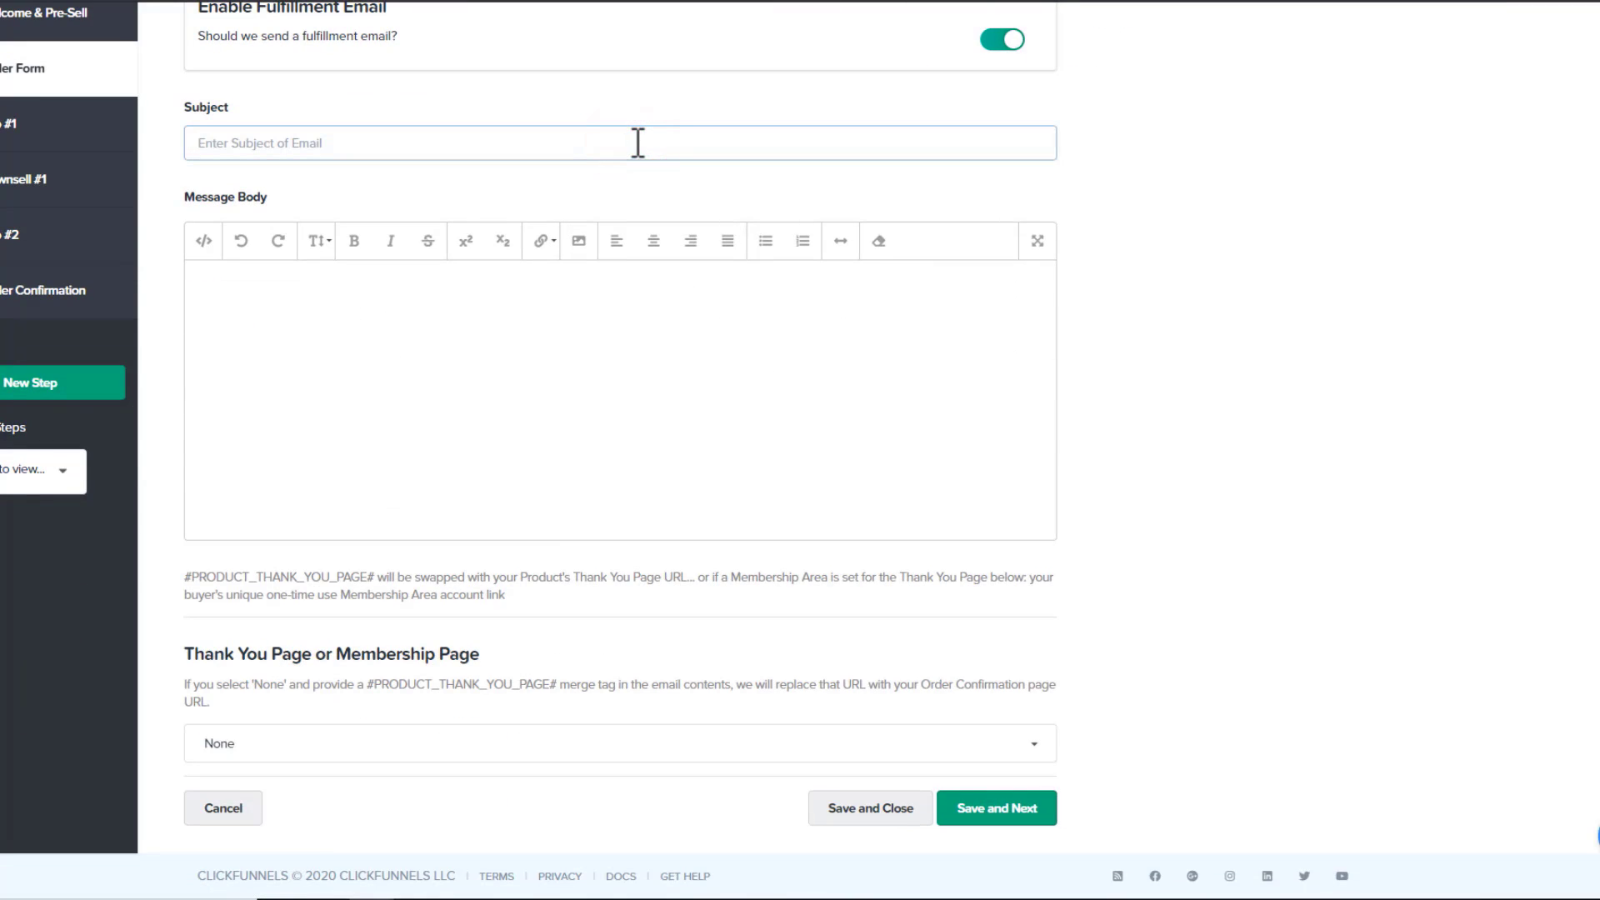
pyautogui.write('Red Shoes Receipt')
pyautogui.click(604, 351)
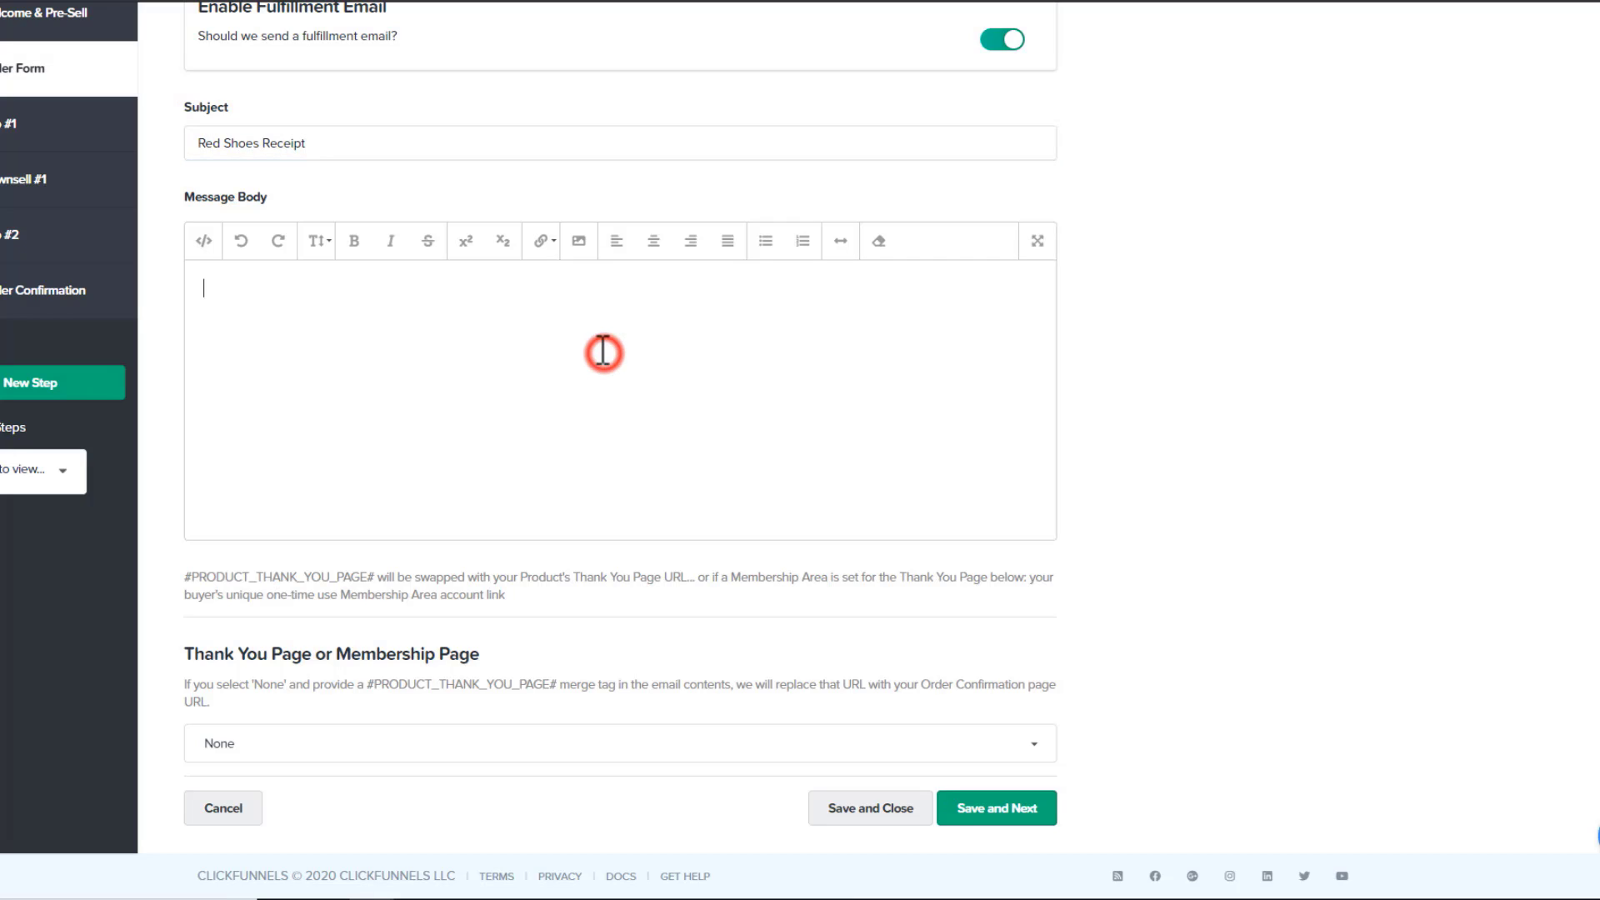
pyautogui.write('fjdsfl j fkldjsklfj sdlaj fjd')
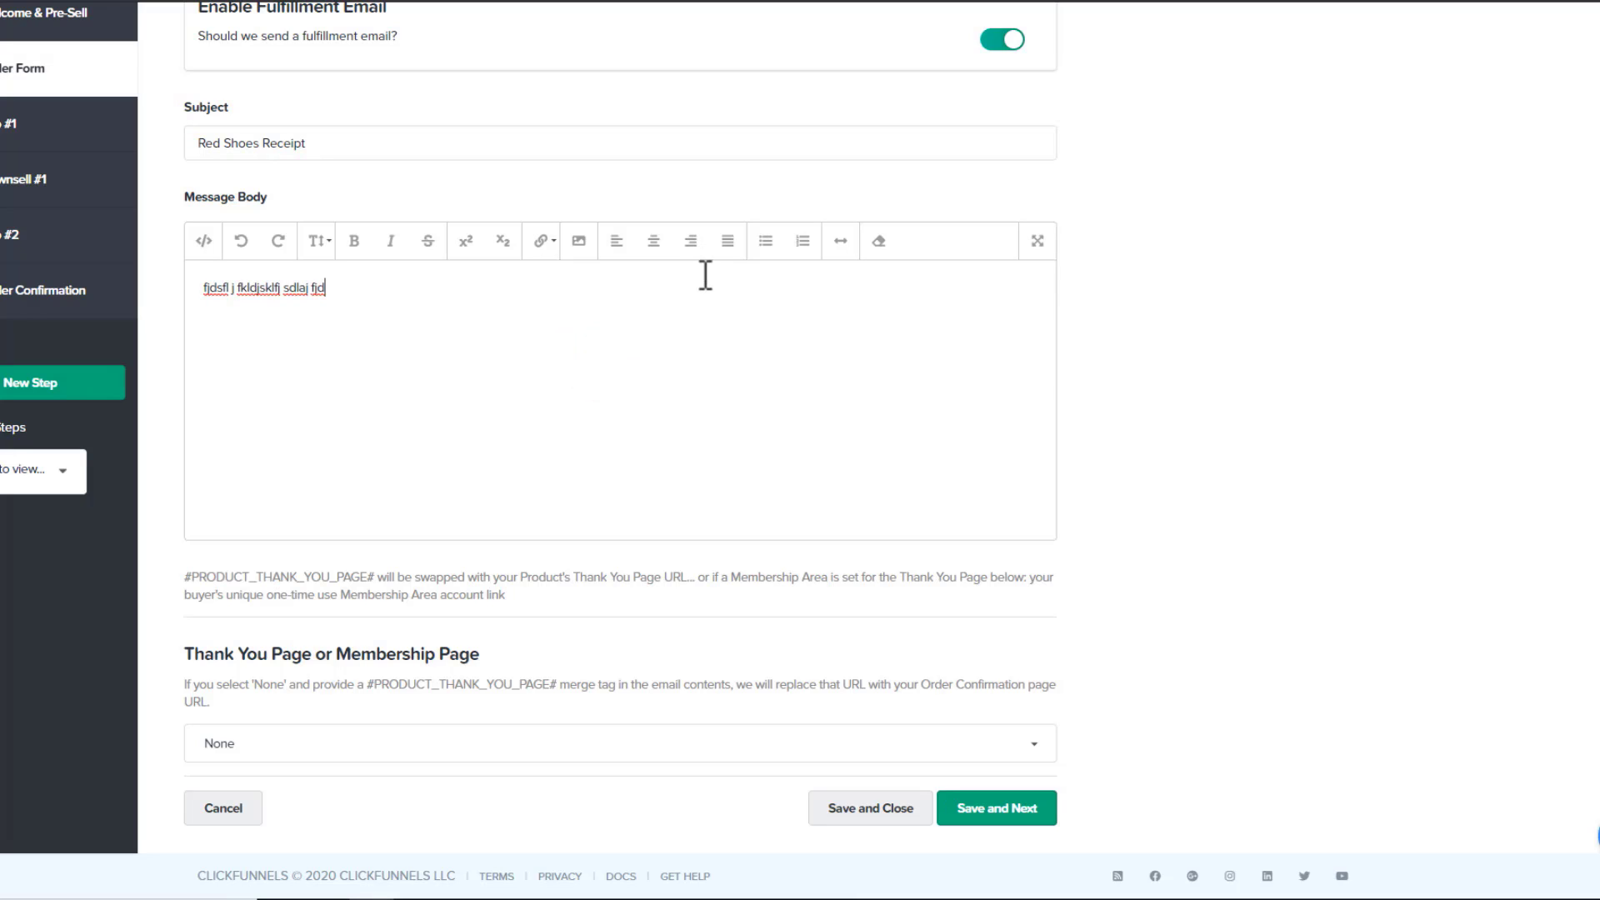
# Make the message body text bold
pyautogui.moveTo(356, 321); pyautogui.dragTo(207, 291)
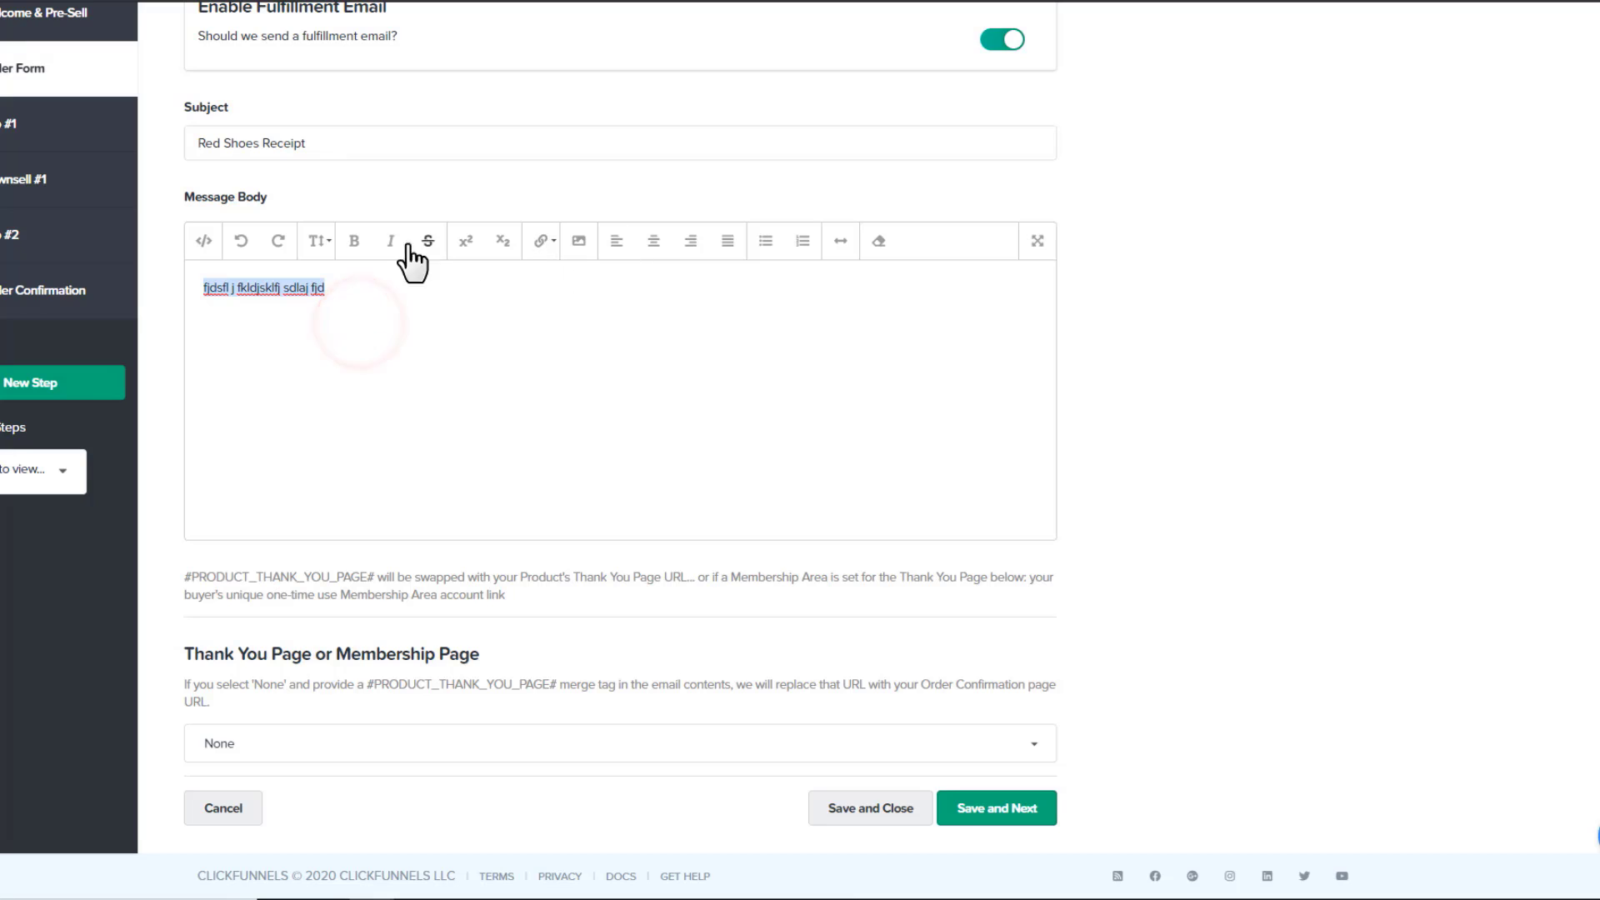
pyautogui.click(355, 241)
pyautogui.click(379, 315)
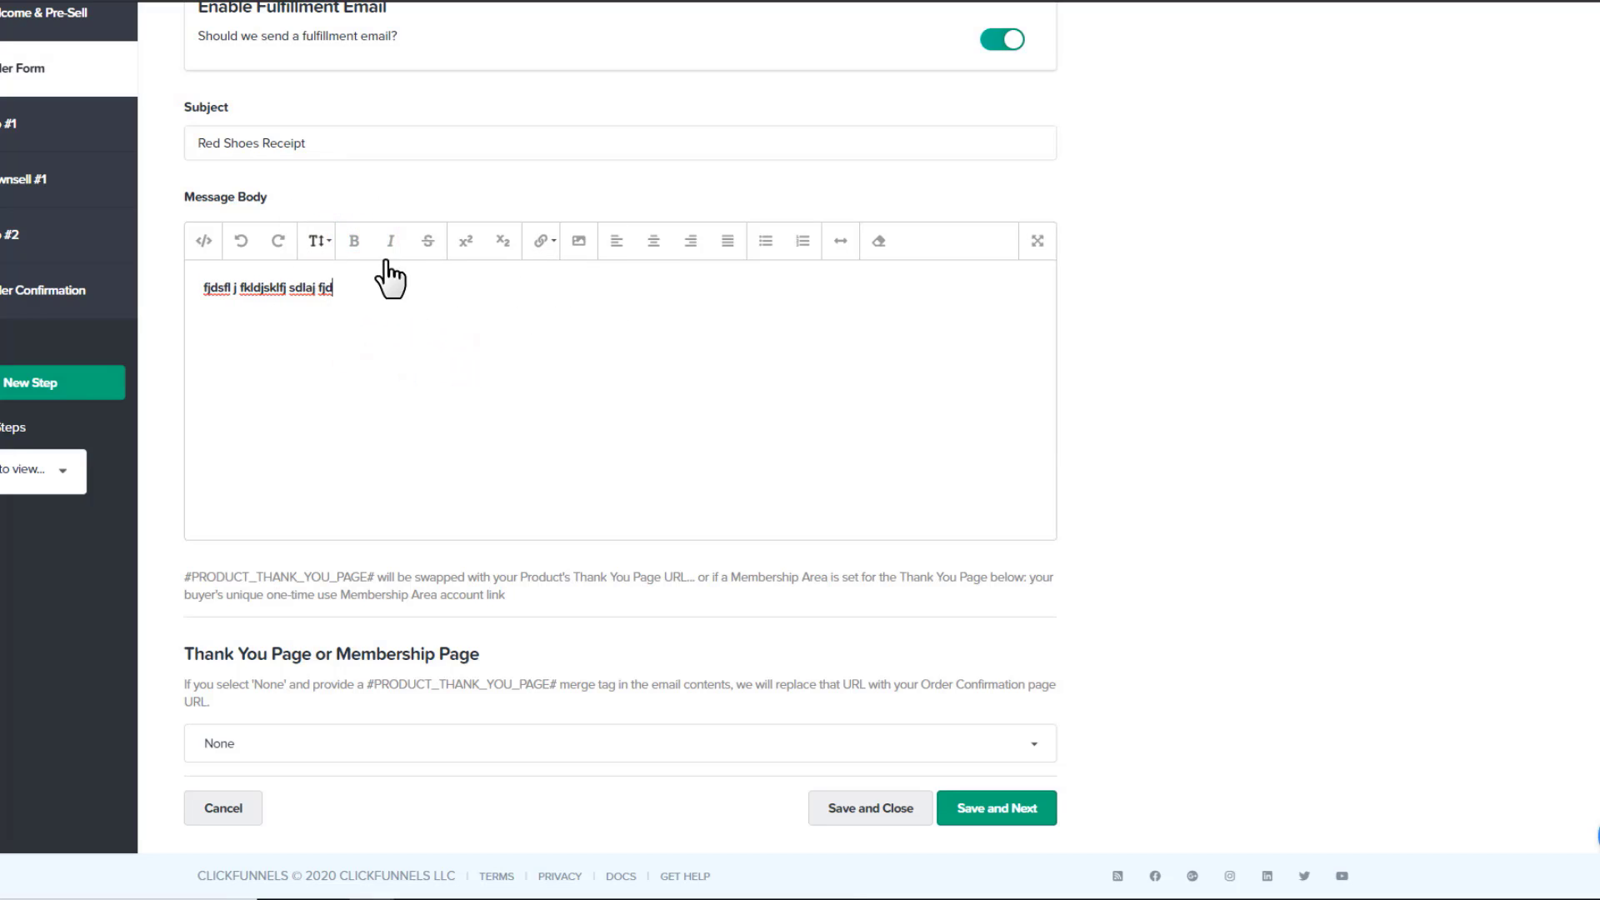
pyautogui.click(408, 293)
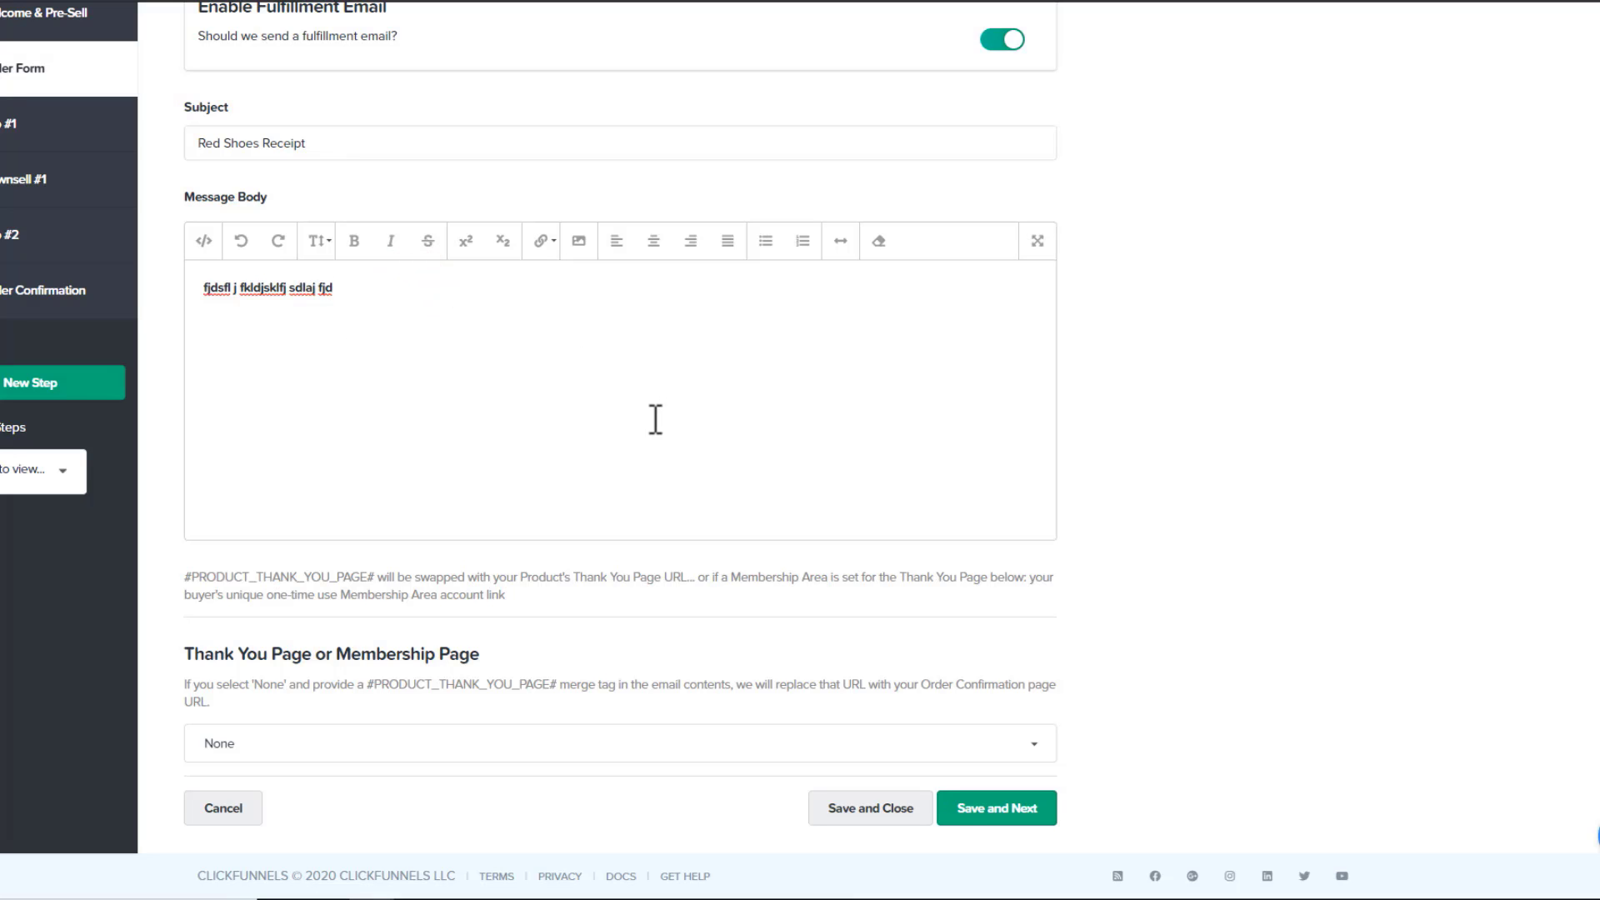
pyautogui.scroll(2, 357, 243)
pyautogui.scroll(-1, 432, 220)
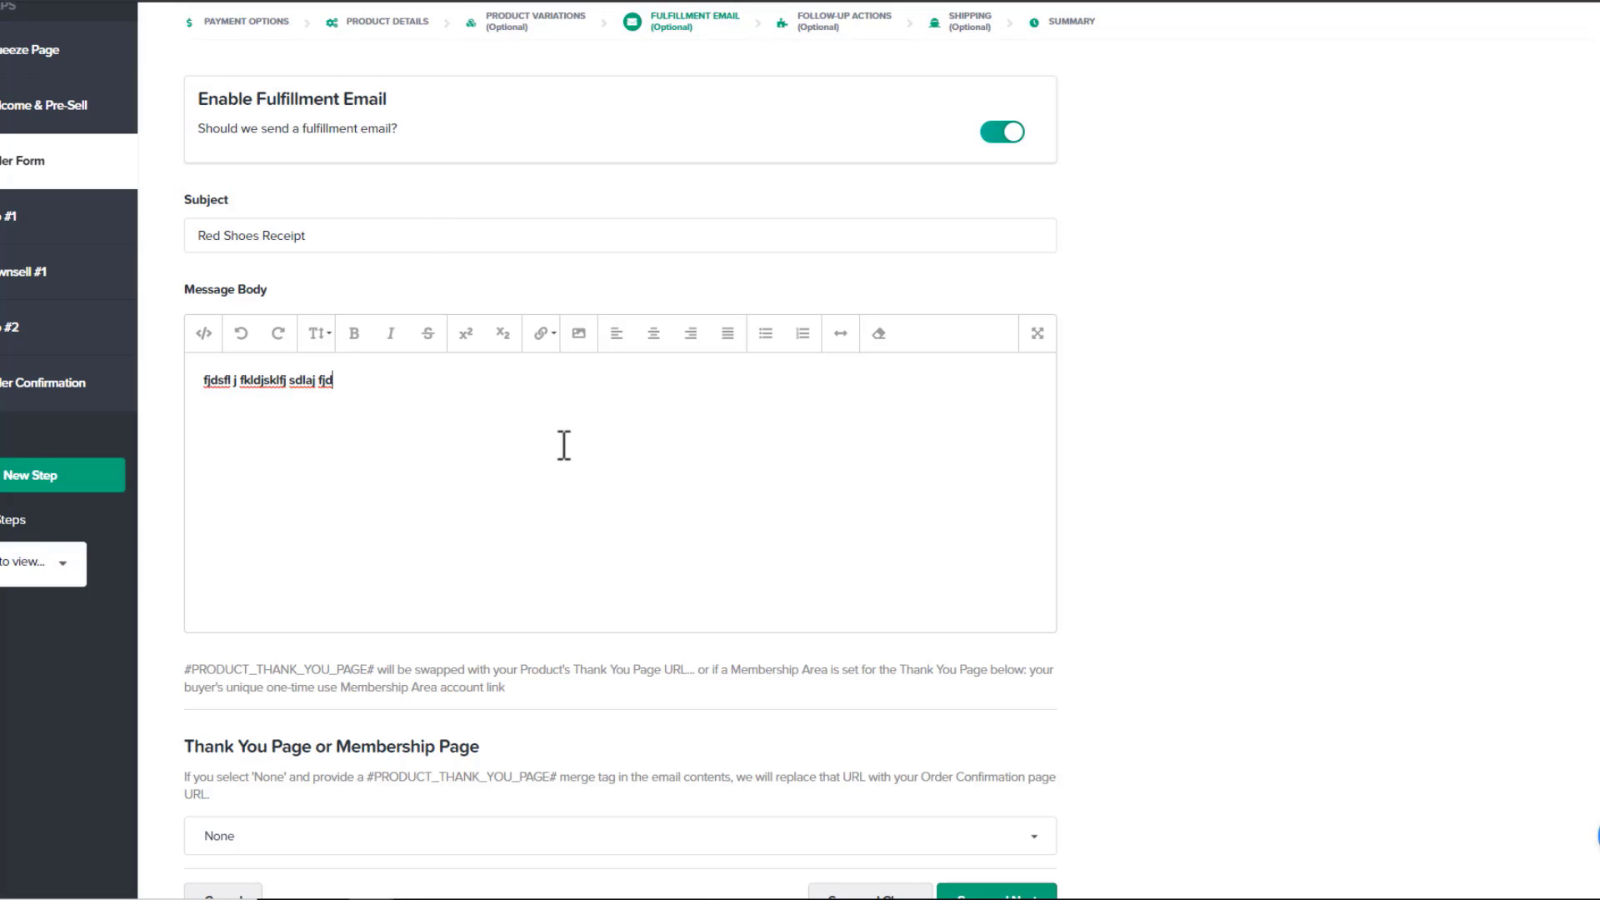
pyautogui.scroll(-2, 541, 417)
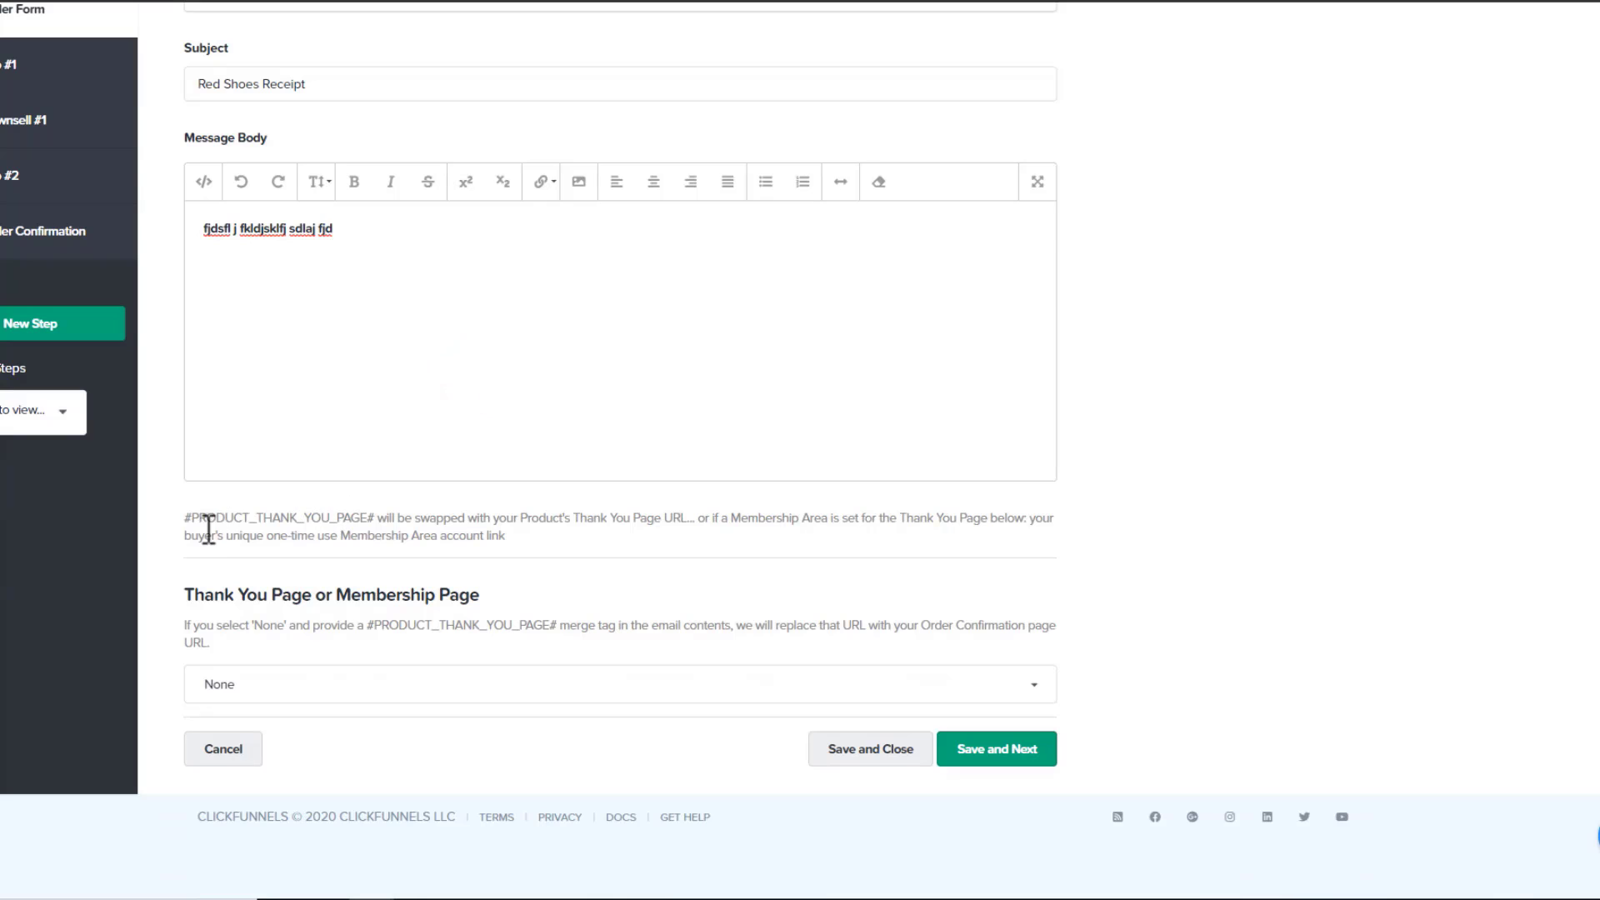
# Copy the #PRODUCT_THANK_YOU_PAGE# merge tag and paste it on a new body line
pyautogui.moveTo(200, 593); pyautogui.dragTo(361, 596)
pyautogui.click(447, 596)
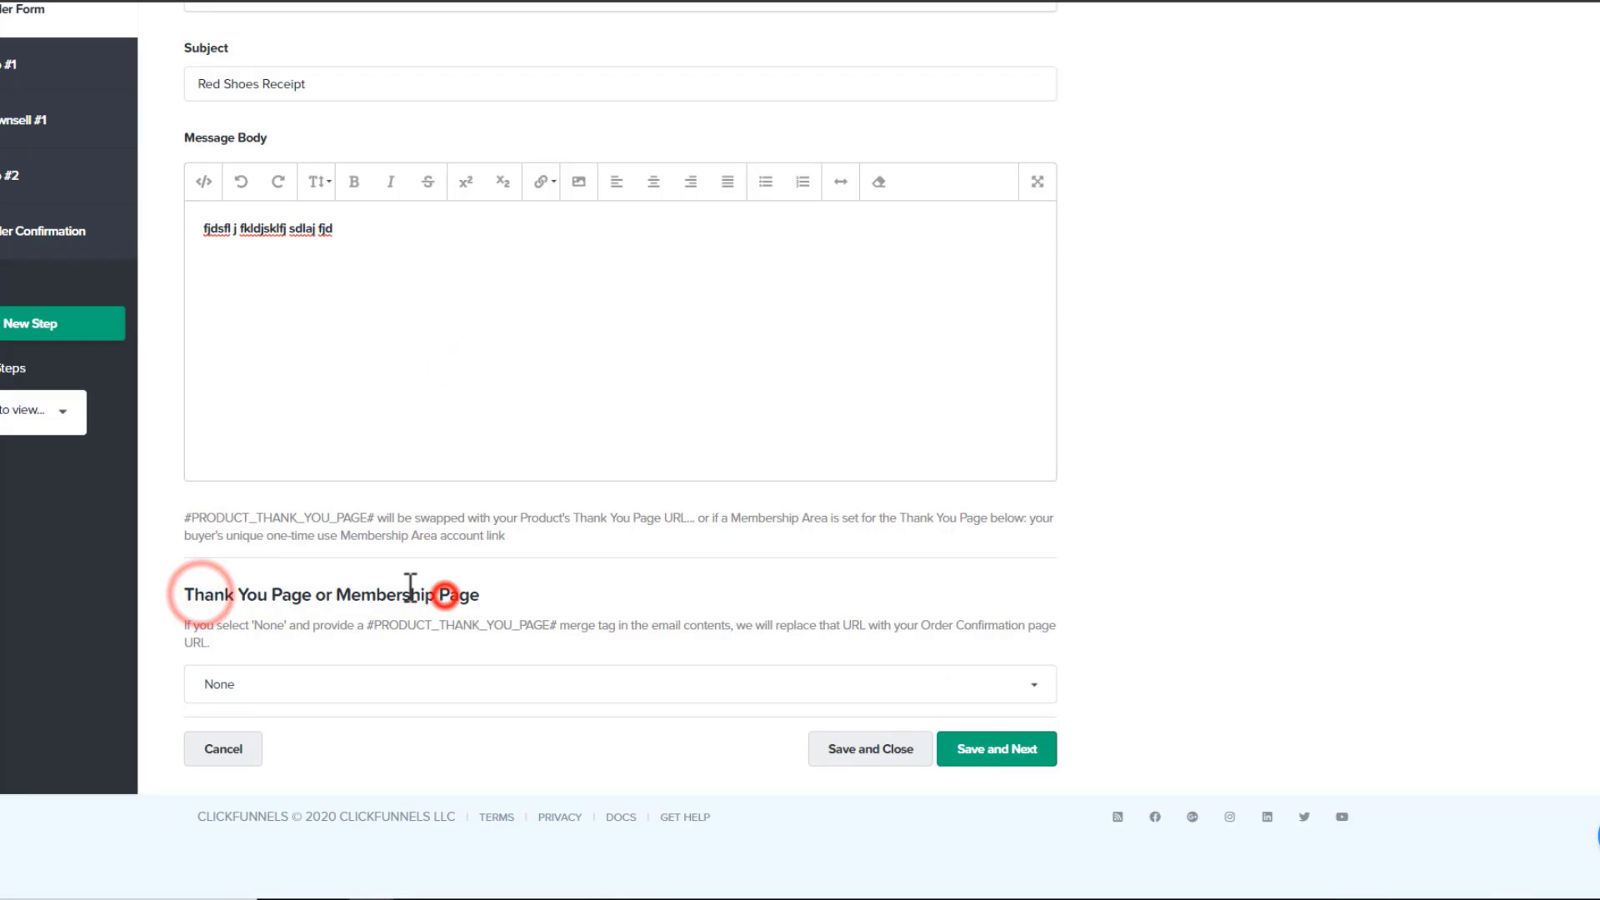
pyautogui.click(375, 518)
pyautogui.moveTo(377, 518); pyautogui.dragTo(182, 522)
pyautogui.hotkey('ctrl', 'c')
pyautogui.click(530, 223)
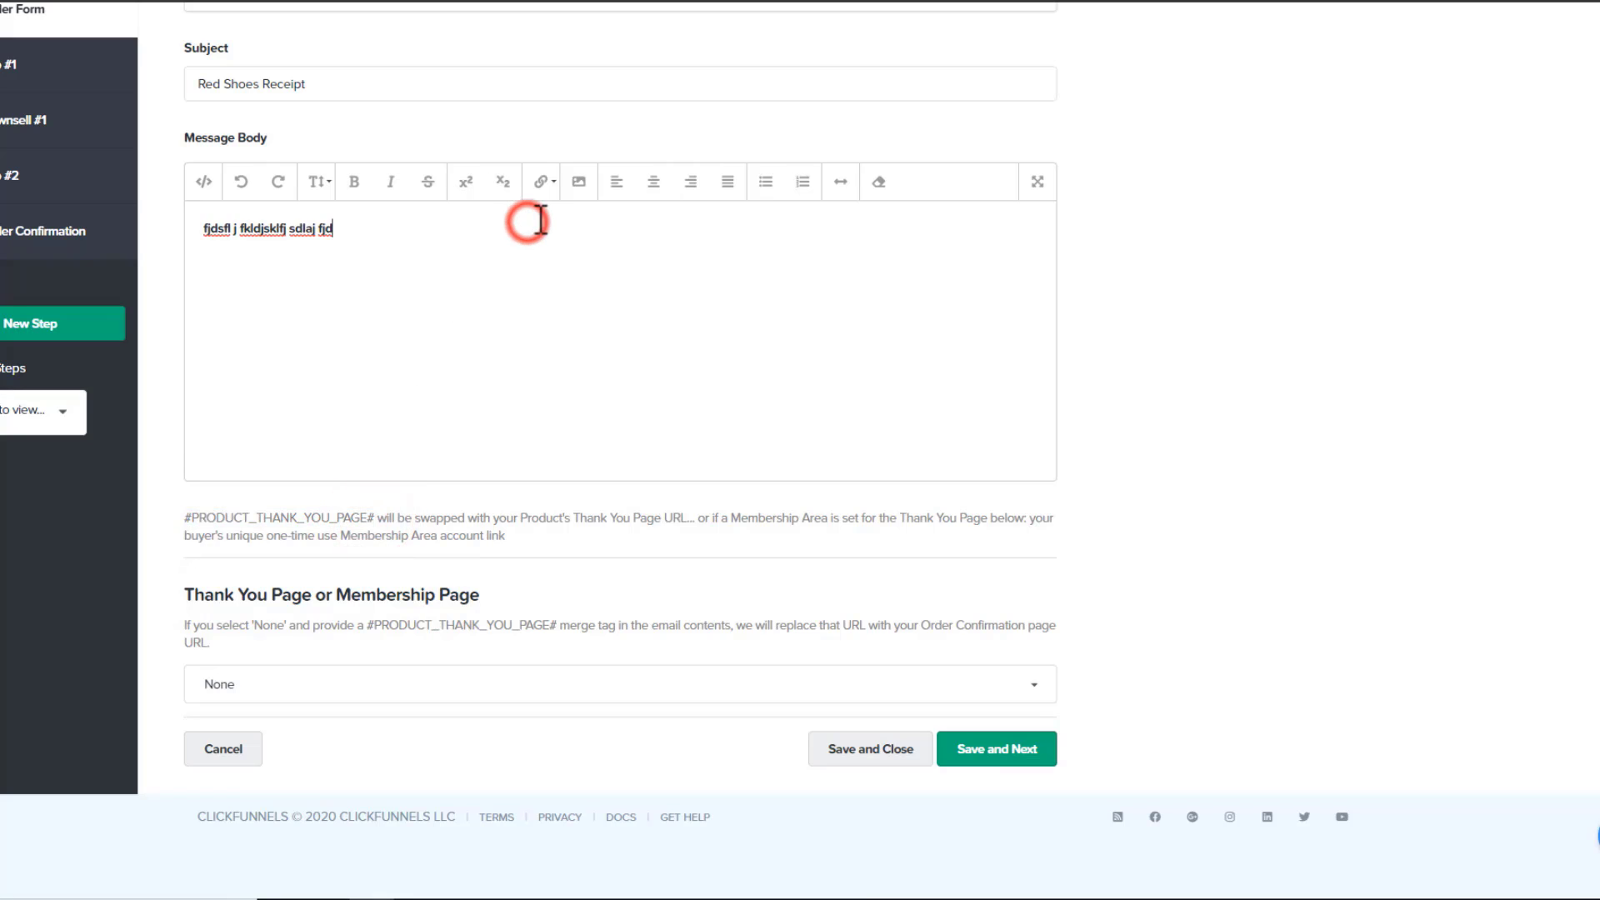
pyautogui.press('Return')
pyautogui.press('Return')
pyautogui.hotkey('ctrl', 'v')
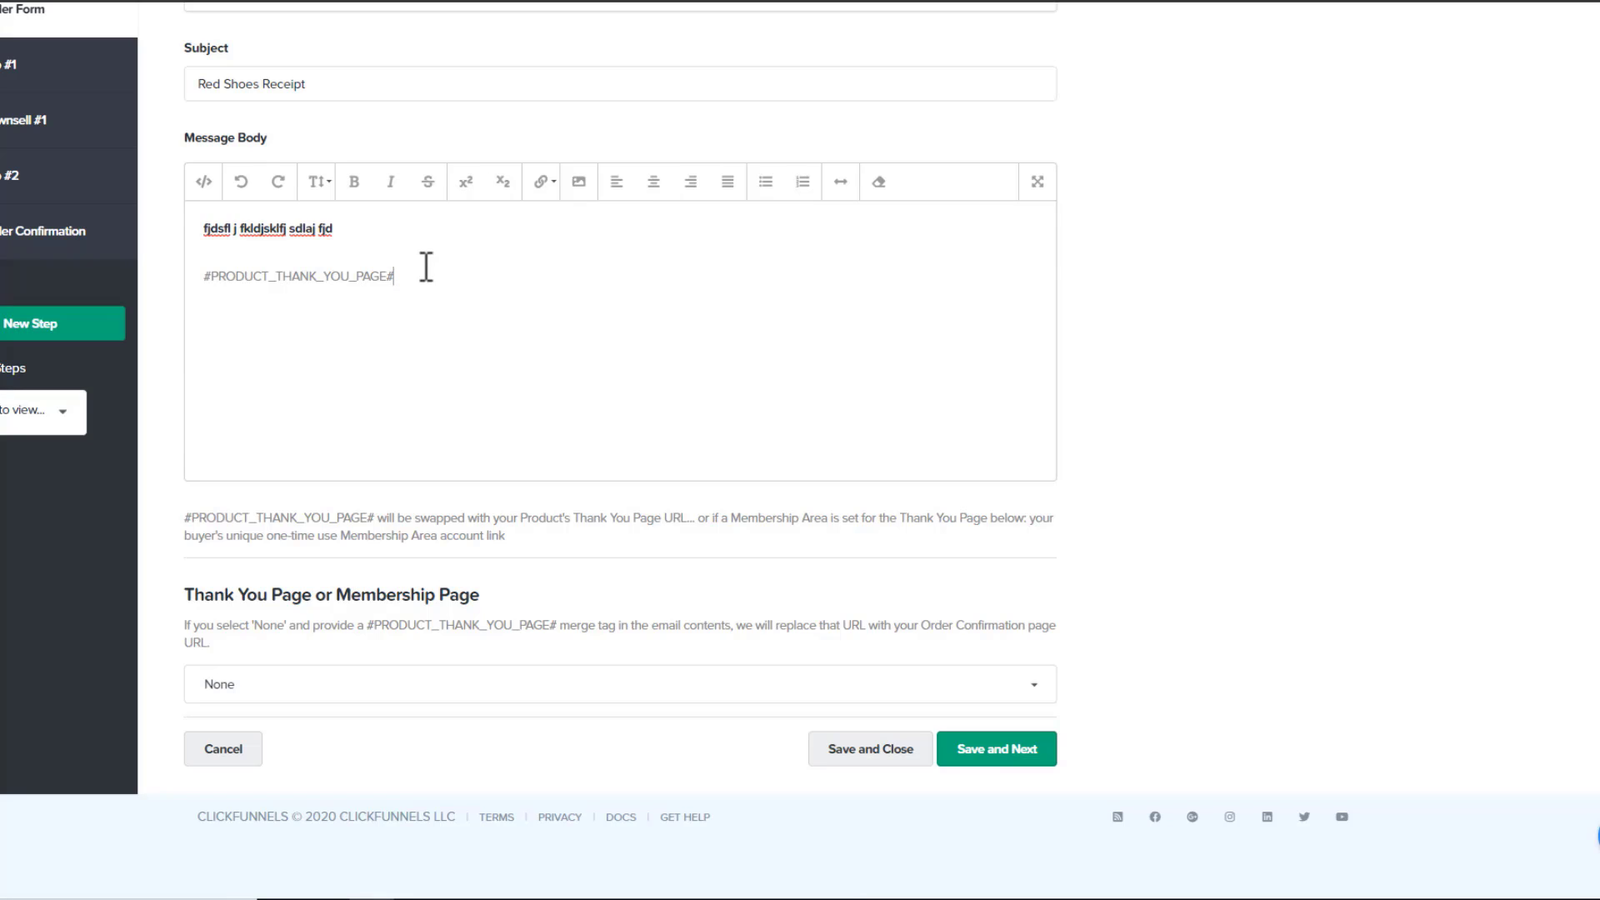
pyautogui.moveTo(418, 277); pyautogui.dragTo(202, 277)
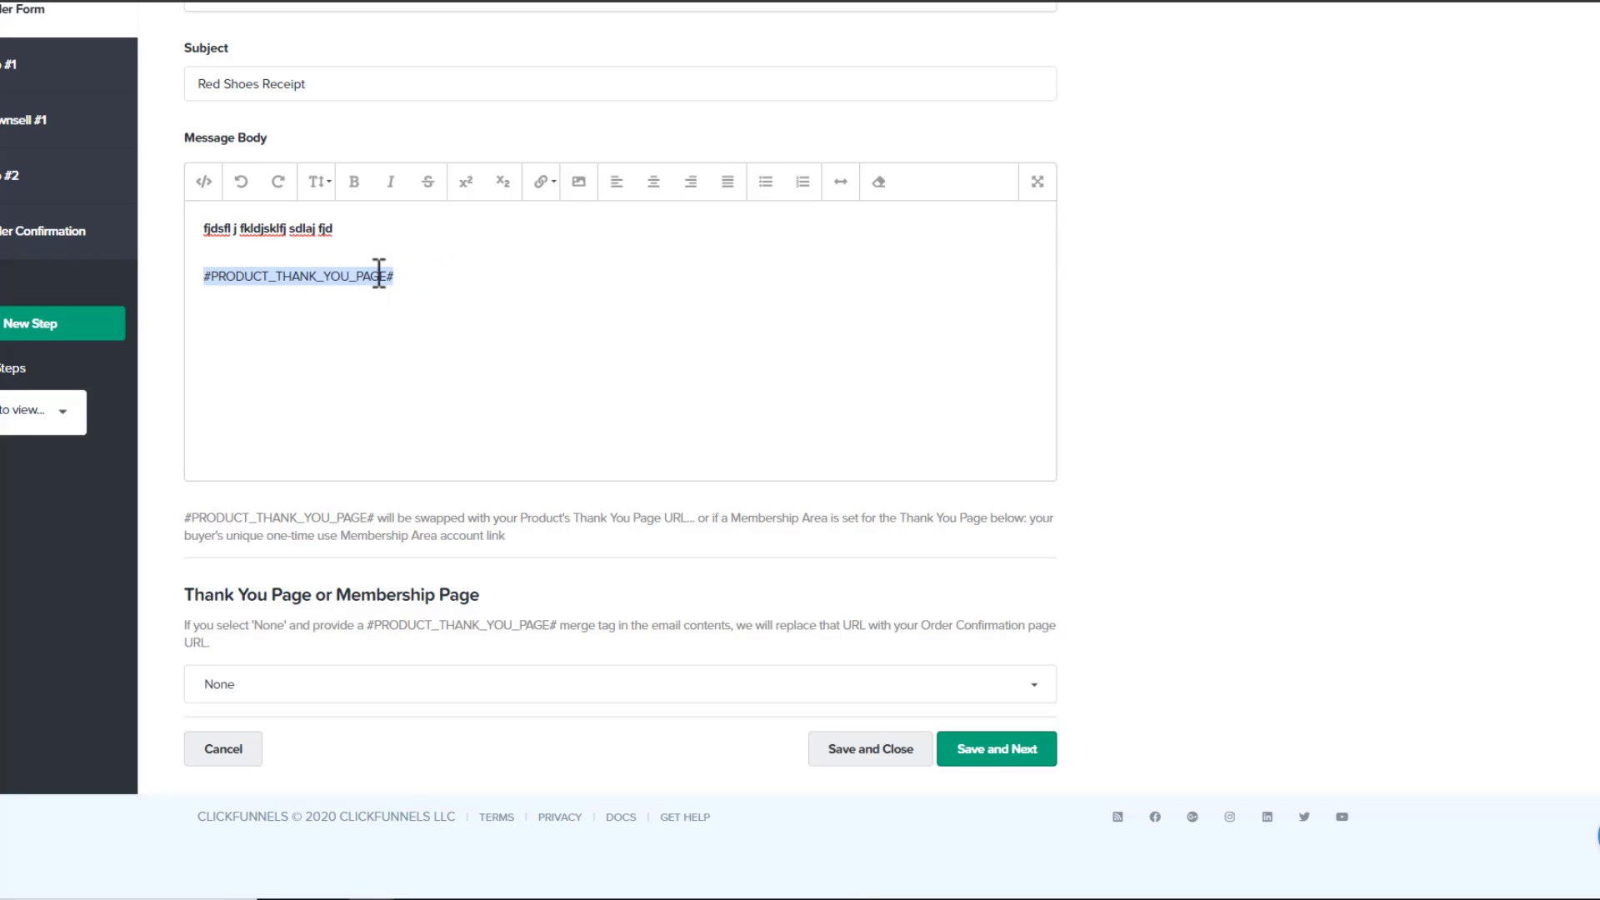
pyautogui.moveTo(418, 275); pyautogui.dragTo(202, 276)
pyautogui.click(417, 274)
# Keep the fulfillment email's thank-you page set to None
pyautogui.click(468, 680)
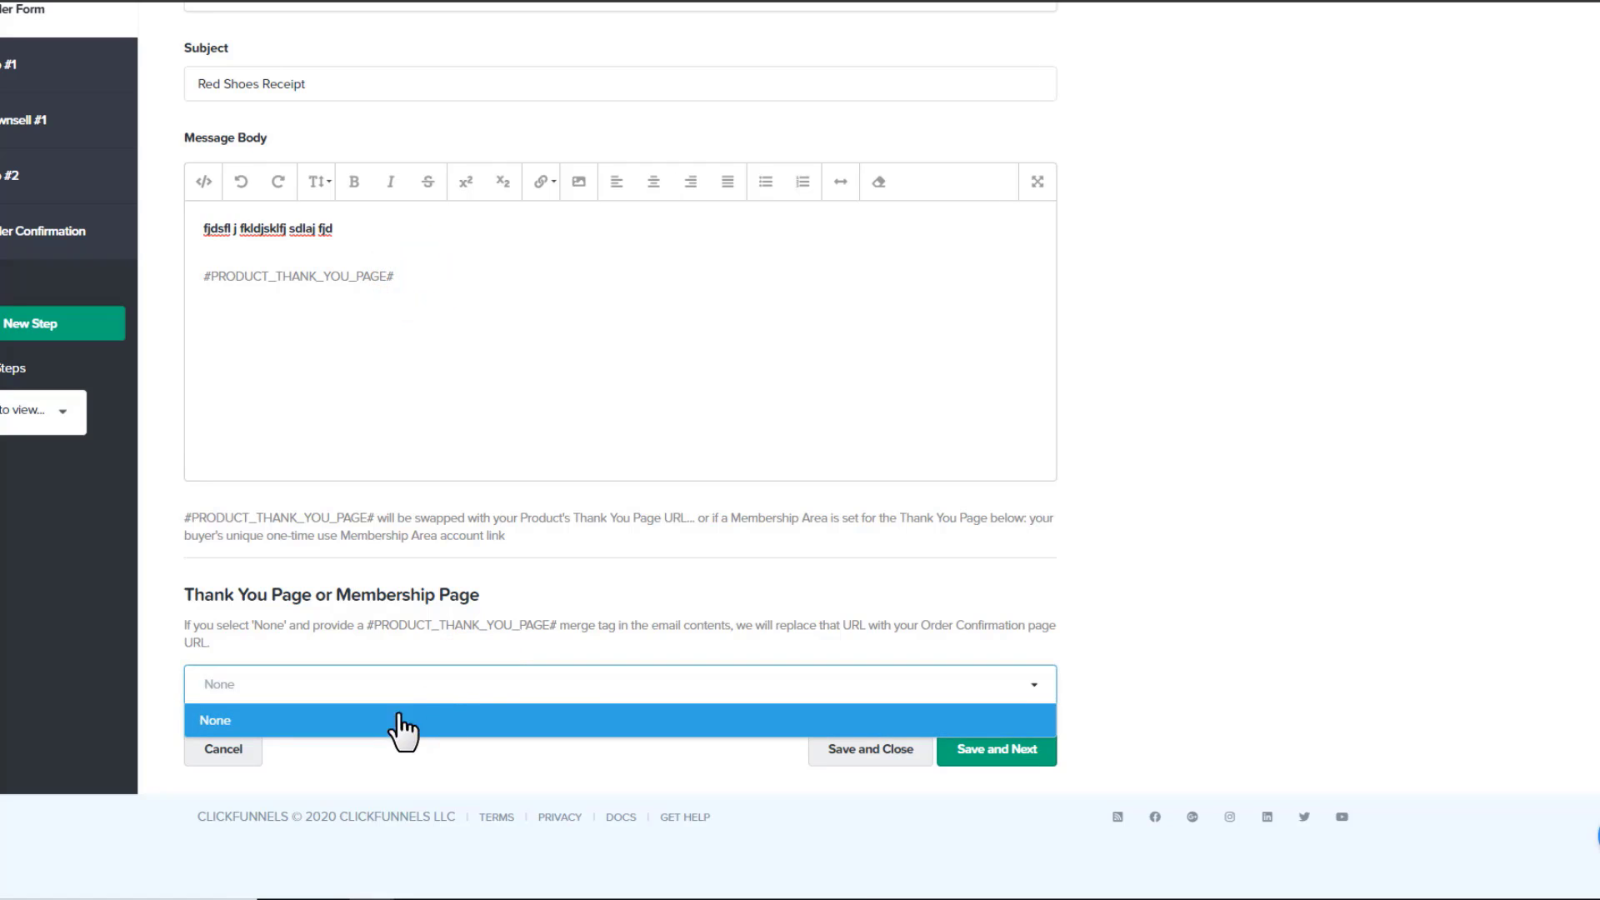
pyautogui.click(412, 714)
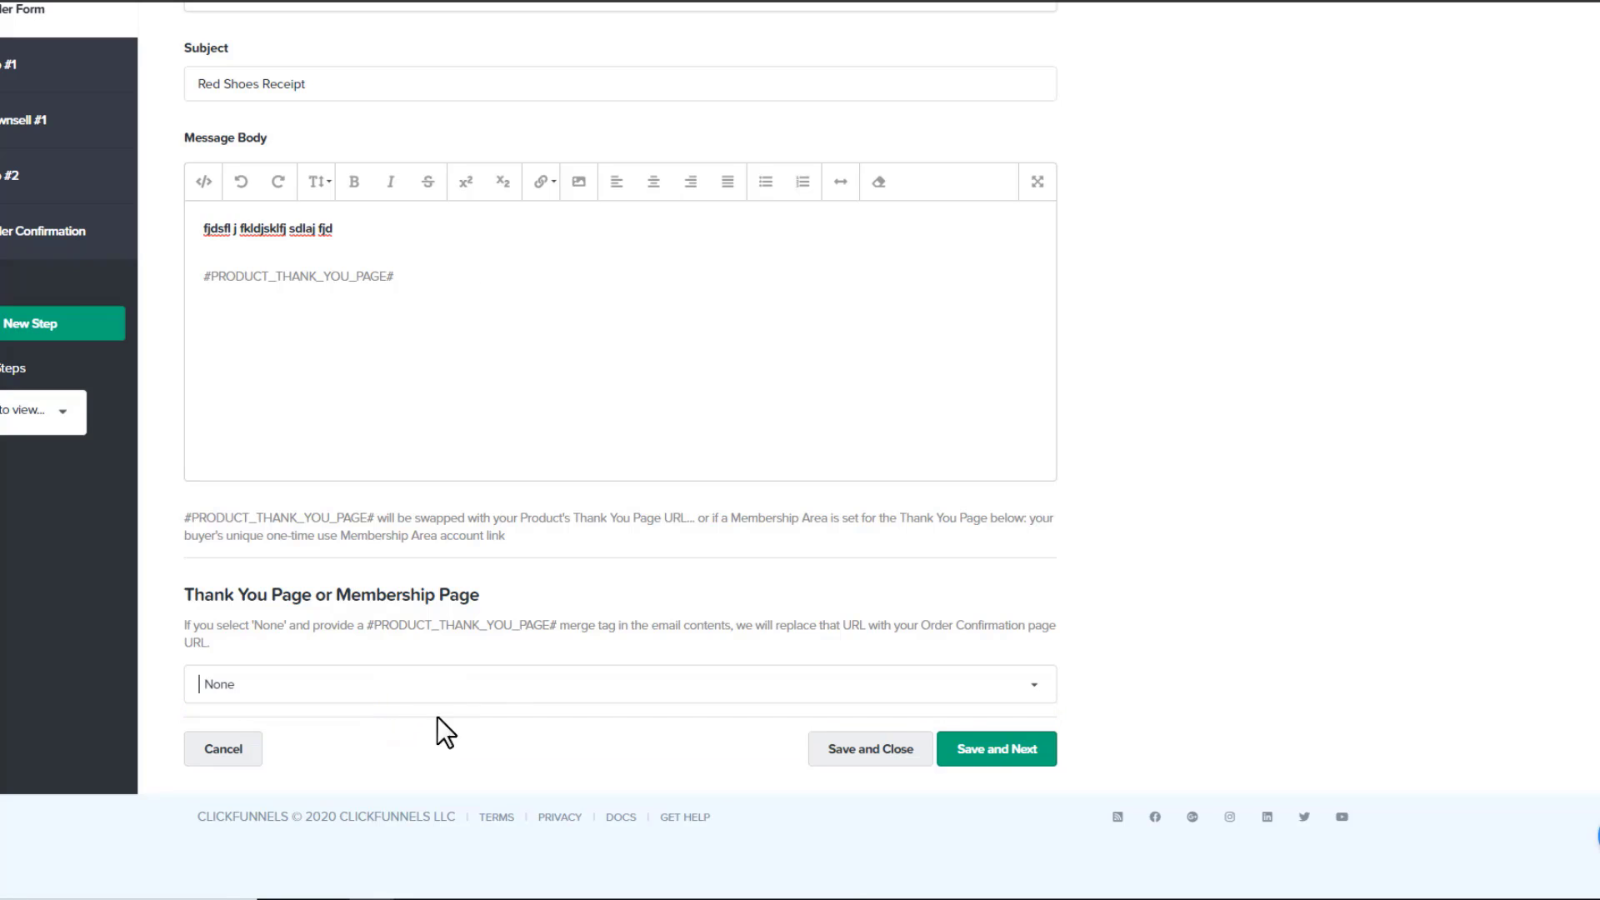
pyautogui.moveTo(439, 275); pyautogui.dragTo(202, 276)
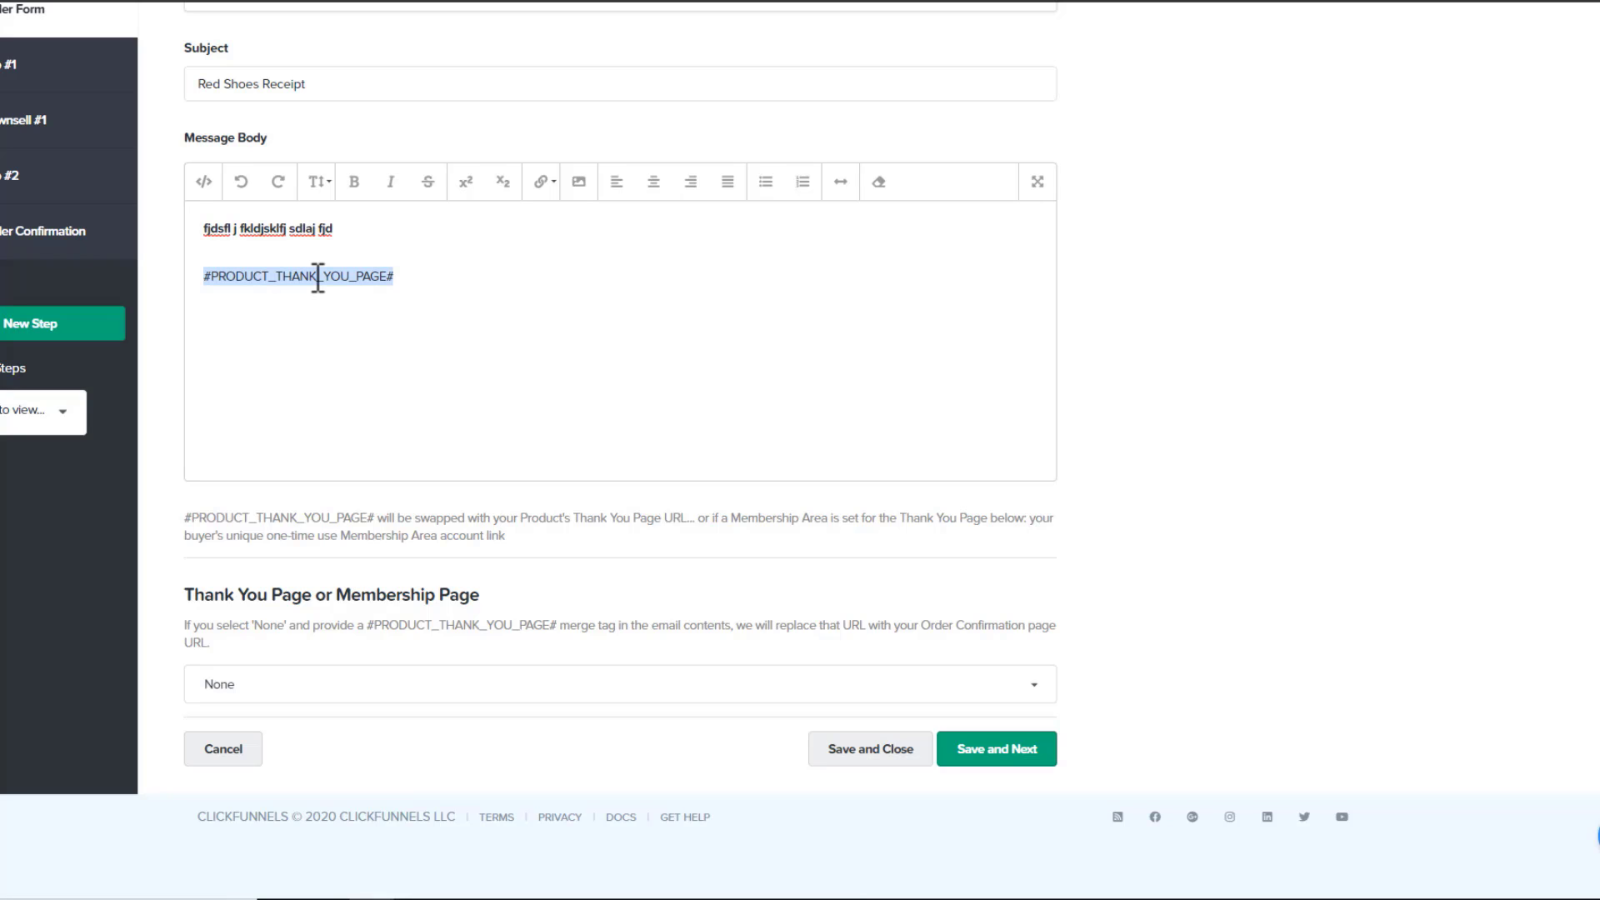
pyautogui.scroll(1, 300, 489)
pyautogui.scroll(-1, 393, 597)
pyautogui.scroll(2, 465, 678)
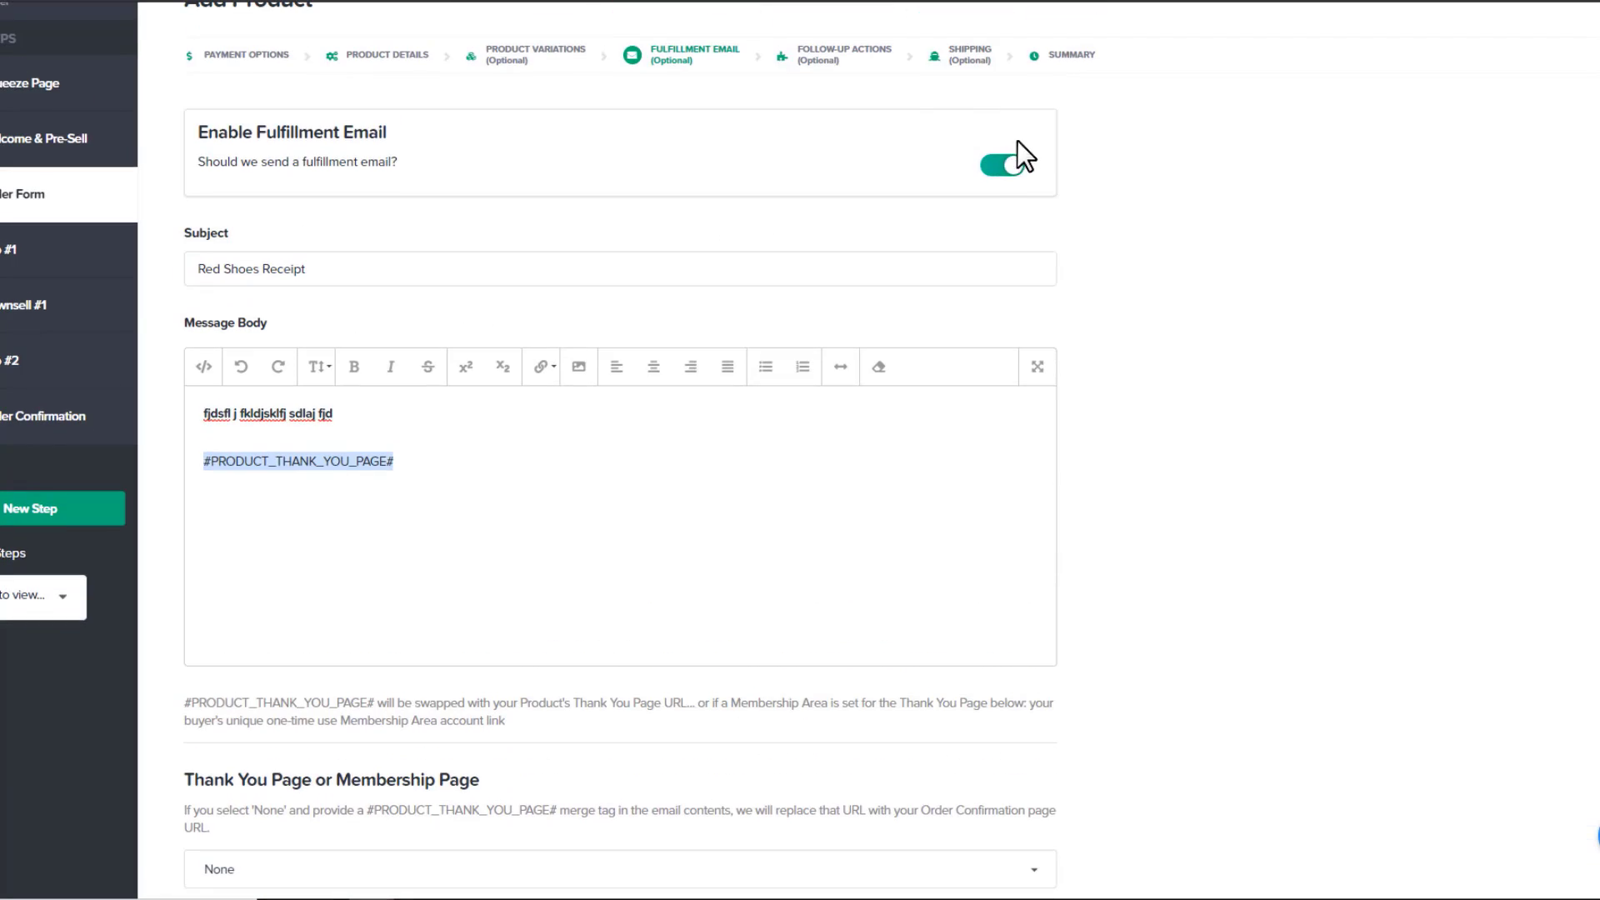
# Disable the fulfillment email, save, and leave the follow-up action trigger off
pyautogui.click(1004, 171)
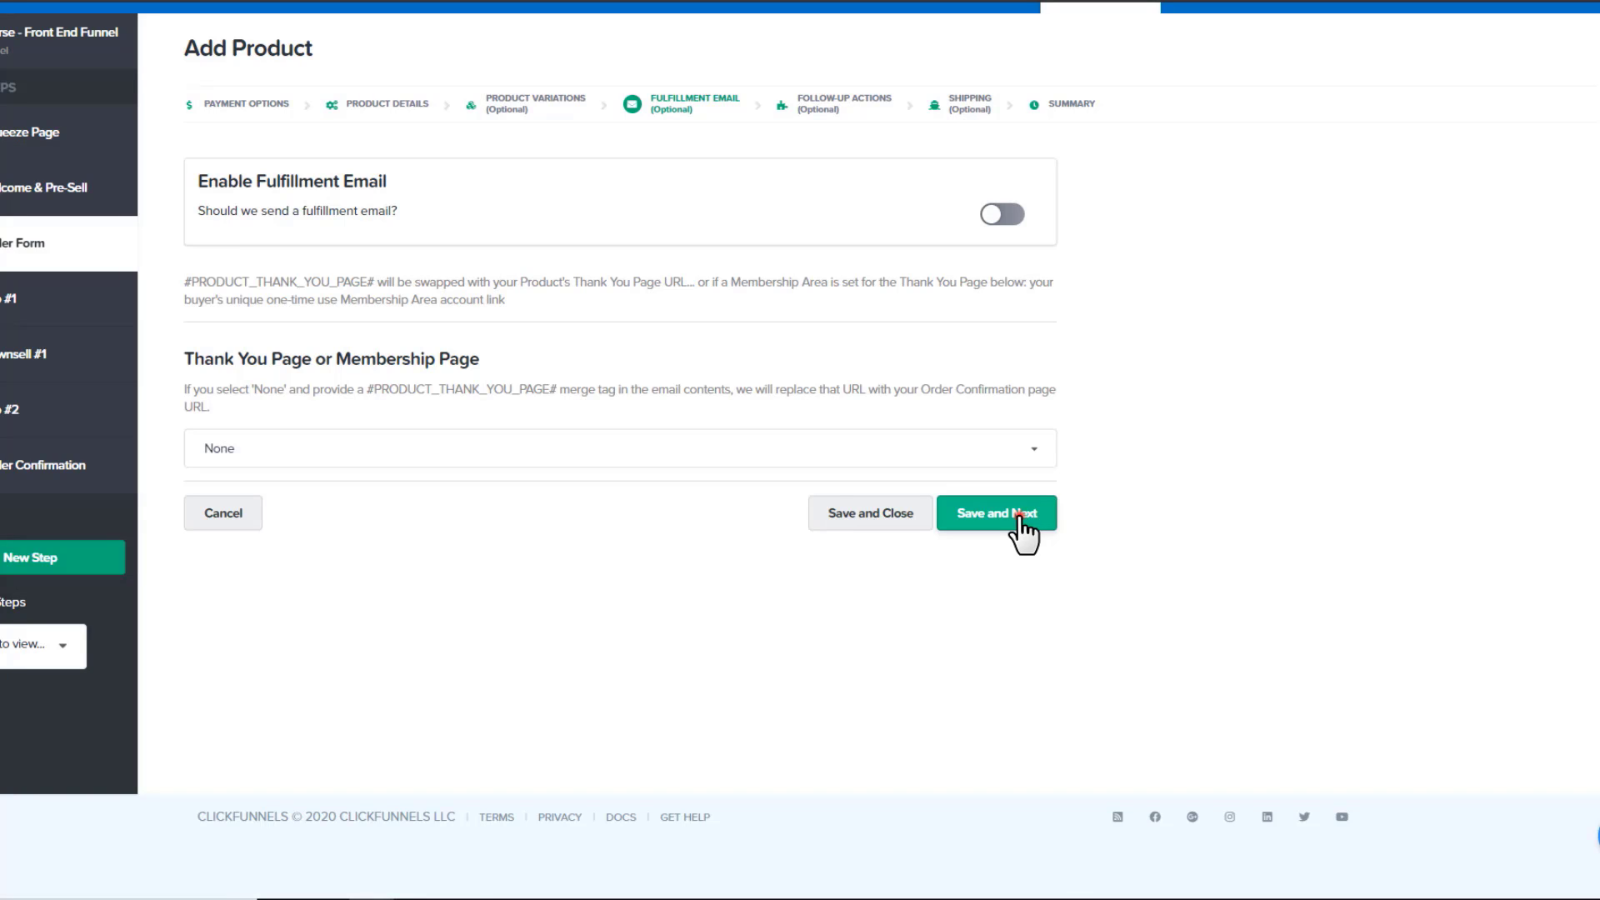
pyautogui.click(1020, 515)
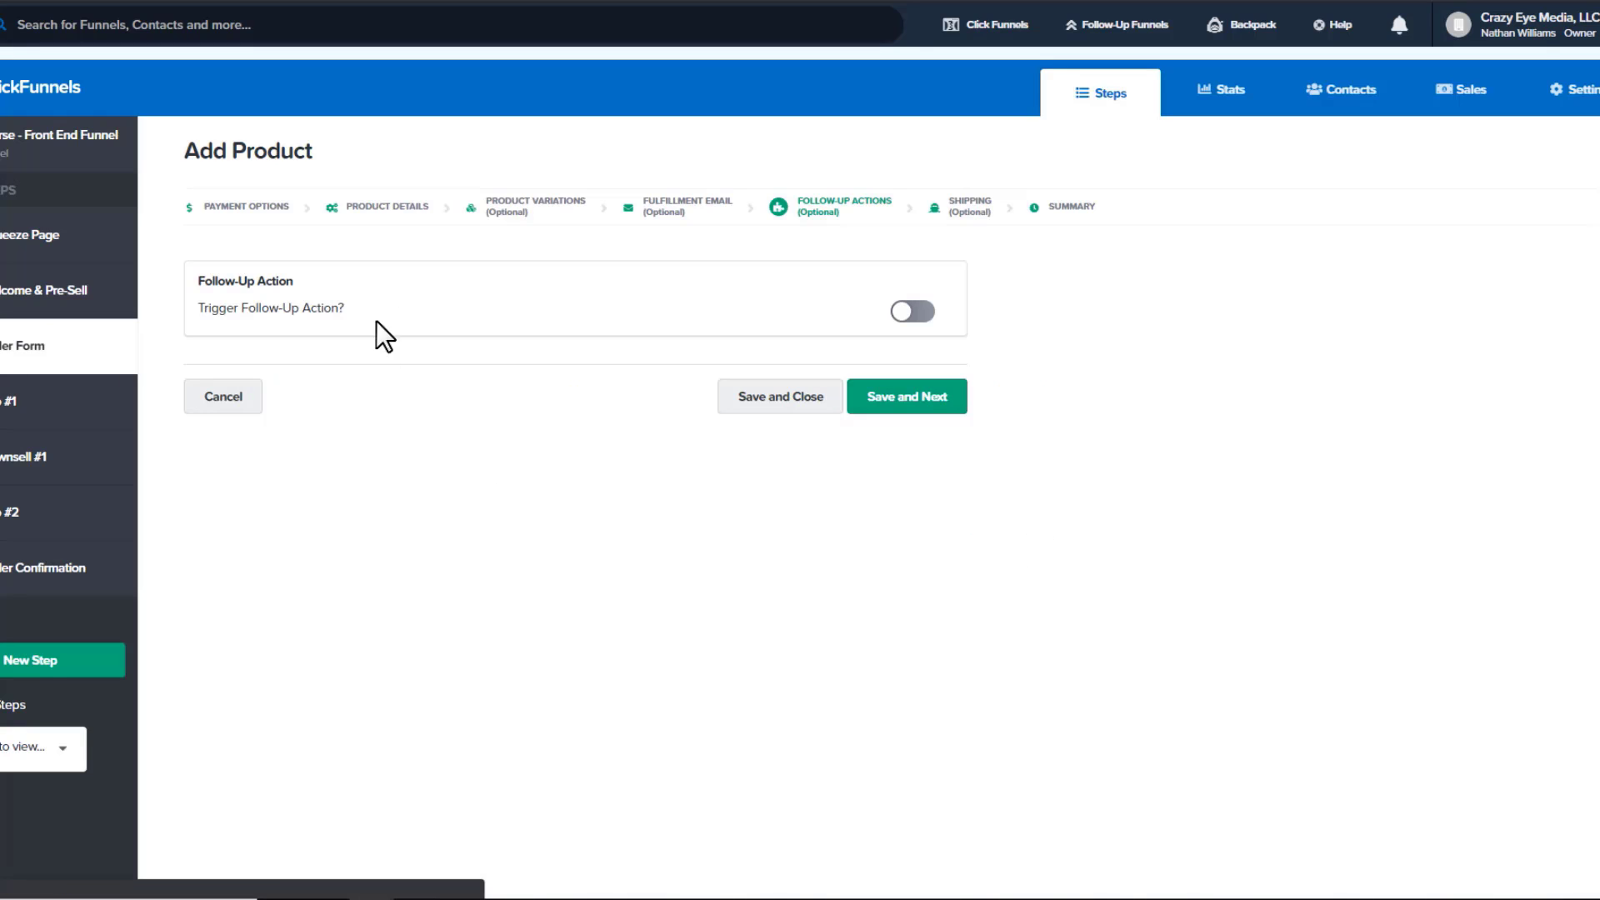
pyautogui.click(913, 311)
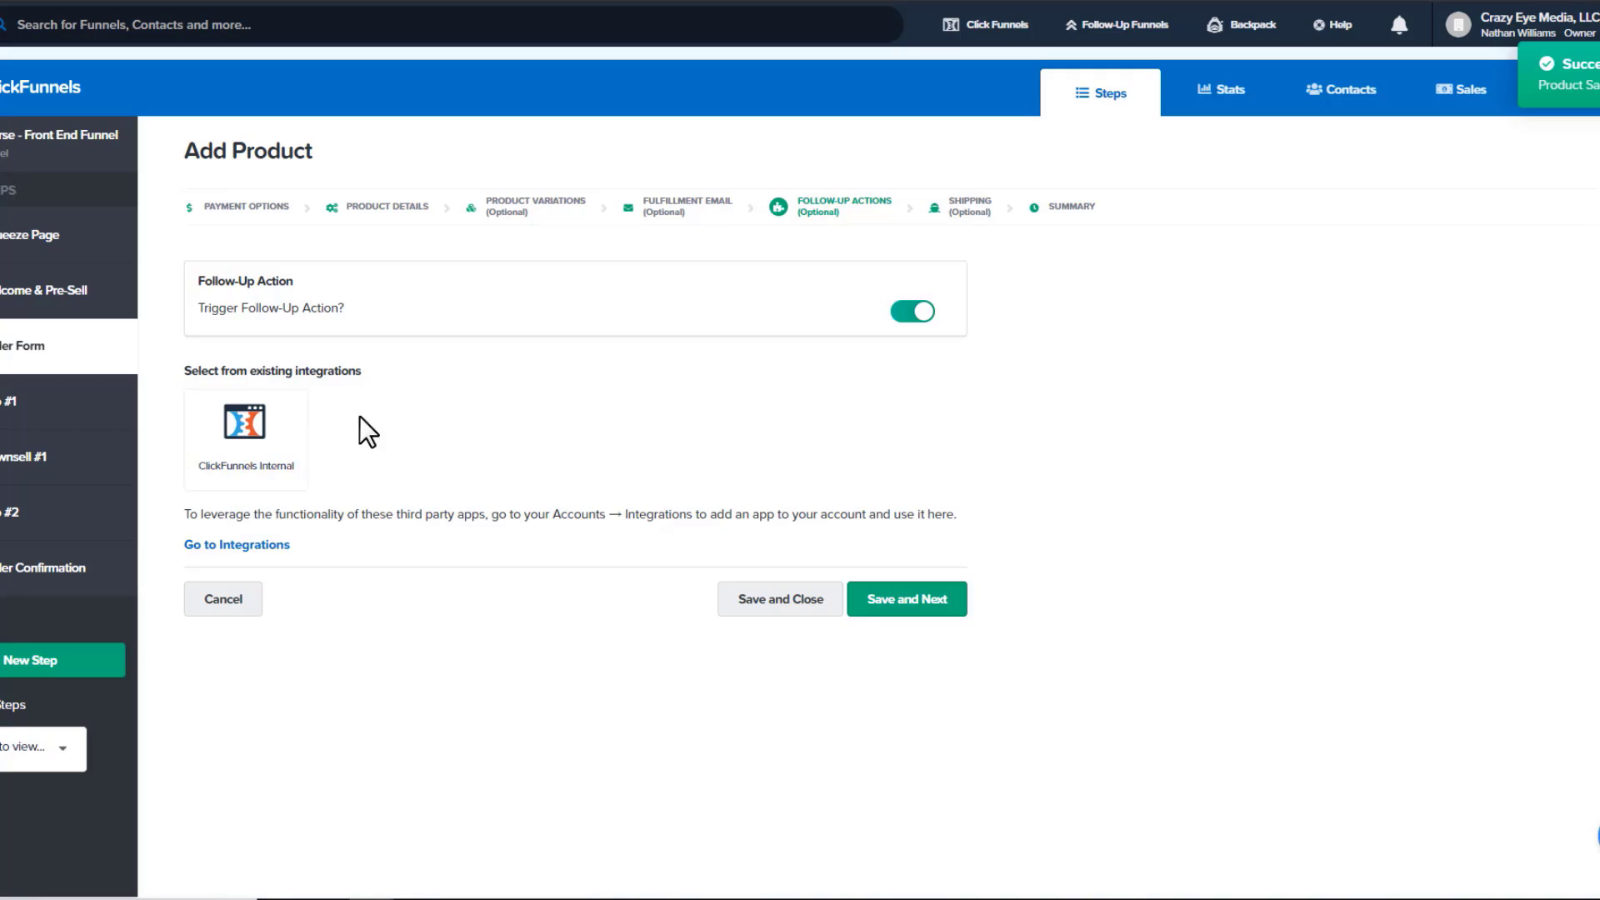
pyautogui.click(922, 314)
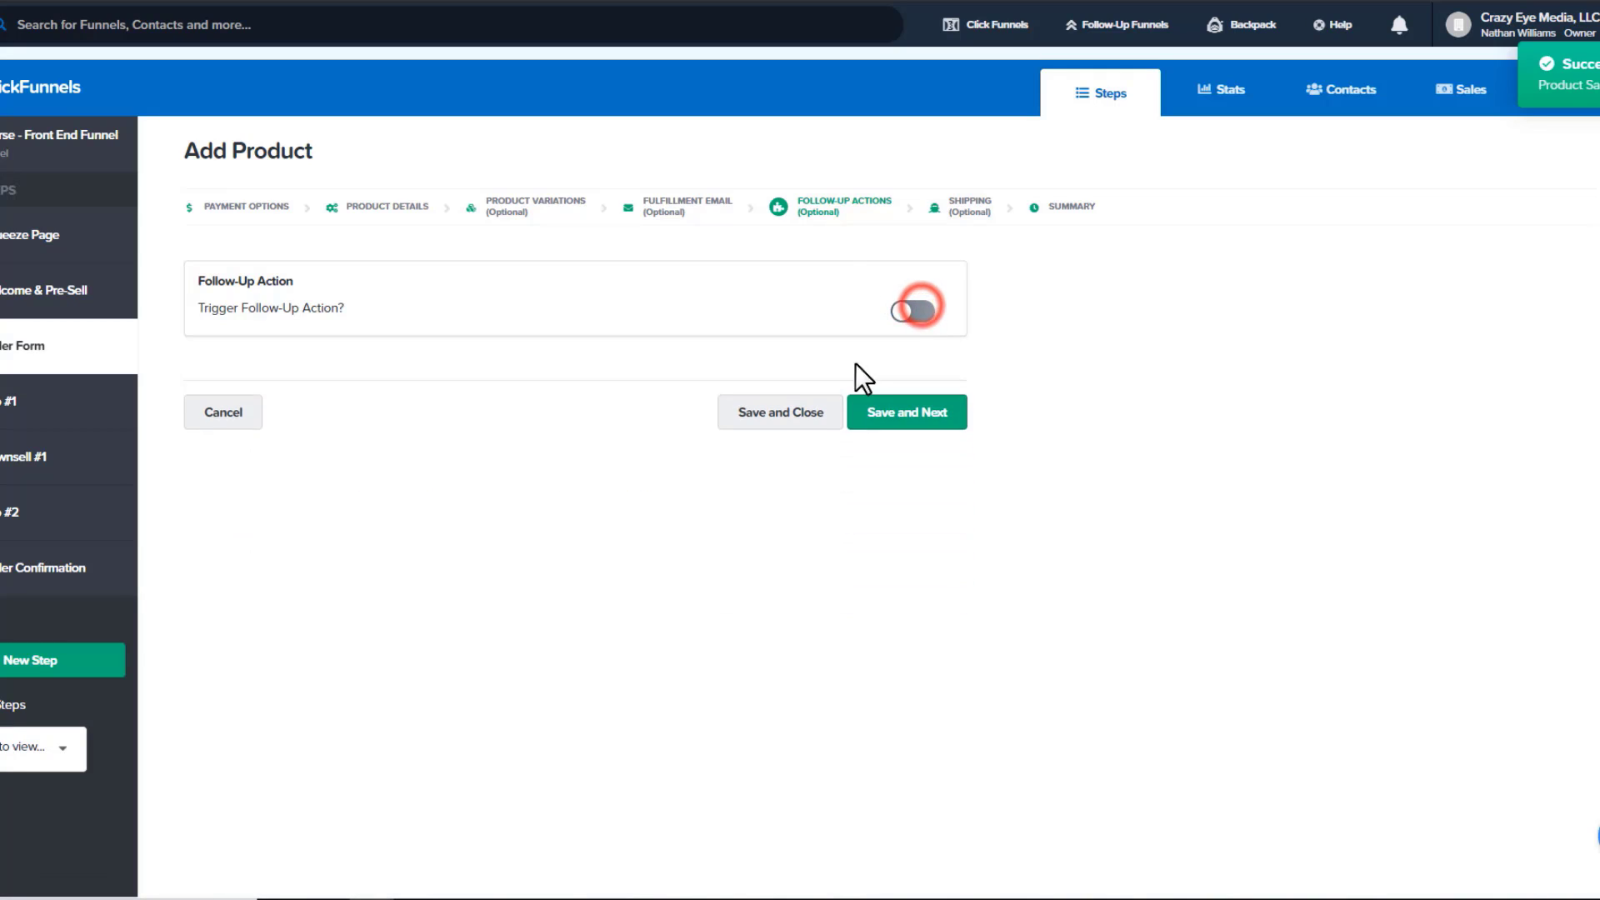
# Save the shipping stage with Red Shoes left non-physical and no shipping integration
pyautogui.click(910, 404)
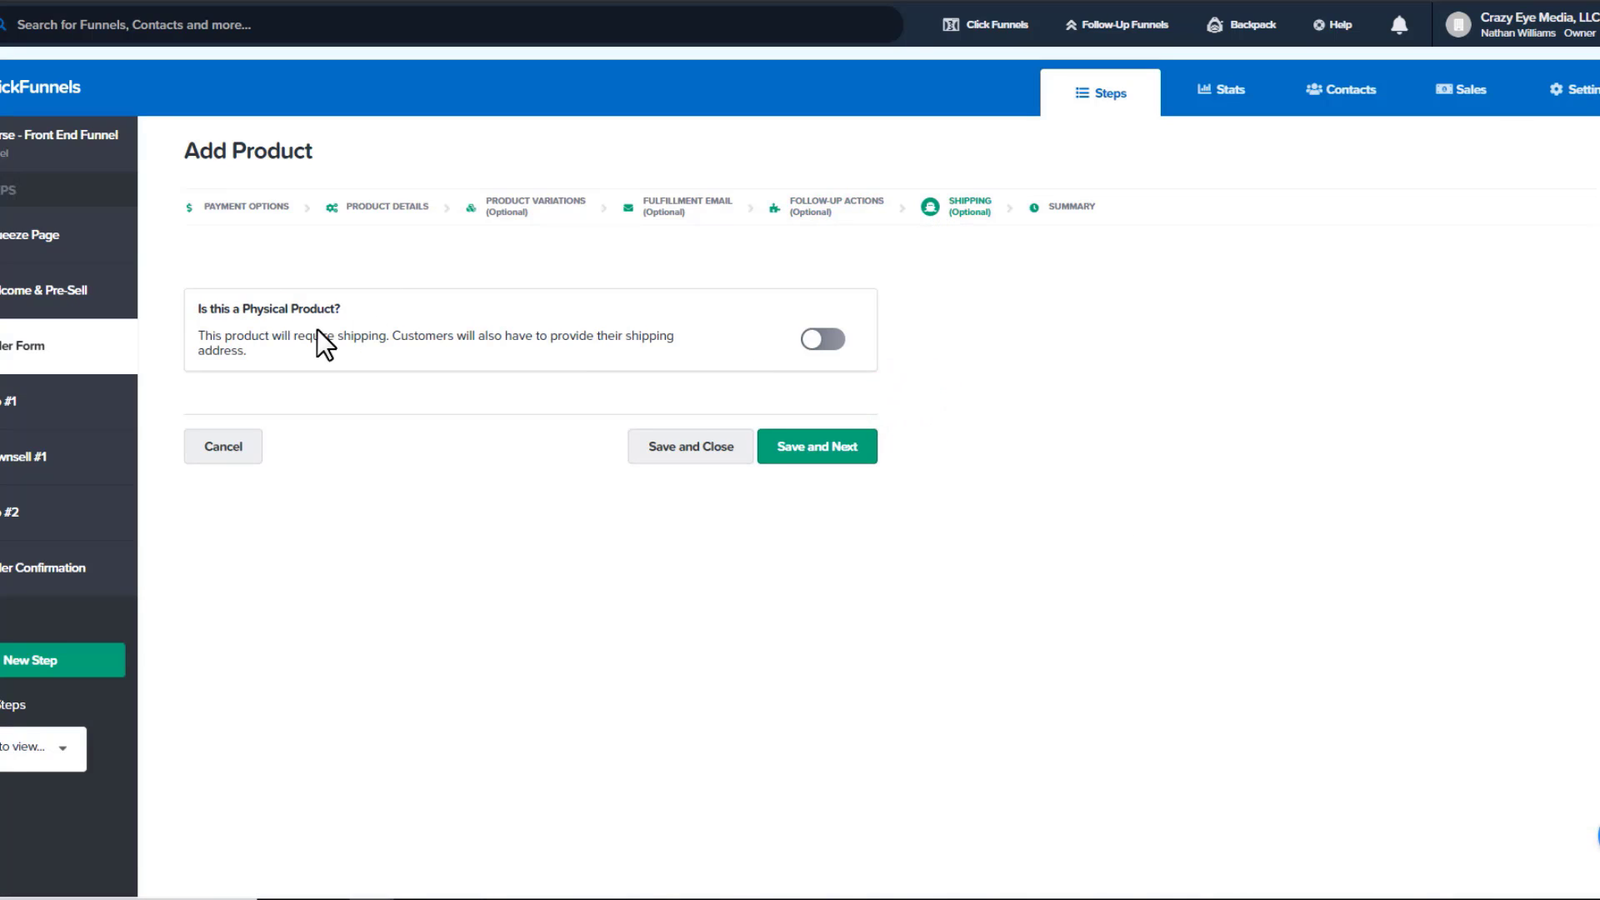
pyautogui.click(823, 342)
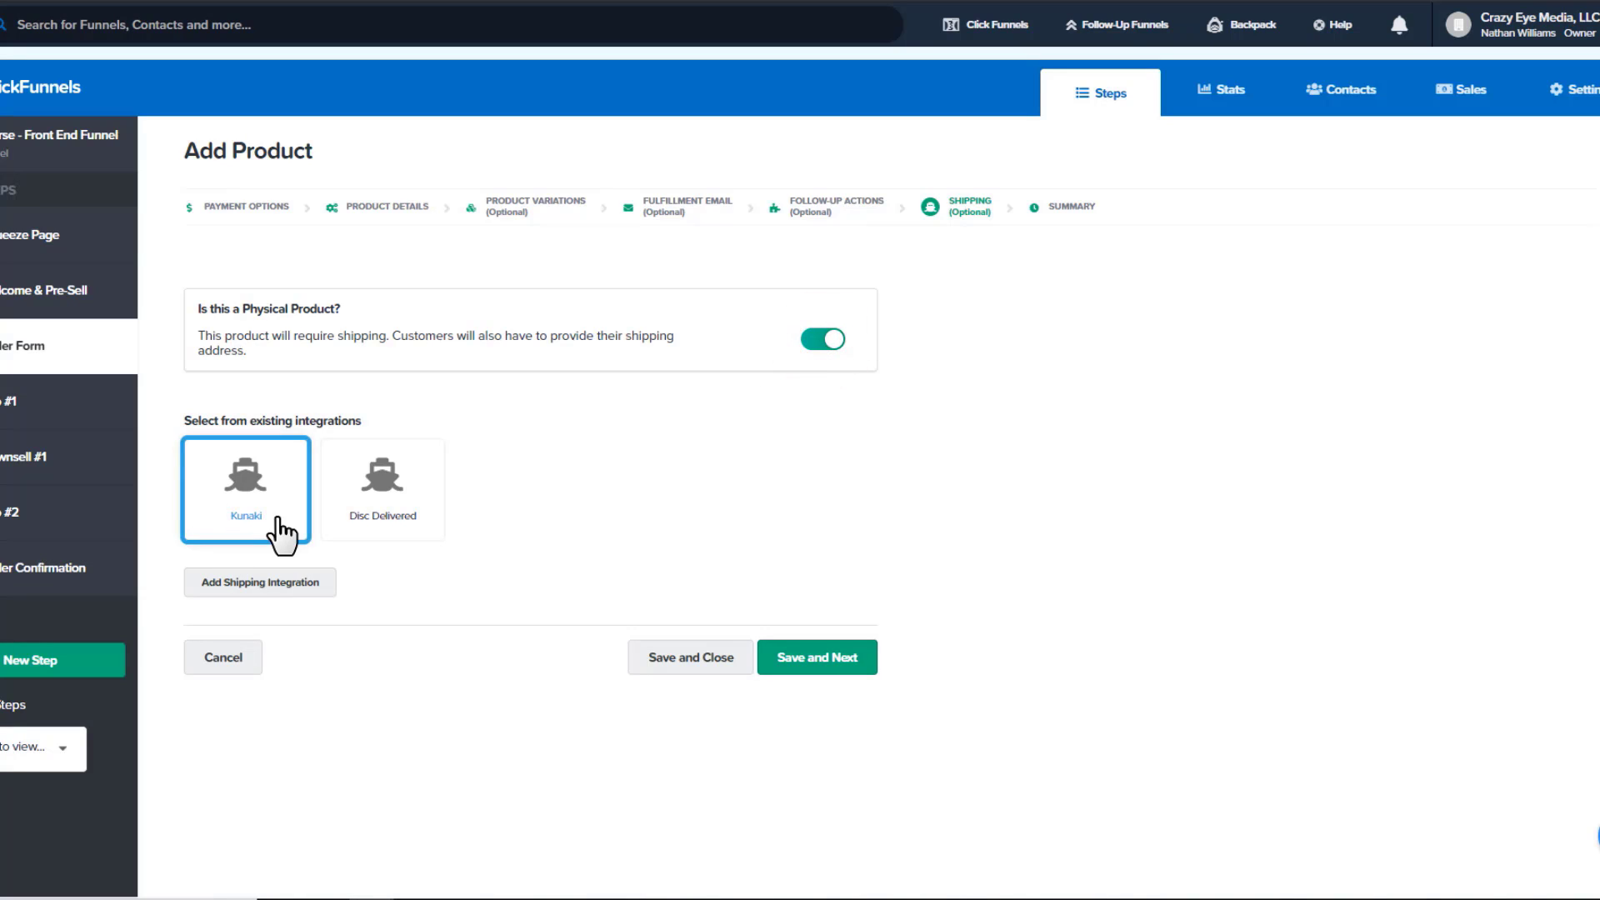
pyautogui.click(283, 586)
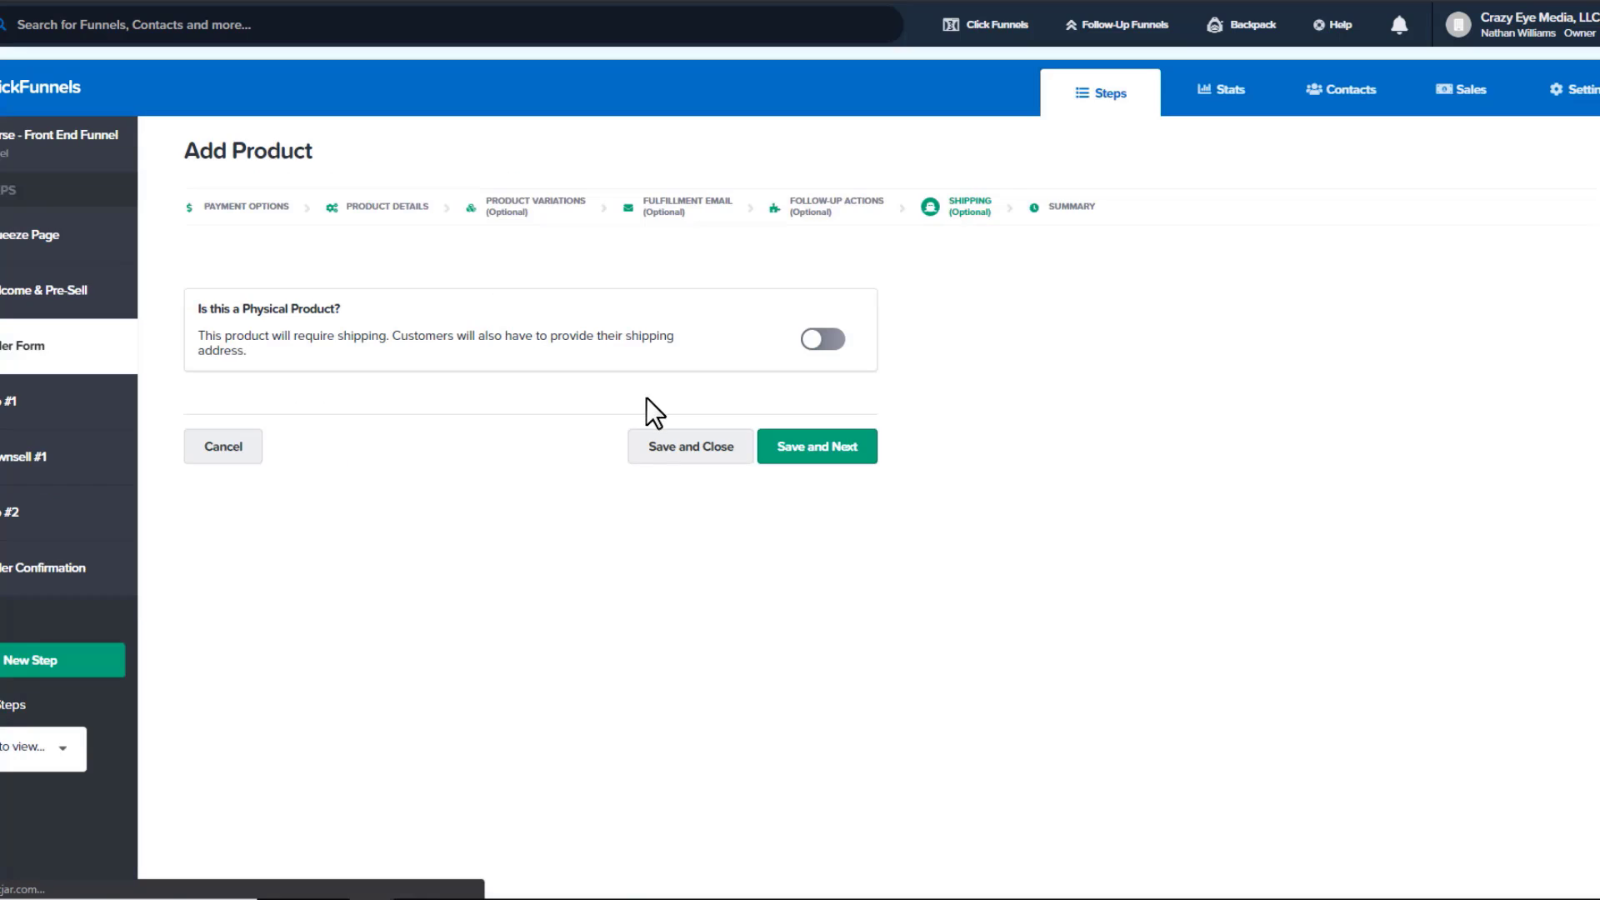
pyautogui.click(829, 450)
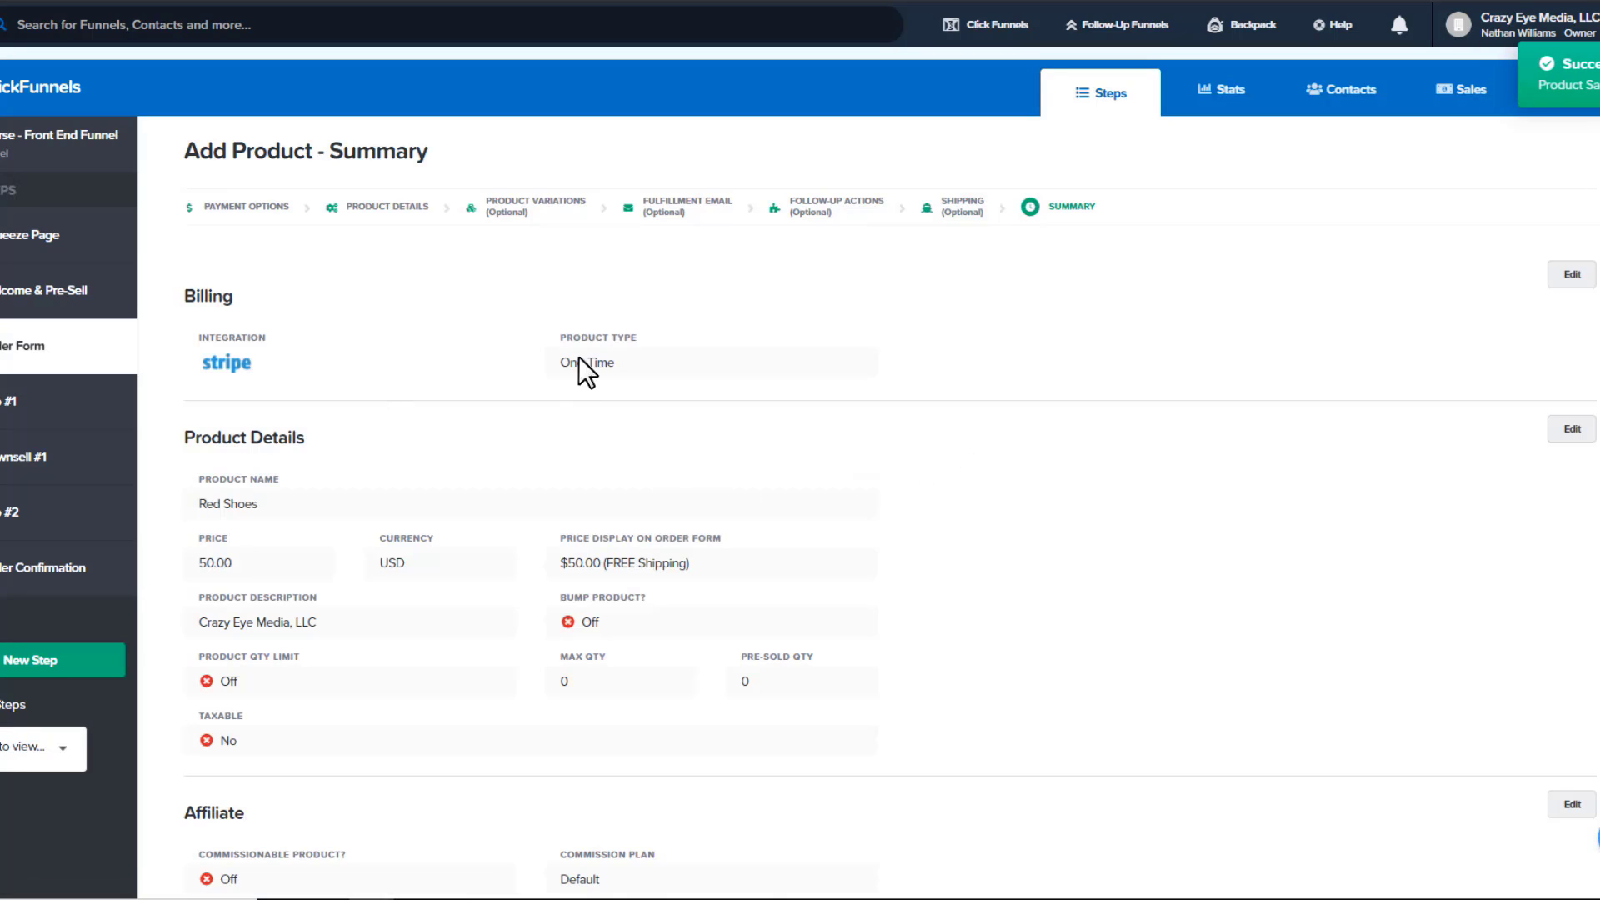
# Review the saved Red Shoes summary, then return to the Order Form step's product list and Overview
pyautogui.scroll(-1, 640, 362)
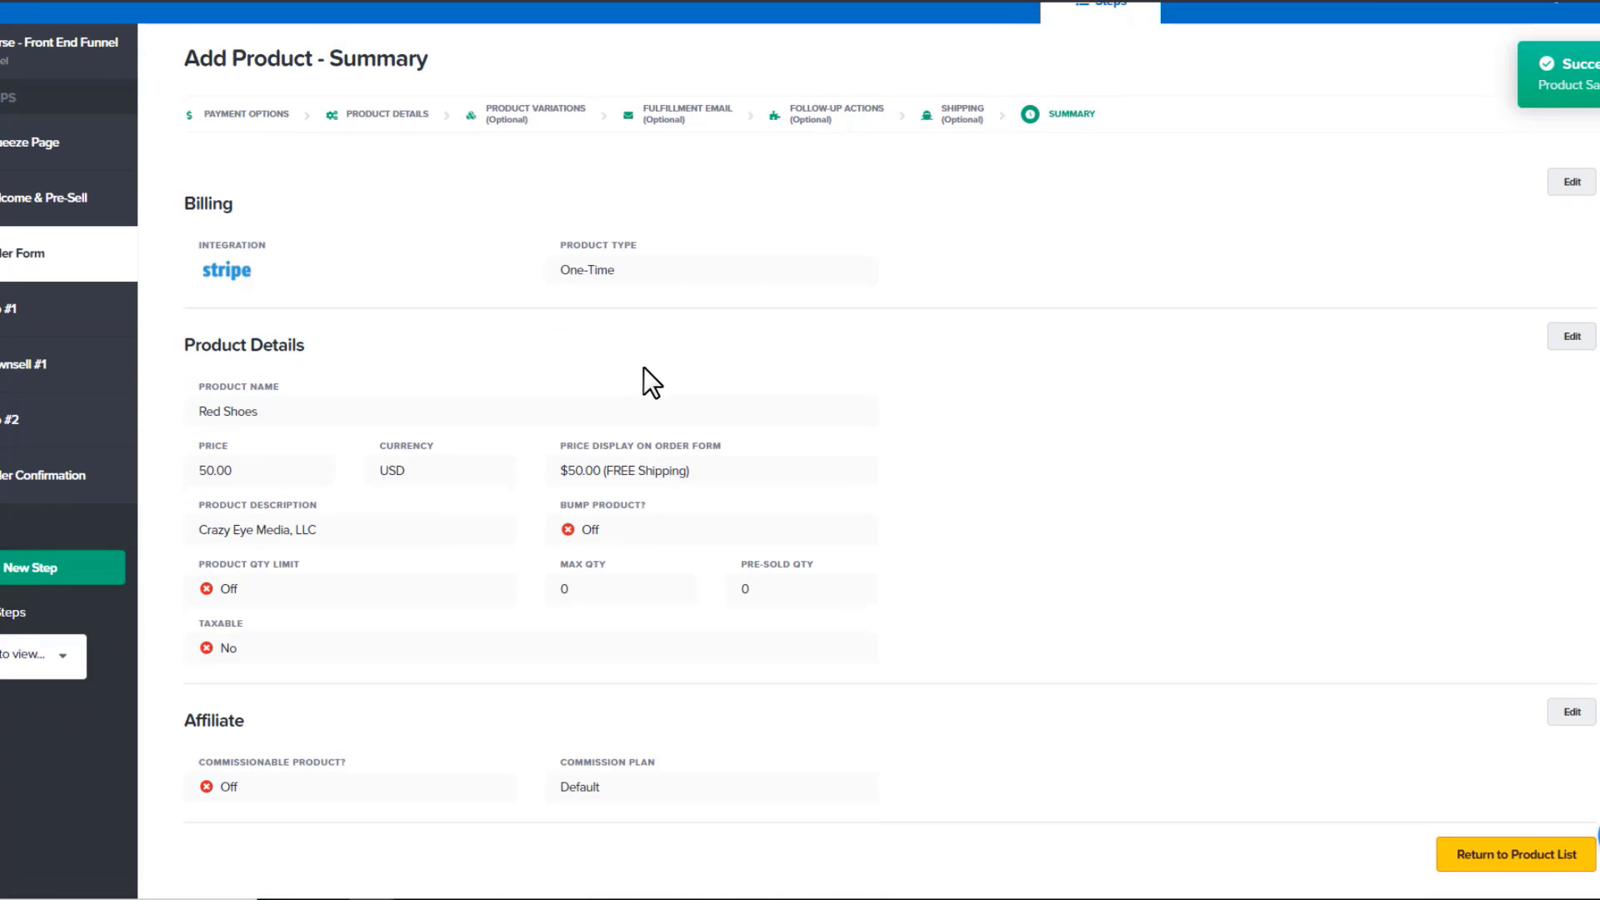
pyautogui.scroll(-1, 249, 415)
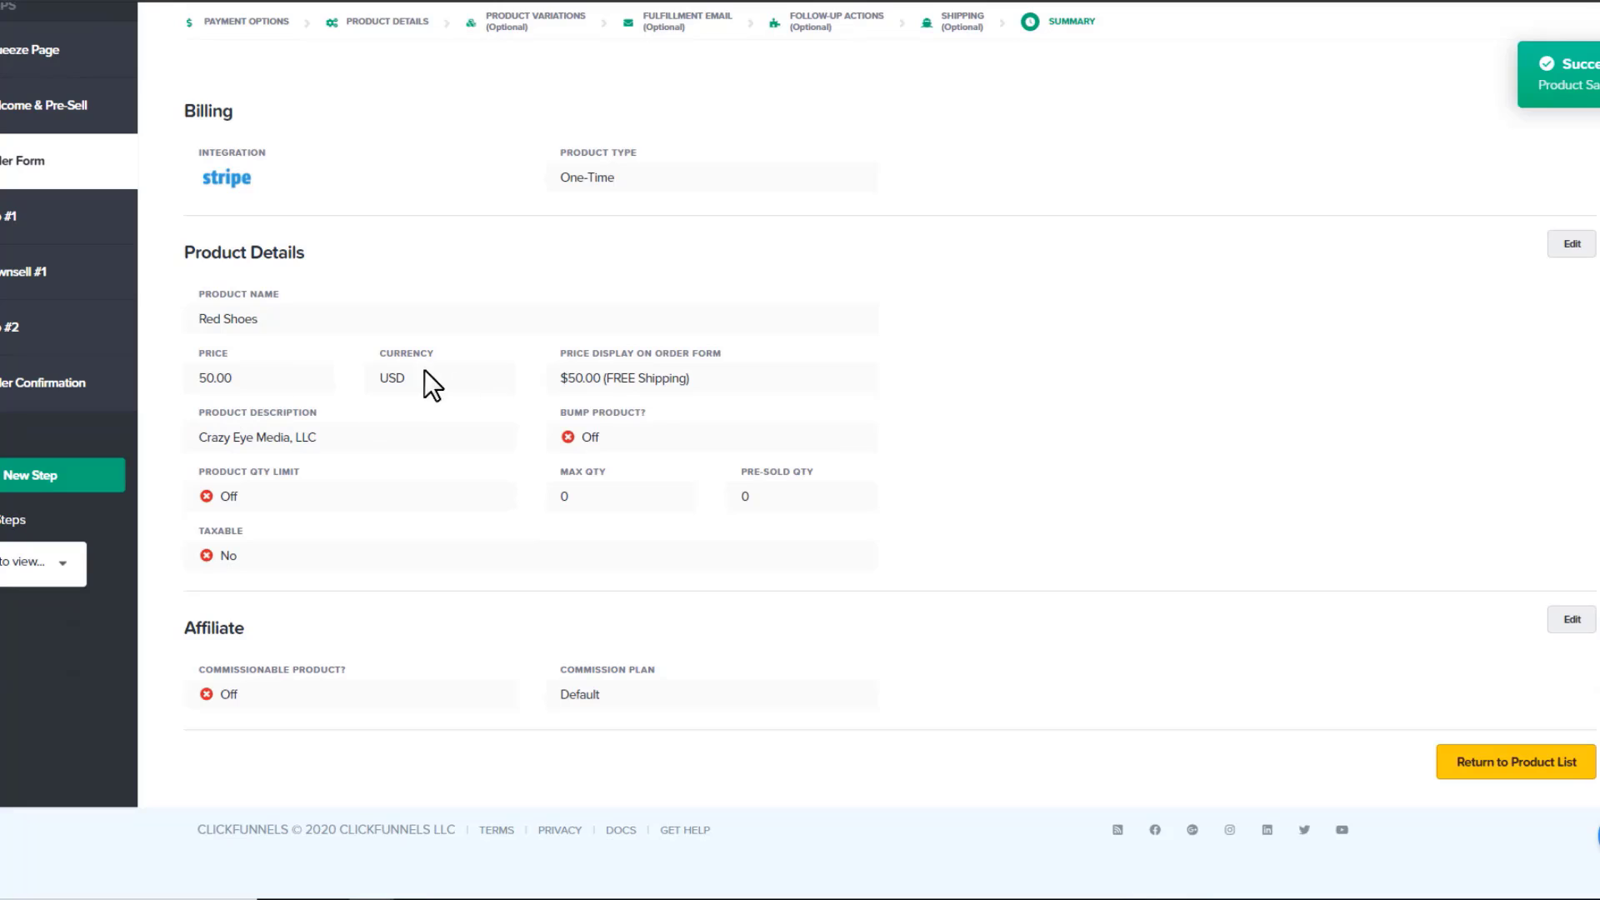
pyautogui.scroll(-1, 363, 463)
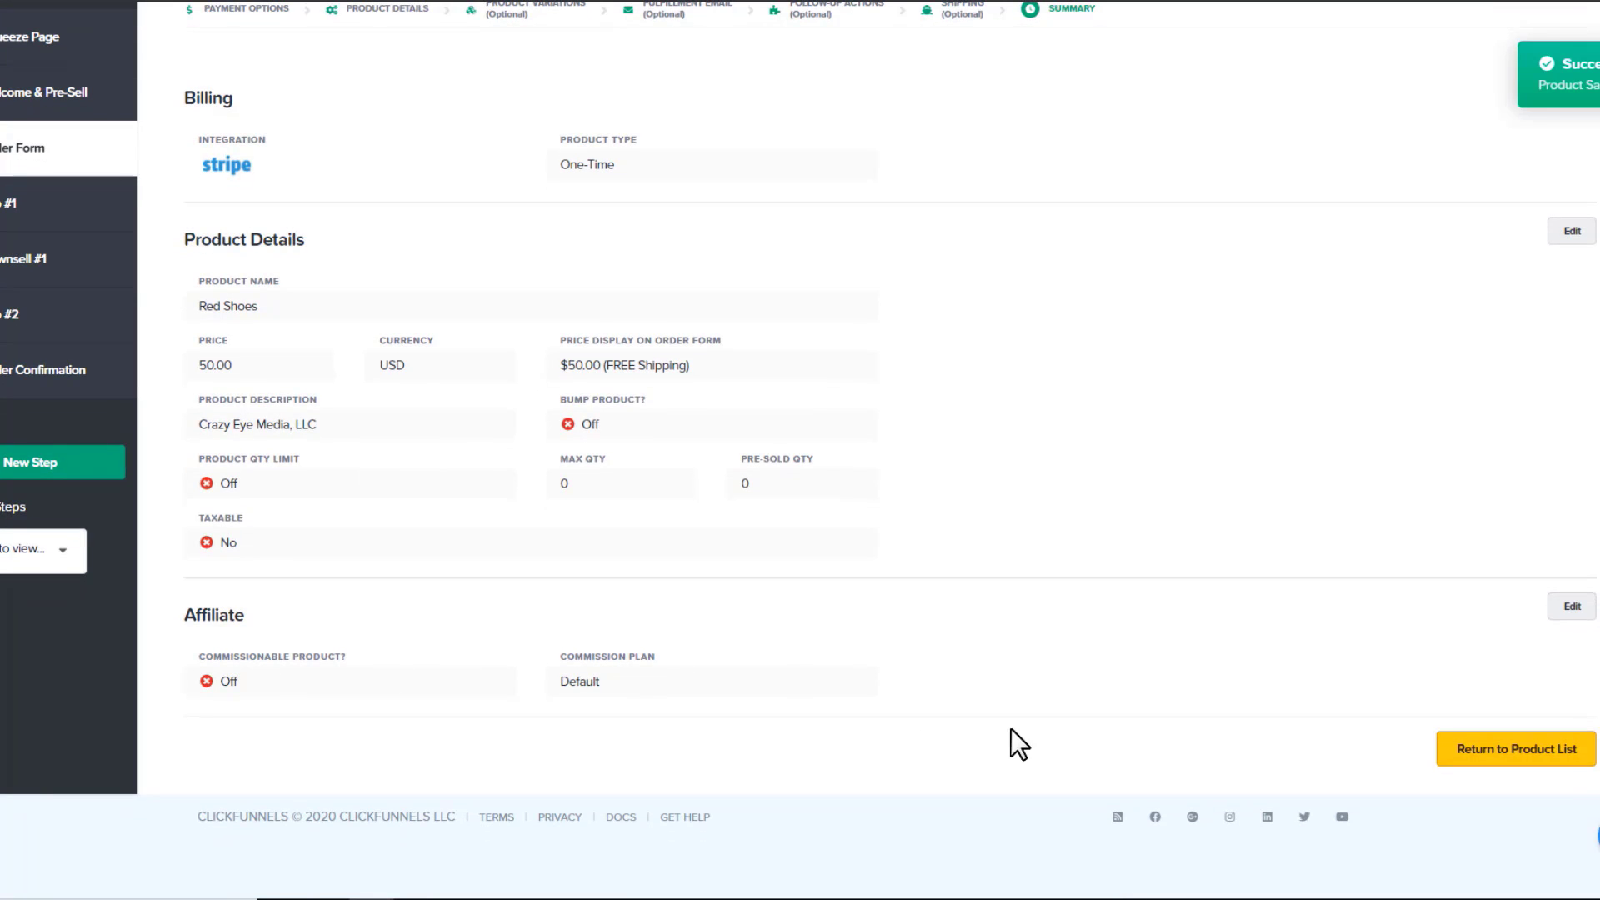
pyautogui.click(1545, 754)
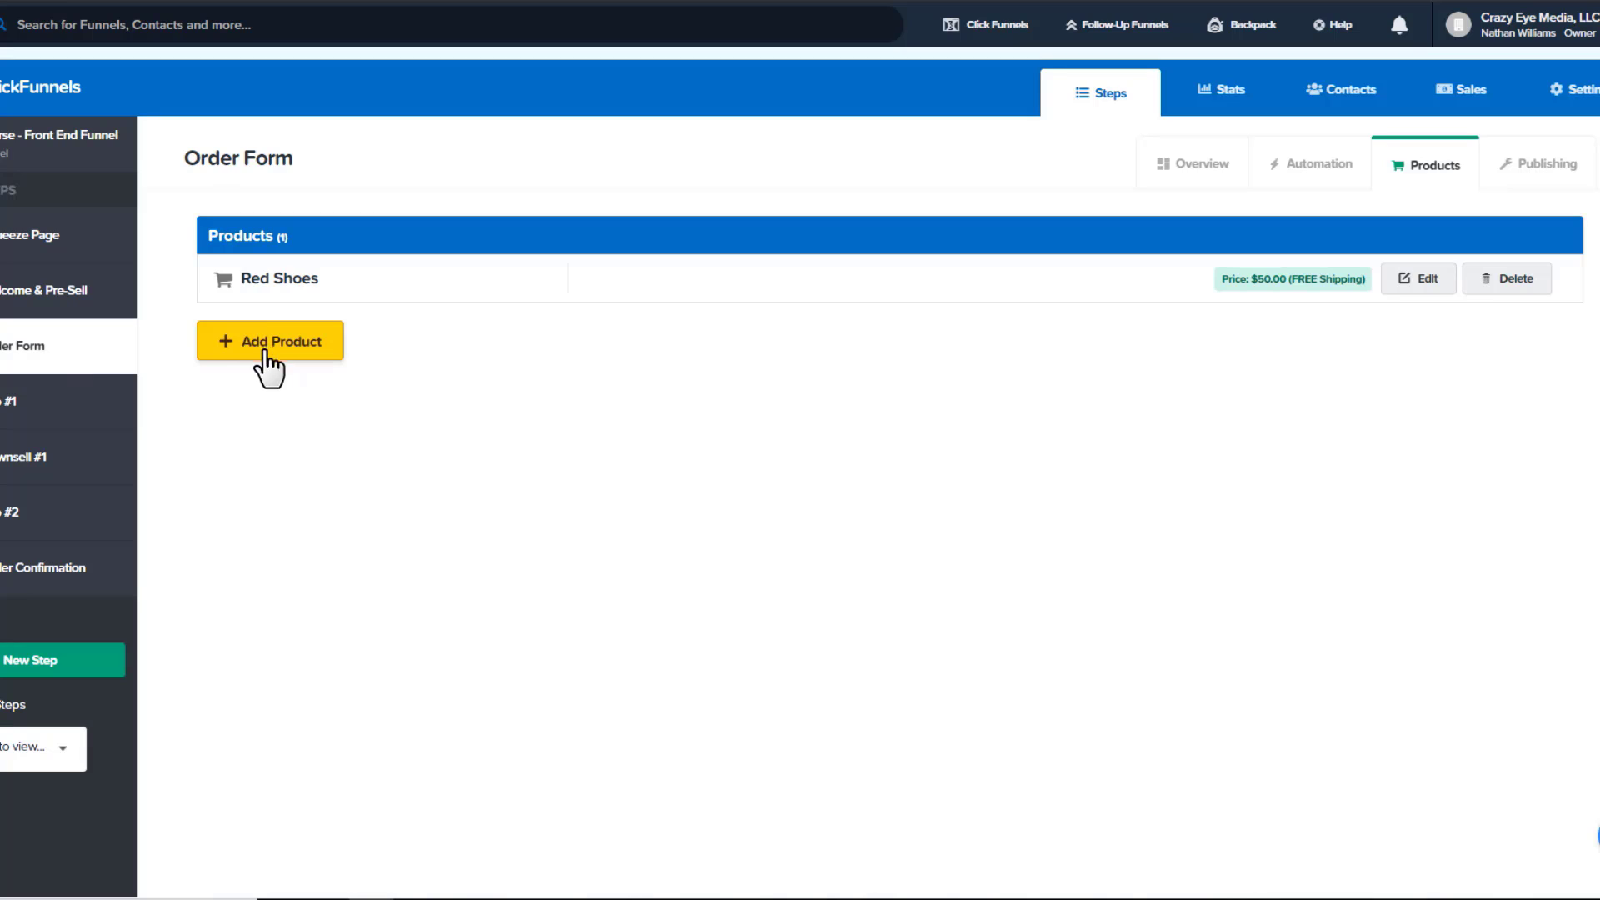
pyautogui.click(1184, 165)
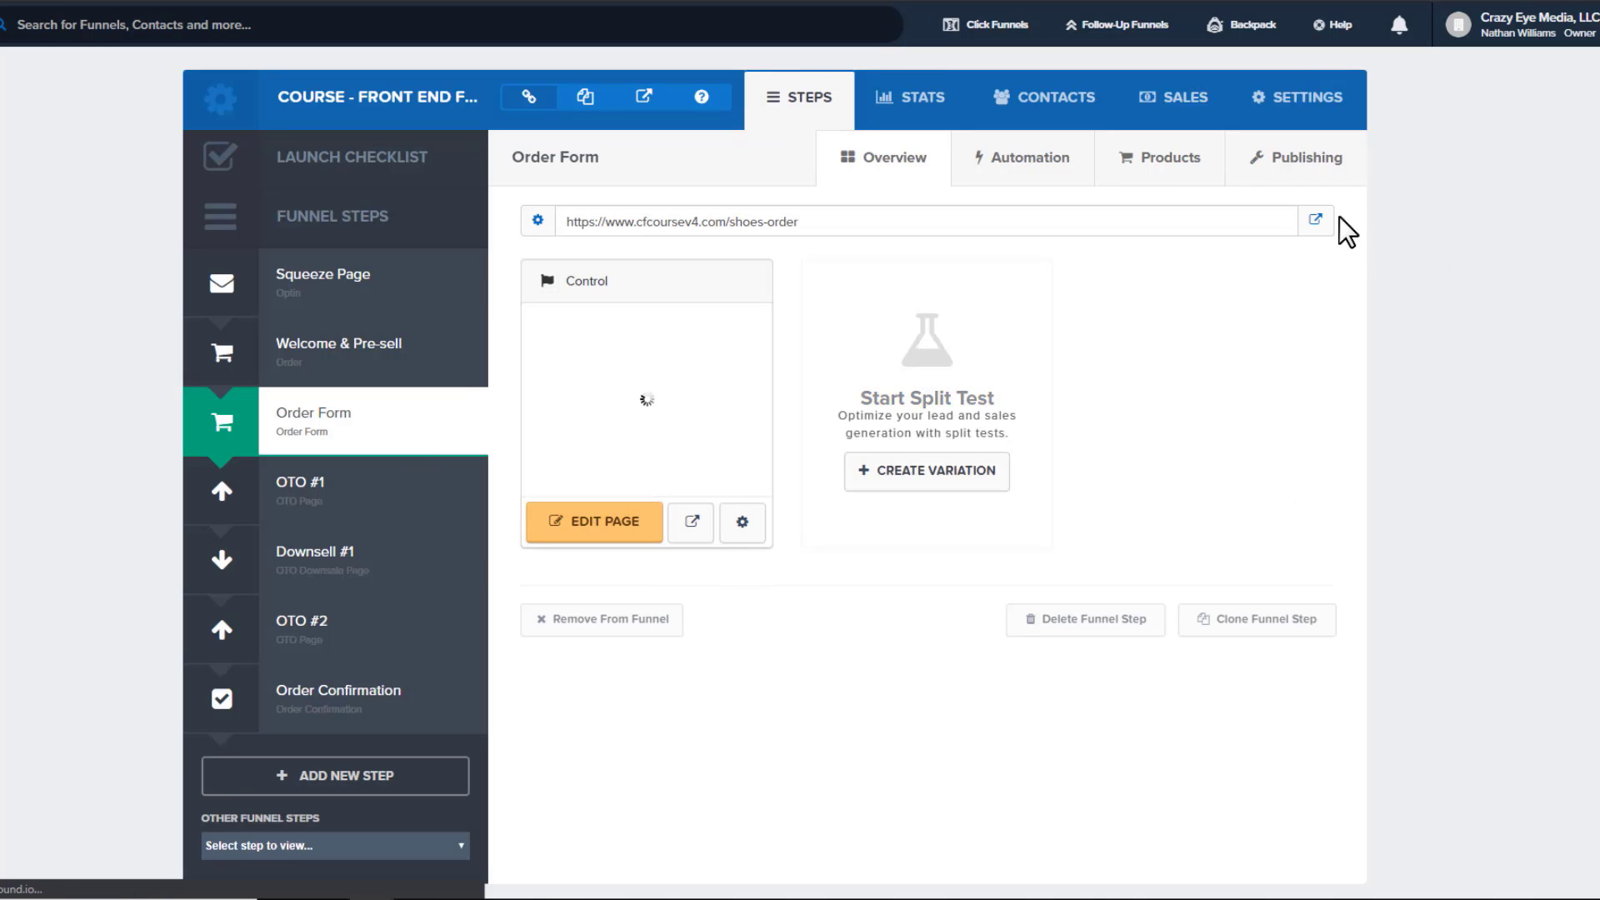
# Open the live order page and fill the shipping form with placeholder name, e-mail, address, city and state
pyautogui.click(1315, 224)
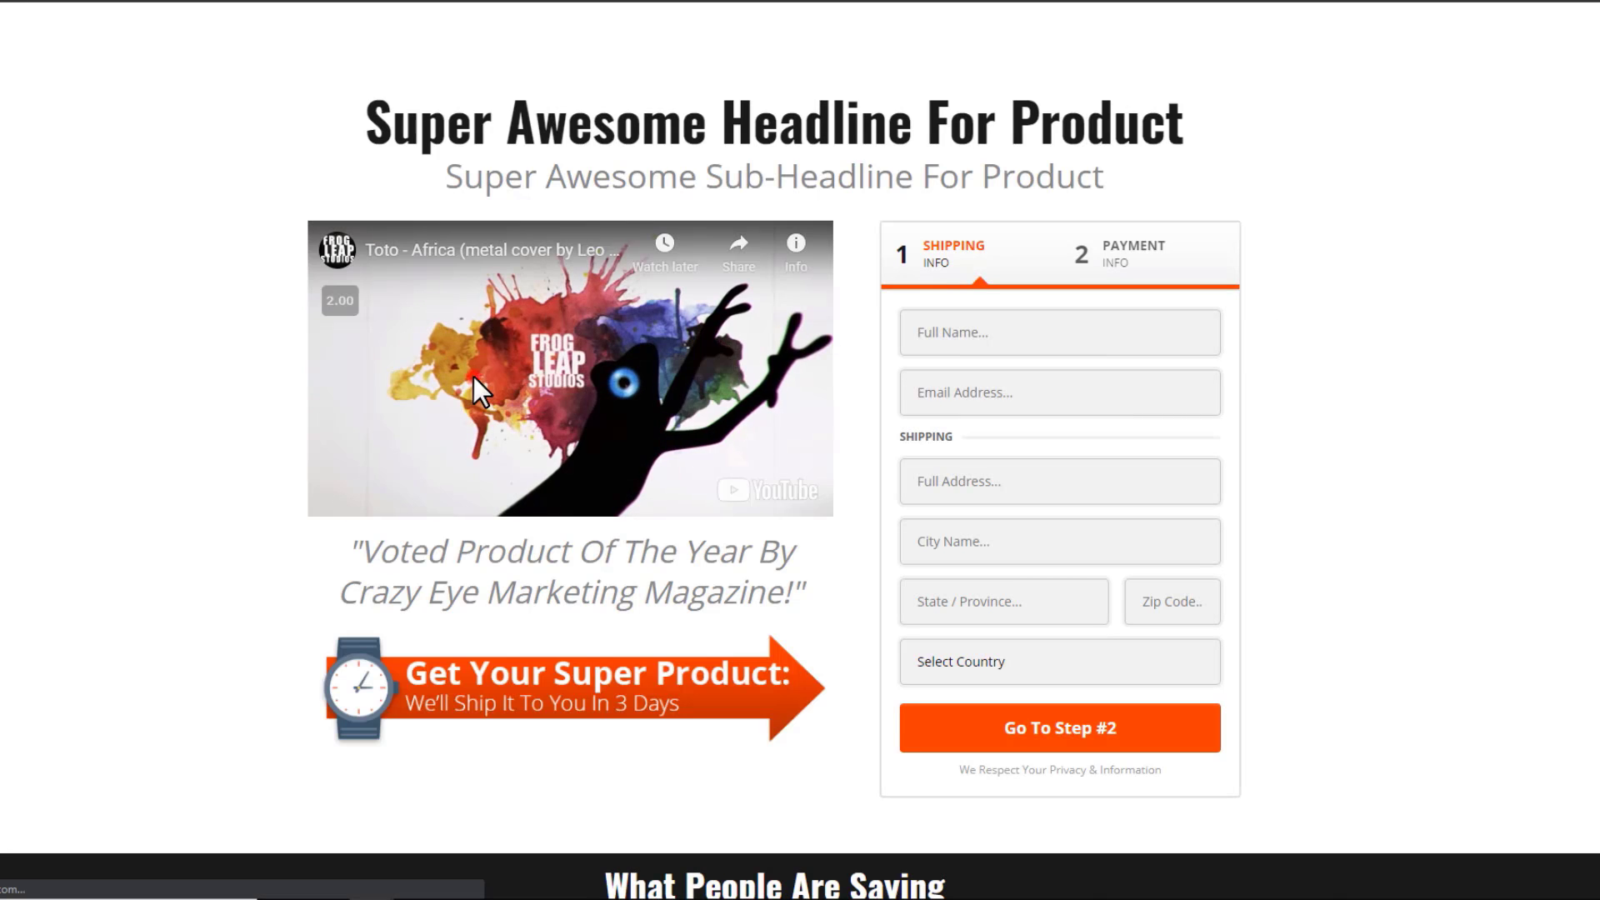
pyautogui.click(1014, 329)
pyautogui.write('fdhsalj')
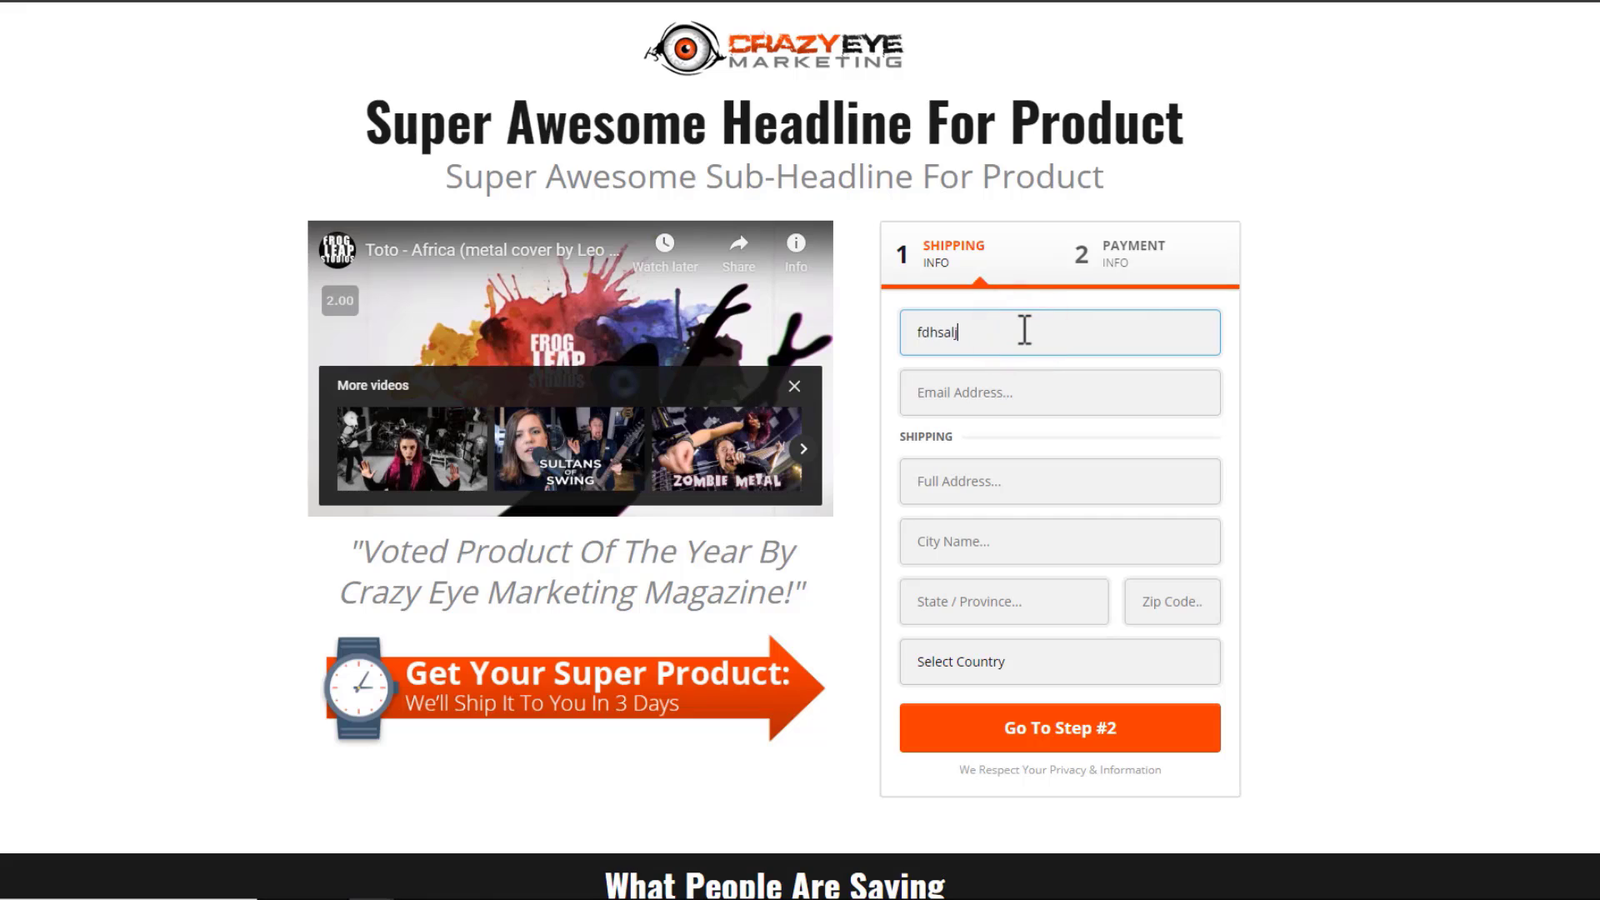
pyautogui.press('Tab')
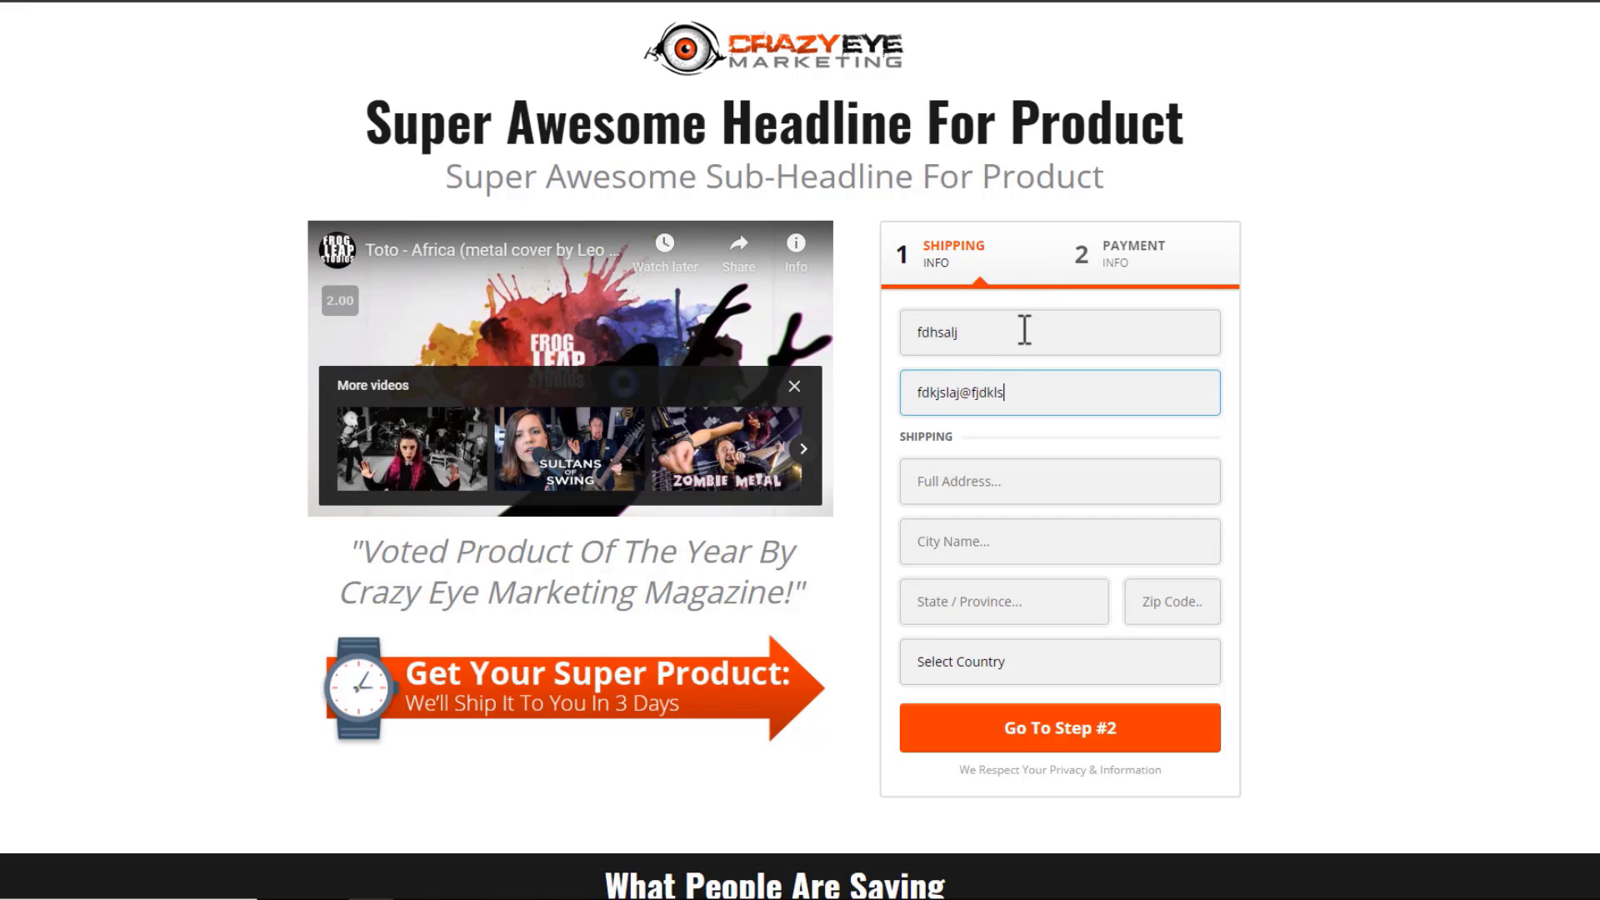
pyautogui.write('fdkjslaj@fjdkls.com')
pyautogui.press('Tab')
pyautogui.write('dfkljs')
pyautogui.press('Tab')
pyautogui.write('lkj')
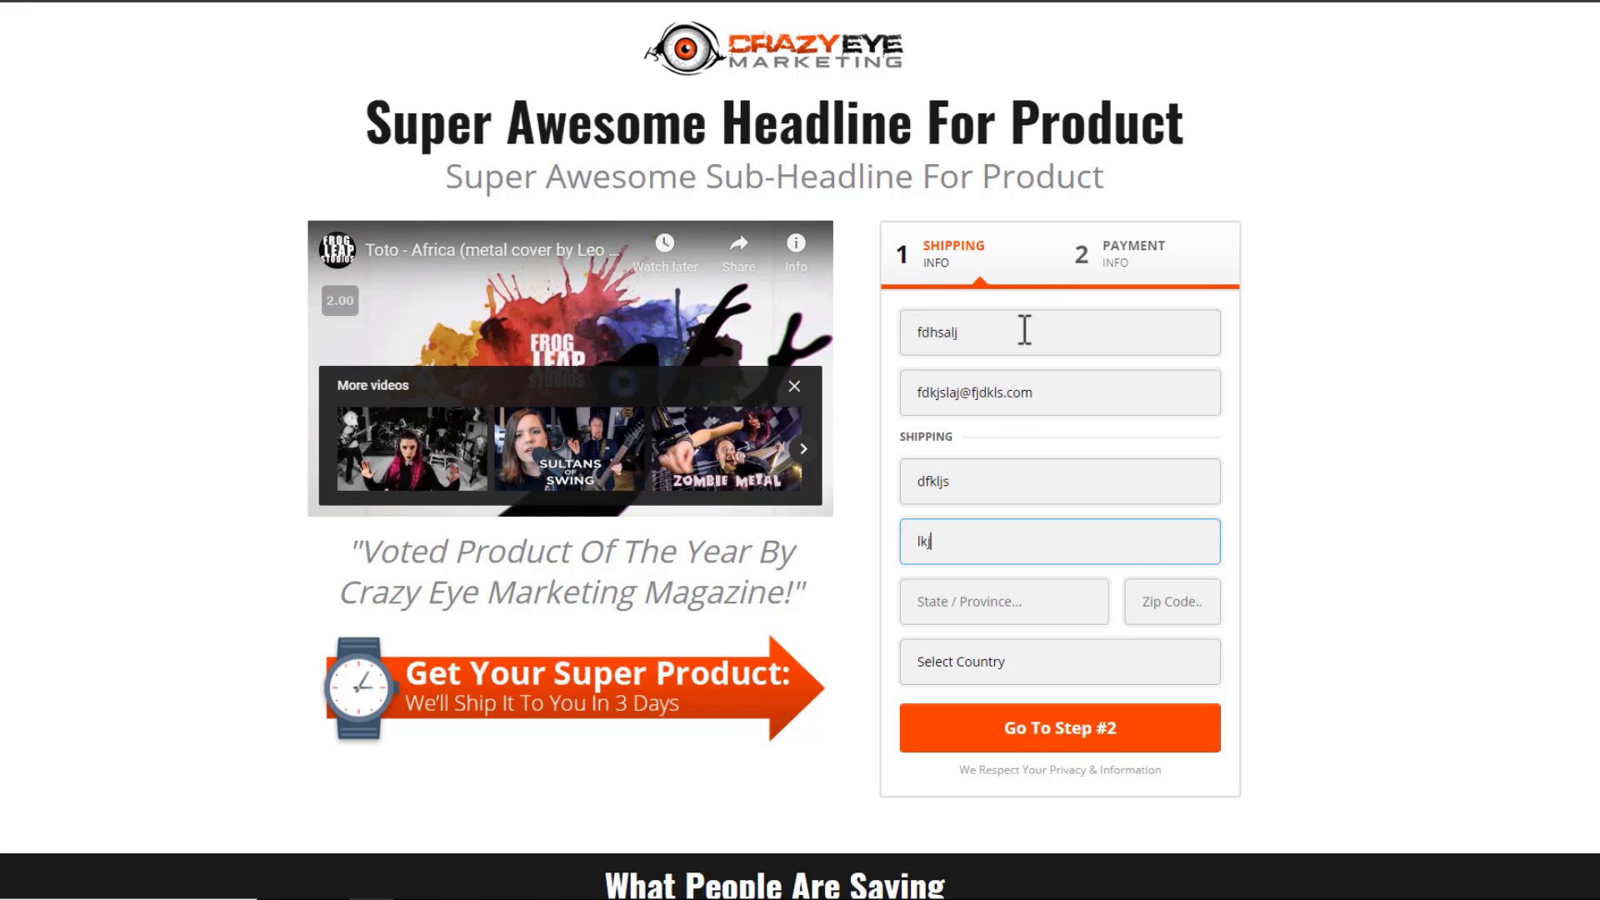
pyautogui.press('Tab')
pyautogui.write('lkj')
pyautogui.press('Tab')
pyautogui.press('Tab')
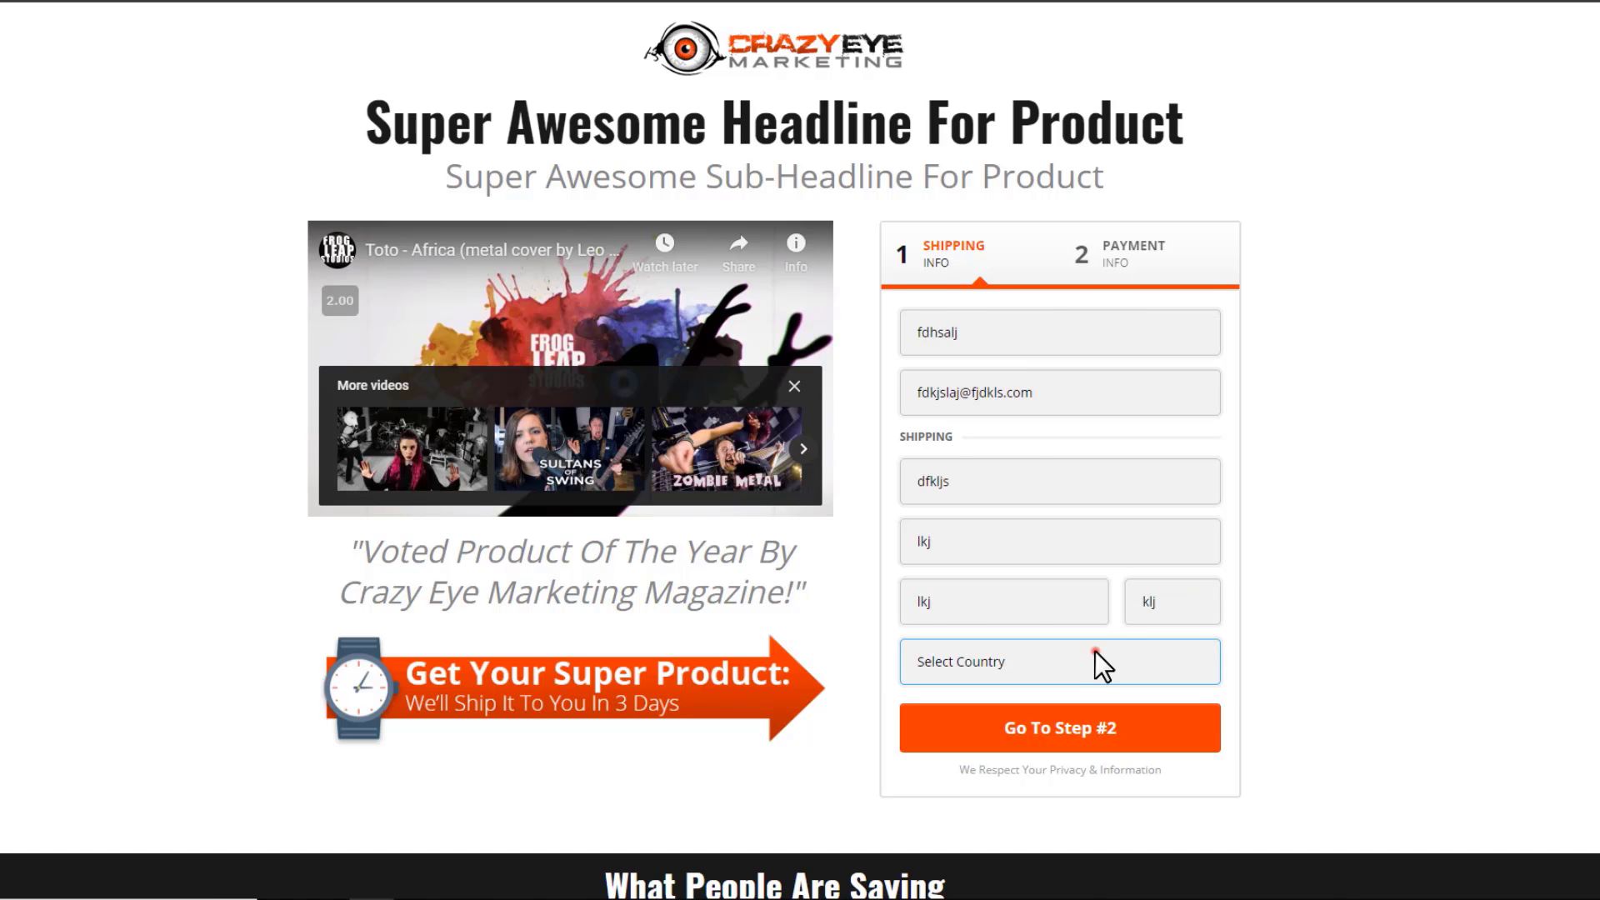
# Choose Anguilla as the country and continue to the payment step (Go To Step #2)
pyautogui.click(1095, 654)
pyautogui.click(1036, 578)
pyautogui.click(1083, 727)
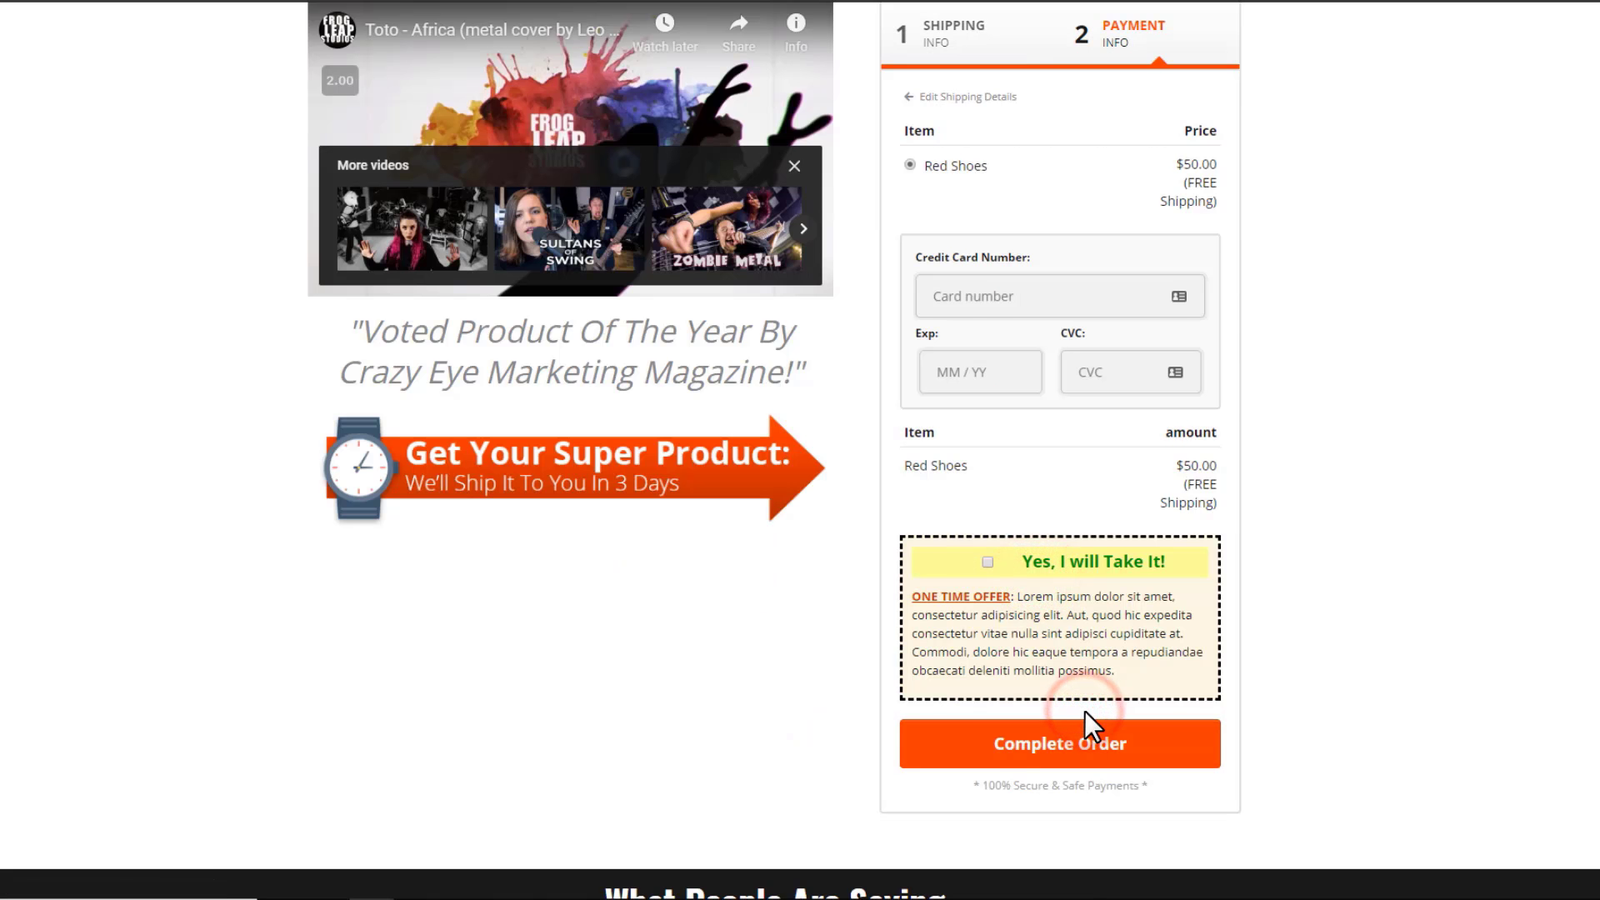
pyautogui.scroll(1, 1083, 712)
# Confirm Red Shoes is offered at $50.00, then reopen Red Shoes for editing in the Order Form products
pyautogui.click(1203, 255)
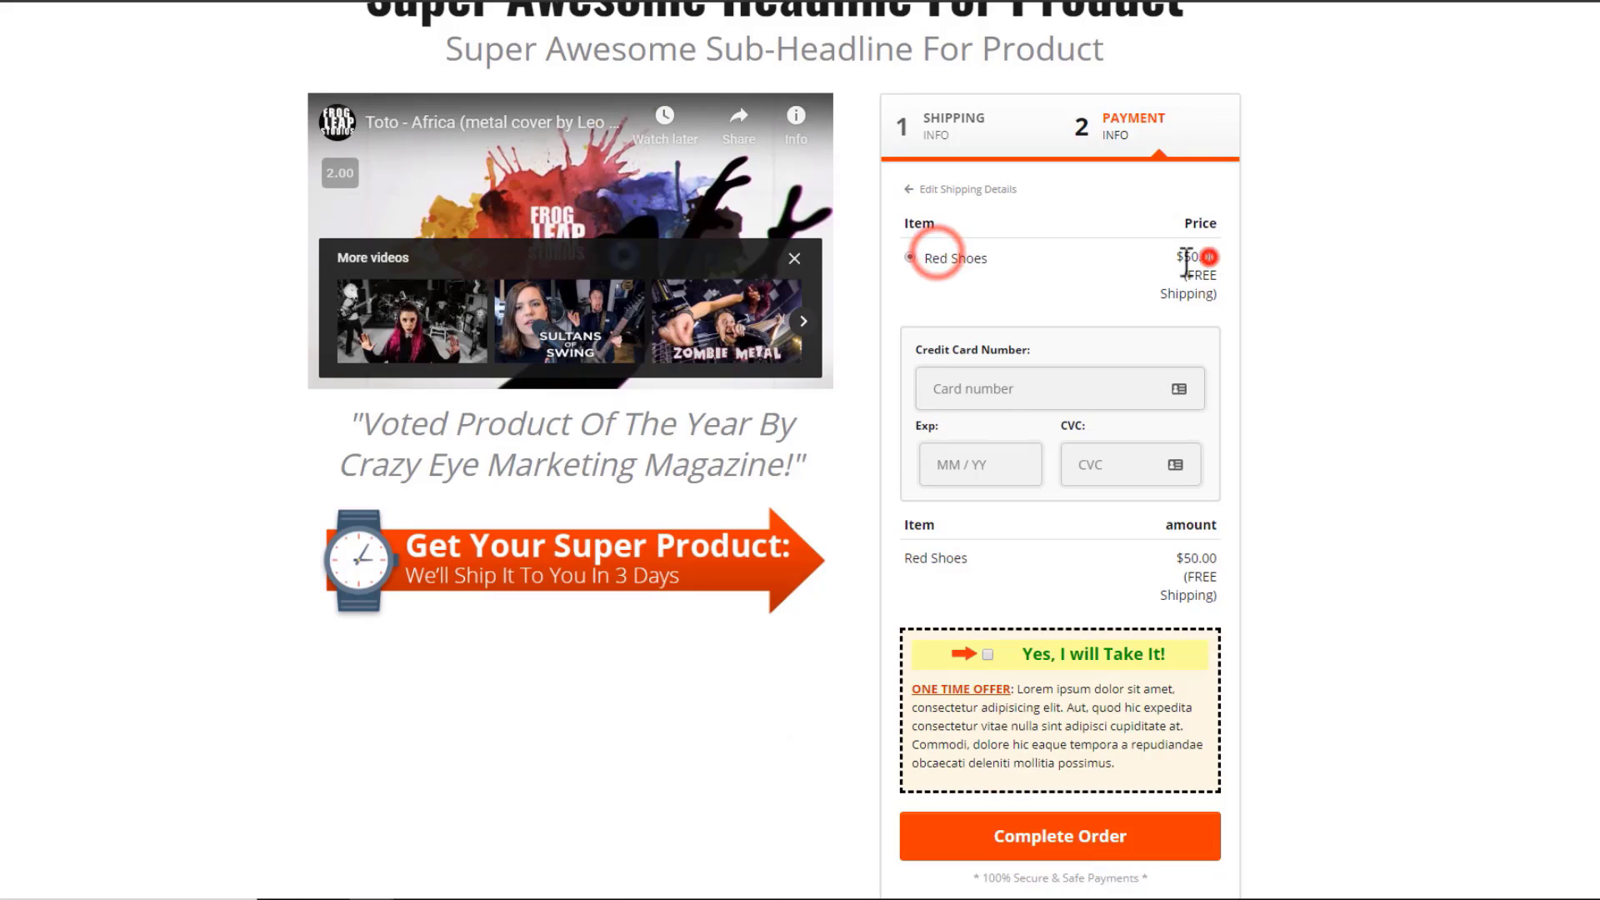
pyautogui.click(1105, 377)
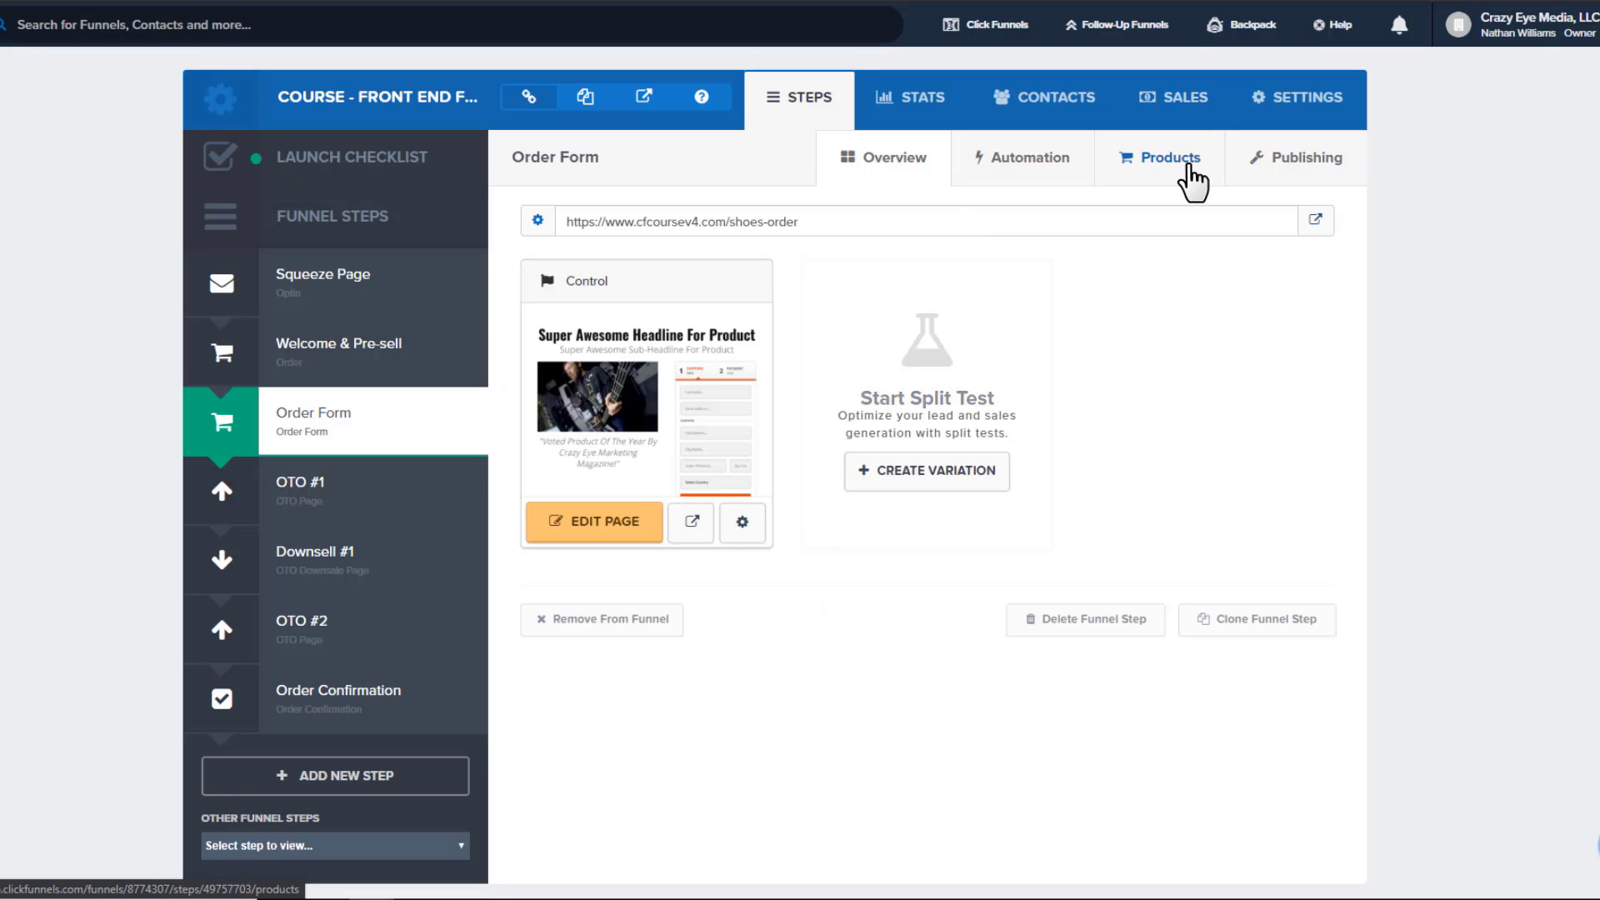
pyautogui.click(1188, 160)
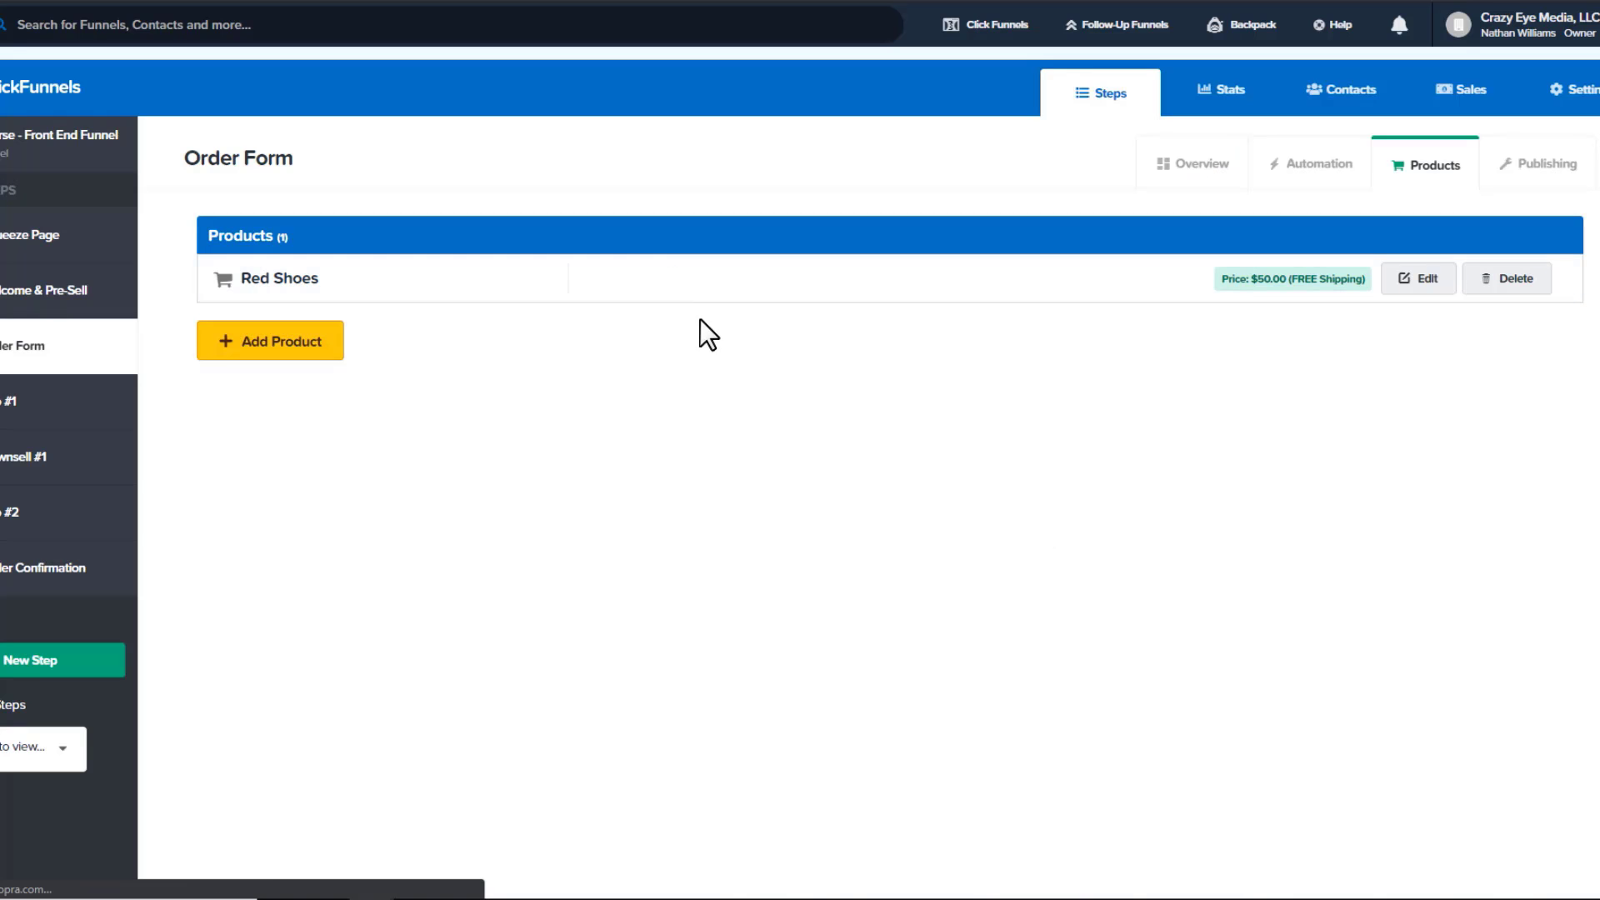
pyautogui.click(1420, 280)
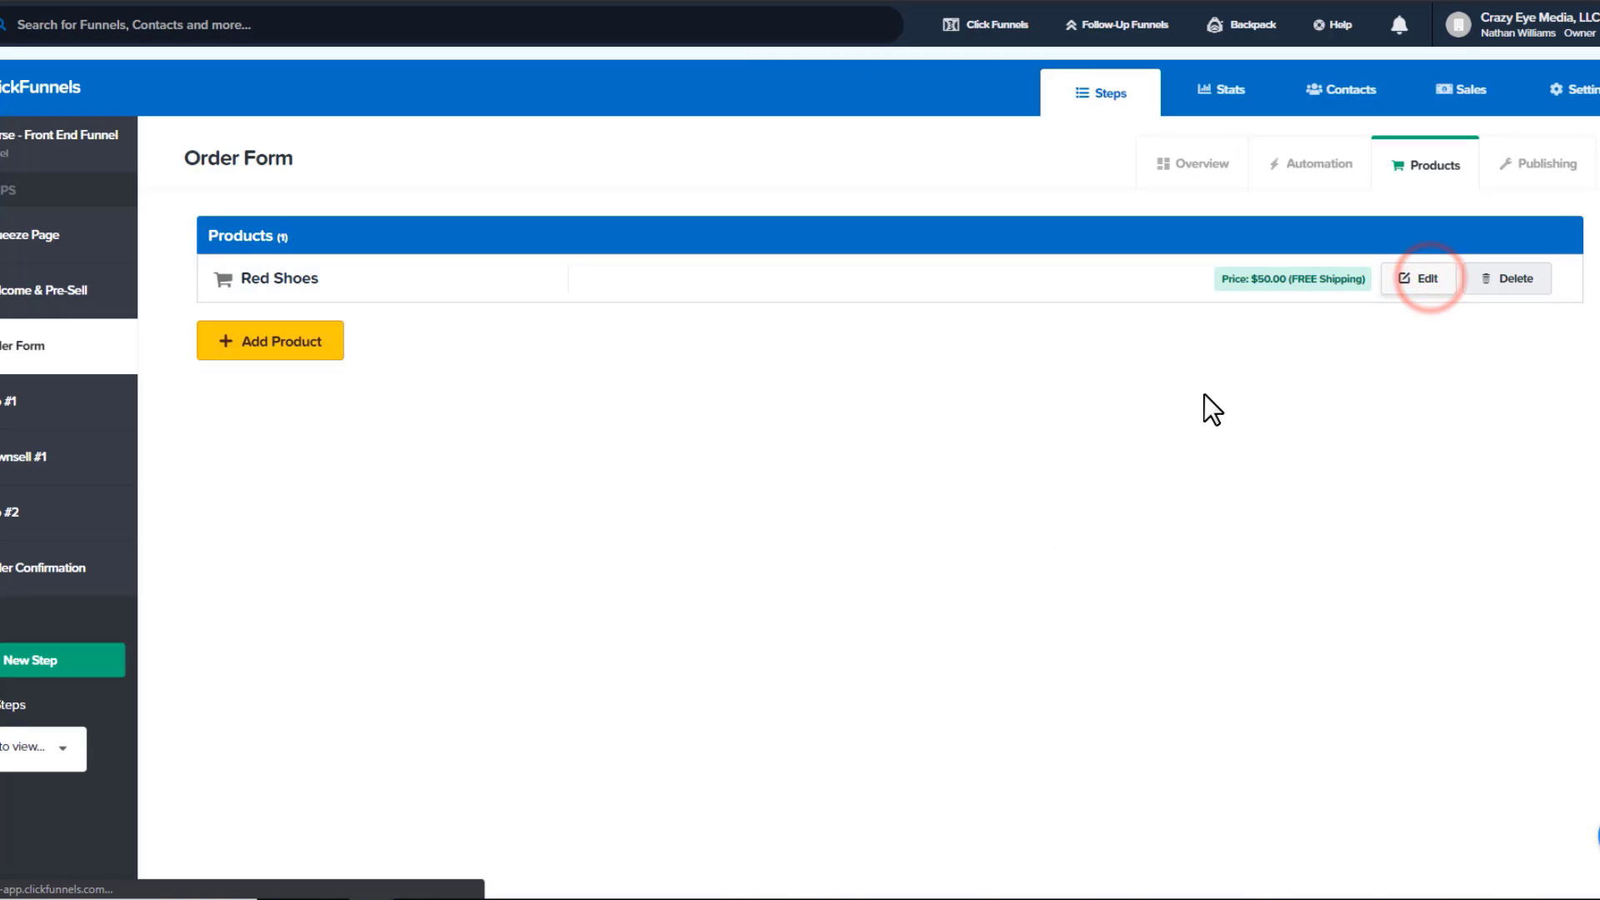